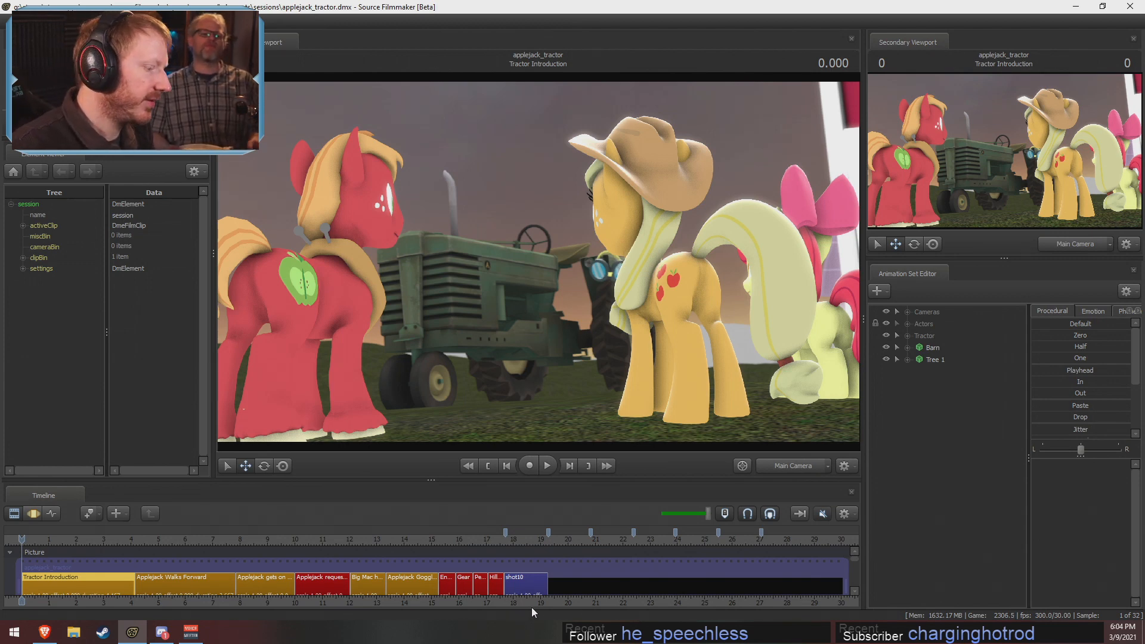
Review the Applejack requests gas and Applejack gets on Tractor shots by moving through the timeline and playing part of it
{"action": "middle_click_drag", "start_coordinate": [592, 586], "coordinate": [688, 586]}
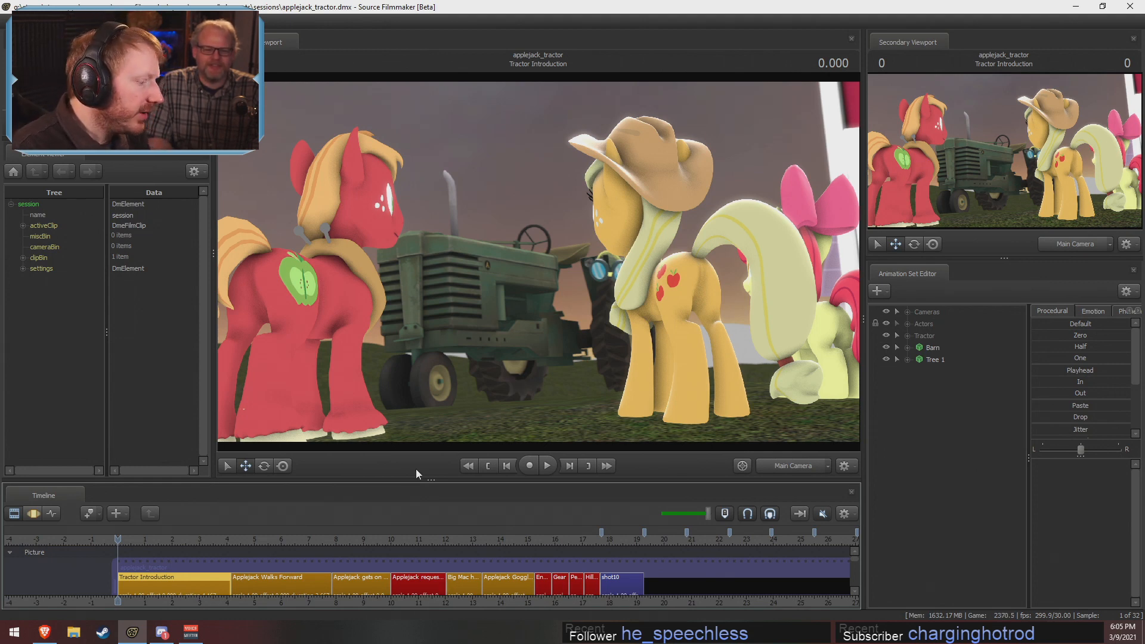
{"action": "left_click", "coordinate": [396, 541]}
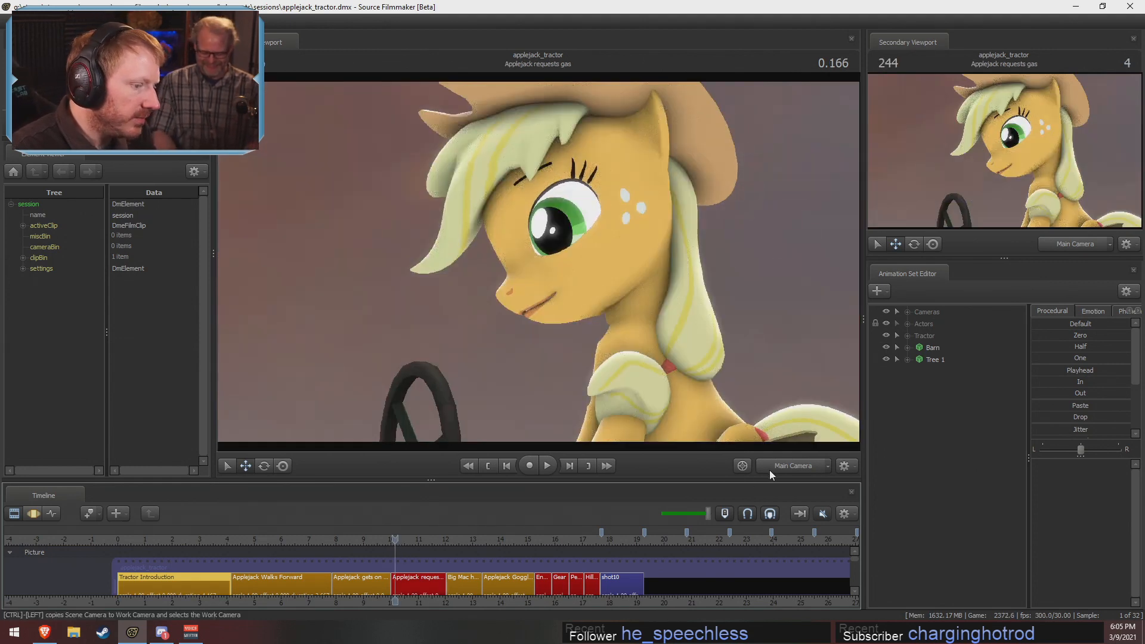
{"action": "left_click_drag", "start_coordinate": [386, 542], "coordinate": [335, 540]}
{"action": "key", "text": "space"}
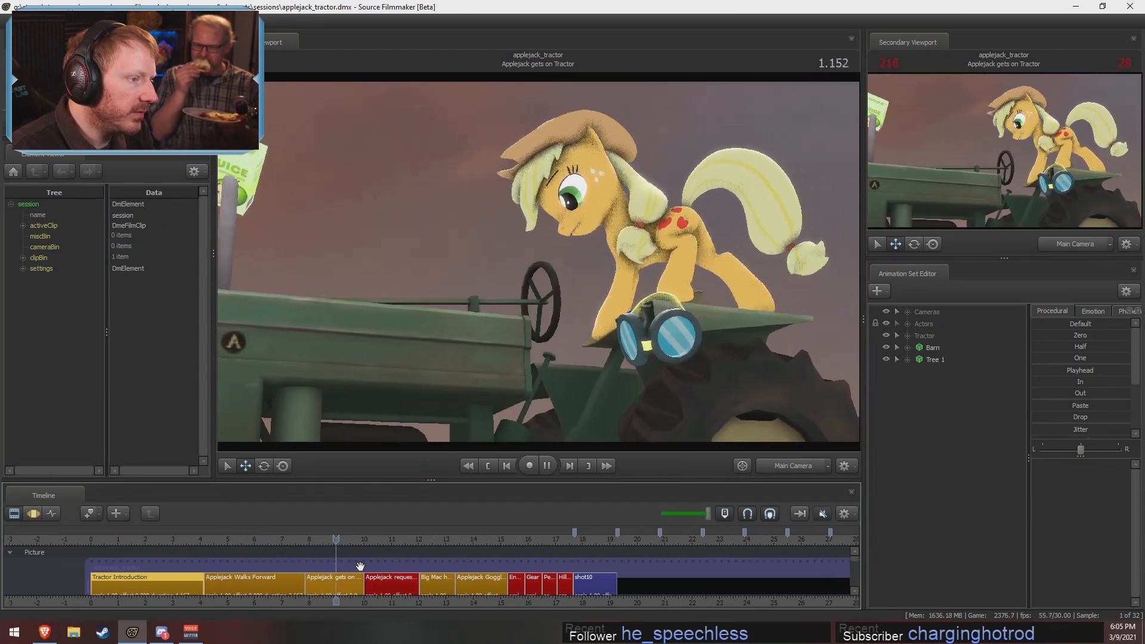
{"action": "key", "text": "space"}
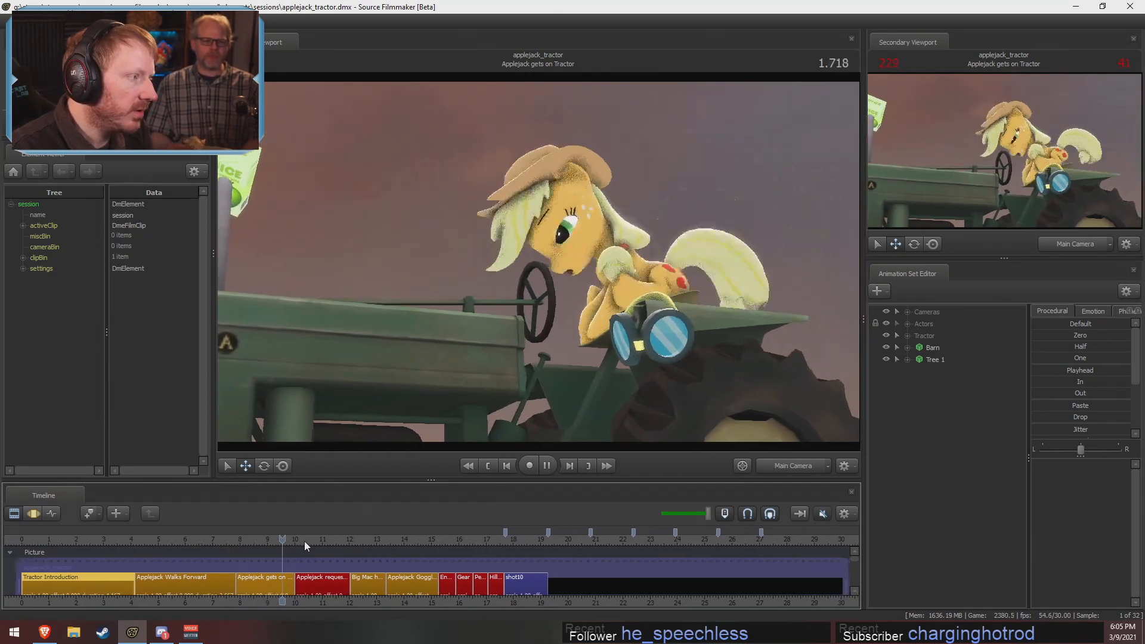
{"action": "key", "text": "space"}
Hide the ENERGY model in the Applejack gets on Tractor shot
{"action": "left_click_drag", "start_coordinate": [260, 543], "coordinate": [323, 547]}
{"action": "left_click", "coordinate": [263, 577]}
{"action": "left_click", "coordinate": [885, 371]}
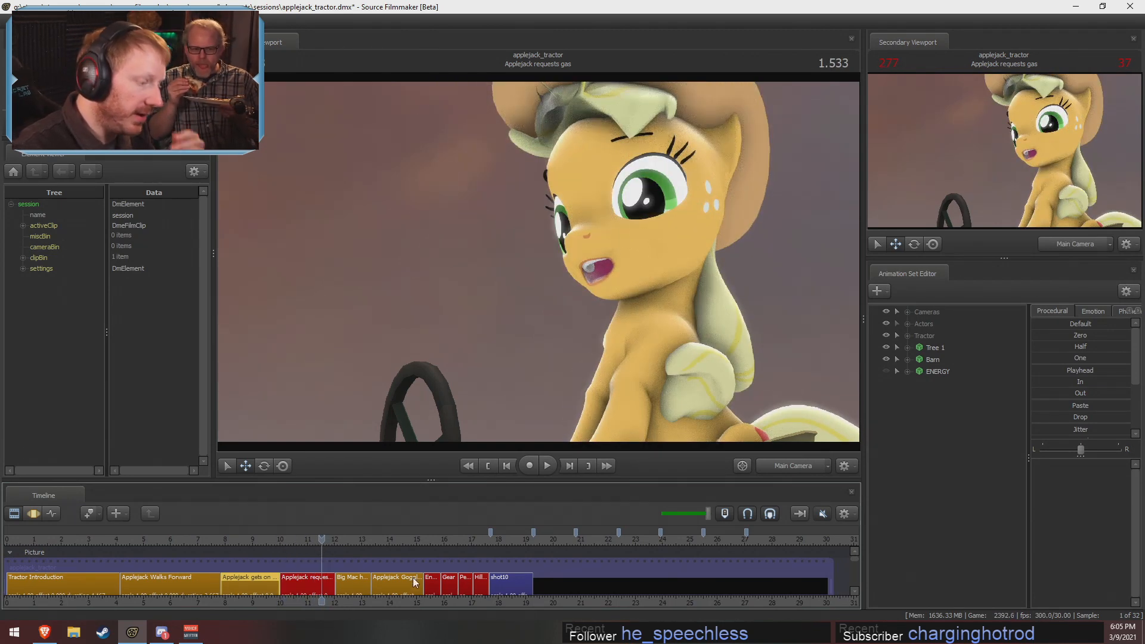
{"action": "mouse_move", "coordinate": [412, 577]}
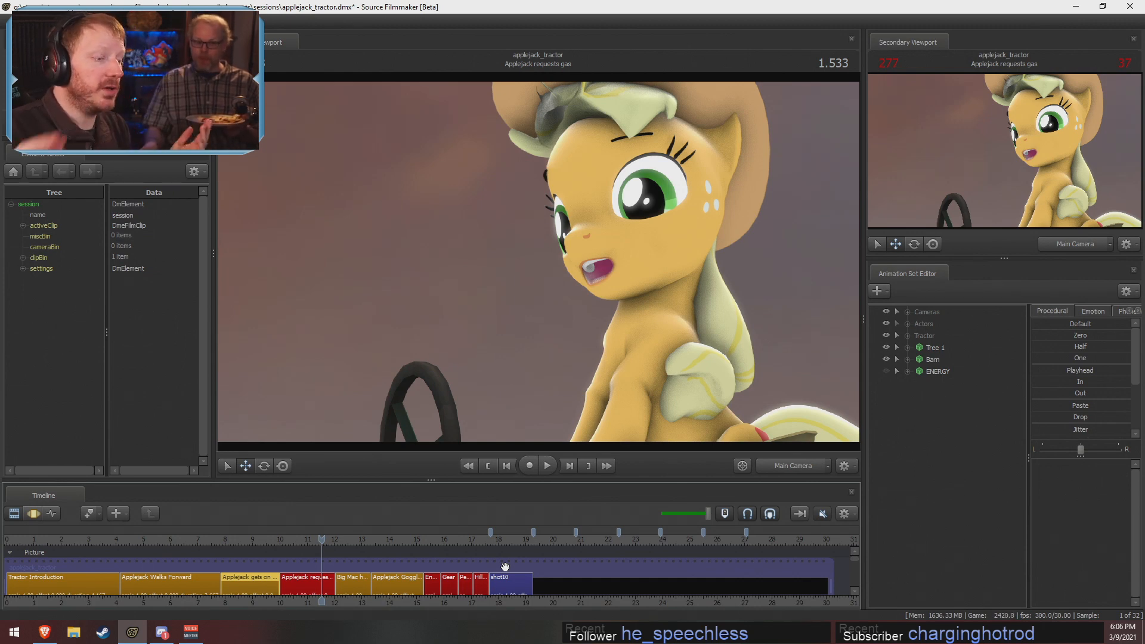
Switch the main viewport to the work camera and examine the terrain, distant hills and barn scene from outside the shot
{"action": "left_click", "coordinate": [793, 466]}
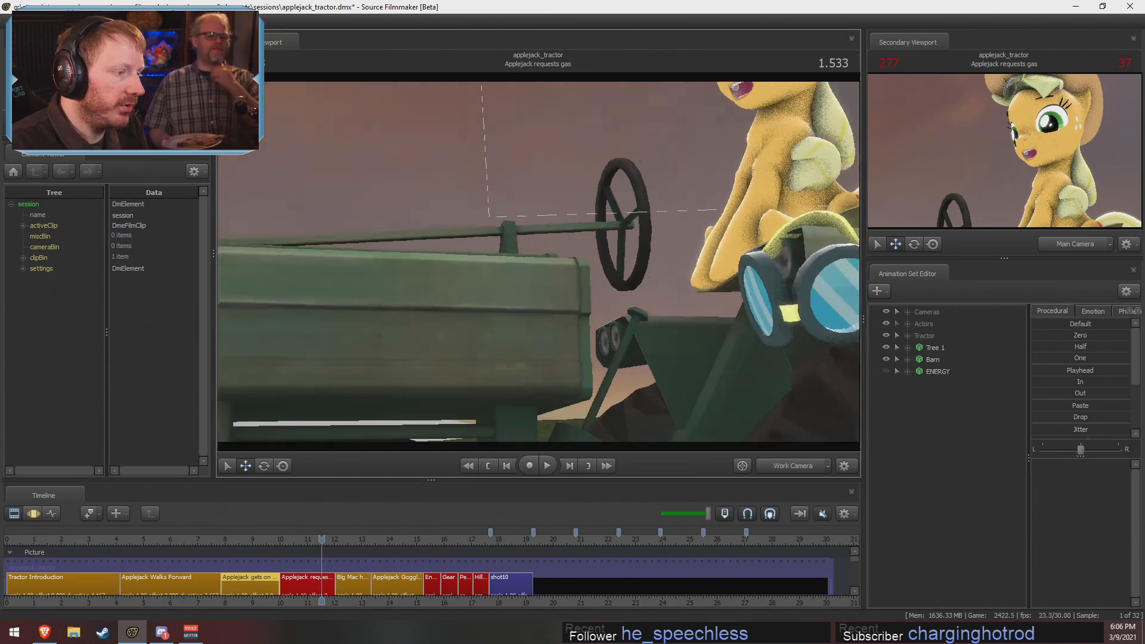
{"action": "mouse_move", "coordinate": [538, 262]}
{"action": "left_mouse_down"}
{"action": "mouse_move", "coordinate": [465, 310]}
{"action": "mouse_move", "coordinate": [370, 292]}
{"action": "mouse_move", "coordinate": [538, 260]}
{"action": "left_mouse_up"}
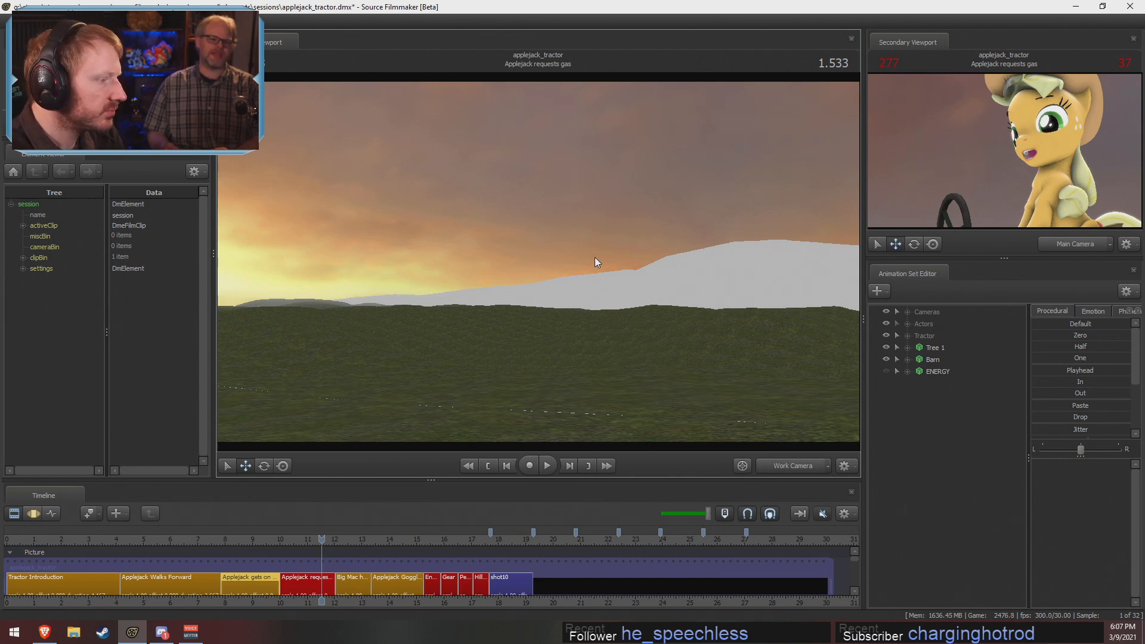
{"action": "left_click", "coordinate": [822, 514]}
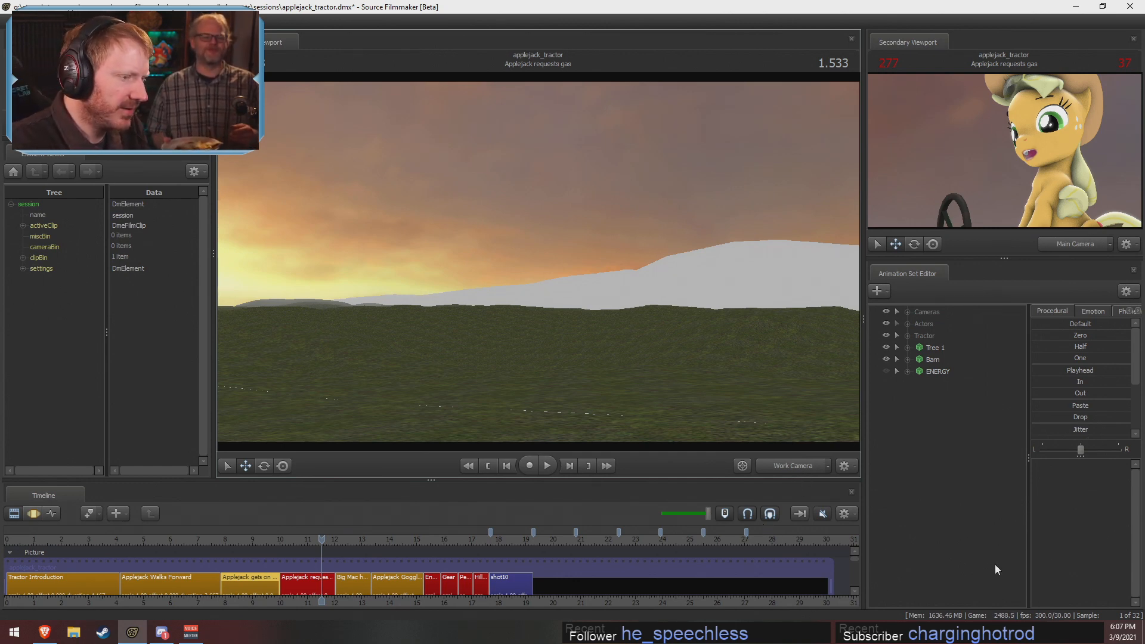
{"action": "left_click_drag", "start_coordinate": [638, 391], "coordinate": [304, 450]}
{"action": "key", "text": "s"}
{"action": "key", "text": "d"}
{"action": "key", "text": "w"}
{"action": "mouse_move", "coordinate": [539, 262]}
{"action": "left_mouse_down"}
{"action": "mouse_move", "coordinate": [518, 242]}
{"action": "mouse_move", "coordinate": [546, 240]}
{"action": "mouse_move", "coordinate": [543, 286]}
{"action": "mouse_move", "coordinate": [552, 284]}
{"action": "mouse_move", "coordinate": [538, 261]}
{"action": "left_mouse_up"}
{"action": "key", "text": "s"}
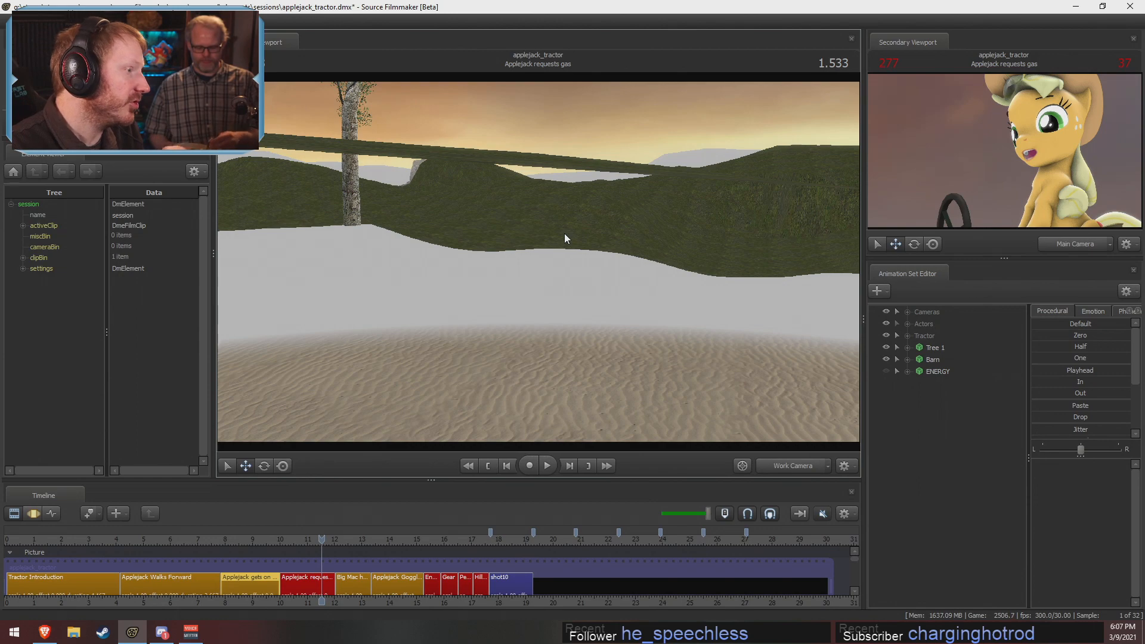
{"action": "left_click_drag", "start_coordinate": [564, 234], "coordinate": [496, 221]}
{"action": "key", "text": "w"}
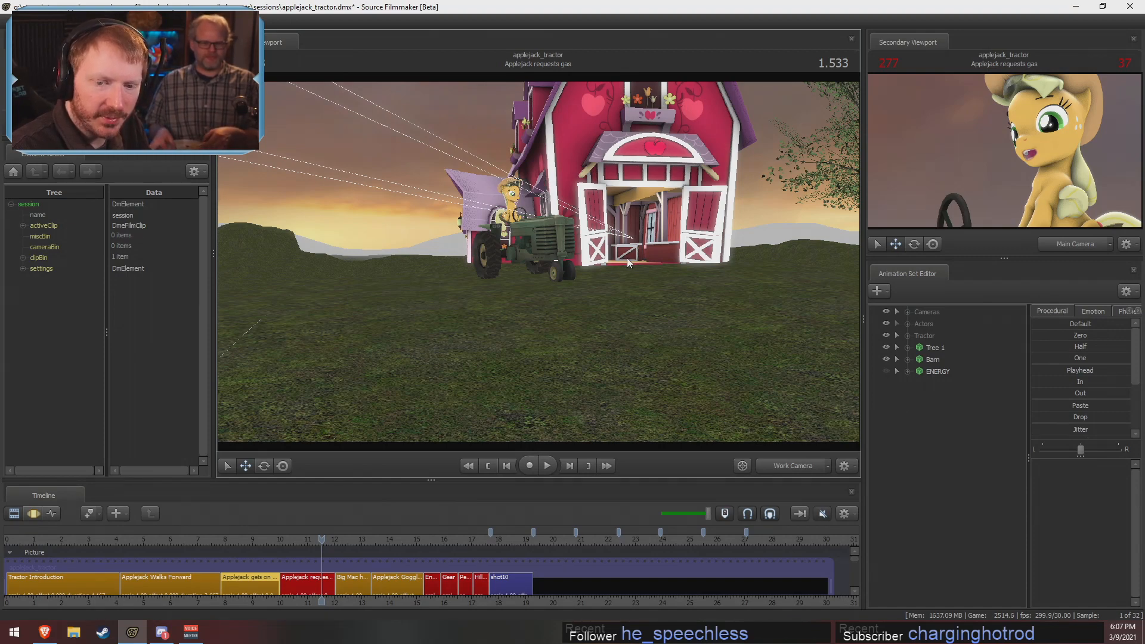
{"action": "key", "text": "F3"}
{"action": "left_click_drag", "start_coordinate": [524, 286], "coordinate": [555, 282]}
{"action": "key", "text": "F2"}
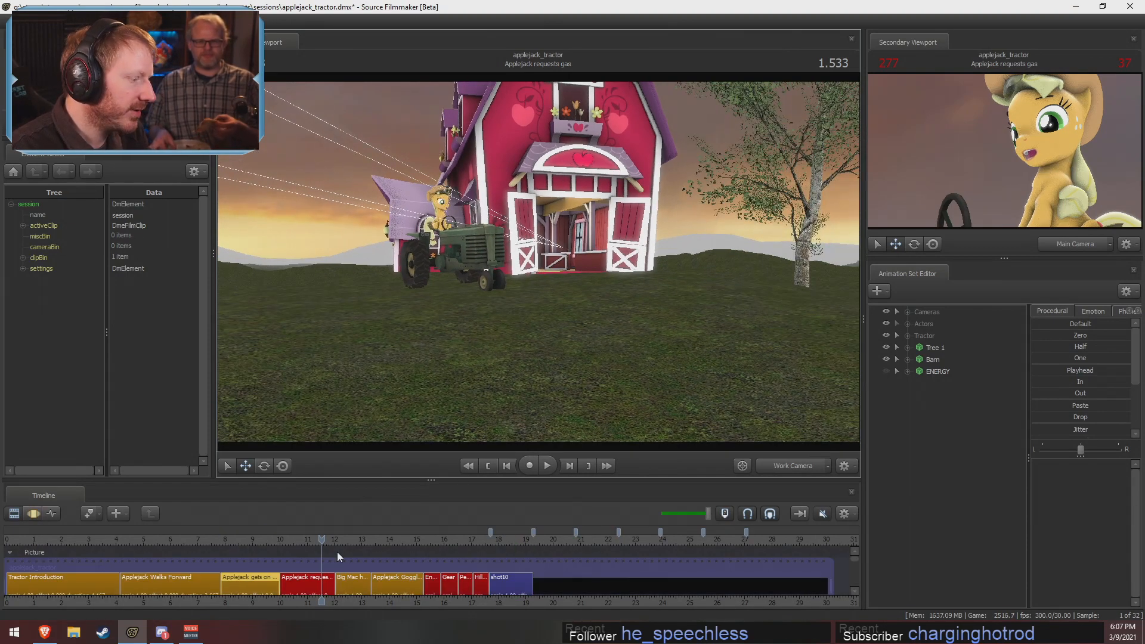
Compare the barn and characters from the work camera across the Applejack requests gas, Applejack Goggles On and Big Mac has gas (lol) shots
{"action": "left_click_drag", "start_coordinate": [337, 542], "coordinate": [327, 544]}
{"action": "left_click", "coordinate": [309, 584]}
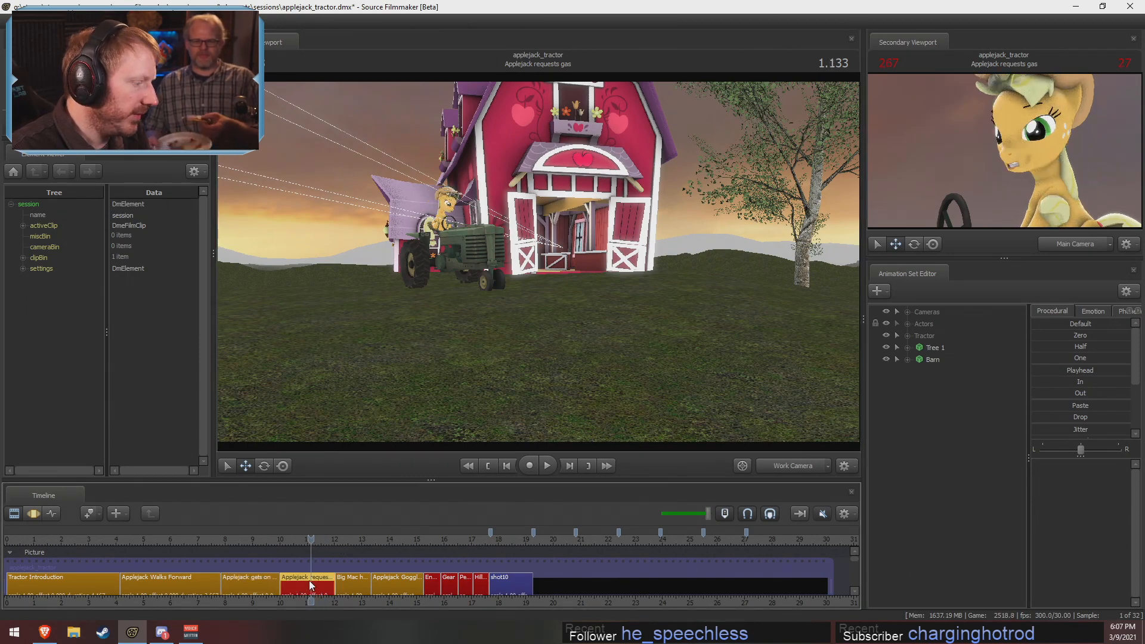
{"action": "key", "text": "F3"}
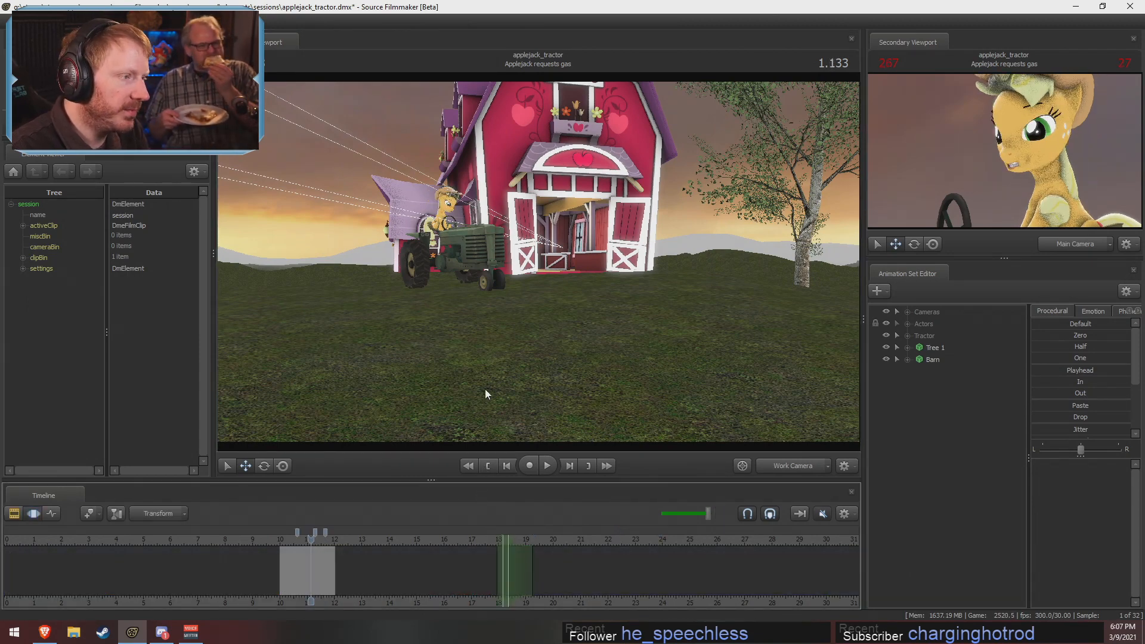
{"action": "key", "text": "F2"}
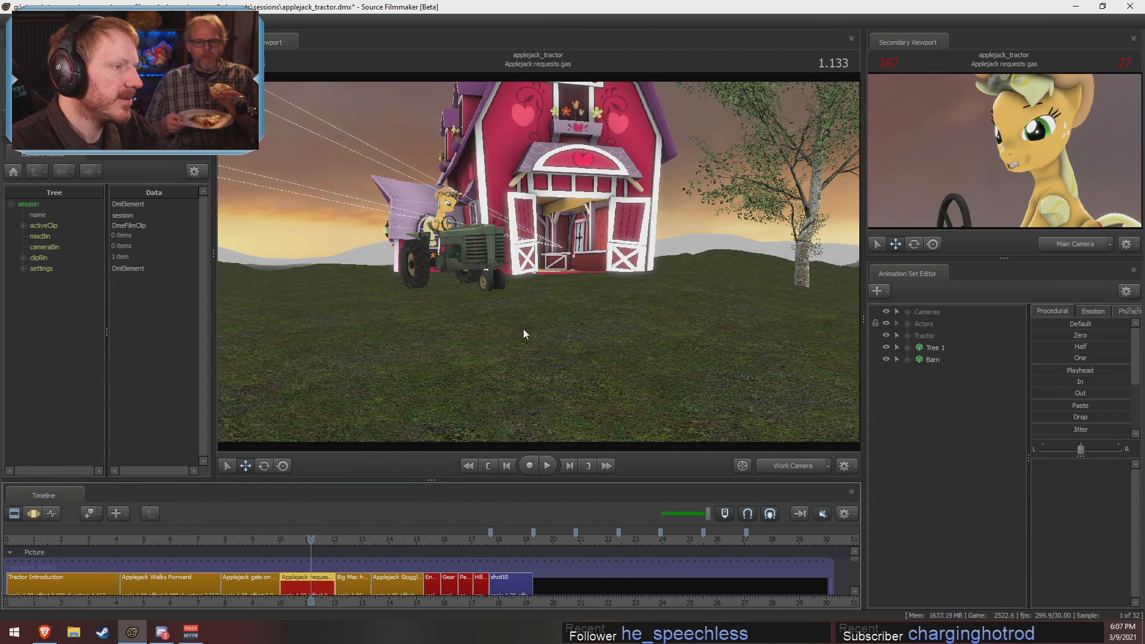
{"action": "left_click_drag", "start_coordinate": [258, 537], "coordinate": [384, 547]}
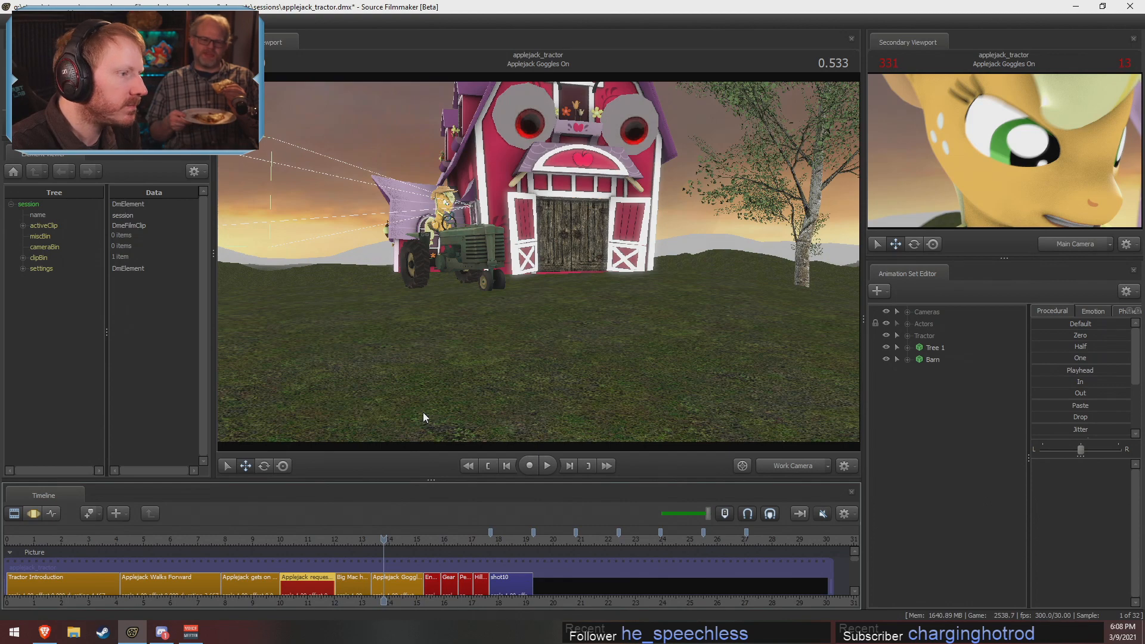
{"action": "left_click_drag", "start_coordinate": [519, 416], "coordinate": [537, 261]}
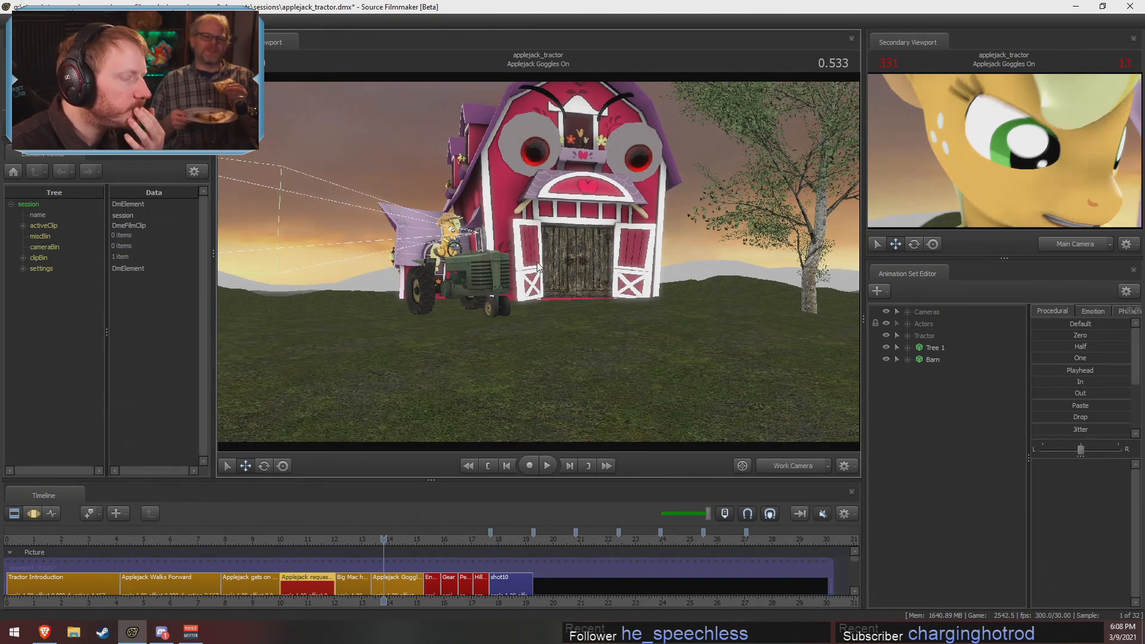
{"action": "left_click", "coordinate": [342, 539]}
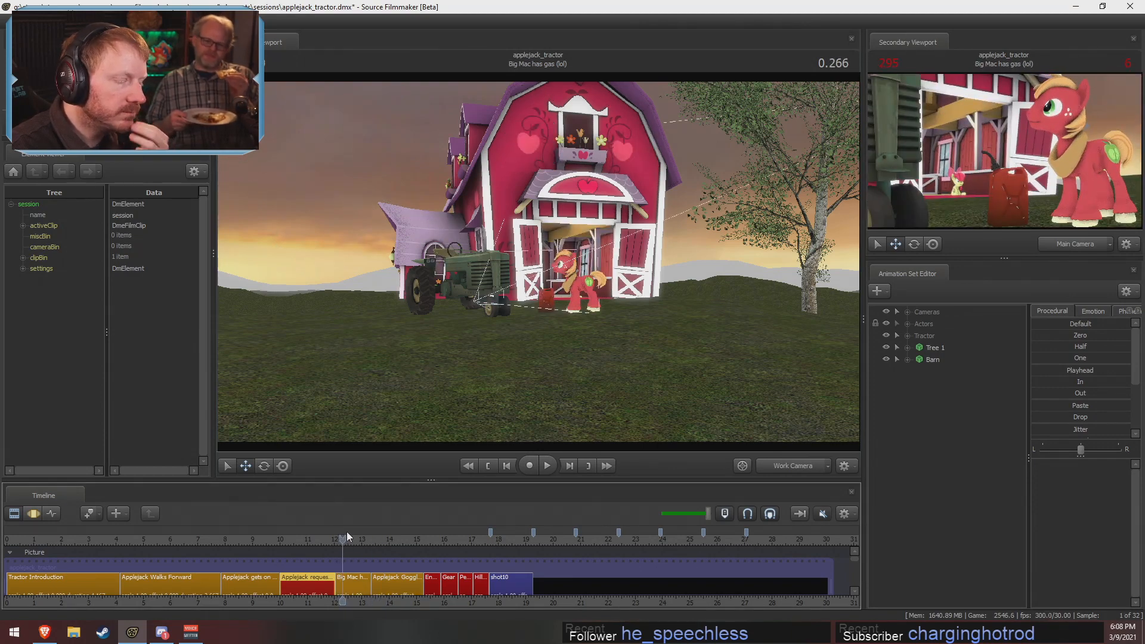
Select the Big Mac has gas (lol) shot and match the work camera to the scene camera, framing Big Mac beside the tractor
{"action": "left_click", "coordinate": [352, 587]}
{"action": "left_click", "coordinate": [778, 472], "text": "ctrl"}
{"action": "left_click_drag", "start_coordinate": [699, 365], "coordinate": [538, 262]}
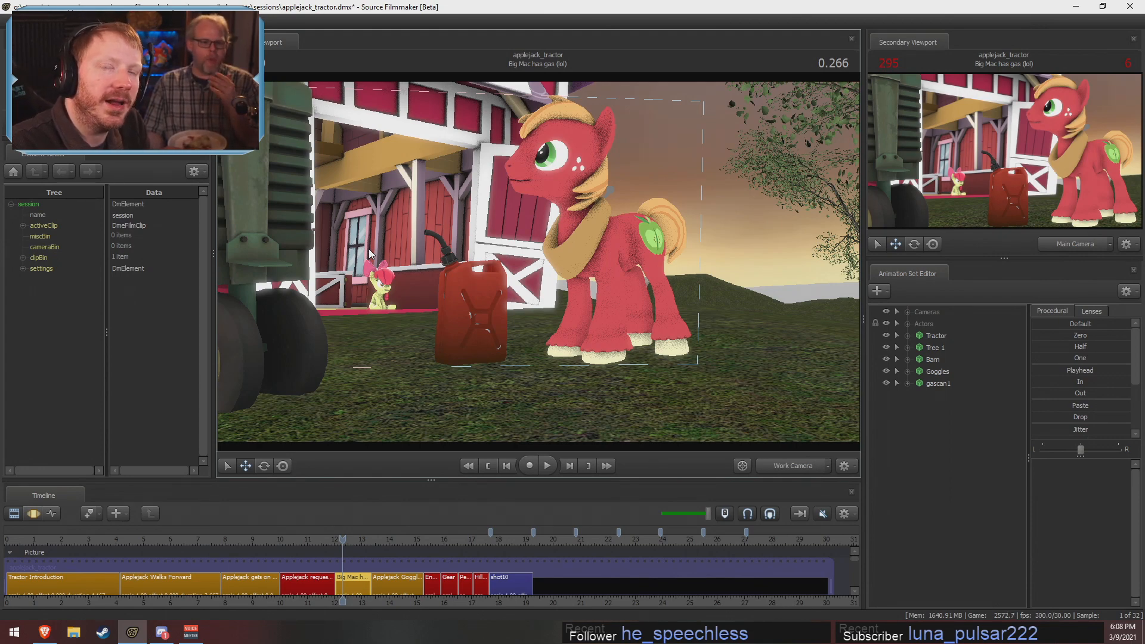
{"action": "key", "text": "s"}
{"action": "left_click_drag", "start_coordinate": [517, 332], "coordinate": [490, 319]}
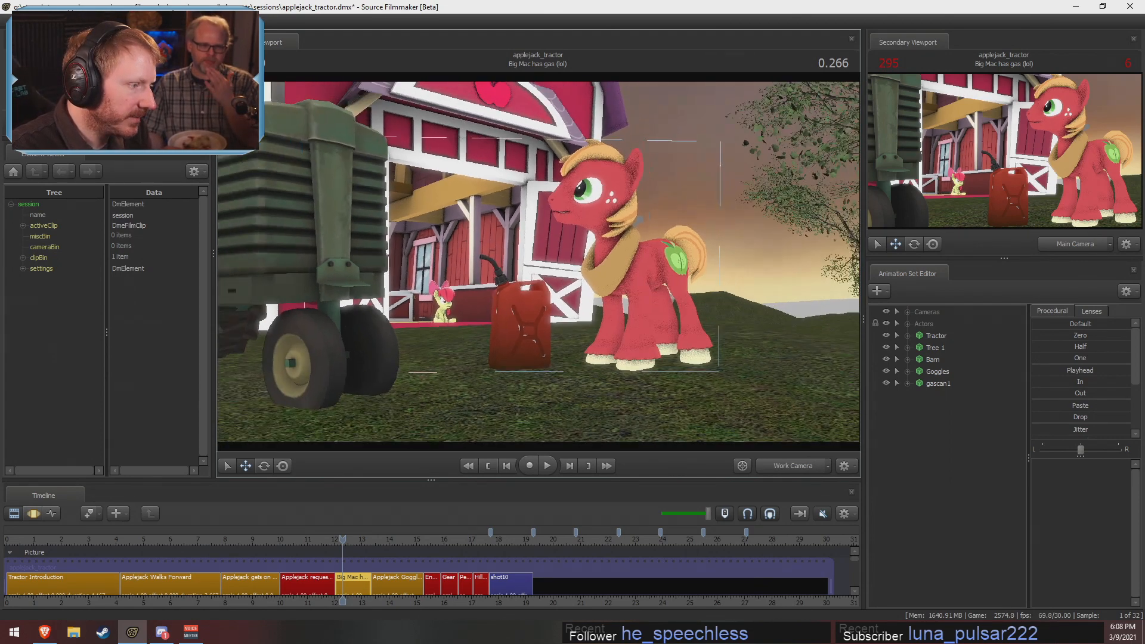
{"action": "scroll", "coordinate": [356, 592], "scroll_direction": "up", "scroll_amount": 3}
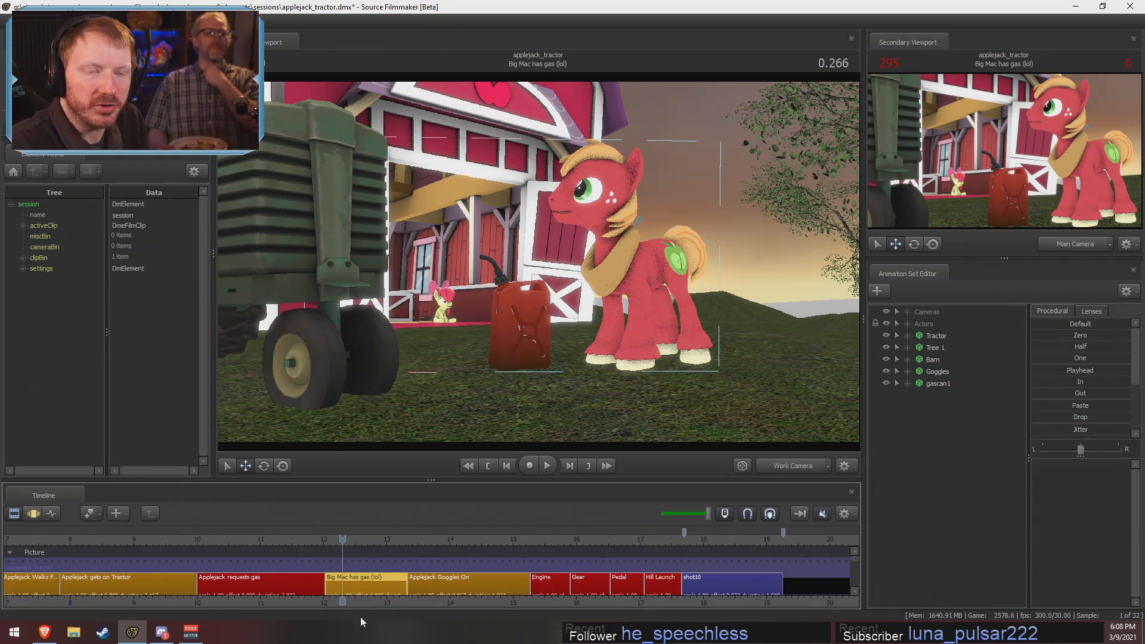
{"action": "middle_click_drag", "start_coordinate": [357, 601], "coordinate": [314, 600]}
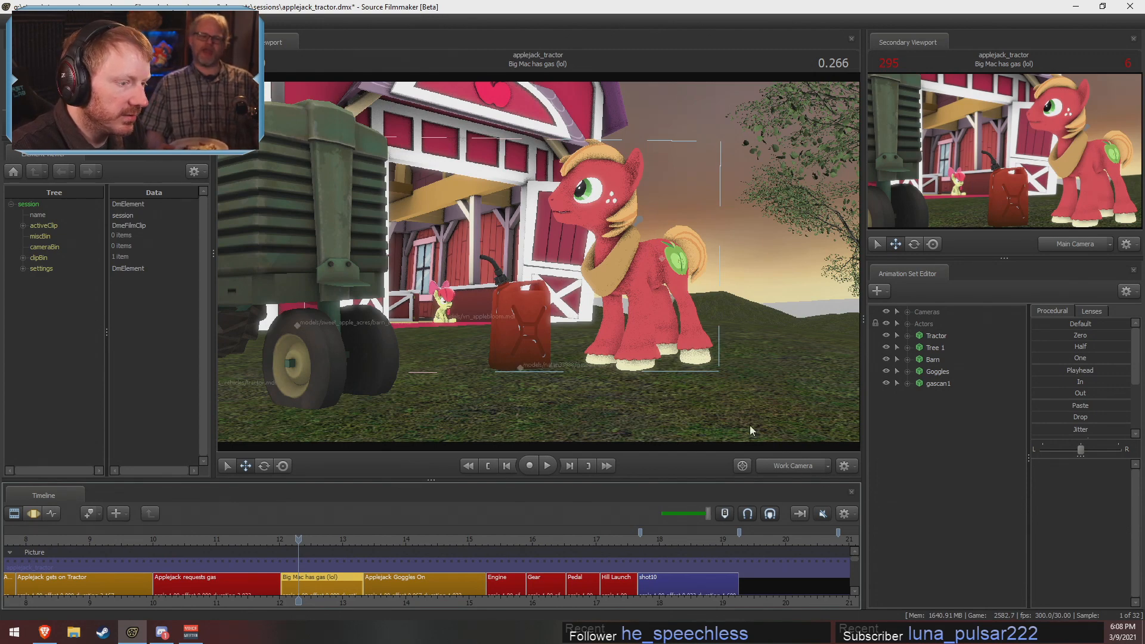
Open the shot in the Motion Editor and extend the time selection over the entire timeline
{"action": "key", "text": "w"}
{"action": "left_click_drag", "start_coordinate": [544, 330], "coordinate": [544, 336]}
{"action": "key", "text": "F3"}
{"action": "key", "text": "ctrl+a"}
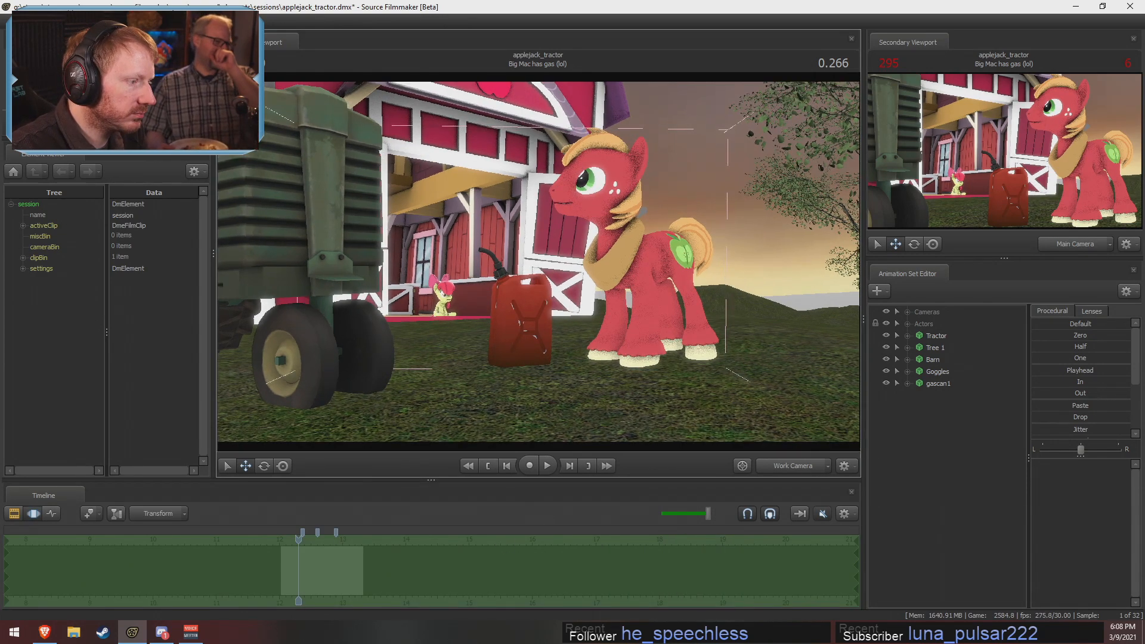
Rotate Big Mac's neck so his head tilts far back toward the sky
{"action": "key", "text": "w"}
{"action": "mouse_move", "coordinate": [608, 250]}
{"action": "left_mouse_down"}
{"action": "mouse_move", "coordinate": [612, 238]}
{"action": "mouse_move", "coordinate": [629, 274]}
{"action": "mouse_move", "coordinate": [631, 263]}
{"action": "left_mouse_up"}
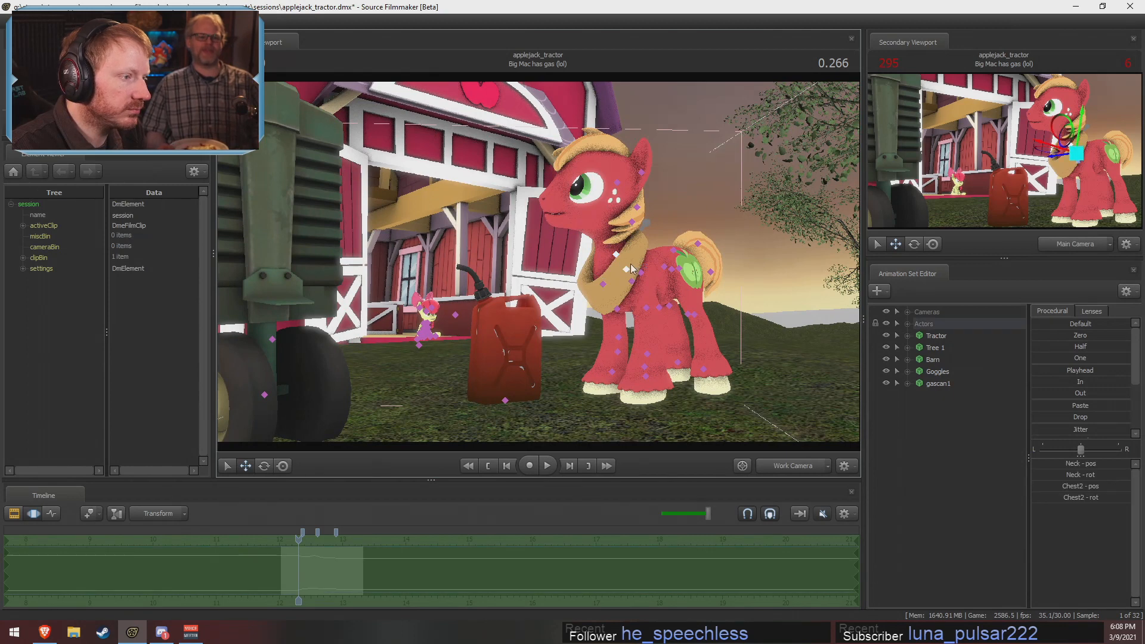
{"action": "key", "text": "e"}
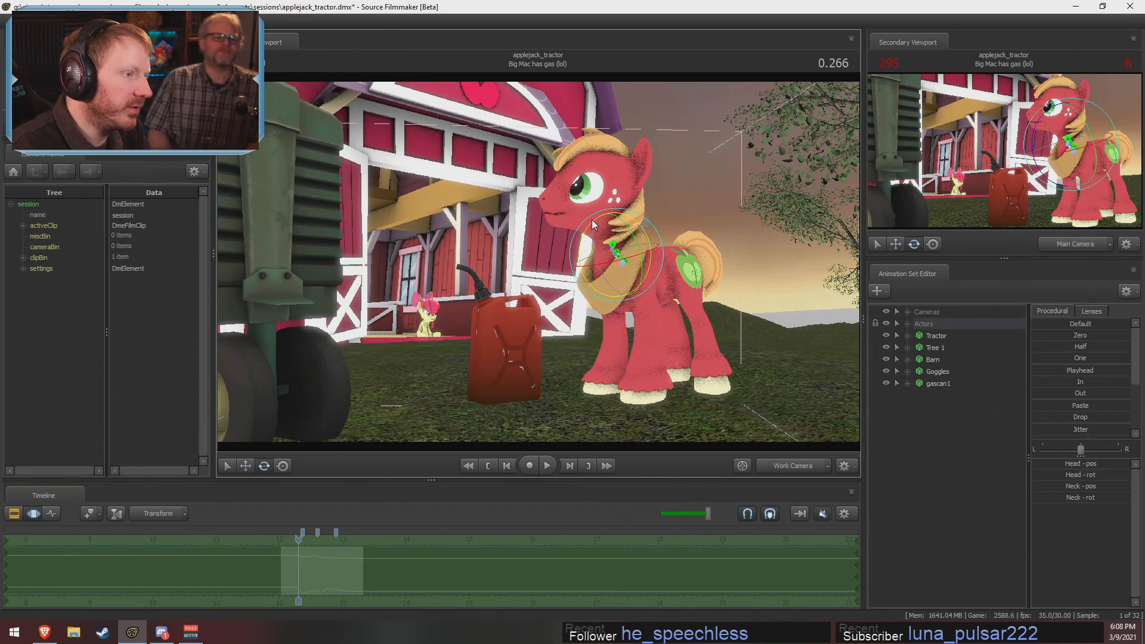
{"action": "left_click_drag", "start_coordinate": [609, 220], "coordinate": [609, 214]}
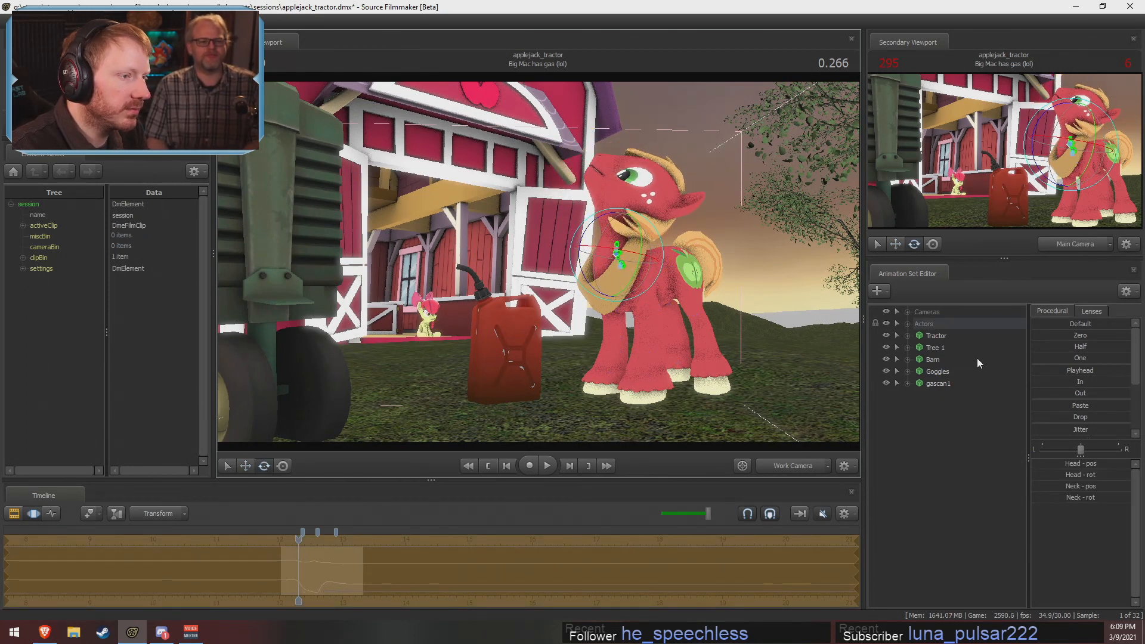
{"action": "left_click", "coordinate": [904, 324]}
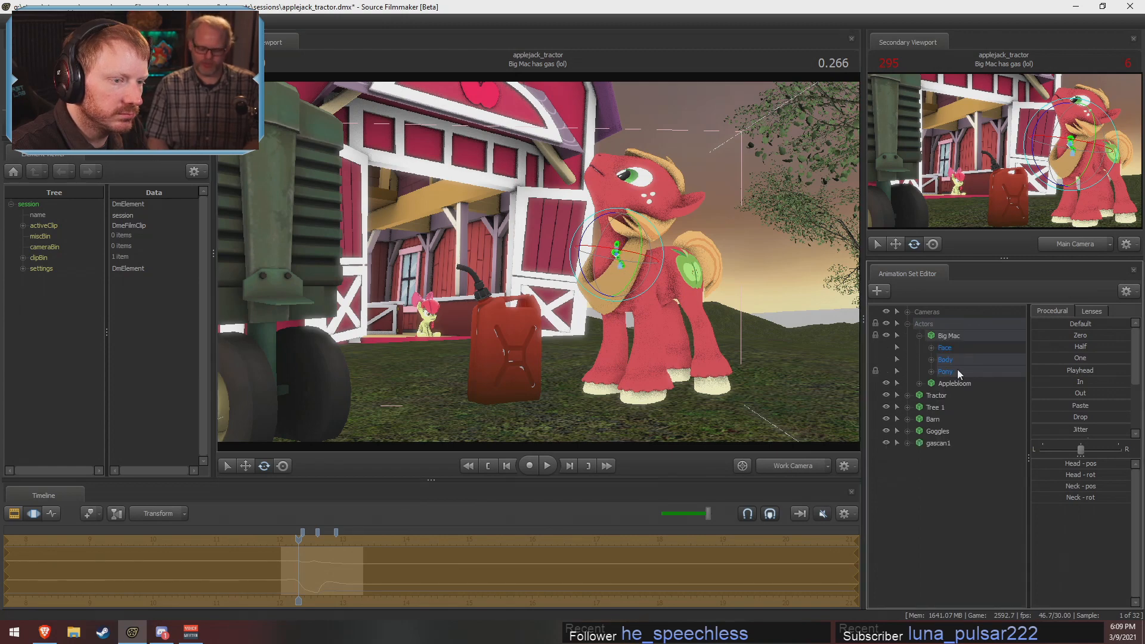
{"action": "left_click_drag", "start_coordinate": [638, 218], "coordinate": [649, 228]}
Adjust Big Mac's angry brow controls, and switch his eyes to the small-iris variant with the gaze repositioned using eyes_updown
{"action": "left_click", "coordinate": [929, 347]}
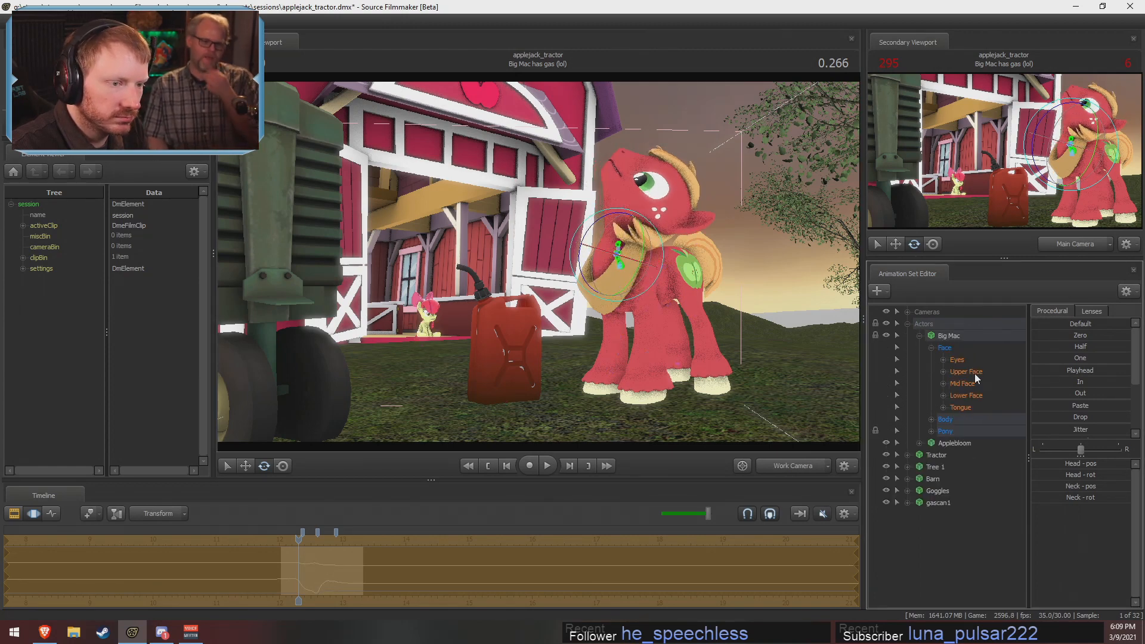
{"action": "left_click", "coordinate": [1057, 476]}
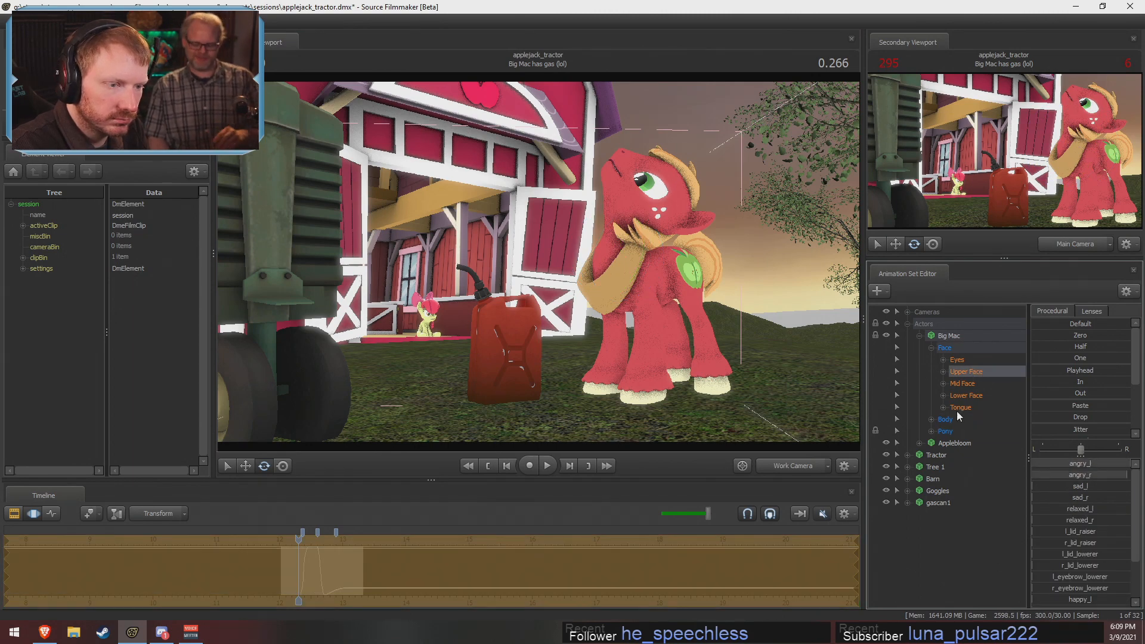
{"action": "right_click", "coordinate": [946, 339]}
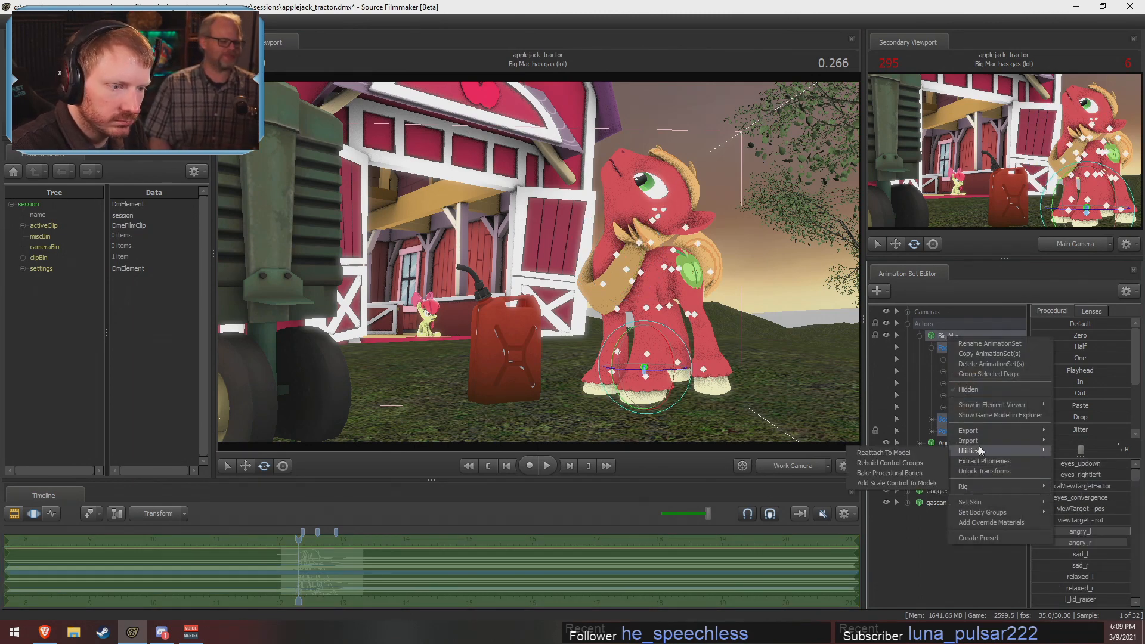
{"action": "mouse_move", "coordinate": [978, 505]}
{"action": "left_click", "coordinate": [1064, 523]}
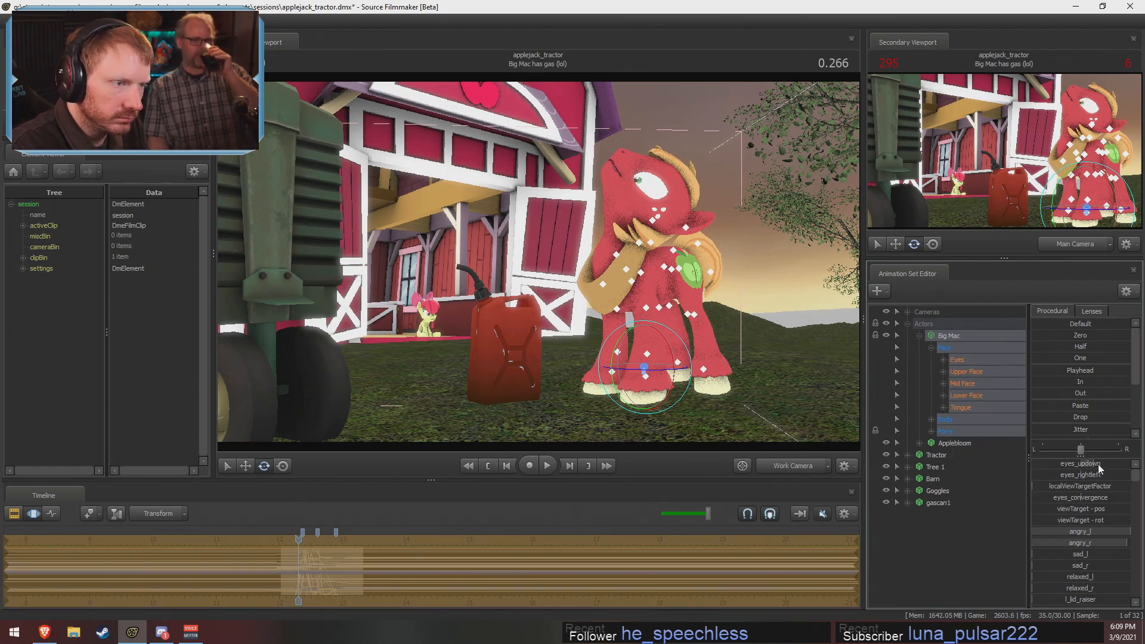
{"action": "left_click_drag", "start_coordinate": [1093, 466], "coordinate": [1091, 465]}
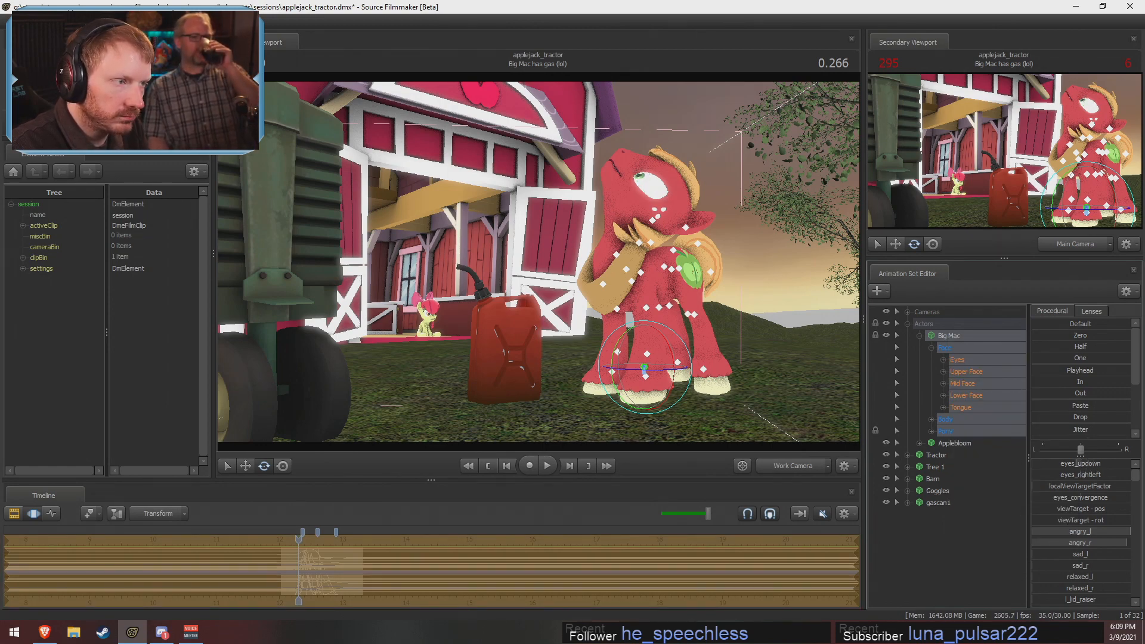
Raise the mouth_o2 control in Big Mac's Lower Face group to its maximum
{"action": "left_click", "coordinate": [978, 395]}
{"action": "scroll", "coordinate": [1085, 561], "scroll_direction": "down", "scroll_amount": 5}
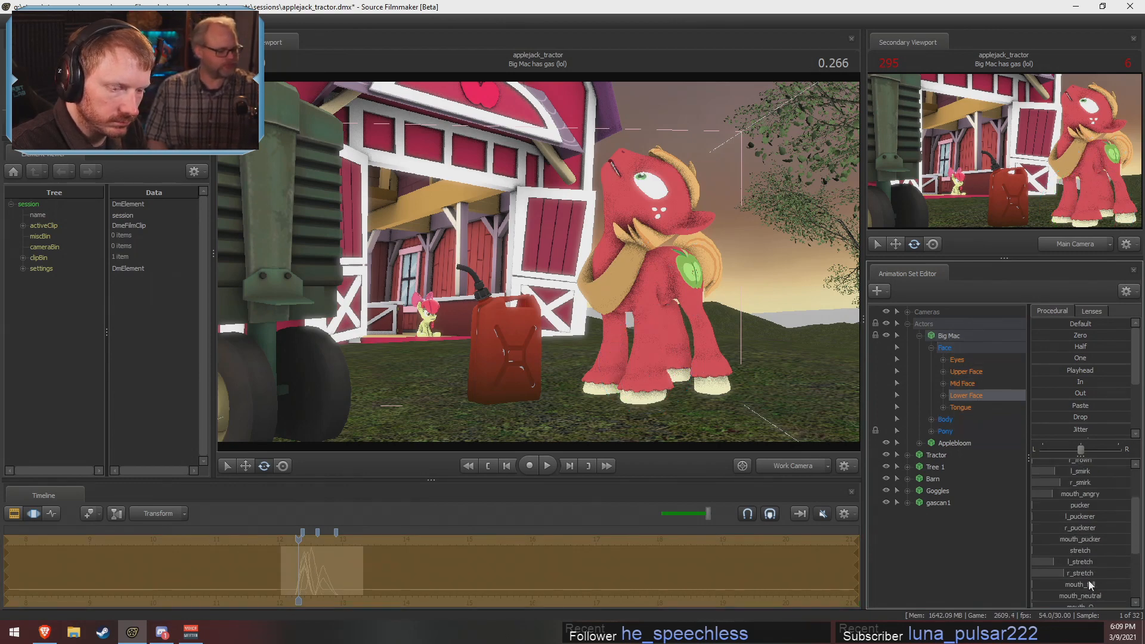
{"action": "left_click_drag", "start_coordinate": [1050, 514], "coordinate": [1125, 511]}
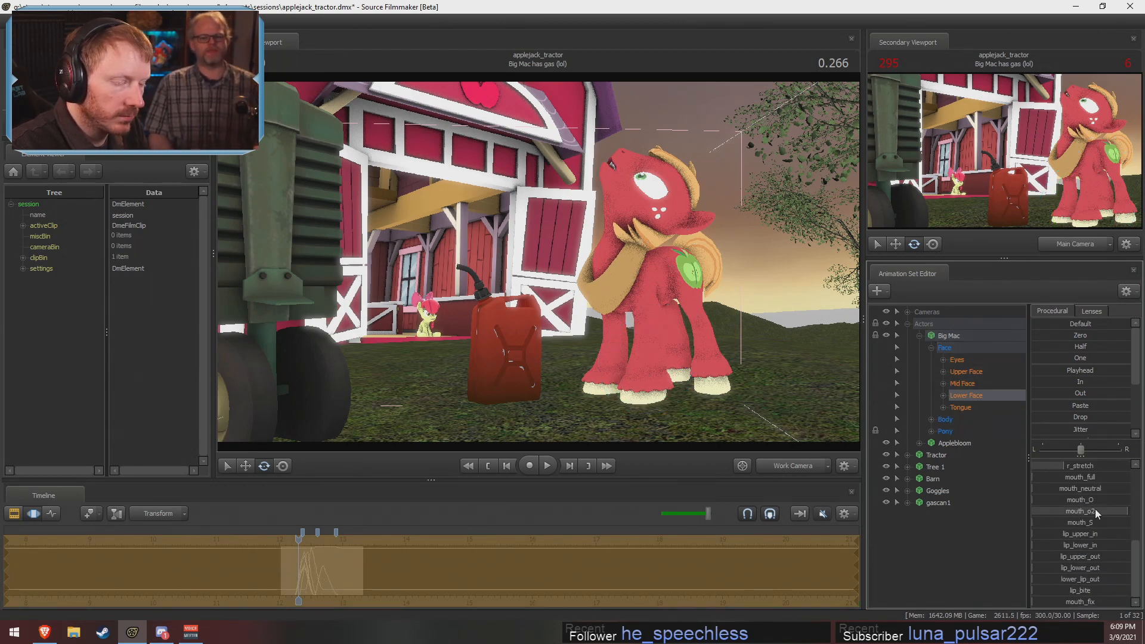
{"action": "scroll", "coordinate": [1077, 513], "scroll_direction": "up", "scroll_amount": 2}
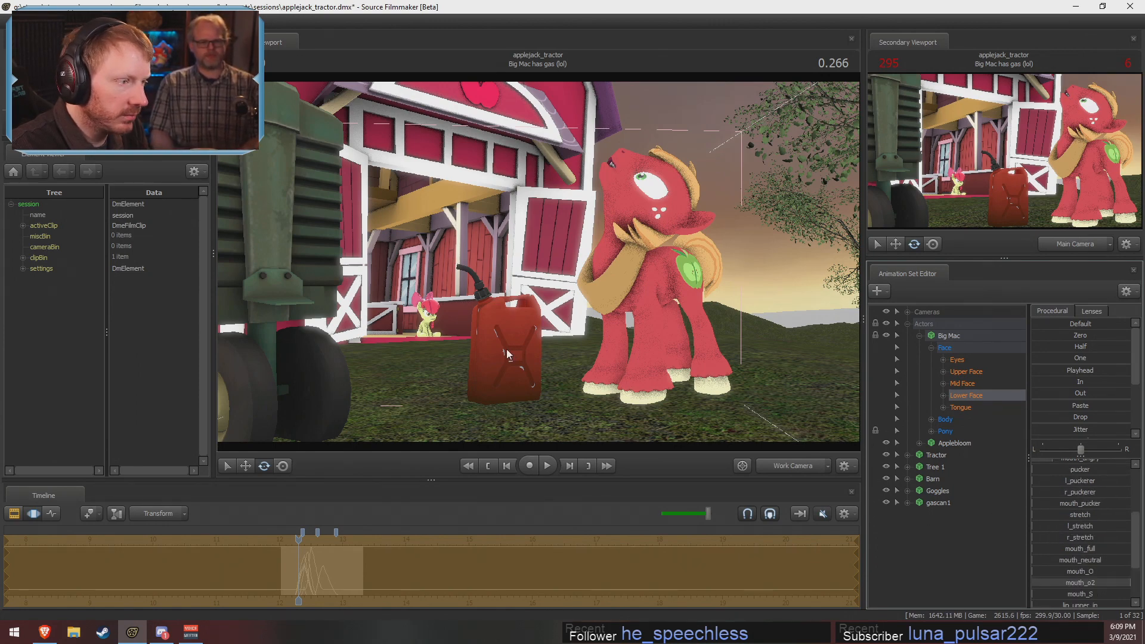
Lift gascan1 off the ground and tip it over so its spout points into Big Mac's open mouth
{"action": "left_click", "coordinate": [938, 503]}
{"action": "left_click_drag", "start_coordinate": [518, 418], "coordinate": [532, 111]}
{"action": "key", "text": "w"}
{"action": "key", "text": "e"}
{"action": "mouse_move", "coordinate": [537, 280]}
{"action": "left_mouse_down"}
{"action": "mouse_move", "coordinate": [539, 262]}
{"action": "mouse_move", "coordinate": [539, 279]}
{"action": "left_mouse_up"}
{"action": "key", "text": "w"}
{"action": "left_click_drag", "start_coordinate": [507, 218], "coordinate": [495, 217]}
{"action": "left_click_drag", "start_coordinate": [527, 252], "coordinate": [533, 229], "text": "alt"}
{"action": "key", "text": "e"}
{"action": "key", "text": "w"}
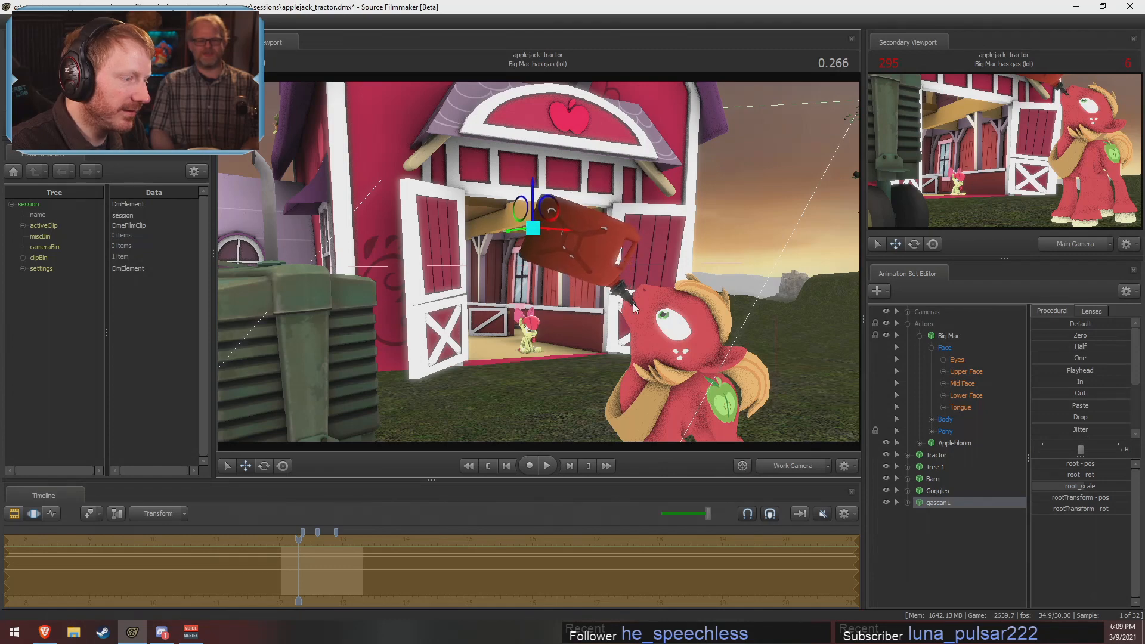
Release the locks on Big Mac's RightShoulder and RightBall, and rotate the right shoulder to raise the front leg
{"action": "left_click_drag", "start_coordinate": [633, 304], "coordinate": [539, 261]}
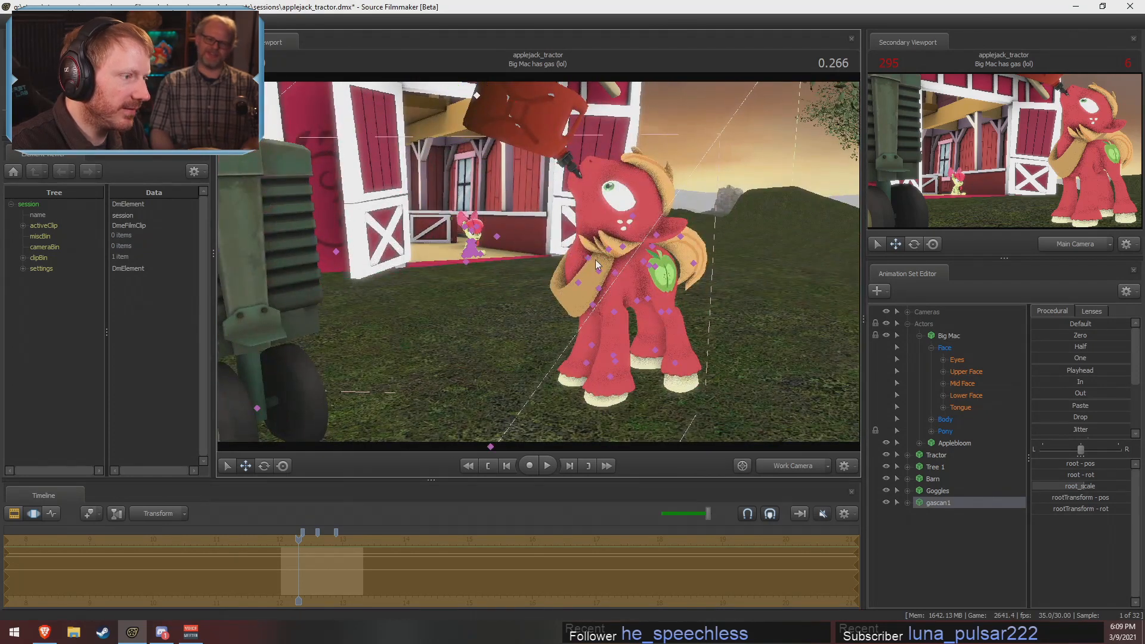
{"action": "left_click", "coordinate": [579, 282]}
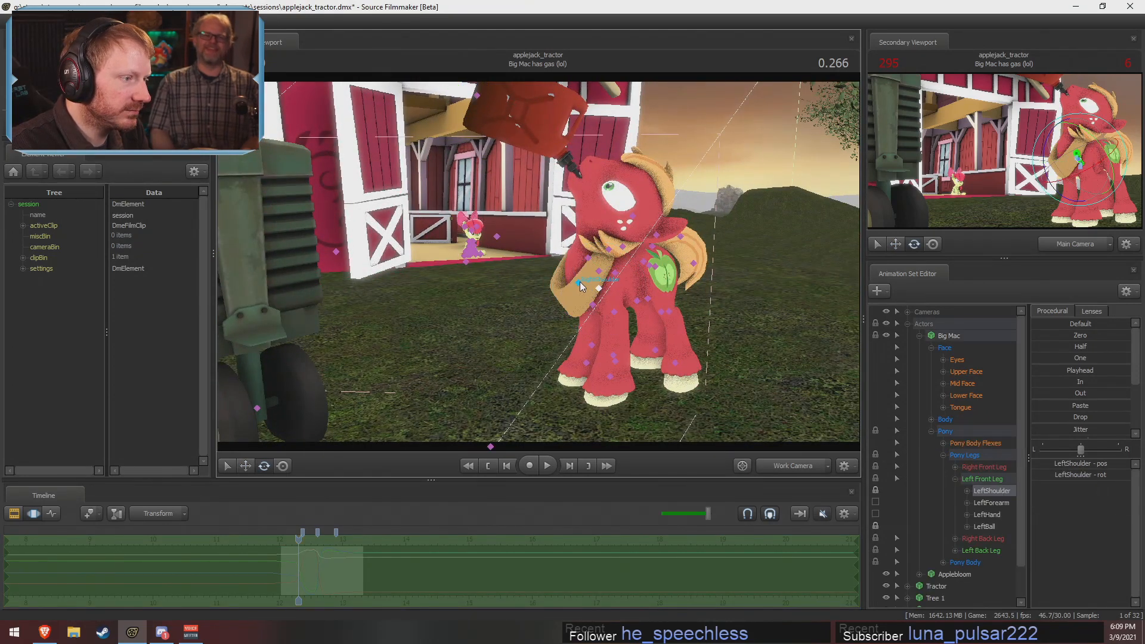
{"action": "left_click", "coordinate": [580, 282]}
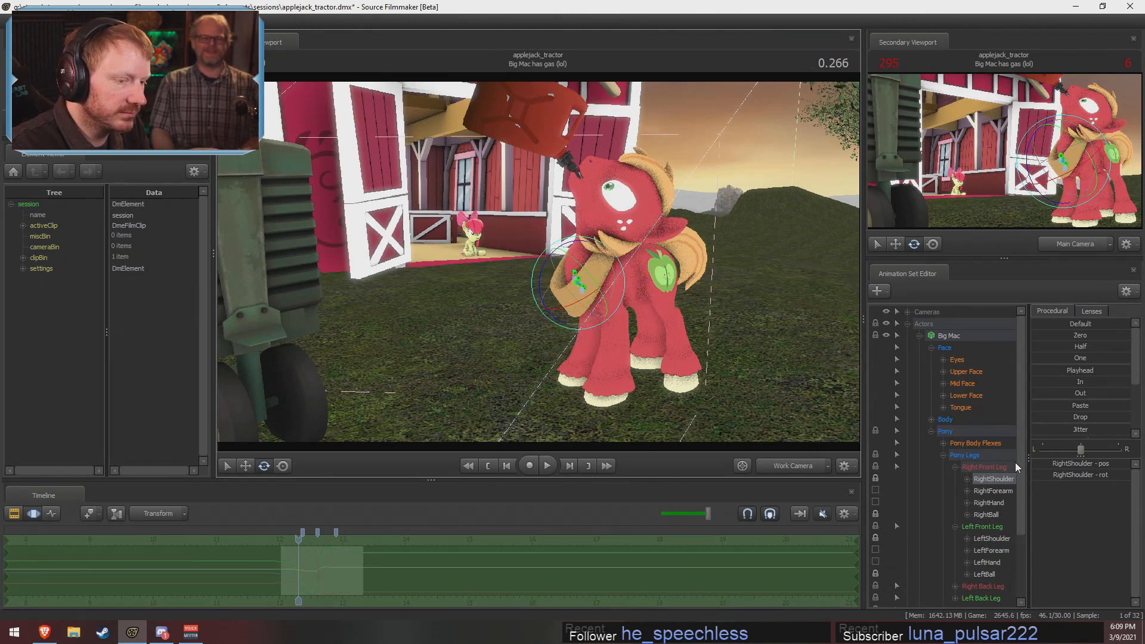
{"action": "left_click", "coordinate": [875, 478]}
{"action": "left_click", "coordinate": [875, 513]}
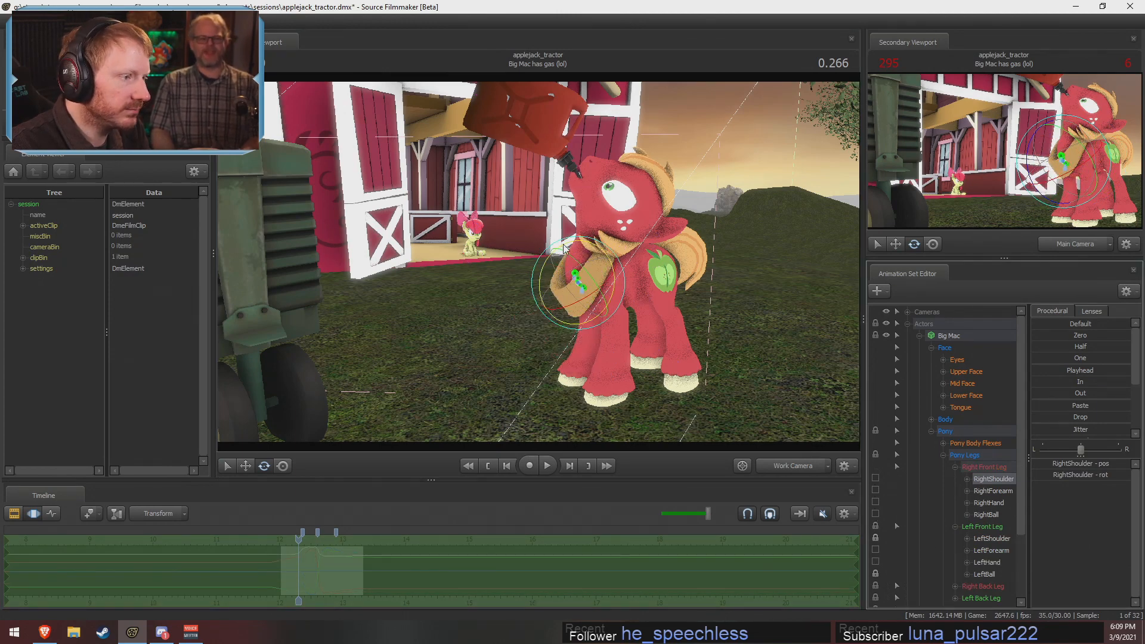
{"action": "left_click_drag", "start_coordinate": [563, 244], "coordinate": [610, 356]}
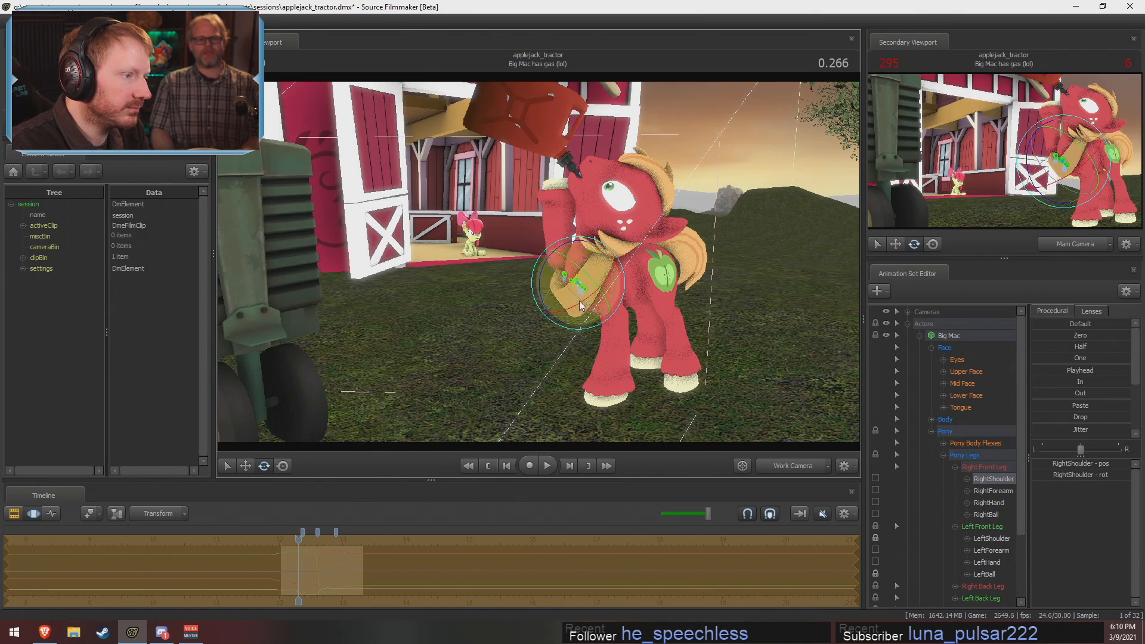
Raise Big Mac's right front leg with RightForearm until the hoof reaches the gas can
{"action": "key", "text": "w"}
{"action": "left_click_drag", "start_coordinate": [571, 257], "coordinate": [552, 146]}
{"action": "key", "text": "ctrl+z"}
{"action": "left_click", "coordinate": [561, 261], "text": "ctrl"}
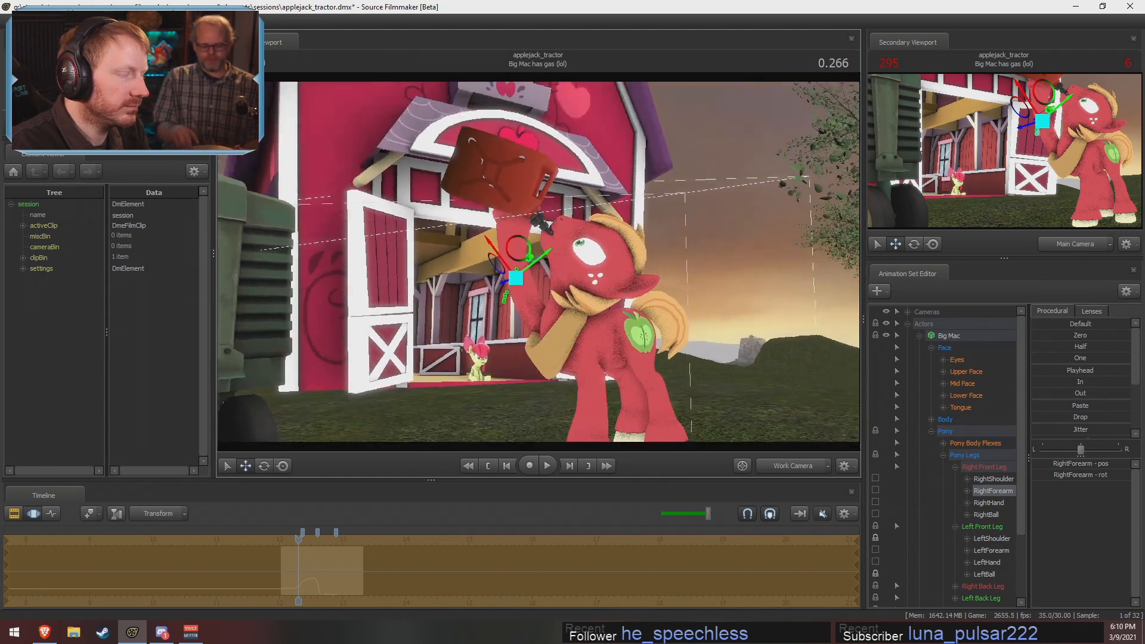
{"action": "left_click_drag", "start_coordinate": [592, 300], "coordinate": [600, 293]}
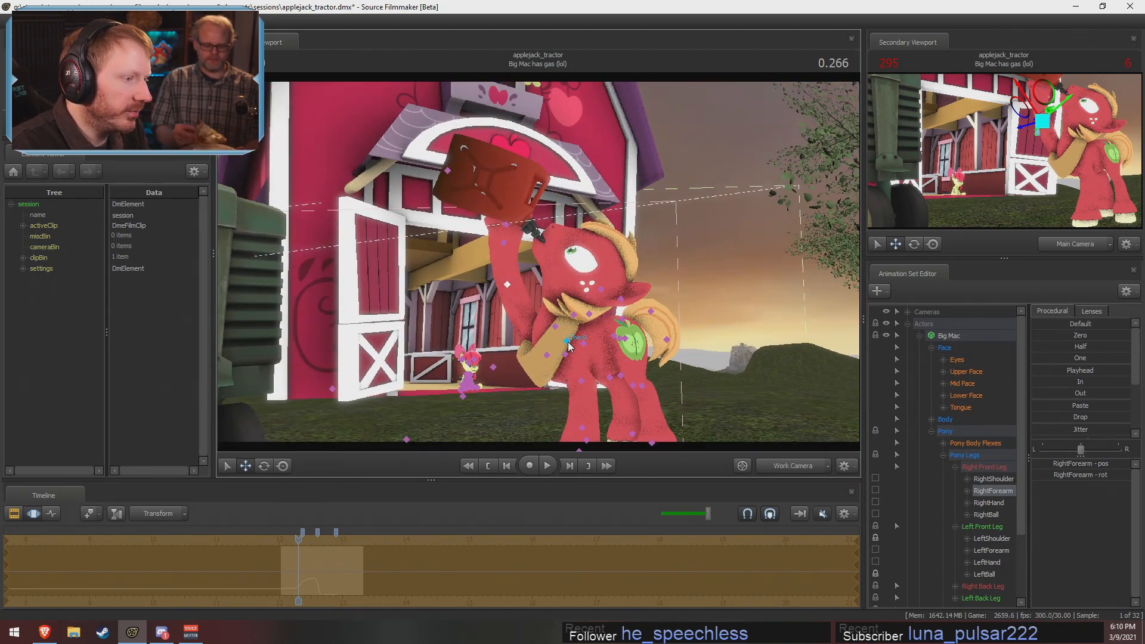
Select gascan1's rootTransform together with Big Mac's Chest2 bone
{"action": "left_click", "coordinate": [566, 341]}
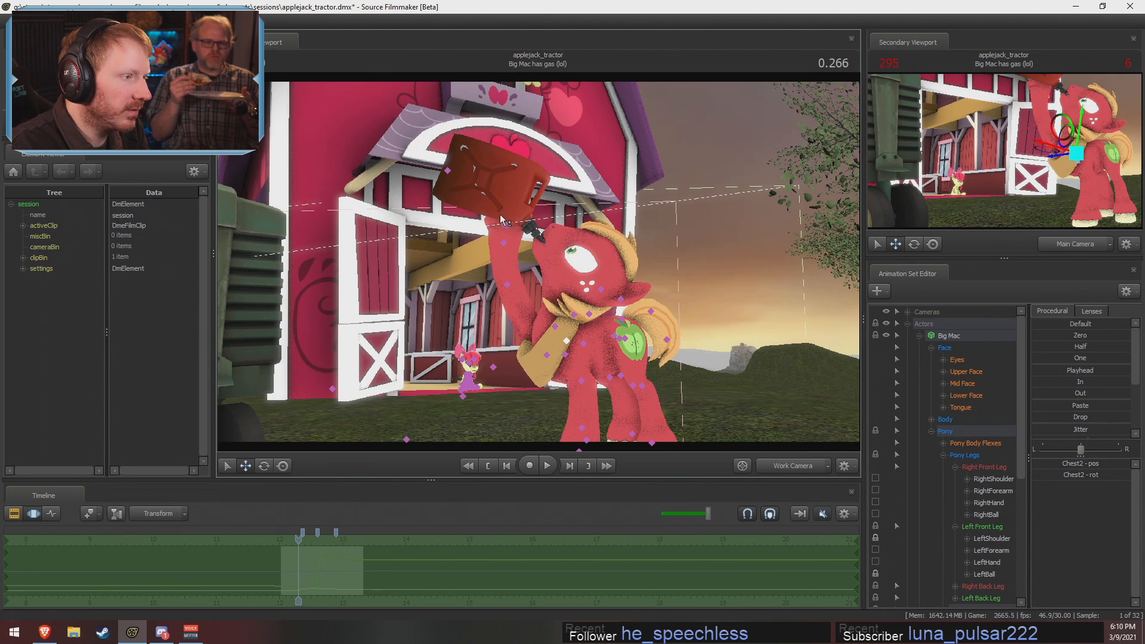
{"action": "left_click", "coordinate": [448, 171], "text": "ctrl"}
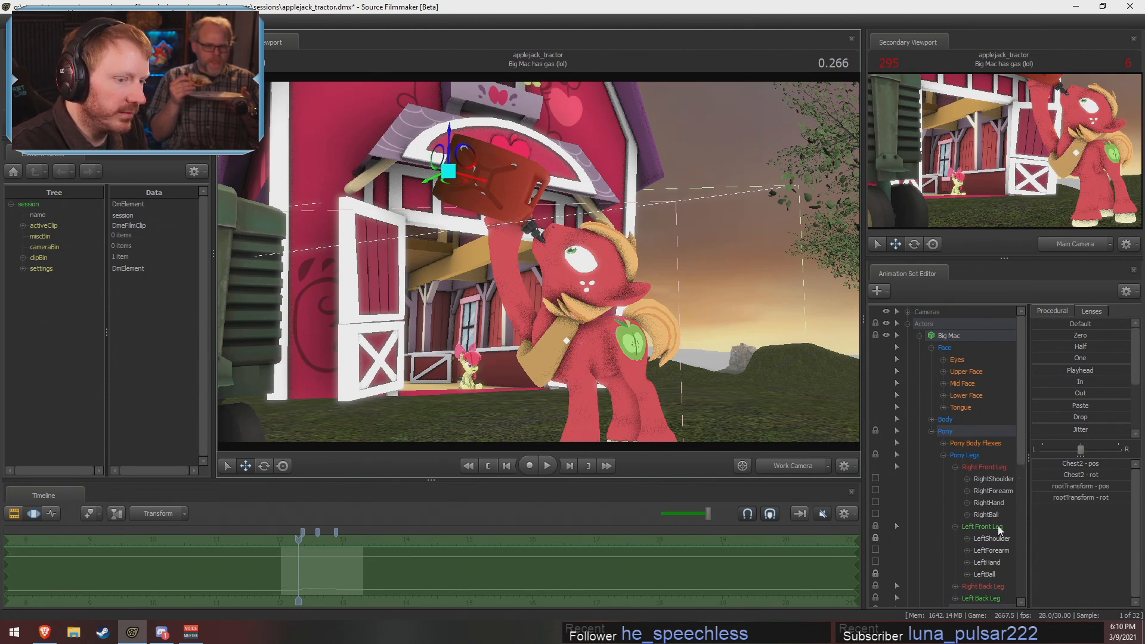
{"action": "scroll", "coordinate": [977, 468], "scroll_direction": "down", "scroll_amount": 7}
{"action": "left_click", "coordinate": [957, 574]}
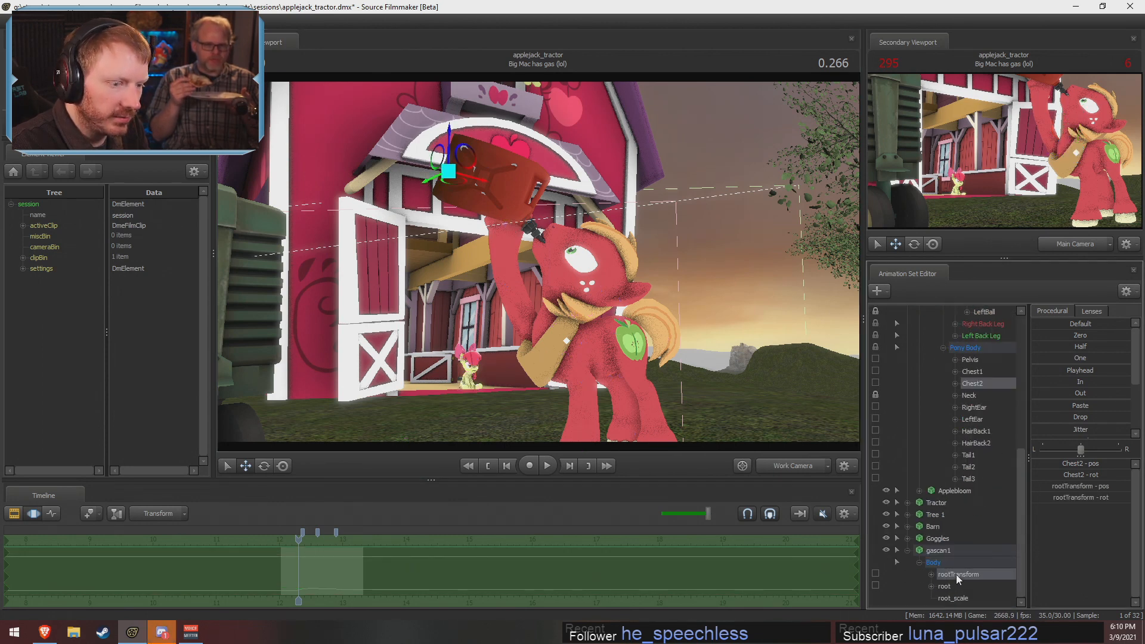
{"action": "left_click", "coordinate": [975, 383], "text": "ctrl"}
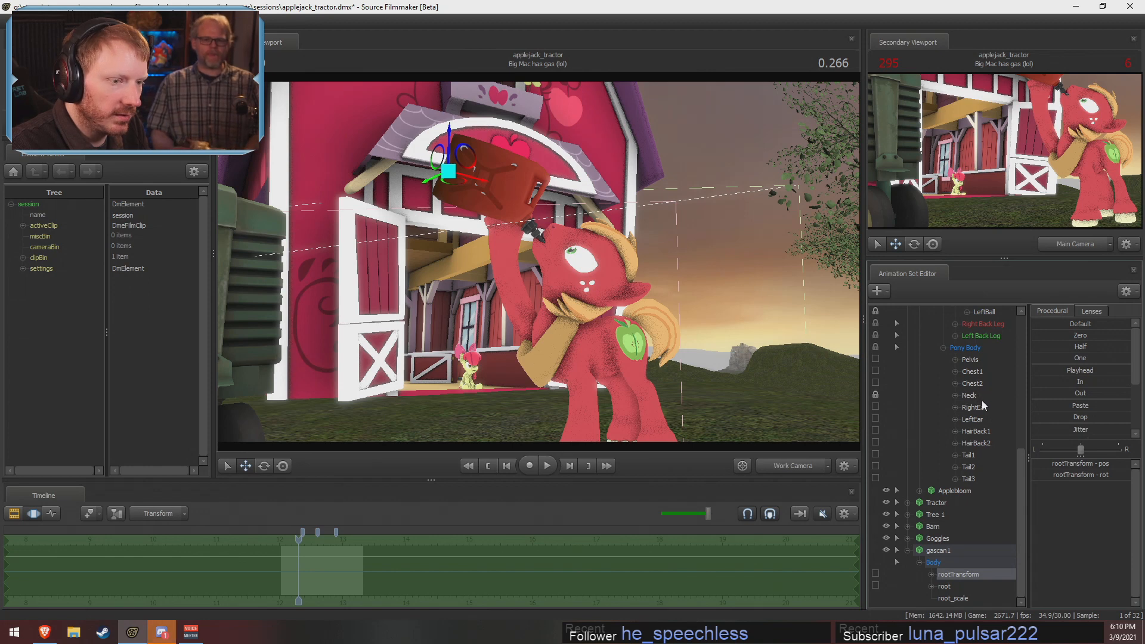
{"action": "left_click", "coordinate": [975, 384], "text": "ctrl"}
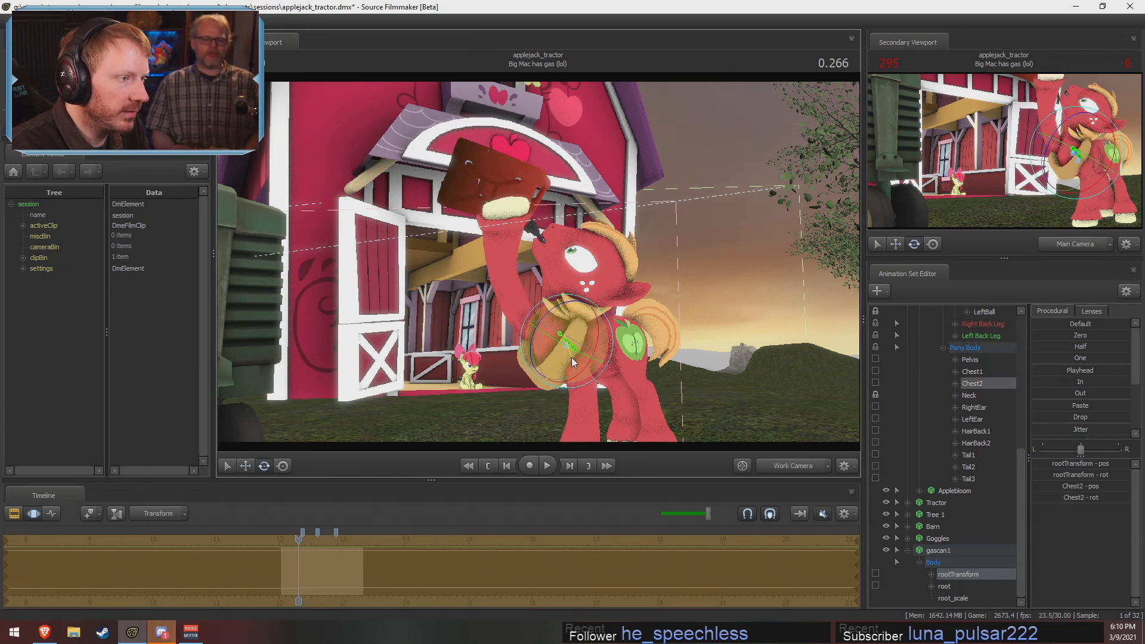
Adjust the manipulator's rotation mode for the chest and gas can, and release the lock on Big Mac's Neck
{"action": "right_click", "coordinate": [573, 352]}
{"action": "mouse_move", "coordinate": [608, 374]}
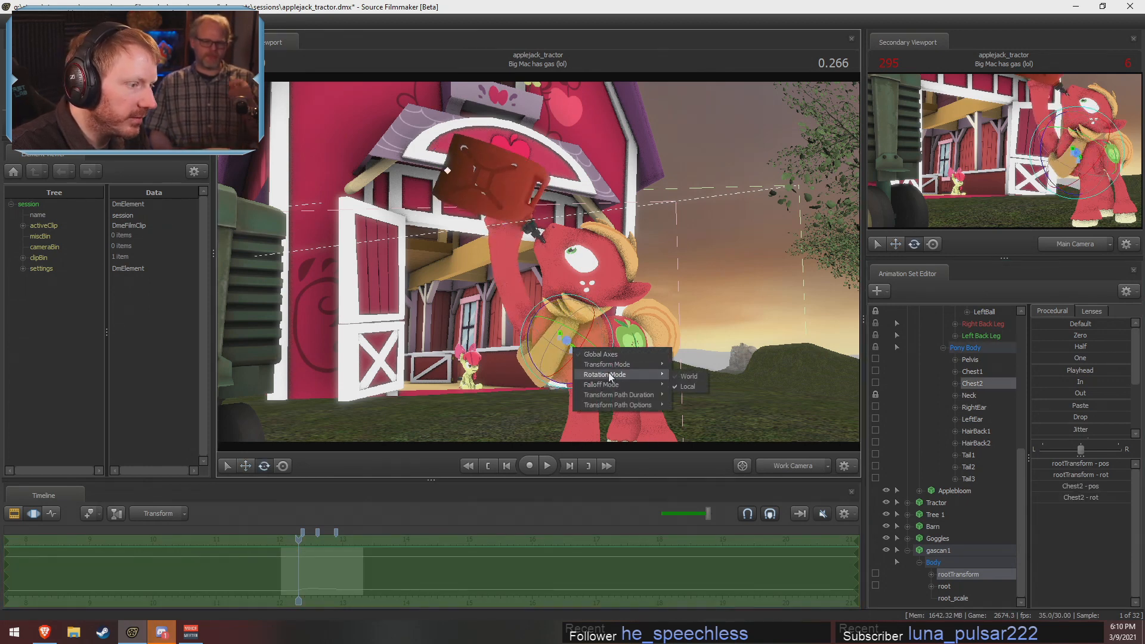
{"action": "left_click", "coordinate": [692, 382]}
{"action": "mouse_move", "coordinate": [559, 341]}
{"action": "left_mouse_down"}
{"action": "mouse_move", "coordinate": [559, 365]}
{"action": "mouse_move", "coordinate": [574, 349]}
{"action": "left_mouse_up"}
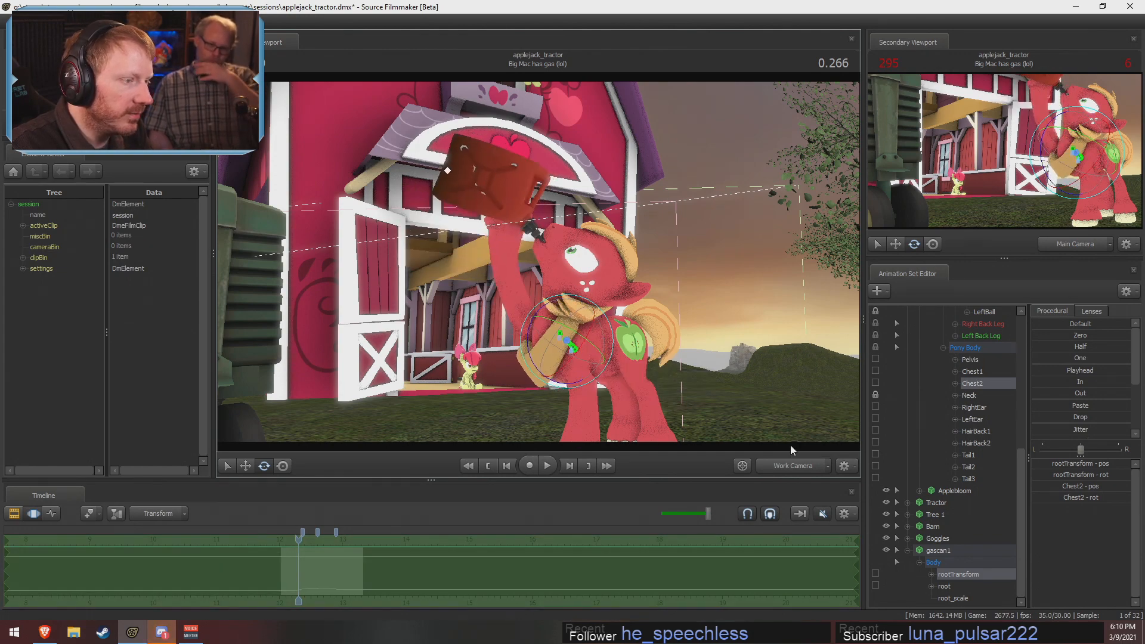
{"action": "scroll", "coordinate": [993, 479], "scroll_direction": "up", "scroll_amount": 1}
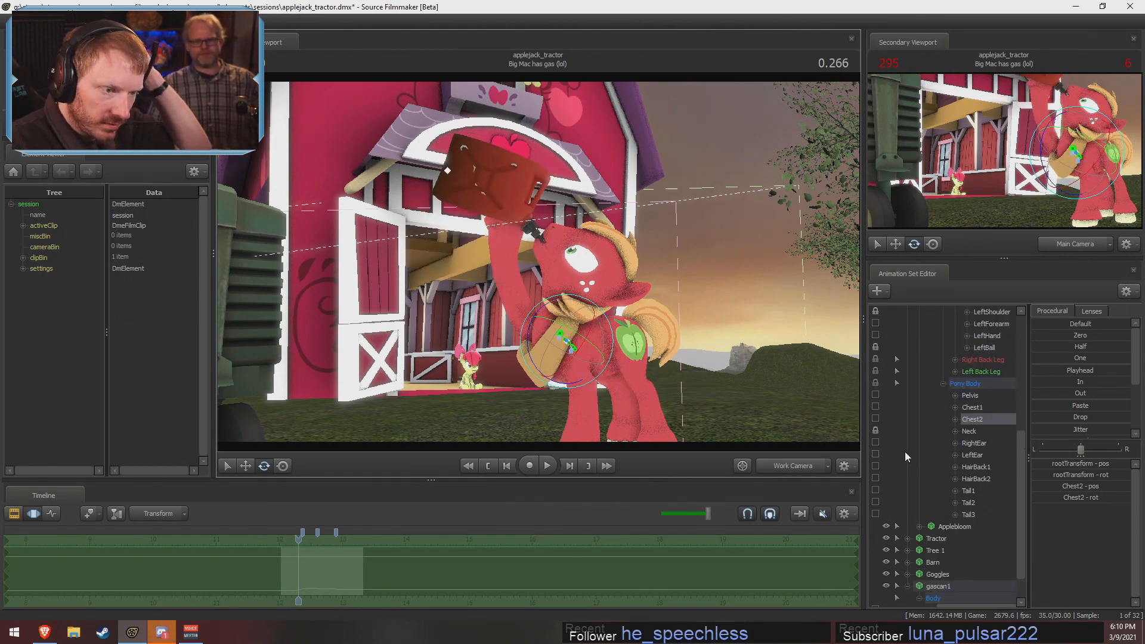
{"action": "left_click", "coordinate": [876, 430]}
Try rotating Big Mac's Chest2 together with the gas can to lean his upper body back
{"action": "left_click_drag", "start_coordinate": [667, 295], "coordinate": [647, 286]}
{"action": "scroll", "coordinate": [667, 296], "scroll_direction": "up", "scroll_amount": 3}
{"action": "left_click_drag", "start_coordinate": [538, 261], "coordinate": [542, 268]}
{"action": "key", "text": "w"}
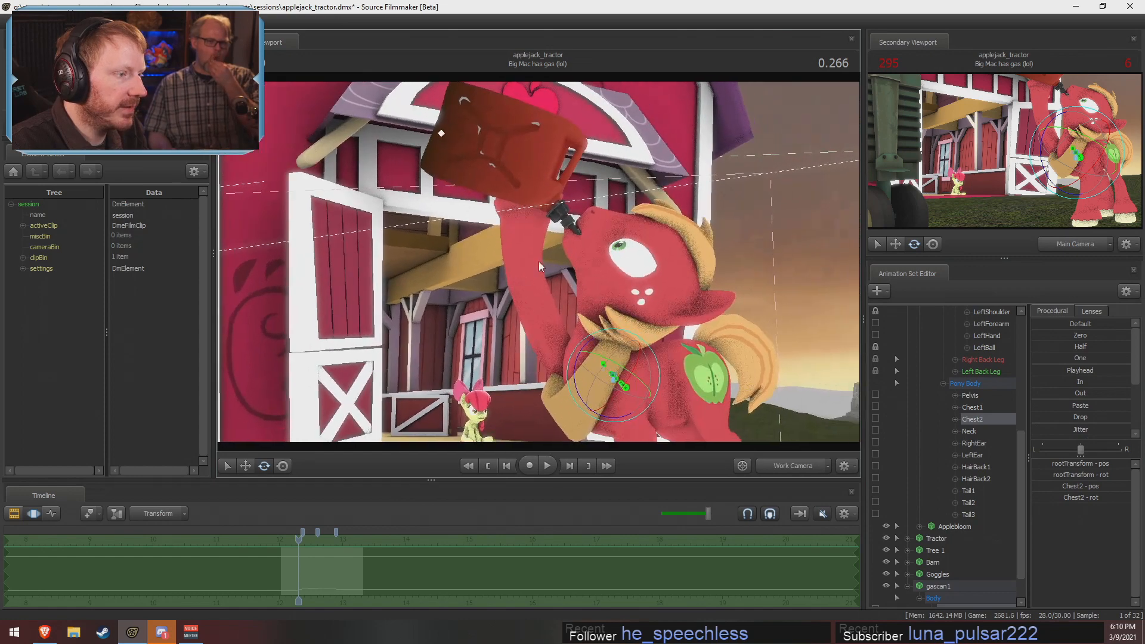
{"action": "left_click_drag", "start_coordinate": [619, 380], "coordinate": [649, 383]}
{"action": "key", "text": "s"}
{"action": "key", "text": "w"}
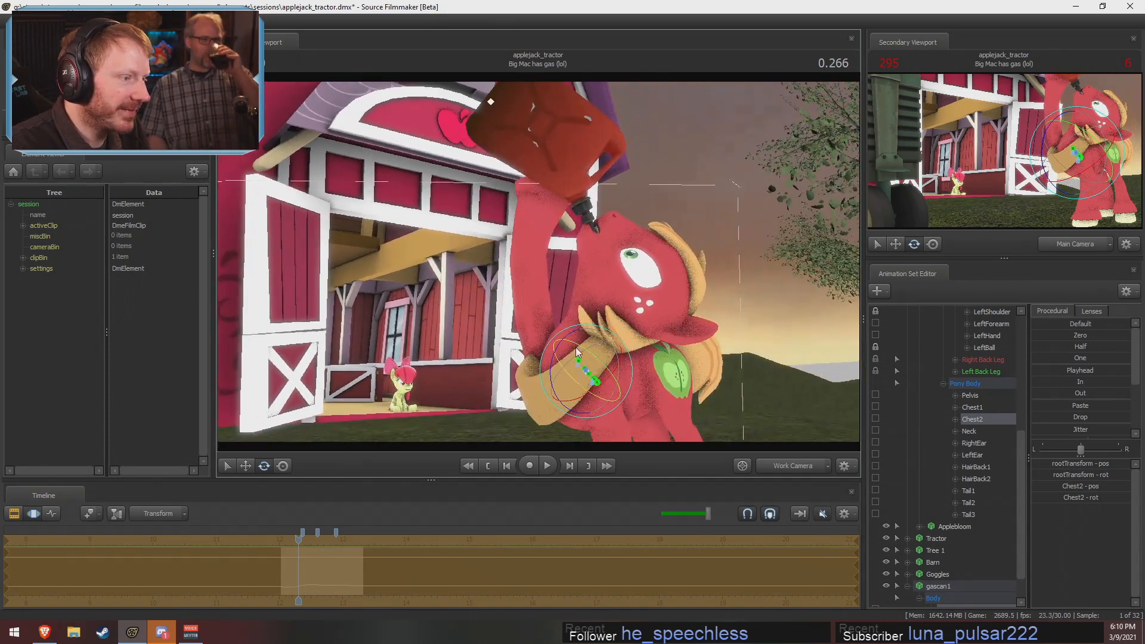
{"action": "left_click_drag", "start_coordinate": [584, 369], "coordinate": [535, 384]}
{"action": "left_click_drag", "start_coordinate": [583, 353], "coordinate": [601, 376]}
{"action": "key", "text": "ctrl+z"}
Try moving Big Mac's Chest2 and the gas can together
{"action": "left_click_drag", "start_coordinate": [739, 340], "coordinate": [746, 411]}
{"action": "left_click_drag", "start_coordinate": [596, 250], "coordinate": [539, 266]}
{"action": "key", "text": "w"}
{"action": "left_click_drag", "start_coordinate": [570, 217], "coordinate": [461, 153]}
{"action": "key", "text": "ctrl+z"}
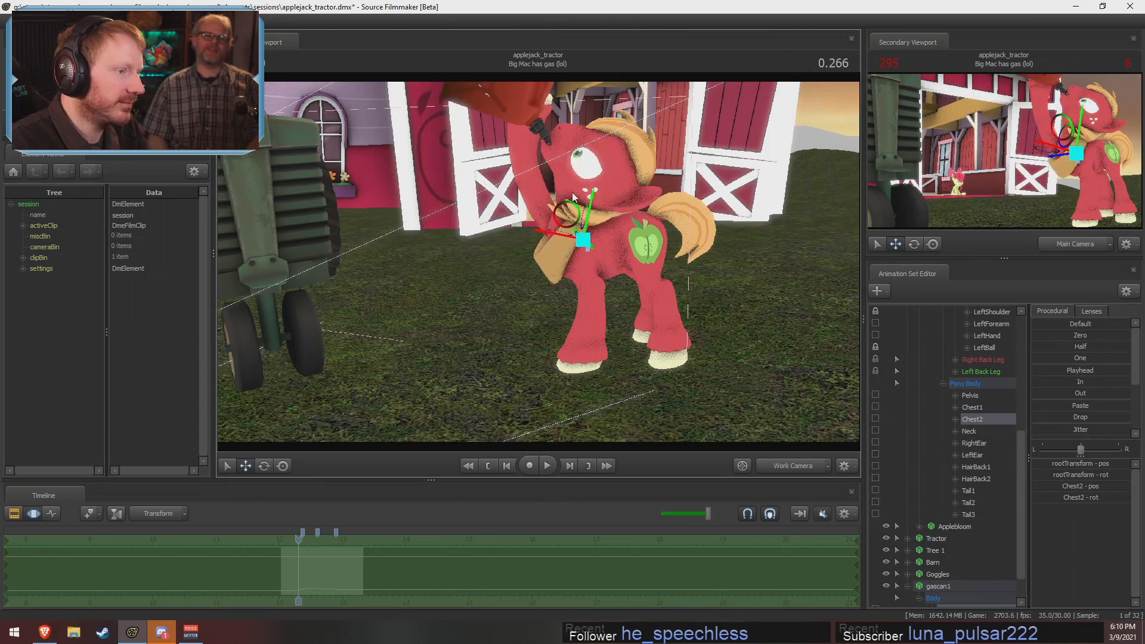
Add scale controls for Big Mac's Chest2 and the gas can's rootTransform
{"action": "left_click_drag", "start_coordinate": [651, 227], "coordinate": [651, 177]}
{"action": "key", "text": "s"}
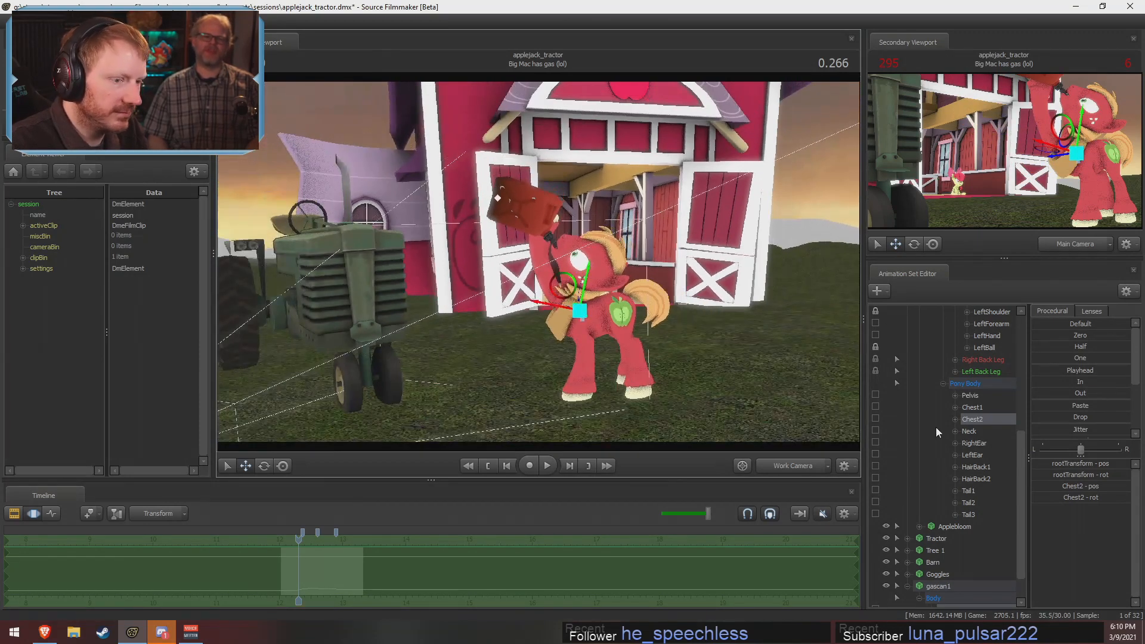
{"action": "right_click", "coordinate": [978, 415]}
{"action": "left_click", "coordinate": [1014, 452]}
{"action": "left_click", "coordinate": [980, 527]}
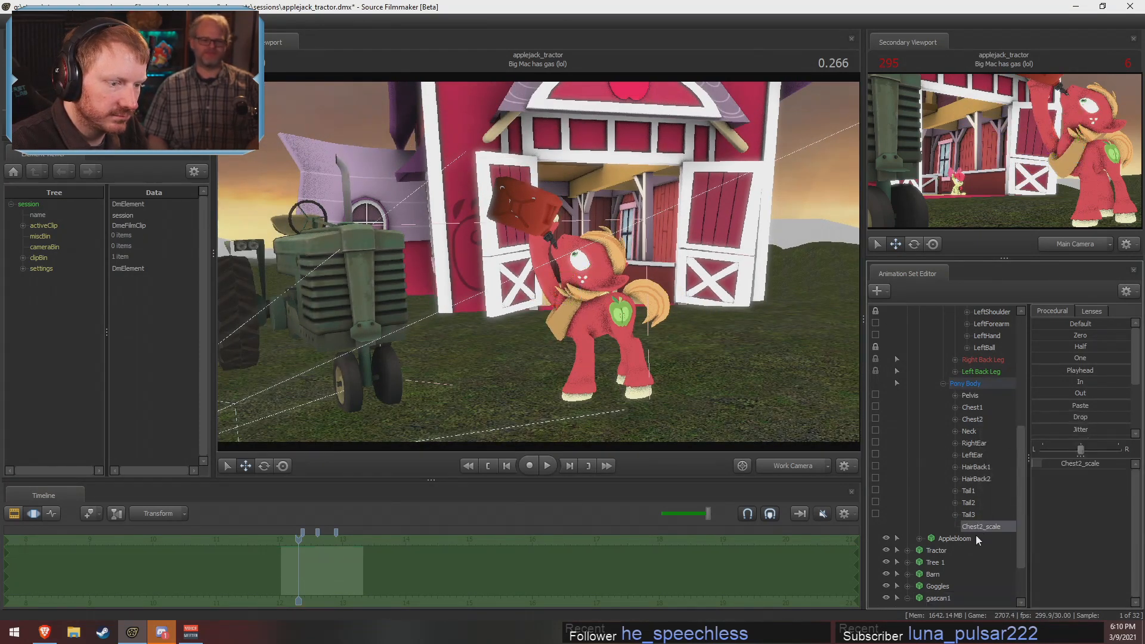
{"action": "scroll", "coordinate": [978, 376], "scroll_direction": "up", "scroll_amount": 2}
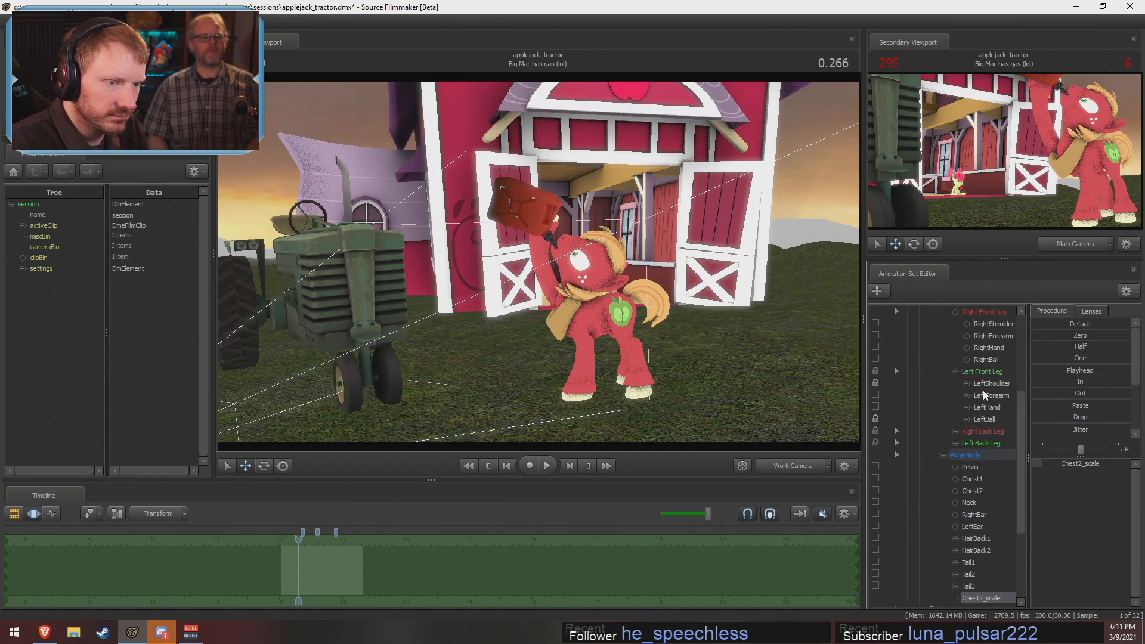
{"action": "scroll", "coordinate": [1004, 556], "scroll_direction": "down", "scroll_amount": 4}
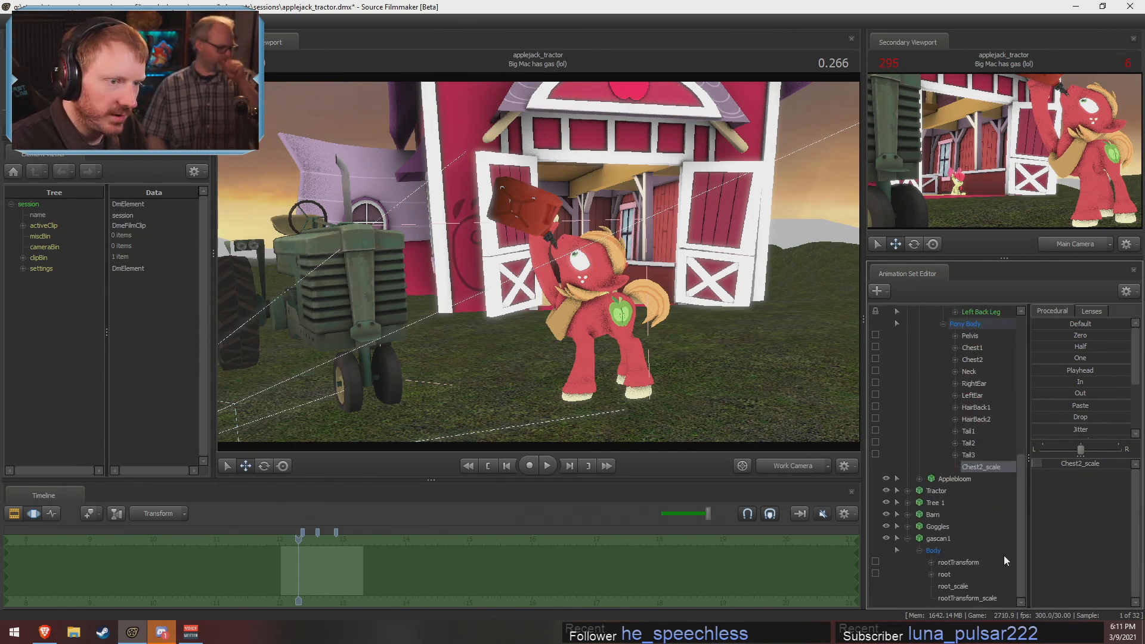
Lock gascan1's rootTransform to Big Mac's RightBall so the can follows his raised hoof
{"action": "left_click", "coordinate": [953, 561]}
{"action": "left_click", "coordinate": [953, 574]}
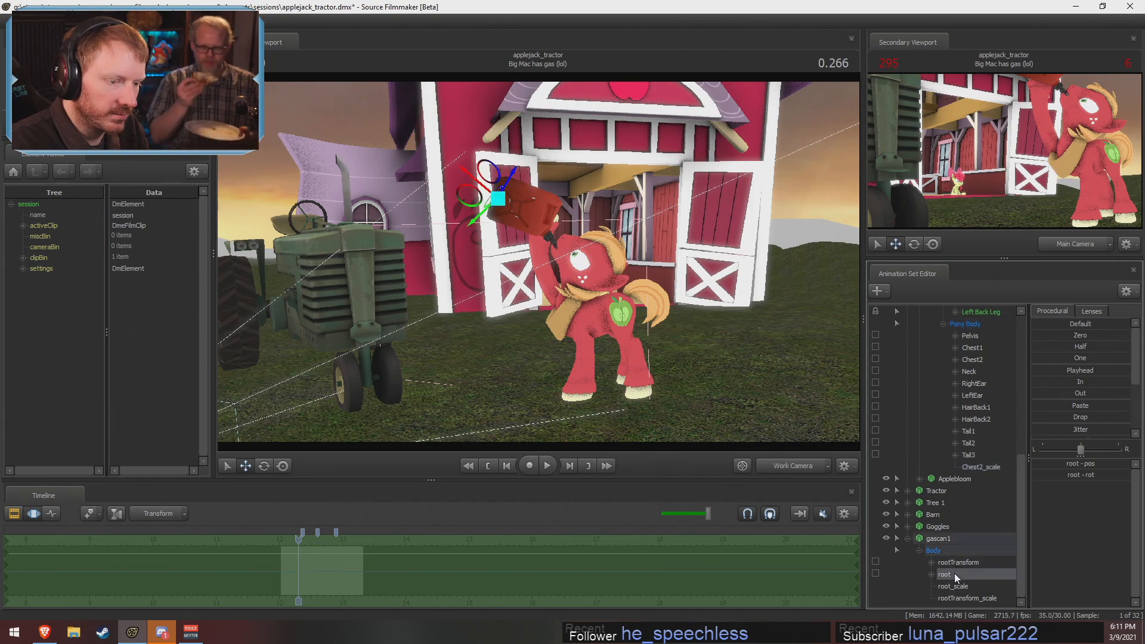
{"action": "scroll", "coordinate": [954, 574], "scroll_direction": "up", "scroll_amount": 1}
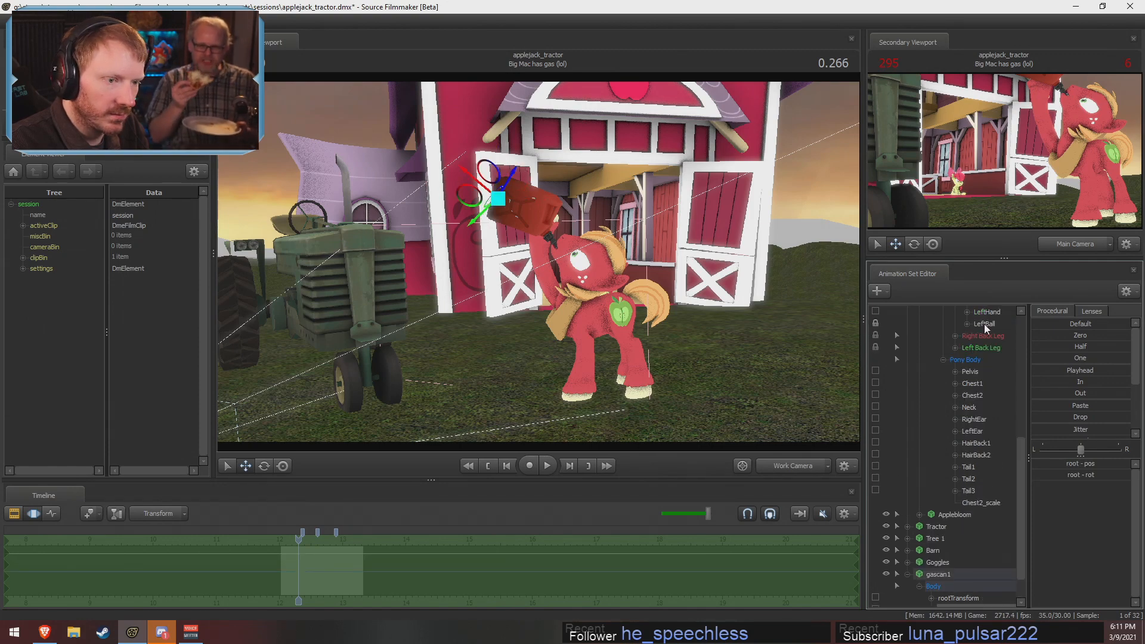
{"action": "scroll", "coordinate": [983, 323], "scroll_direction": "up", "scroll_amount": 2}
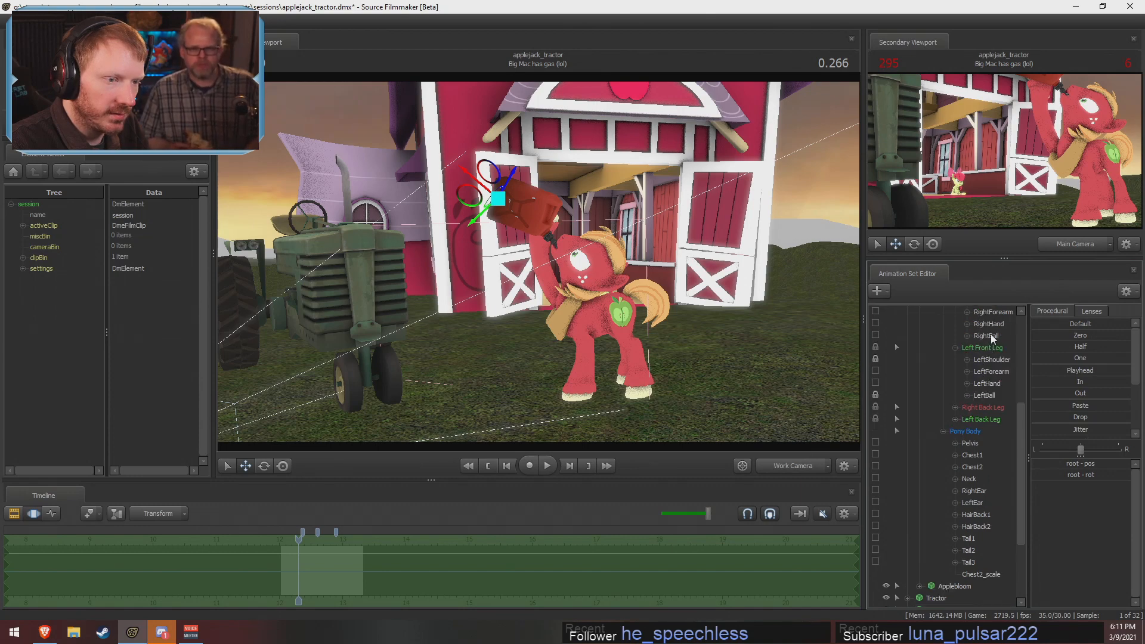
{"action": "left_click", "coordinate": [992, 336]}
{"action": "scroll", "coordinate": [963, 583], "scroll_direction": "down", "scroll_amount": 3}
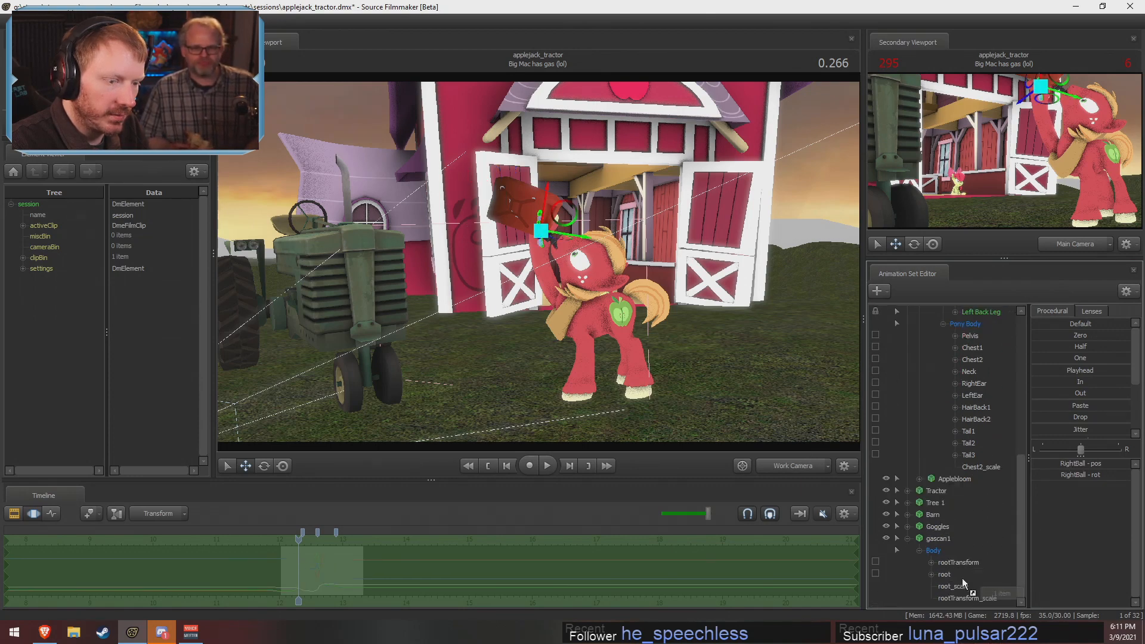
{"action": "left_click_drag", "start_coordinate": [962, 580], "coordinate": [959, 559]}
{"action": "left_click_drag", "start_coordinate": [670, 371], "coordinate": [670, 371]}
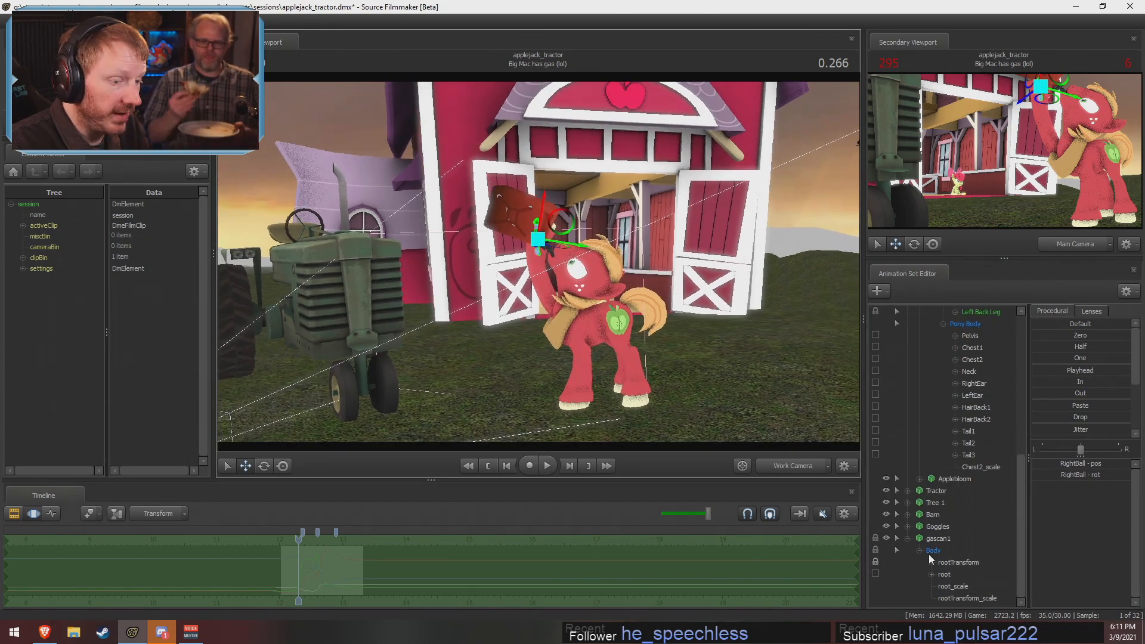
Greatly enlarge Big Mac's upper body with Chest2_scale, comparing the scene before and after the change
{"action": "scroll", "coordinate": [985, 456], "scroll_direction": "up", "scroll_amount": 2}
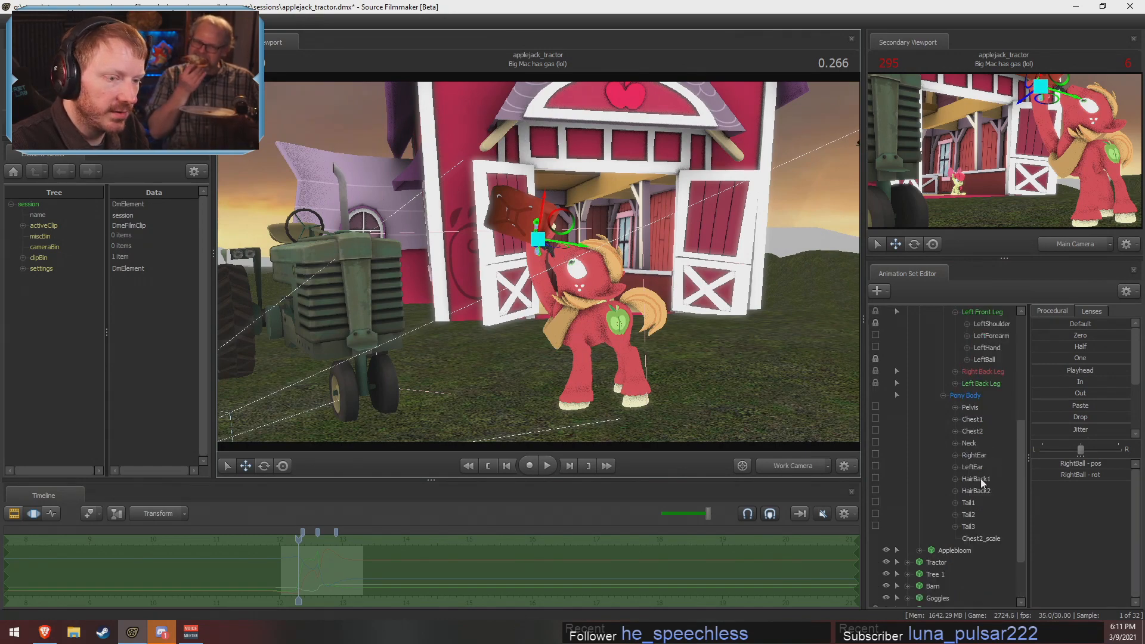
{"action": "left_click", "coordinate": [988, 538]}
{"action": "left_click_drag", "start_coordinate": [1060, 464], "coordinate": [1082, 463]}
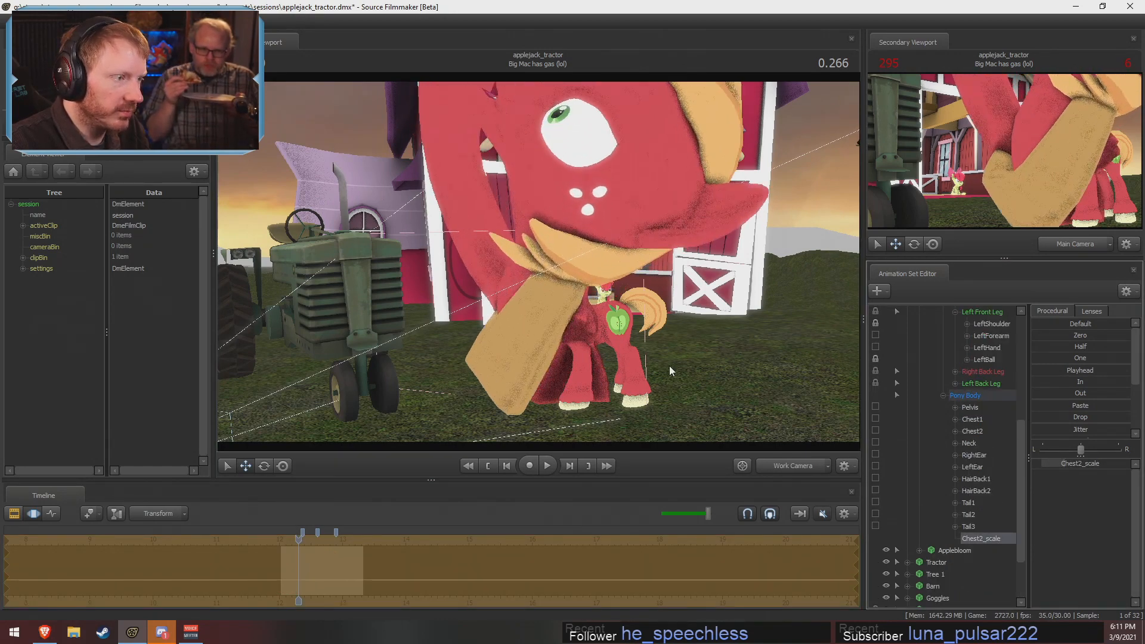
{"action": "left_click_drag", "start_coordinate": [669, 366], "coordinate": [656, 332]}
{"action": "key", "text": "s"}
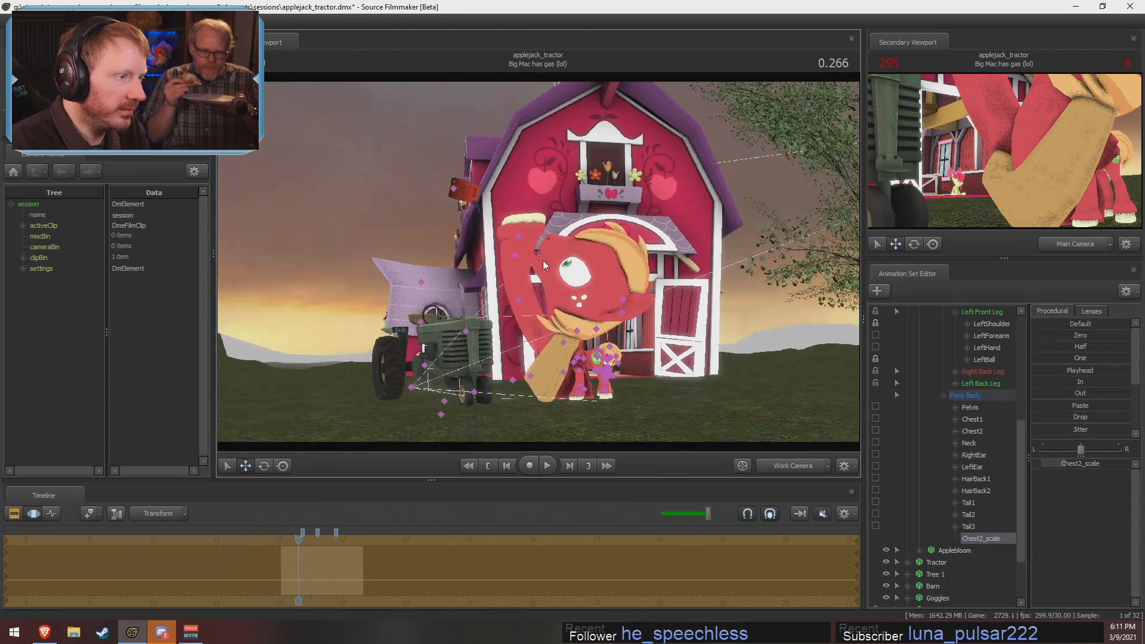
{"action": "key", "text": "ctrl+z"}
{"action": "key", "text": "ctrl+y"}
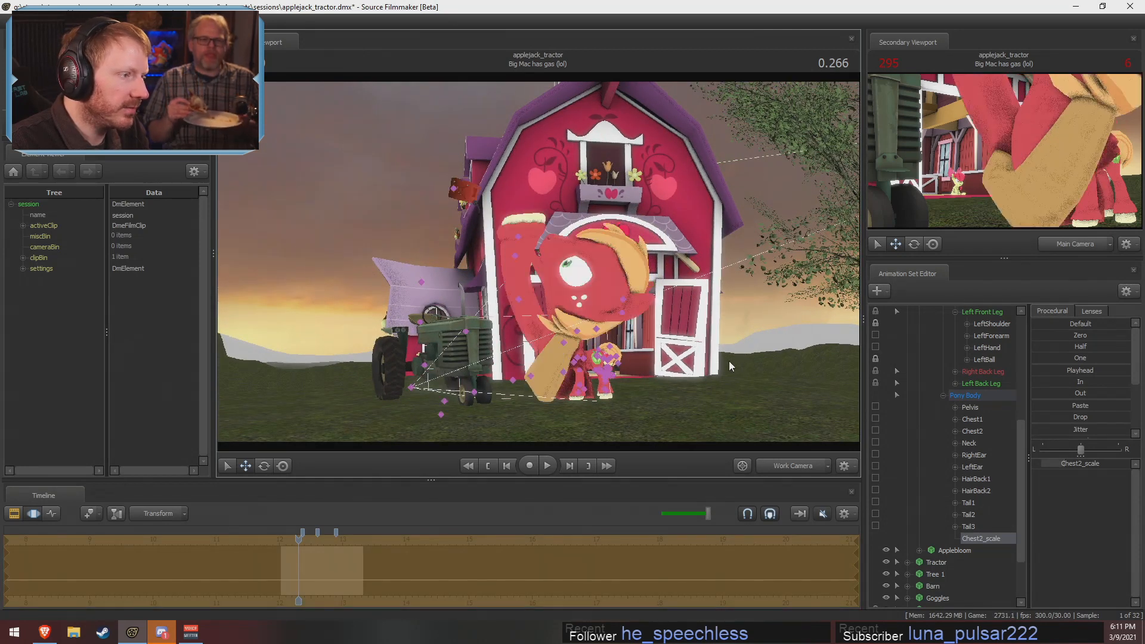
Undo the chest scaling and the gas can's lock to Big Mac's right hoof
{"action": "key", "text": "ctrl+z"}
{"action": "key", "text": "ctrl+z"}
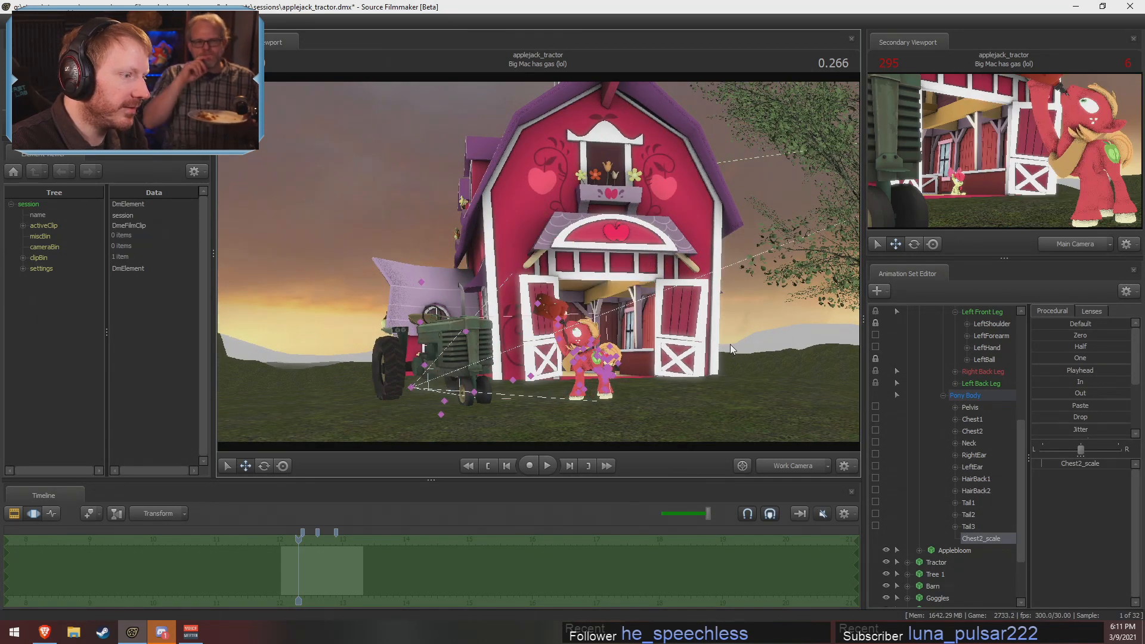
{"action": "key", "text": "ctrl+z"}
{"action": "key", "text": "w"}
{"action": "left_click_drag", "start_coordinate": [729, 344], "coordinate": [734, 373]}
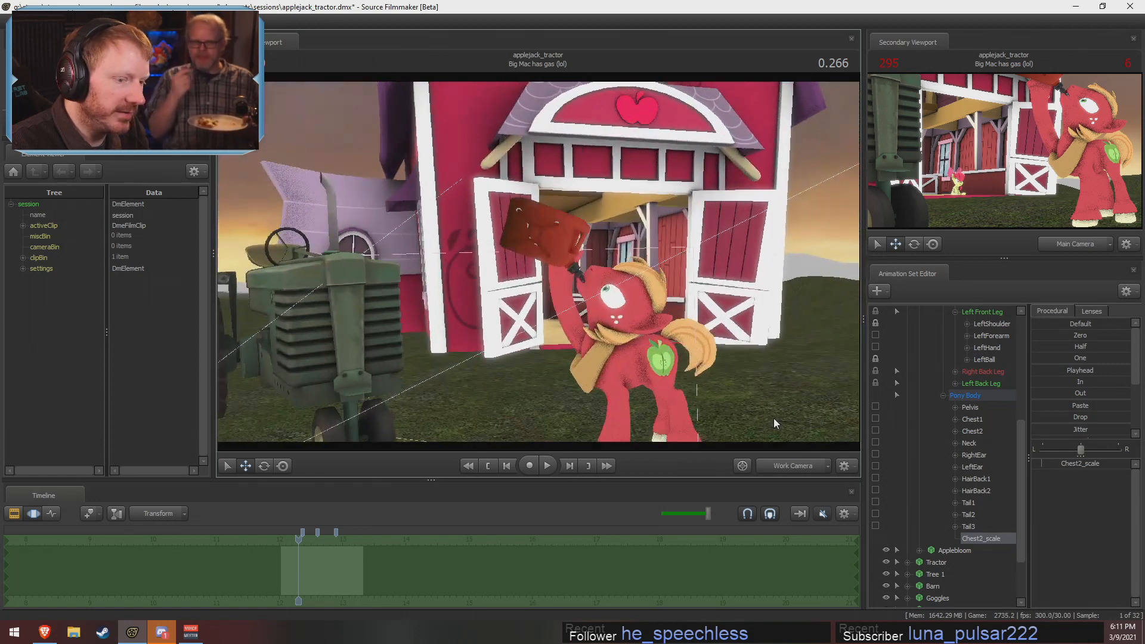
Greatly enlarge gascan1 with its rootTransform_scale control
{"action": "scroll", "coordinate": [959, 564], "scroll_direction": "down", "scroll_amount": 2}
{"action": "left_click", "coordinate": [957, 596]}
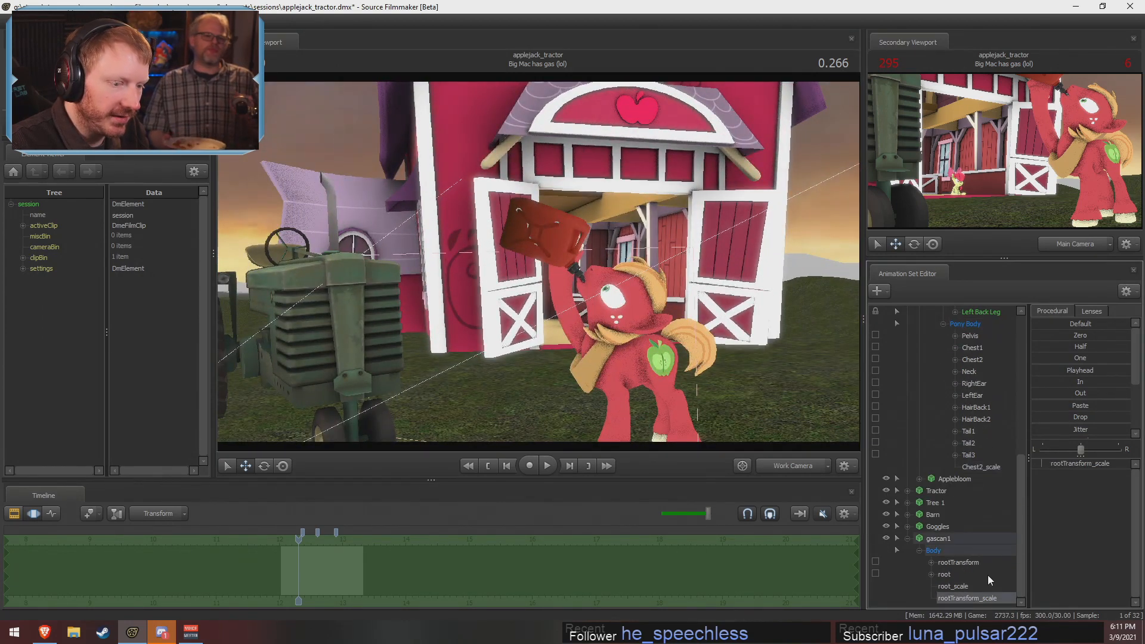
{"action": "left_click_drag", "start_coordinate": [1057, 463], "coordinate": [1081, 463]}
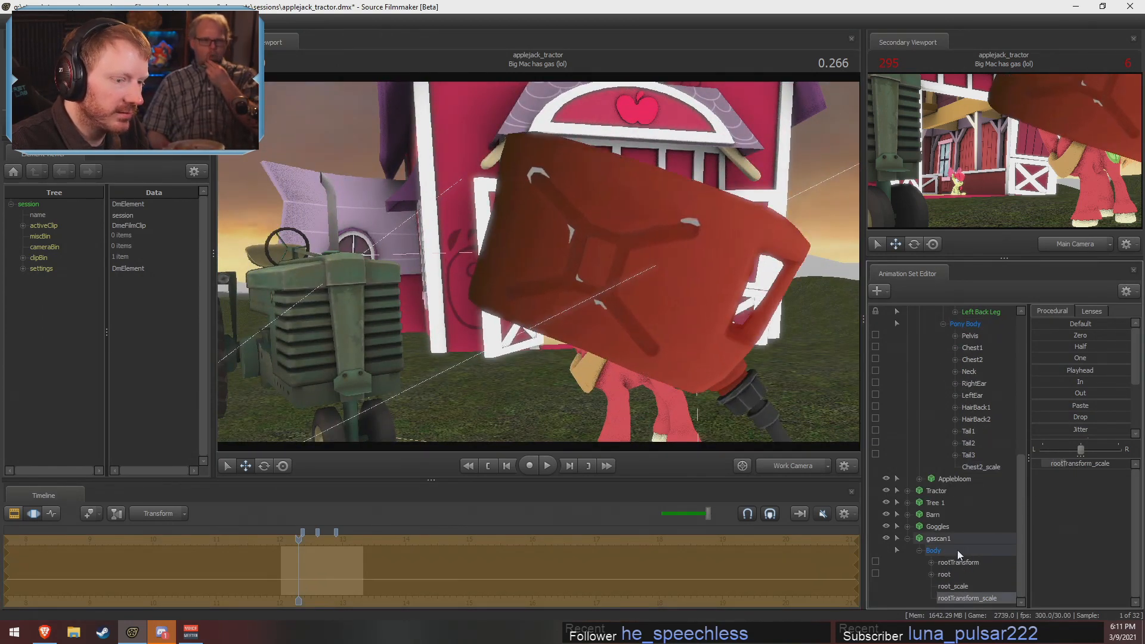
Move the enlarged gascan1 above the tractor so its spout points into Big Mac's mouth
{"action": "left_click", "coordinate": [946, 540]}
{"action": "left_click_drag", "start_coordinate": [613, 278], "coordinate": [320, 89], "text": "alt"}
{"action": "left_click_drag", "start_coordinate": [589, 249], "coordinate": [512, 134], "text": "alt"}
{"action": "key", "text": "e"}
{"action": "key", "text": "w"}
{"action": "key", "text": "e"}
{"action": "key", "text": "w"}
{"action": "left_click_drag", "start_coordinate": [482, 172], "coordinate": [451, 255]}
{"action": "left_click_drag", "start_coordinate": [638, 301], "coordinate": [549, 296], "text": "alt"}
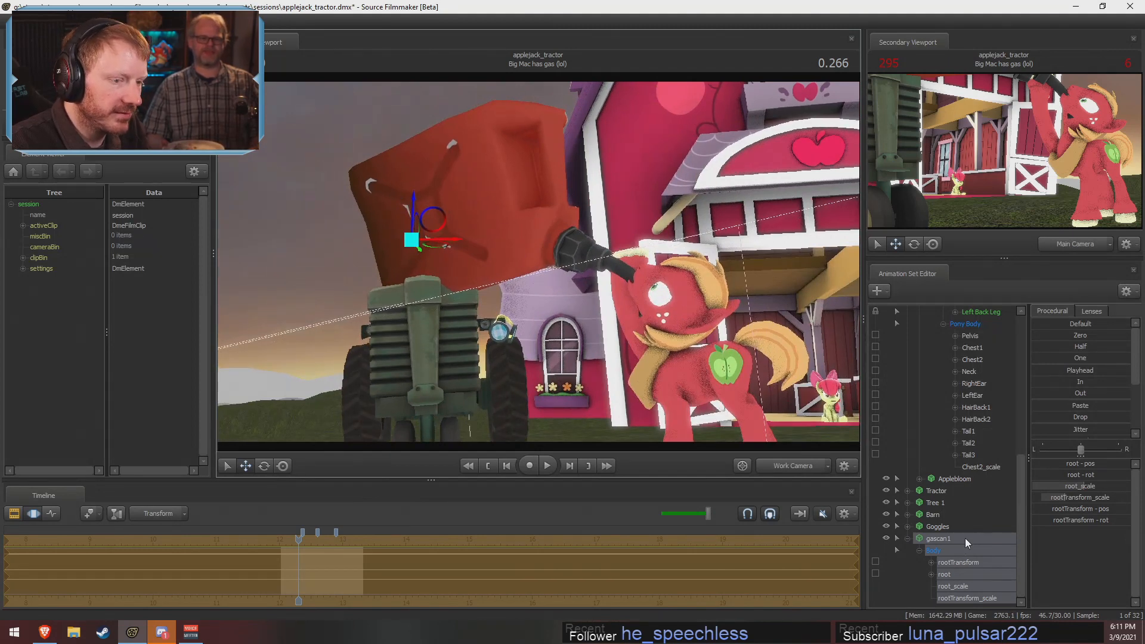
Rotate Big Mac's Chest2 to swing his upper body and the giant can around, and shift the chest's position
{"action": "scroll", "coordinate": [989, 491], "scroll_direction": "up", "scroll_amount": 3}
{"action": "left_click", "coordinate": [972, 467]}
{"action": "key", "text": "e"}
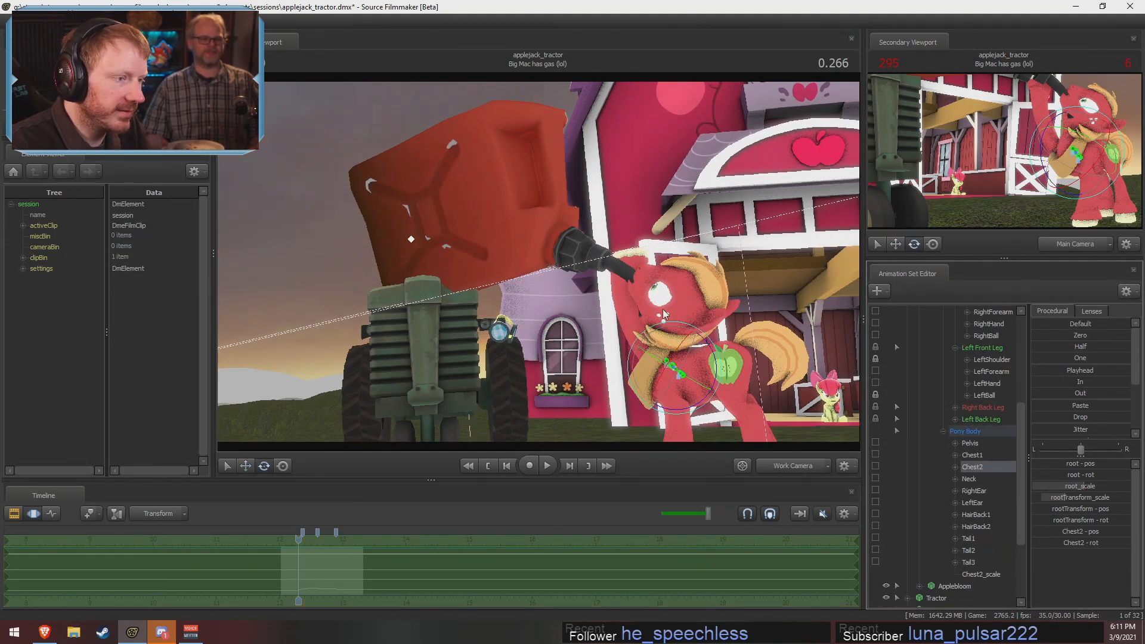
{"action": "left_click_drag", "start_coordinate": [669, 362], "coordinate": [744, 514]}
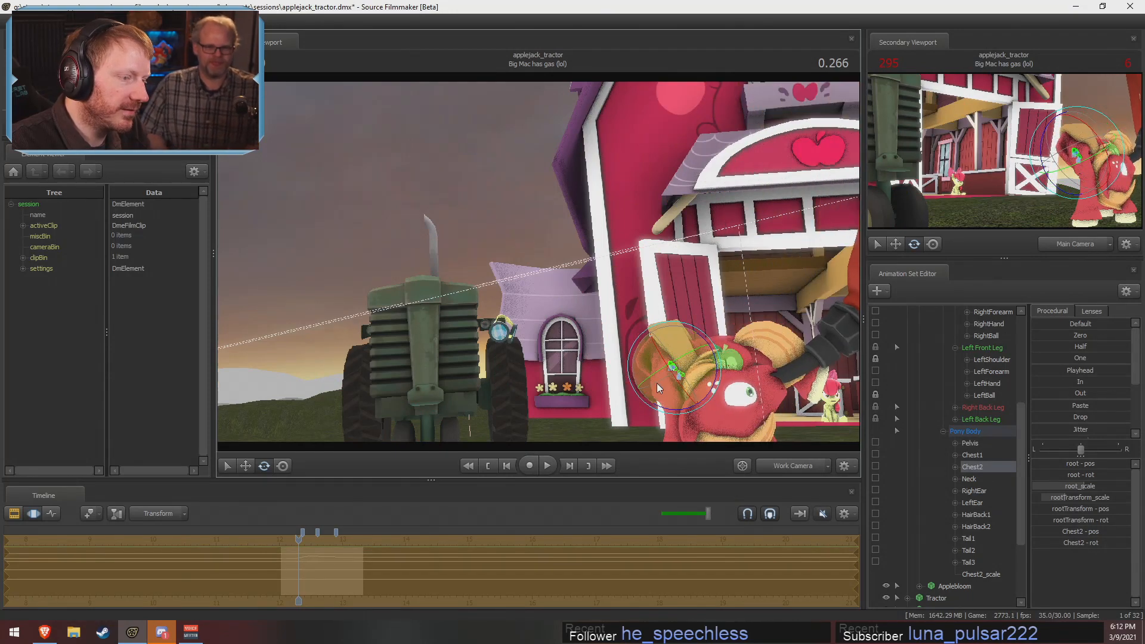
{"action": "key", "text": "s"}
{"action": "left_click_drag", "start_coordinate": [597, 334], "coordinate": [694, 384]}
{"action": "key", "text": "w"}
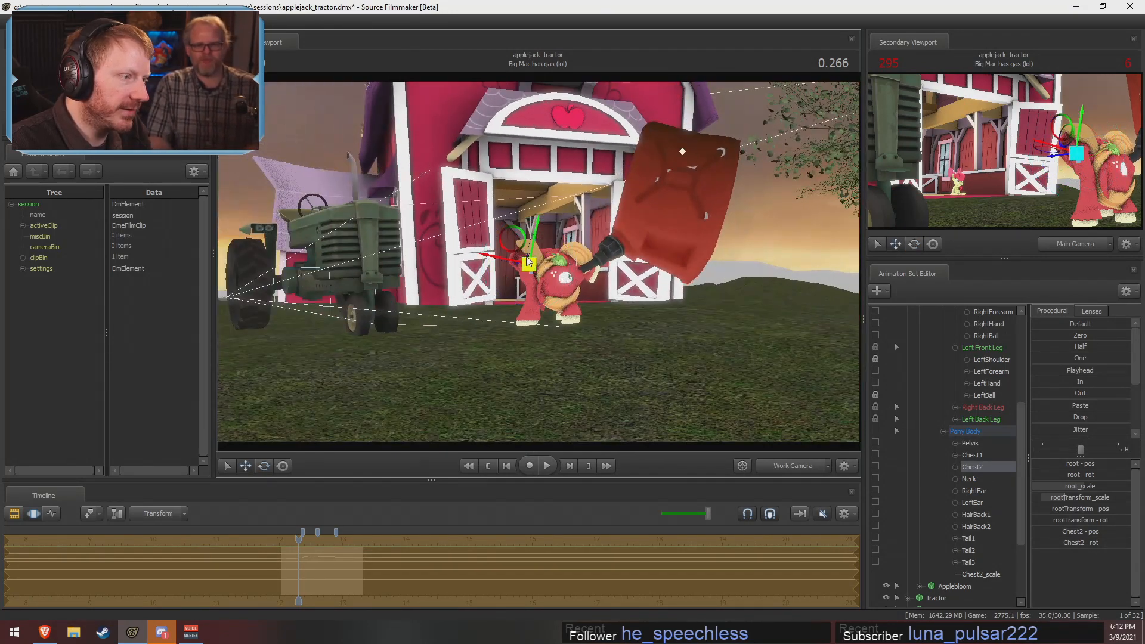
{"action": "left_click_drag", "start_coordinate": [514, 241], "coordinate": [537, 260]}
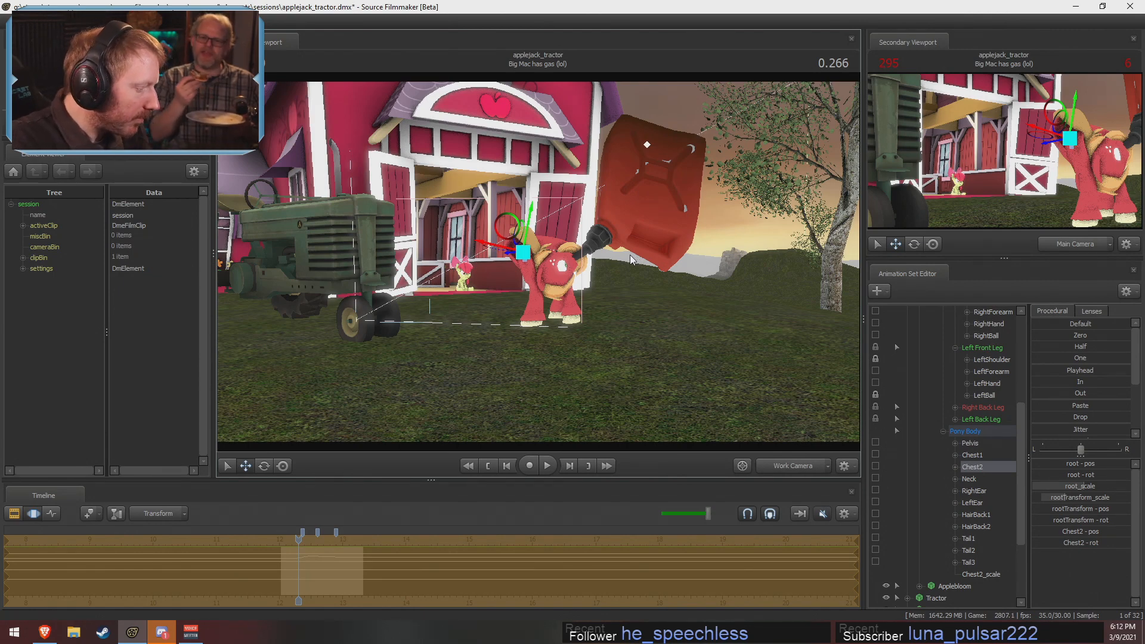
Undo the scaling, lock and drinking-pose edits until Big Mac stands upright with the normal-sized gas can on the ground
{"action": "key", "text": "Escape"}
{"action": "key", "text": "ctrl+z"}
{"action": "key", "text": "ctrl+z"}
{"action": "key", "text": "ctrl+z"}
{"action": "key", "text": "ctrl+z"}
{"action": "key", "text": "ctrl+z"}
{"action": "key", "text": "ctrl+z"}
{"action": "key", "text": "ctrl+z"}
{"action": "key", "text": "ctrl+z"}
{"action": "key", "text": "ctrl+z"}
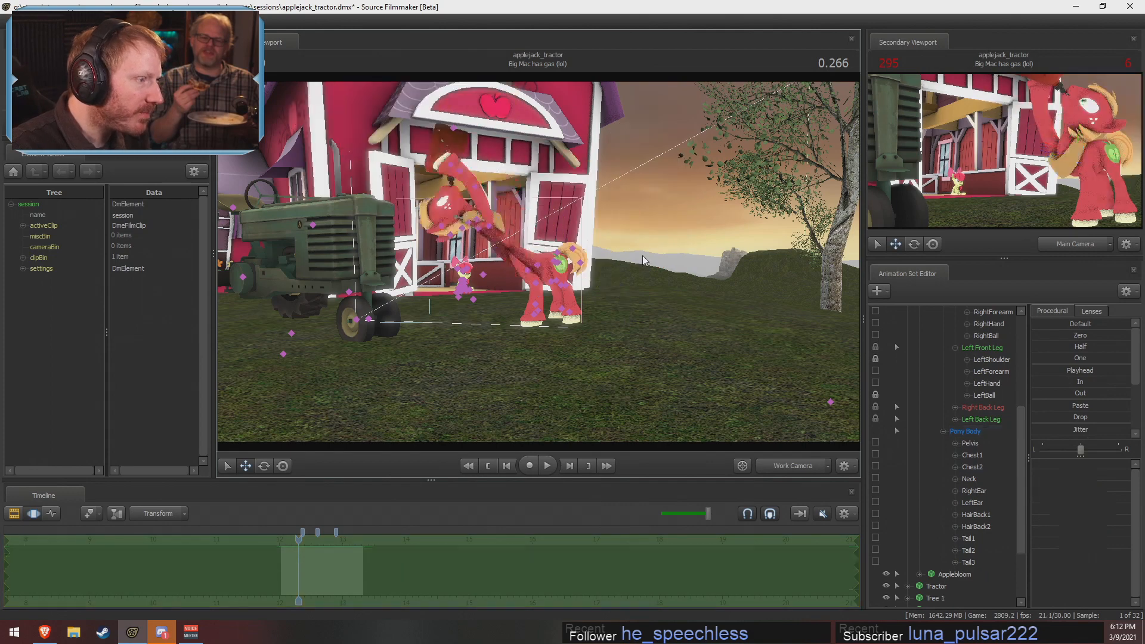
{"action": "key", "text": "ctrl+z"}
{"action": "key", "text": "ctrl+z"}
{"action": "key", "text": "ctrl+z"}
{"action": "key", "text": "ctrl+z"}
{"action": "key", "text": "ctrl+z"}
{"action": "key", "text": "ctrl+z"}
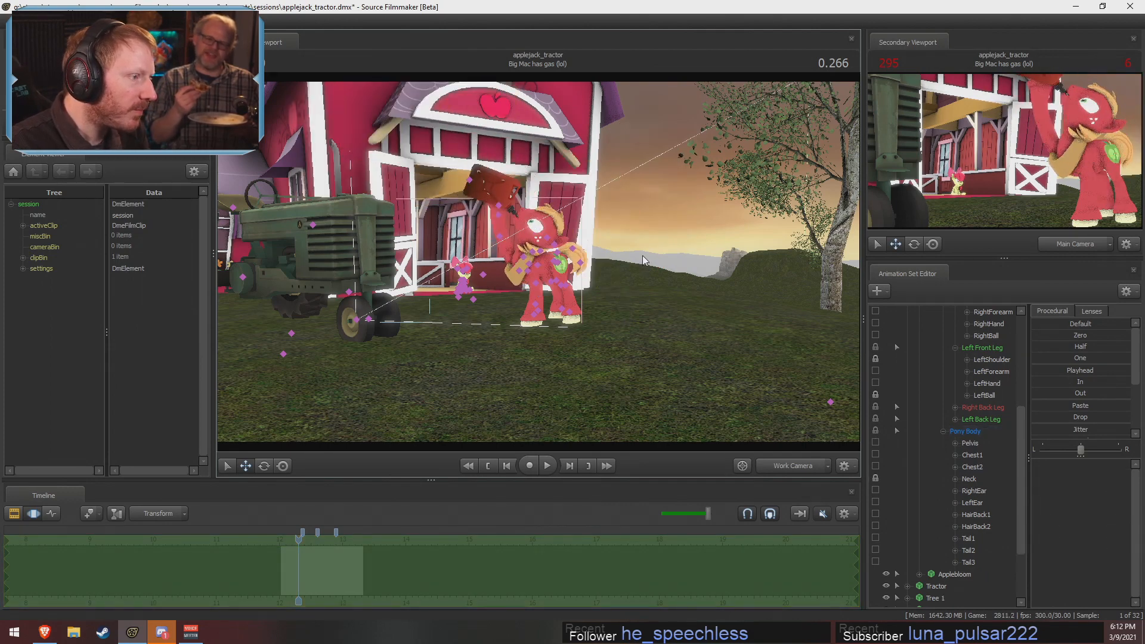
{"action": "key", "text": "ctrl+z"}
{"action": "key", "text": "ctrl+z"}
{"action": "key", "text": "ctrl+z"}
{"action": "key", "text": "ctrl+z"}
{"action": "key", "text": "ctrl+z"}
{"action": "key", "text": "ctrl+z"}
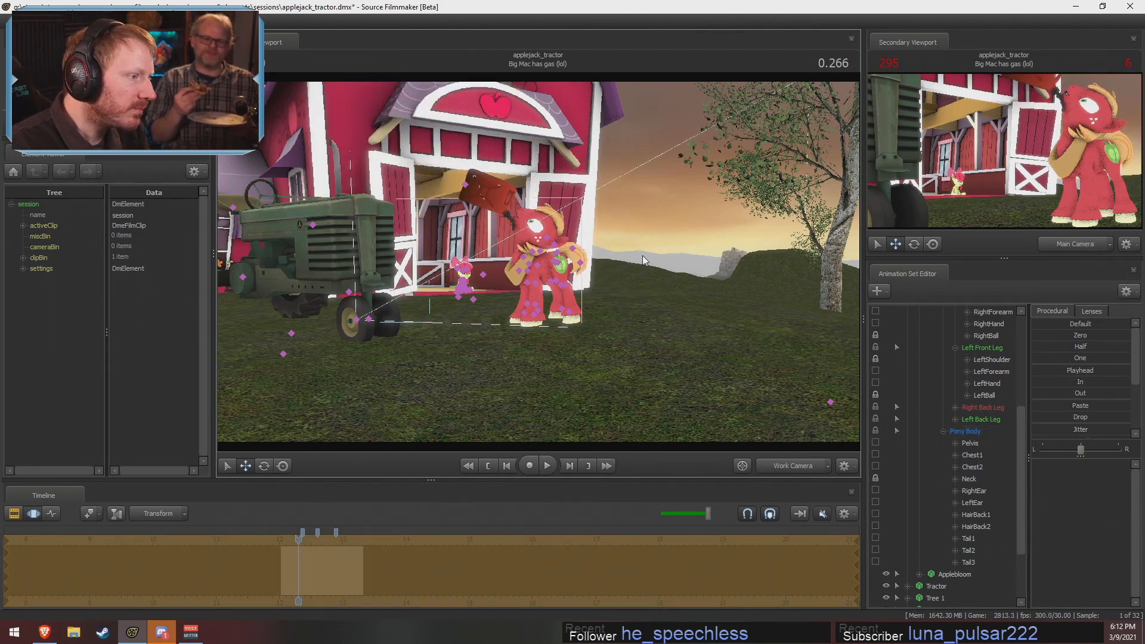
{"action": "key", "text": "ctrl+z"}
{"action": "key", "text": "ctrl+z"}
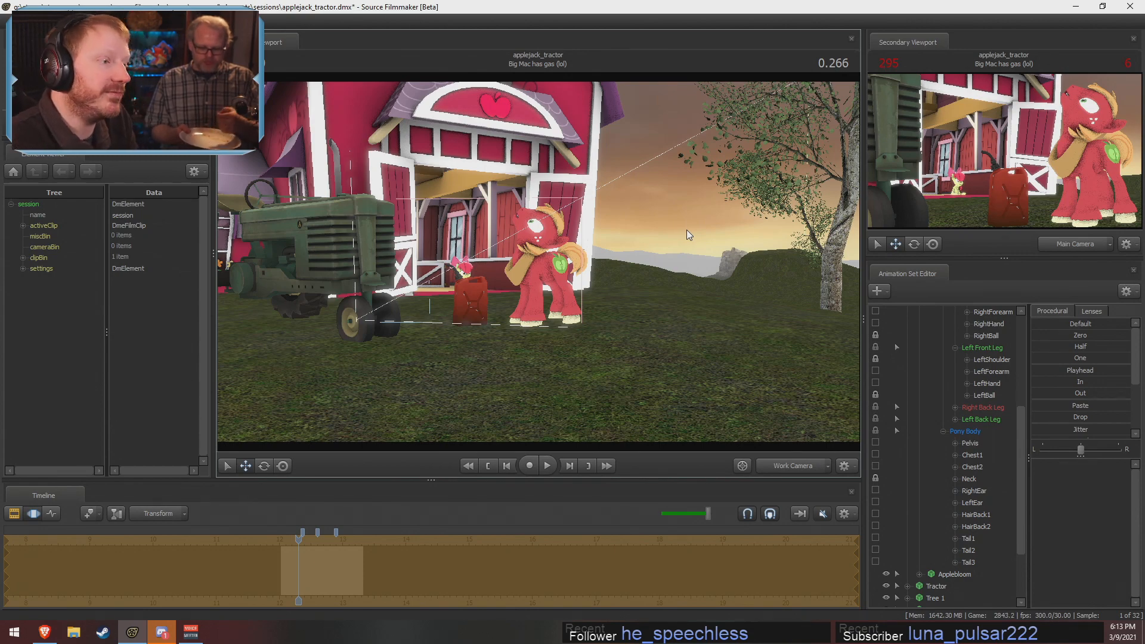
{"action": "key", "text": "ctrl+z"}
{"action": "key", "text": "ctrl+z"}
{"action": "key", "text": "ctrl+z"}
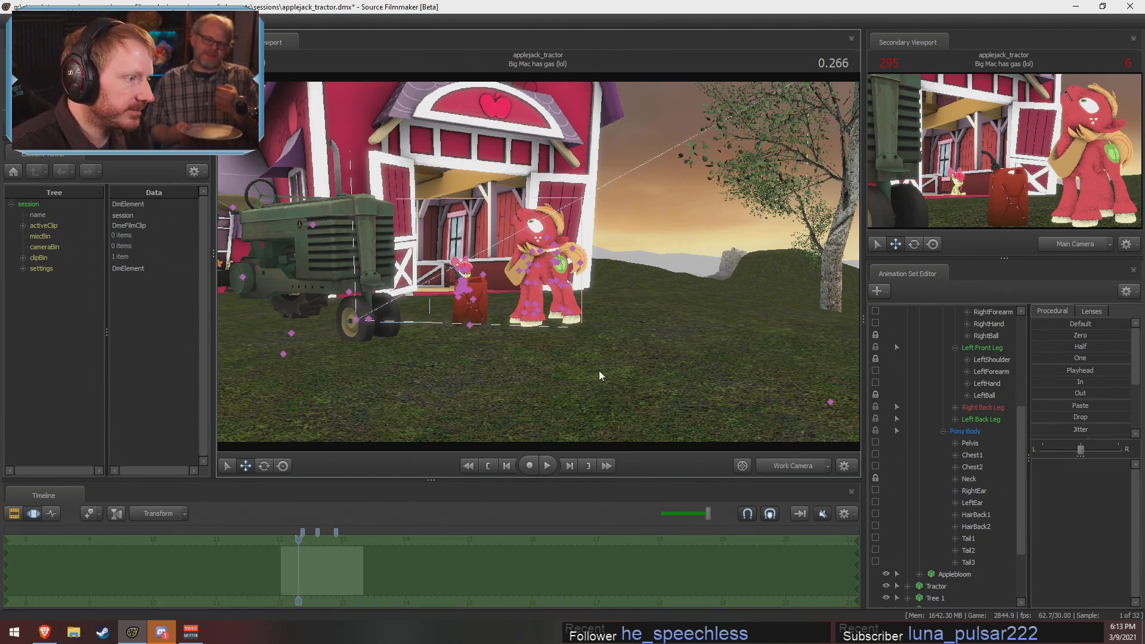
{"action": "key", "text": "ctrl+z"}
{"action": "key", "text": "ctrl+z"}
{"action": "key", "text": "ctrl+z"}
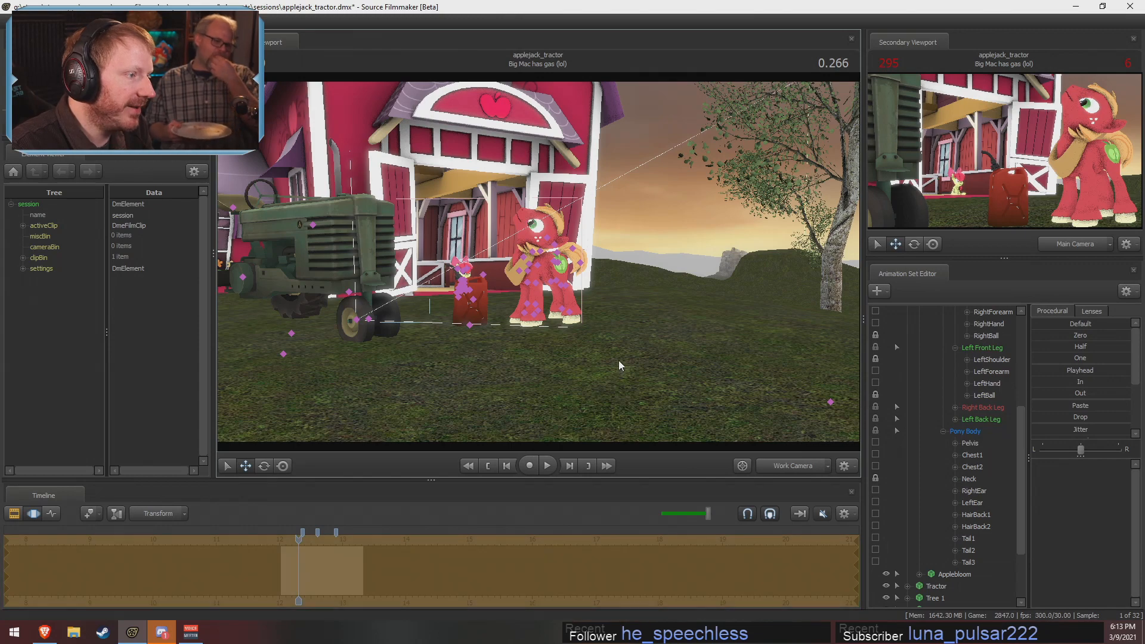
{"action": "key", "text": "ctrl+z"}
{"action": "key", "text": "ctrl+z"}
{"action": "key", "text": "ctrl+z"}
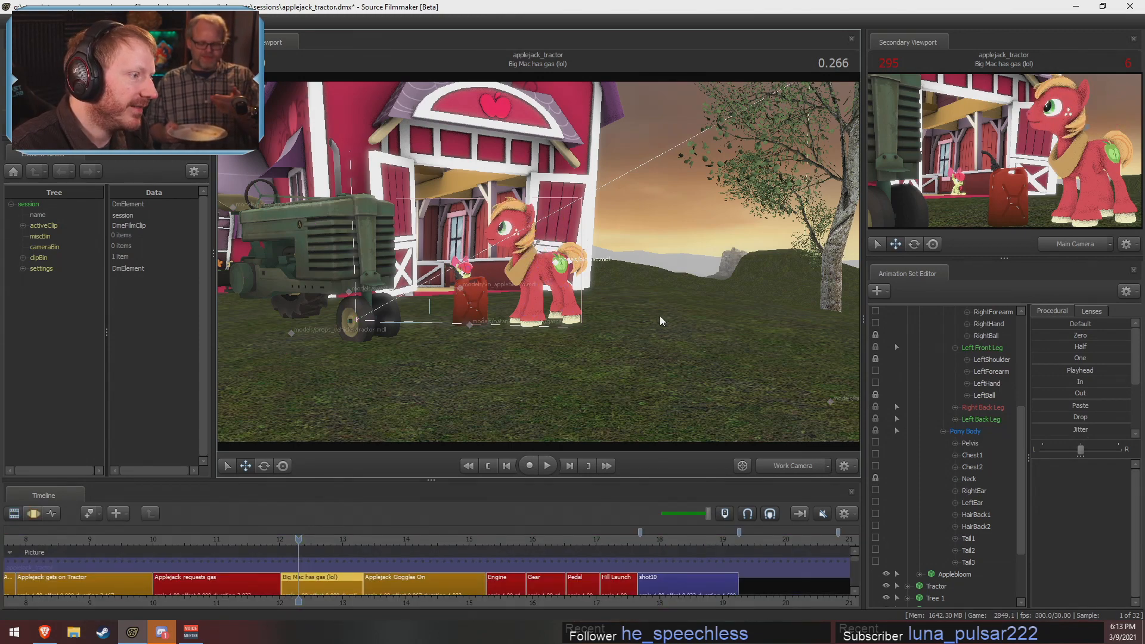
View the Big Mac has gas (lol) shot through the Main Camera and play it back with sound enabled
{"action": "left_click", "coordinate": [802, 463]}
{"action": "key", "text": "F2"}
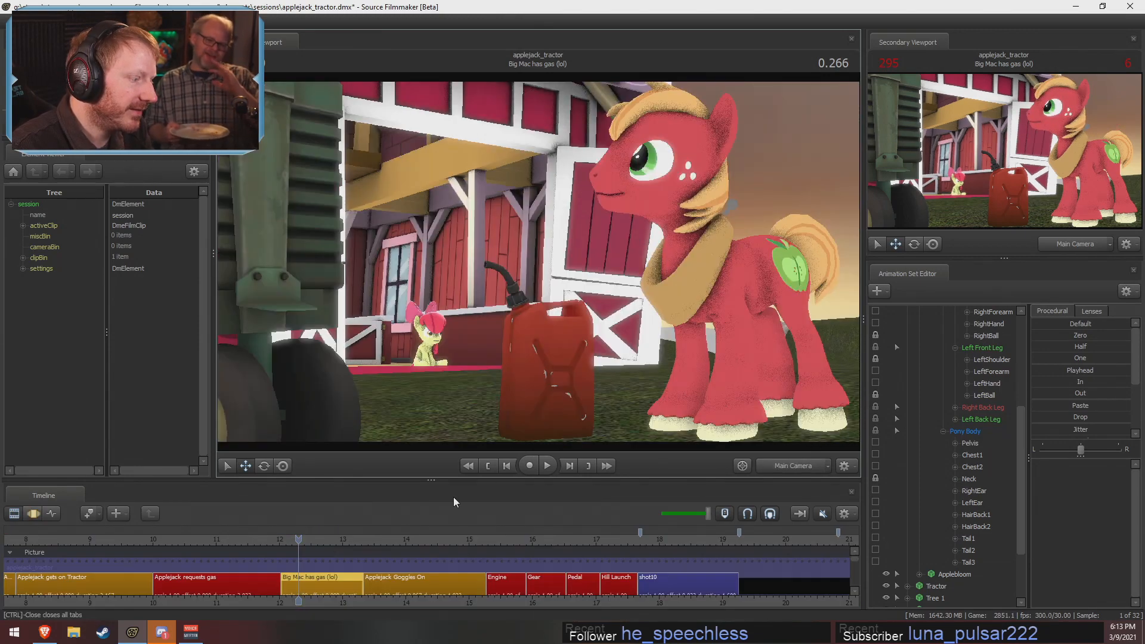
{"action": "key", "text": "space"}
{"action": "left_click", "coordinate": [254, 534]}
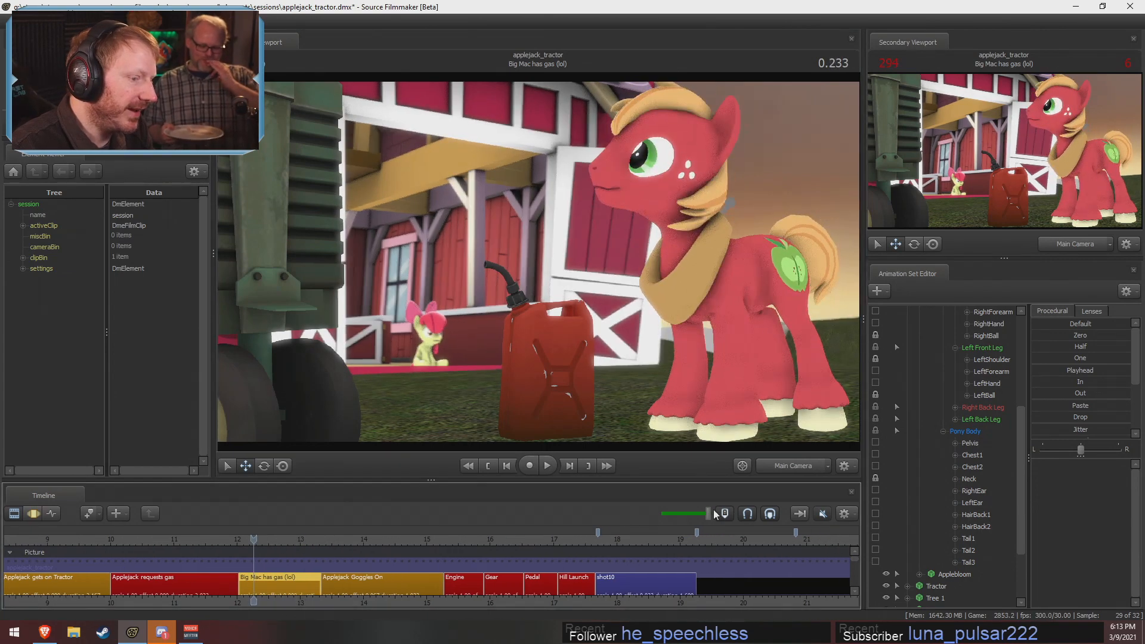
{"action": "left_click", "coordinate": [826, 517]}
{"action": "key", "text": "space"}
{"action": "key", "text": "space"}
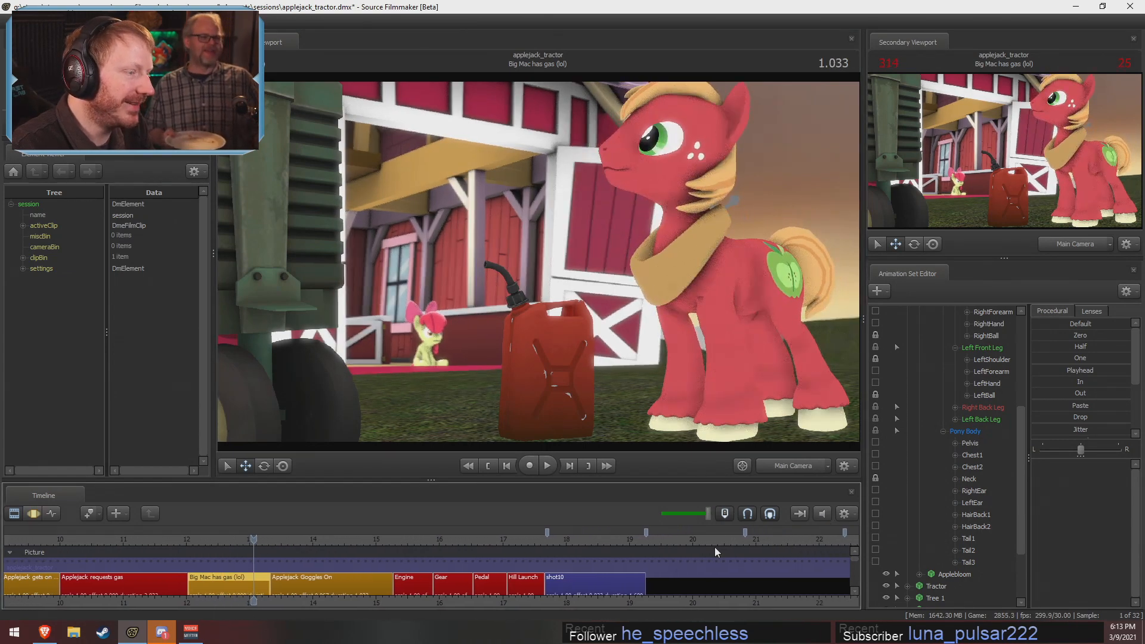
Look over the shot sequence and move the playhead back to the Applejack requests gas shot
{"action": "left_click_drag", "start_coordinate": [449, 601], "coordinate": [620, 597]}
{"action": "scroll", "coordinate": [617, 597], "scroll_direction": "down", "scroll_amount": 5}
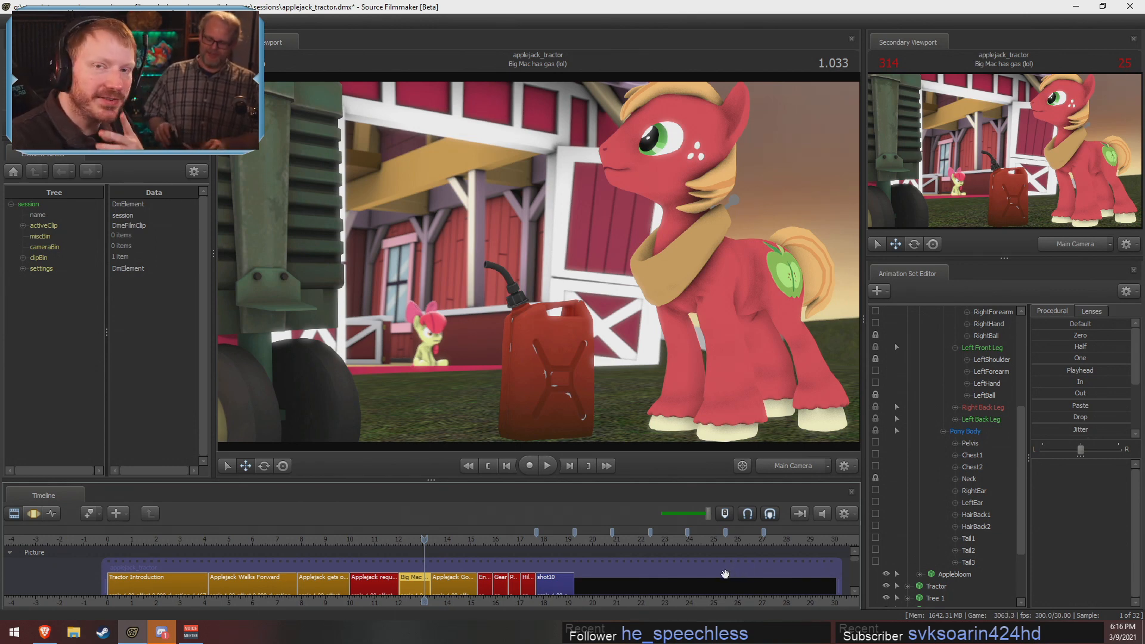
{"action": "scroll", "coordinate": [391, 555], "scroll_direction": "up", "scroll_amount": 4}
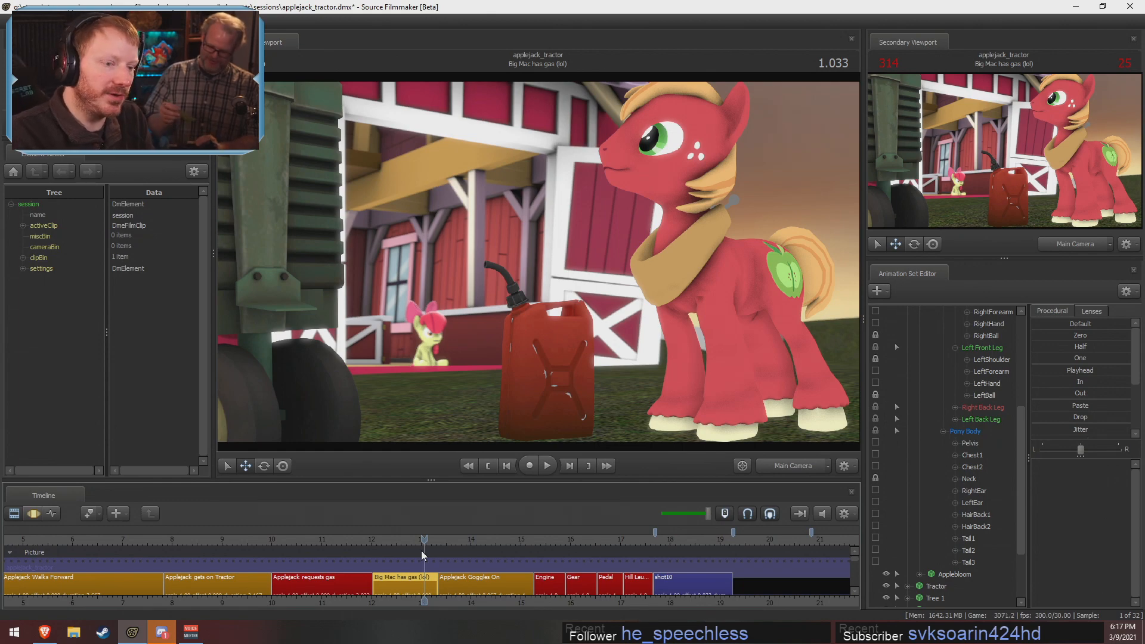
{"action": "left_click_drag", "start_coordinate": [421, 549], "coordinate": [286, 538]}
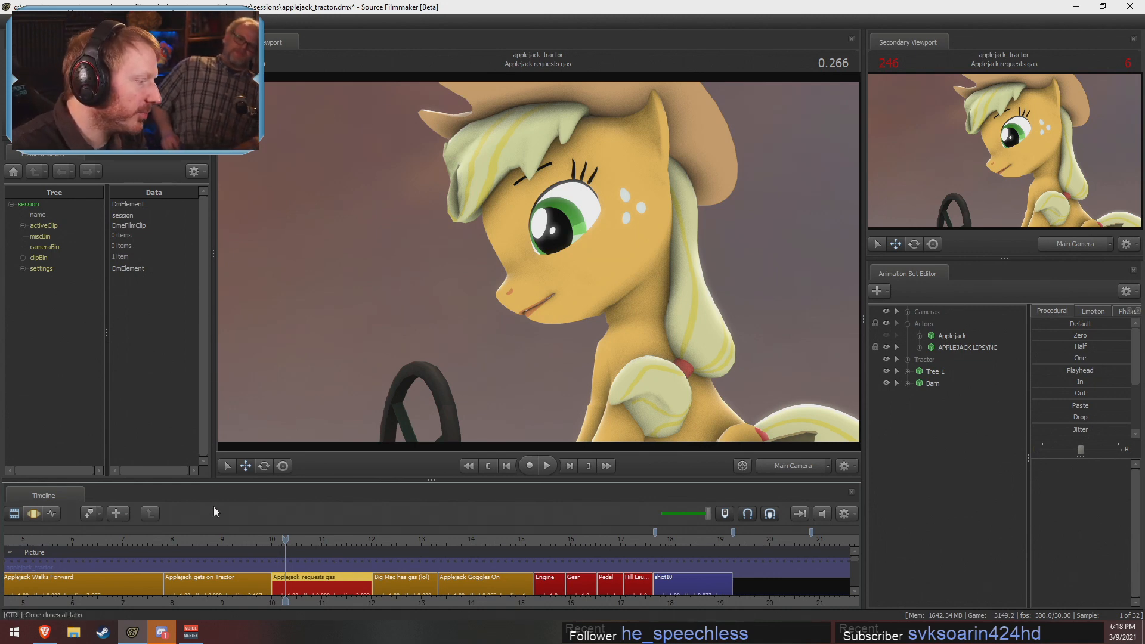
{"action": "left_click_drag", "start_coordinate": [285, 539], "coordinate": [296, 539]}
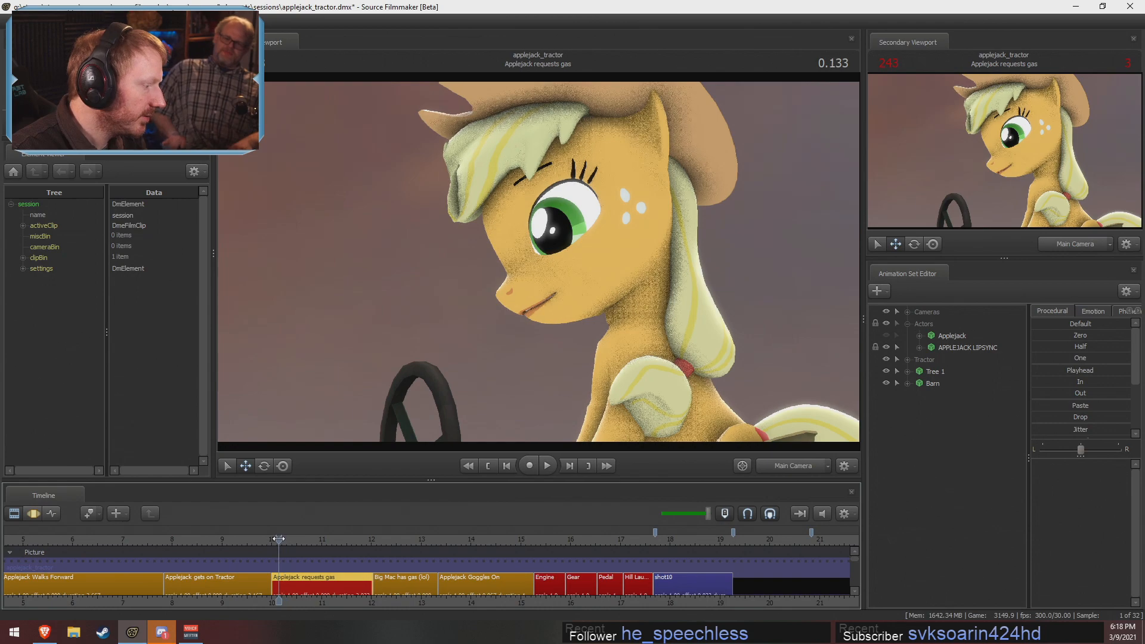
Frame Applejack from farther back with the Work Camera and scrub through the Applejack requests gas shot
{"action": "left_click", "coordinate": [785, 465]}
{"action": "key", "text": "s"}
{"action": "left_click_drag", "start_coordinate": [596, 268], "coordinate": [506, 238]}
{"action": "key", "text": "w"}
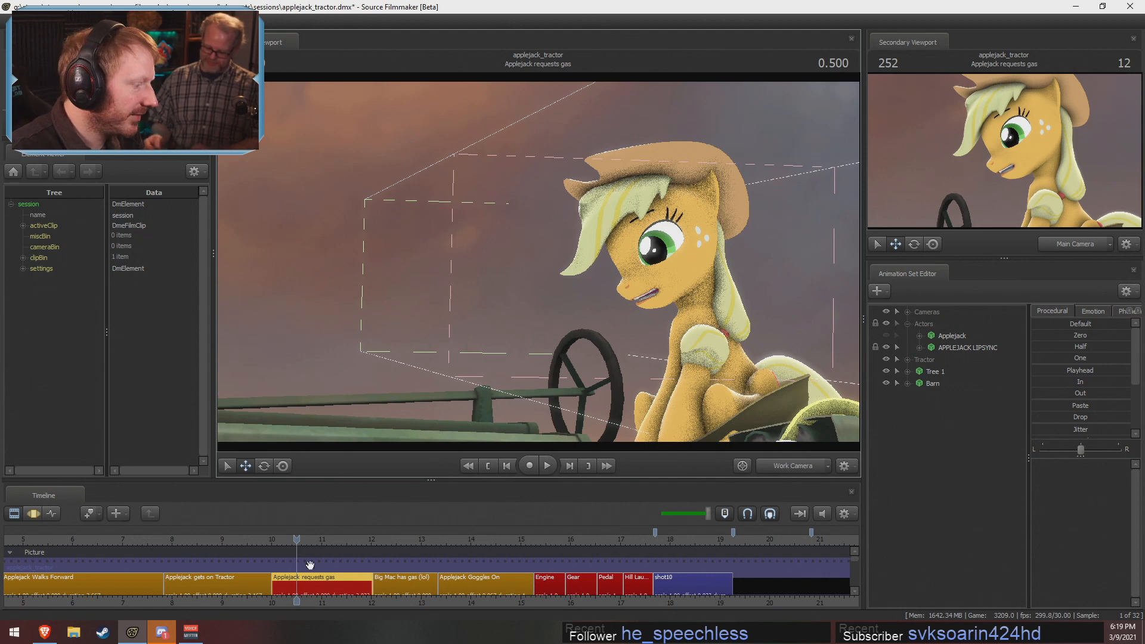
{"action": "scroll", "coordinate": [409, 592], "scroll_direction": "up", "scroll_amount": 5}
{"action": "scroll", "coordinate": [409, 590], "scroll_direction": "down", "scroll_amount": 1}
{"action": "left_click_drag", "start_coordinate": [389, 541], "coordinate": [458, 553]}
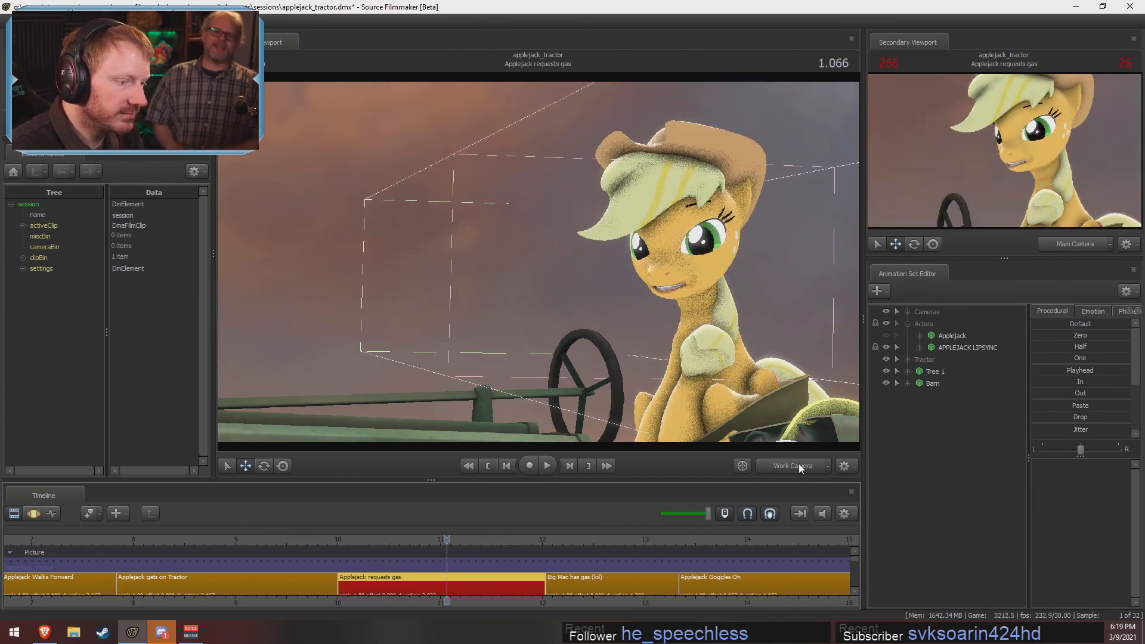
Select APPLEJACK LIPSYNC, return to the Main Camera, and scrub her talking animation with the volume lowered
{"action": "left_click", "coordinate": [948, 347]}
{"action": "scroll", "coordinate": [424, 578], "scroll_direction": "down", "scroll_amount": 2}
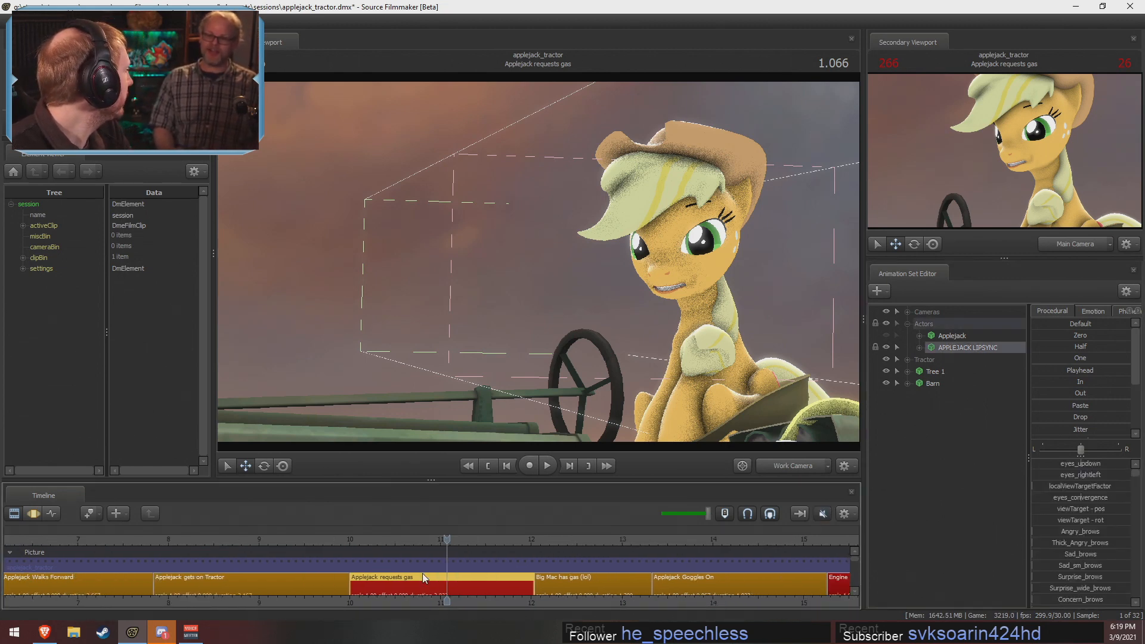
{"action": "left_click", "coordinate": [786, 469]}
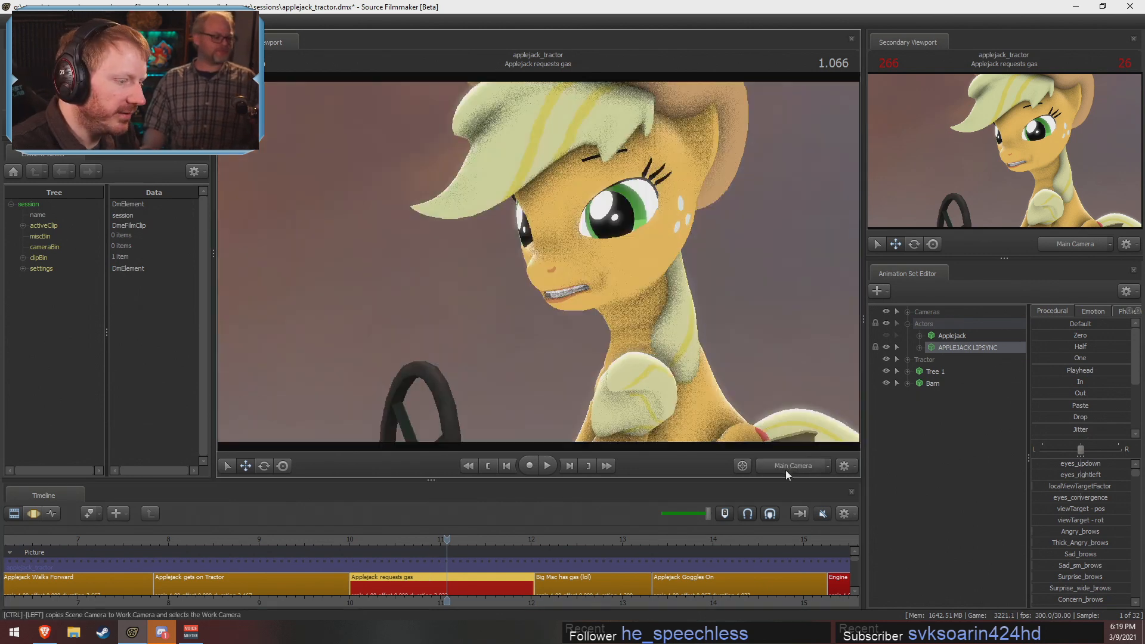
{"action": "left_click_drag", "start_coordinate": [360, 544], "coordinate": [468, 543]}
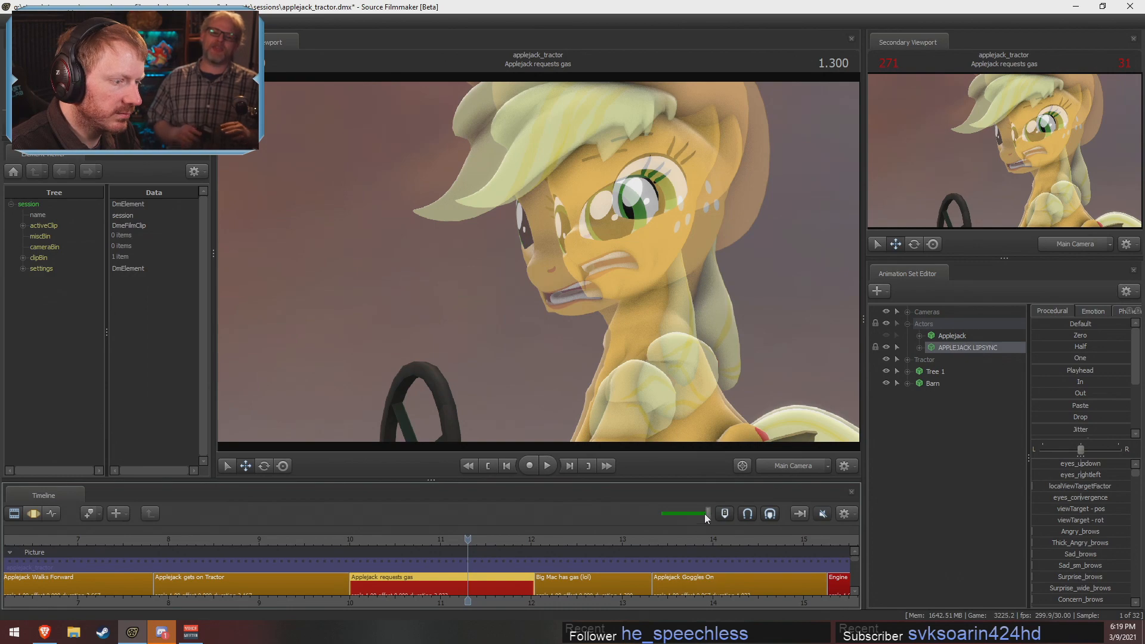
{"action": "left_click_drag", "start_coordinate": [669, 513], "coordinate": [672, 513]}
{"action": "left_click_drag", "start_coordinate": [383, 543], "coordinate": [496, 552]}
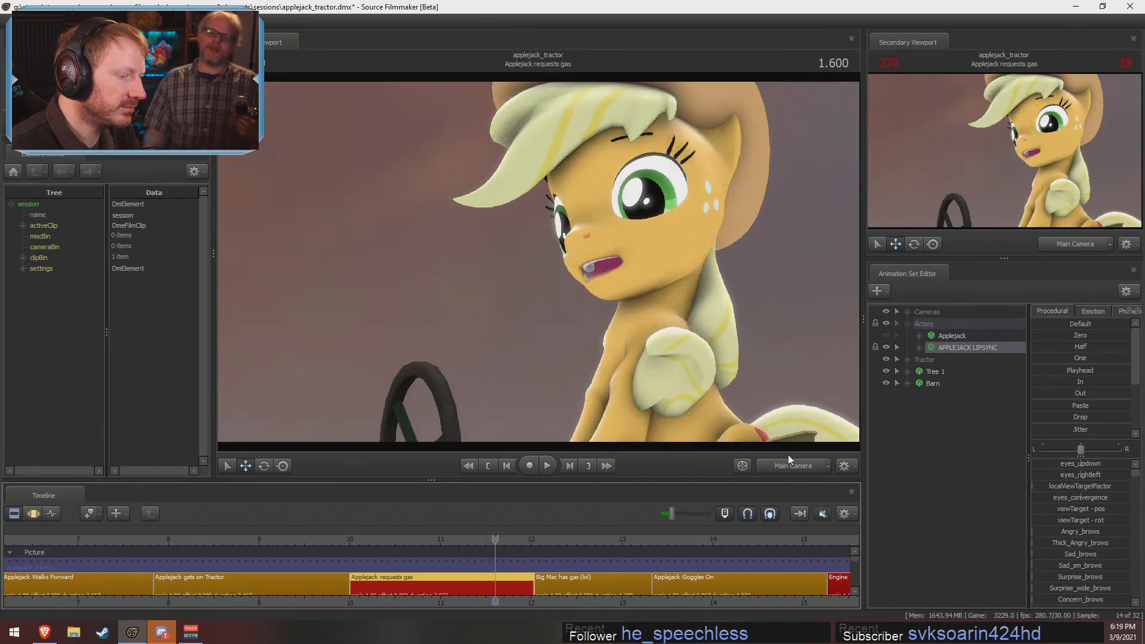
Frame Applejack with the Work Camera and scrub her lip-sync animation in the Motion Editor
{"action": "left_click", "coordinate": [790, 462]}
{"action": "key", "text": "s"}
{"action": "key", "text": "s"}
{"action": "key", "text": "w"}
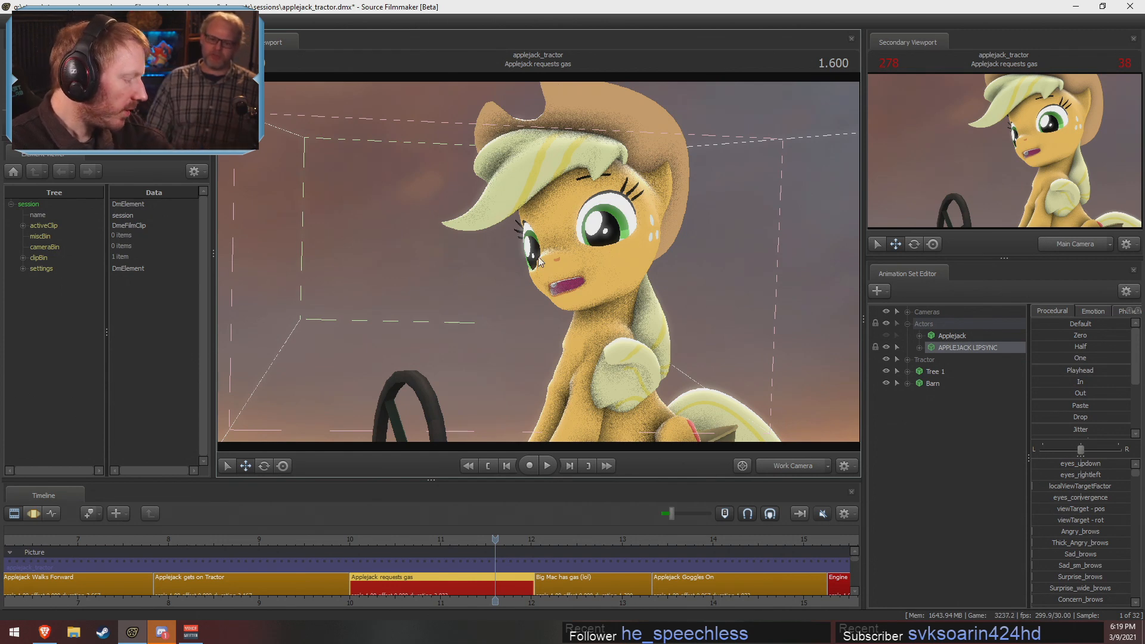
{"action": "double_click", "coordinate": [360, 575]}
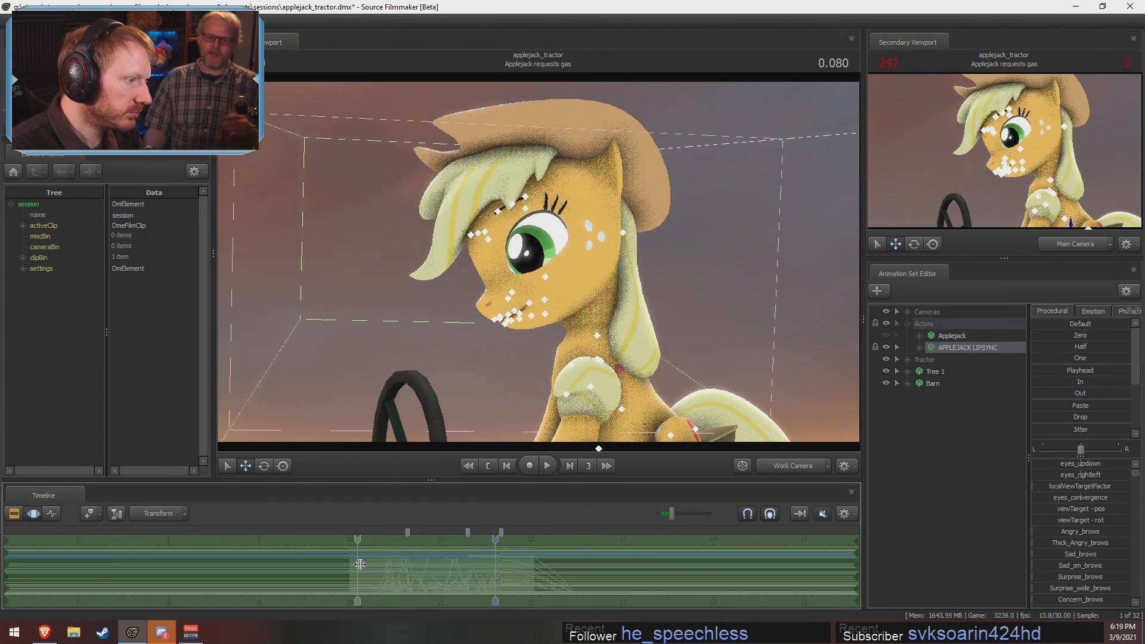
{"action": "left_click_drag", "start_coordinate": [360, 564], "coordinate": [420, 564]}
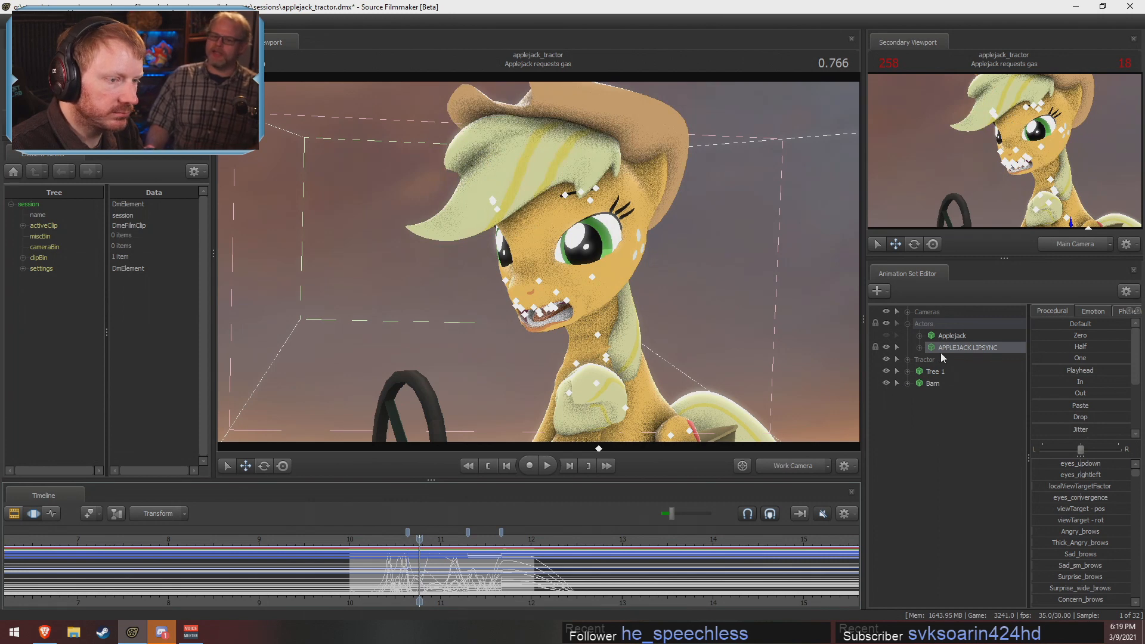
Hide APPLEJACK LIPSYNC, show the Applejack animation set instead, and scrub the shot to compare the models
{"action": "left_click", "coordinate": [931, 337]}
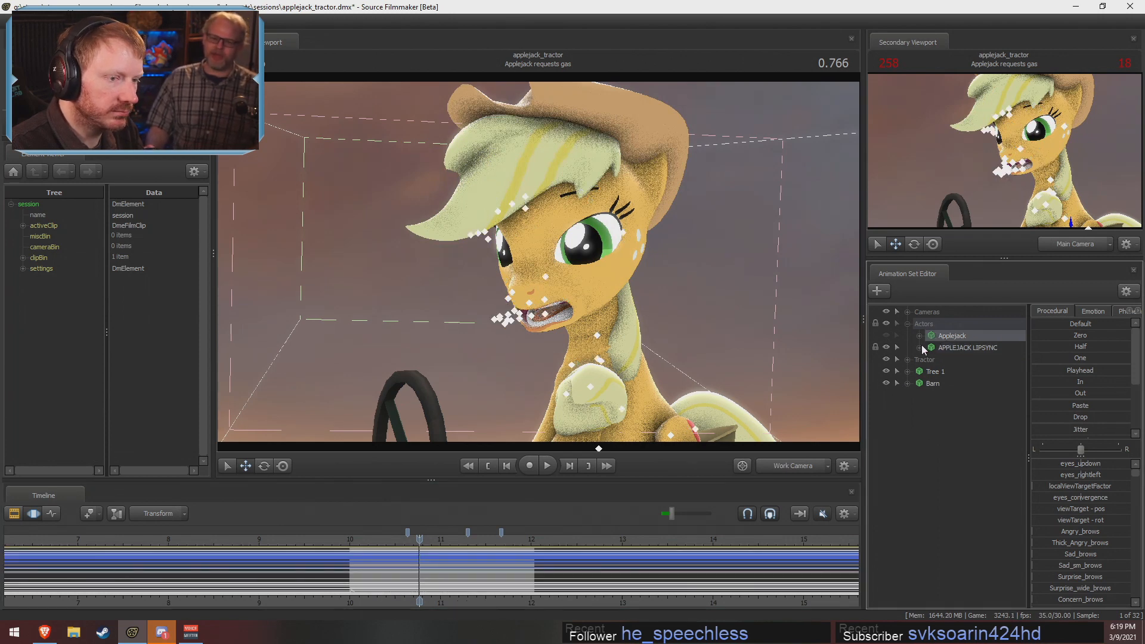
{"action": "left_click", "coordinate": [886, 347]}
{"action": "left_click", "coordinate": [886, 335]}
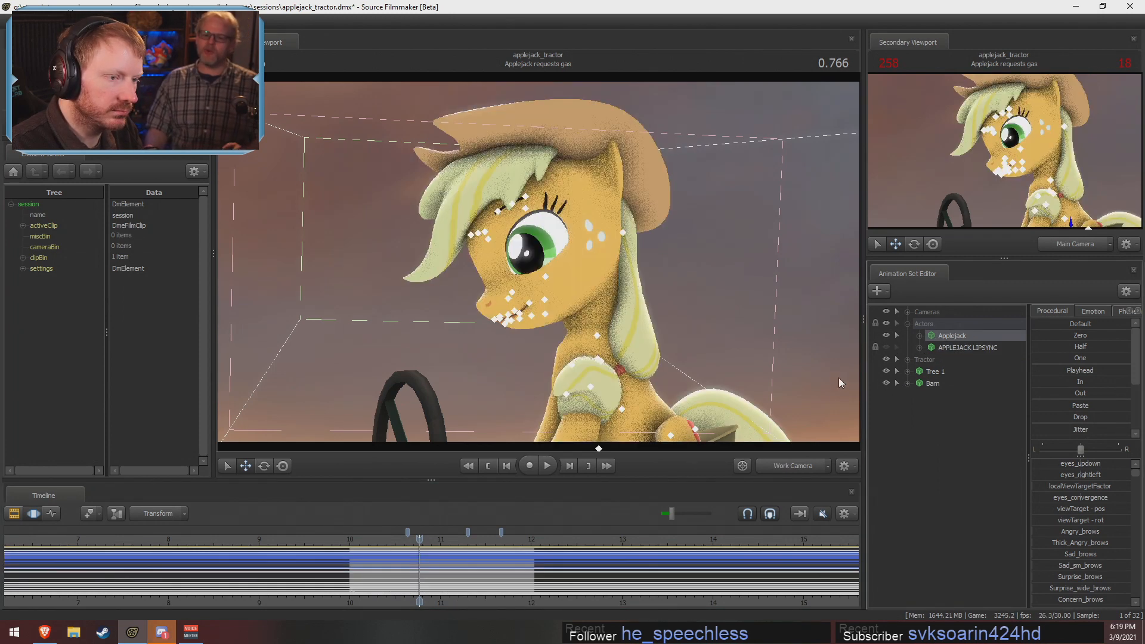
{"action": "left_click_drag", "start_coordinate": [357, 556], "coordinate": [482, 555]}
{"action": "right_click", "coordinate": [975, 347]}
{"action": "left_click", "coordinate": [990, 354]}
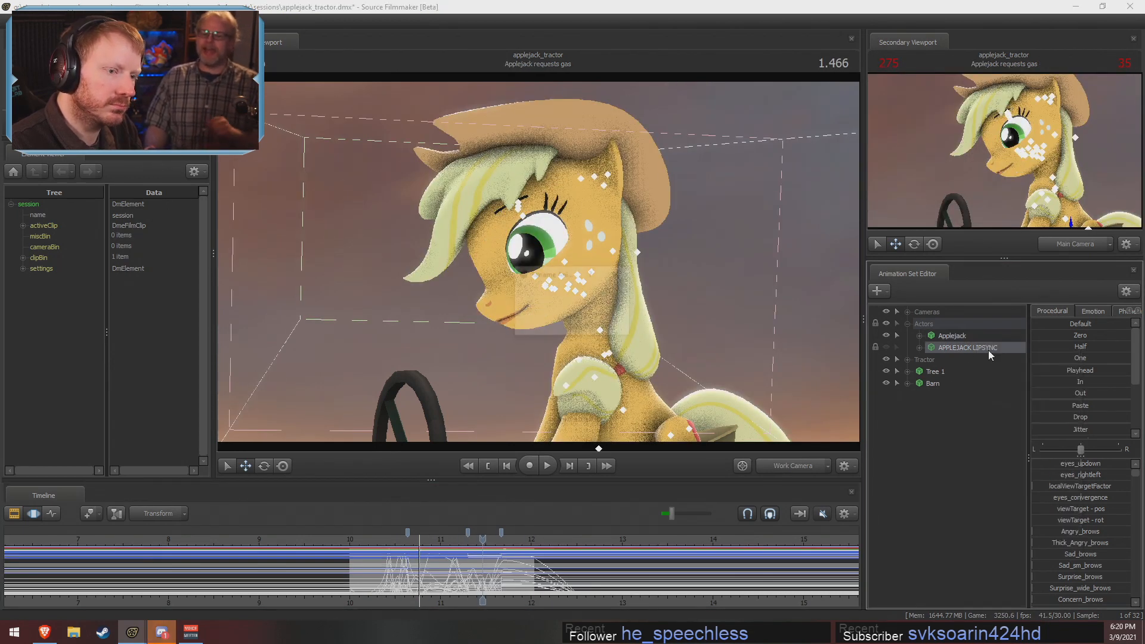
{"action": "left_click", "coordinate": [620, 327]}
Rename the visible Applejack animation set as APPLEJACK LIPSYNC2
{"action": "right_click", "coordinate": [961, 336]}
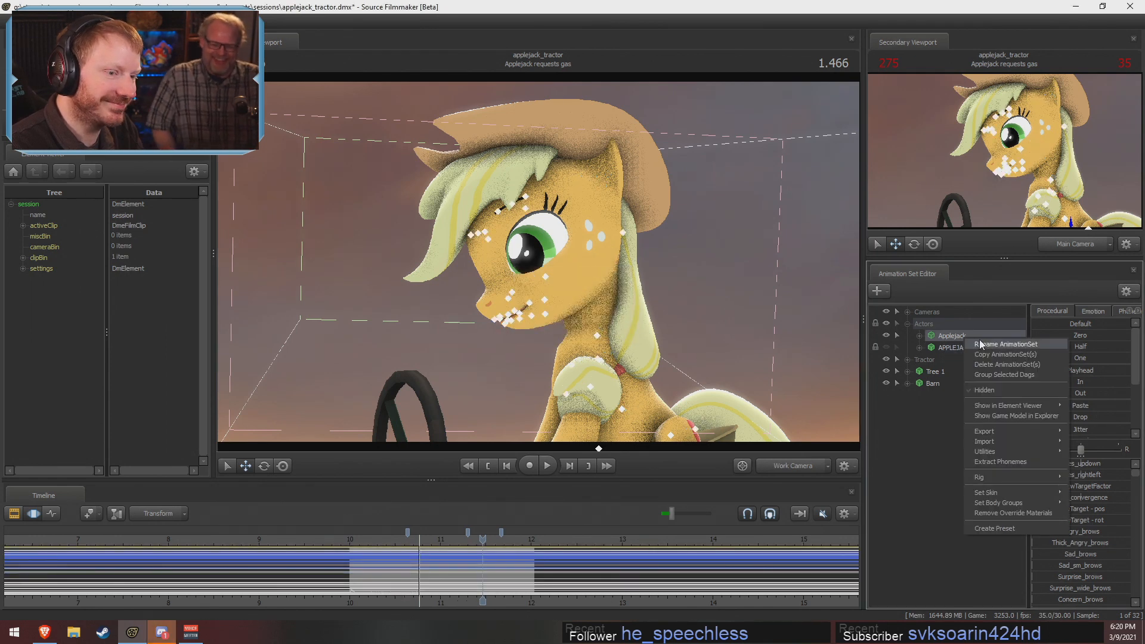
{"action": "left_click", "coordinate": [977, 343]}
{"action": "type", "text": "AP"}
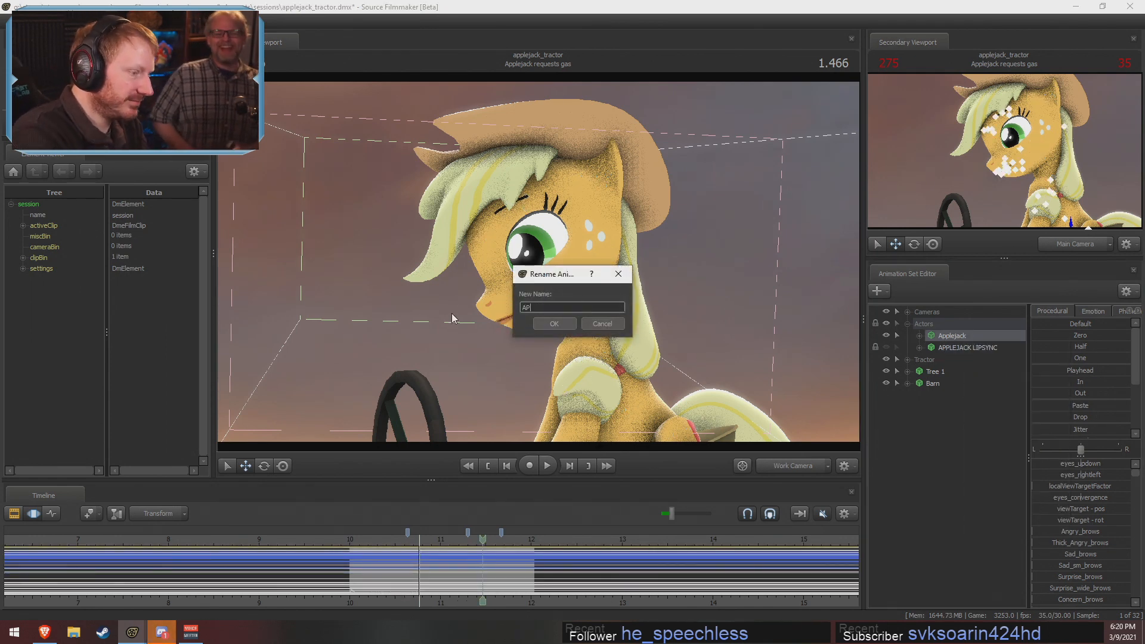
{"action": "type", "text": "PLEJACK LI"}
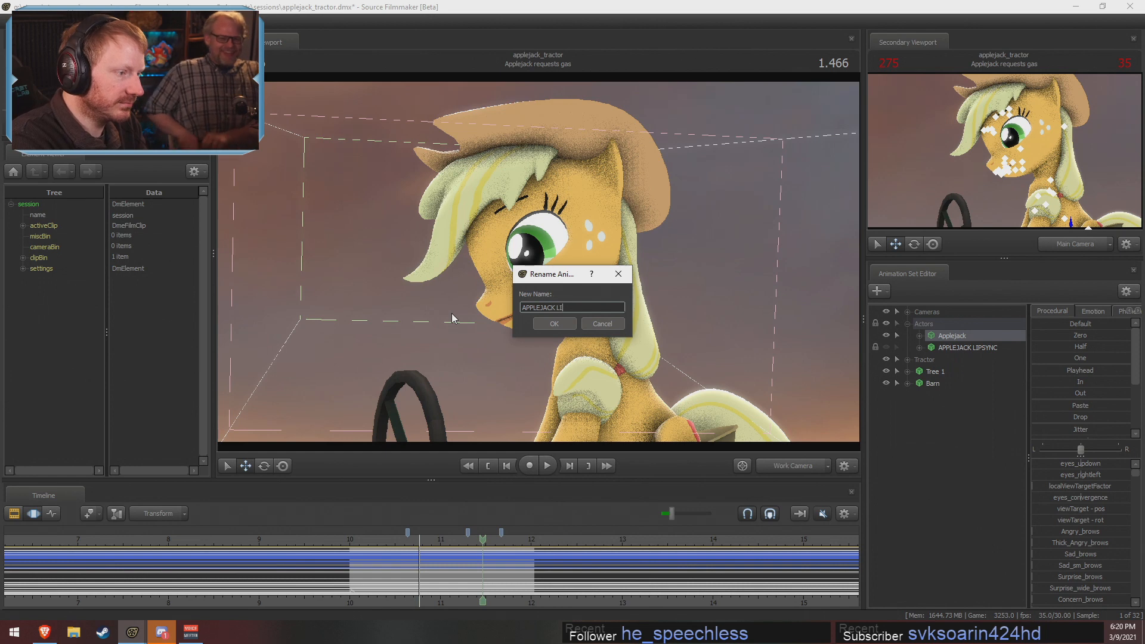
{"action": "type", "text": "PSYNC2"}
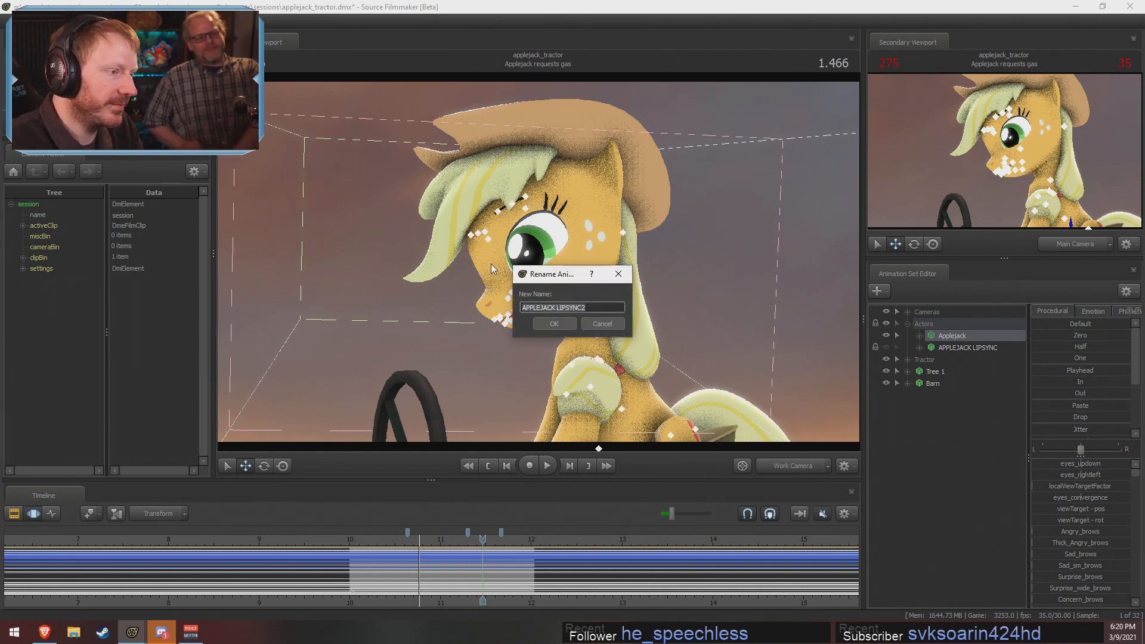
{"action": "left_click", "coordinate": [574, 323]}
Rename the hidden APPLEJACK LIPSYNC animation set as Applejack
{"action": "right_click", "coordinate": [945, 348]}
{"action": "left_click", "coordinate": [949, 355]}
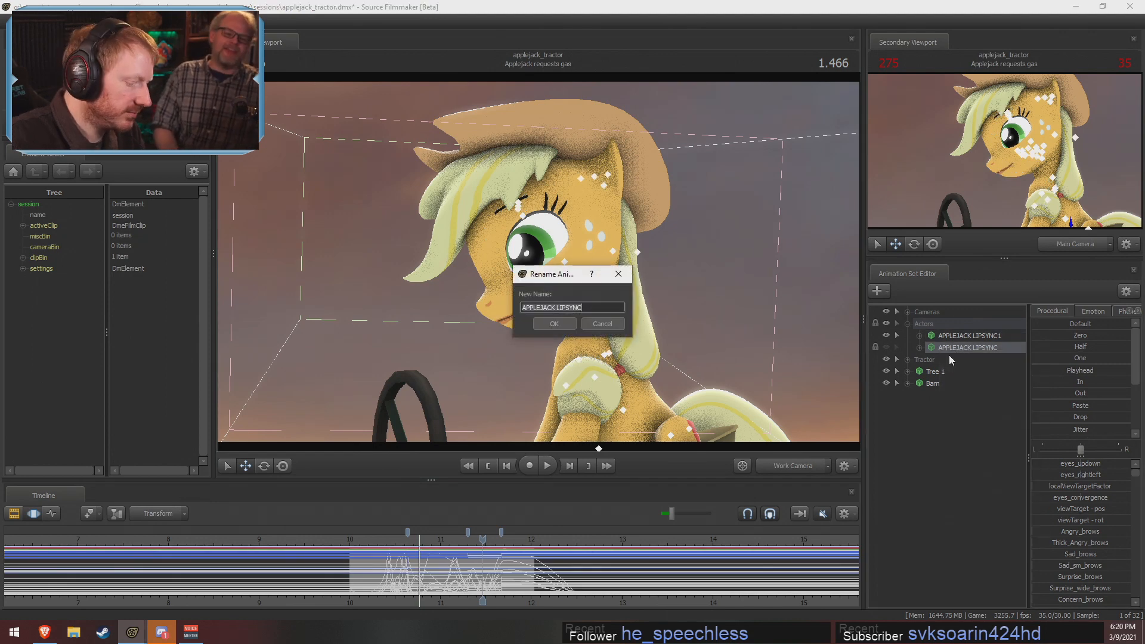
{"action": "type", "text": "Applejack"}
{"action": "key", "text": "Return"}
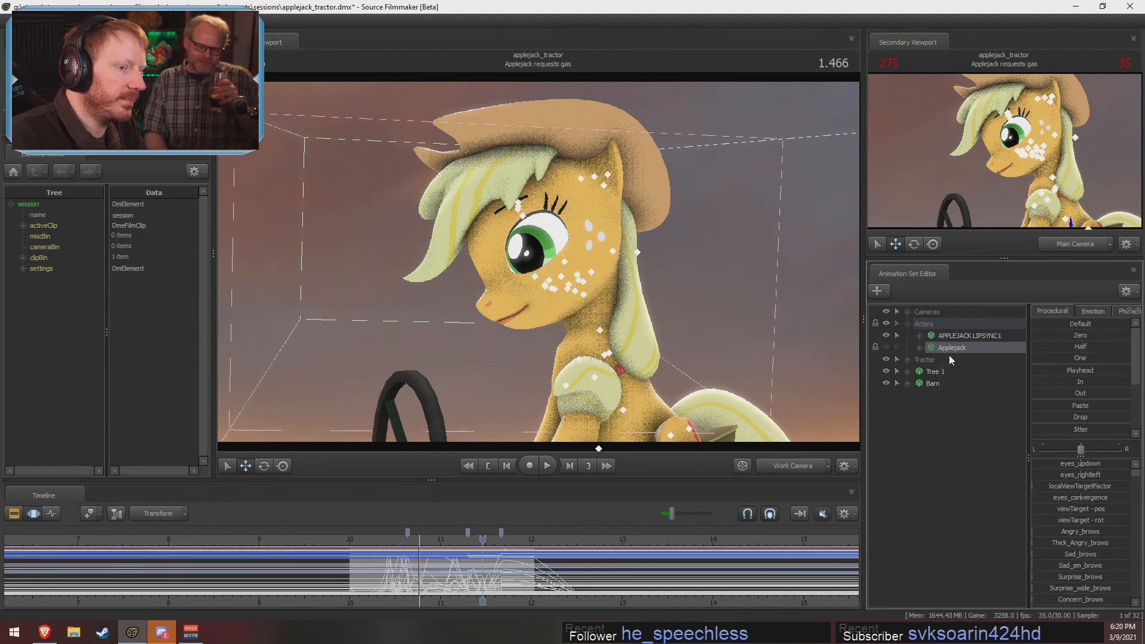
Rename the visible APPLEJACK LIPSYNC1 animation set as APPLEJACK LIPSYNC
{"action": "left_click", "coordinate": [1020, 337]}
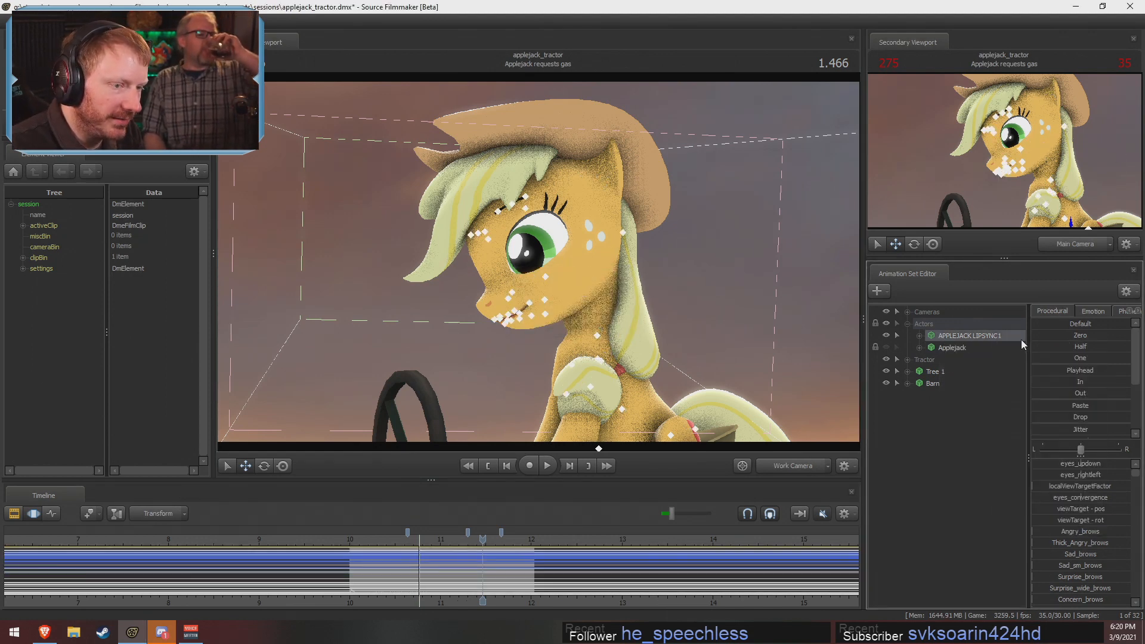
{"action": "double_click", "coordinate": [1021, 338]}
{"action": "type", "text": "APPLEJA"}
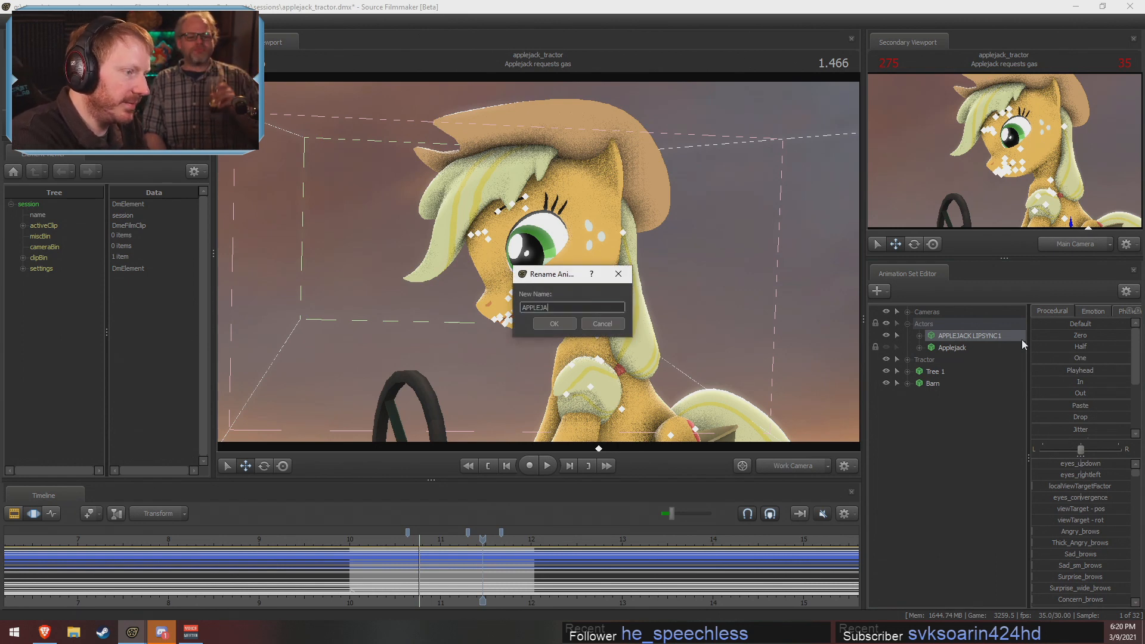
{"action": "type", "text": "CK LIPSYN"}
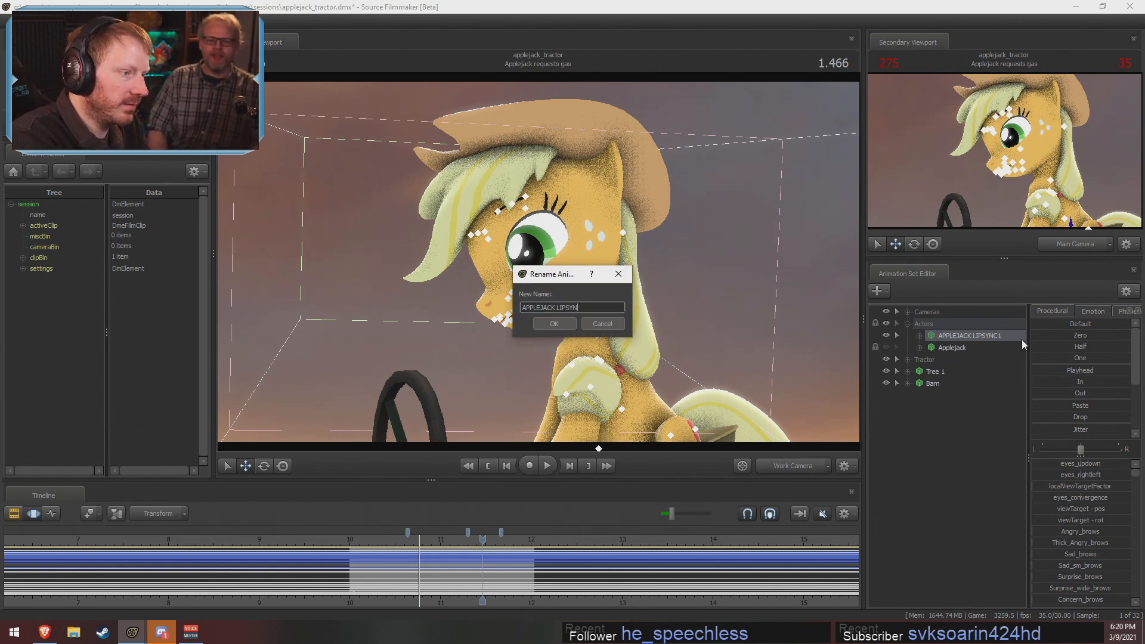
{"action": "type", "text": "C"}
{"action": "key", "text": "Return"}
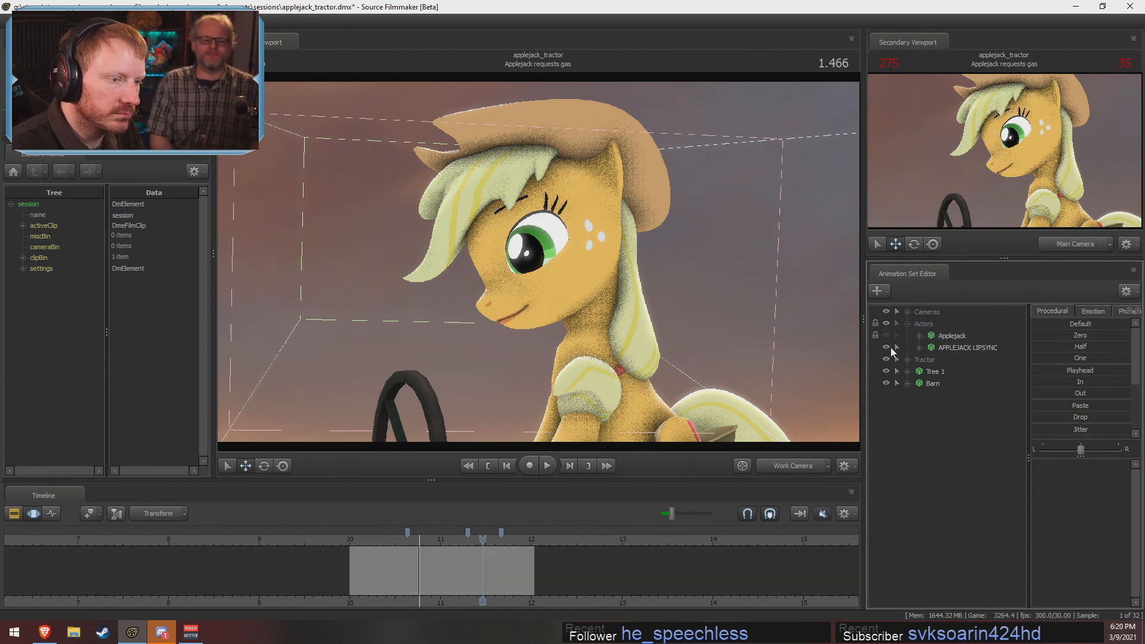
Hide APPLEJACK LIPSYNC, show Applejack instead, and frame her face in close-up with the Work Camera
{"action": "left_click", "coordinate": [888, 347]}
{"action": "left_click", "coordinate": [888, 335]}
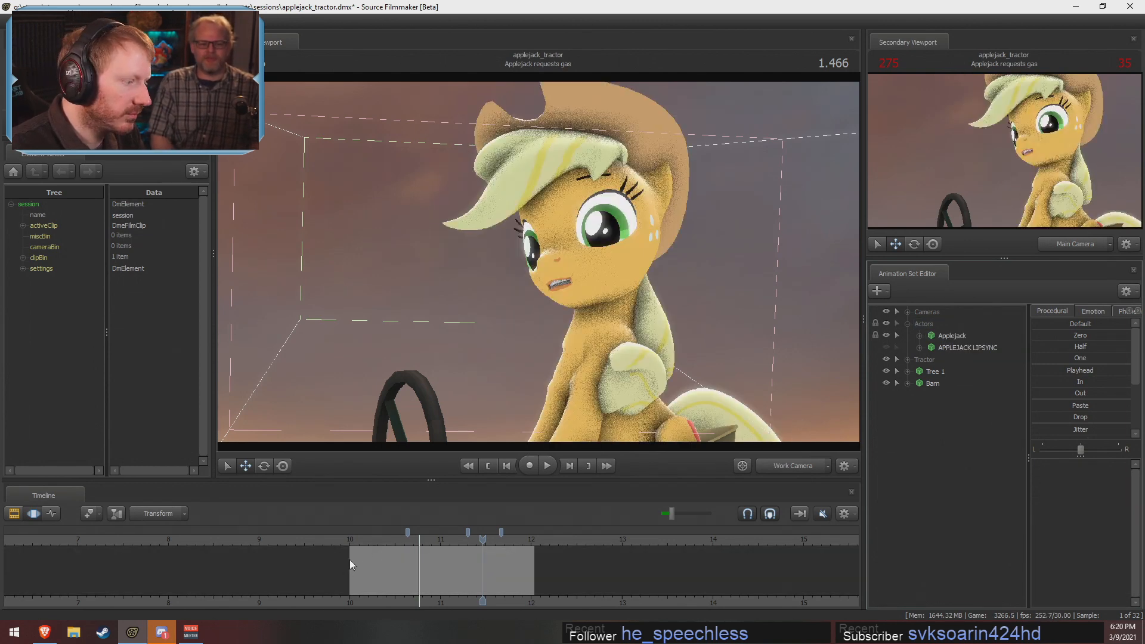
{"action": "left_click", "coordinate": [795, 468], "text": "ctrl"}
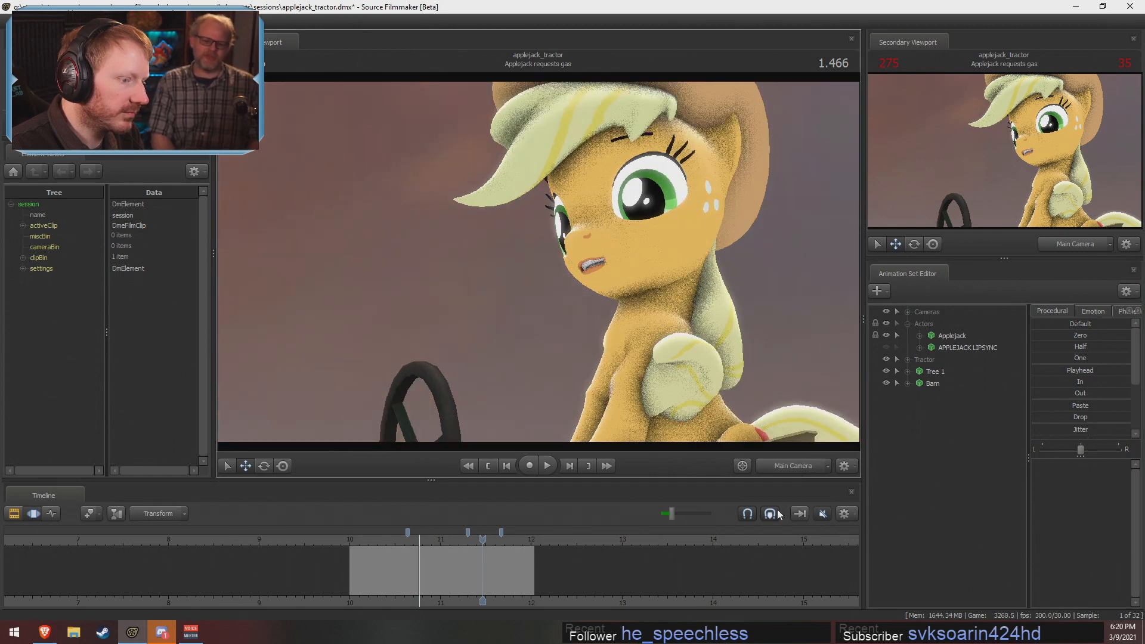
{"action": "key", "text": "w"}
{"action": "left_click_drag", "start_coordinate": [698, 362], "coordinate": [724, 347]}
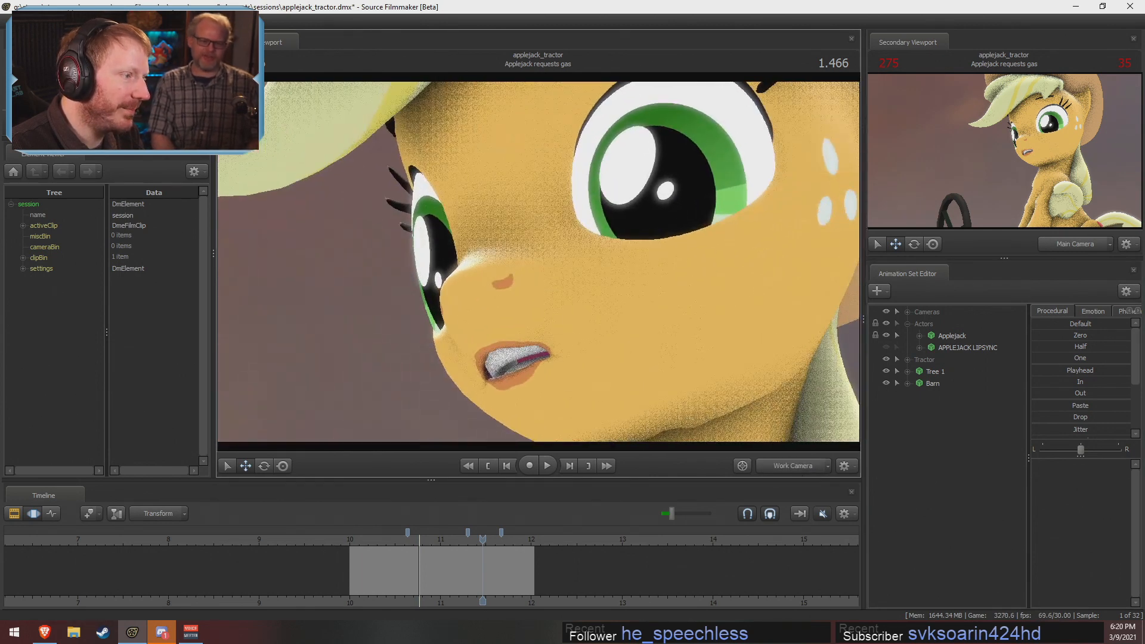
Try shifting Applejack's gaze over the whole timeline with the eyes_updown and eyes_rightleft sliders
{"action": "left_click", "coordinate": [973, 336]}
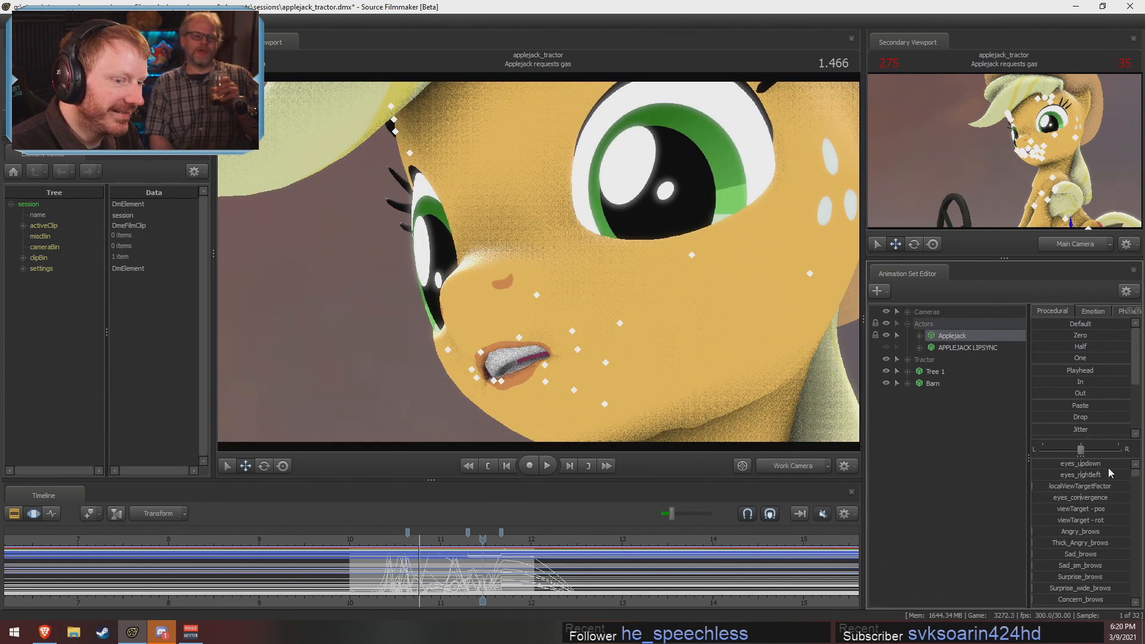
{"action": "key", "text": "ctrl+a"}
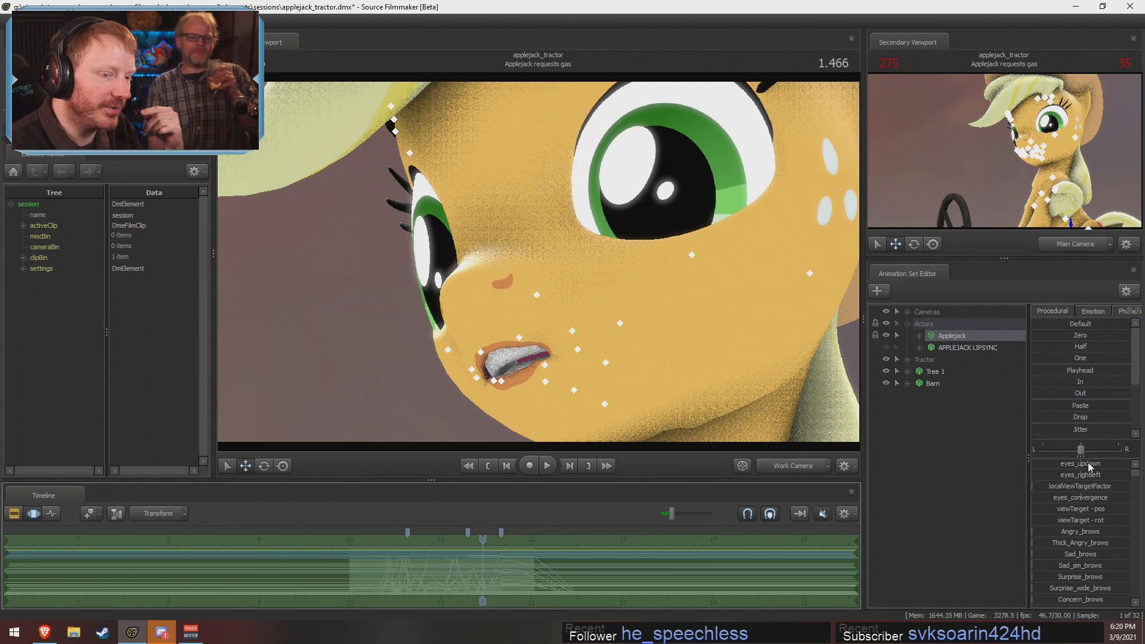
{"action": "left_click_drag", "start_coordinate": [1089, 466], "coordinate": [1080, 466]}
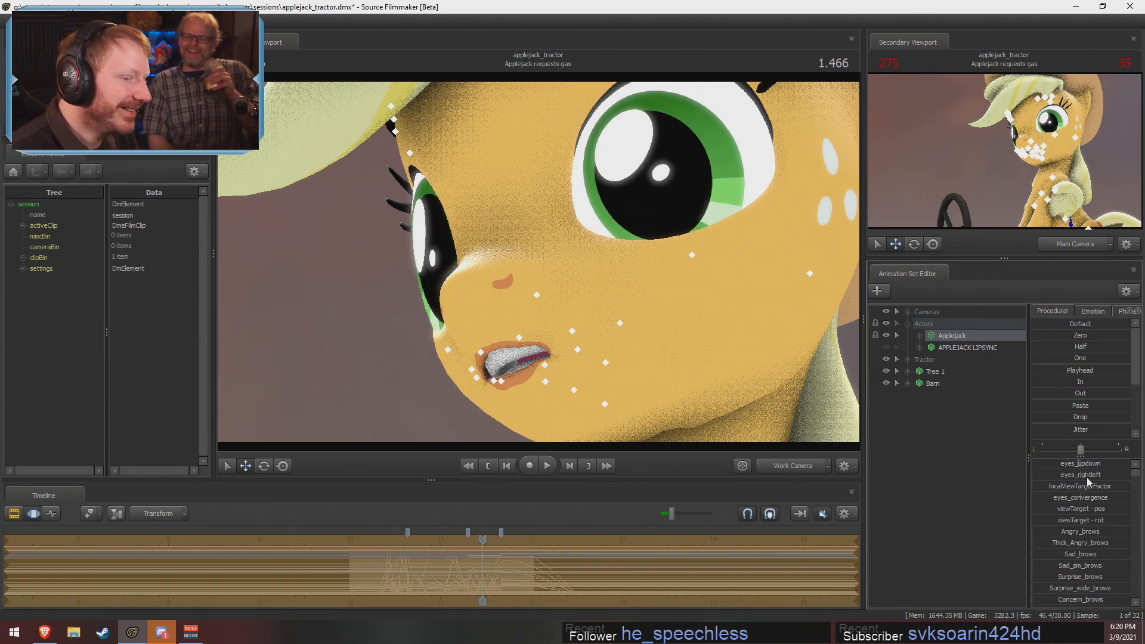
{"action": "left_click_drag", "start_coordinate": [1089, 476], "coordinate": [1095, 475]}
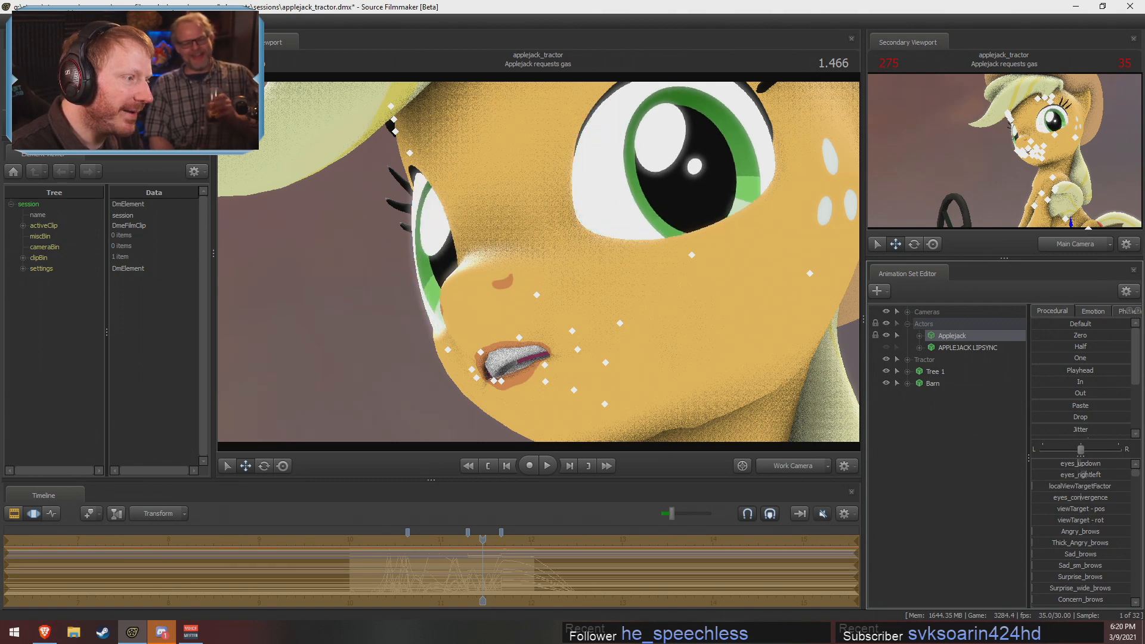
Rotate Applejack's head bone over the whole timeline so her face turns toward the camera
{"action": "left_click", "coordinate": [718, 323], "text": "ctrl"}
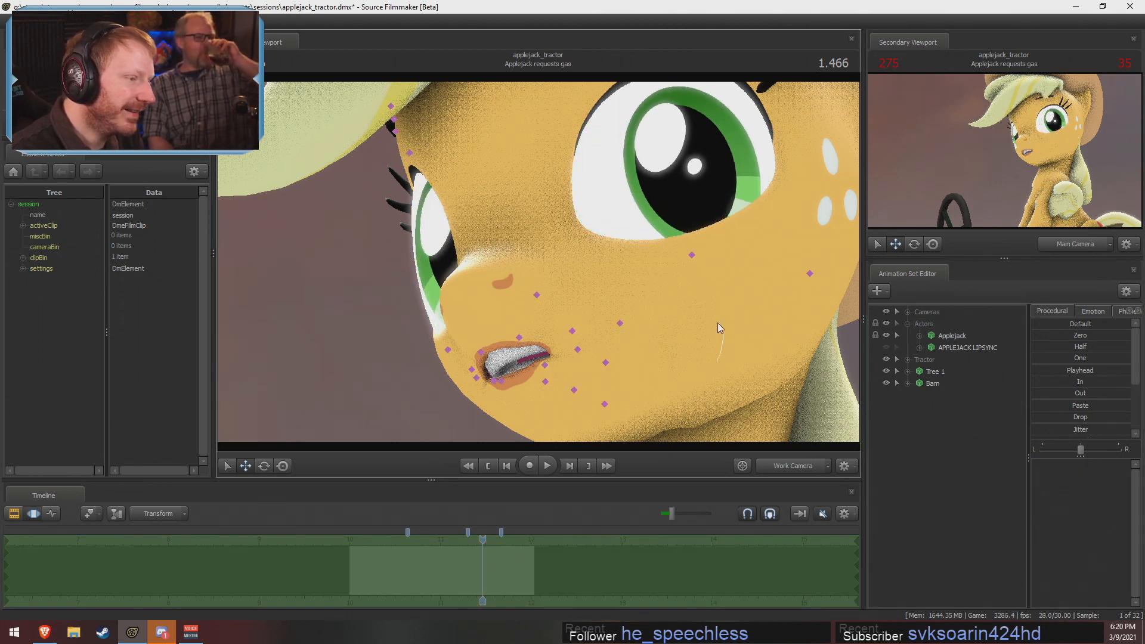
{"action": "left_click", "coordinate": [720, 387], "text": "ctrl"}
{"action": "key", "text": "e"}
{"action": "left_click_drag", "start_coordinate": [711, 373], "coordinate": [709, 397]}
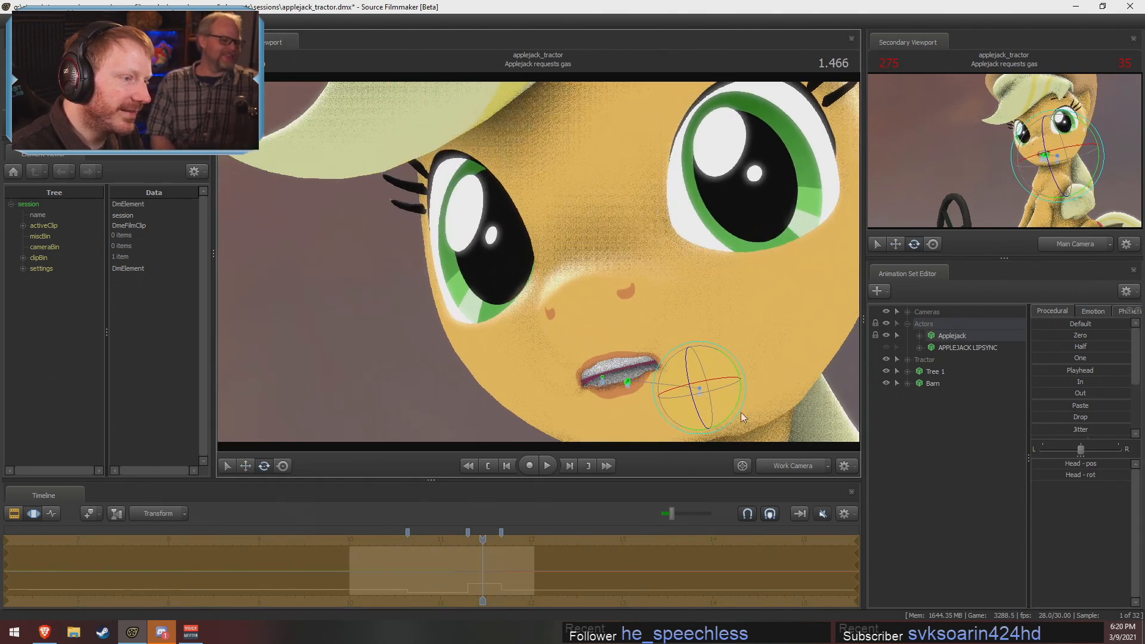
Select Applejack's Lower Face controls, try different Jaw_open amounts over the whole timeline, and check the mouth from farther back
{"action": "left_click", "coordinate": [919, 336]}
{"action": "left_click", "coordinate": [931, 348]}
{"action": "left_click", "coordinate": [966, 419]}
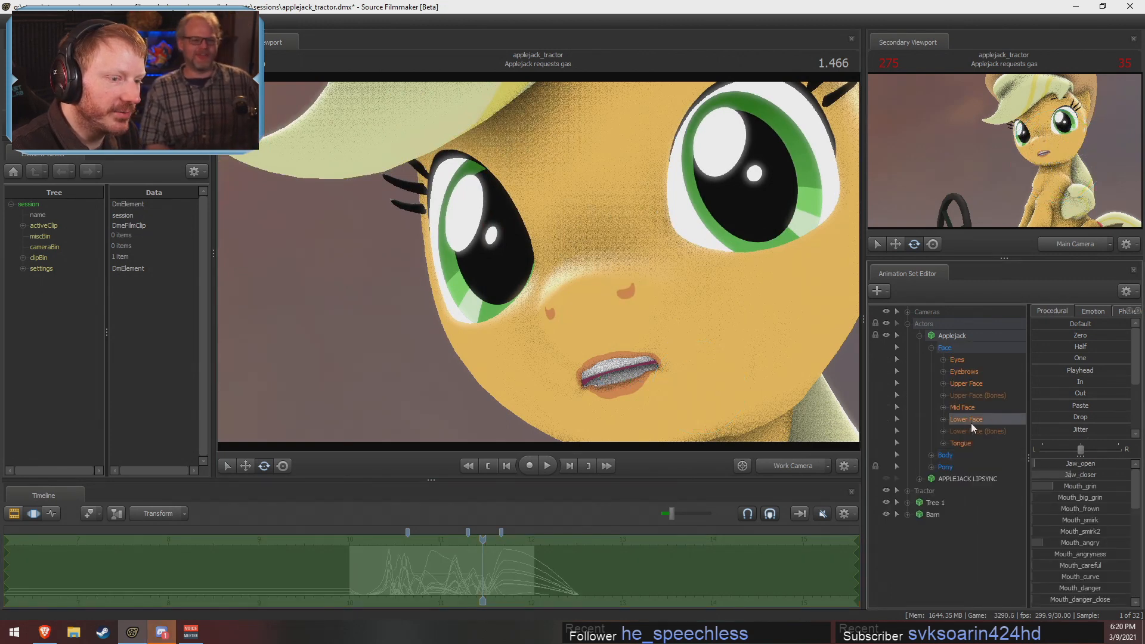
{"action": "mouse_move", "coordinate": [1054, 464]}
{"action": "left_mouse_down"}
{"action": "mouse_move", "coordinate": [1103, 464]}
{"action": "mouse_move", "coordinate": [1032, 464]}
{"action": "left_mouse_up"}
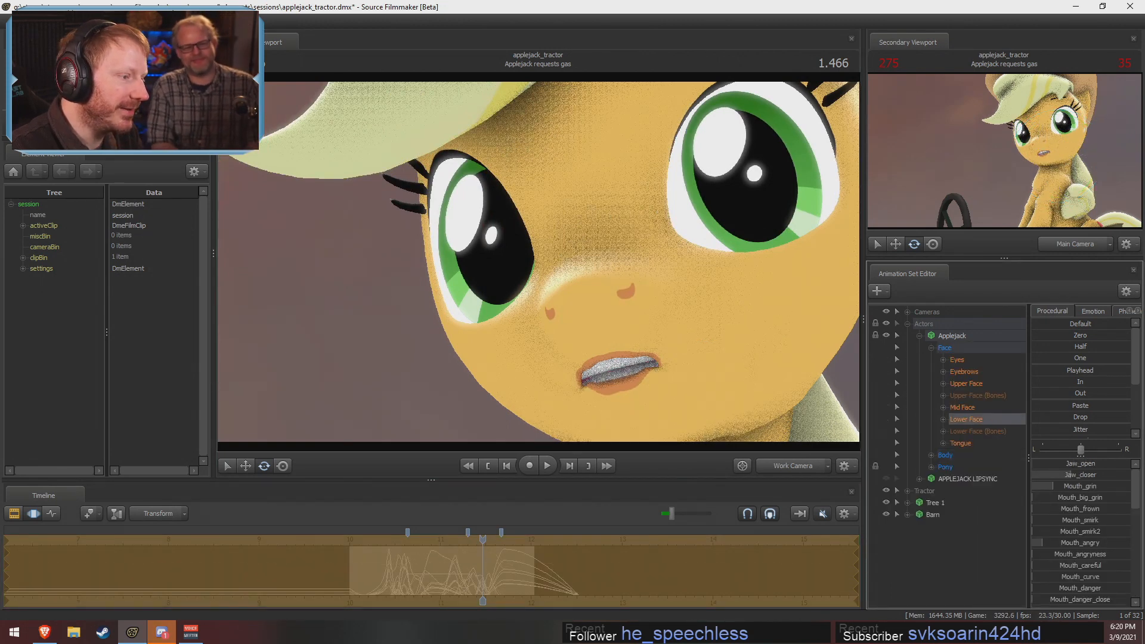
{"action": "key", "text": "s"}
{"action": "left_click_drag", "start_coordinate": [739, 334], "coordinate": [769, 328]}
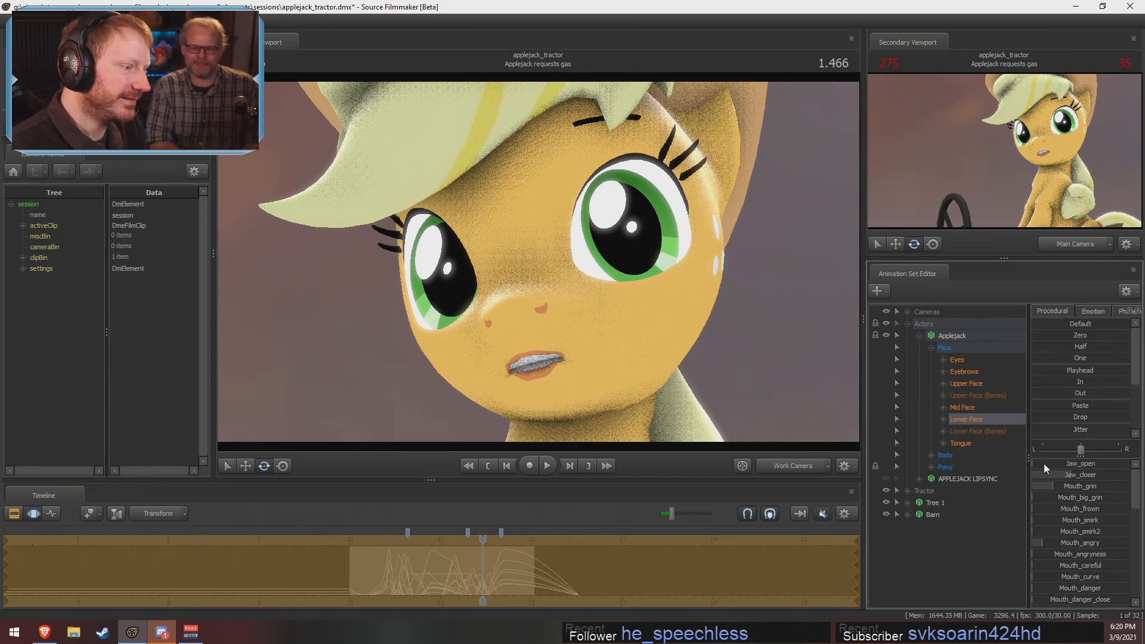
{"action": "mouse_move", "coordinate": [1043, 463]}
{"action": "left_mouse_down"}
{"action": "mouse_move", "coordinate": [1070, 464]}
{"action": "mouse_move", "coordinate": [1044, 463]}
{"action": "left_mouse_up"}
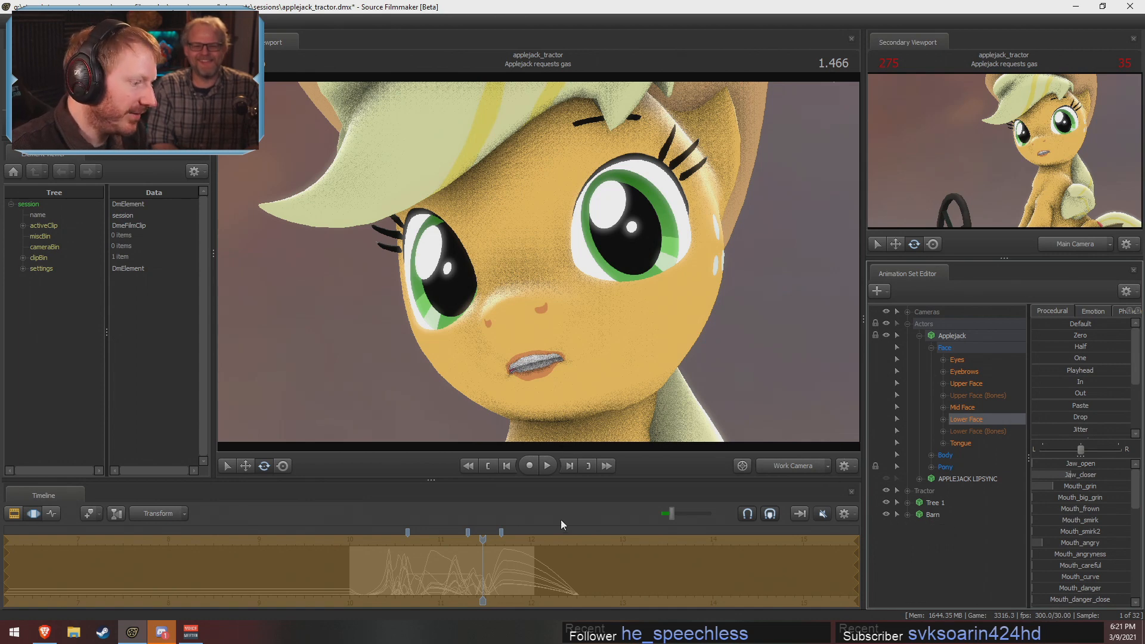
Undo the jaw, head rotation and eye edits made to Applejack
{"action": "scroll", "coordinate": [478, 575], "scroll_direction": "up", "scroll_amount": 3}
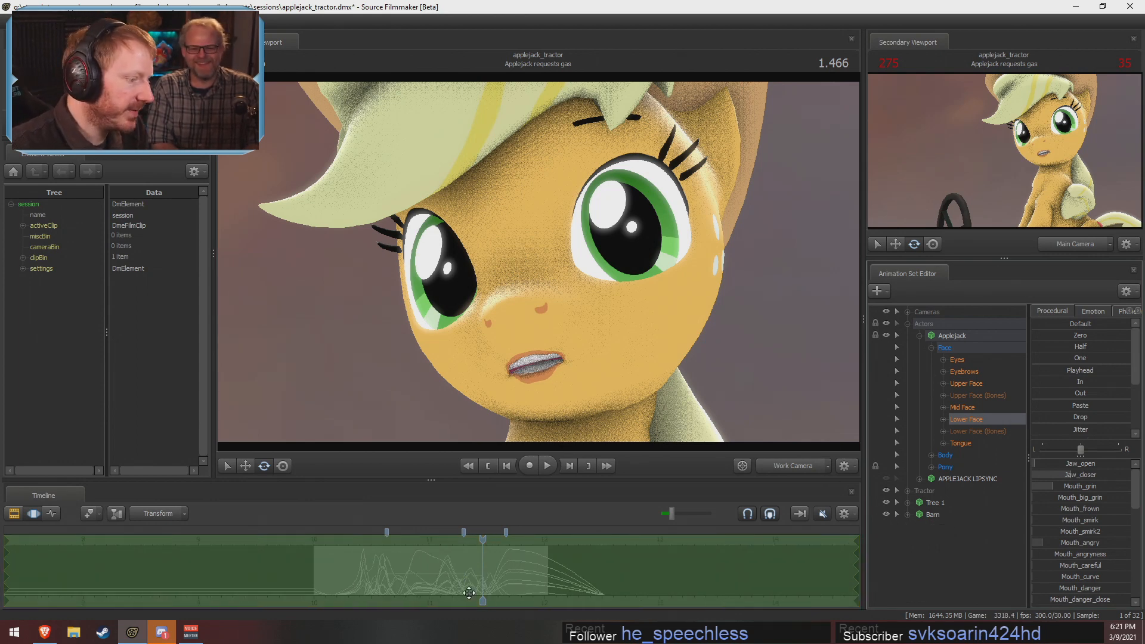
{"action": "key", "text": "ctrl+z"}
{"action": "key", "text": "ctrl+z"}
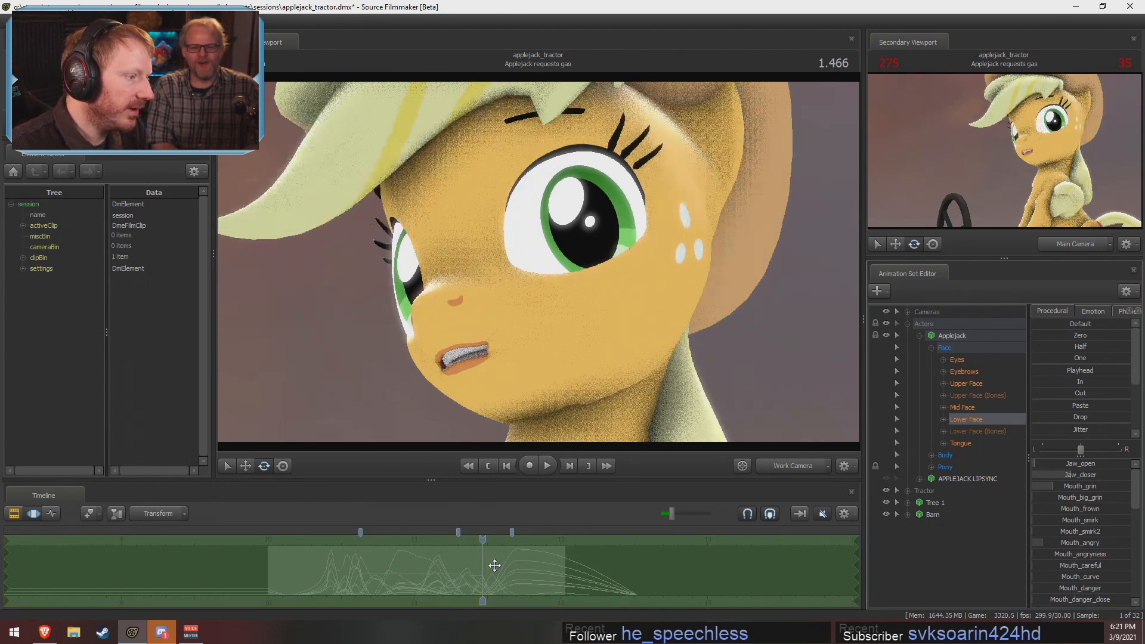
{"action": "key", "text": "ctrl+z"}
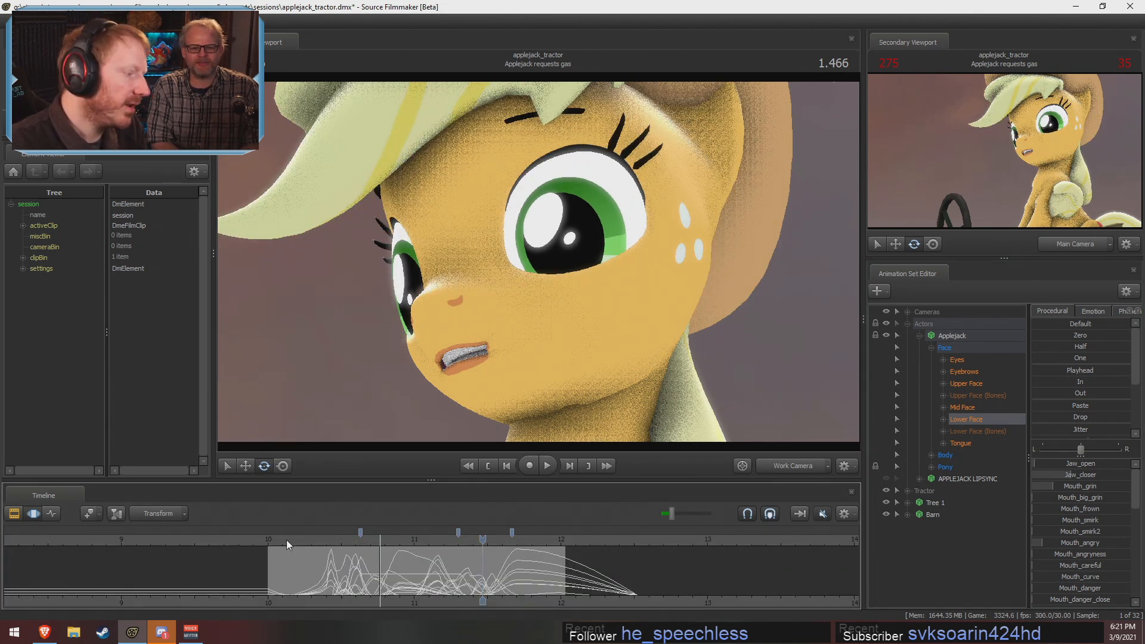
Scrub Applejack's lower-face animation, return to the start of the shot, and play it through the Main Camera
{"action": "left_click", "coordinate": [317, 539]}
{"action": "left_click", "coordinate": [492, 540]}
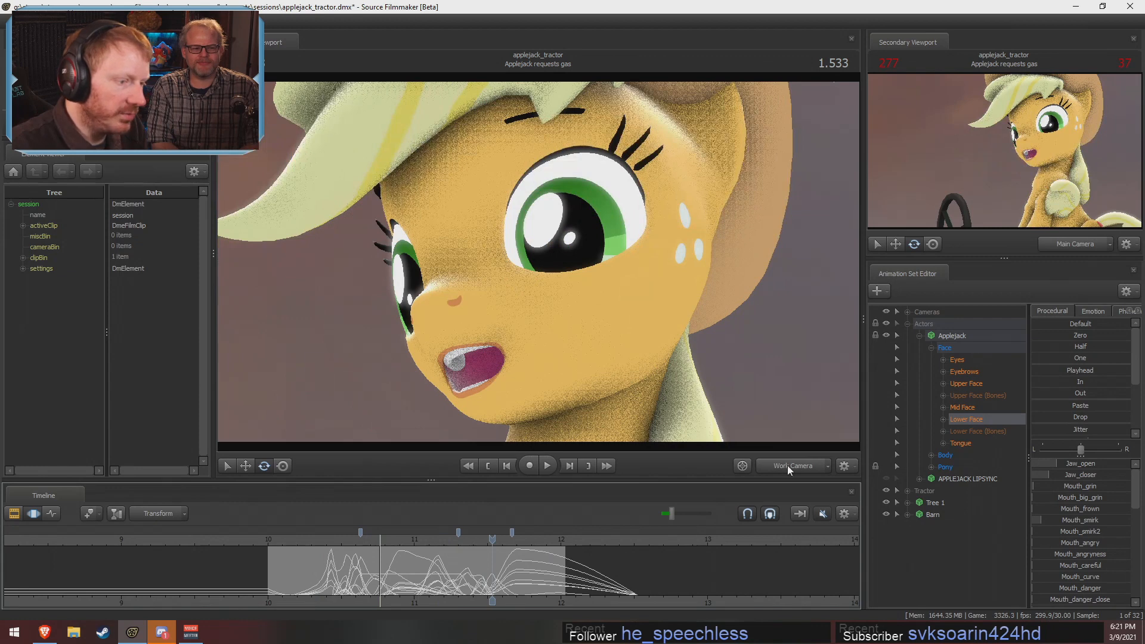
{"action": "middle_click_drag", "start_coordinate": [649, 598], "coordinate": [717, 539]}
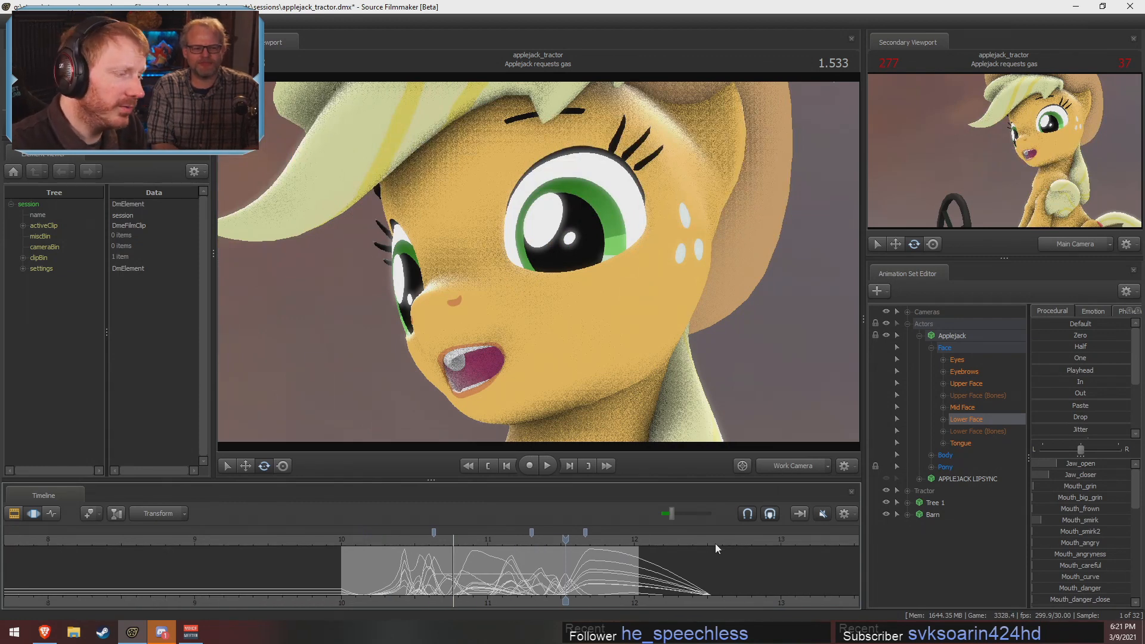
{"action": "left_click", "coordinate": [361, 576]}
{"action": "scroll", "coordinate": [379, 585], "scroll_direction": "down", "scroll_amount": 3}
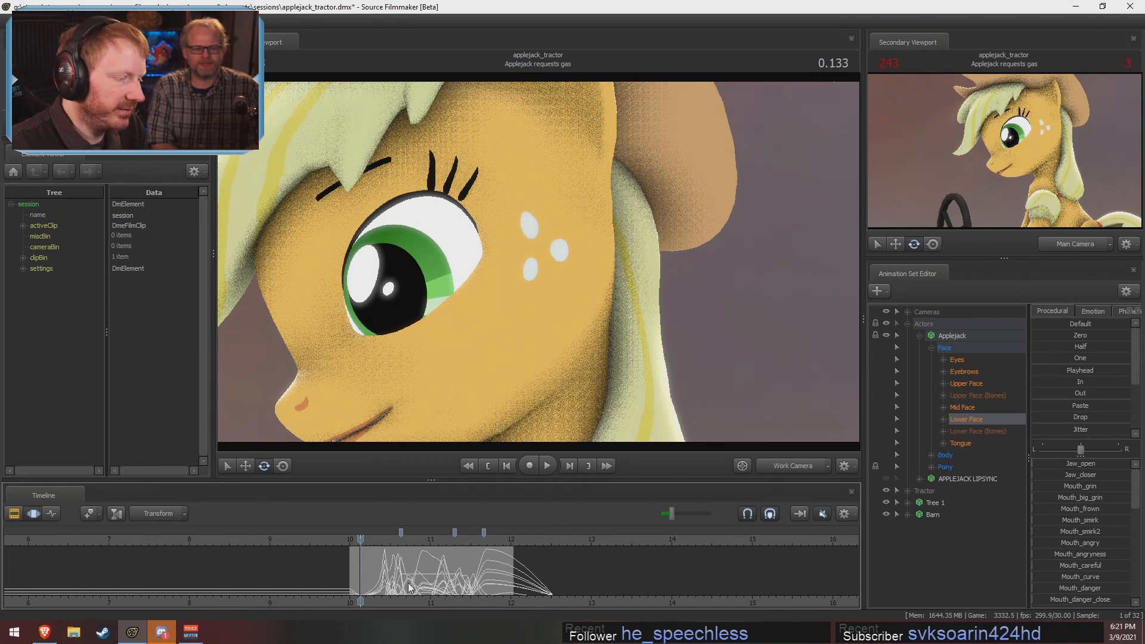
{"action": "left_click", "coordinate": [791, 469]}
{"action": "key", "text": "space"}
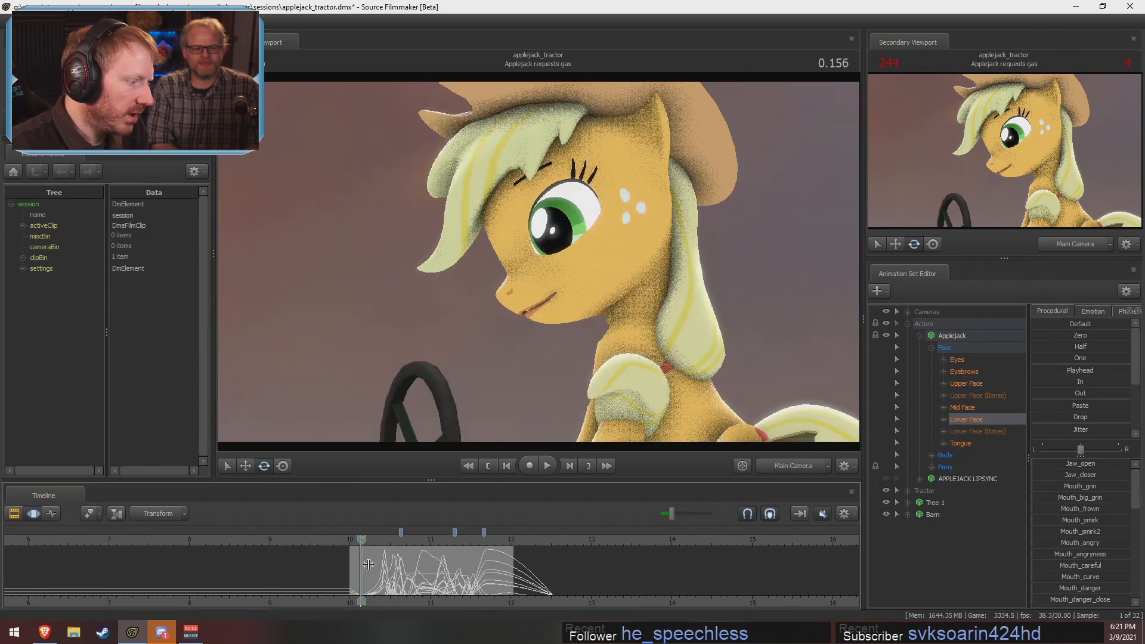
Select all of Applejack's controls except the Face group, and enlarge the timeline around the start of the shot
{"action": "left_click", "coordinate": [956, 336]}
{"action": "left_click", "coordinate": [945, 351]}
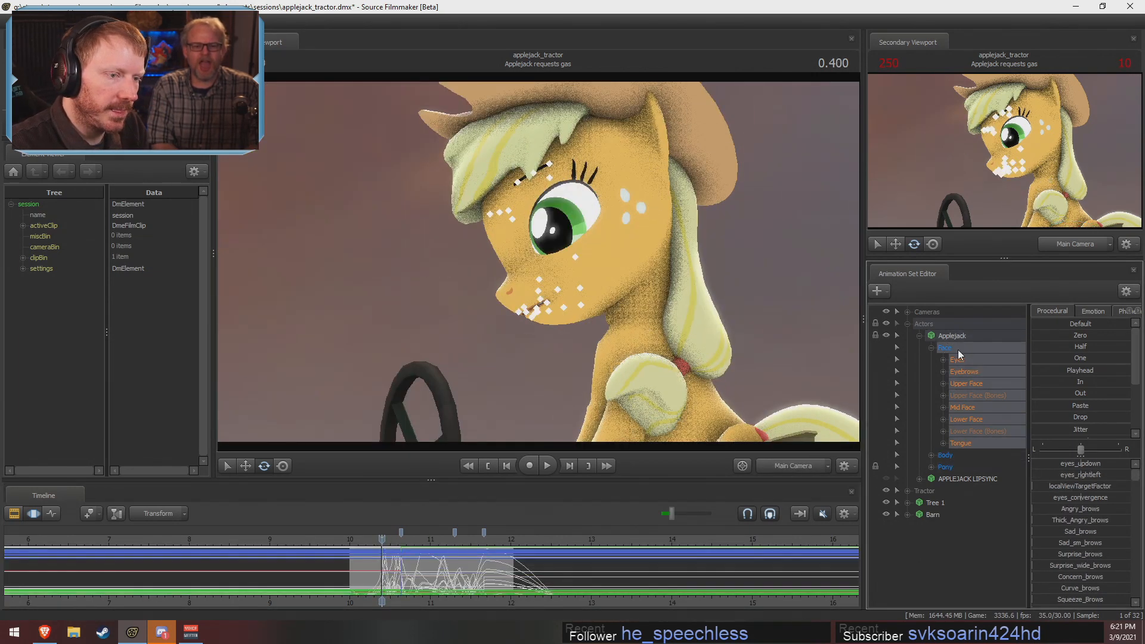
{"action": "left_click", "coordinate": [961, 335]}
{"action": "left_click", "coordinate": [960, 350], "text": "ctrl"}
{"action": "scroll", "coordinate": [371, 565], "scroll_direction": "up", "scroll_amount": 6}
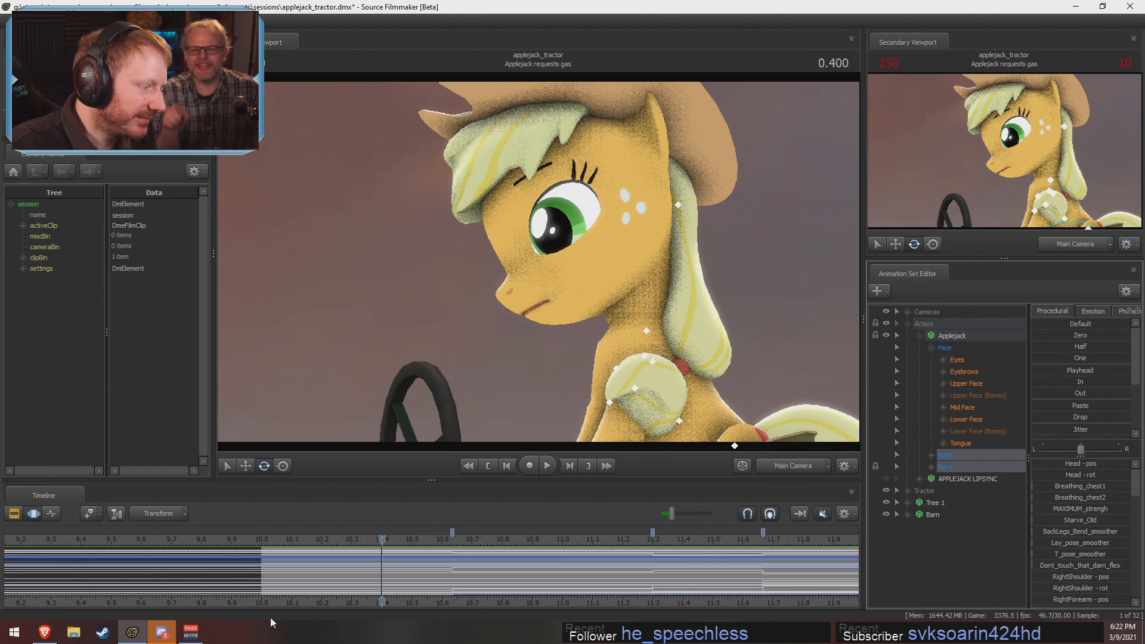
Select the time around Applejack's first pose change near 10.6 s with soft falloffs, and blend it fully with the Round procedural preset
{"action": "left_click_drag", "start_coordinate": [442, 575], "coordinate": [542, 575]}
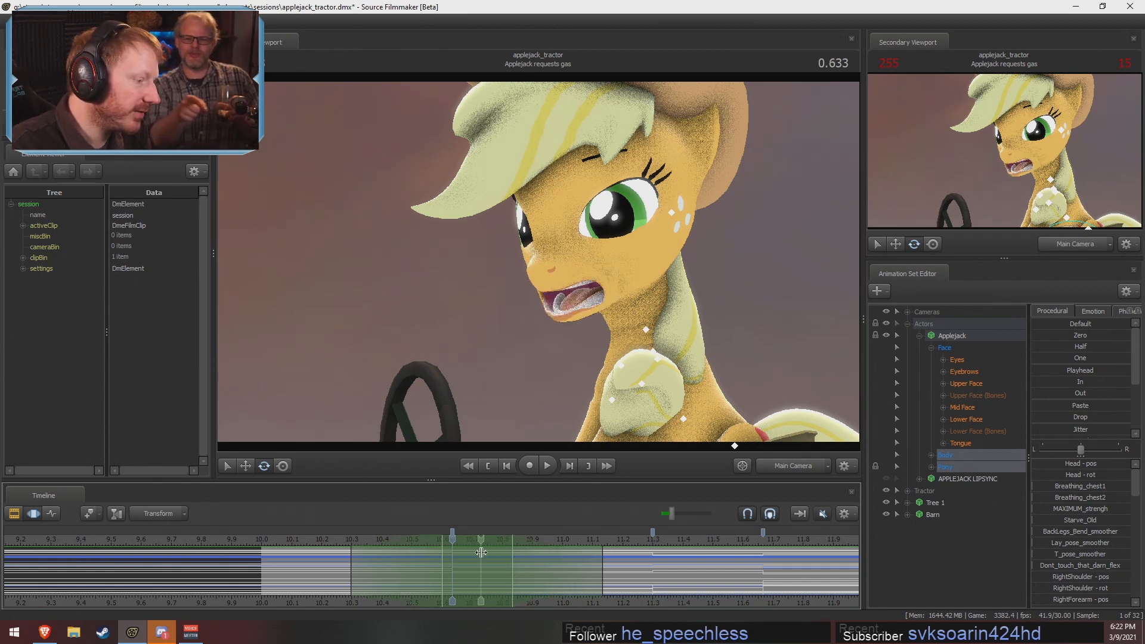
{"action": "scroll", "coordinate": [483, 546], "scroll_direction": "down", "scroll_amount": 1}
{"action": "left_click_drag", "start_coordinate": [483, 546], "coordinate": [463, 555]}
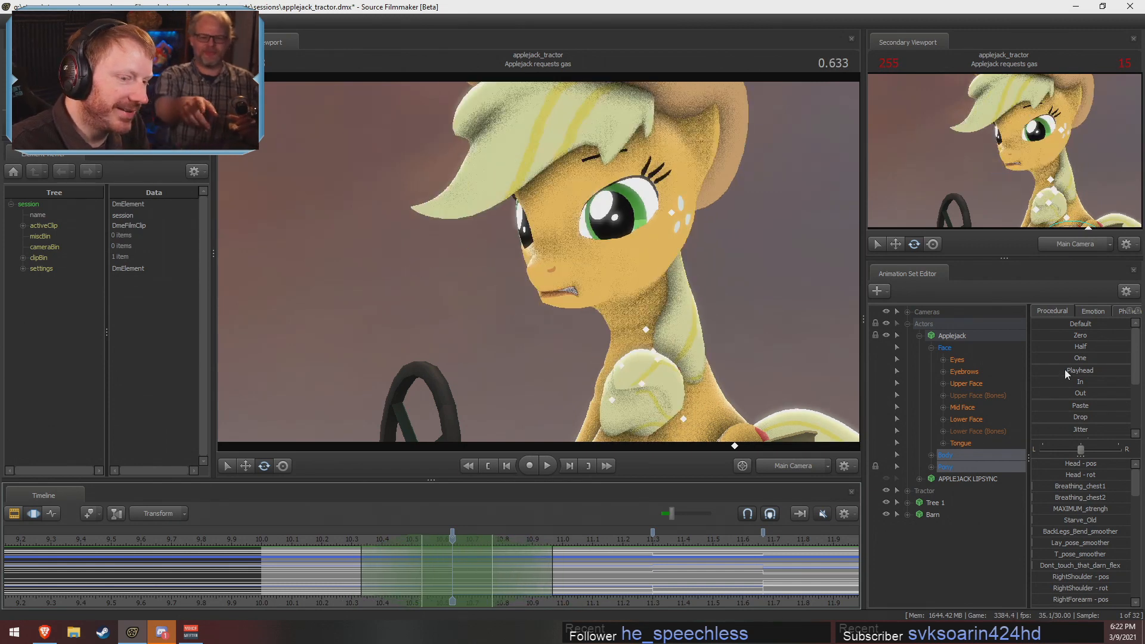
{"action": "scroll", "coordinate": [1058, 406], "scroll_direction": "down", "scroll_amount": 3}
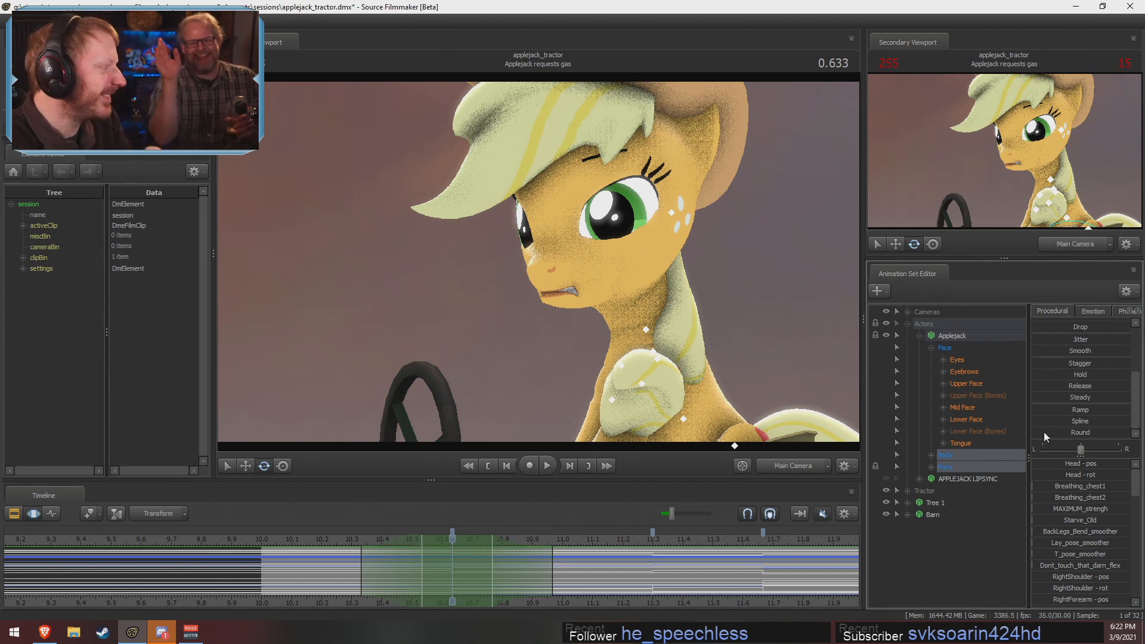
{"action": "key", "text": "space"}
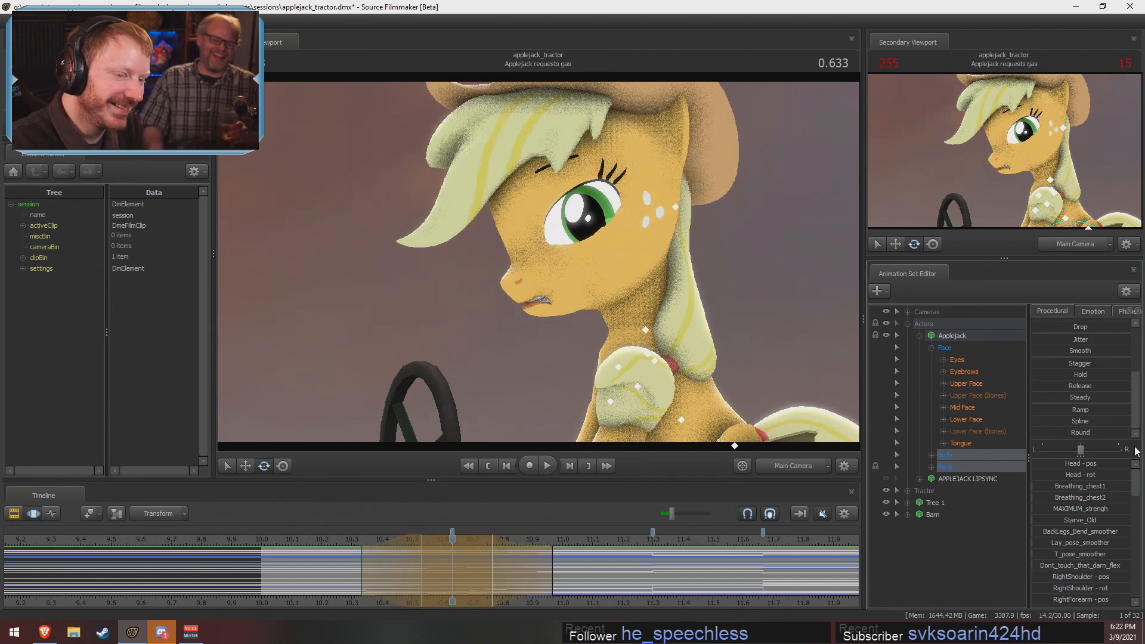
Play and scrub the shot from its beginning to check Applejack's blended first pose change
{"action": "left_click", "coordinate": [283, 541]}
{"action": "key", "text": "space"}
{"action": "scroll", "coordinate": [516, 577], "scroll_direction": "down", "scroll_amount": 5}
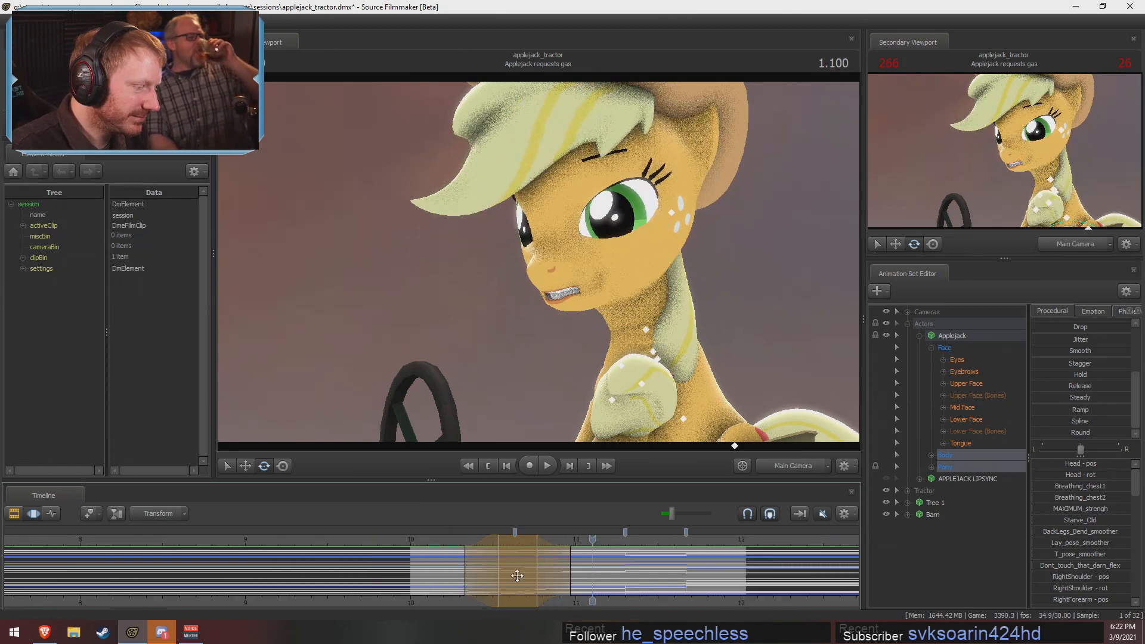
{"action": "left_click", "coordinate": [472, 540]}
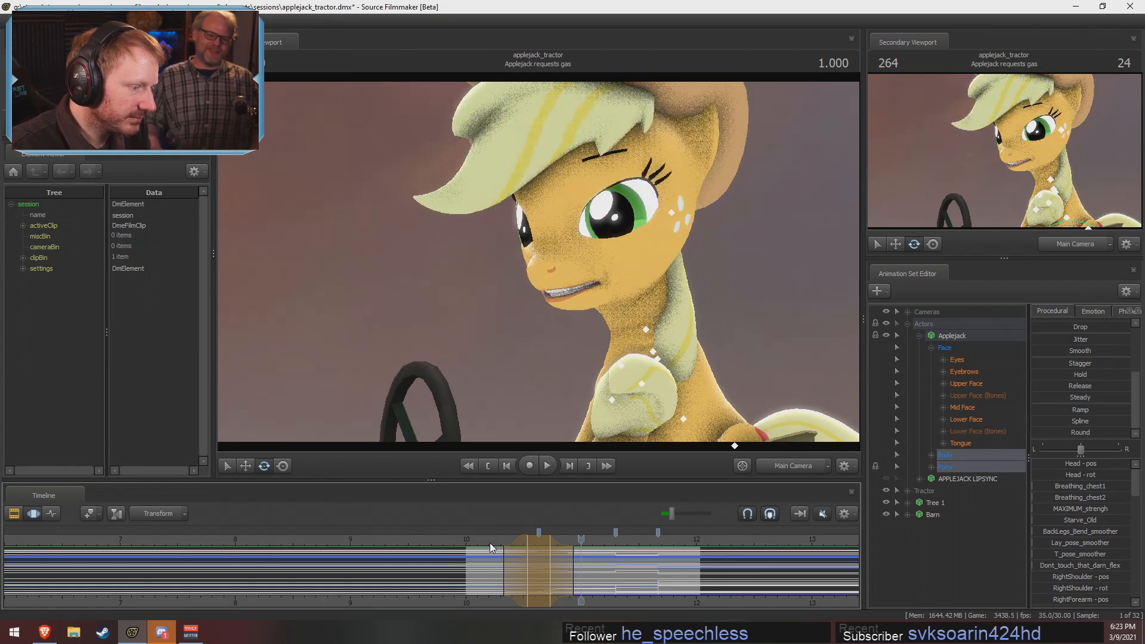
{"action": "left_click", "coordinate": [489, 540]}
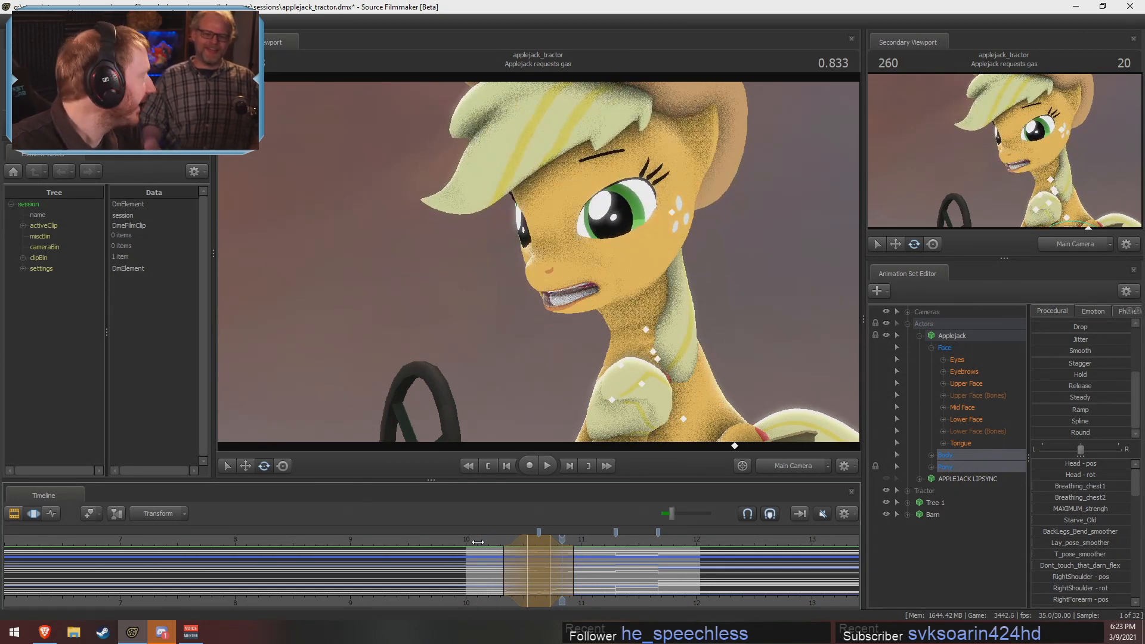
{"action": "left_click", "coordinate": [477, 541]}
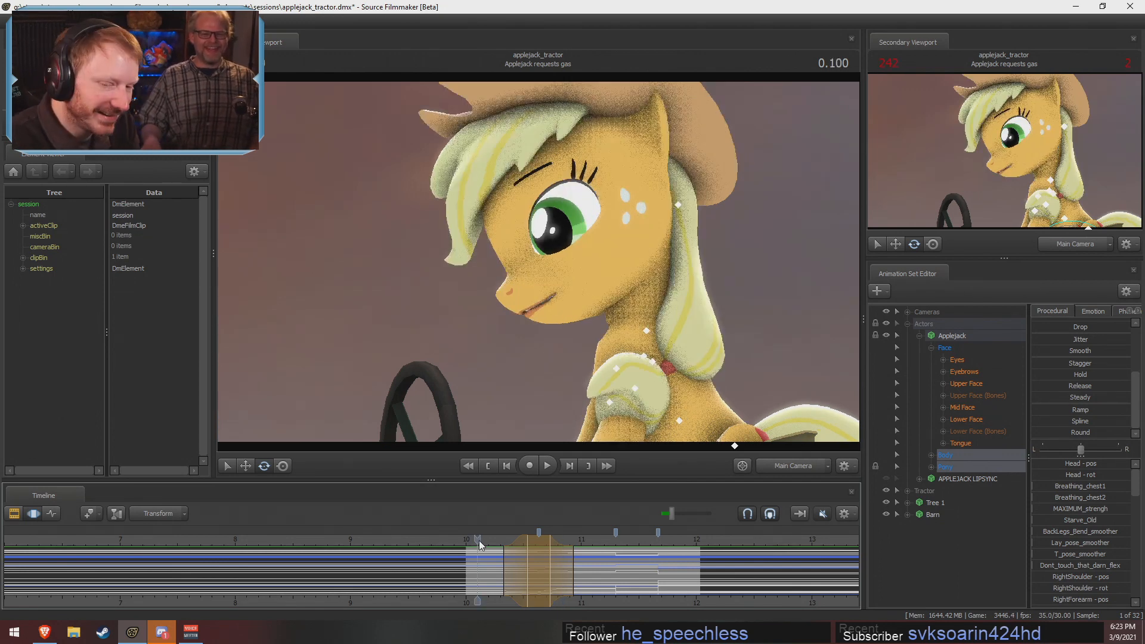
{"action": "key", "text": "space"}
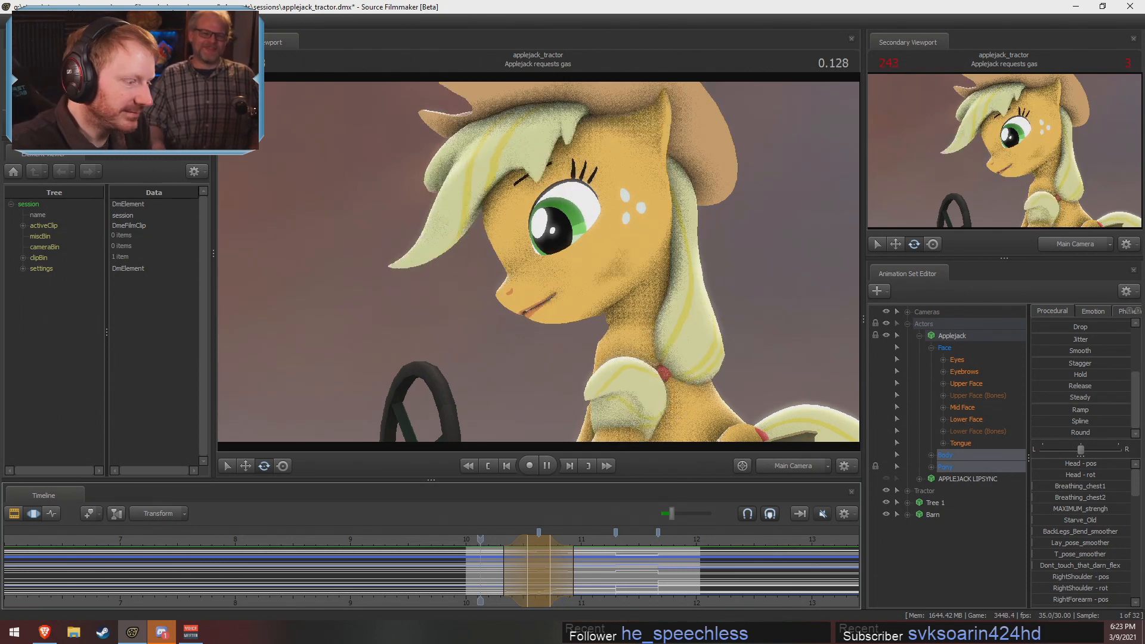
{"action": "key", "text": "space"}
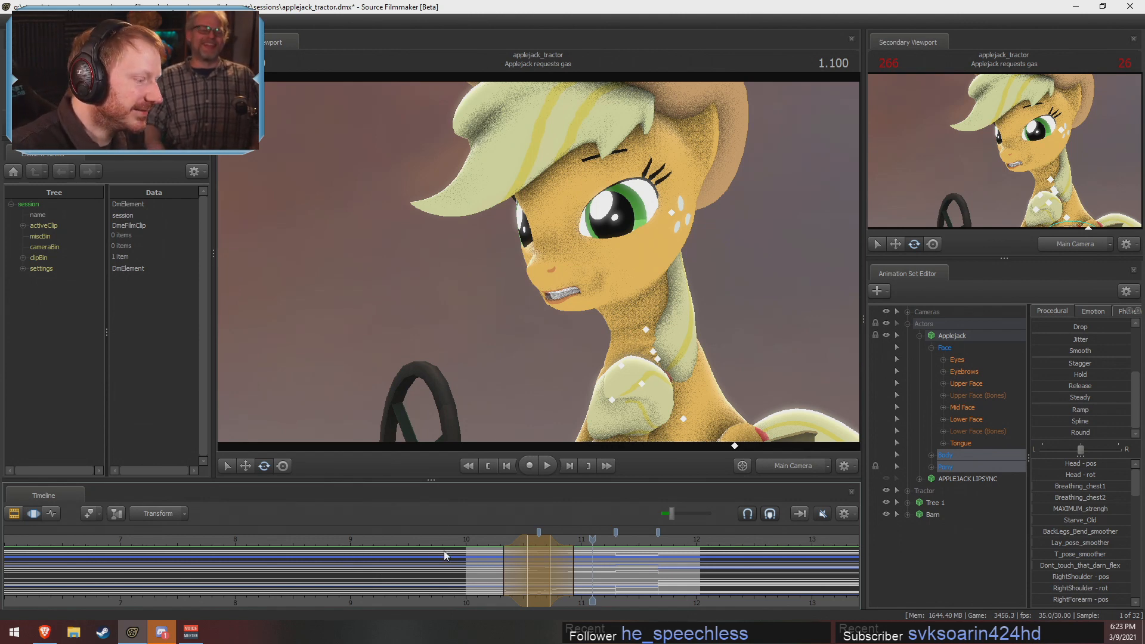
{"action": "left_click", "coordinate": [485, 541]}
{"action": "left_click_drag", "start_coordinate": [493, 540], "coordinate": [489, 542]}
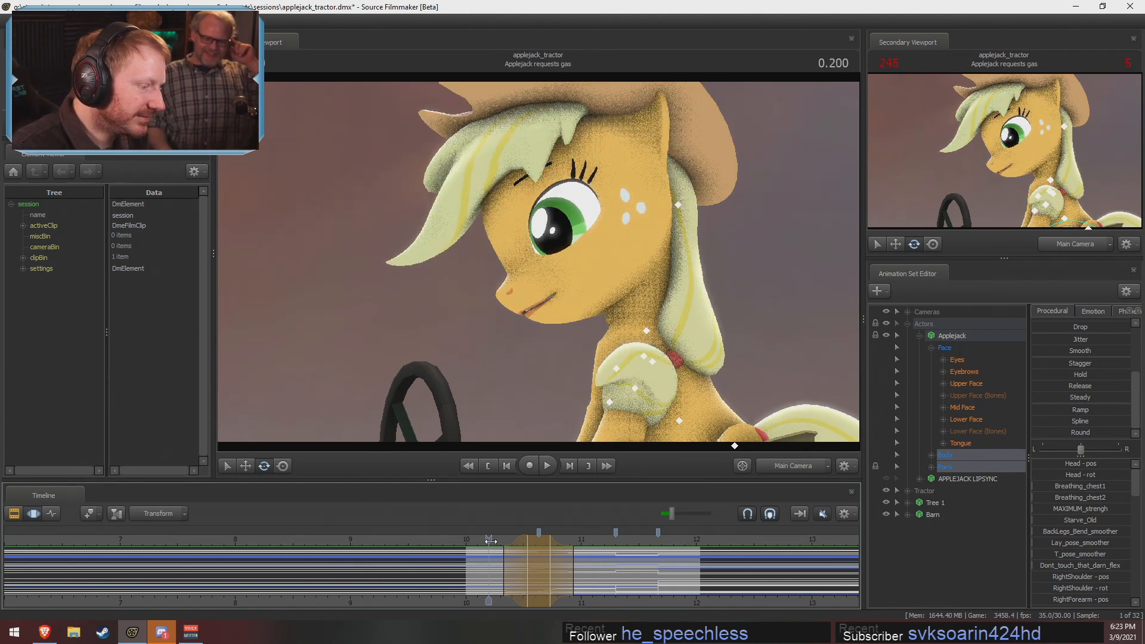
Blend Applejack's second pose change near 11.3 s, and widen the time selection's falloffs to about 11.13 and 11.63 s
{"action": "key", "text": "shift"}
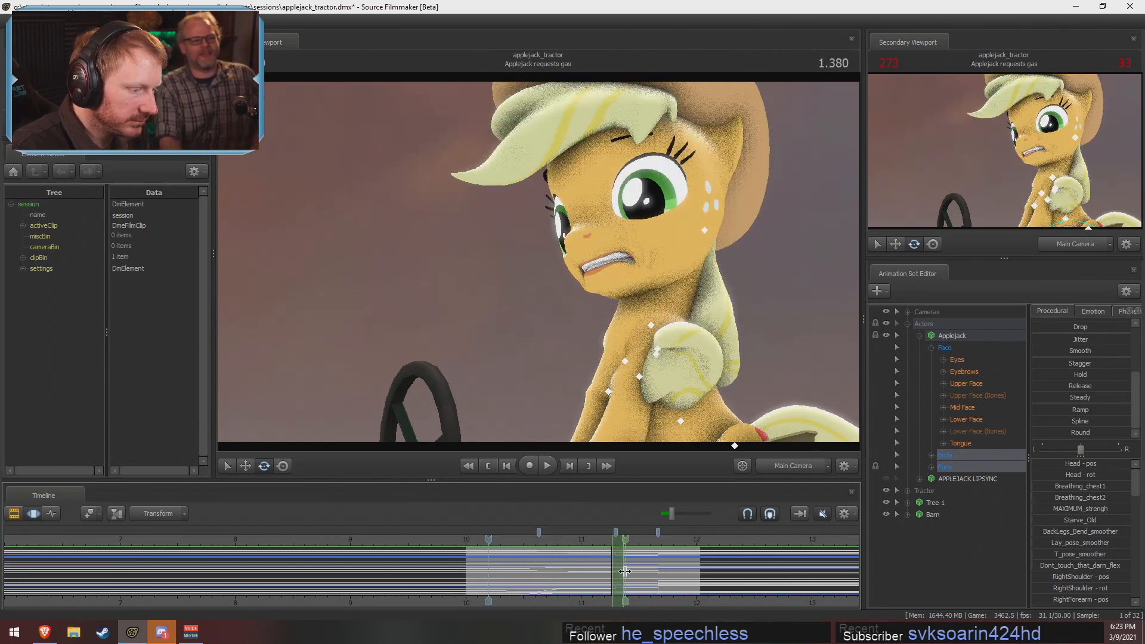
{"action": "key", "text": "space"}
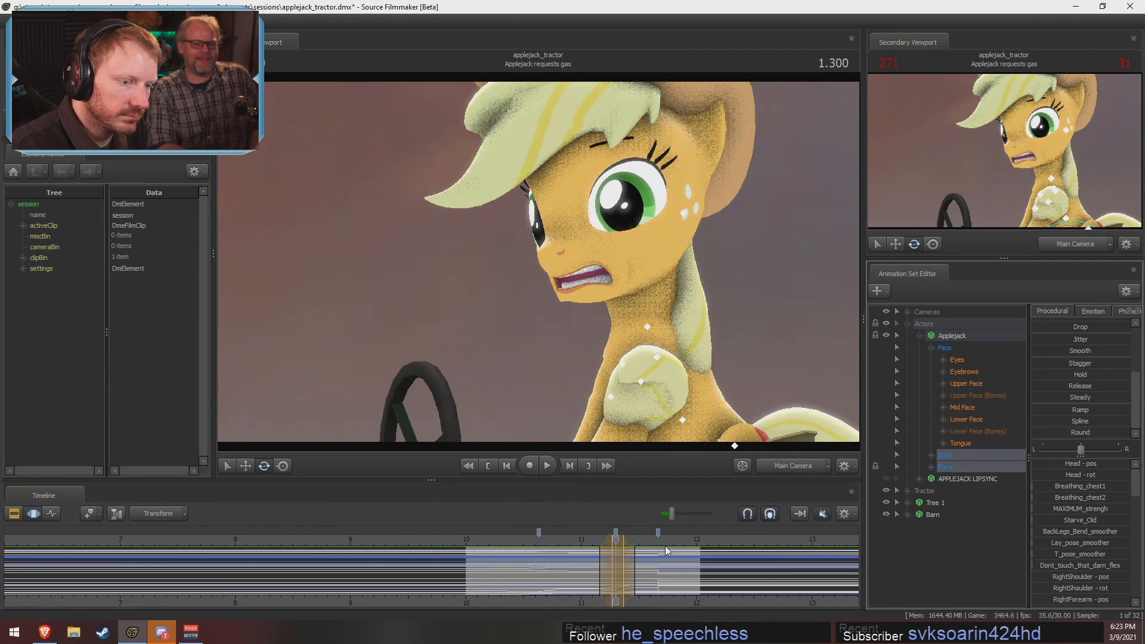
{"action": "key", "text": "space"}
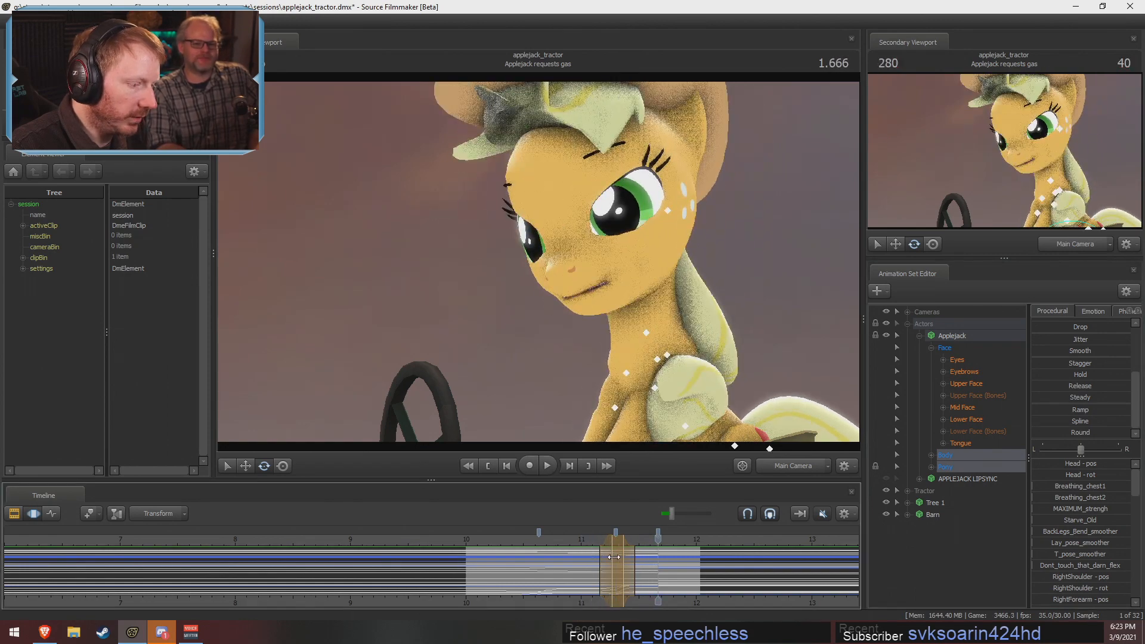
{"action": "scroll", "coordinate": [596, 560], "scroll_direction": "up", "scroll_amount": 3}
{"action": "key", "text": "space"}
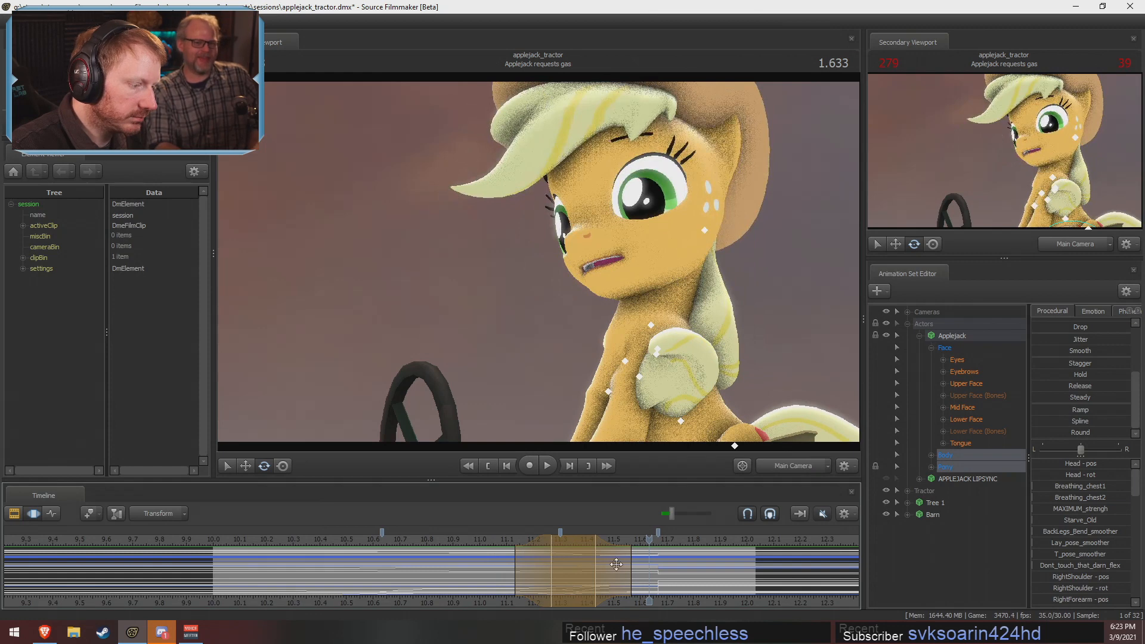
{"action": "key", "text": "space"}
{"action": "left_click_drag", "start_coordinate": [626, 566], "coordinate": [503, 538]}
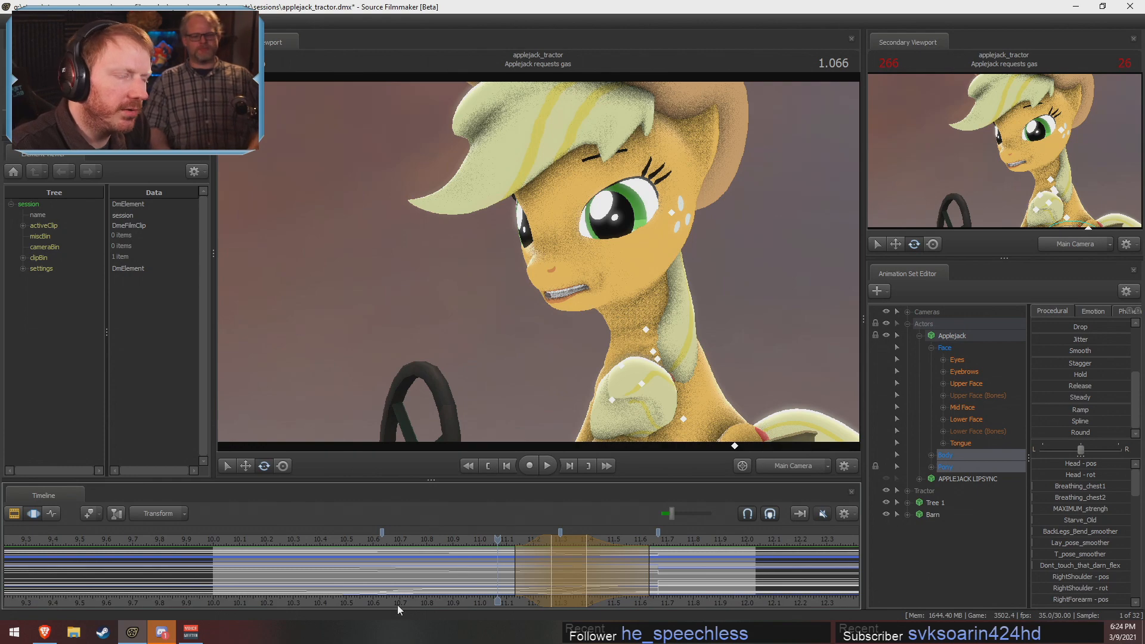
Select about 11.57 to 11.9 s around Applejack's third pose change and blend it fully with the Round procedural preset
{"action": "left_click", "coordinate": [505, 581]}
{"action": "left_click_drag", "start_coordinate": [529, 548], "coordinate": [638, 570]}
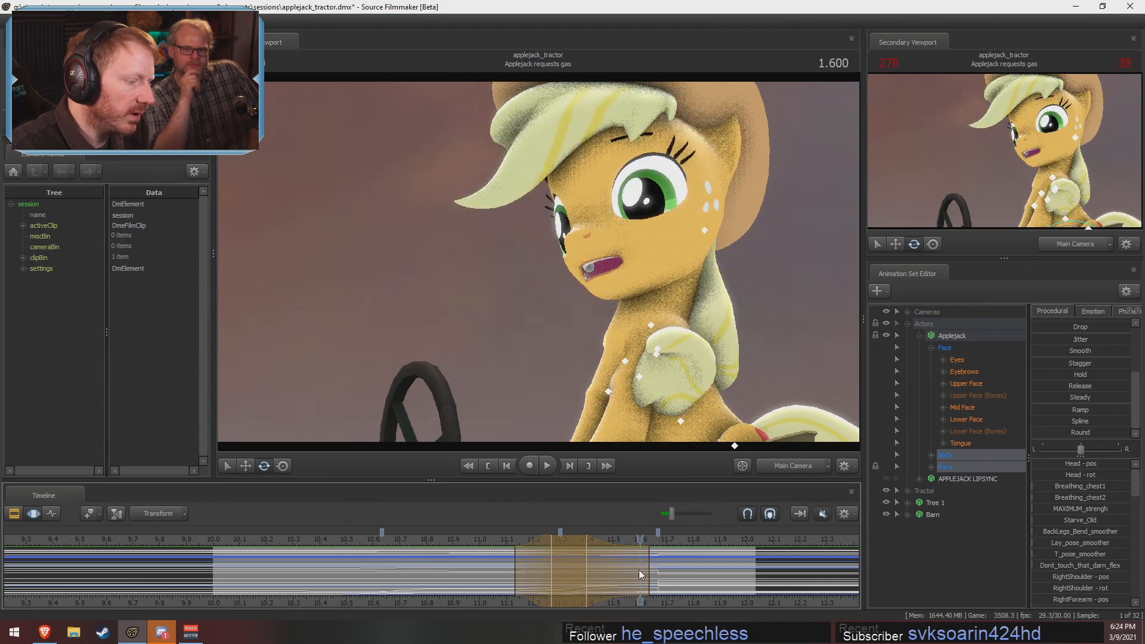
{"action": "left_click_drag", "start_coordinate": [559, 557], "coordinate": [676, 570]}
{"action": "left_click_drag", "start_coordinate": [676, 570], "coordinate": [720, 570]}
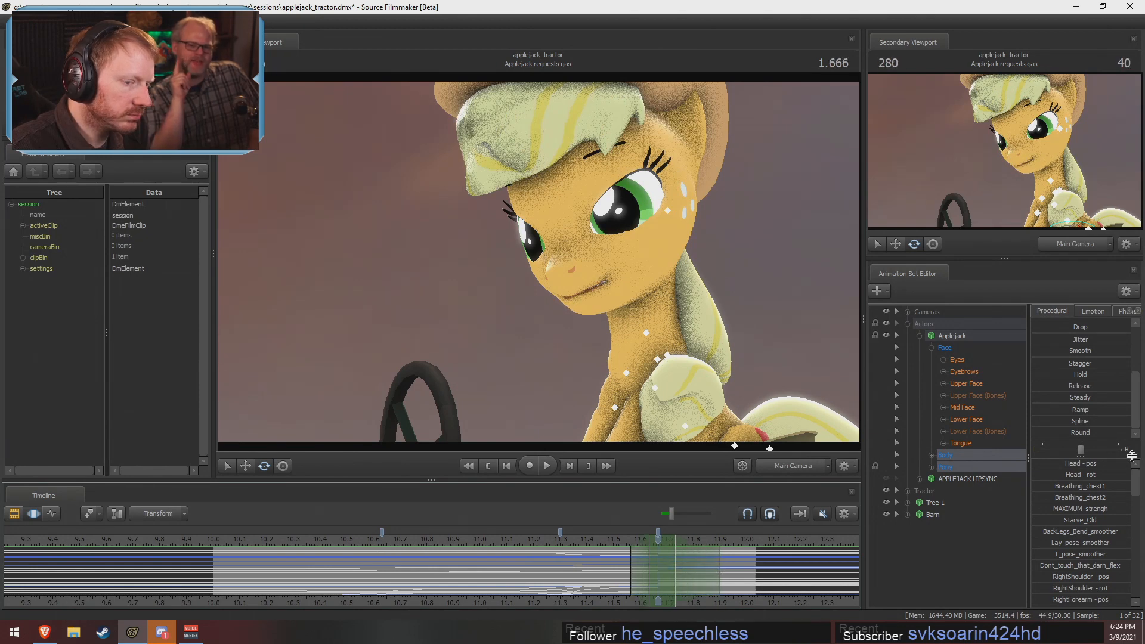
{"action": "left_click_drag", "start_coordinate": [1080, 433], "coordinate": [1122, 439]}
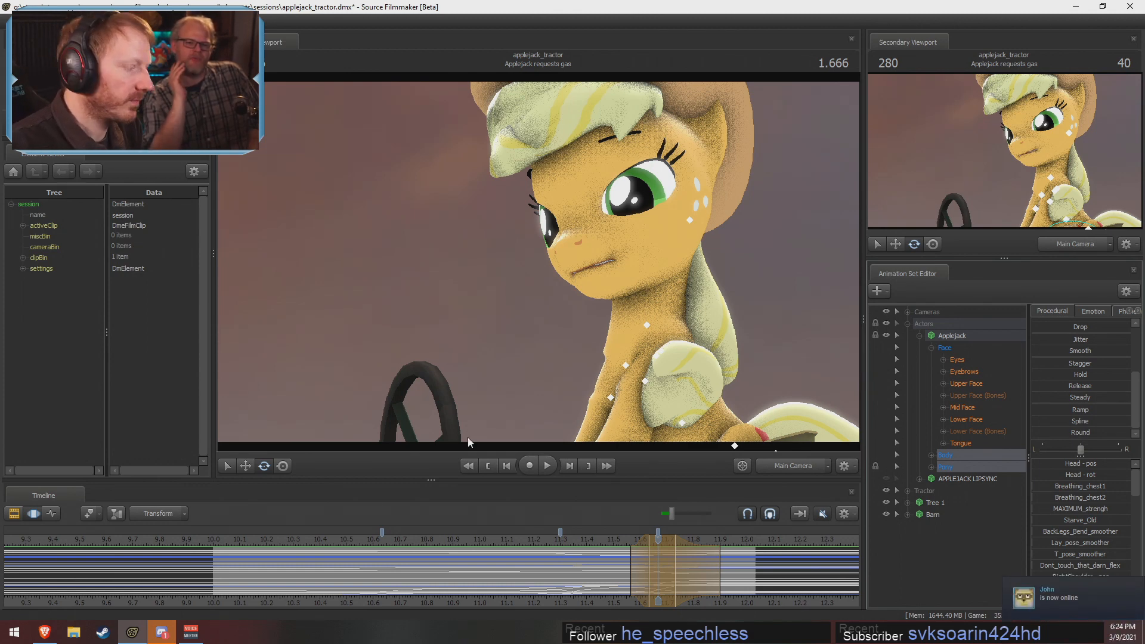
Check the stream chat in the browser, and play the end of the Applejack requests gas shot in Source Filmmaker
{"action": "left_click", "coordinate": [56, 635]}
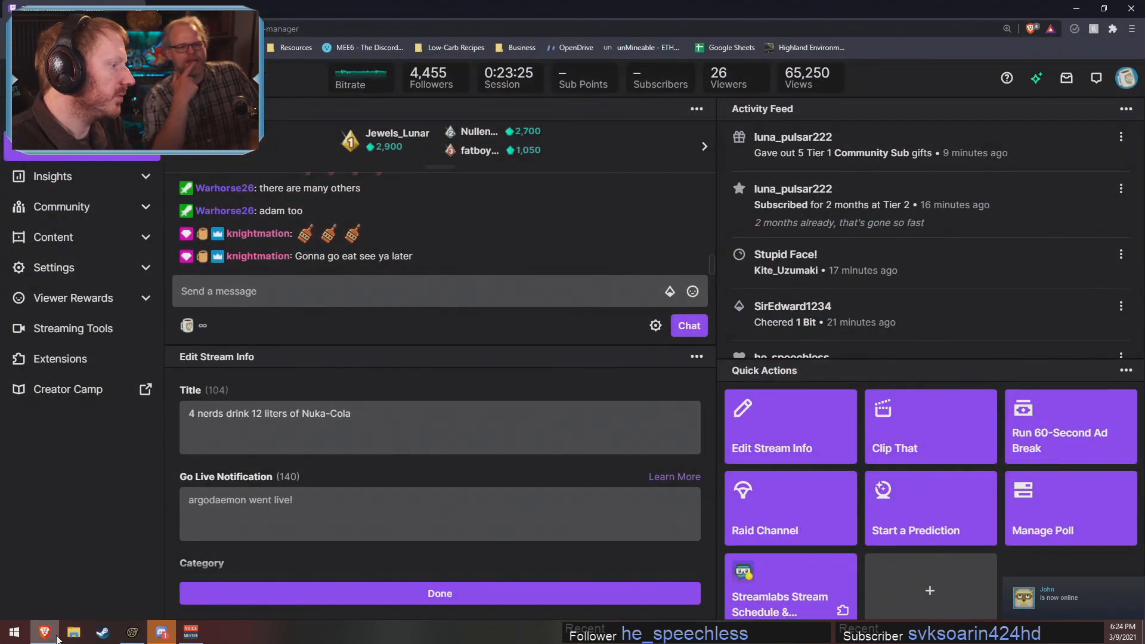
{"action": "left_click", "coordinate": [57, 638]}
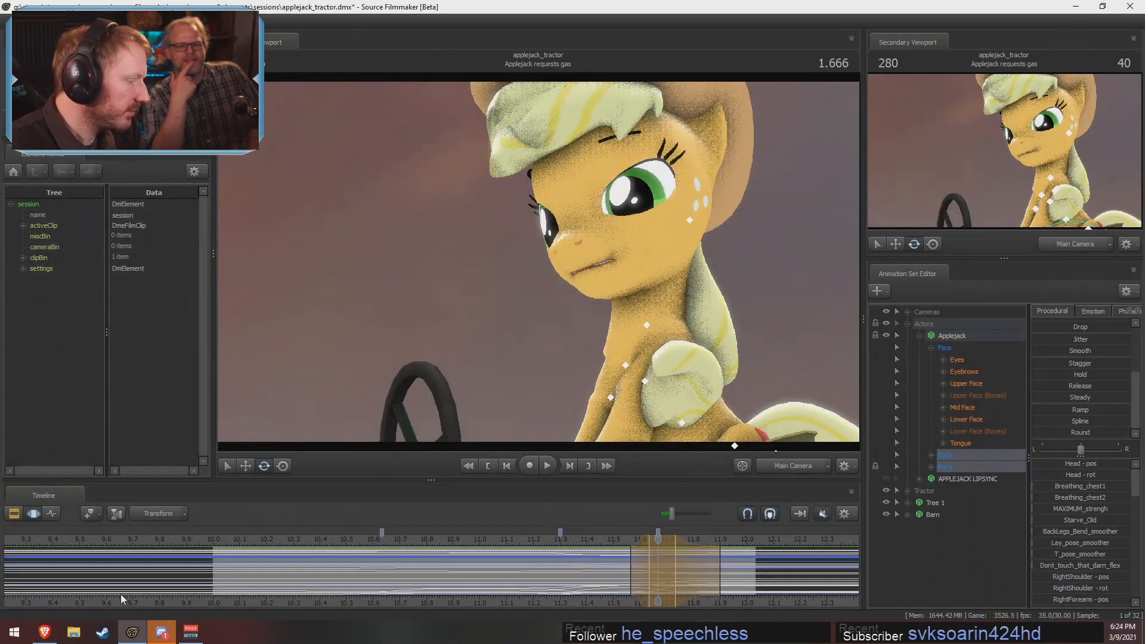
{"action": "left_click", "coordinate": [604, 542]}
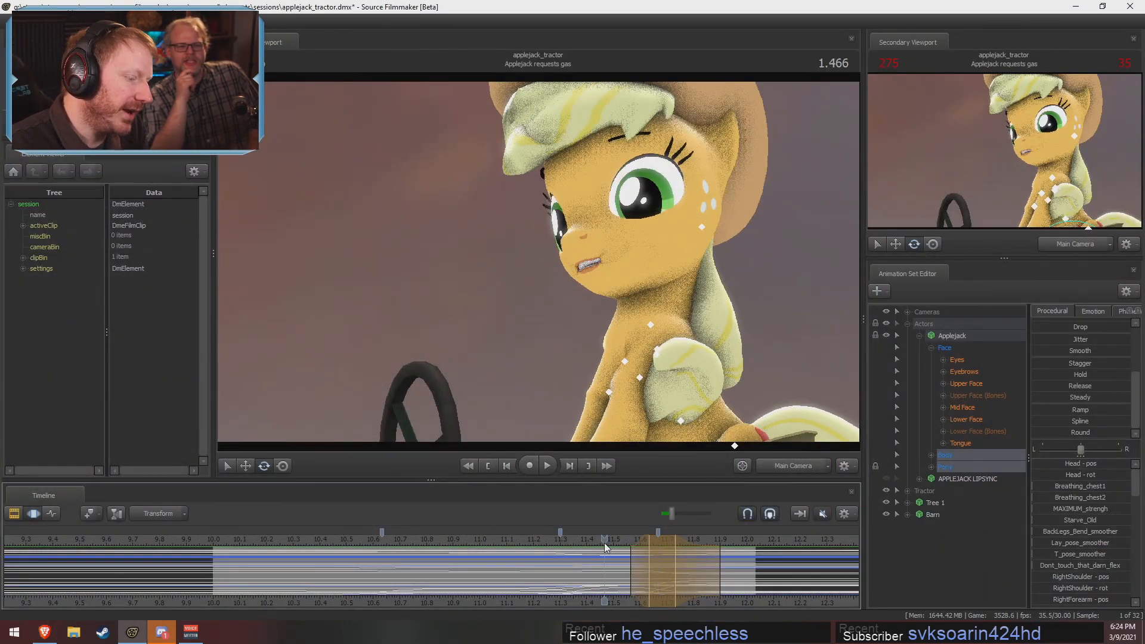
{"action": "key", "text": "space"}
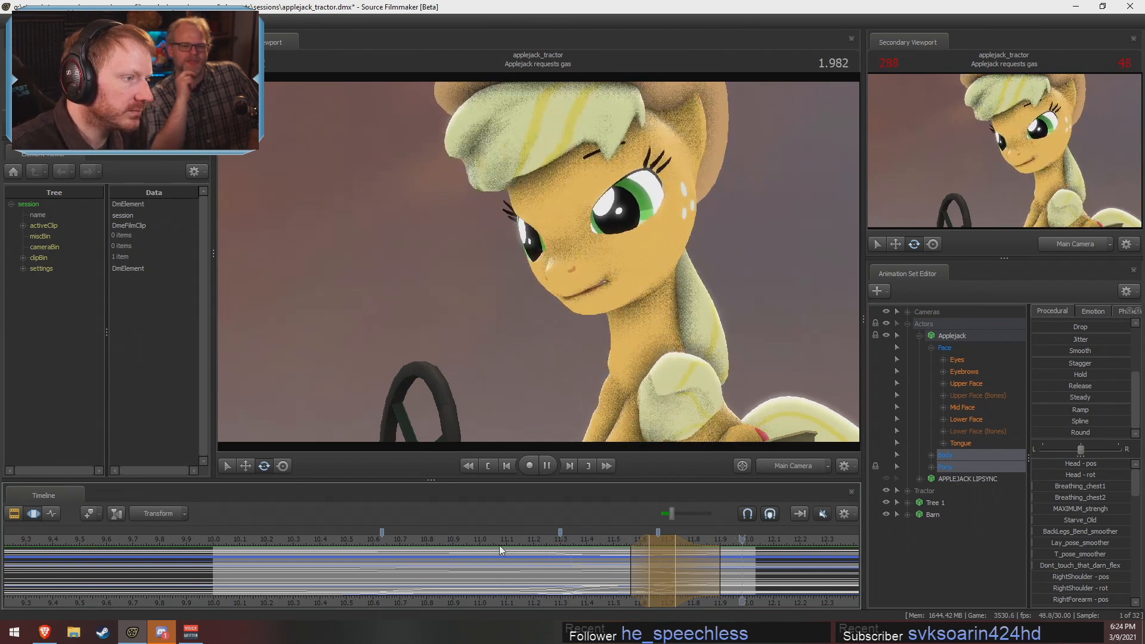
{"action": "key", "text": "alt+Tab"}
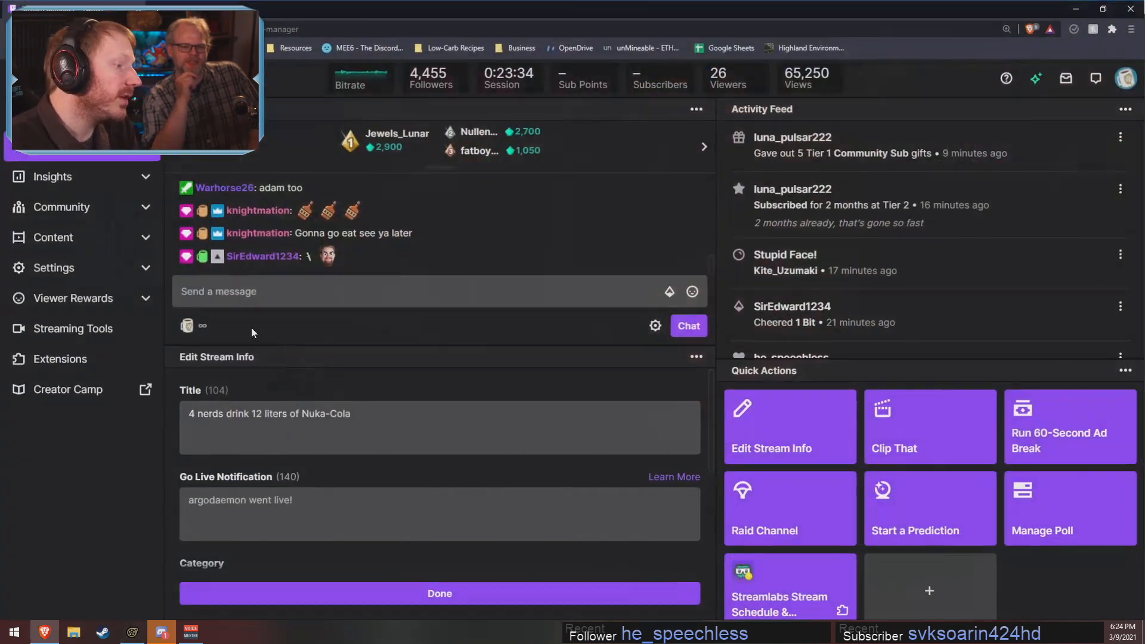
{"action": "key", "text": "alt+Tab"}
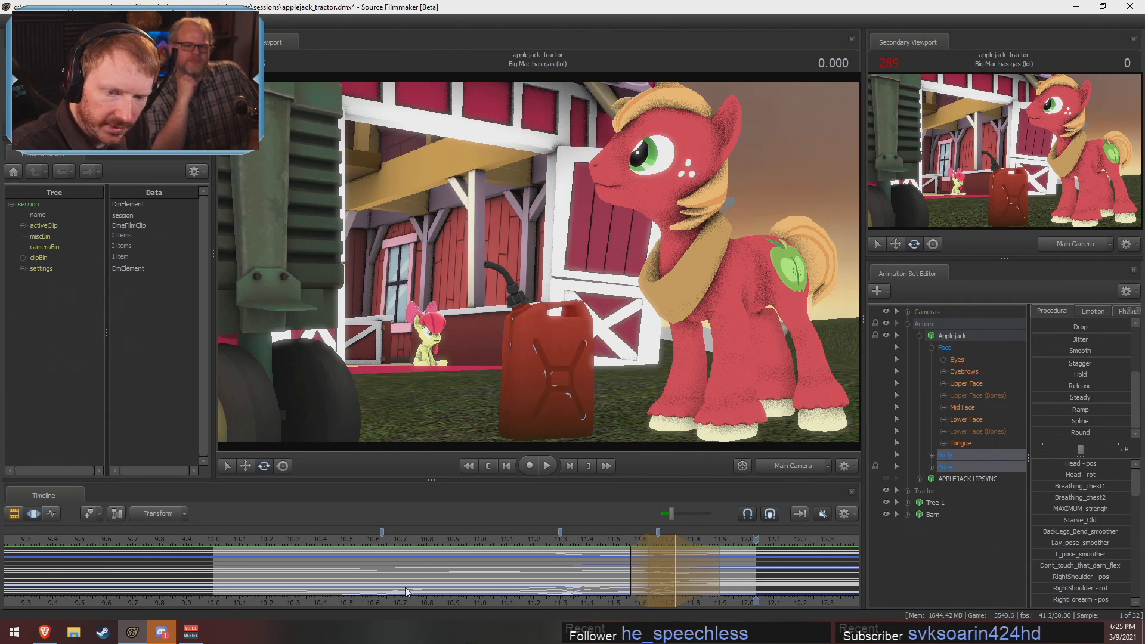
Scrub back from the second pose change to the start of the Applejack shot and play it through again
{"action": "left_click", "coordinate": [560, 539]}
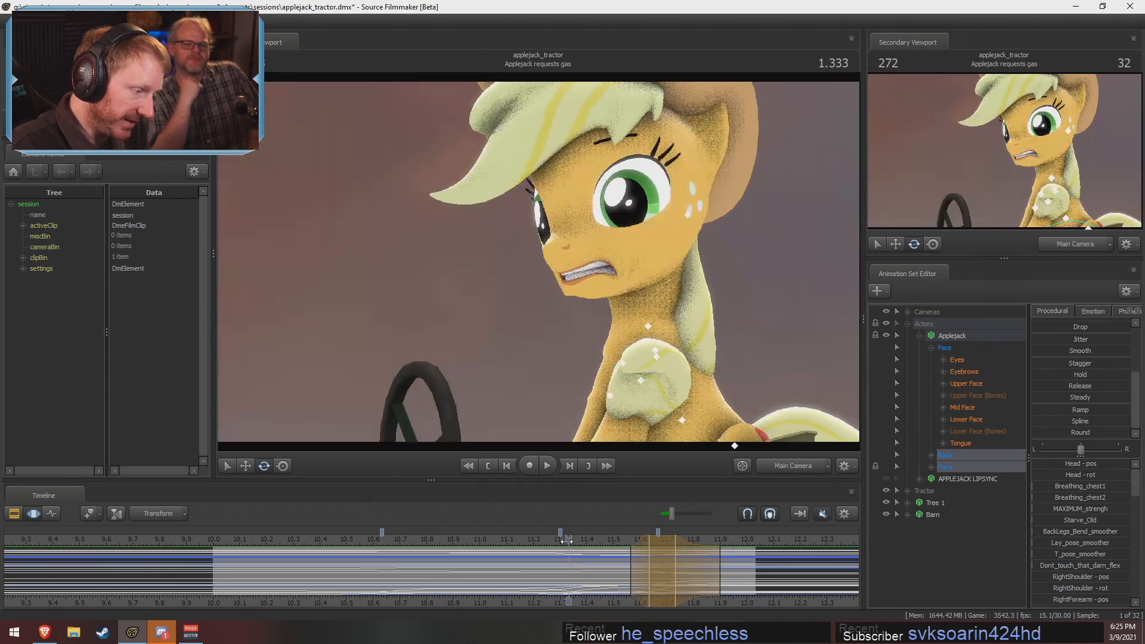
{"action": "left_click_drag", "start_coordinate": [556, 540], "coordinate": [534, 542]}
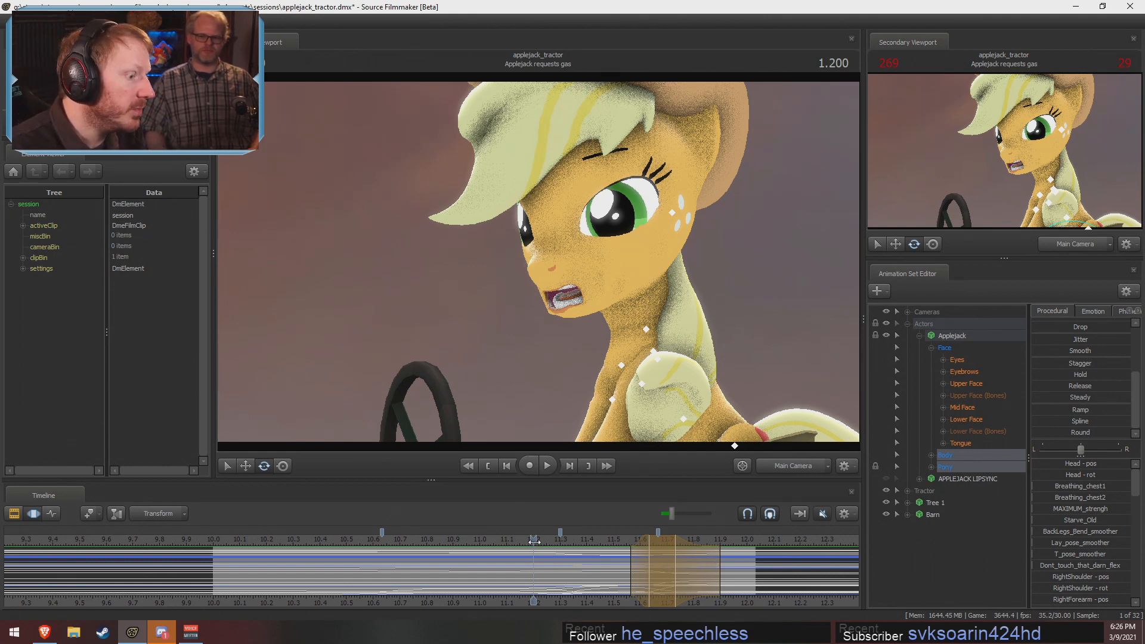
{"action": "left_click_drag", "start_coordinate": [534, 548], "coordinate": [288, 549]}
{"action": "key", "text": "space"}
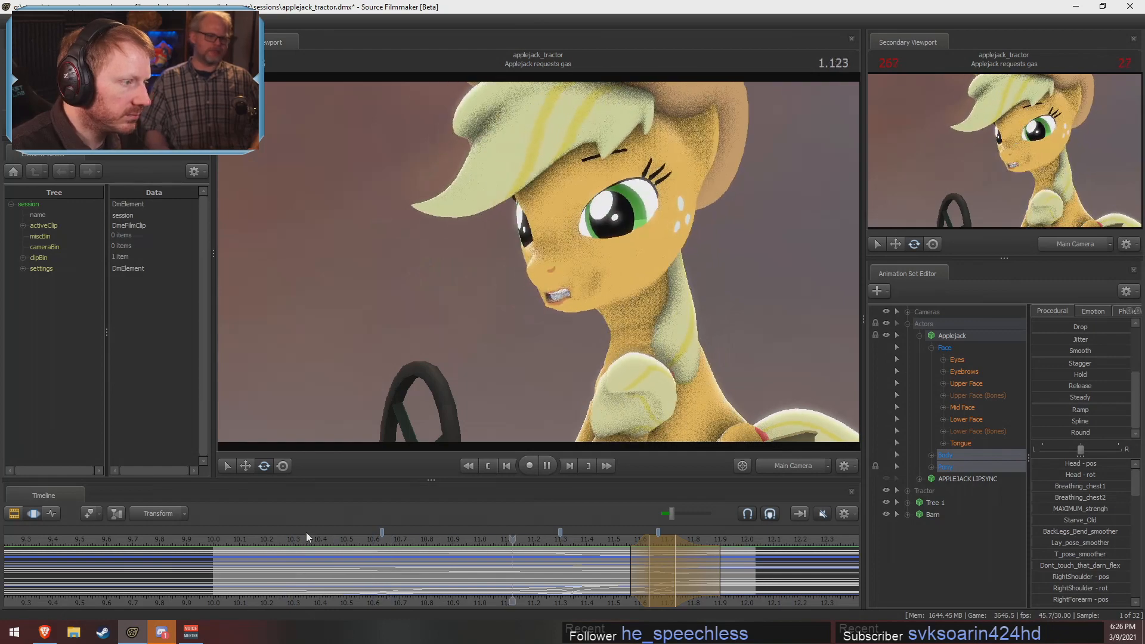
{"action": "key", "text": "space"}
{"action": "mouse_move", "coordinate": [737, 574]}
{"action": "left_mouse_down"}
{"action": "mouse_move", "coordinate": [548, 575]}
{"action": "mouse_move", "coordinate": [724, 568]}
{"action": "left_mouse_up"}
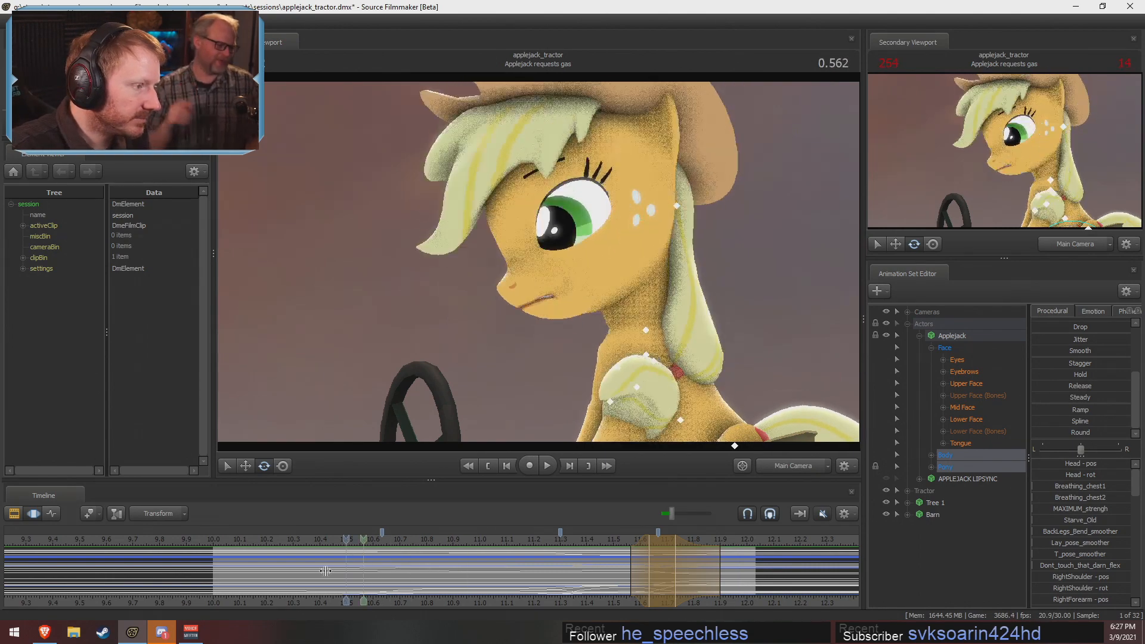
Around 10.6 s, set Applejack's Upper Face controls to Zero and raise Close_eyes to full for a blink with soft falloffs
{"action": "left_click", "coordinate": [372, 570], "text": "shift"}
{"action": "left_click", "coordinate": [967, 421]}
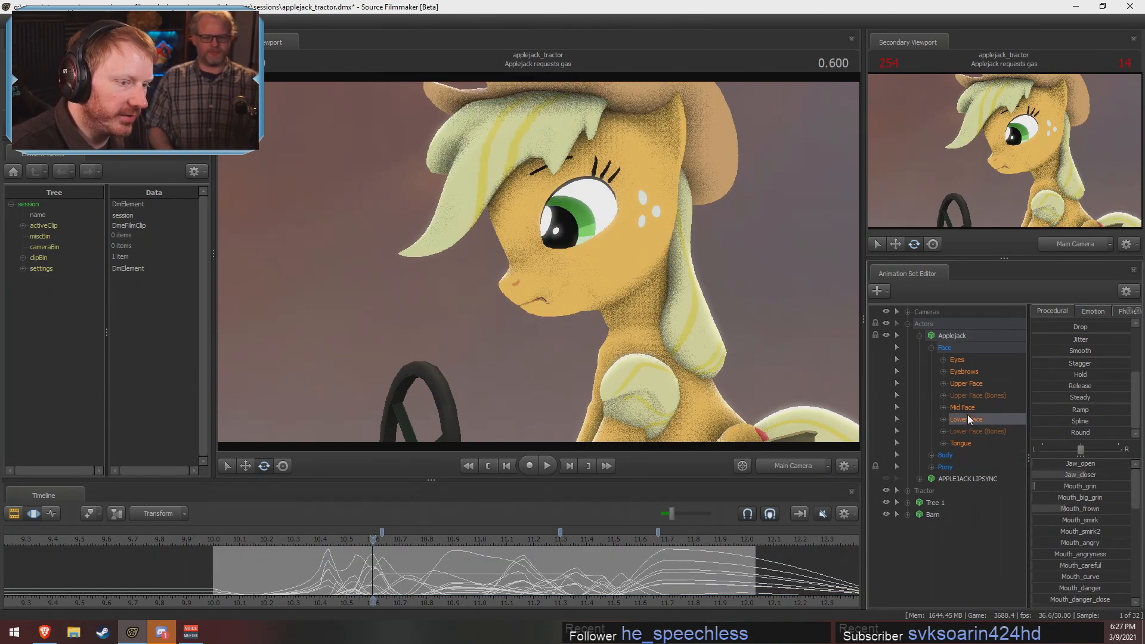
{"action": "left_click", "coordinate": [966, 384]}
{"action": "left_click", "coordinate": [377, 577]}
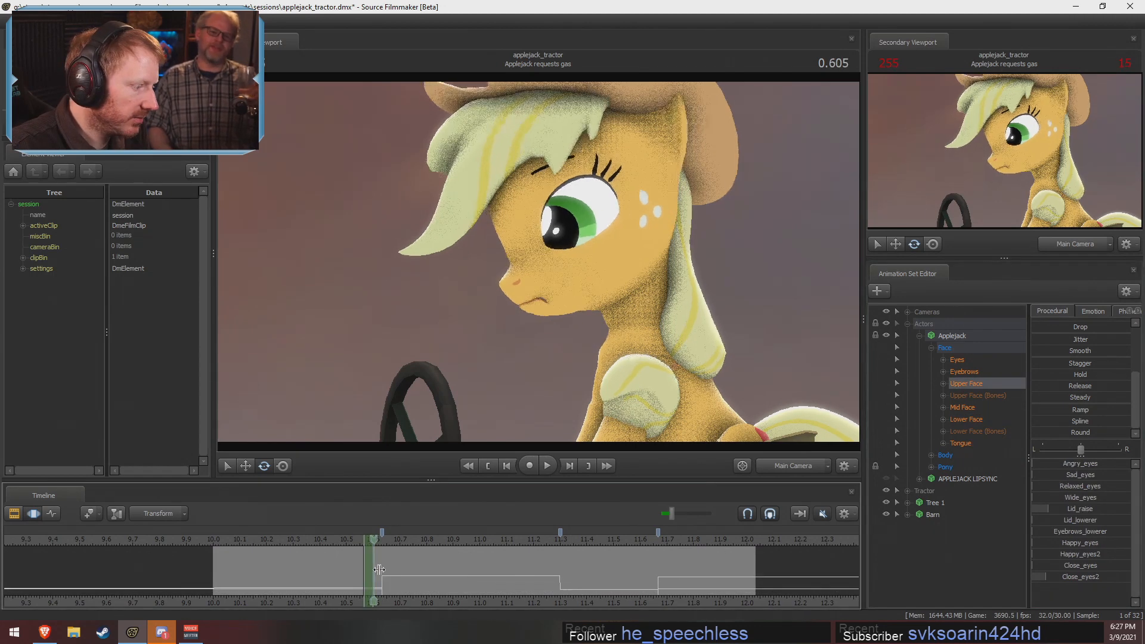
{"action": "left_click_drag", "start_coordinate": [377, 577], "coordinate": [353, 576]}
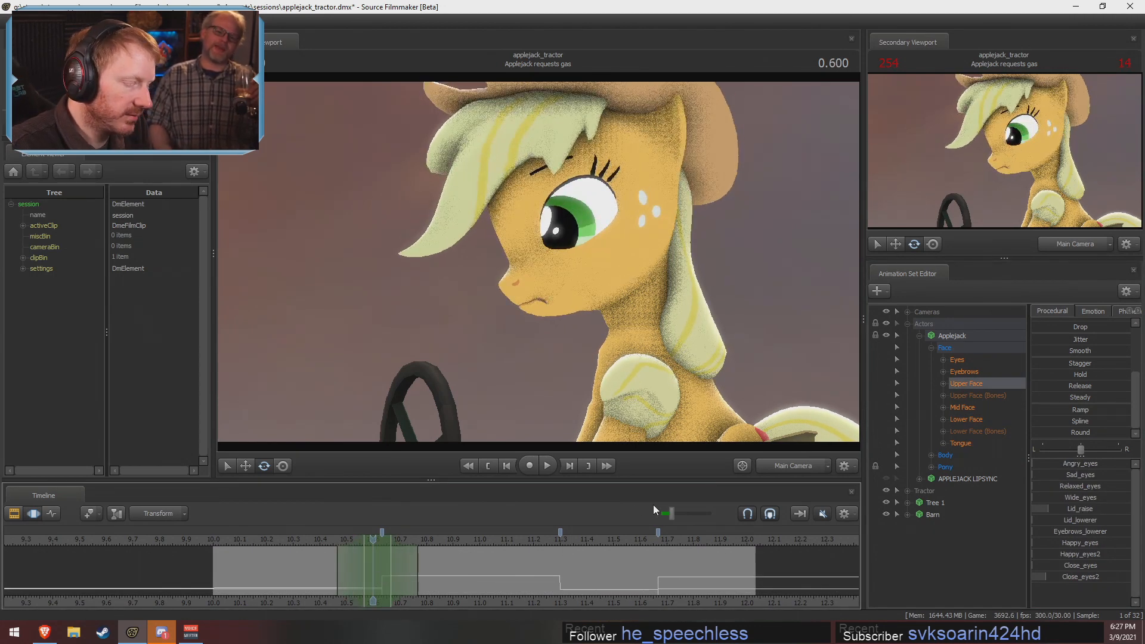
{"action": "scroll", "coordinate": [1071, 347], "scroll_direction": "up", "scroll_amount": 3}
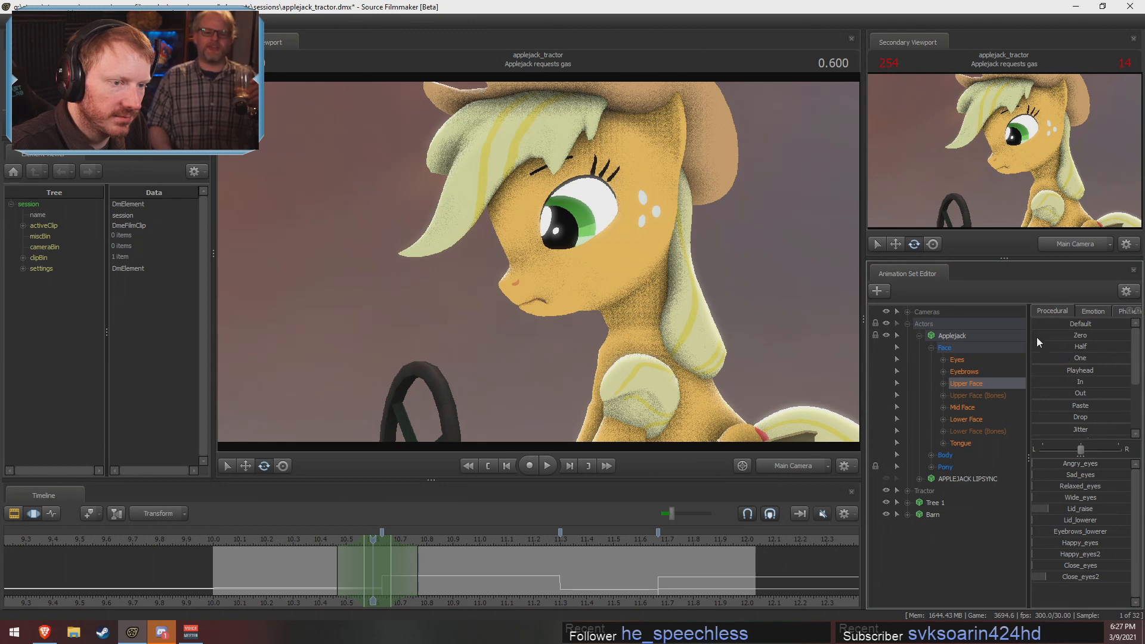
{"action": "left_click_drag", "start_coordinate": [1037, 337], "coordinate": [1140, 350]}
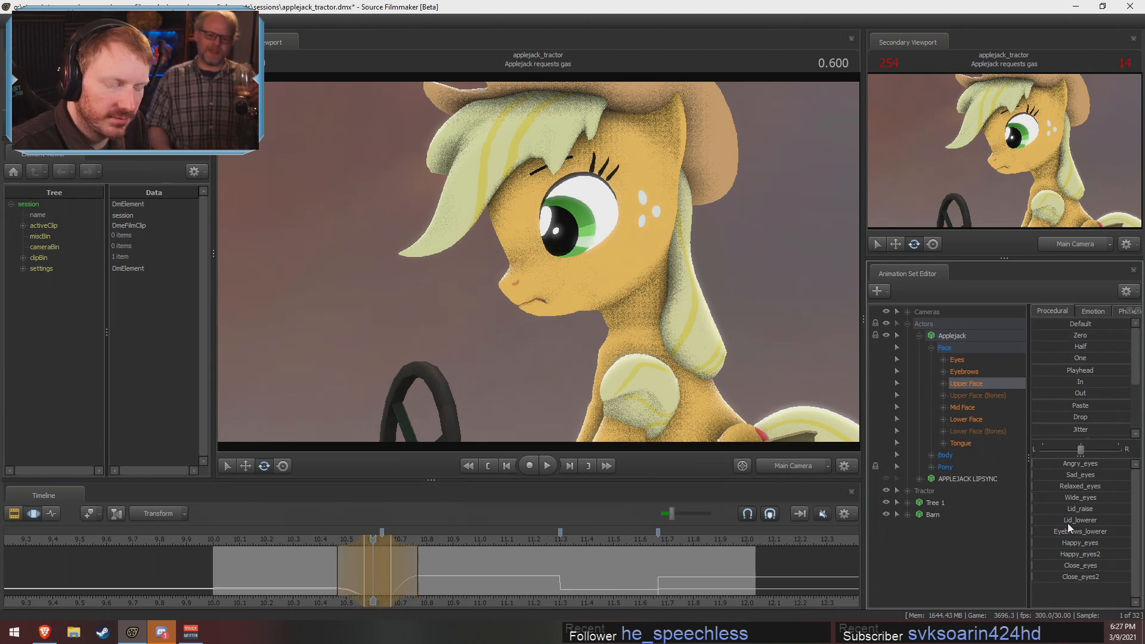
{"action": "left_click_drag", "start_coordinate": [1040, 565], "coordinate": [1054, 580]}
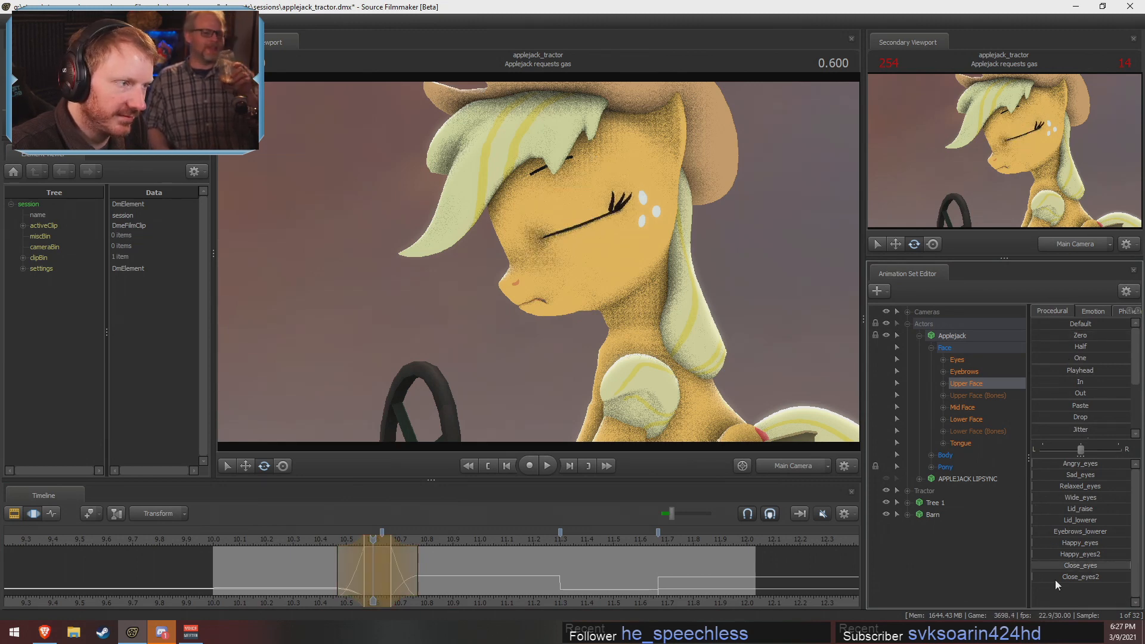
Play Applejack's blink and widen its falloffs to about 10.4 s and 10.87 s
{"action": "left_click", "coordinate": [306, 540]}
{"action": "key", "text": "space"}
{"action": "key", "text": "space"}
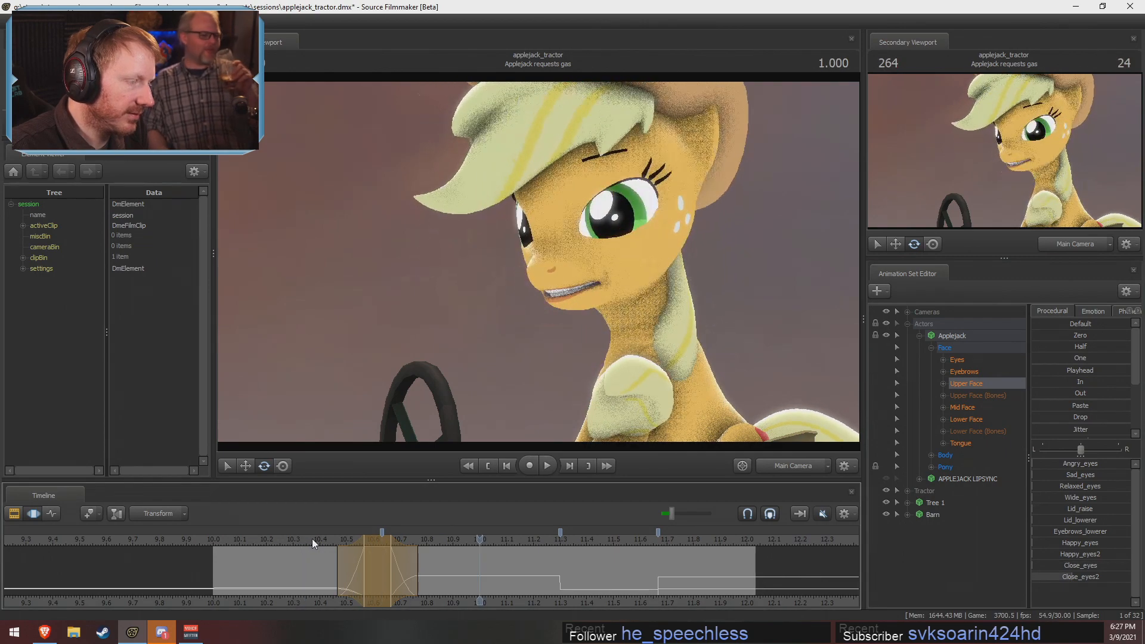
{"action": "key", "text": "shift"}
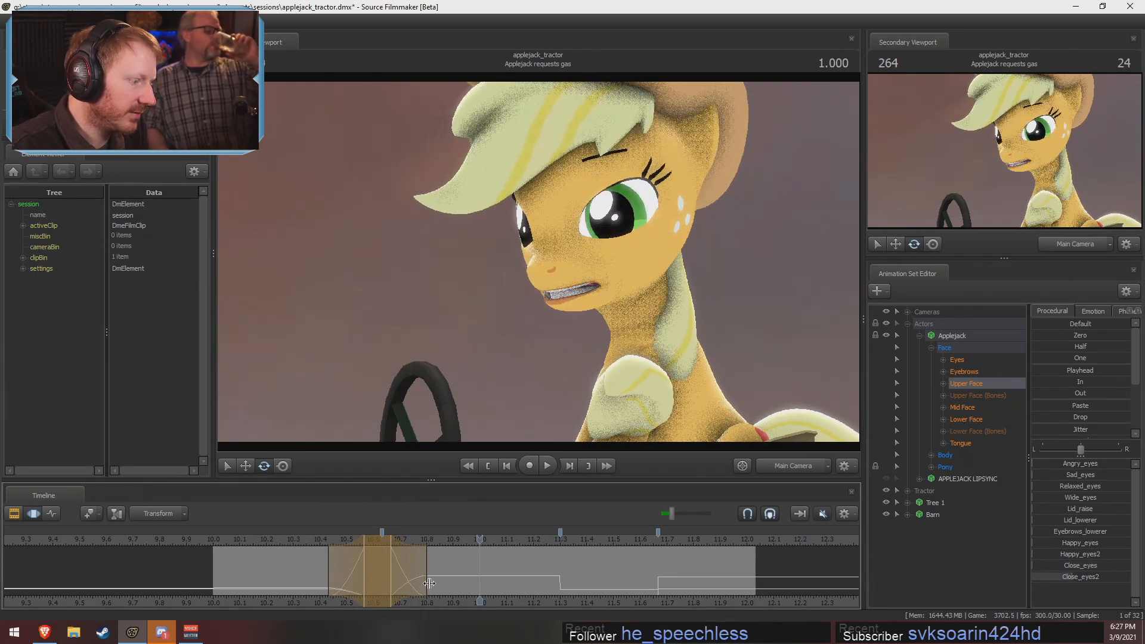
{"action": "left_click_drag", "start_coordinate": [402, 580], "coordinate": [428, 581]}
Replay the widened blink from the start of the Applejack requests gas shot
{"action": "left_click", "coordinate": [227, 542]}
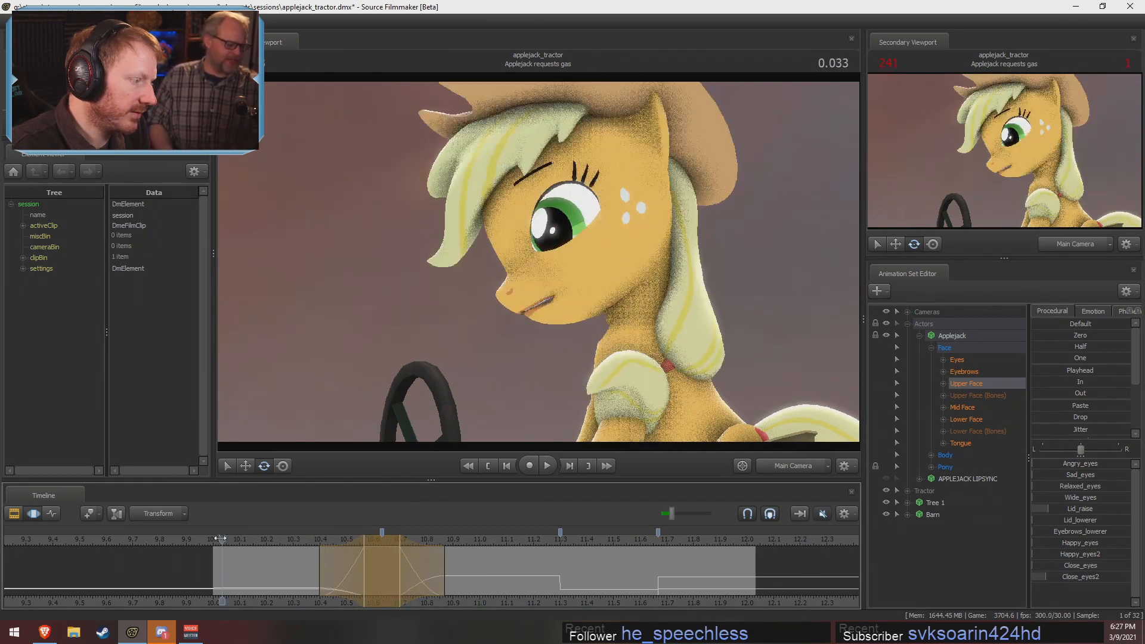
{"action": "key", "text": "space"}
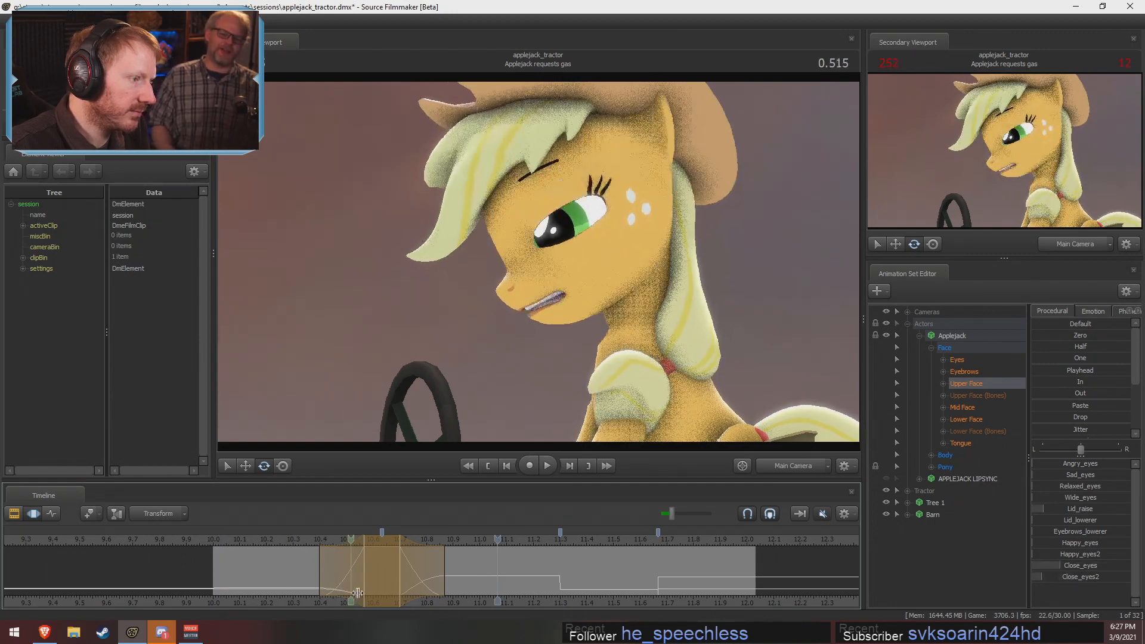
{"action": "key", "text": "space"}
{"action": "left_click", "coordinate": [225, 542]}
{"action": "key", "text": "space"}
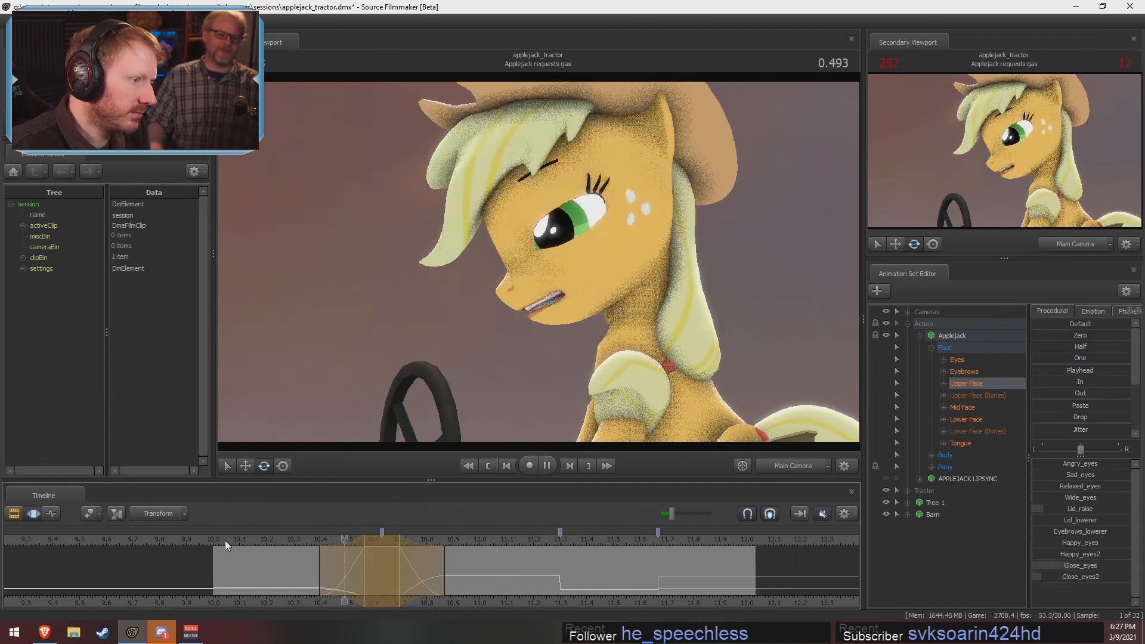
Centre a soft time selection of about 10.37 to 10.83 s on 10.6 s and rotate Applejack's head downward
{"action": "left_click", "coordinate": [379, 587]}
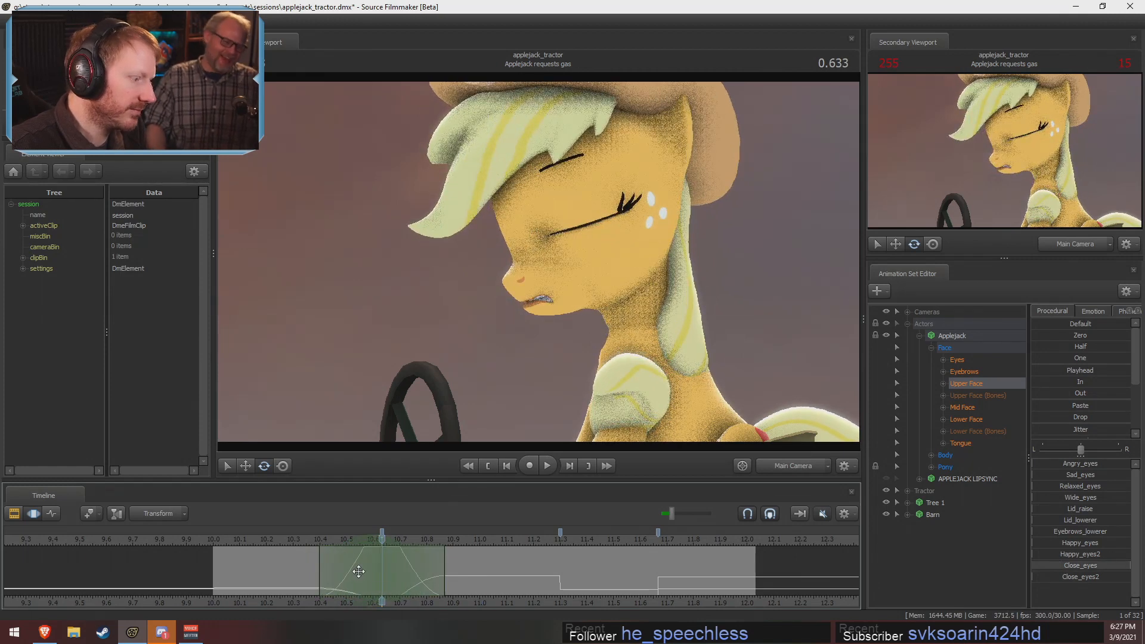
{"action": "left_click_drag", "start_coordinate": [348, 542], "coordinate": [322, 544]}
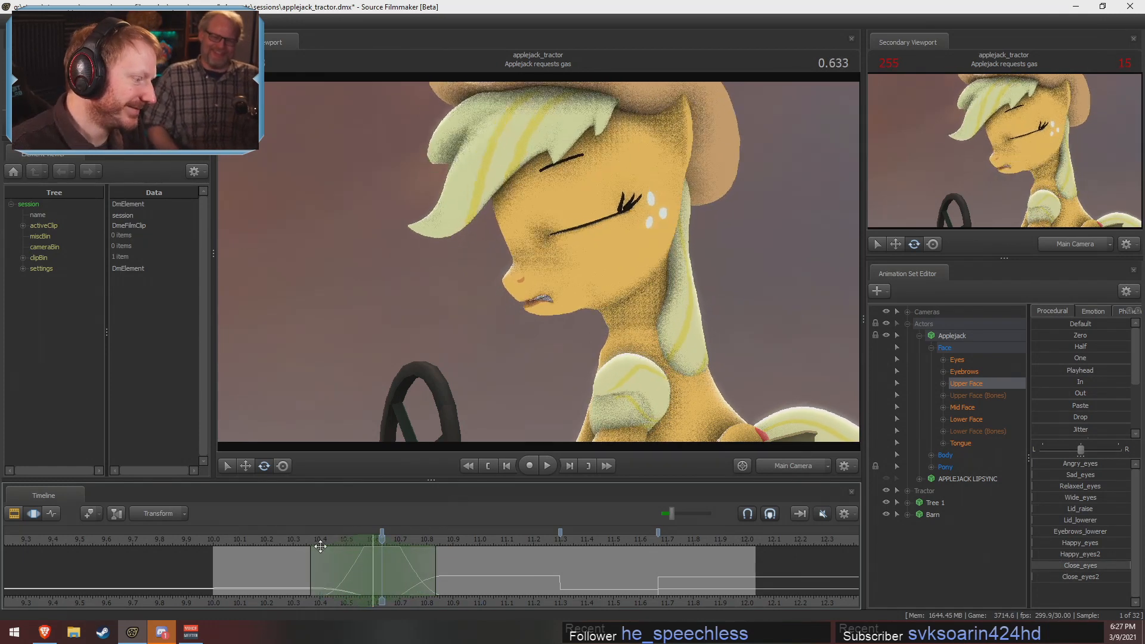
{"action": "left_click", "coordinate": [376, 550]}
{"action": "mouse_move", "coordinate": [597, 269]}
{"action": "left_mouse_down", "text": "ctrl"}
{"action": "mouse_move", "coordinate": [594, 293]}
{"action": "mouse_move", "coordinate": [663, 280]}
{"action": "mouse_move", "coordinate": [597, 248]}
{"action": "left_mouse_up", "text": "ctrl"}
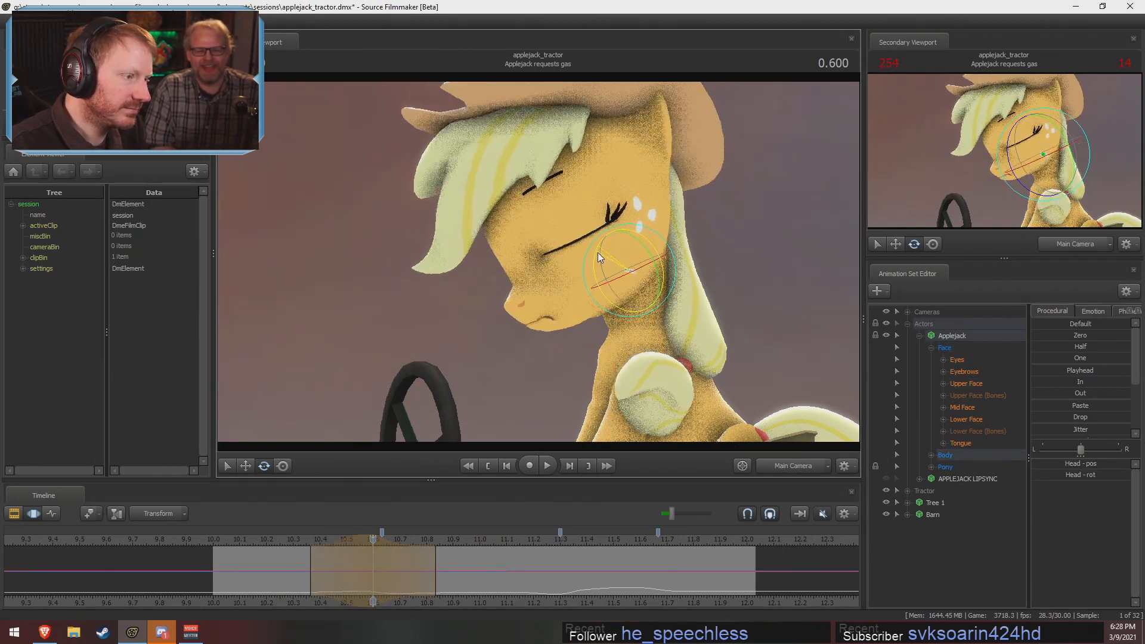
Play the head dip around 10.6 s twice from the early part of the shot
{"action": "left_click", "coordinate": [298, 538]}
{"action": "key", "text": "space"}
{"action": "key", "text": "space"}
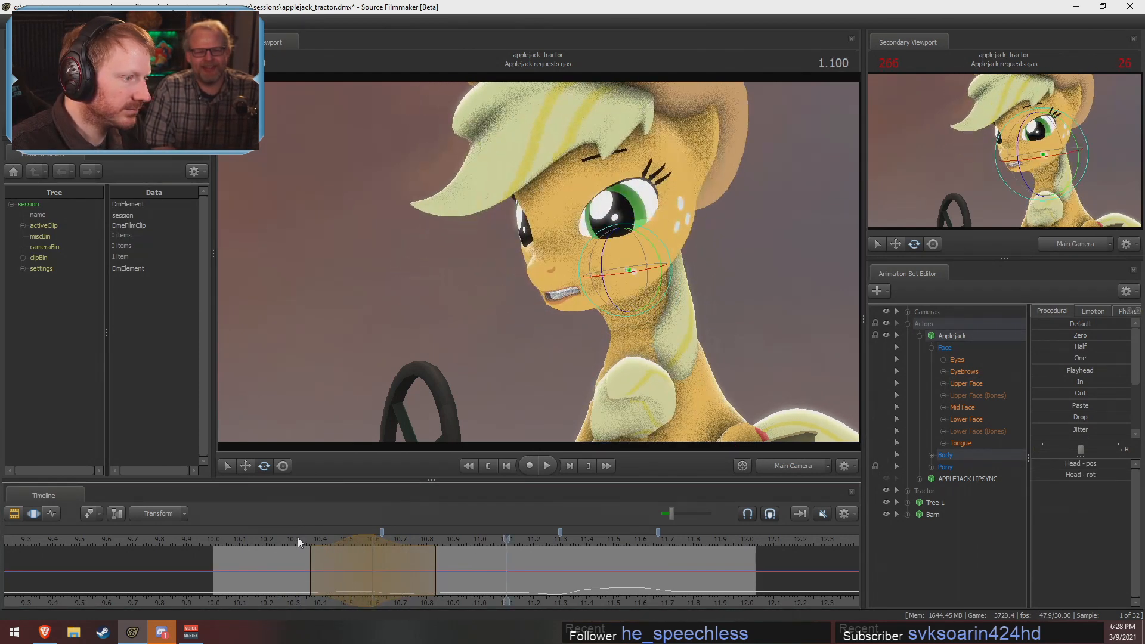
{"action": "left_click", "coordinate": [259, 540]}
{"action": "key", "text": "space"}
{"action": "key", "text": "space"}
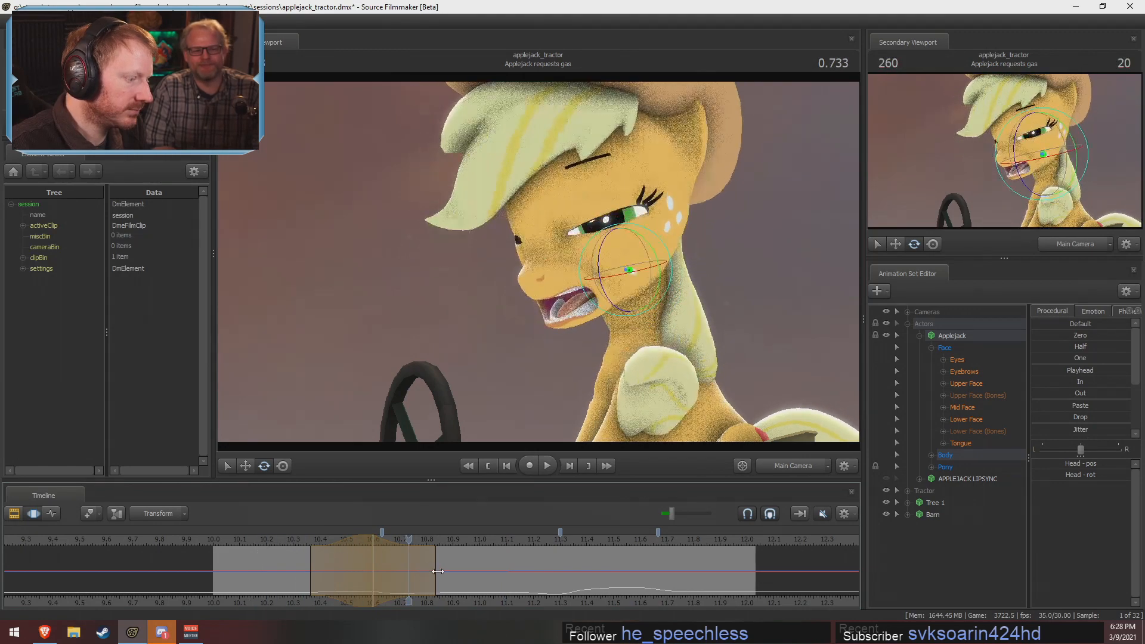
Widen the head dip's falloffs to about 10.3 s and 11.0 s, and replay the motion
{"action": "left_click_drag", "start_coordinate": [435, 564], "coordinate": [453, 563]}
{"action": "left_click_drag", "start_coordinate": [310, 559], "coordinate": [292, 557]}
{"action": "left_click_drag", "start_coordinate": [453, 559], "coordinate": [480, 558]}
{"action": "left_click", "coordinate": [266, 538]}
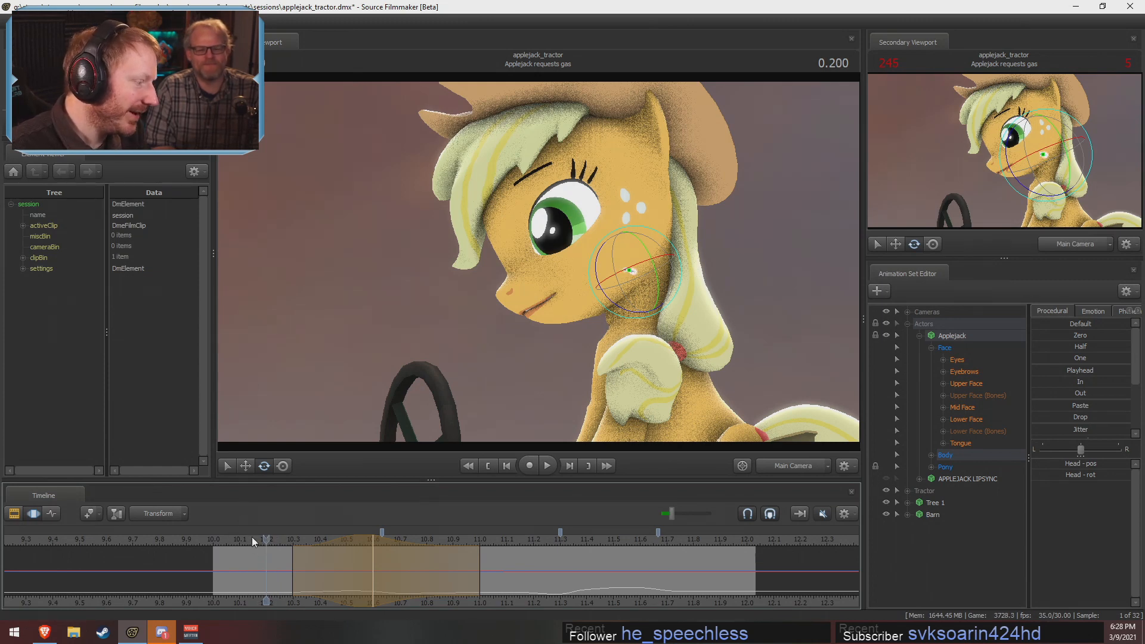
{"action": "key", "text": "space"}
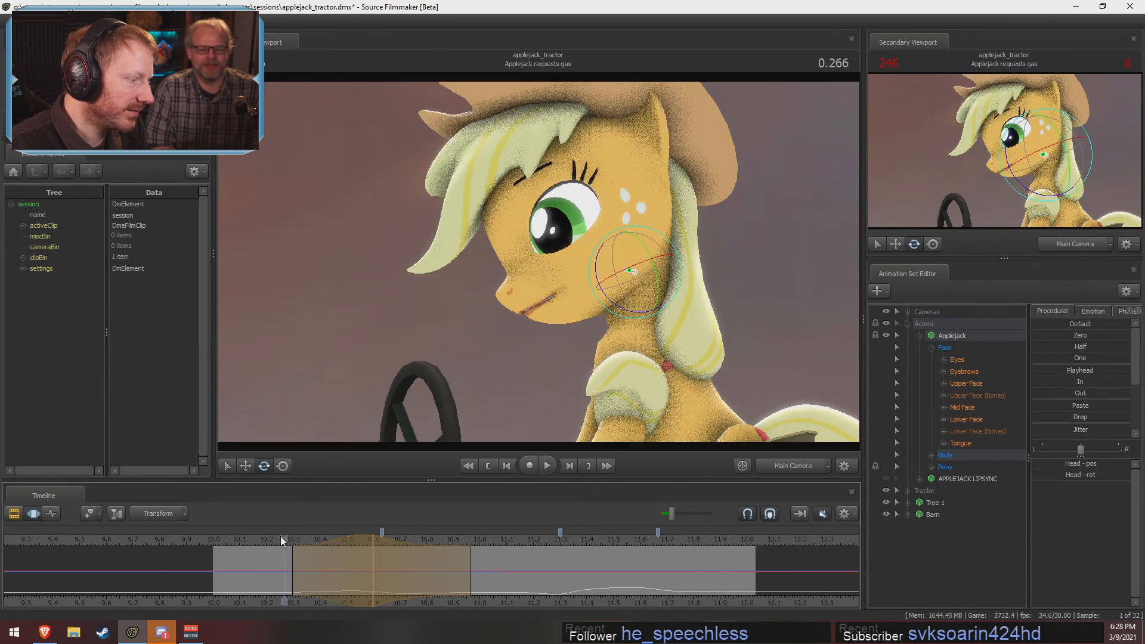
Select about 10.56 to 11.03 s around 10.73 s, rotate Applejack's head upward, and play the result
{"action": "left_click_drag", "start_coordinate": [325, 579], "coordinate": [496, 583]}
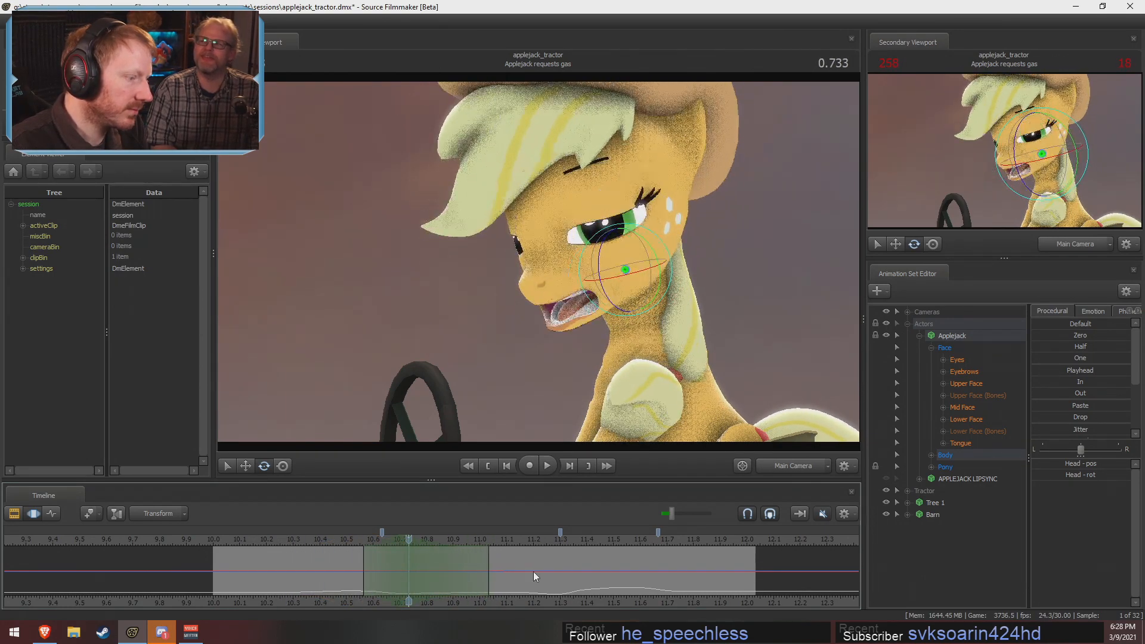
{"action": "left_click_drag", "start_coordinate": [615, 248], "coordinate": [618, 240]}
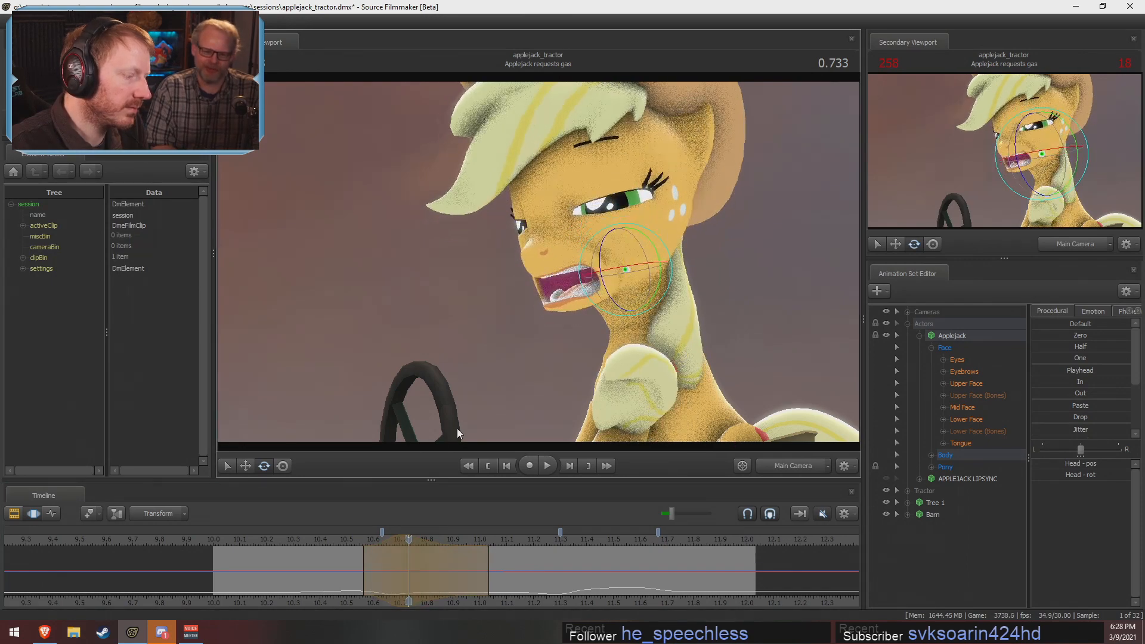
{"action": "left_click", "coordinate": [327, 542]}
{"action": "key", "text": "space"}
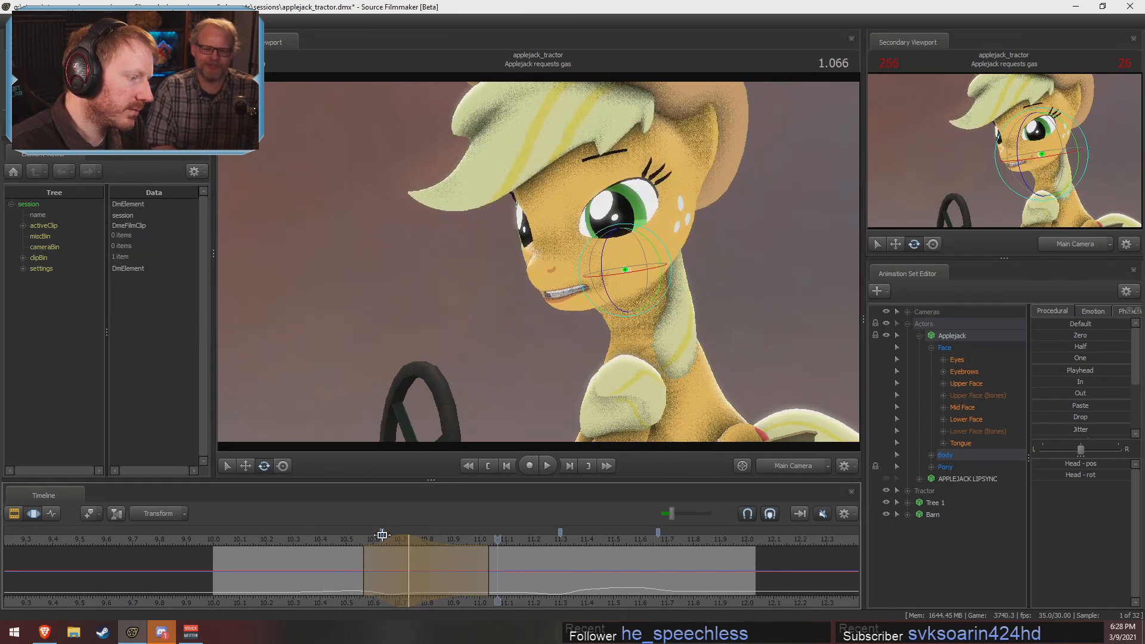
Recentre the time selection on 10.8 s, extend it to about 11.13 s, and rotate Applejack's head again
{"action": "mouse_move", "coordinate": [389, 536]}
{"action": "left_mouse_down"}
{"action": "mouse_move", "coordinate": [406, 539]}
{"action": "mouse_move", "coordinate": [393, 547]}
{"action": "left_mouse_up"}
{"action": "left_click_drag", "start_coordinate": [491, 560], "coordinate": [515, 557]}
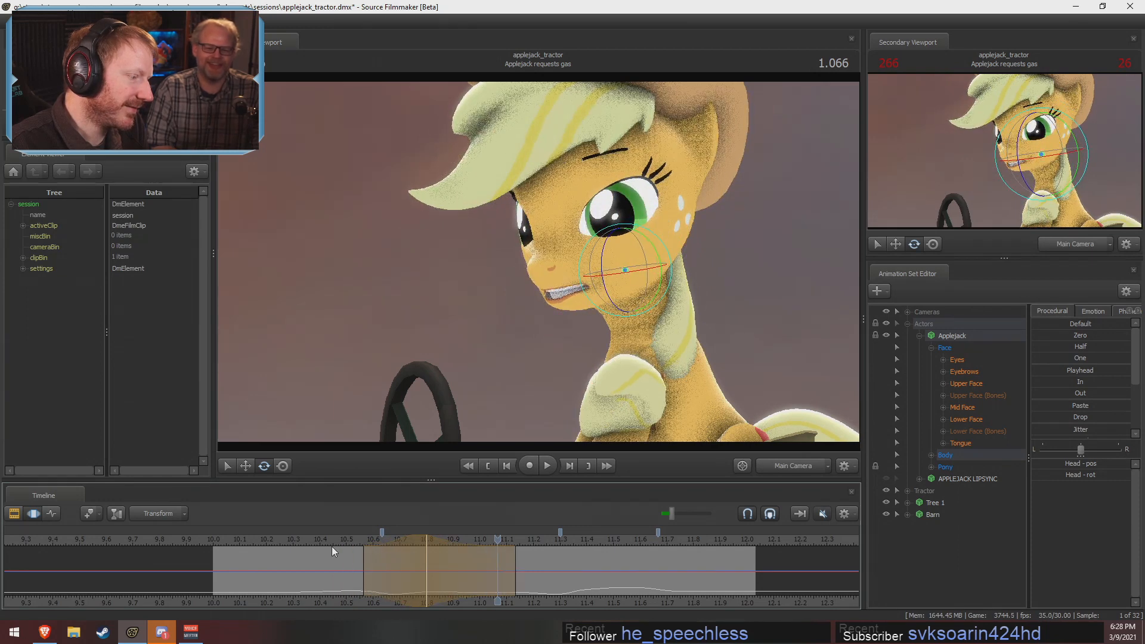
{"action": "left_click", "coordinate": [263, 546]}
{"action": "key", "text": "space"}
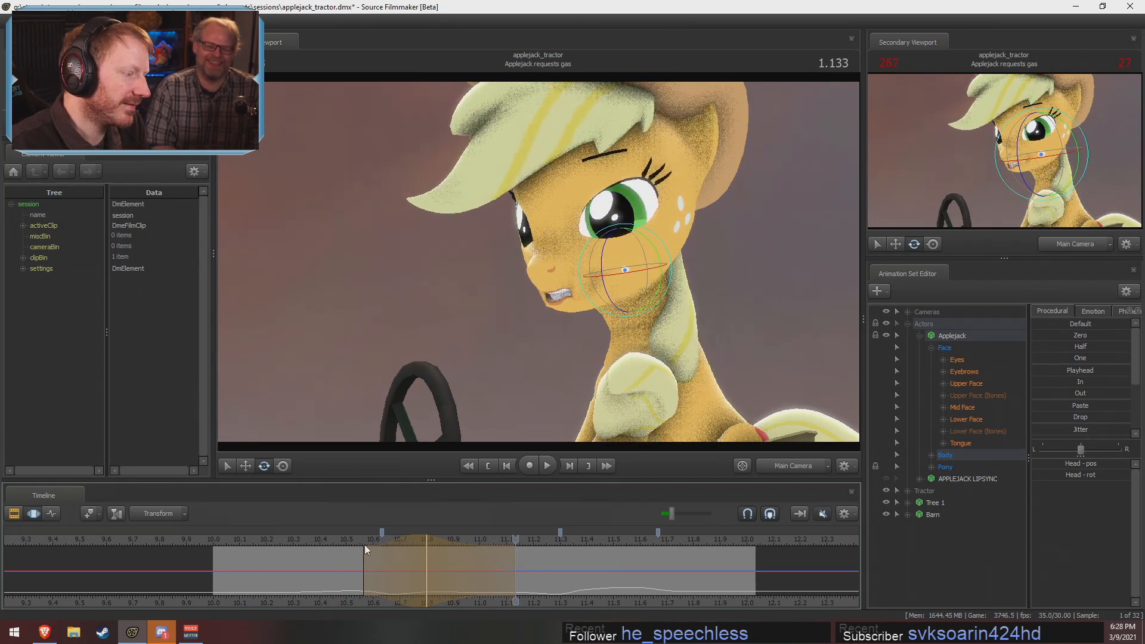
{"action": "left_click", "coordinate": [428, 548]}
{"action": "left_click_drag", "start_coordinate": [617, 271], "coordinate": [635, 294]}
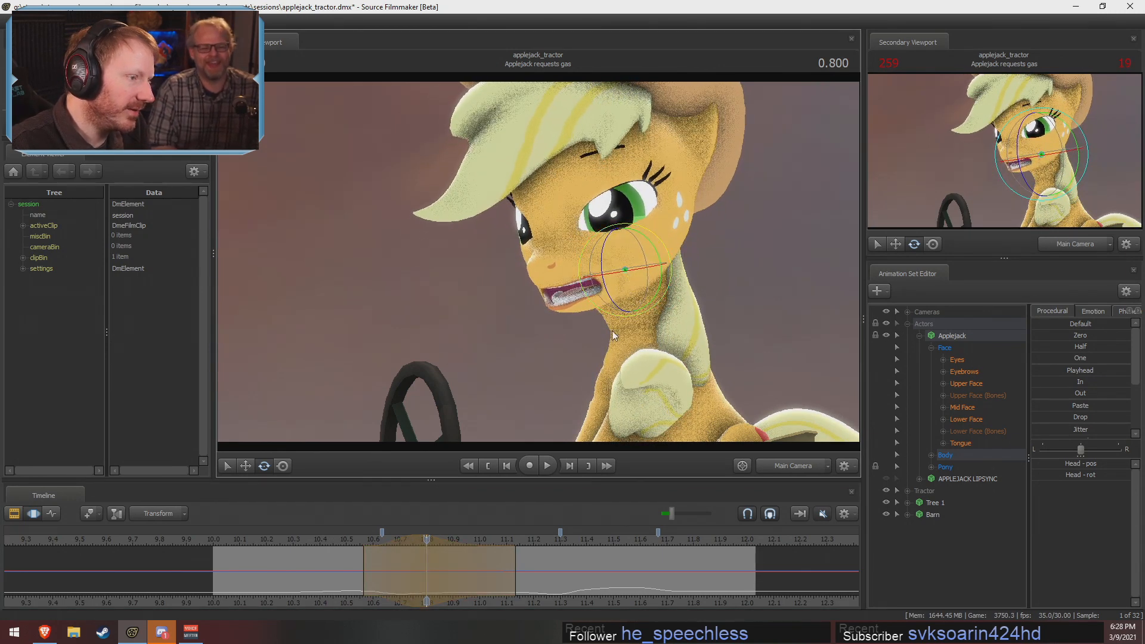
Replay Applejack's head movement from the start of the shot and clear the time selection
{"action": "left_click", "coordinate": [319, 541]}
{"action": "key", "text": "space"}
{"action": "left_click", "coordinate": [236, 541]}
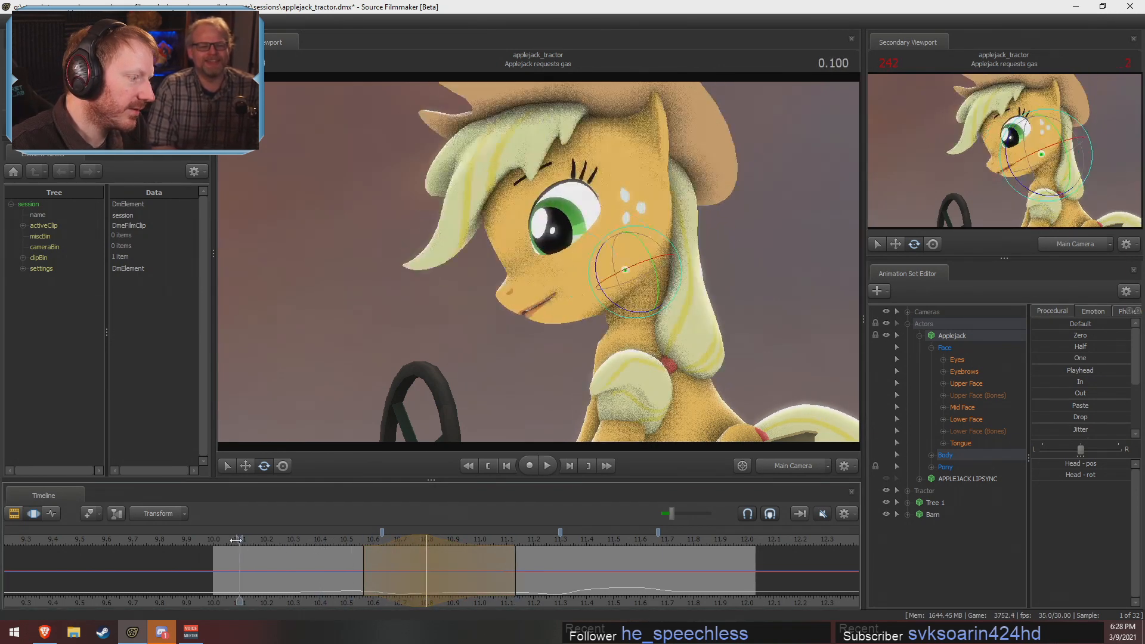
{"action": "key", "text": "space"}
{"action": "key", "text": "space"}
{"action": "left_click_drag", "start_coordinate": [343, 554], "coordinate": [475, 570]}
{"action": "key", "text": "Escape"}
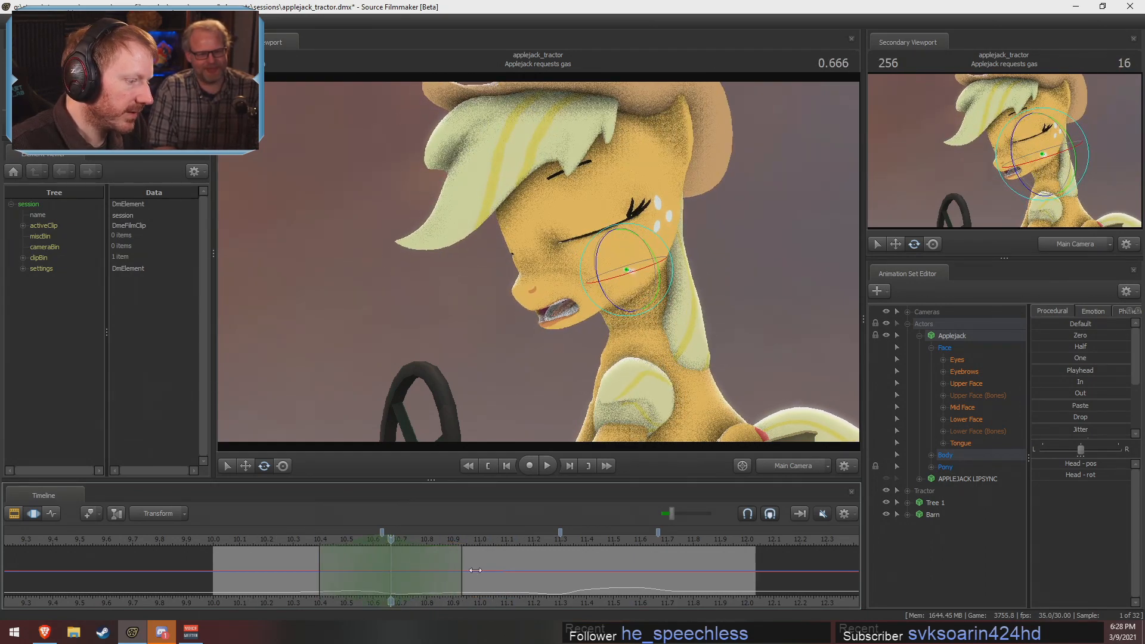
Inspect Applejack on the tractor seat through the work camera with her pelvis selected, and return to the Clip Editor
{"action": "left_click", "coordinate": [793, 465]}
{"action": "left_click", "coordinate": [726, 395], "text": "ctrl"}
{"action": "left_click_drag", "start_coordinate": [726, 395], "coordinate": [538, 263]}
{"action": "key", "text": "F2"}
{"action": "scroll", "coordinate": [629, 589], "scroll_direction": "down", "scroll_amount": 8}
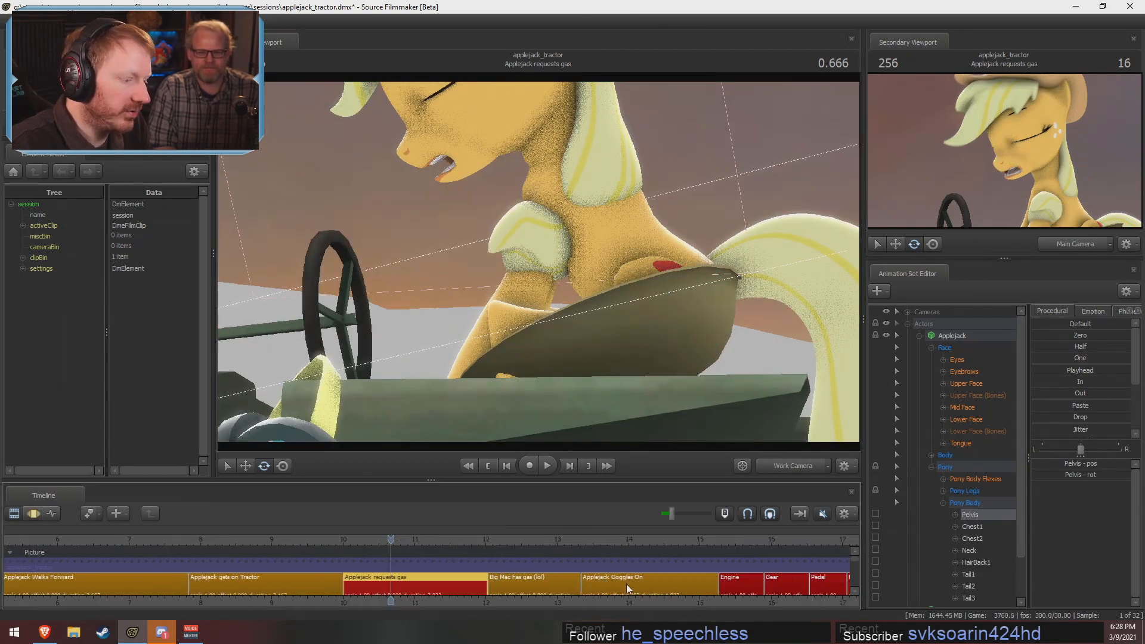
Go to the Engine shot, view it through the main camera, and play through to the end of shot10
{"action": "left_click", "coordinate": [546, 540]}
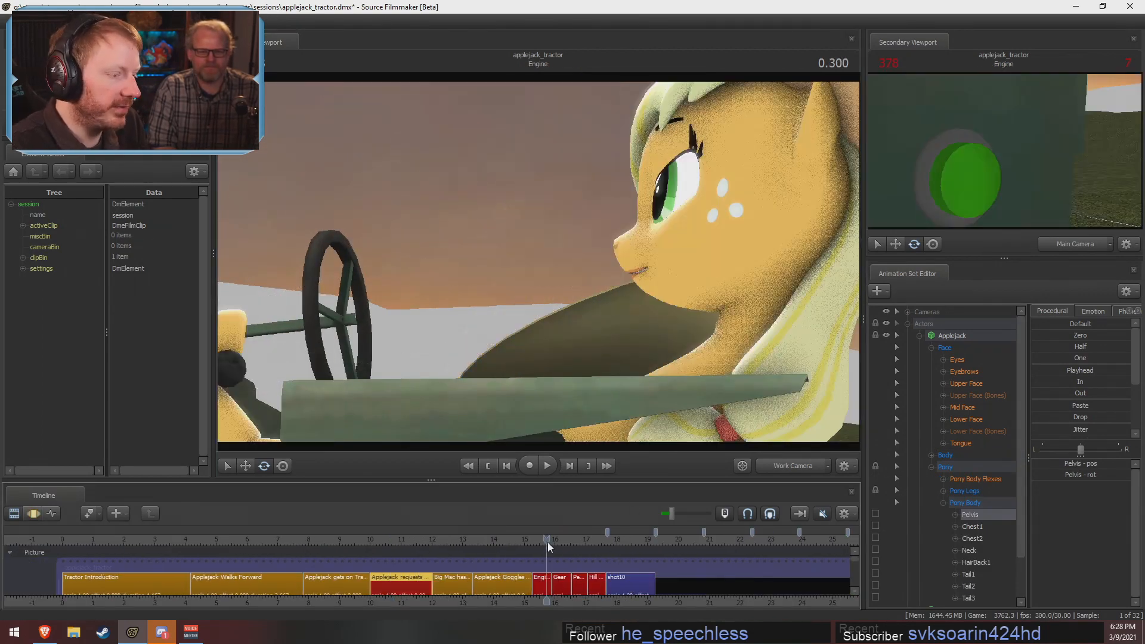
{"action": "left_click", "coordinate": [784, 465]}
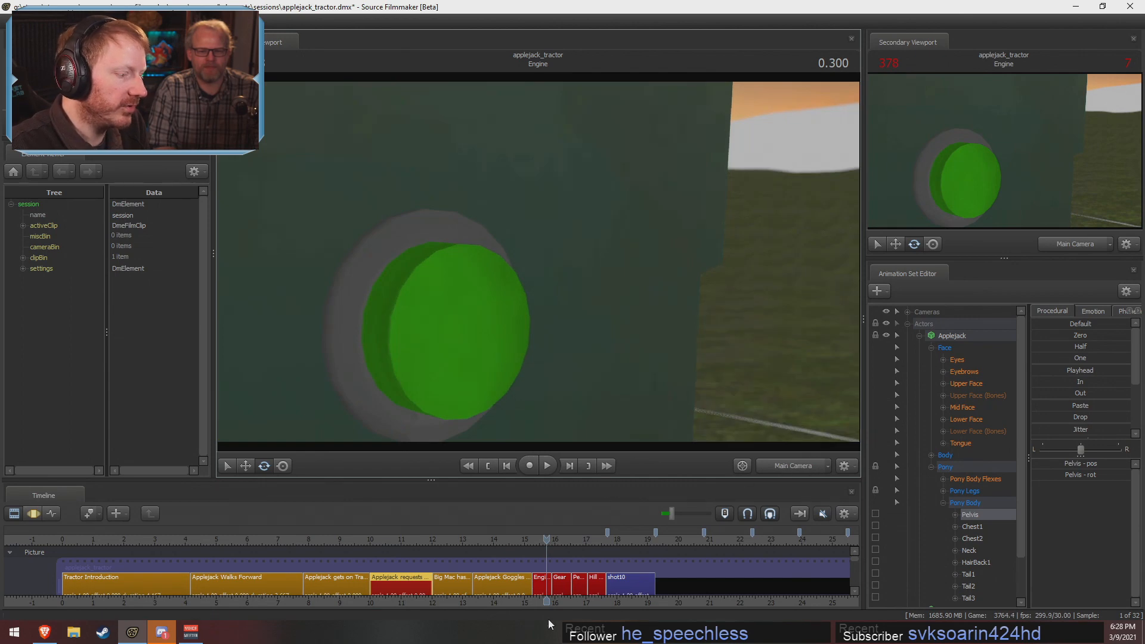
{"action": "middle_click_drag", "start_coordinate": [568, 602], "coordinate": [394, 599]}
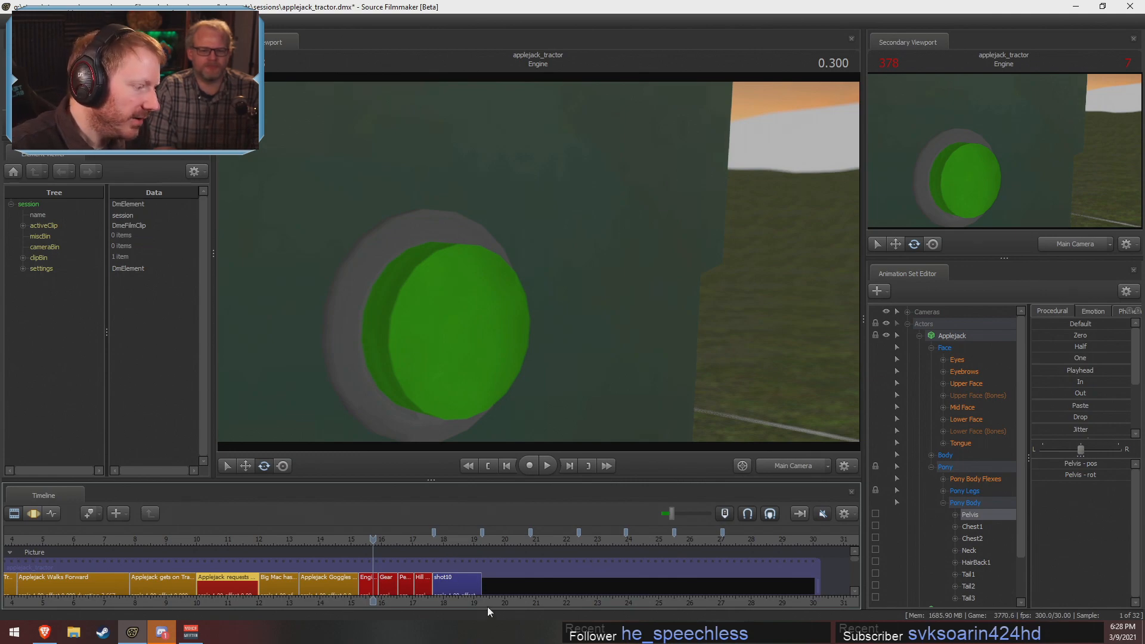
{"action": "key", "text": "space"}
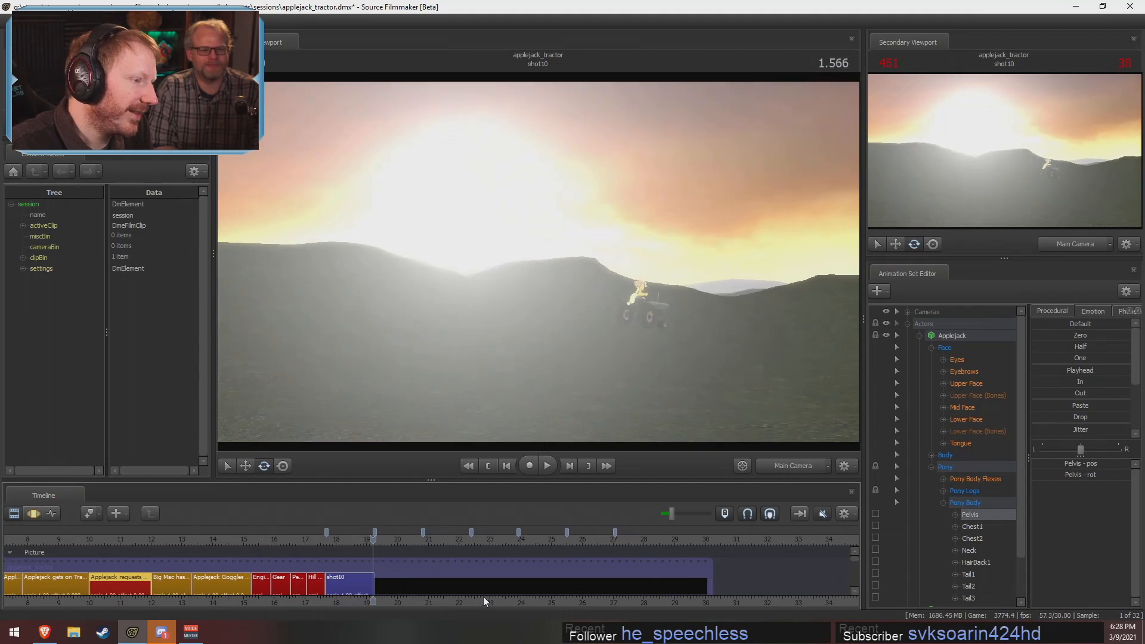
Replay shot10's tractor jump repeatedly from near its start through the main camera
{"action": "left_click_drag", "start_coordinate": [372, 541], "coordinate": [295, 541]}
{"action": "key", "text": "space"}
{"action": "key", "text": "space"}
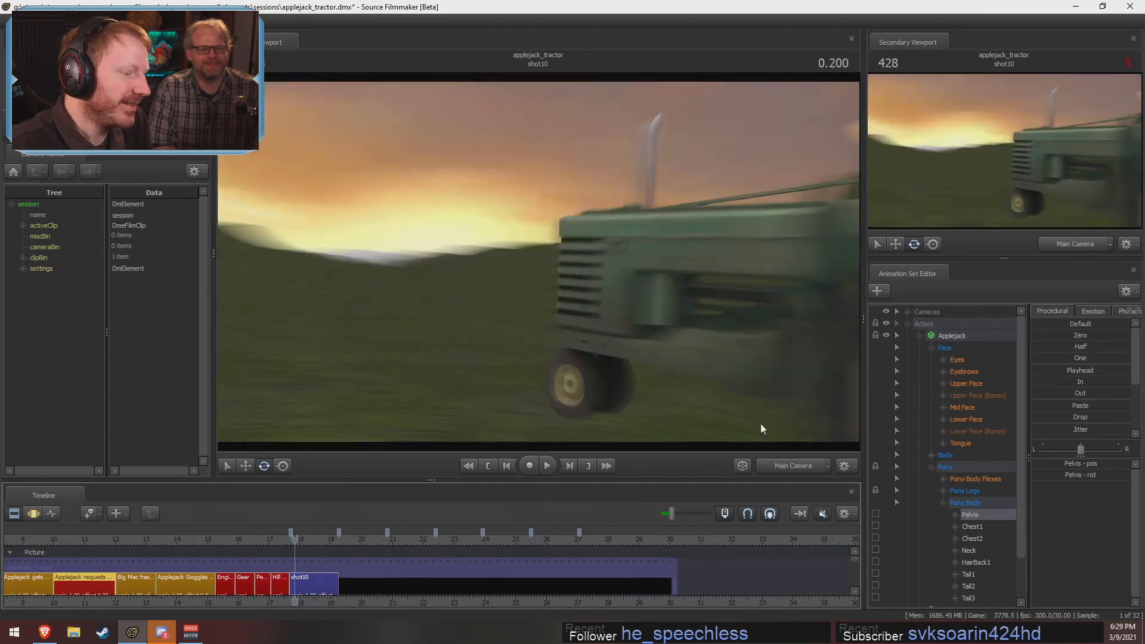
{"action": "right_click", "coordinate": [733, 347]}
{"action": "left_click", "coordinate": [751, 385]}
{"action": "key", "text": "space"}
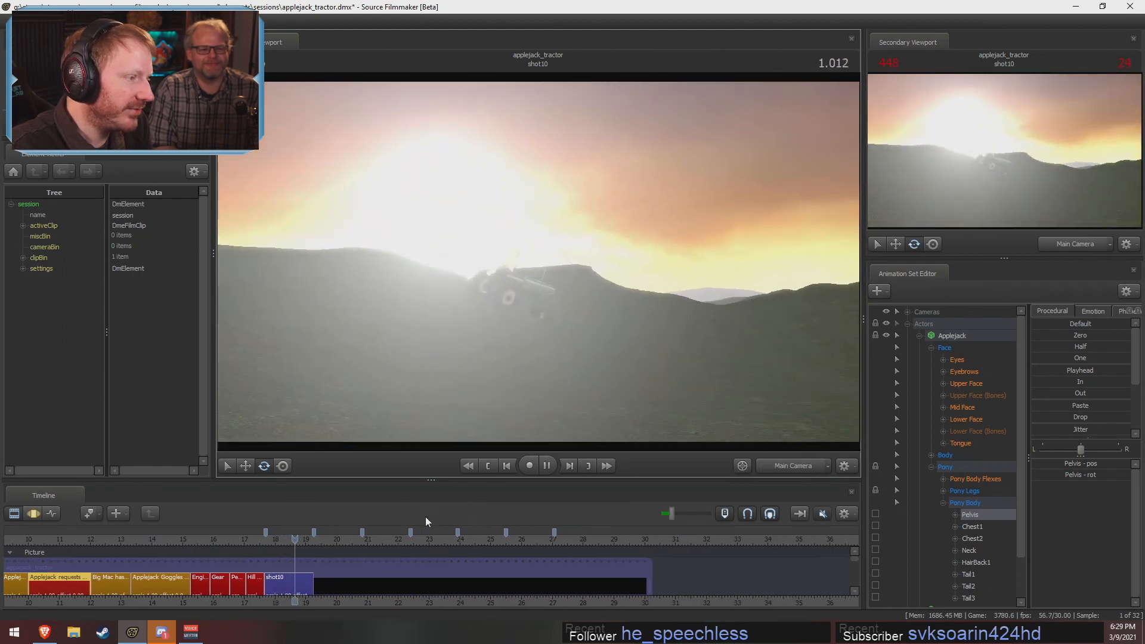
{"action": "key", "text": "space"}
{"action": "left_click_drag", "start_coordinate": [295, 540], "coordinate": [267, 540]}
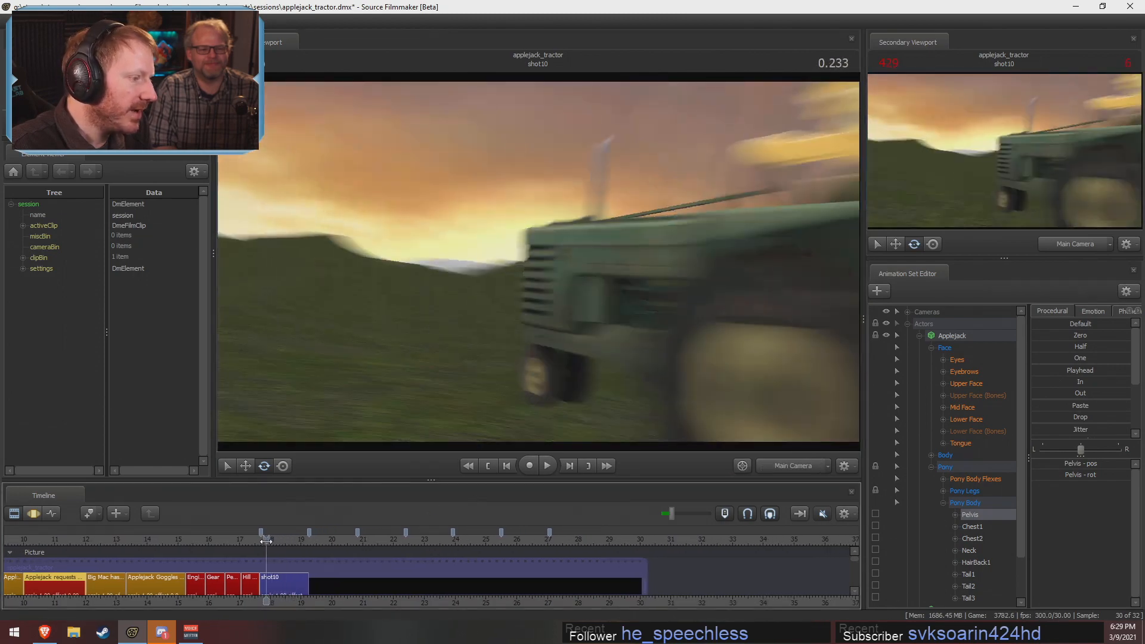
{"action": "key", "text": "space"}
{"action": "key", "text": "space"}
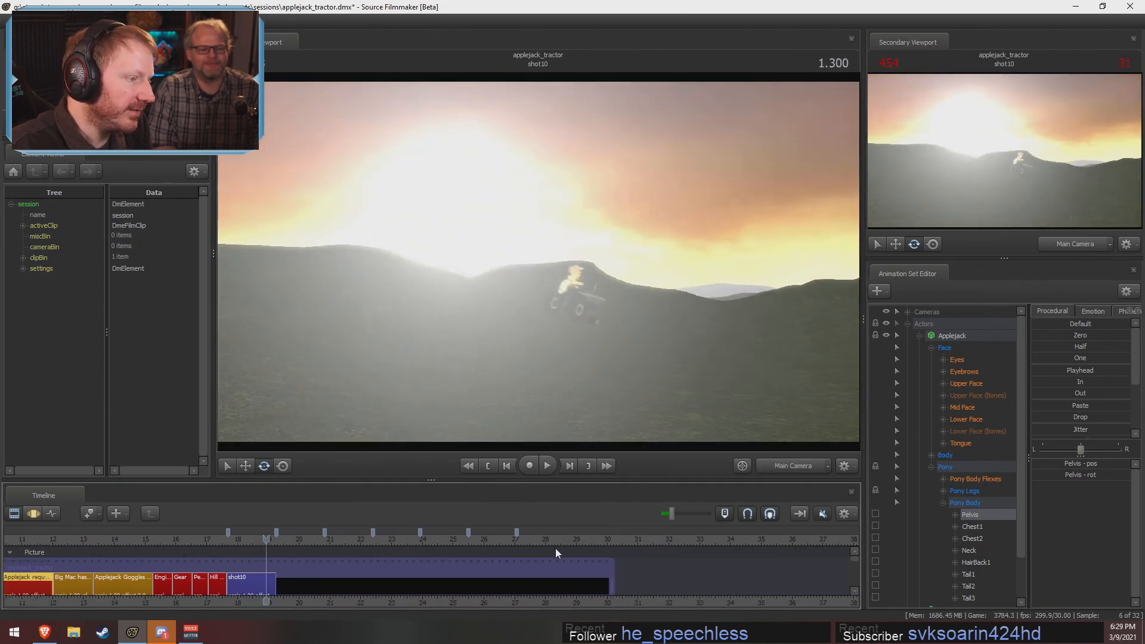
{"action": "left_click_drag", "start_coordinate": [264, 536], "coordinate": [233, 538]}
{"action": "key", "text": "space"}
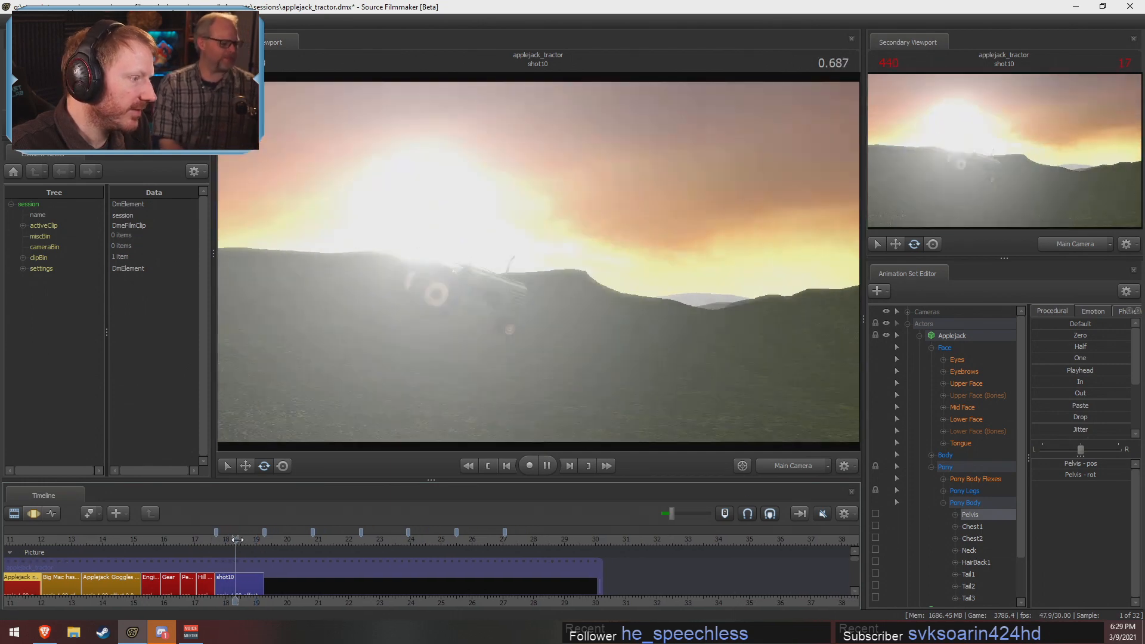
{"action": "key", "text": "space"}
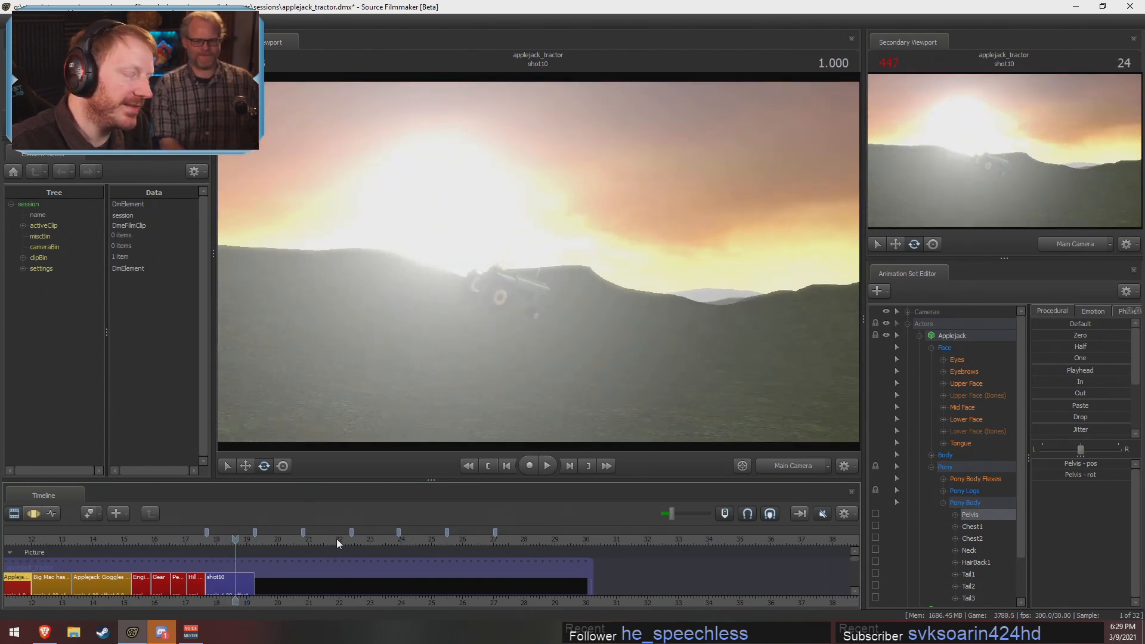
Frame the airborne tractor in shot10 from a wider work camera view and play the jump from there
{"action": "left_click", "coordinate": [798, 468]}
{"action": "left_click_drag", "start_coordinate": [686, 299], "coordinate": [715, 328]}
{"action": "key", "text": "s"}
{"action": "left_click_drag", "start_coordinate": [441, 280], "coordinate": [538, 261]}
{"action": "key", "text": "a"}
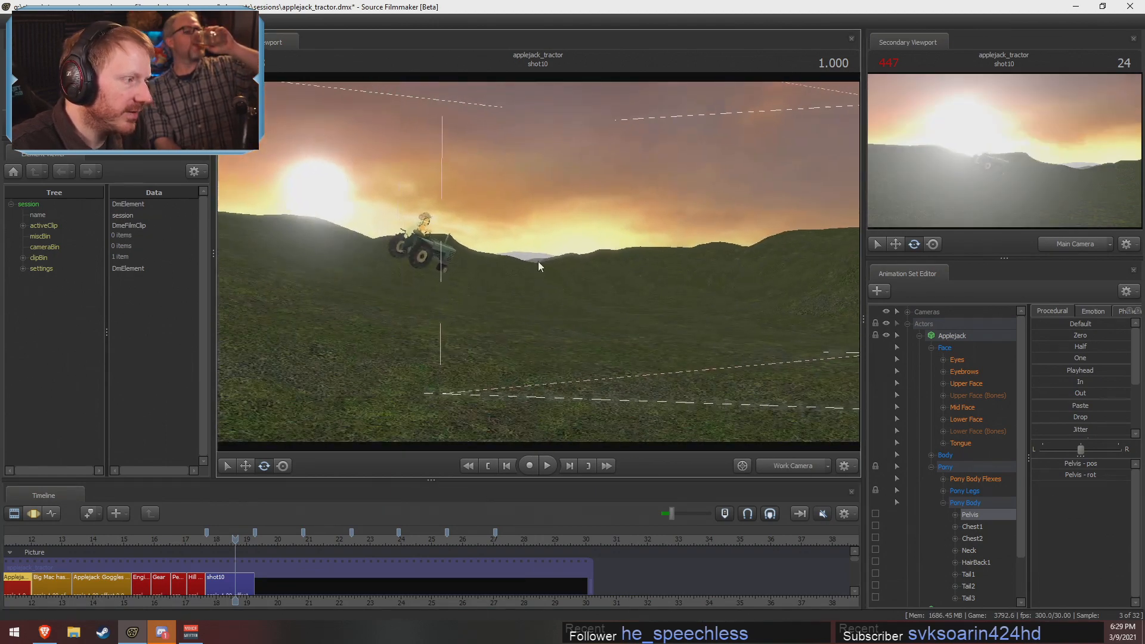
{"action": "left_click", "coordinate": [209, 541]}
{"action": "key", "text": "space"}
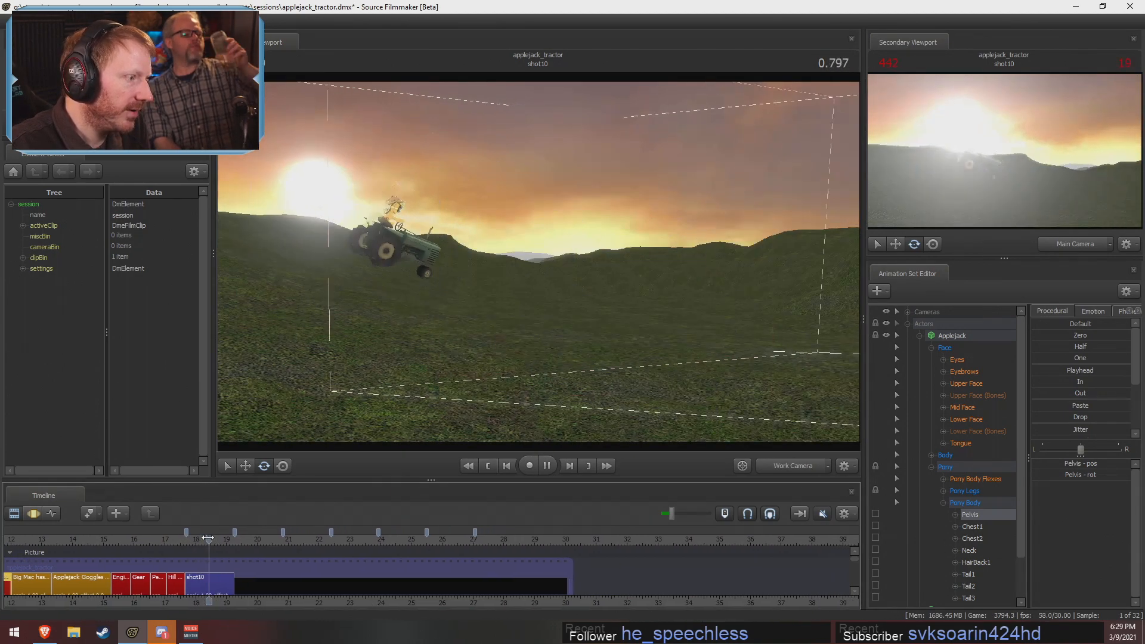
{"action": "key", "text": "space"}
Return to the start of the Hill Launch shot and play it through the main camera
{"action": "left_click", "coordinate": [174, 539]}
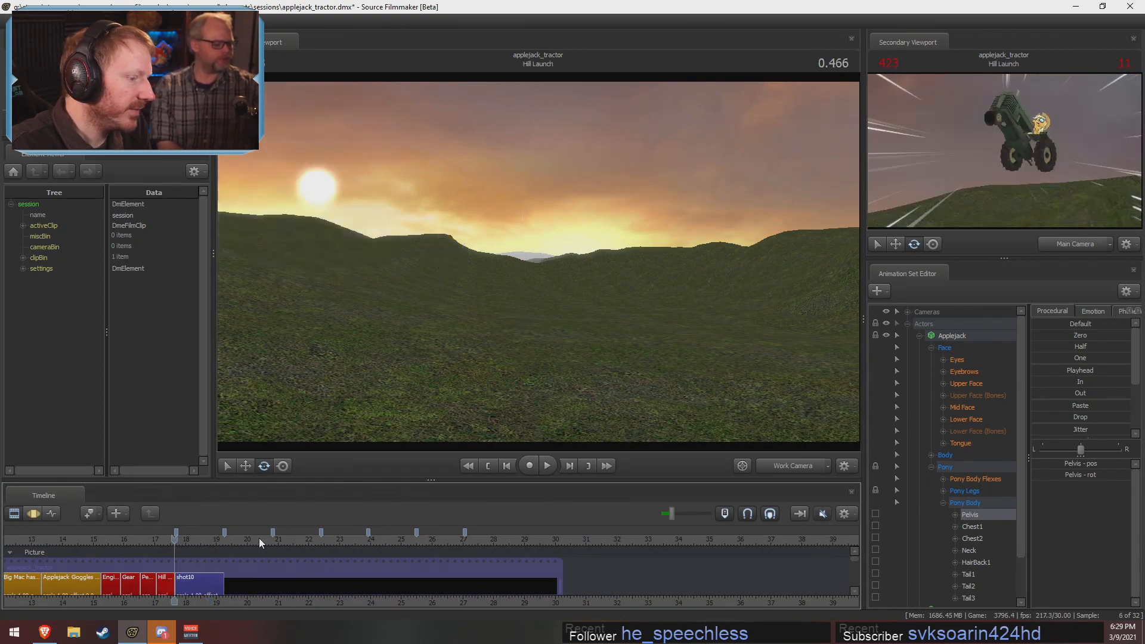
{"action": "left_click", "coordinate": [161, 538]}
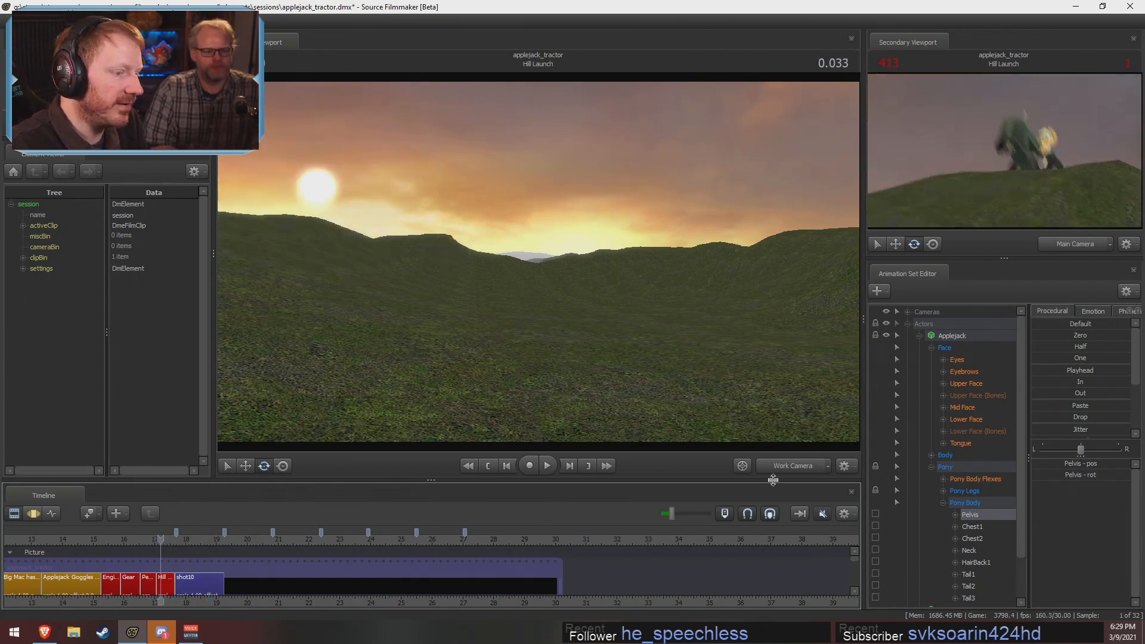
{"action": "left_click", "coordinate": [785, 467]}
{"action": "key", "text": "space"}
{"action": "key", "text": "space"}
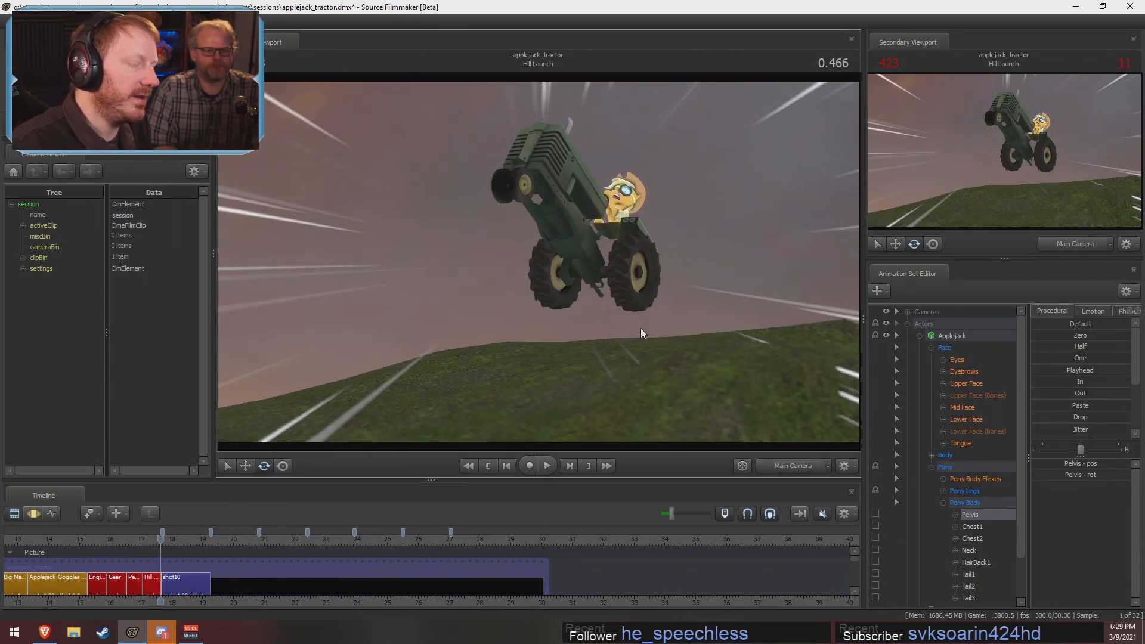
Play the sequence from just before the Engine shot through Hill Launch, and go back to the early tractor shots
{"action": "left_click_drag", "start_coordinate": [94, 539], "coordinate": [87, 539]}
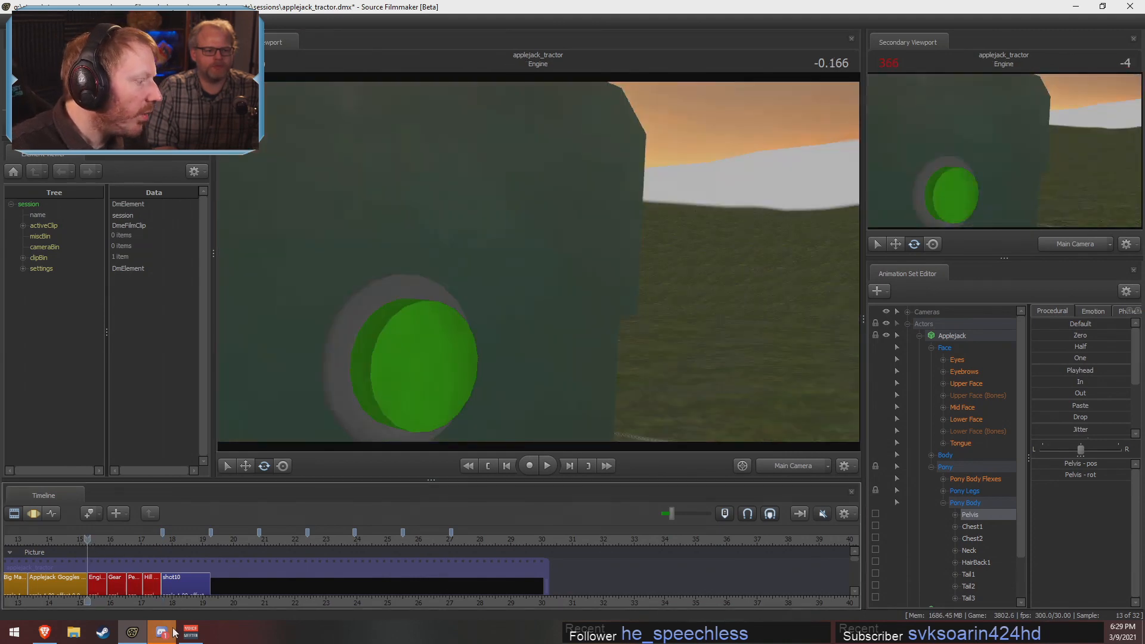
{"action": "middle_click_drag", "start_coordinate": [213, 606], "coordinate": [296, 587]}
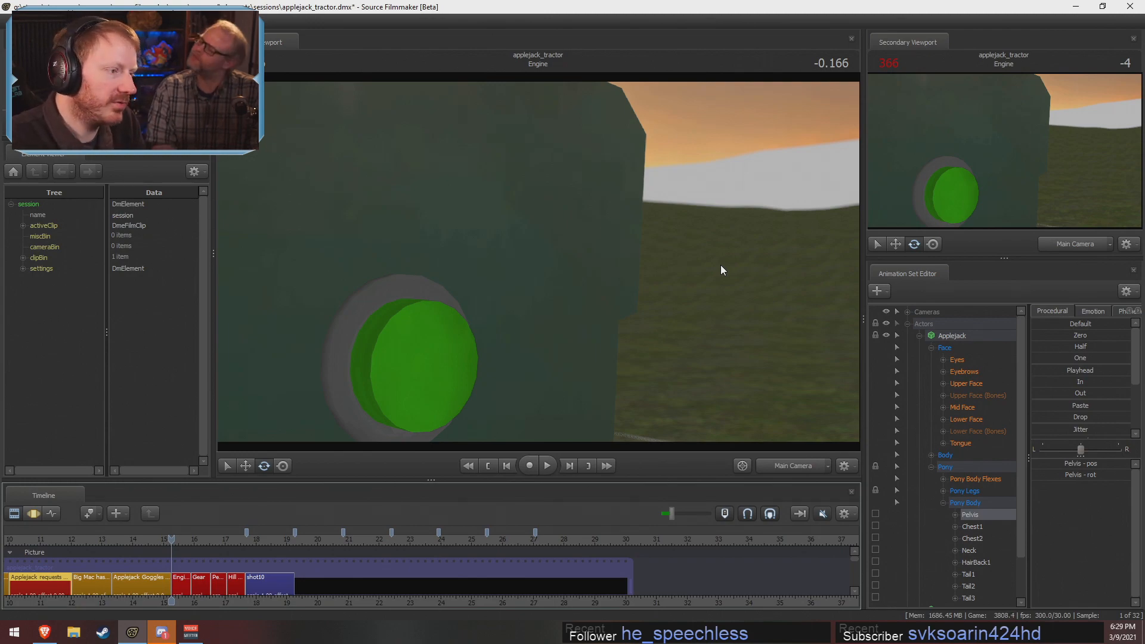
{"action": "key", "text": "space"}
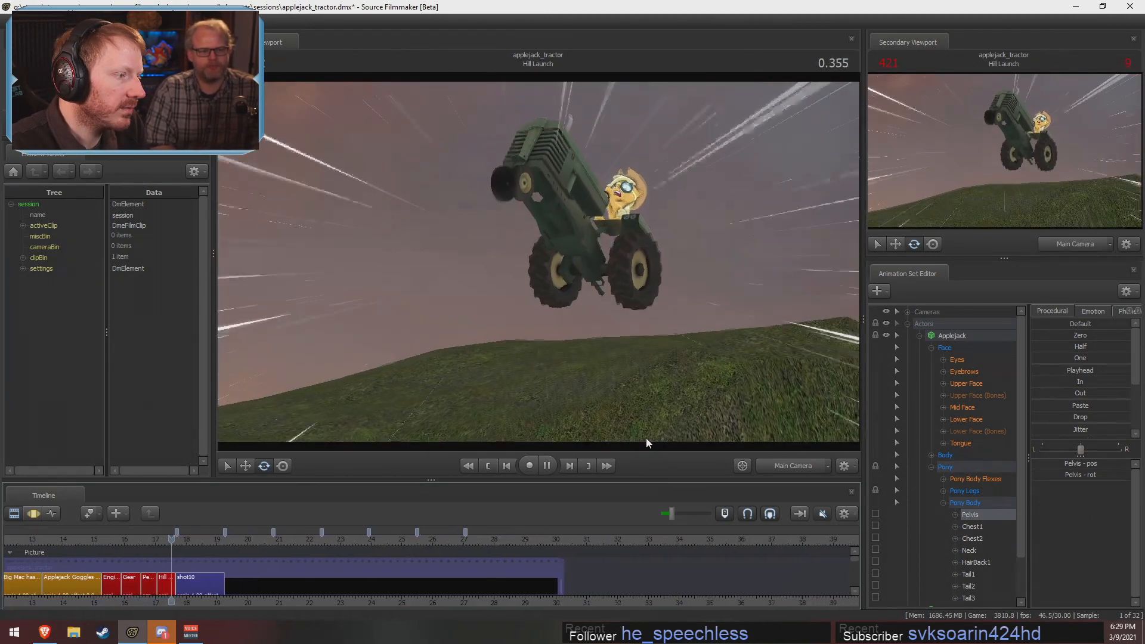
{"action": "key", "text": "space"}
{"action": "left_click", "coordinate": [96, 542]}
{"action": "key", "text": "space"}
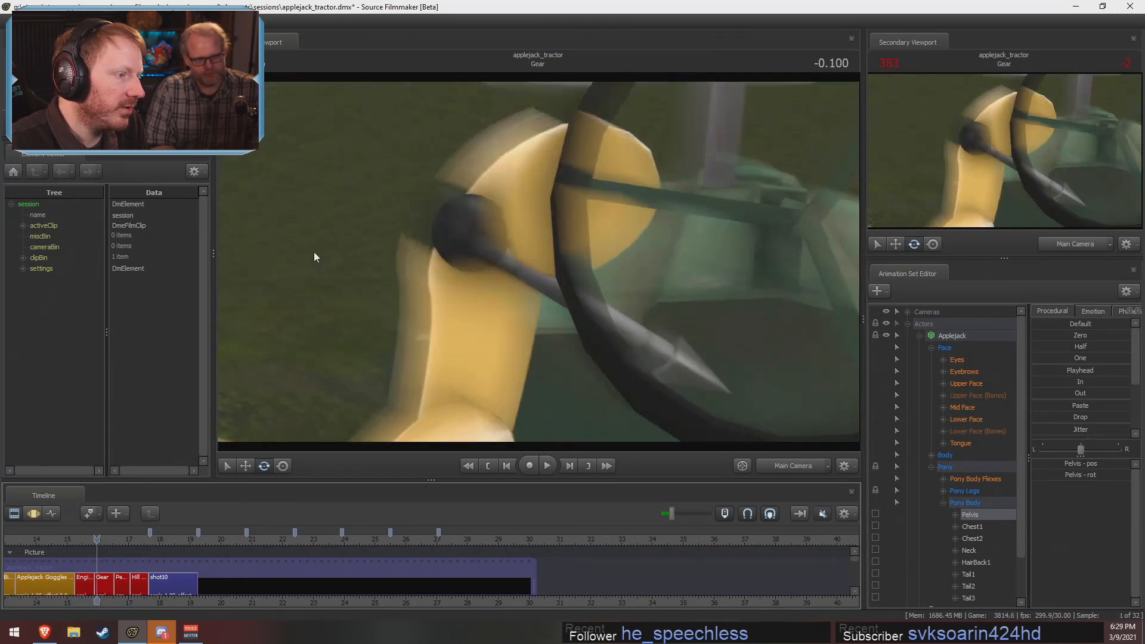
Replay the Gear, Pedal and Hill Launch shots into the start of shot10 to examine the pacing of the cuts
{"action": "scroll", "coordinate": [115, 570], "scroll_direction": "up", "scroll_amount": 8}
{"action": "mouse_move", "coordinate": [75, 541]}
{"action": "left_mouse_down"}
{"action": "mouse_move", "coordinate": [99, 554]}
{"action": "mouse_move", "coordinate": [73, 546]}
{"action": "left_mouse_up"}
{"action": "middle_click_drag", "start_coordinate": [67, 558], "coordinate": [22, 566]}
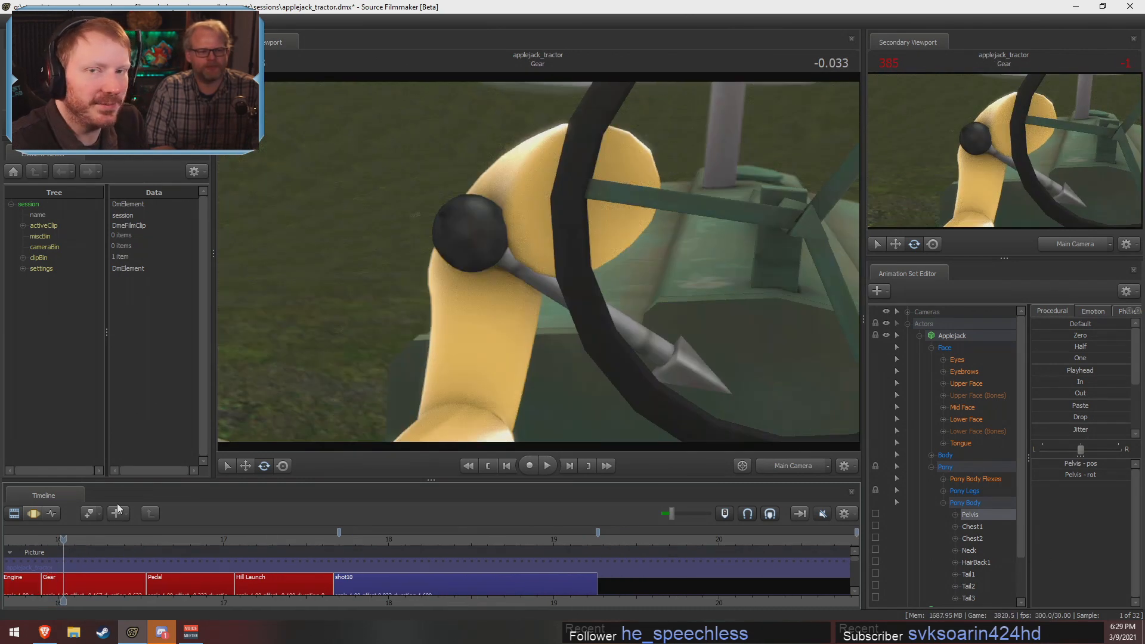
{"action": "middle_click_drag", "start_coordinate": [148, 583], "coordinate": [584, 577]}
{"action": "key", "text": "space"}
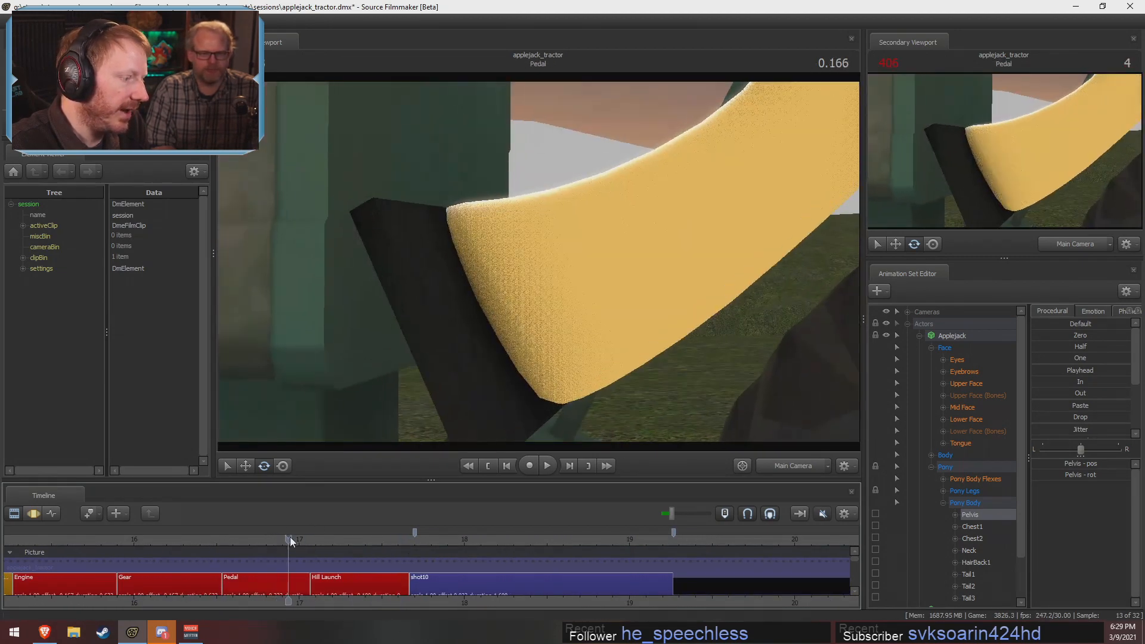
{"action": "key", "text": "space"}
{"action": "left_click_drag", "start_coordinate": [262, 539], "coordinate": [228, 545]}
{"action": "key", "text": "space"}
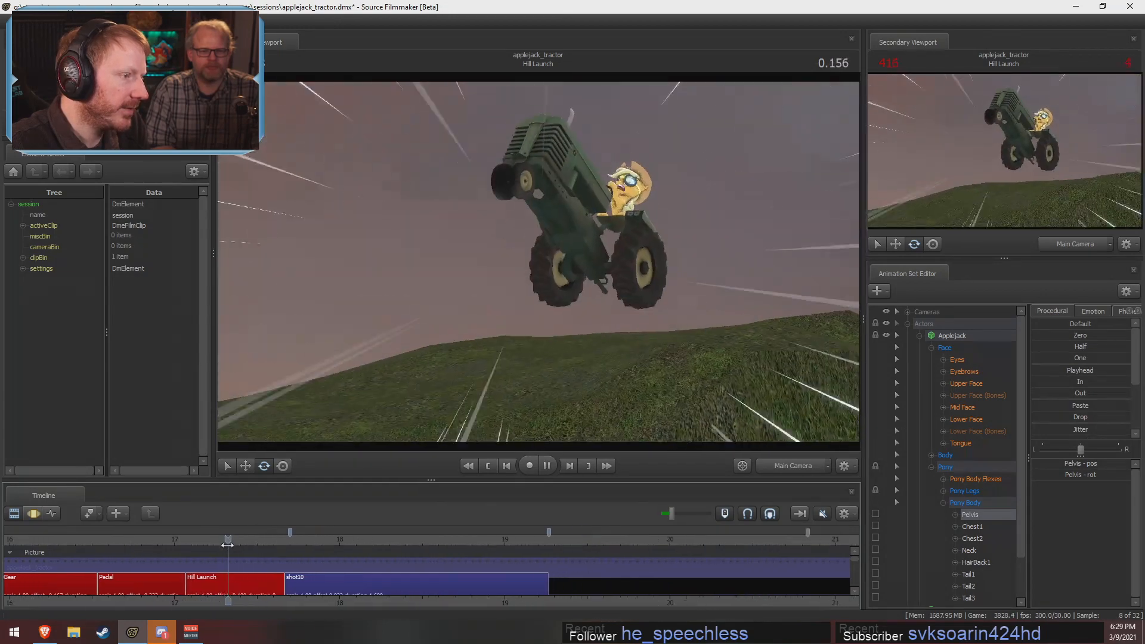
{"action": "key", "text": "space"}
{"action": "scroll", "coordinate": [264, 556], "scroll_direction": "down", "scroll_amount": 4}
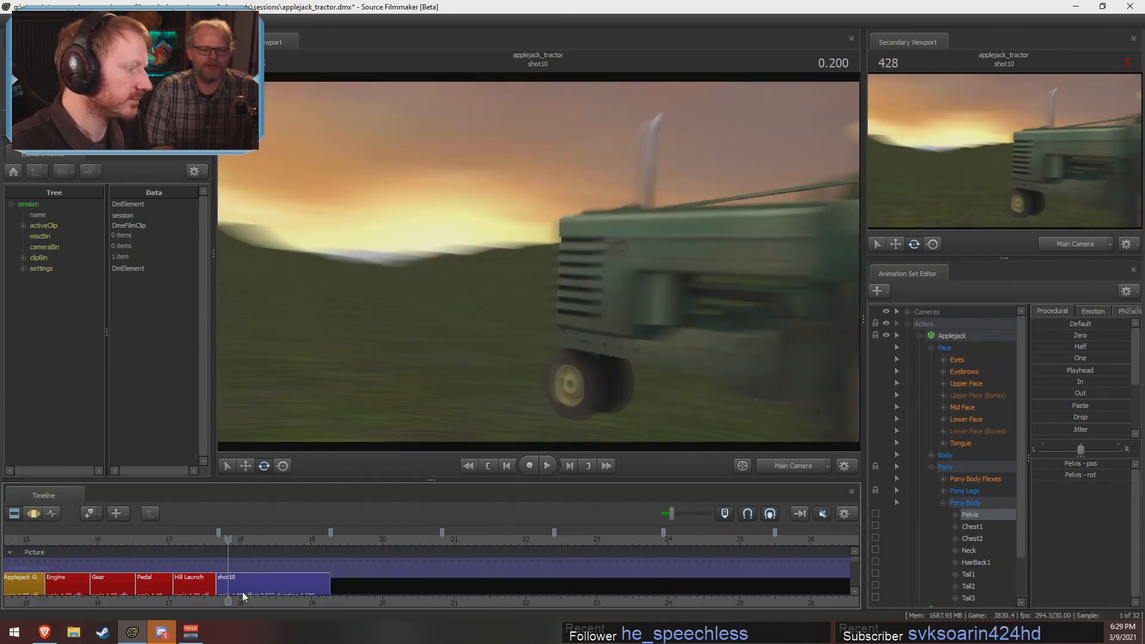
Examine the sequence at the Engine and Applejack requests gas shots, the end of shot10, and the empty stretch after it
{"action": "left_click_drag", "start_coordinate": [169, 540], "coordinate": [143, 541]}
{"action": "left_click_drag", "start_coordinate": [167, 542], "coordinate": [107, 538]}
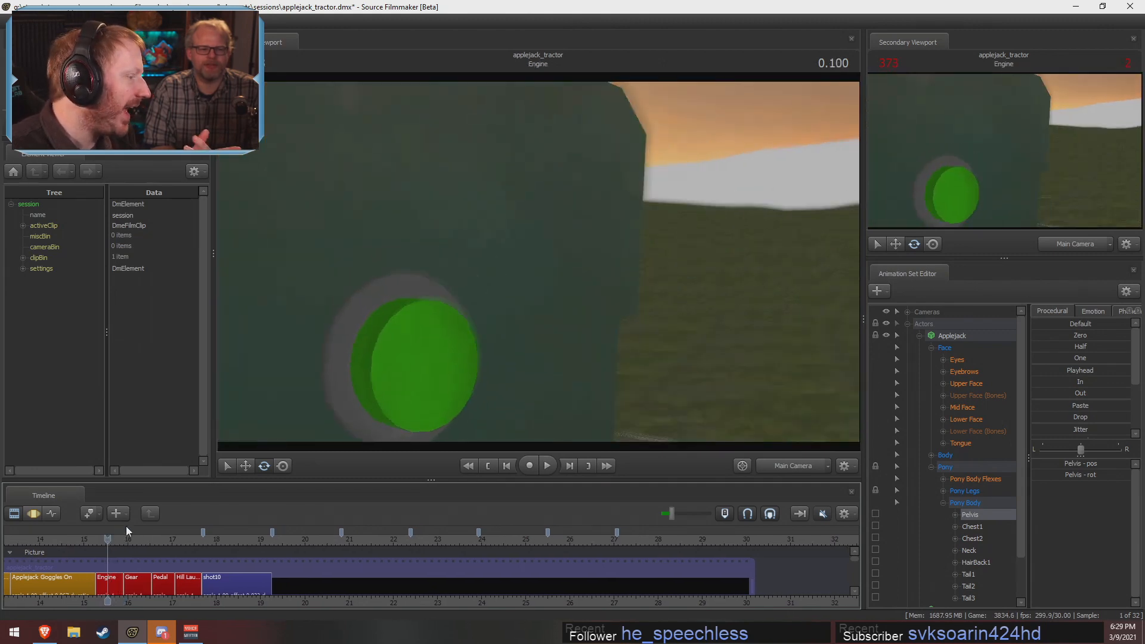
{"action": "scroll", "coordinate": [145, 553], "scroll_direction": "up", "scroll_amount": 4}
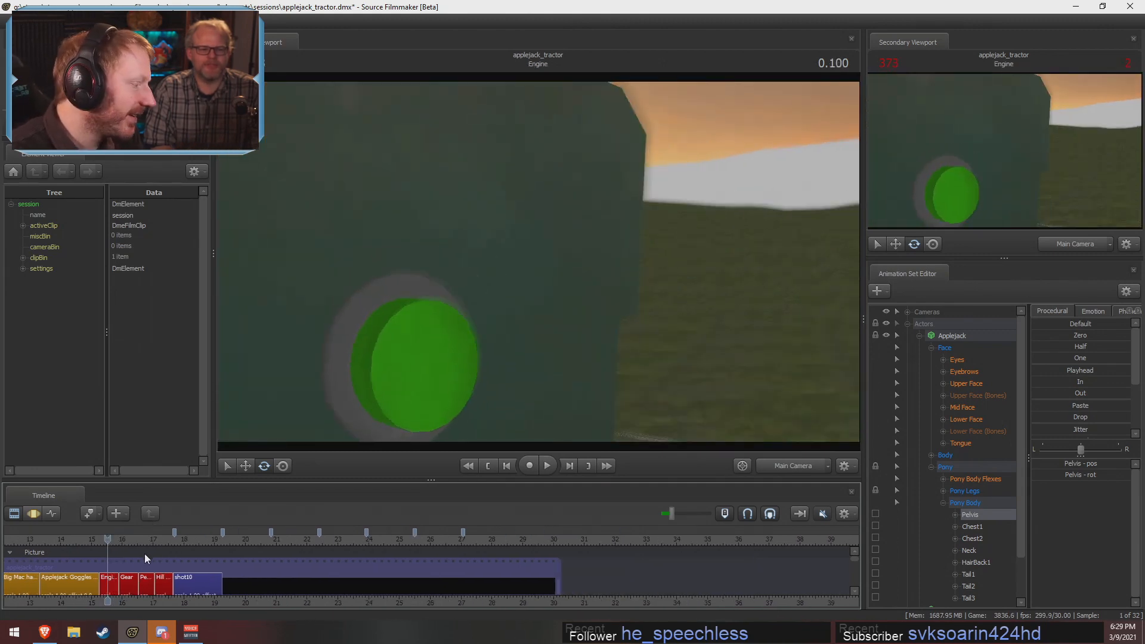
{"action": "scroll", "coordinate": [271, 554], "scroll_direction": "down", "scroll_amount": 6}
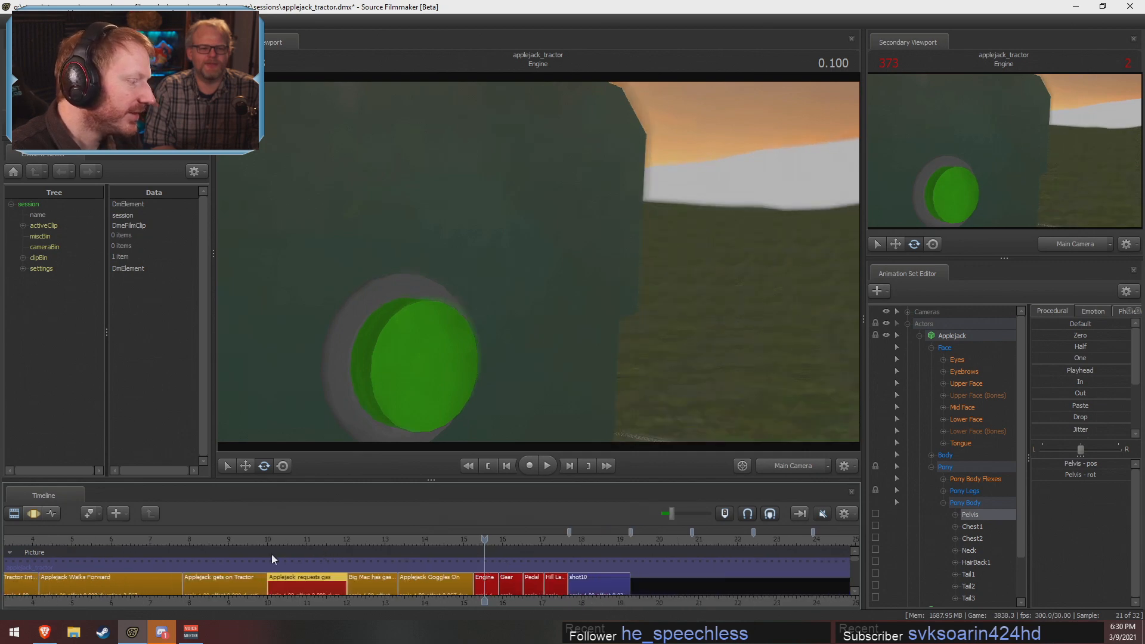
{"action": "left_click_drag", "start_coordinate": [302, 539], "coordinate": [296, 539]}
{"action": "scroll", "coordinate": [613, 562], "scroll_direction": "down", "scroll_amount": 2}
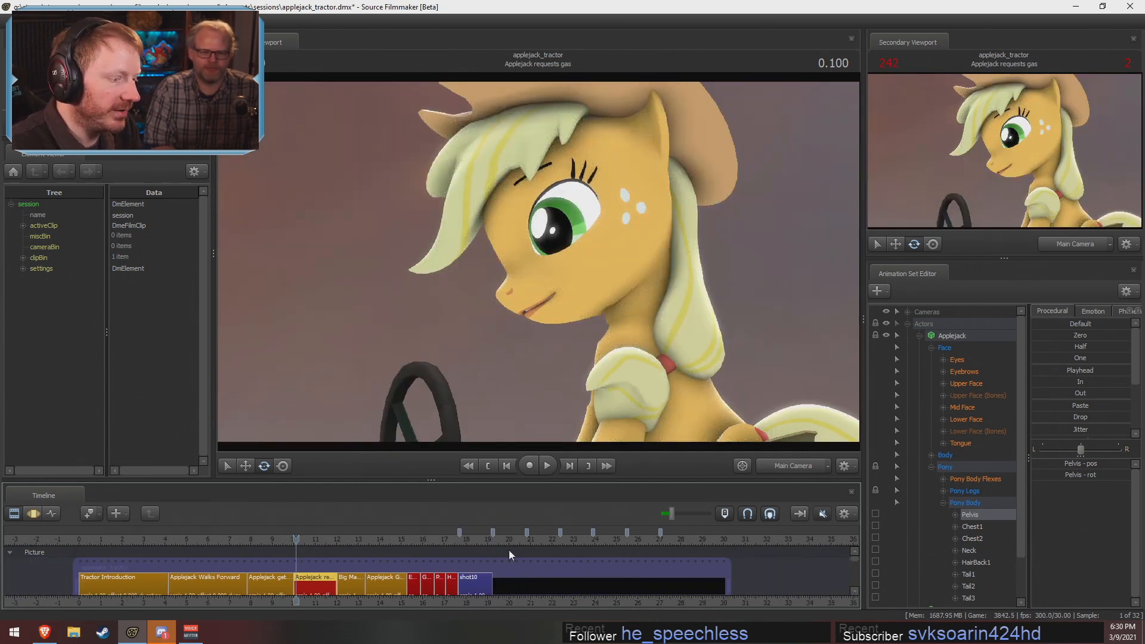
{"action": "left_click_drag", "start_coordinate": [496, 540], "coordinate": [497, 541]}
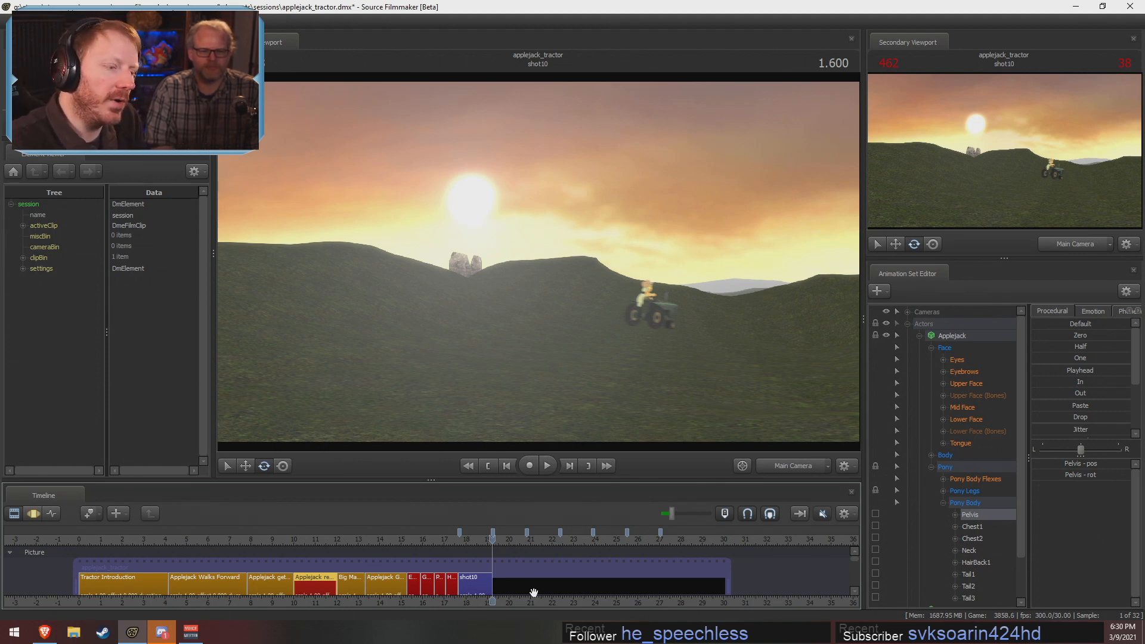
{"action": "left_click", "coordinate": [722, 542]}
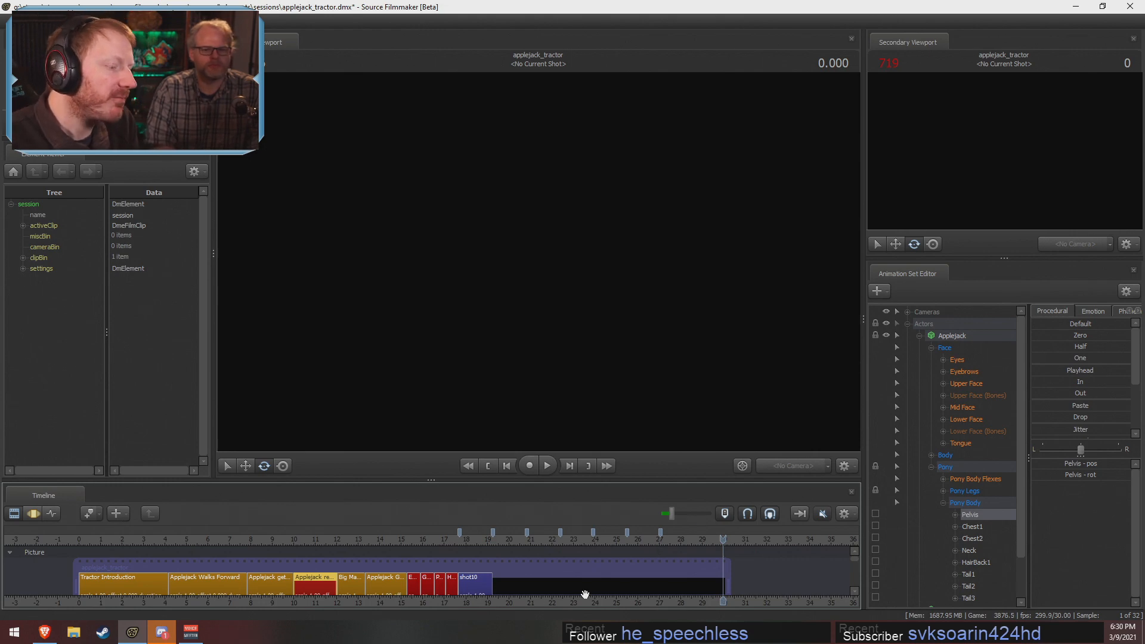
{"action": "left_click", "coordinate": [459, 540]}
{"action": "scroll", "coordinate": [460, 556], "scroll_direction": "up", "scroll_amount": 10}
{"action": "scroll", "coordinate": [442, 566], "scroll_direction": "down", "scroll_amount": 11}
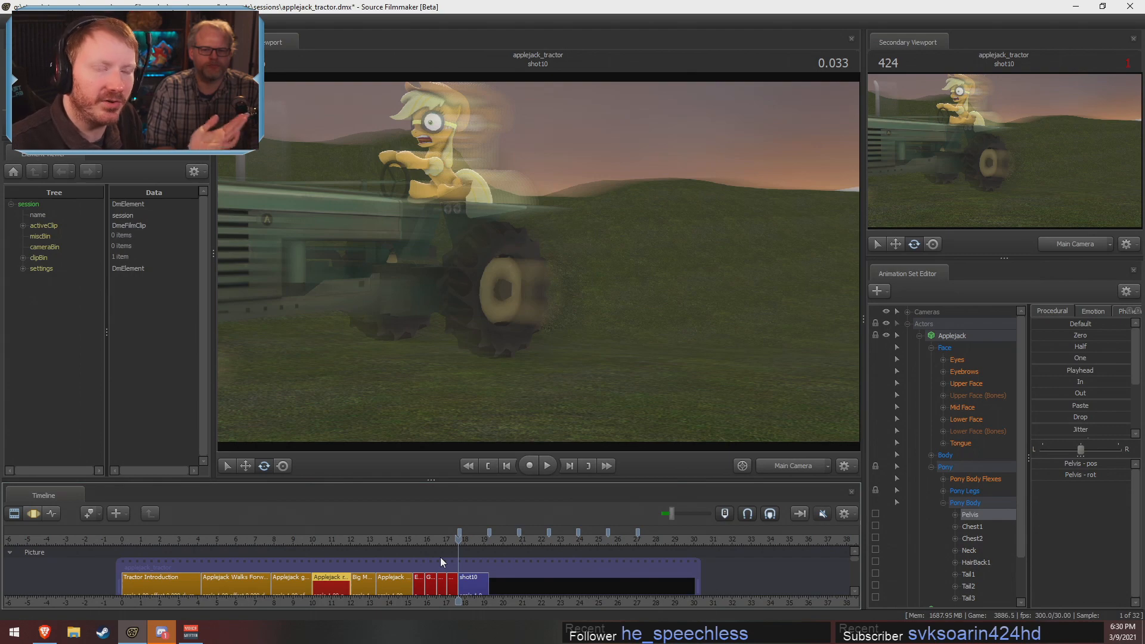
{"action": "scroll", "coordinate": [416, 563], "scroll_direction": "up", "scroll_amount": 5}
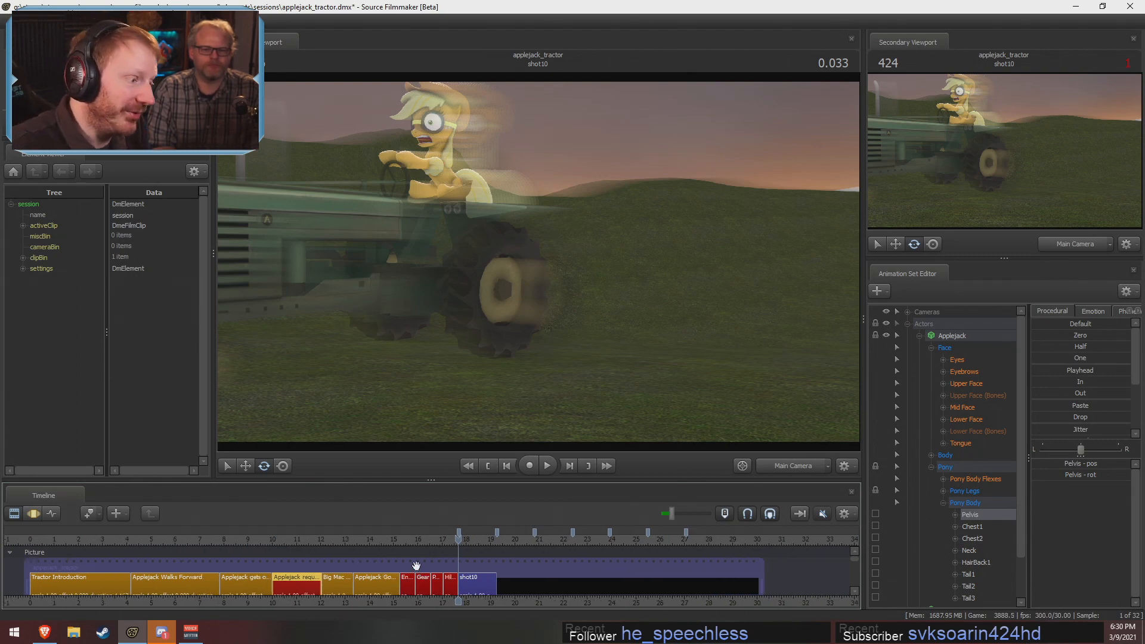
Go back to the Applejack requests gas shot and play it through the main camera
{"action": "left_click_drag", "start_coordinate": [372, 539], "coordinate": [164, 564]}
{"action": "middle_click_drag", "start_coordinate": [329, 562], "coordinate": [750, 559]}
{"action": "left_click", "coordinate": [797, 464]}
{"action": "left_click", "coordinate": [794, 464]}
{"action": "key", "text": "space"}
{"action": "scroll", "coordinate": [637, 554], "scroll_direction": "up", "scroll_amount": 6}
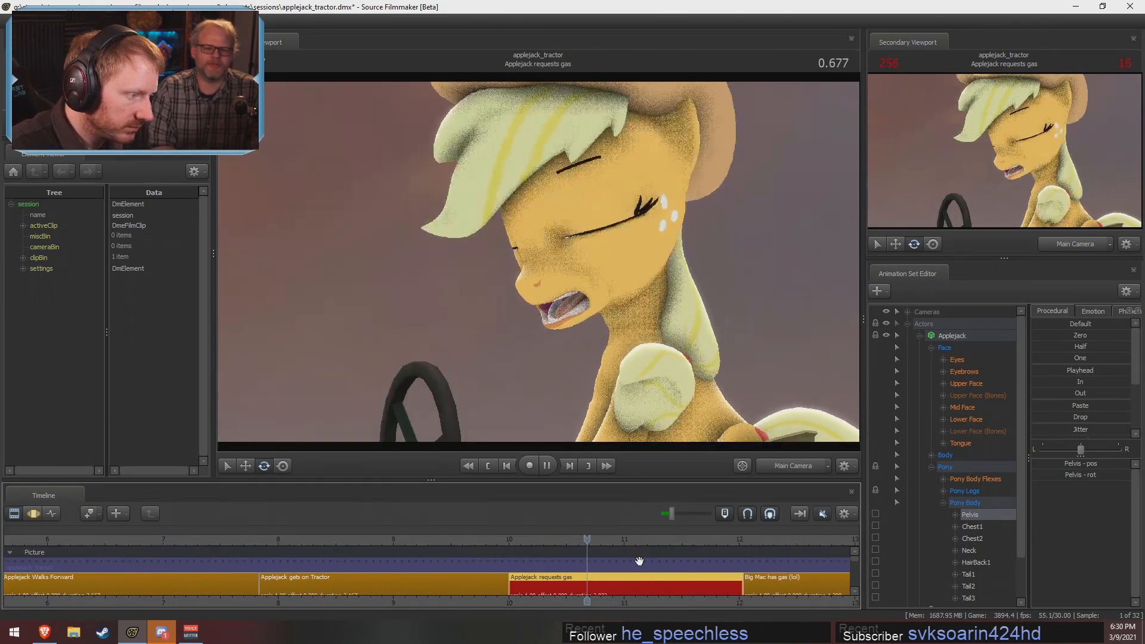
{"action": "key", "text": "space"}
Open the Motion Editor and replay and scrub Applejack's blink and head turn in the Applejack requests gas shot
{"action": "key", "text": "F3"}
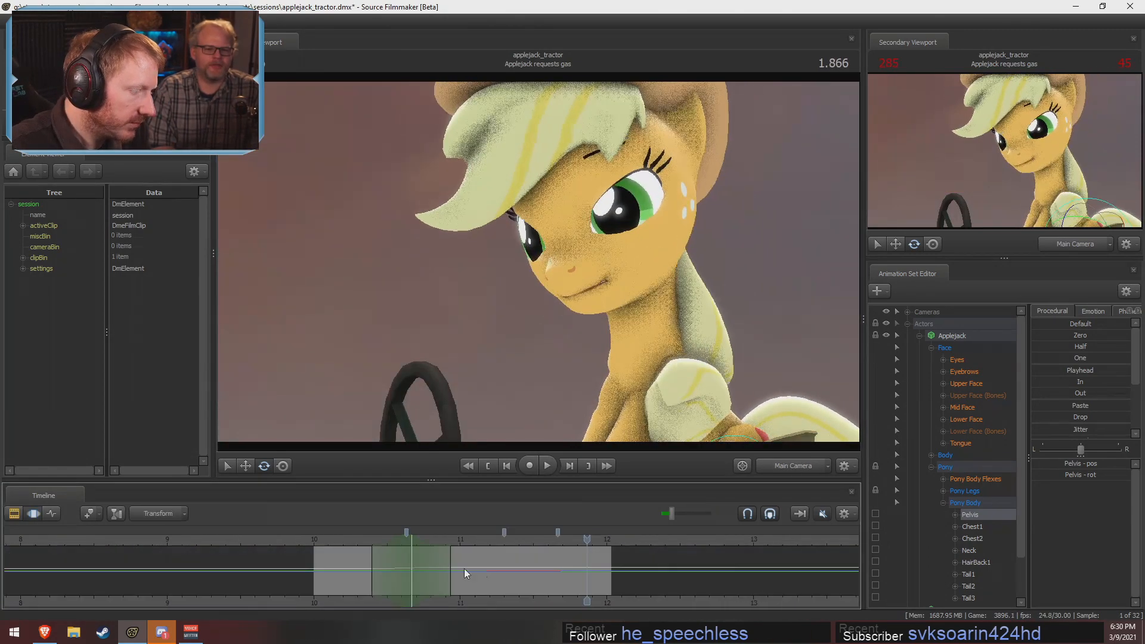
{"action": "left_click", "coordinate": [359, 547]}
{"action": "key", "text": "space"}
{"action": "key", "text": "space"}
{"action": "left_click_drag", "start_coordinate": [370, 578], "coordinate": [439, 576]}
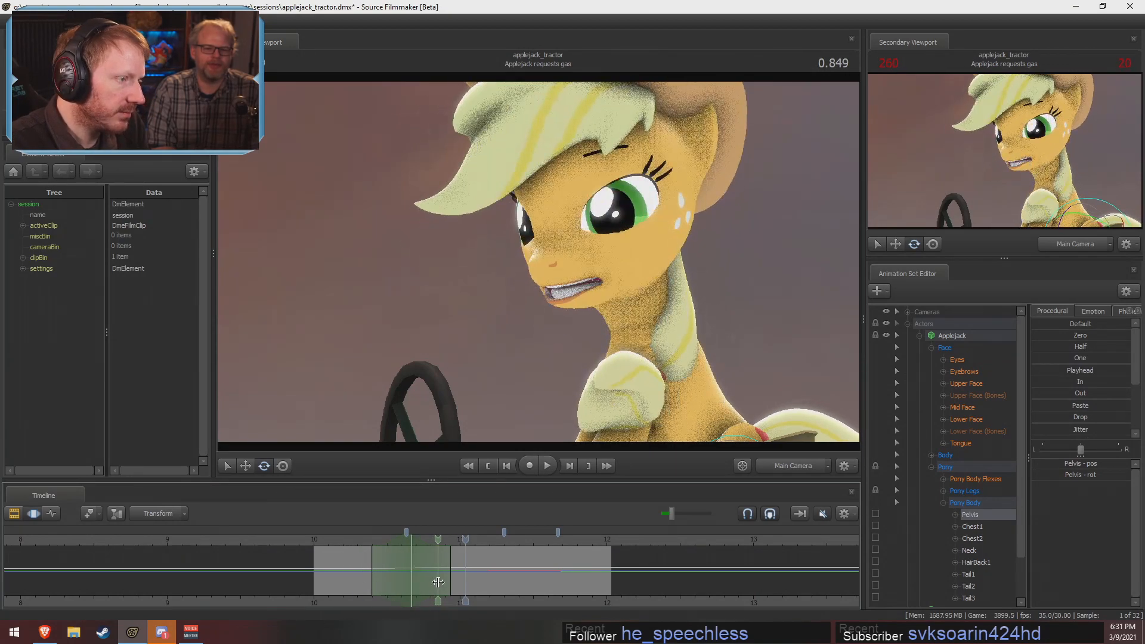
Select Applejack's Upper Face controls and examine the blink against its curves from just before to just after it
{"action": "left_click", "coordinate": [969, 383]}
{"action": "key", "text": "space"}
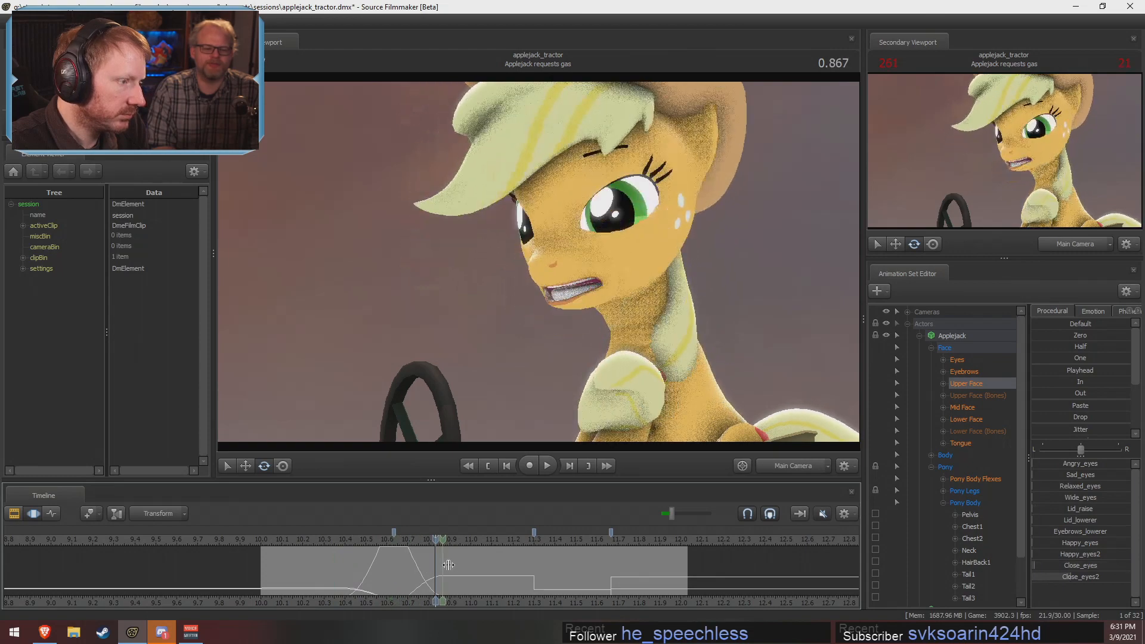
{"action": "mouse_move", "coordinate": [448, 564]}
{"action": "left_mouse_down"}
{"action": "mouse_move", "coordinate": [421, 571]}
{"action": "mouse_move", "coordinate": [433, 573]}
{"action": "left_mouse_up"}
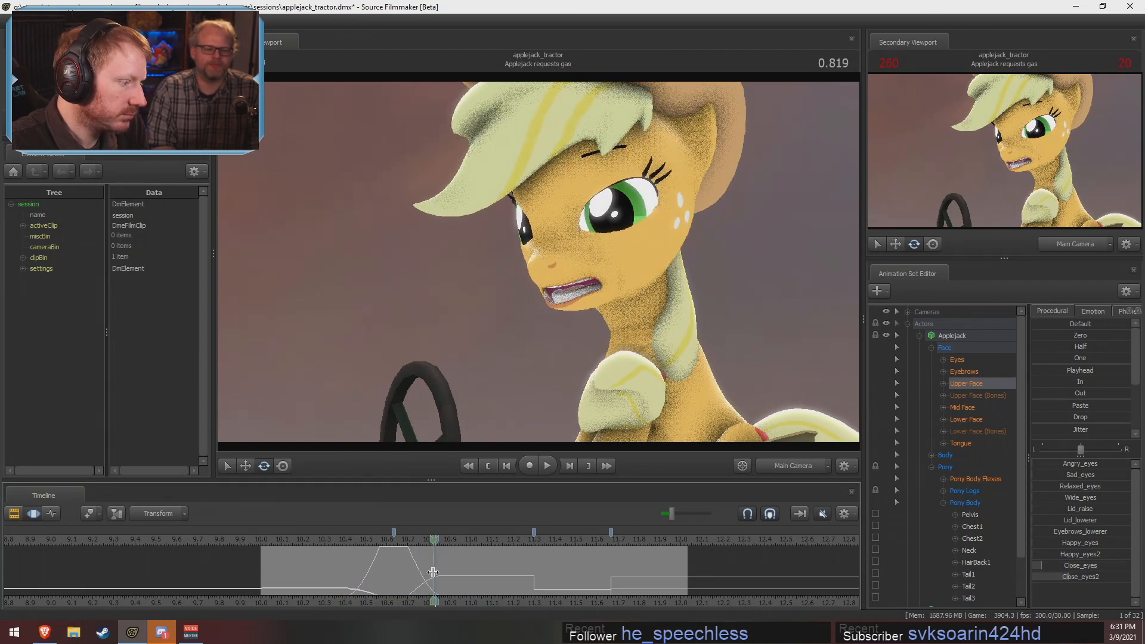
{"action": "key", "text": "space"}
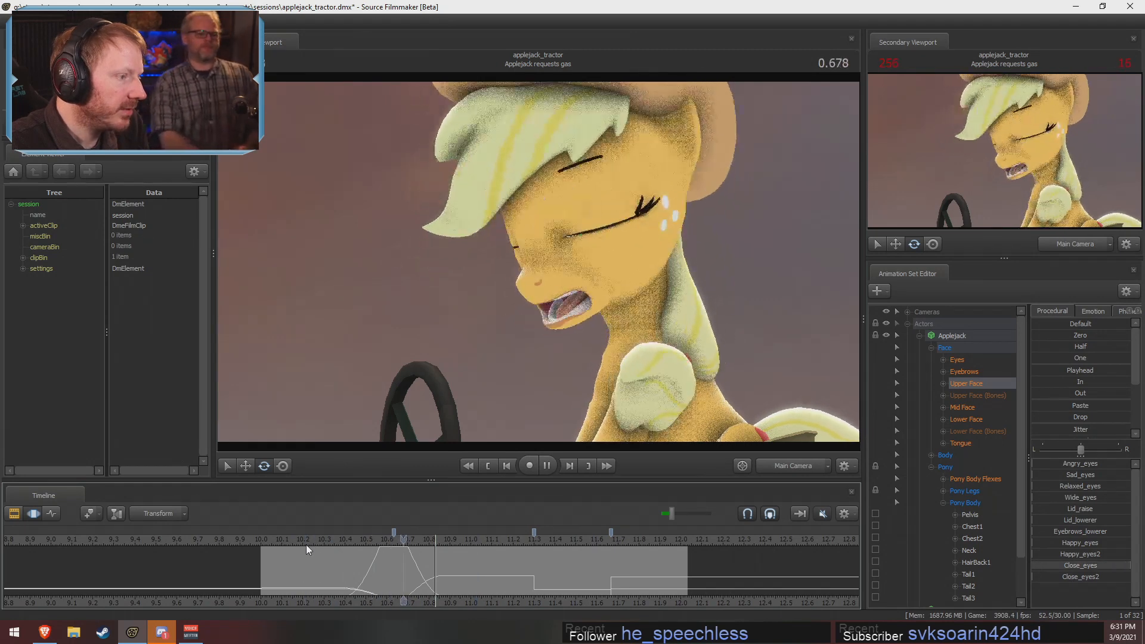
{"action": "key", "text": "space"}
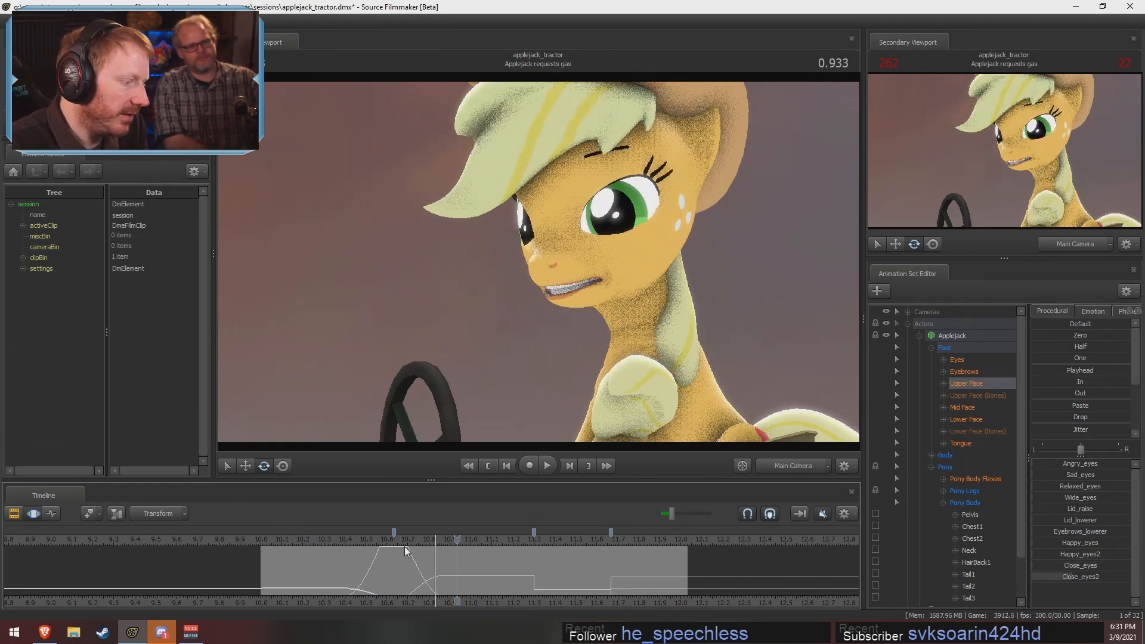
{"action": "mouse_move", "coordinate": [314, 555]}
{"action": "left_mouse_down"}
{"action": "mouse_move", "coordinate": [387, 581]}
{"action": "mouse_move", "coordinate": [465, 578]}
{"action": "mouse_move", "coordinate": [320, 556]}
{"action": "mouse_move", "coordinate": [303, 538]}
{"action": "left_mouse_up"}
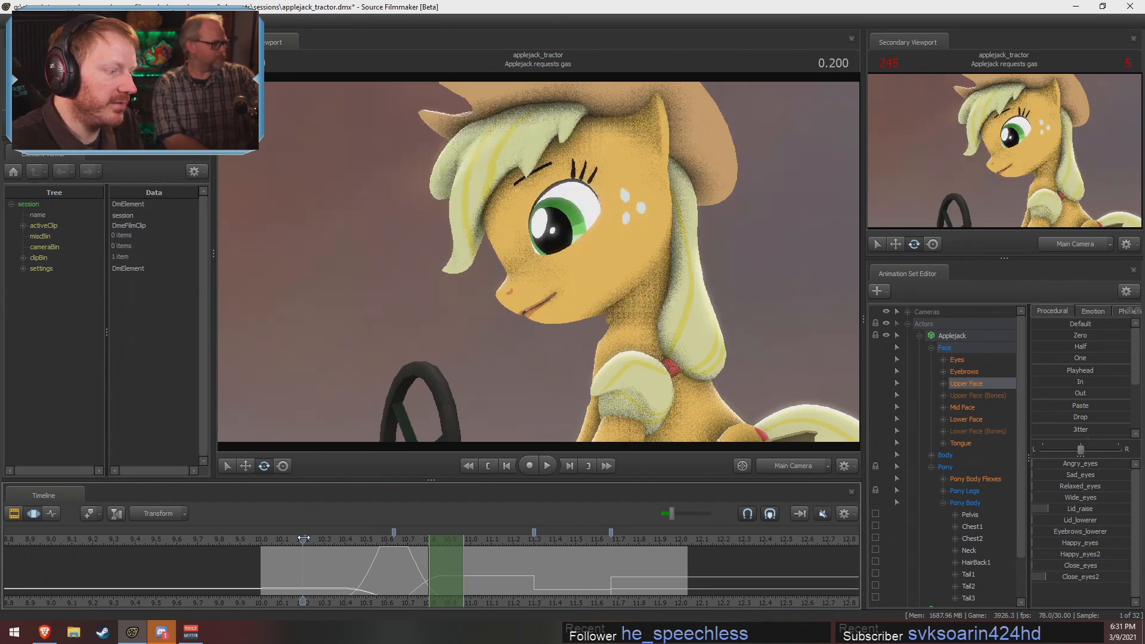
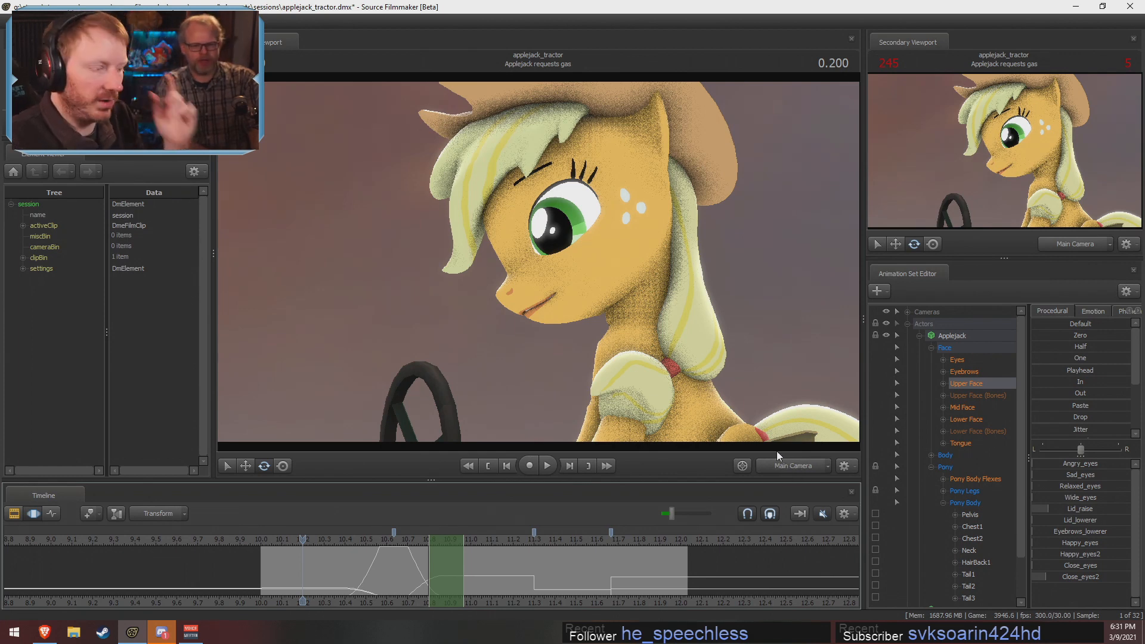
{"action": "left_click", "coordinate": [324, 538]}
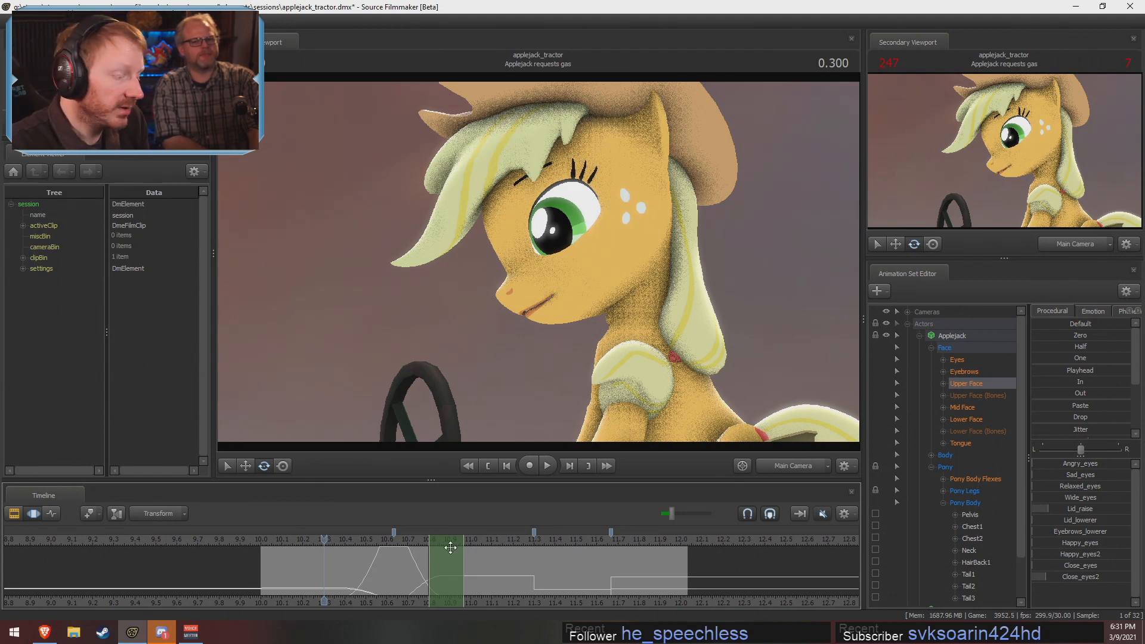
Centre the time selection on the closed-eyes moment at 0.633 and widen its falloffs to about 10.4 and 10.9 seconds
{"action": "key", "text": "shift"}
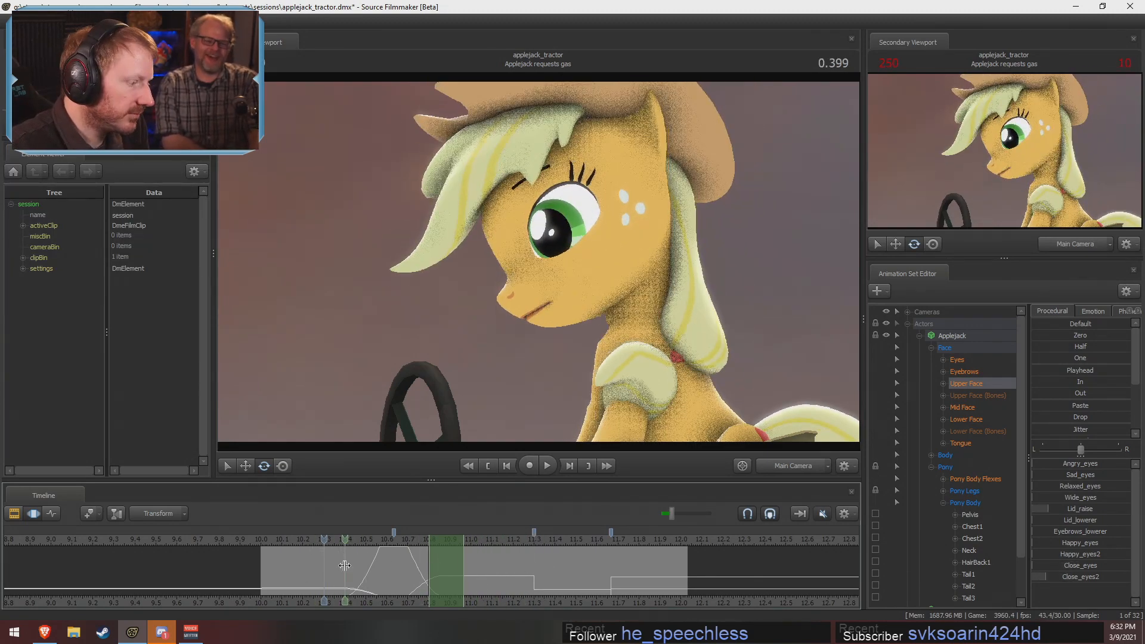
{"action": "left_click", "coordinate": [394, 561], "text": "shift"}
{"action": "scroll", "coordinate": [394, 561], "scroll_direction": "up", "scroll_amount": 7, "text": "shift"}
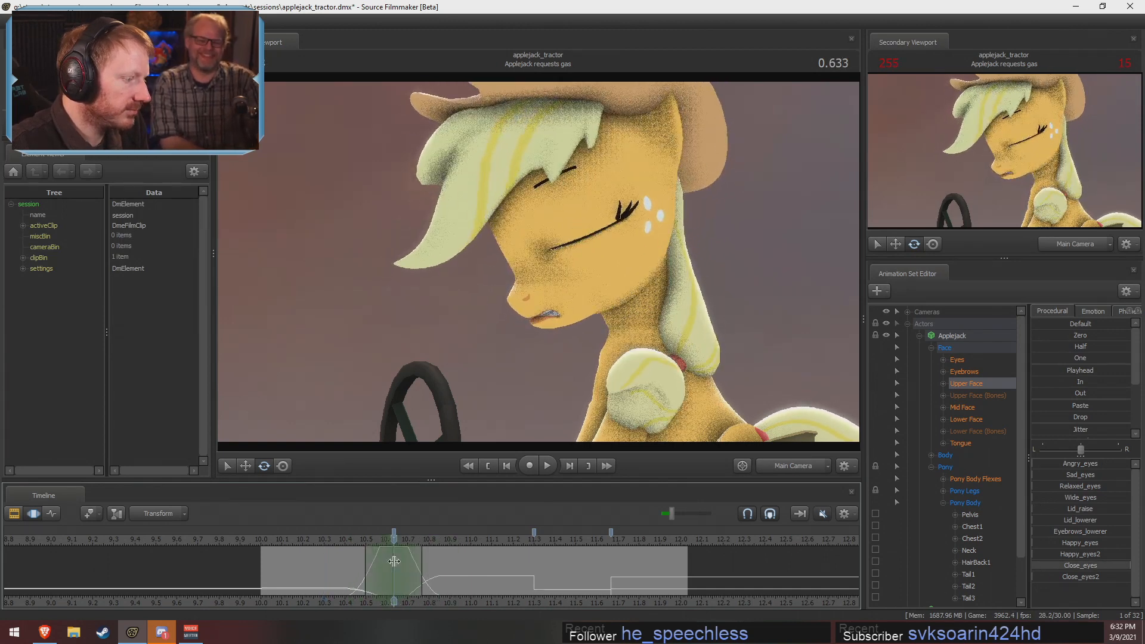
Through the work camera, select Applejack's Pelvis, expand the bones of all four legs and unlock both front shoulder bones
{"action": "left_click", "coordinate": [803, 464]}
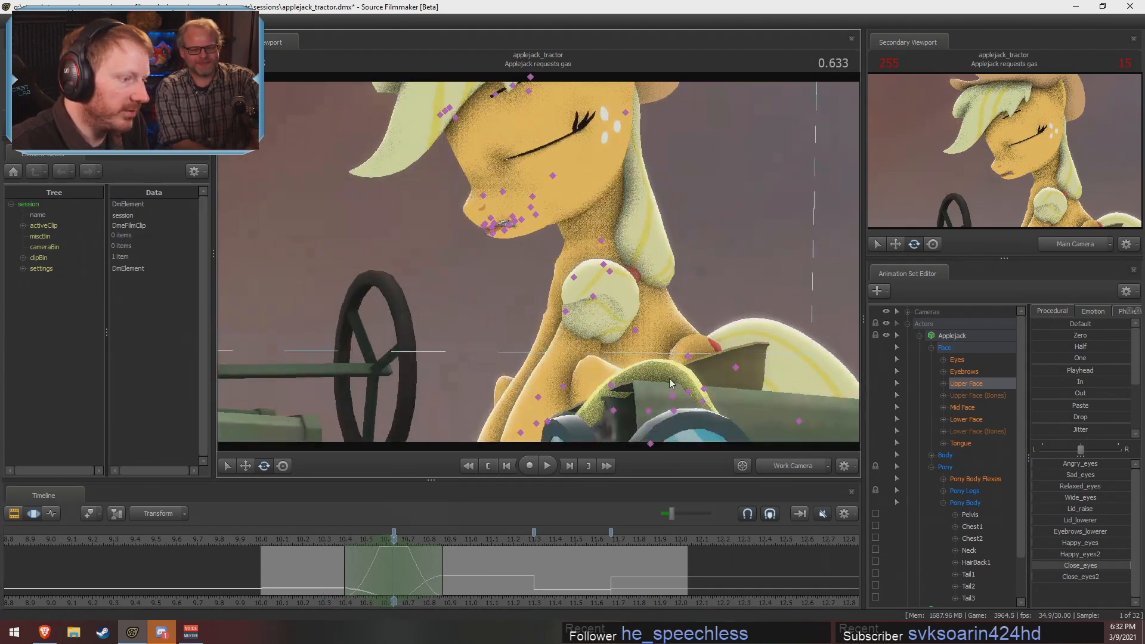
{"action": "left_click", "coordinate": [687, 394]}
{"action": "scroll", "coordinate": [970, 529], "scroll_direction": "down", "scroll_amount": 4}
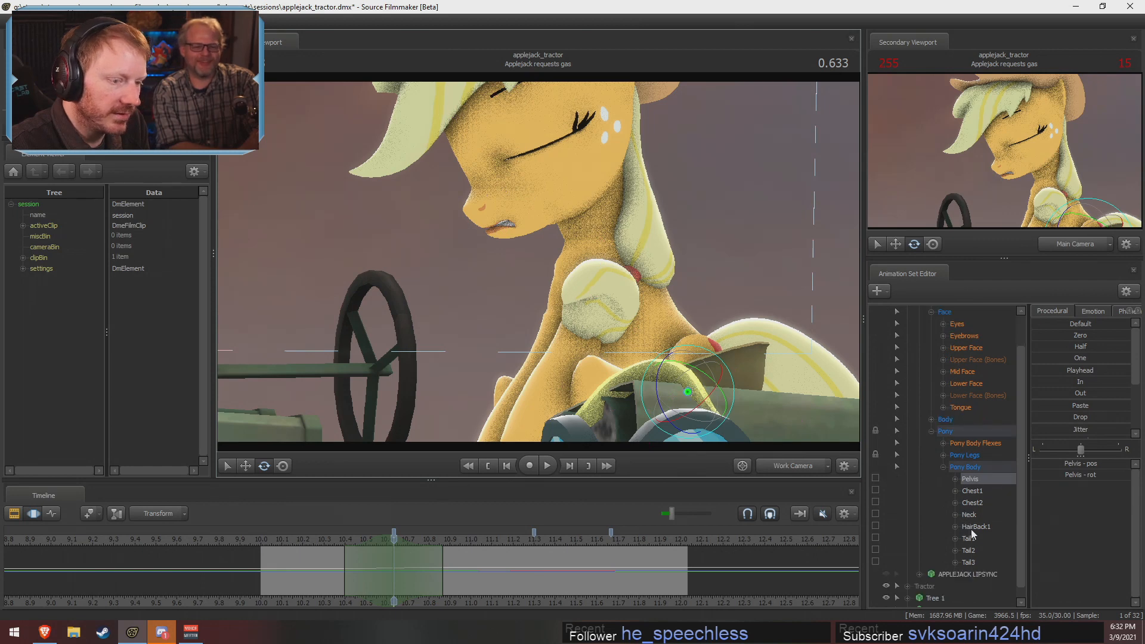
{"action": "left_click", "coordinate": [942, 443]}
{"action": "left_click", "coordinate": [954, 491]}
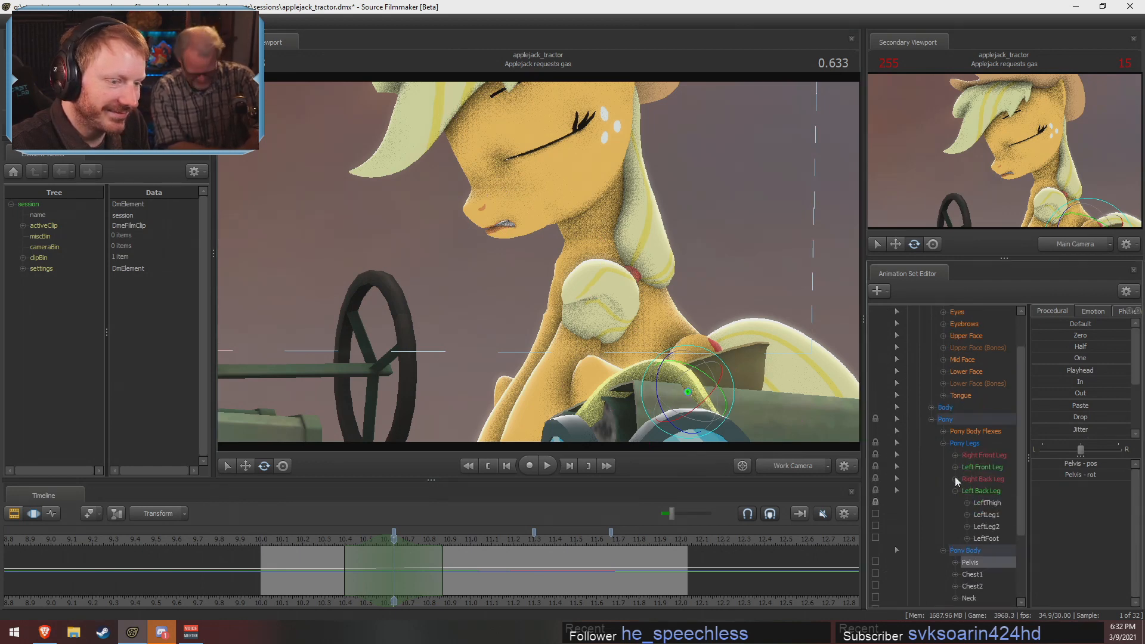
{"action": "left_click", "coordinate": [954, 479]}
{"action": "scroll", "coordinate": [937, 497], "scroll_direction": "down", "scroll_amount": 1}
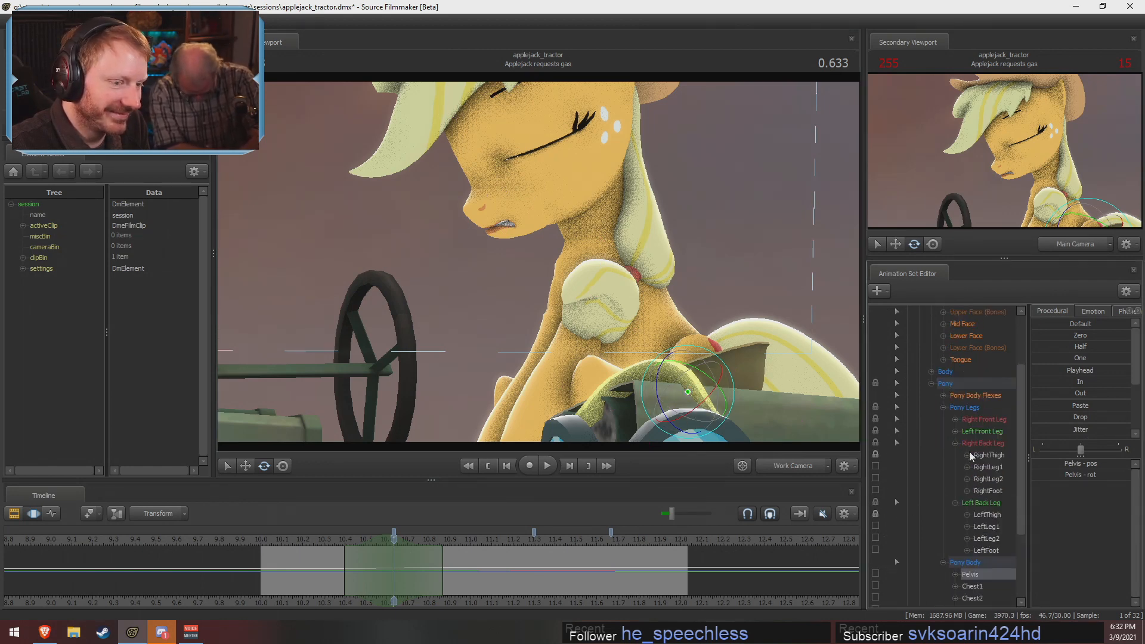
{"action": "left_click", "coordinate": [954, 431]}
{"action": "left_click", "coordinate": [954, 419]}
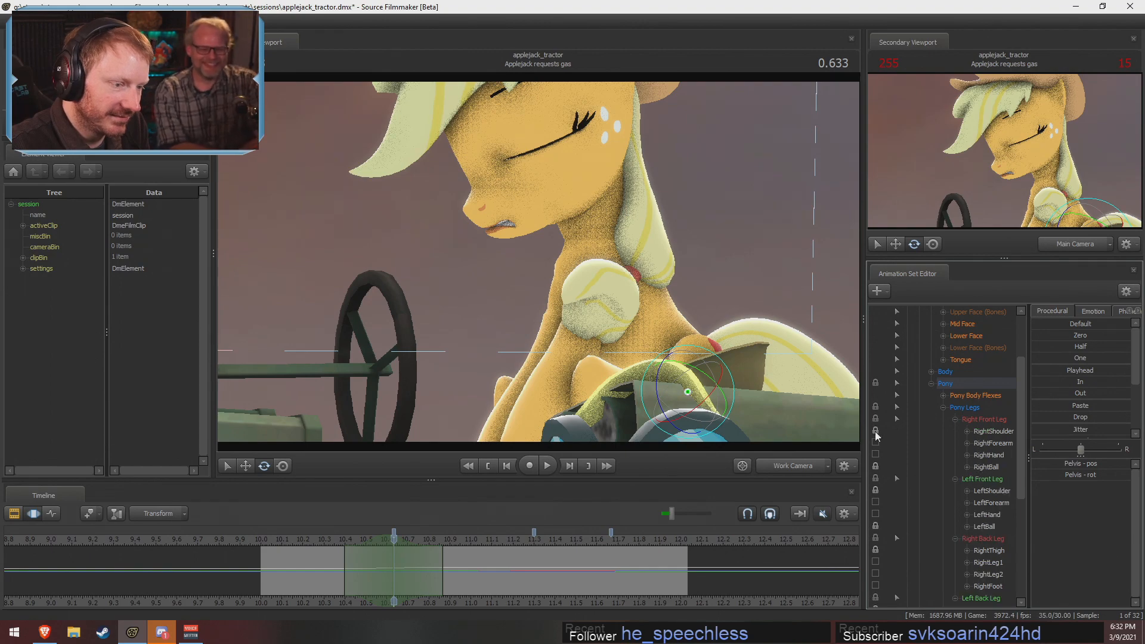
{"action": "left_click", "coordinate": [877, 490]}
Rotate Applejack's Pelvis at the closed-eyes moment at 0.633 and replay the motion around the blink
{"action": "left_click_drag", "start_coordinate": [534, 263], "coordinate": [587, 246]}
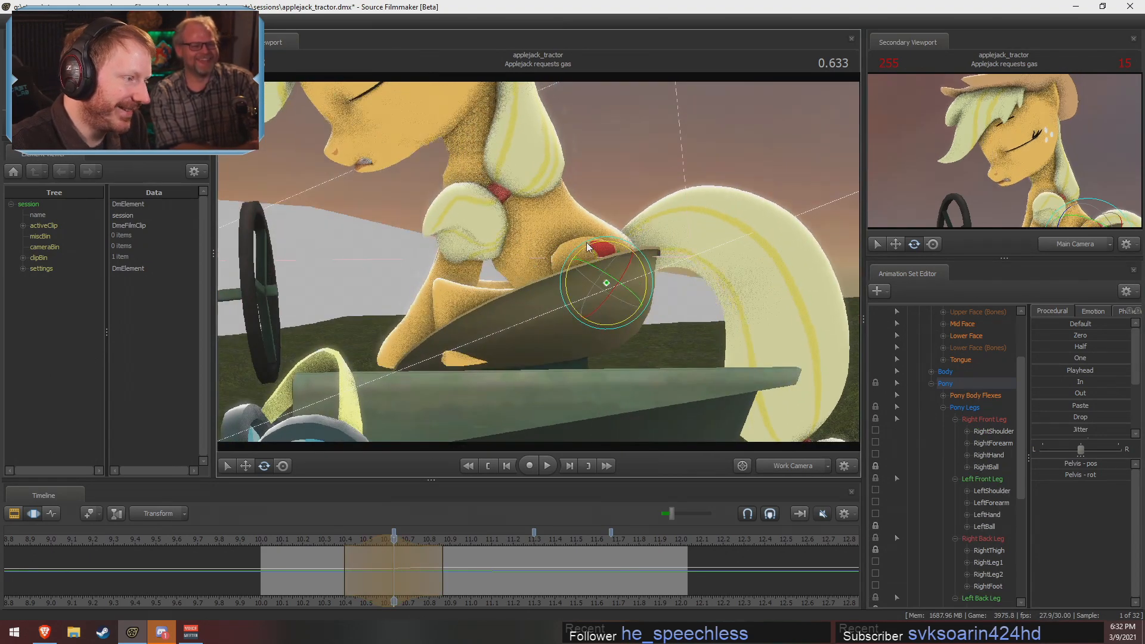
{"action": "left_click", "coordinate": [331, 539]}
{"action": "key", "text": "space"}
{"action": "key", "text": "space"}
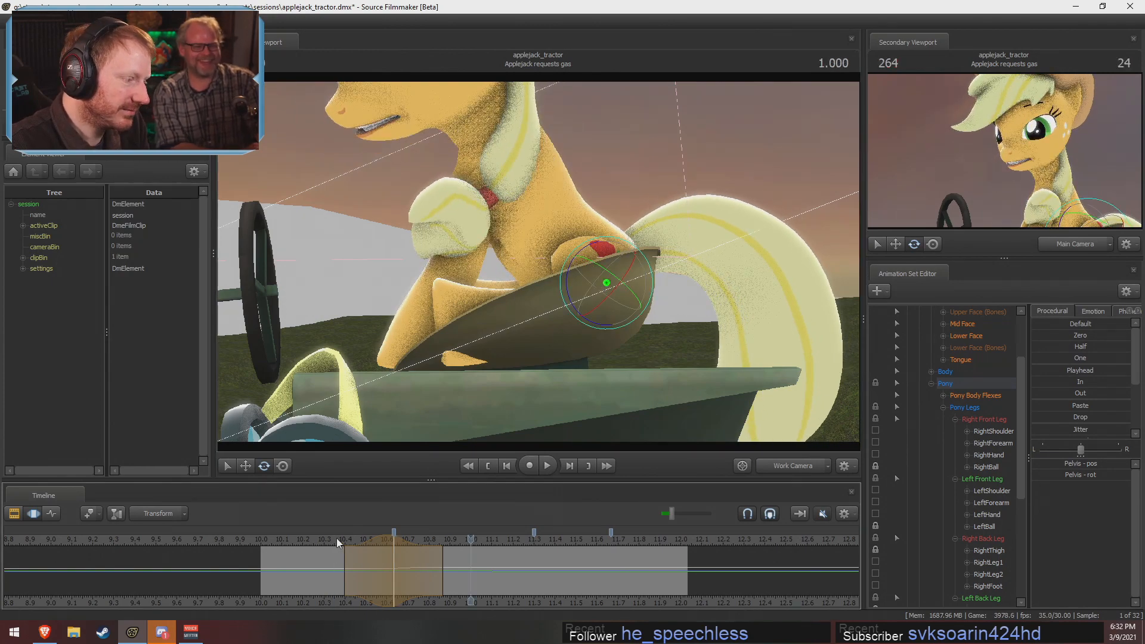
{"action": "left_click", "coordinate": [337, 539]}
{"action": "key", "text": "space"}
{"action": "key", "text": "space"}
{"action": "left_click_drag", "start_coordinate": [337, 539], "coordinate": [393, 547]}
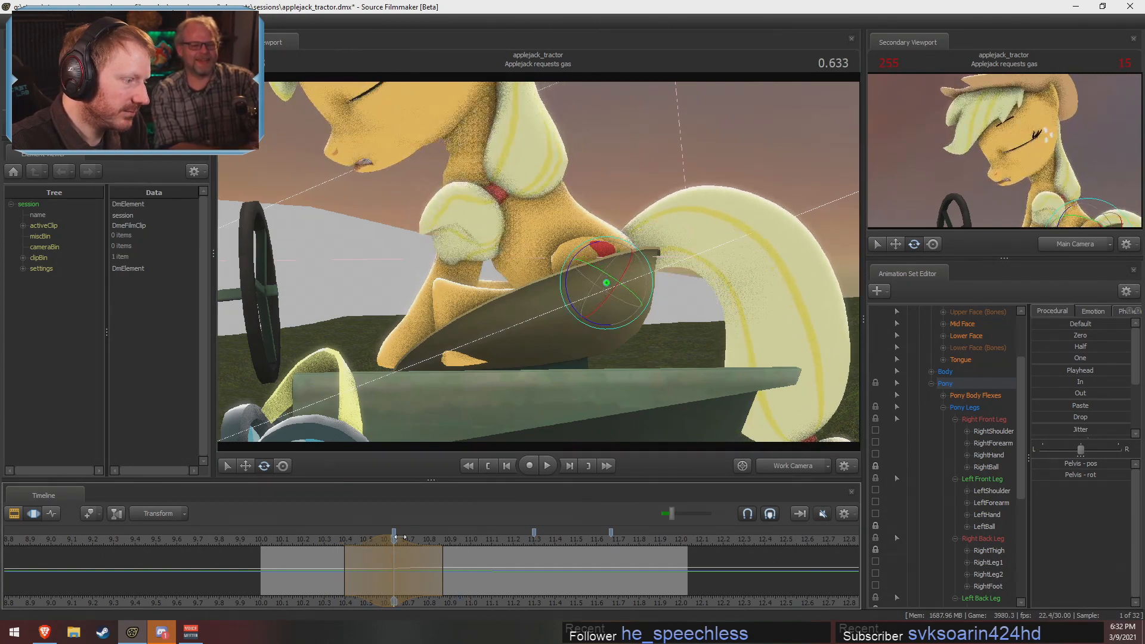
Select RightForearm and LeftForearm together, rotate them at 0.633 and play the blink back
{"action": "key", "text": "ctrl"}
{"action": "left_click", "coordinate": [473, 187], "text": "ctrl"}
{"action": "left_click", "coordinate": [480, 180], "text": "ctrl+shift"}
{"action": "left_click_drag", "start_coordinate": [507, 262], "coordinate": [539, 263], "text": "alt"}
{"action": "left_click_drag", "start_coordinate": [586, 182], "coordinate": [525, 230]}
{"action": "mouse_move", "coordinate": [546, 310]}
{"action": "left_mouse_down", "text": "alt"}
{"action": "mouse_move", "coordinate": [558, 301]}
{"action": "mouse_move", "coordinate": [544, 307]}
{"action": "mouse_move", "coordinate": [545, 327]}
{"action": "mouse_move", "coordinate": [544, 310]}
{"action": "left_mouse_up", "text": "alt"}
{"action": "left_click_drag", "start_coordinate": [582, 207], "coordinate": [585, 213]}
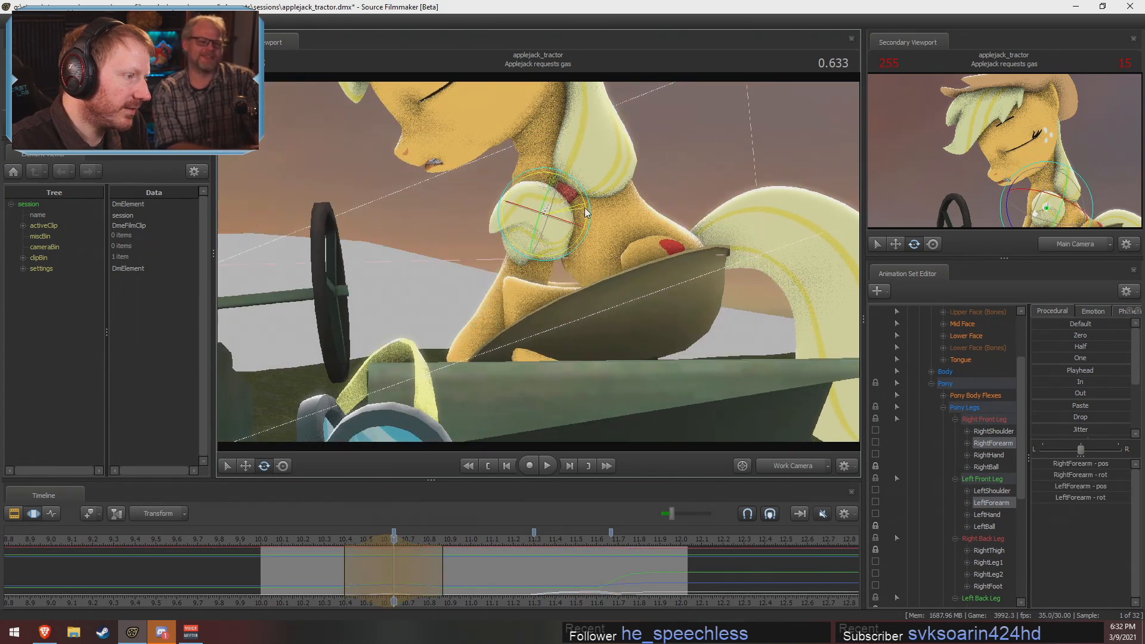
{"action": "left_click", "coordinate": [332, 540]}
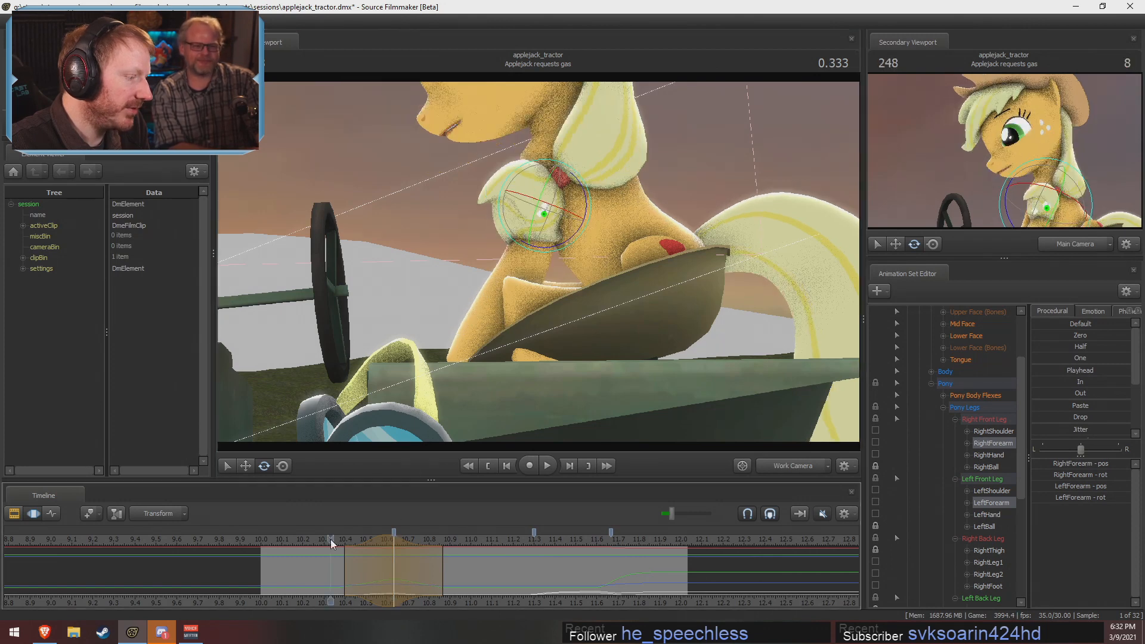
{"action": "left_click_drag", "start_coordinate": [399, 316], "coordinate": [532, 266], "text": "alt"}
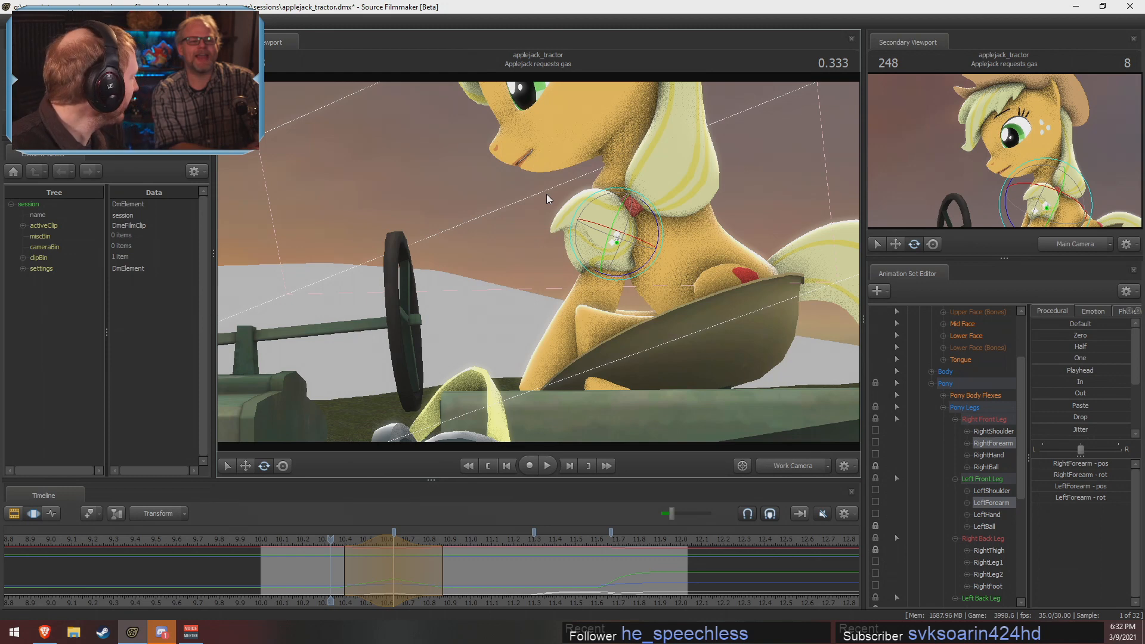
{"action": "key", "text": "space"}
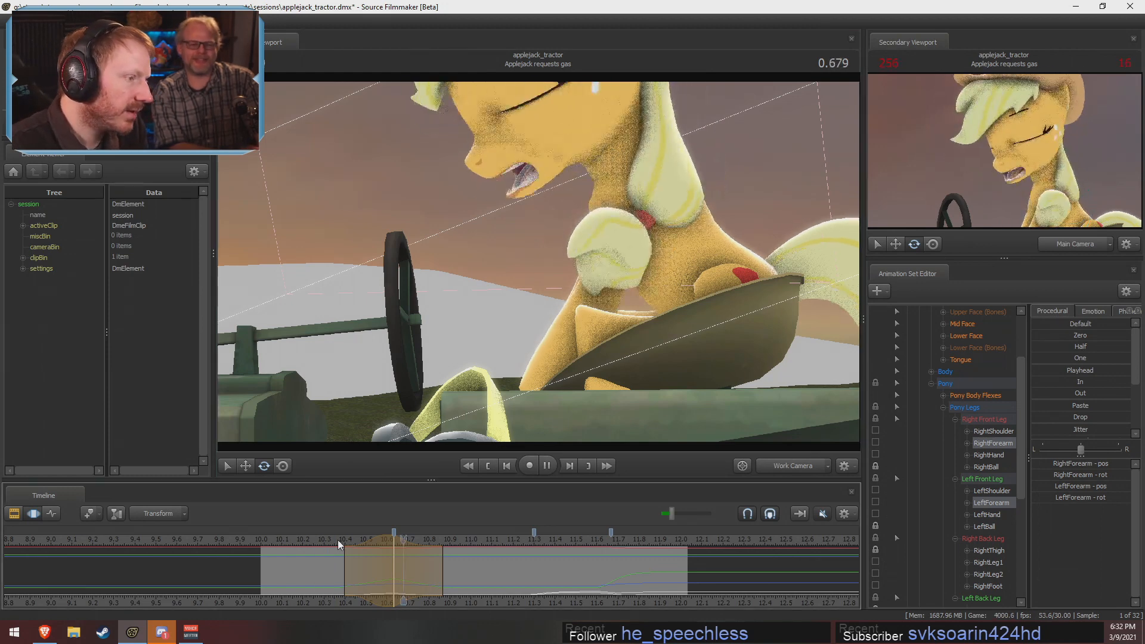
{"action": "key", "text": "space"}
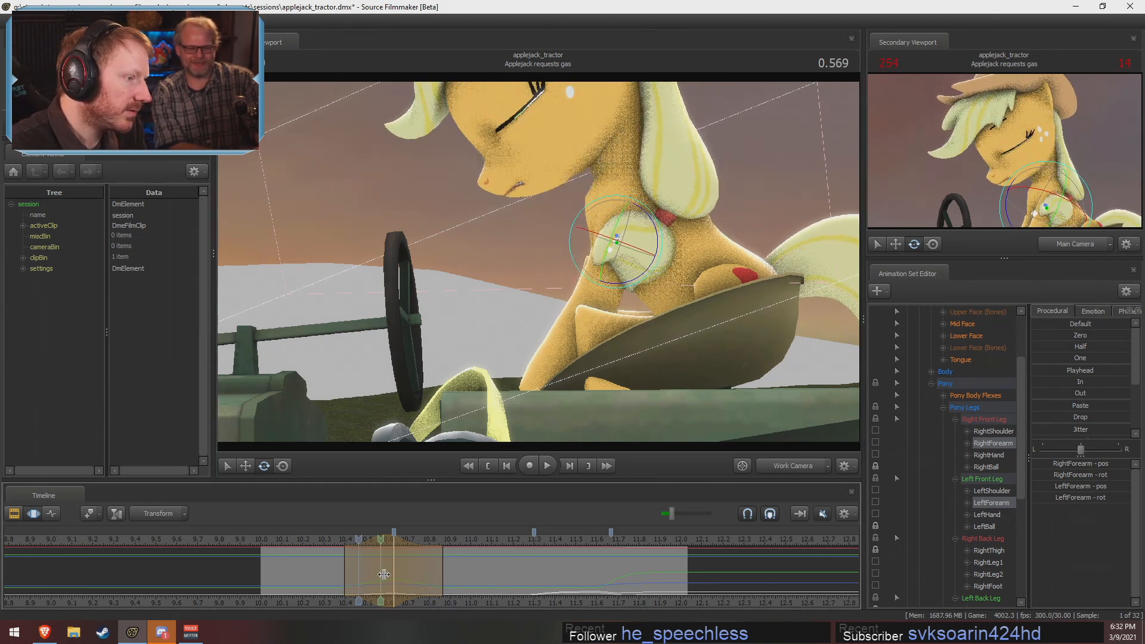
From Applejack's right side, try to move RightForearm down along the leg at the blink, undoing each attempt
{"action": "left_click_drag", "start_coordinate": [514, 356], "coordinate": [536, 266], "text": "alt"}
{"action": "key", "text": "F2"}
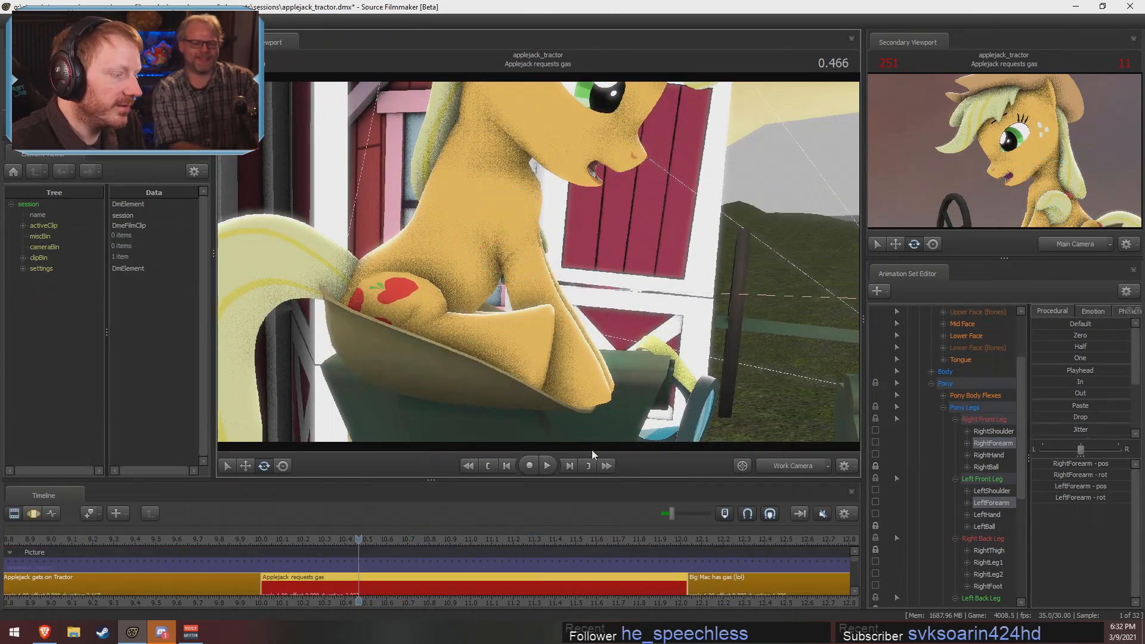
{"action": "key", "text": "F3"}
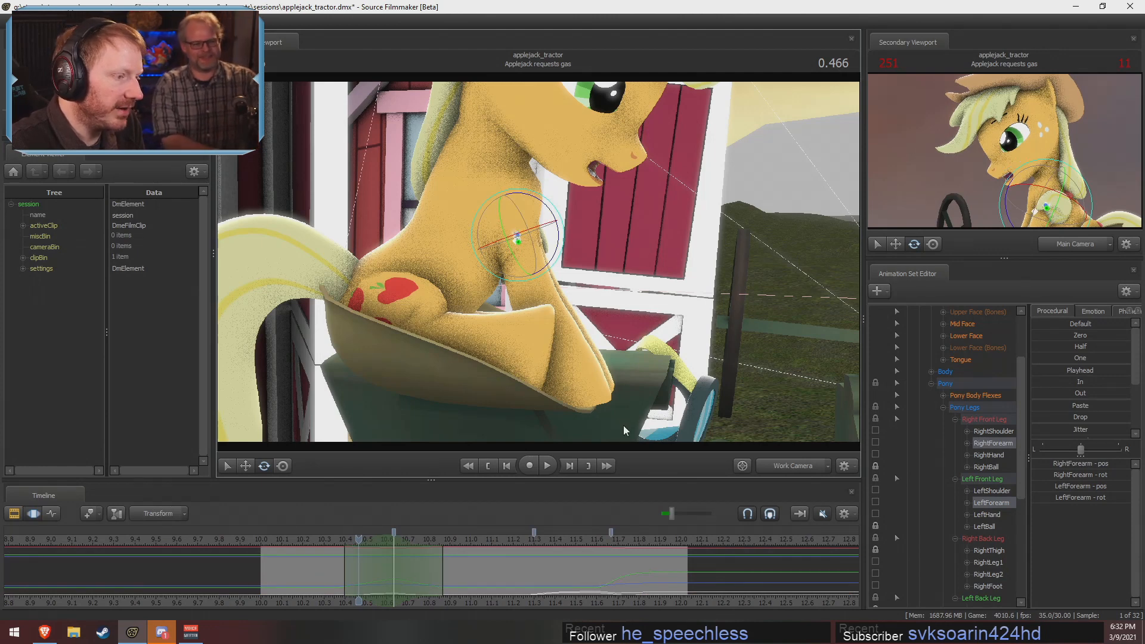
{"action": "left_click", "coordinate": [513, 242]}
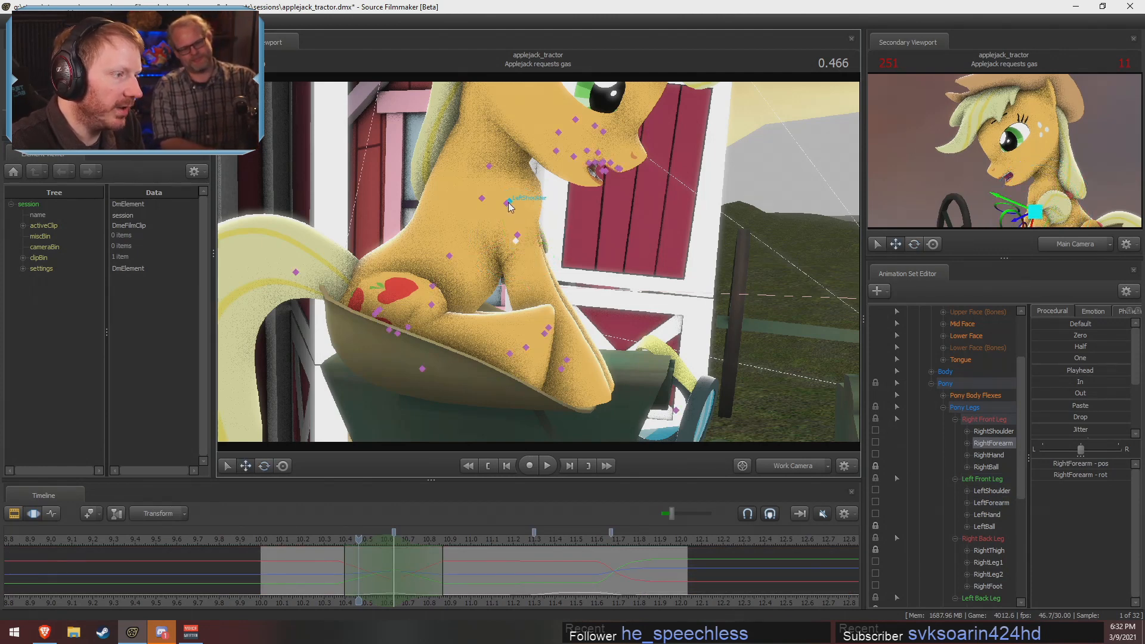
{"action": "left_click_drag", "start_coordinate": [525, 275], "coordinate": [536, 314]}
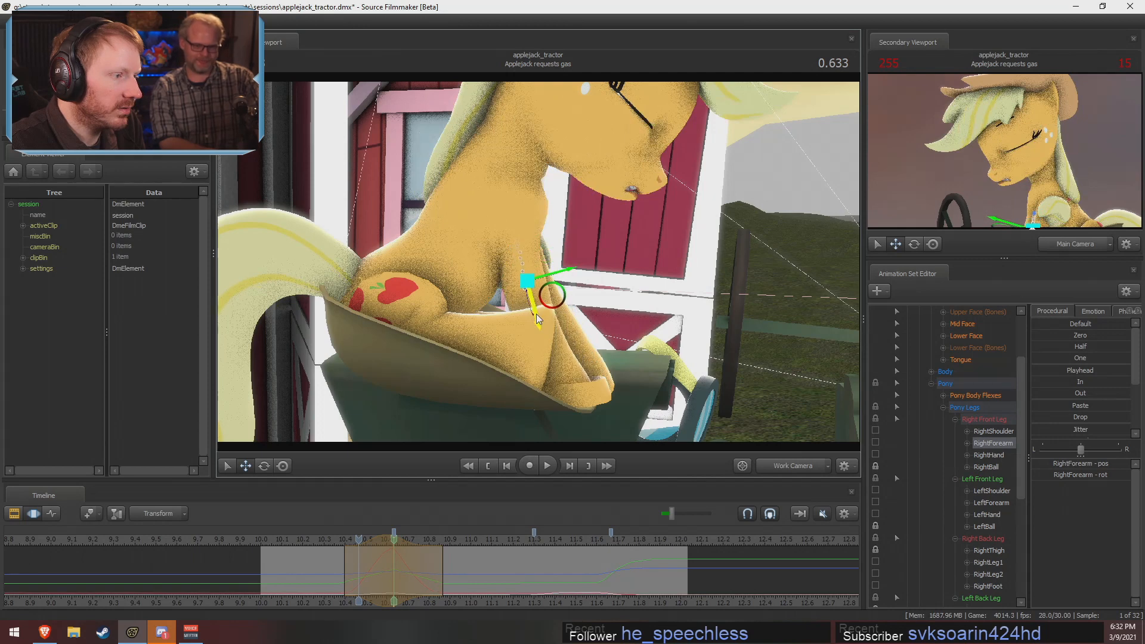
{"action": "key", "text": "ctrl+z"}
{"action": "left_click", "coordinate": [874, 468]}
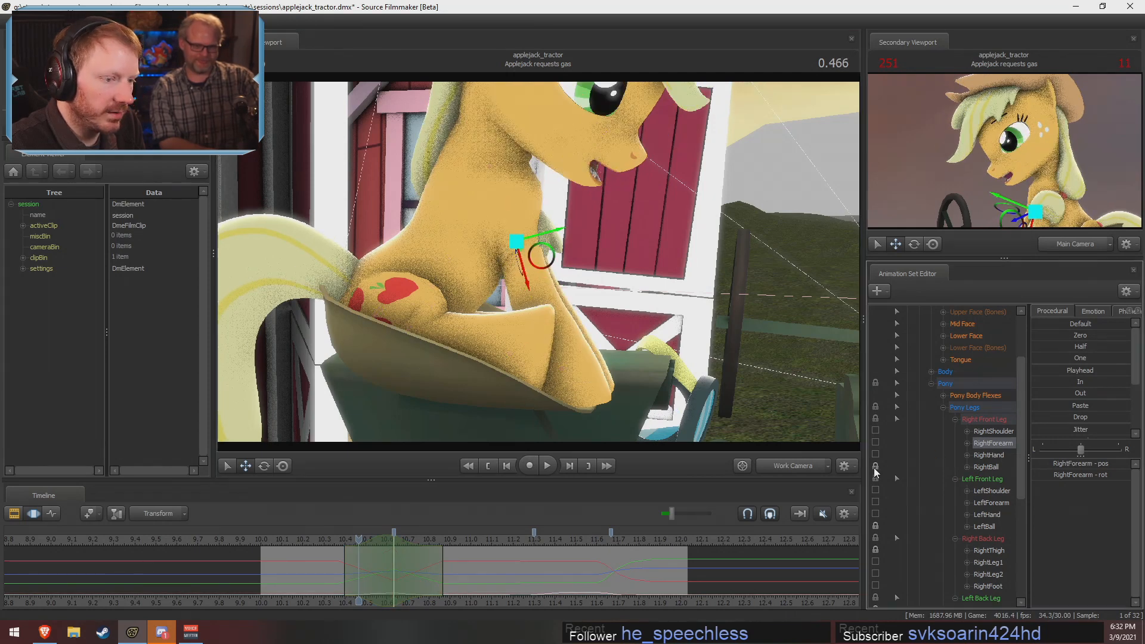
{"action": "scroll", "coordinate": [519, 266], "scroll_direction": "up", "scroll_amount": 3}
{"action": "left_click_drag", "start_coordinate": [524, 274], "coordinate": [541, 306]}
{"action": "key", "text": "ctrl+z"}
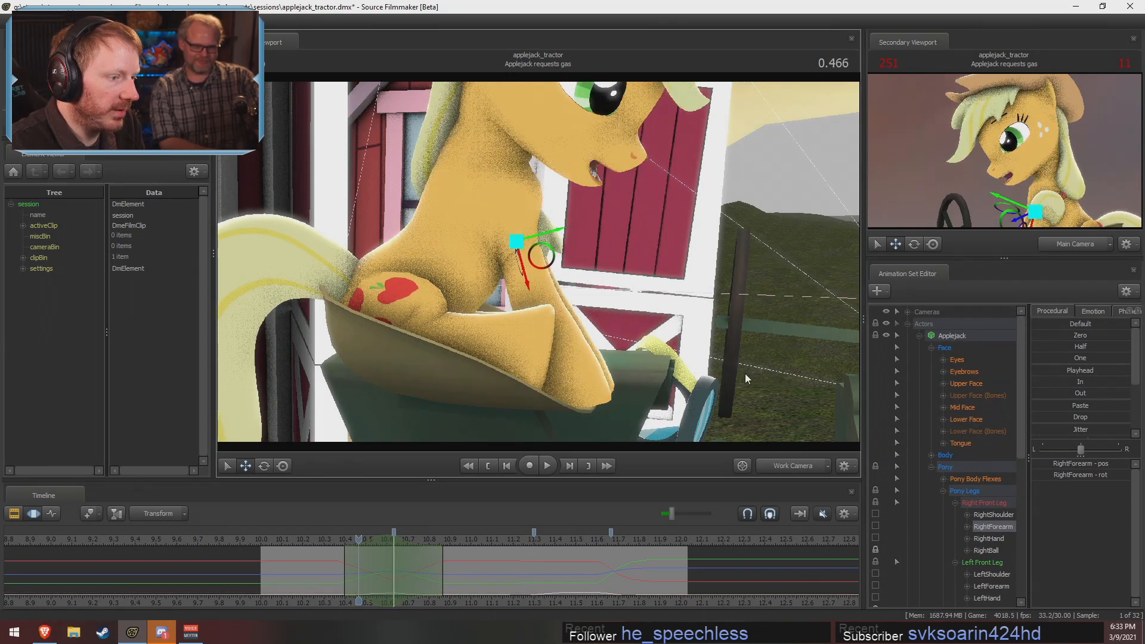
Unlock the RightBall bone of Applejack's right front leg
{"action": "left_click", "coordinate": [988, 539]}
{"action": "left_click", "coordinate": [987, 548]}
{"action": "left_click", "coordinate": [875, 550]}
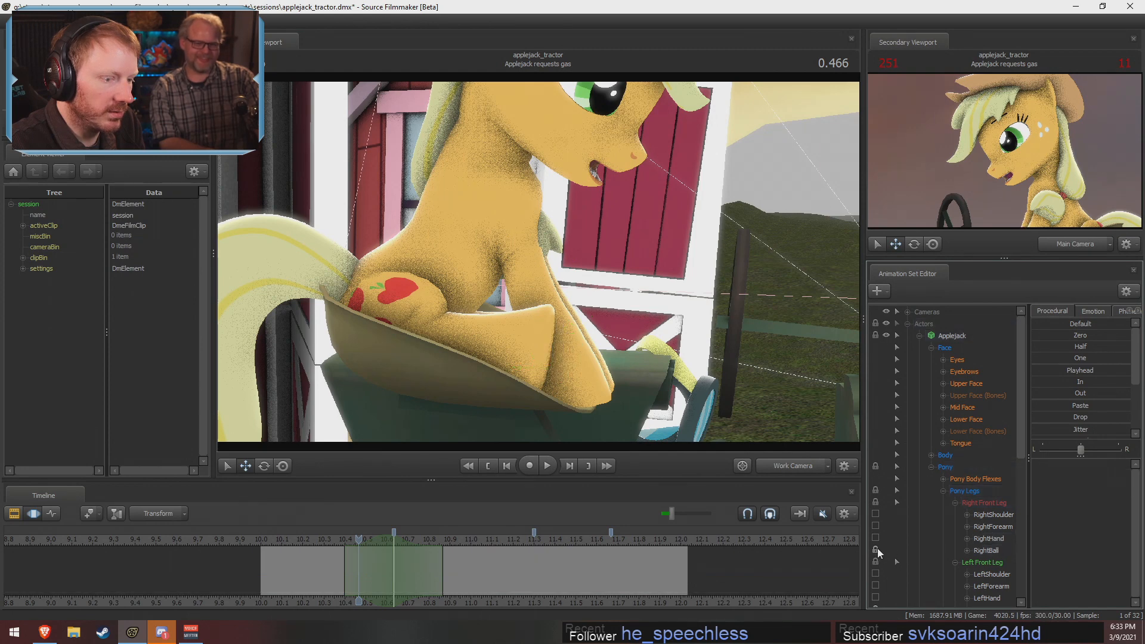
{"action": "scroll", "coordinate": [921, 552], "scroll_direction": "down", "scroll_amount": 1}
{"action": "scroll", "coordinate": [921, 551], "scroll_direction": "down", "scroll_amount": 2}
Try lowering RightForearm at 0.633, then select RightHand and inspect the leg's pose from both sides of the tractor
{"action": "left_click", "coordinate": [518, 242]}
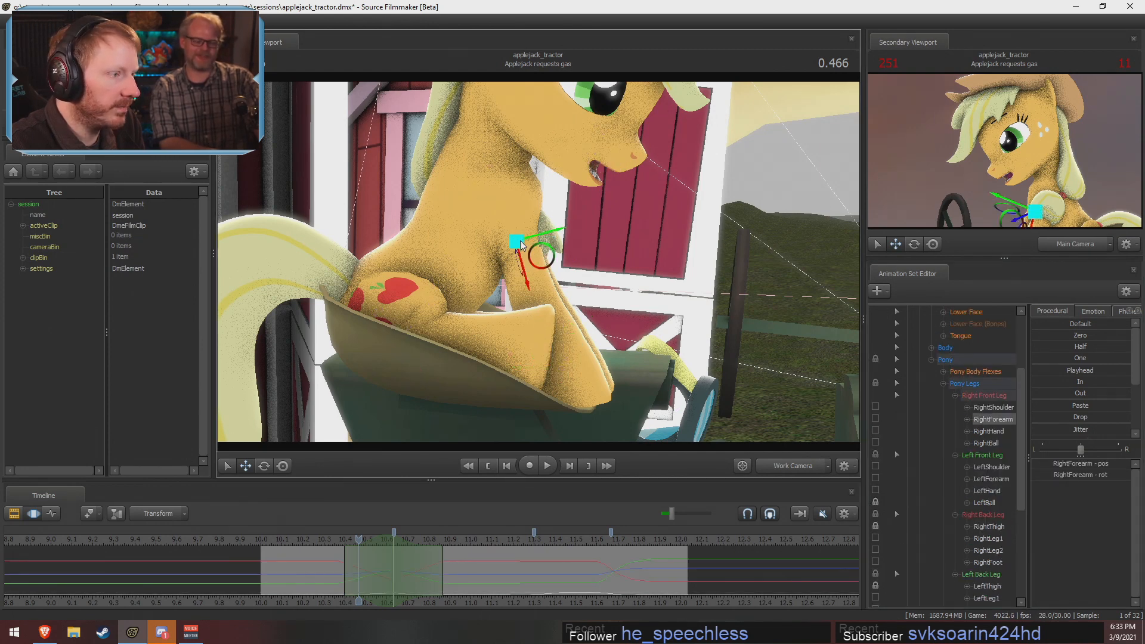
{"action": "left_click_drag", "start_coordinate": [523, 269], "coordinate": [542, 291]}
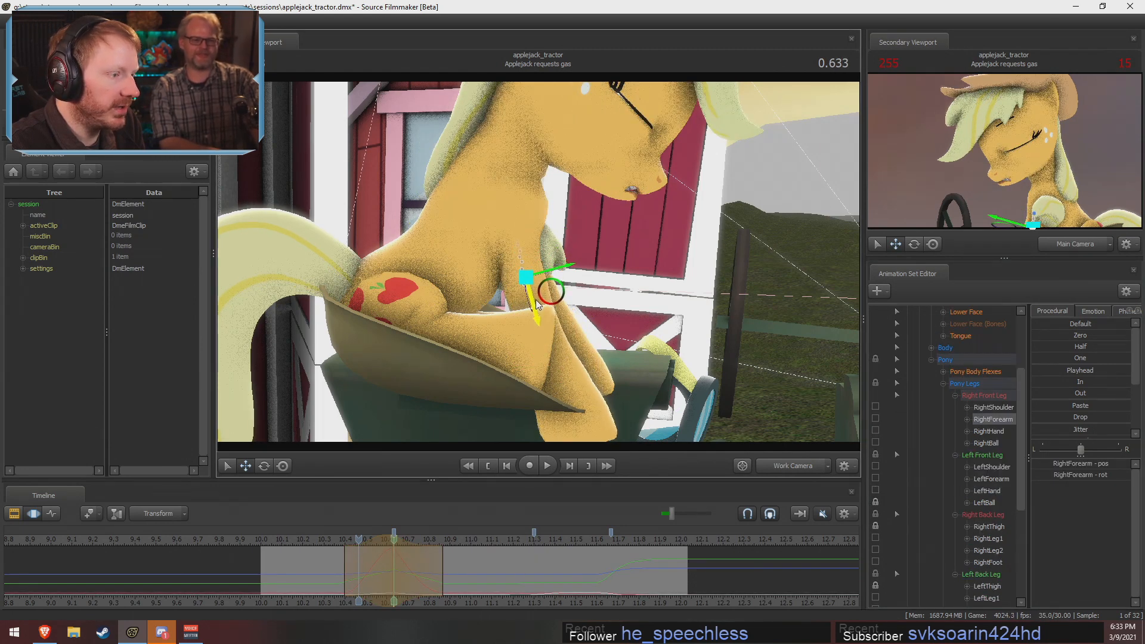
{"action": "left_click_drag", "start_coordinate": [328, 546], "coordinate": [399, 554]}
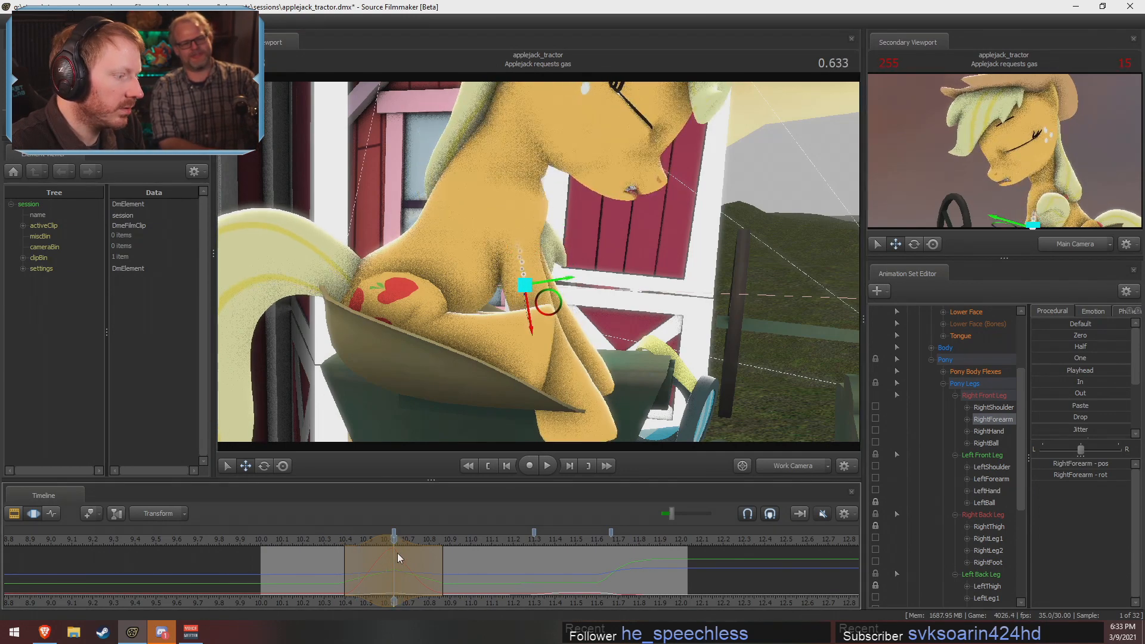
{"action": "left_click_drag", "start_coordinate": [554, 262], "coordinate": [555, 403], "text": "alt"}
{"action": "left_click", "coordinate": [541, 353], "text": "ctrl"}
{"action": "key", "text": "ctrl+z"}
{"action": "left_click_drag", "start_coordinate": [612, 347], "coordinate": [546, 263], "text": "alt"}
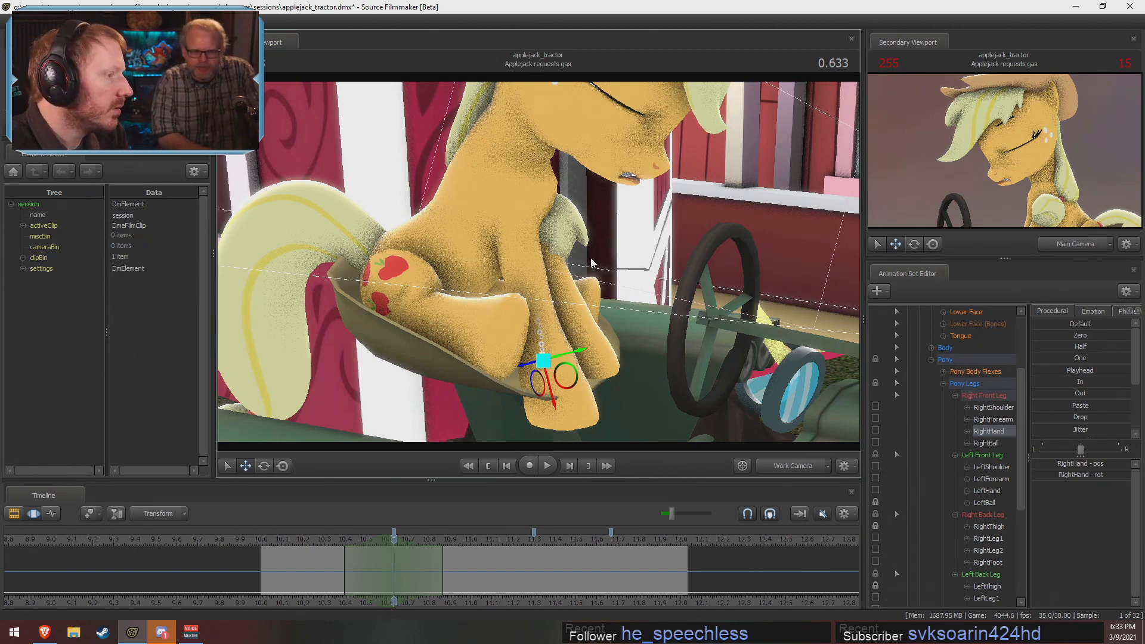
{"action": "left_click_drag", "start_coordinate": [558, 146], "coordinate": [564, 252]}
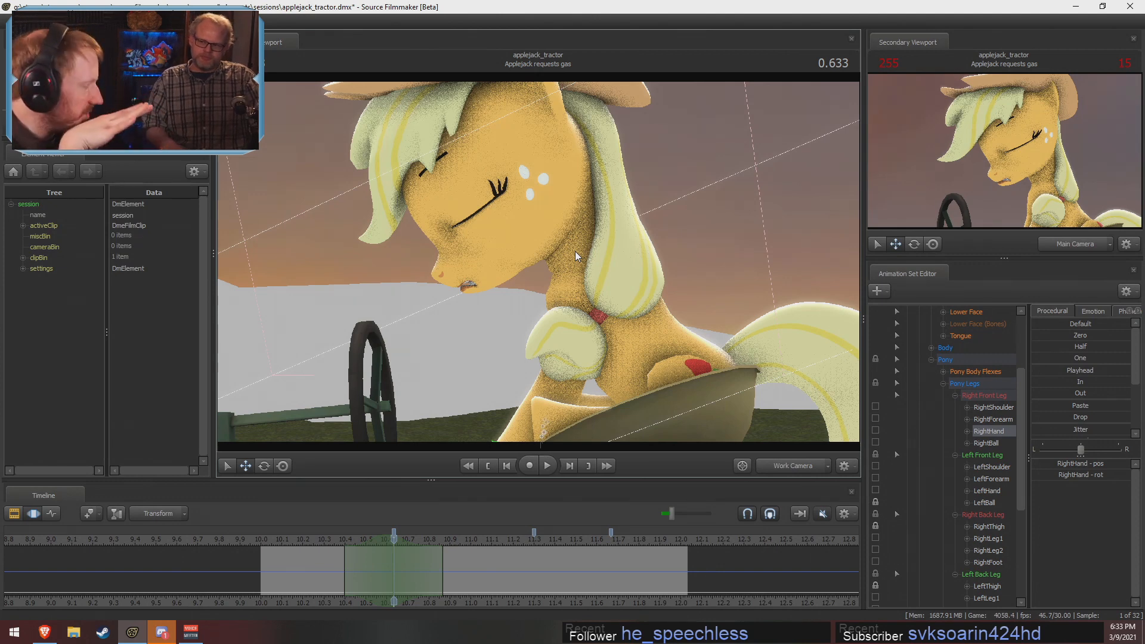
{"action": "left_click_drag", "start_coordinate": [565, 253], "coordinate": [540, 261]}
{"action": "key", "text": "s"}
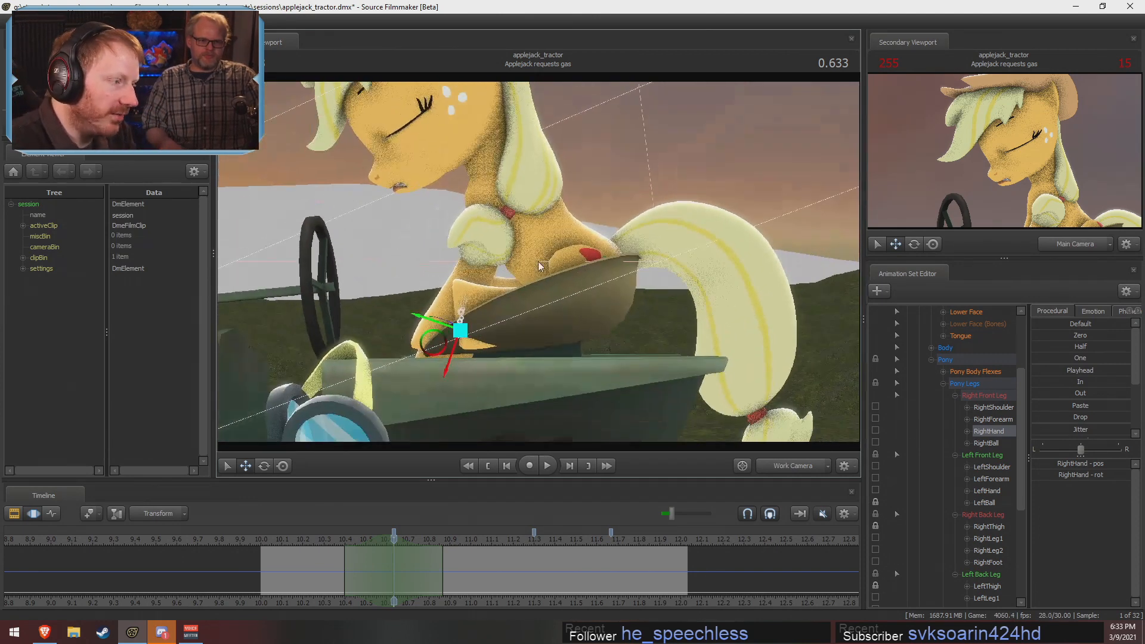
Undo the recent changes to Applejack's right front leg and the work camera
{"action": "key", "text": "ctrl"}
{"action": "key", "text": "ctrl+z"}
{"action": "key", "text": "ctrl+z"}
{"action": "key", "text": "ctrl+z"}
{"action": "key", "text": "ctrl+z"}
{"action": "key", "text": "ctrl+z"}
{"action": "key", "text": "ctrl+z"}
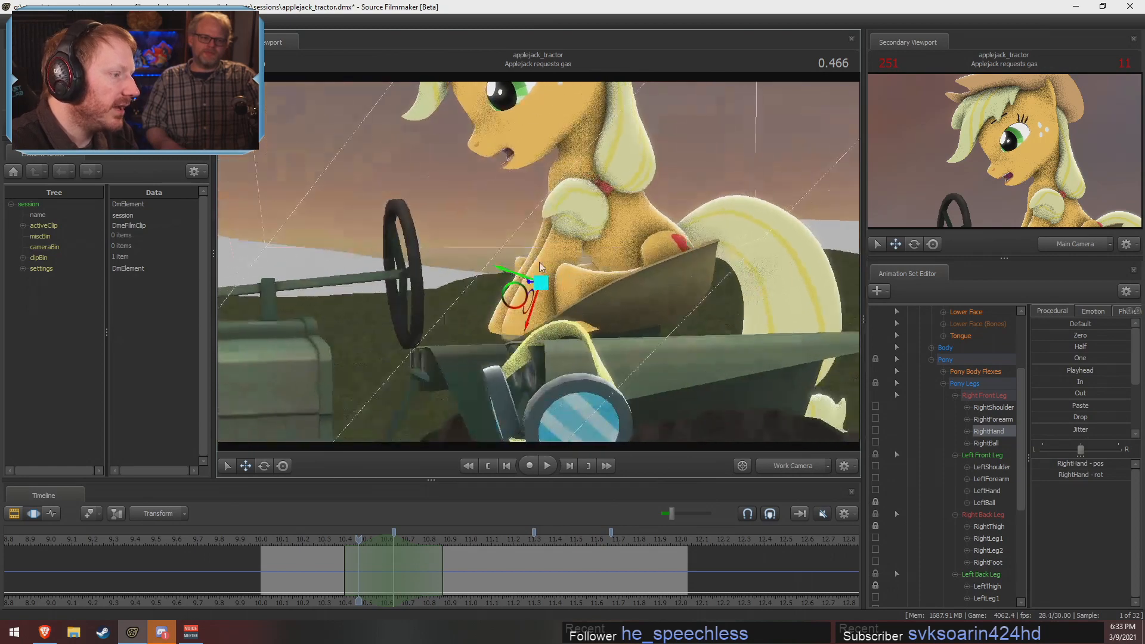
Go to 1.900 in the Applejack gets on Tractor shot and open that shot in the Motion Editor
{"action": "key", "text": "F2"}
{"action": "left_click_drag", "start_coordinate": [221, 546], "coordinate": [190, 546]}
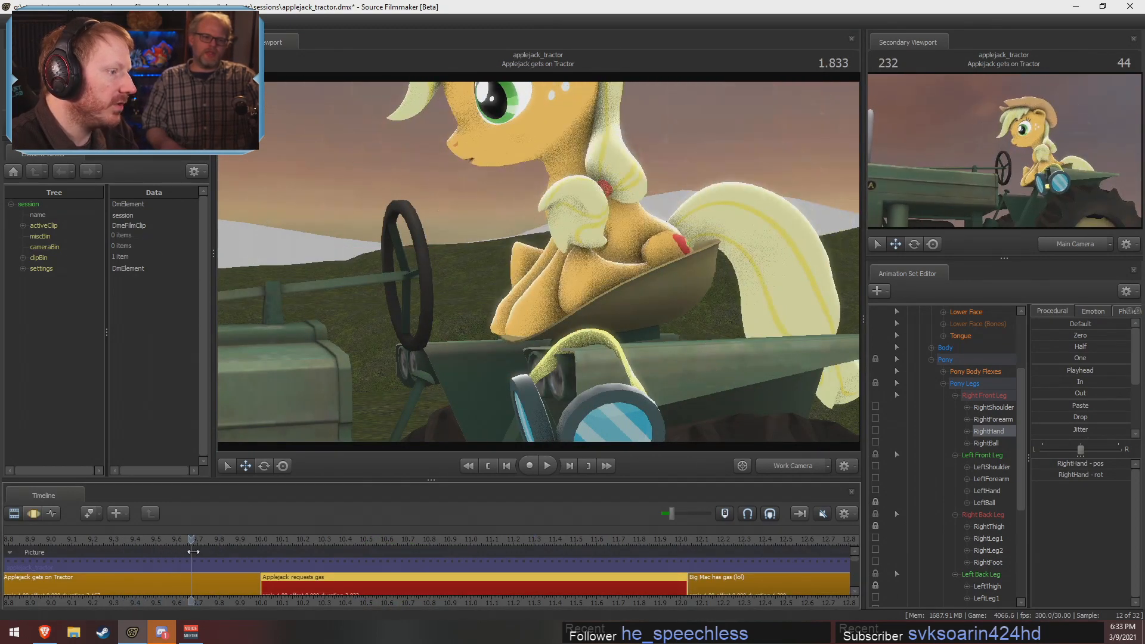
{"action": "key", "text": "F3"}
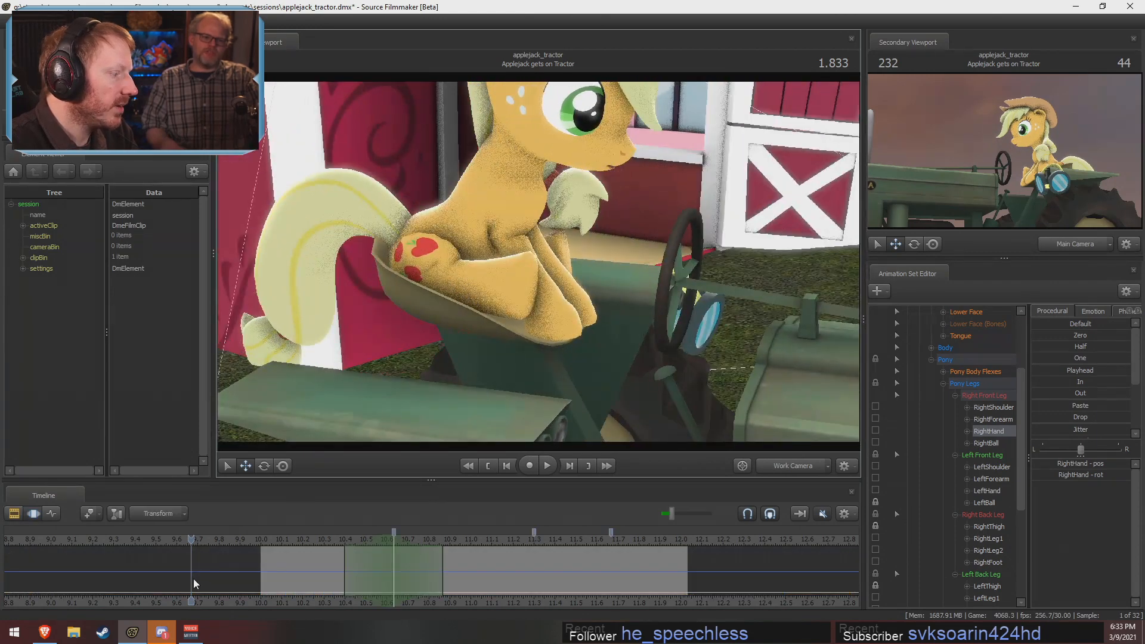
{"action": "key", "text": "F2"}
{"action": "key", "text": "F3"}
{"action": "mouse_move", "coordinate": [190, 584]}
{"action": "left_mouse_down"}
{"action": "mouse_move", "coordinate": [142, 573]}
{"action": "mouse_move", "coordinate": [205, 577]}
{"action": "left_mouse_up"}
Select RightShoulder, extend the time selection over the whole timeline, raise the shoulder slightly and inspect it up close
{"action": "left_click_drag", "start_coordinate": [460, 192], "coordinate": [511, 195]}
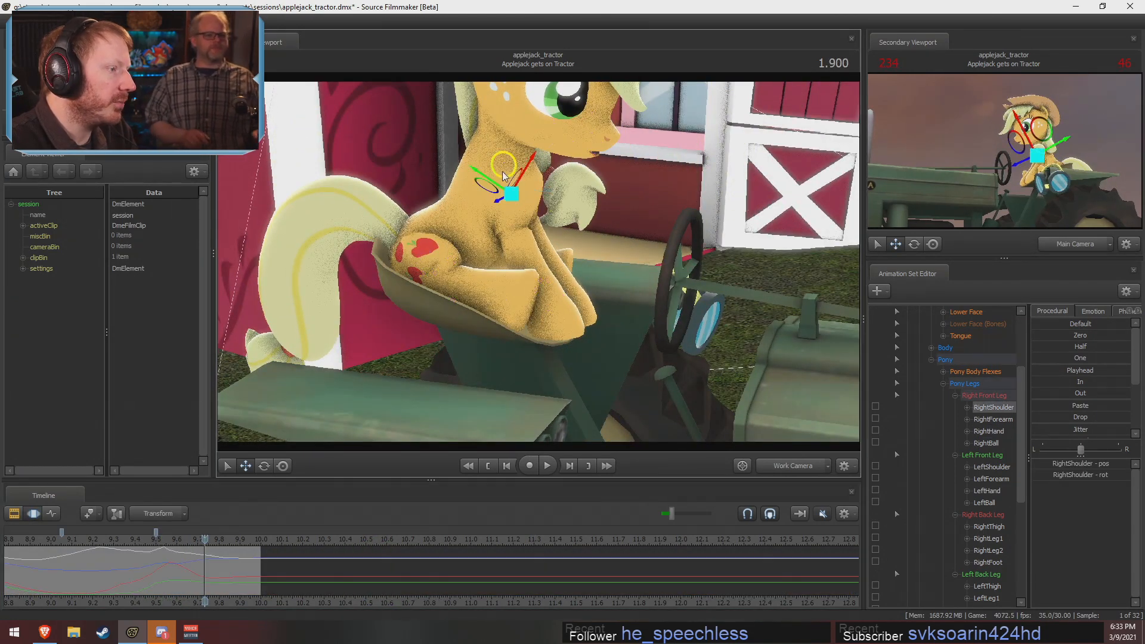
{"action": "left_click", "coordinate": [213, 574]}
{"action": "key", "text": "ctrl+a"}
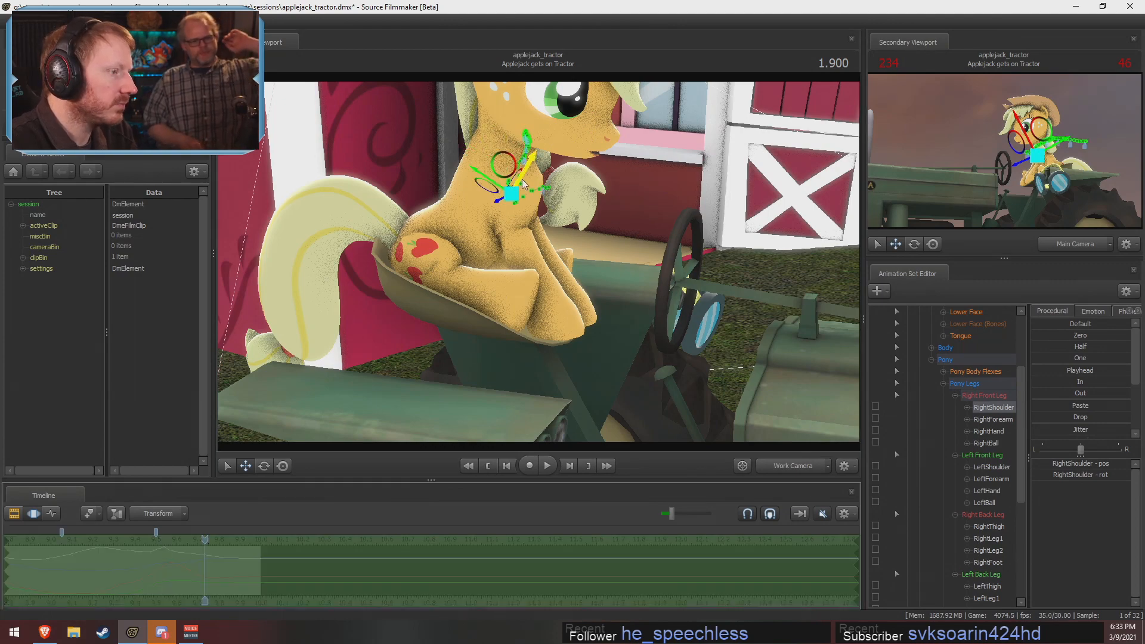
{"action": "left_click_drag", "start_coordinate": [508, 164], "coordinate": [528, 185]}
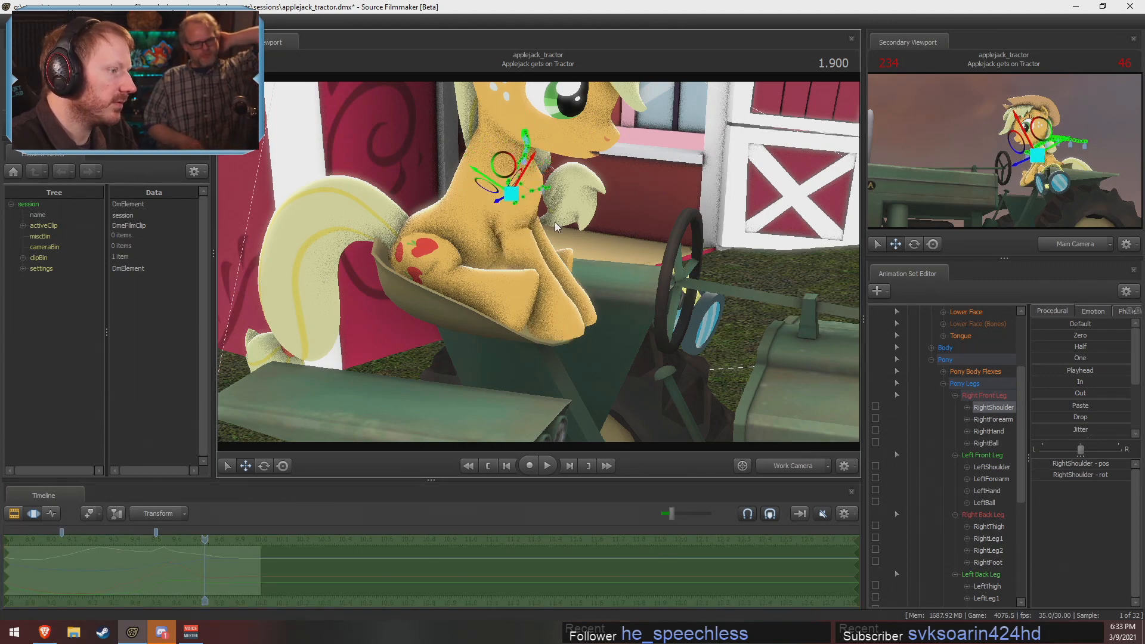
{"action": "key", "text": "ctrl+y"}
{"action": "left_click_drag", "start_coordinate": [556, 228], "coordinate": [534, 259], "text": "alt"}
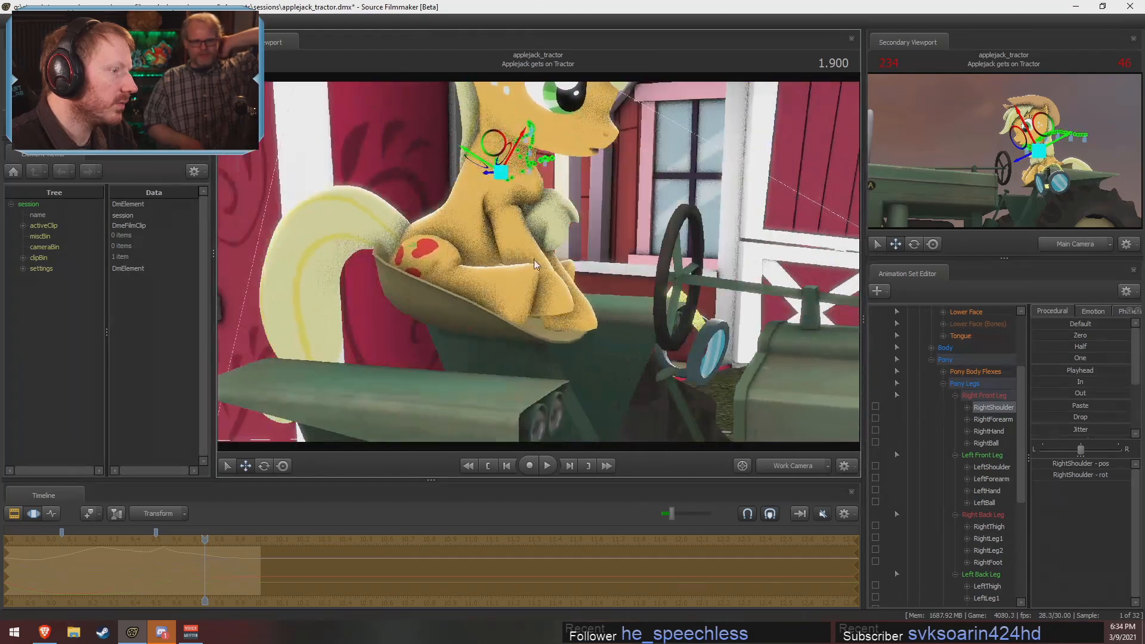
{"action": "left_click_drag", "start_coordinate": [513, 209], "coordinate": [513, 169]}
{"action": "key", "text": "w"}
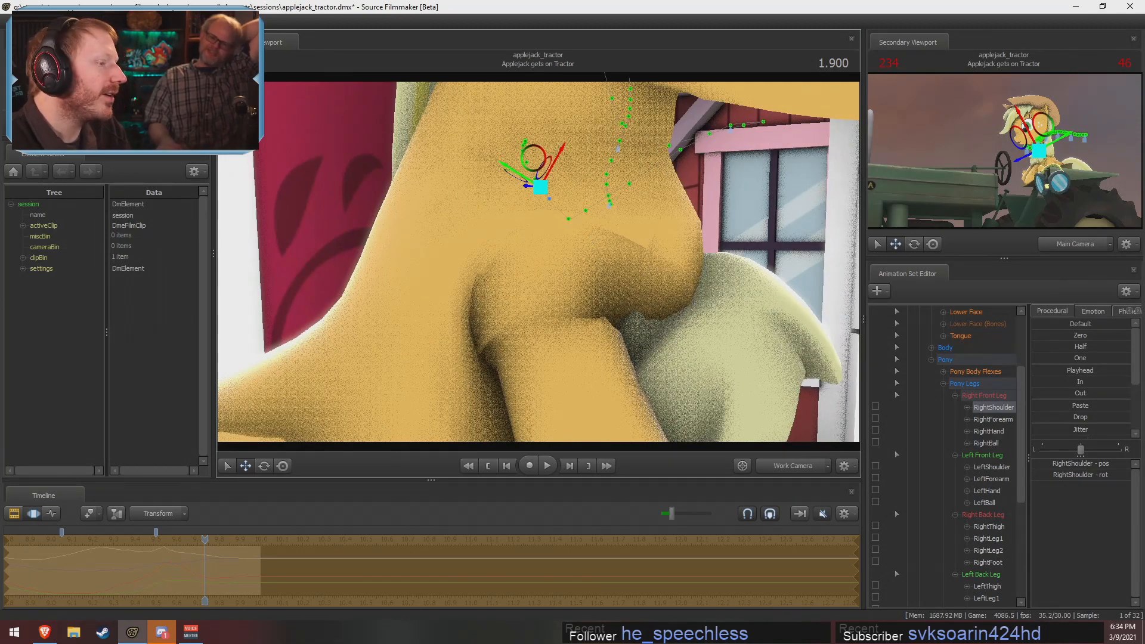
{"action": "key", "text": "s"}
{"action": "mouse_move", "coordinate": [539, 267]}
{"action": "left_mouse_down"}
{"action": "mouse_move", "coordinate": [566, 260]}
{"action": "mouse_move", "coordinate": [524, 262]}
{"action": "mouse_move", "coordinate": [538, 267]}
{"action": "left_mouse_up"}
{"action": "key", "text": "w"}
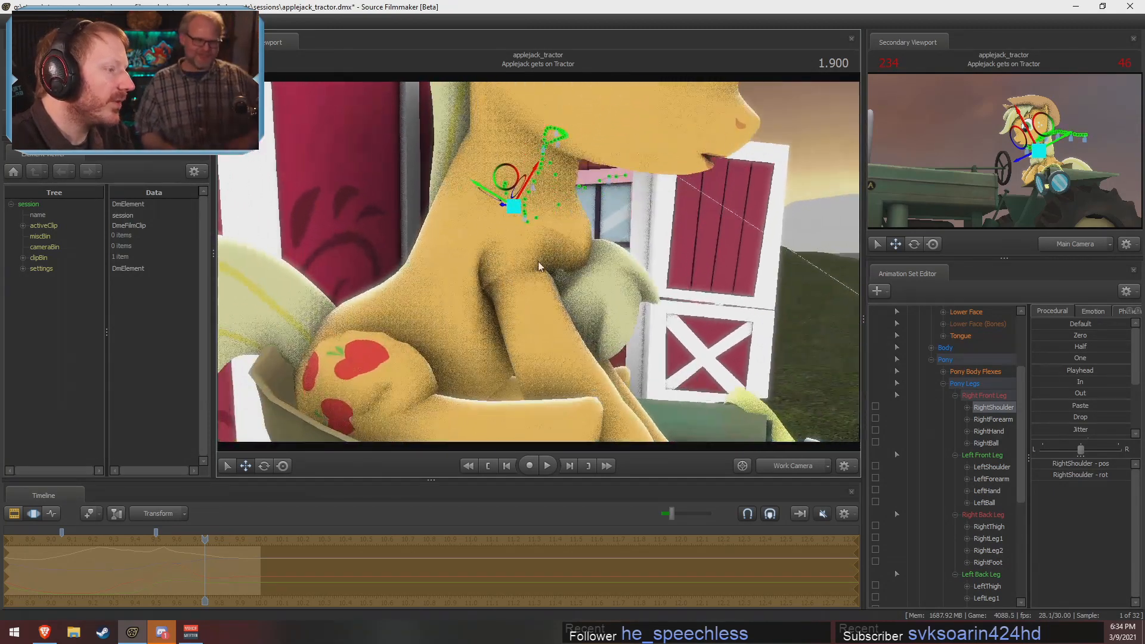
Examine Applejack's face, nostril, neck and chest from close up and from the side at 1.900
{"action": "left_click_drag", "start_coordinate": [671, 121], "coordinate": [661, 98]}
{"action": "key", "text": "w"}
{"action": "key", "text": "s"}
{"action": "key", "text": "w"}
{"action": "left_click_drag", "start_coordinate": [543, 267], "coordinate": [567, 265]}
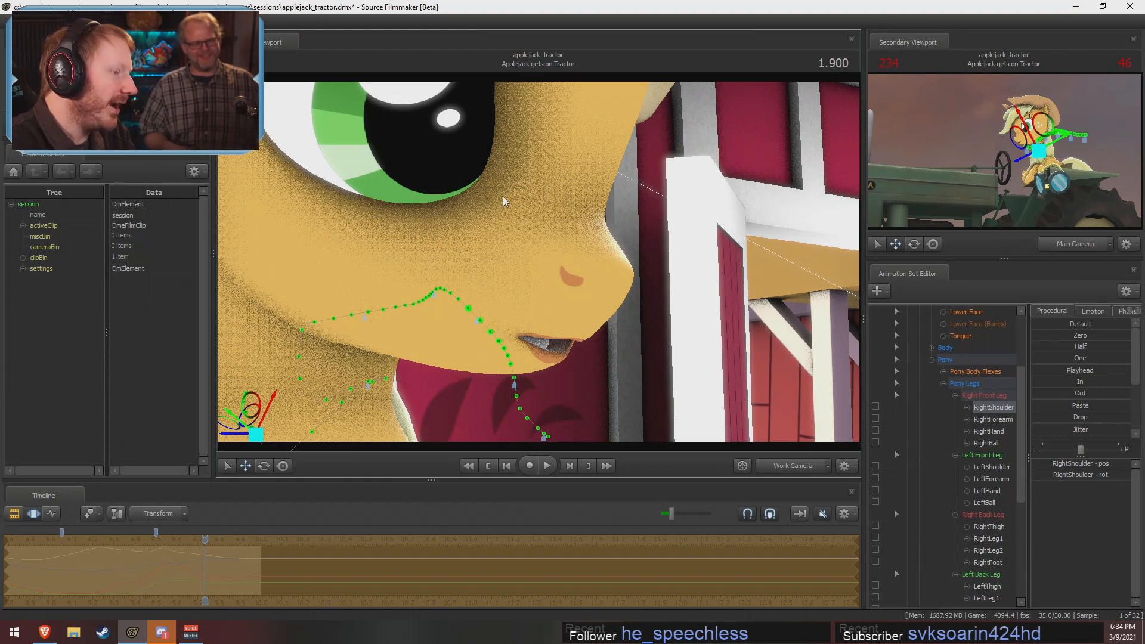
{"action": "key", "text": "w"}
{"action": "mouse_move", "coordinate": [609, 278]}
{"action": "left_mouse_down"}
{"action": "mouse_move", "coordinate": [632, 285]}
{"action": "mouse_move", "coordinate": [615, 281]}
{"action": "left_mouse_up"}
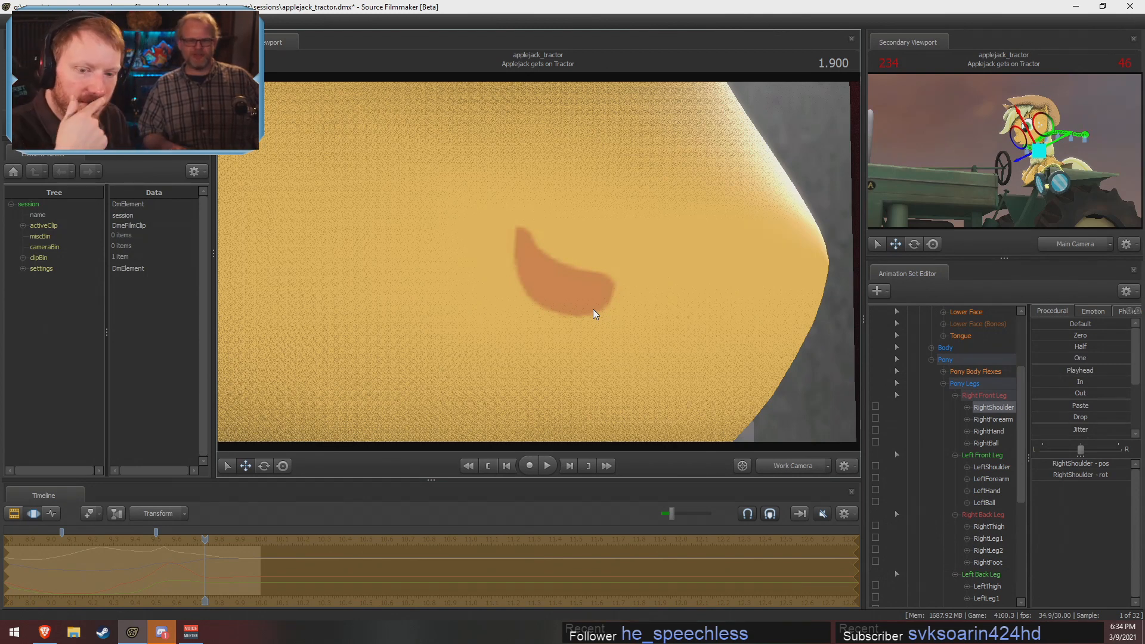
{"action": "left_click_drag", "start_coordinate": [593, 309], "coordinate": [718, 264]}
{"action": "key", "text": "s"}
{"action": "key", "text": "s"}
{"action": "key", "text": "s"}
{"action": "key", "text": "a"}
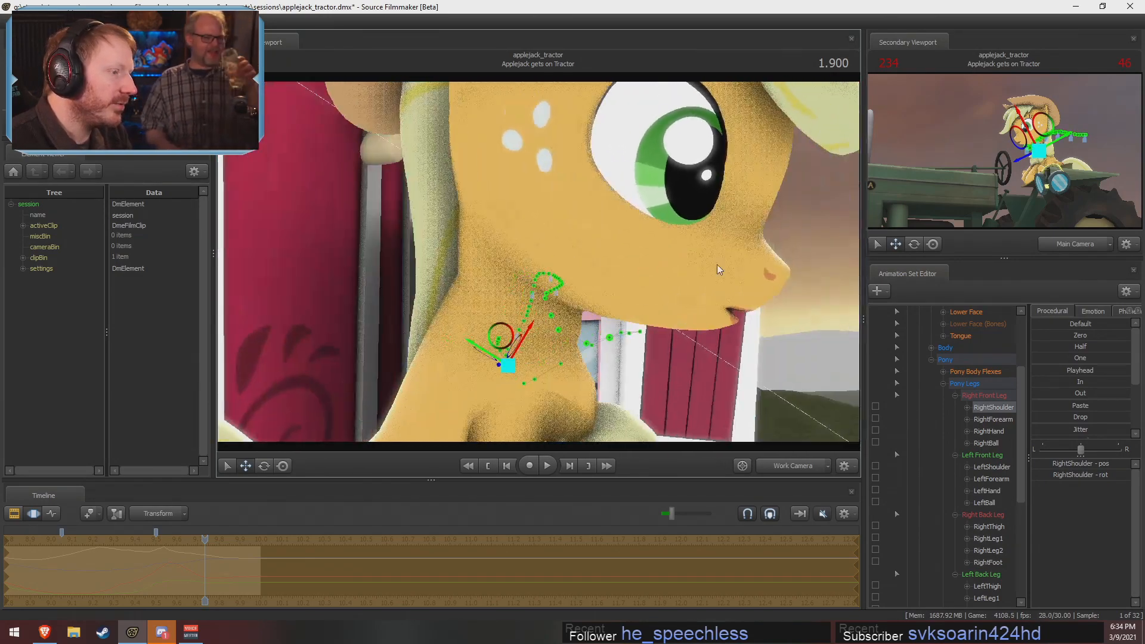
{"action": "key", "text": "s"}
{"action": "left_click_drag", "start_coordinate": [555, 213], "coordinate": [549, 241]}
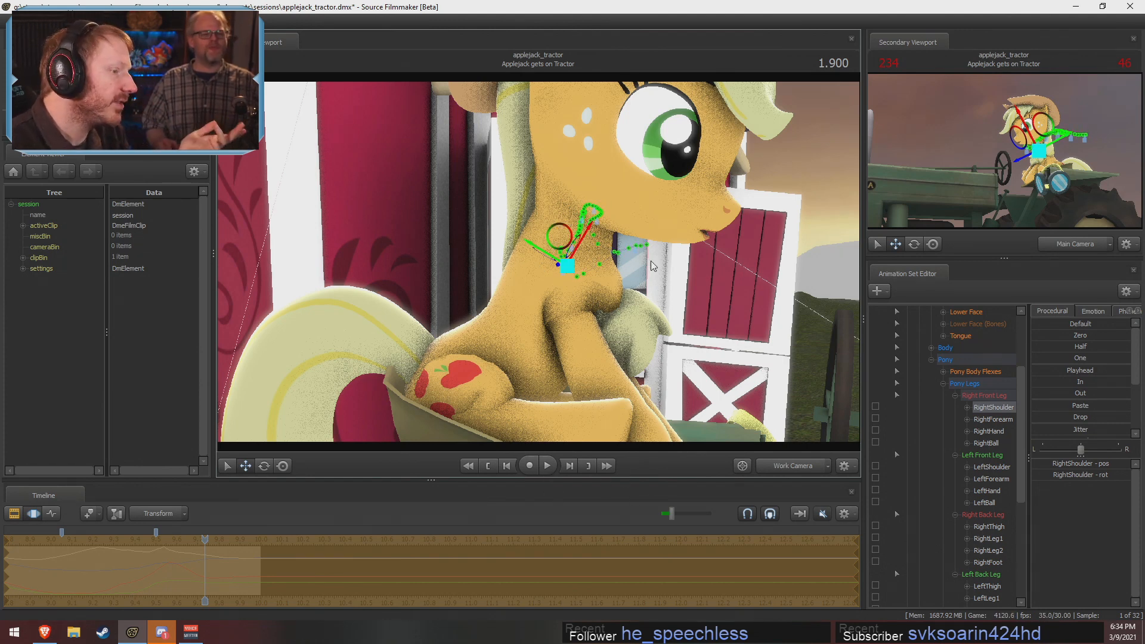
Undo the last RightShoulder move and lock the LeftShoulder and RightShoulder controls
{"action": "key", "text": "ctrl+z"}
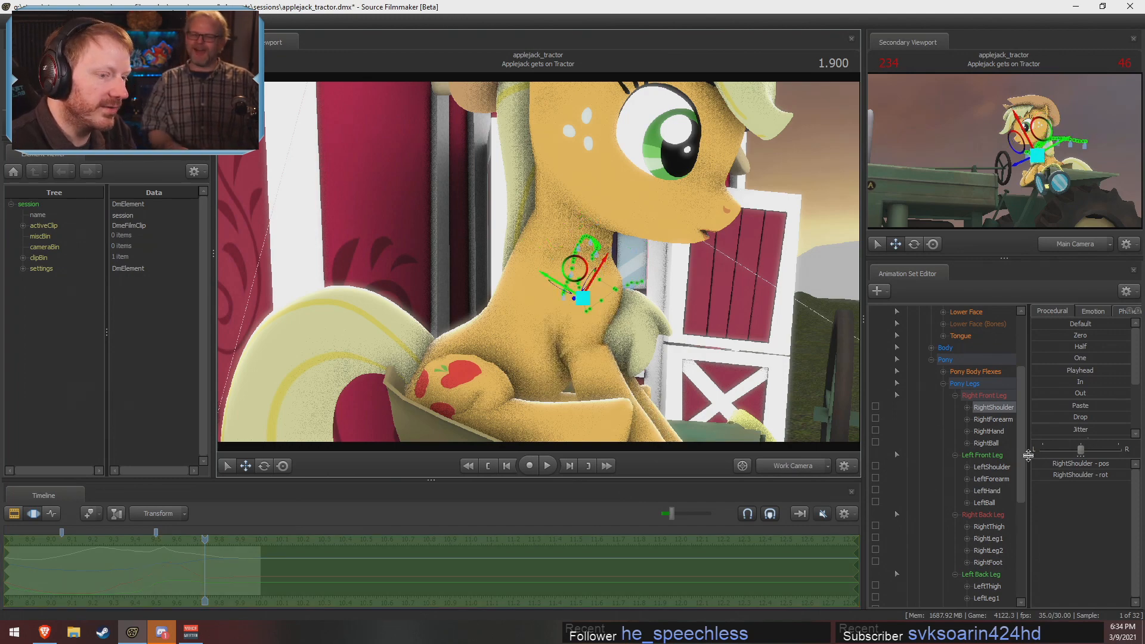
{"action": "right_click_drag", "start_coordinate": [642, 378], "coordinate": [866, 472], "text": "alt"}
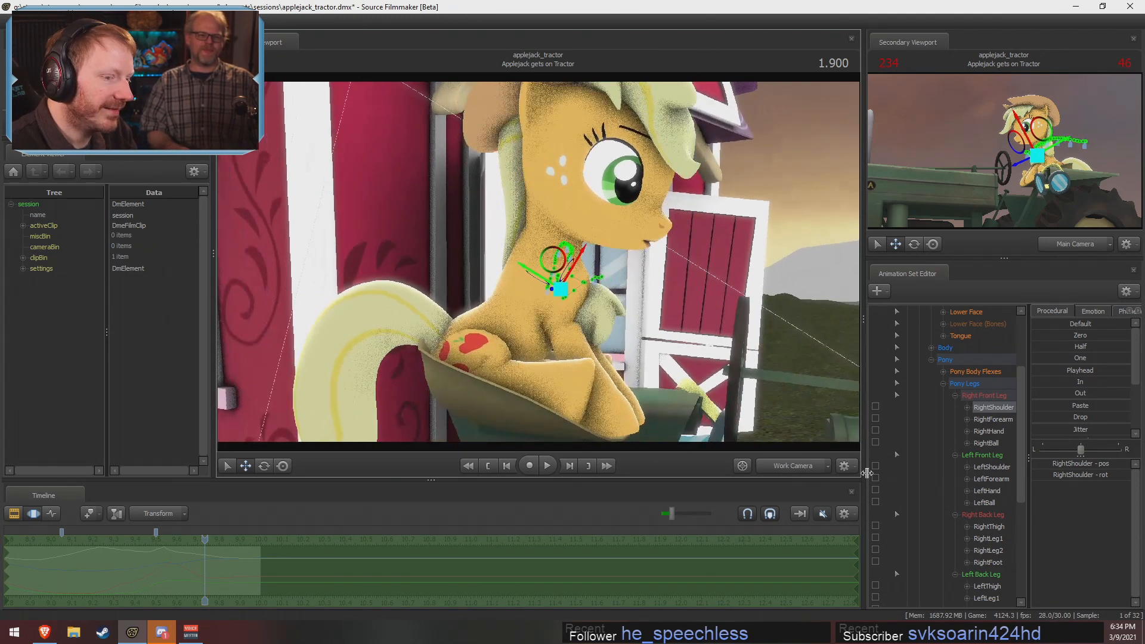
{"action": "left_click", "coordinate": [871, 409]}
{"action": "left_click", "coordinate": [874, 466]}
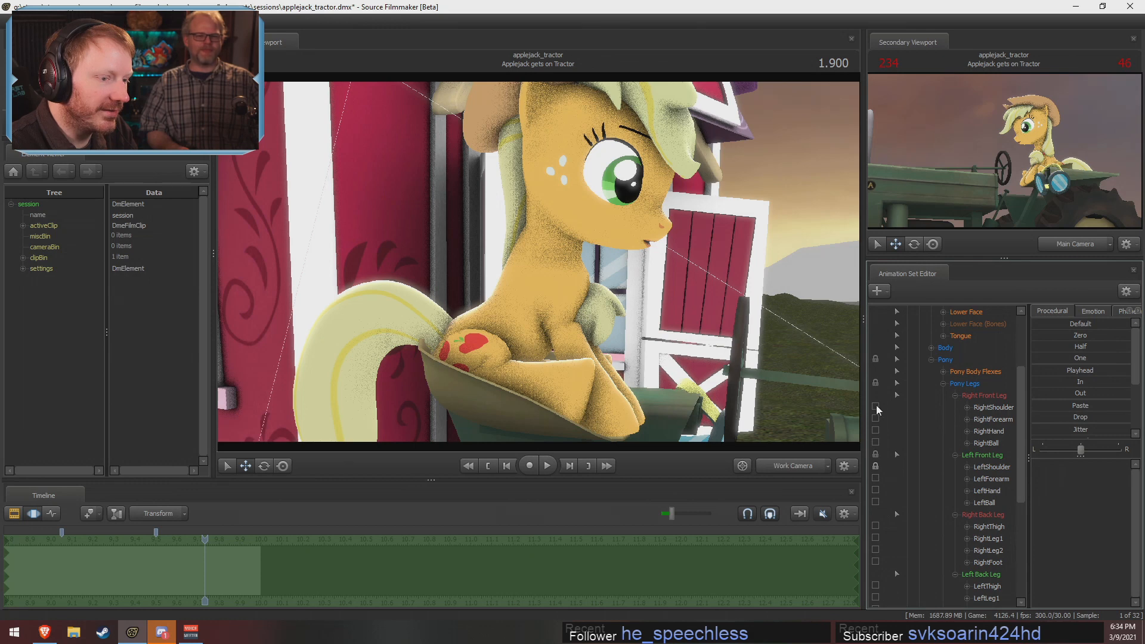
{"action": "left_click", "coordinate": [875, 407]}
Add a scale control to Chest2 and reduce Chest2_scale to shrink Applejack's upper chest
{"action": "scroll", "coordinate": [926, 506], "scroll_direction": "down", "scroll_amount": 2}
{"action": "scroll", "coordinate": [920, 574], "scroll_direction": "down", "scroll_amount": 1}
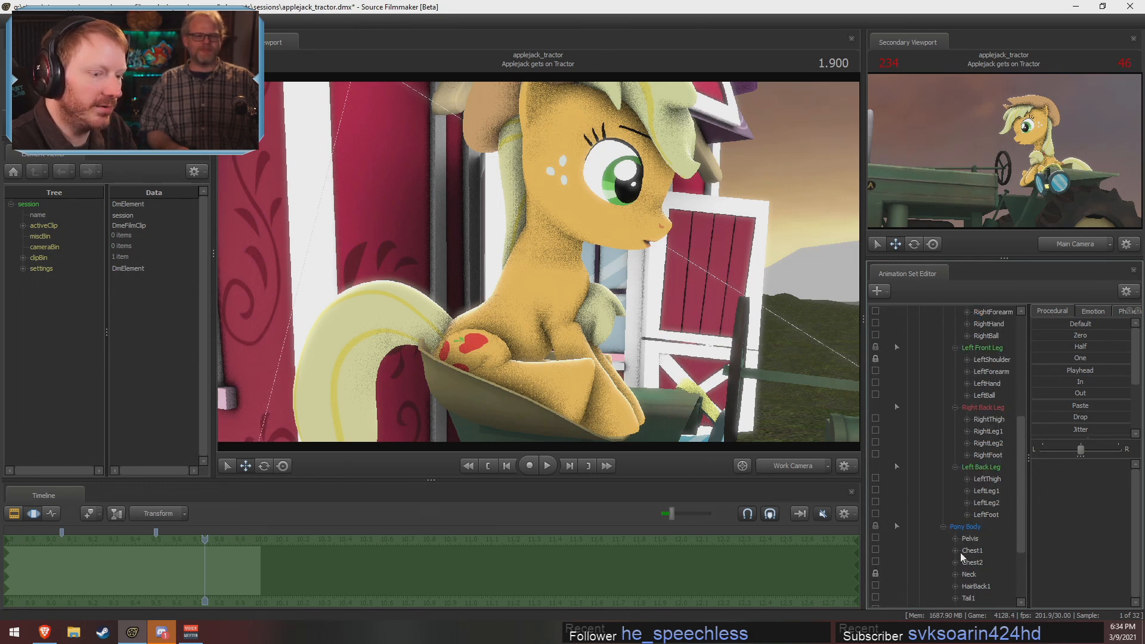
{"action": "right_click", "coordinate": [979, 563]}
{"action": "left_click", "coordinate": [1033, 468]}
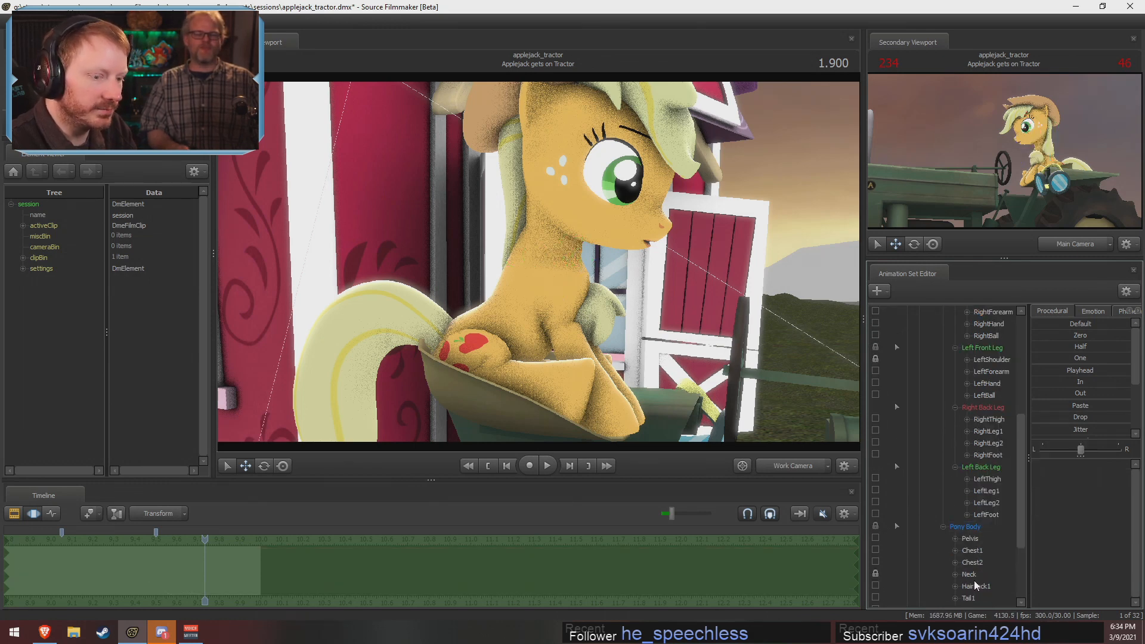
{"action": "scroll", "coordinate": [978, 573], "scroll_direction": "down", "scroll_amount": 3}
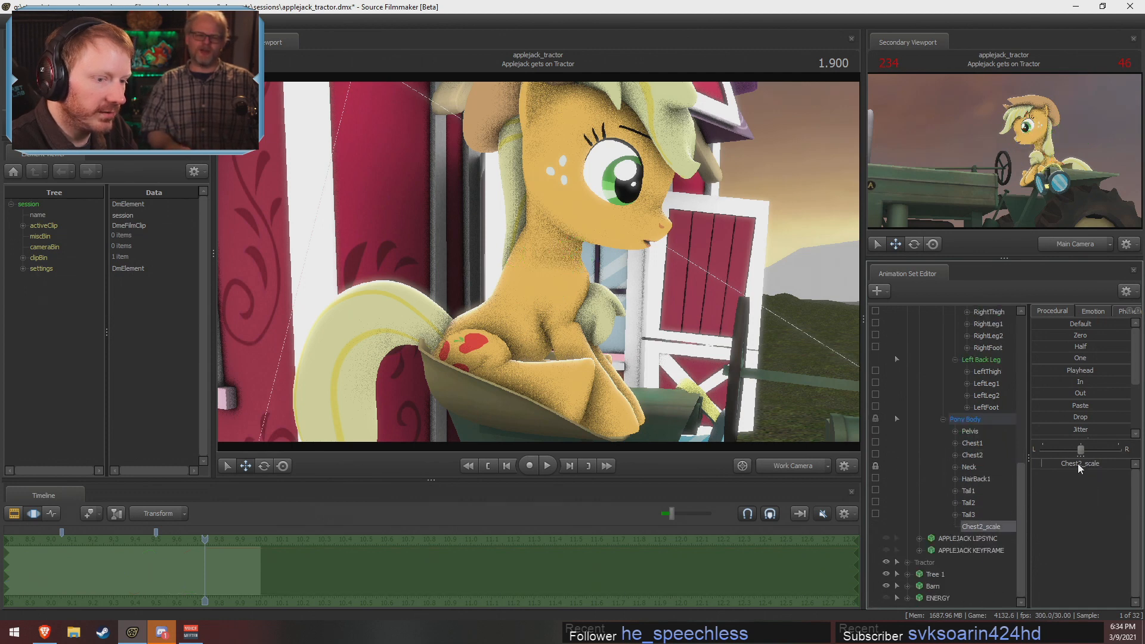
{"action": "left_click_drag", "start_coordinate": [1078, 464], "coordinate": [1078, 464]}
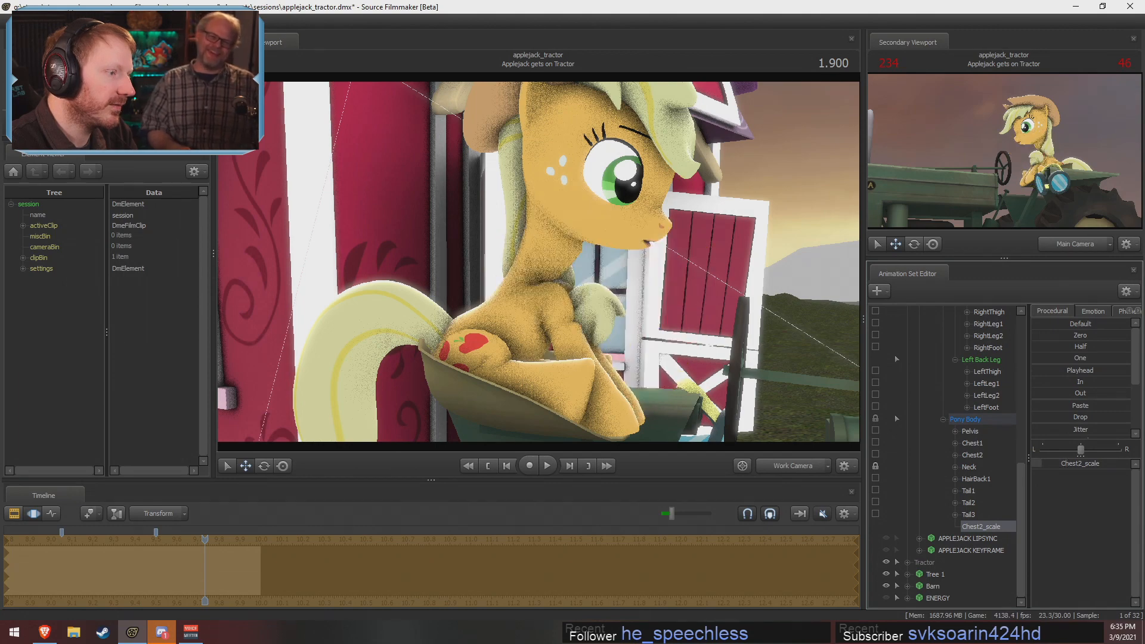
Select the Neck control on Applejack and raise it above the shrunken chest
{"action": "left_click_drag", "start_coordinate": [741, 334], "coordinate": [527, 297]}
{"action": "left_click", "coordinate": [520, 299]}
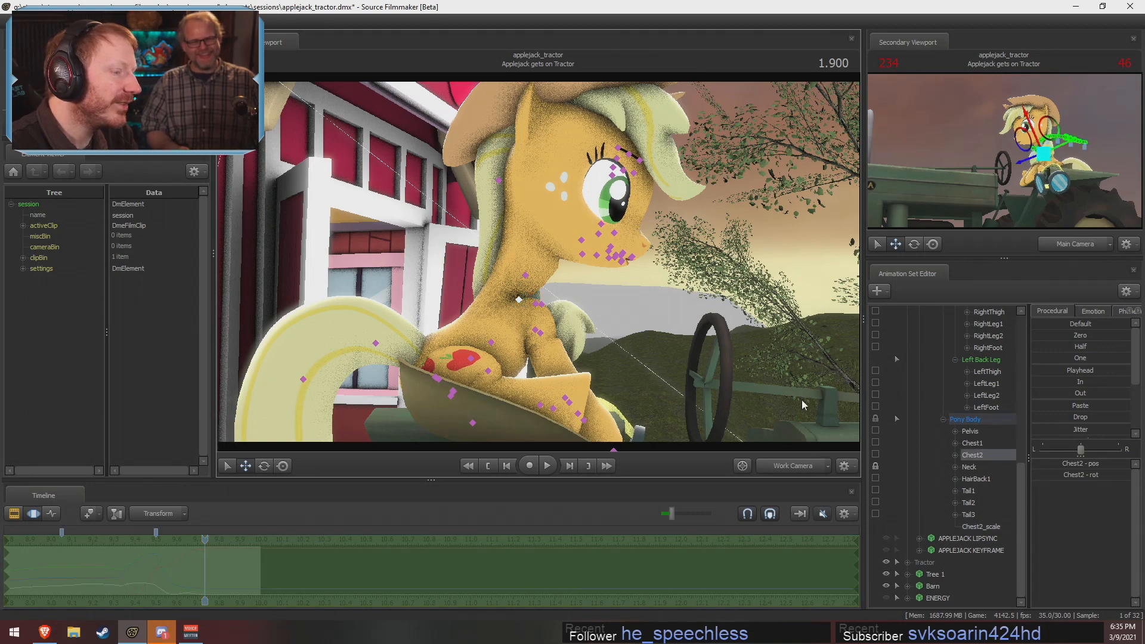
{"action": "left_click", "coordinate": [567, 268]}
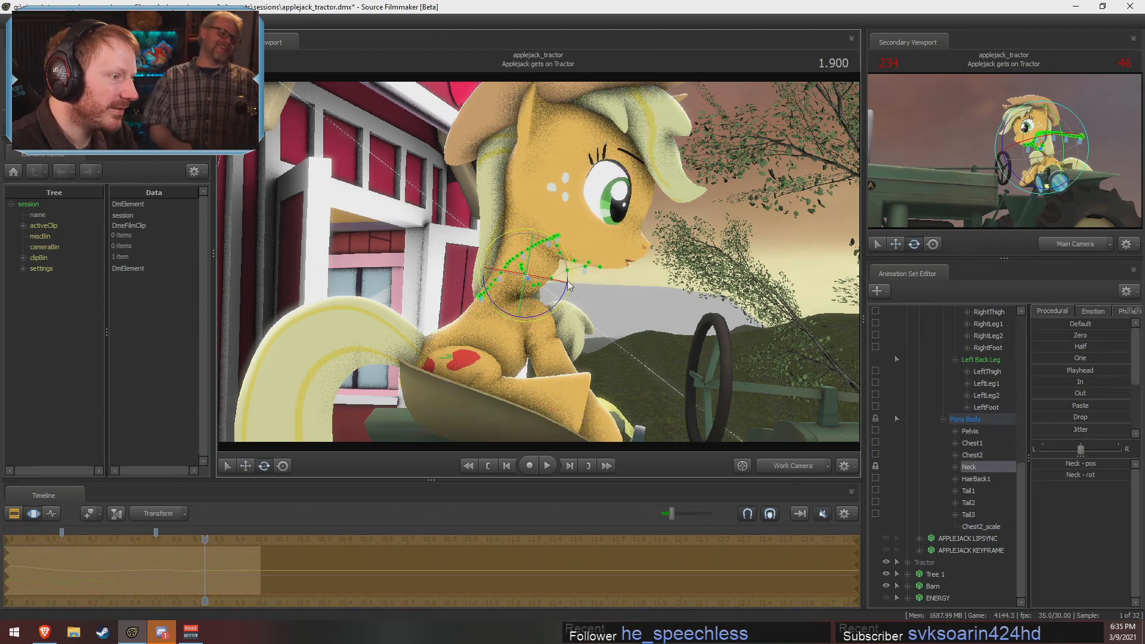
{"action": "key", "text": "w"}
{"action": "left_click_drag", "start_coordinate": [524, 272], "coordinate": [321, 270]}
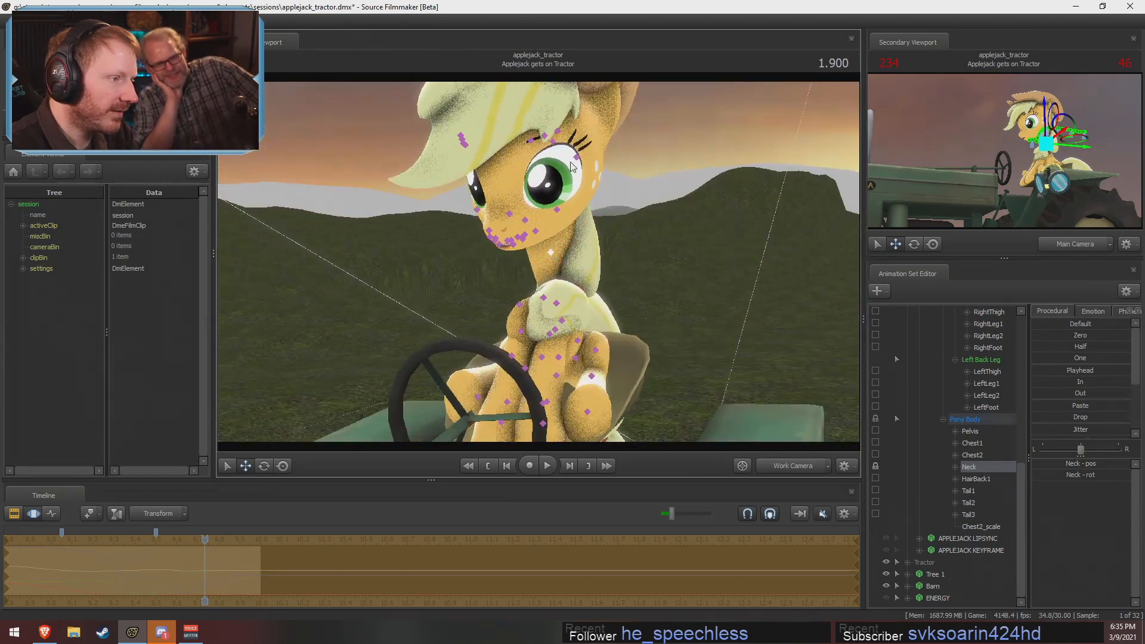
Select the HairBack1 control and reposition Applejack's back hair around her neck
{"action": "left_click", "coordinate": [576, 160], "text": "ctrl"}
{"action": "key", "text": "e"}
{"action": "left_click_drag", "start_coordinate": [552, 179], "coordinate": [692, 186]}
Return to the Clip Editor and play the Applejack gets on Tractor shot from near its start
{"action": "key", "text": "F2"}
{"action": "scroll", "coordinate": [106, 541], "scroll_direction": "down", "scroll_amount": 4}
{"action": "scroll", "coordinate": [106, 540], "scroll_direction": "down", "scroll_amount": 3}
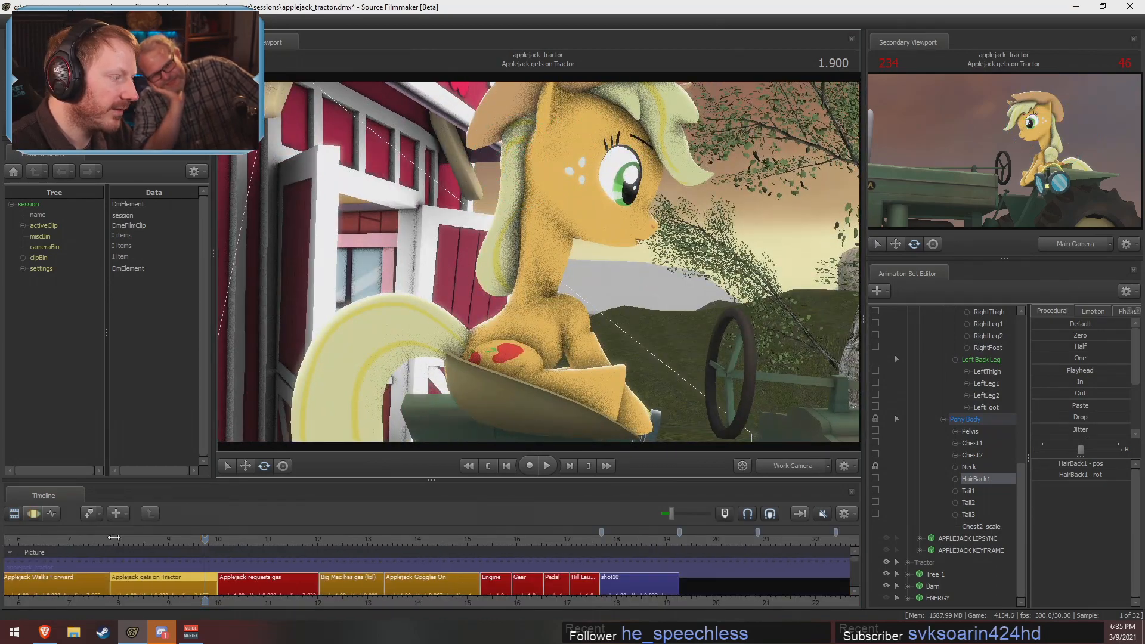
{"action": "left_click", "coordinate": [115, 540]}
{"action": "left_click_drag", "start_coordinate": [557, 329], "coordinate": [560, 313], "text": "alt"}
{"action": "key", "text": "space"}
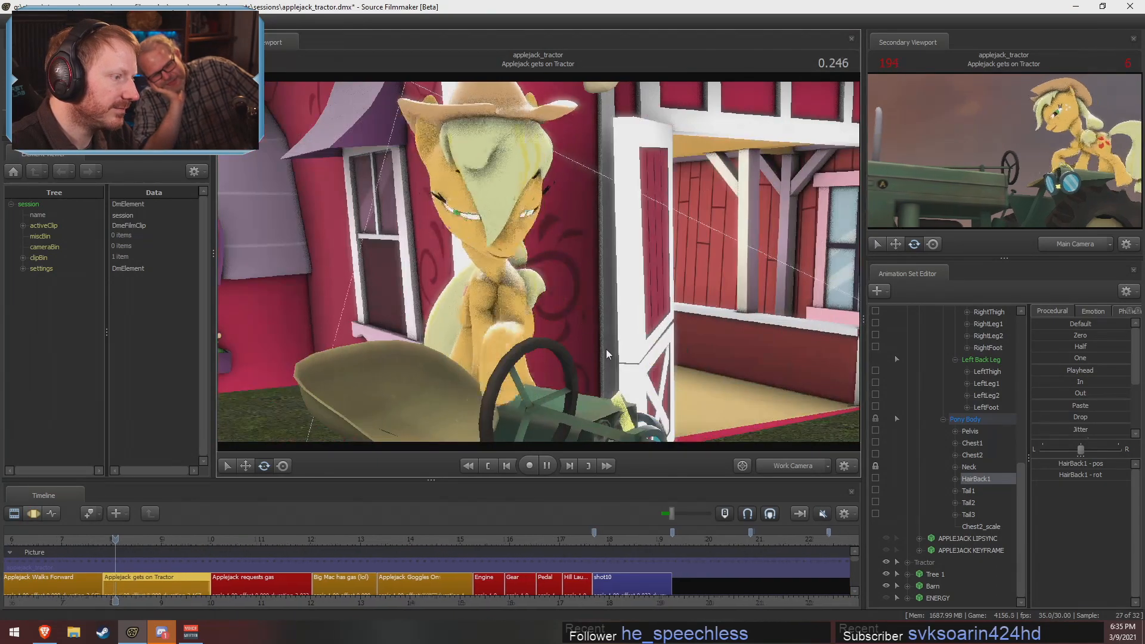
{"action": "key", "text": "space"}
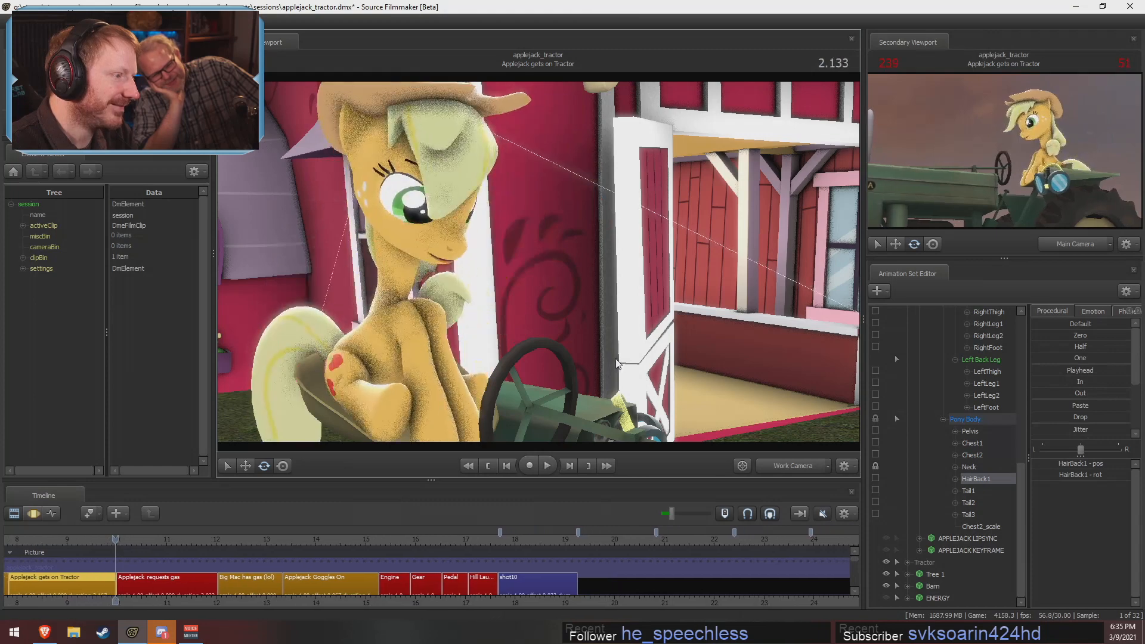
Lock the Pelvis and Chest1 controls and add a scale control to Chest1
{"action": "left_click_drag", "start_coordinate": [615, 360], "coordinate": [641, 286], "text": "alt"}
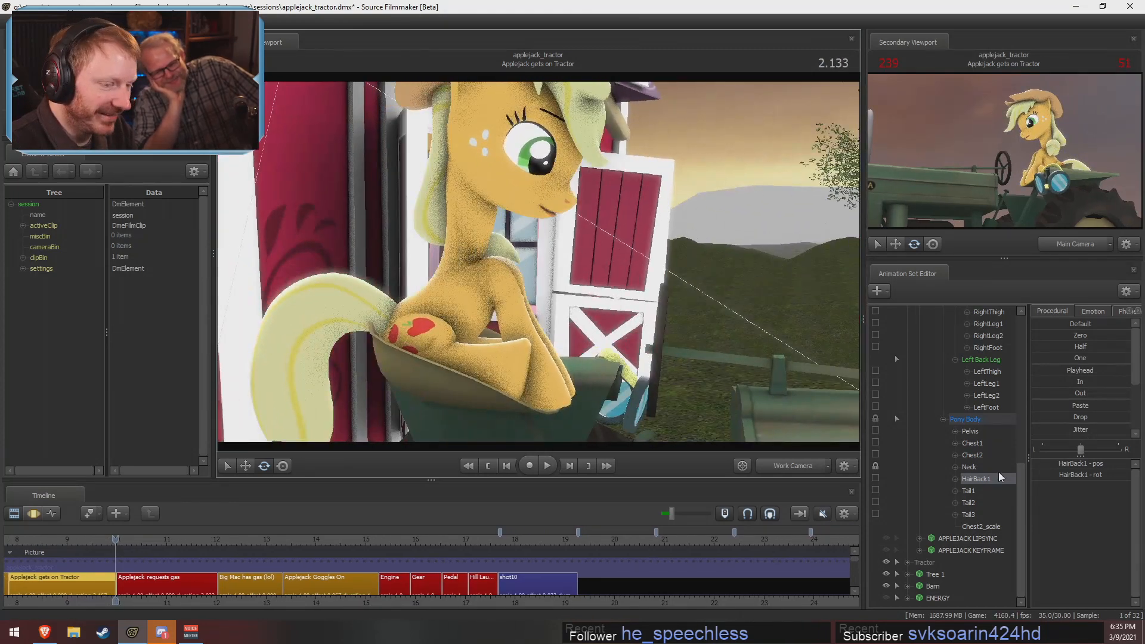
{"action": "left_click", "coordinate": [875, 430]}
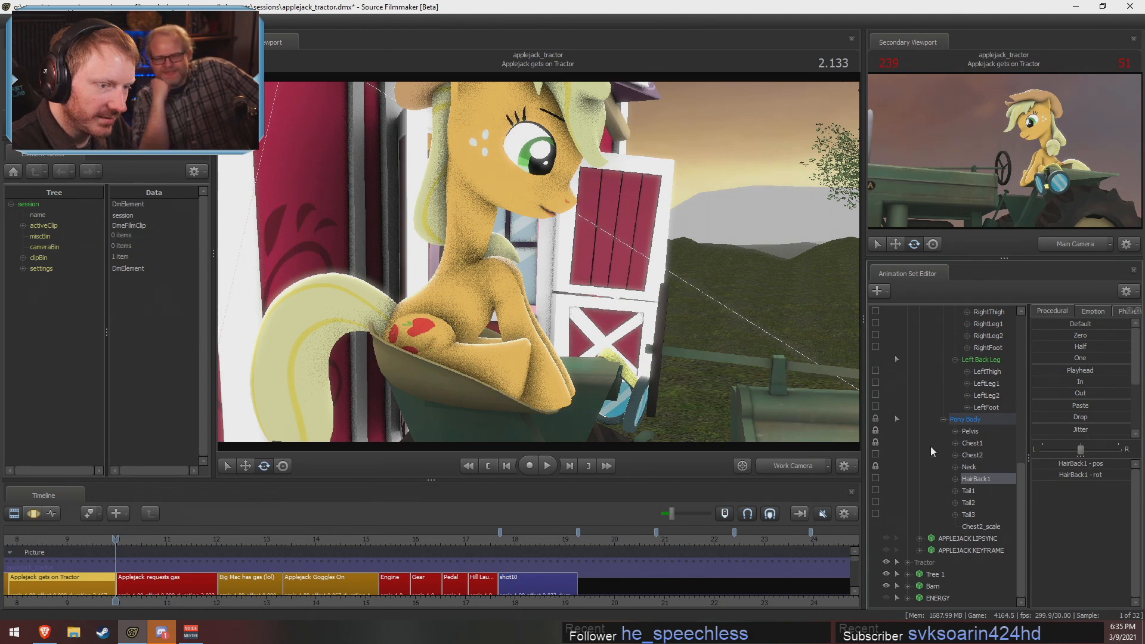
{"action": "right_click", "coordinate": [982, 441]}
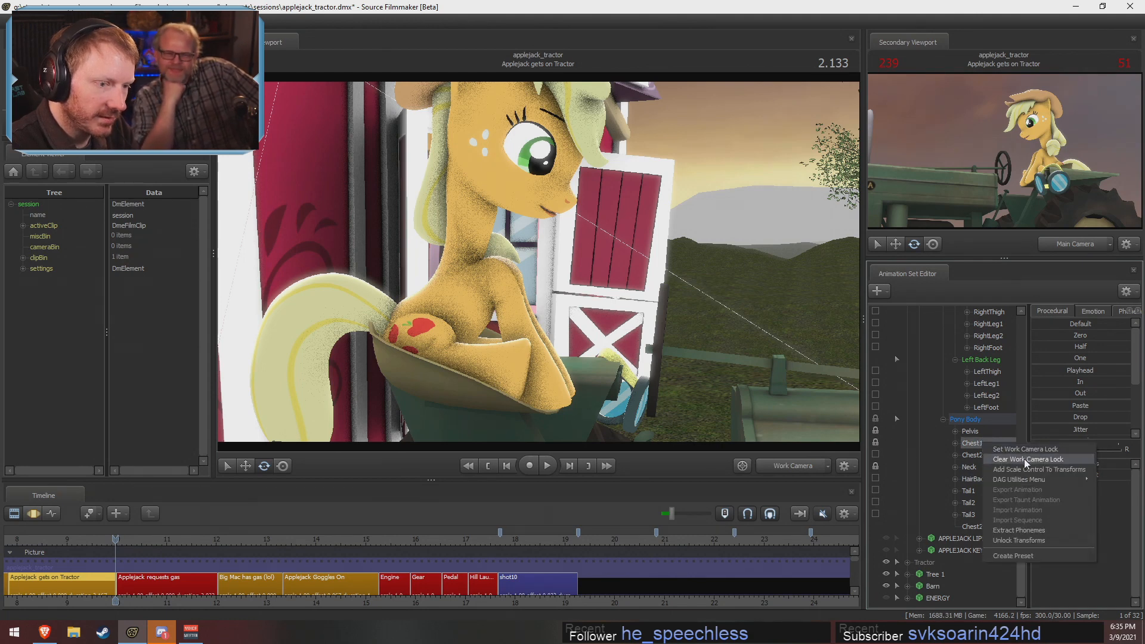
{"action": "left_click", "coordinate": [1023, 466]}
Reduce Chest1_scale in the Motion Editor to shrink Applejack's torso and inspect it from the side
{"action": "key", "text": "F3"}
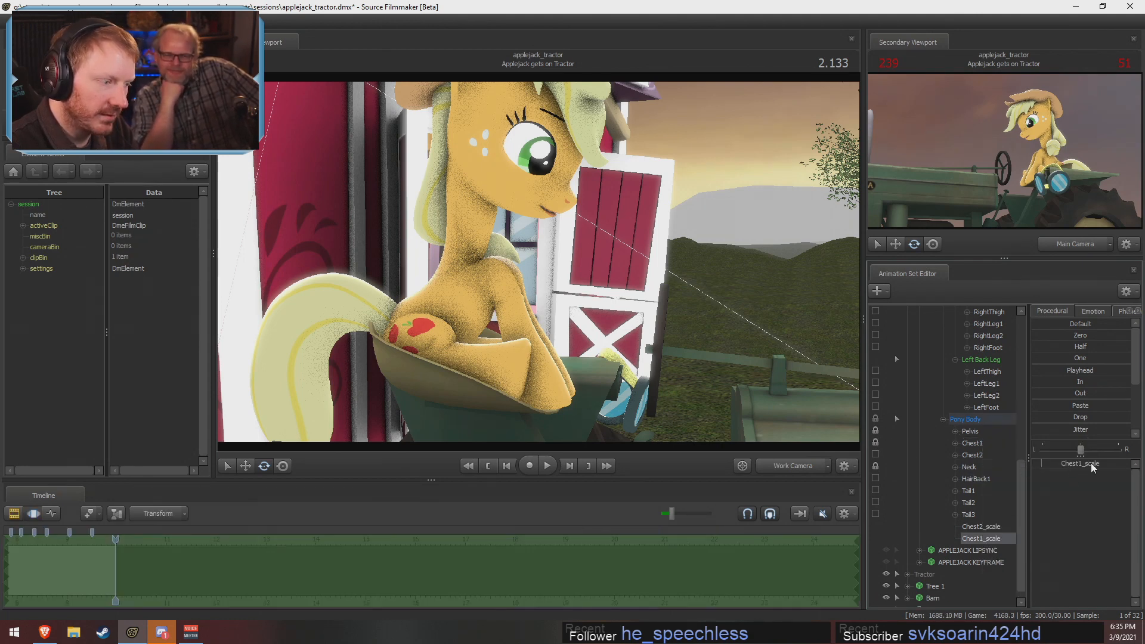
{"action": "left_click_drag", "start_coordinate": [1094, 462], "coordinate": [1089, 463]}
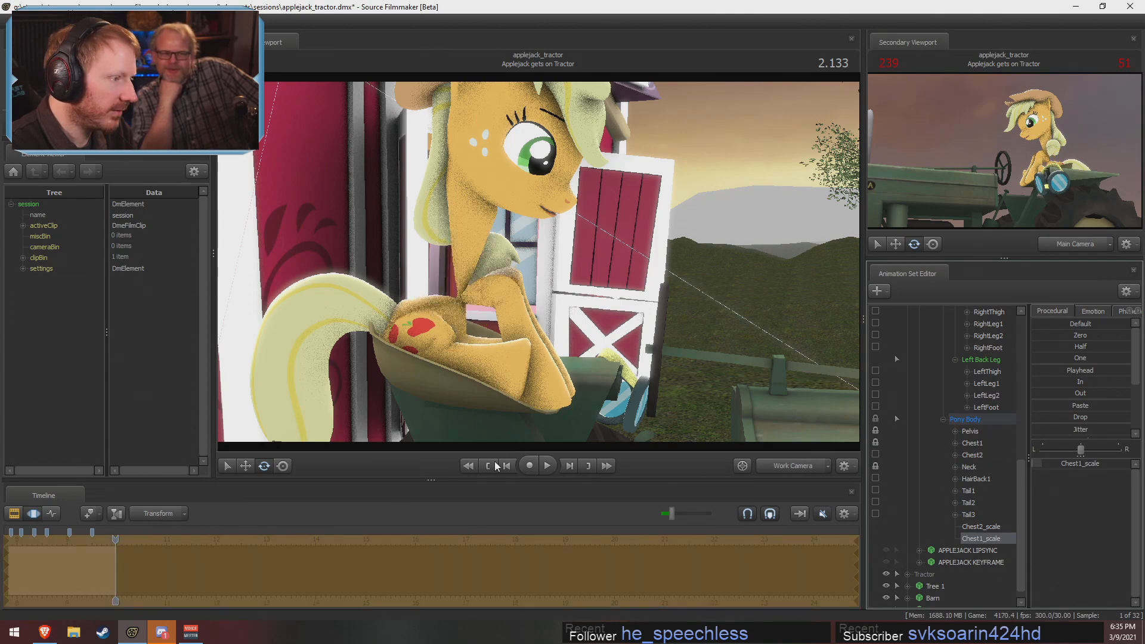
{"action": "left_click_drag", "start_coordinate": [685, 340], "coordinate": [674, 319]}
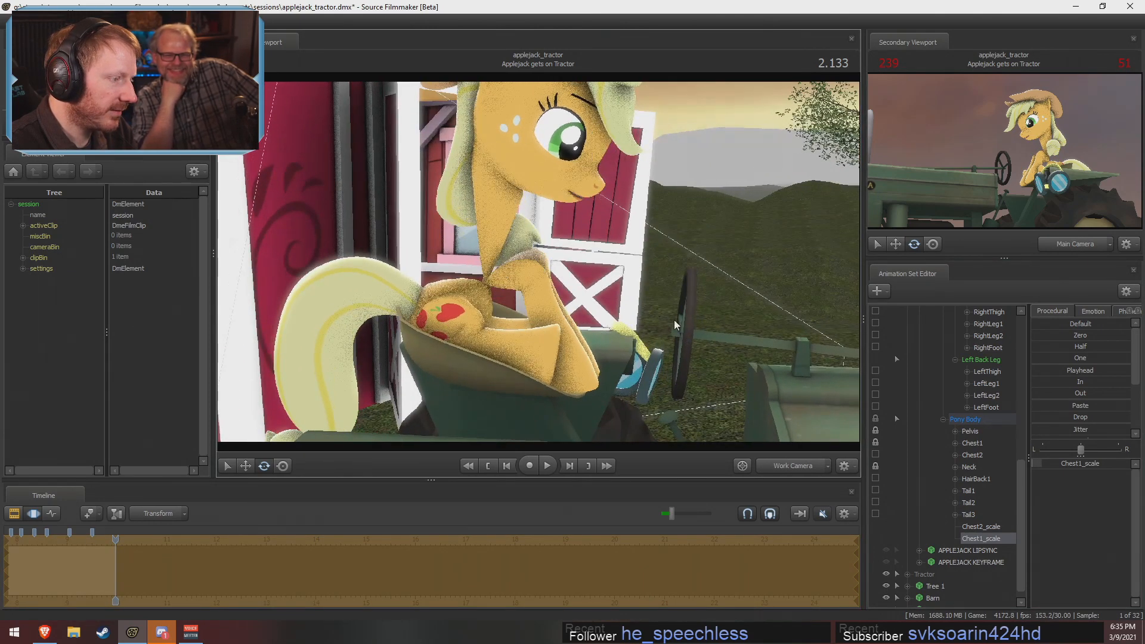
Try adjusting Neck and Chest2_scale on the shrunken torso, and undo the last change
{"action": "left_click", "coordinate": [969, 467]}
{"action": "left_click_drag", "start_coordinate": [484, 185], "coordinate": [511, 206]}
{"action": "left_click", "coordinate": [972, 455]}
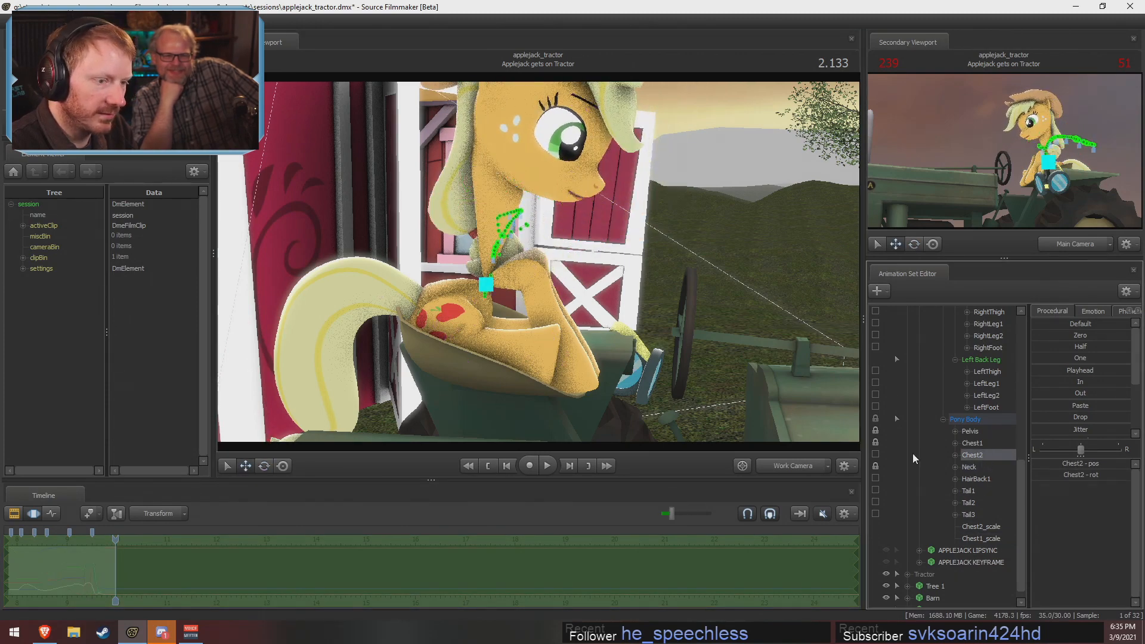
{"action": "left_click", "coordinate": [980, 527]}
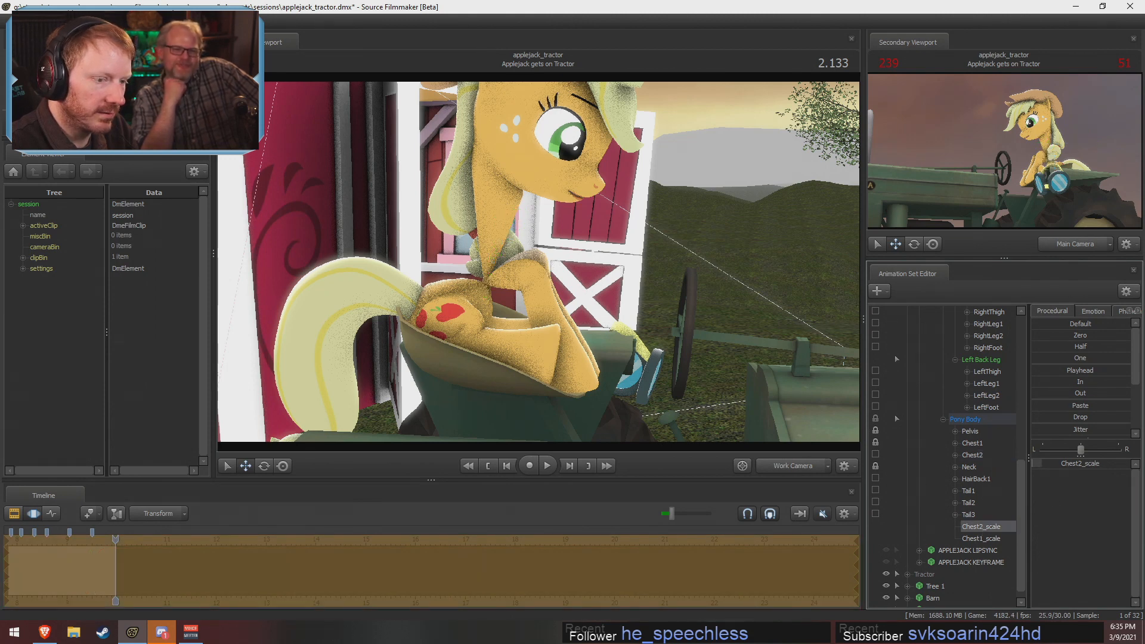
{"action": "left_click", "coordinate": [972, 455]}
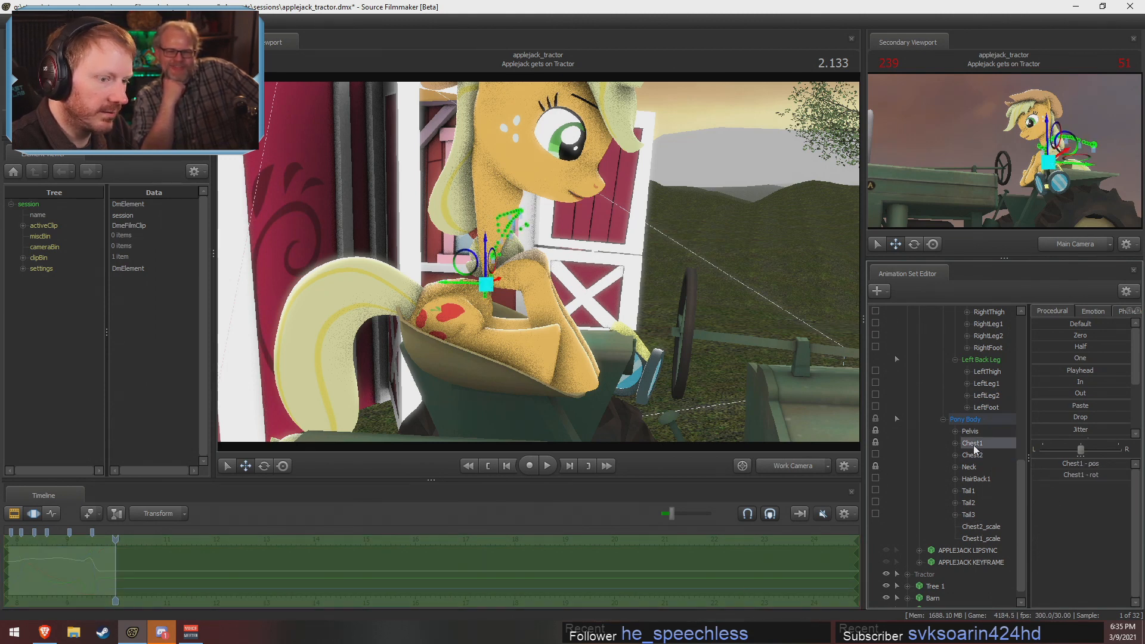
{"action": "left_click_drag", "start_coordinate": [544, 281], "coordinate": [571, 279], "text": "alt"}
{"action": "key", "text": "ctrl+z"}
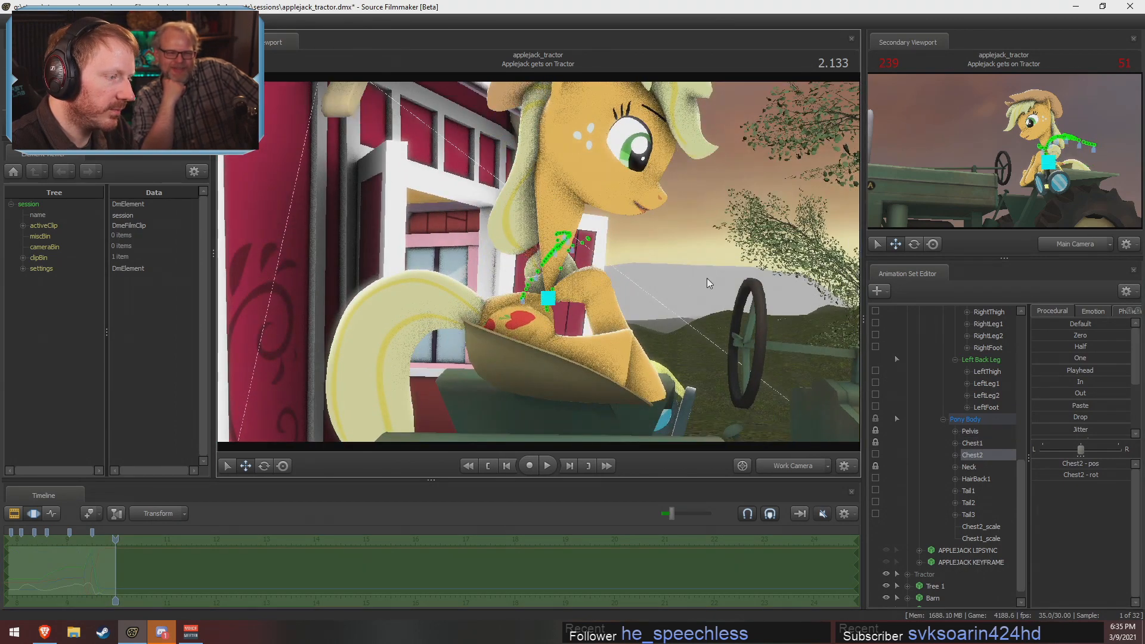
Inspect the torso from above and lock the RightThigh and LeftThigh controls
{"action": "left_click_drag", "start_coordinate": [706, 278], "coordinate": [473, 380], "text": "alt"}
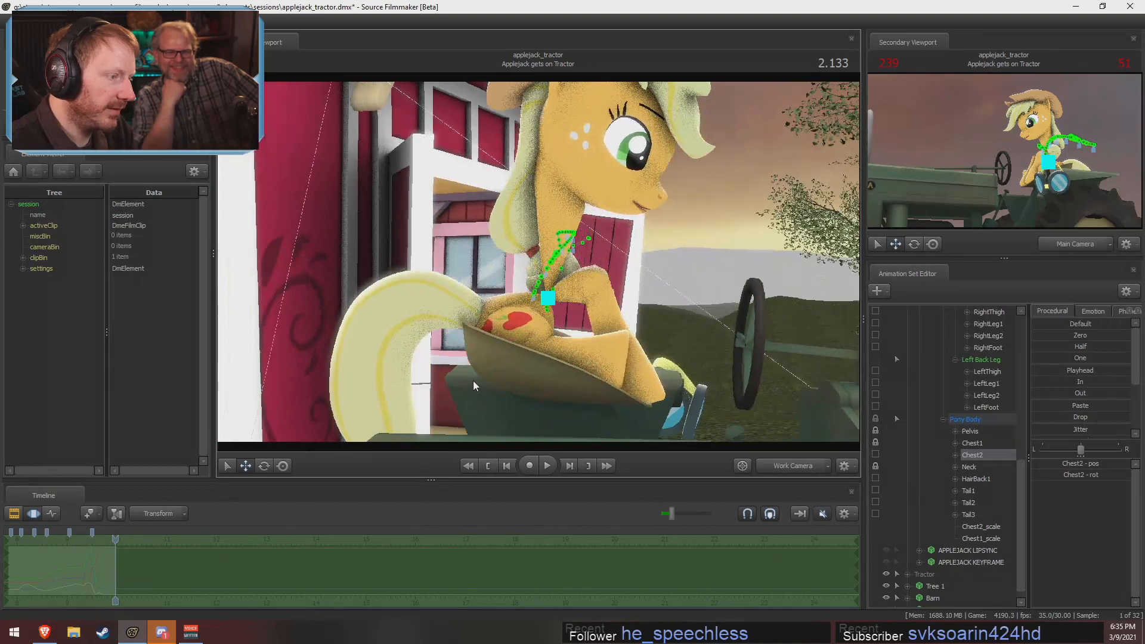
{"action": "left_click_drag", "start_coordinate": [654, 288], "coordinate": [583, 335], "text": "alt"}
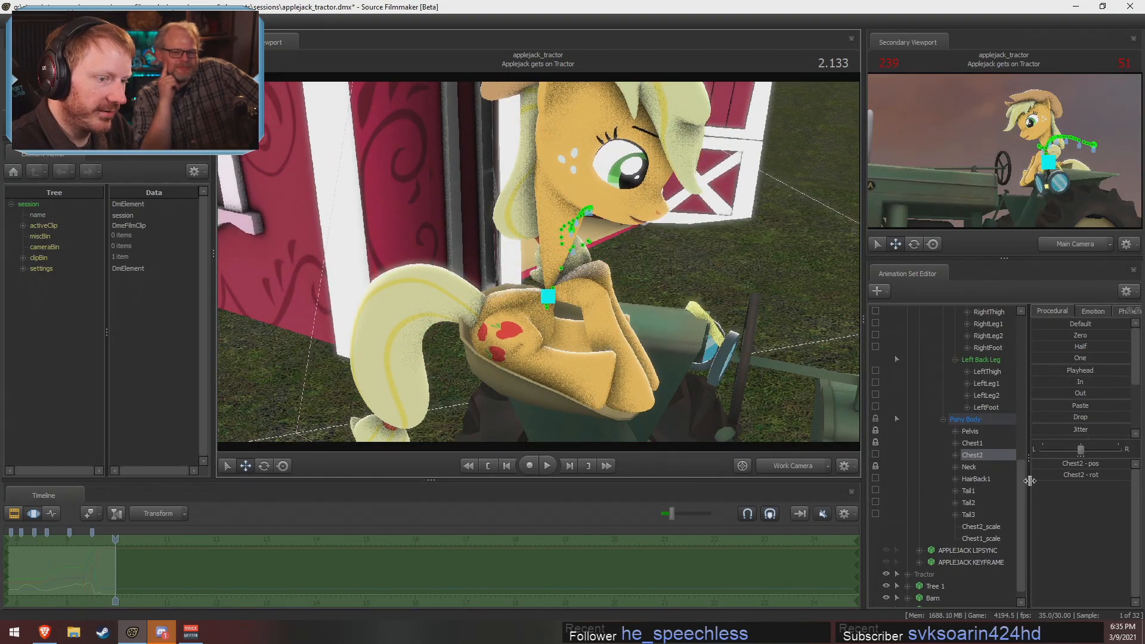
{"action": "scroll", "coordinate": [984, 465], "scroll_direction": "up", "scroll_amount": 4}
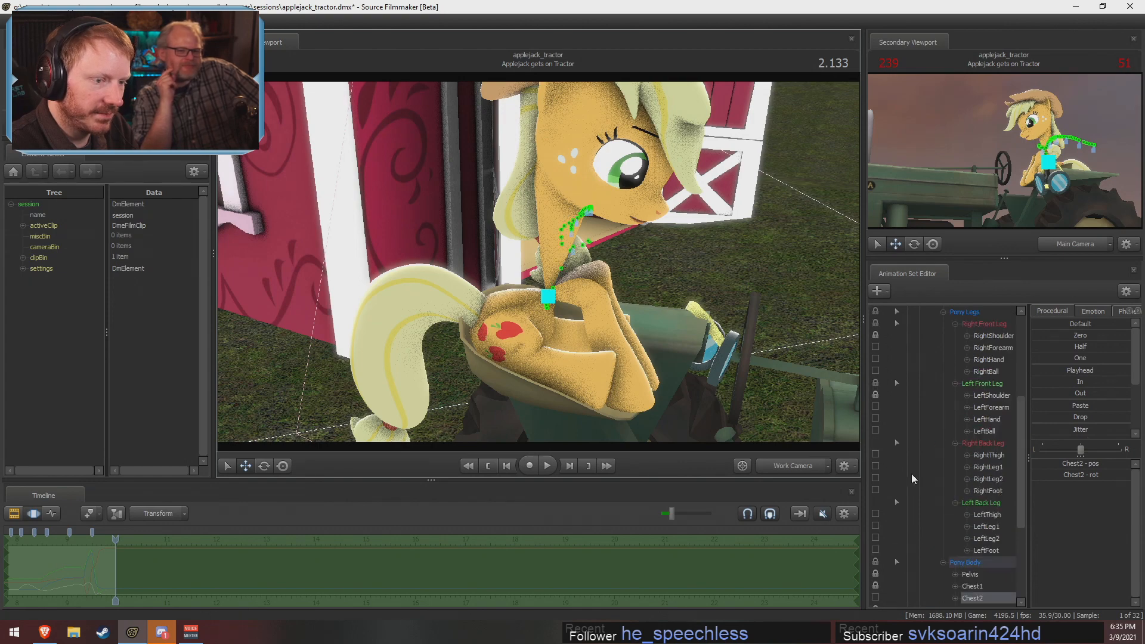
{"action": "scroll", "coordinate": [874, 452], "scroll_direction": "down", "scroll_amount": 3}
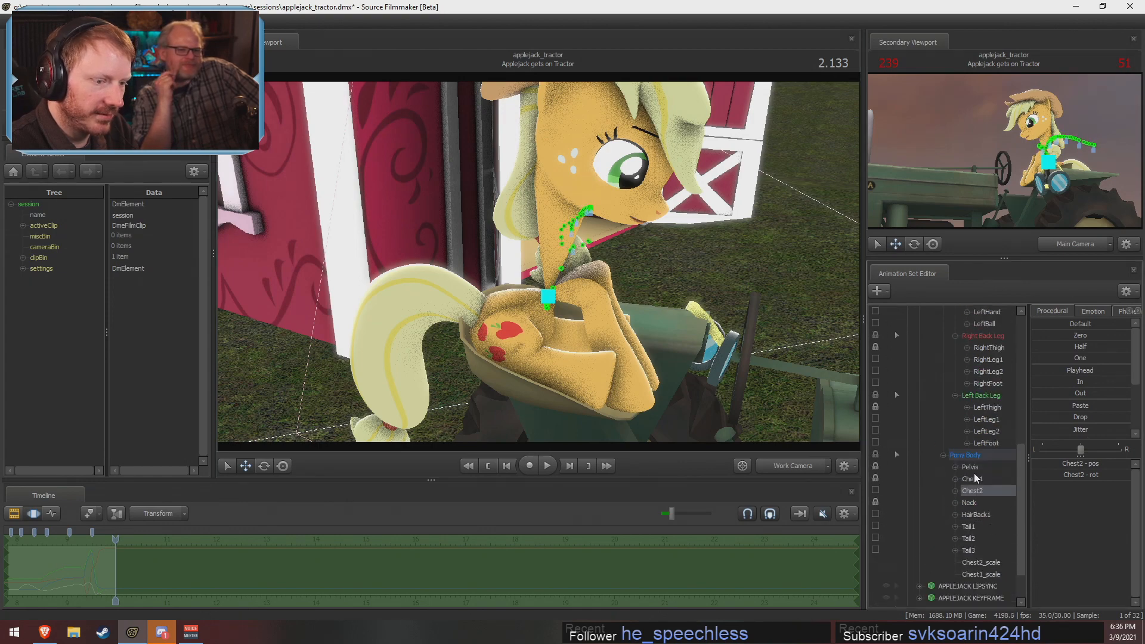
Add a scale control to Pelvis and reduce Pelvis_scale to shrink Applejack's hips and tail
{"action": "right_click", "coordinate": [979, 467]}
{"action": "left_click", "coordinate": [1003, 494]}
{"action": "scroll", "coordinate": [982, 561], "scroll_direction": "down", "scroll_amount": 1}
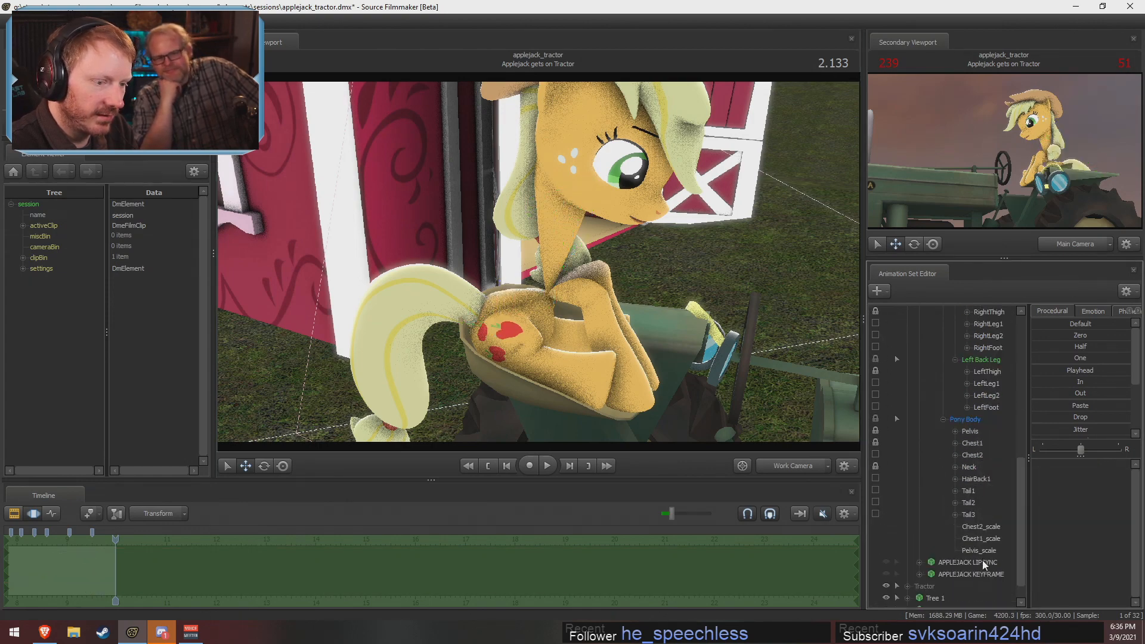
{"action": "left_click", "coordinate": [992, 547]}
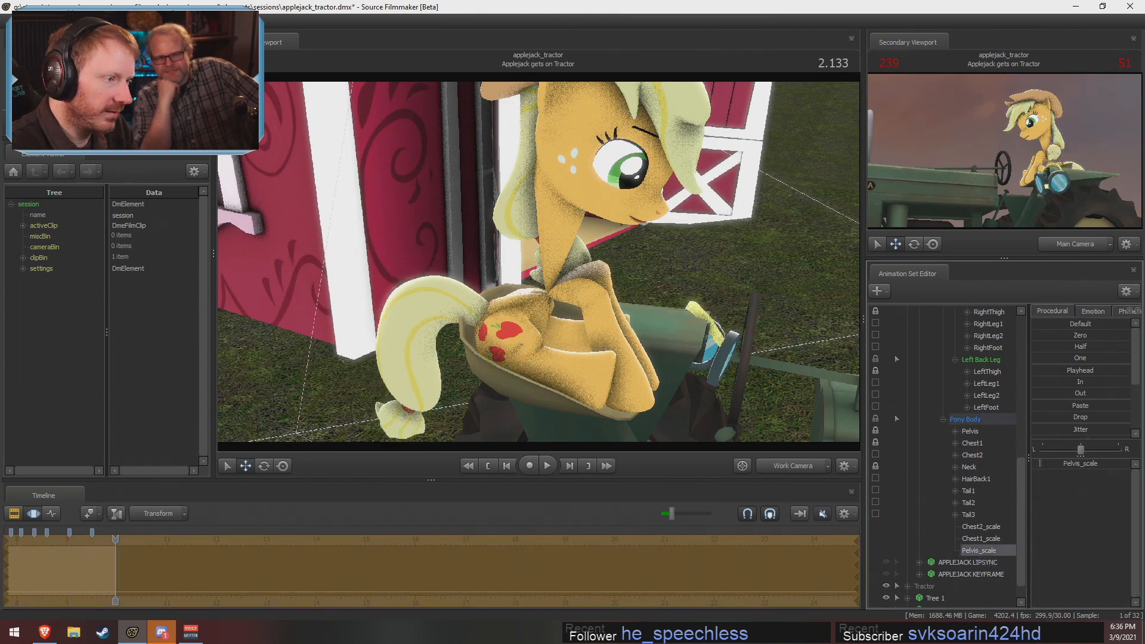
Play back the gets on Tractor shot from its start and review Applejack's shrunken torso and hips from several angles
{"action": "key", "text": "F3"}
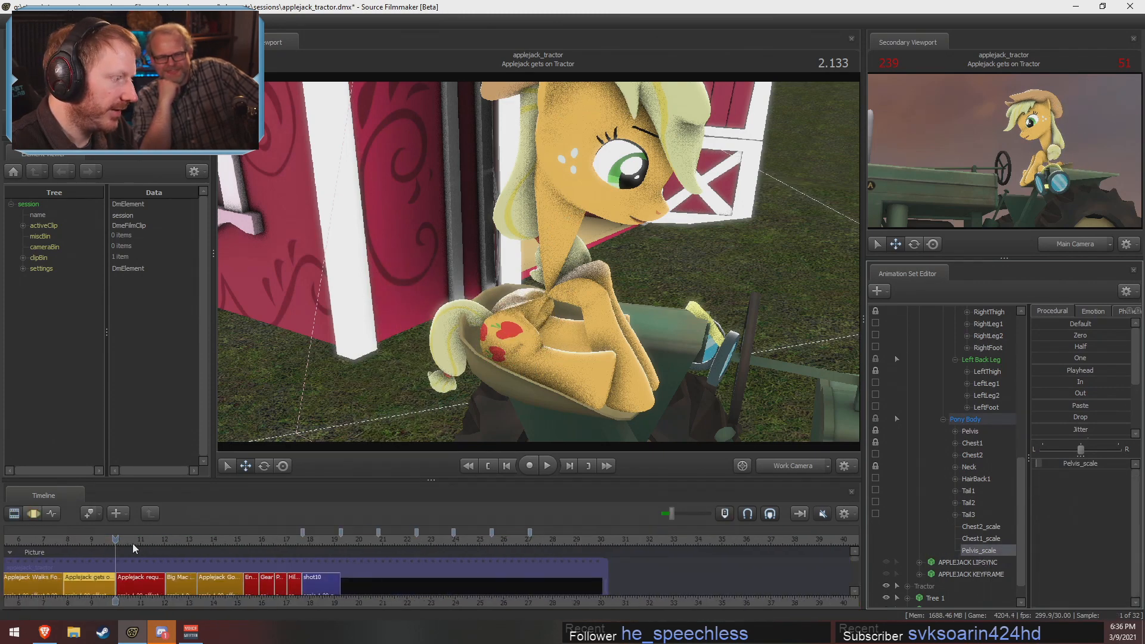
{"action": "left_click", "coordinate": [70, 540]}
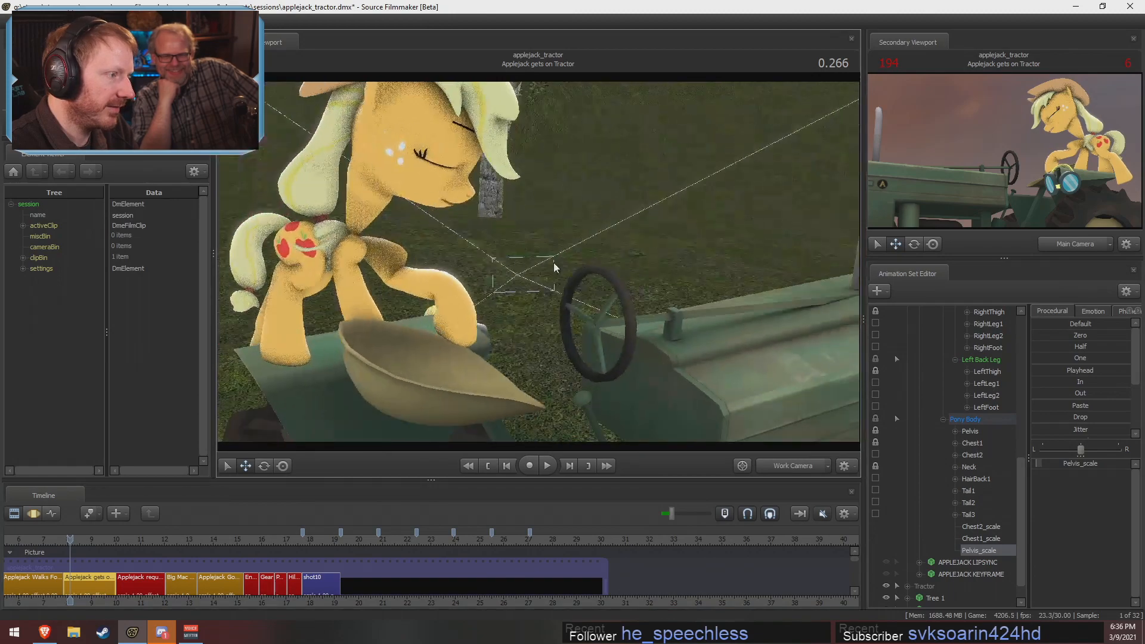
{"action": "left_click_drag", "start_coordinate": [539, 262], "coordinate": [453, 244]}
{"action": "key", "text": "space"}
{"action": "key", "text": "space"}
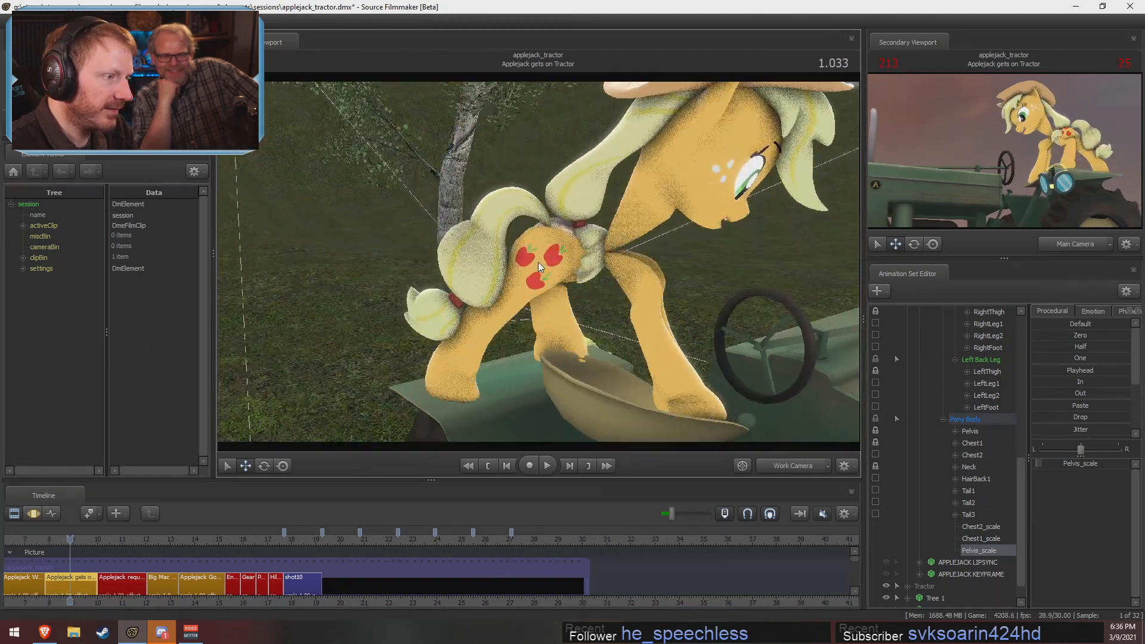
{"action": "left_click_drag", "start_coordinate": [538, 262], "coordinate": [328, 257]}
{"action": "key", "text": "space"}
{"action": "key", "text": "space"}
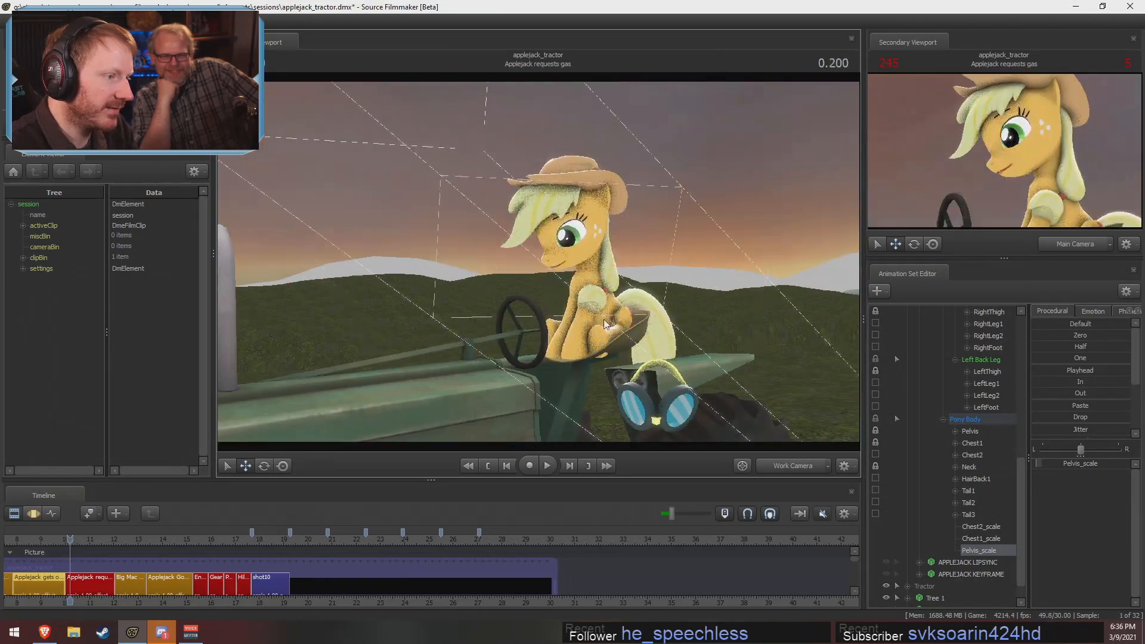
{"action": "scroll", "coordinate": [65, 564], "scroll_direction": "down", "scroll_amount": 5}
{"action": "left_click", "coordinate": [43, 541]}
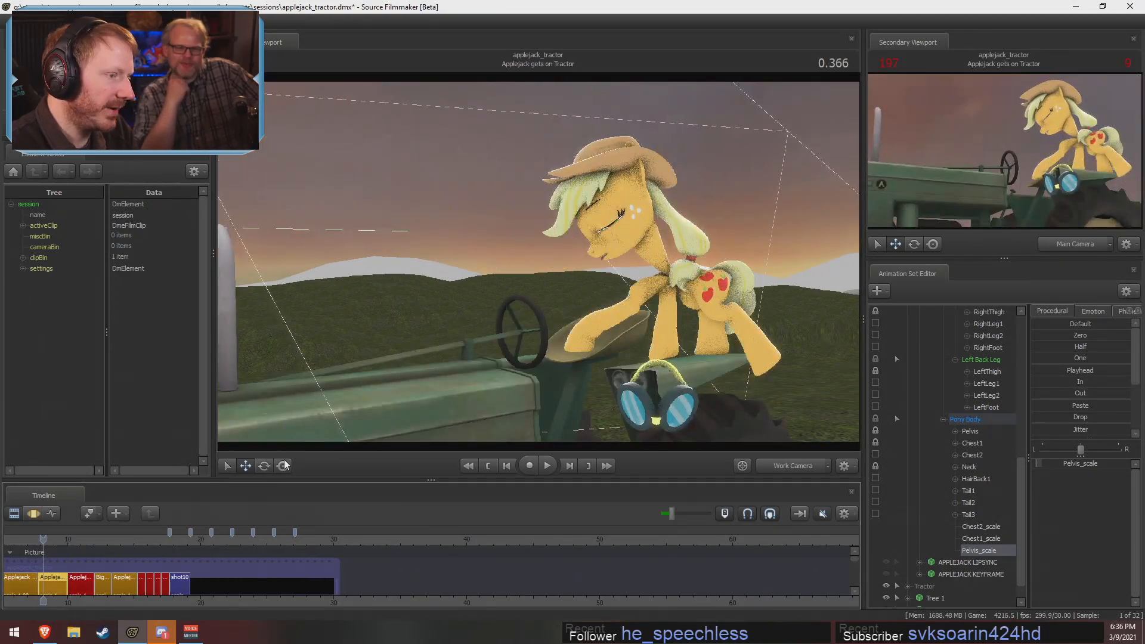
{"action": "key", "text": "space"}
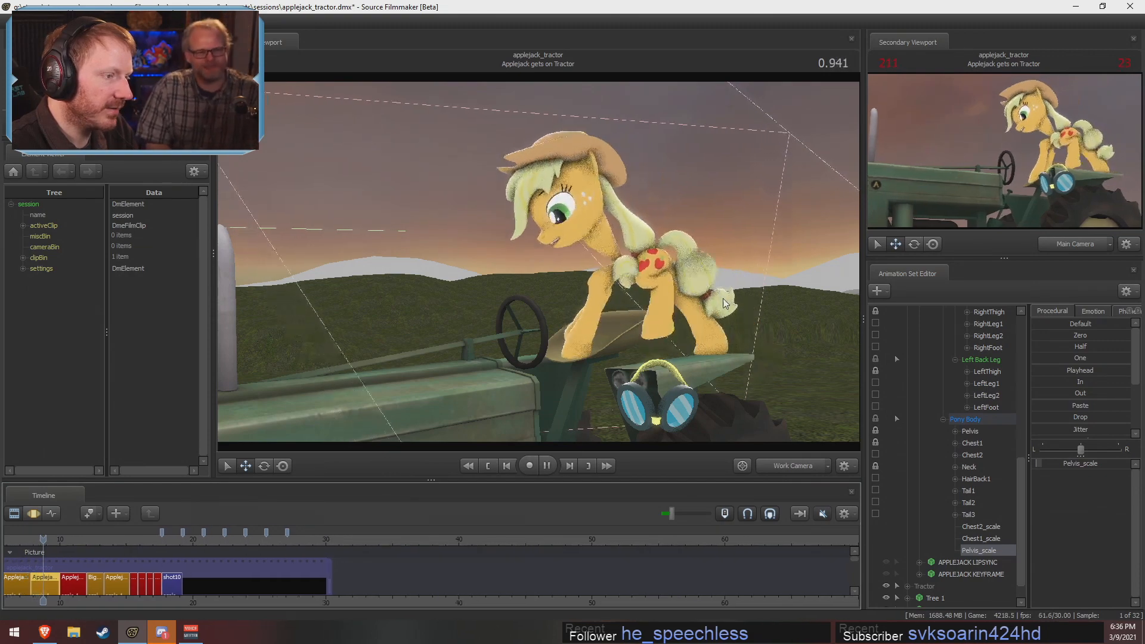
{"action": "key", "text": "space"}
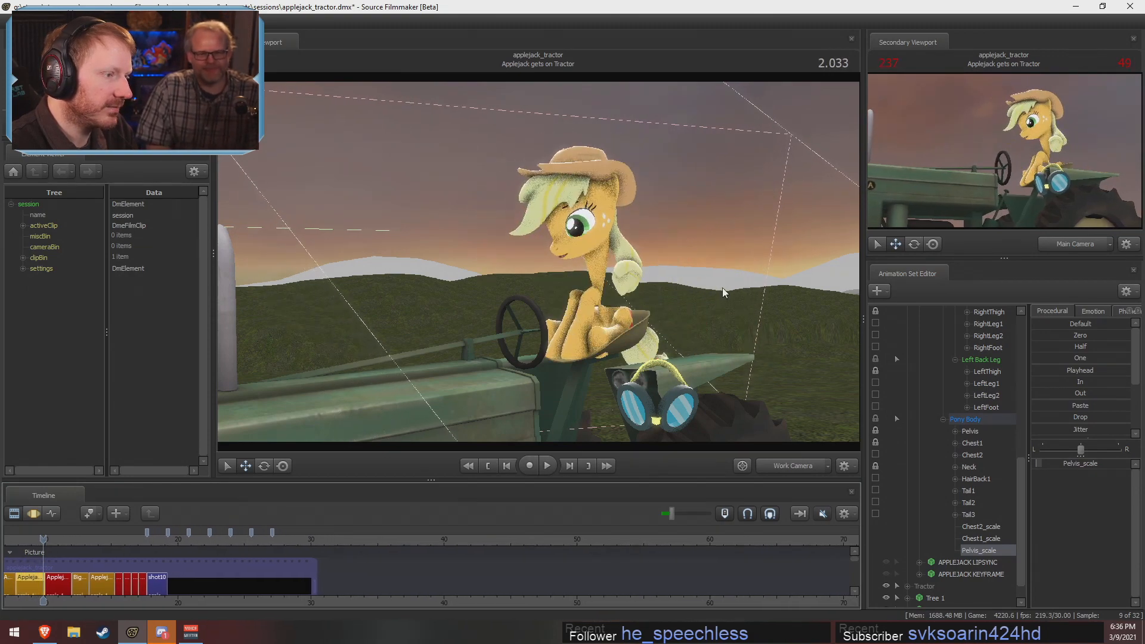
Examine Applejack's shrunken body on the tractor seat from the front, looking past the steering wheel
{"action": "key", "text": "a"}
{"action": "left_click_drag", "start_coordinate": [664, 304], "coordinate": [722, 201]}
{"action": "key", "text": "w"}
{"action": "key", "text": "d"}
{"action": "key", "text": "w"}
{"action": "key", "text": "s"}
{"action": "key", "text": "x"}
{"action": "key", "text": "a"}
{"action": "key", "text": "w"}
{"action": "key", "text": "s"}
{"action": "left_click_drag", "start_coordinate": [539, 216], "coordinate": [540, 192]}
{"action": "key", "text": "a"}
{"action": "key", "text": "d"}
{"action": "key", "text": "s"}
{"action": "left_click_drag", "start_coordinate": [682, 262], "coordinate": [704, 254]}
{"action": "key", "text": "a"}
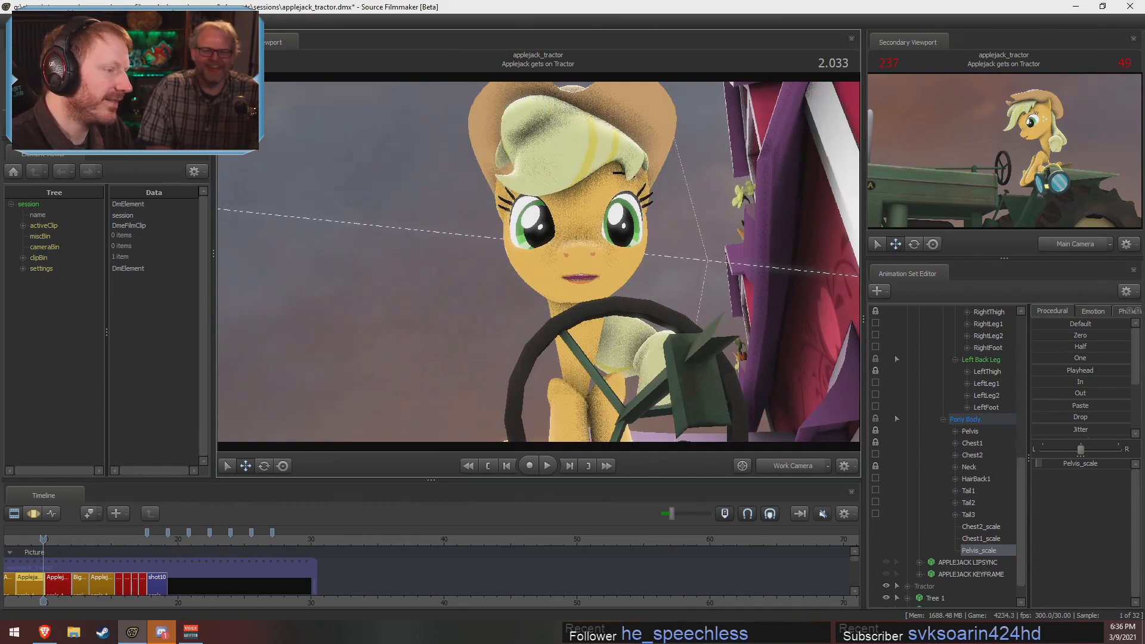
{"action": "left_click_drag", "start_coordinate": [473, 275], "coordinate": [461, 289]}
Add scale controls to the transforms of the whole Pony Legs group near the start of the shot
{"action": "left_click_drag", "start_coordinate": [38, 545], "coordinate": [17, 559]}
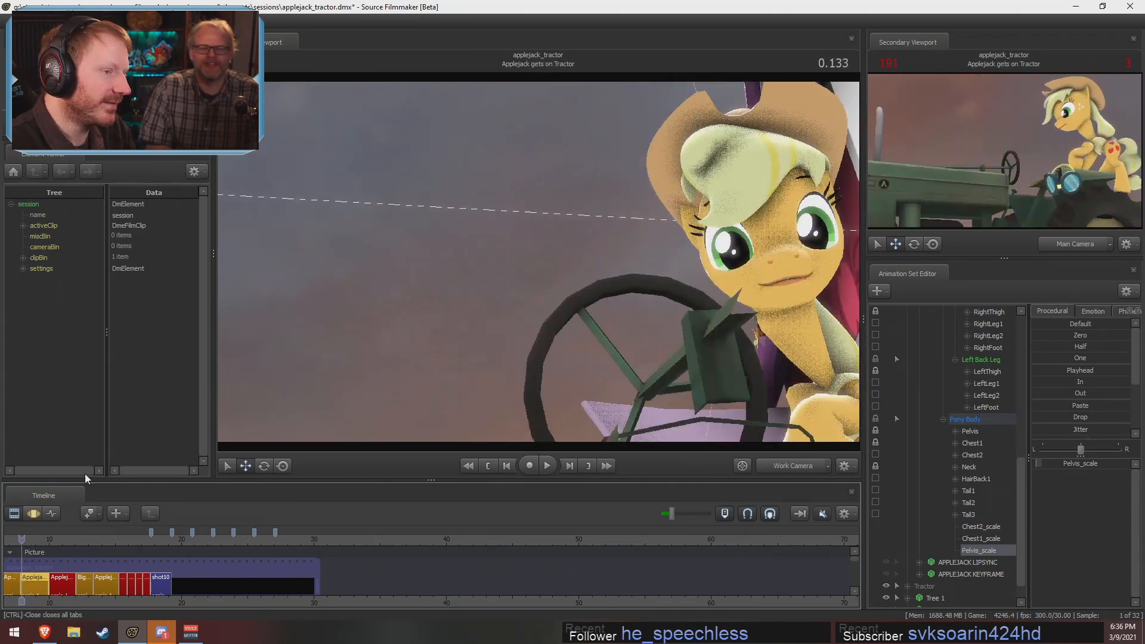
{"action": "key", "text": "w"}
{"action": "left_click_drag", "start_coordinate": [418, 310], "coordinate": [598, 292]}
{"action": "key", "text": "d"}
{"action": "scroll", "coordinate": [1014, 495], "scroll_direction": "up", "scroll_amount": 5}
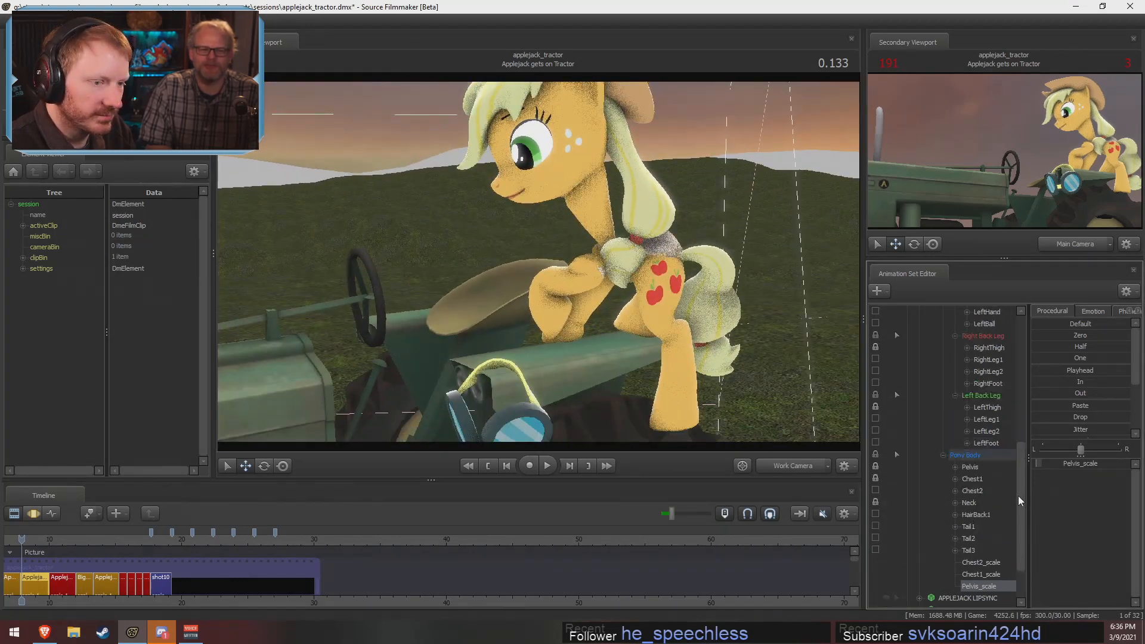
{"action": "left_click", "coordinate": [992, 372]}
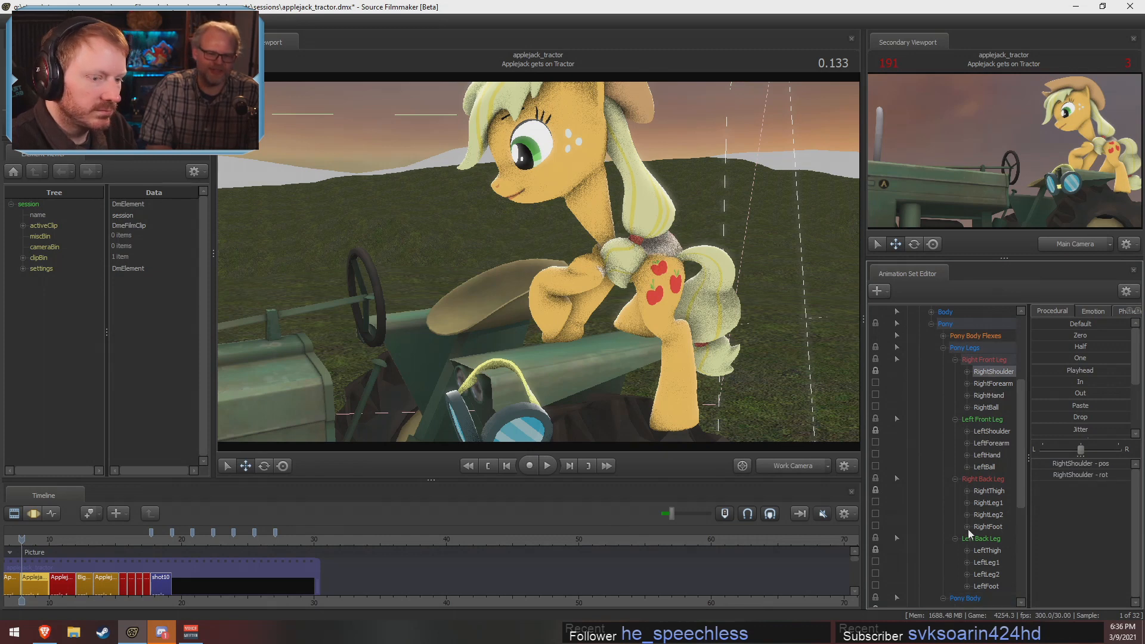
{"action": "right_click", "coordinate": [975, 586]}
{"action": "left_click", "coordinate": [994, 360]}
{"action": "left_click", "coordinate": [981, 348]}
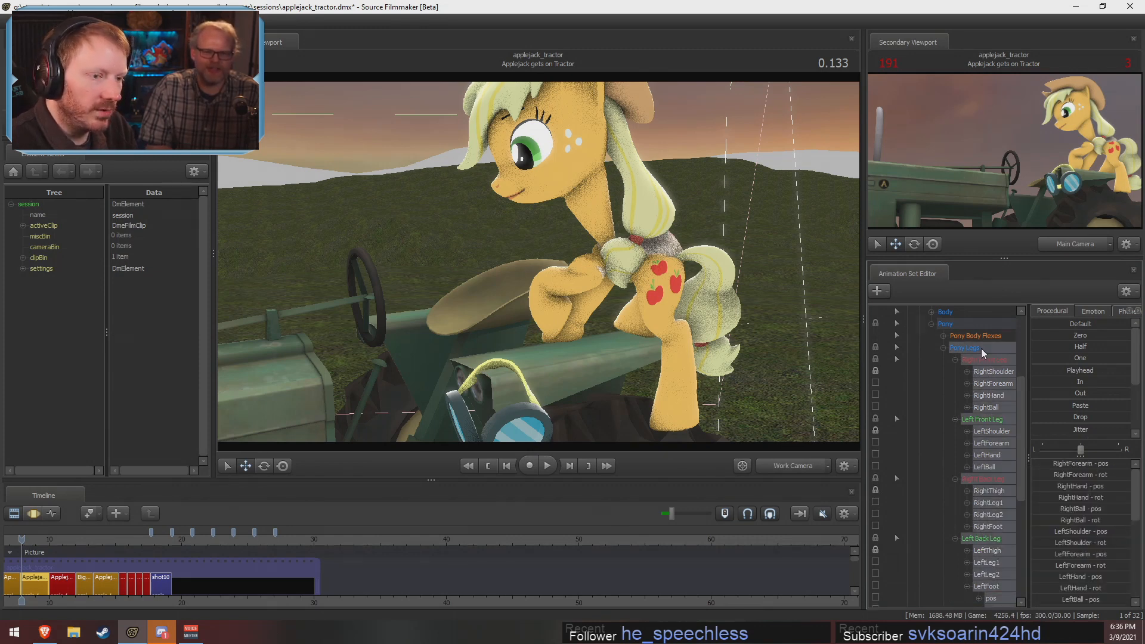
{"action": "right_click", "coordinate": [982, 385]}
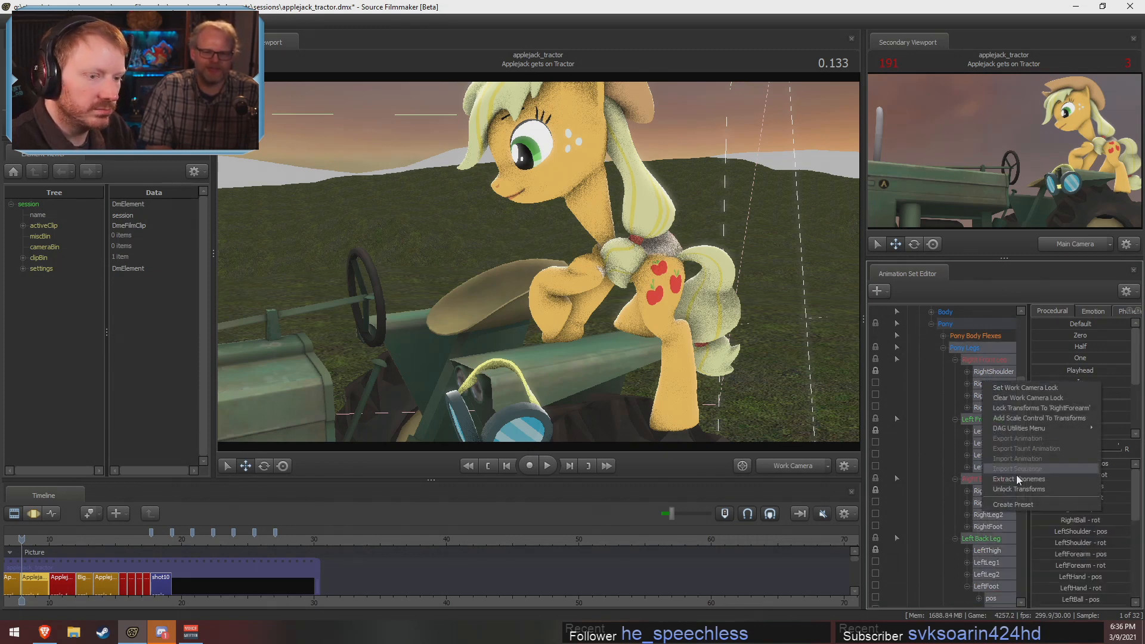
{"action": "left_click", "coordinate": [1022, 418]}
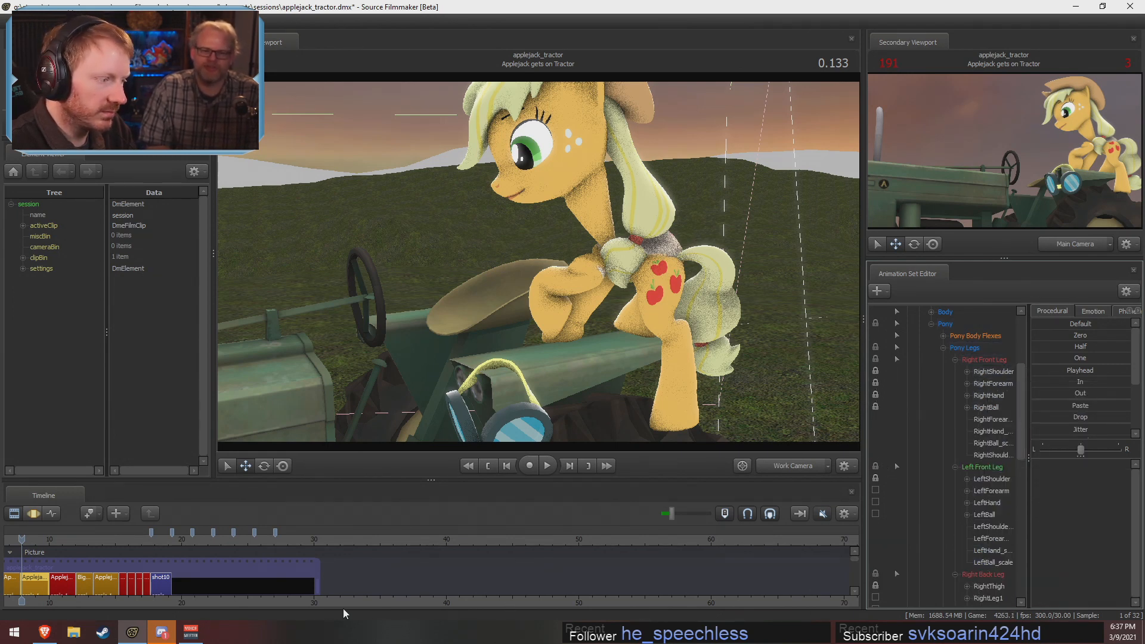
Lock the remaining lower limb controls of all four legs and collapse the LeftFoot entry
{"action": "middle_click_drag", "start_coordinate": [344, 613], "coordinate": [561, 613]}
{"action": "scroll", "coordinate": [958, 460], "scroll_direction": "down", "scroll_amount": 3}
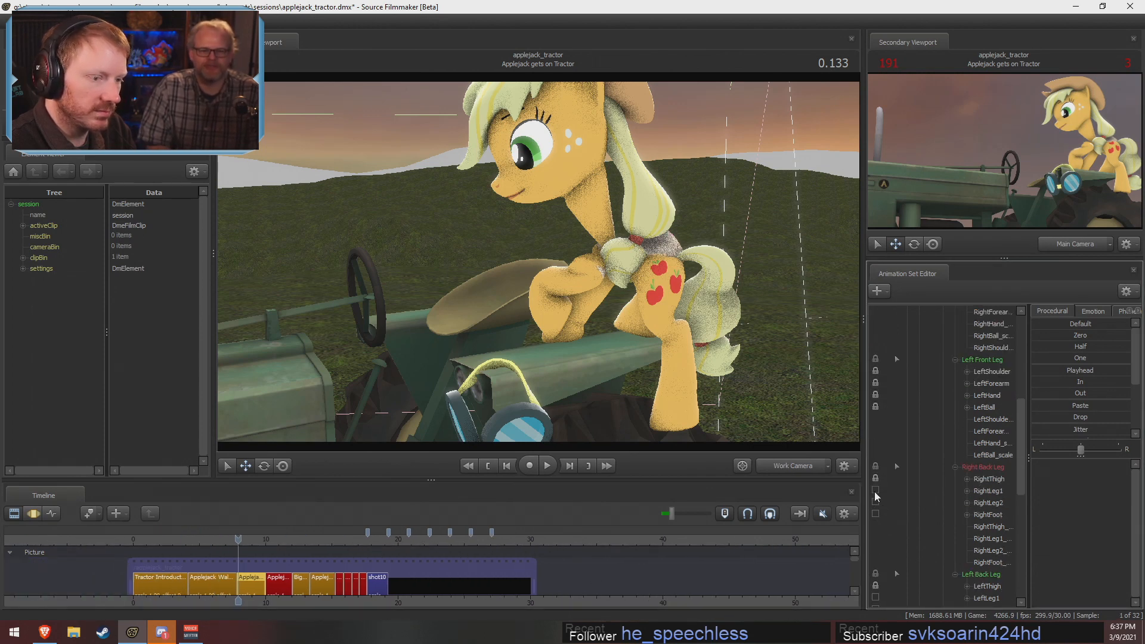
{"action": "scroll", "coordinate": [876, 491], "scroll_direction": "down", "scroll_amount": 4}
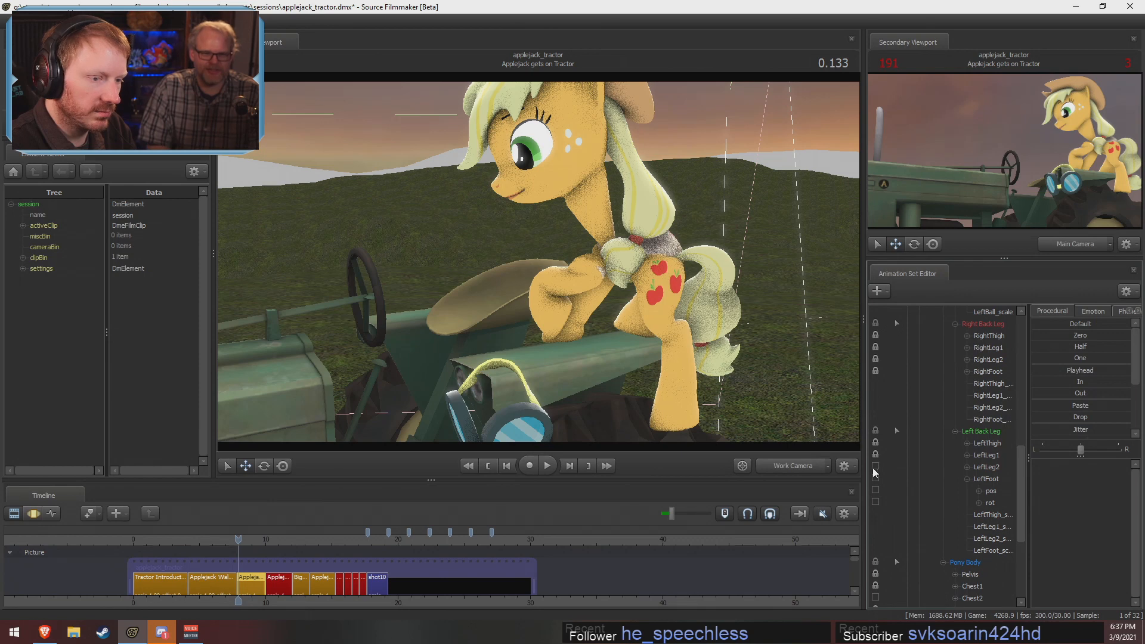
{"action": "left_click", "coordinate": [967, 479]}
Select the scale controls of all four legs and reduce them together in the Motion Editor to thin Applejack's legs
{"action": "left_click_drag", "start_coordinate": [991, 490], "coordinate": [990, 527]}
{"action": "left_click_drag", "start_coordinate": [991, 419], "coordinate": [992, 410], "text": "ctrl"}
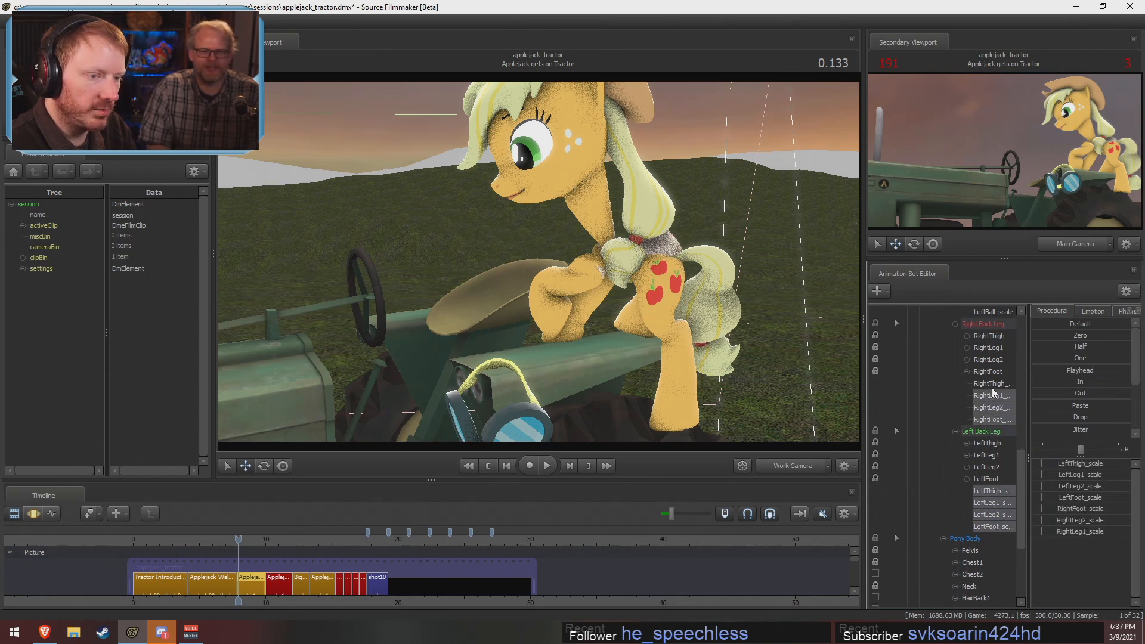
{"action": "left_click", "coordinate": [992, 388], "text": "ctrl"}
{"action": "scroll", "coordinate": [992, 434], "scroll_direction": "up", "scroll_amount": 6}
{"action": "left_click_drag", "start_coordinate": [992, 526], "coordinate": [992, 517], "text": "ctrl"}
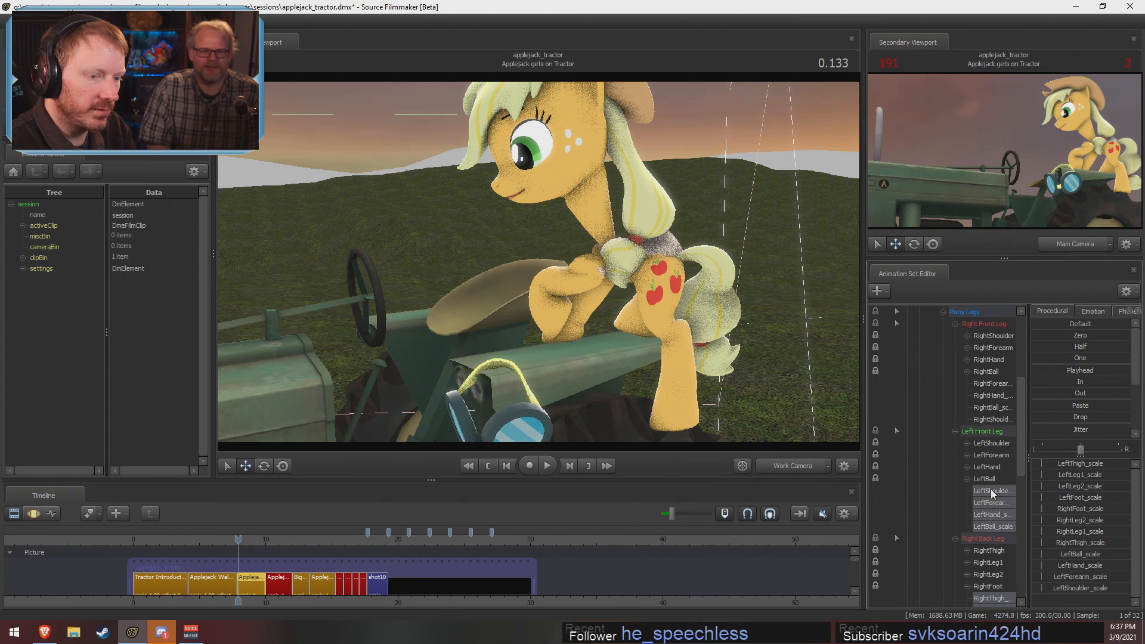
{"action": "left_click_drag", "start_coordinate": [992, 393], "coordinate": [989, 388]}
{"action": "key", "text": "F3"}
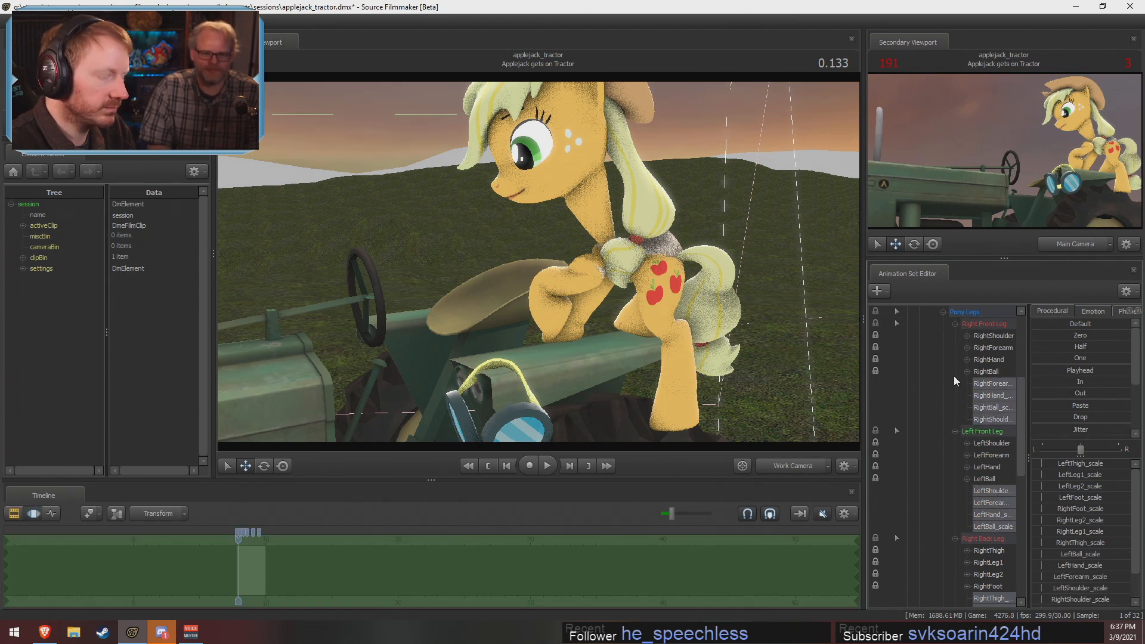
{"action": "left_click_drag", "start_coordinate": [1058, 335], "coordinate": [1091, 335]}
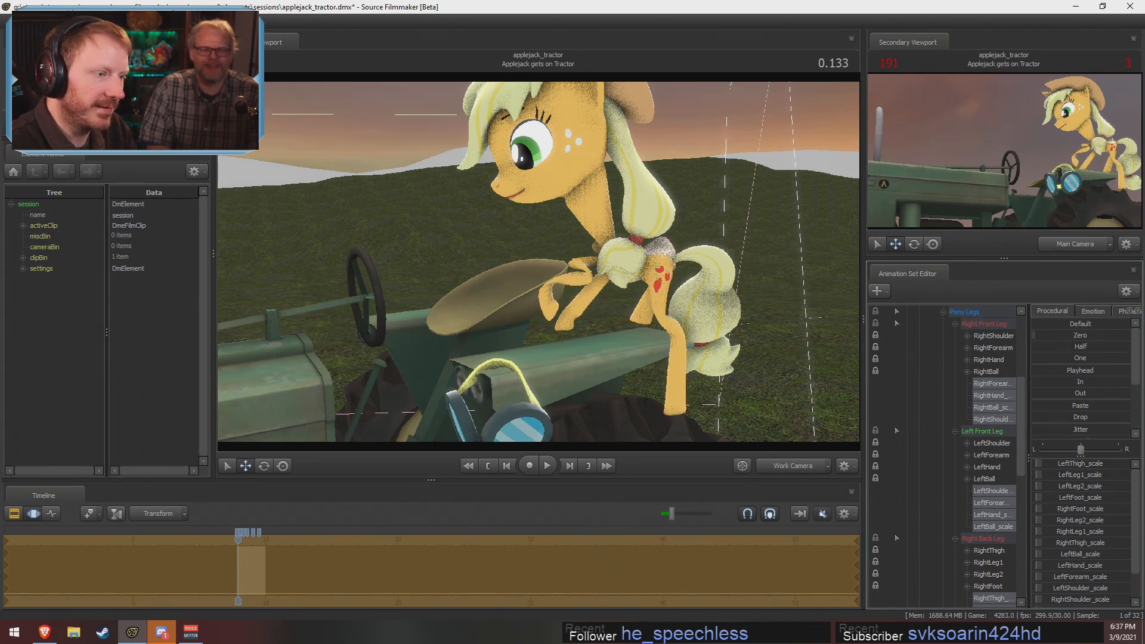
Play back the shot with the thinned legs and inspect the front legs up close near its start
{"action": "key", "text": "F2"}
{"action": "key", "text": "space"}
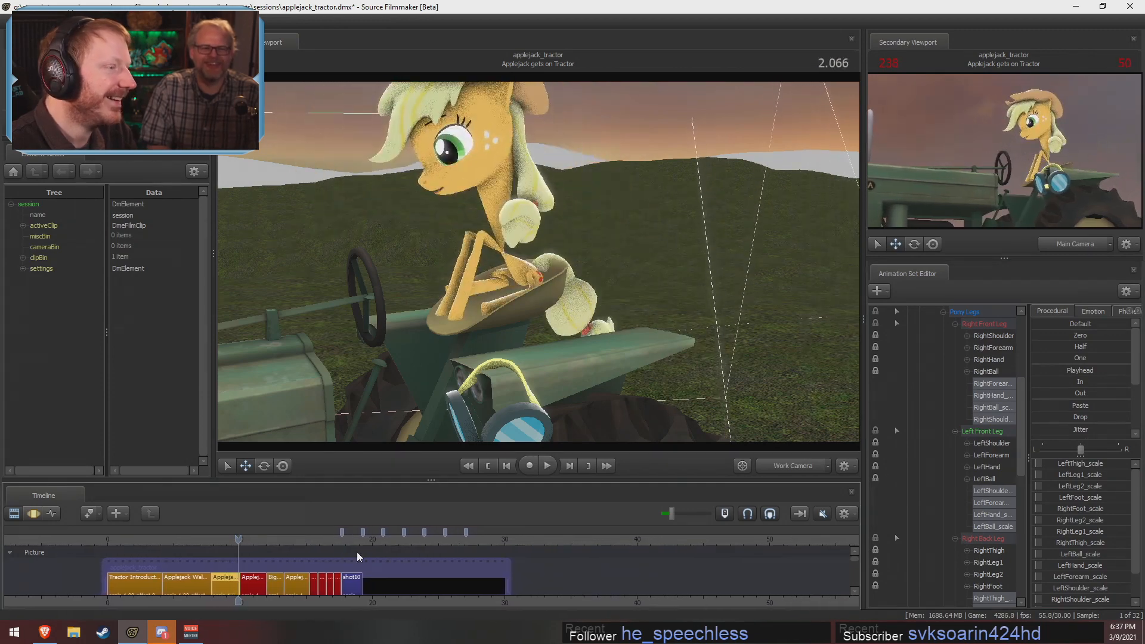
{"action": "key", "text": "space"}
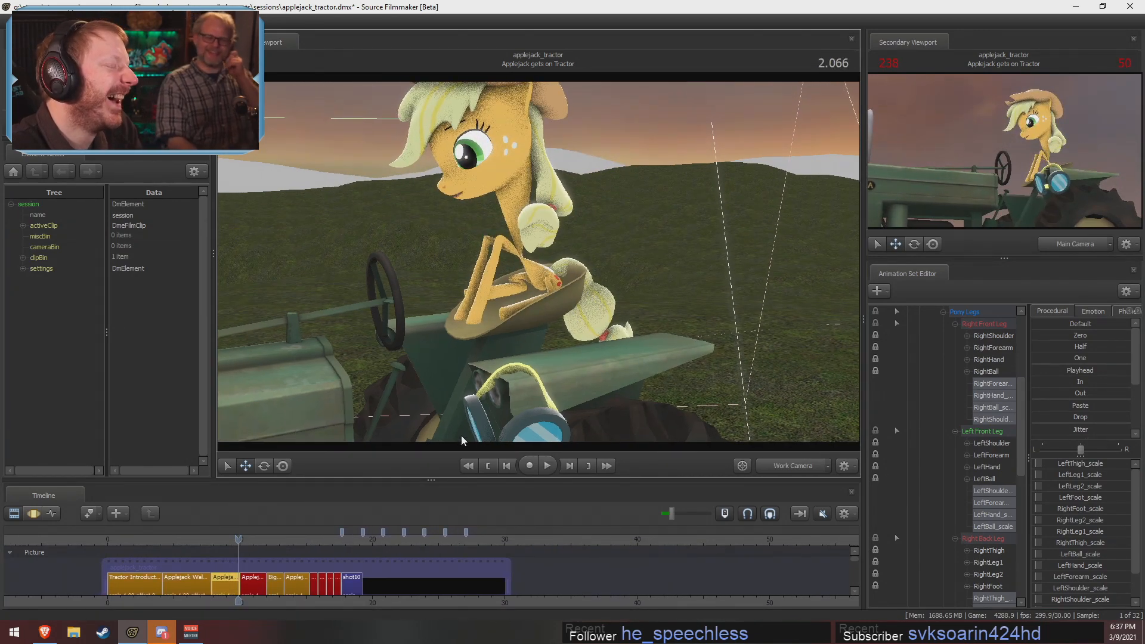
{"action": "key", "text": "F3"}
{"action": "left_click_drag", "start_coordinate": [238, 542], "coordinate": [213, 542]}
{"action": "left_click_drag", "start_coordinate": [417, 358], "coordinate": [443, 367]}
{"action": "key", "text": "w"}
{"action": "key", "text": "w"}
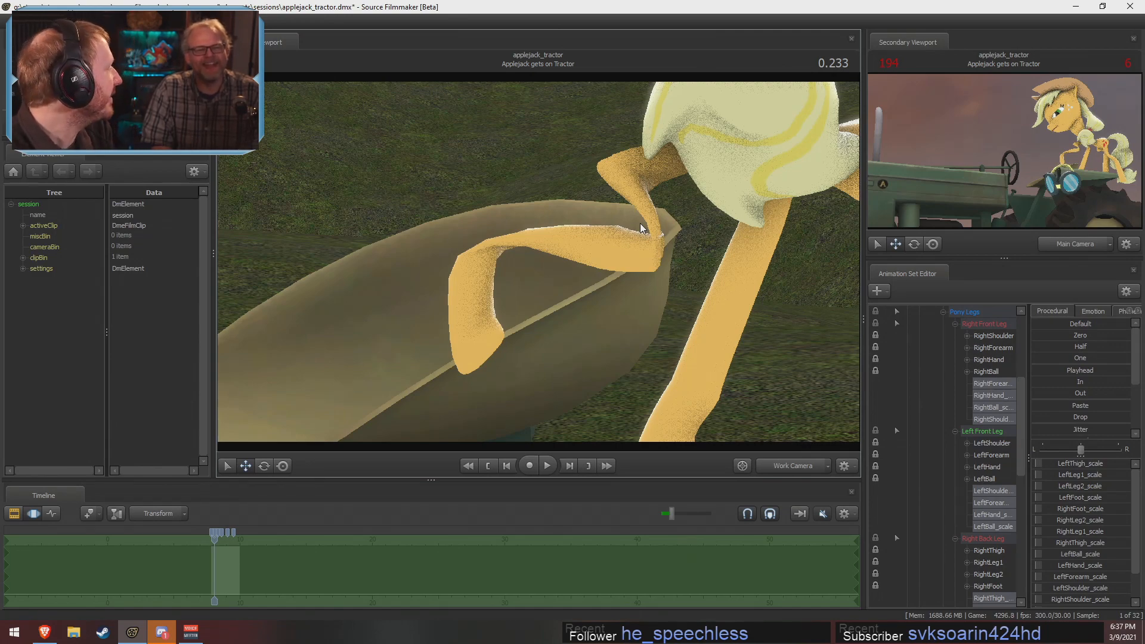
{"action": "left_click_drag", "start_coordinate": [671, 310], "coordinate": [683, 248]}
{"action": "key", "text": "w"}
{"action": "key", "text": "s"}
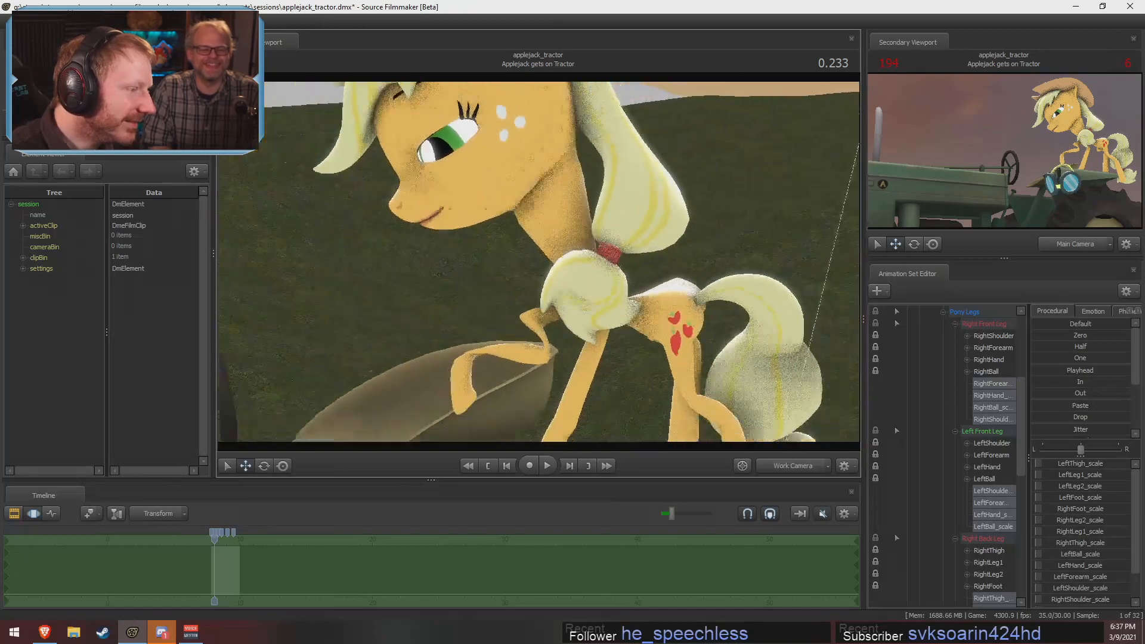
Replay the climb onto the seat from the side and from behind Applejack to review the thin limbs
{"action": "key", "text": "space"}
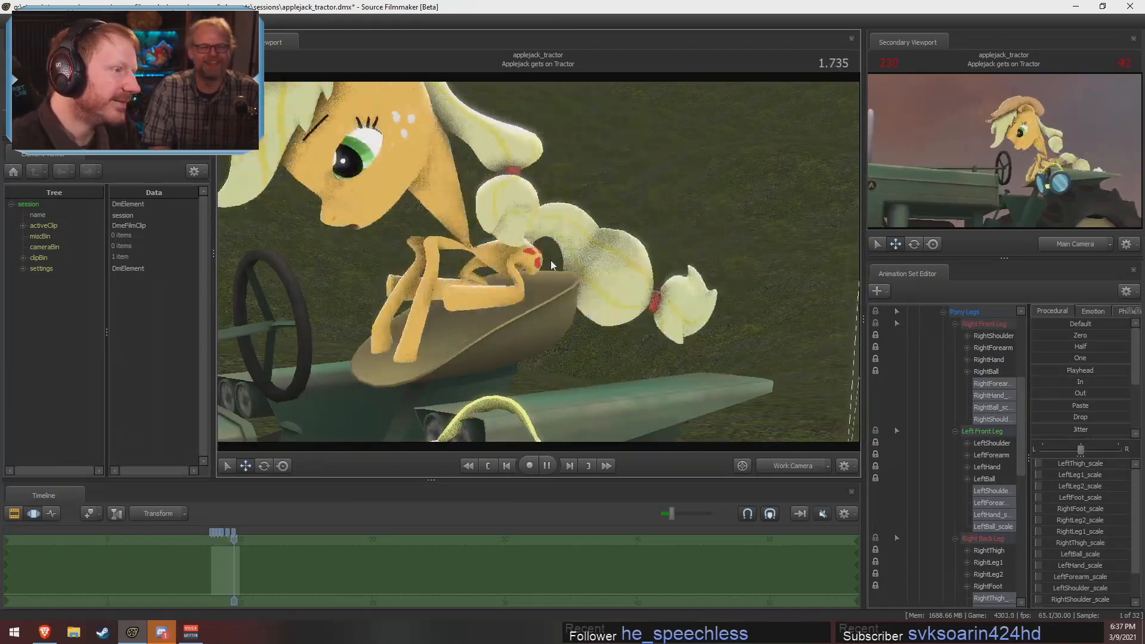
{"action": "key", "text": "space"}
{"action": "left_click_drag", "start_coordinate": [245, 547], "coordinate": [217, 539]}
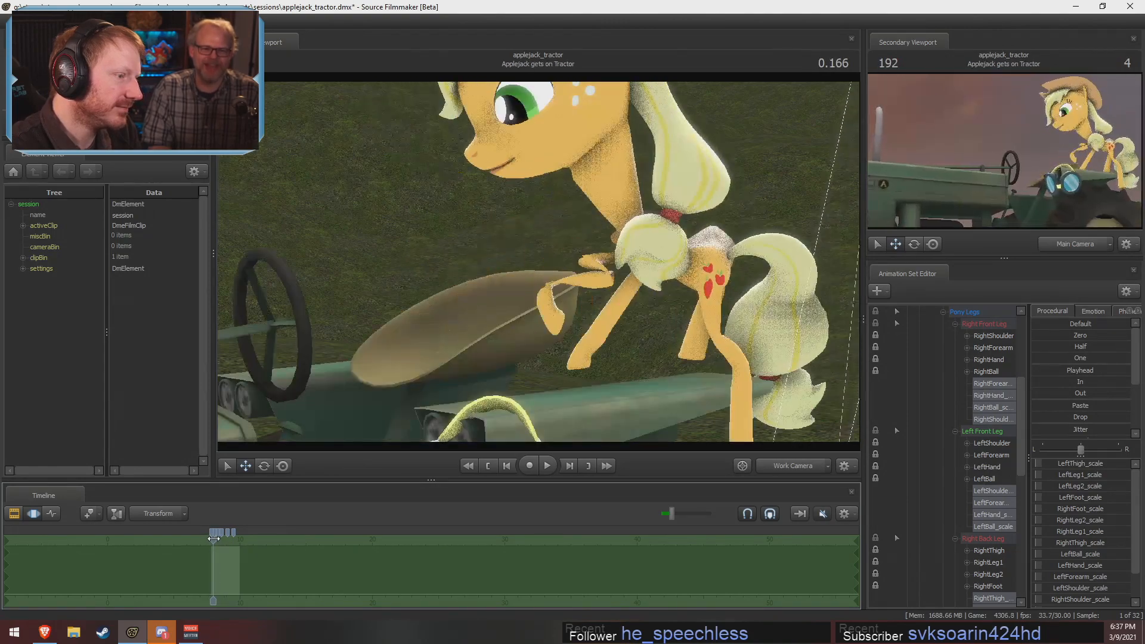
{"action": "left_click_drag", "start_coordinate": [465, 340], "coordinate": [513, 323]}
{"action": "key", "text": "space"}
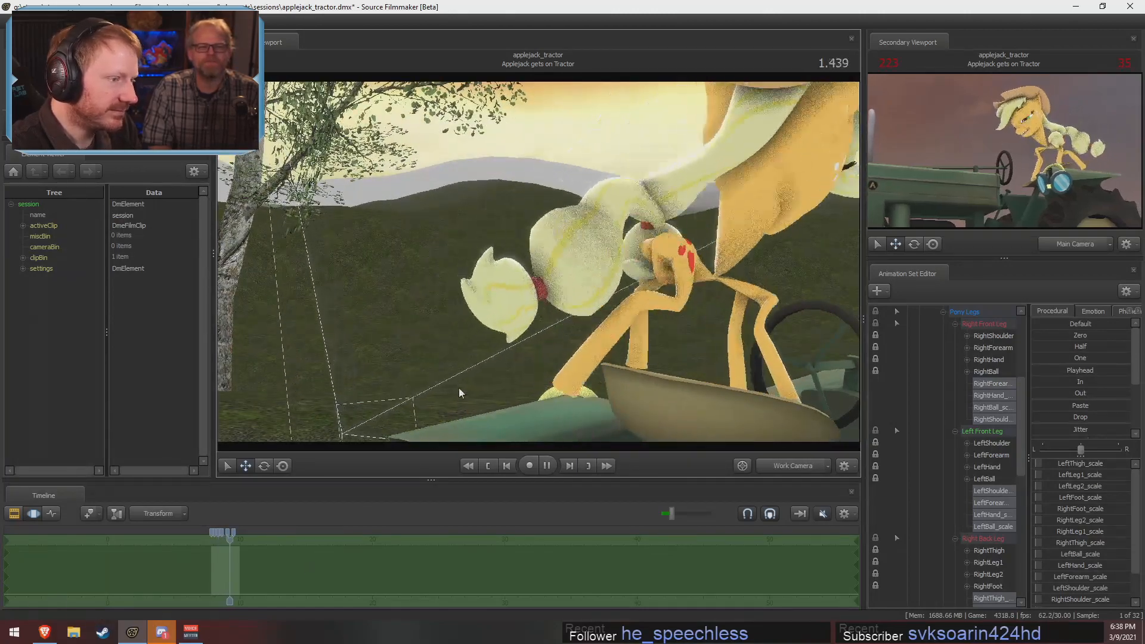
{"action": "key", "text": "space"}
{"action": "left_click_drag", "start_coordinate": [402, 328], "coordinate": [456, 331]}
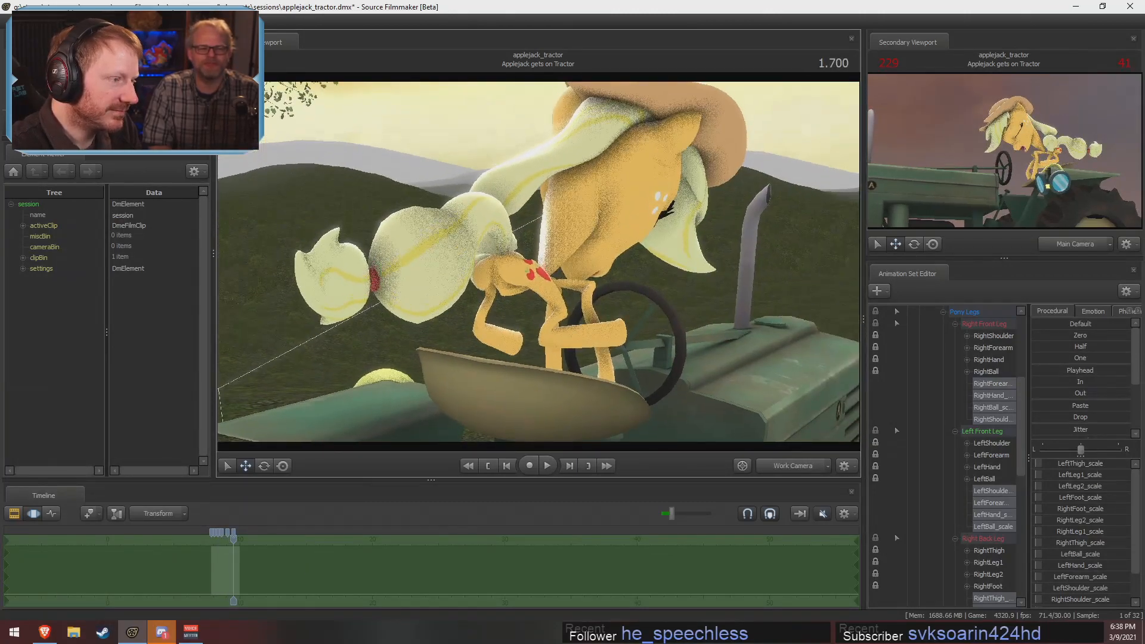
Return to the start of the shot and replay it from a wider low angle near the barn
{"action": "left_click_drag", "start_coordinate": [235, 540], "coordinate": [214, 540]}
{"action": "left_click_drag", "start_coordinate": [465, 322], "coordinate": [375, 267]}
{"action": "key", "text": "s"}
{"action": "key", "text": "space"}
{"action": "key", "text": "space"}
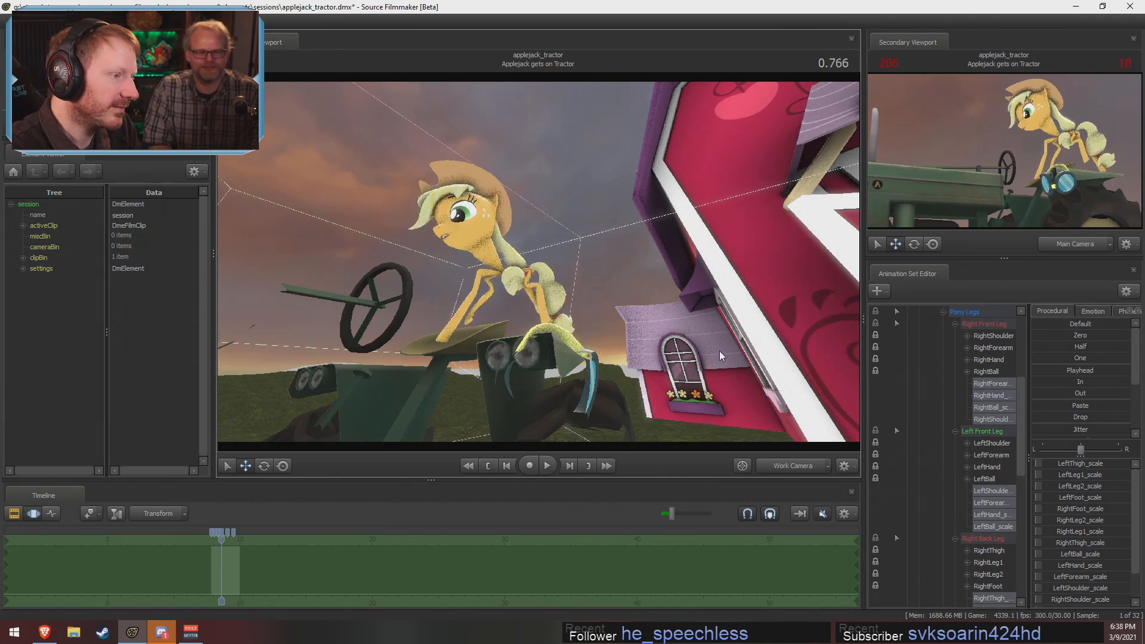
{"action": "key", "text": "space"}
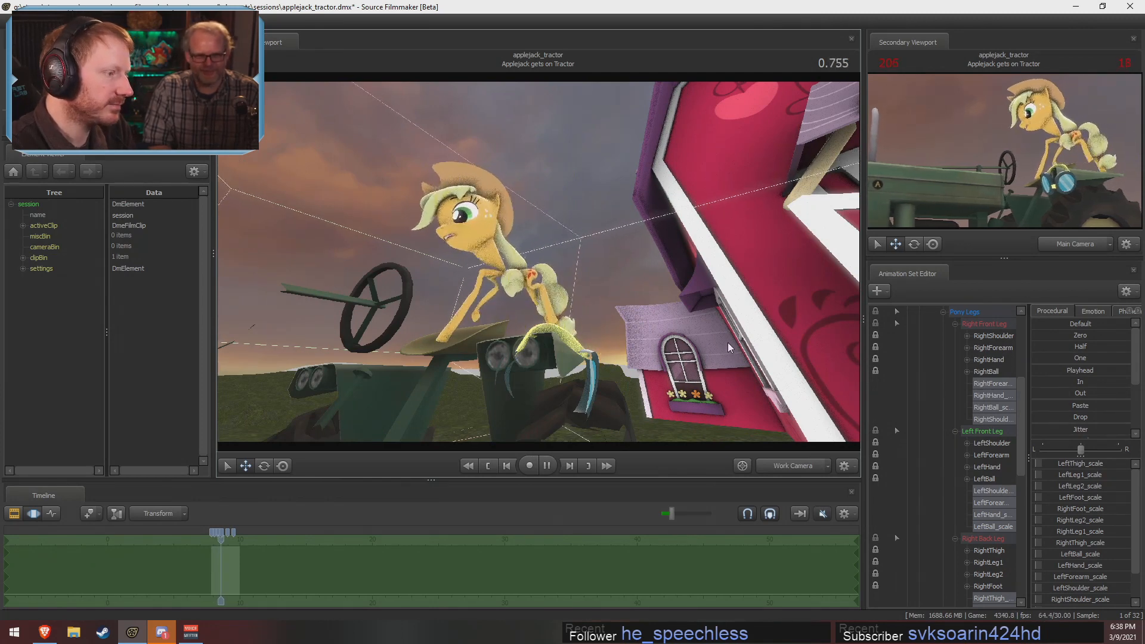
{"action": "key", "text": "space"}
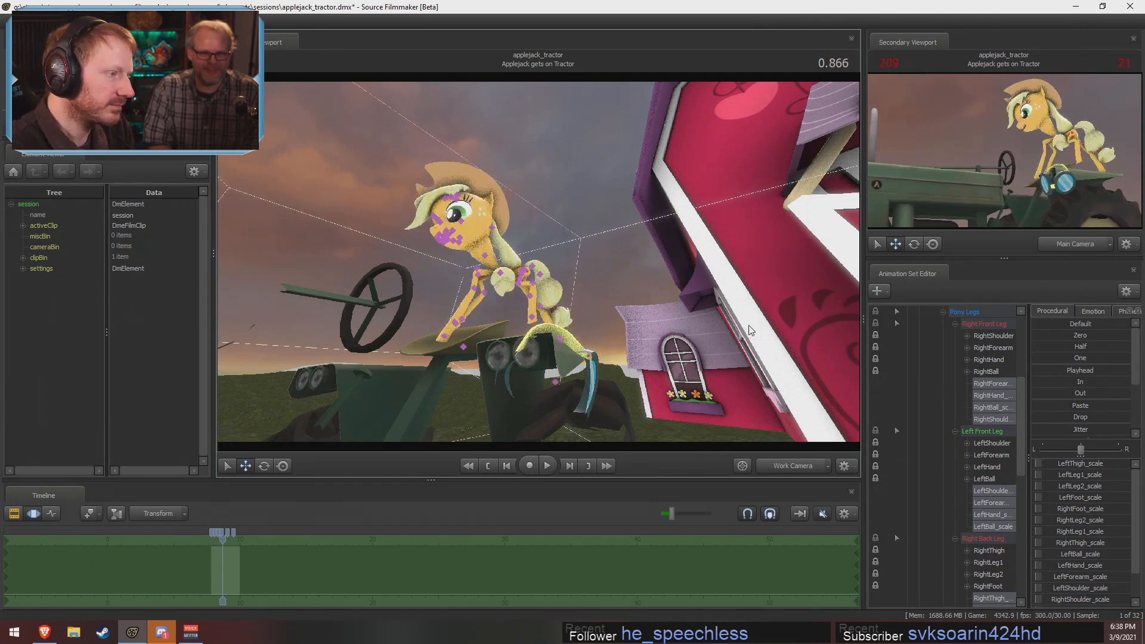
Undo the leg scaling, the added leg scale controls and the recent limb locks on Applejack
{"action": "key", "text": "ctrl+Right"}
{"action": "key", "text": "ctrl+Right"}
{"action": "key", "text": "ctrl+Right"}
{"action": "key", "text": "F2"}
{"action": "key", "text": "ctrl+z"}
{"action": "key", "text": "ctrl+z"}
{"action": "key", "text": "ctrl+z"}
{"action": "key", "text": "ctrl+z"}
{"action": "key", "text": "ctrl+z"}
{"action": "key", "text": "ctrl+z"}
{"action": "key", "text": "ctrl+z"}
{"action": "key", "text": "ctrl+z"}
{"action": "key", "text": "ctrl+z"}
{"action": "key", "text": "ctrl+z"}
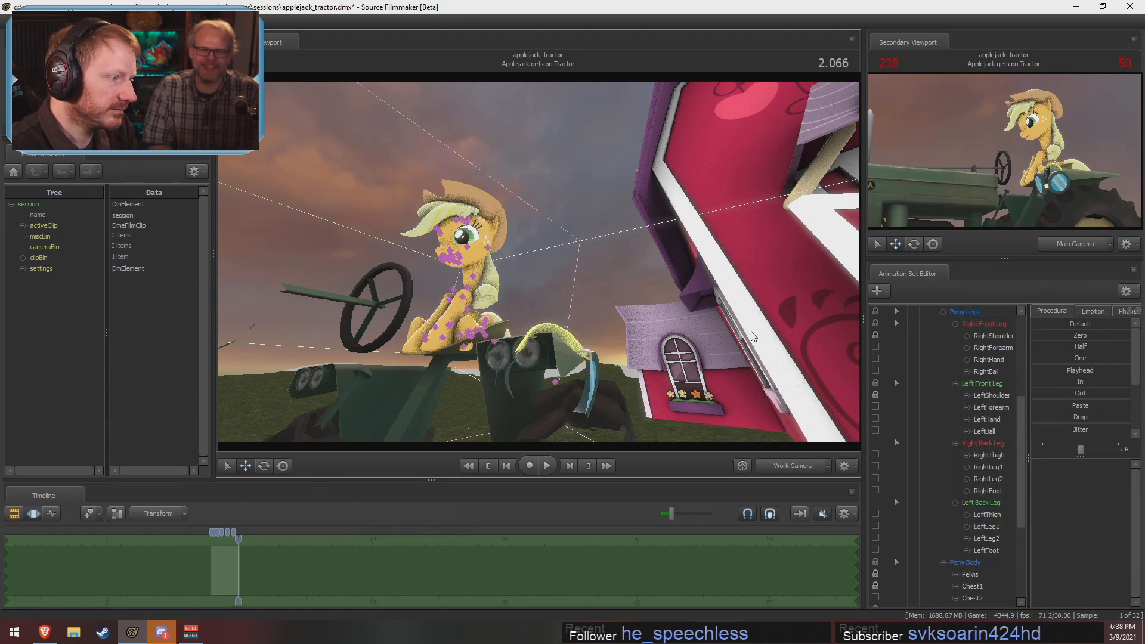
Undo the earlier torso changes to restore Applejack's Pony Body pose and proportions at the end of the shot
{"action": "scroll", "coordinate": [957, 542], "scroll_direction": "down", "scroll_amount": 3}
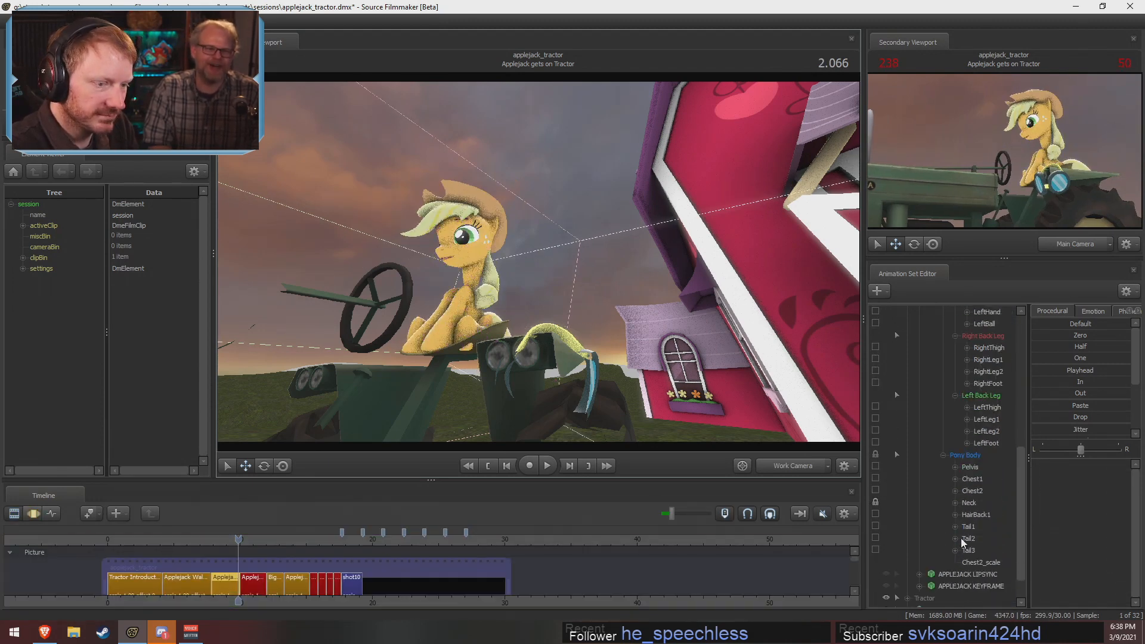
{"action": "key", "text": "F3"}
{"action": "key", "text": "ctrl+z"}
{"action": "key", "text": "ctrl+z"}
{"action": "key", "text": "ctrl+z"}
{"action": "key", "text": "ctrl+z"}
{"action": "key", "text": "ctrl+z"}
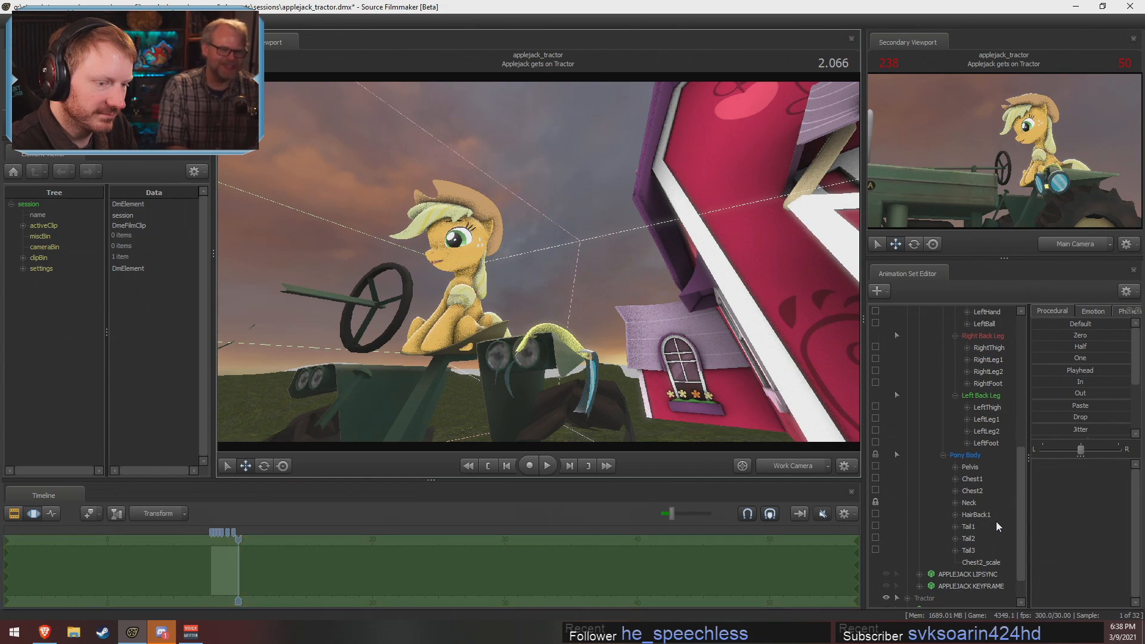
Switch the primary viewport to the Main Camera and review the restored shot from near its start
{"action": "left_click", "coordinate": [792, 465]}
{"action": "key", "text": "space"}
{"action": "key", "text": "F2"}
{"action": "key", "text": "F3"}
{"action": "left_click", "coordinate": [215, 541]}
{"action": "key", "text": "F2"}
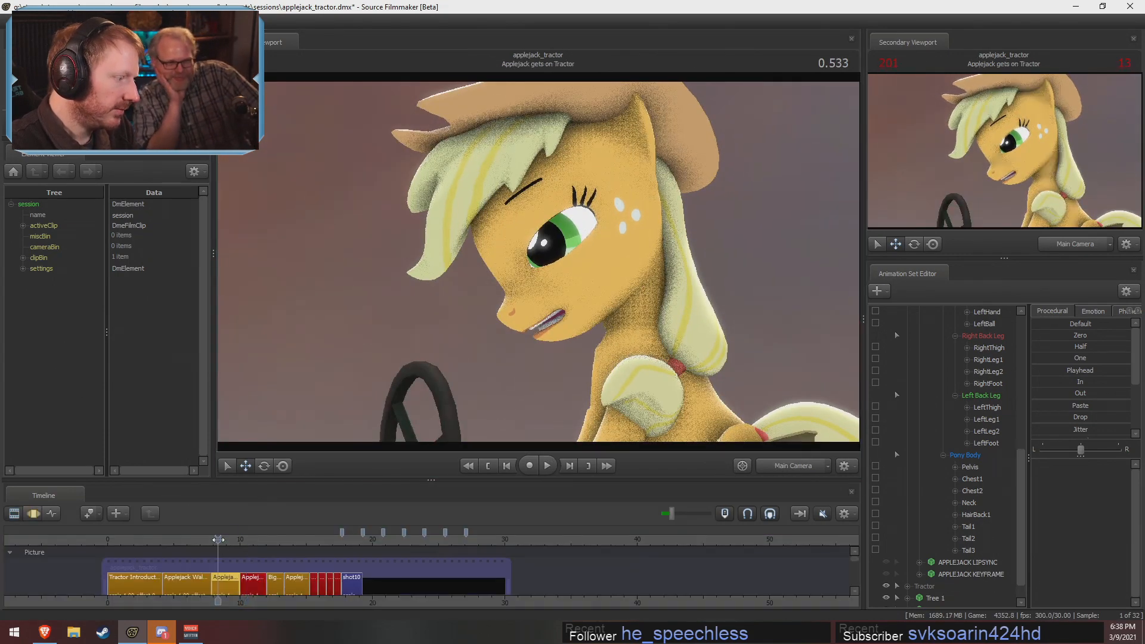
Play the rest of the gets on Tractor shot, then move the playhead to the beginning of the Applejack requests gas shot
{"action": "key", "text": "space"}
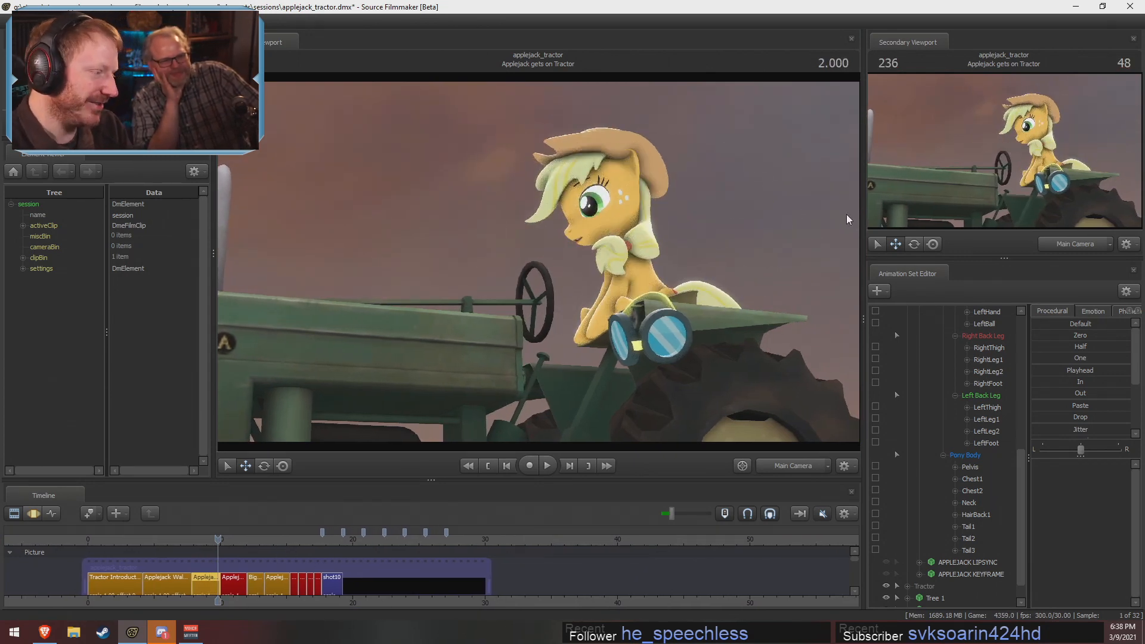
{"action": "scroll", "coordinate": [192, 585], "scroll_direction": "up", "scroll_amount": 5}
{"action": "left_click", "coordinate": [229, 544]}
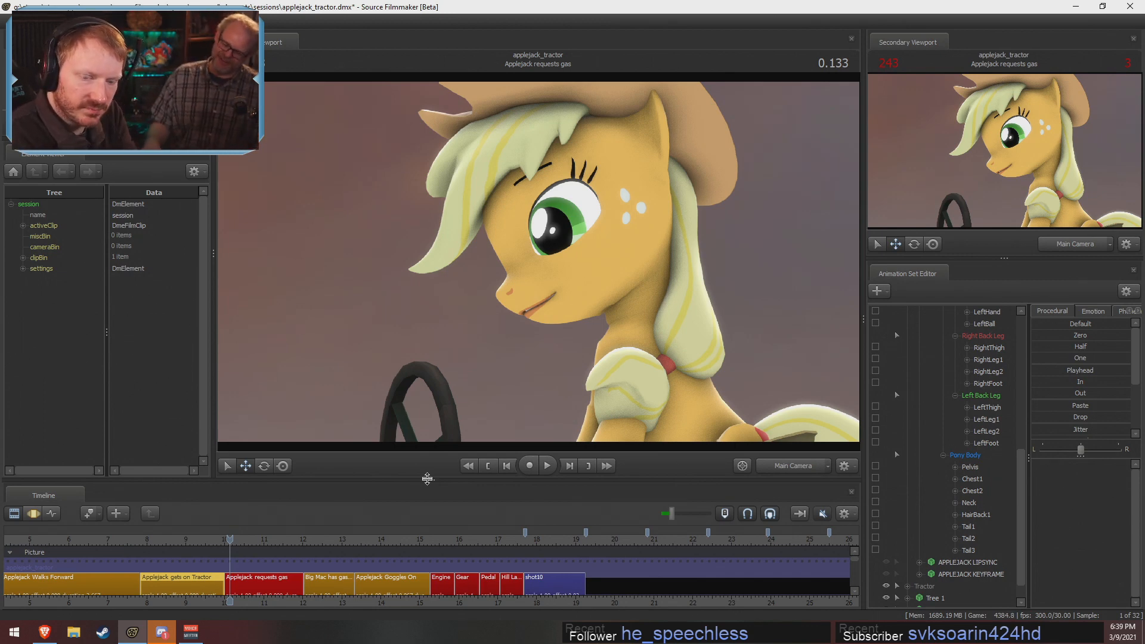
Select the Applejack requests gas shot and preview its animation in the Motion Editor
{"action": "left_click", "coordinate": [257, 587]}
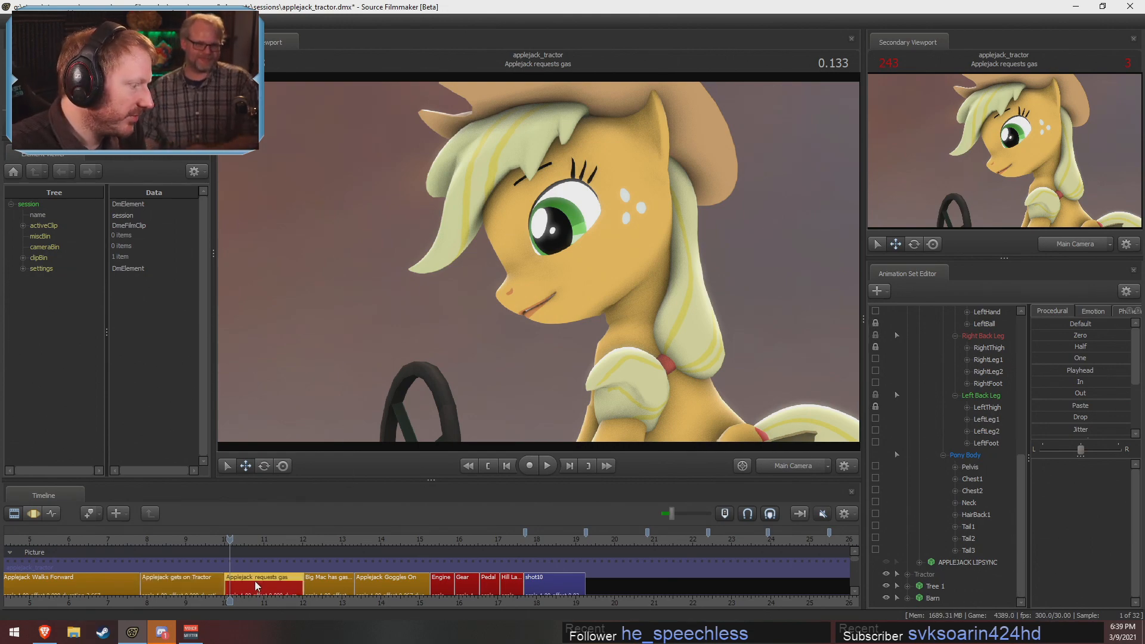
{"action": "key", "text": "F3"}
{"action": "scroll", "coordinate": [326, 584], "scroll_direction": "up", "scroll_amount": 6}
{"action": "key", "text": "space"}
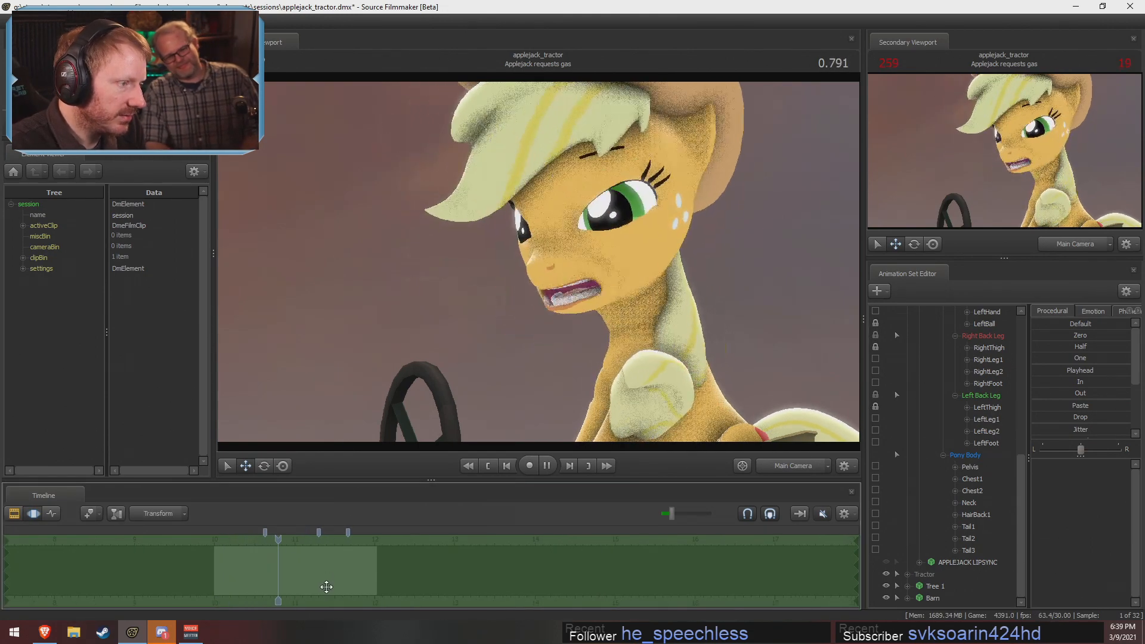
{"action": "key", "text": "space"}
{"action": "scroll", "coordinate": [958, 402], "scroll_direction": "up", "scroll_amount": 8}
{"action": "key", "text": "F2"}
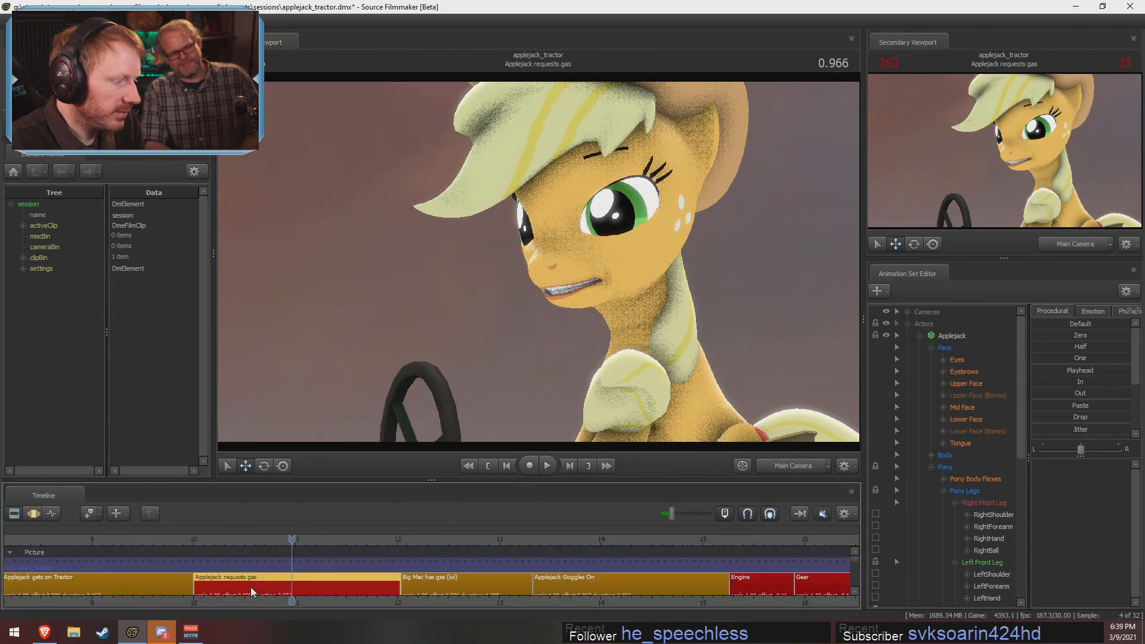
Rotate Applejack's head slightly within a short time selection centred at about 0.6 seconds into the requests gas shot
{"action": "key", "text": "F3"}
{"action": "key", "text": "shift"}
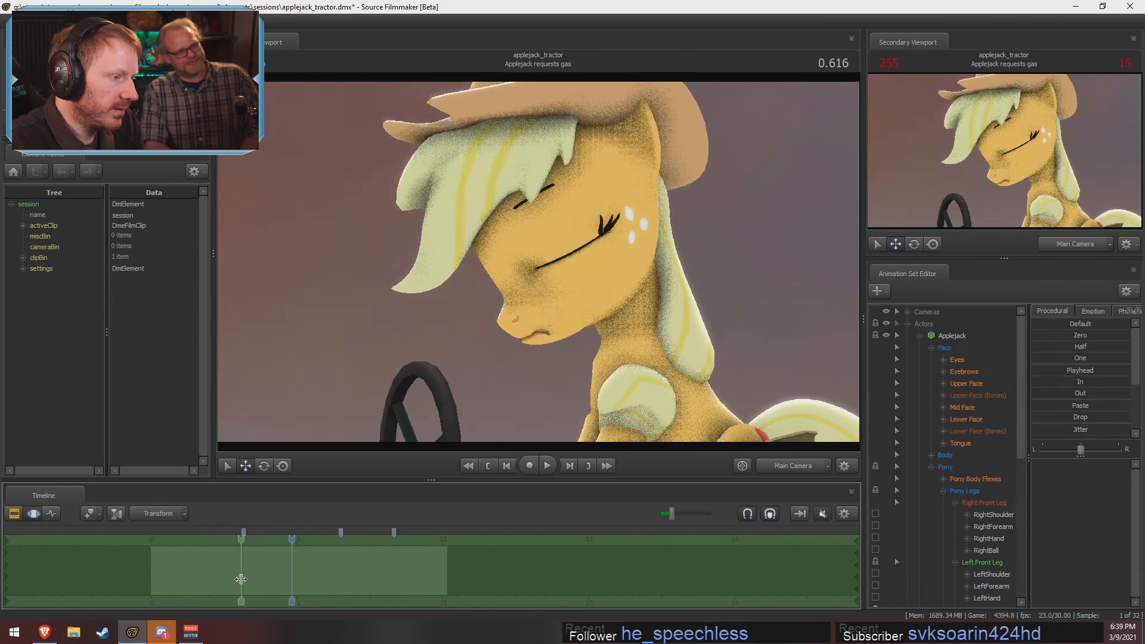
{"action": "left_click", "coordinate": [241, 579]}
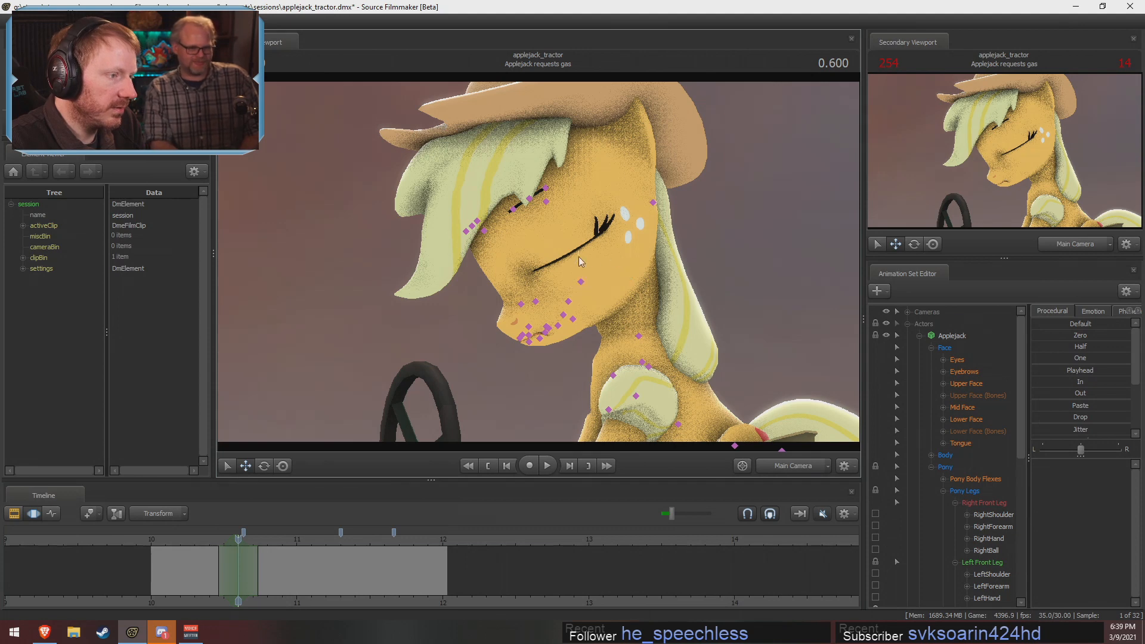
{"action": "left_click", "coordinate": [613, 274], "text": "ctrl"}
{"action": "key", "text": "e"}
{"action": "left_click_drag", "start_coordinate": [632, 292], "coordinate": [629, 299]}
Extend the falloff after the head adjustment to about 10.8 seconds on the timeline and replay the motion from near the shot's start
{"action": "key", "text": "space"}
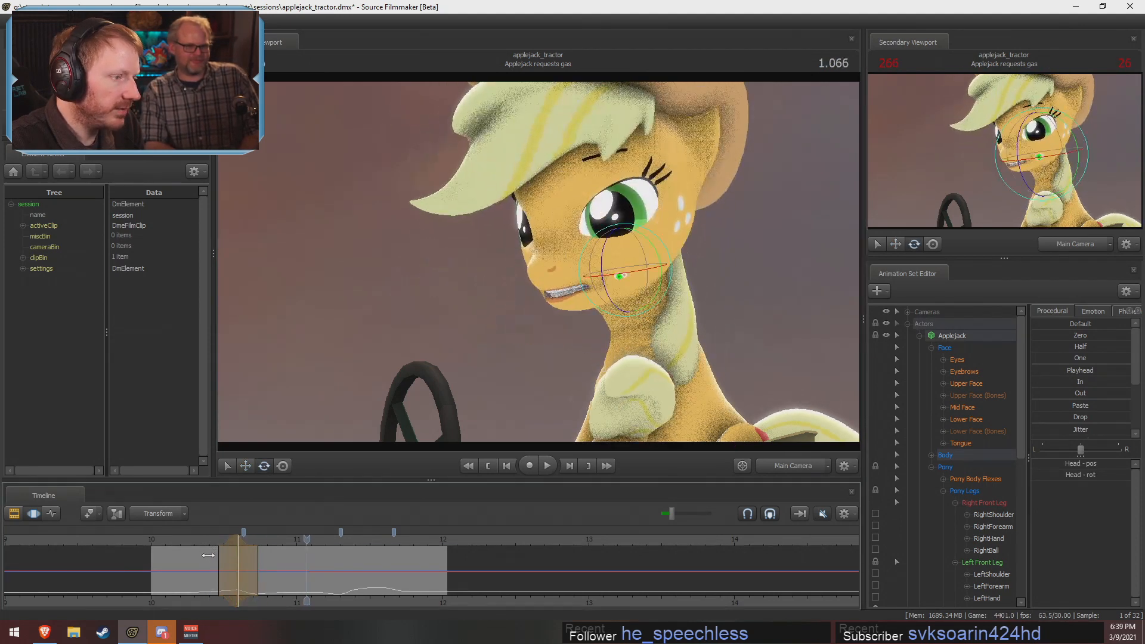
{"action": "left_click_drag", "start_coordinate": [257, 560], "coordinate": [273, 560]}
{"action": "key", "text": "space"}
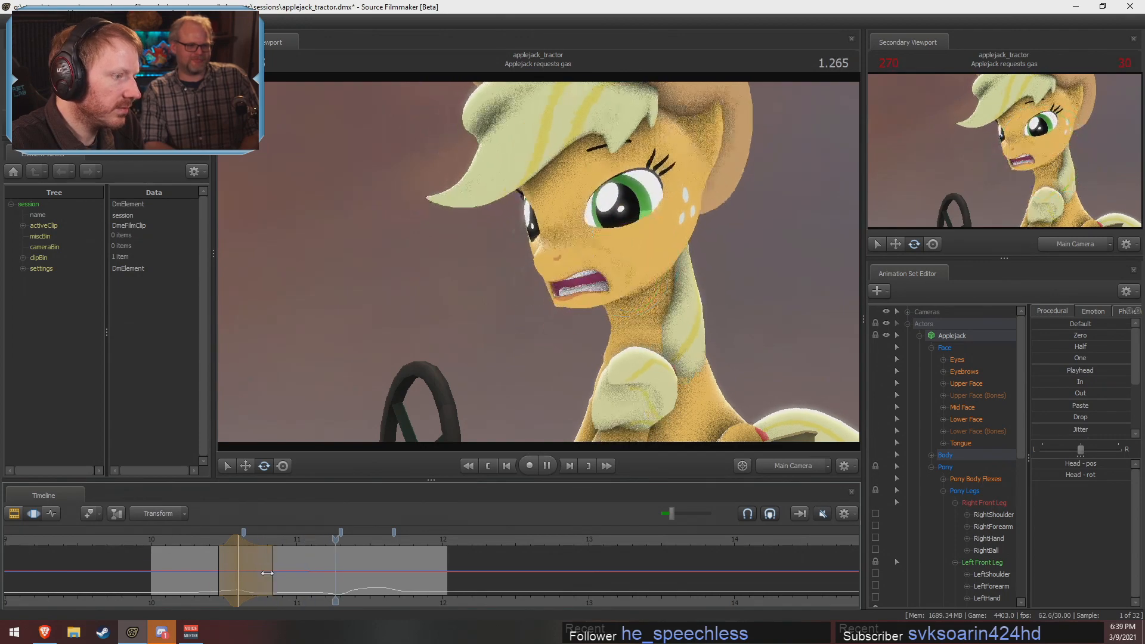
{"action": "key", "text": "space"}
{"action": "left_click", "coordinate": [198, 542]}
{"action": "key", "text": "space"}
{"action": "left_click_drag", "start_coordinate": [198, 542], "coordinate": [268, 556]}
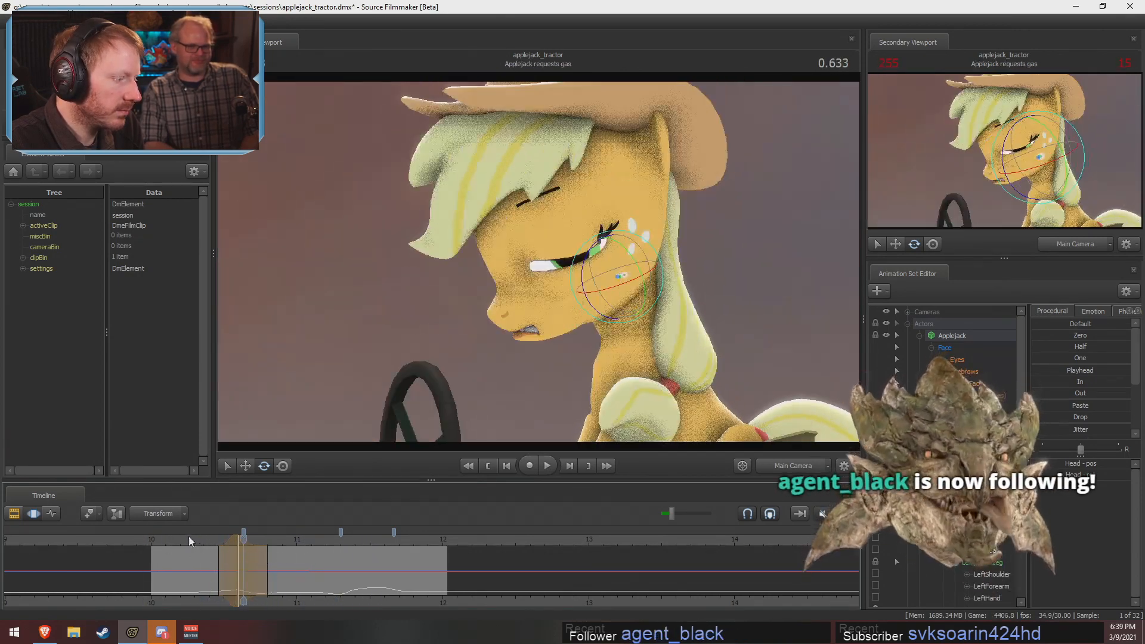
{"action": "left_click", "coordinate": [176, 541]}
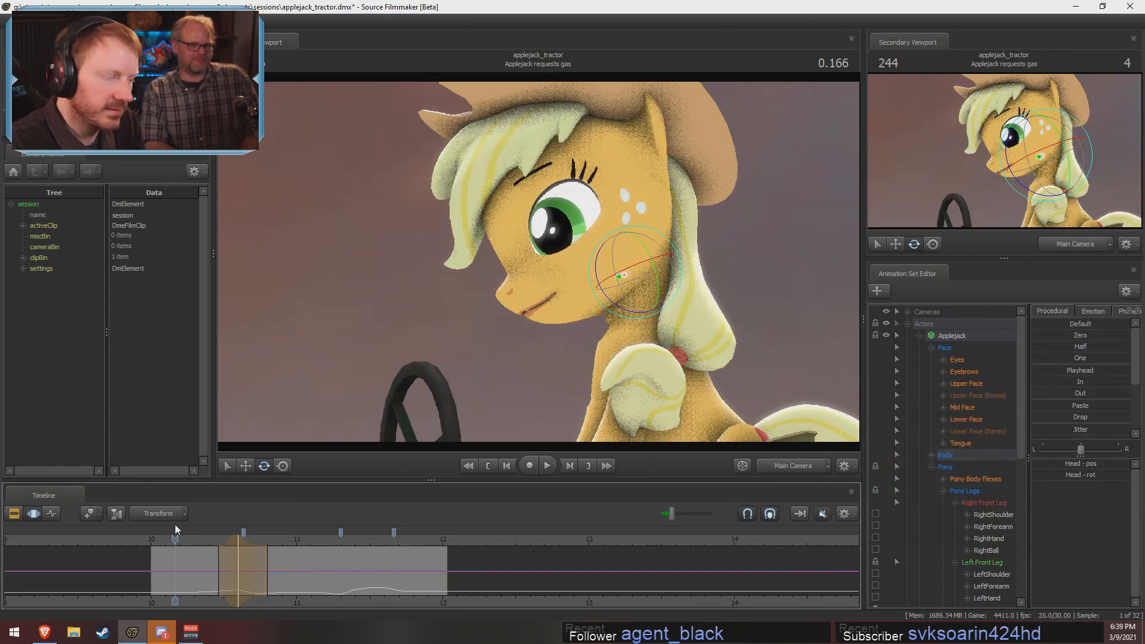
{"action": "key", "text": "space"}
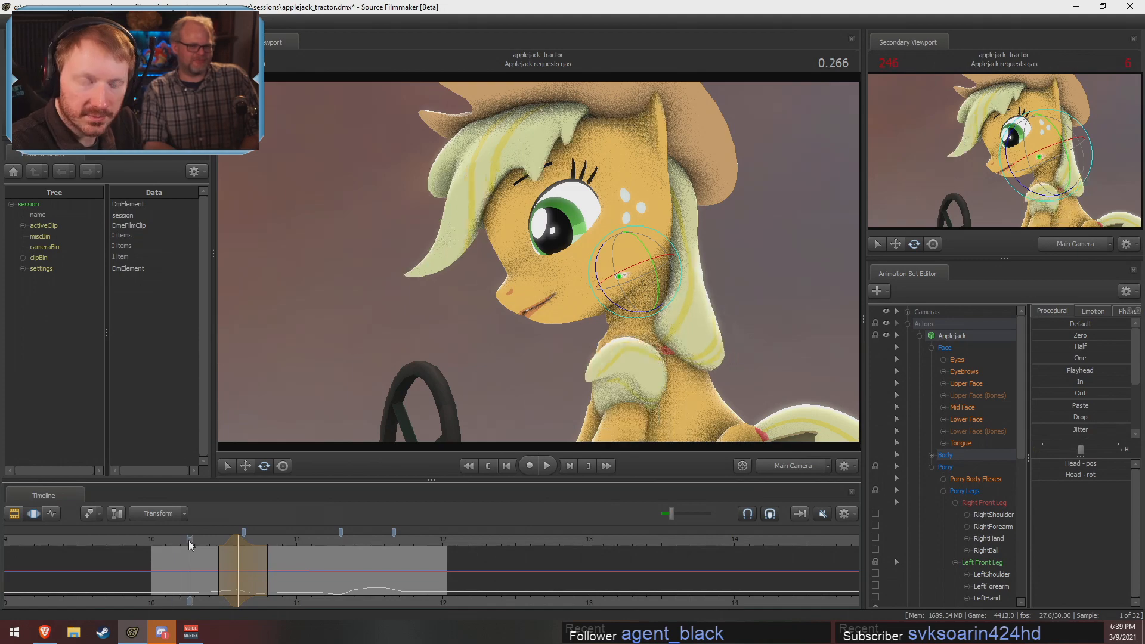
Set a wider time selection centred at about 0.87 seconds into the shot, with falloff on both sides, for adjusting Applejack's head rotation
{"action": "left_click_drag", "start_coordinate": [224, 566], "coordinate": [336, 570]}
{"action": "left_click", "coordinate": [276, 568], "text": "shift"}
{"action": "scroll", "coordinate": [275, 571], "scroll_direction": "up", "scroll_amount": 8, "text": "shift"}
{"action": "left_click", "coordinate": [619, 256]}
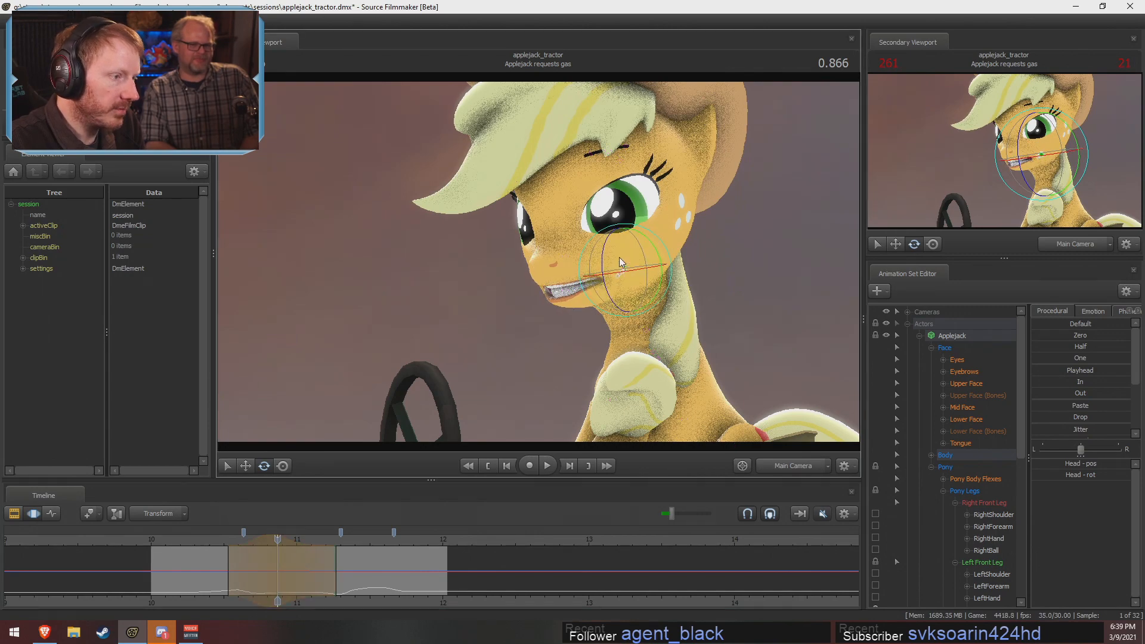
With a time selection at 0.866 s of the Applejack requests gas shot, lower Applejack's Close_eyes2 Upper Face control
{"action": "key", "text": "space"}
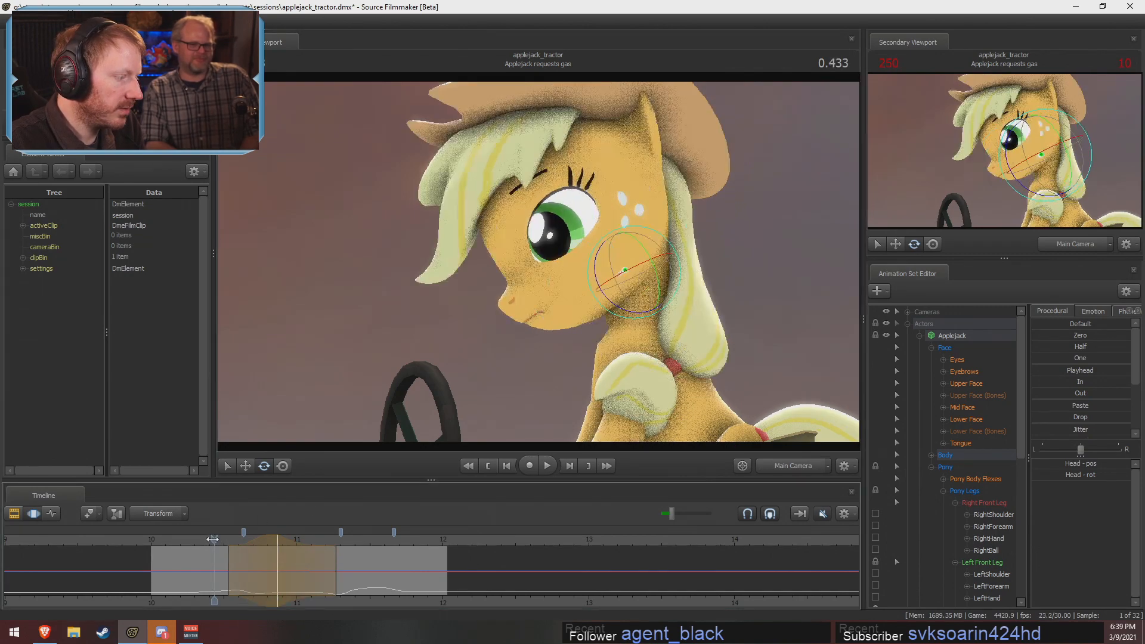
{"action": "key", "text": "space"}
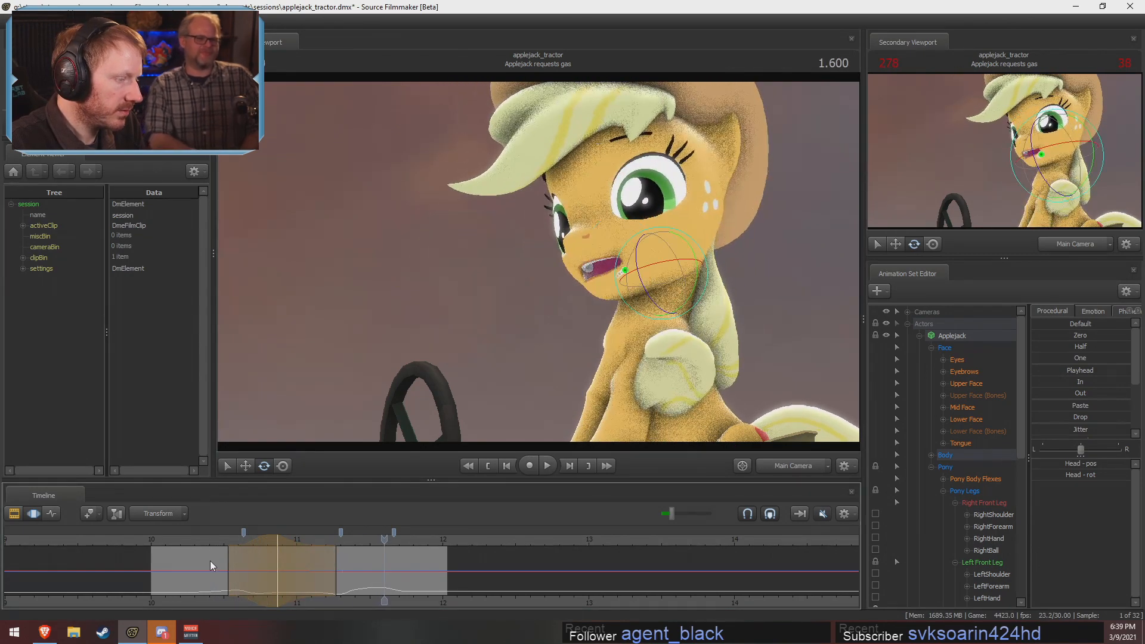
{"action": "left_click", "coordinate": [965, 374]}
{"action": "left_click", "coordinate": [967, 385]}
{"action": "scroll", "coordinate": [137, 566], "scroll_direction": "up", "scroll_amount": 4}
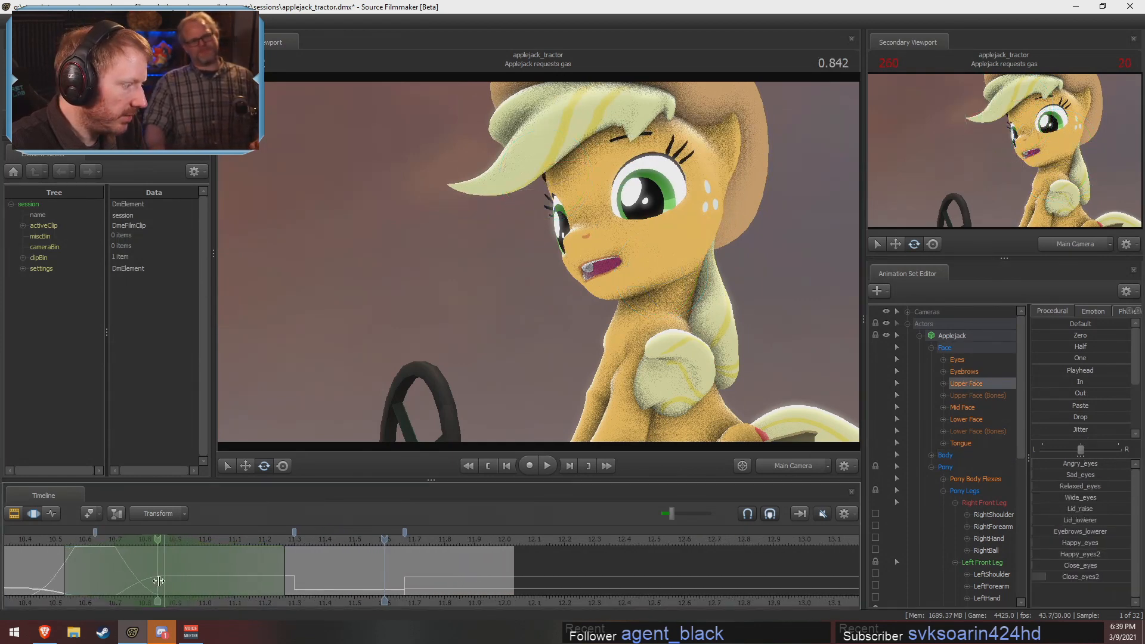
{"action": "left_click", "coordinate": [164, 580], "text": "shift"}
{"action": "scroll", "coordinate": [164, 581], "scroll_direction": "up", "scroll_amount": 5, "text": "shift"}
{"action": "left_click_drag", "start_coordinate": [210, 588], "coordinate": [229, 588]}
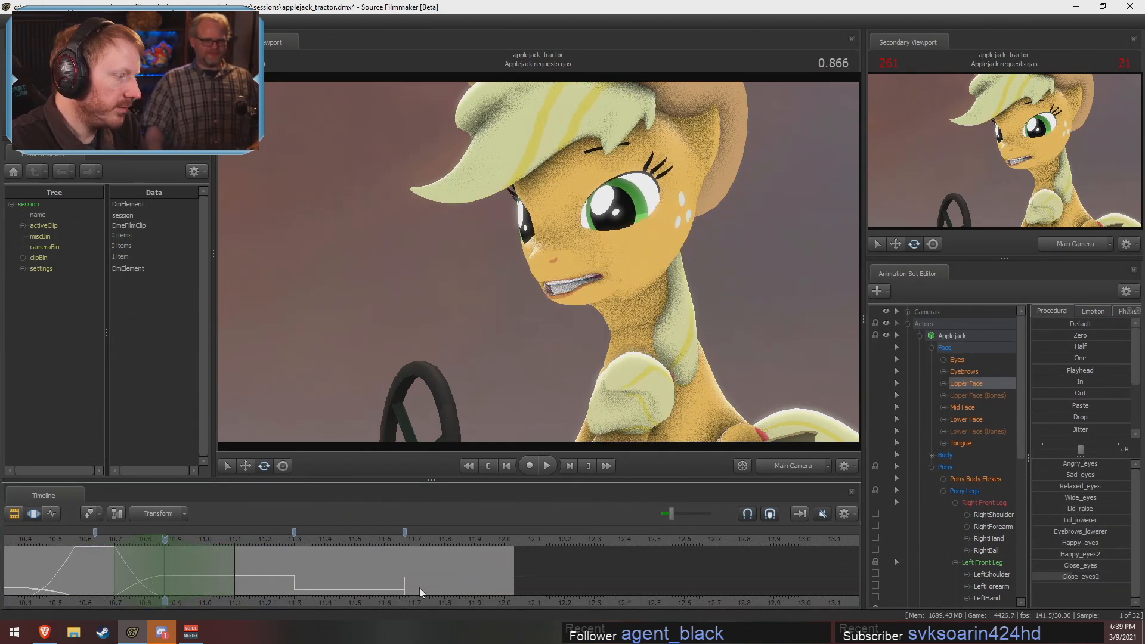
{"action": "left_click_drag", "start_coordinate": [1087, 576], "coordinate": [1062, 576]}
{"action": "left_click_drag", "start_coordinate": [537, 602], "coordinate": [539, 602]}
{"action": "scroll", "coordinate": [538, 603], "scroll_direction": "down", "scroll_amount": 3}
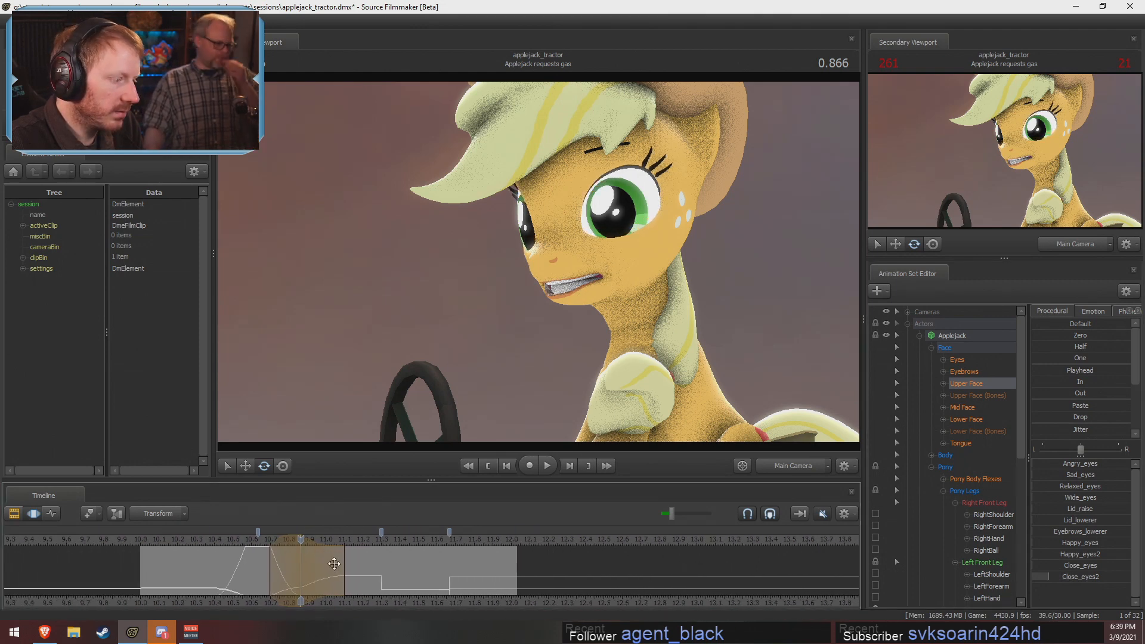
Scrub and play back the shot to check the eyelid change, then return the playhead to 0.866 s
{"action": "left_click", "coordinate": [226, 540]}
{"action": "left_click_drag", "start_coordinate": [227, 540], "coordinate": [350, 542]}
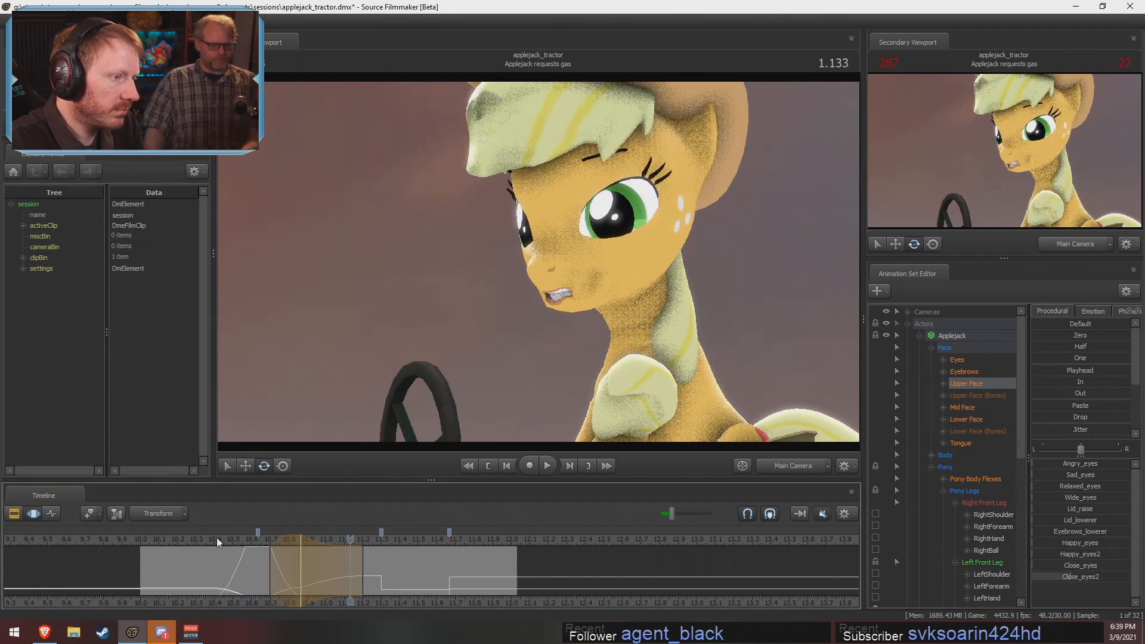
{"action": "left_click", "coordinate": [210, 542]}
{"action": "key", "text": "space"}
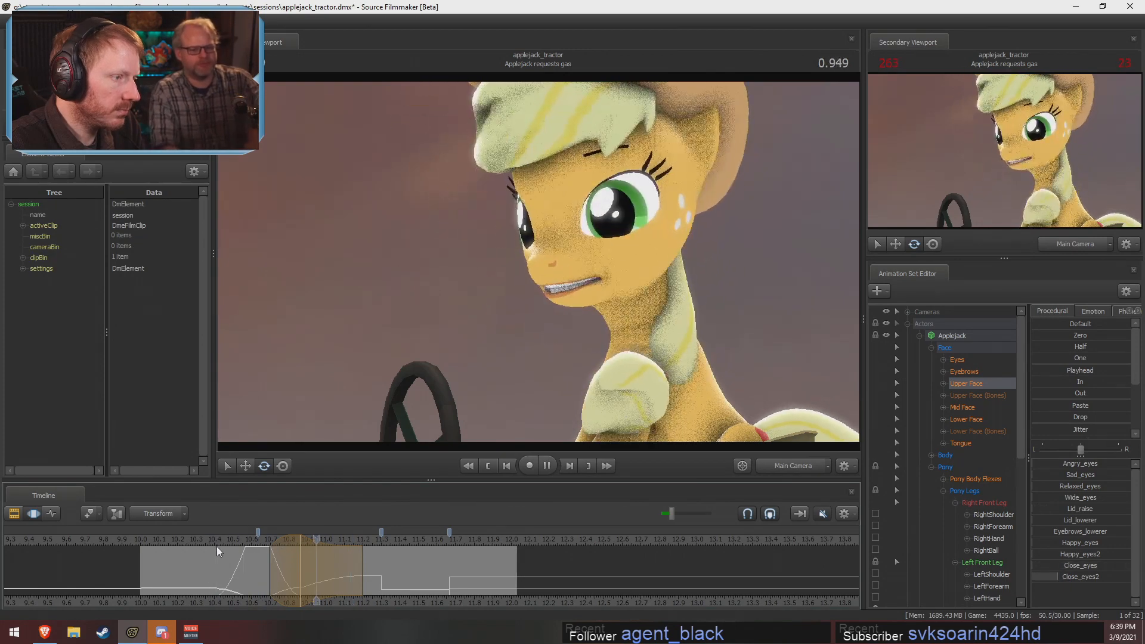
{"action": "key", "text": "space"}
{"action": "left_click_drag", "start_coordinate": [218, 538], "coordinate": [302, 552]}
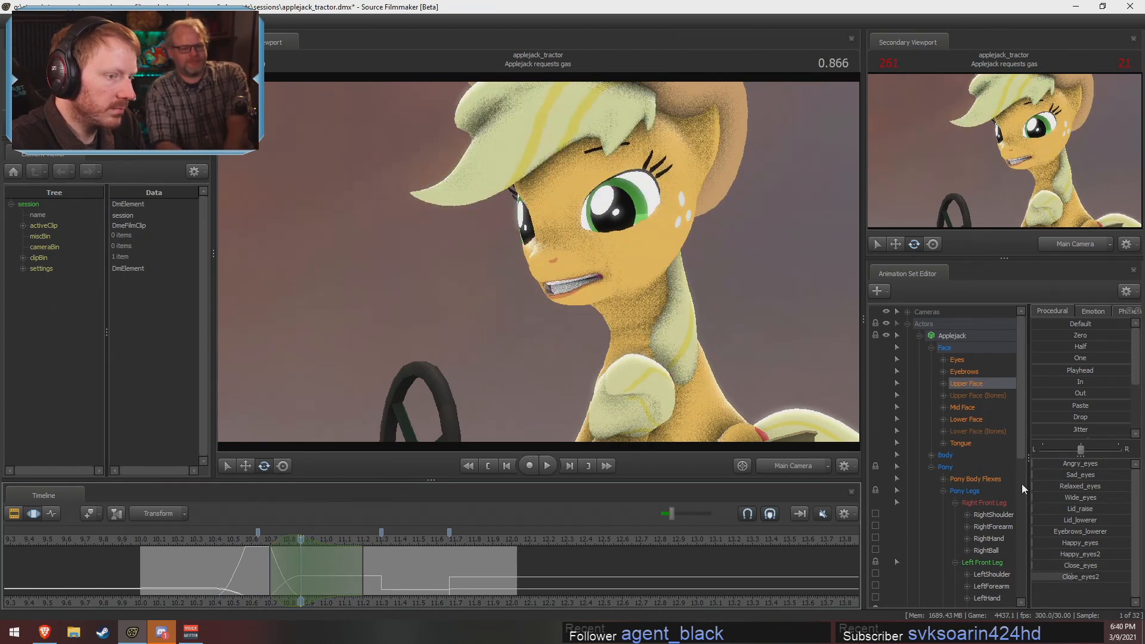
Reduce Close_eyes2 slightly across the time selection around 0.866 s and play the result back
{"action": "left_click_drag", "start_coordinate": [1069, 576], "coordinate": [1060, 577]}
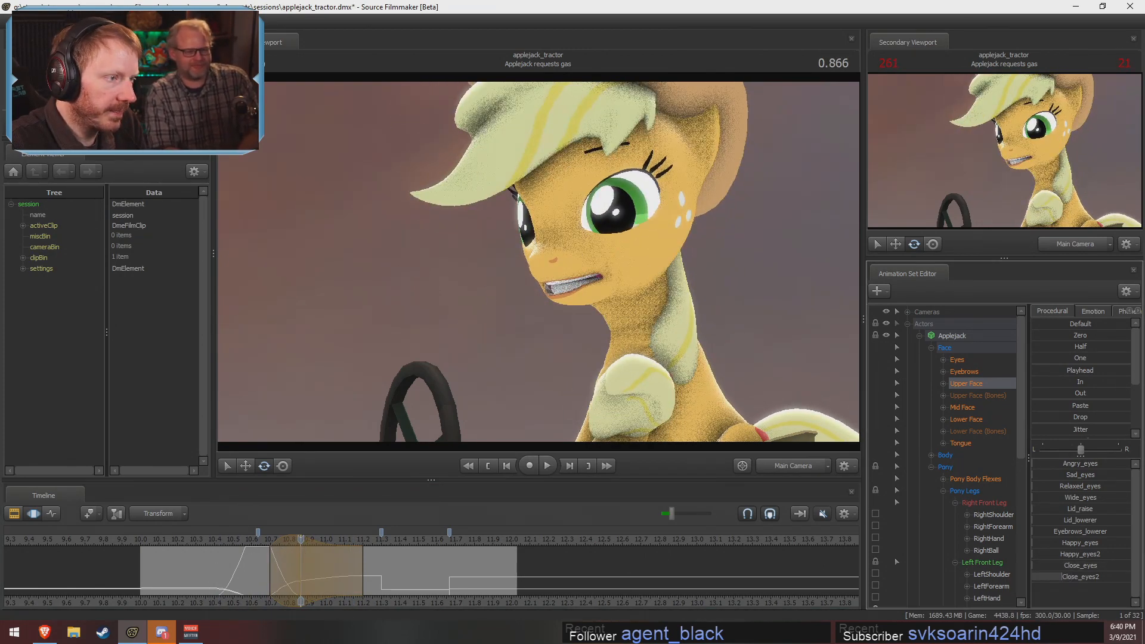
{"action": "left_click", "coordinate": [242, 545]}
{"action": "key", "text": "space"}
{"action": "key", "text": "space"}
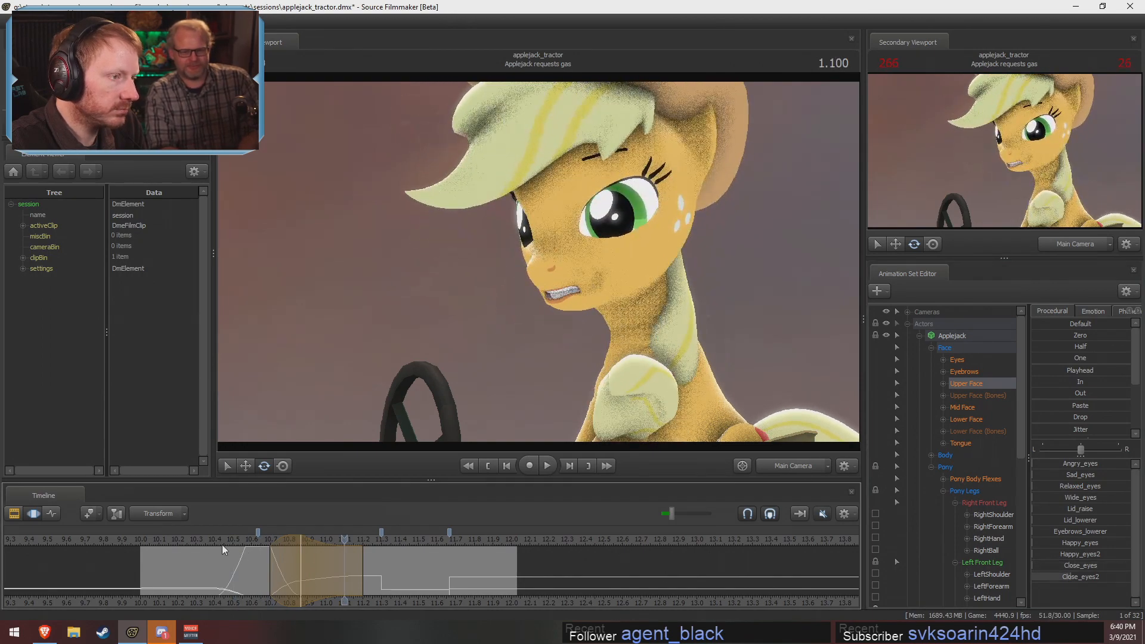
{"action": "left_click", "coordinate": [148, 539]}
{"action": "key", "text": "space"}
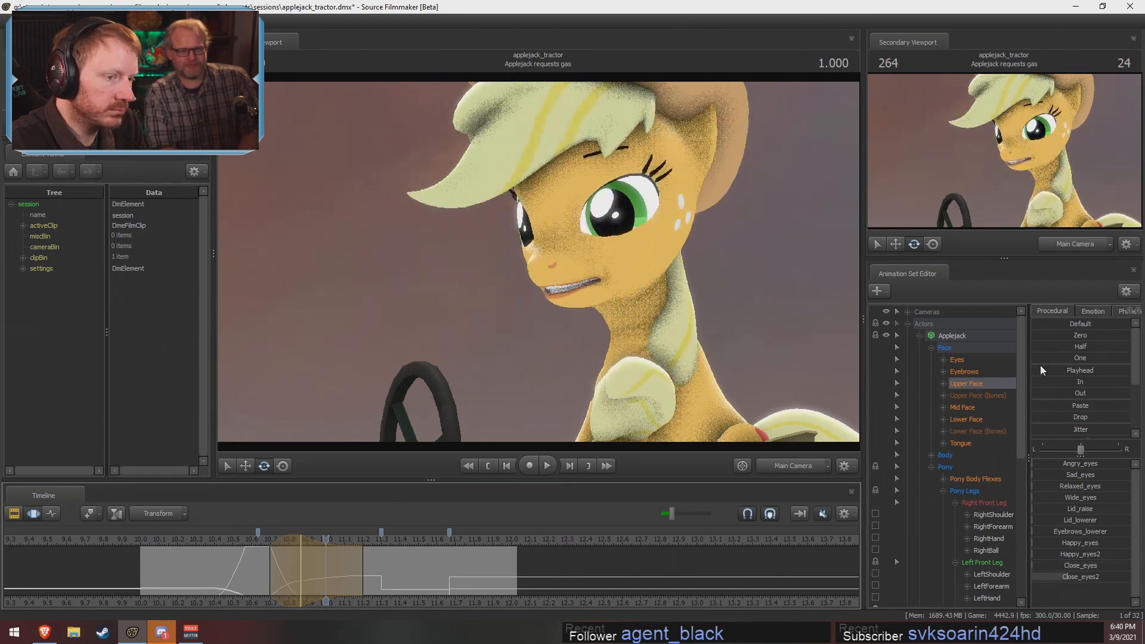
Set a time selection with wide falloff over the blink and adjust Applejack's eyes_updown control at 0.600 s
{"action": "left_click_drag", "start_coordinate": [245, 583], "coordinate": [270, 584], "text": "shift"}
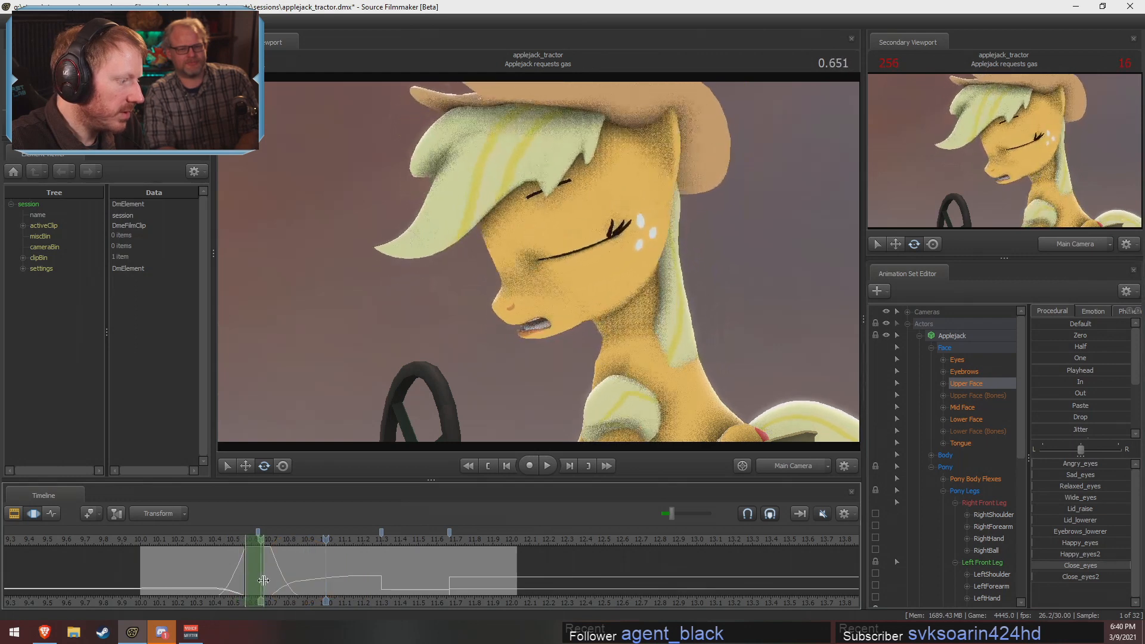
{"action": "scroll", "coordinate": [260, 586], "scroll_direction": "up", "scroll_amount": 5, "text": "shift"}
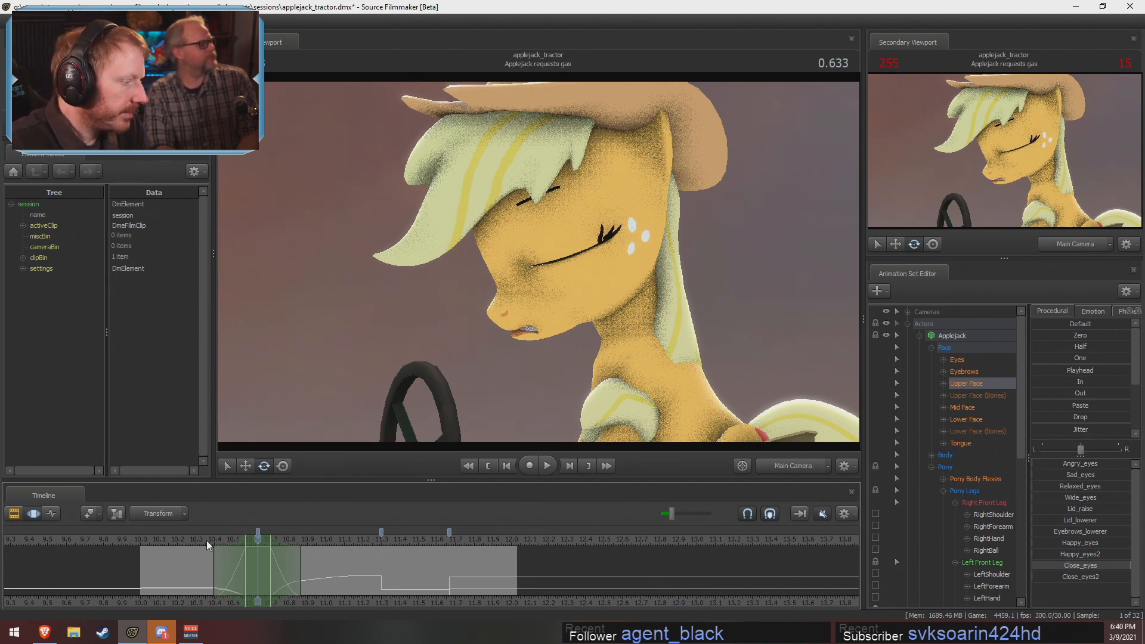
{"action": "key", "text": "Left"}
{"action": "left_click", "coordinate": [1007, 360]}
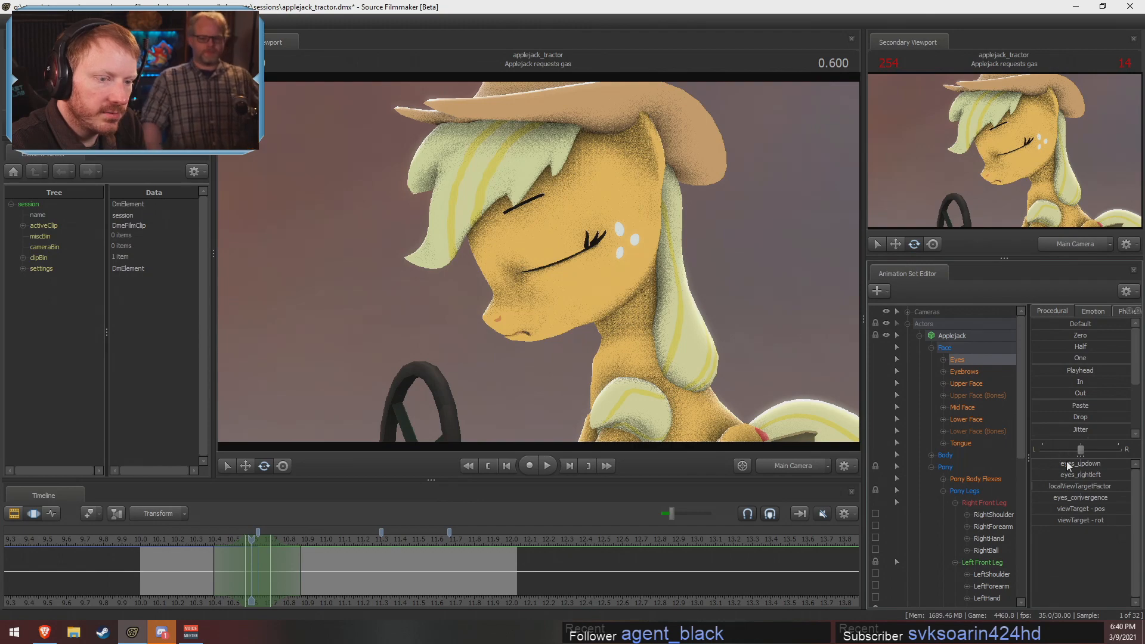
{"action": "left_click_drag", "start_coordinate": [1067, 466], "coordinate": [1073, 465]}
{"action": "key", "text": "shift"}
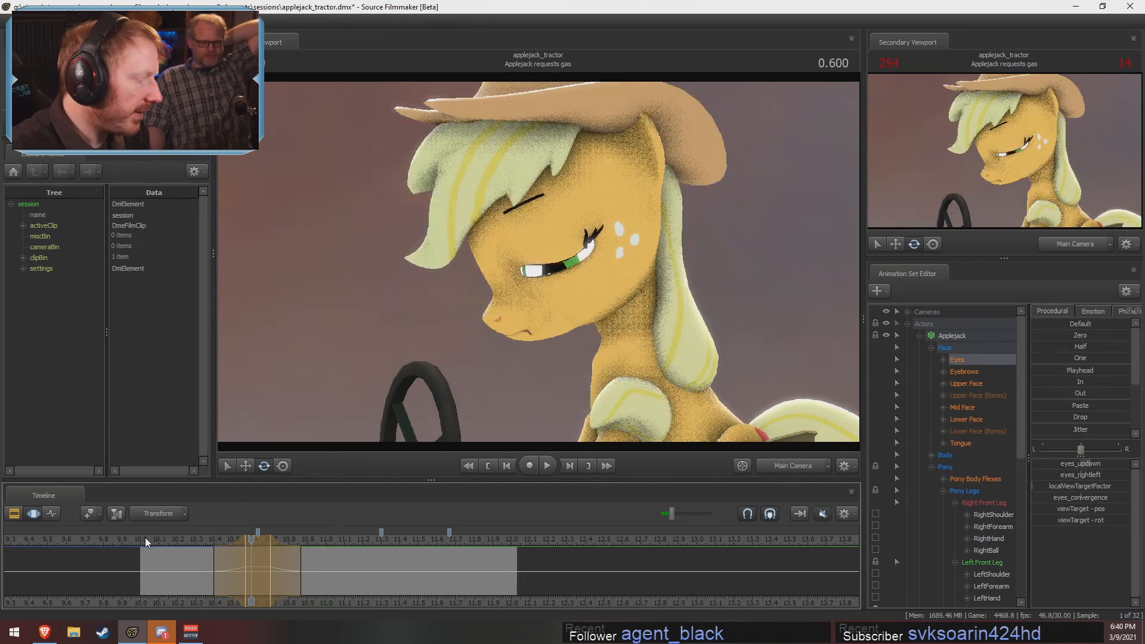
Play the Applejack requests gas shot from near its start to review the eye animation
{"action": "left_click", "coordinate": [179, 540]}
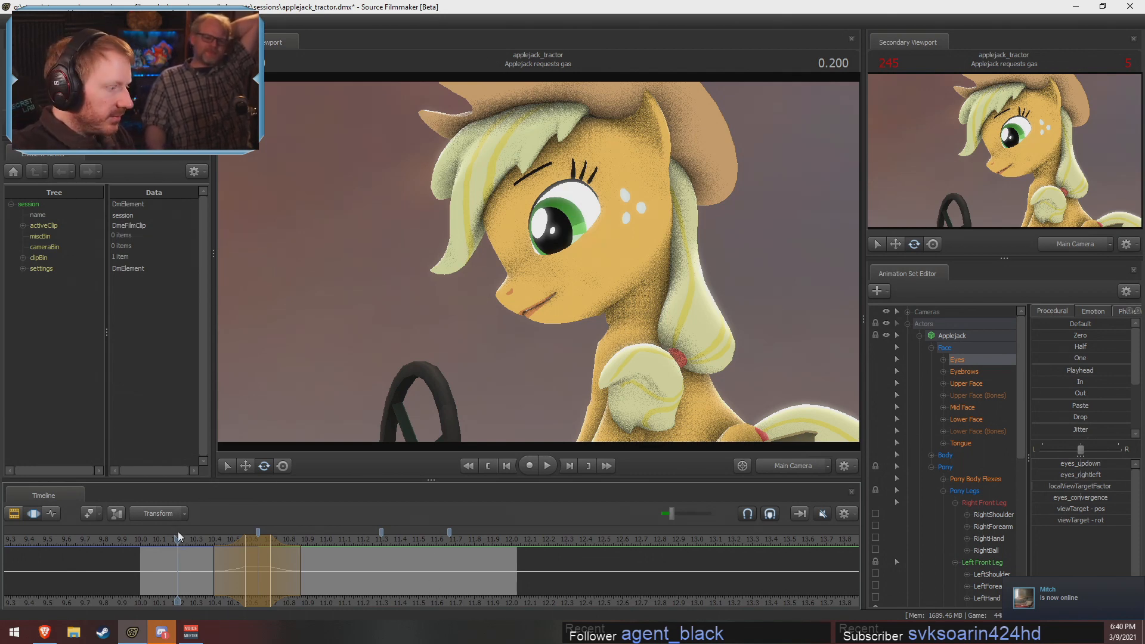
{"action": "key", "text": "F2"}
{"action": "key", "text": "F3"}
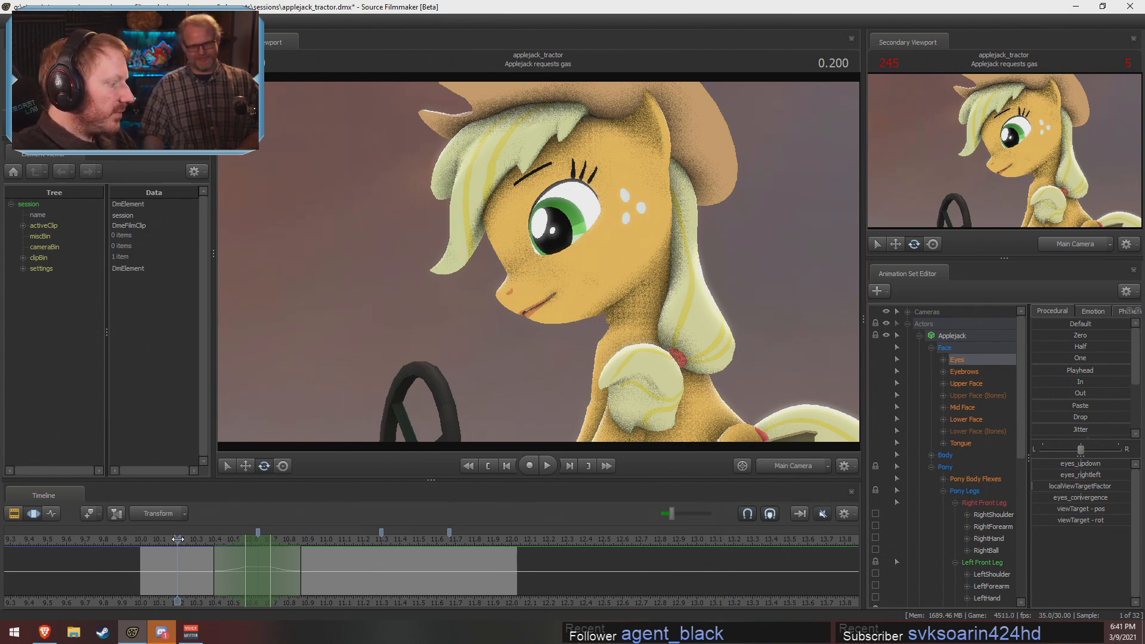
{"action": "left_click_drag", "start_coordinate": [179, 540], "coordinate": [153, 540]}
{"action": "key", "text": "space"}
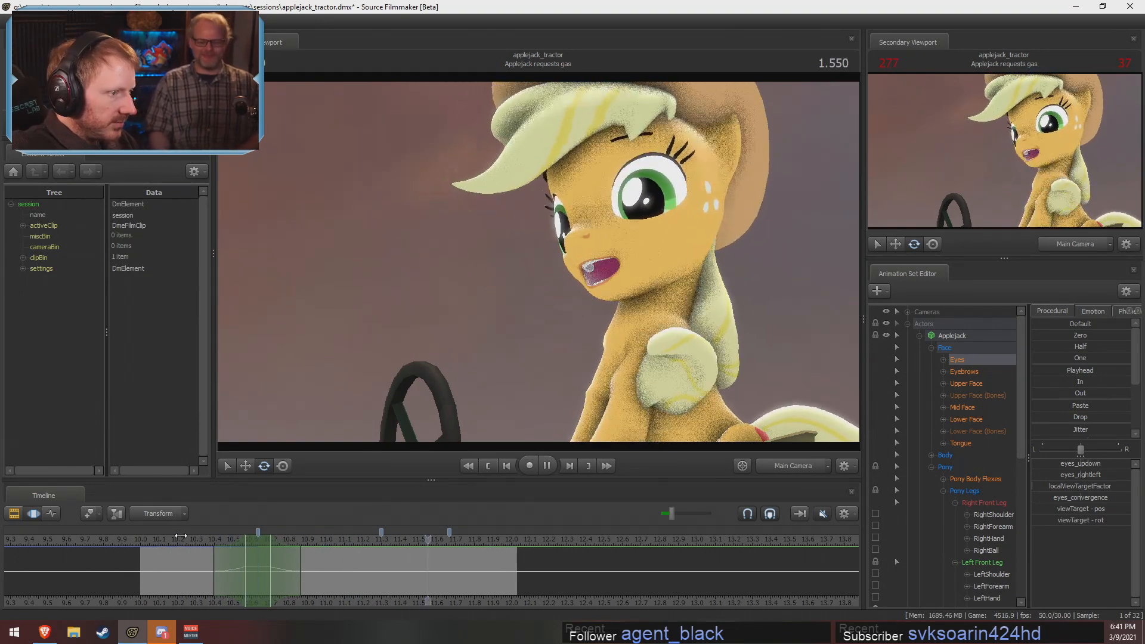
{"action": "key", "text": "space"}
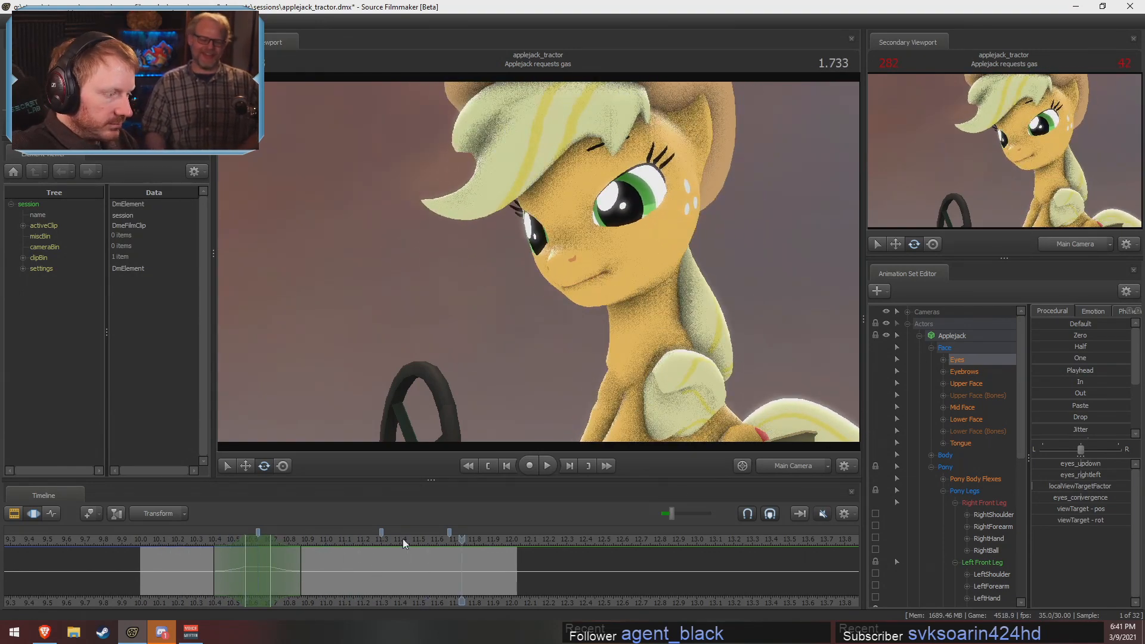
Center a time selection at 1.266 s of the shot and widen its falloff on both sides
{"action": "left_click_drag", "start_coordinate": [403, 543], "coordinate": [375, 543]}
{"action": "left_click", "coordinate": [373, 568], "text": "shift"}
{"action": "scroll", "coordinate": [373, 568], "scroll_direction": "up", "scroll_amount": 5, "text": "shift"}
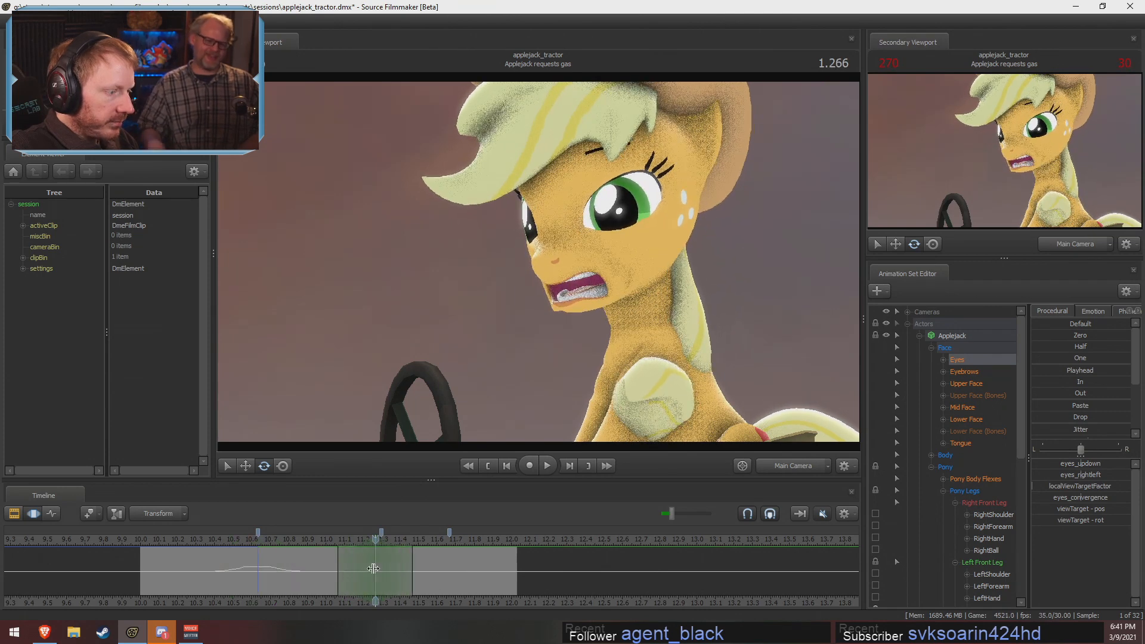
{"action": "scroll", "coordinate": [372, 568], "scroll_direction": "up", "scroll_amount": 2, "text": "shift"}
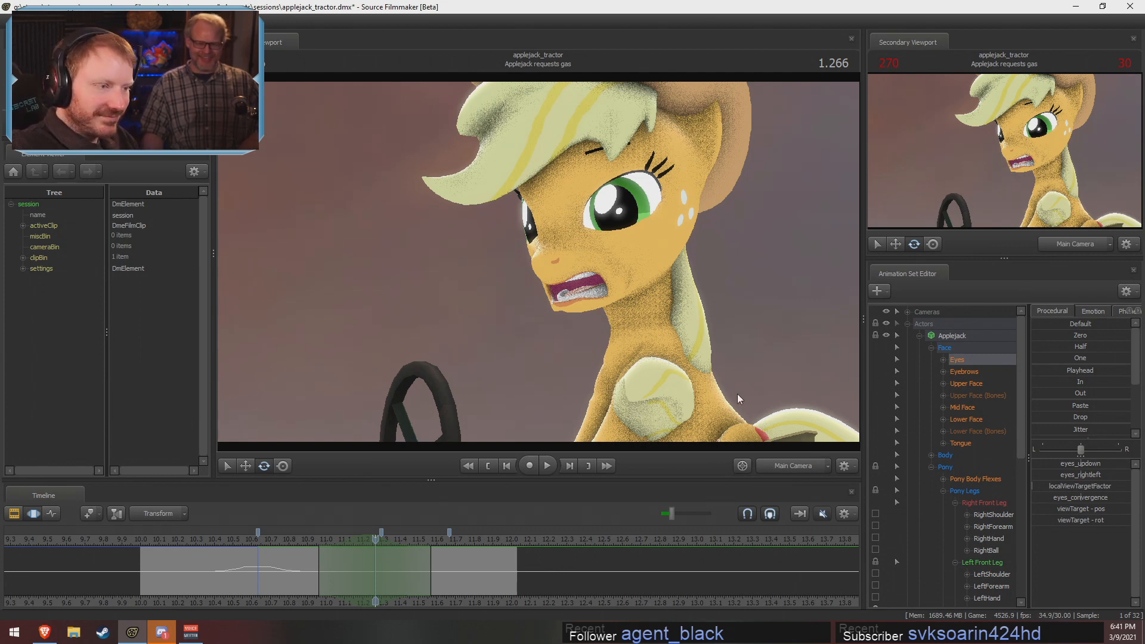
Switch the main viewport to the Work Camera and move the playhead into the Applejack gets on Tractor shot
{"action": "key", "text": "F2"}
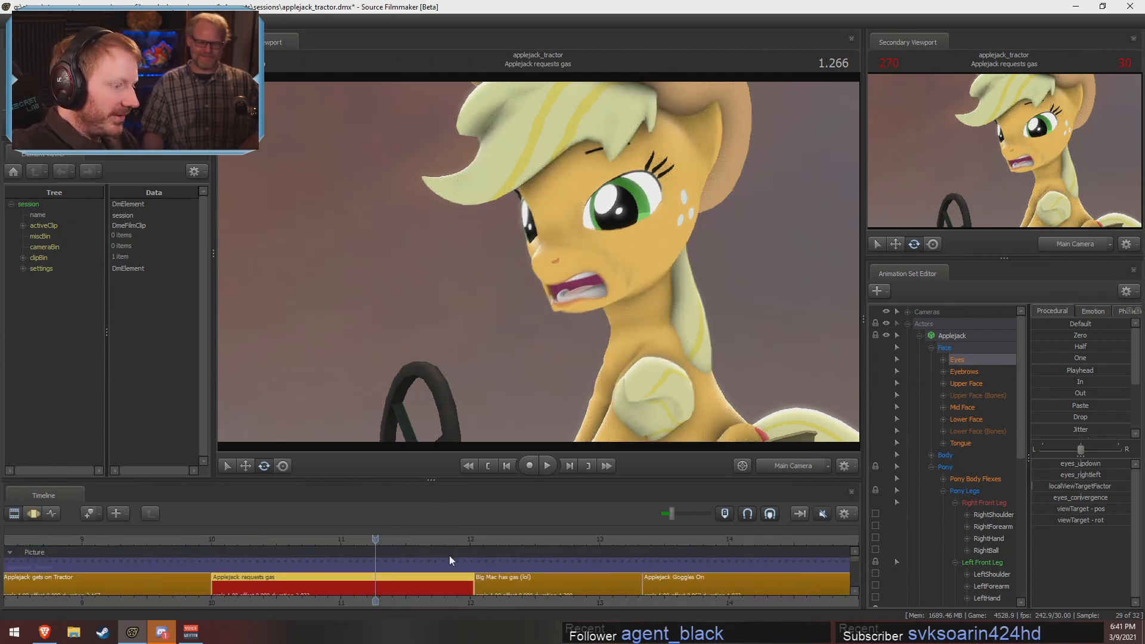
{"action": "left_click", "coordinate": [792, 465]}
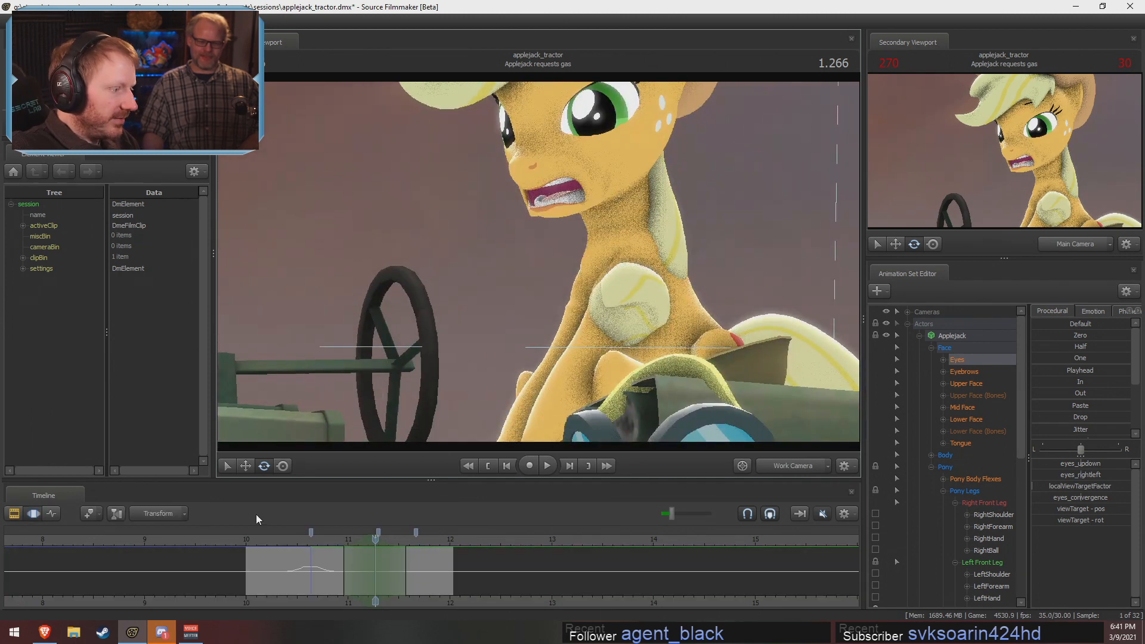
{"action": "scroll", "coordinate": [247, 565], "scroll_direction": "down", "scroll_amount": 3}
{"action": "left_click", "coordinate": [267, 601]}
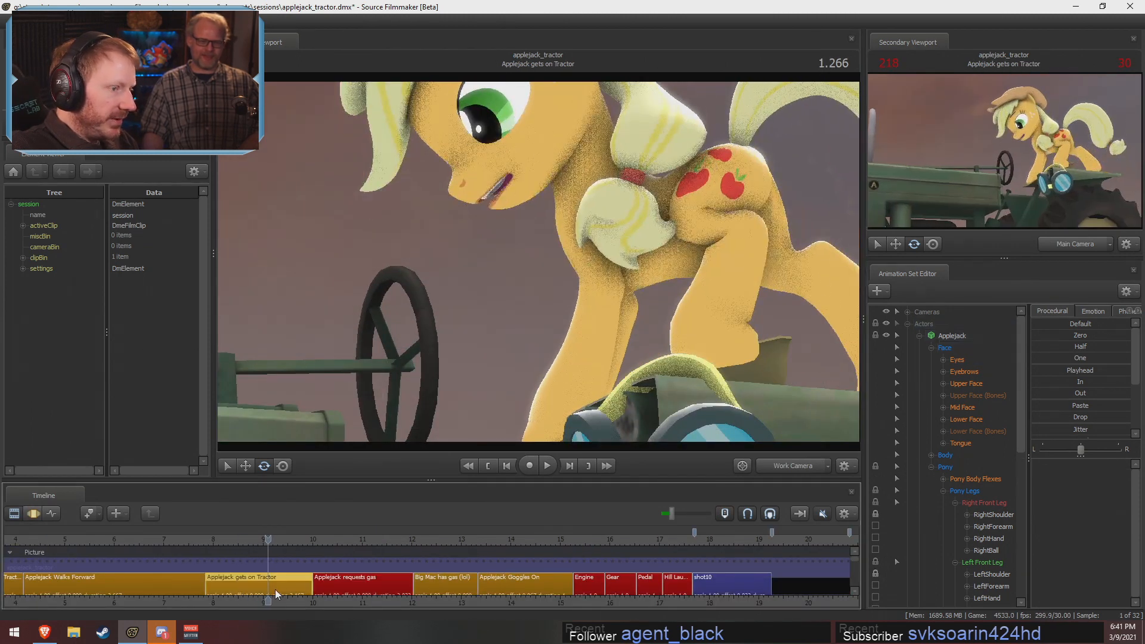
Add scale controls to the transforms of all bones in Applejack's Pony Legs group
{"action": "left_click_drag", "start_coordinate": [1018, 358], "coordinate": [946, 481]}
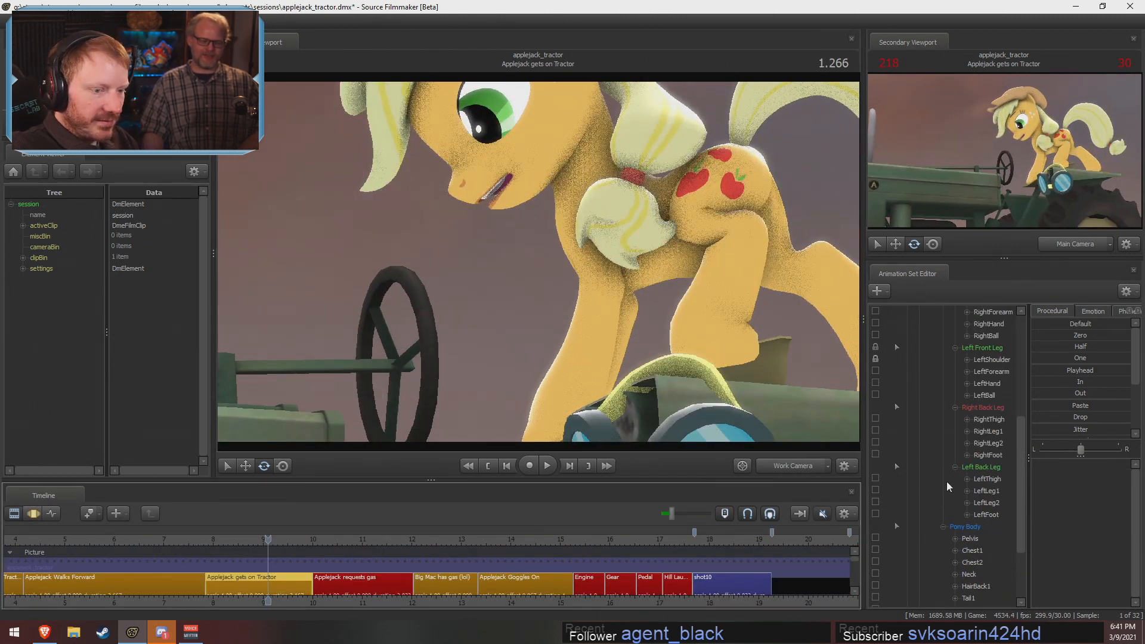
{"action": "left_click", "coordinate": [989, 514]}
{"action": "scroll", "coordinate": [990, 513], "scroll_direction": "up", "scroll_amount": 6}
{"action": "scroll", "coordinate": [994, 491], "scroll_direction": "down", "scroll_amount": 1}
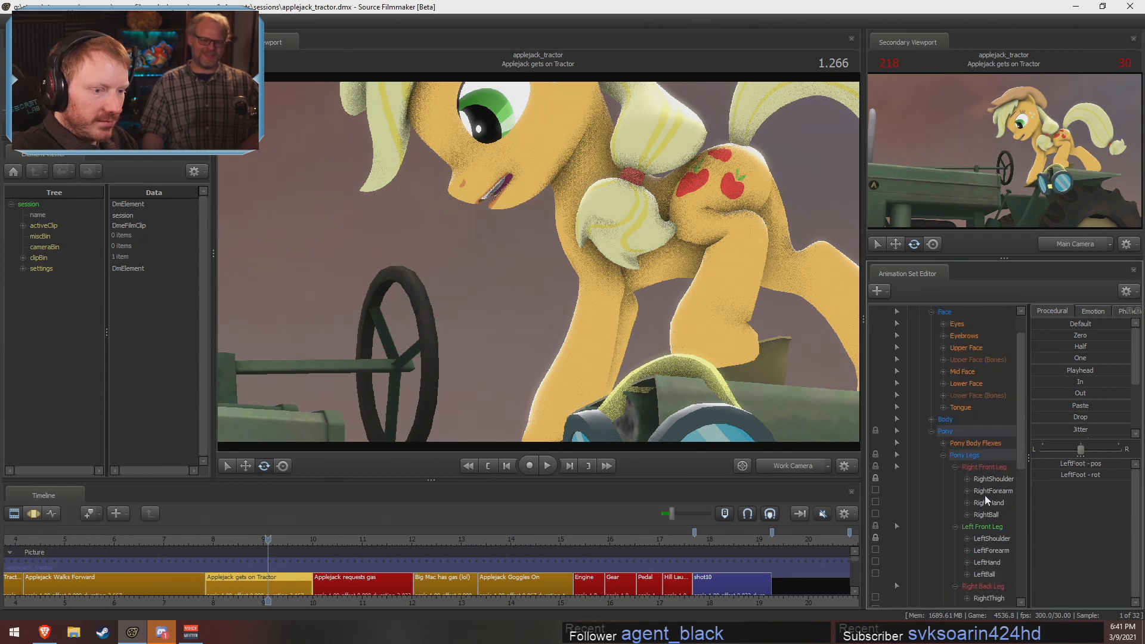
{"action": "left_click", "coordinate": [985, 457]}
{"action": "right_click", "coordinate": [985, 481]}
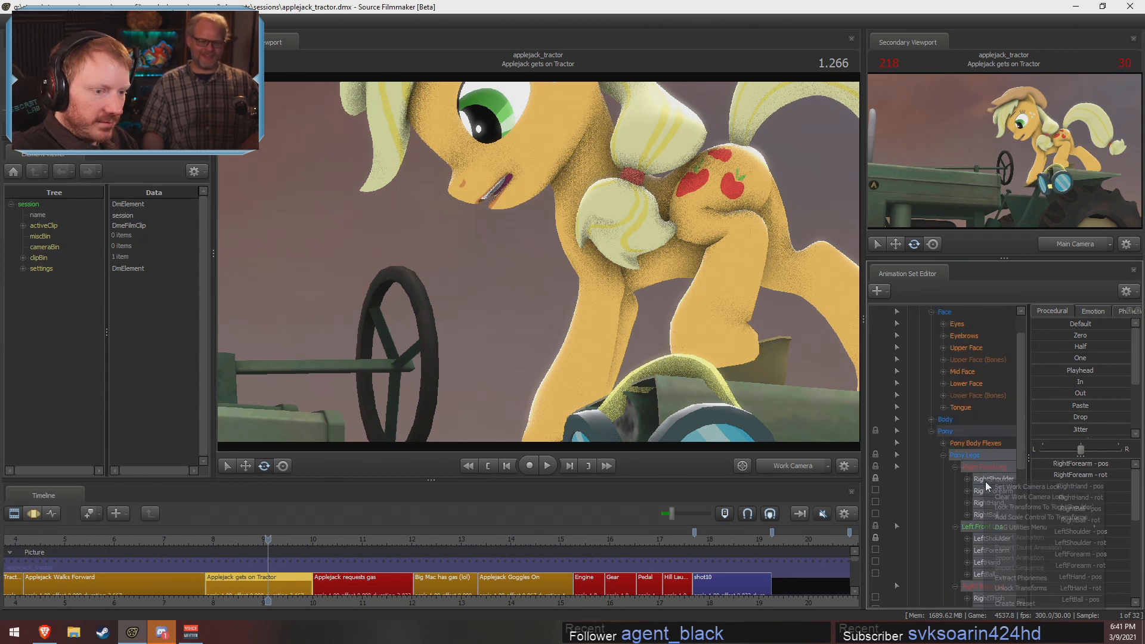
{"action": "left_click", "coordinate": [1014, 515]}
{"action": "scroll", "coordinate": [906, 520], "scroll_direction": "down", "scroll_amount": 2}
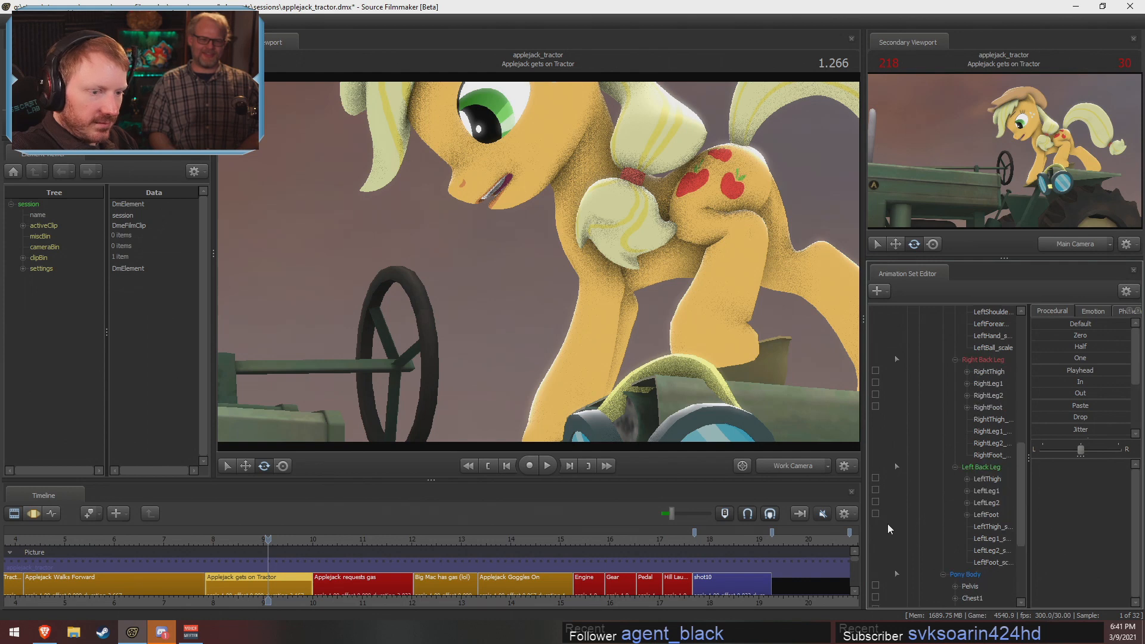
Lock the remaining unlocked bones in Applejack's front and back legs
{"action": "left_click", "coordinate": [876, 384]}
{"action": "left_click", "coordinate": [875, 370]}
{"action": "scroll", "coordinate": [875, 400], "scroll_direction": "up", "scroll_amount": 4}
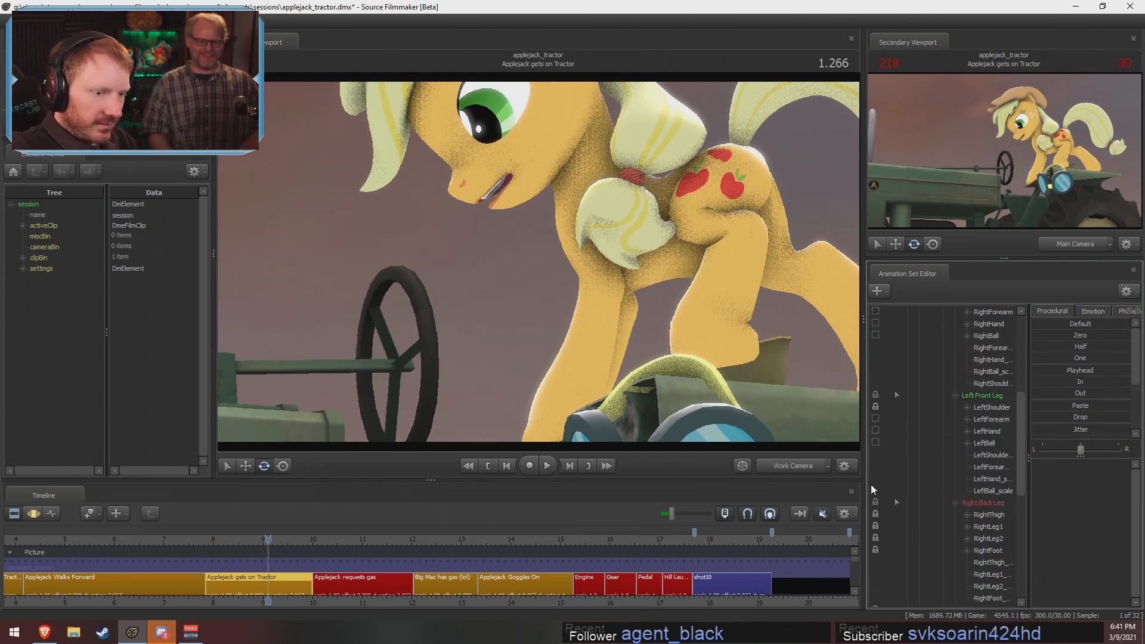
{"action": "left_click", "coordinate": [875, 418]}
{"action": "scroll", "coordinate": [877, 429], "scroll_direction": "up", "scroll_amount": 2}
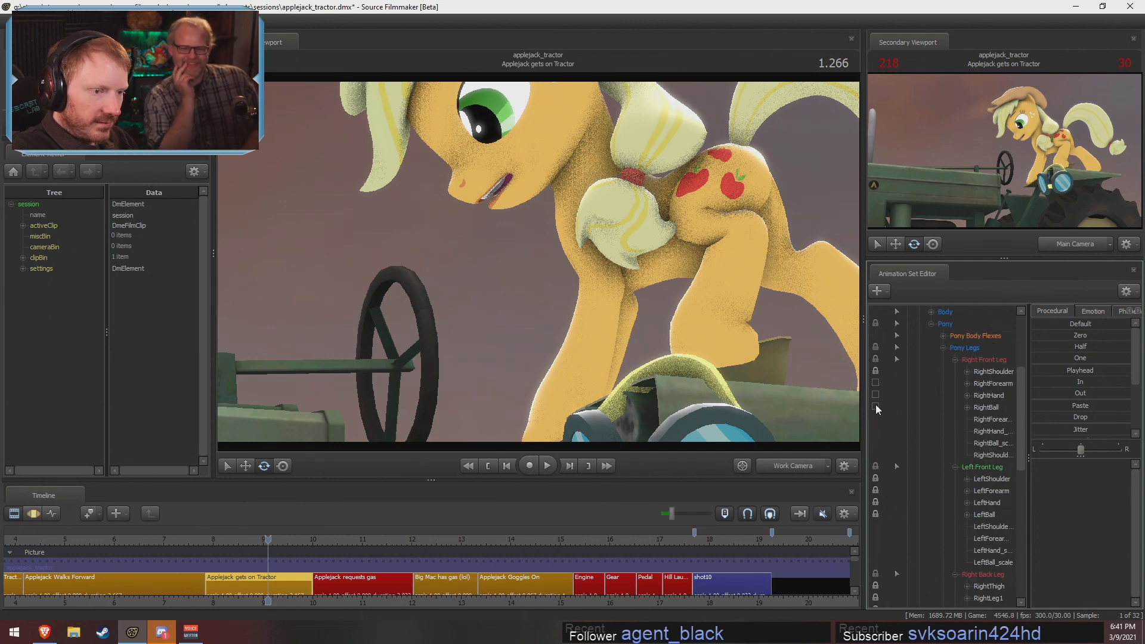
{"action": "left_click", "coordinate": [876, 383]}
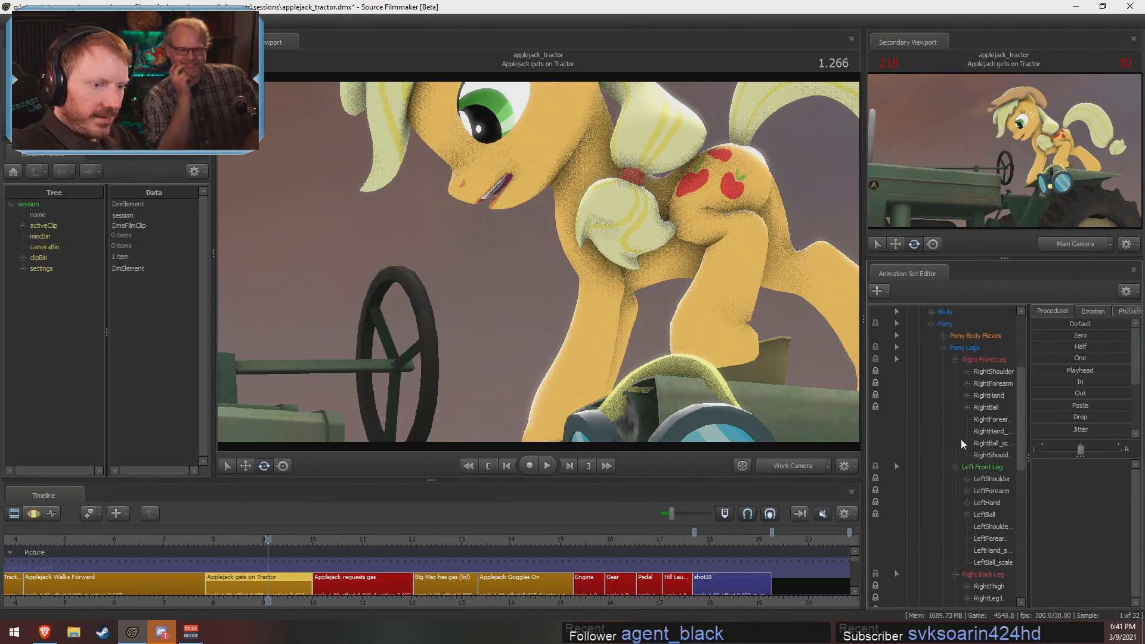
Select all the new scale controls of Applejack's right and left front legs and right and left back legs
{"action": "left_click", "coordinate": [994, 419]}
{"action": "left_click", "coordinate": [999, 455], "text": "shift"}
{"action": "left_click", "coordinate": [992, 539], "text": "ctrl"}
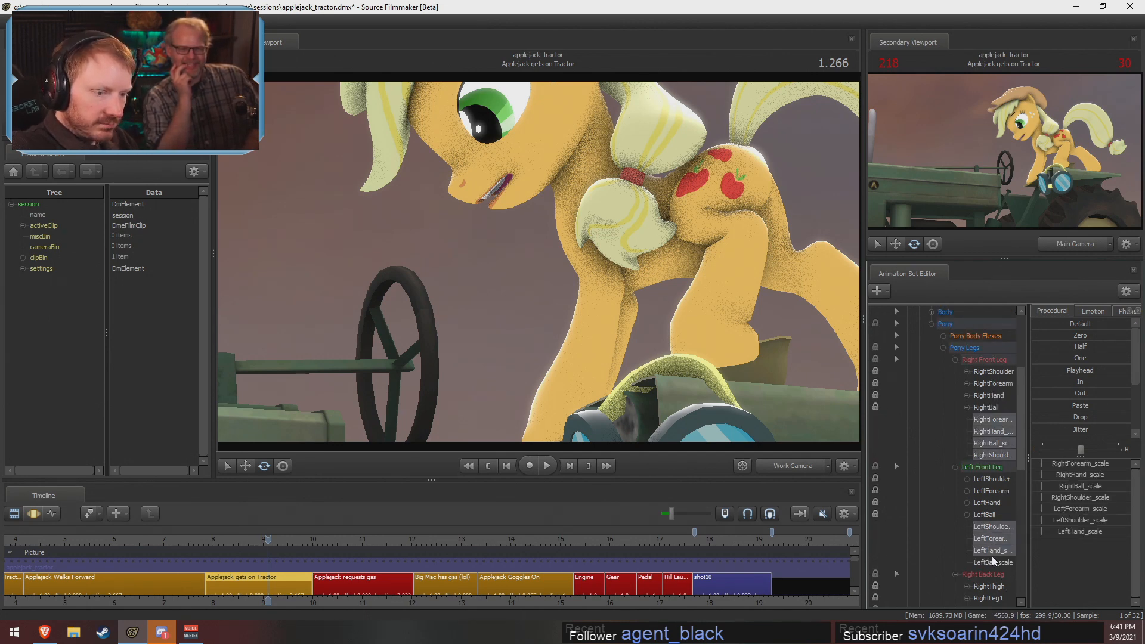
{"action": "left_click", "coordinate": [992, 561], "text": "ctrl"}
{"action": "scroll", "coordinate": [993, 557], "scroll_direction": "down", "scroll_amount": 4}
{"action": "left_click", "coordinate": [989, 491], "text": "ctrl"}
{"action": "left_click", "coordinate": [989, 502], "text": "ctrl"}
{"action": "left_click", "coordinate": [992, 515], "text": "ctrl"}
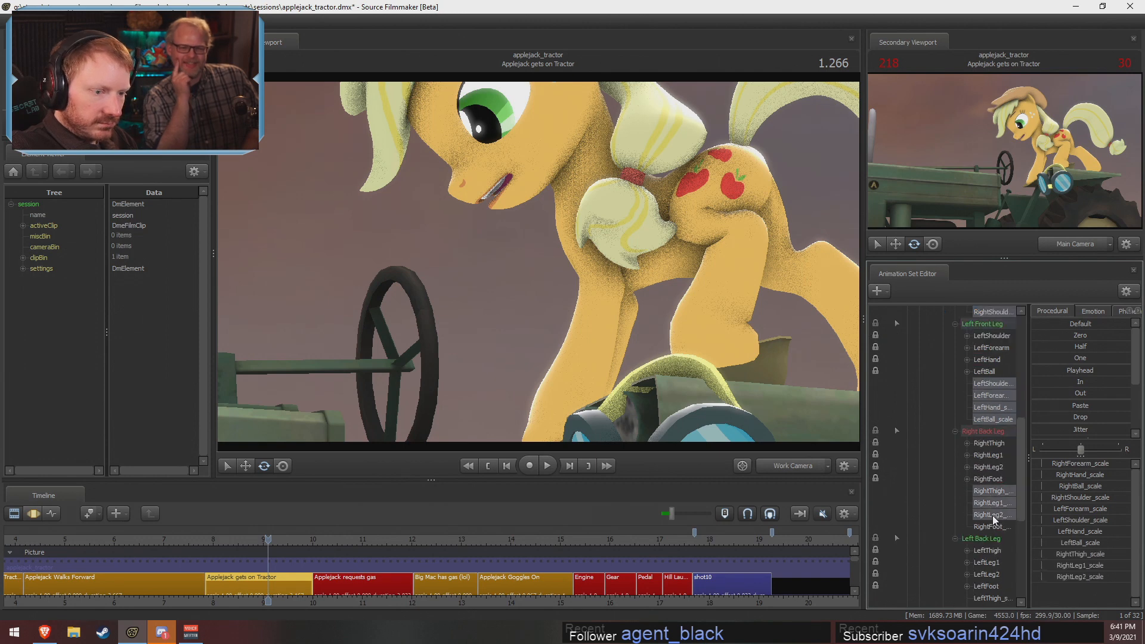
{"action": "left_click", "coordinate": [990, 527], "text": "ctrl"}
{"action": "scroll", "coordinate": [986, 574], "scroll_direction": "down", "scroll_amount": 2}
{"action": "left_click", "coordinate": [987, 527], "text": "ctrl"}
{"action": "left_click", "coordinate": [989, 539], "text": "ctrl"}
{"action": "left_click", "coordinate": [991, 550], "text": "ctrl"}
{"action": "left_click", "coordinate": [993, 562], "text": "ctrl"}
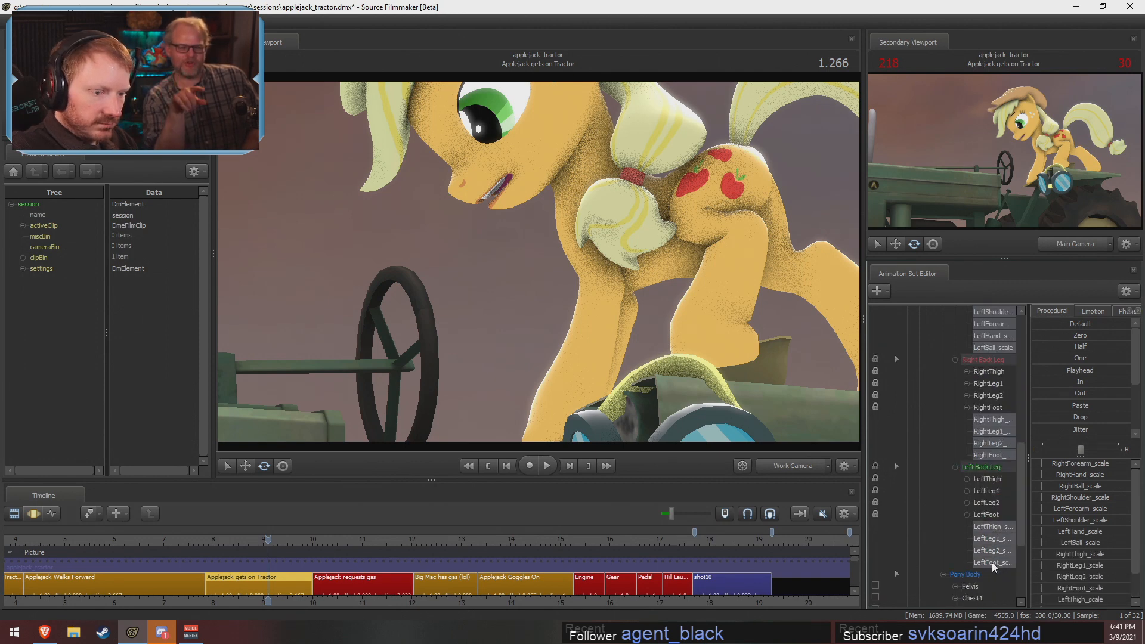
Blend the selected leg scale controls partway toward Zero across the whole shot and inspect the thinner legs
{"action": "key", "text": "F3"}
{"action": "key", "text": "ctrl+a"}
{"action": "left_click_drag", "start_coordinate": [1067, 337], "coordinate": [1130, 337]}
{"action": "key", "text": "s"}
{"action": "left_click_drag", "start_coordinate": [596, 263], "coordinate": [718, 221]}
{"action": "key", "text": "a"}
{"action": "key", "text": "w"}
{"action": "key", "text": "a"}
{"action": "key", "text": "w"}
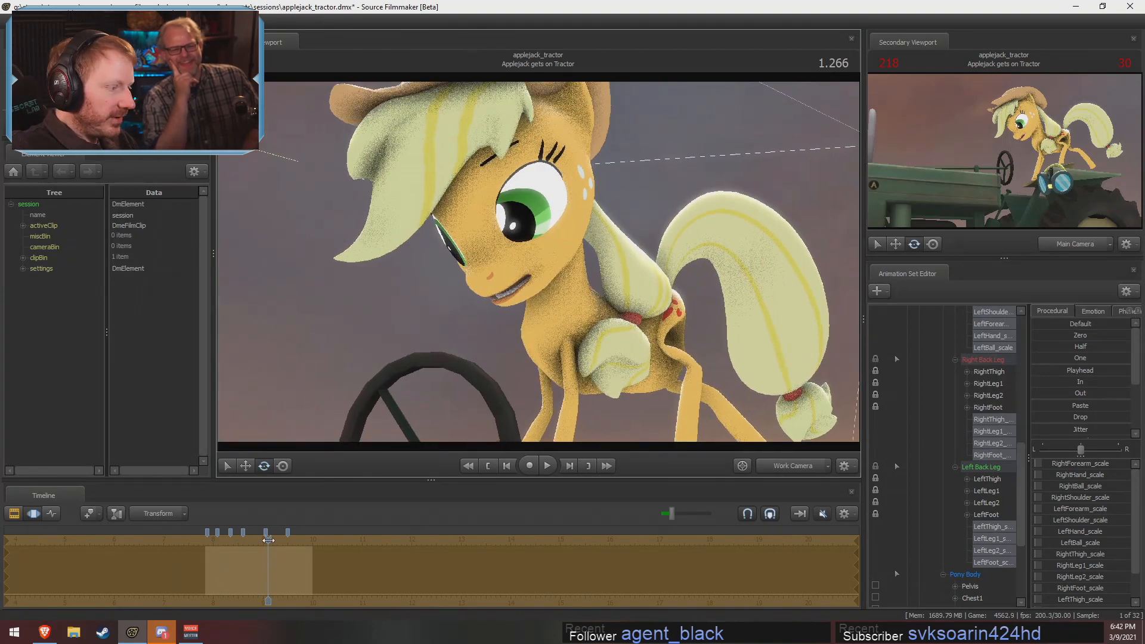
Go back to frame 15 of the getting-on-tractor shot and examine Applejack's thinned legs from different angles
{"action": "left_click_drag", "start_coordinate": [268, 539], "coordinate": [238, 547]}
{"action": "left_click_drag", "start_coordinate": [522, 352], "coordinate": [563, 333]}
{"action": "key", "text": "a"}
{"action": "key", "text": "d"}
{"action": "left_click", "coordinate": [581, 245], "text": "ctrl"}
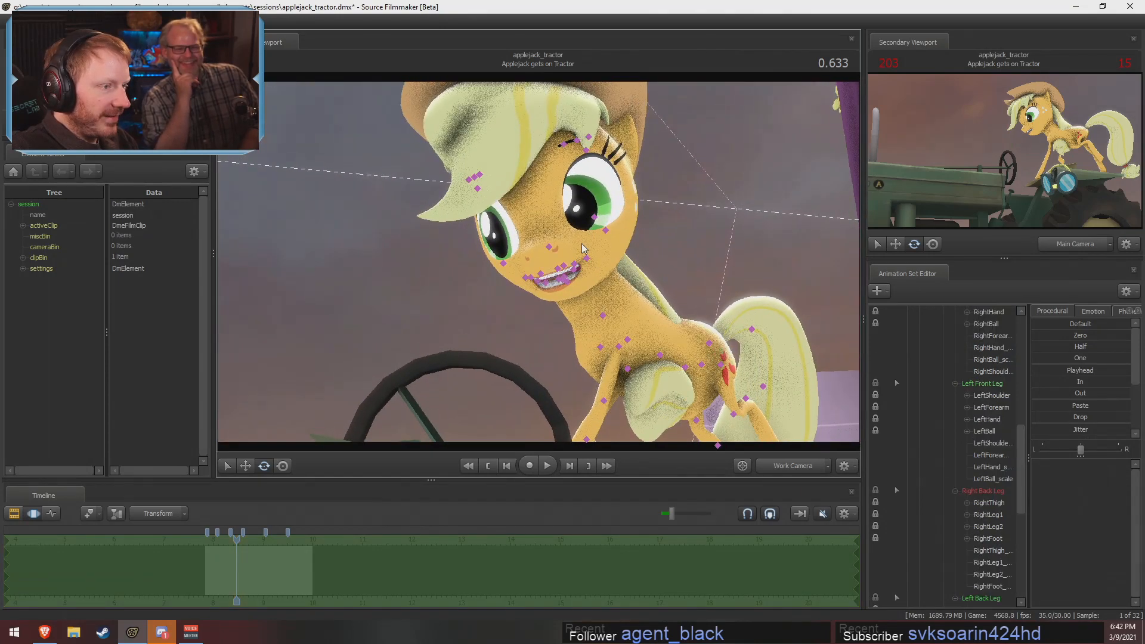
{"action": "left_click_drag", "start_coordinate": [502, 264], "coordinate": [525, 260], "text": "ctrl"}
{"action": "mouse_move", "coordinate": [560, 245]}
{"action": "left_mouse_down", "text": "ctrl"}
{"action": "mouse_move", "coordinate": [509, 242]}
{"action": "mouse_move", "coordinate": [599, 229]}
{"action": "left_mouse_up", "text": "ctrl"}
{"action": "mouse_move", "coordinate": [674, 266]}
{"action": "left_mouse_down", "text": "alt"}
{"action": "mouse_move", "coordinate": [620, 283]}
{"action": "mouse_move", "coordinate": [610, 273]}
{"action": "mouse_move", "coordinate": [908, 296]}
{"action": "left_mouse_up", "text": "alt"}
{"action": "left_click", "coordinate": [577, 266]}
Turn Applejack's eyes toward the work camera with the eyes_rightleft control
{"action": "scroll", "coordinate": [990, 369], "scroll_direction": "up", "scroll_amount": 10}
{"action": "left_click", "coordinate": [975, 361]}
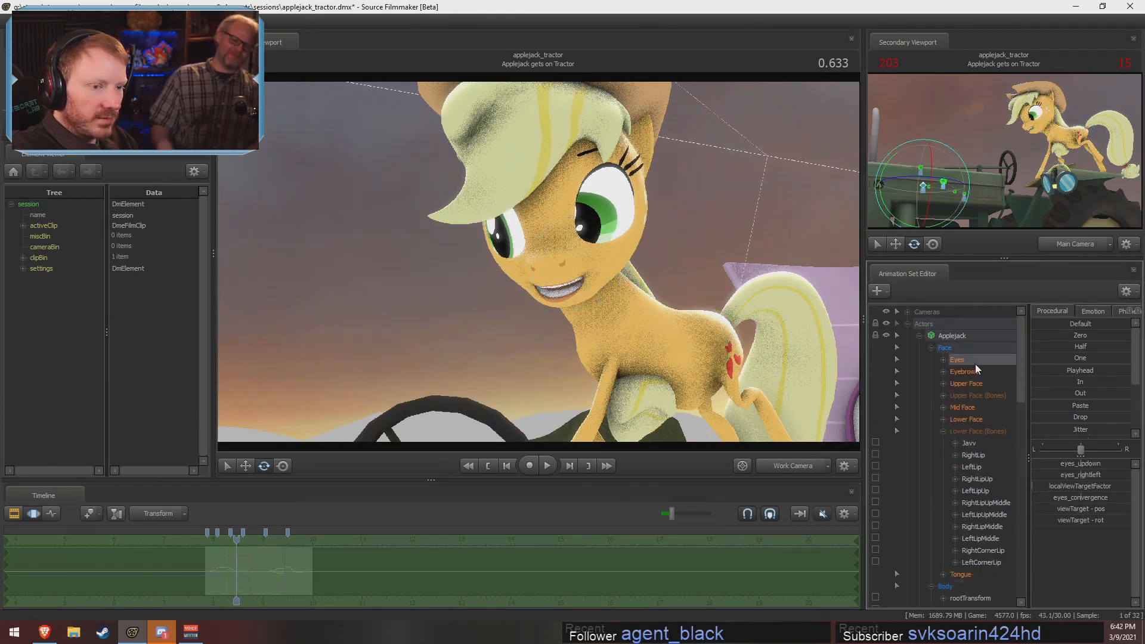
{"action": "left_click_drag", "start_coordinate": [1114, 485], "coordinate": [1086, 475]}
{"action": "mouse_move", "coordinate": [834, 309]}
{"action": "left_mouse_down"}
{"action": "mouse_move", "coordinate": [831, 298]}
{"action": "mouse_move", "coordinate": [833, 310]}
{"action": "left_mouse_up"}
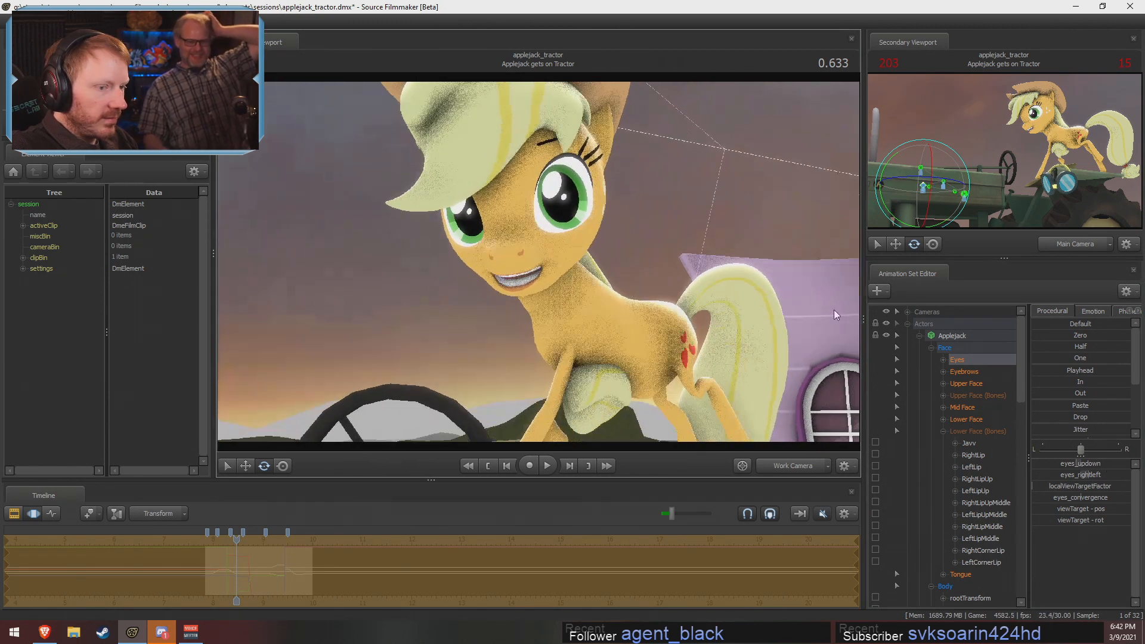
Switch Applejack's model to the variant with smaller pupils and fine-tune her gaze toward the work camera
{"action": "left_click", "coordinate": [942, 332]}
{"action": "right_click", "coordinate": [942, 335]}
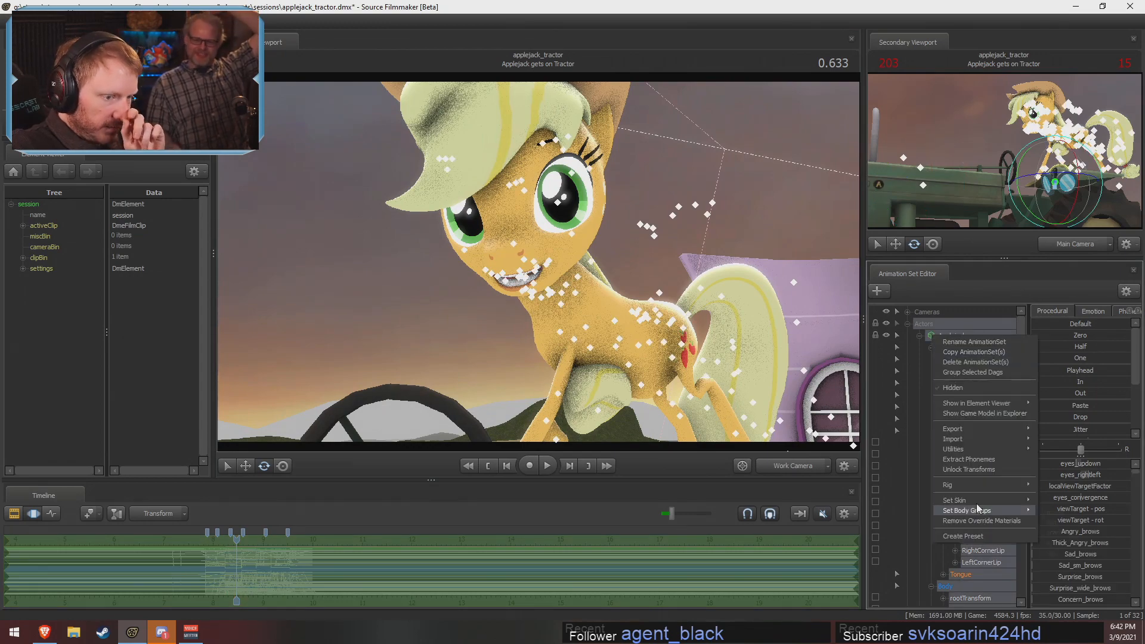
{"action": "left_click", "coordinate": [1041, 509]}
{"action": "mouse_move", "coordinate": [799, 382]}
{"action": "left_mouse_down"}
{"action": "mouse_move", "coordinate": [781, 391]}
{"action": "mouse_move", "coordinate": [786, 402]}
{"action": "mouse_move", "coordinate": [786, 372]}
{"action": "mouse_move", "coordinate": [790, 382]}
{"action": "left_mouse_up"}
{"action": "key", "text": "s"}
{"action": "key", "text": "w"}
{"action": "left_click", "coordinate": [990, 358]}
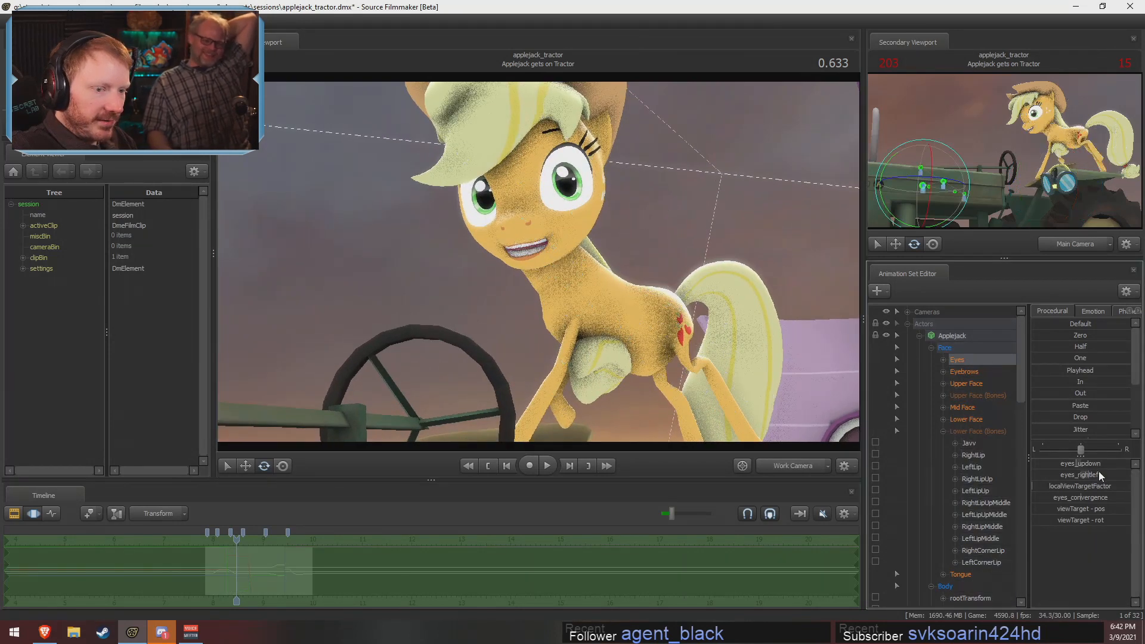
{"action": "left_click_drag", "start_coordinate": [1101, 476], "coordinate": [1099, 476]}
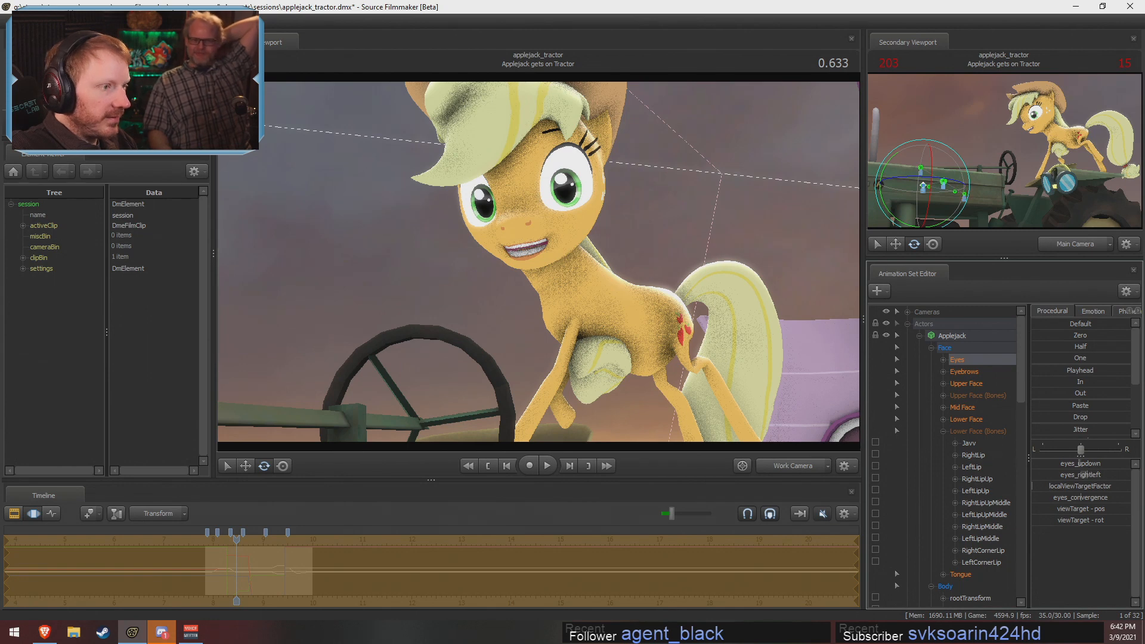
Close Applejack's mouth by clearing the active Lower Face controls, including Jaw_open and Jaw_closer
{"action": "left_click", "coordinate": [966, 419]}
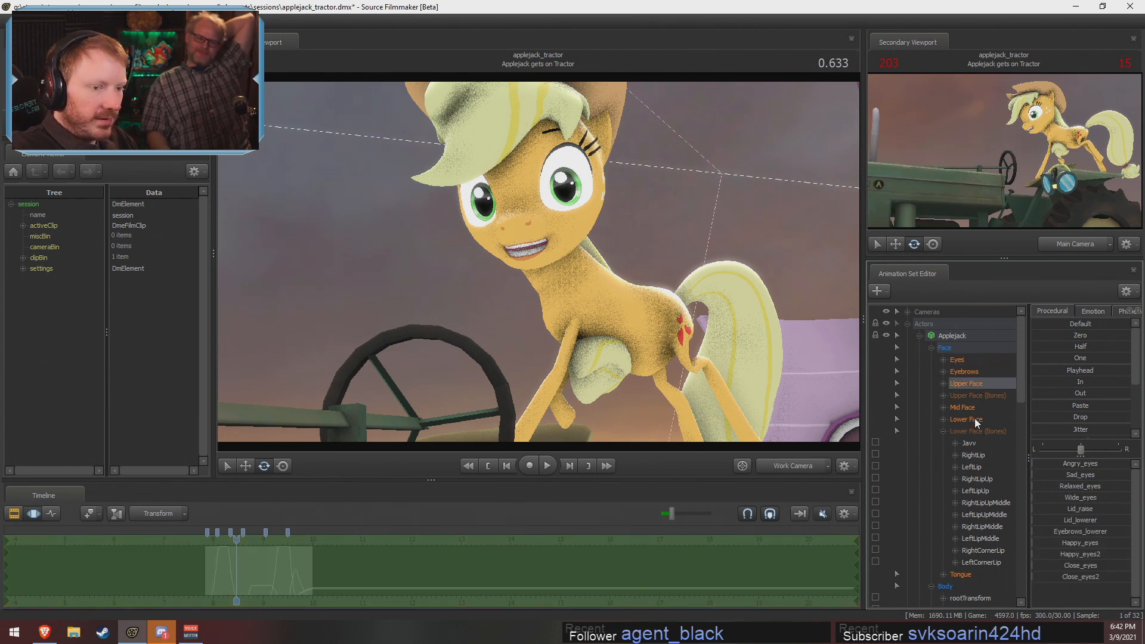
{"action": "left_click_drag", "start_coordinate": [1104, 477], "coordinate": [1025, 488]}
{"action": "left_click_drag", "start_coordinate": [1067, 522], "coordinate": [1035, 544]}
{"action": "scroll", "coordinate": [1089, 582], "scroll_direction": "down", "scroll_amount": 5}
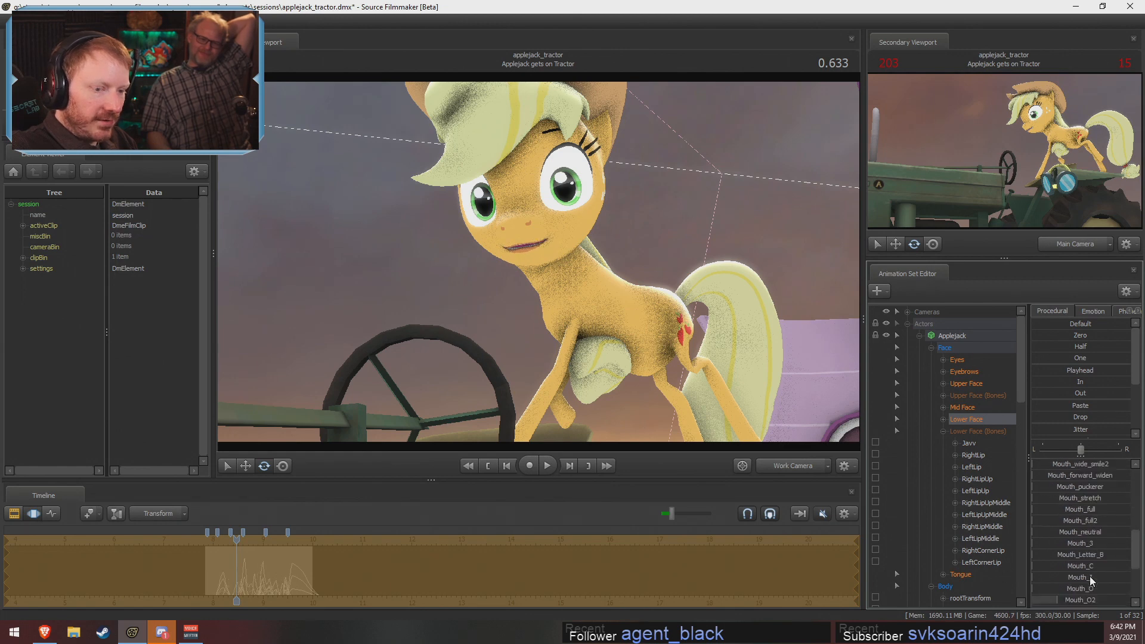
{"action": "scroll", "coordinate": [1068, 533], "scroll_direction": "up", "scroll_amount": 5}
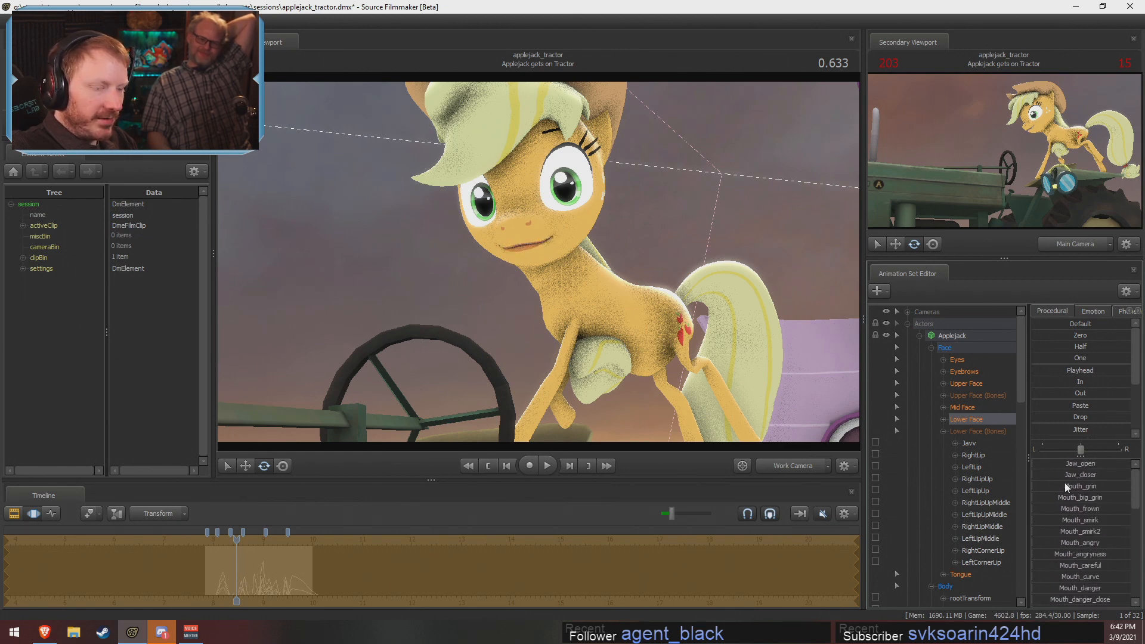
{"action": "mouse_move", "coordinate": [1033, 464]}
{"action": "left_mouse_down"}
{"action": "mouse_move", "coordinate": [1085, 463]}
{"action": "mouse_move", "coordinate": [1032, 463]}
{"action": "left_mouse_up"}
Give Applejack an angry look by raising Angry_eyes in her Upper Face controls
{"action": "left_click", "coordinate": [966, 385]}
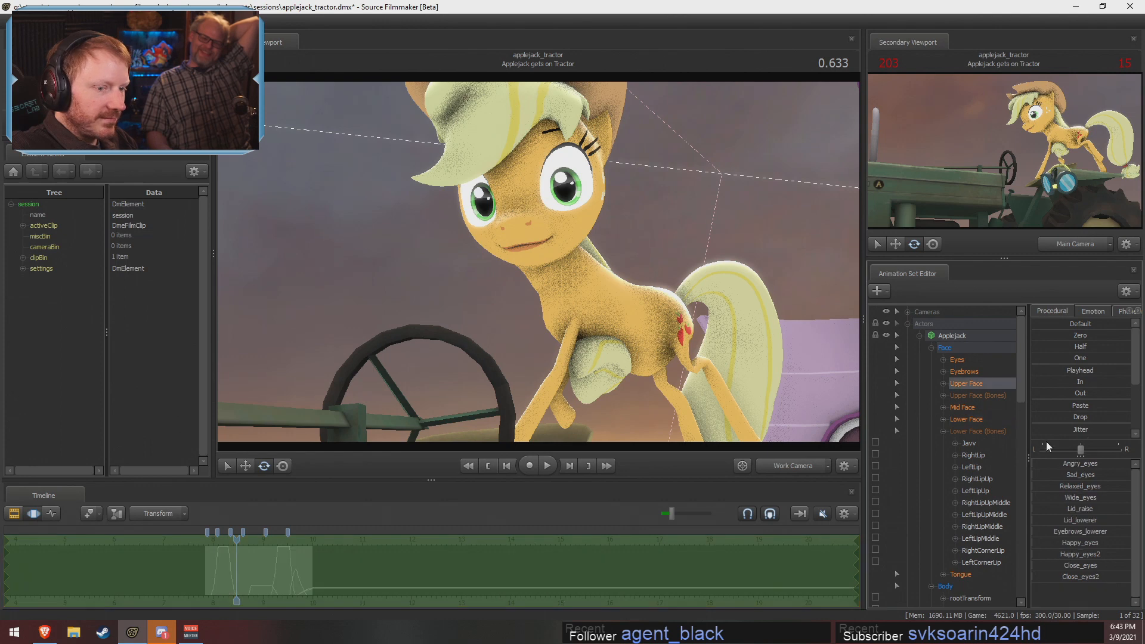
{"action": "left_click", "coordinate": [1021, 464]}
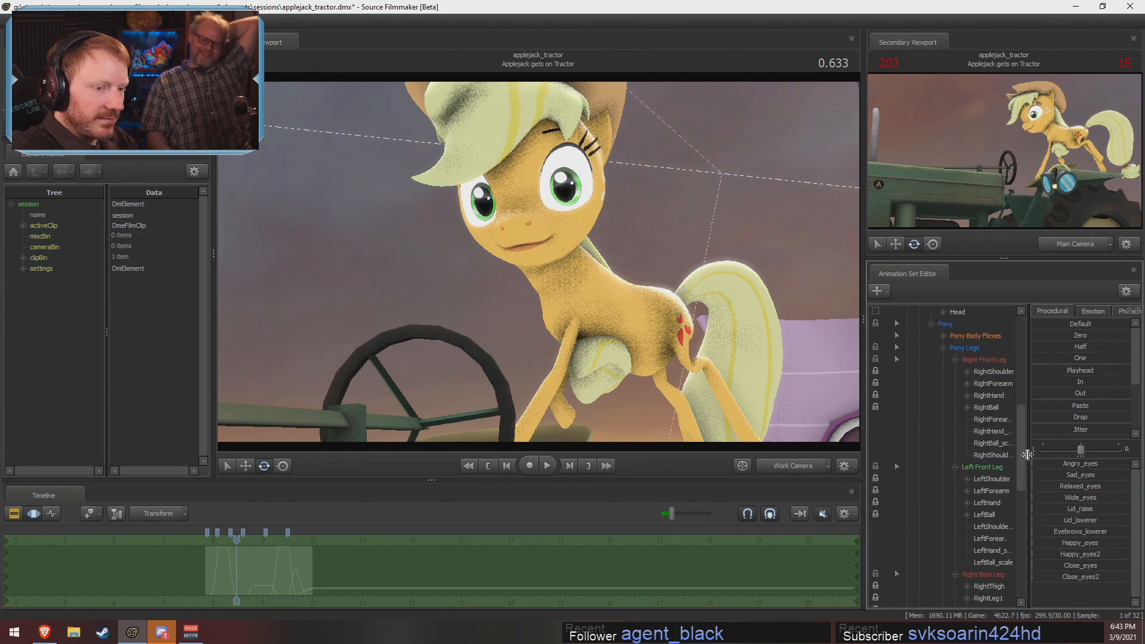
{"action": "mouse_move", "coordinate": [1028, 459]}
{"action": "left_mouse_down"}
{"action": "mouse_move", "coordinate": [957, 459]}
{"action": "mouse_move", "coordinate": [1031, 453]}
{"action": "left_mouse_up"}
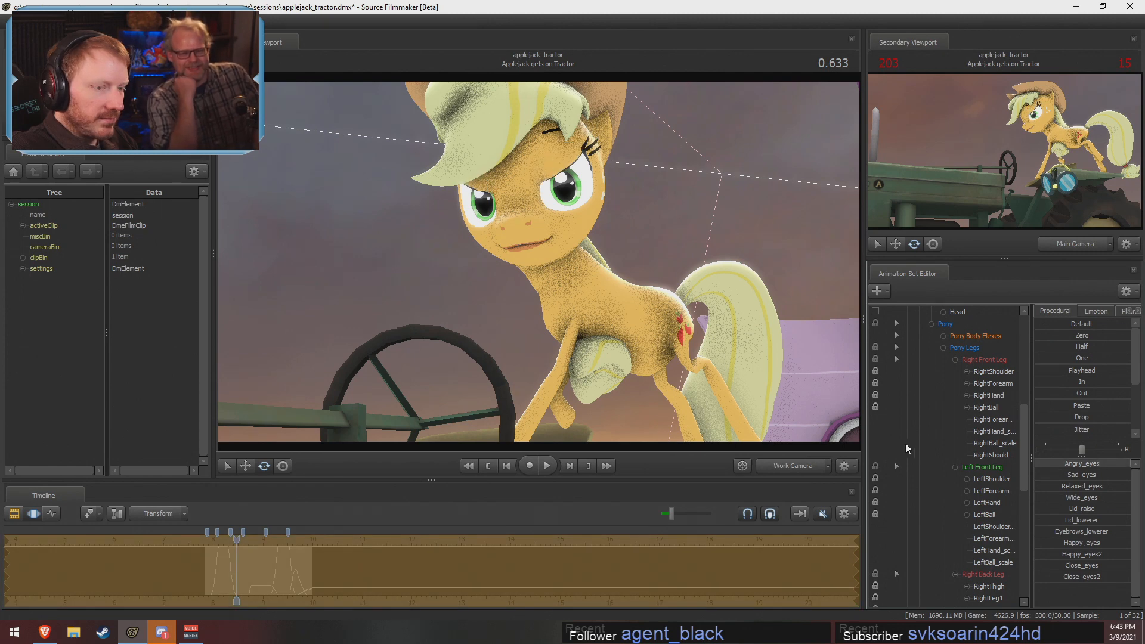
{"action": "scroll", "coordinate": [971, 347], "scroll_direction": "up", "scroll_amount": 9}
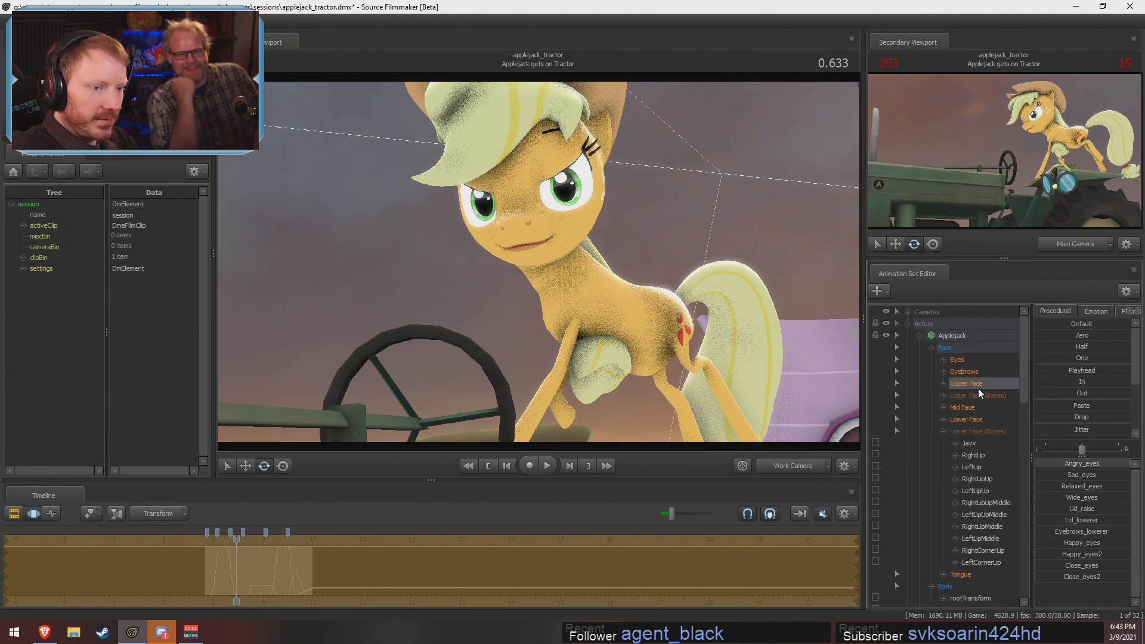
Raise Mouth_angry to about half and work Jaw_open back and forth to make Applejack's mouth talk angrily
{"action": "left_click", "coordinate": [970, 423]}
{"action": "left_click_drag", "start_coordinate": [1059, 549], "coordinate": [1101, 553]}
{"action": "left_click_drag", "start_coordinate": [1076, 465], "coordinate": [1042, 463]}
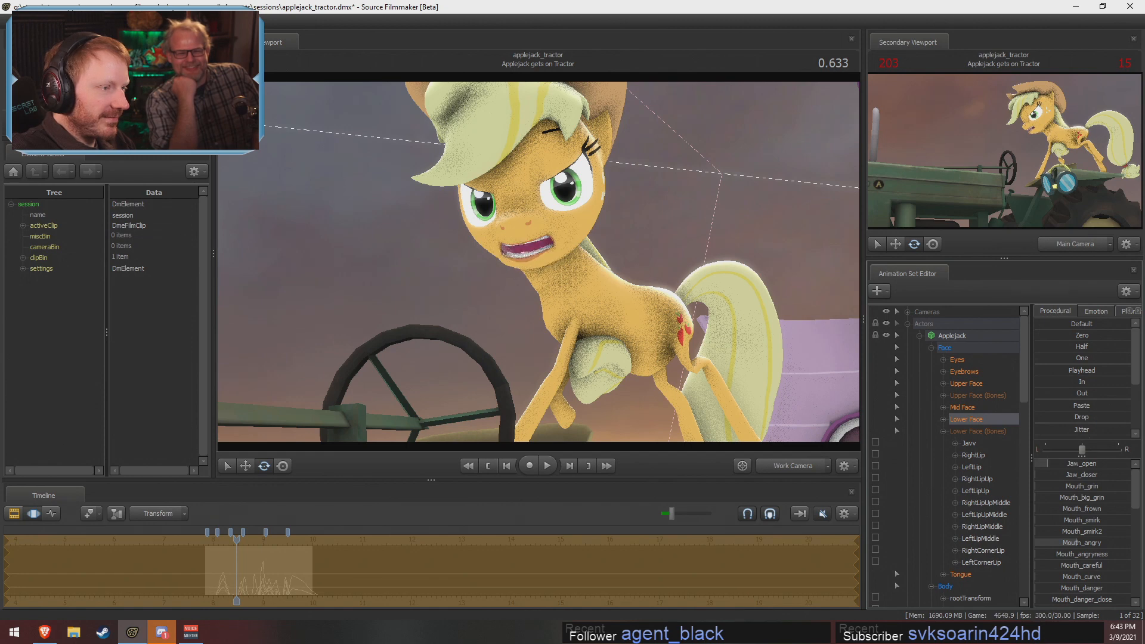
{"action": "left_click_drag", "start_coordinate": [1052, 464], "coordinate": [1056, 464]}
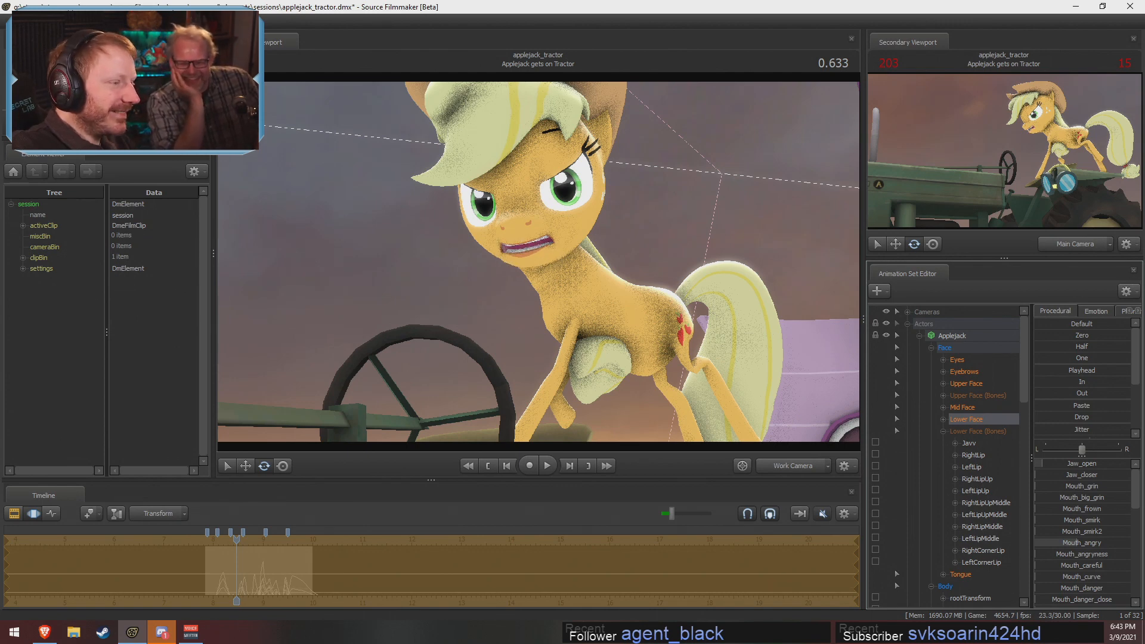
{"action": "mouse_move", "coordinate": [1050, 464]}
{"action": "left_mouse_down"}
{"action": "mouse_move", "coordinate": [1062, 464]}
{"action": "mouse_move", "coordinate": [1035, 464]}
{"action": "left_mouse_up"}
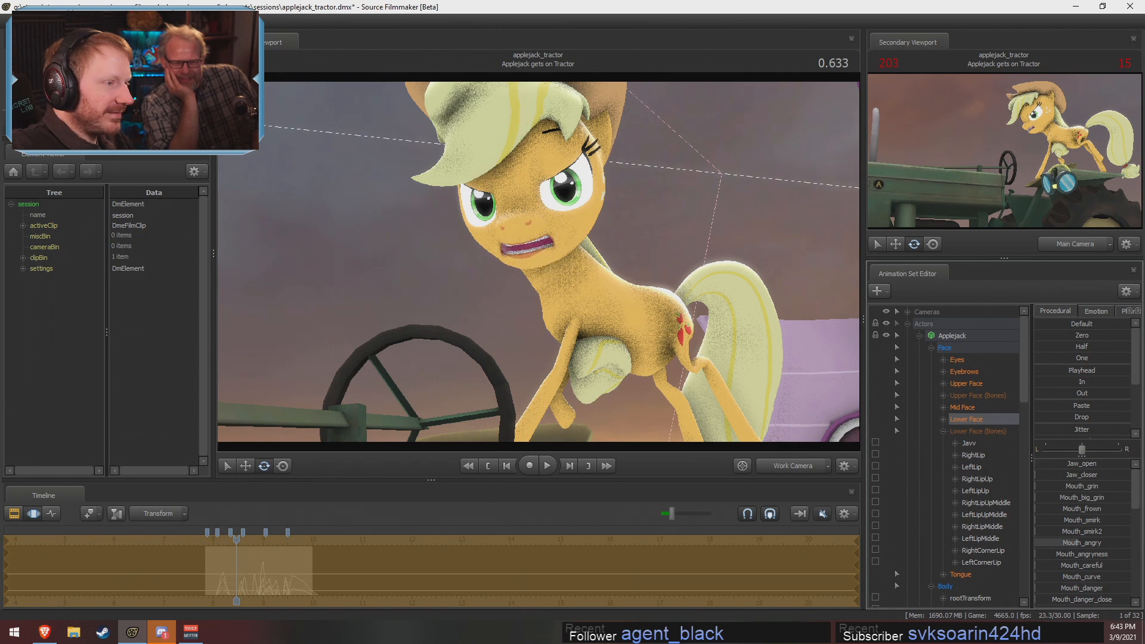
{"action": "mouse_move", "coordinate": [1038, 464]}
{"action": "left_mouse_down"}
{"action": "mouse_move", "coordinate": [1085, 464]}
{"action": "mouse_move", "coordinate": [1036, 464]}
{"action": "left_mouse_up"}
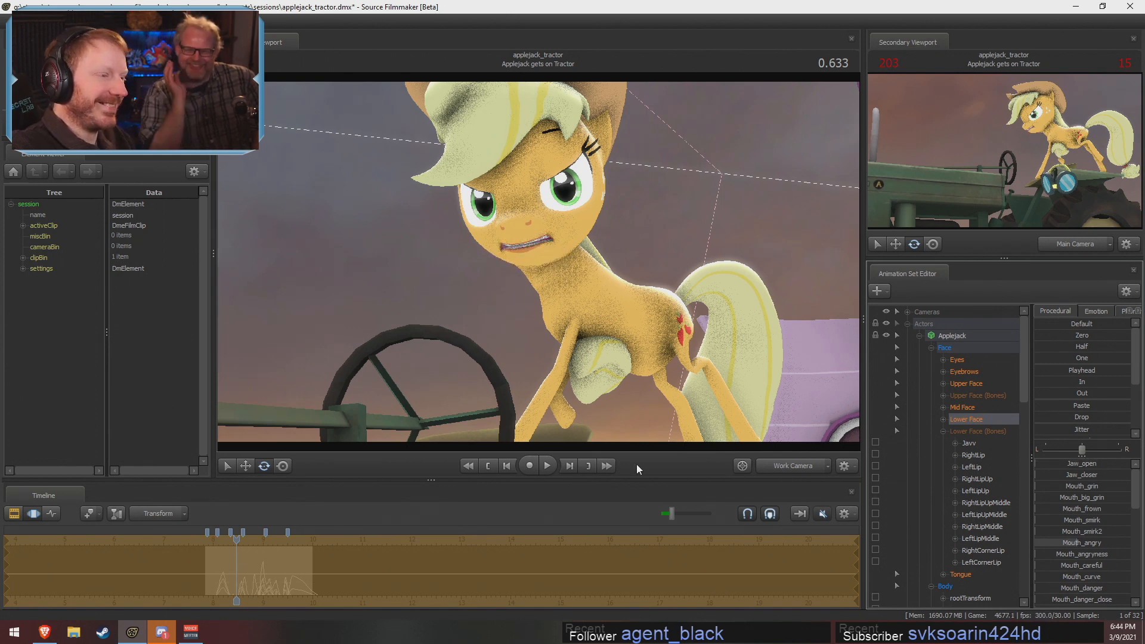
Undo Applejack's angry face, pupil and gaze edits, continuing back through the leg thinning
{"action": "key", "text": "Escape"}
{"action": "key", "text": "ctrl+z"}
{"action": "key", "text": "ctrl+z"}
{"action": "key", "text": "ctrl+z"}
{"action": "key", "text": "ctrl+z"}
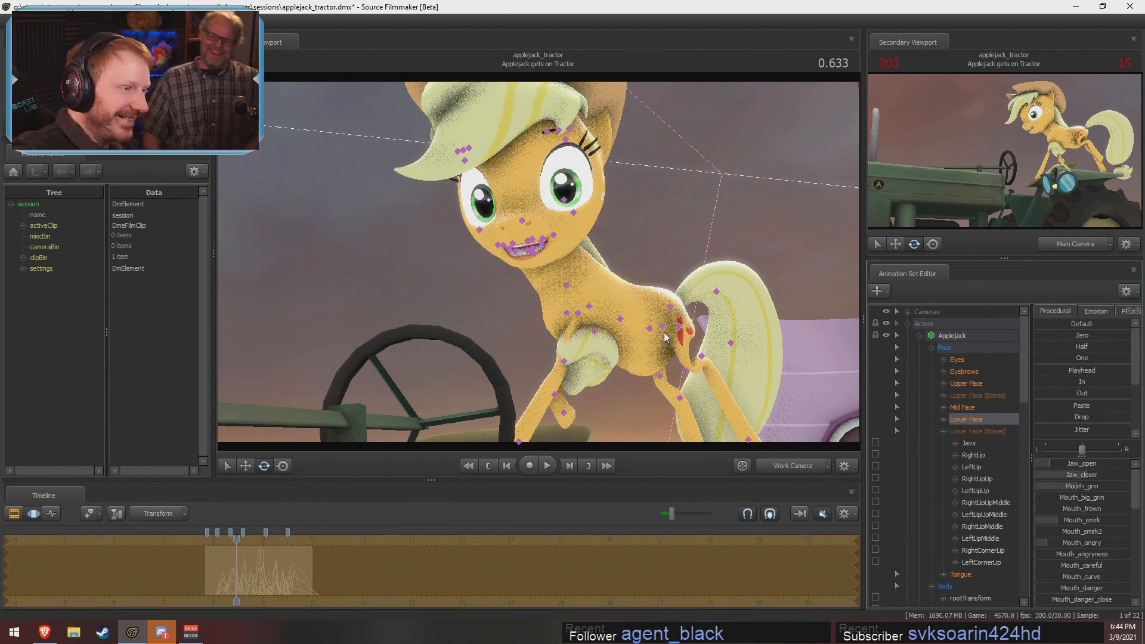
{"action": "key", "text": "ctrl+z"}
{"action": "key", "text": "ctrl+z"}
{"action": "key", "text": "ctrl+z"}
{"action": "key", "text": "ctrl+z"}
{"action": "key", "text": "ctrl+z"}
{"action": "key", "text": "ctrl+z"}
{"action": "key", "text": "ctrl+z"}
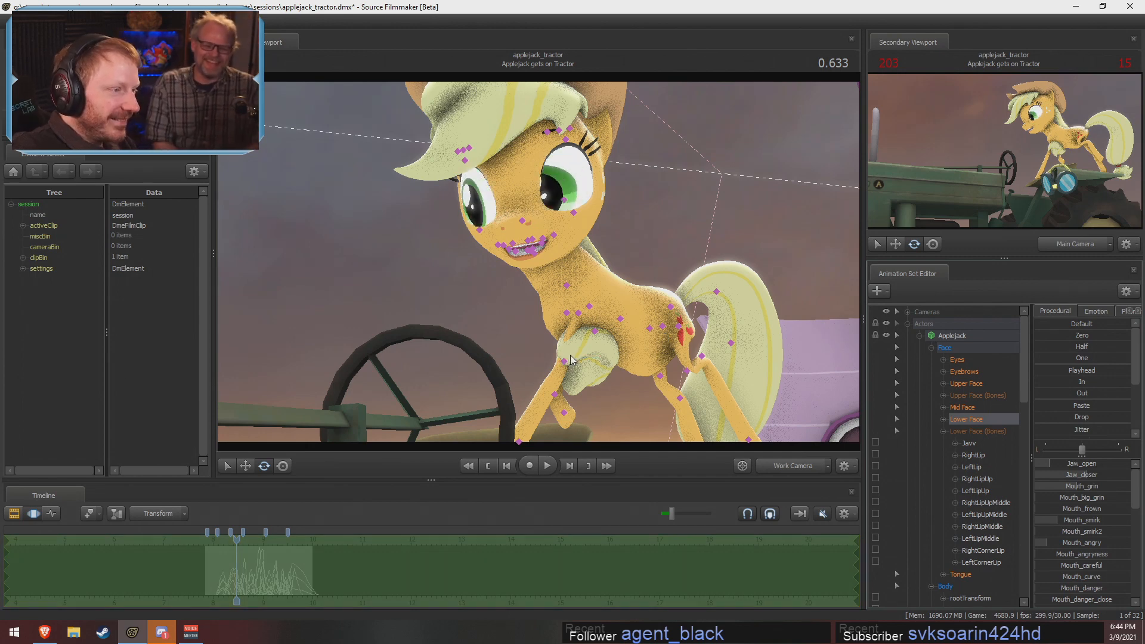
{"action": "key", "text": "ctrl+z"}
{"action": "key", "text": "ctrl+z"}
{"action": "key", "text": "F2"}
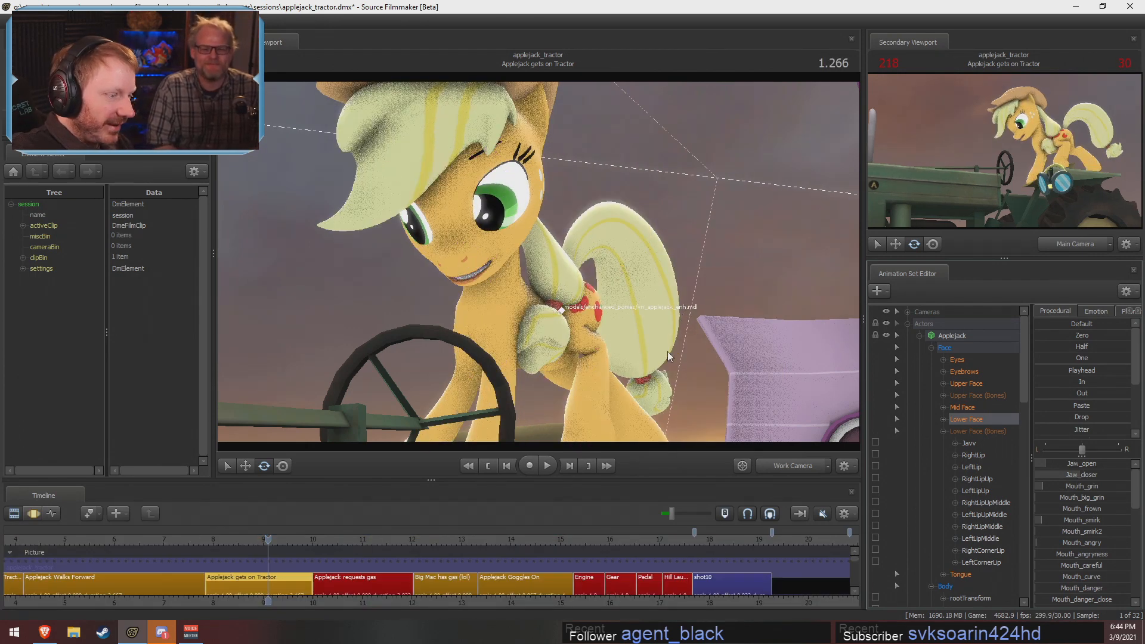
{"action": "key", "text": "F3"}
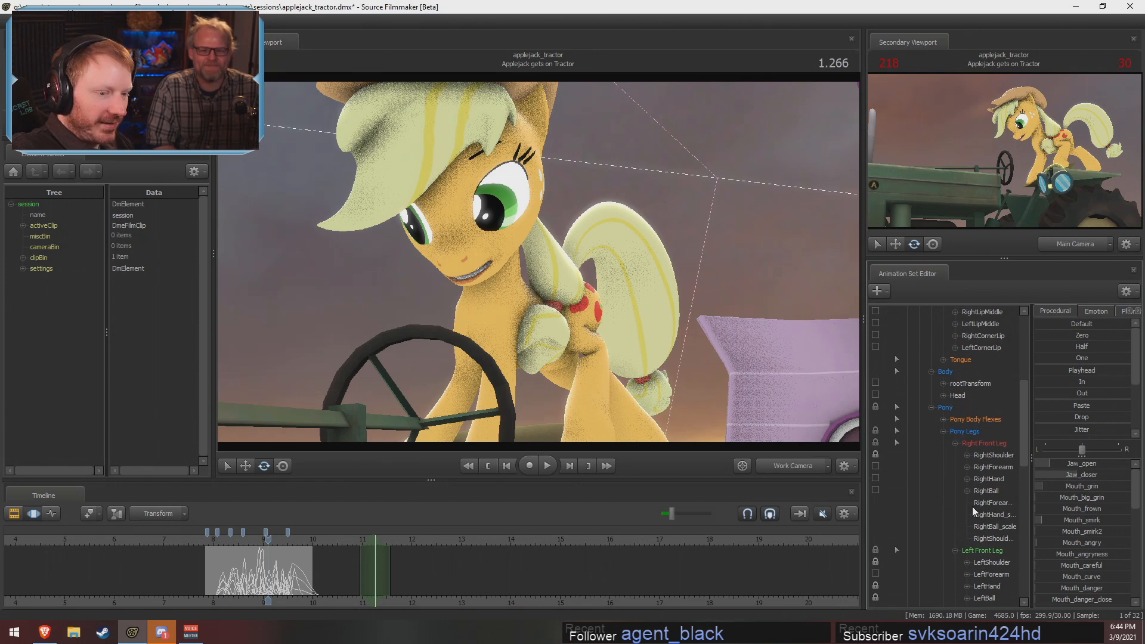
{"action": "scroll", "coordinate": [972, 506], "scroll_direction": "down", "scroll_amount": 2}
{"action": "key", "text": "F1"}
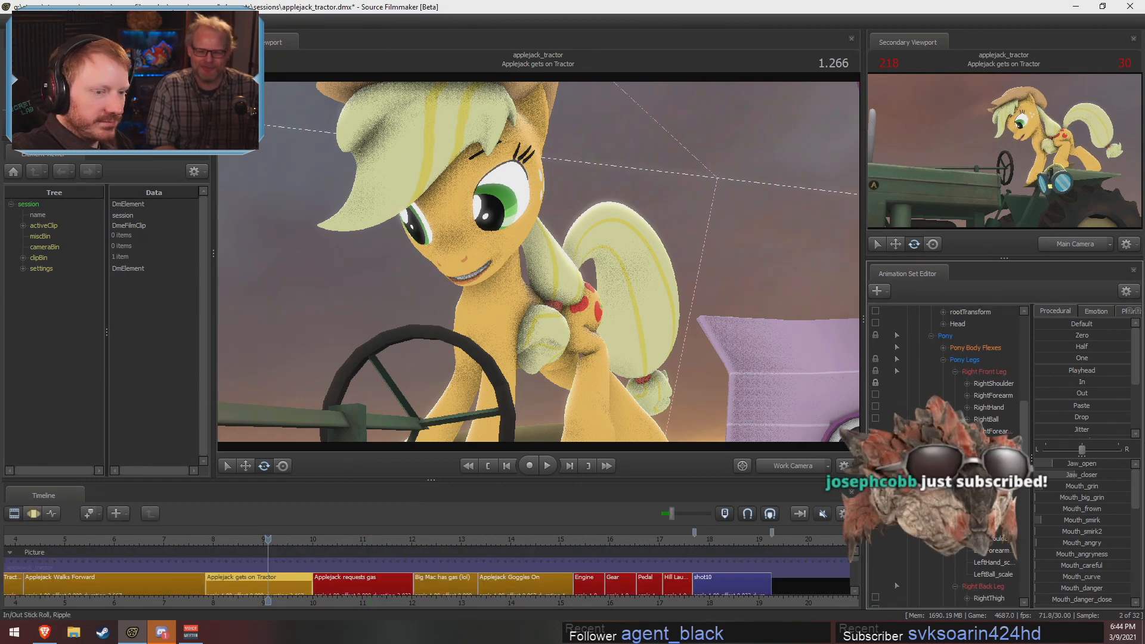
{"action": "key", "text": "F3"}
{"action": "key", "text": "F2"}
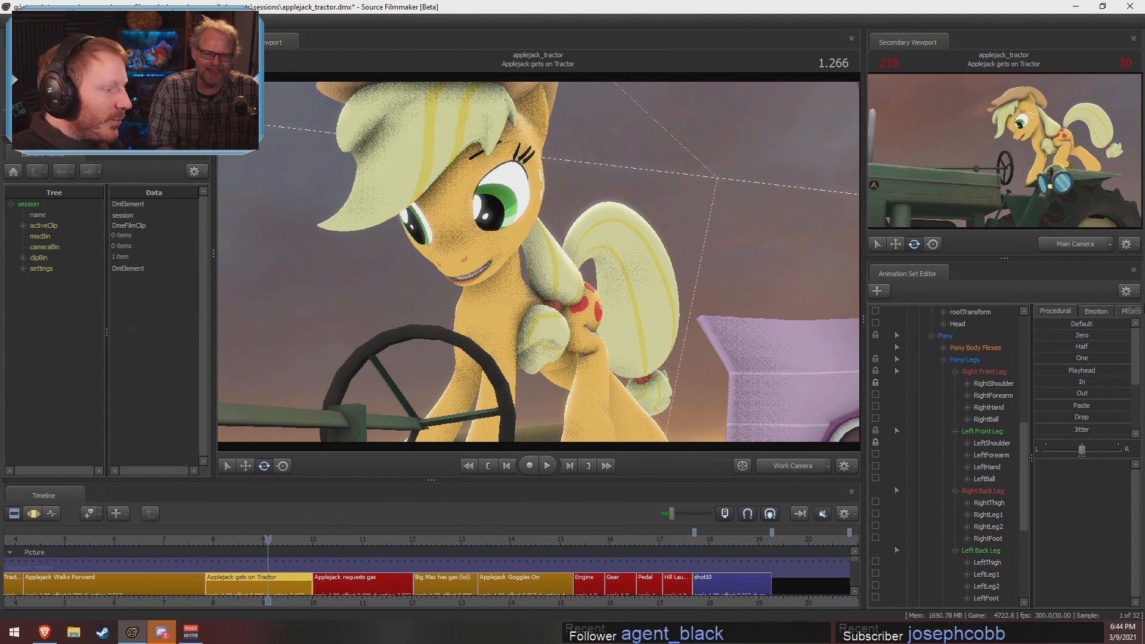
{"action": "key", "text": "F3"}
{"action": "key", "text": "F2"}
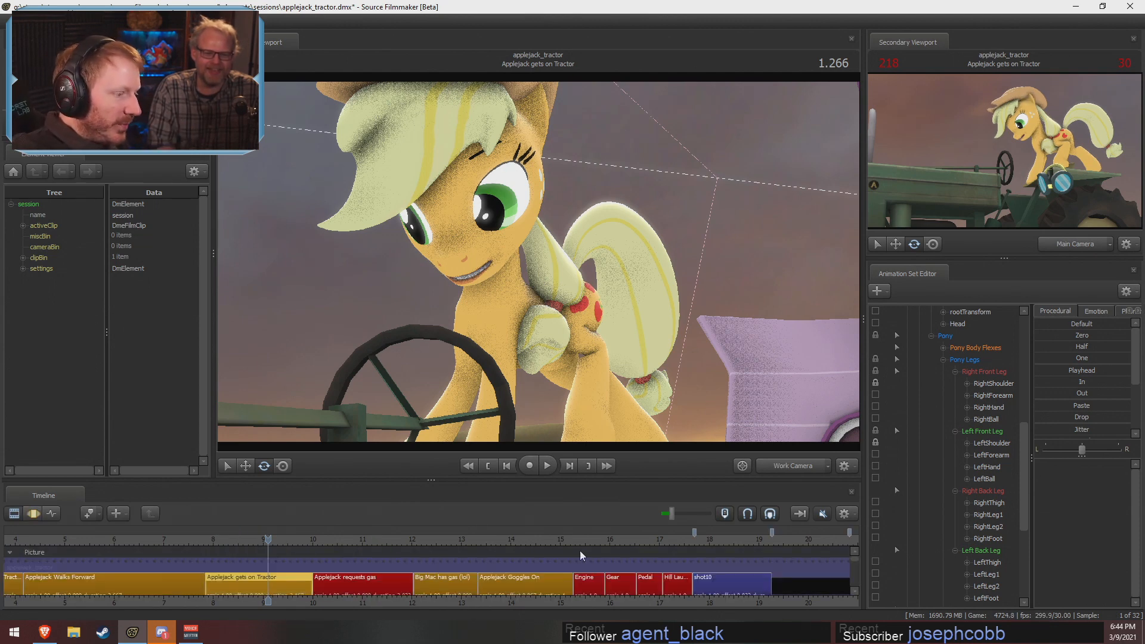
Create an animation set for a new model near the barn, filtering the models by "derpy" and choosing vn_derpysoldier.mdl
{"action": "left_click", "coordinate": [782, 462], "text": "ctrl"}
{"action": "left_click_drag", "start_coordinate": [686, 352], "coordinate": [769, 375]}
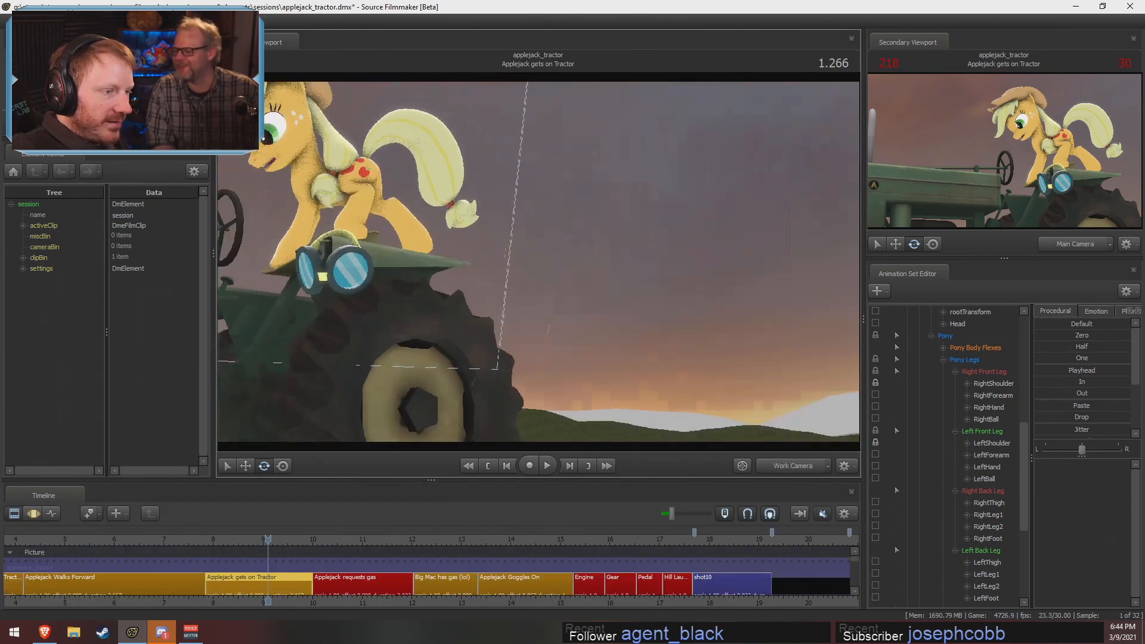
{"action": "key", "text": "s"}
{"action": "left_click_drag", "start_coordinate": [573, 418], "coordinate": [660, 430]}
{"action": "key", "text": "F3"}
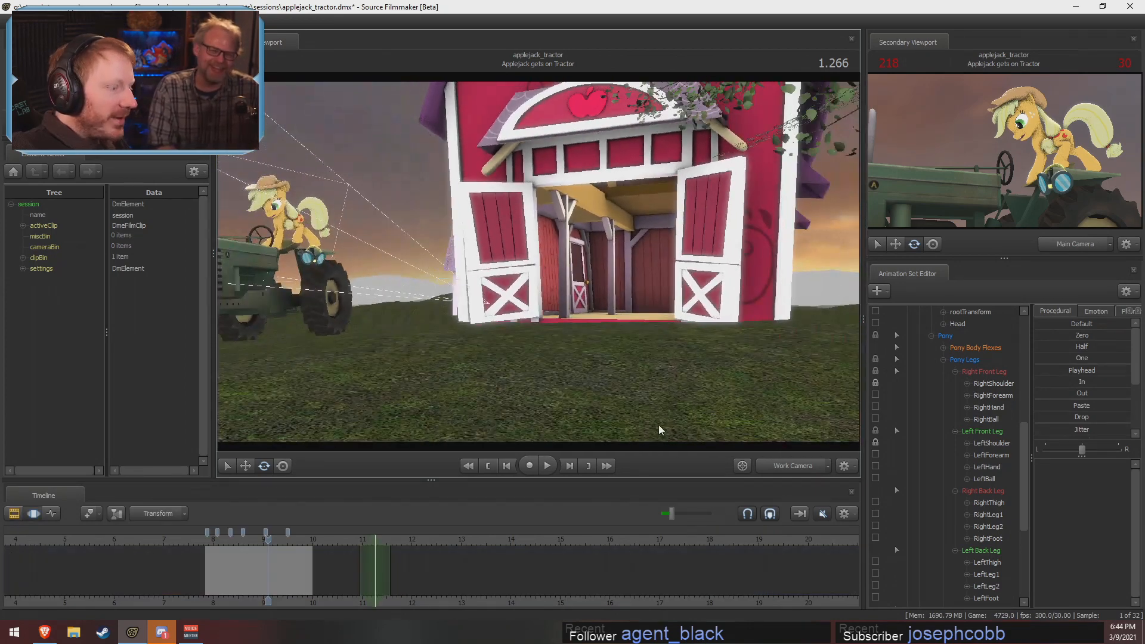
{"action": "scroll", "coordinate": [924, 382], "scroll_direction": "up", "scroll_amount": 8}
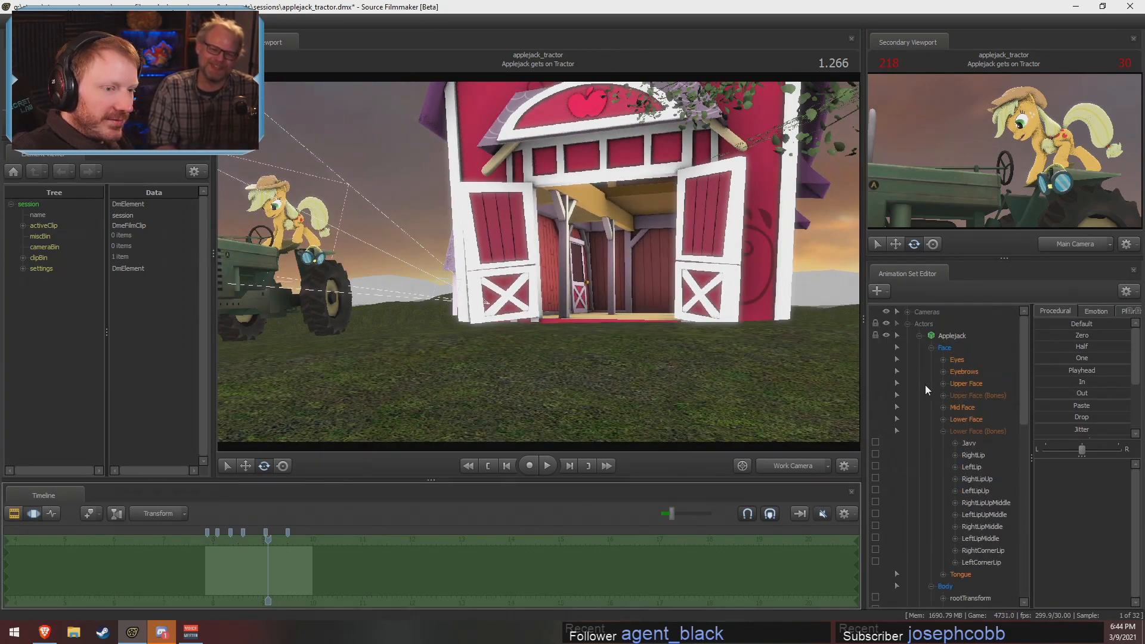
{"action": "left_click", "coordinate": [919, 335]}
{"action": "right_click", "coordinate": [926, 468]}
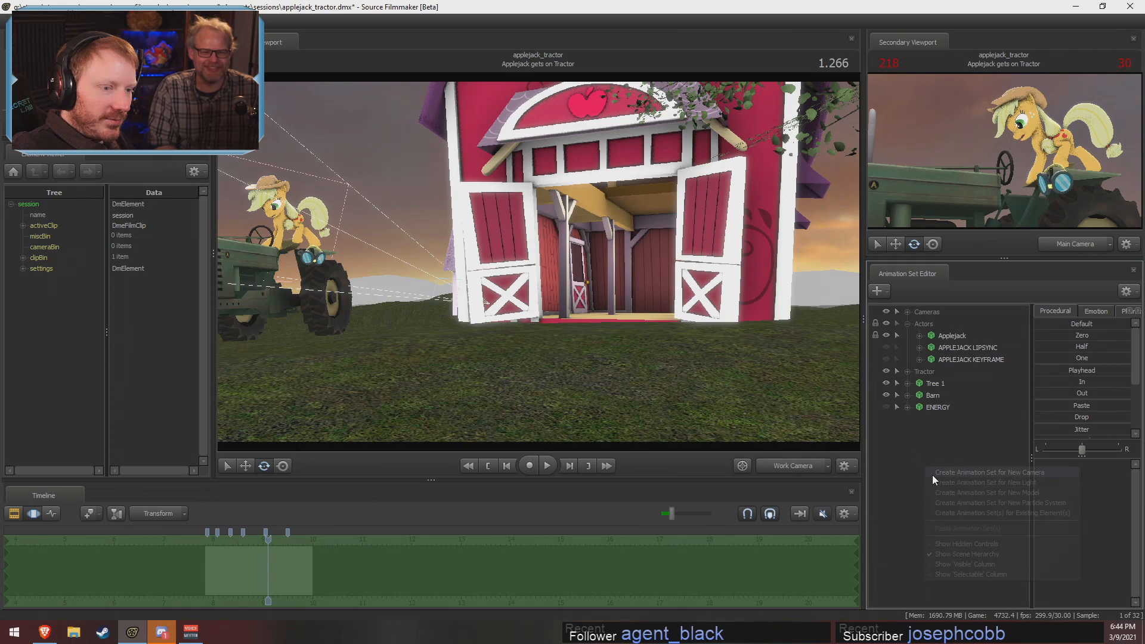
{"action": "left_click", "coordinate": [989, 492]}
{"action": "type", "text": "a"}
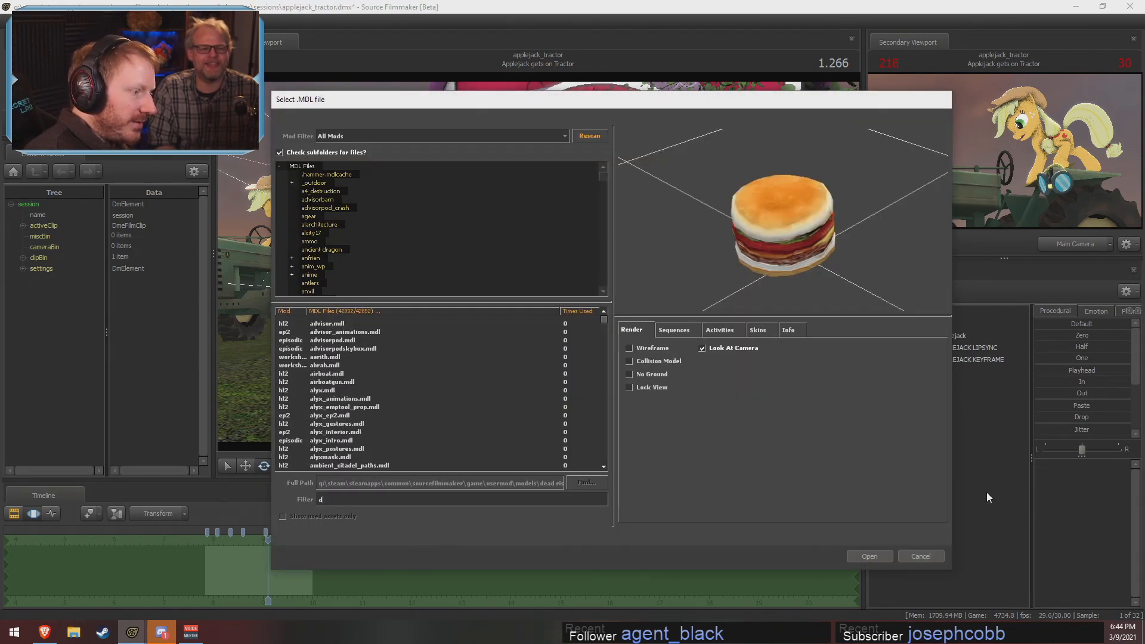
{"action": "type", "text": "erpy"}
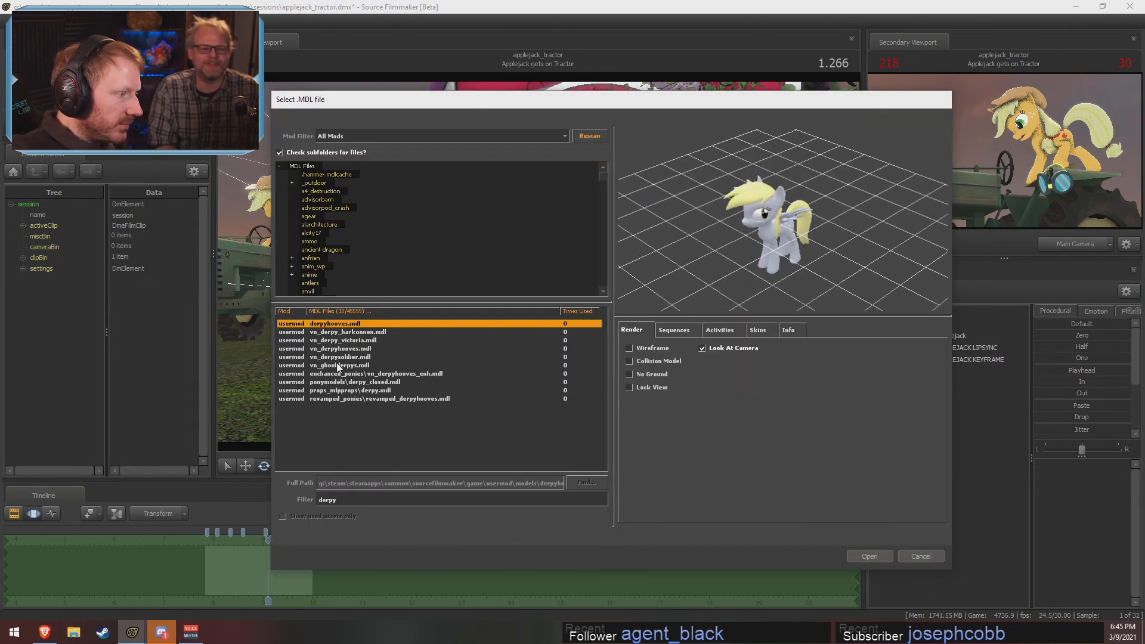
{"action": "left_click", "coordinate": [349, 357]}
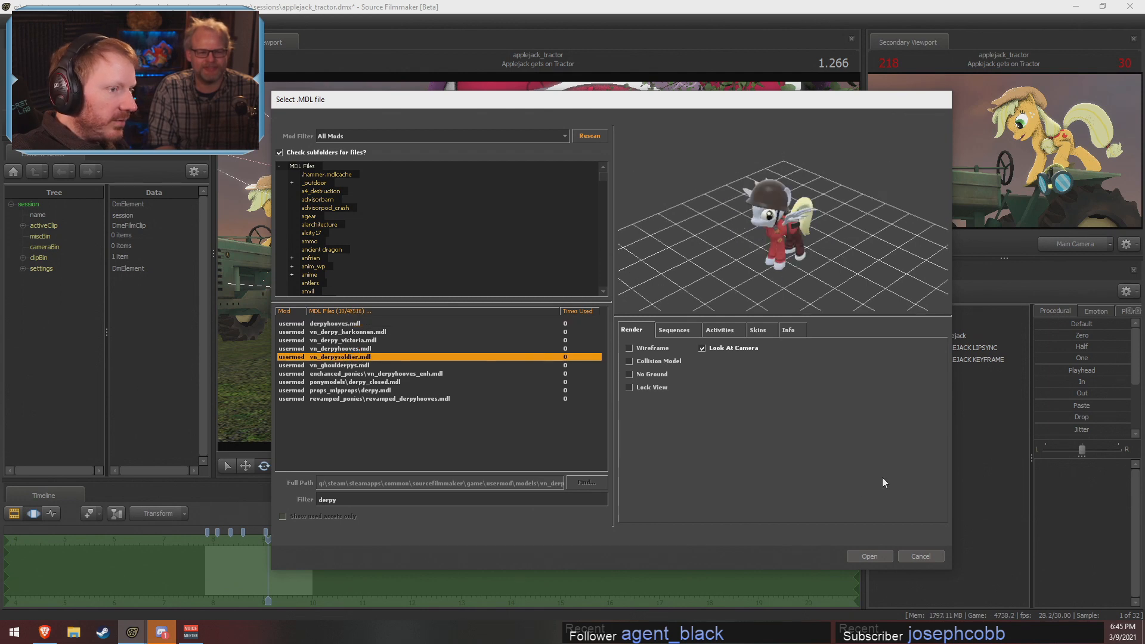
{"action": "left_click", "coordinate": [868, 555]}
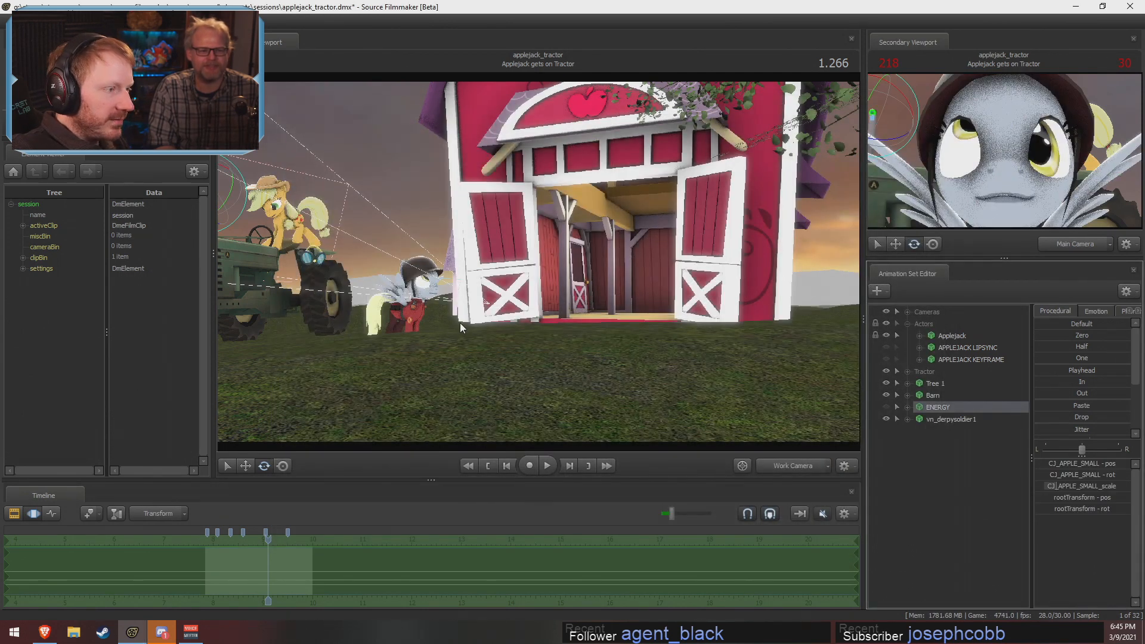
Move the vn_derpysoldier1 model out of the main camera's view and rotate it to face the work camera
{"action": "left_click", "coordinate": [1003, 421]}
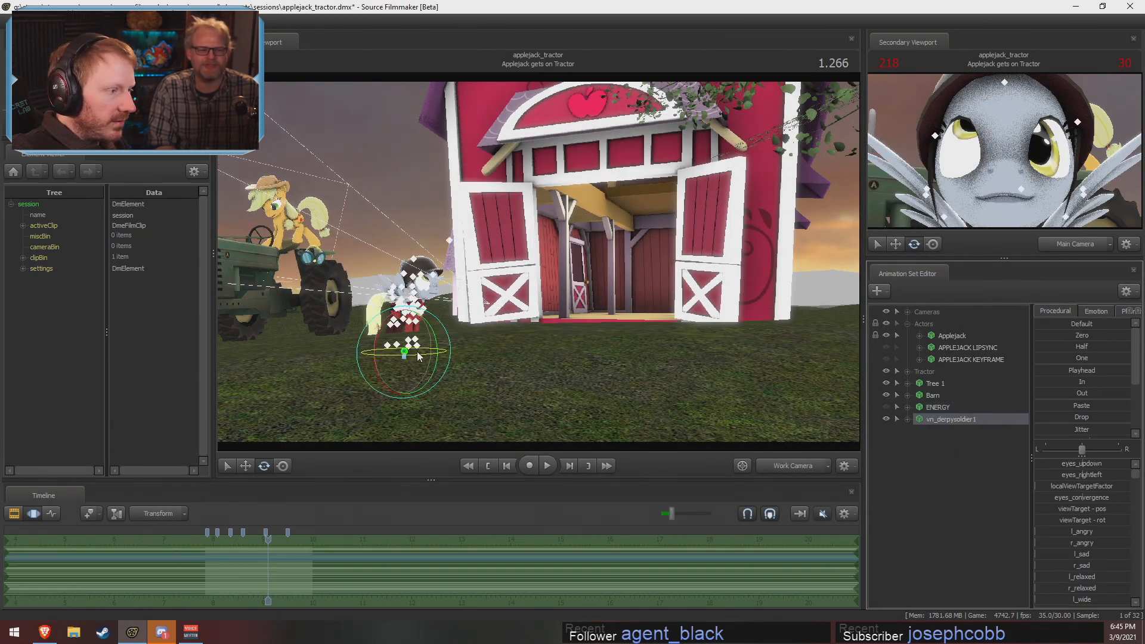
{"action": "mouse_move", "coordinate": [403, 356]}
{"action": "left_mouse_down"}
{"action": "mouse_move", "coordinate": [423, 352]}
{"action": "mouse_move", "coordinate": [377, 352]}
{"action": "mouse_move", "coordinate": [388, 351]}
{"action": "left_mouse_up"}
{"action": "key", "text": "e"}
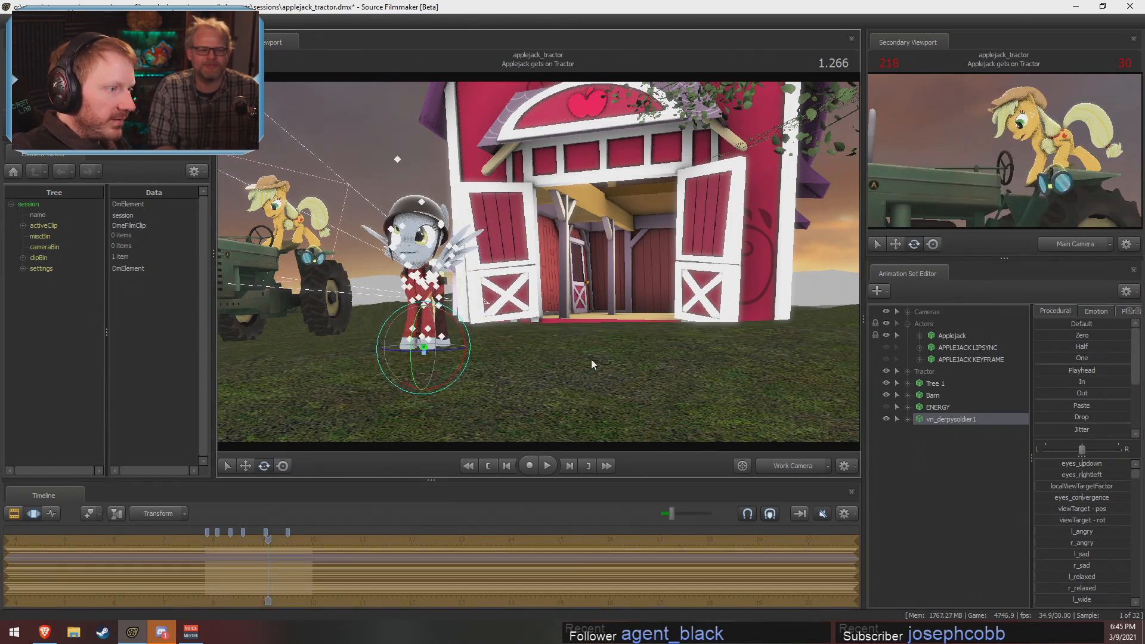
Select the Eyes controls of vn_derpysoldier1 and move their view target around in front of the face
{"action": "left_click", "coordinate": [907, 419]}
{"action": "left_click", "coordinate": [918, 431]}
{"action": "left_click", "coordinate": [947, 442]}
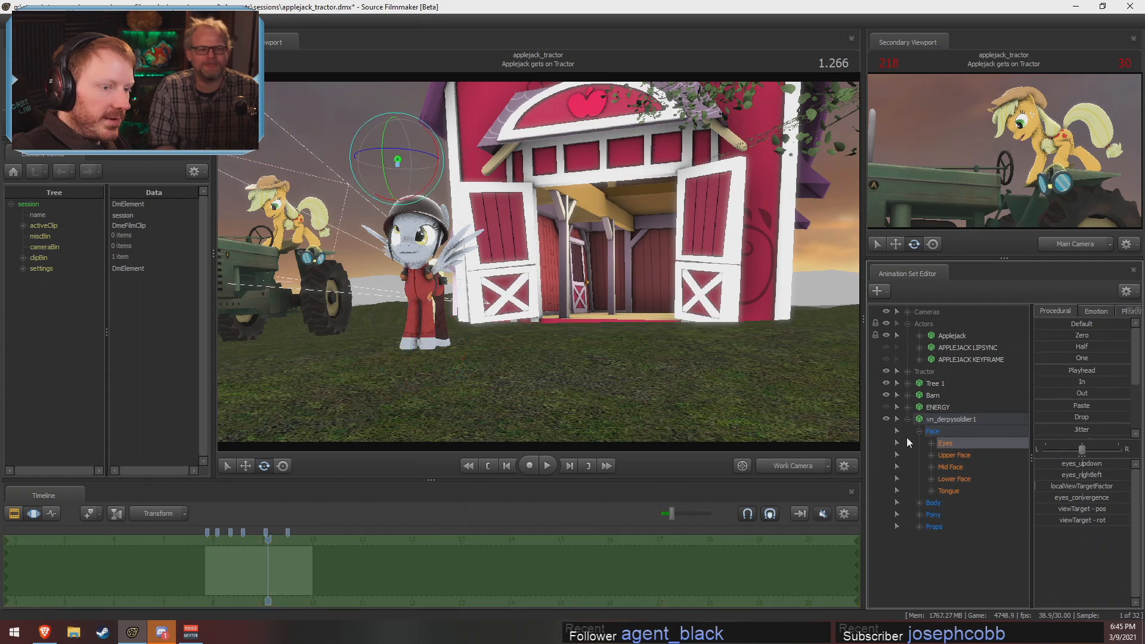
{"action": "left_click_drag", "start_coordinate": [596, 221], "coordinate": [535, 217]}
{"action": "key", "text": "w"}
{"action": "left_click_drag", "start_coordinate": [460, 144], "coordinate": [344, 215]}
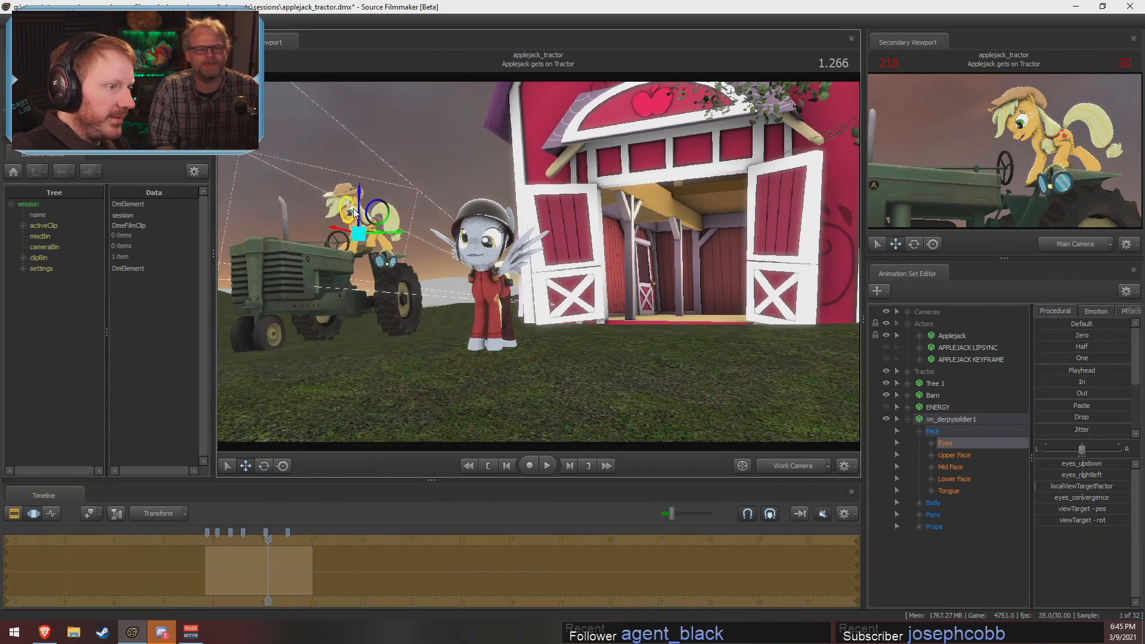
{"action": "left_click_drag", "start_coordinate": [370, 256], "coordinate": [358, 284]}
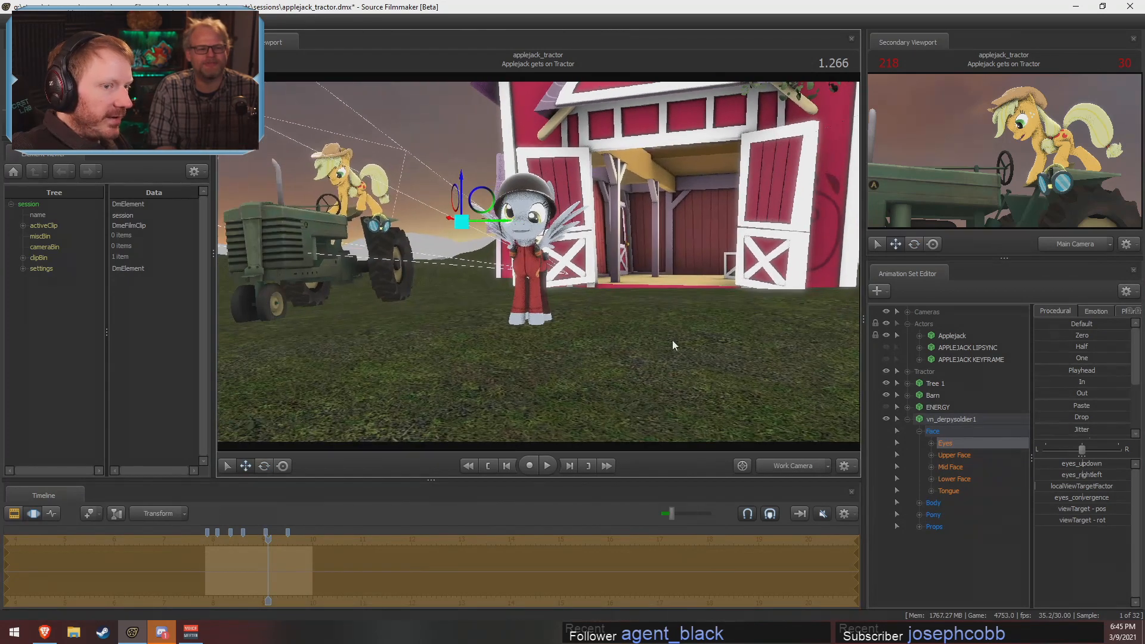
{"action": "key", "text": "F2"}
{"action": "key", "text": "F3"}
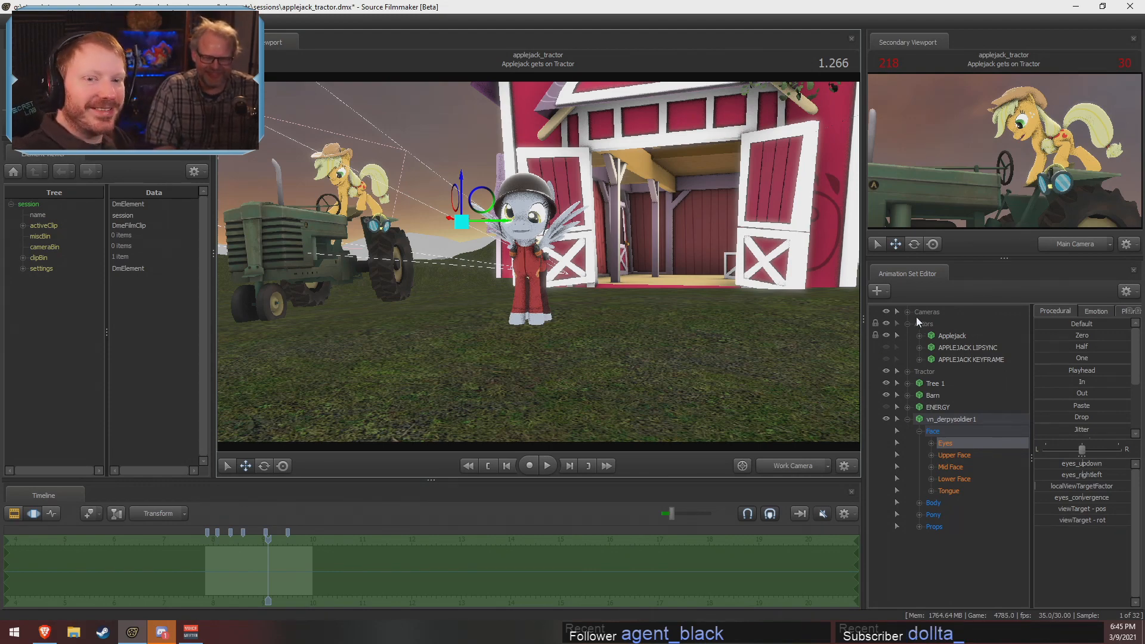
{"action": "mouse_move", "coordinate": [575, 276]}
{"action": "left_mouse_down"}
{"action": "mouse_move", "coordinate": [554, 263]}
{"action": "mouse_move", "coordinate": [574, 275]}
{"action": "left_mouse_up"}
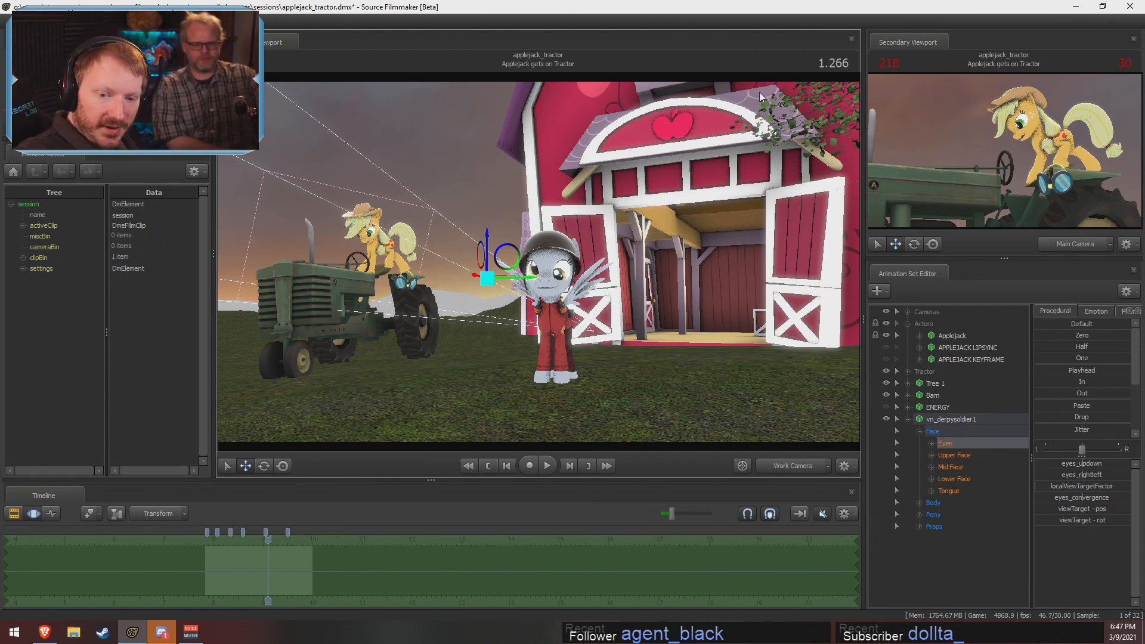
Move the playhead back to 0.133 near the start of the Applejack gets on Tractor shot
{"action": "key", "text": "F2"}
{"action": "left_click_drag", "start_coordinate": [268, 545], "coordinate": [245, 547]}
{"action": "middle_click_drag", "start_coordinate": [263, 603], "coordinate": [342, 596]}
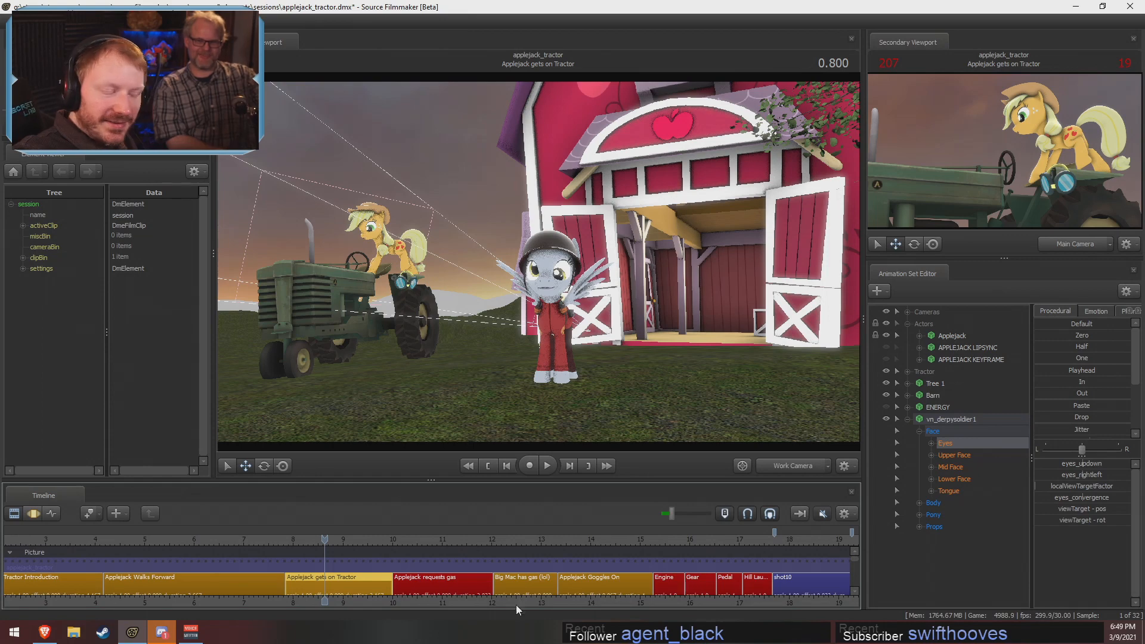
{"action": "scroll", "coordinate": [332, 565], "scroll_direction": "up", "scroll_amount": 3}
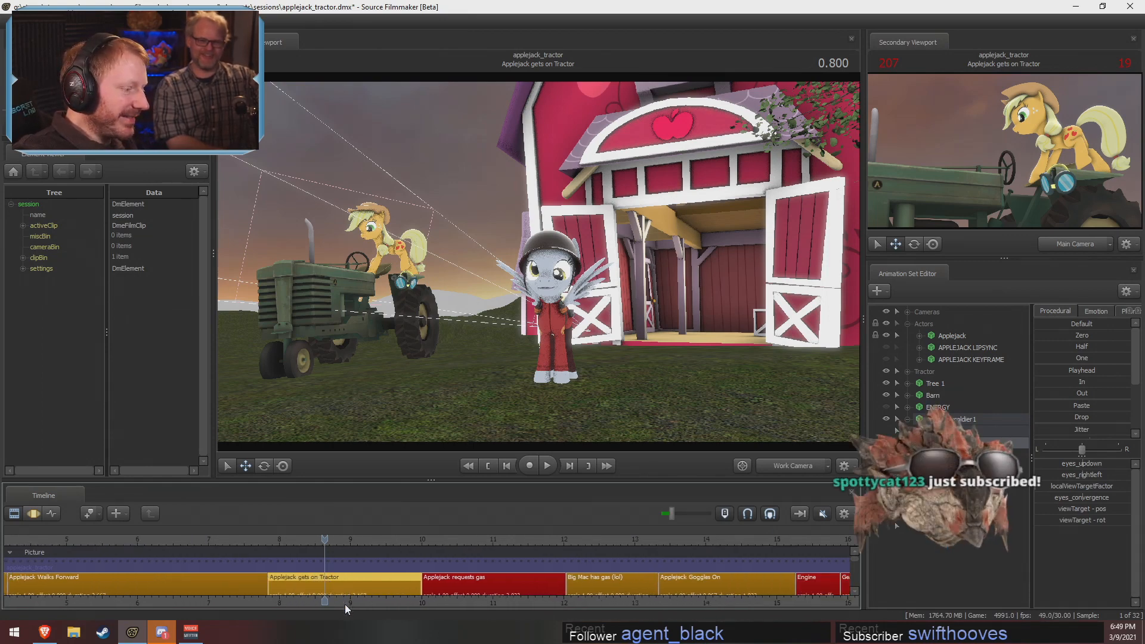
{"action": "middle_click_drag", "start_coordinate": [342, 603], "coordinate": [326, 606]}
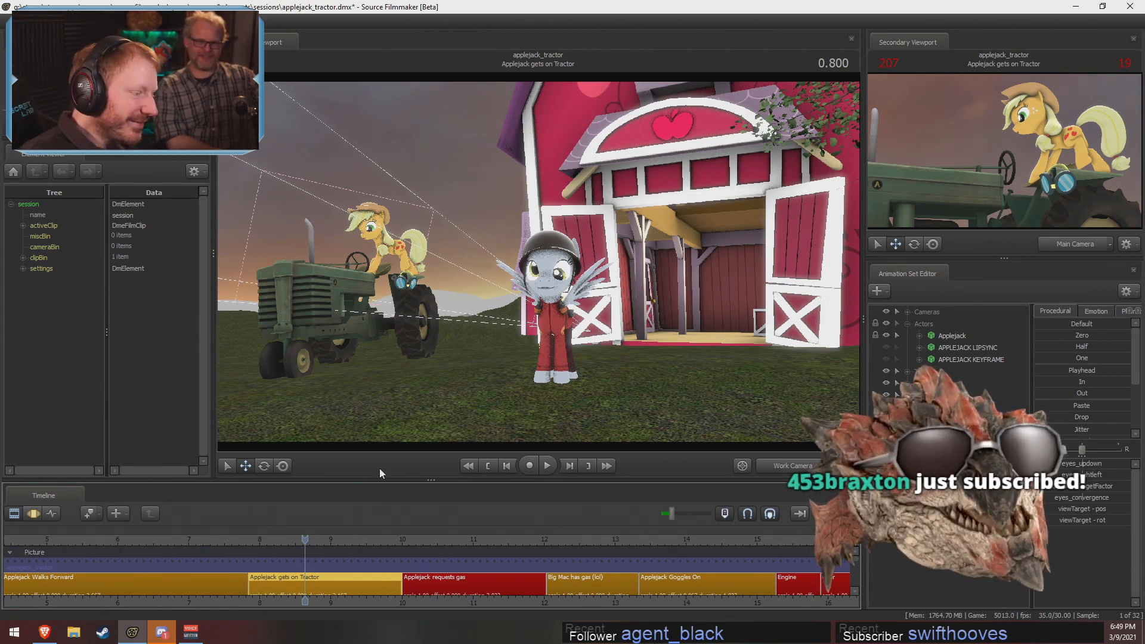
{"action": "mouse_move", "coordinate": [281, 602]}
{"action": "left_mouse_down"}
{"action": "mouse_move", "coordinate": [299, 602]}
{"action": "mouse_move", "coordinate": [285, 601]}
{"action": "left_mouse_up"}
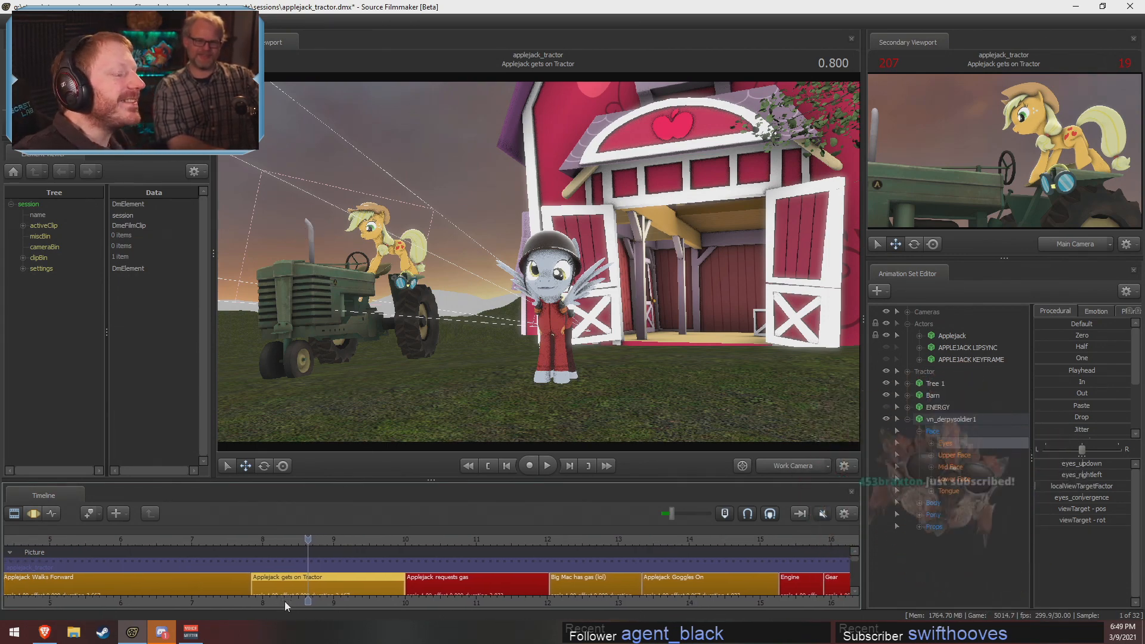
{"action": "scroll", "coordinate": [331, 578], "scroll_direction": "up", "scroll_amount": 2}
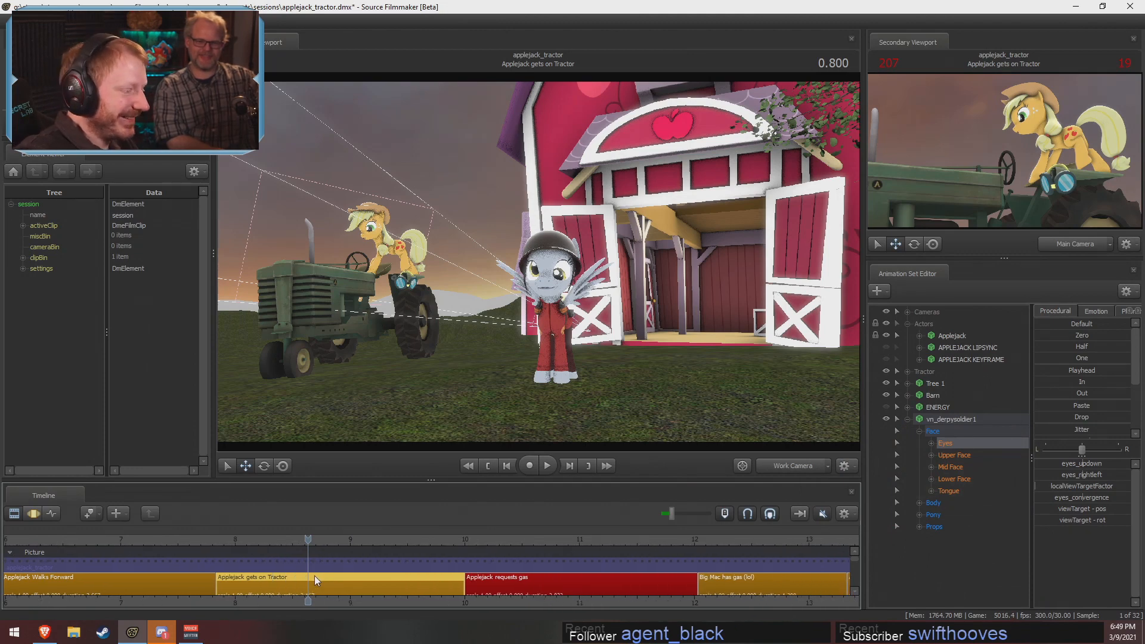
{"action": "left_click", "coordinate": [229, 545]}
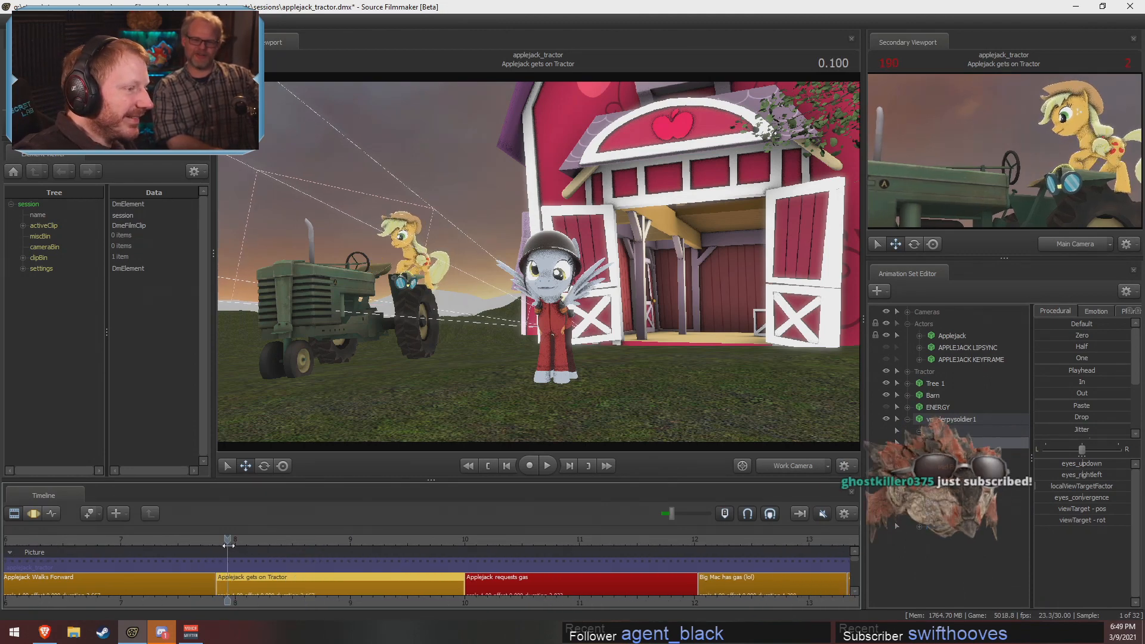
{"action": "left_click_drag", "start_coordinate": [229, 545], "coordinate": [232, 545]}
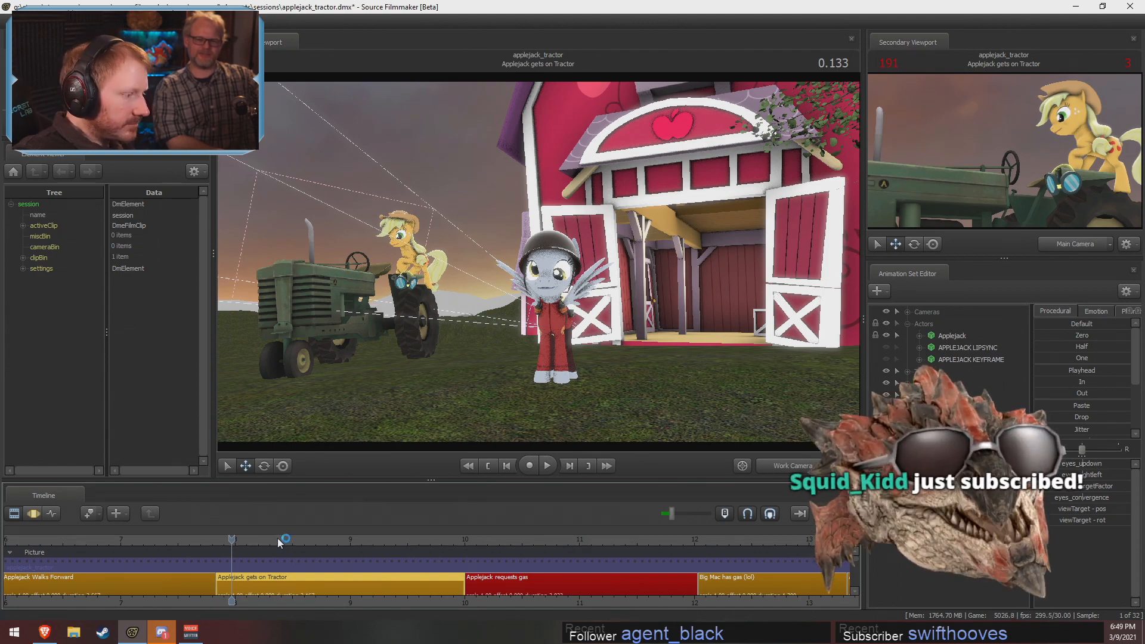
Rotate the whole vn_derpysoldier1 model about a quarter turn to stand in profile facing the tractor side
{"action": "left_click", "coordinate": [590, 355]}
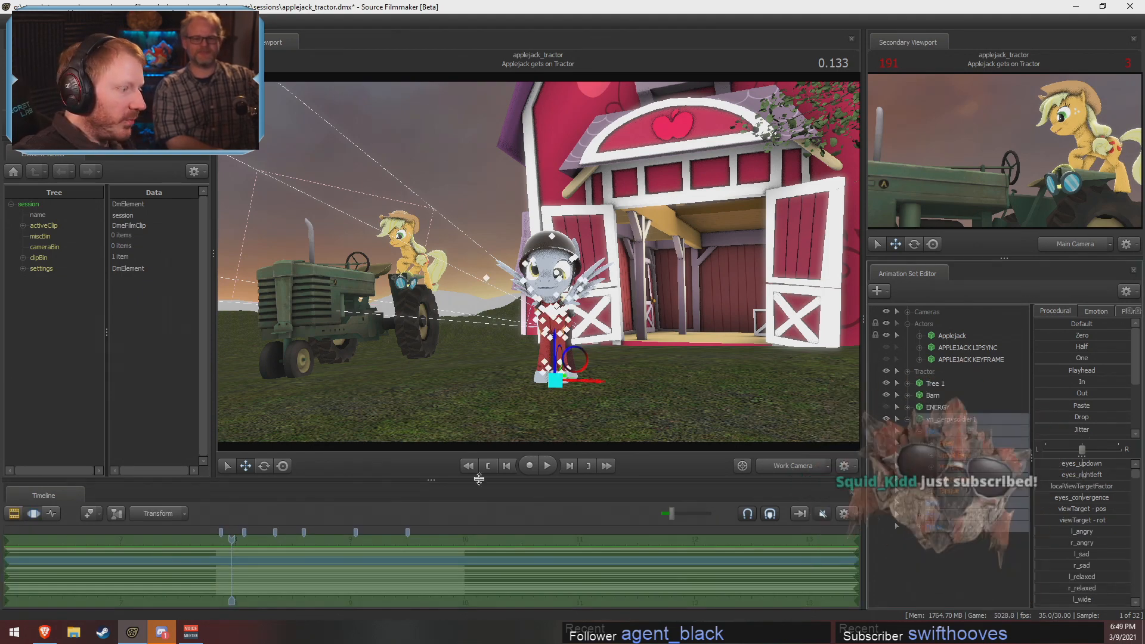
{"action": "key", "text": "e"}
{"action": "left_click_drag", "start_coordinate": [572, 390], "coordinate": [518, 385]}
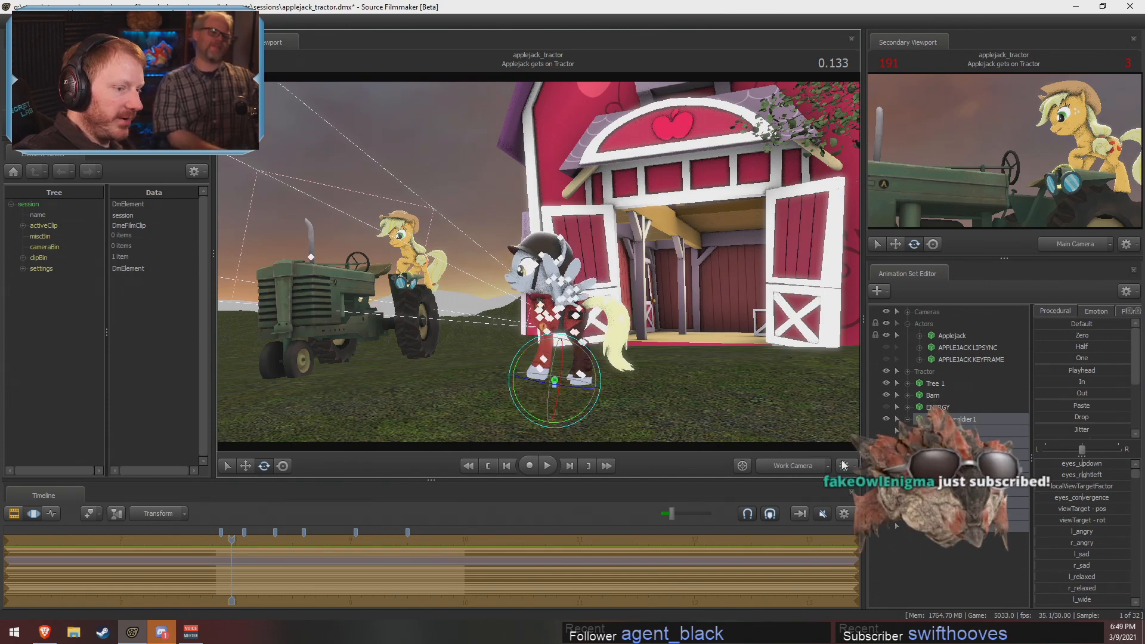
Slide the Derpy soldier sideways away from the tractor and check the shot through the main camera
{"action": "mouse_move", "coordinate": [690, 386]}
{"action": "left_mouse_down"}
{"action": "mouse_move", "coordinate": [692, 376]}
{"action": "mouse_move", "coordinate": [689, 401]}
{"action": "left_mouse_up"}
{"action": "key", "text": "w"}
{"action": "left_click_drag", "start_coordinate": [553, 280], "coordinate": [552, 280]}
{"action": "key", "text": "w"}
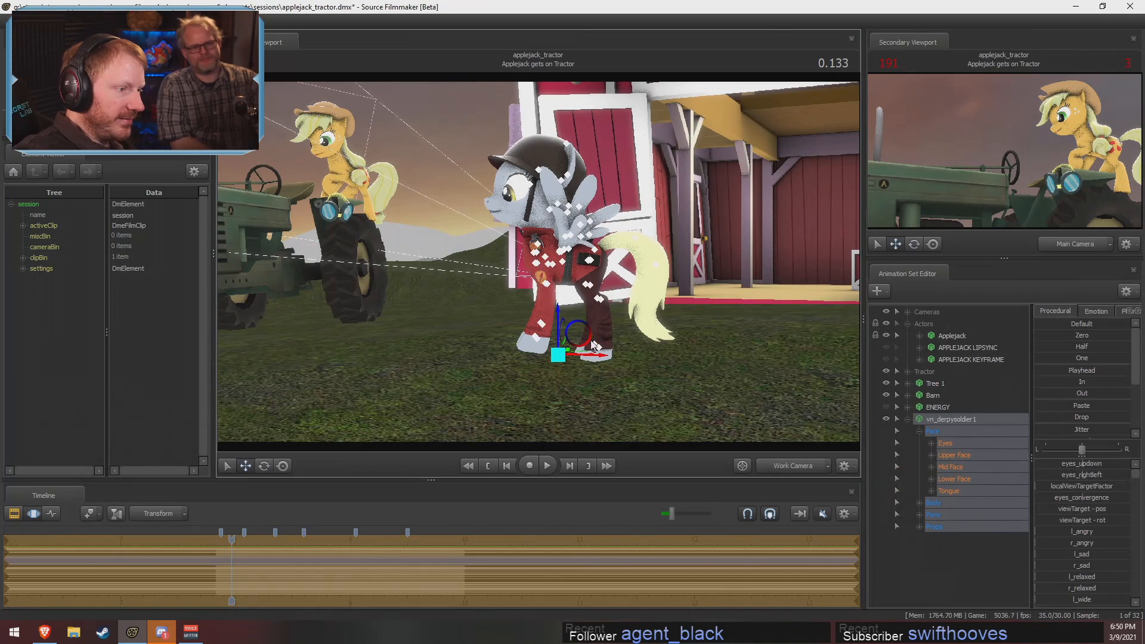
{"action": "left_click_drag", "start_coordinate": [594, 346], "coordinate": [953, 370]}
{"action": "left_click", "coordinate": [782, 468]}
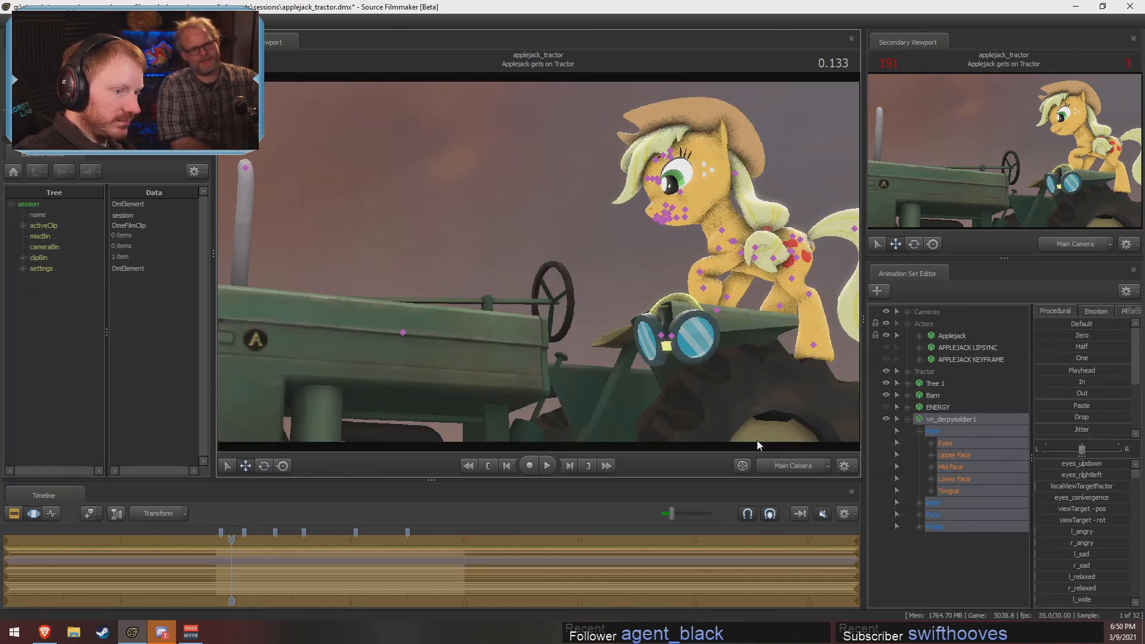
{"action": "left_click", "coordinate": [794, 465]}
{"action": "left_click", "coordinate": [794, 465]}
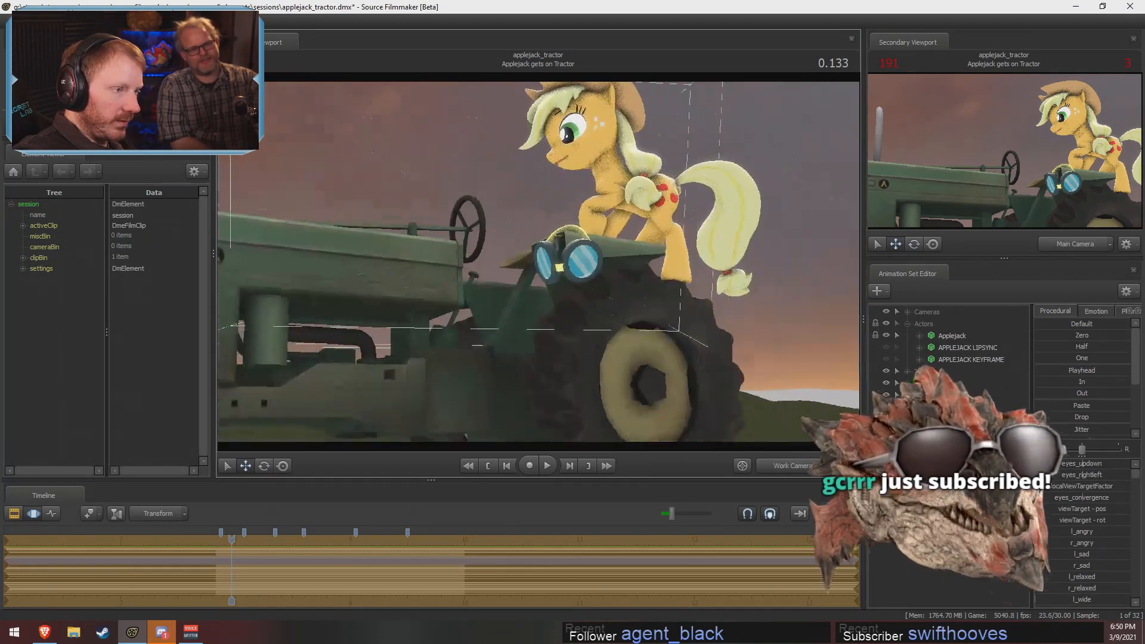
Select vn_derpysoldier1 and move it in the screen plane across the field onto the front of the tractor
{"action": "key", "text": "w"}
{"action": "left_click_drag", "start_coordinate": [538, 263], "coordinate": [686, 298]}
{"action": "key", "text": "a"}
{"action": "key", "text": "s"}
{"action": "left_click", "coordinate": [961, 420]}
{"action": "key", "text": "r"}
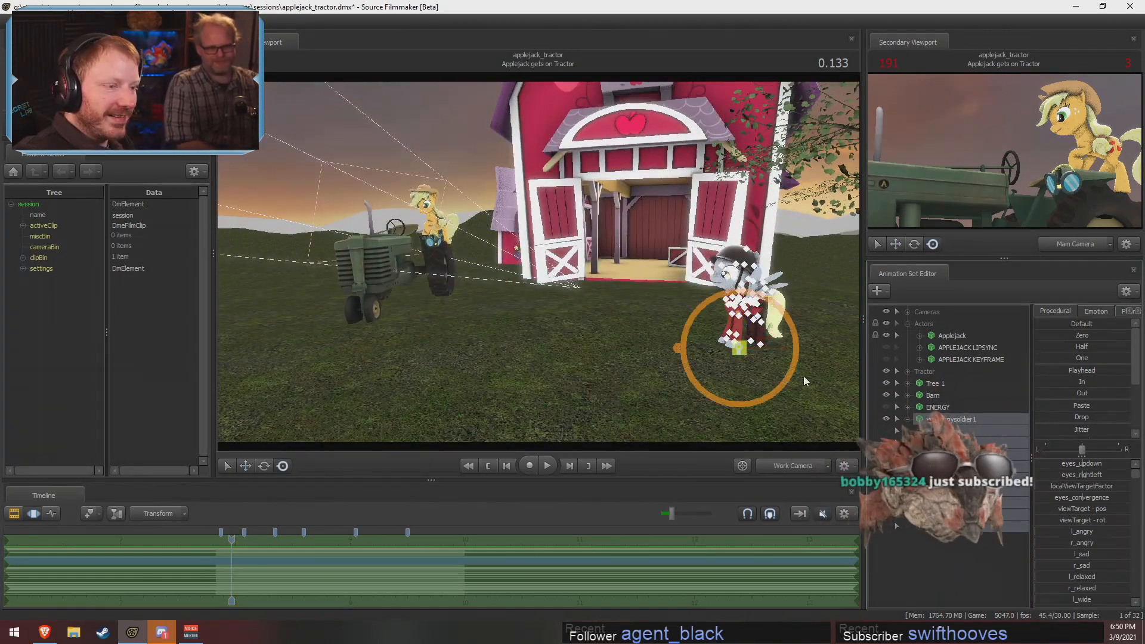
{"action": "left_click_drag", "start_coordinate": [739, 348], "coordinate": [372, 248]}
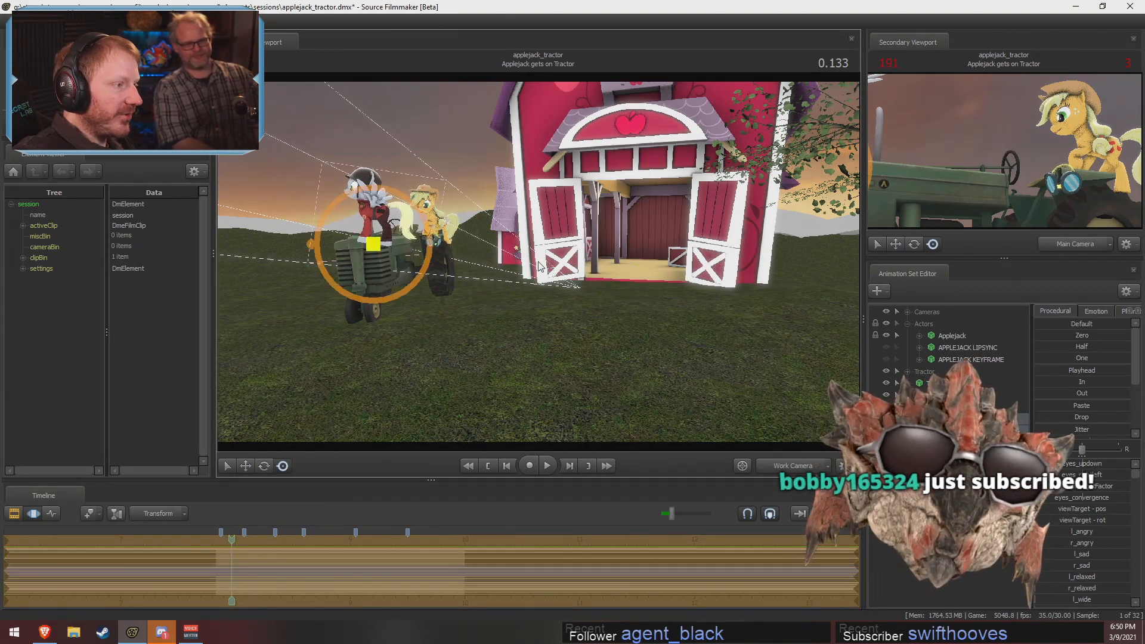
Shift the Derpy soldier to the far side of the tractor, inside the main camera's frame
{"action": "key", "text": "a"}
{"action": "left_click_drag", "start_coordinate": [572, 262], "coordinate": [571, 210]}
{"action": "key", "text": "w"}
{"action": "key", "text": "z"}
{"action": "key", "text": "e"}
{"action": "key", "text": "w"}
{"action": "key", "text": "e"}
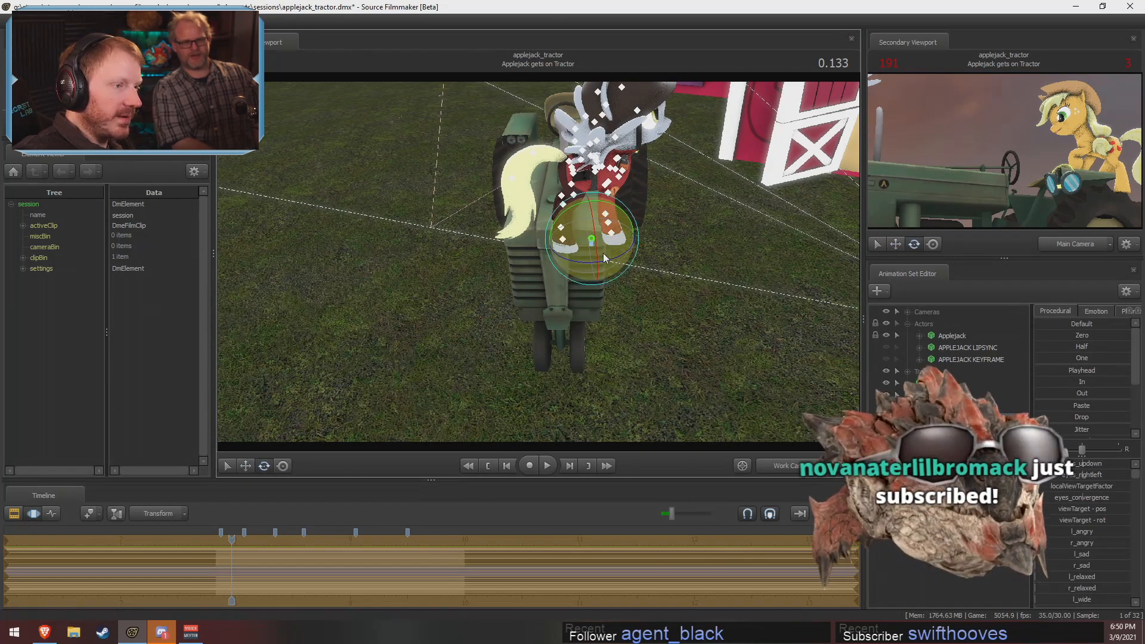
{"action": "left_click_drag", "start_coordinate": [607, 248], "coordinate": [484, 176]}
{"action": "key", "text": "w"}
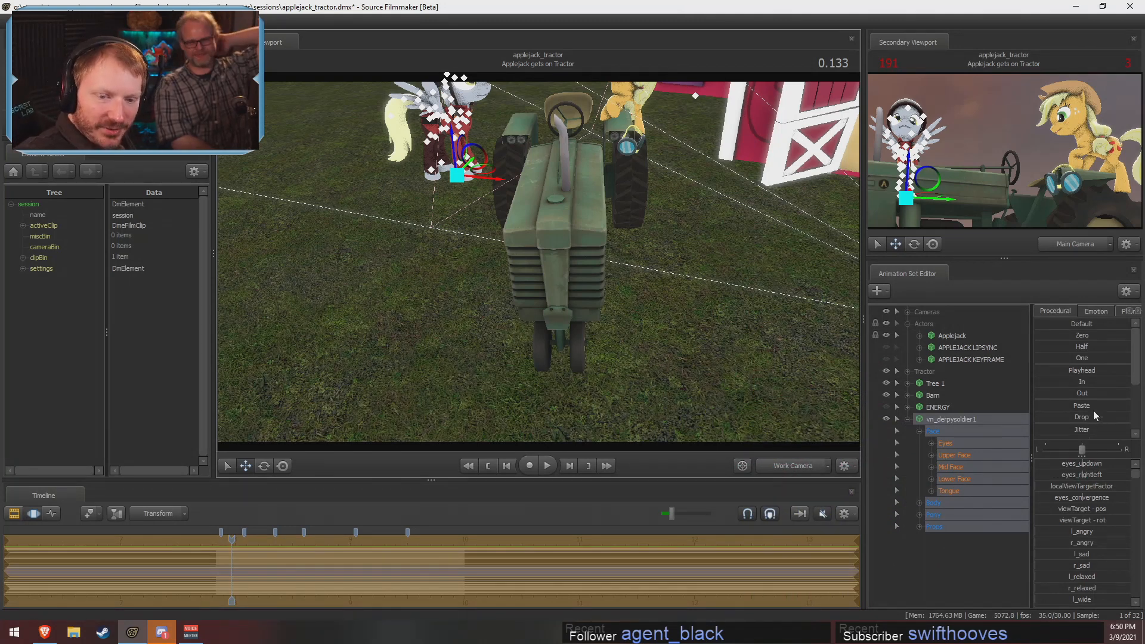
Turn the Derpy soldier toward Applejack and reposition it so its upper body rises out of the tractor's hood
{"action": "left_click_drag", "start_coordinate": [501, 352], "coordinate": [504, 224]}
{"action": "key", "text": "e"}
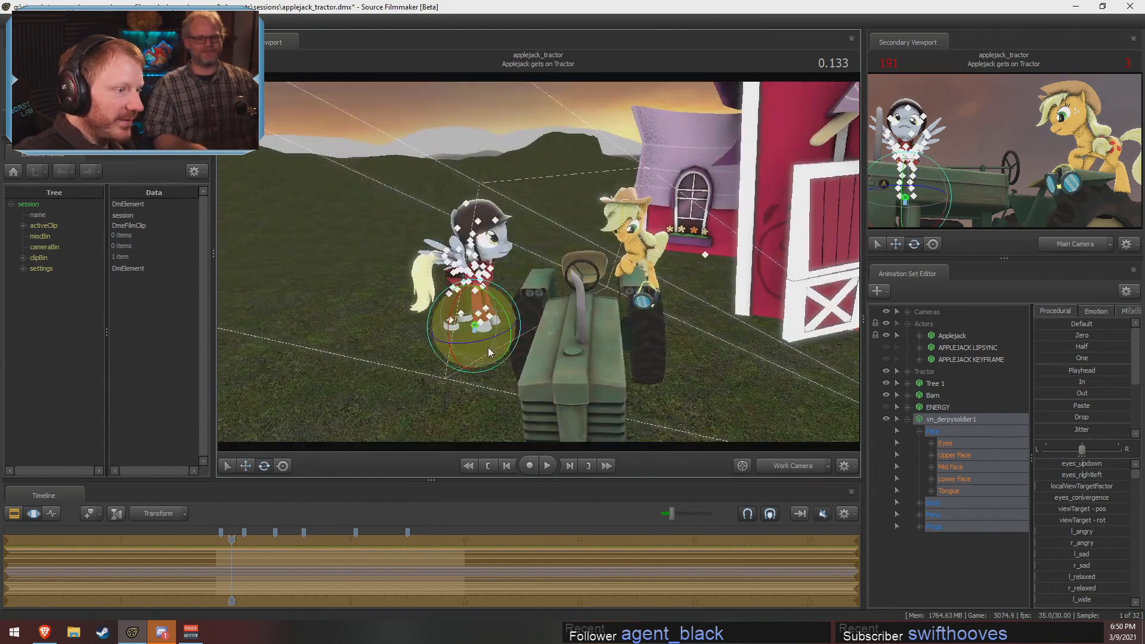
{"action": "key", "text": "r"}
{"action": "left_click_drag", "start_coordinate": [487, 349], "coordinate": [681, 356]}
{"action": "key", "text": "e"}
{"action": "key", "text": "w"}
{"action": "left_click_drag", "start_coordinate": [638, 314], "coordinate": [632, 377]}
{"action": "key", "text": "e"}
{"action": "left_click_drag", "start_coordinate": [660, 414], "coordinate": [653, 416]}
{"action": "left_click_drag", "start_coordinate": [843, 293], "coordinate": [847, 253]}
{"action": "key", "text": "w"}
Select the Derpy soldier's Head control, rotate the head toward Applejack and check the framing through the main camera
{"action": "left_click", "coordinate": [562, 244], "text": "ctrl"}
{"action": "left_click", "coordinate": [563, 244]}
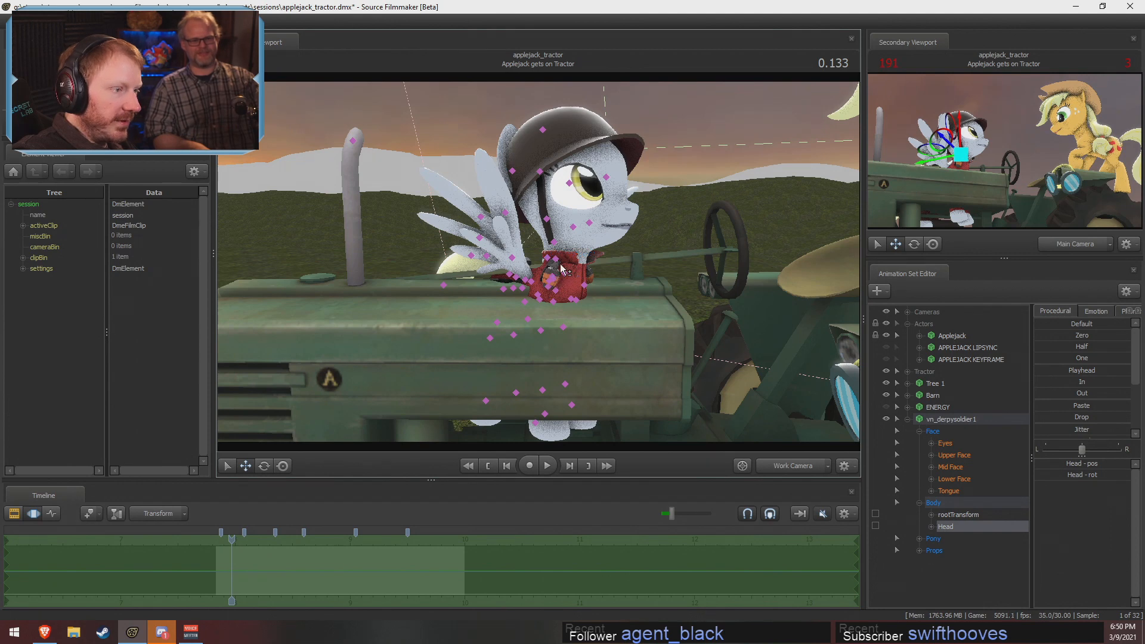
{"action": "key", "text": "e"}
{"action": "left_click_drag", "start_coordinate": [559, 267], "coordinate": [584, 269]}
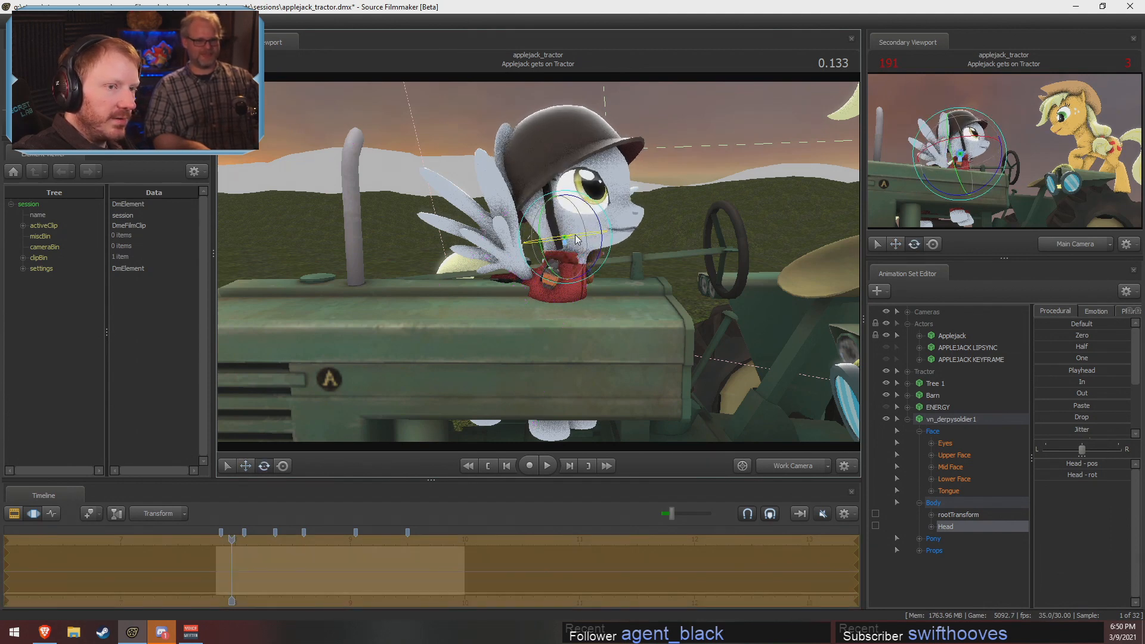
{"action": "left_click", "coordinate": [799, 464]}
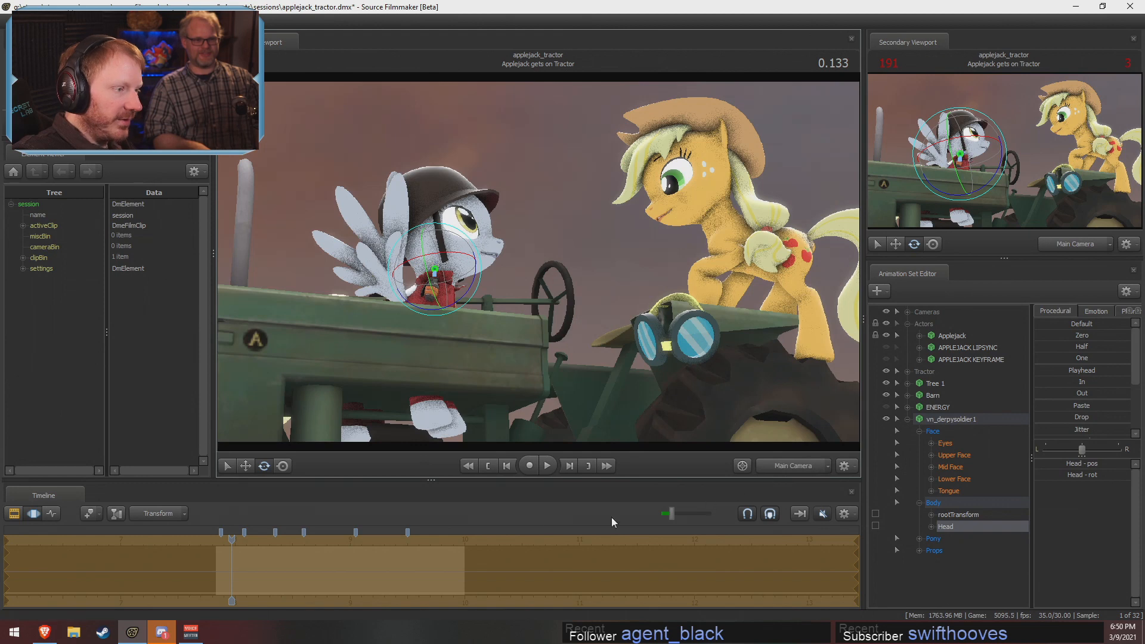
Try turning the Derpy soldier's head toward the work camera
{"action": "left_click", "coordinate": [802, 467]}
{"action": "left_click_drag", "start_coordinate": [739, 382], "coordinate": [669, 408]}
{"action": "key", "text": "w"}
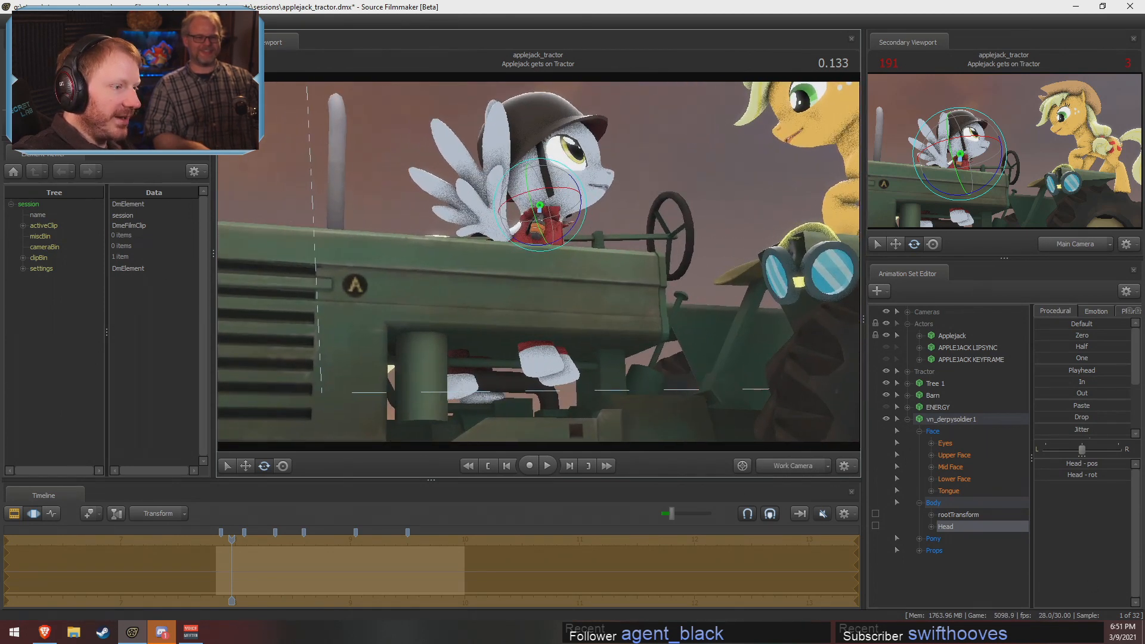
{"action": "mouse_move", "coordinate": [551, 231]}
{"action": "left_mouse_down"}
{"action": "mouse_move", "coordinate": [564, 213]}
{"action": "mouse_move", "coordinate": [532, 238]}
{"action": "mouse_move", "coordinate": [551, 226]}
{"action": "left_mouse_up"}
Select the Derpy soldier's Lower Face controls, adjust jaw_open and view the pose through the main camera
{"action": "left_click", "coordinate": [967, 490]}
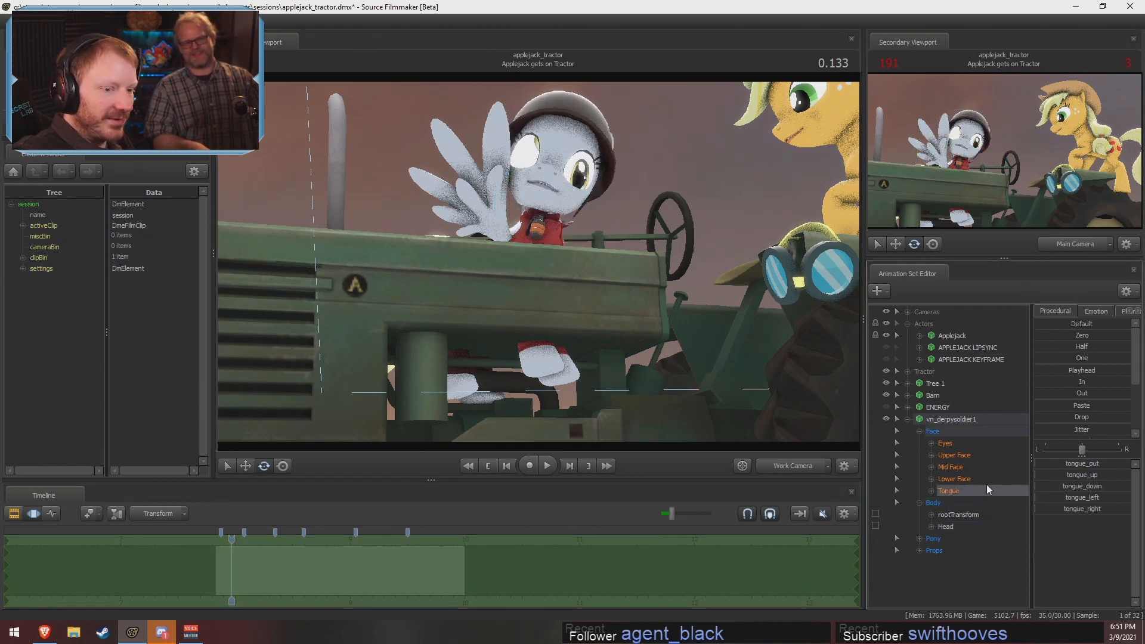
{"action": "left_click", "coordinate": [980, 482]}
{"action": "left_click_drag", "start_coordinate": [1077, 463], "coordinate": [1036, 463]}
{"action": "left_click_drag", "start_coordinate": [685, 322], "coordinate": [537, 259]}
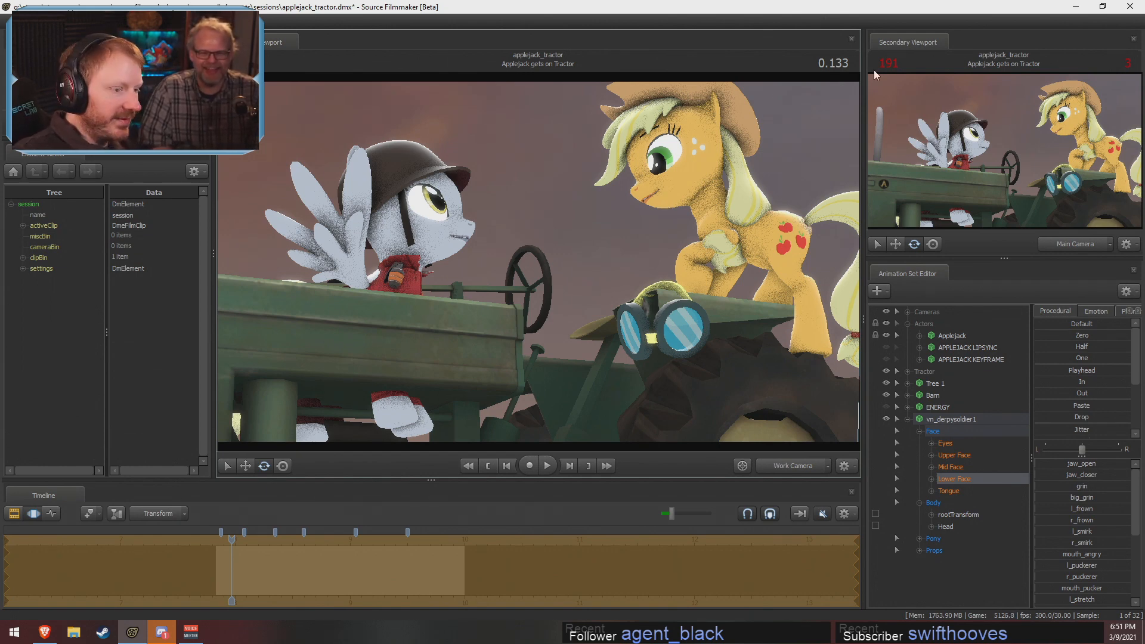
{"action": "left_click", "coordinate": [792, 466]}
Move the playhead to 0.033 in the Applejack requests gas shot and select that shot in the Clip Editor
{"action": "key", "text": "F2"}
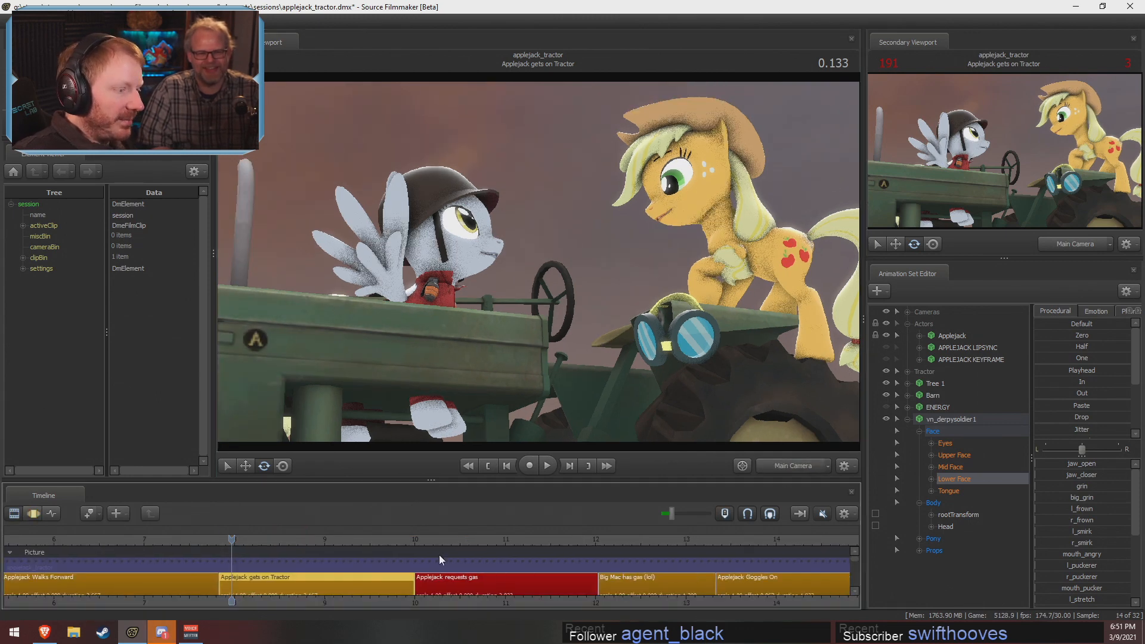
{"action": "left_click", "coordinate": [385, 540]}
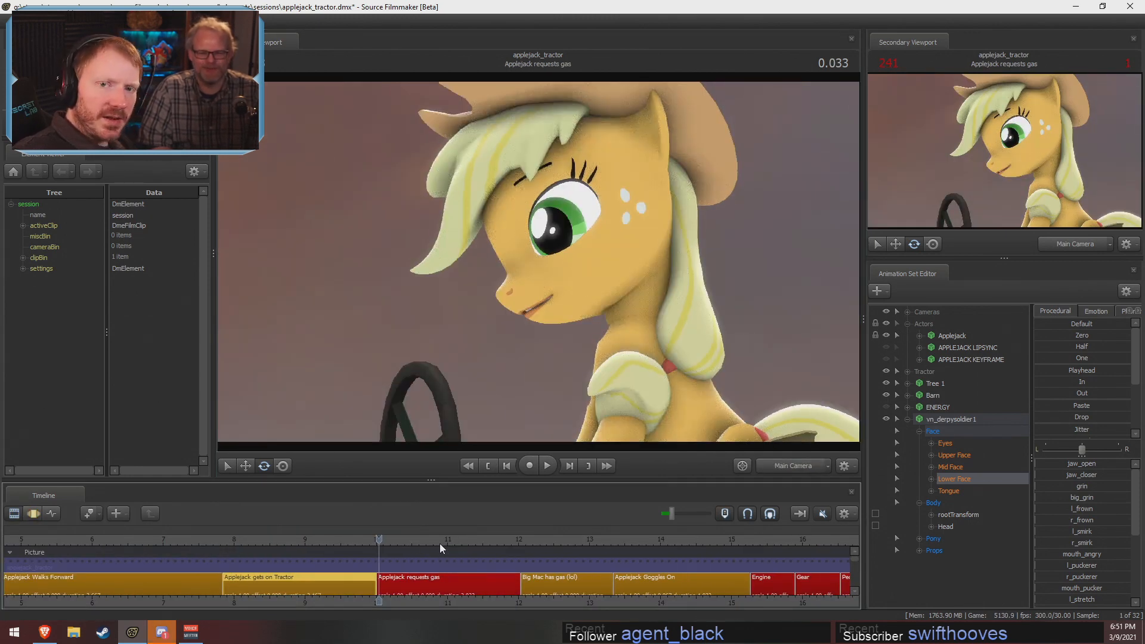
{"action": "scroll", "coordinate": [449, 585], "scroll_direction": "up", "scroll_amount": 4}
{"action": "left_click", "coordinate": [449, 586]}
{"action": "middle_click_drag", "start_coordinate": [450, 604], "coordinate": [185, 602]}
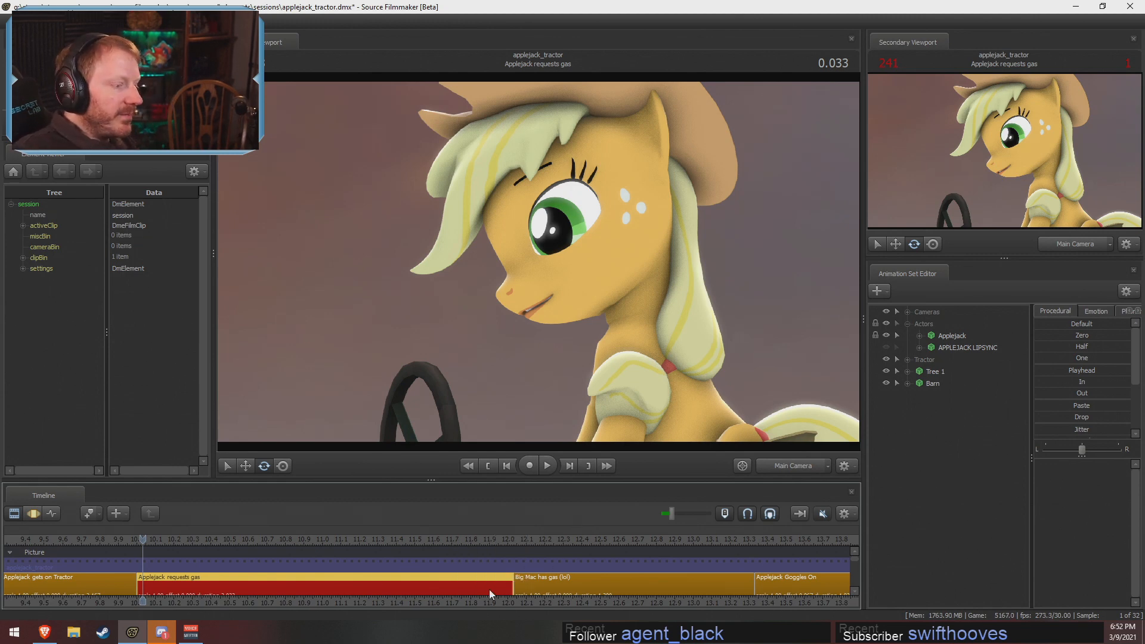
{"action": "middle_click_drag", "start_coordinate": [346, 604], "coordinate": [399, 601]}
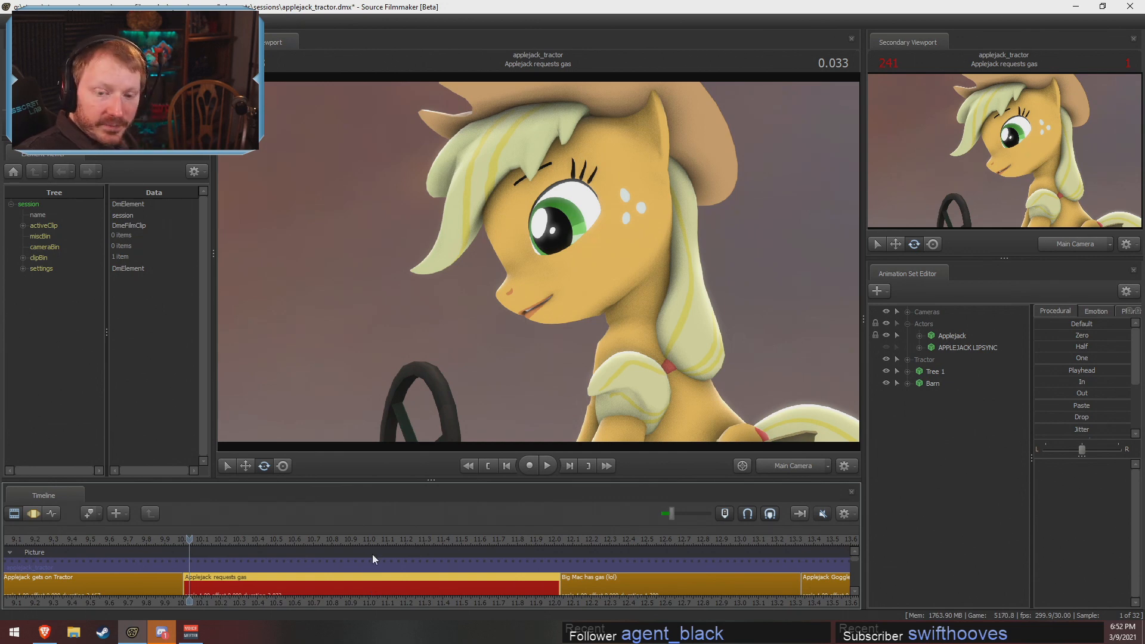
Open the Applejack requests gas shot in the Motion Editor
{"action": "key", "text": "F3"}
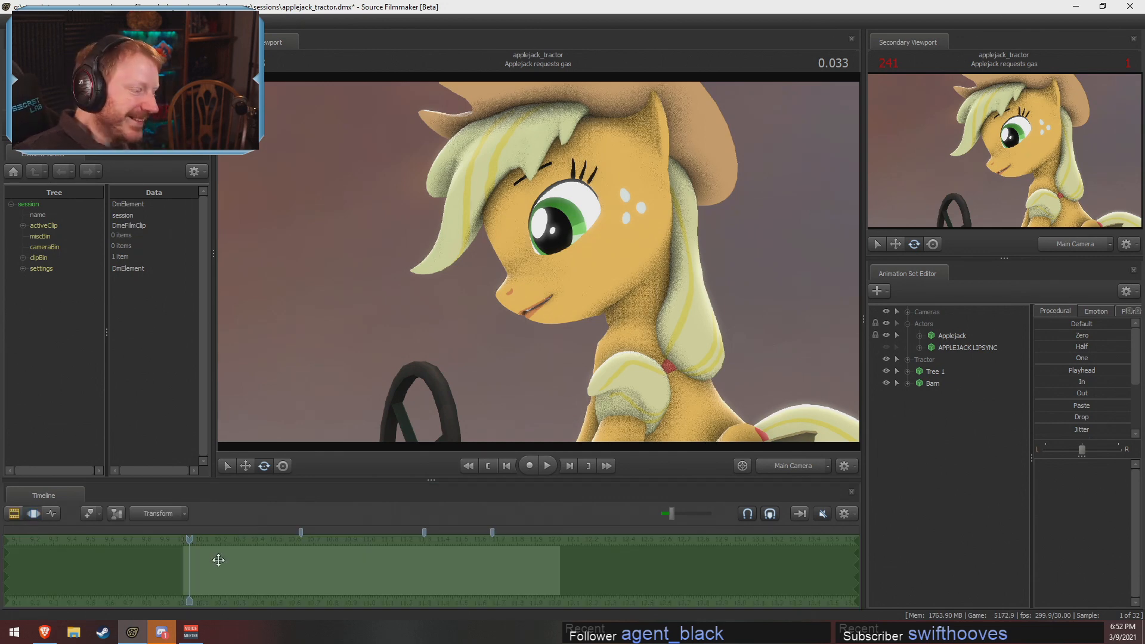
{"action": "key", "text": "F2"}
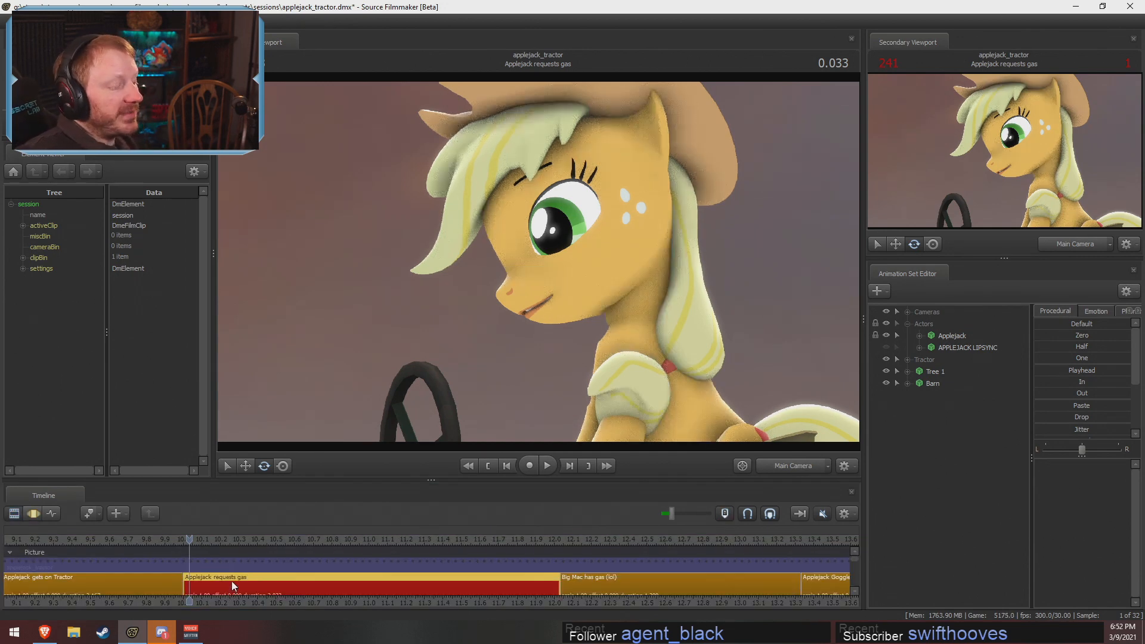
{"action": "key", "text": "F3"}
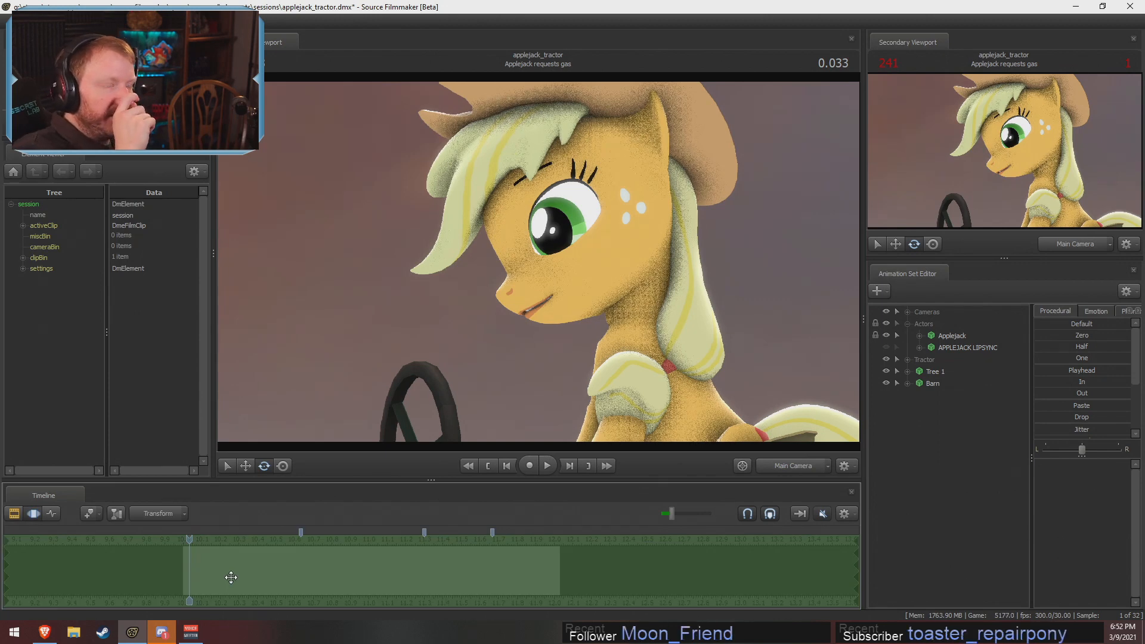
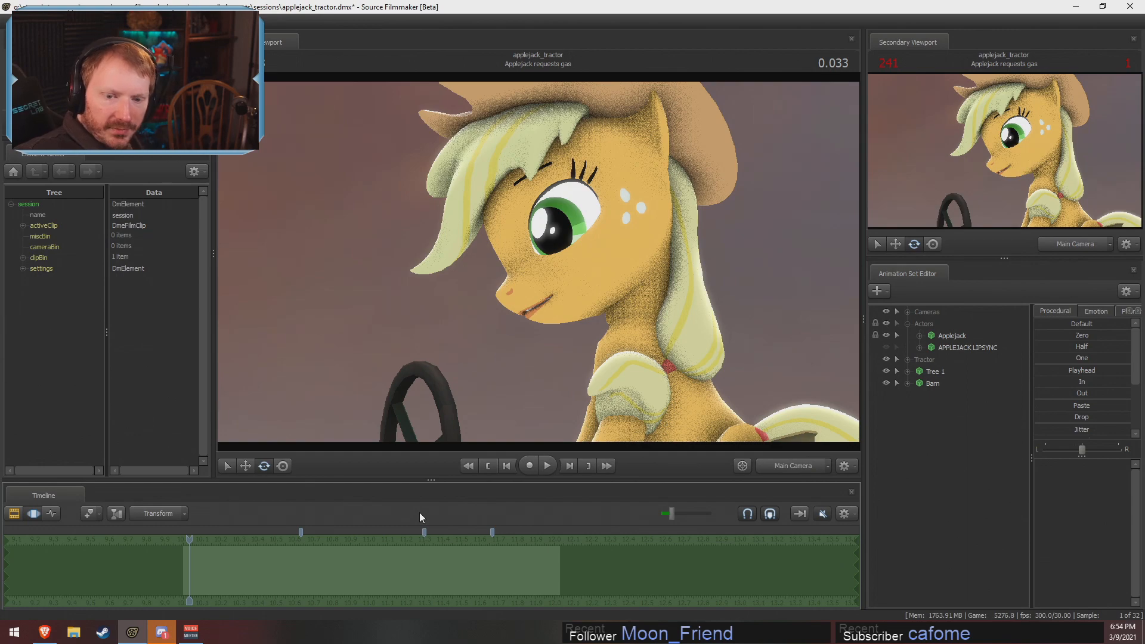
Scrub through the Applejack requests gas shot and examine Applejack's facial poses through the main camera and up close with the work camera
{"action": "left_click_drag", "start_coordinate": [215, 583], "coordinate": [304, 562]}
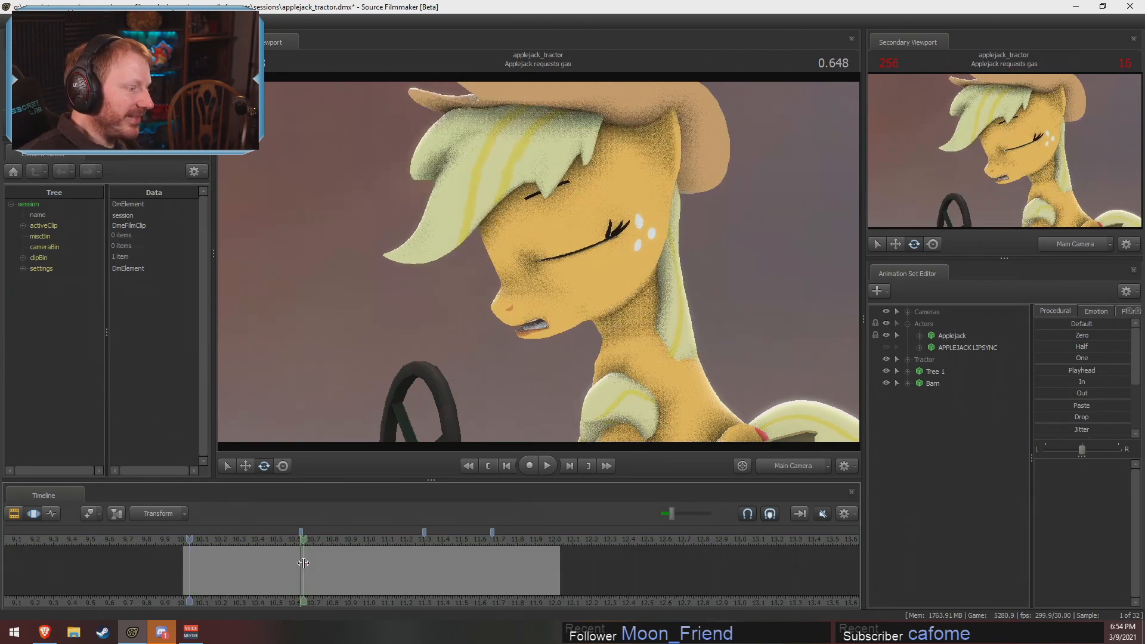
{"action": "key", "text": "Left"}
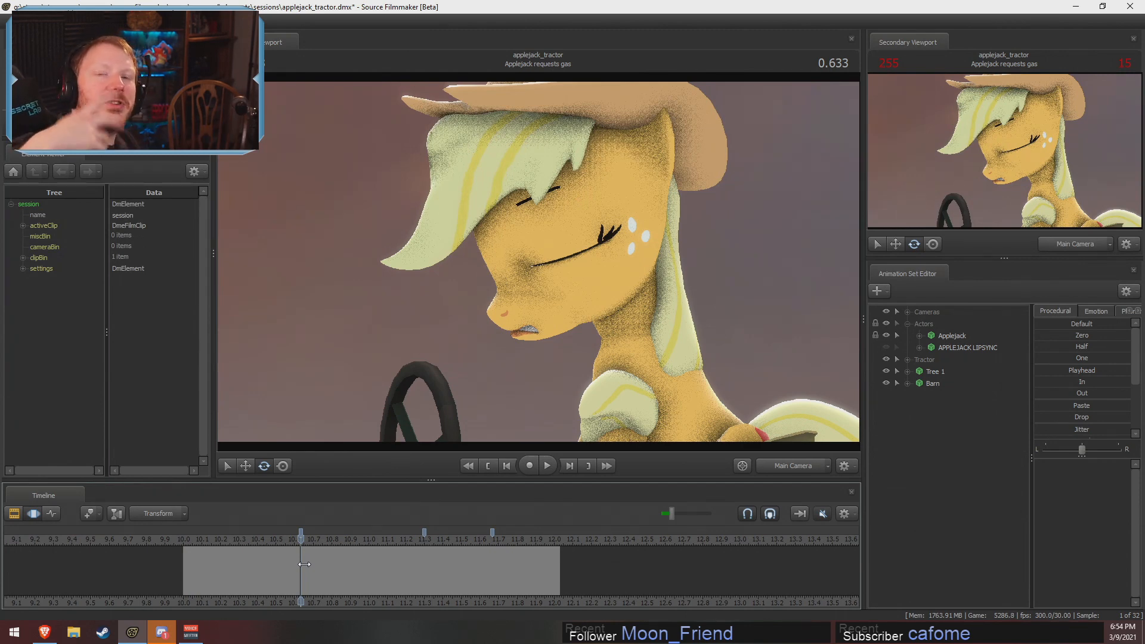
{"action": "mouse_move", "coordinate": [300, 566]}
{"action": "left_mouse_down"}
{"action": "mouse_move", "coordinate": [380, 573]}
{"action": "mouse_move", "coordinate": [337, 579]}
{"action": "mouse_move", "coordinate": [349, 584]}
{"action": "left_mouse_up"}
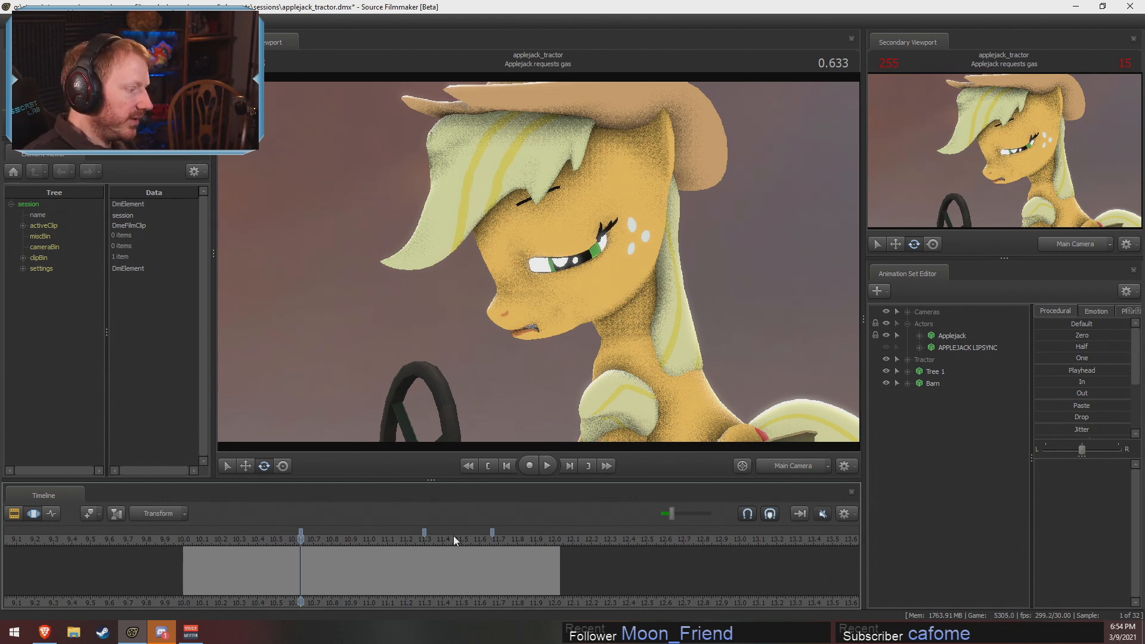
{"action": "key", "text": "shift"}
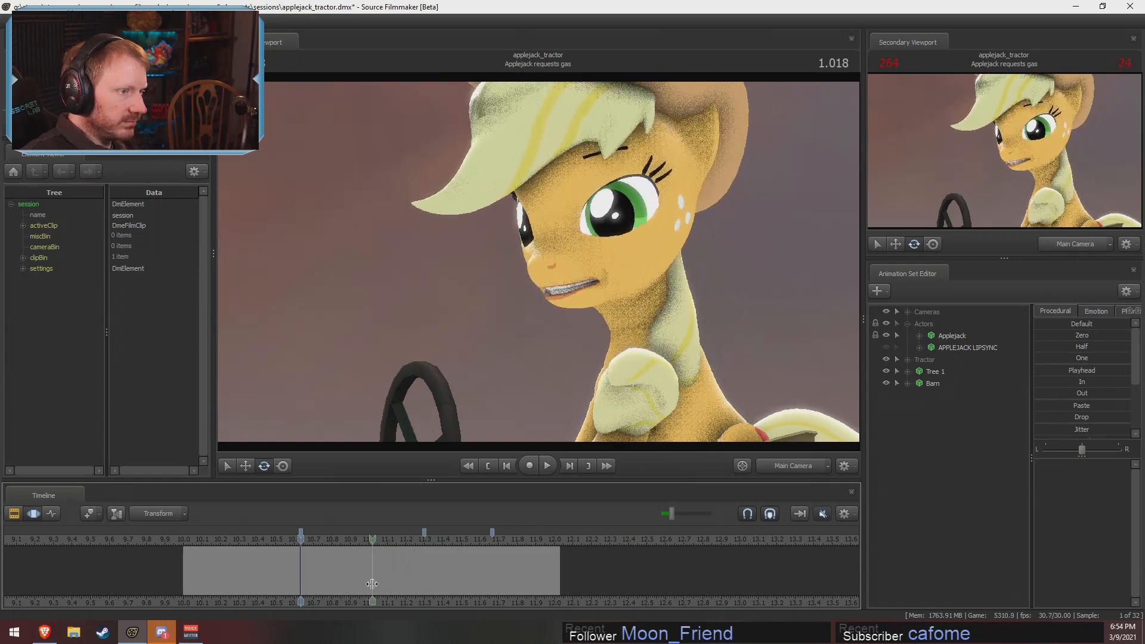
{"action": "left_click", "coordinate": [442, 582]}
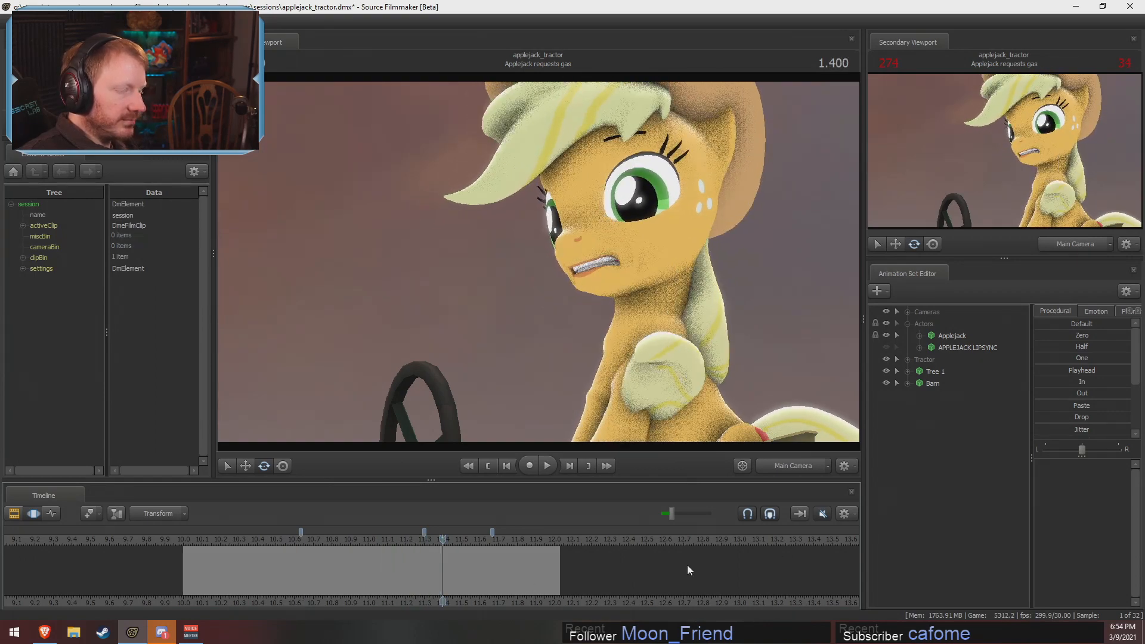
{"action": "left_click", "coordinate": [797, 465], "text": "ctrl"}
{"action": "left_click_drag", "start_coordinate": [715, 382], "coordinate": [739, 352]}
{"action": "key", "text": "w"}
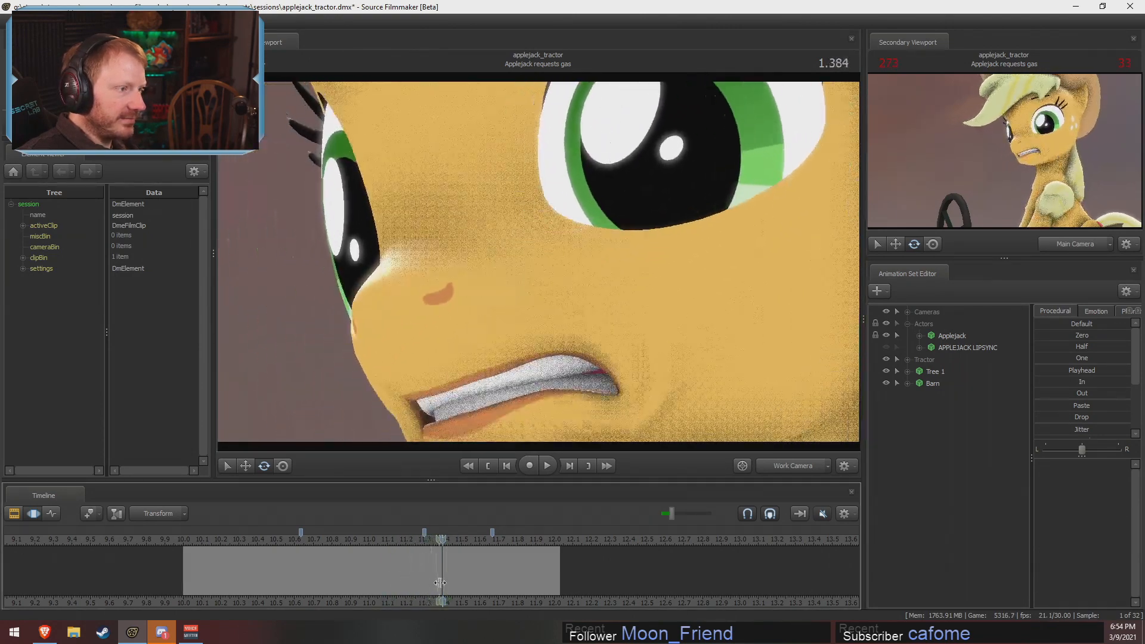
{"action": "left_click", "coordinate": [792, 465]}
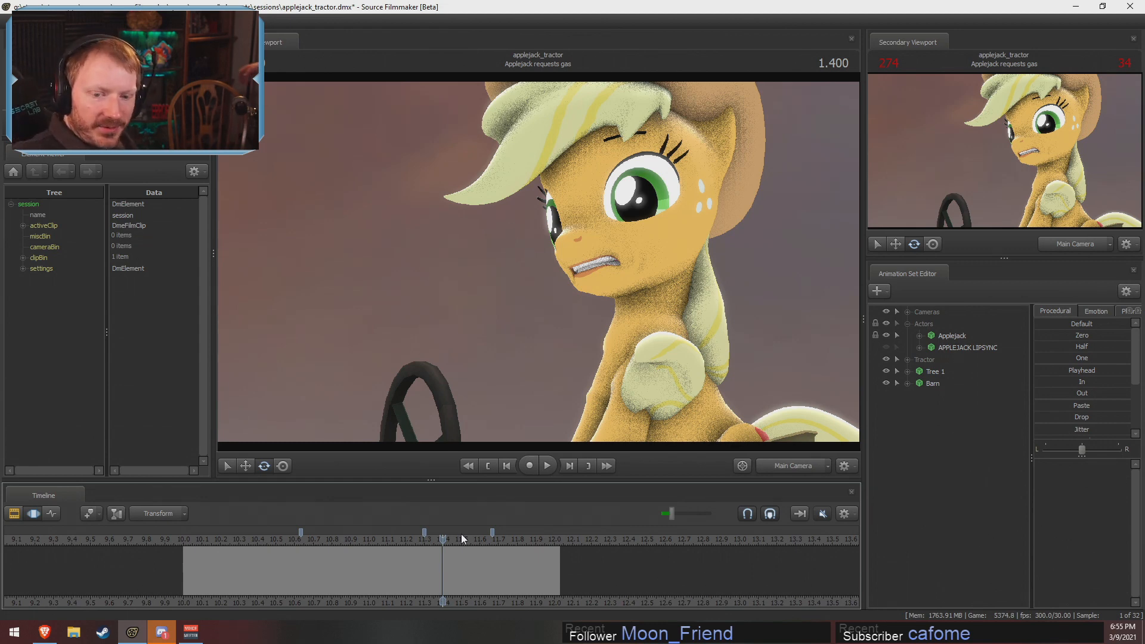
Select the Applejack animation set, move the playhead to 1.300 and place a time selection around it
{"action": "key", "text": "shift"}
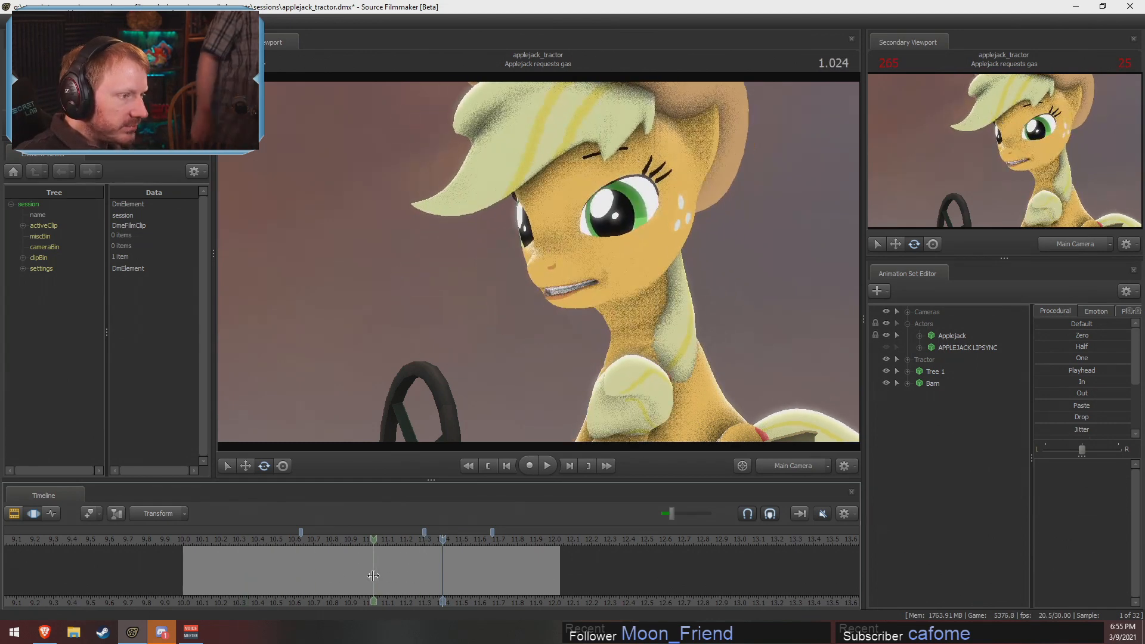
{"action": "left_click", "coordinate": [411, 568], "text": "shift"}
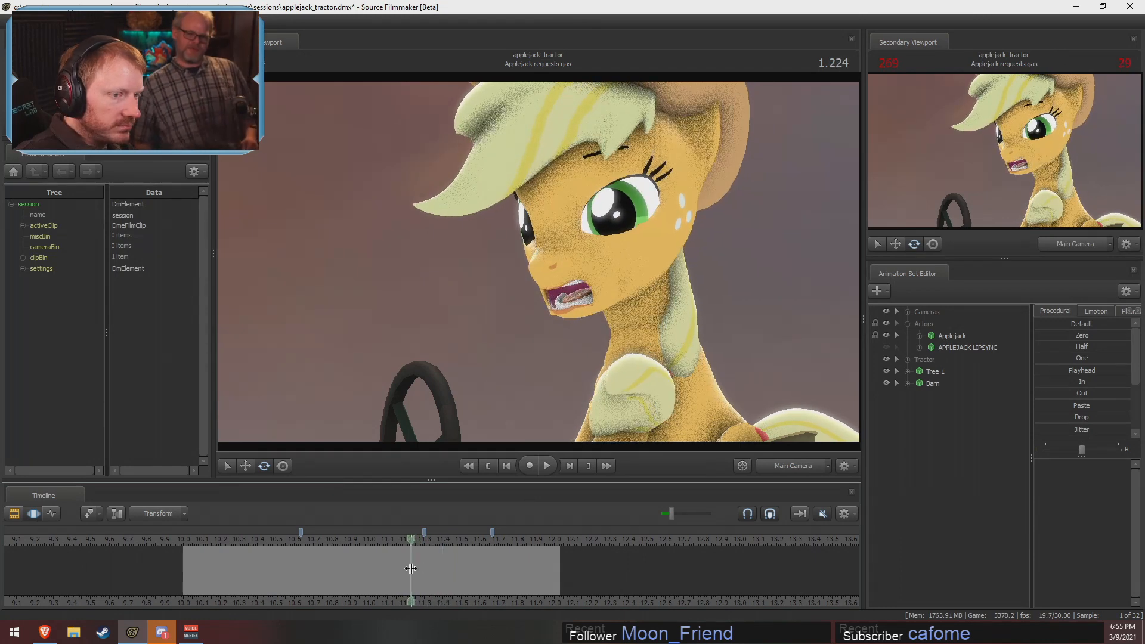
{"action": "left_click", "coordinate": [952, 336]}
{"action": "scroll", "coordinate": [427, 578], "scroll_direction": "up", "scroll_amount": 4}
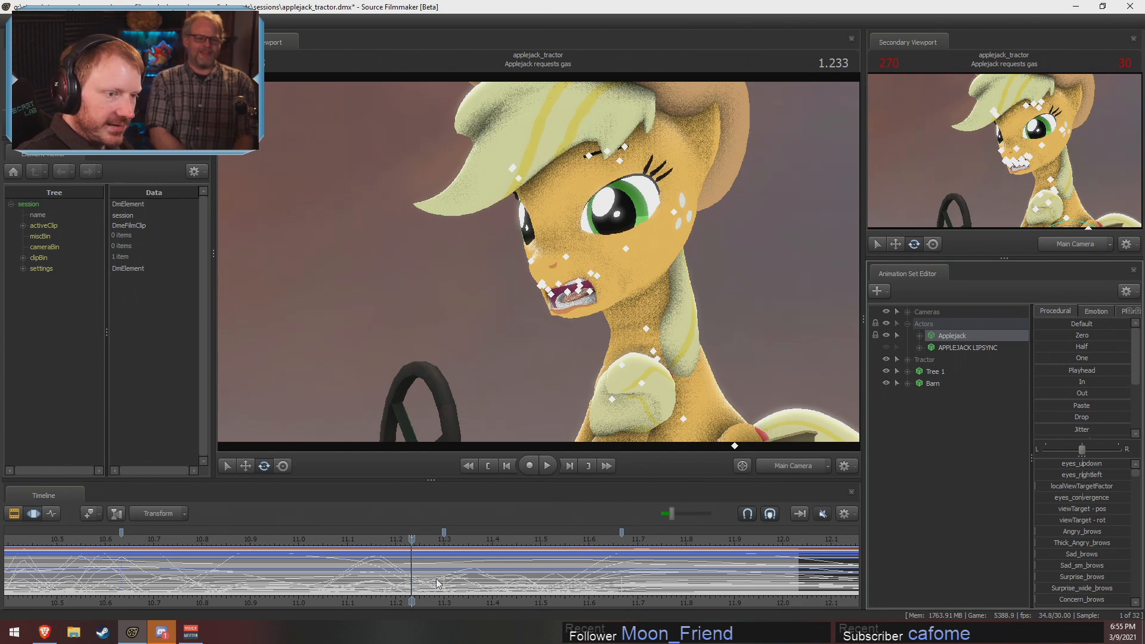
{"action": "key", "text": "shift"}
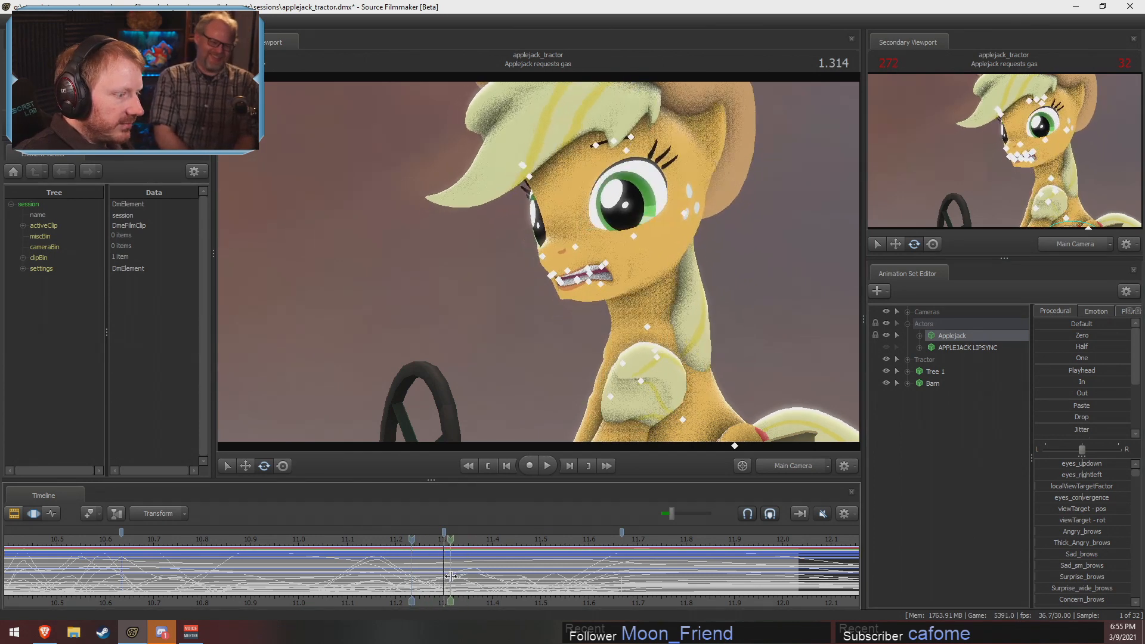
{"action": "left_click", "coordinate": [443, 578]}
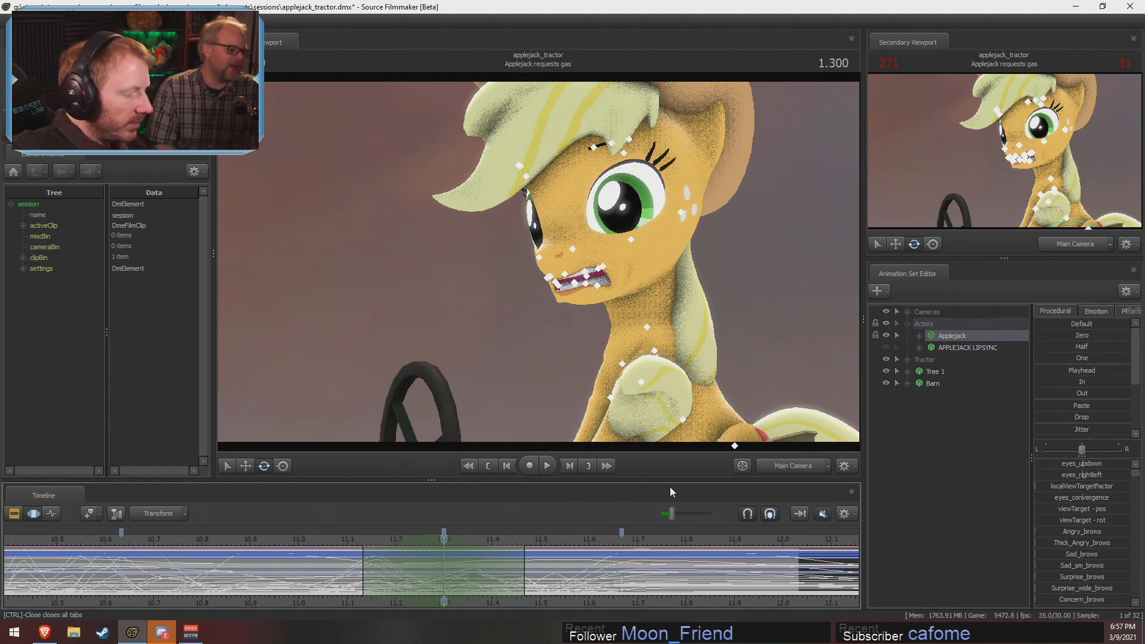
Compare Applejack's poses at 1.100 and 1.300, and rotate her pelvis slightly forward at 1.300 using the work camera
{"action": "left_click", "coordinate": [344, 539]}
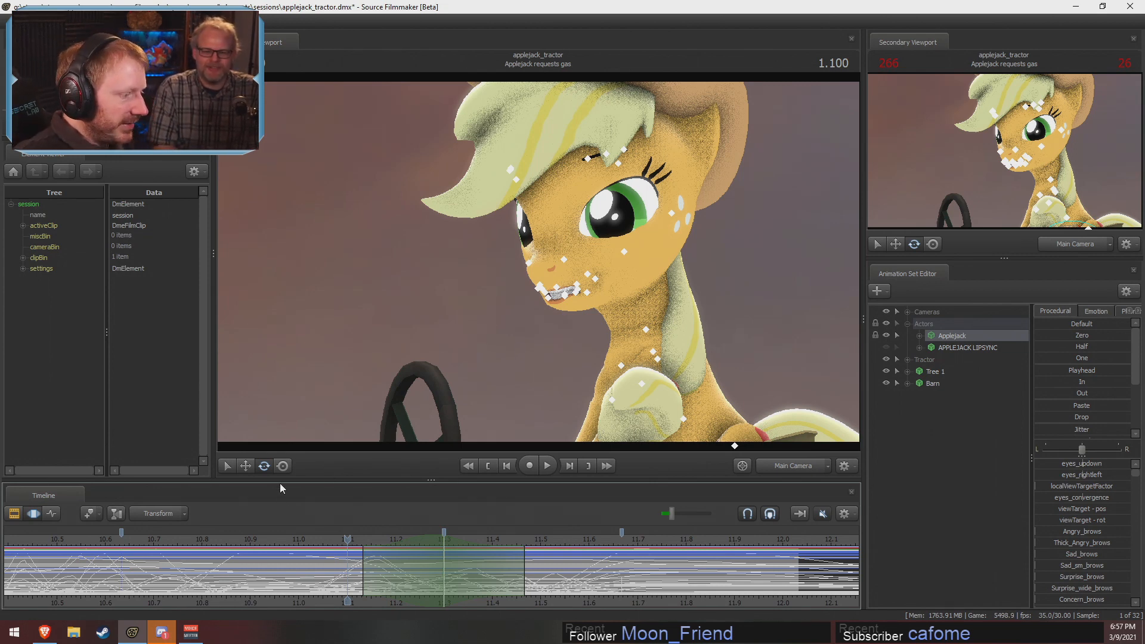
{"action": "left_click_drag", "start_coordinate": [343, 551], "coordinate": [443, 554]}
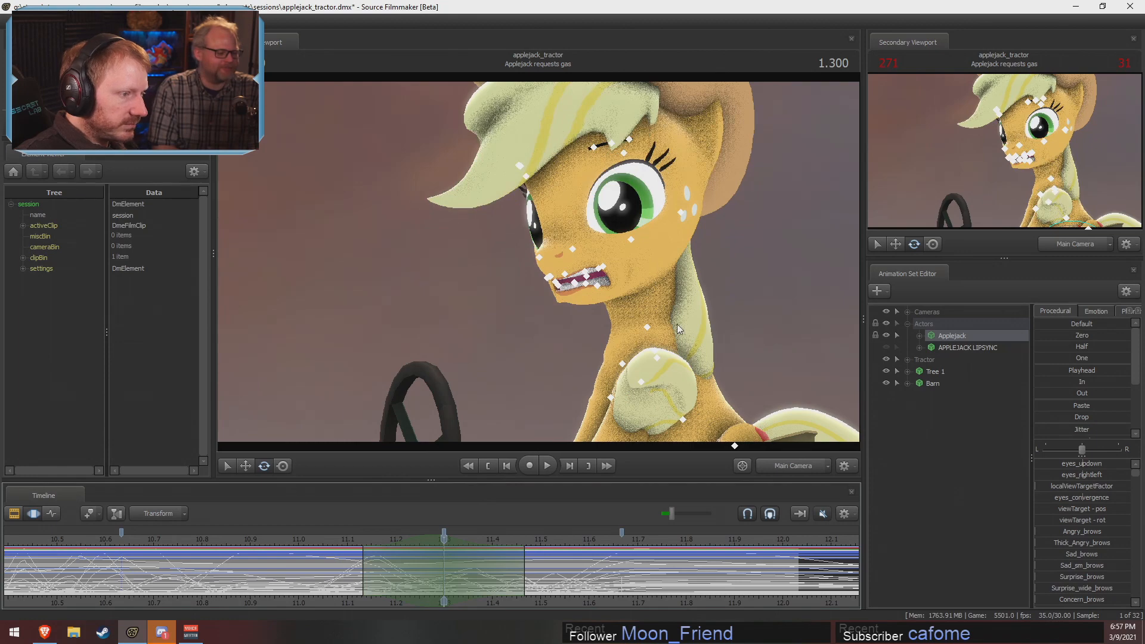
{"action": "left_click", "coordinate": [647, 326]}
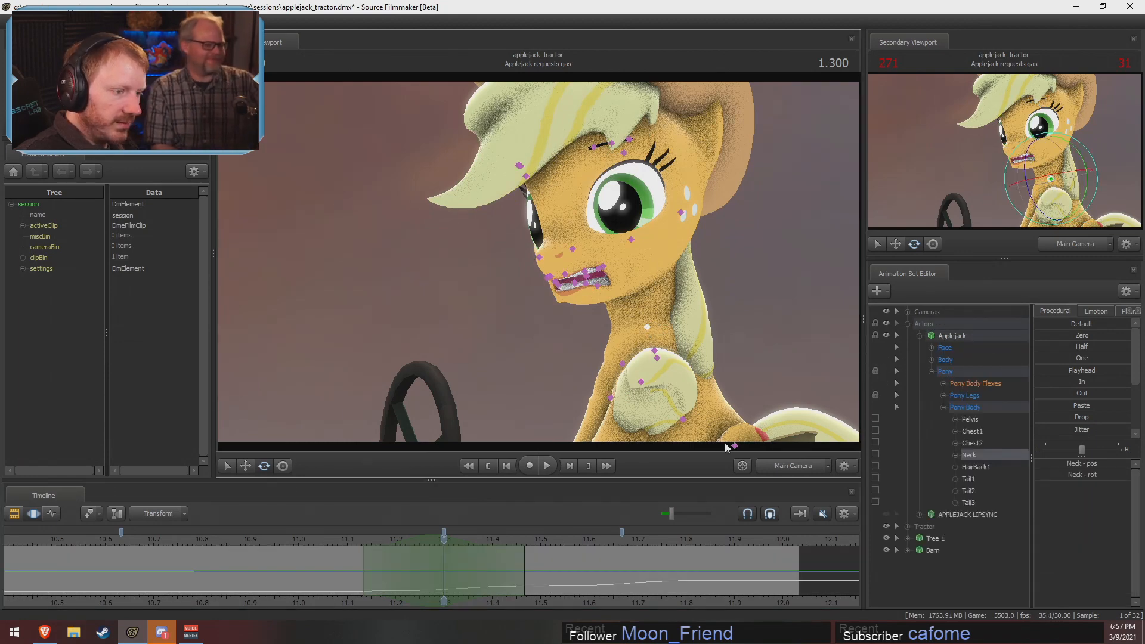
{"action": "left_click", "coordinate": [786, 465]}
{"action": "left_click_drag", "start_coordinate": [757, 317], "coordinate": [538, 262]}
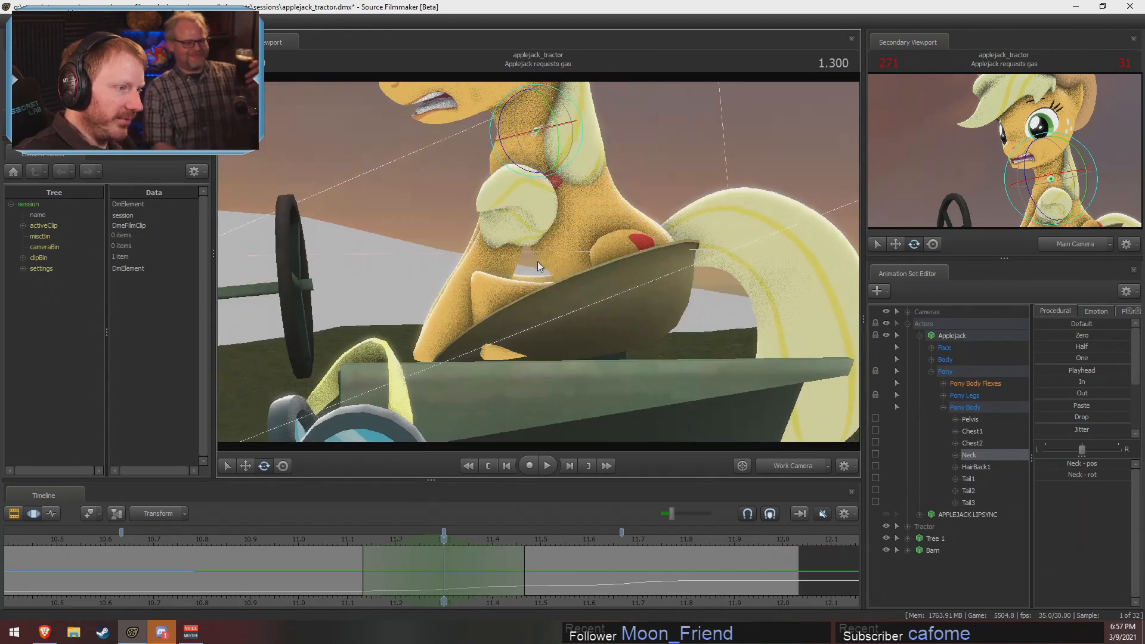
{"action": "left_click", "coordinate": [620, 242]}
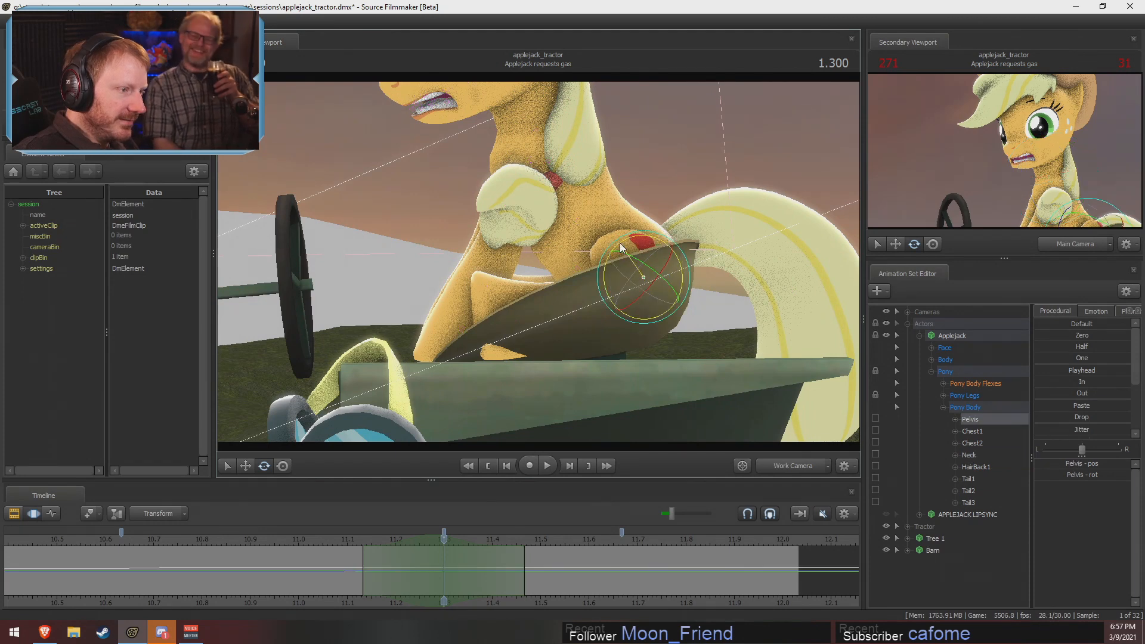
{"action": "left_click_drag", "start_coordinate": [620, 242], "coordinate": [614, 251]}
Play back the pelvis motion and extend the start of the time selection earlier, to about 1.033
{"action": "left_click_drag", "start_coordinate": [392, 557], "coordinate": [301, 540]}
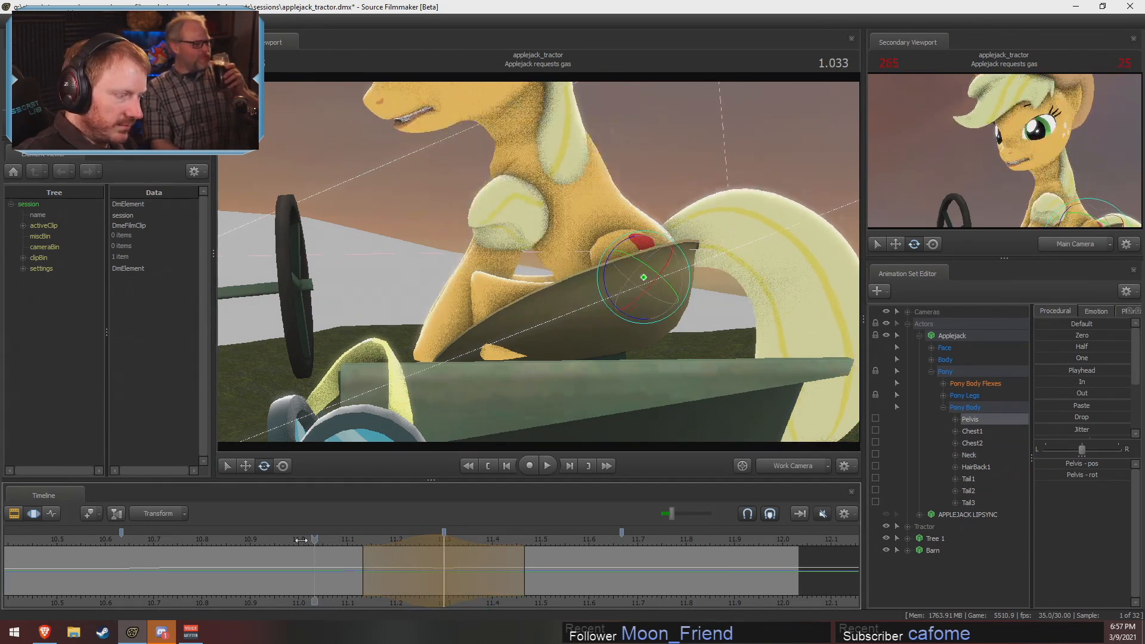
{"action": "key", "text": "space"}
{"action": "key", "text": "space"}
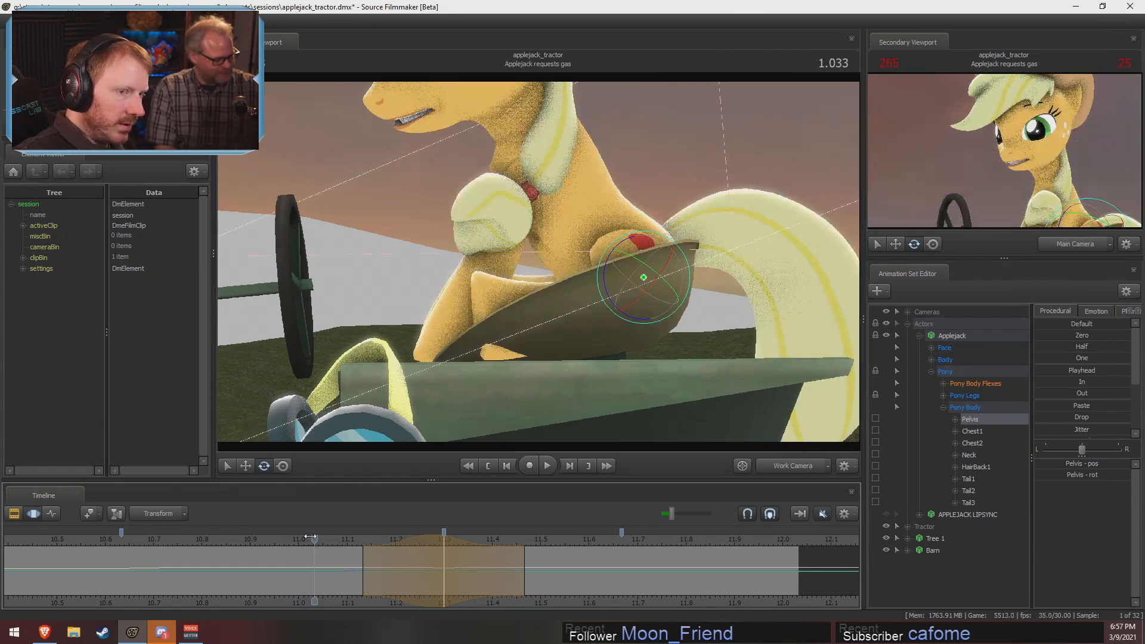
{"action": "key", "text": "space"}
{"action": "key", "text": "space"}
{"action": "left_click_drag", "start_coordinate": [363, 565], "coordinate": [442, 564]}
{"action": "left_click", "coordinate": [294, 547]}
{"action": "key", "text": "space"}
{"action": "key", "text": "space"}
Rotate Applejack's pelvis slightly further, replay the motion and return the playhead to 1.300
{"action": "left_click_drag", "start_coordinate": [632, 238], "coordinate": [632, 240]}
{"action": "left_click", "coordinate": [284, 540]}
{"action": "key", "text": "space"}
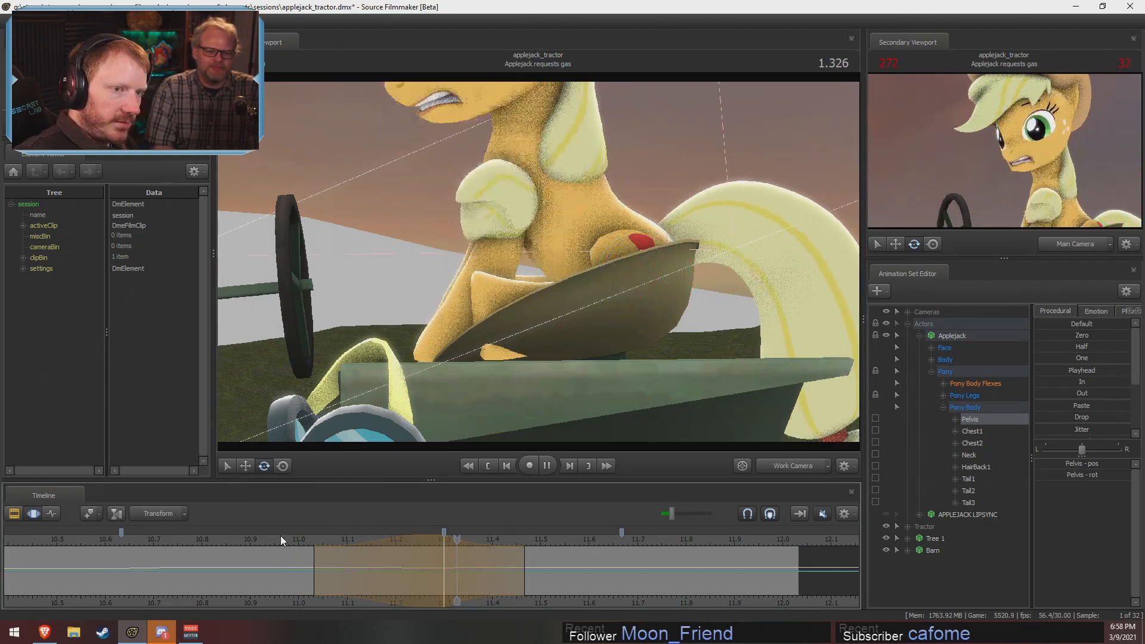
{"action": "left_click", "coordinate": [444, 555]}
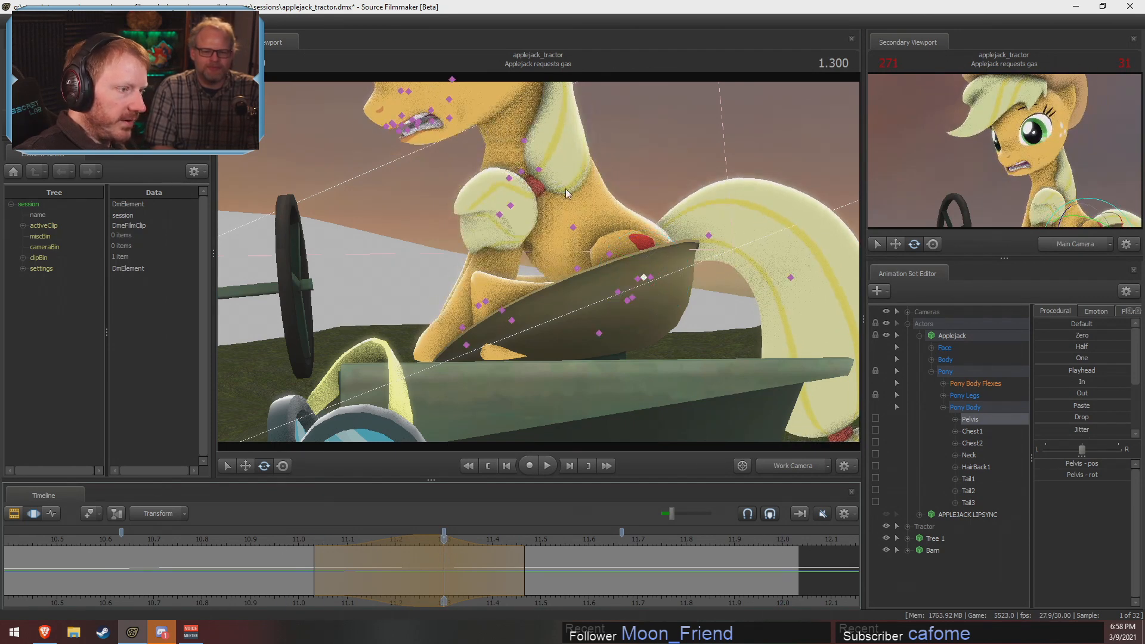
Try rotating both of Applejack's front shoulders and then both forearms at 1.300
{"action": "left_click", "coordinate": [521, 168]}
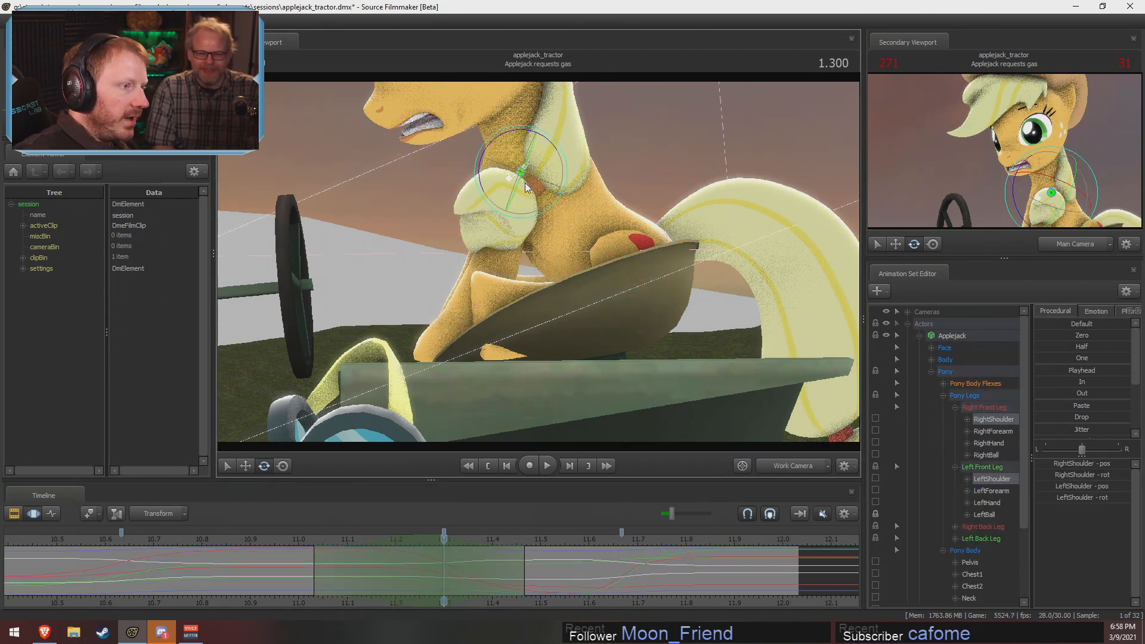
{"action": "left_click_drag", "start_coordinate": [513, 132], "coordinate": [506, 134]}
{"action": "left_click", "coordinate": [514, 206], "text": "ctrl"}
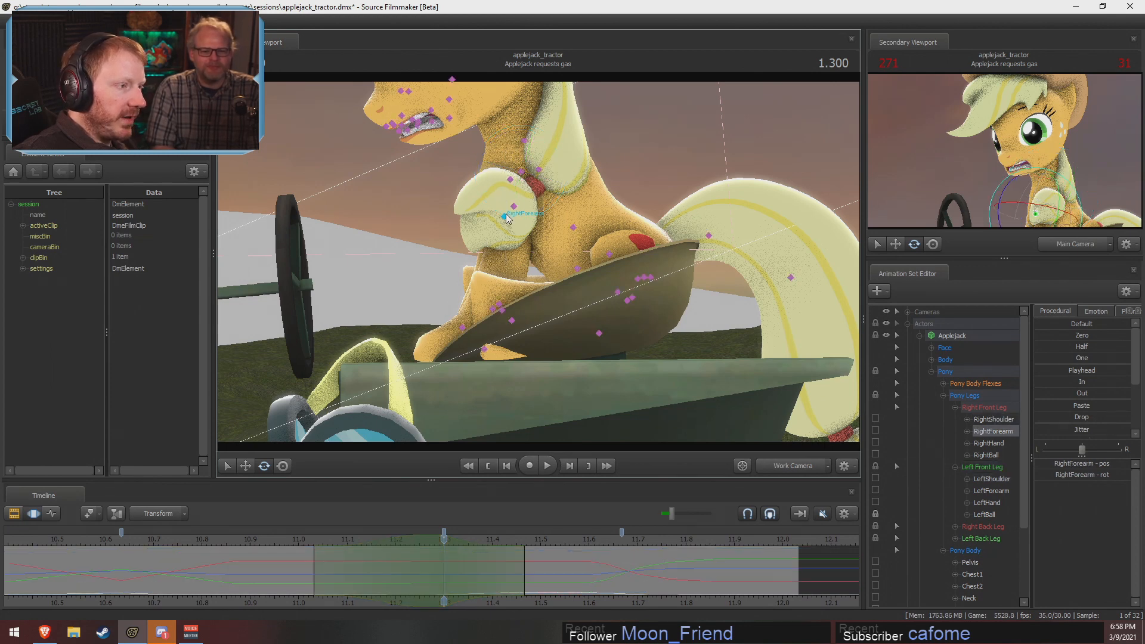
{"action": "left_click", "coordinate": [504, 217], "text": "ctrl+shift"}
{"action": "left_click_drag", "start_coordinate": [505, 217], "coordinate": [490, 243], "text": "alt"}
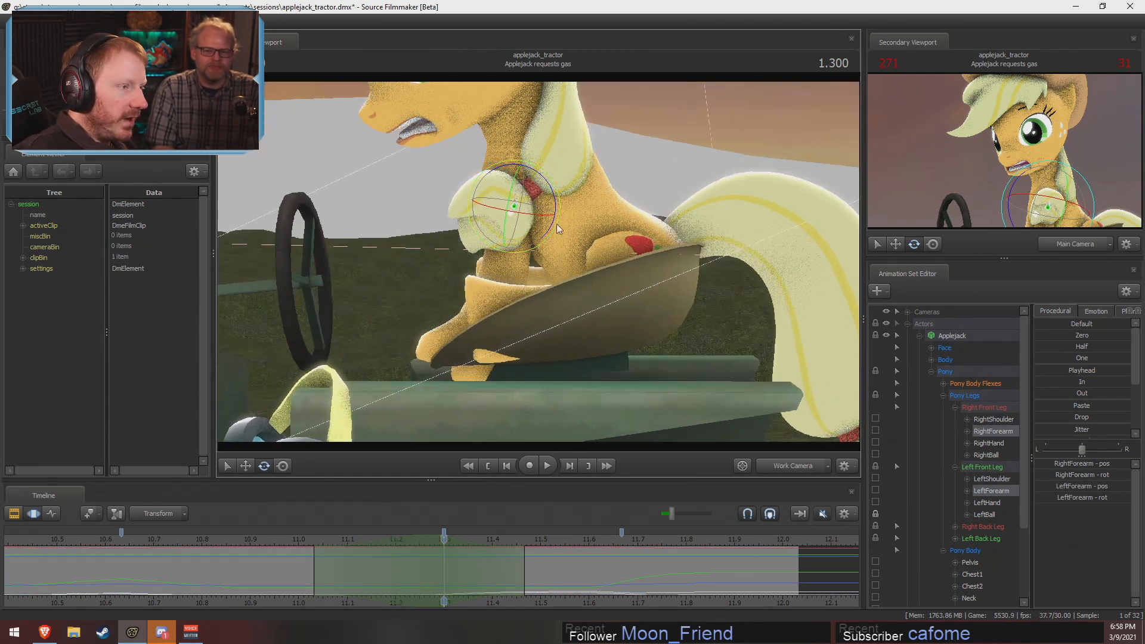
{"action": "left_click_drag", "start_coordinate": [545, 174], "coordinate": [551, 180]}
Undo the recent forearm, shoulder and pelvis rotations on Applejack
{"action": "key", "text": "ctrl+z"}
{"action": "key", "text": "ctrl+z"}
{"action": "key", "text": "ctrl+z"}
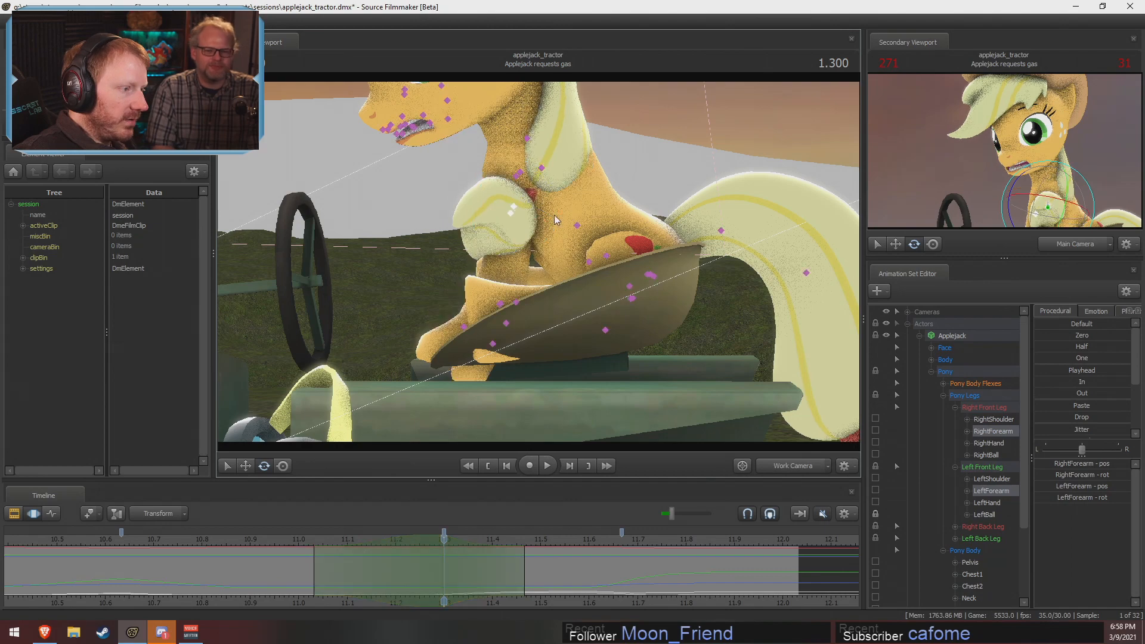
{"action": "key", "text": "ctrl+z"}
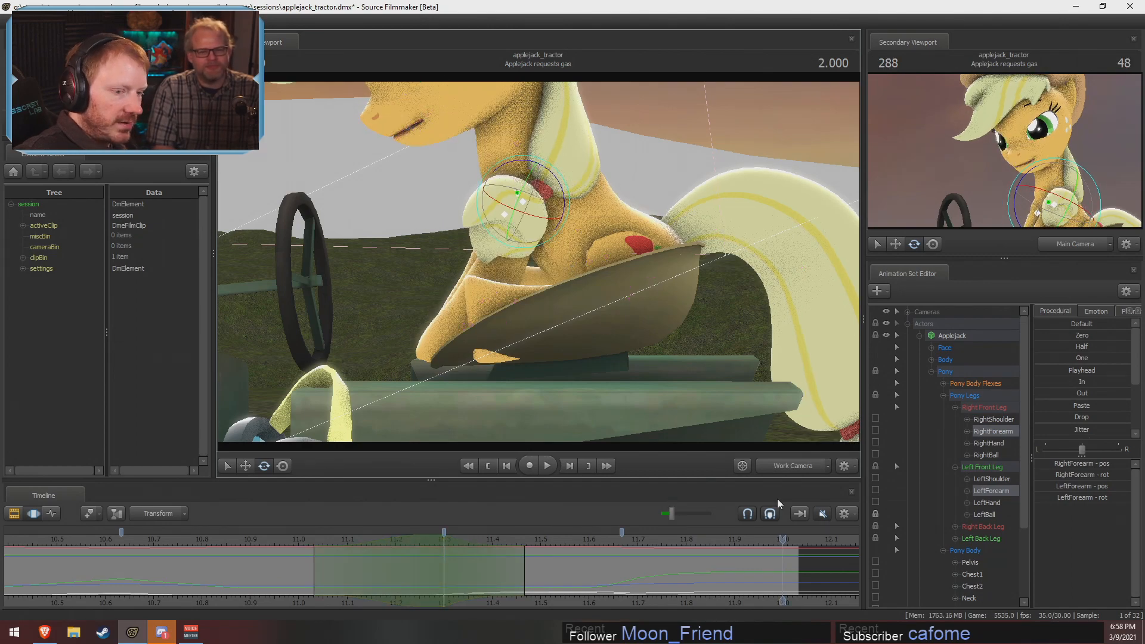
Check Applejack's front hooves across the shot and lock the RightBall control of her right front leg
{"action": "left_click_drag", "start_coordinate": [475, 347], "coordinate": [499, 438], "text": "alt"}
{"action": "left_click_drag", "start_coordinate": [334, 567], "coordinate": [482, 569]}
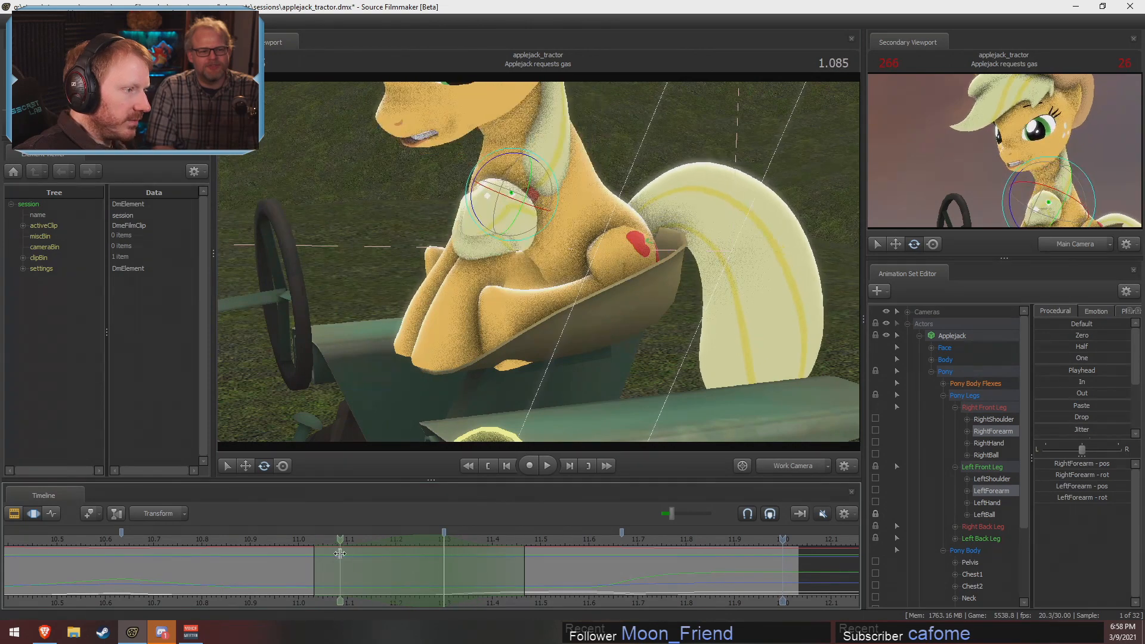
{"action": "left_click", "coordinate": [875, 455]}
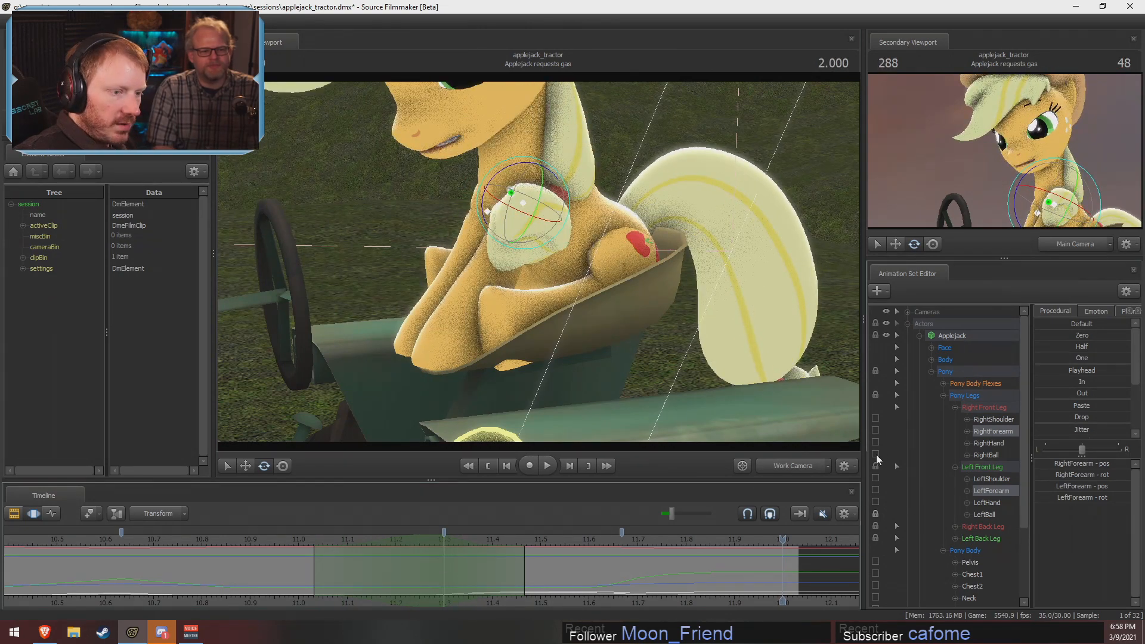
Try rotating Applejack's pelvis at 2.000 with the front hooves locked, and undo that rotation
{"action": "left_click_drag", "start_coordinate": [648, 292], "coordinate": [608, 280], "text": "alt"}
{"action": "left_click", "coordinate": [636, 269], "text": "ctrl"}
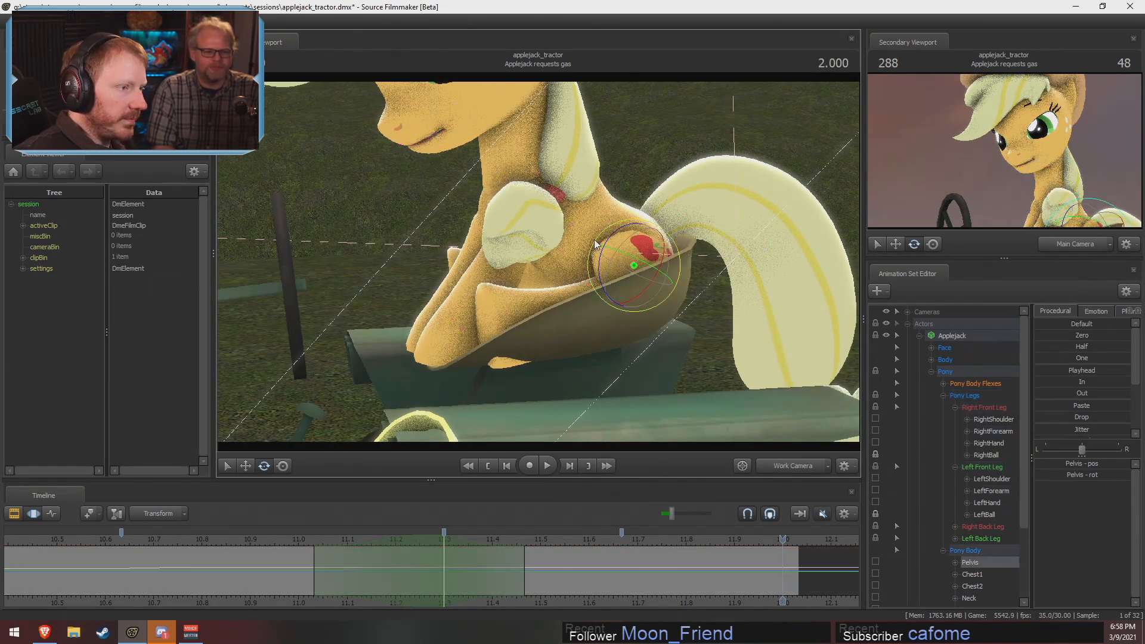
{"action": "left_click_drag", "start_coordinate": [604, 239], "coordinate": [605, 255]}
{"action": "key", "text": "ctrl+z"}
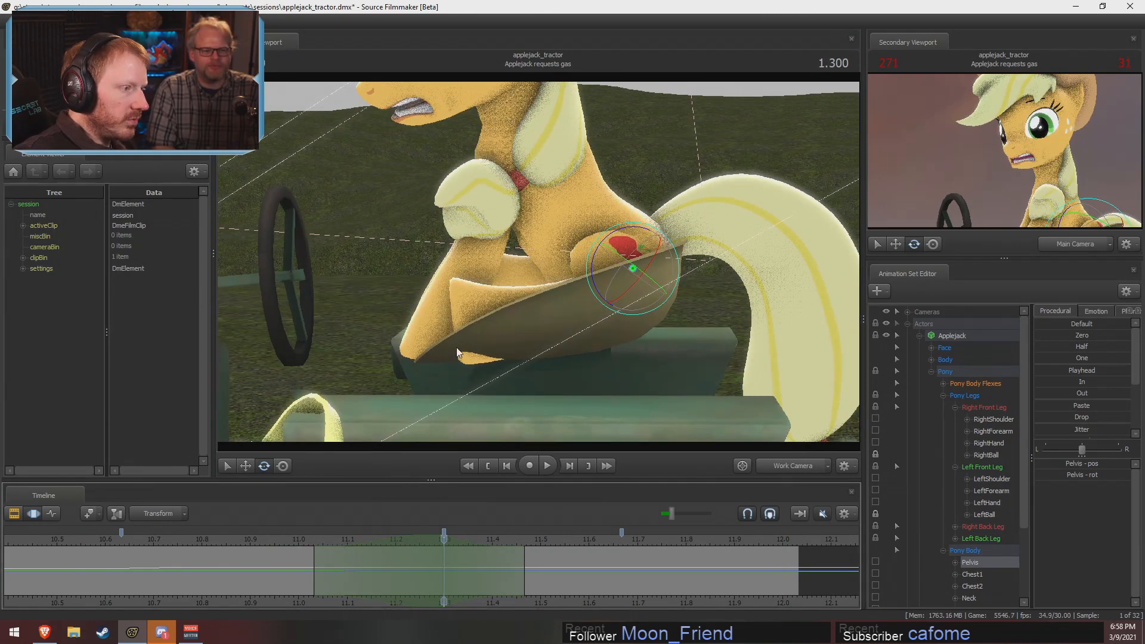
Inspect Applejack's seated pose at 1.300 through the main camera and from several angles with the work camera
{"action": "left_click_drag", "start_coordinate": [457, 348], "coordinate": [539, 262], "text": "alt"}
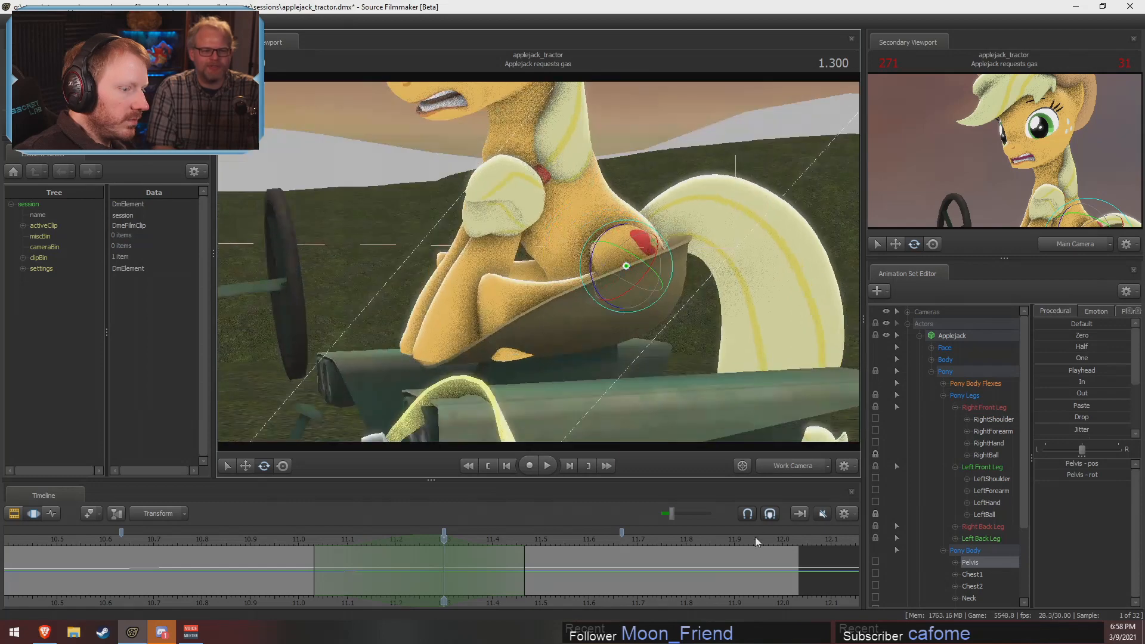
{"action": "left_click", "coordinate": [790, 465]}
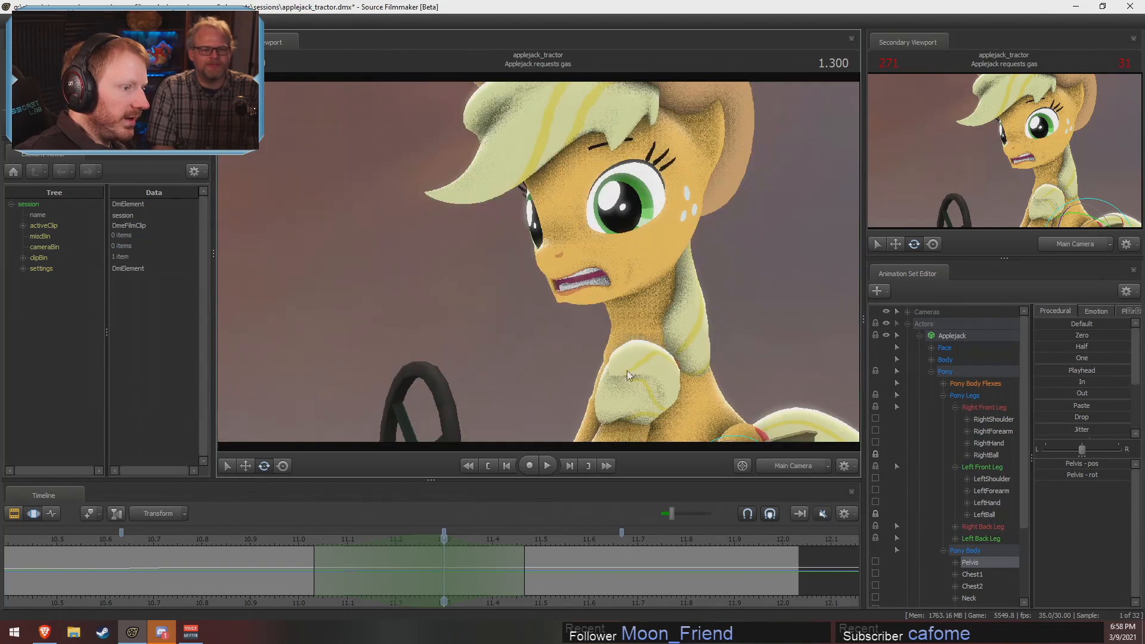
{"action": "left_click", "coordinate": [785, 469]}
{"action": "left_click_drag", "start_coordinate": [686, 370], "coordinate": [834, 334], "text": "alt"}
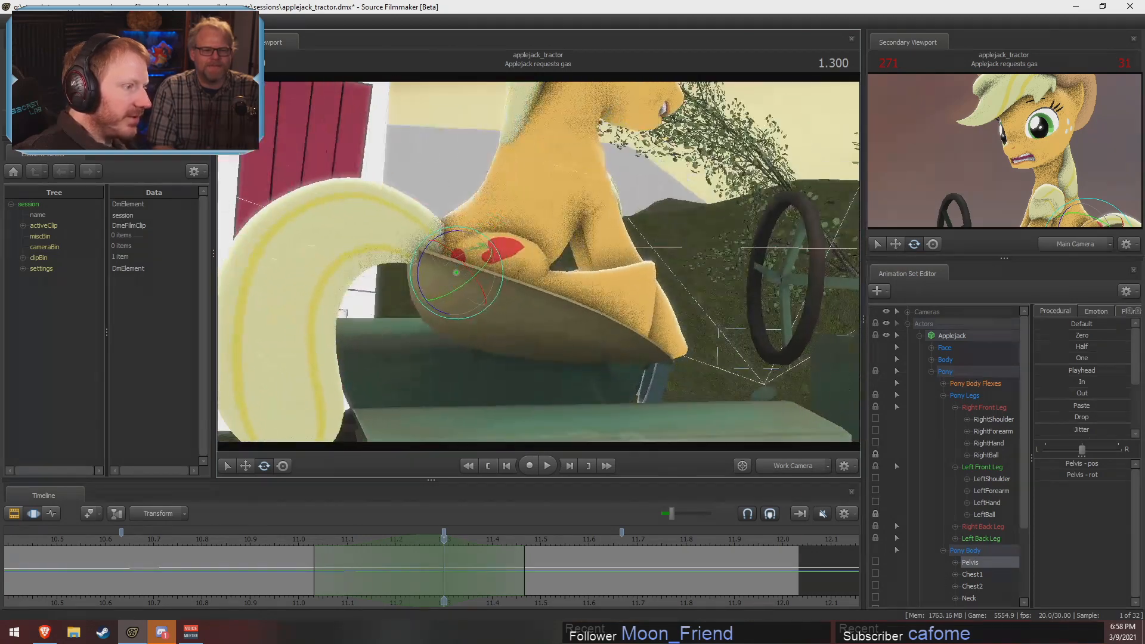
{"action": "left_click_drag", "start_coordinate": [322, 303], "coordinate": [258, 402]}
{"action": "key", "text": "w"}
{"action": "key", "text": "w"}
{"action": "key", "text": "w"}
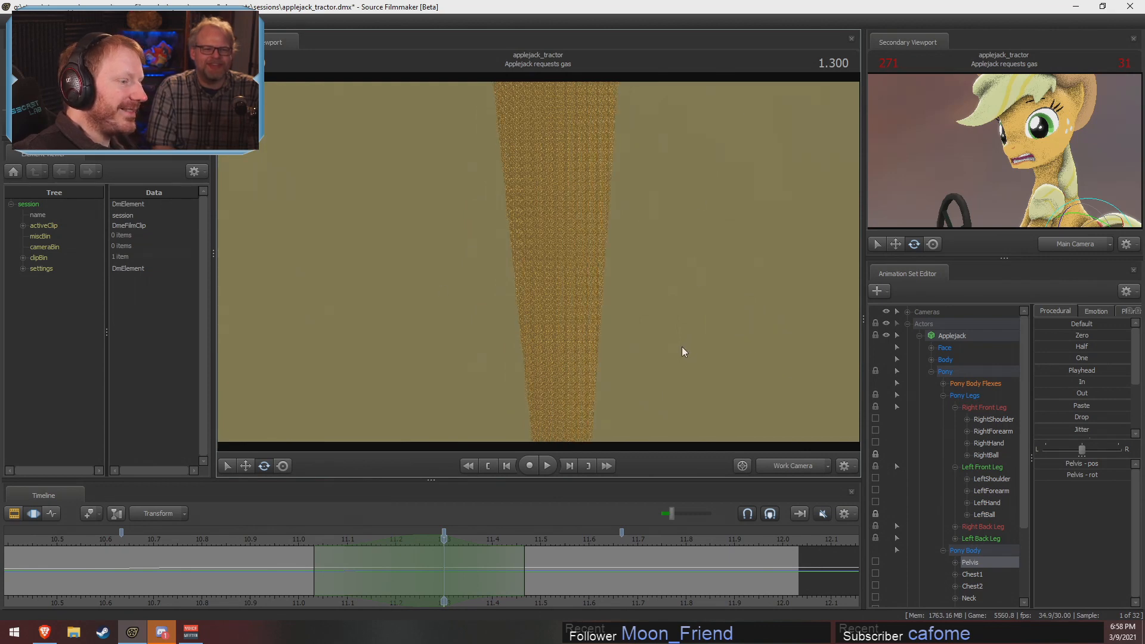
Examine Applejack's hindquarters and the tractor seat at 1.300 from behind, below and the side, comparing with the main camera
{"action": "key", "text": "s"}
{"action": "left_click_drag", "start_coordinate": [681, 347], "coordinate": [720, 362]}
{"action": "key", "text": "w"}
{"action": "key", "text": "s"}
{"action": "key", "text": "w"}
{"action": "key", "text": "s"}
{"action": "key", "text": "a"}
{"action": "key", "text": "s"}
{"action": "key", "text": "s"}
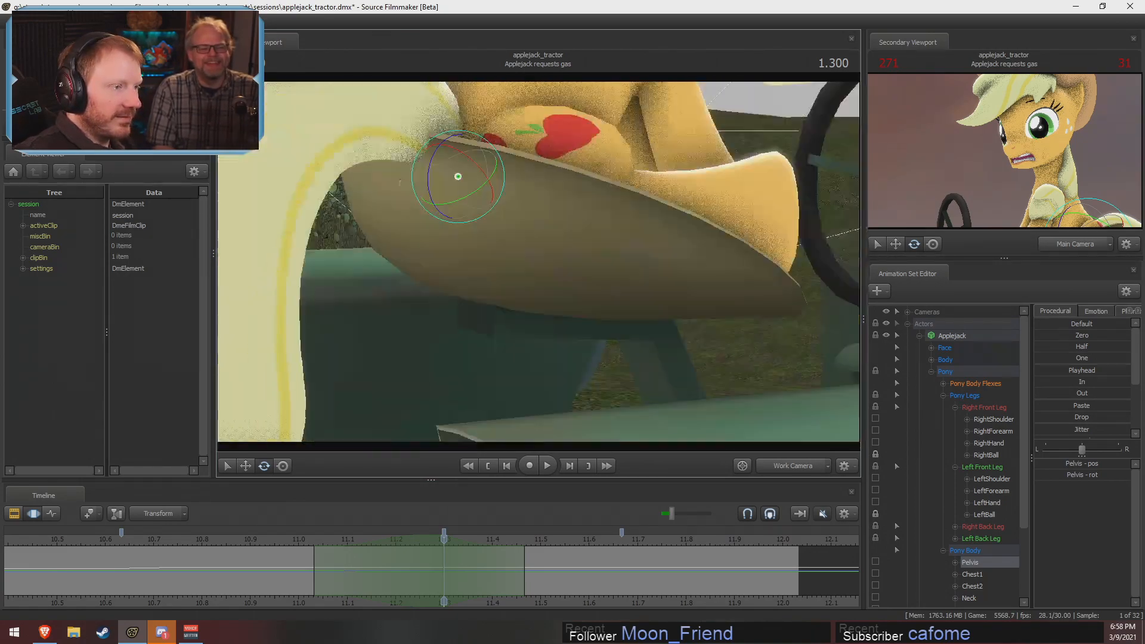
{"action": "left_click_drag", "start_coordinate": [560, 272], "coordinate": [539, 262]}
{"action": "left_click", "coordinate": [785, 464]}
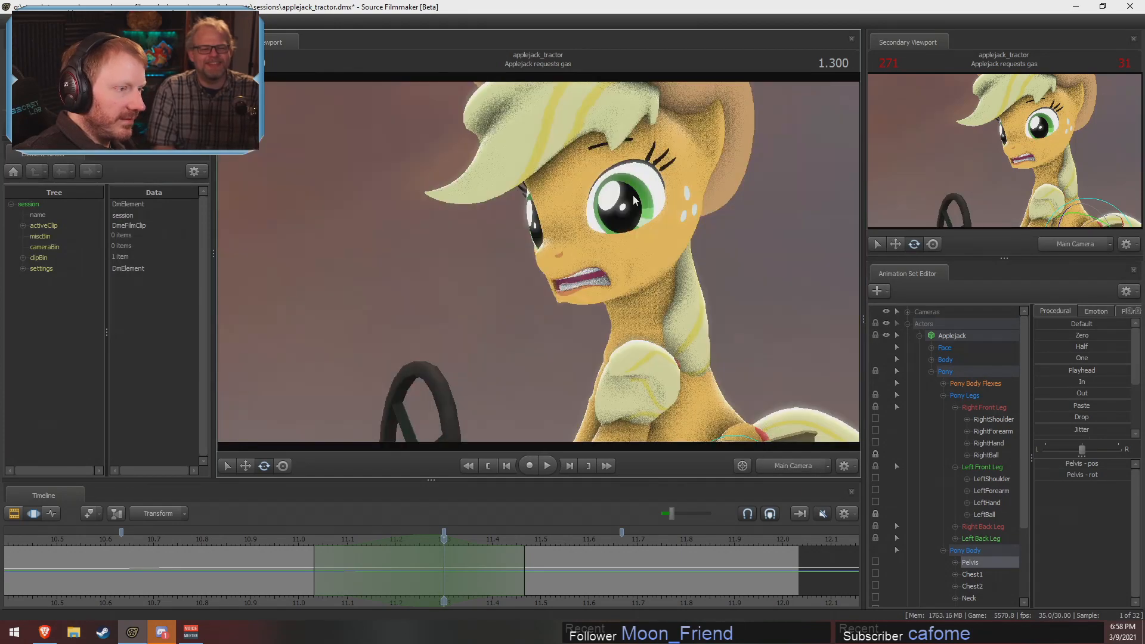
{"action": "left_click", "coordinate": [790, 464]}
{"action": "left_click_drag", "start_coordinate": [583, 297], "coordinate": [527, 219]}
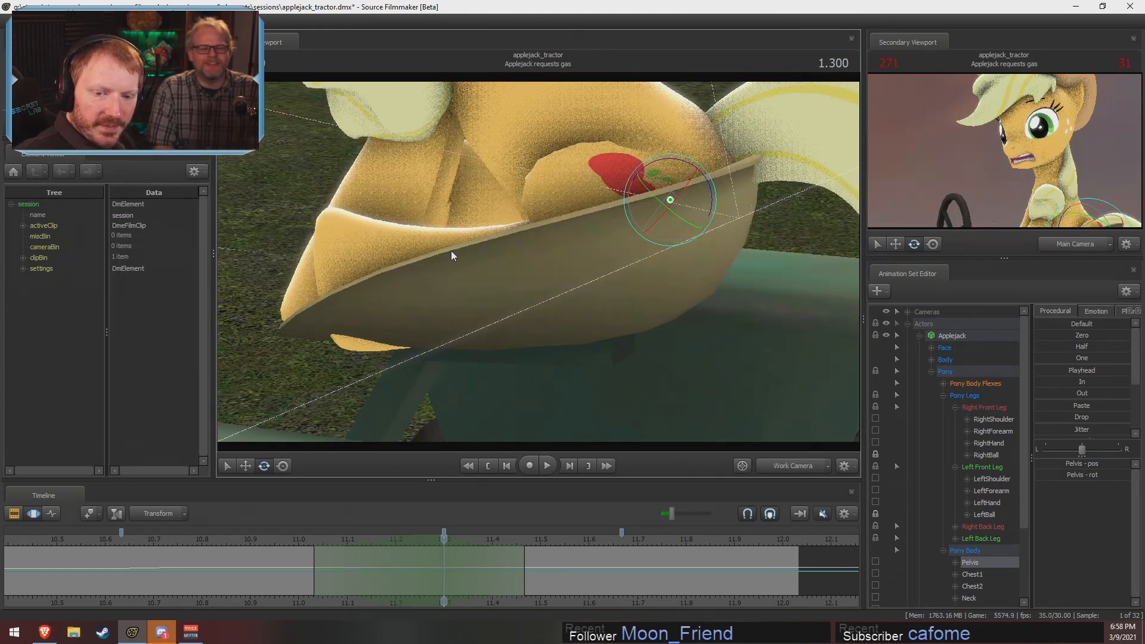
Select Applejack's RightForearm and LeftForearm controls and rotate them together at 1.300
{"action": "mouse_move", "coordinate": [431, 219]}
{"action": "left_mouse_down"}
{"action": "mouse_move", "coordinate": [536, 263]}
{"action": "mouse_move", "coordinate": [573, 239]}
{"action": "mouse_move", "coordinate": [454, 221]}
{"action": "left_mouse_up"}
{"action": "left_click", "coordinate": [476, 91], "text": "ctrl"}
{"action": "left_click", "coordinate": [506, 100], "text": "ctrl+shift"}
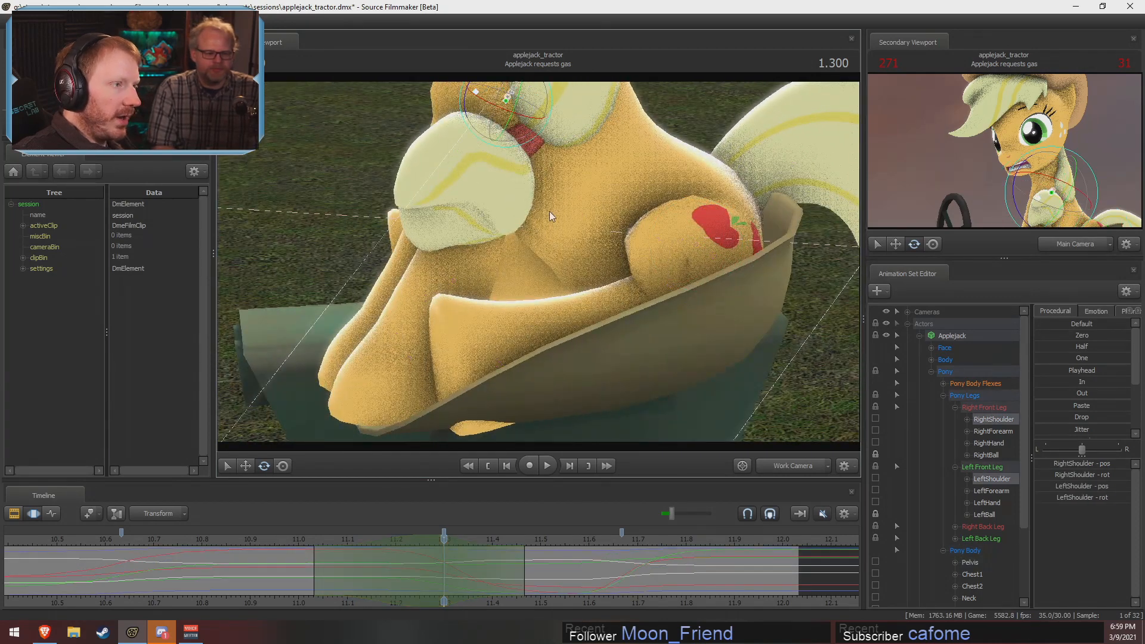
{"action": "left_click_drag", "start_coordinate": [549, 211], "coordinate": [463, 171]}
{"action": "left_click_drag", "start_coordinate": [639, 167], "coordinate": [631, 162]}
{"action": "left_click_drag", "start_coordinate": [617, 230], "coordinate": [585, 251], "text": "ctrl"}
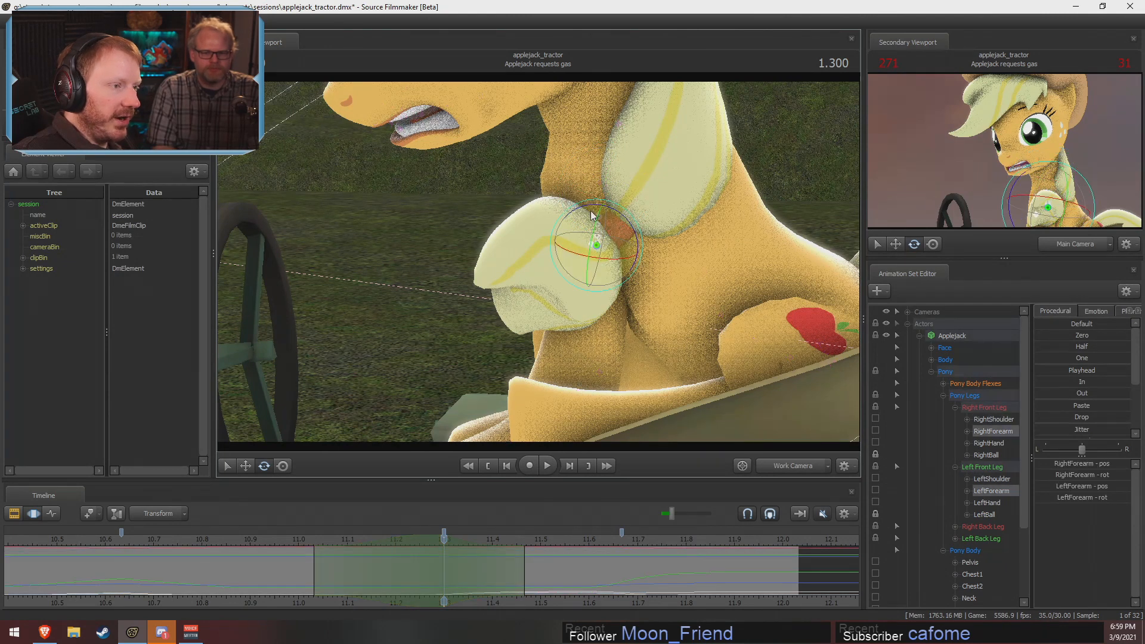
{"action": "left_click_drag", "start_coordinate": [593, 206], "coordinate": [602, 215]}
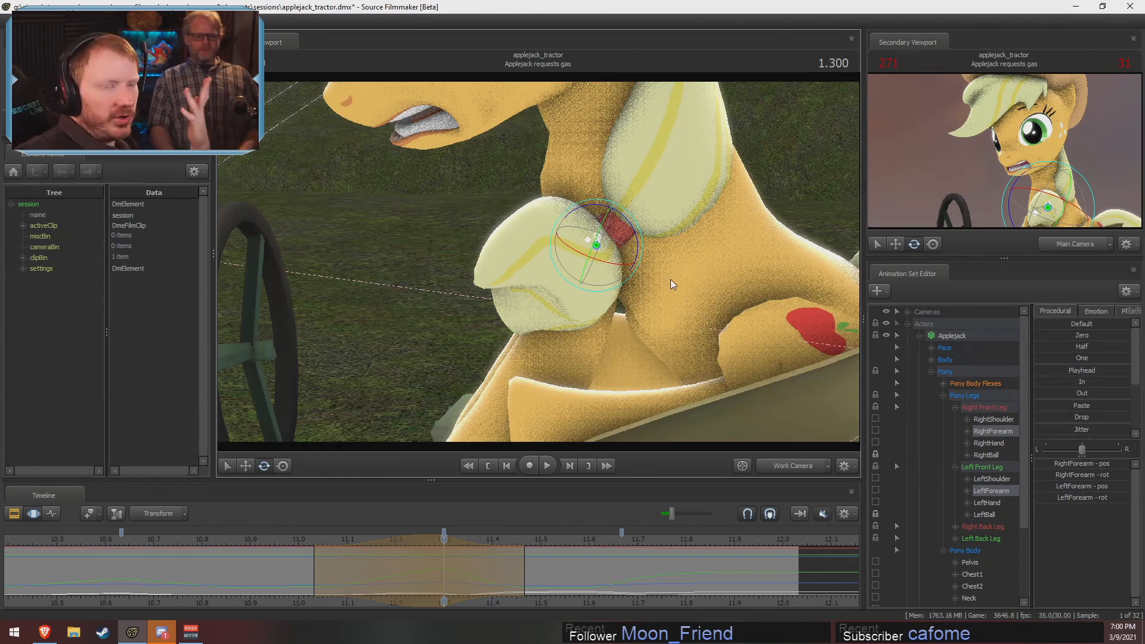
Check the rotated forearms from several angles while scrubbing between about 1.0 and 1.300
{"action": "left_click_drag", "start_coordinate": [607, 331], "coordinate": [599, 346]}
{"action": "mouse_move", "coordinate": [539, 268]}
{"action": "left_mouse_down"}
{"action": "mouse_move", "coordinate": [539, 283]}
{"action": "mouse_move", "coordinate": [540, 238]}
{"action": "mouse_move", "coordinate": [539, 289]}
{"action": "left_mouse_up"}
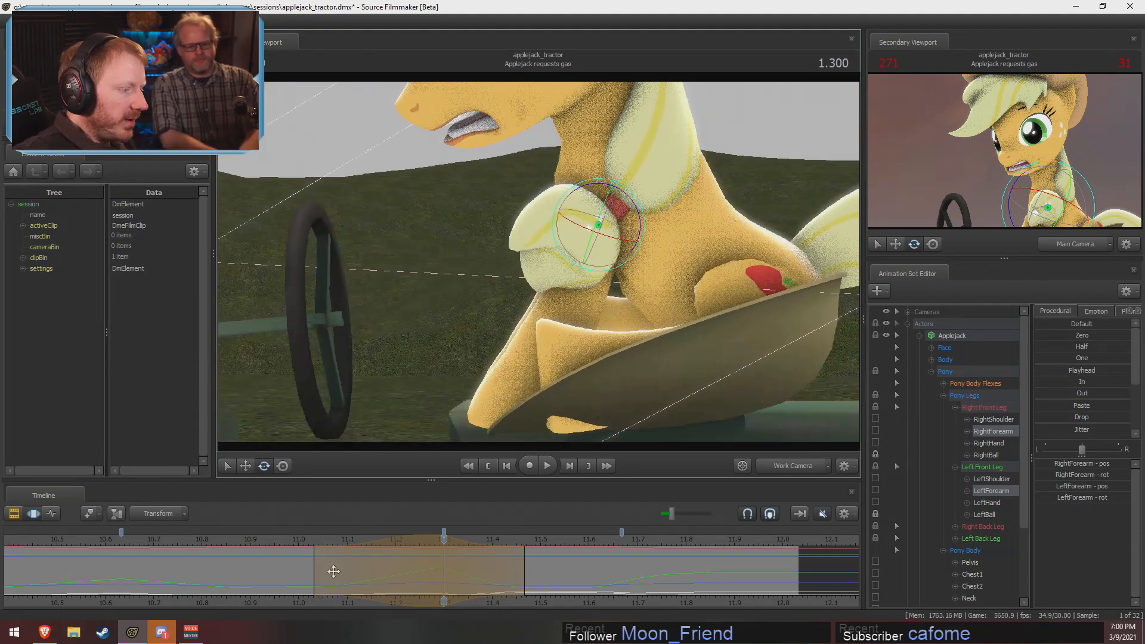
{"action": "left_click_drag", "start_coordinate": [324, 567], "coordinate": [380, 557]}
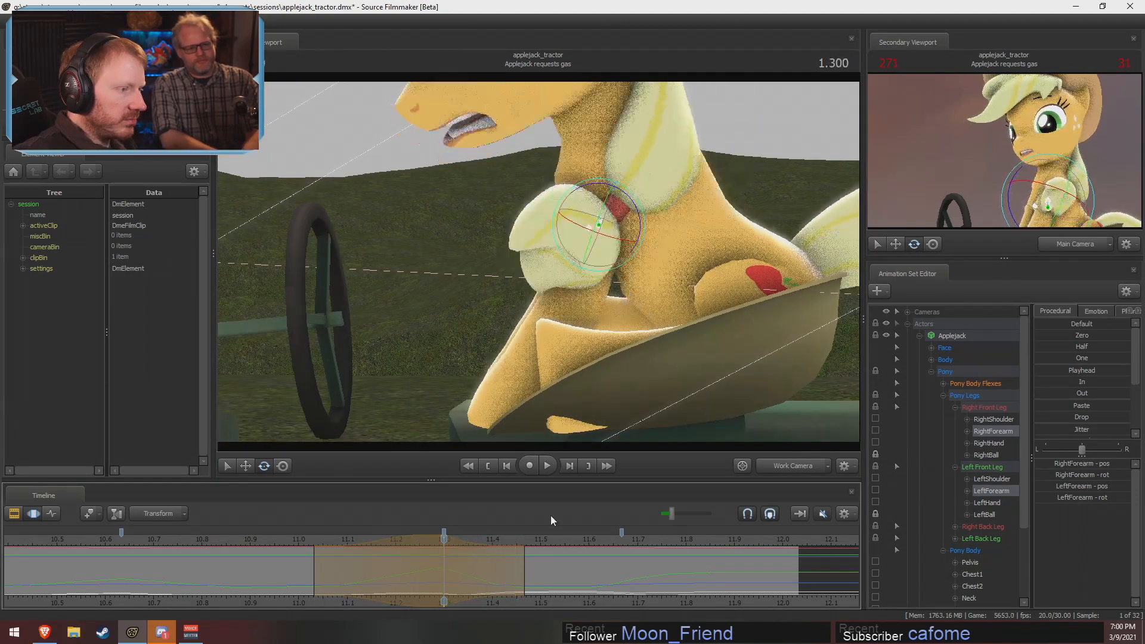
{"action": "left_click", "coordinate": [308, 539]}
{"action": "left_click_drag", "start_coordinate": [308, 539], "coordinate": [442, 546]}
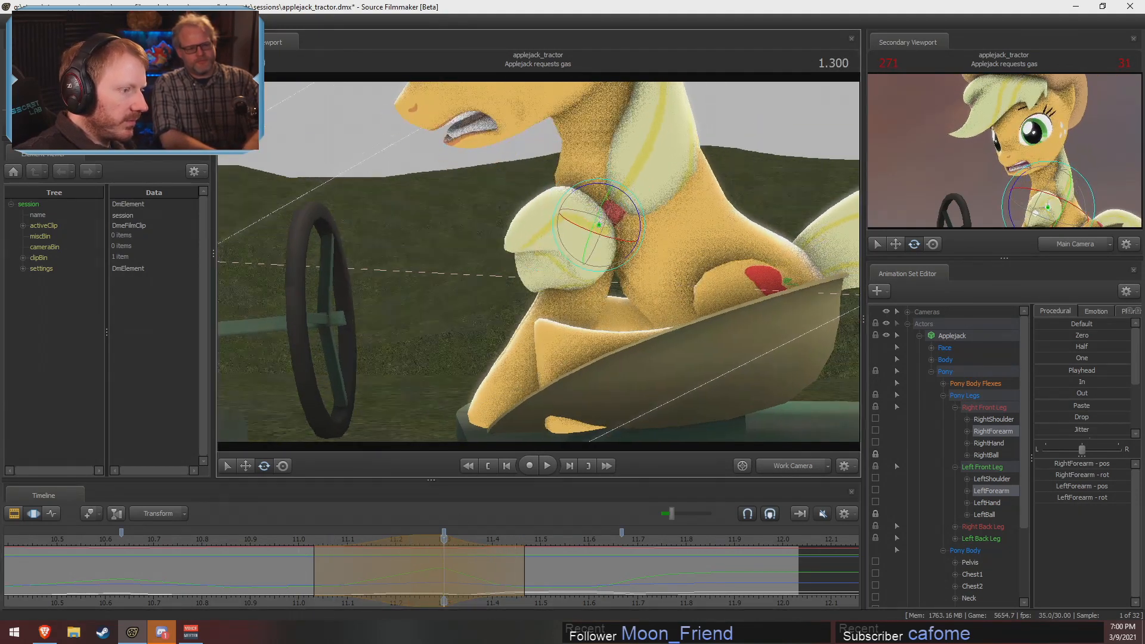
{"action": "left_click", "coordinate": [588, 240]}
{"action": "left_click_drag", "start_coordinate": [588, 240], "coordinate": [634, 198], "text": "ctrl"}
{"action": "key", "text": "shift"}
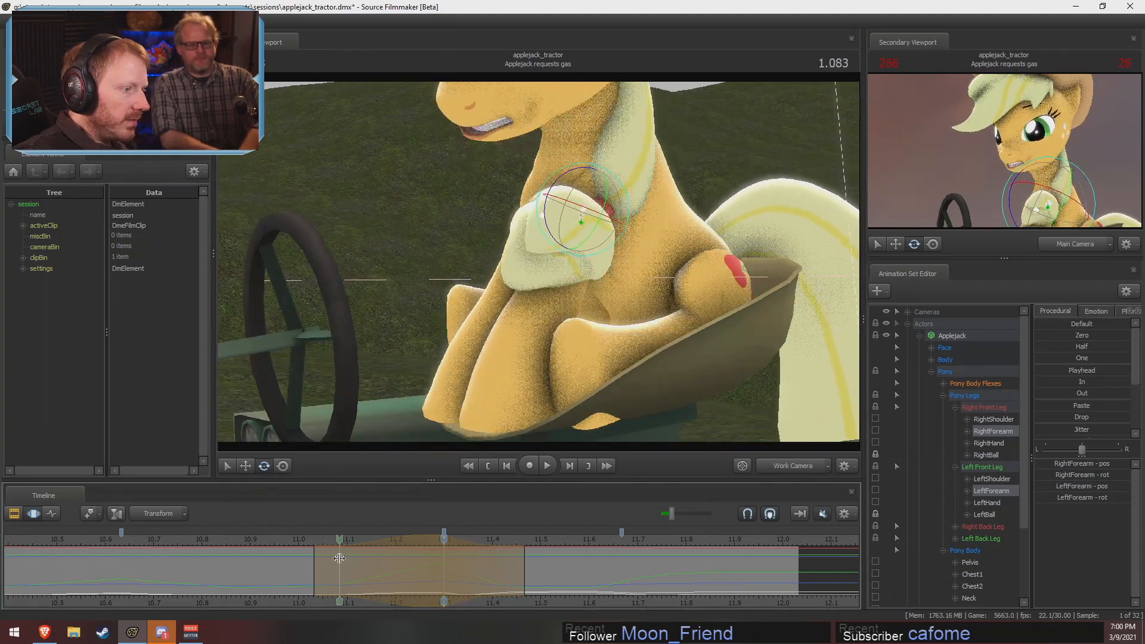
Refine the rotation of both forearms at 1.300 from a side view of Applejack
{"action": "left_click_drag", "start_coordinate": [577, 161], "coordinate": [527, 206], "text": "alt"}
{"action": "left_click_drag", "start_coordinate": [579, 144], "coordinate": [573, 145]}
{"action": "left_click_drag", "start_coordinate": [554, 219], "coordinate": [595, 229], "text": "ctrl"}
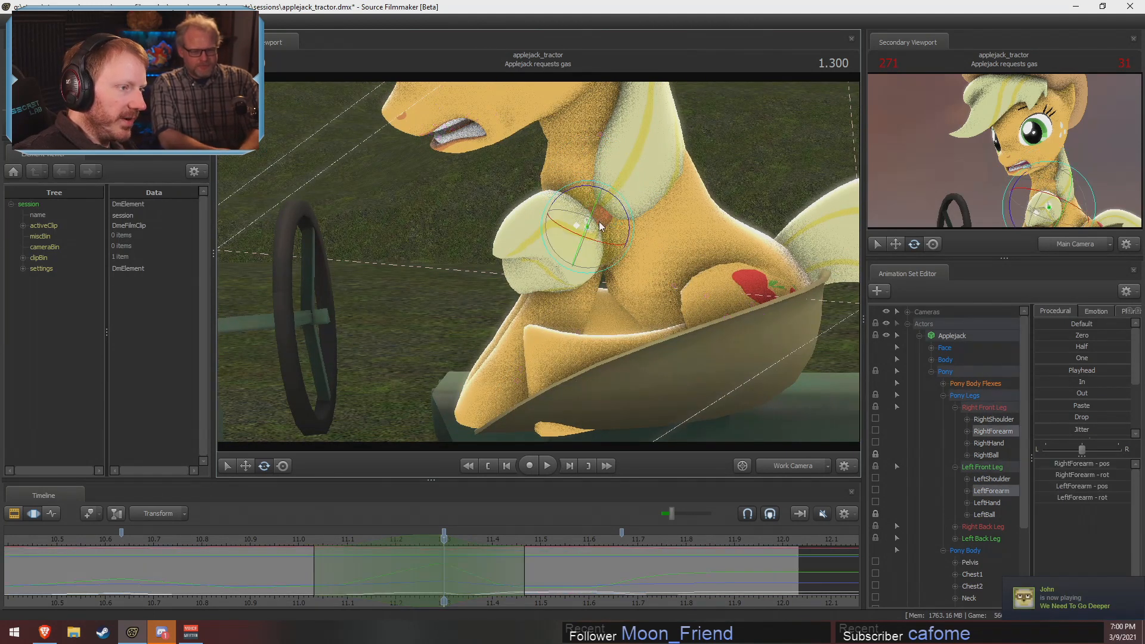
{"action": "left_click_drag", "start_coordinate": [590, 185], "coordinate": [594, 187]}
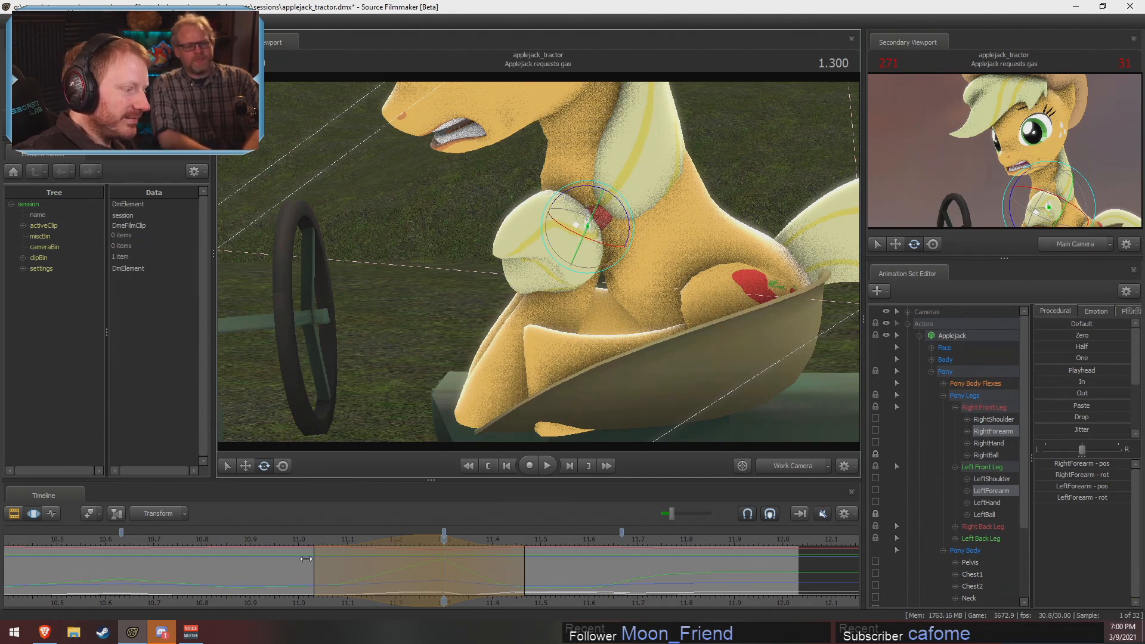
Play back the forearm motion from 1.000 in the work camera and through the main camera
{"action": "key", "text": "space"}
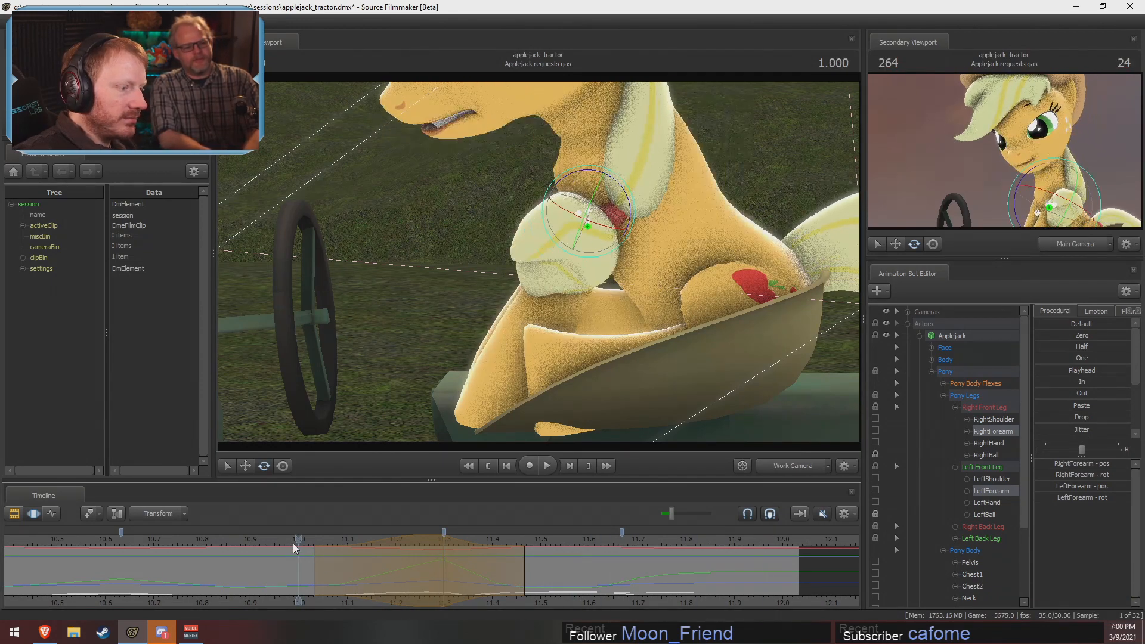
{"action": "key", "text": "space"}
{"action": "left_click", "coordinate": [791, 461]}
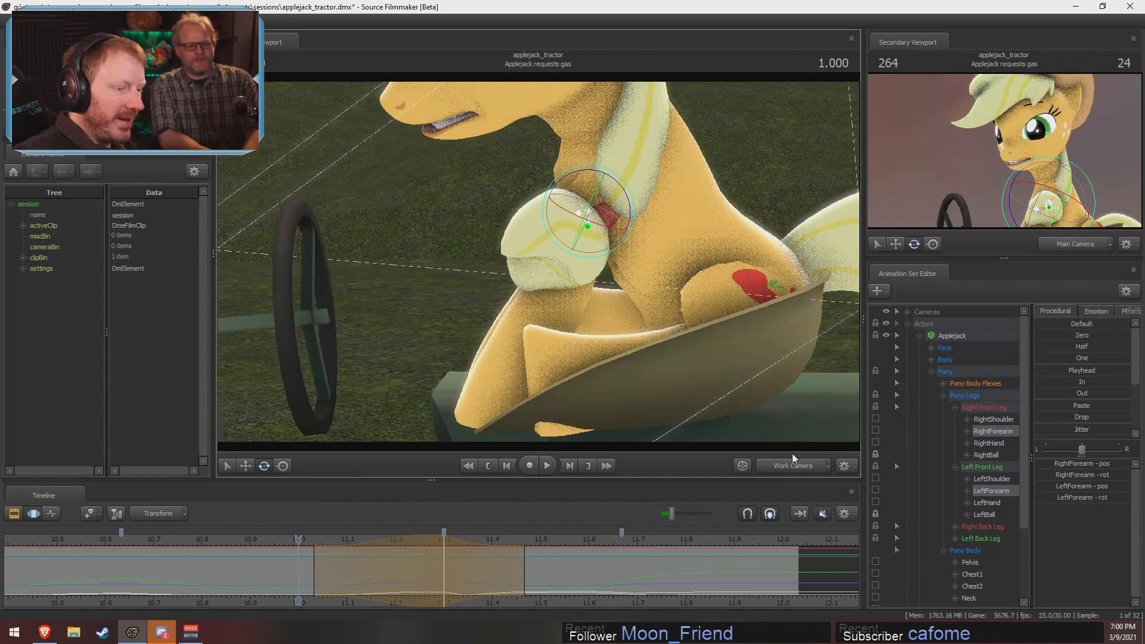
{"action": "key", "text": "space"}
{"action": "key", "text": "space"}
{"action": "key", "text": "F2"}
{"action": "key", "text": "F3"}
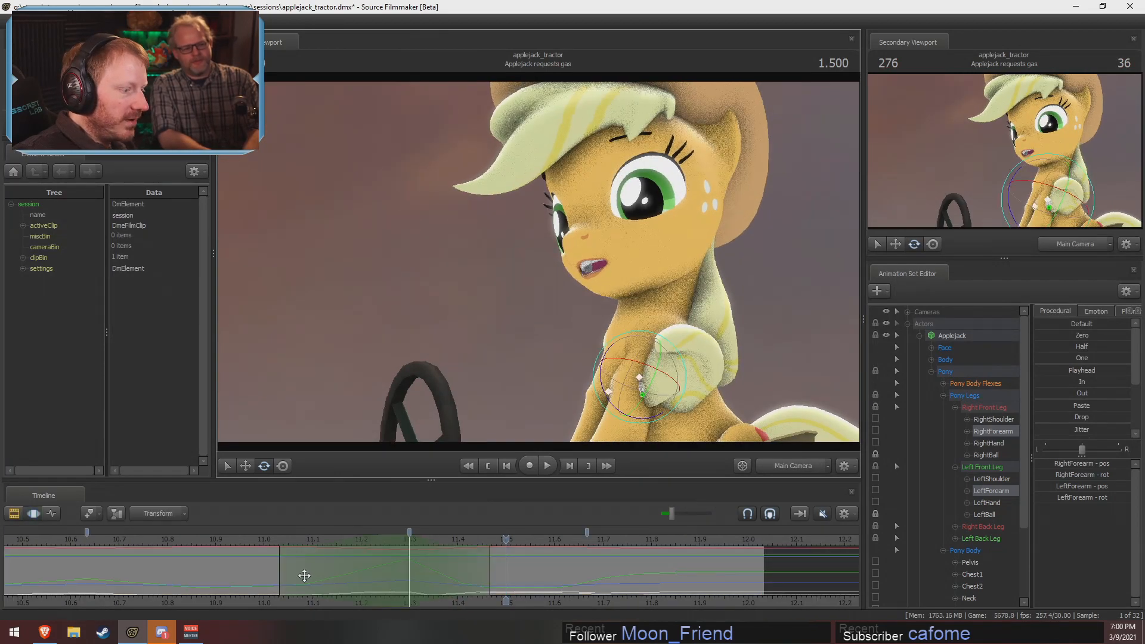
Clear the time selection and inspect Applejack's forelegs at 1.200 and 1.466, including a close view in the work camera
{"action": "left_click_drag", "start_coordinate": [280, 573], "coordinate": [361, 570]}
{"action": "key", "text": "Escape"}
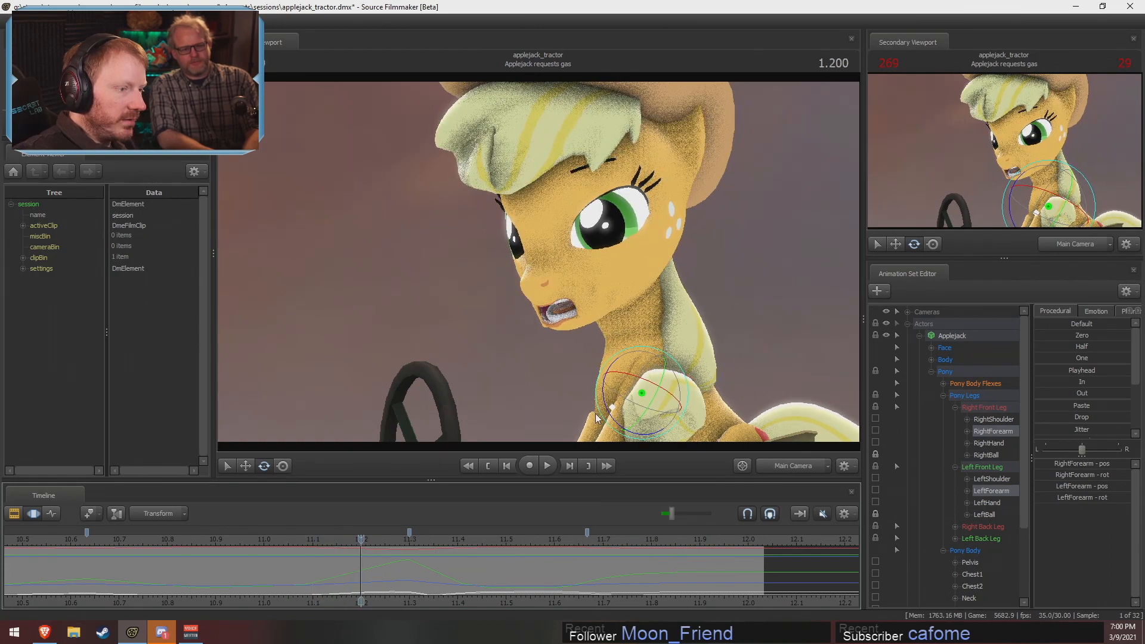
{"action": "left_click", "coordinate": [792, 466]}
{"action": "left_click_drag", "start_coordinate": [538, 263], "coordinate": [584, 323]}
{"action": "key", "text": "w"}
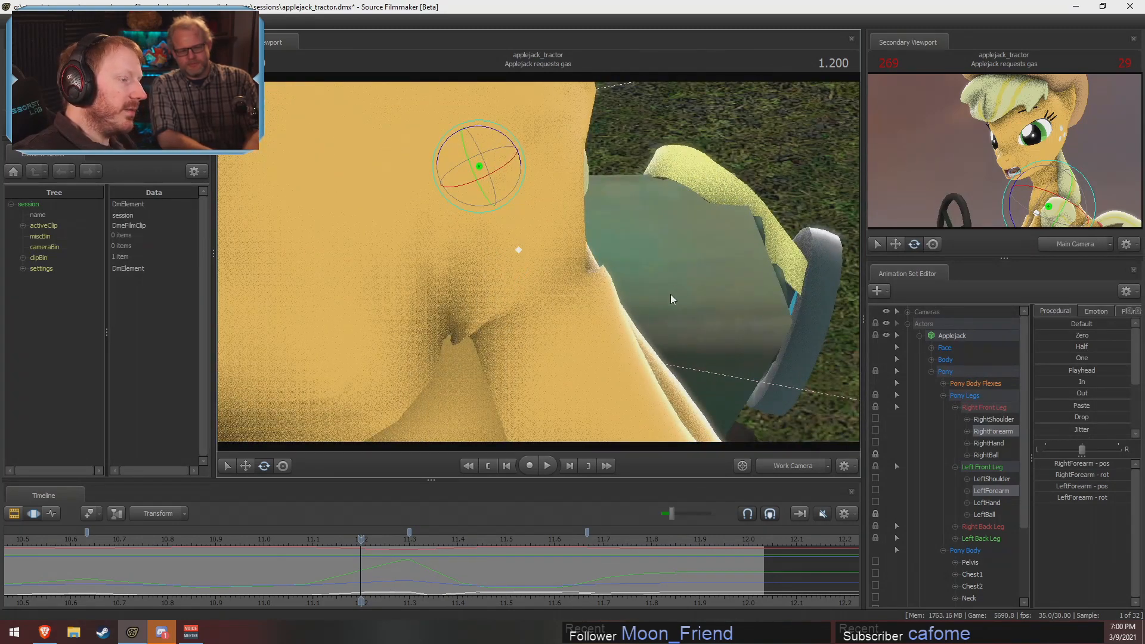
{"action": "left_click", "coordinate": [743, 465]}
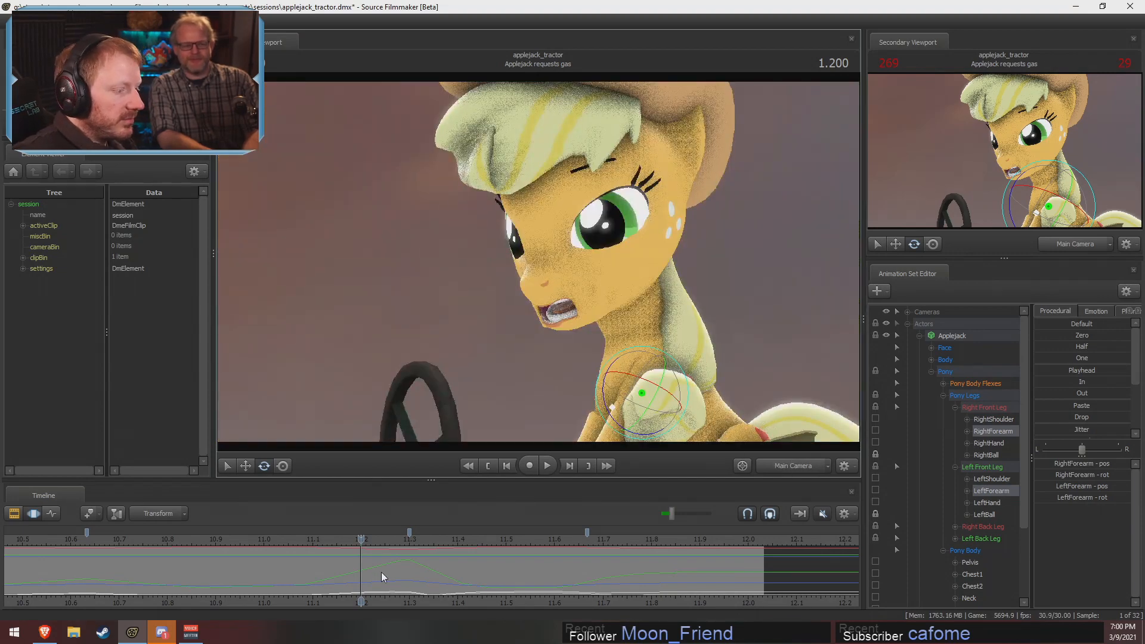
{"action": "left_click_drag", "start_coordinate": [394, 576], "coordinate": [490, 576]}
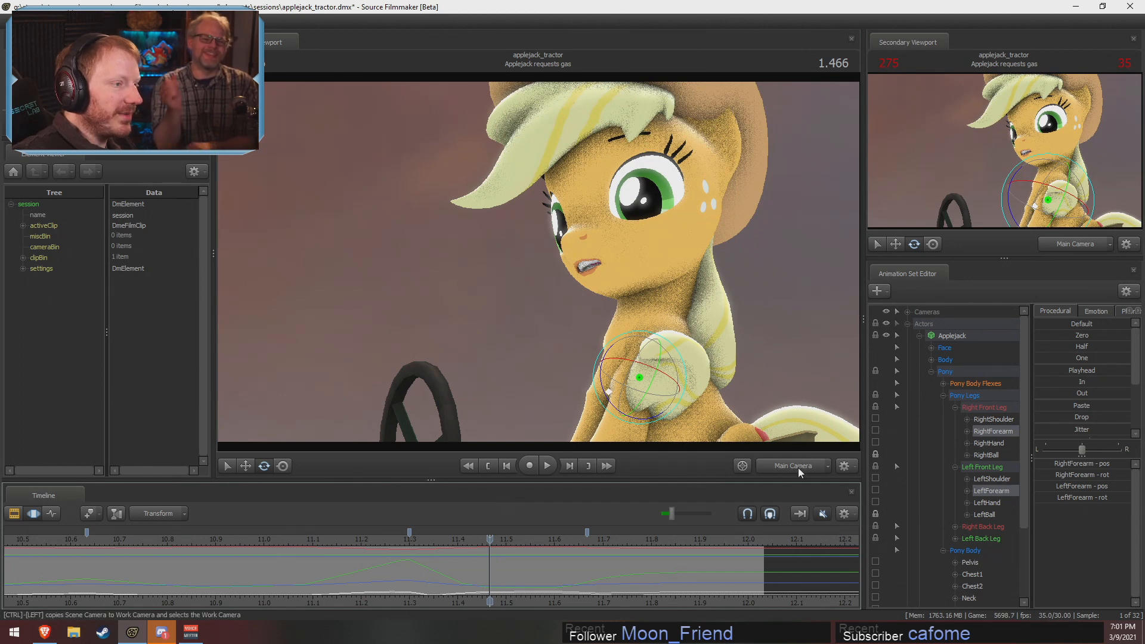
Try rotating Applejack's head over the entire timeline at 1.466, view it in the work camera, and undo the rotation
{"action": "left_click", "coordinate": [655, 271], "text": "ctrl"}
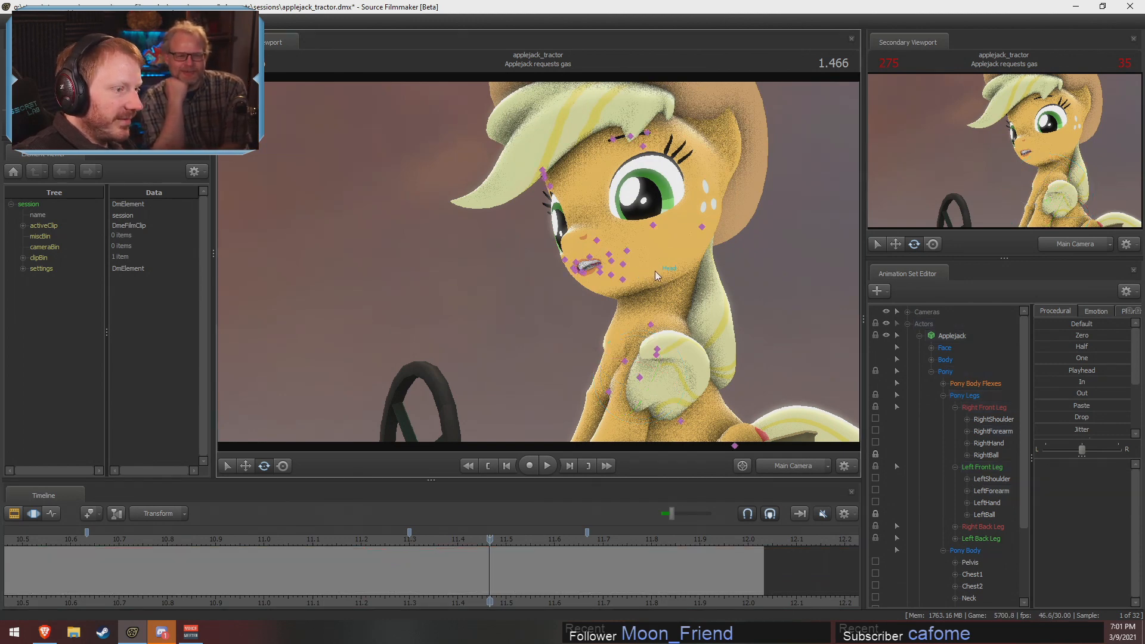
{"action": "key", "text": "ctrl+a"}
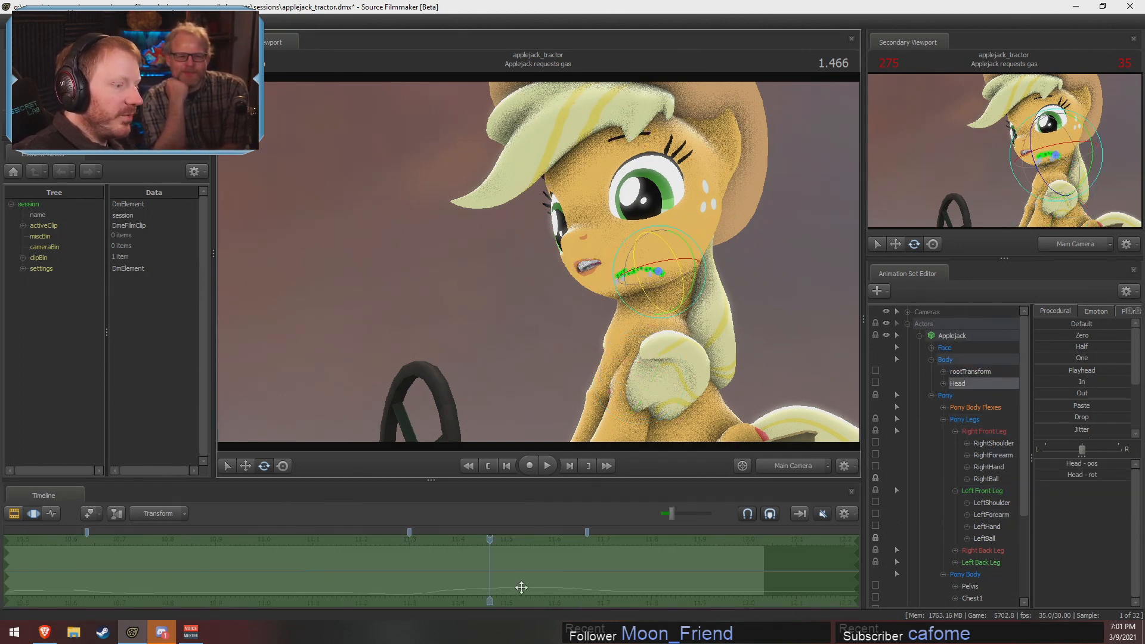
{"action": "mouse_move", "coordinate": [668, 263]}
{"action": "left_mouse_down"}
{"action": "mouse_move", "coordinate": [685, 266]}
{"action": "mouse_move", "coordinate": [636, 277]}
{"action": "mouse_move", "coordinate": [653, 263]}
{"action": "mouse_move", "coordinate": [656, 301]}
{"action": "mouse_move", "coordinate": [671, 293]}
{"action": "mouse_move", "coordinate": [666, 257]}
{"action": "mouse_move", "coordinate": [670, 268]}
{"action": "left_mouse_up"}
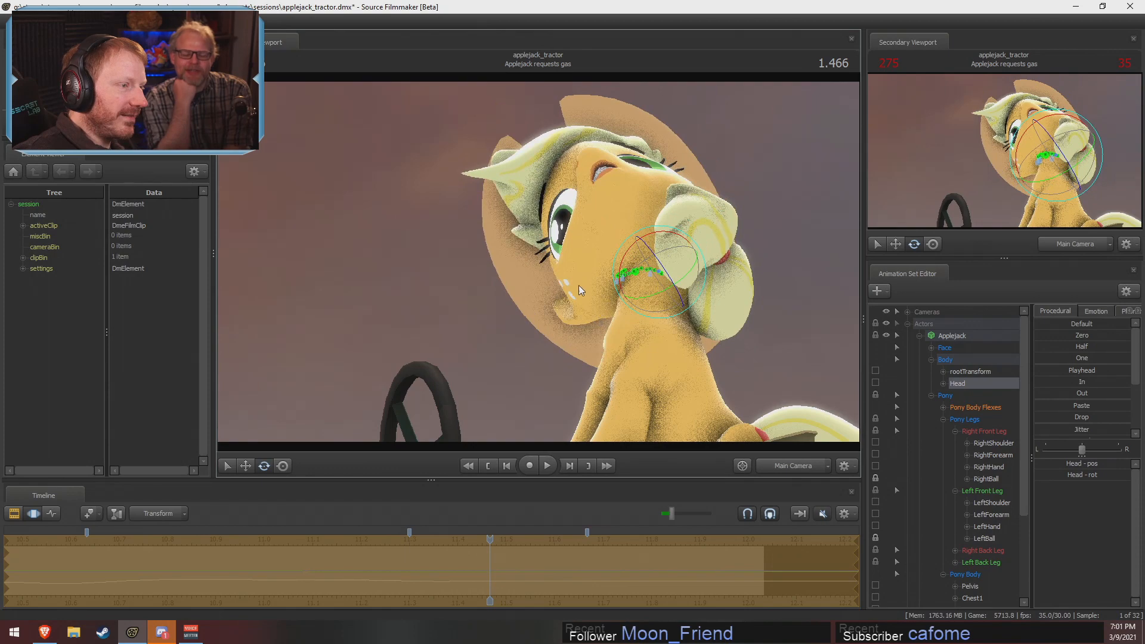
{"action": "left_click", "coordinate": [777, 466]}
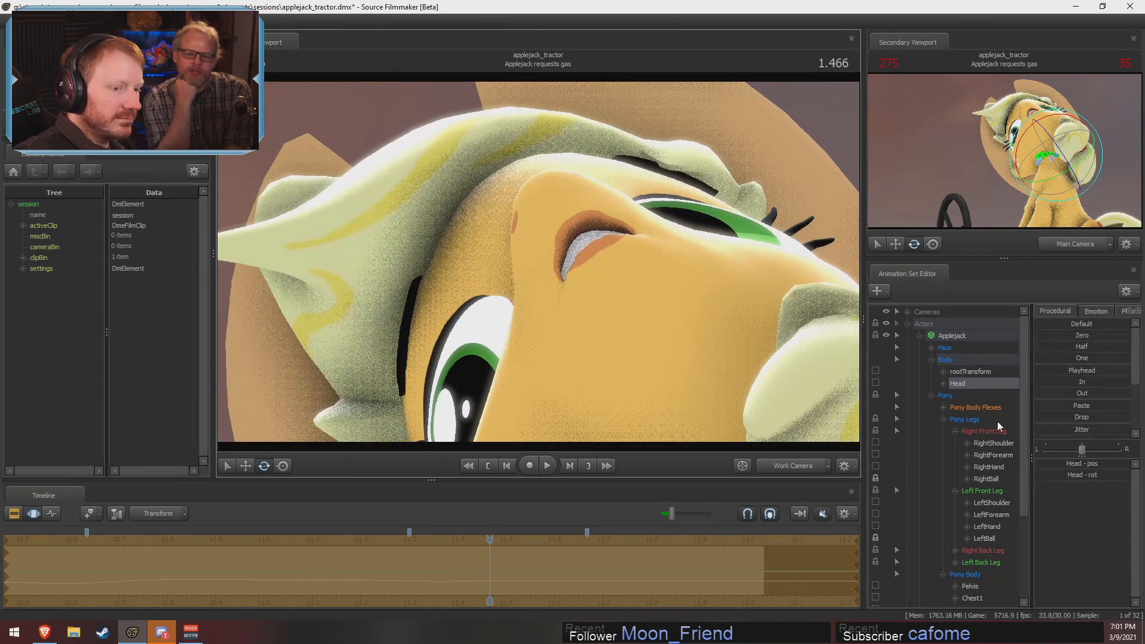
{"action": "key", "text": "ctrl+z"}
{"action": "left_click", "coordinate": [781, 465]}
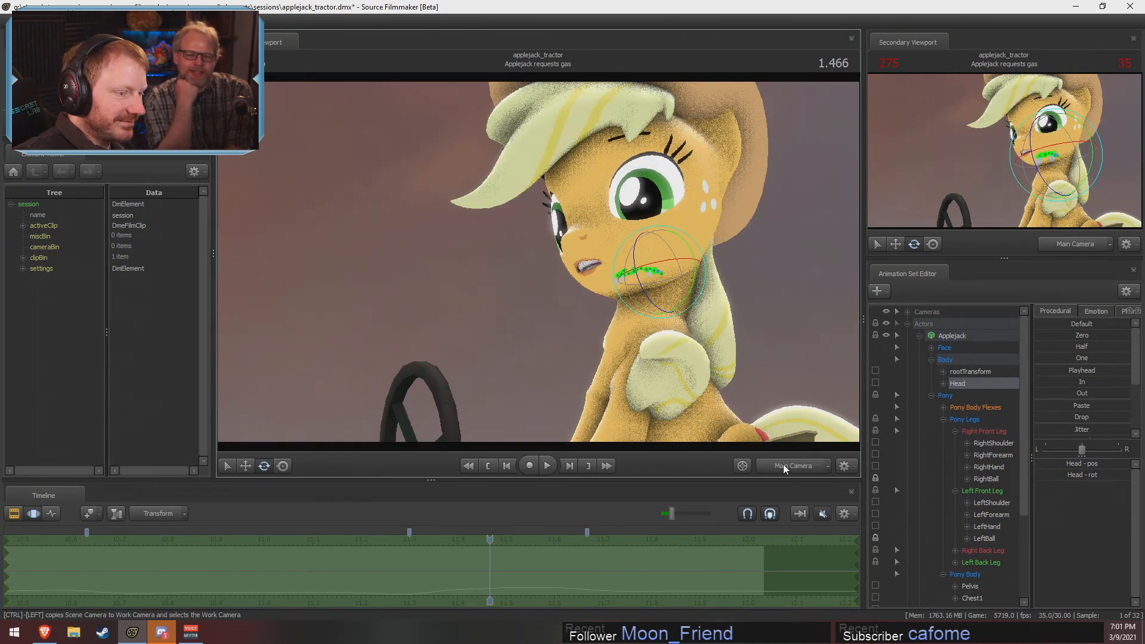
Try rotating Applejack's head and neck together at 1.300 after changing the manipulator's rotation mode
{"action": "left_click_drag", "start_coordinate": [471, 562], "coordinate": [408, 574]}
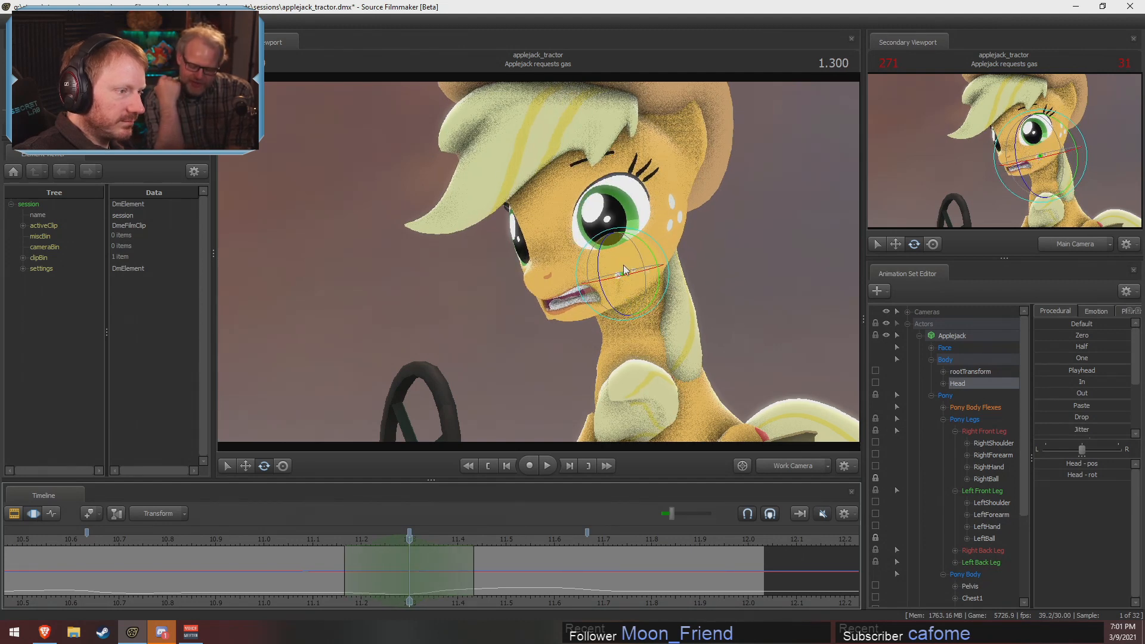
{"action": "left_click", "coordinate": [633, 329], "text": "ctrl"}
{"action": "right_click", "coordinate": [640, 321]}
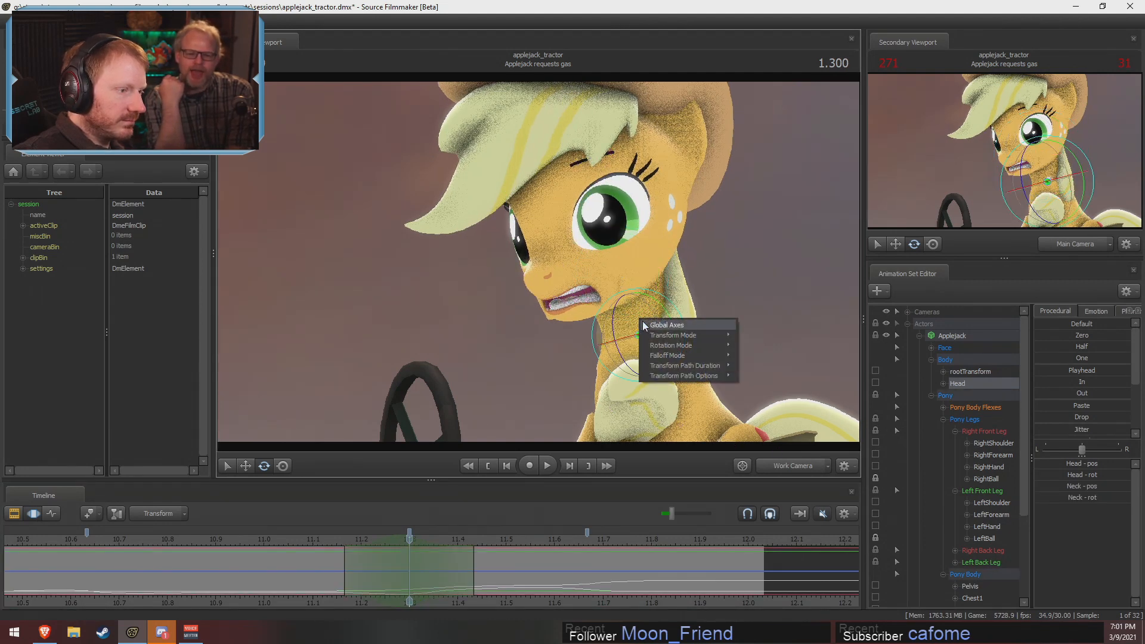
{"action": "mouse_move", "coordinate": [665, 346]}
{"action": "left_click", "coordinate": [748, 356]}
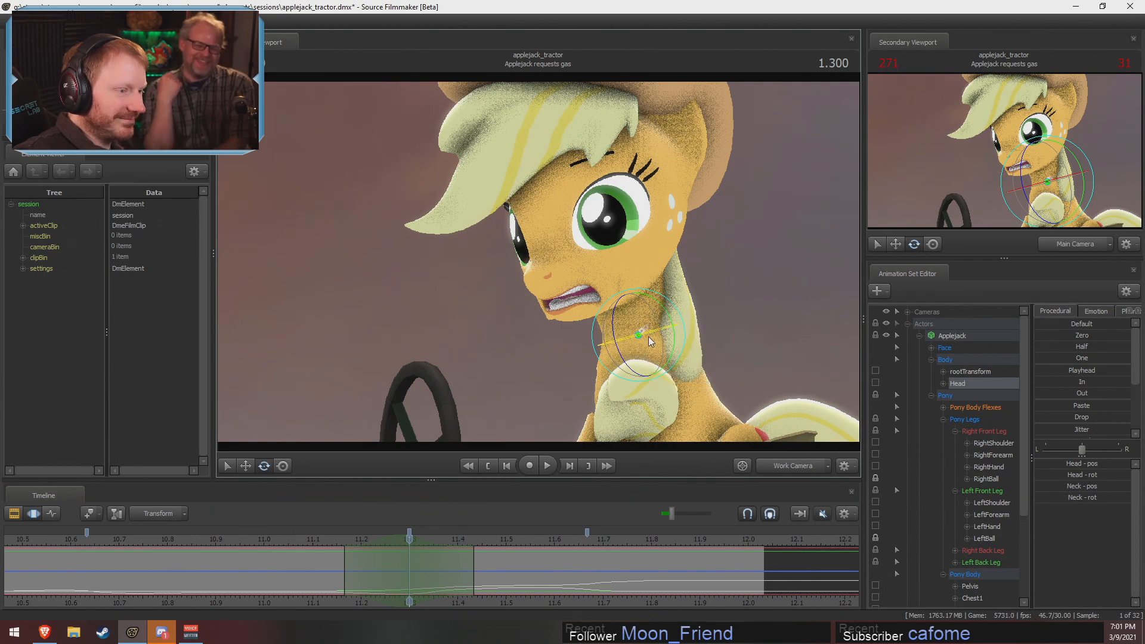
{"action": "mouse_move", "coordinate": [649, 337]}
{"action": "left_mouse_down"}
{"action": "mouse_move", "coordinate": [653, 345]}
{"action": "mouse_move", "coordinate": [639, 322]}
{"action": "left_mouse_up"}
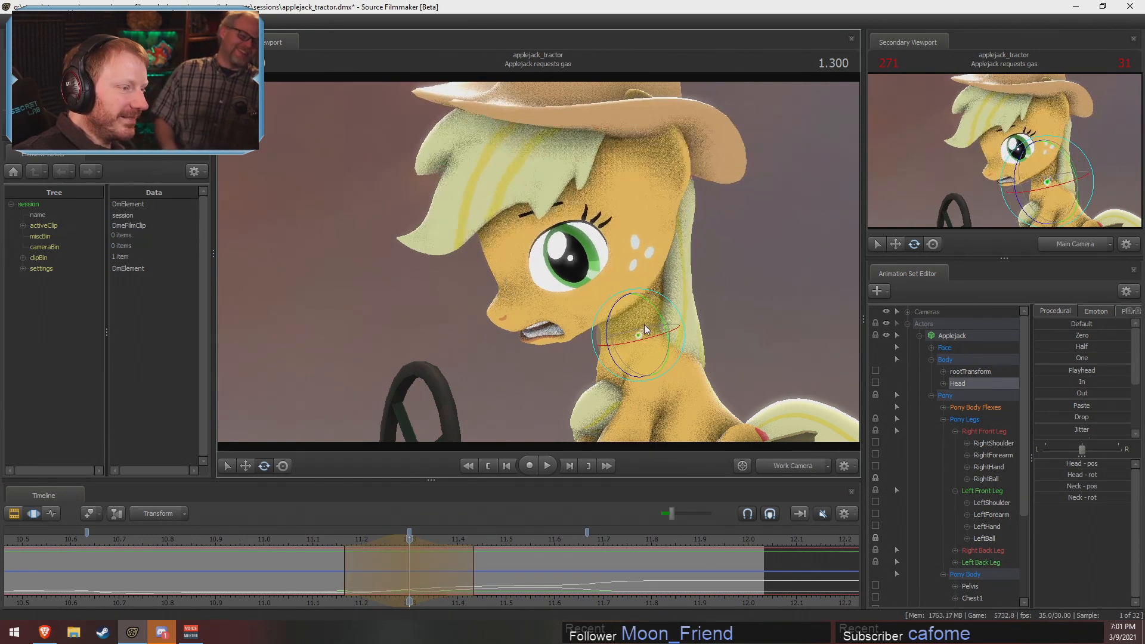
Widen the time selection's falloff around 1.300 and play back the trial head and neck rotation
{"action": "left_click", "coordinate": [312, 542]}
{"action": "key", "text": "space"}
{"action": "key", "text": "space"}
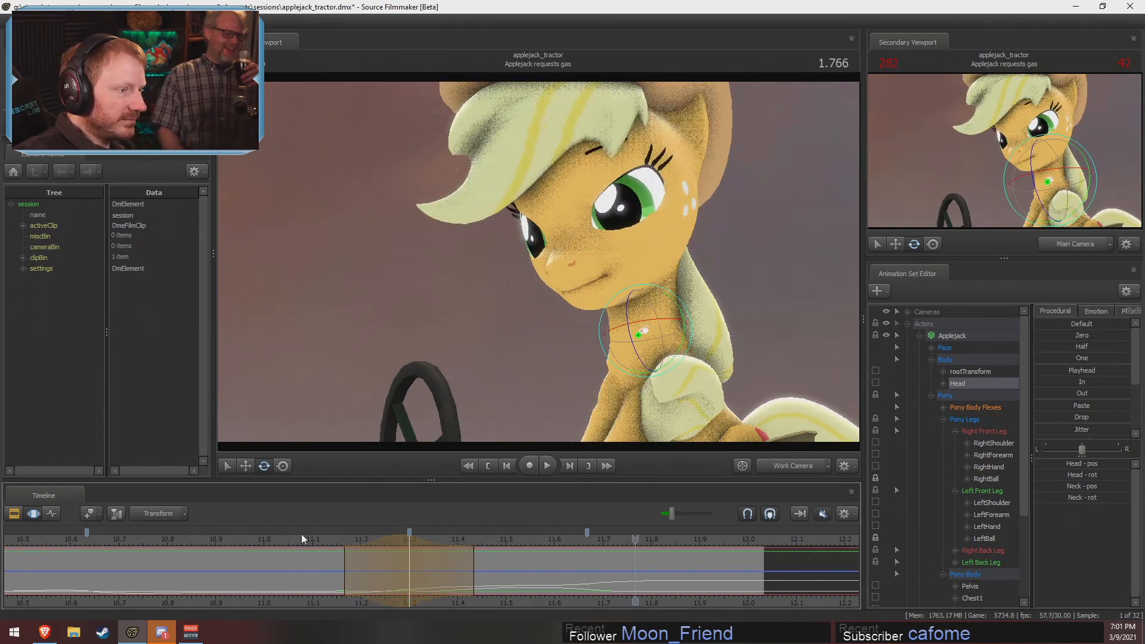
{"action": "scroll", "coordinate": [357, 544], "scroll_direction": "up", "scroll_amount": 1}
{"action": "scroll", "coordinate": [358, 544], "scroll_direction": "up", "scroll_amount": 1}
{"action": "key", "text": "space"}
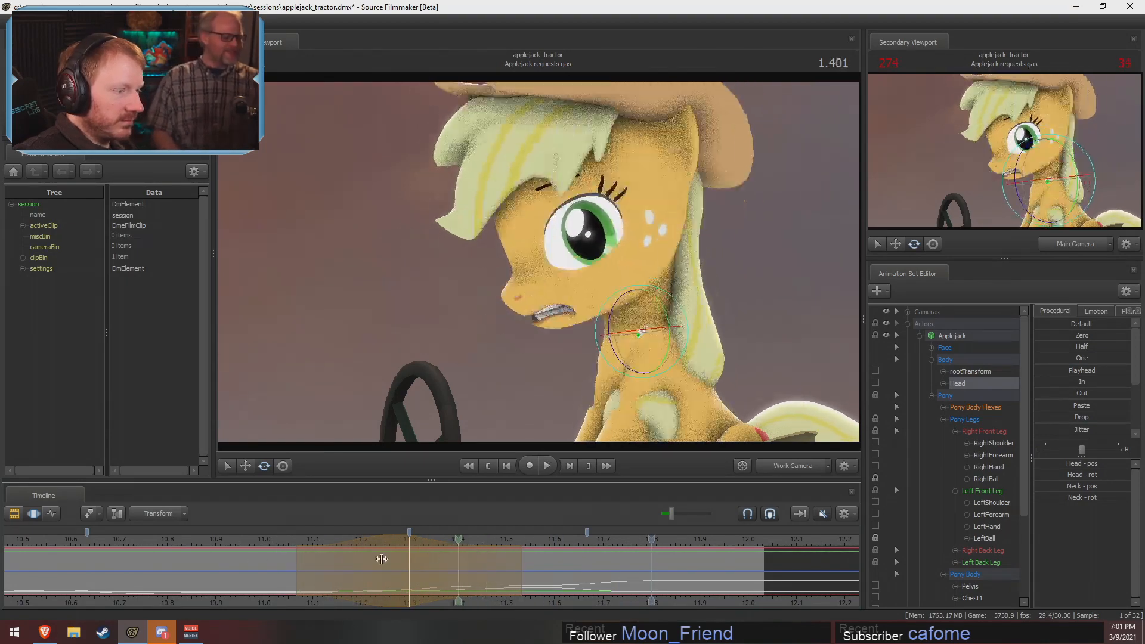
{"action": "key", "text": "Return"}
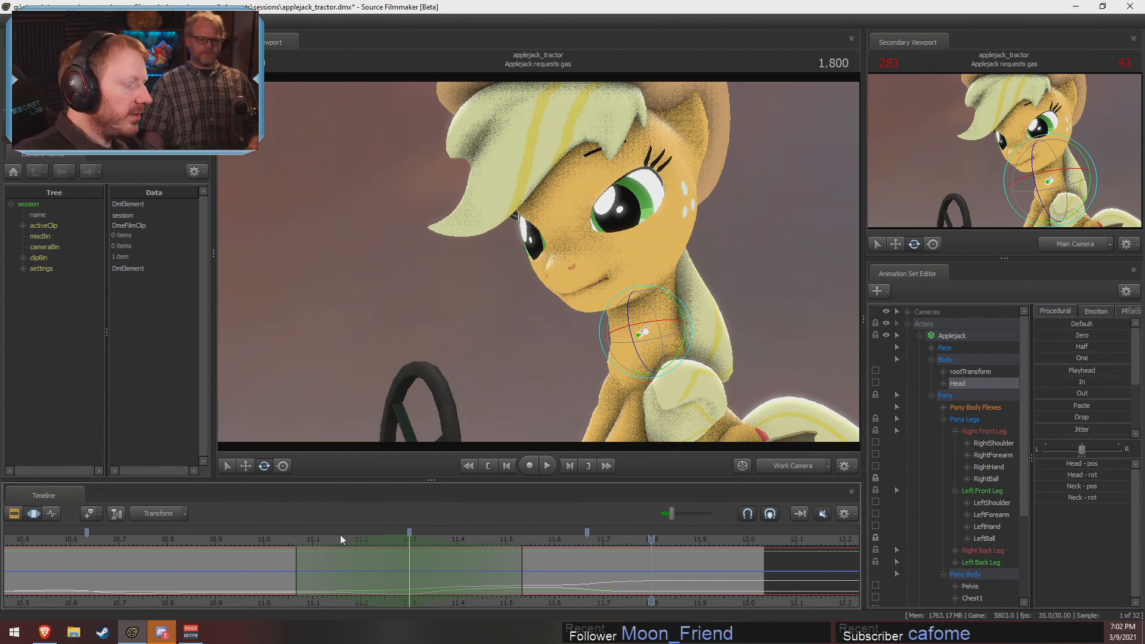
Scrub through Applejack's head motion from 1.033 to 1.459 and try a falloff time selection centred around 1.266
{"action": "left_click", "coordinate": [273, 540]}
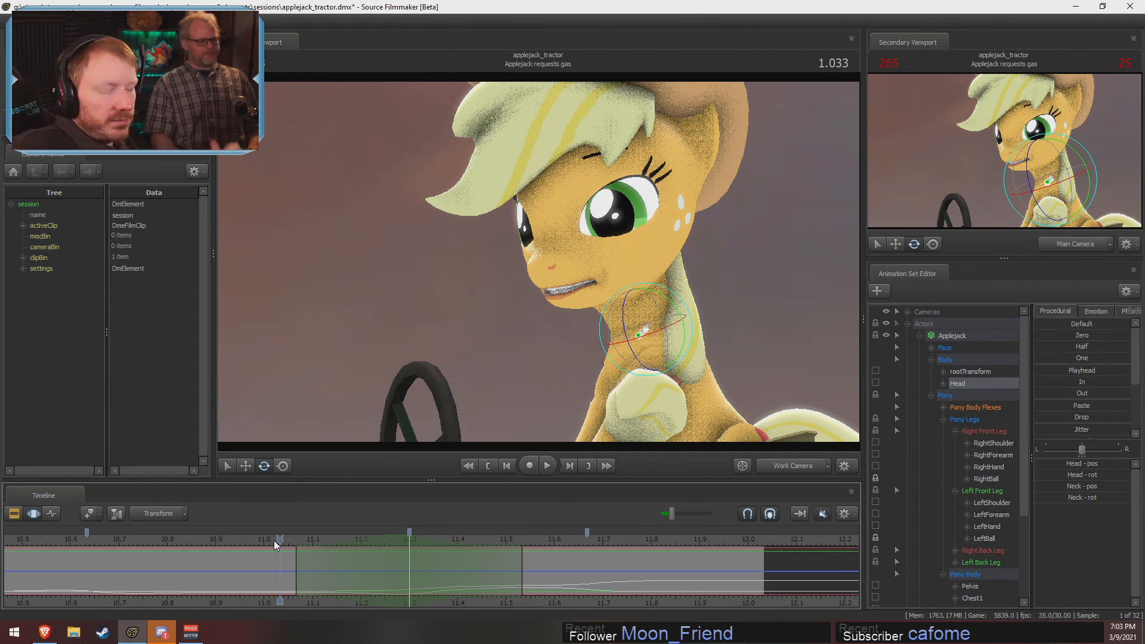
{"action": "key", "text": "shift"}
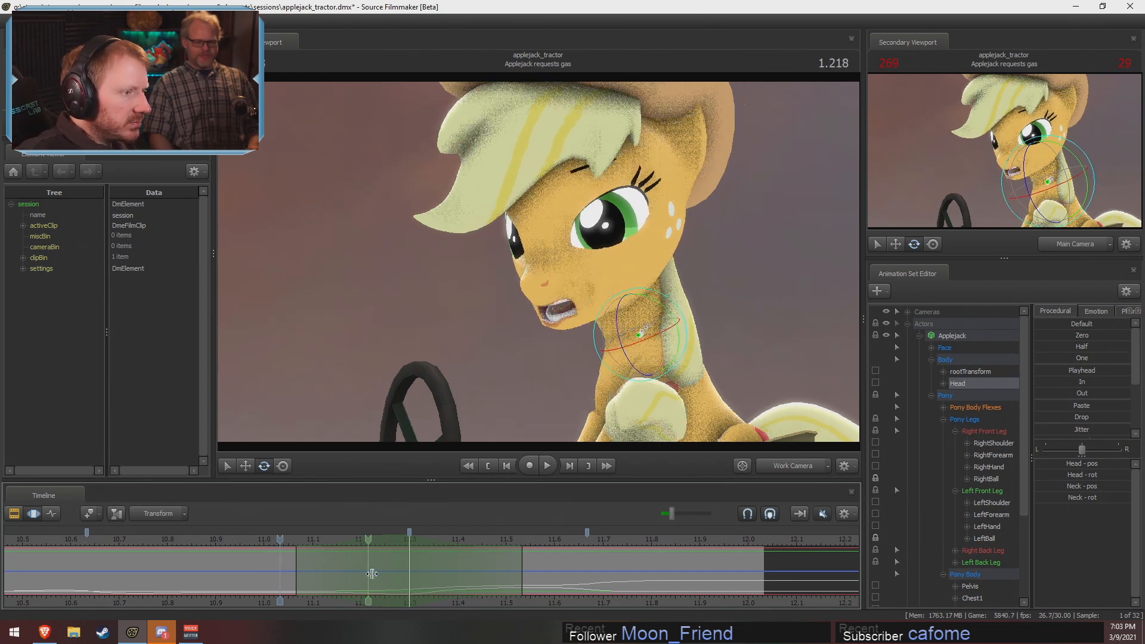
{"action": "left_click_drag", "start_coordinate": [375, 564], "coordinate": [345, 568], "text": "shift"}
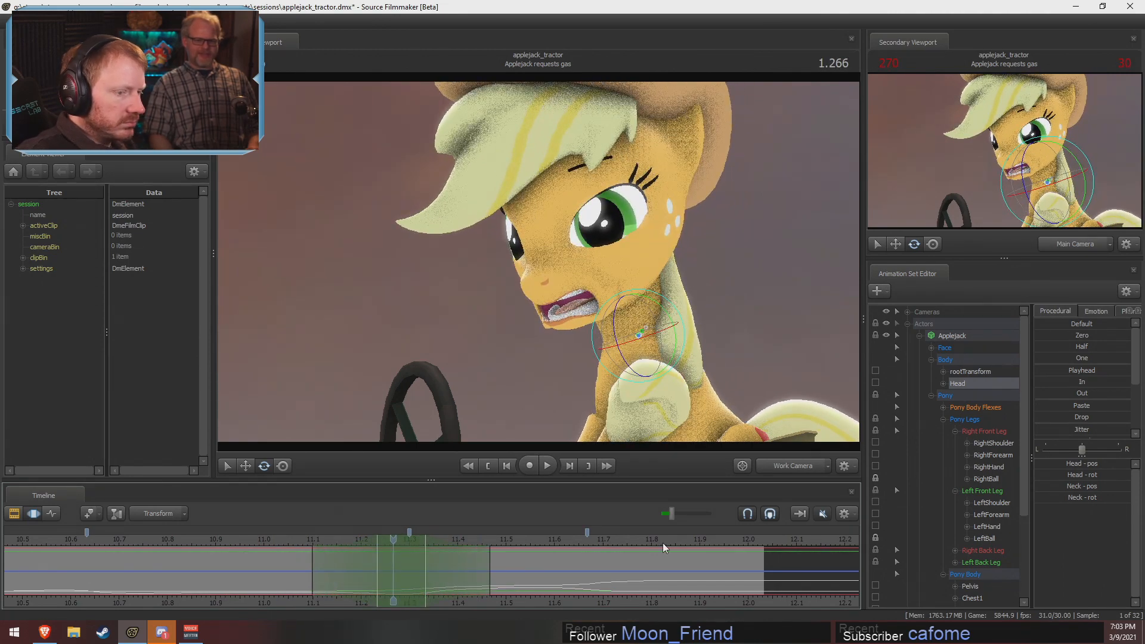
{"action": "key", "text": "shift"}
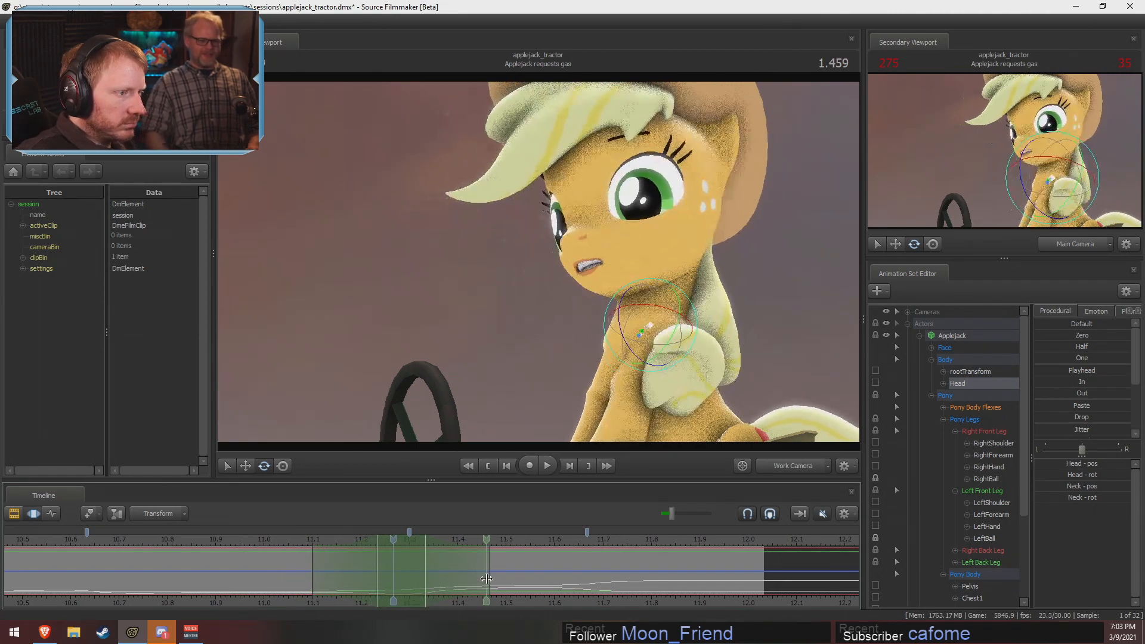
{"action": "left_click_drag", "start_coordinate": [451, 585], "coordinate": [450, 586], "text": "shift"}
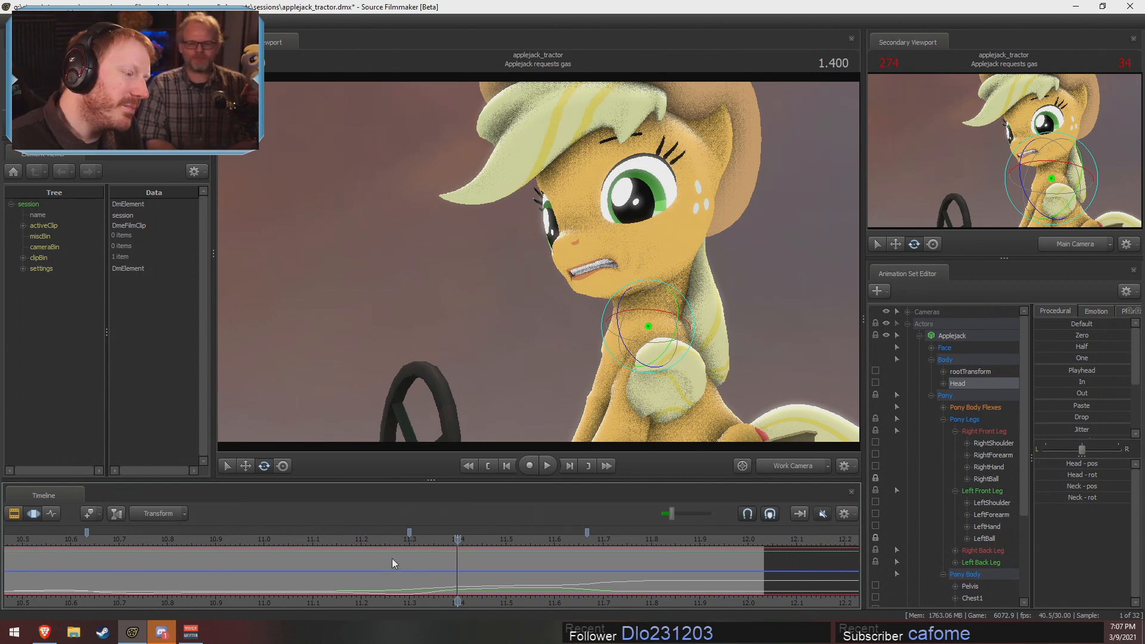
Rotate Applejack's head downward at 1.300 with neck and head selected, using a short time selection with falloff around 1.300
{"action": "mouse_move", "coordinate": [394, 545]}
{"action": "left_mouse_down"}
{"action": "mouse_move", "coordinate": [409, 556]}
{"action": "mouse_move", "coordinate": [329, 557]}
{"action": "mouse_move", "coordinate": [418, 557]}
{"action": "mouse_move", "coordinate": [344, 570]}
{"action": "mouse_move", "coordinate": [426, 573]}
{"action": "left_mouse_up"}
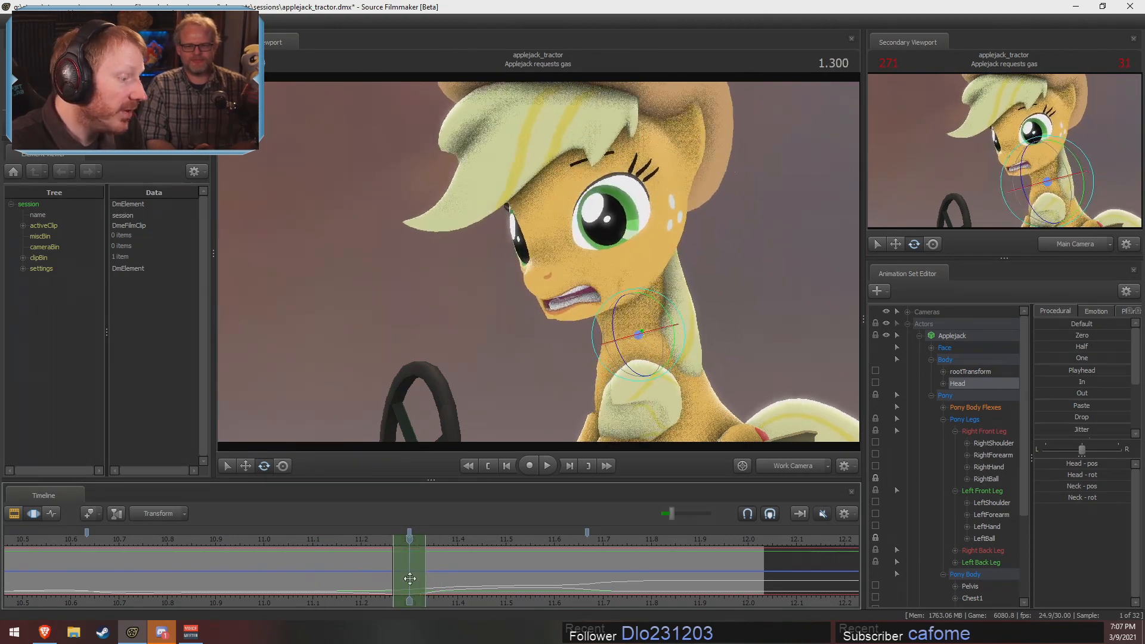
{"action": "left_click", "coordinate": [409, 577]}
{"action": "scroll", "coordinate": [409, 577], "scroll_direction": "up", "scroll_amount": 4}
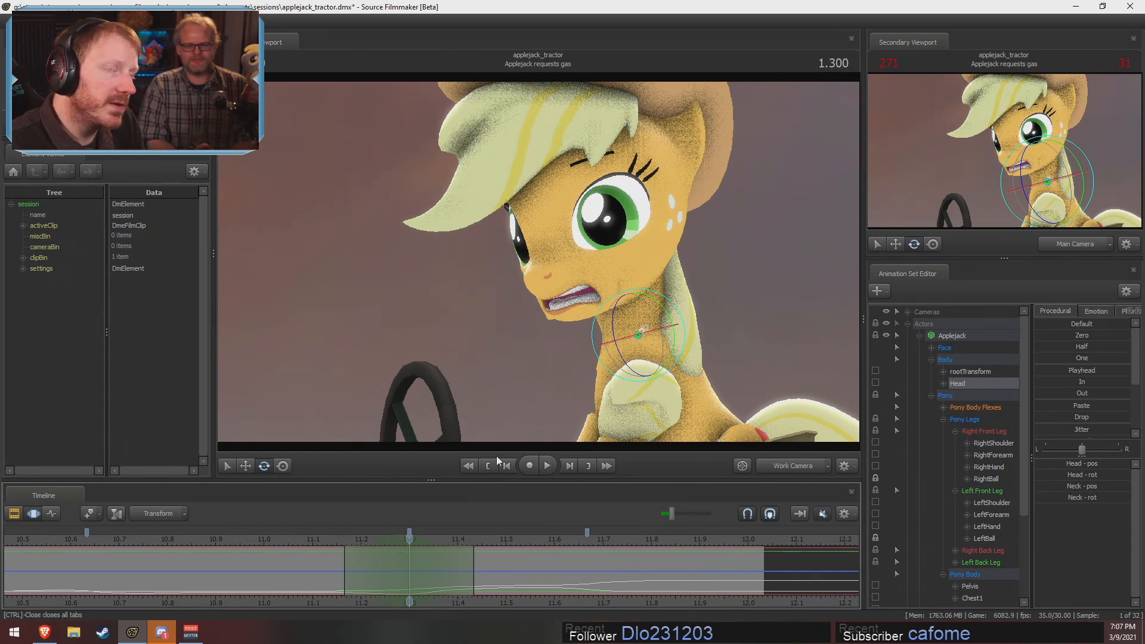
{"action": "left_click", "coordinate": [631, 338], "text": "ctrl"}
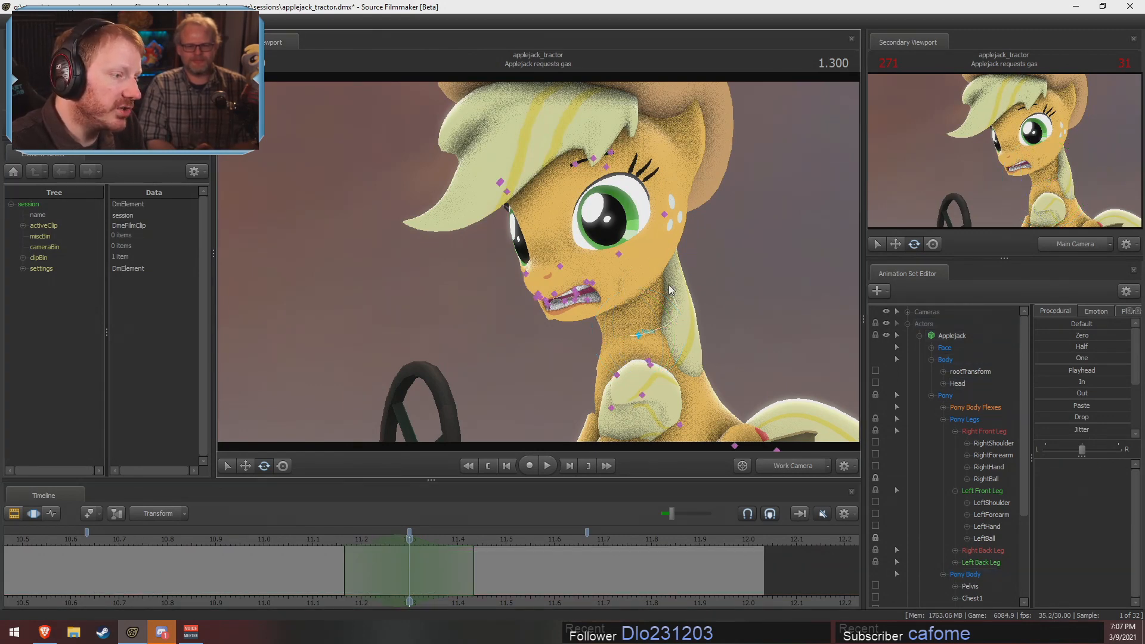
{"action": "left_click", "coordinate": [632, 268]}
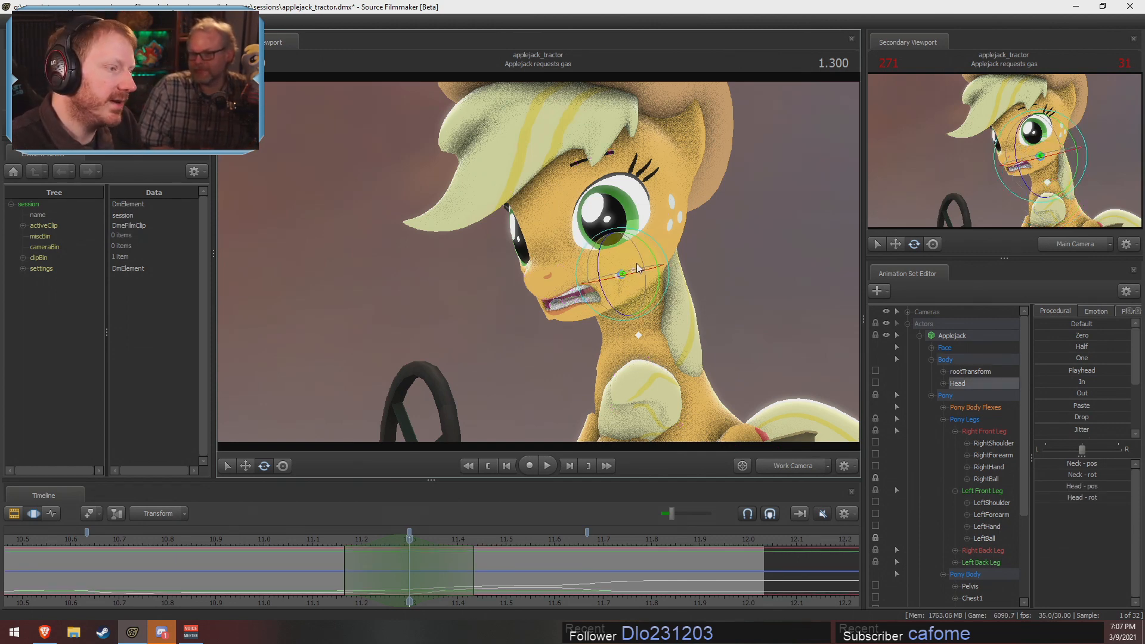
{"action": "left_click_drag", "start_coordinate": [612, 252], "coordinate": [624, 285]}
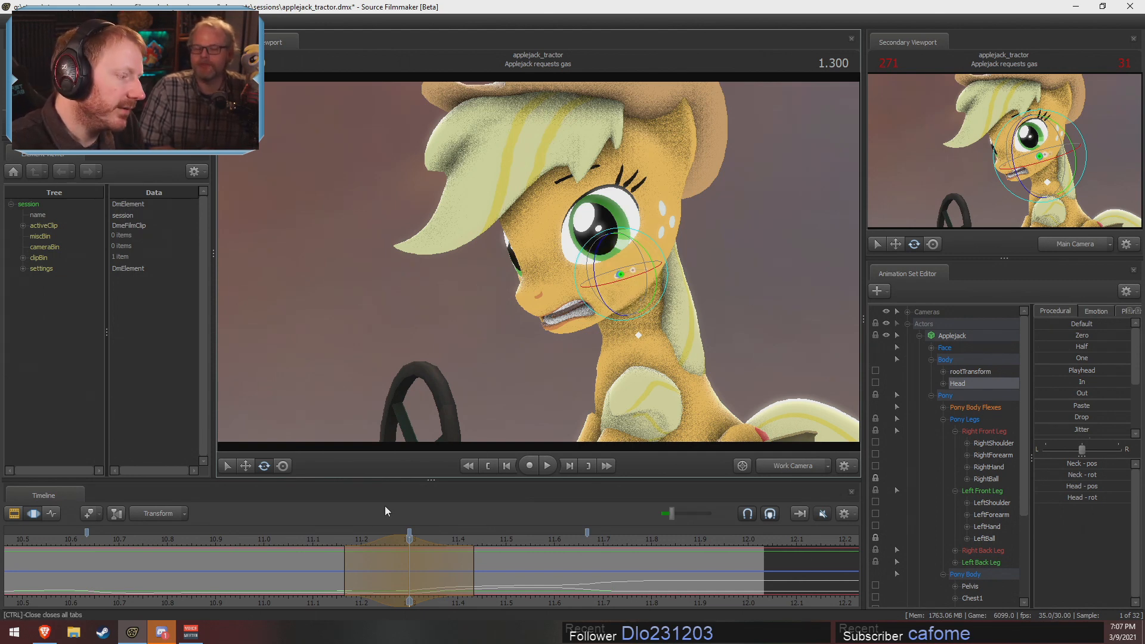
Play back the motion from 1.033, then rotate Applejack's head further at 1.300
{"action": "left_click", "coordinate": [295, 540]}
{"action": "scroll", "coordinate": [294, 578], "scroll_direction": "down", "scroll_amount": 4}
{"action": "middle_click_drag", "start_coordinate": [282, 599], "coordinate": [402, 590]}
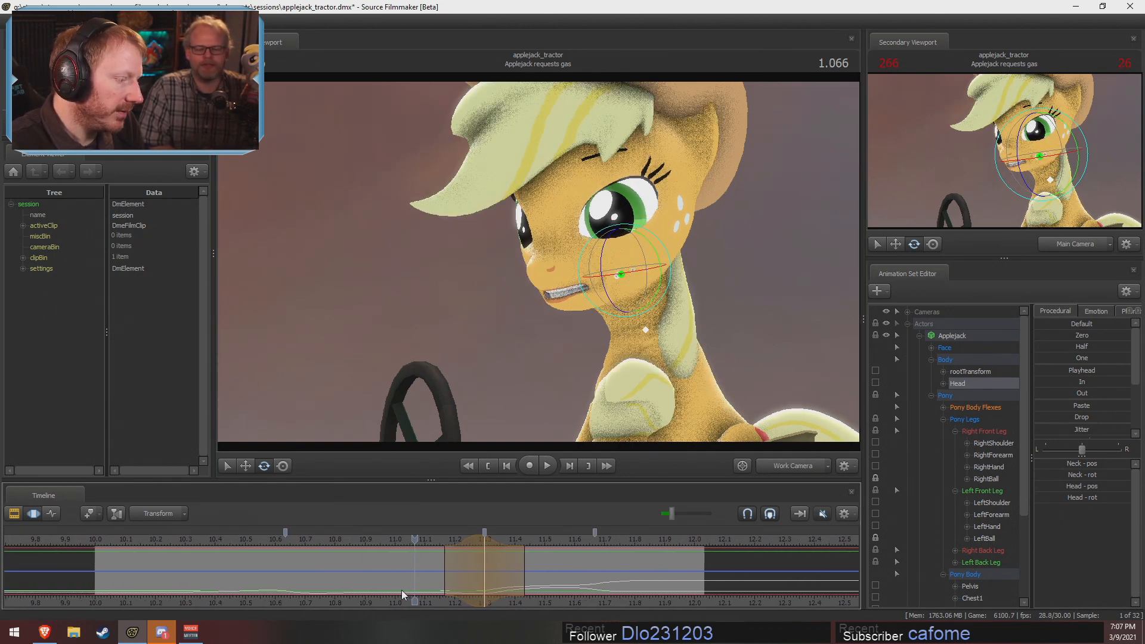
{"action": "scroll", "coordinate": [402, 594], "scroll_direction": "up", "scroll_amount": 3}
{"action": "left_click", "coordinate": [399, 541]}
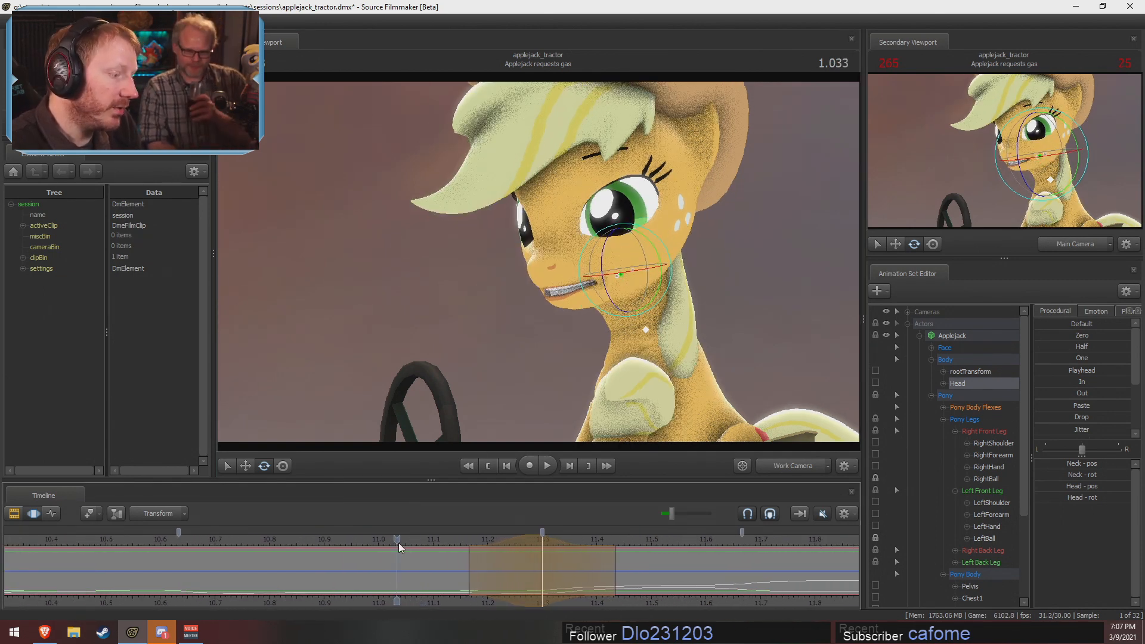
{"action": "key", "text": "space"}
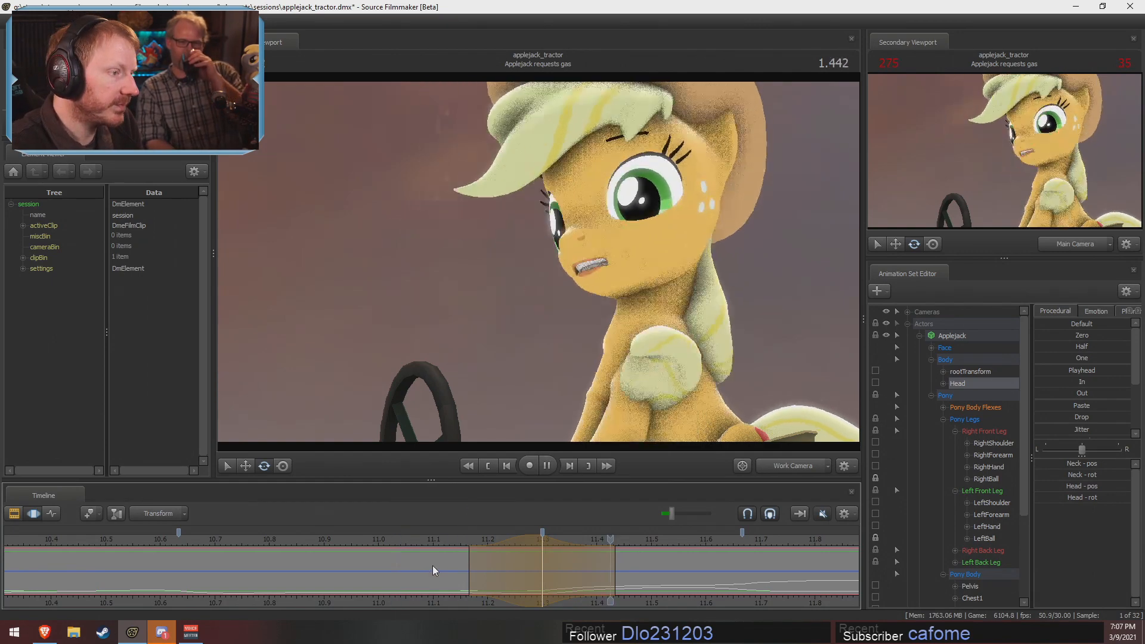
{"action": "left_click_drag", "start_coordinate": [486, 539], "coordinate": [542, 539]}
{"action": "left_click_drag", "start_coordinate": [631, 281], "coordinate": [628, 285]}
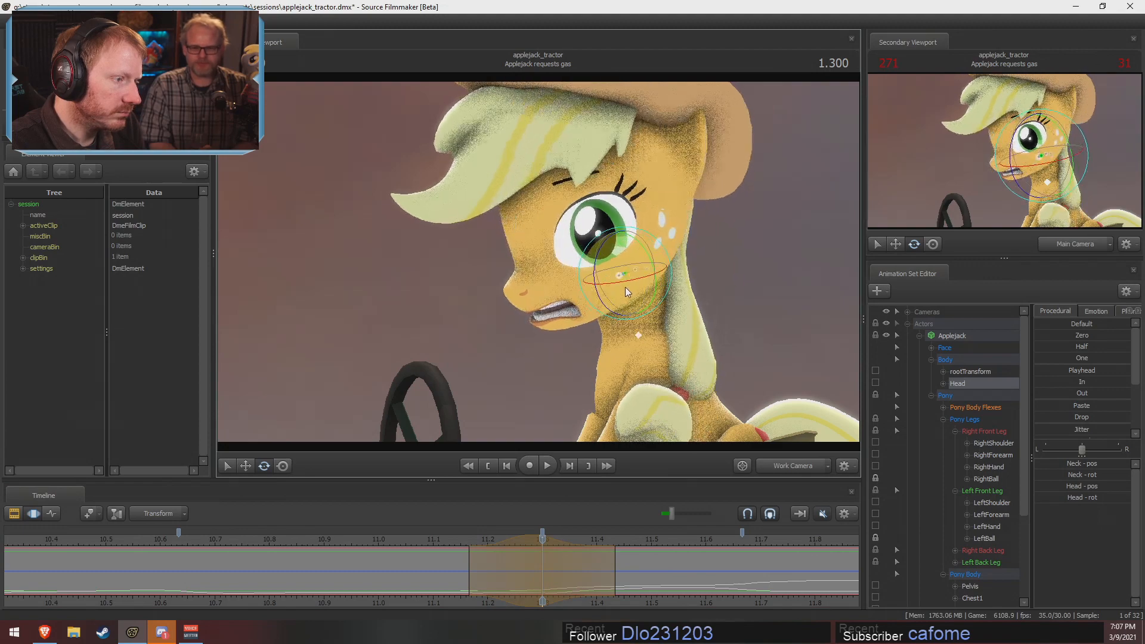
Widen the falloff of the head adjustment around 1.300 and play back the motion
{"action": "key", "text": "space"}
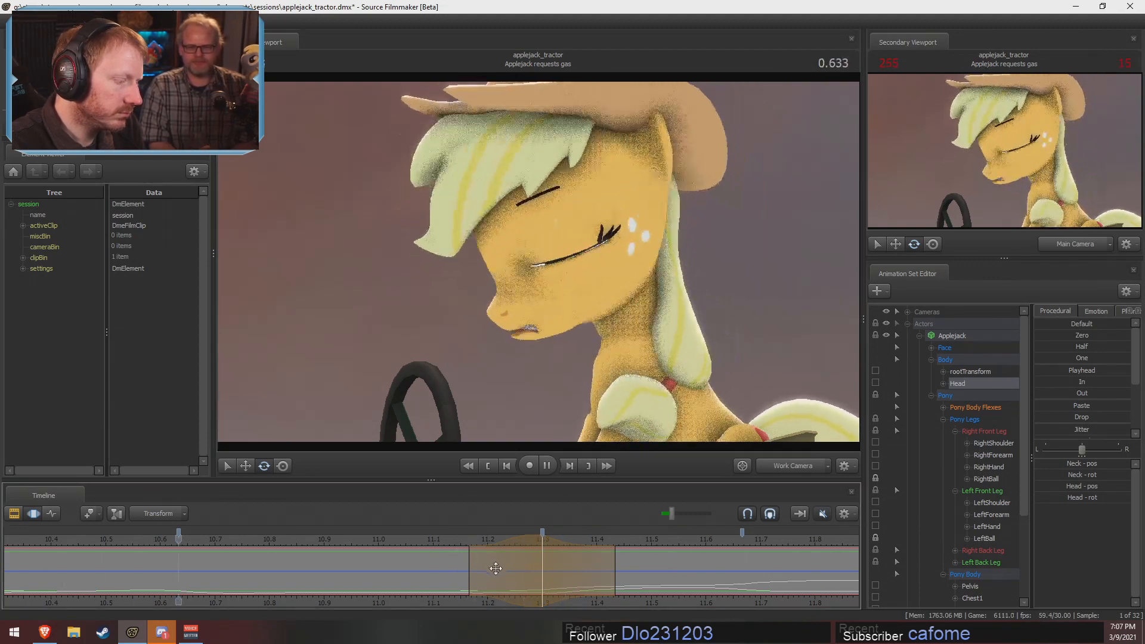
{"action": "key", "text": "space"}
{"action": "scroll", "coordinate": [614, 585], "scroll_direction": "up", "scroll_amount": 3}
{"action": "left_click", "coordinate": [324, 539]}
{"action": "key", "text": "space"}
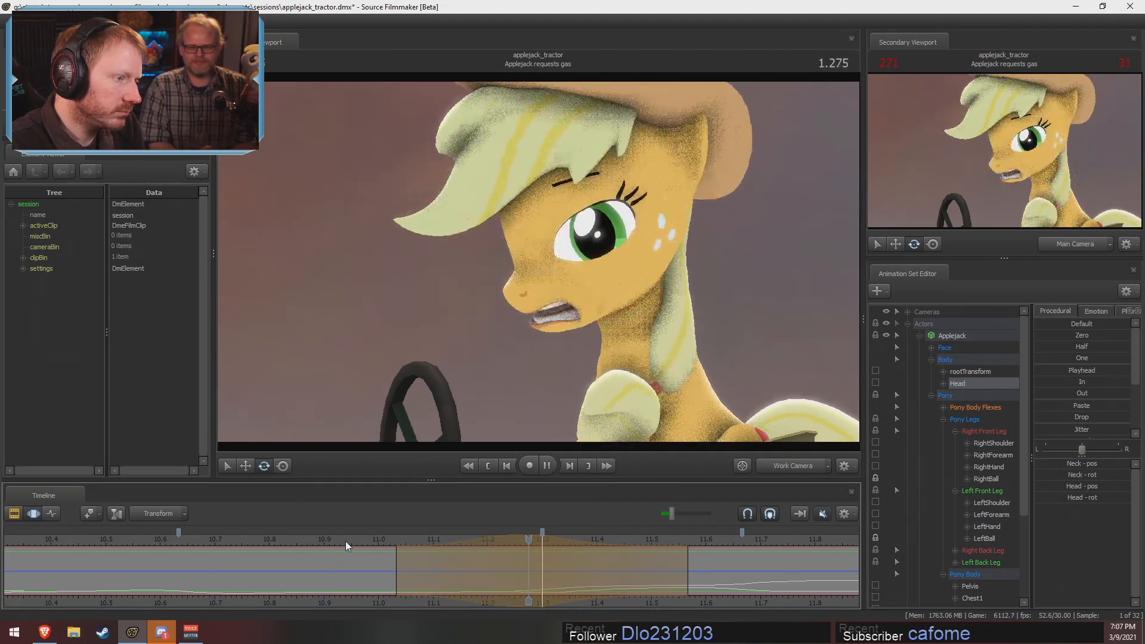
{"action": "middle_click_drag", "start_coordinate": [724, 603], "coordinate": [648, 600]}
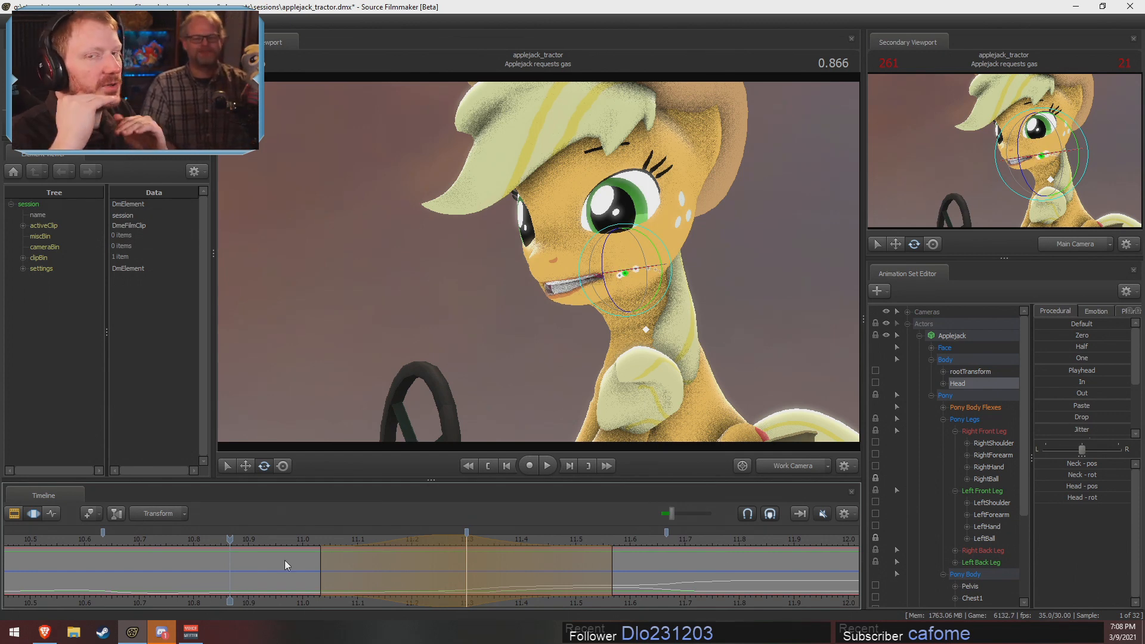
Scrub and play back Applejack's head motion around 1.033 to examine how it leads into the 1.300 pose
{"action": "key", "text": "shift"}
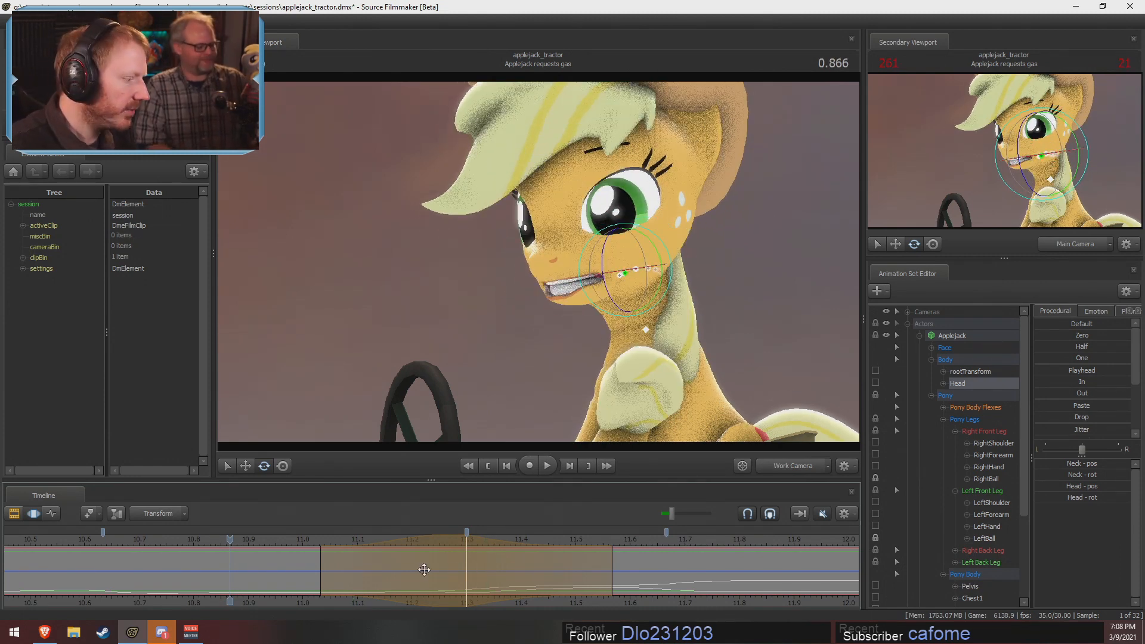
{"action": "key", "text": "shift"}
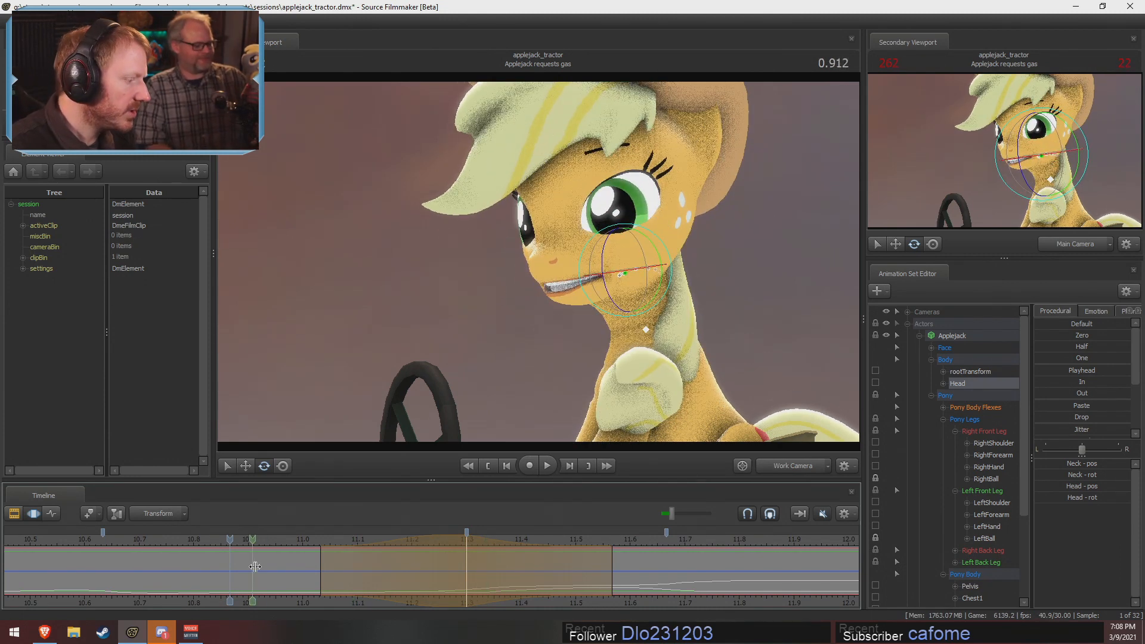
{"action": "left_click", "coordinate": [320, 542]}
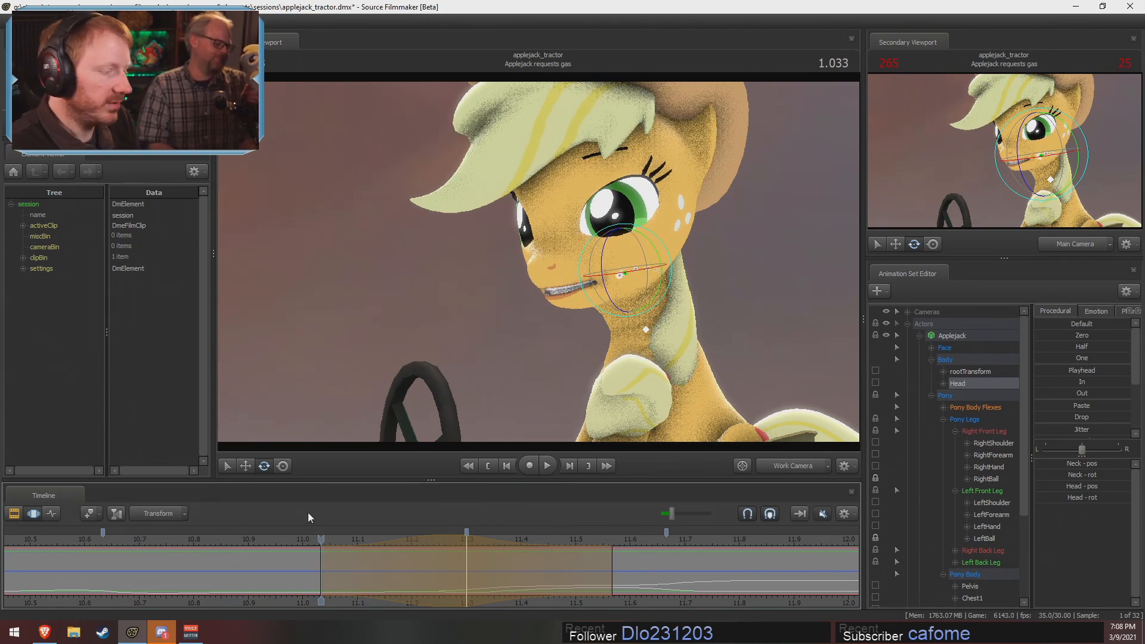
{"action": "key", "text": "shift"}
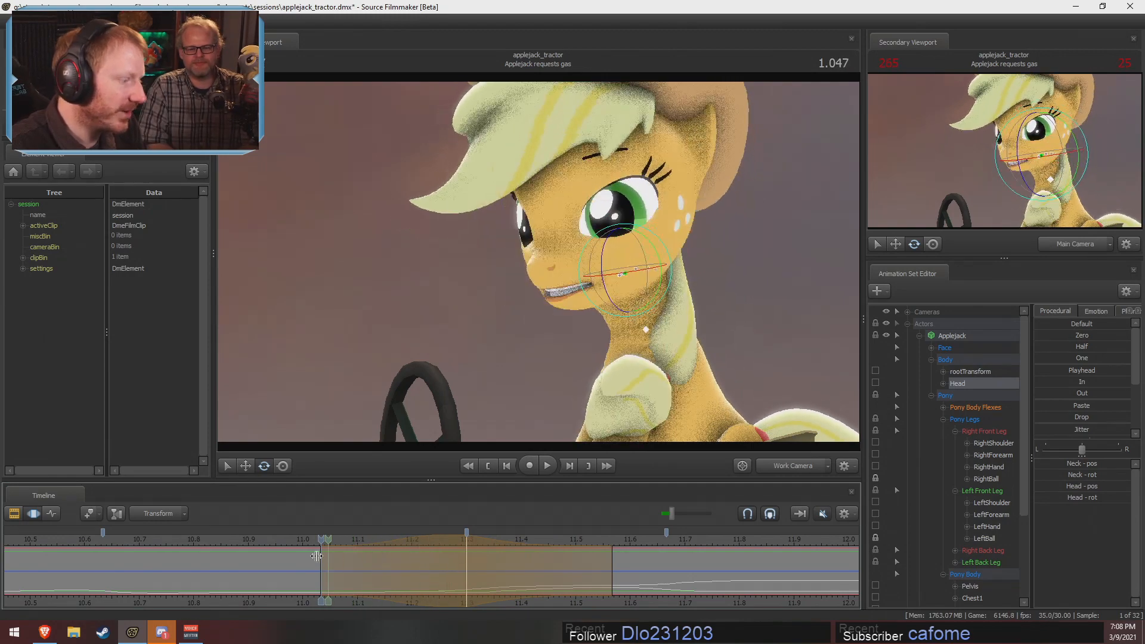
{"action": "left_click", "coordinate": [167, 547]}
{"action": "key", "text": "space"}
{"action": "key", "text": "space"}
{"action": "scroll", "coordinate": [274, 542], "scroll_direction": "down", "scroll_amount": 3}
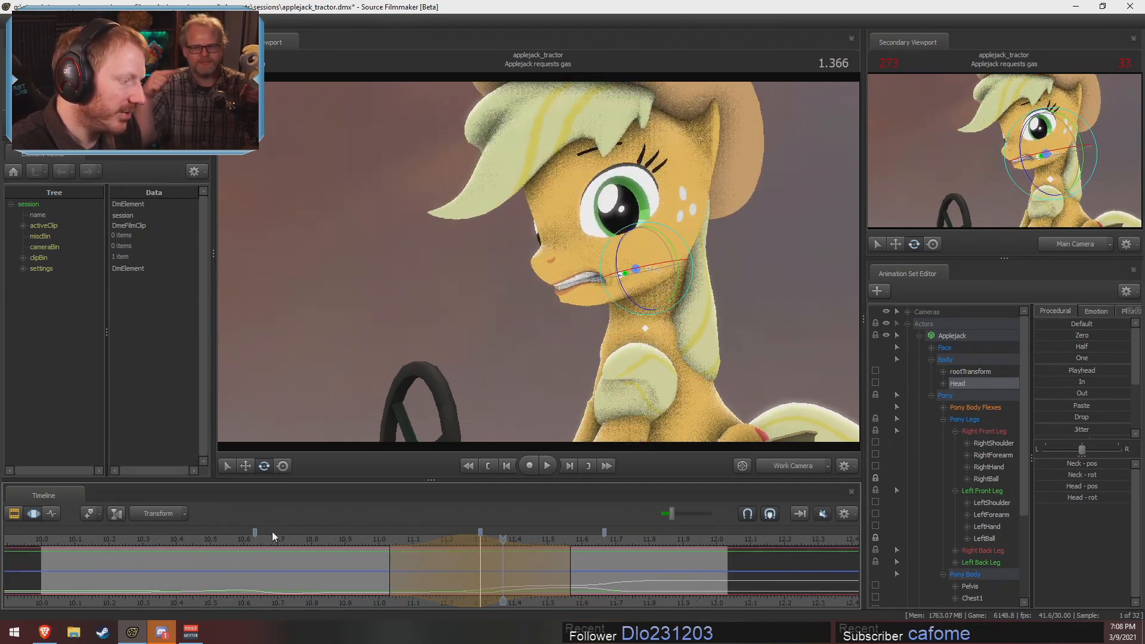
{"action": "key", "text": "shift"}
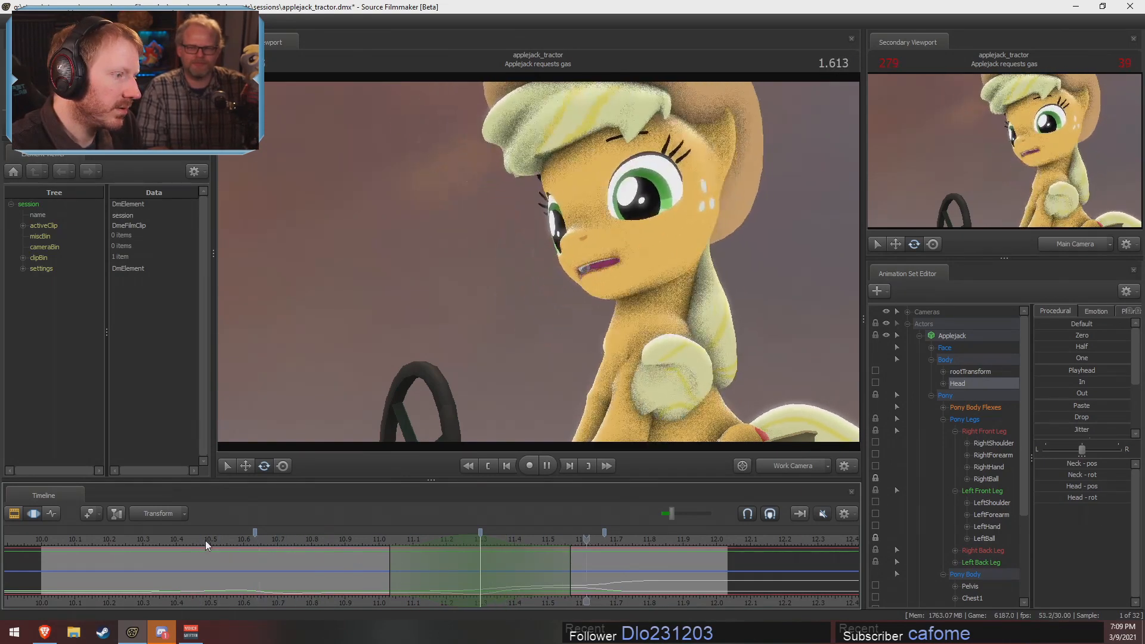
Review the "Gas 'er up!" line in the Clip Editor and shift its audio clip slightly later to end at about 1.966
{"action": "key", "text": "F2"}
{"action": "left_click_drag", "start_coordinate": [854, 559], "coordinate": [855, 573]}
{"action": "left_click", "coordinate": [380, 544]}
{"action": "left_click_drag", "start_coordinate": [380, 543], "coordinate": [401, 561]}
{"action": "left_click", "coordinate": [361, 561]}
{"action": "left_click_drag", "start_coordinate": [334, 536], "coordinate": [311, 535]}
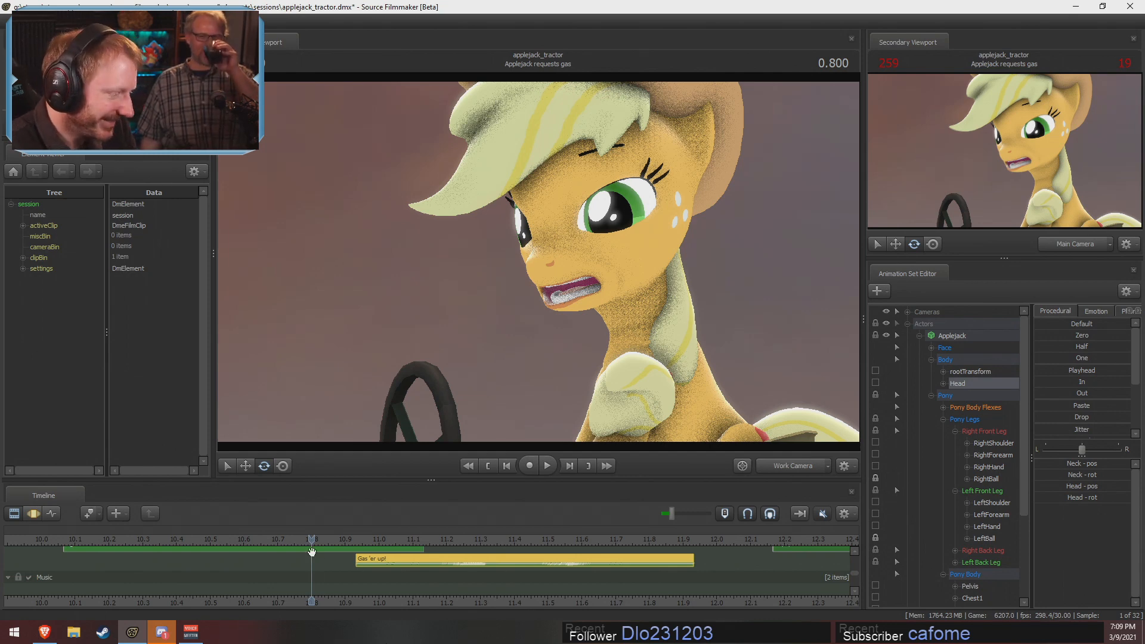
{"action": "left_click_drag", "start_coordinate": [324, 539], "coordinate": [653, 572]}
{"action": "key", "text": "space"}
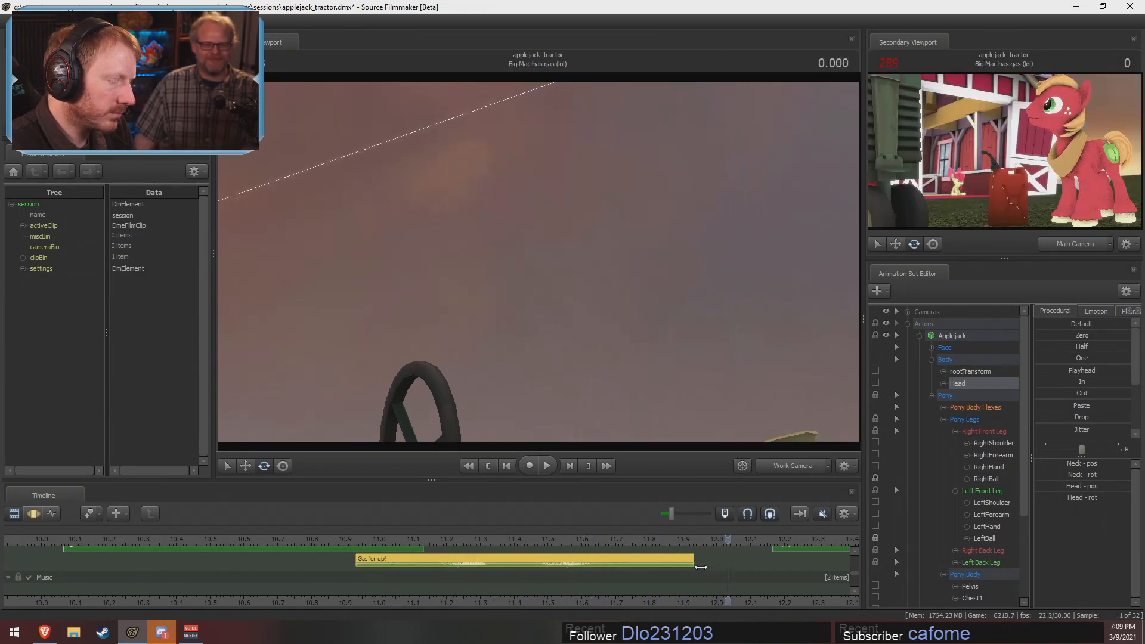
{"action": "key", "text": "space"}
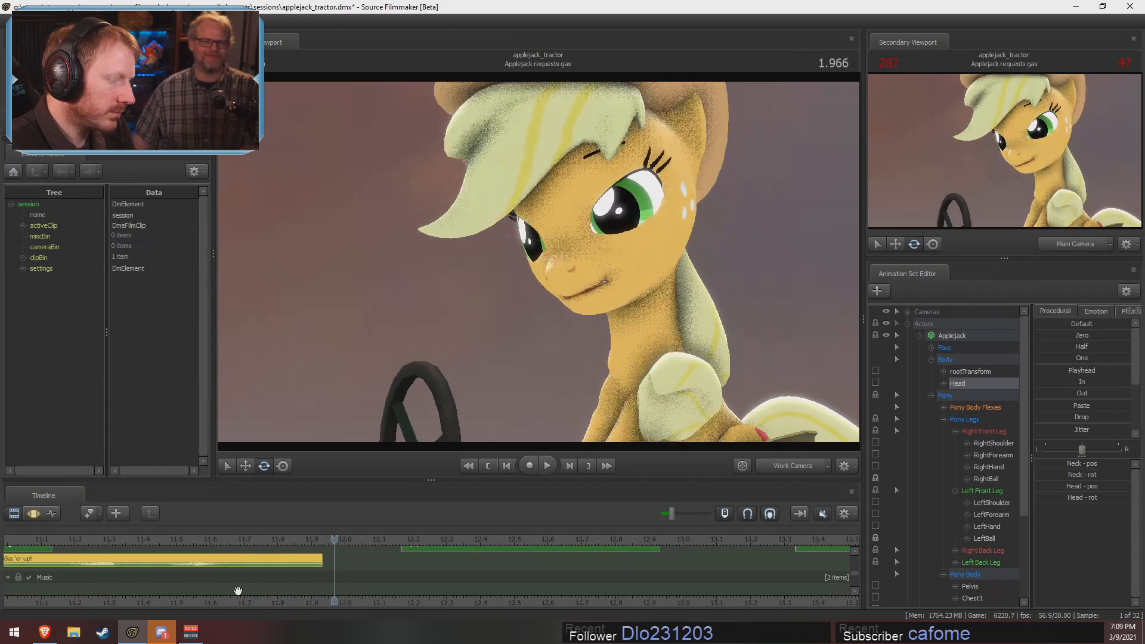
{"action": "left_click_drag", "start_coordinate": [215, 563], "coordinate": [232, 565]}
{"action": "left_click_drag", "start_coordinate": [273, 600], "coordinate": [501, 600]}
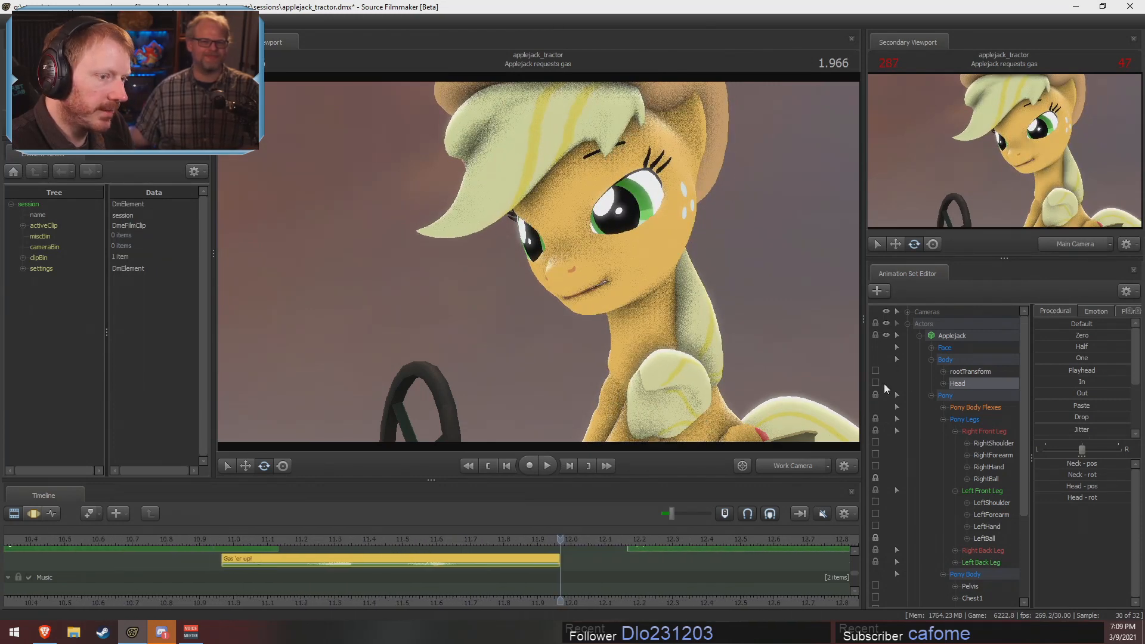
Select Applejack's Lower Face and Lower Face (Bones) control groups and bring the shot into view on the timeline
{"action": "left_click", "coordinate": [931, 349]}
{"action": "left_click", "coordinate": [963, 420]}
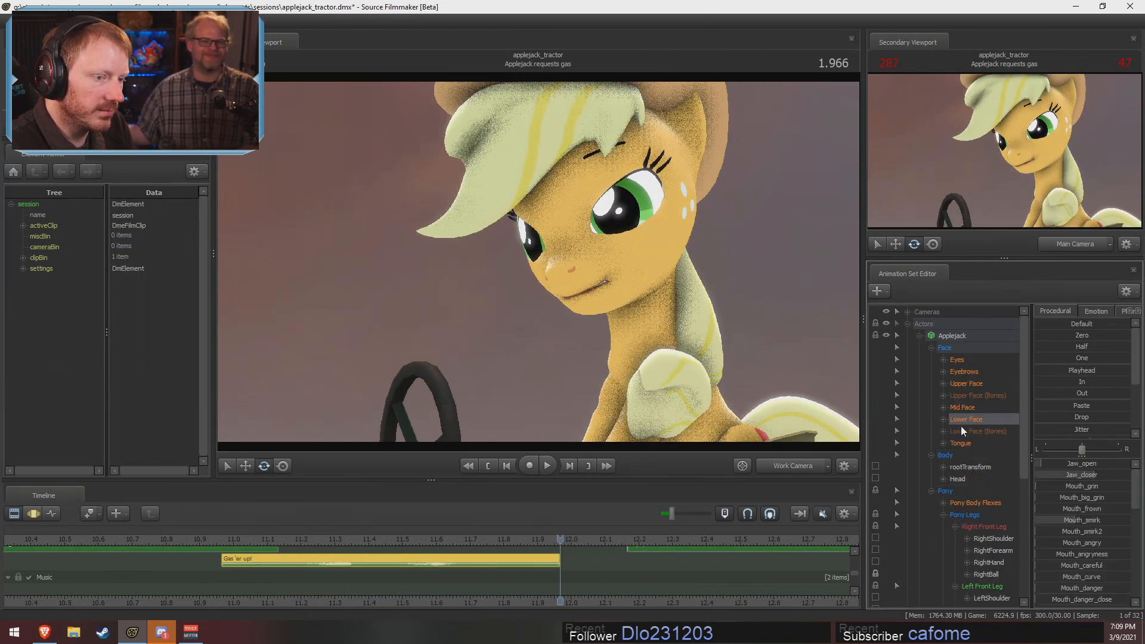
{"action": "left_click", "coordinate": [961, 428], "text": "ctrl"}
{"action": "key", "text": "F3"}
{"action": "key", "text": "F2"}
{"action": "scroll", "coordinate": [854, 571], "scroll_direction": "up", "scroll_amount": 3}
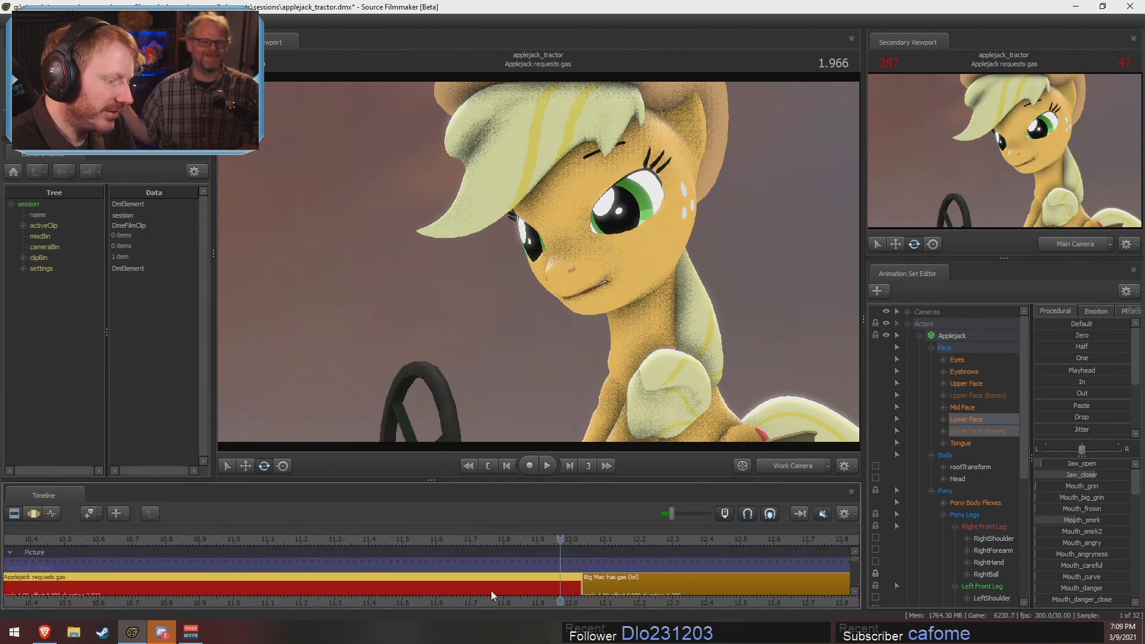
{"action": "middle_click_drag", "start_coordinate": [427, 606], "coordinate": [531, 599]}
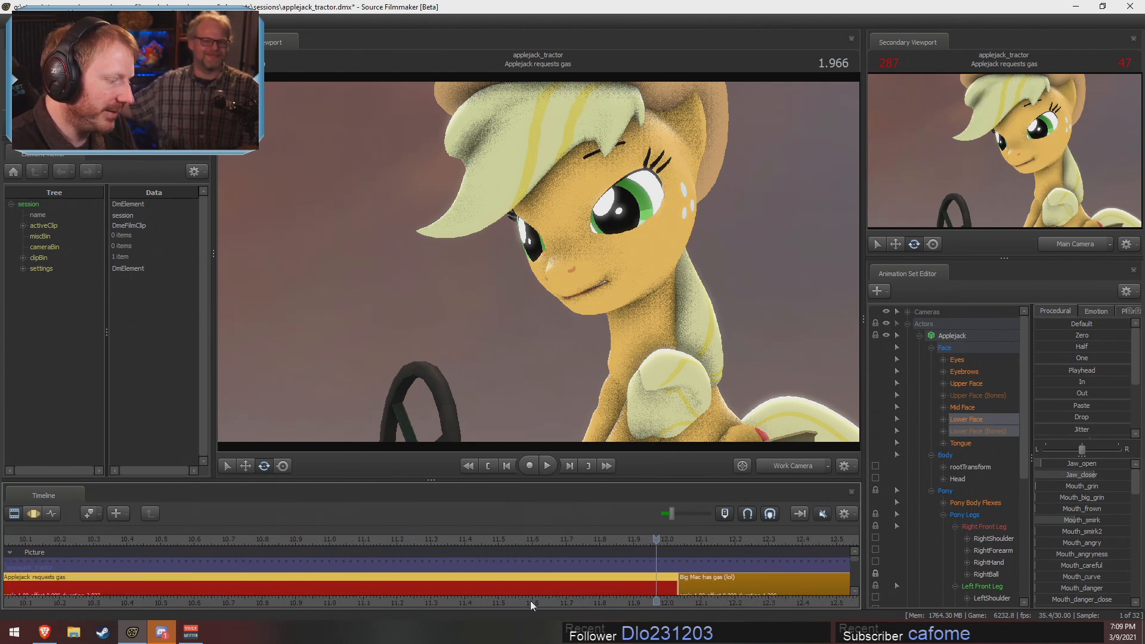
In the Motion Editor, set a short time selection around 0.933 and shift the lower-face animation after it slightly later
{"action": "key", "text": "F3"}
{"action": "key", "text": "shift"}
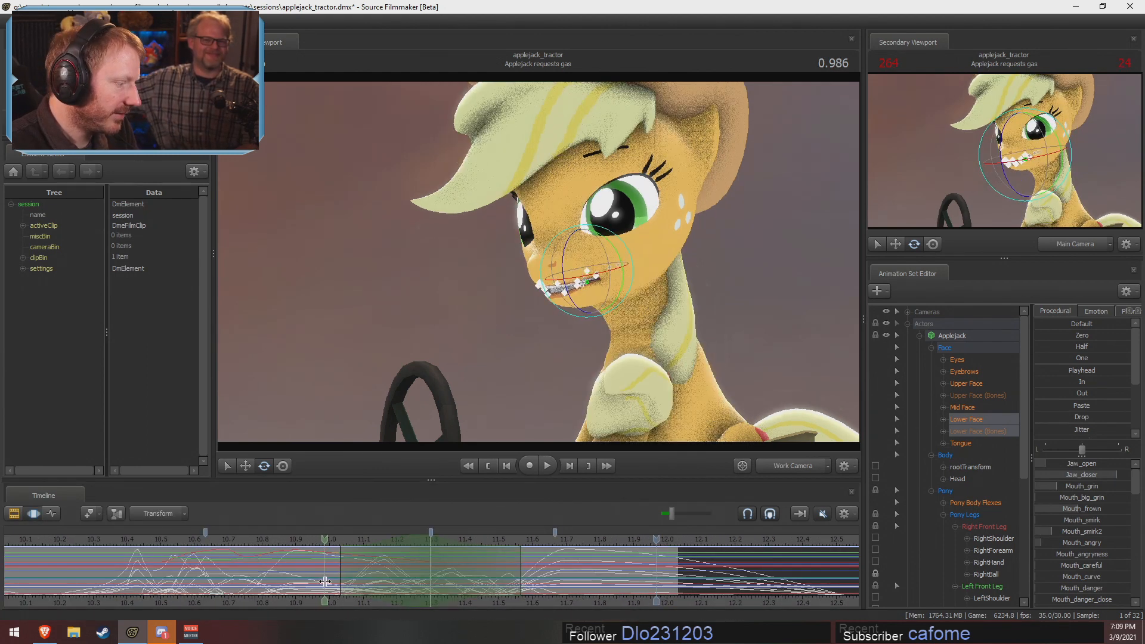
{"action": "mouse_move", "coordinate": [324, 581]}
{"action": "left_mouse_down", "text": "shift"}
{"action": "mouse_move", "coordinate": [286, 580]}
{"action": "mouse_move", "coordinate": [336, 576]}
{"action": "left_mouse_up", "text": "shift"}
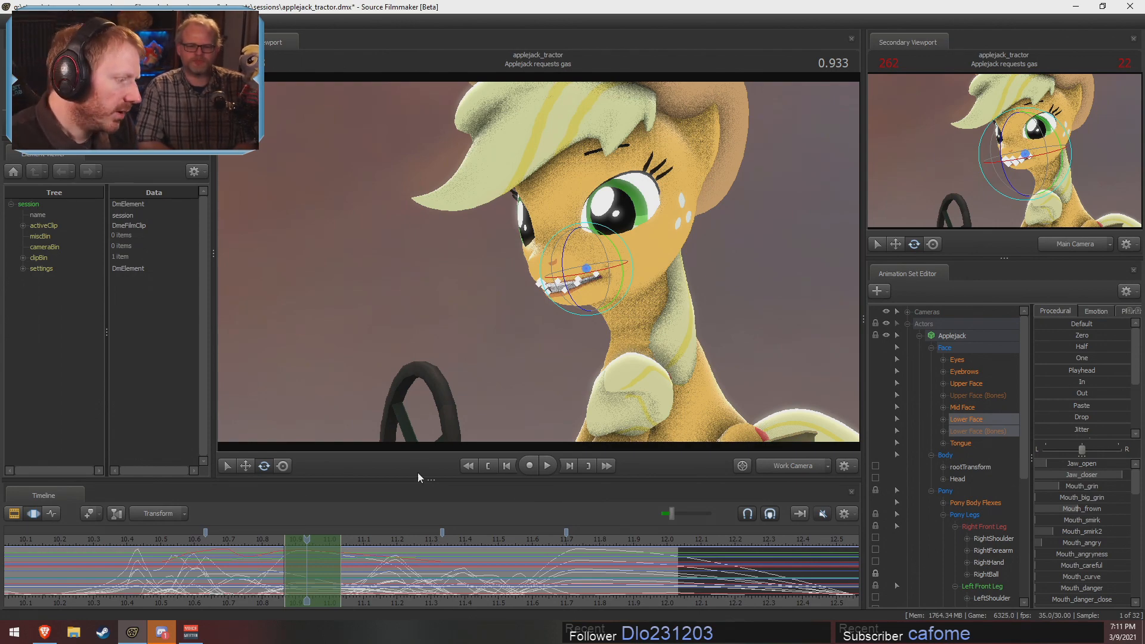
Play back the retimed lower-face animation, scrub it to 1.530 and replay it from an earlier point
{"action": "left_click", "coordinate": [246, 539]}
{"action": "key", "text": "space"}
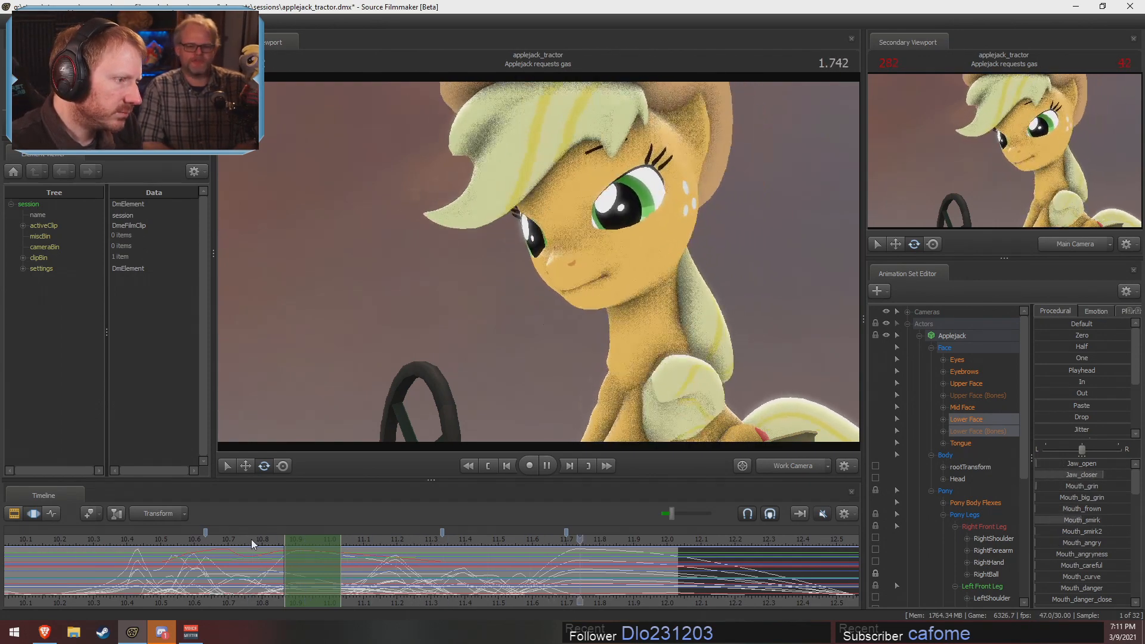
{"action": "key", "text": "space"}
{"action": "left_click_drag", "start_coordinate": [331, 555], "coordinate": [508, 598]}
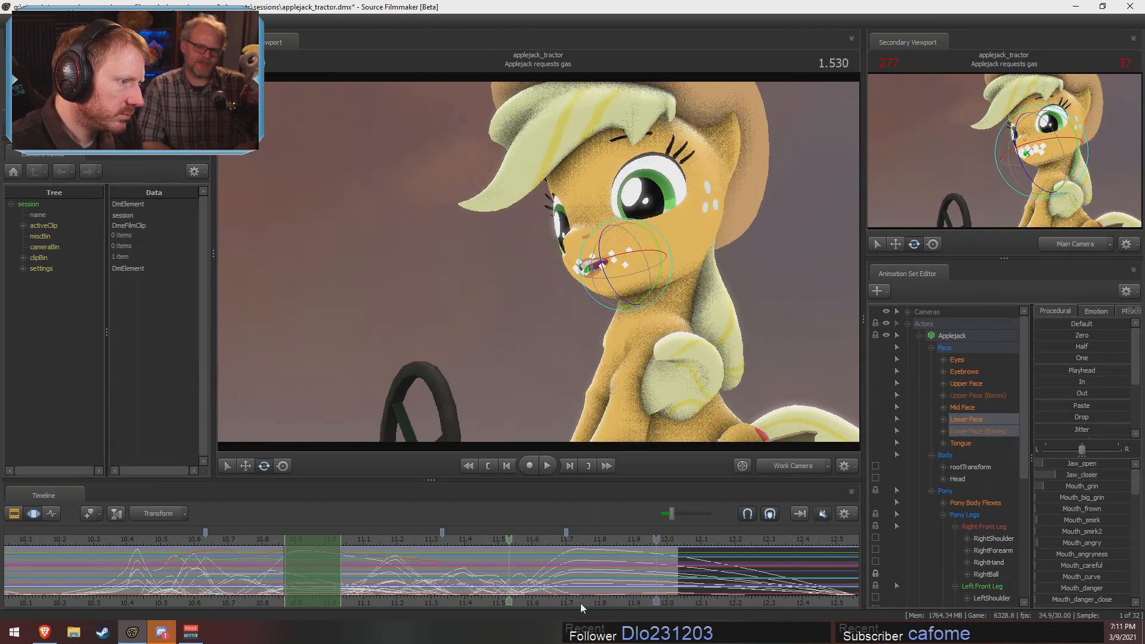
{"action": "left_click", "coordinate": [184, 539]}
{"action": "key", "text": "space"}
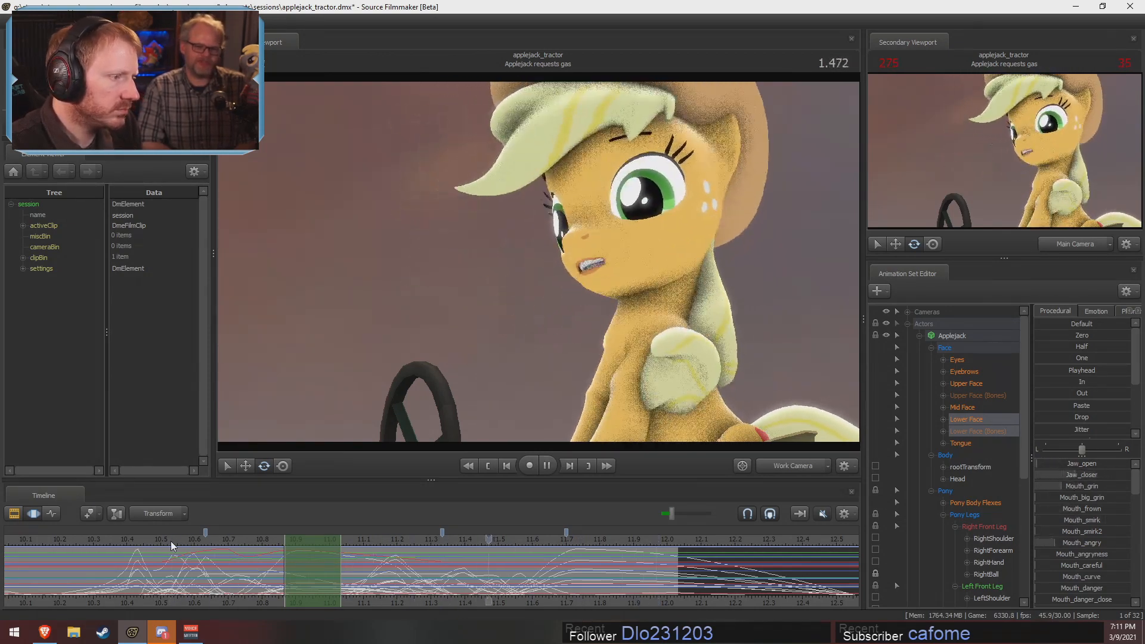
Set a time selection centred on 1.333 that fades out at about 1.07 and 1.60, and select Applejack's neck
{"action": "key", "text": "space"}
{"action": "left_click_drag", "start_coordinate": [172, 545], "coordinate": [441, 566]}
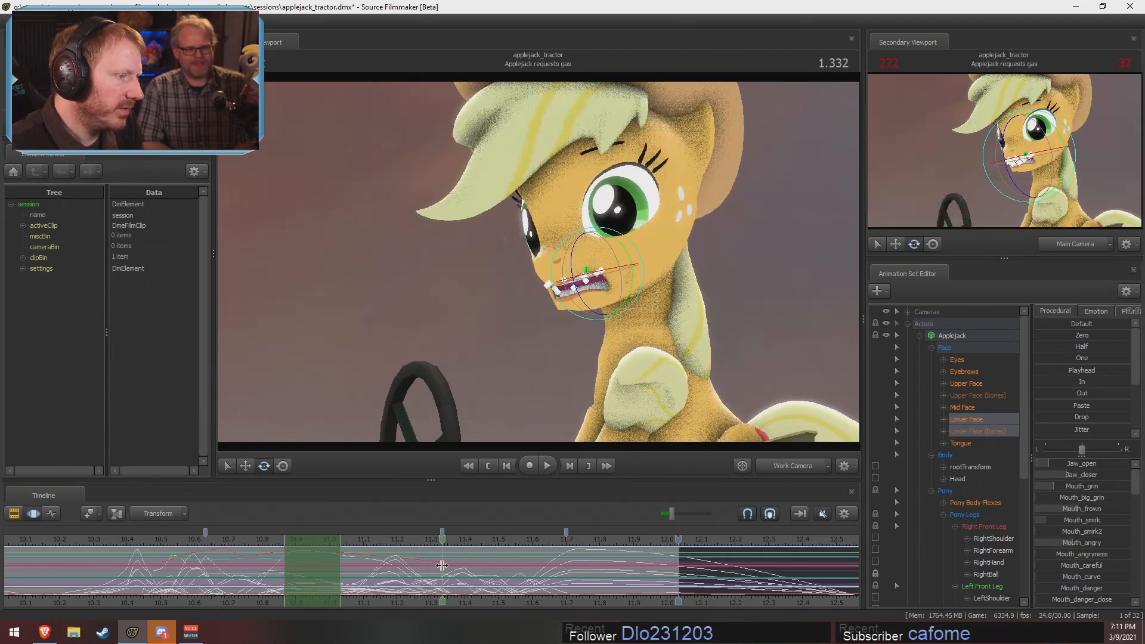
{"action": "left_click", "coordinate": [442, 565], "text": "shift"}
{"action": "scroll", "coordinate": [442, 565], "scroll_direction": "up", "scroll_amount": 8, "text": "shift"}
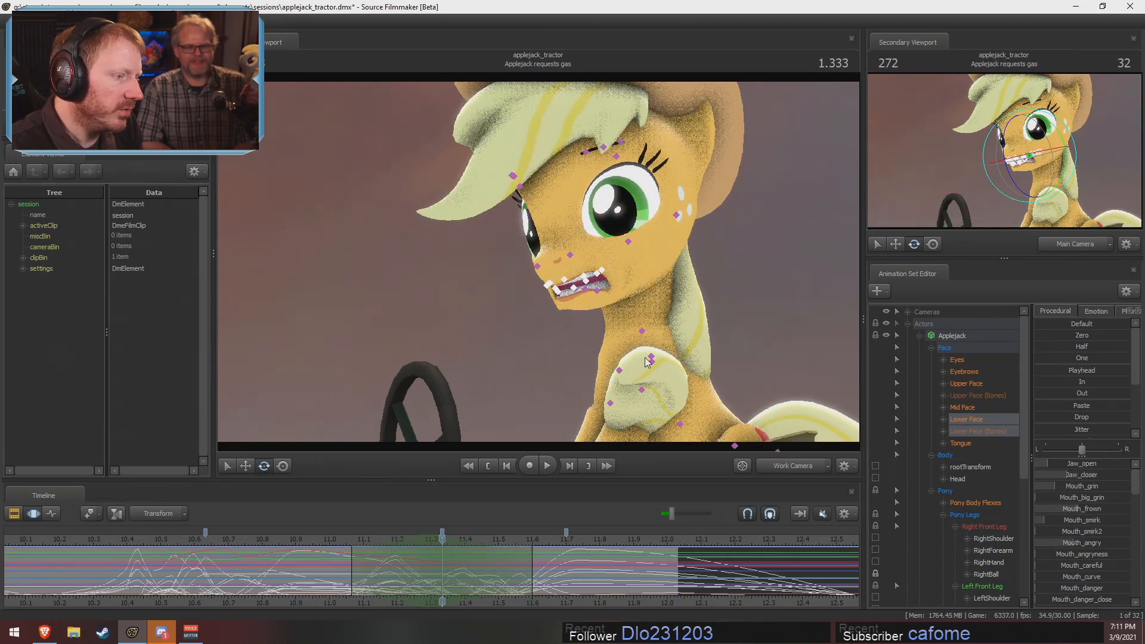
{"action": "left_click", "coordinate": [645, 331]}
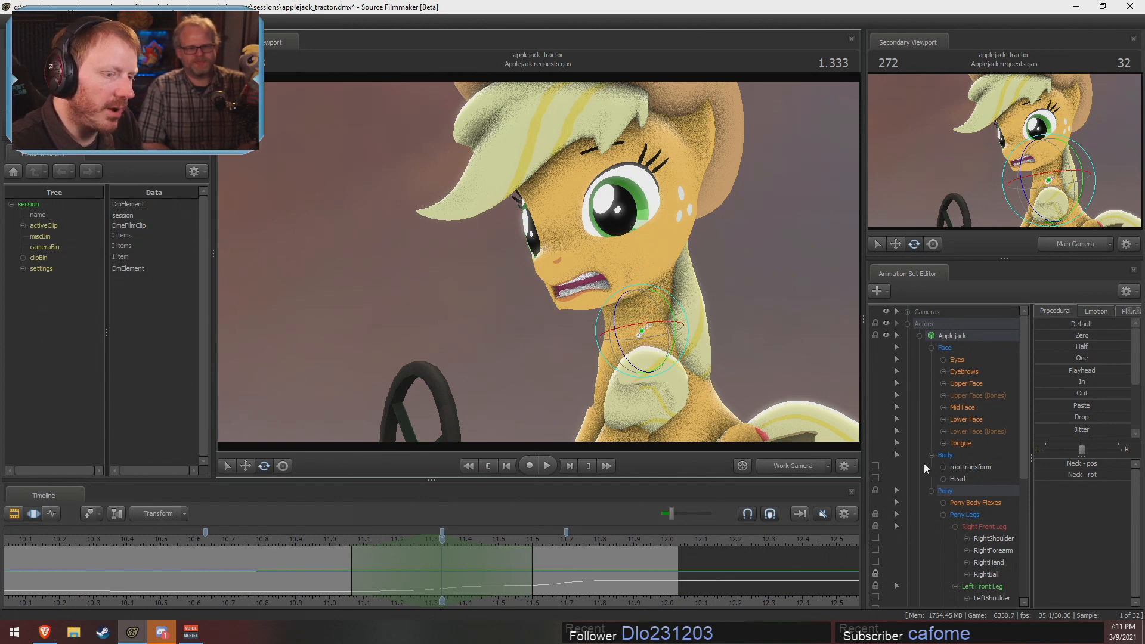
Lock the RightShoulder and LeftShoulder controls and rotate the neck so Applejack's head tips downward at 1.333
{"action": "scroll", "coordinate": [960, 456], "scroll_direction": "down", "scroll_amount": 1}
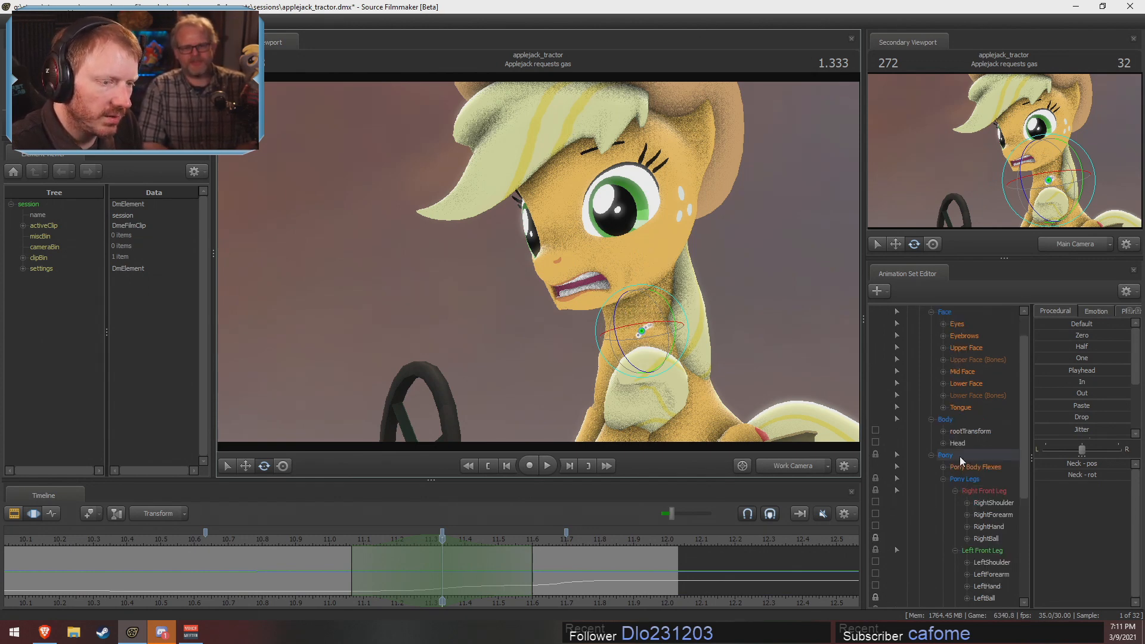
{"action": "scroll", "coordinate": [960, 457], "scroll_direction": "down", "scroll_amount": 2}
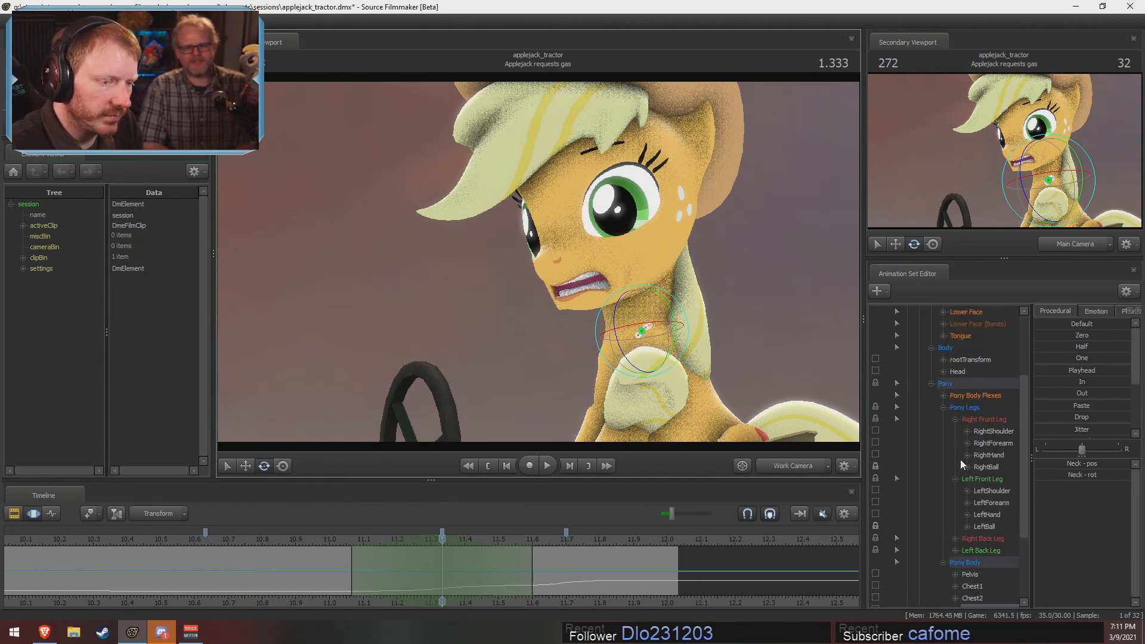
{"action": "left_click", "coordinate": [875, 431]}
{"action": "left_click", "coordinate": [875, 489]}
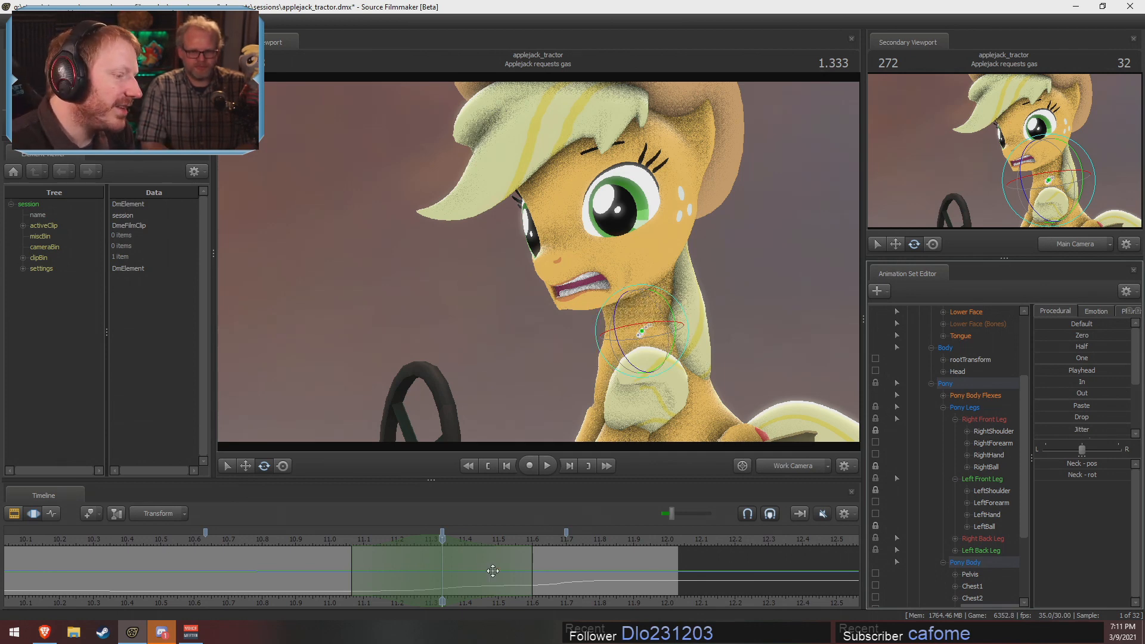
{"action": "left_click_drag", "start_coordinate": [620, 327], "coordinate": [633, 299]}
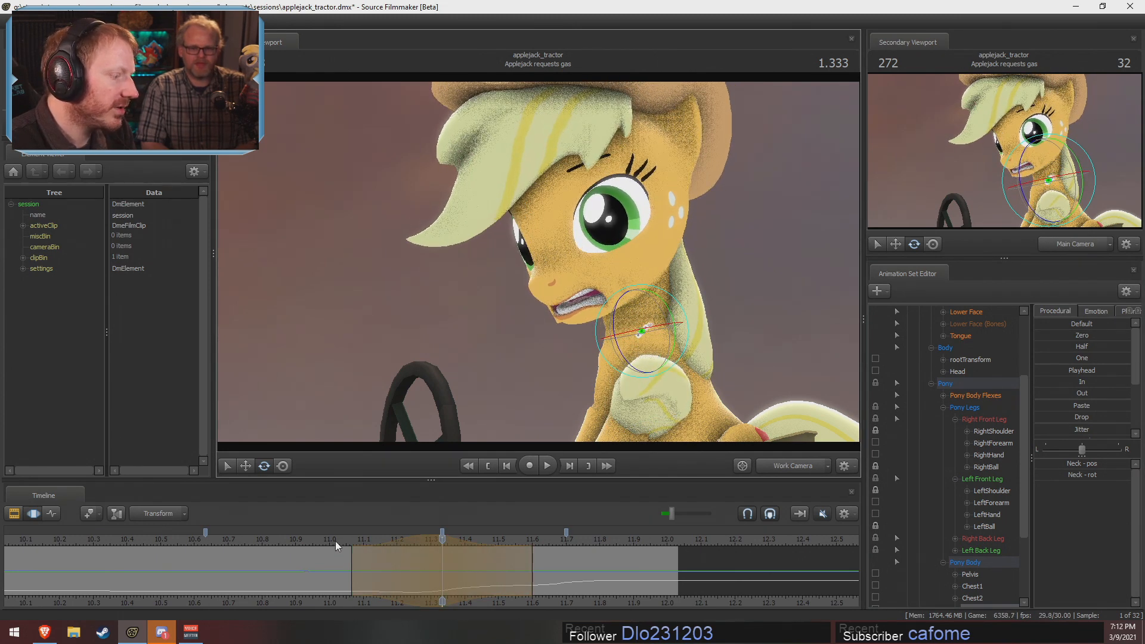
Play back the new neck dip several times and examine its motion around 1.333
{"action": "key", "text": "space"}
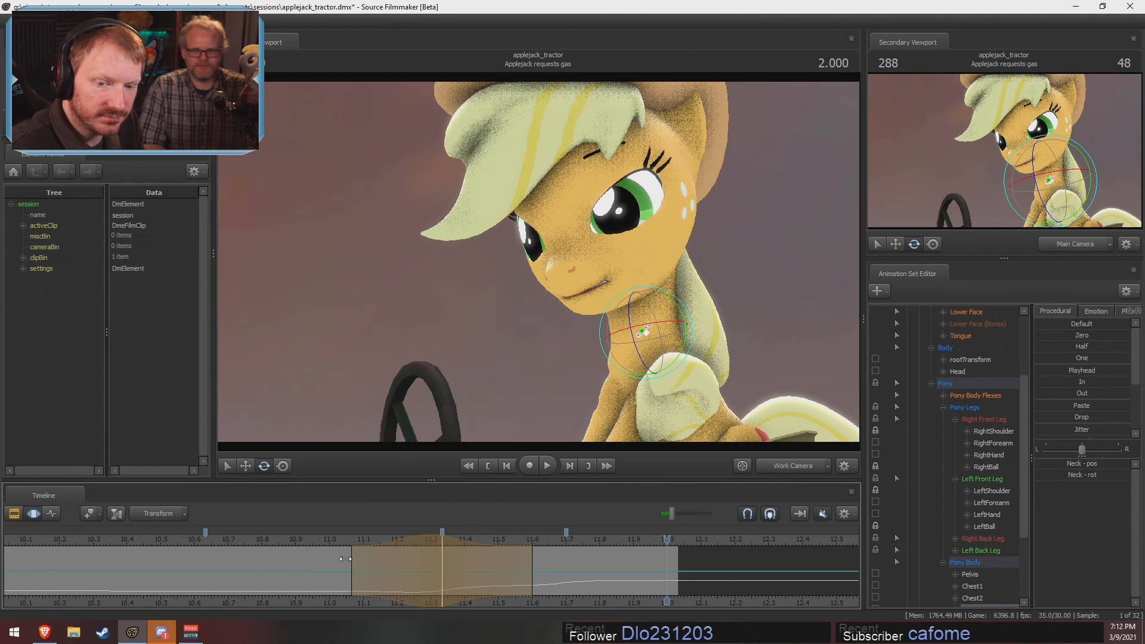
{"action": "left_click_drag", "start_coordinate": [317, 545], "coordinate": [446, 549]}
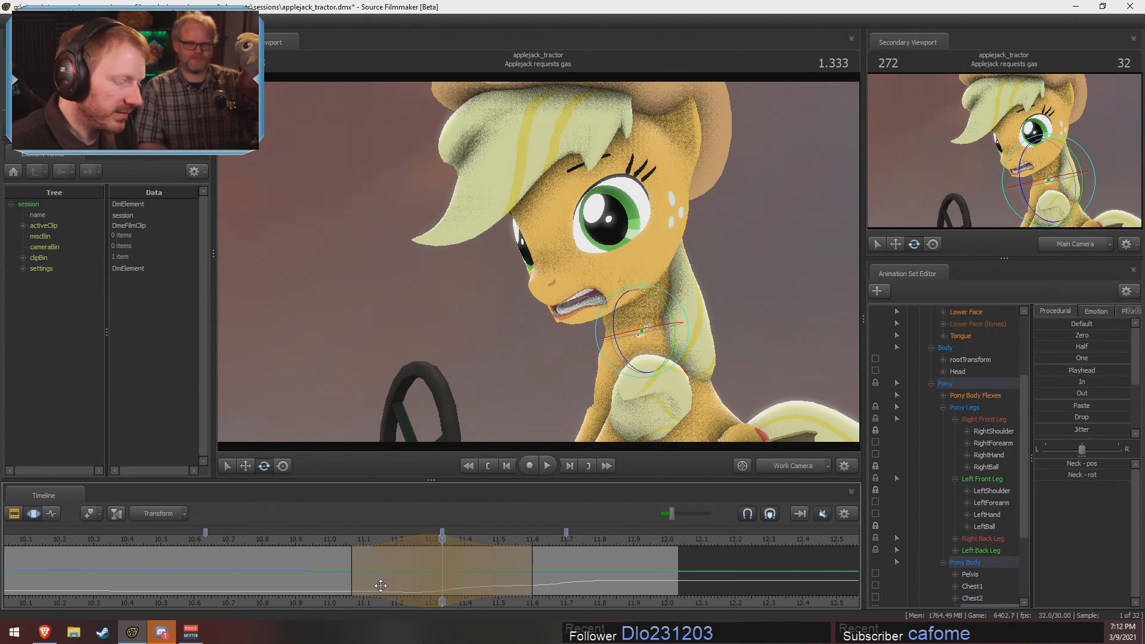
{"action": "key", "text": "shift"}
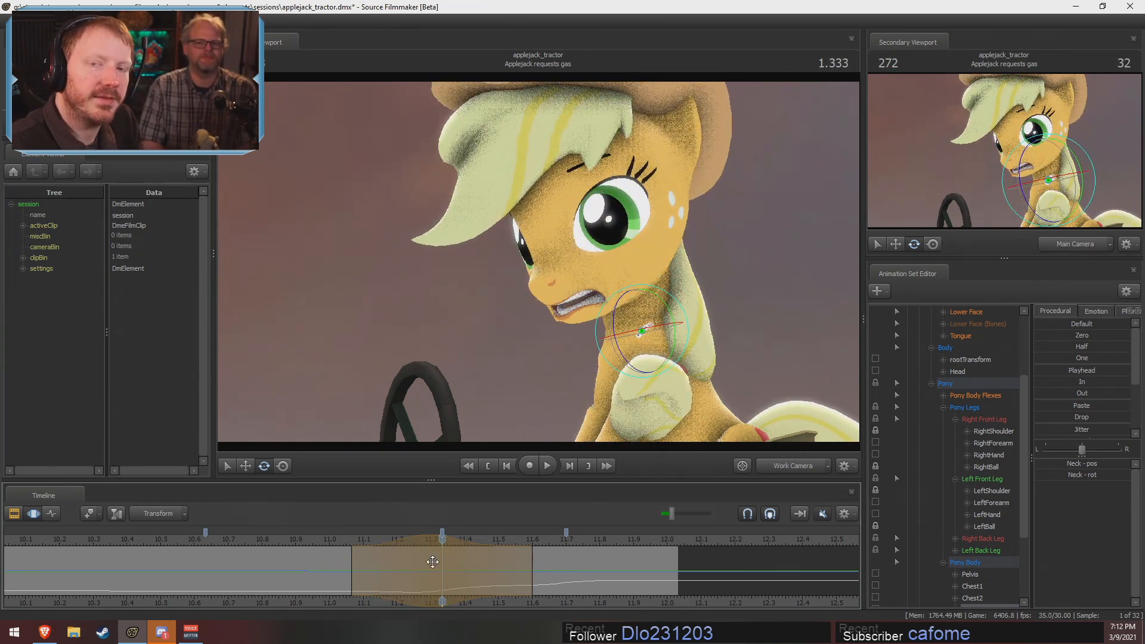
{"action": "key", "text": "shift"}
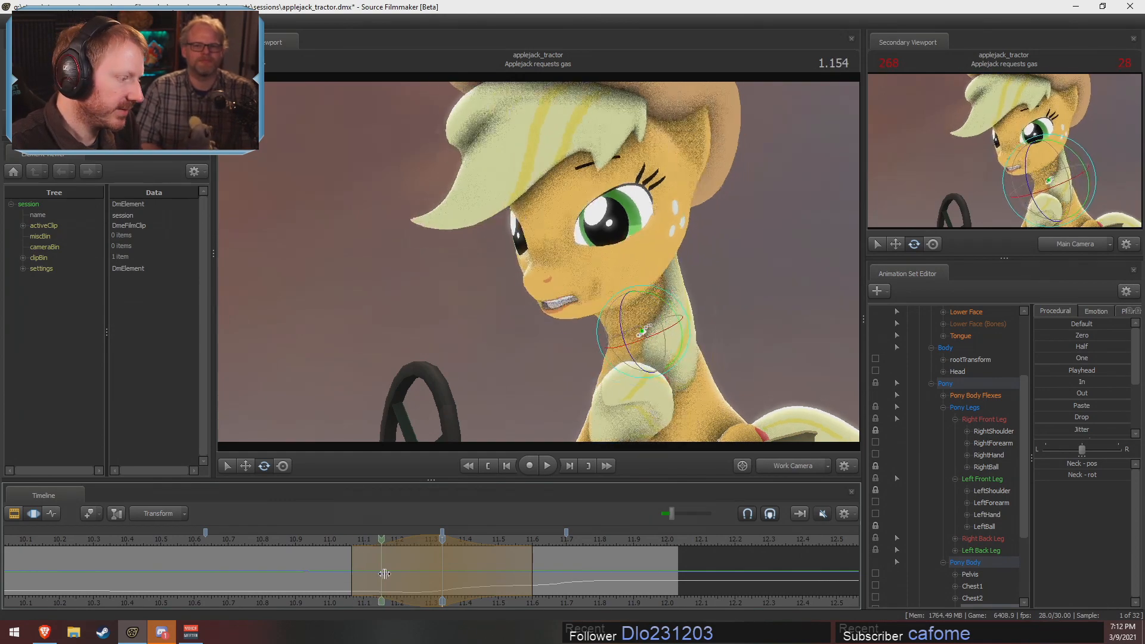
{"action": "key", "text": "space"}
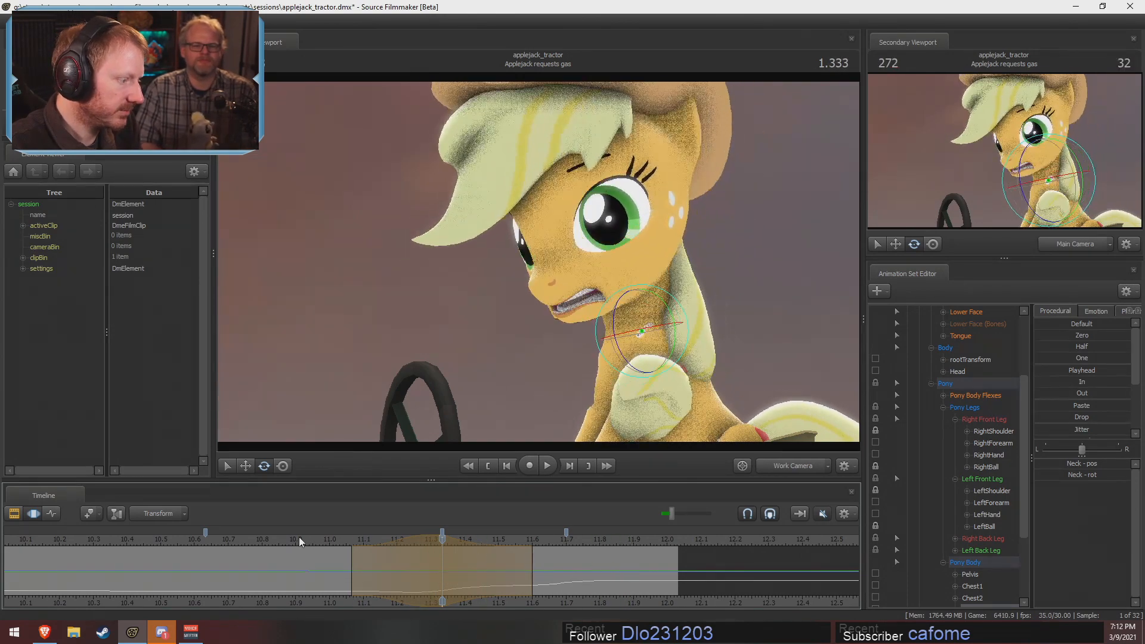
{"action": "key", "text": "space"}
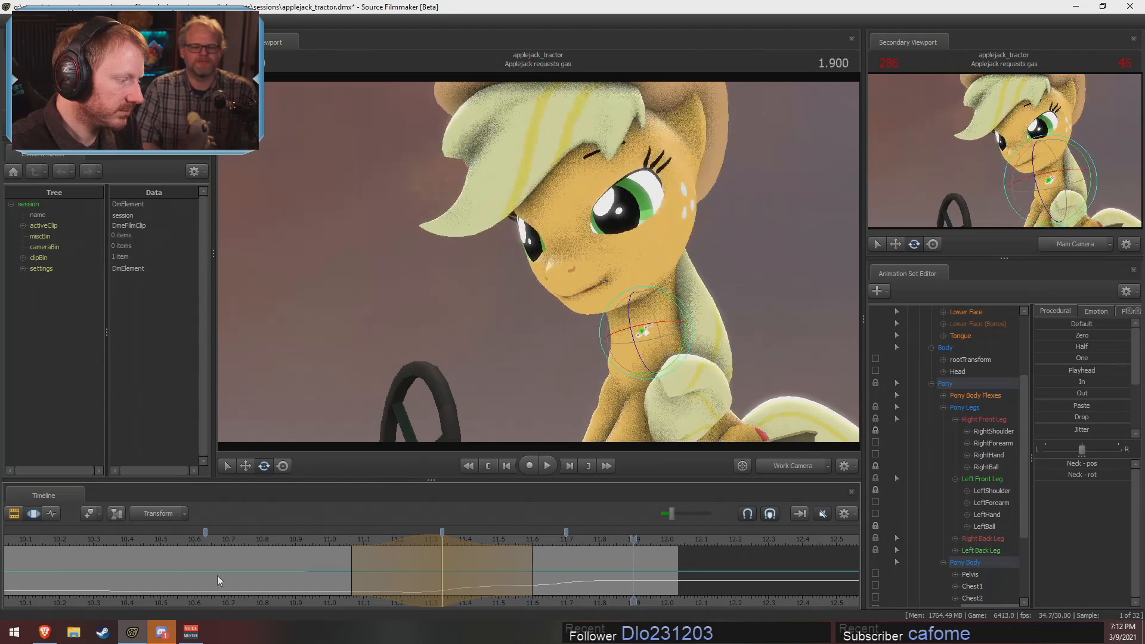
Around 1.17 to 1.33, zero Applejack's Upper Face controls and raise Close_eyes until her eyes are shut
{"action": "left_click_drag", "start_coordinate": [385, 585], "coordinate": [442, 585], "text": "shift"}
{"action": "left_click_drag", "start_coordinate": [410, 583], "coordinate": [369, 572], "text": "ctrl"}
{"action": "scroll", "coordinate": [987, 406], "scroll_direction": "up", "scroll_amount": 3}
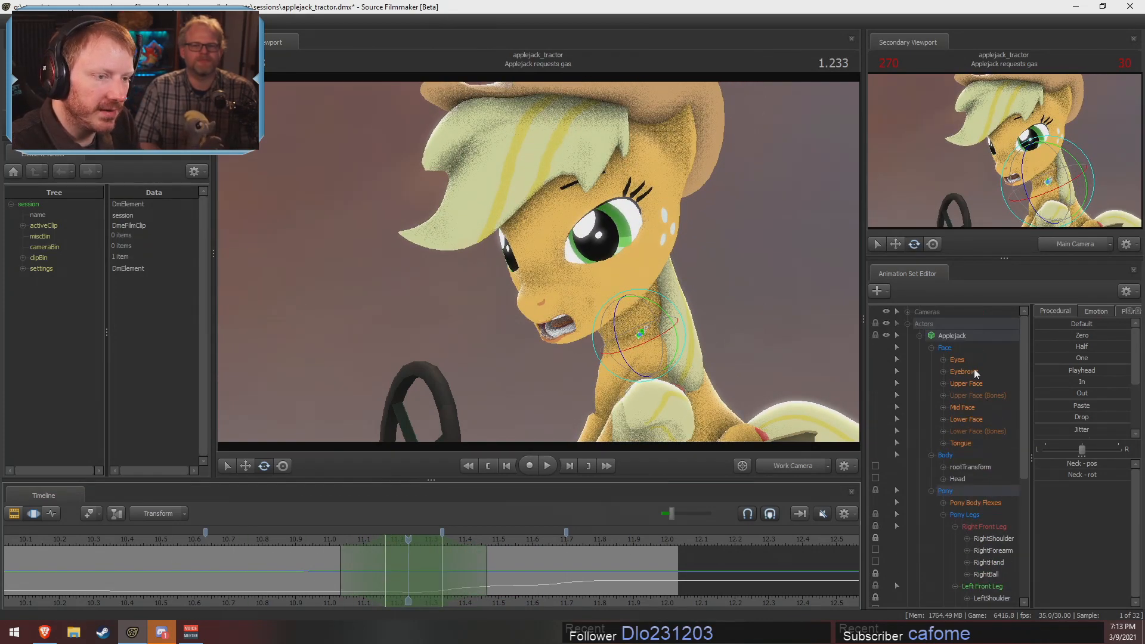
{"action": "left_click", "coordinate": [960, 350]}
{"action": "left_click", "coordinate": [968, 381]}
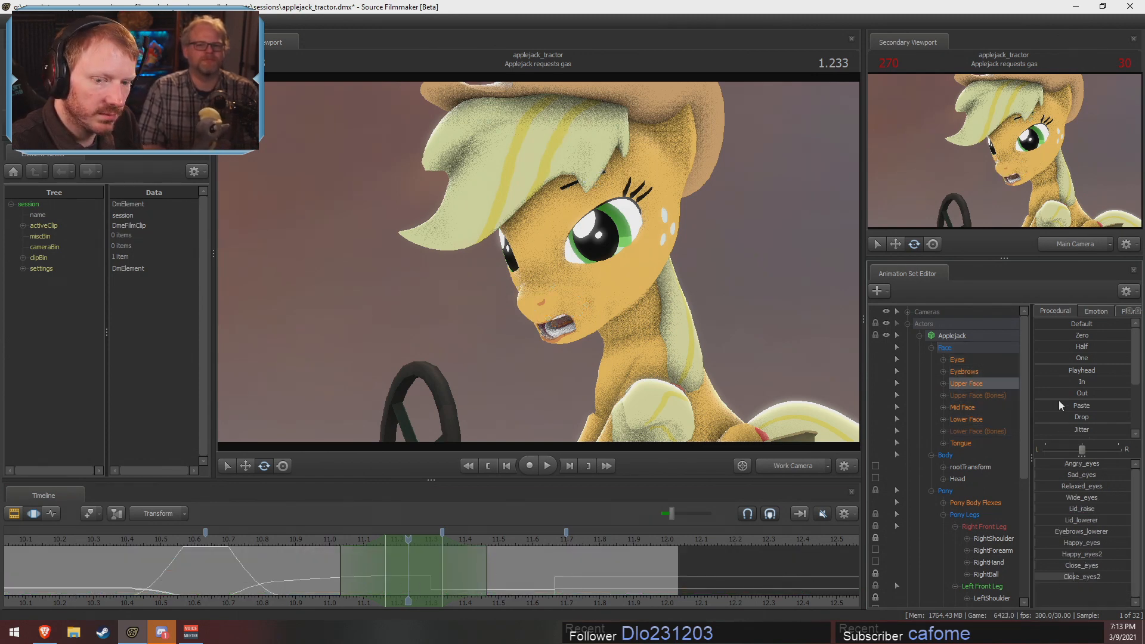
{"action": "left_click", "coordinate": [1039, 334]}
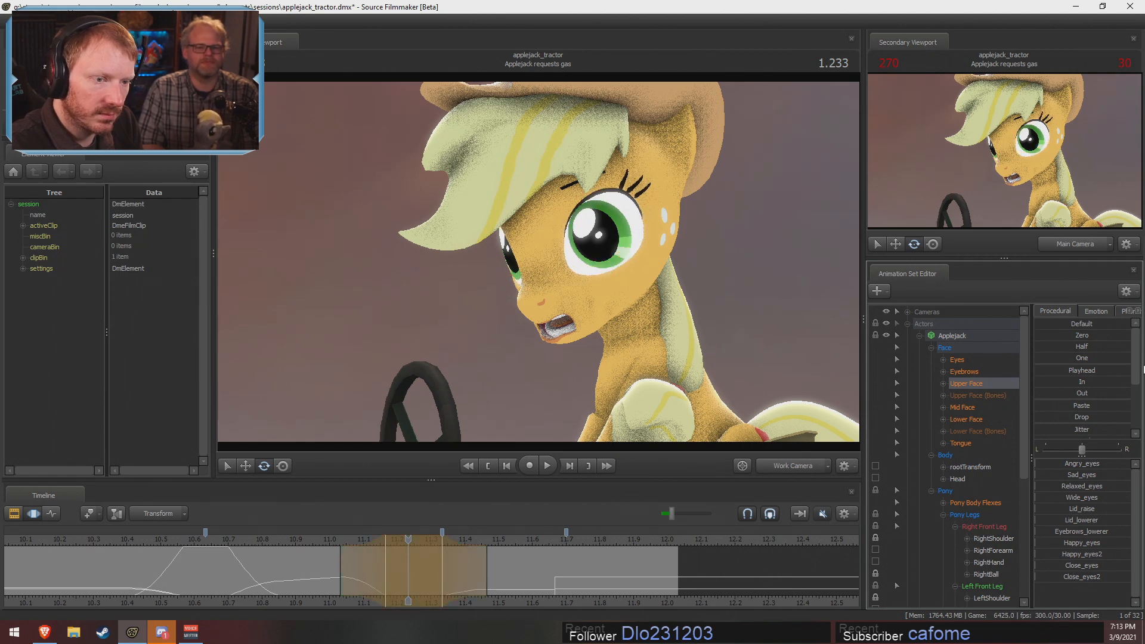
{"action": "scroll", "coordinate": [1053, 427], "scroll_direction": "down", "scroll_amount": 3}
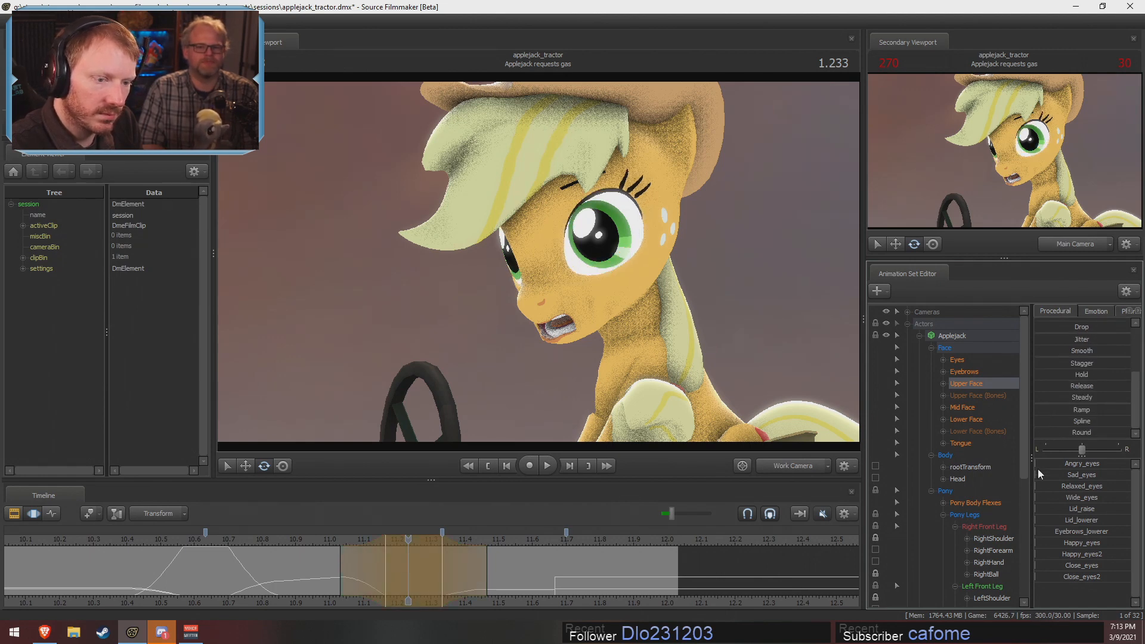
{"action": "left_click_drag", "start_coordinate": [1039, 566], "coordinate": [1073, 566]}
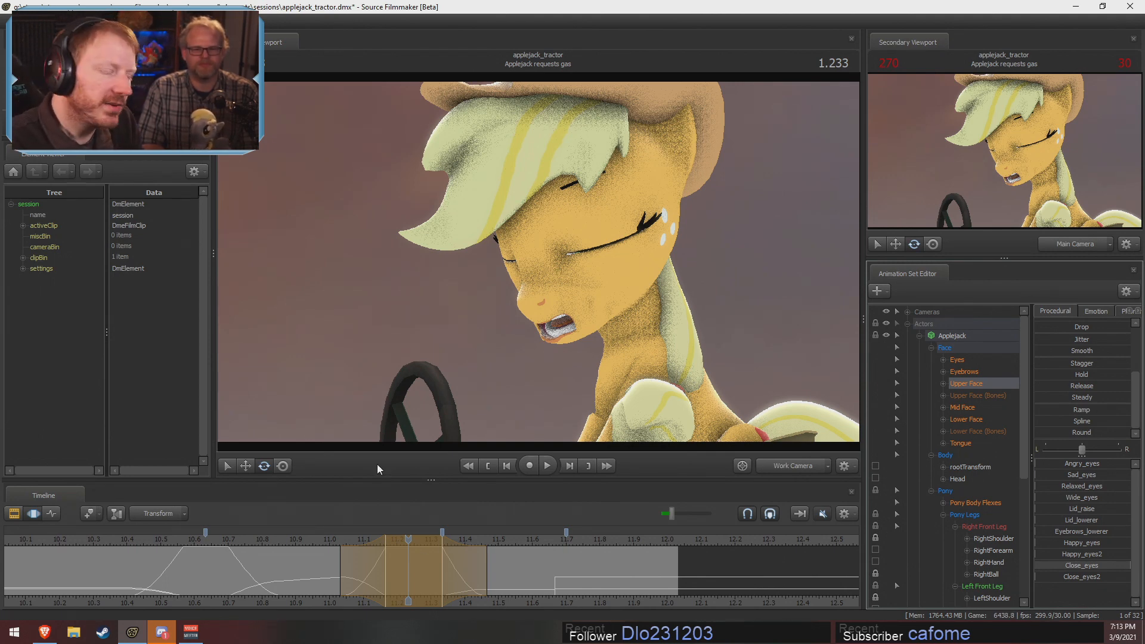
Delay the start of the eye closure to hold from 1.200 to 1.333, and play back the blink
{"action": "left_click_drag", "start_coordinate": [422, 539], "coordinate": [435, 541]}
{"action": "key", "text": "shift"}
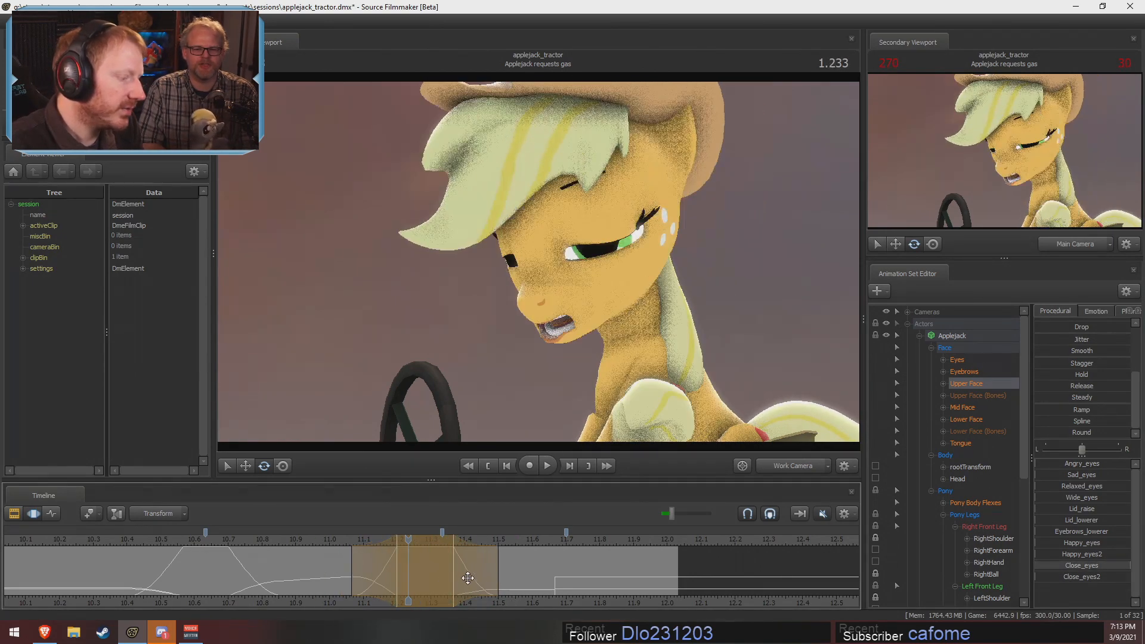
{"action": "left_click_drag", "start_coordinate": [468, 579], "coordinate": [457, 579]}
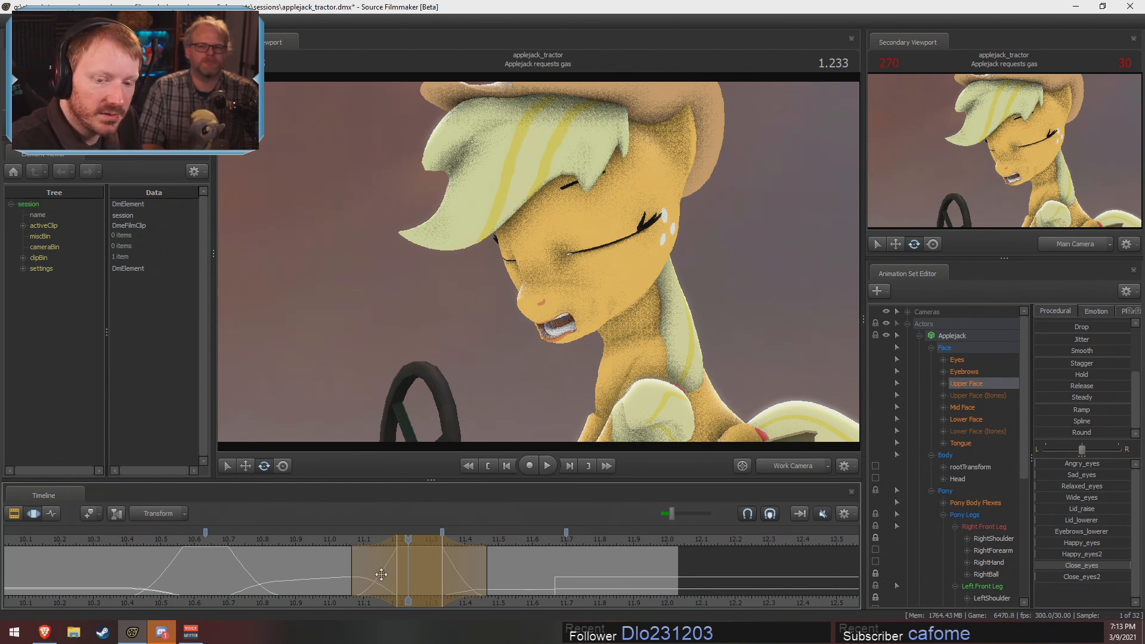
{"action": "key", "text": "shift"}
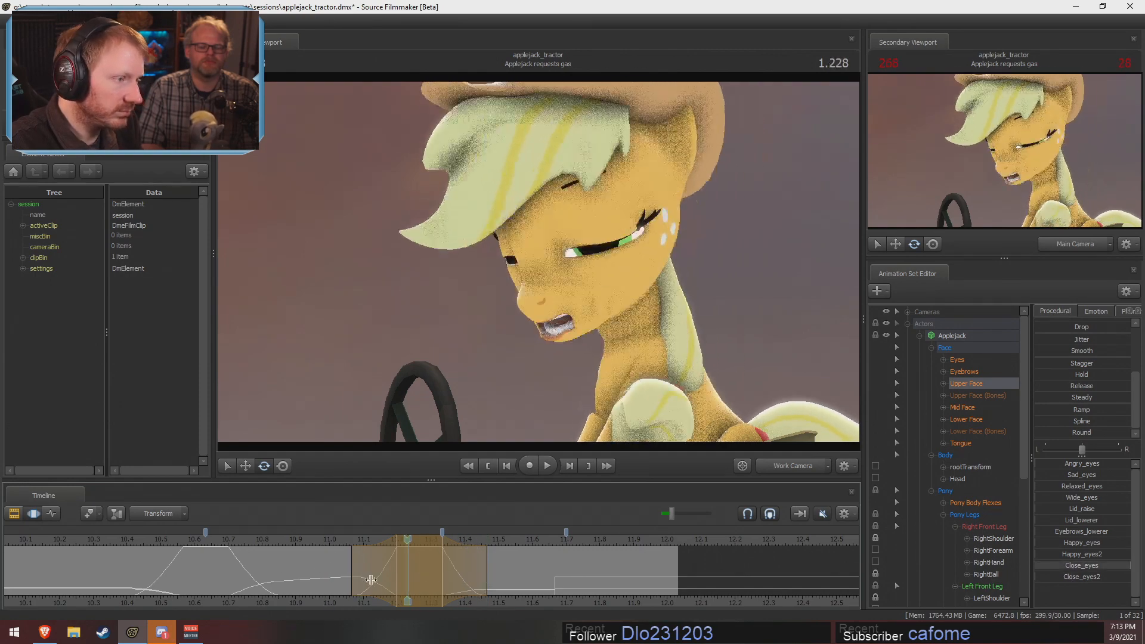
{"action": "key", "text": "space"}
{"action": "key", "text": "space"}
{"action": "key", "text": "shift"}
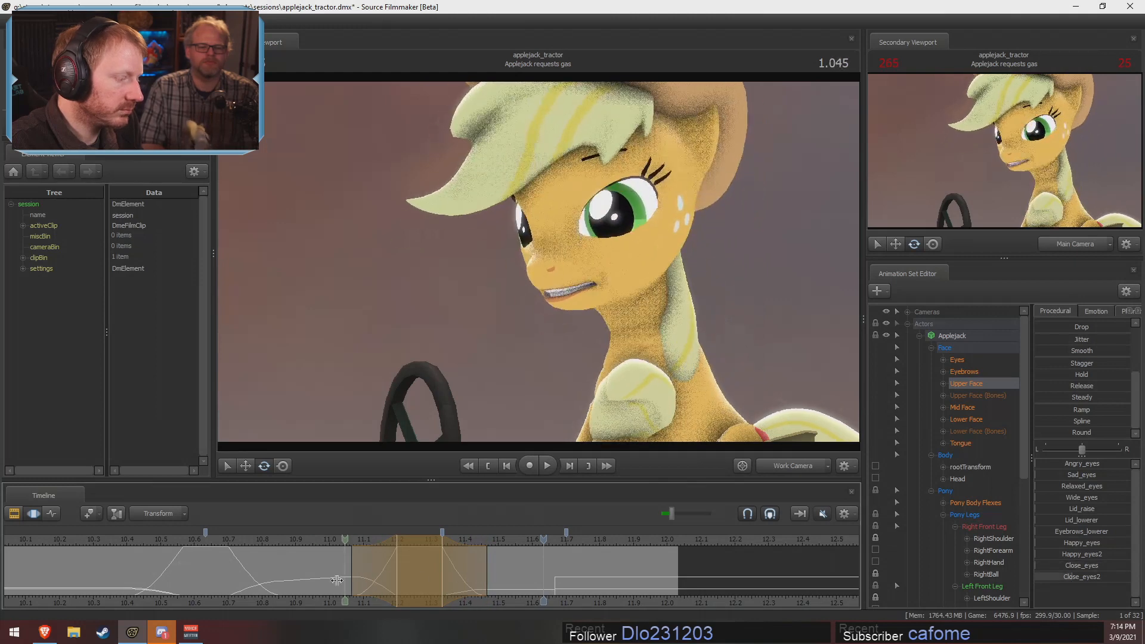
Set a time selection centred on 1.266 fading out at about 1.10 and 1.43, and rotate Applejack's head further downward
{"action": "left_click", "coordinate": [416, 578]}
{"action": "scroll", "coordinate": [414, 577], "scroll_direction": "up", "scroll_amount": 4}
{"action": "scroll", "coordinate": [415, 578], "scroll_direction": "up", "scroll_amount": 1}
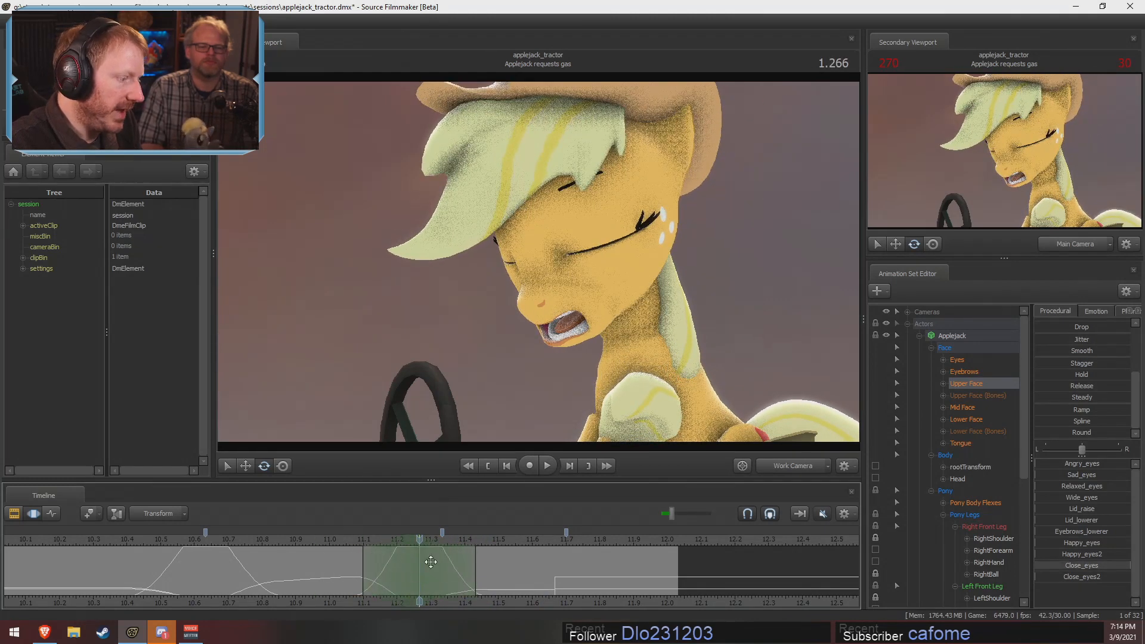
{"action": "left_click", "coordinate": [593, 266], "text": "ctrl"}
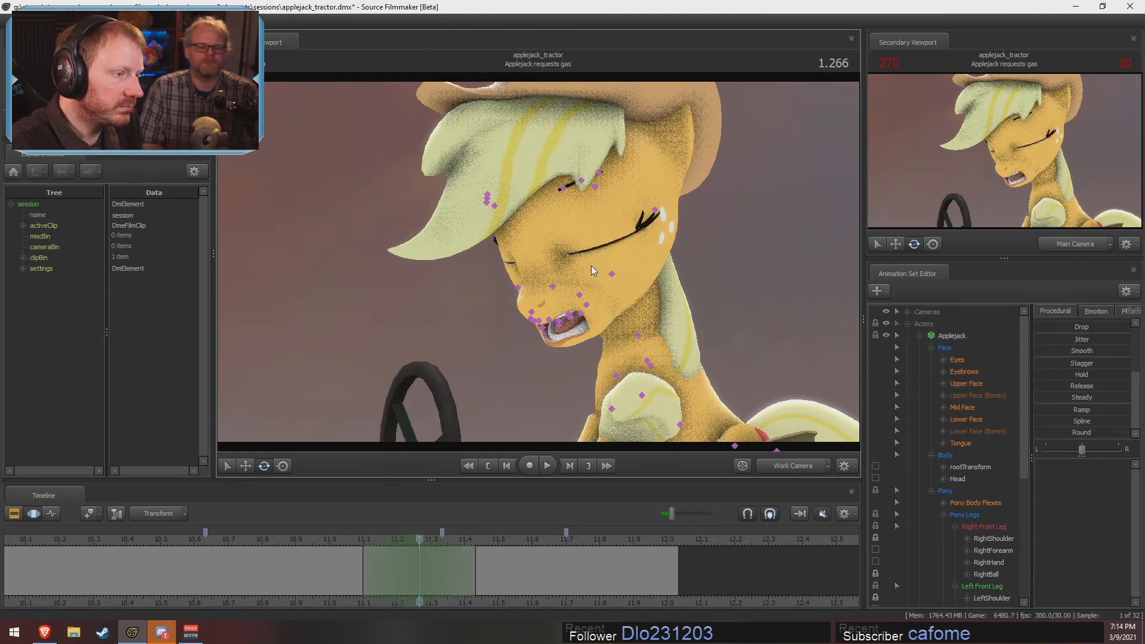
{"action": "left_click", "coordinate": [618, 274]}
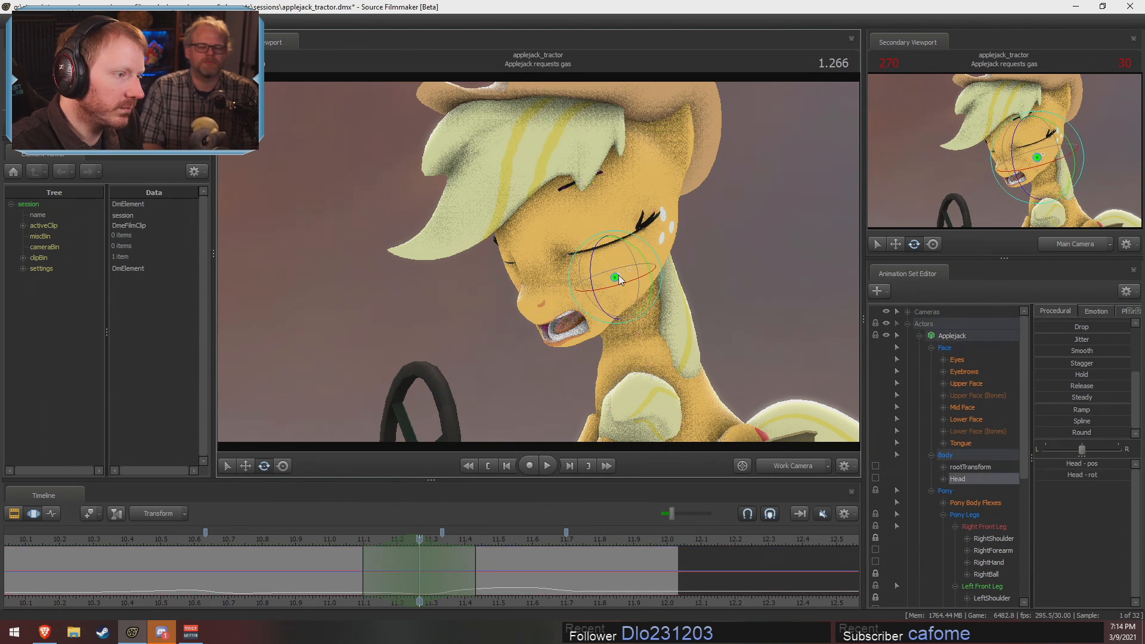
{"action": "left_click_drag", "start_coordinate": [595, 265], "coordinate": [600, 292]}
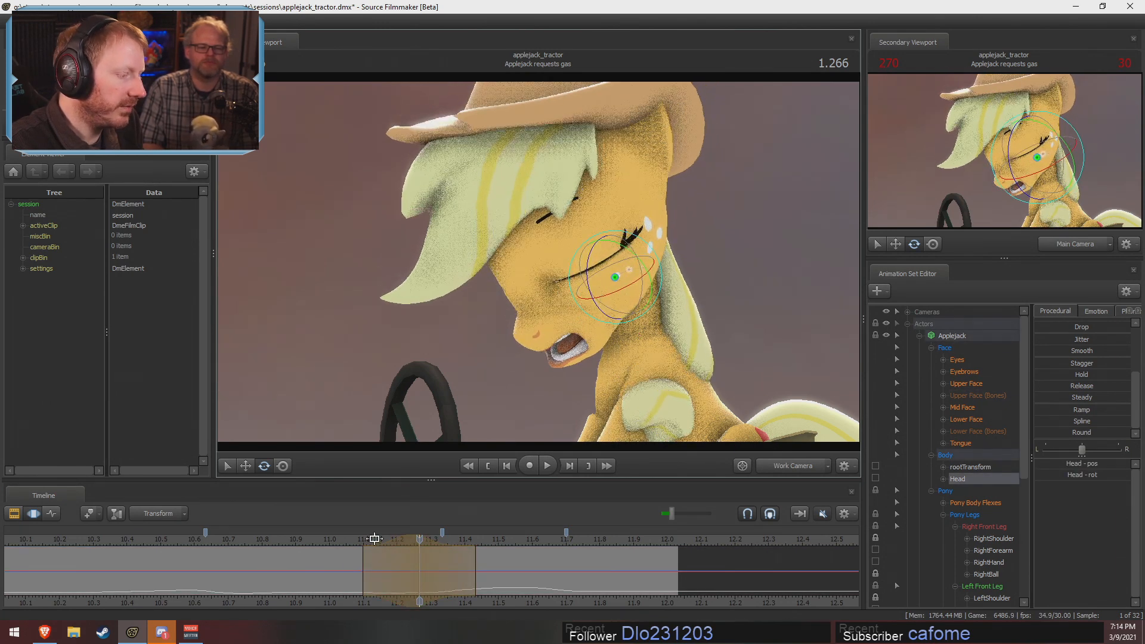
Shift the head dip earlier to centre on about 1.200, extend its ease-in back to about 0.97, and play it back
{"action": "key", "text": "shift"}
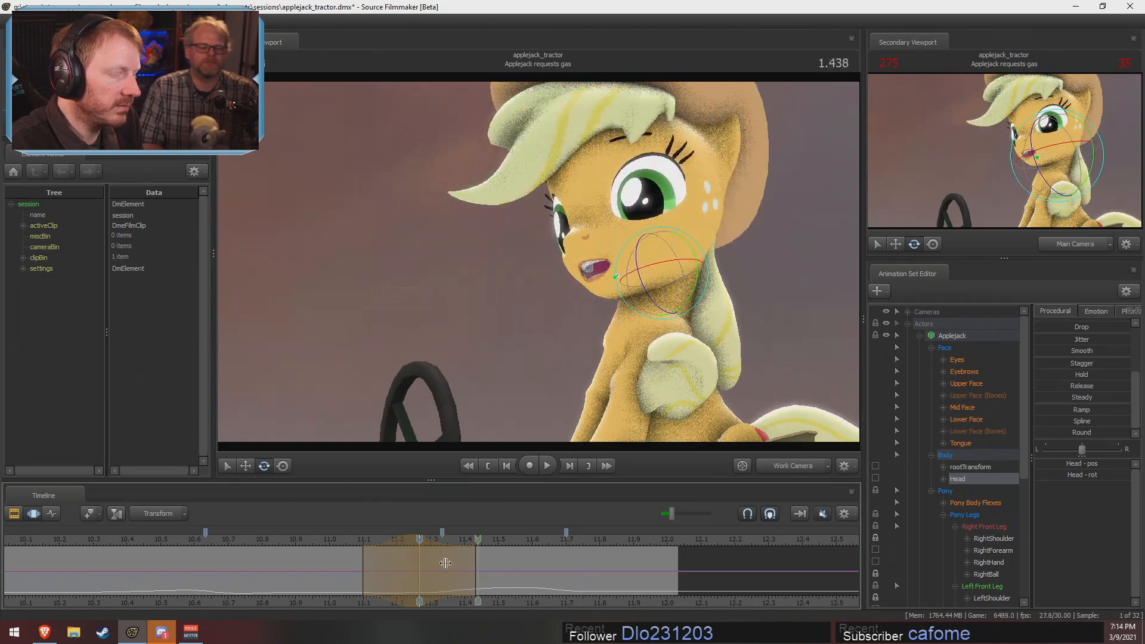
{"action": "left_click", "coordinate": [292, 541]}
{"action": "key", "text": "space"}
{"action": "left_click_drag", "start_coordinate": [371, 542], "coordinate": [346, 543]}
{"action": "left_click_drag", "start_coordinate": [341, 543], "coordinate": [318, 544]}
{"action": "left_click", "coordinate": [233, 542]}
{"action": "key", "text": "space"}
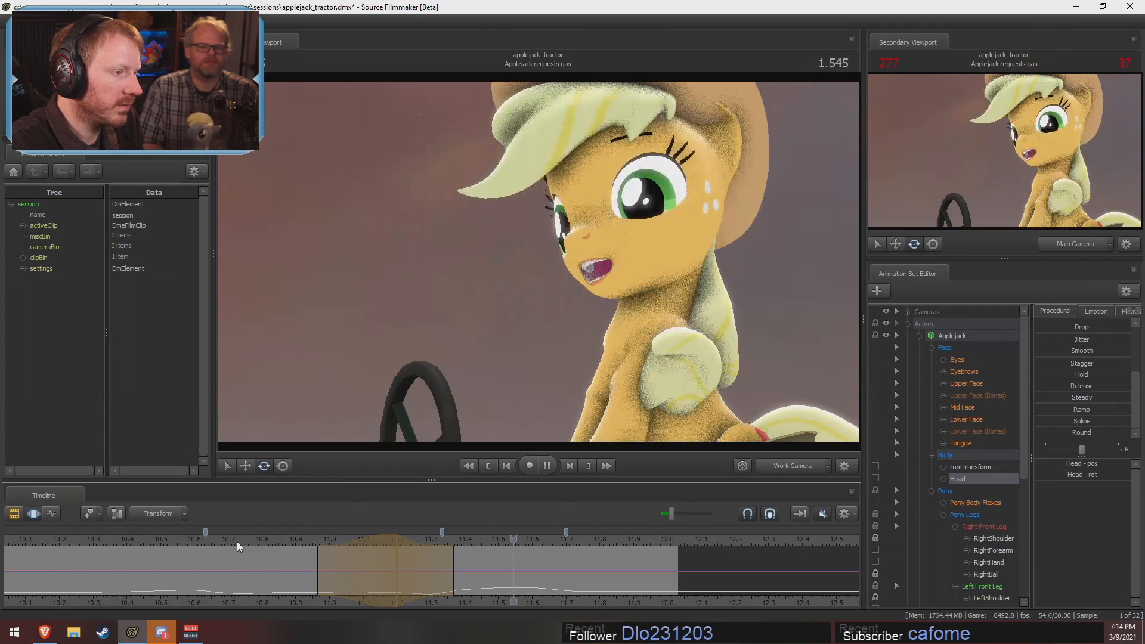
Move the head dip later to centre on 1.266 with its ease-in starting at about 1.03, and replay the shot
{"action": "key", "text": "space"}
{"action": "left_click", "coordinate": [372, 543]}
{"action": "left_click_drag", "start_coordinate": [355, 544], "coordinate": [376, 544]}
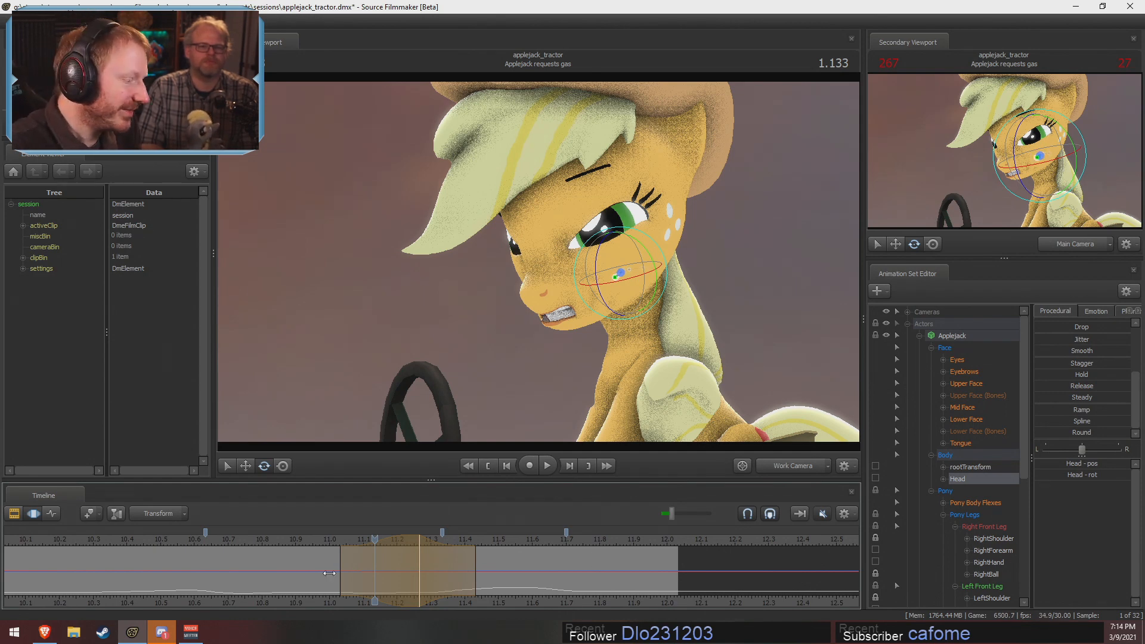
{"action": "scroll", "coordinate": [573, 602], "scroll_direction": "down", "scroll_amount": 2}
{"action": "left_click_drag", "start_coordinate": [374, 544], "coordinate": [405, 549]}
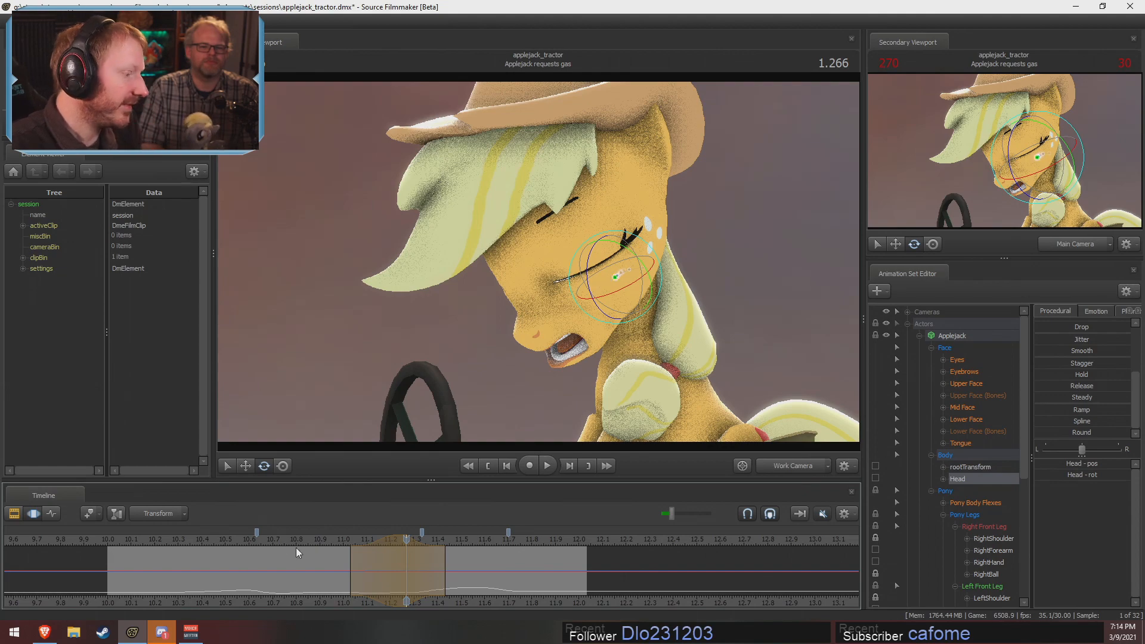
{"action": "key", "text": "space"}
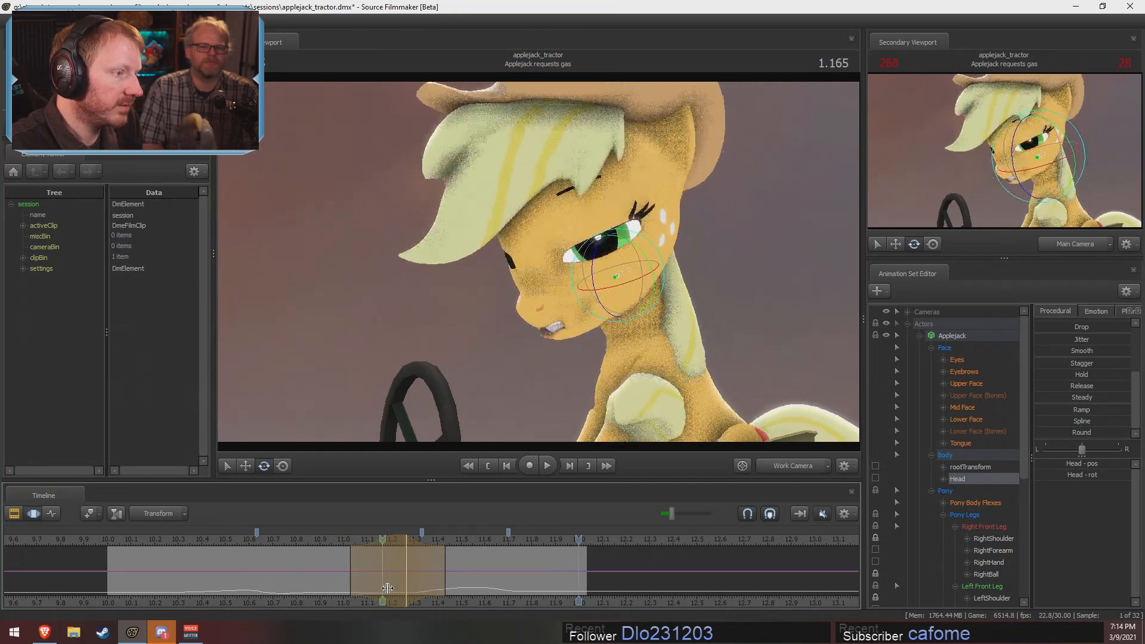
Select Applejack's upper face controls and set a time selection centred on 1.266, holding 1.200 to 1.333 and fading out at about 1.07 and 1.47
{"action": "left_click", "coordinate": [991, 382]}
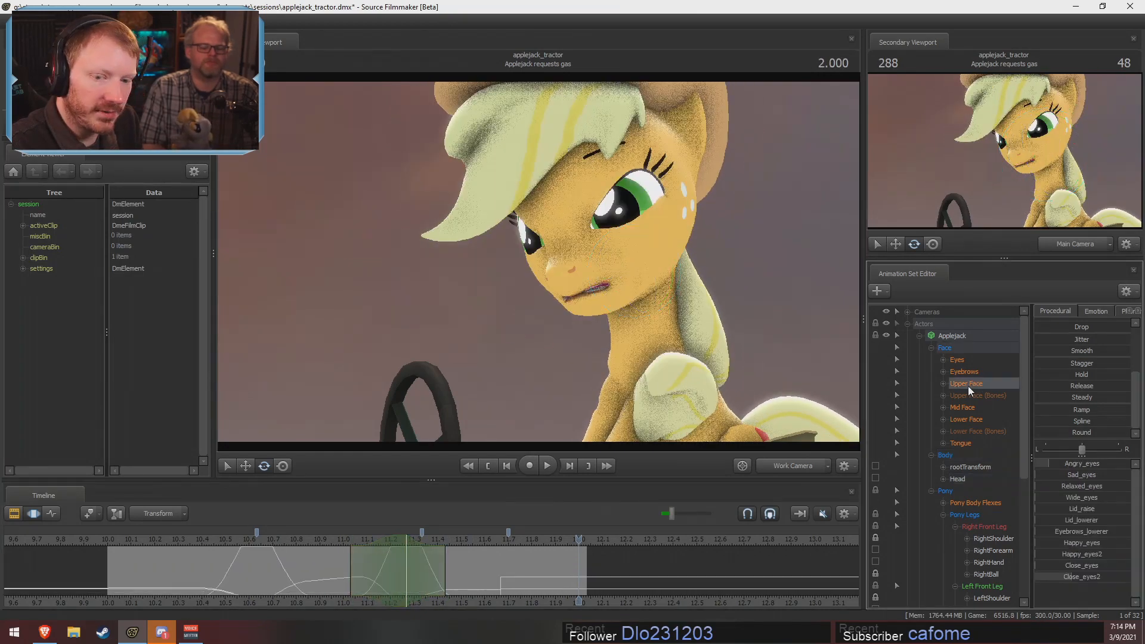
{"action": "scroll", "coordinate": [512, 573], "scroll_direction": "up", "scroll_amount": 3}
{"action": "scroll", "coordinate": [510, 573], "scroll_direction": "down", "scroll_amount": 1}
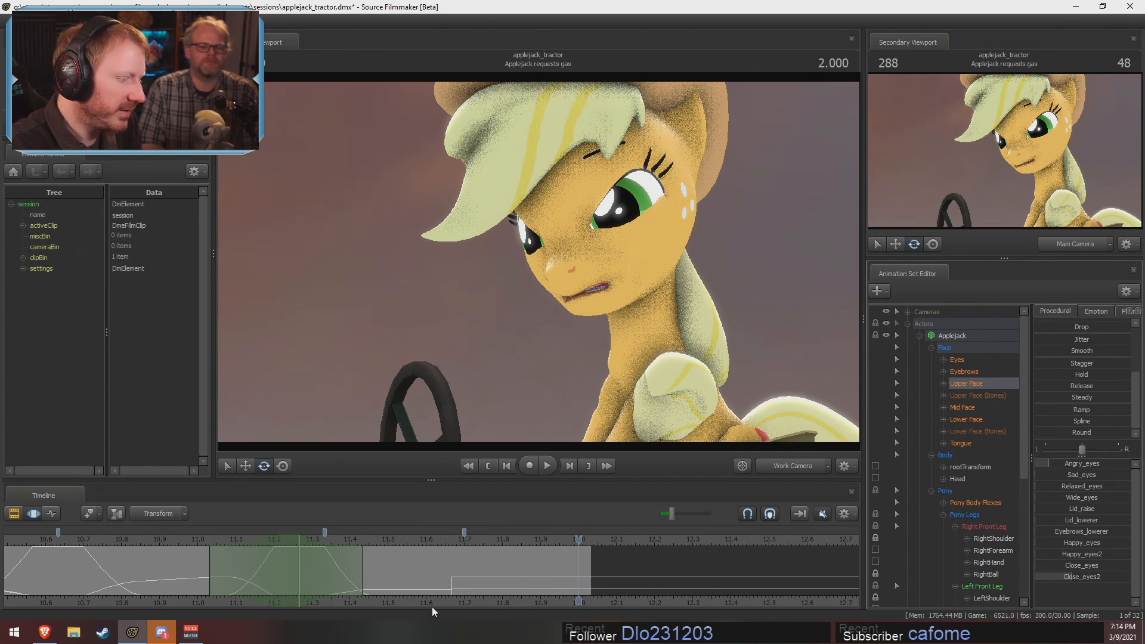
{"action": "middle_click_drag", "start_coordinate": [422, 603], "coordinate": [645, 601]}
{"action": "left_click_drag", "start_coordinate": [497, 577], "coordinate": [548, 578], "text": "shift"}
{"action": "left_click_drag", "start_coordinate": [547, 578], "coordinate": [523, 577]}
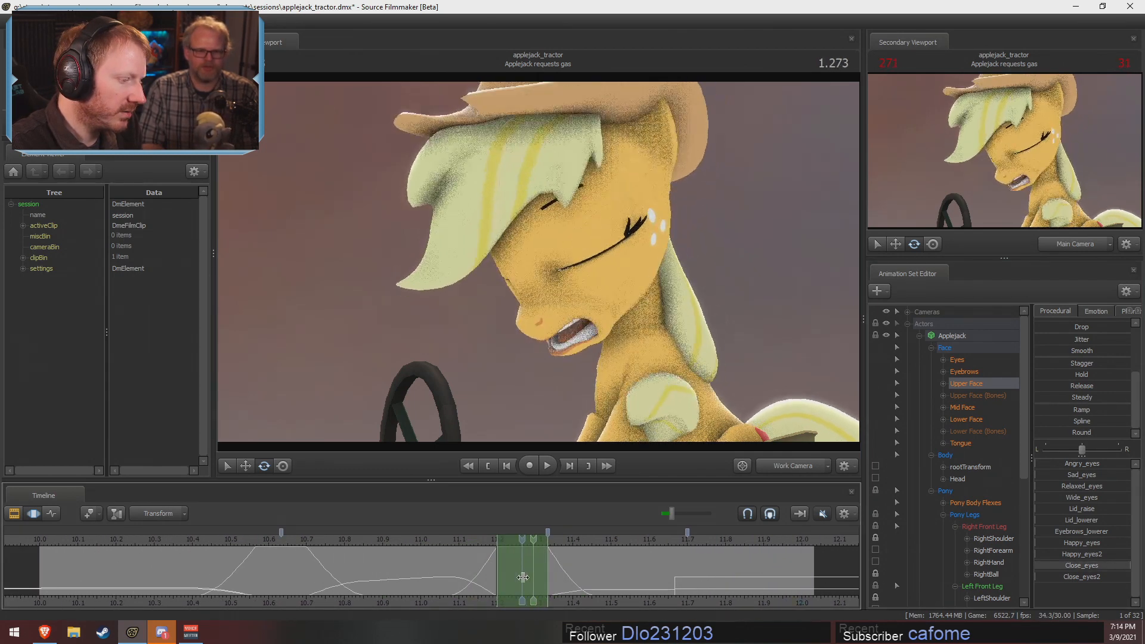
{"action": "scroll", "coordinate": [522, 577], "scroll_direction": "up", "scroll_amount": 4, "text": "shift"}
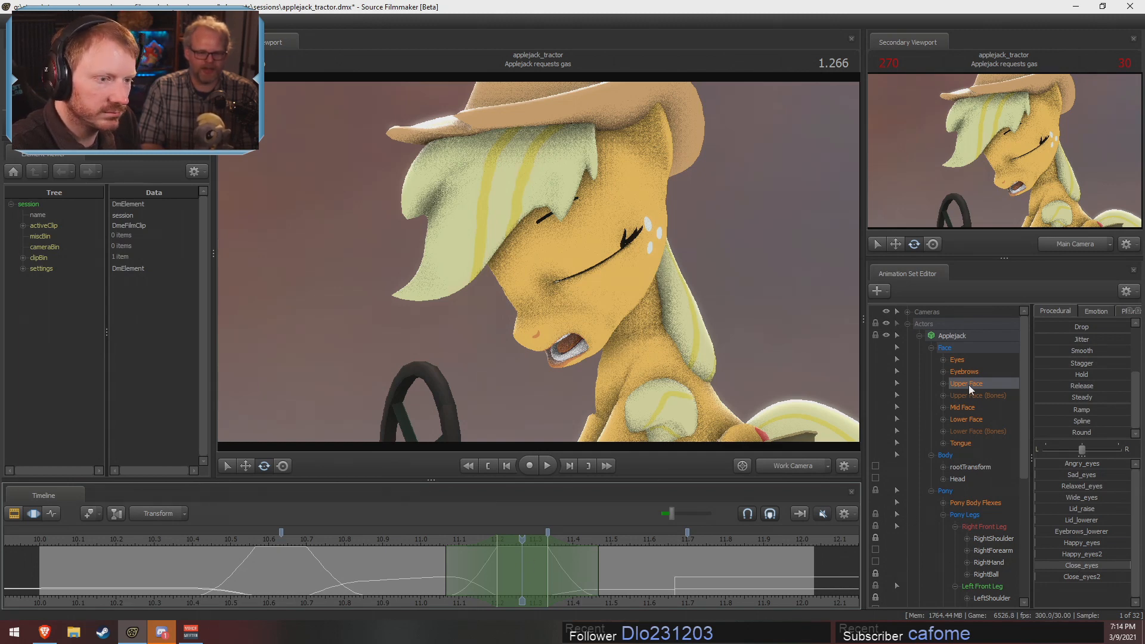
Raise the eyes_updown control of Applejack's eyes slightly over the 1.200 to 1.333 hold, play back the look, and commit the change
{"action": "left_click", "coordinate": [958, 360]}
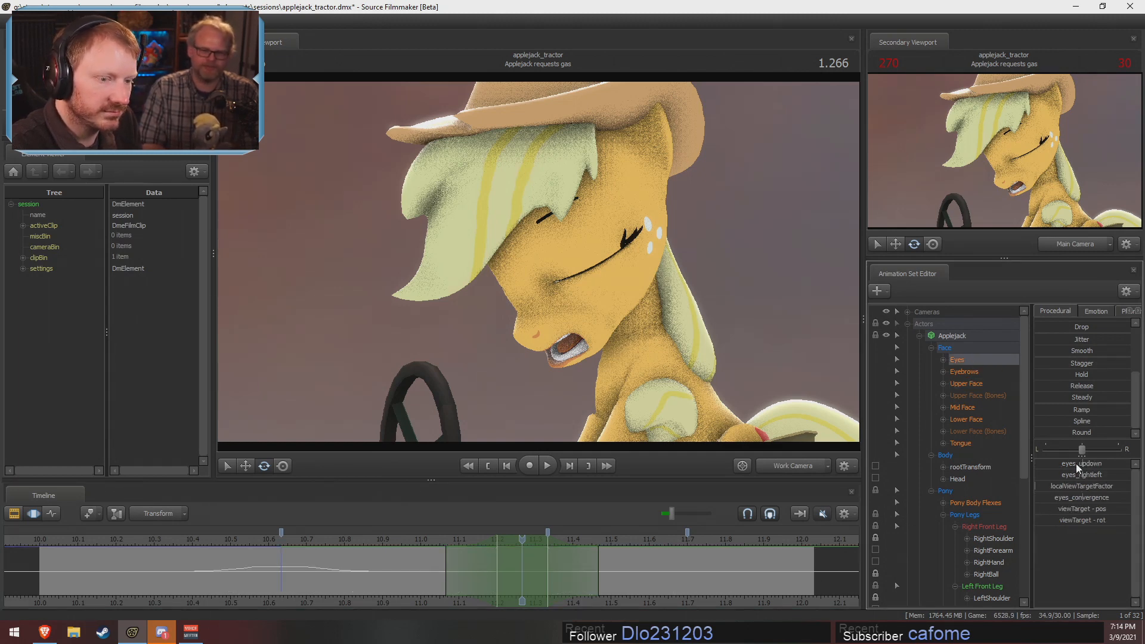
{"action": "left_click_drag", "start_coordinate": [1076, 464], "coordinate": [1084, 463]}
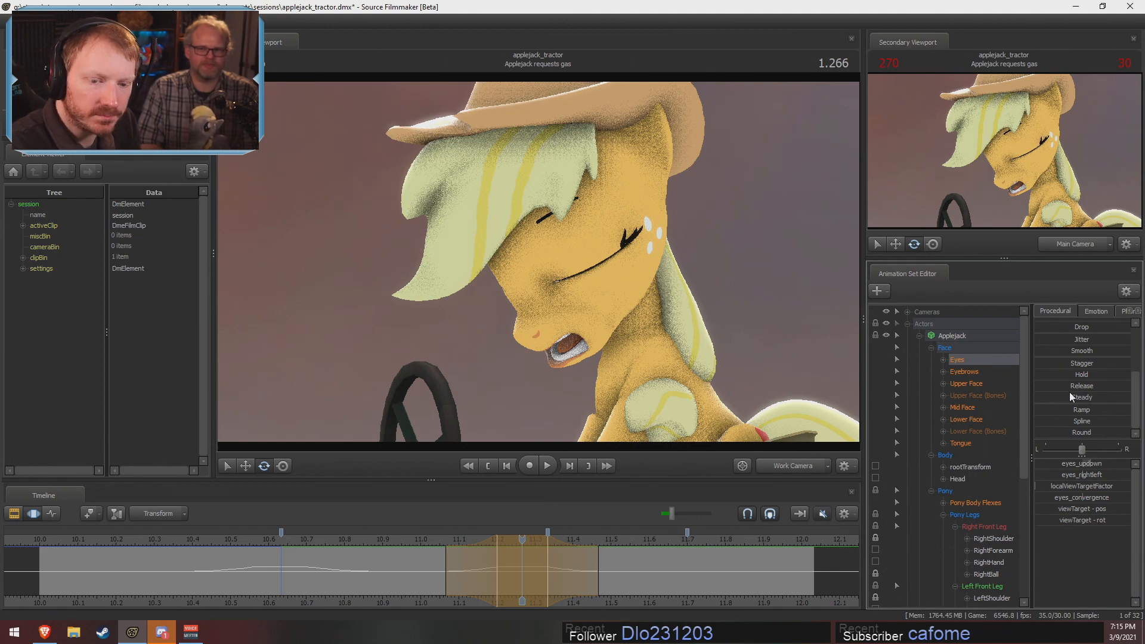
{"action": "left_click", "coordinate": [433, 541]}
{"action": "key", "text": "space"}
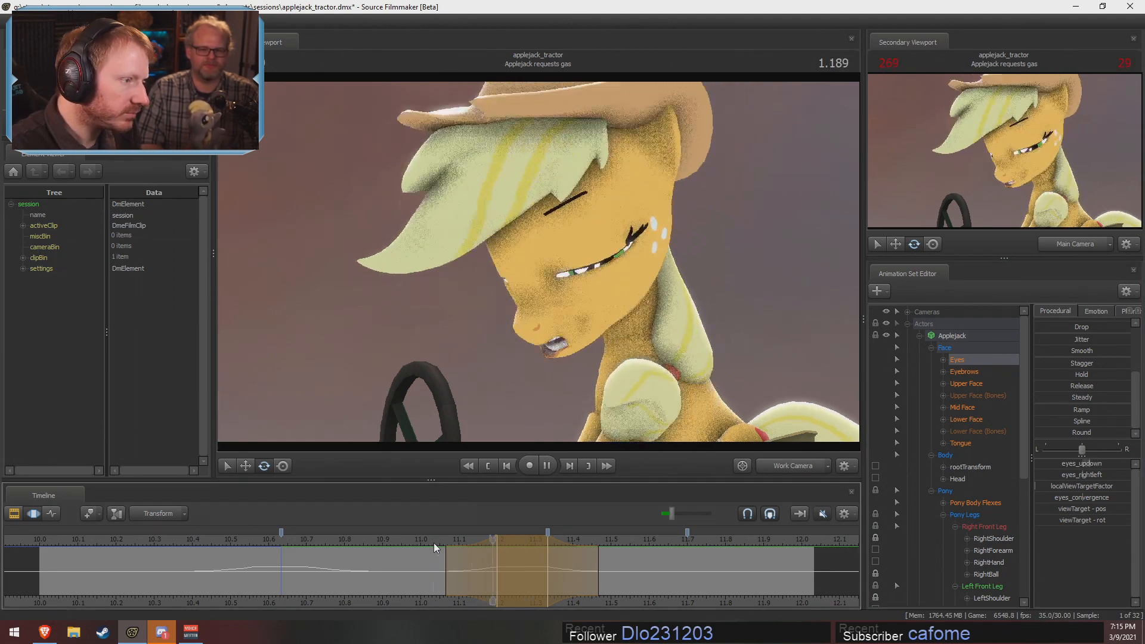
{"action": "key", "text": "space"}
{"action": "key", "text": "shift"}
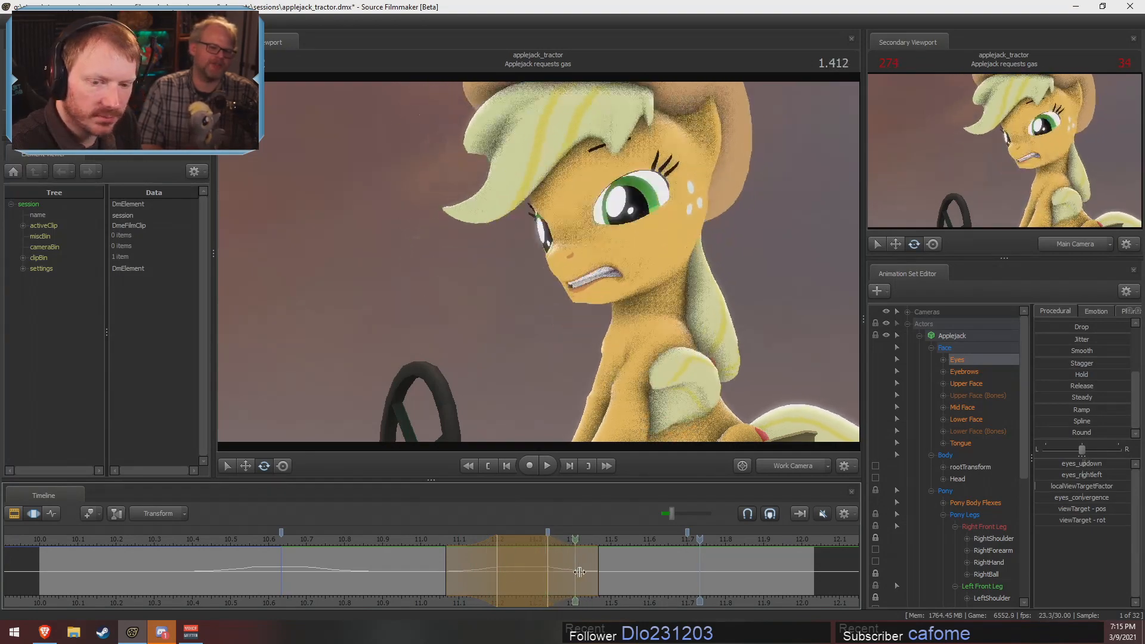
{"action": "key", "text": "F2"}
{"action": "key", "text": "F3"}
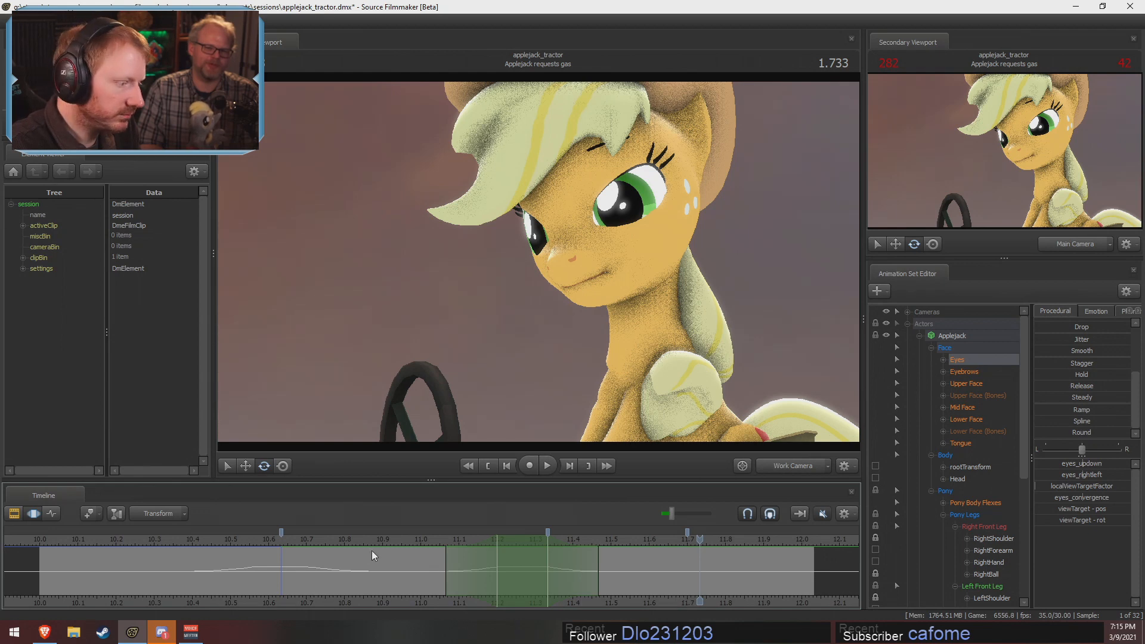
Set a new time selection centred on 1.433, fading in from about 1.27 and out to about 1.67
{"action": "left_click", "coordinate": [358, 539]}
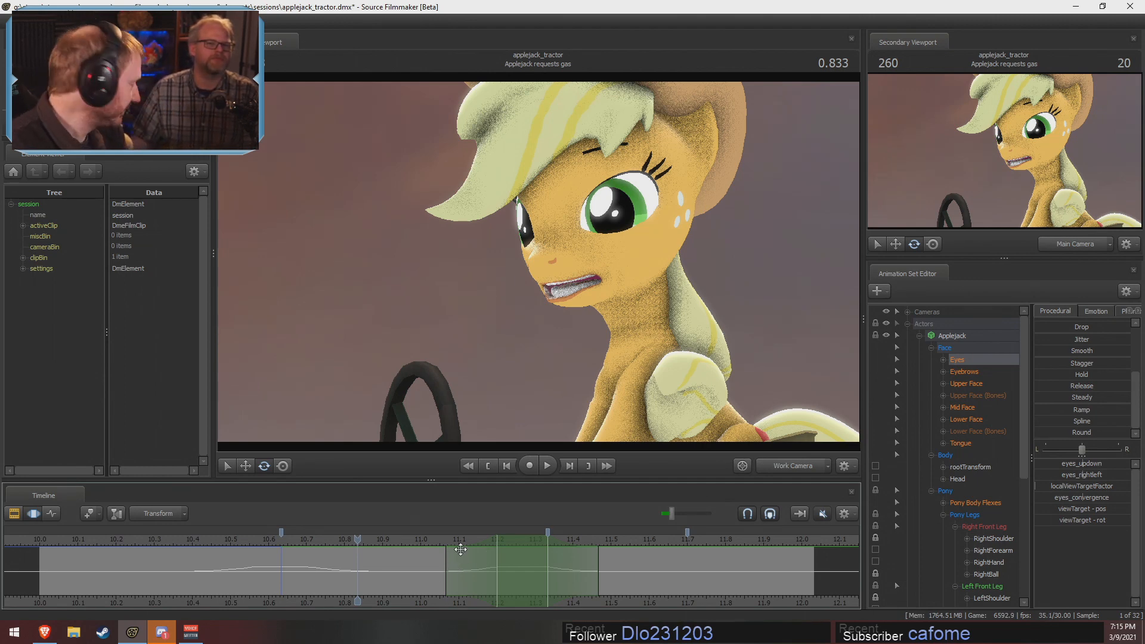
{"action": "left_click_drag", "start_coordinate": [457, 549], "coordinate": [590, 579]}
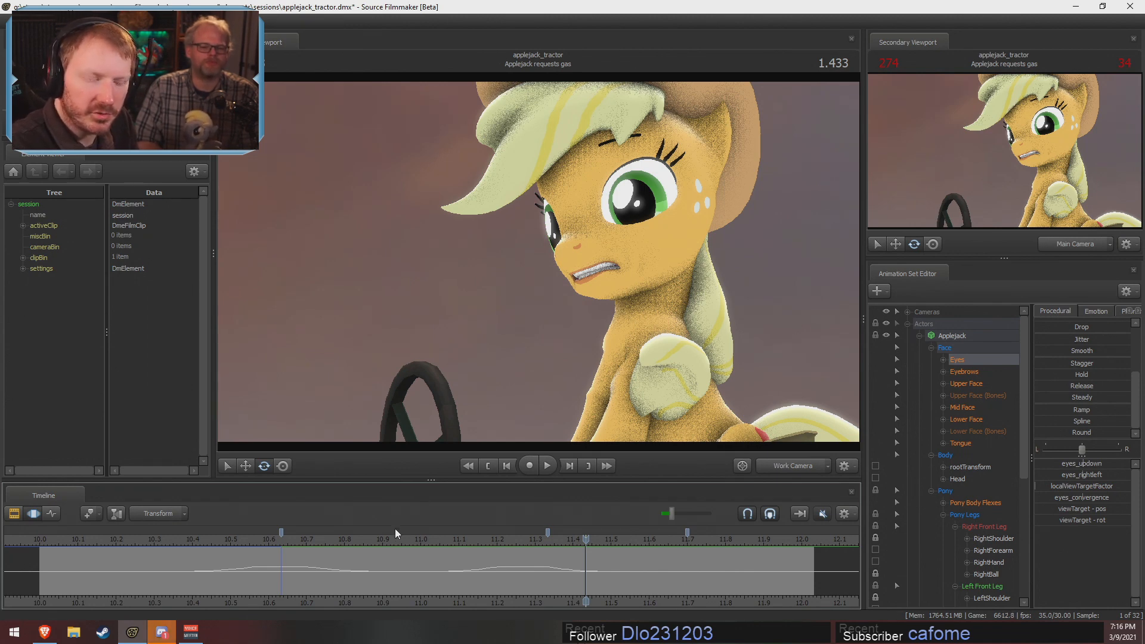
{"action": "key", "text": "shift"}
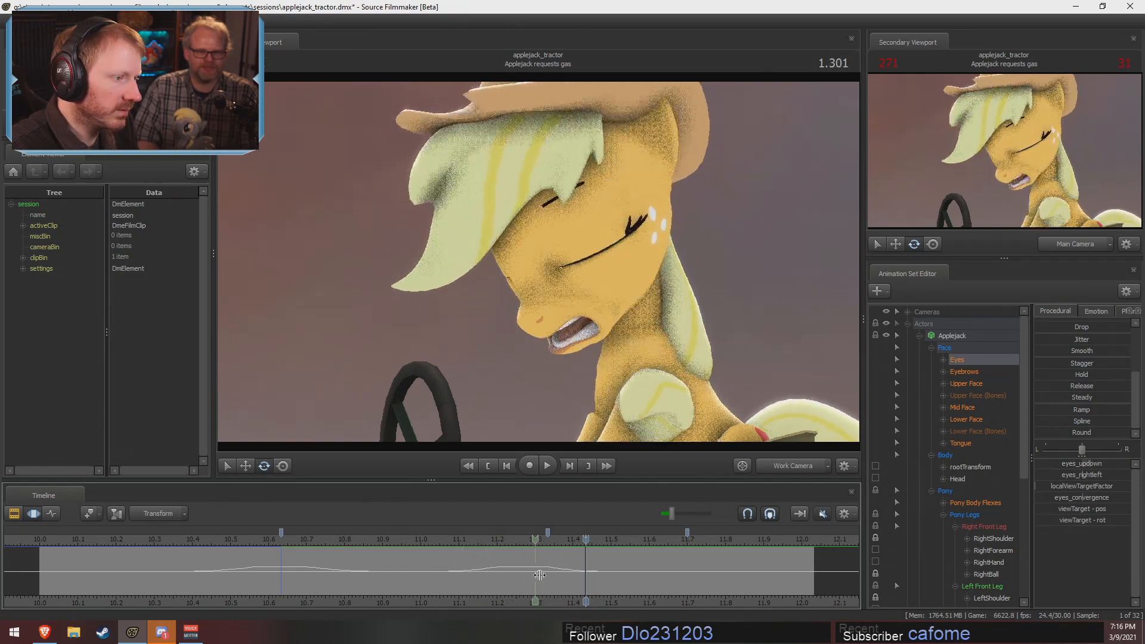
{"action": "left_click", "coordinate": [499, 575], "text": "shift"}
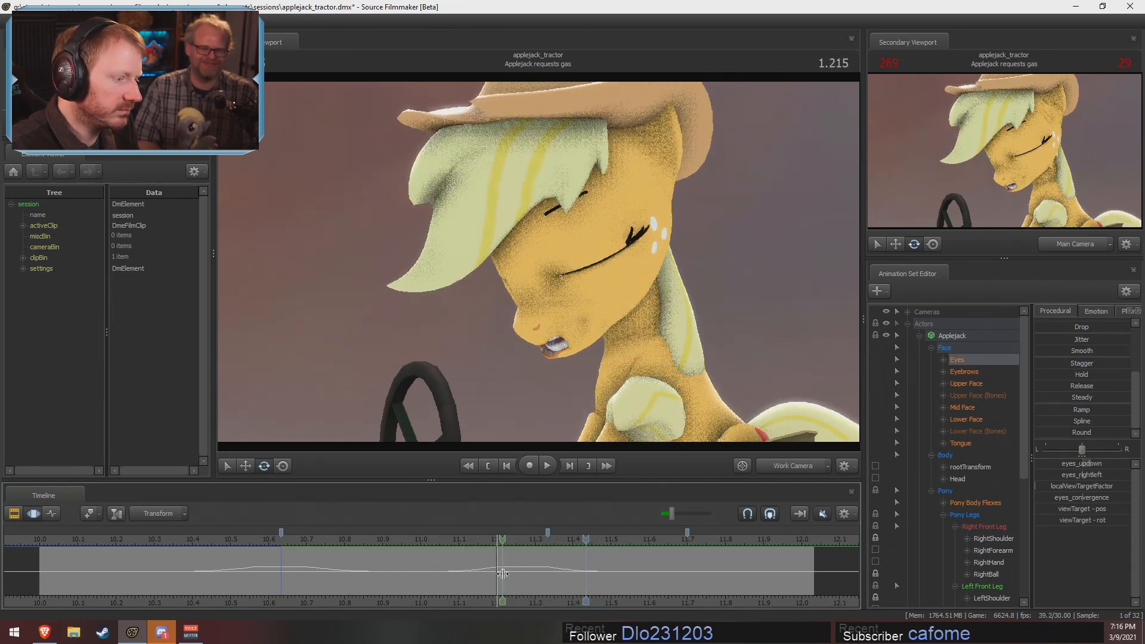
{"action": "scroll", "coordinate": [485, 577], "scroll_direction": "up", "scroll_amount": 5}
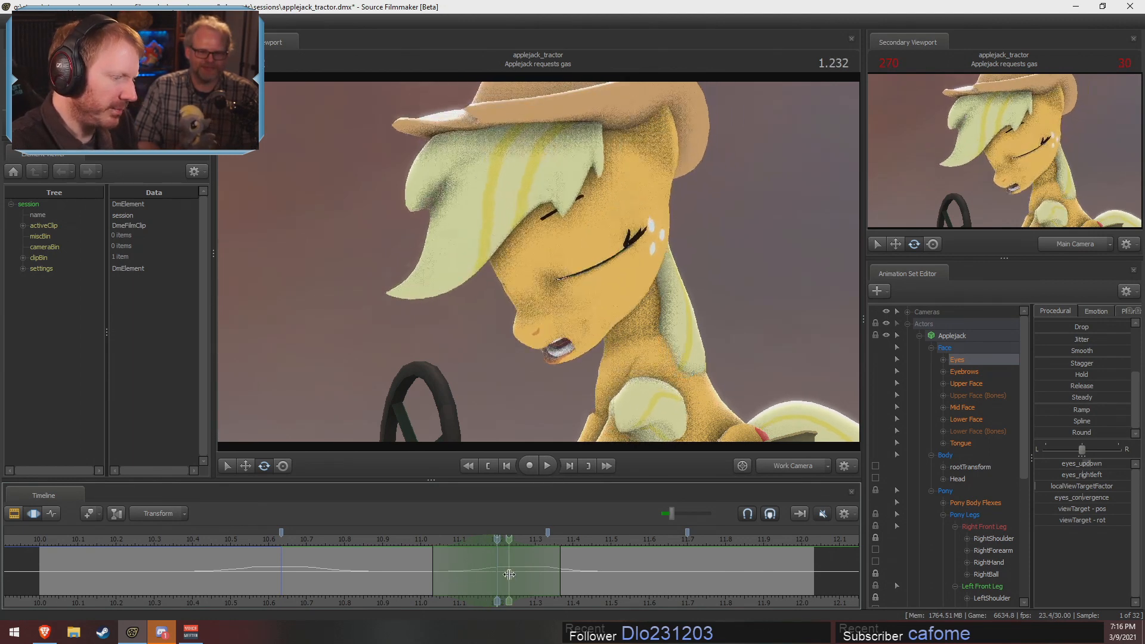
{"action": "left_click_drag", "start_coordinate": [532, 572], "coordinate": [602, 584]}
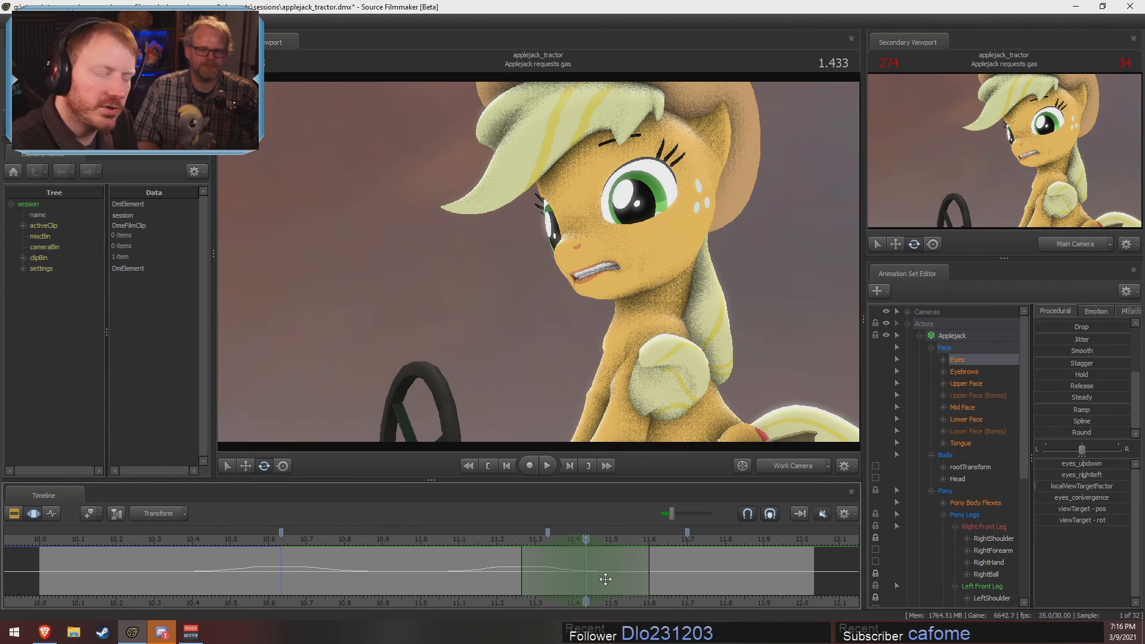
{"action": "left_click_drag", "start_coordinate": [649, 570], "coordinate": [676, 567]}
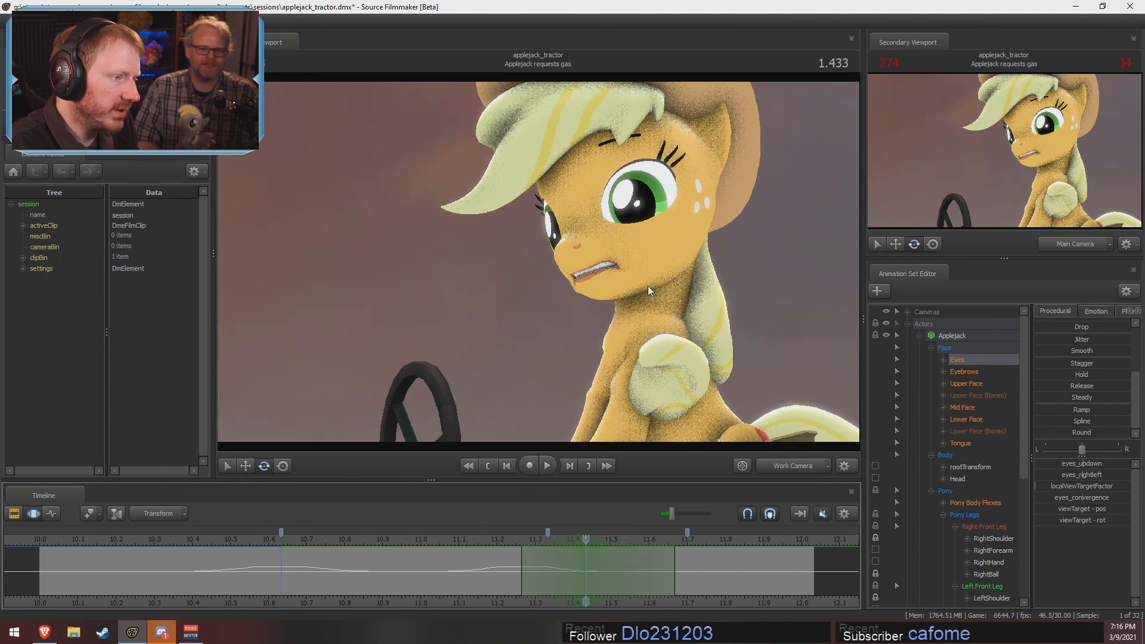
Rotate Applejack's head slightly upward around 1.433 and replay the head recovery after the dip
{"action": "left_click", "coordinate": [657, 235]}
{"action": "left_click_drag", "start_coordinate": [636, 300], "coordinate": [633, 275]}
{"action": "left_click", "coordinate": [476, 535]}
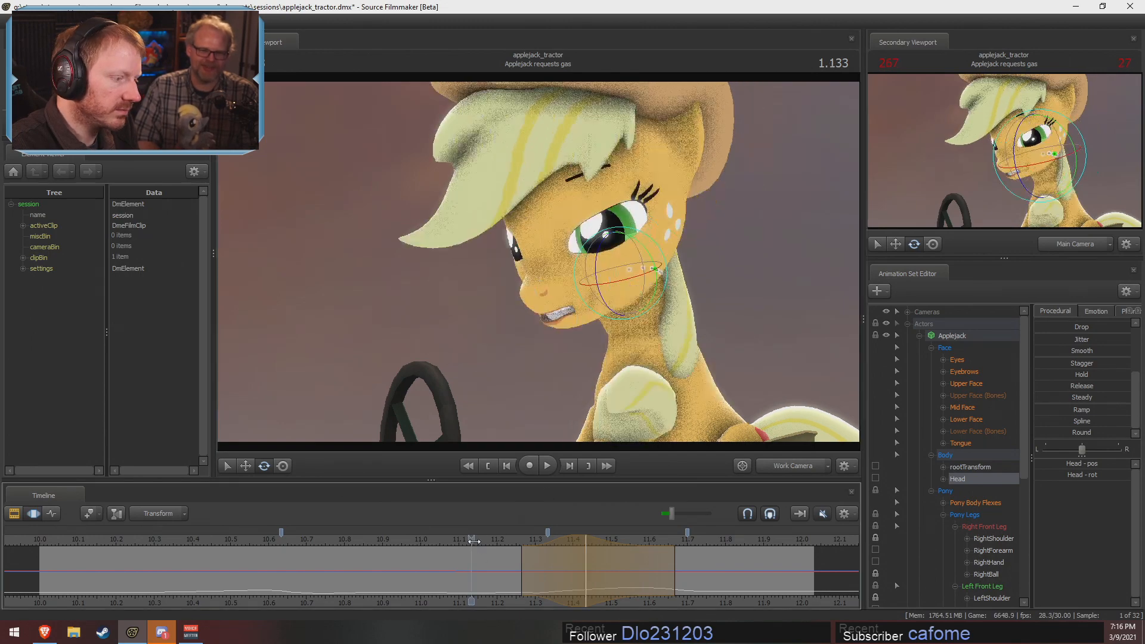
{"action": "key", "text": "space"}
{"action": "key", "text": "space"}
{"action": "key", "text": "space"}
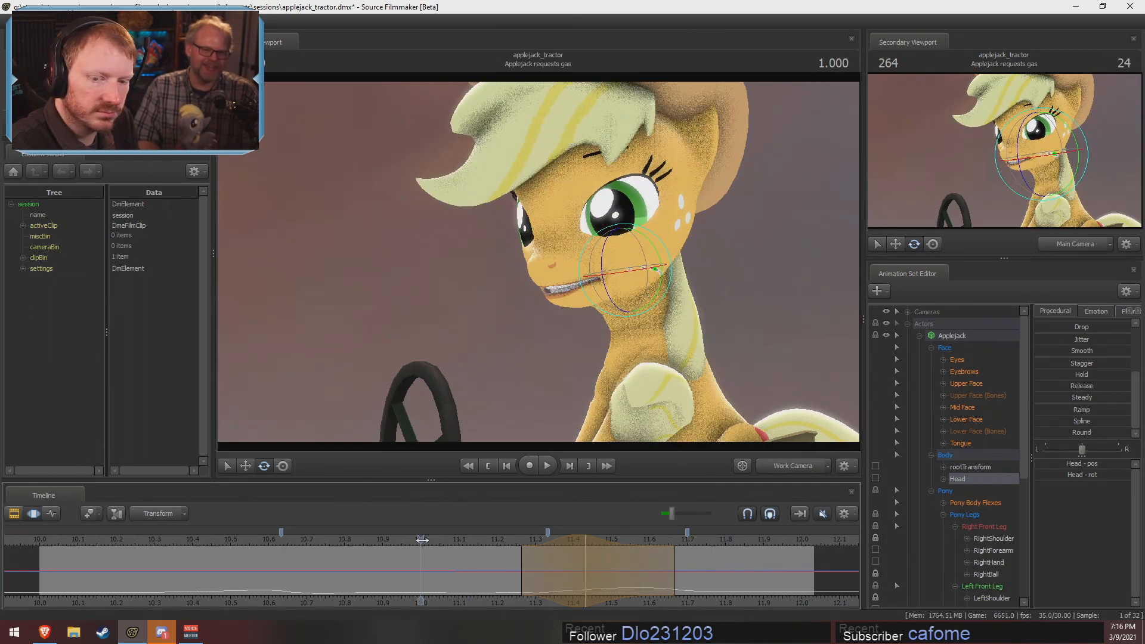
{"action": "key", "text": "space"}
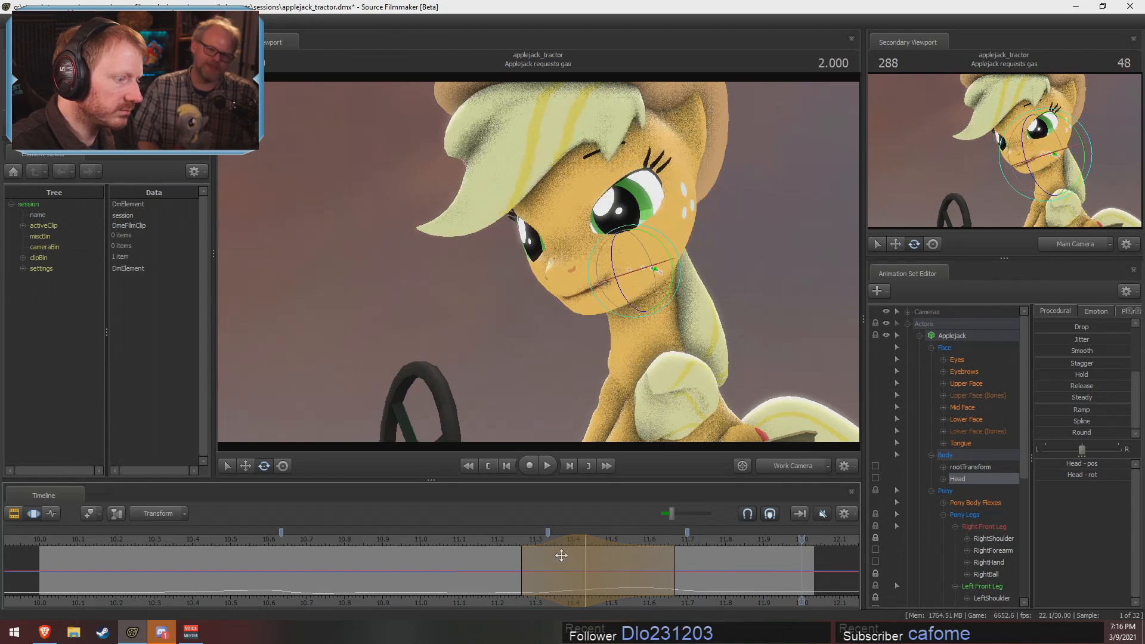
{"action": "left_click", "coordinate": [484, 538]}
{"action": "key", "text": "space"}
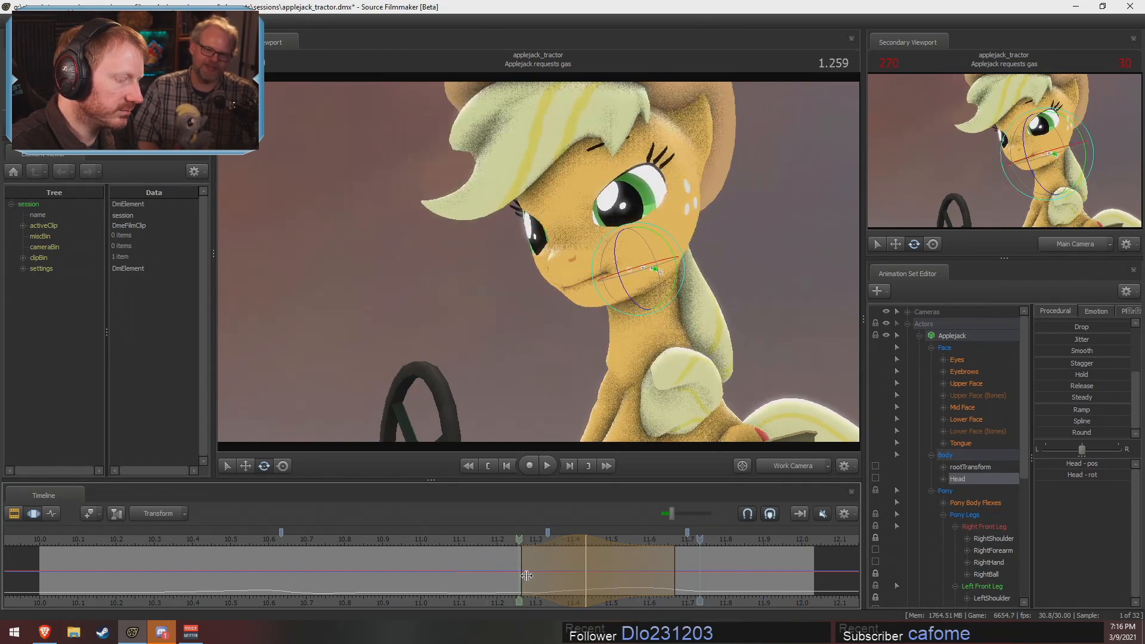
{"action": "key", "text": "space"}
Centre a time selection on 1.633, fading out at about 1.43 and 1.83, and select Applejack's neck and head together
{"action": "left_click", "coordinate": [616, 575]}
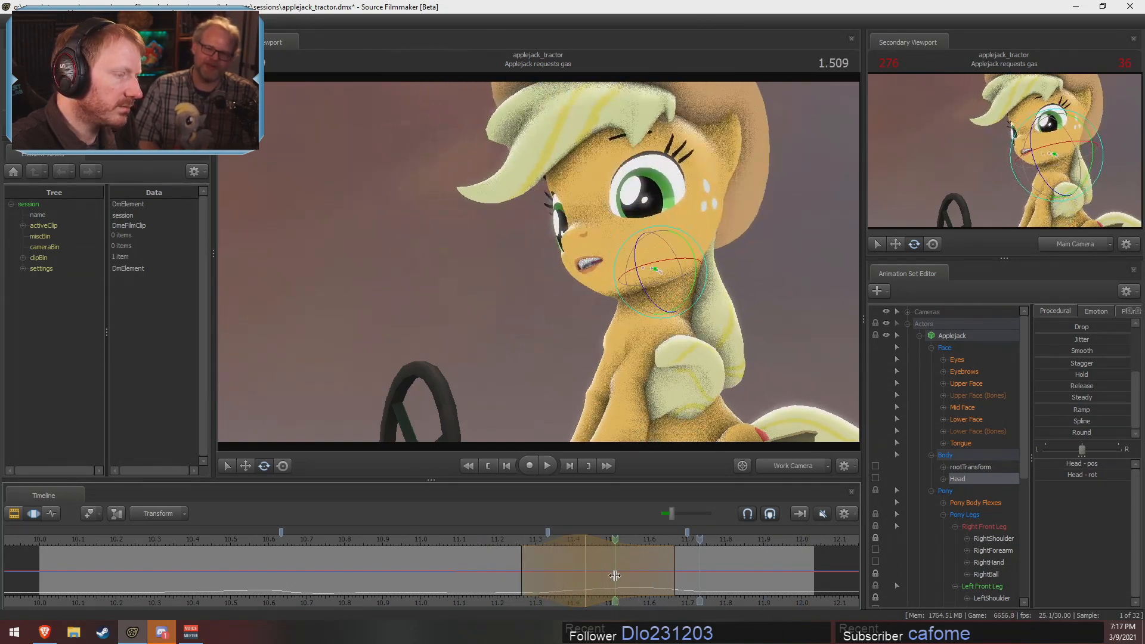
{"action": "left_click_drag", "start_coordinate": [616, 575], "coordinate": [656, 573]}
{"action": "left_click", "coordinate": [656, 573], "text": "shift"}
{"action": "scroll", "coordinate": [637, 578], "scroll_direction": "up", "scroll_amount": 5, "text": "shift"}
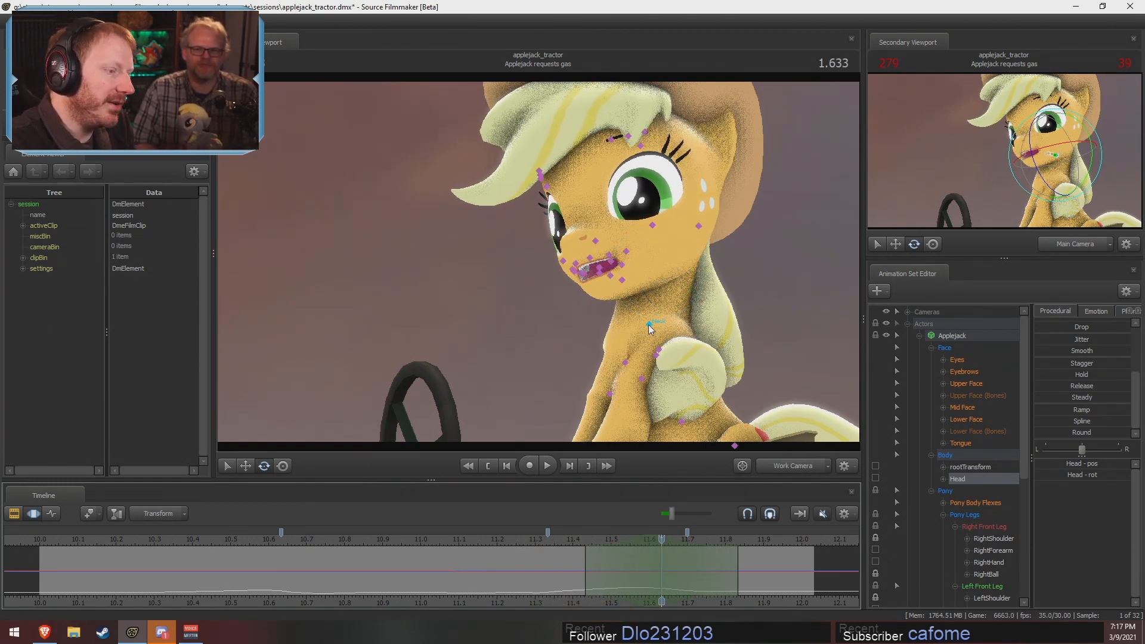
{"action": "left_click", "coordinate": [649, 325], "text": "ctrl"}
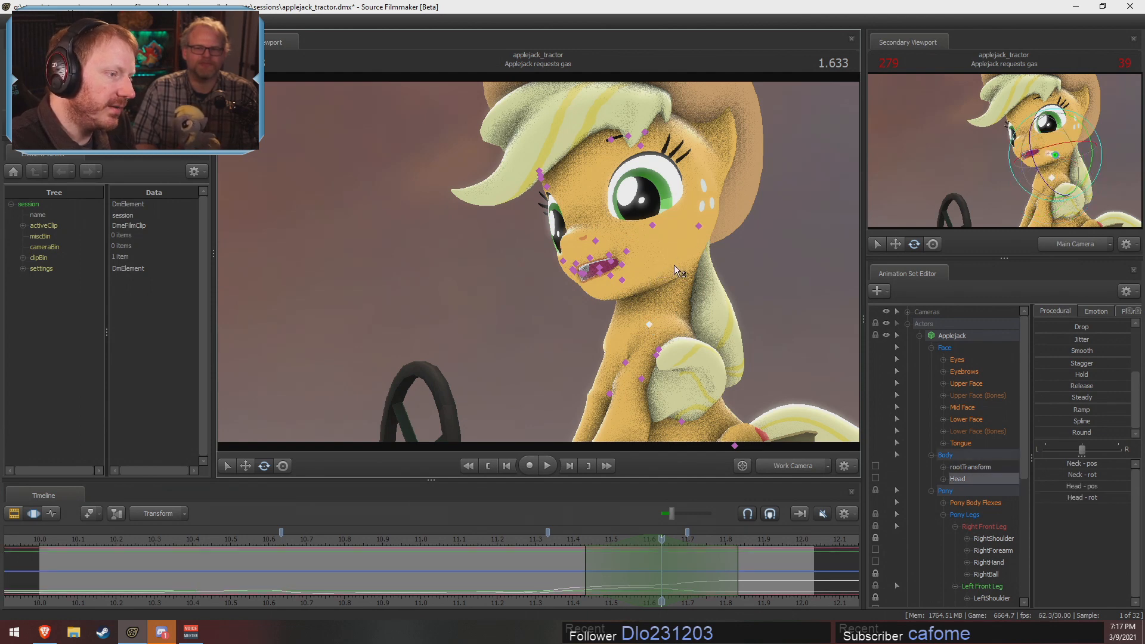
{"action": "left_click", "coordinate": [673, 265], "text": "ctrl+shift"}
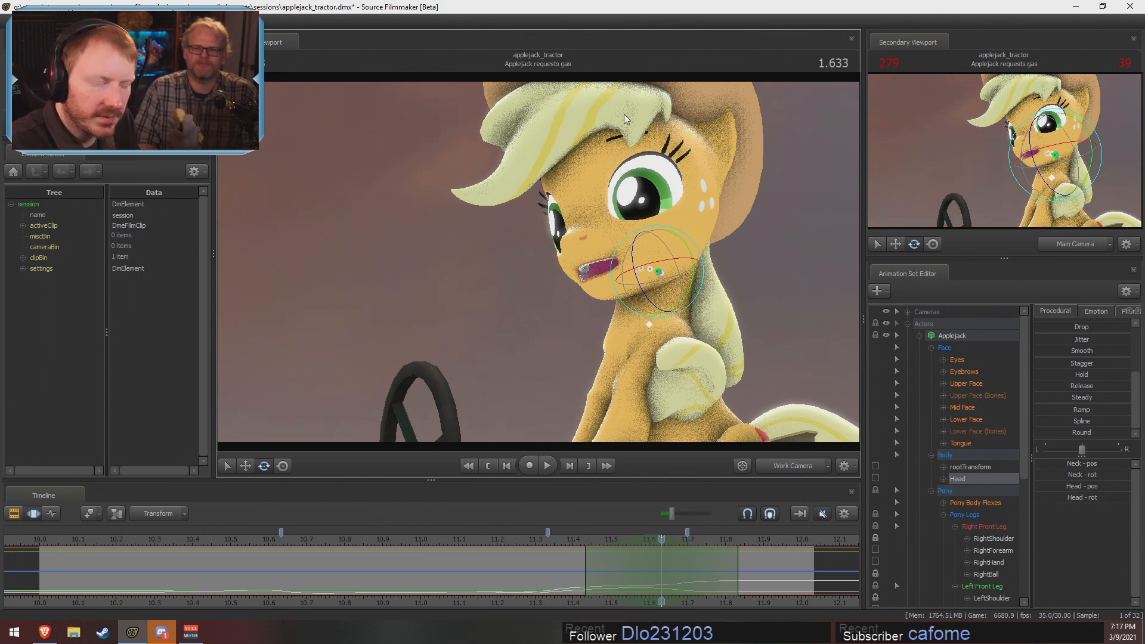
Switch to the Twitch stream manager in Brave, time out the viewer who wrote "cheese" in chat, and return to Source Filmmaker
{"action": "left_click", "coordinate": [44, 632]}
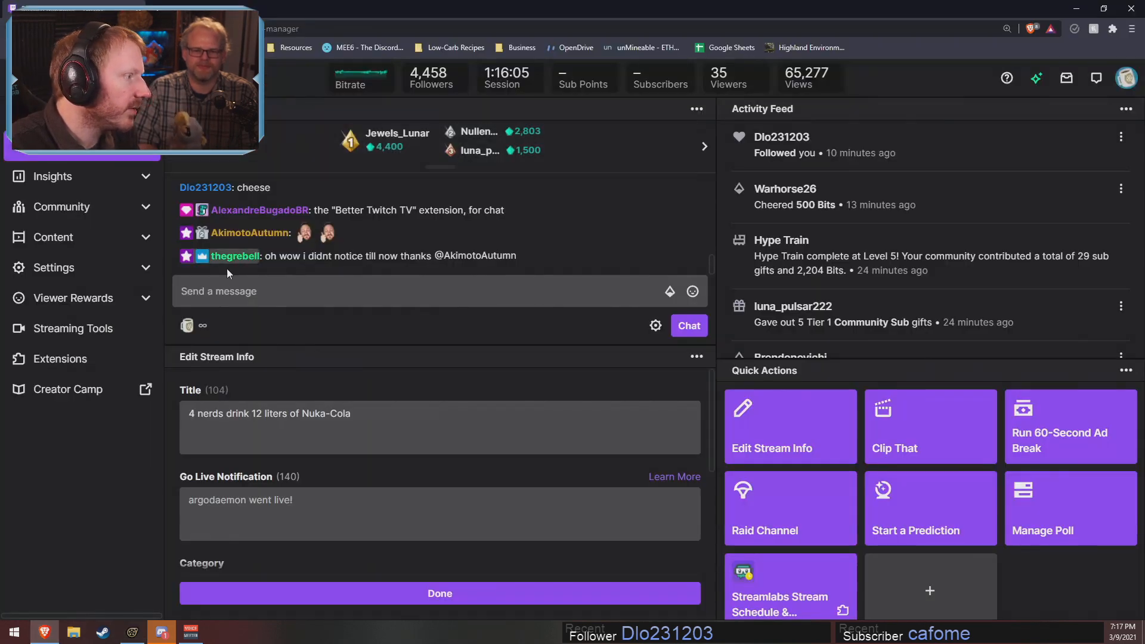
{"action": "scroll", "coordinate": [211, 254], "scroll_direction": "up", "scroll_amount": 1}
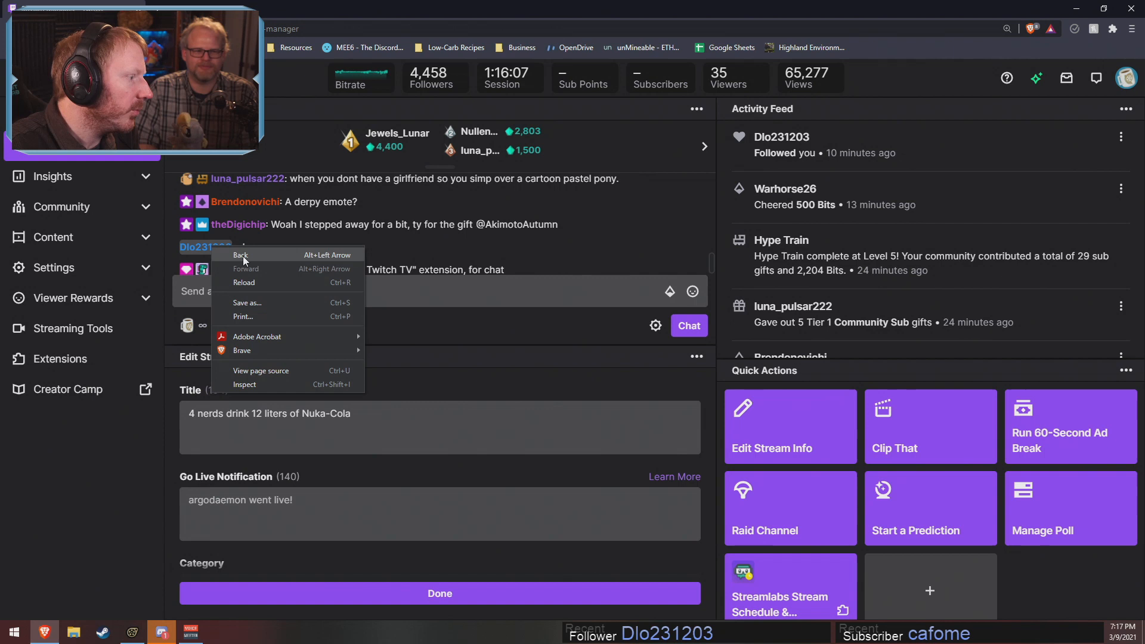
{"action": "left_click", "coordinate": [495, 248]}
{"action": "left_click", "coordinate": [196, 250]}
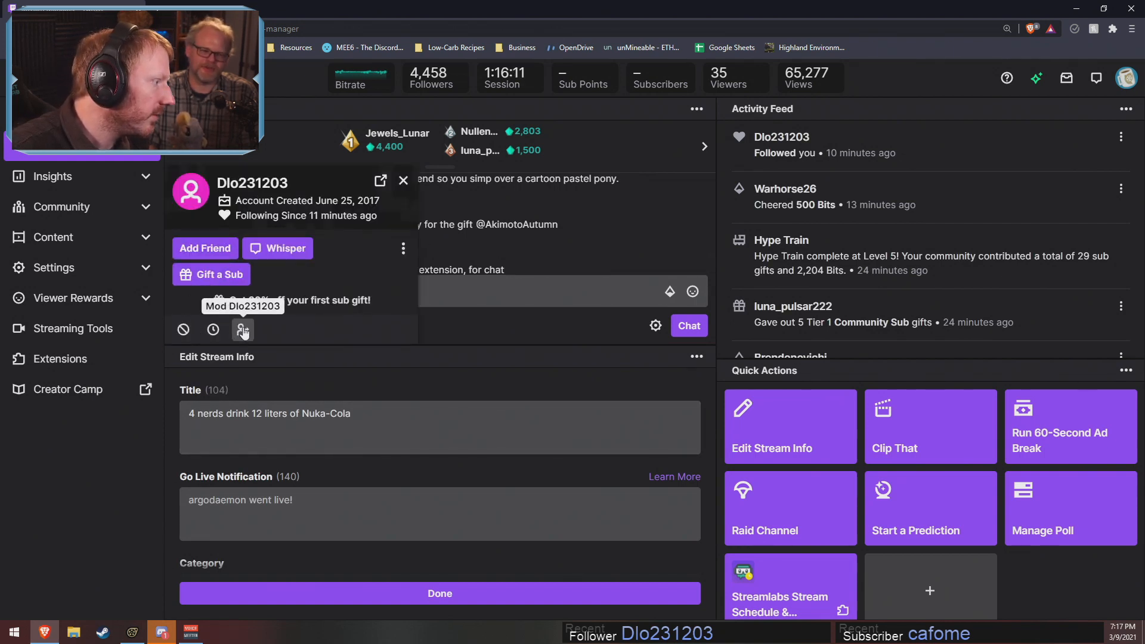
{"action": "left_click", "coordinate": [213, 329]}
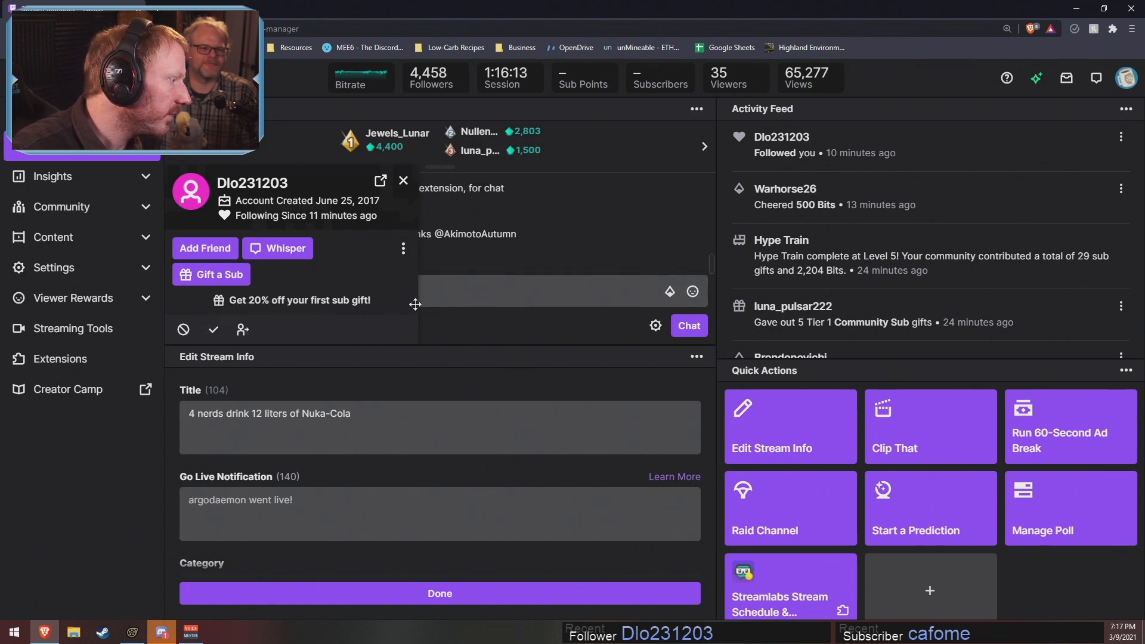
{"action": "left_click", "coordinate": [1079, 7]}
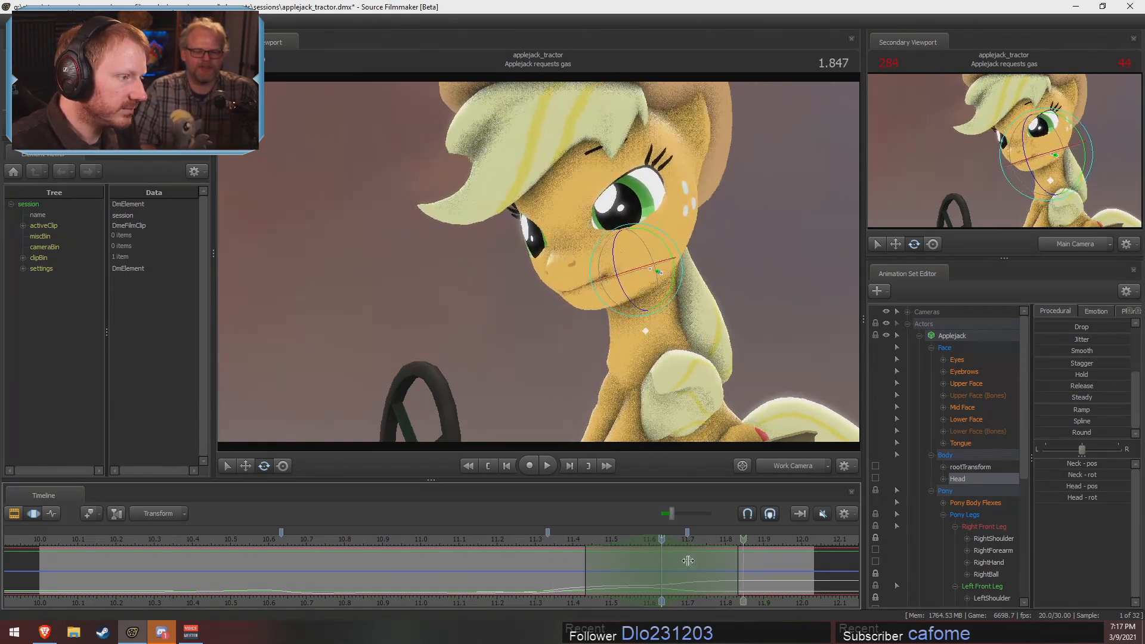
Centre a time selection on 1.466, fading in from about 1.27 and out to about 1.70, and select Applejack's pelvis through the work camera
{"action": "left_click_drag", "start_coordinate": [608, 565], "coordinate": [644, 557]}
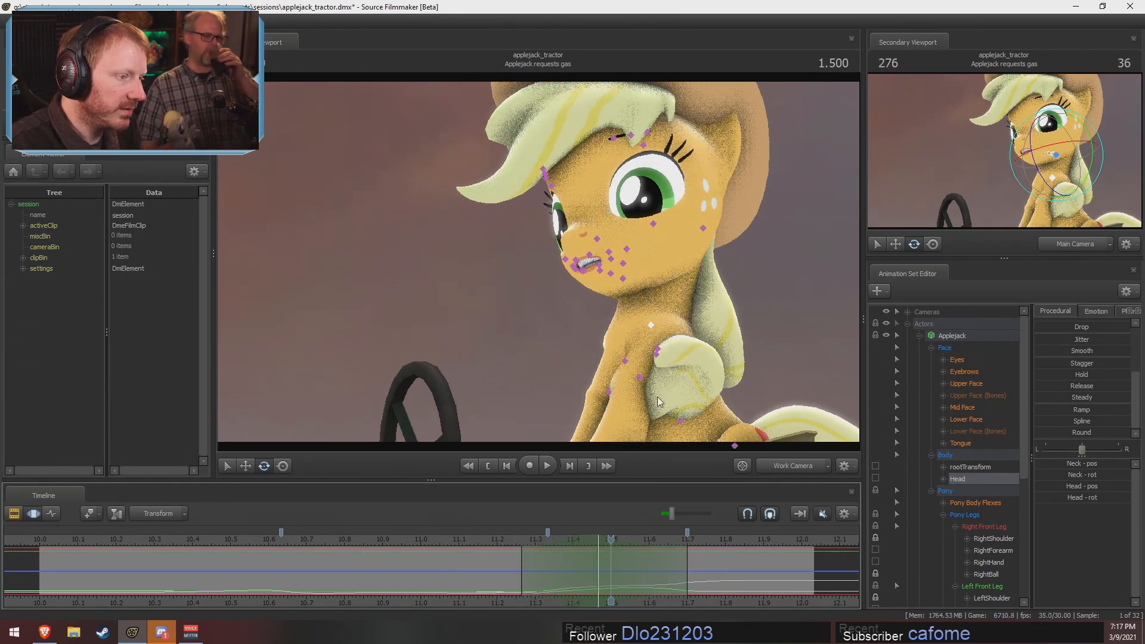
{"action": "left_click", "coordinate": [807, 462]}
{"action": "left_click_drag", "start_coordinate": [788, 370], "coordinate": [829, 417]}
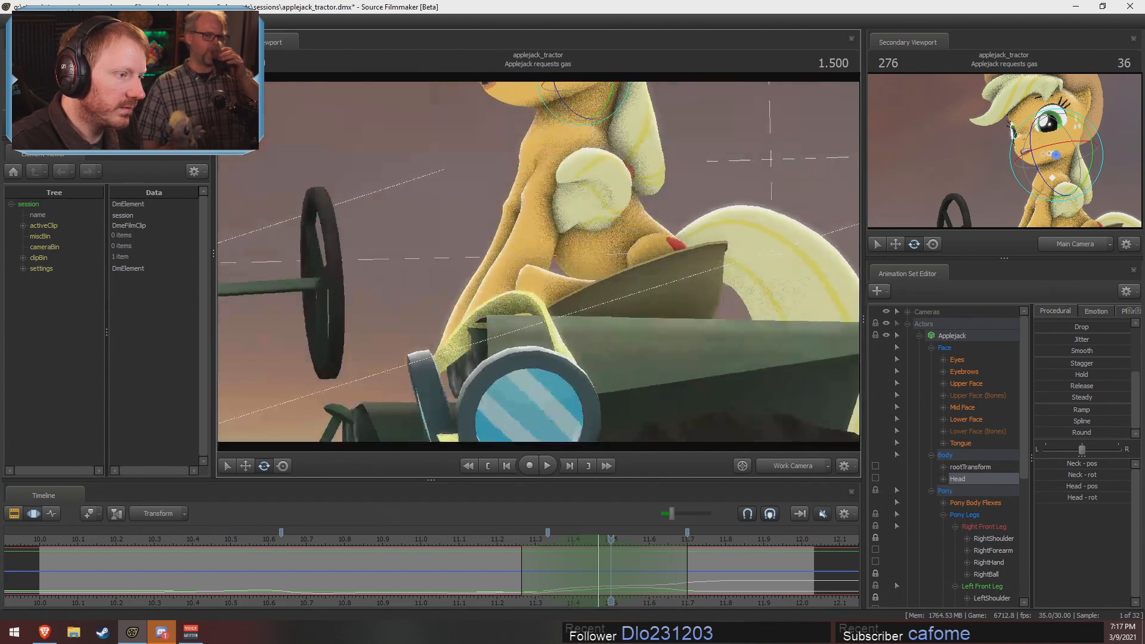
{"action": "left_click_drag", "start_coordinate": [538, 262], "coordinate": [565, 264]}
{"action": "left_click", "coordinate": [648, 287], "text": "ctrl"}
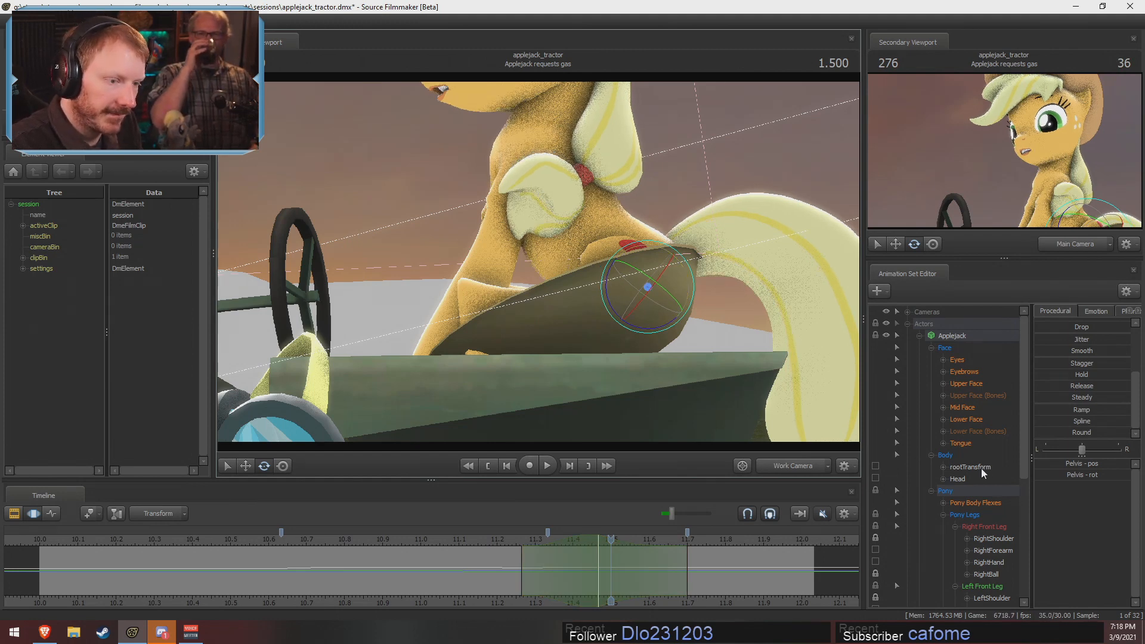
Unlock Applejack's shoulders, rotate her pelvis slightly back at 1.466, extend the fade-out to about 1.77, and play the motion back
{"action": "scroll", "coordinate": [978, 476], "scroll_direction": "down", "scroll_amount": 4}
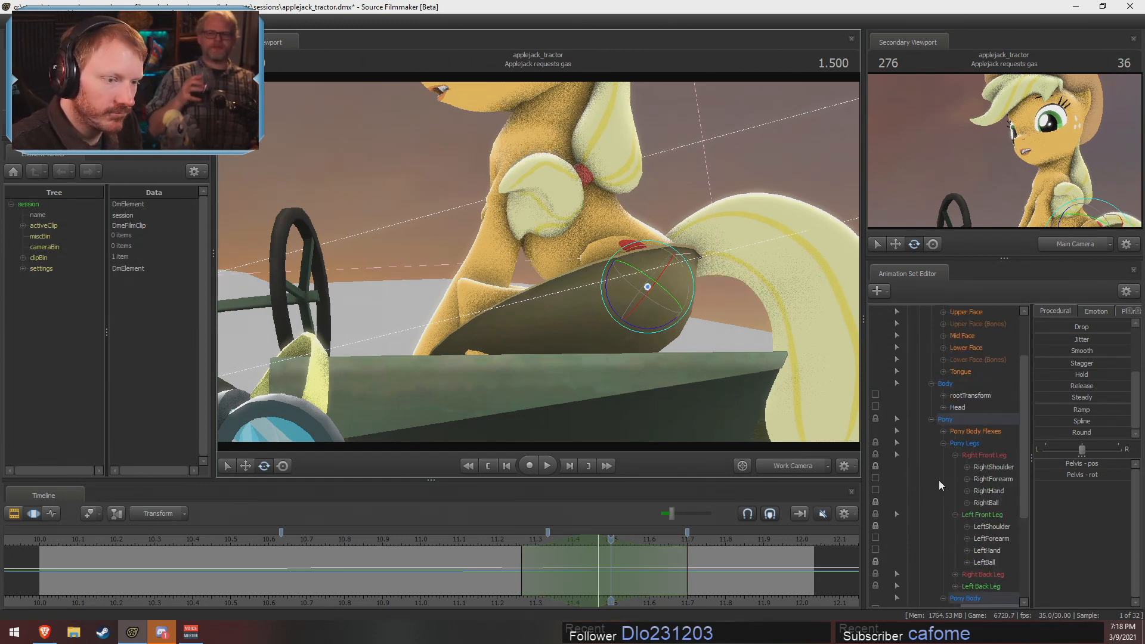
{"action": "scroll", "coordinate": [938, 481], "scroll_direction": "down", "scroll_amount": 2}
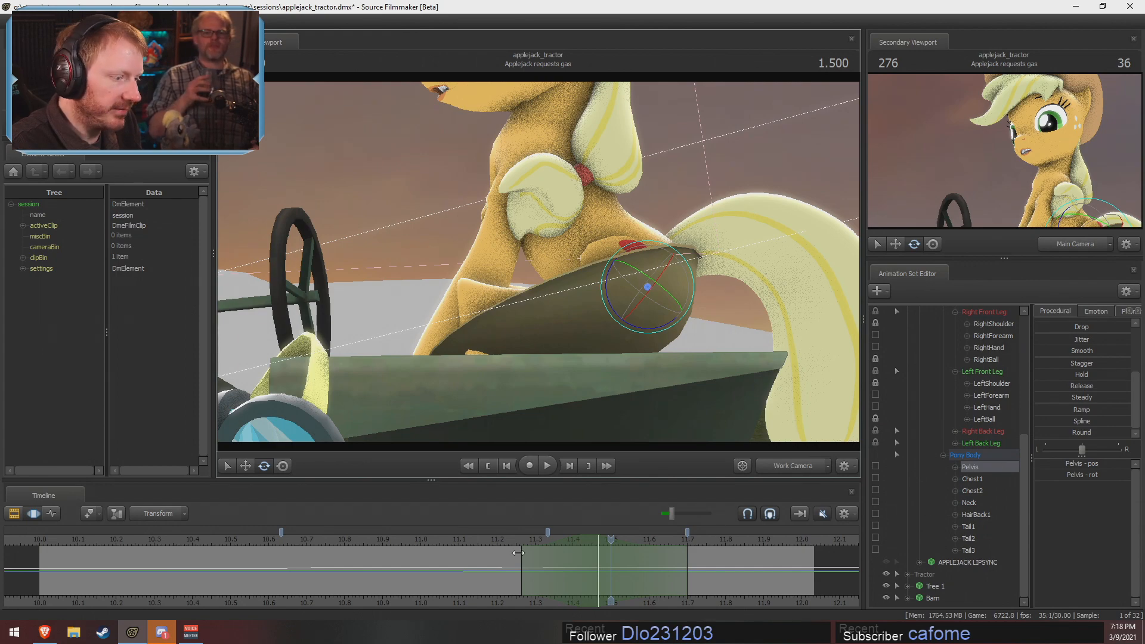
{"action": "key", "text": "Left"}
{"action": "left_click_drag", "start_coordinate": [462, 276], "coordinate": [531, 257], "text": "alt"}
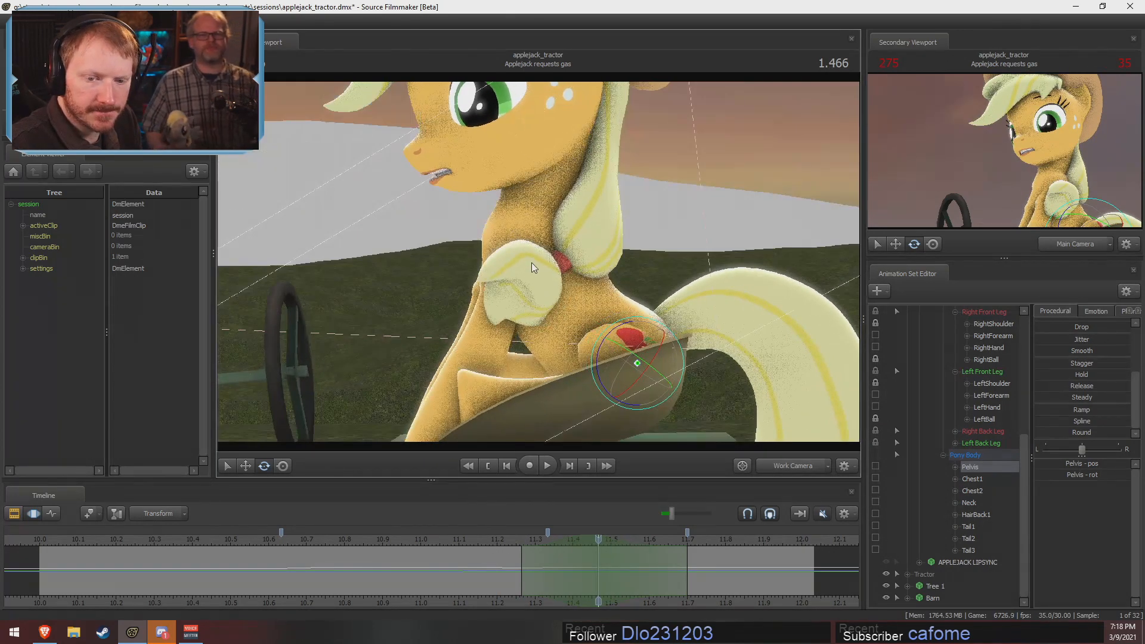
{"action": "left_click_drag", "start_coordinate": [572, 421], "coordinate": [624, 314]}
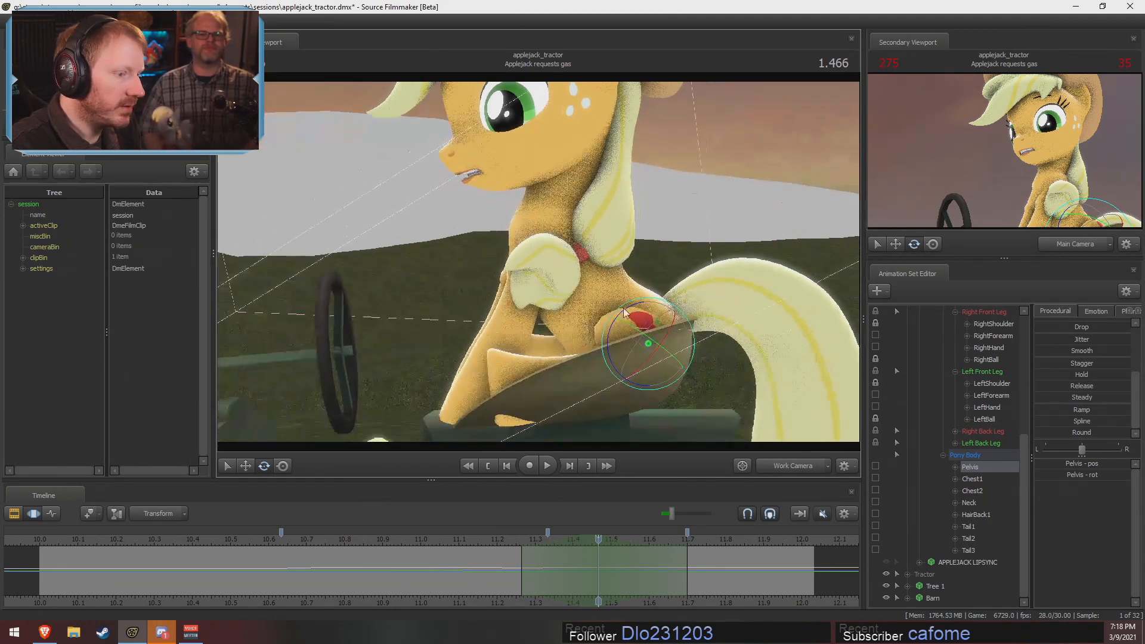
{"action": "scroll", "coordinate": [962, 471], "scroll_direction": "up", "scroll_amount": 3}
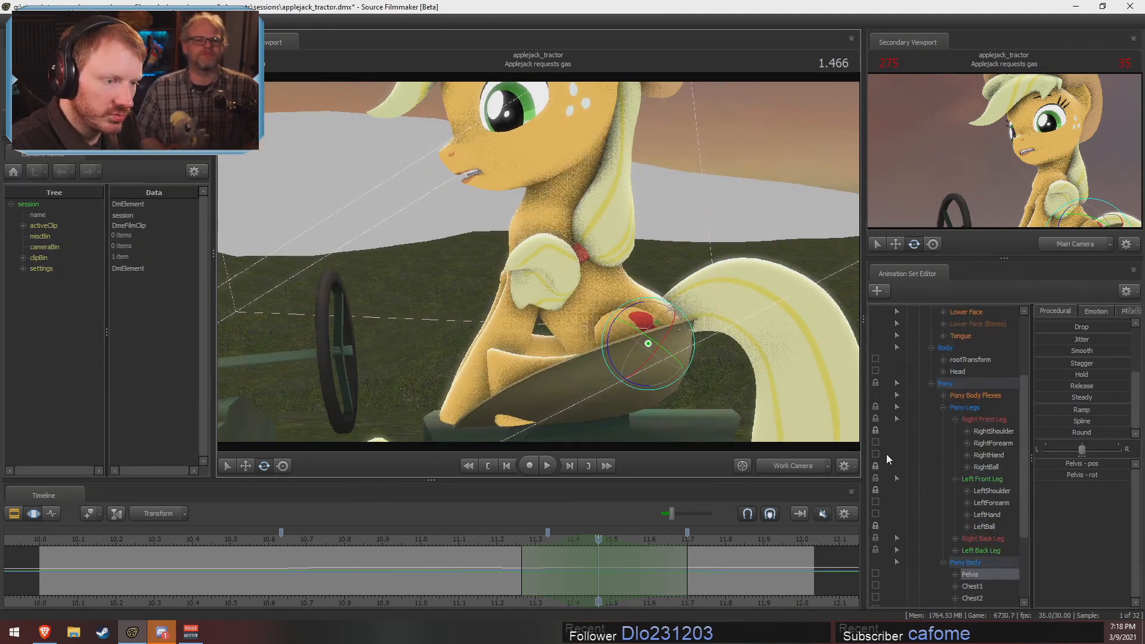
{"action": "left_click", "coordinate": [875, 430]}
{"action": "left_click_drag", "start_coordinate": [613, 349], "coordinate": [494, 485]}
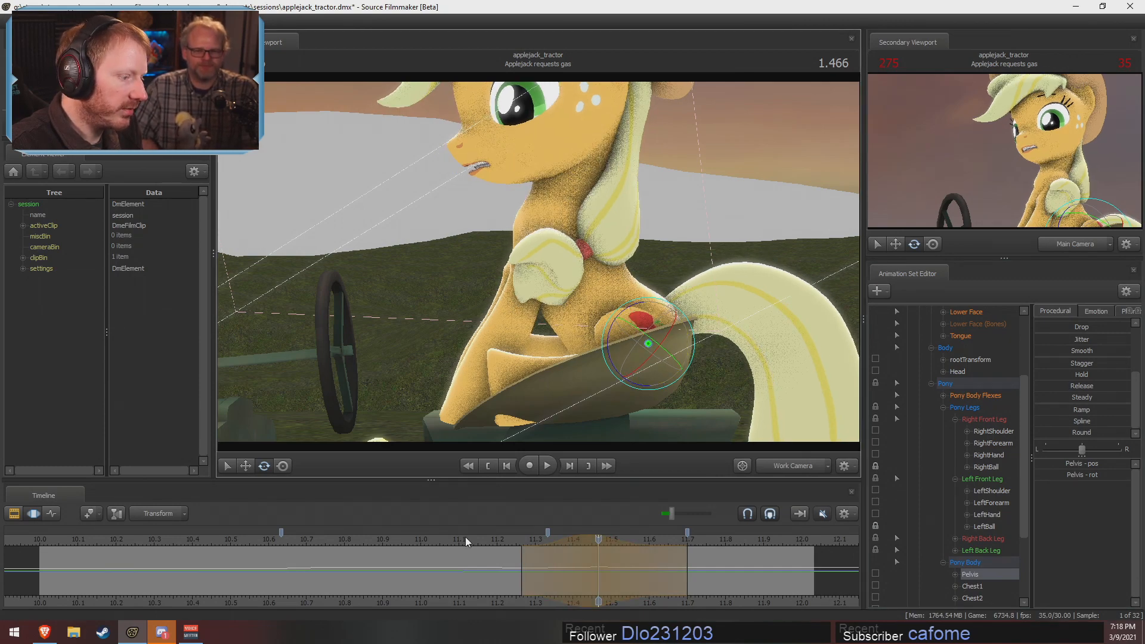
{"action": "key", "text": "space"}
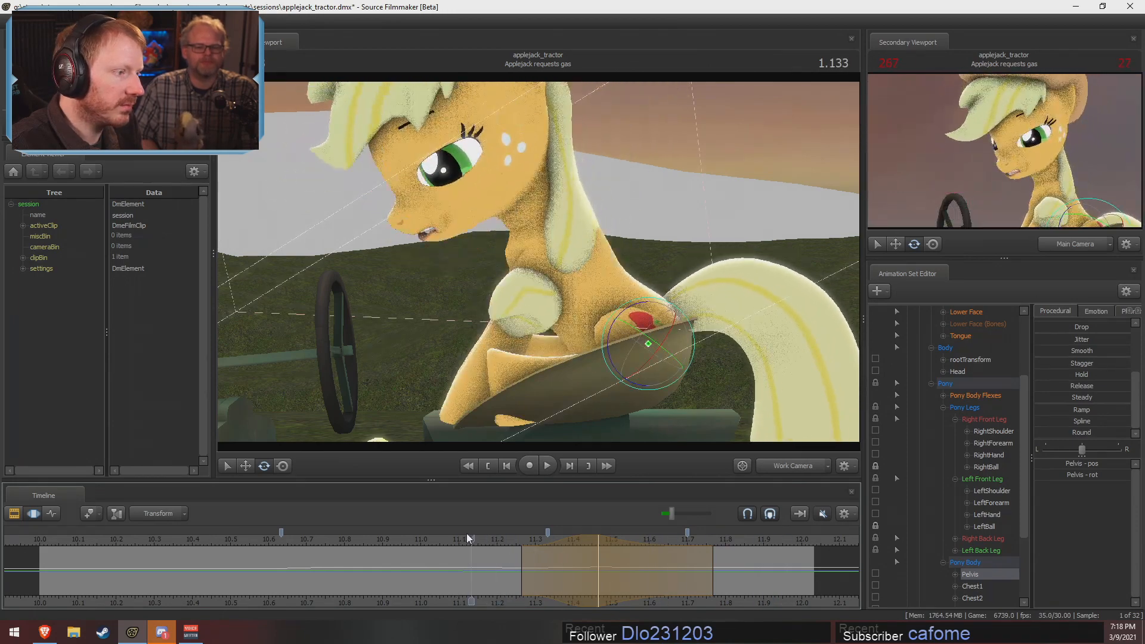
{"action": "left_click", "coordinate": [597, 564]}
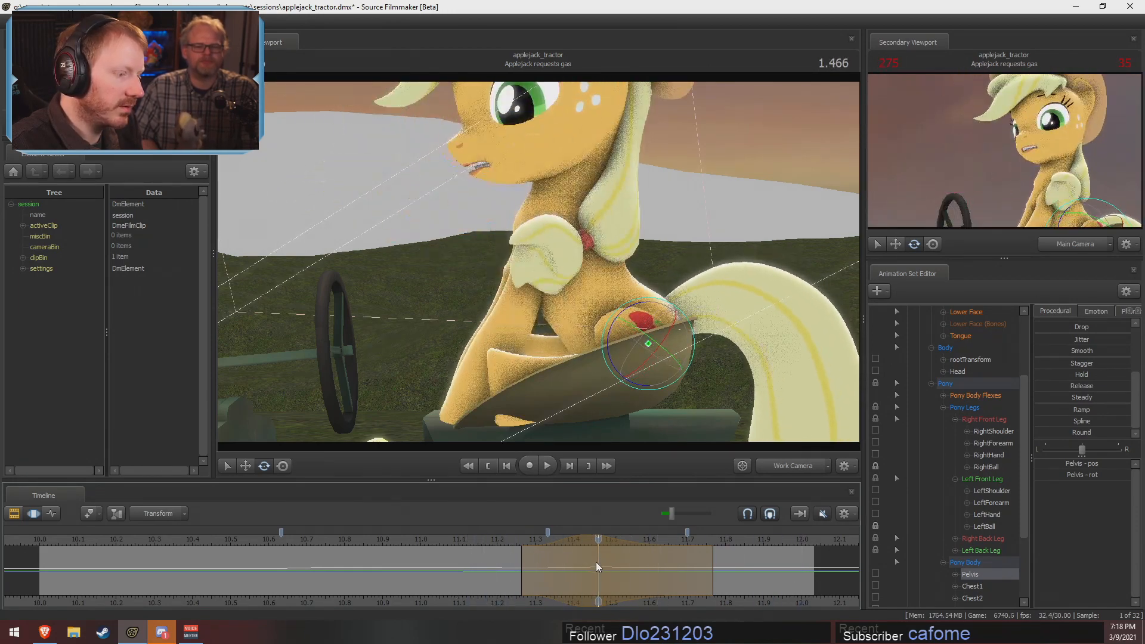
Rotate Applejack's left and right shoulders together at 1.466, adjust both forearms to match the pelvis, and replay the move
{"action": "left_click", "coordinate": [535, 264], "text": "ctrl"}
{"action": "left_click", "coordinate": [543, 240], "text": "ctrl"}
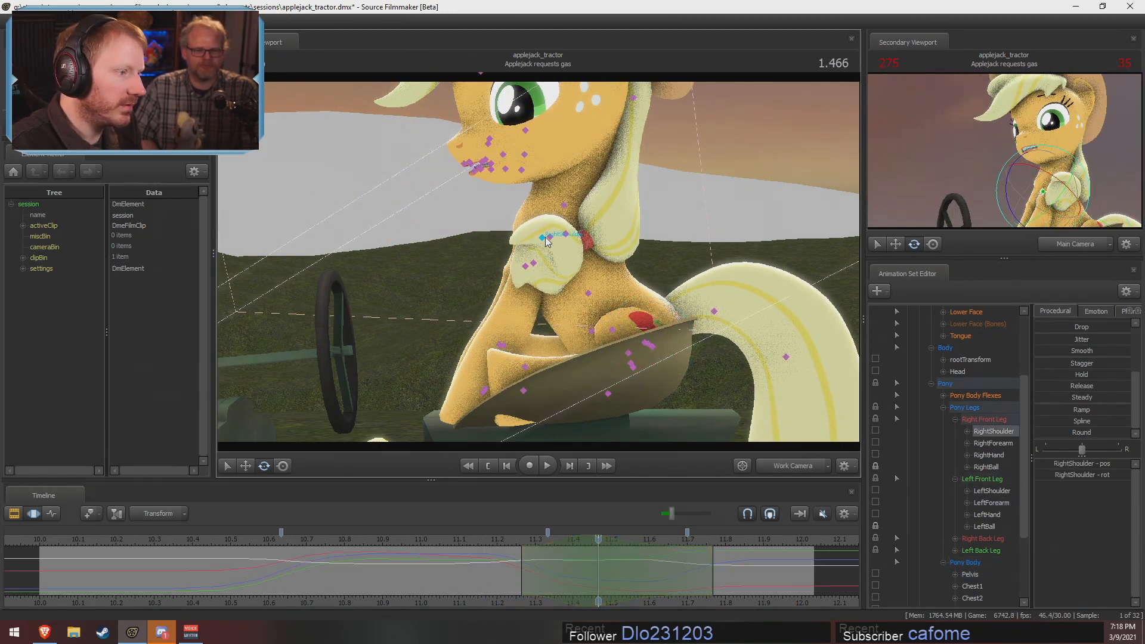
{"action": "left_click", "coordinate": [552, 238], "text": "ctrl+shift"}
{"action": "left_click_drag", "start_coordinate": [547, 196], "coordinate": [528, 218]}
{"action": "left_click", "coordinate": [525, 261], "text": "ctrl"}
{"action": "left_click", "coordinate": [532, 256], "text": "ctrl+shift"}
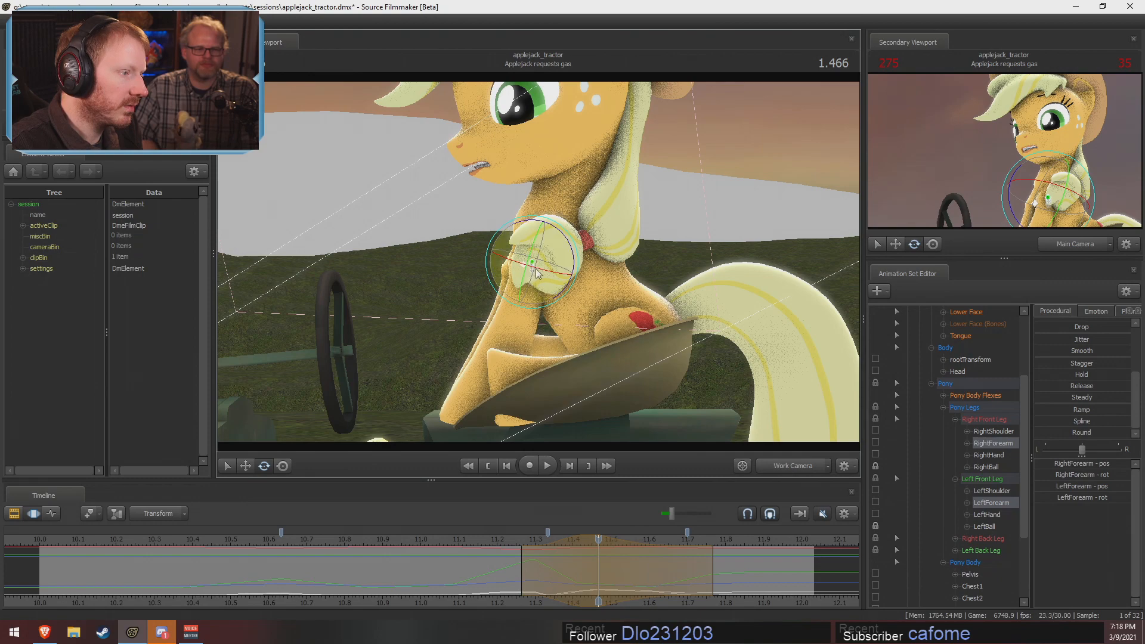
{"action": "left_click", "coordinate": [480, 546]}
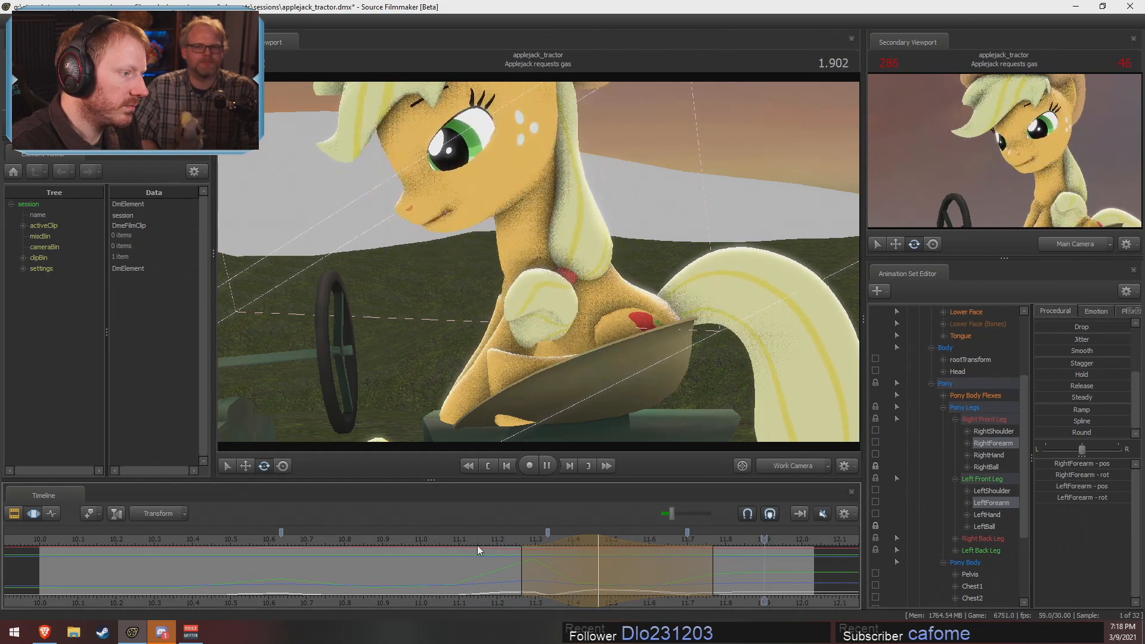
Scrub through the end of the shot and centre a new time selection on 1.833, fading in from about 1.60
{"action": "left_click_drag", "start_coordinate": [478, 545], "coordinate": [749, 577]}
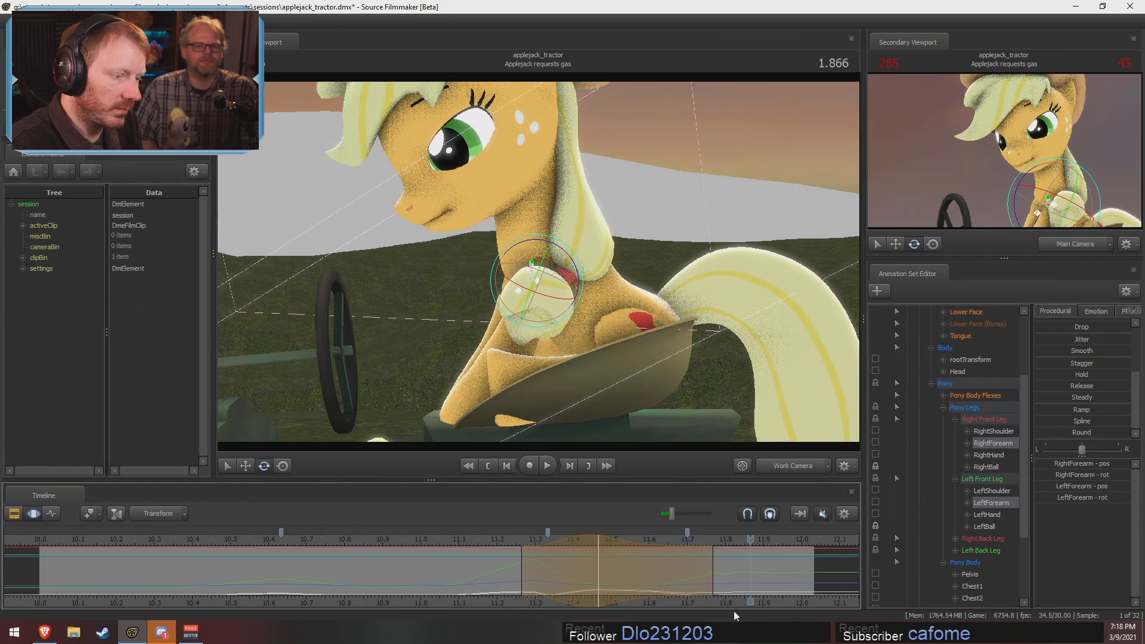
{"action": "middle_click_drag", "start_coordinate": [727, 605], "coordinate": [677, 601]}
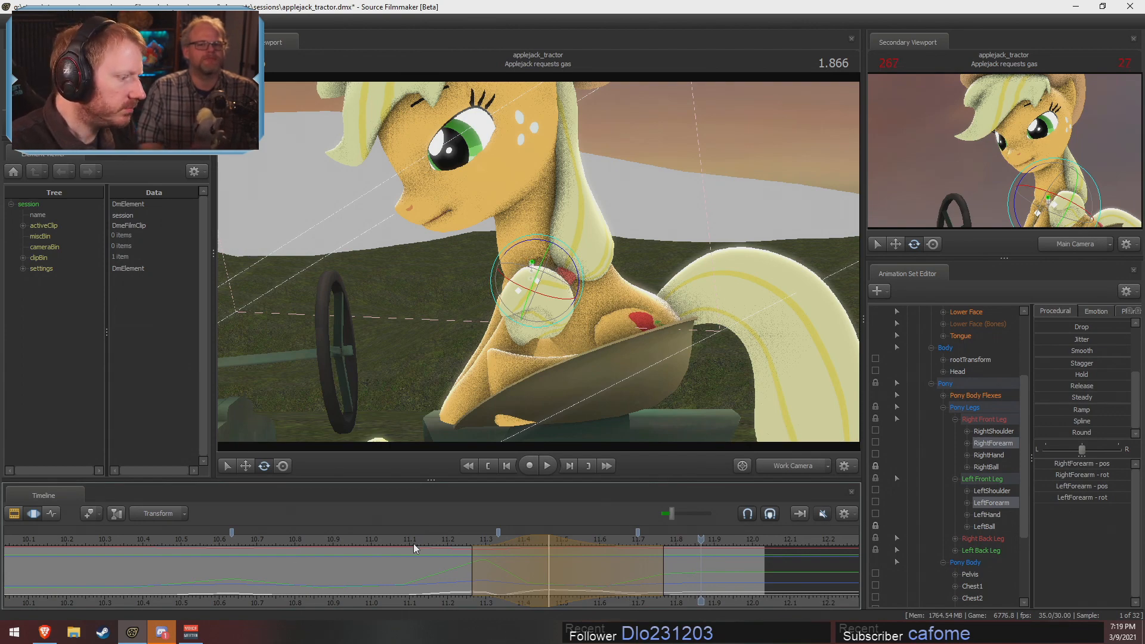
{"action": "left_click_drag", "start_coordinate": [413, 543], "coordinate": [658, 540]}
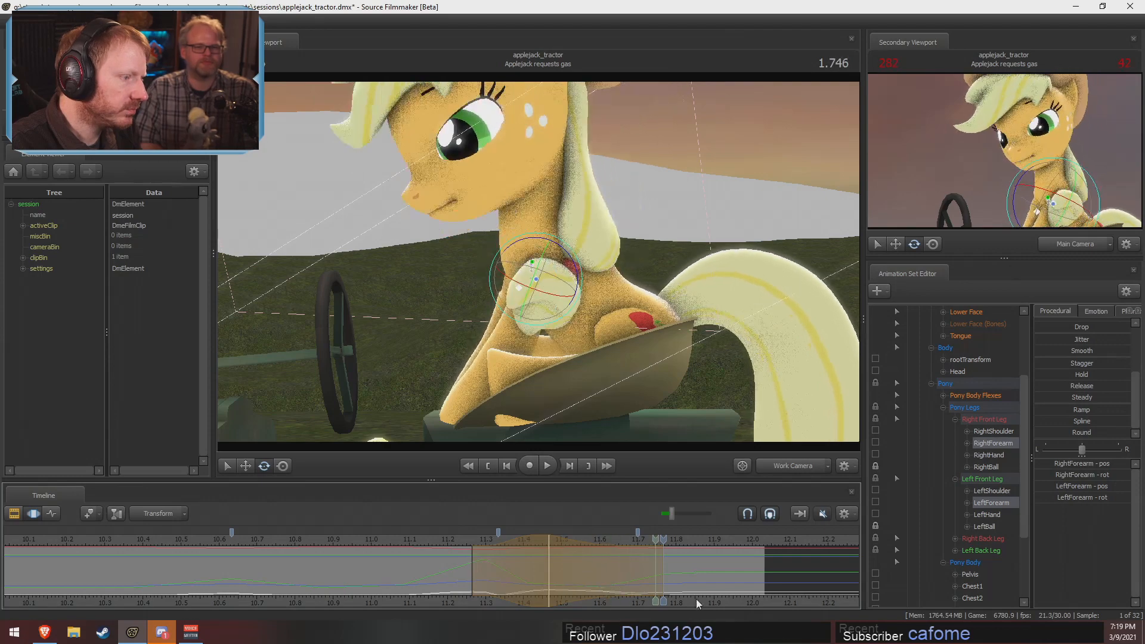
{"action": "mouse_move", "coordinate": [699, 603]}
{"action": "left_mouse_down"}
{"action": "mouse_move", "coordinate": [611, 584]}
{"action": "mouse_move", "coordinate": [688, 585]}
{"action": "left_mouse_up"}
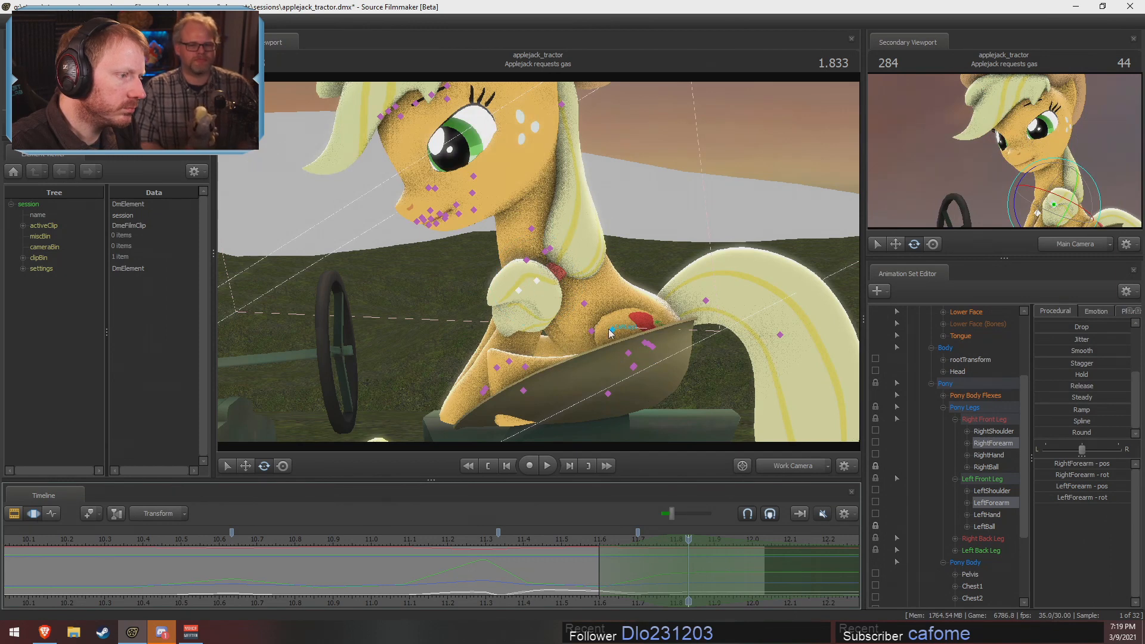
Try rotating Applejack's pelvis forward at 1.833 and play back the end of the shot
{"action": "left_click", "coordinate": [648, 344]}
{"action": "left_click_drag", "start_coordinate": [644, 325], "coordinate": [634, 304]}
{"action": "left_click_drag", "start_coordinate": [517, 320], "coordinate": [512, 292]}
{"action": "left_click", "coordinate": [565, 541]}
{"action": "key", "text": "space"}
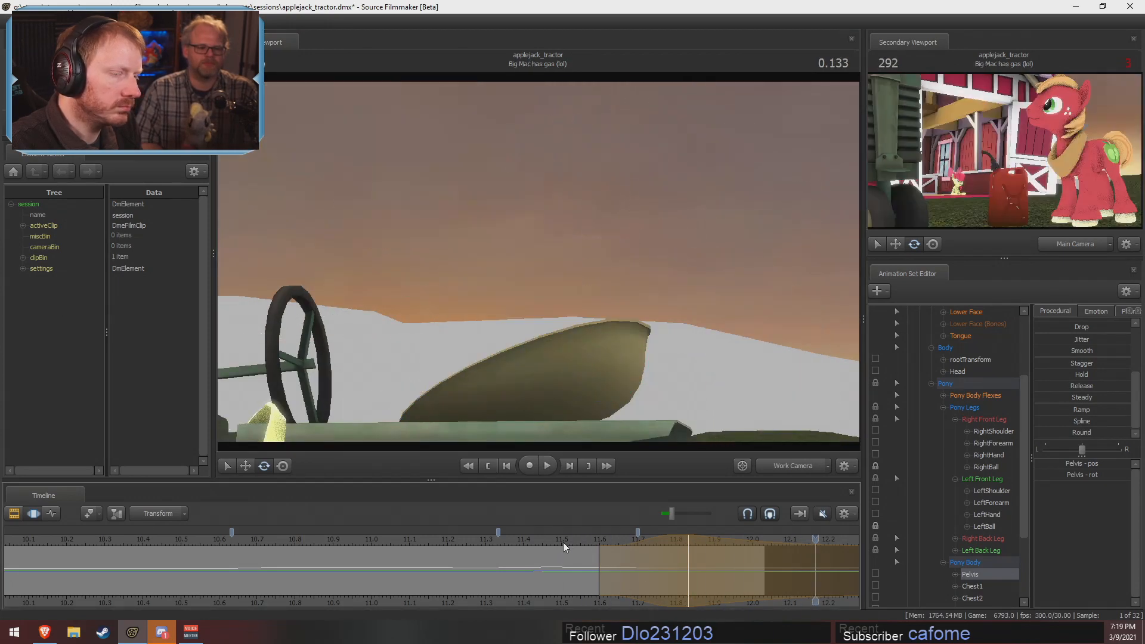
{"action": "key", "text": "space"}
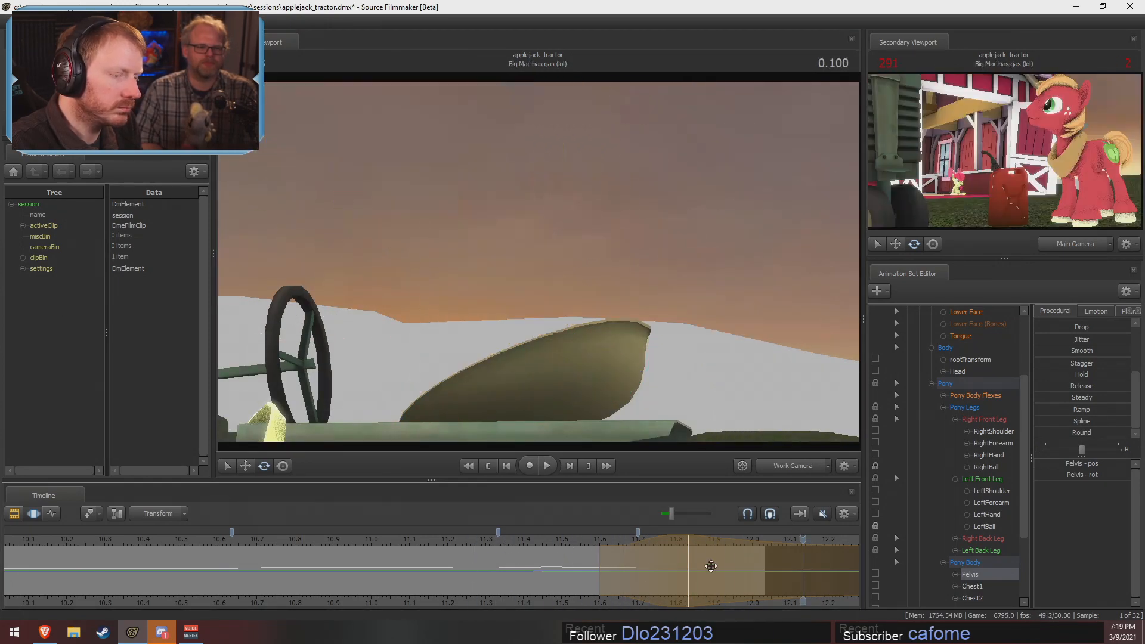
Return to 1.833, try rotating both of Applejack's shoulders together, and select her left forearm
{"action": "scroll", "coordinate": [783, 579], "scroll_direction": "down", "scroll_amount": 2}
{"action": "middle_click_drag", "start_coordinate": [608, 588], "coordinate": [373, 593]}
{"action": "key", "text": "shift"}
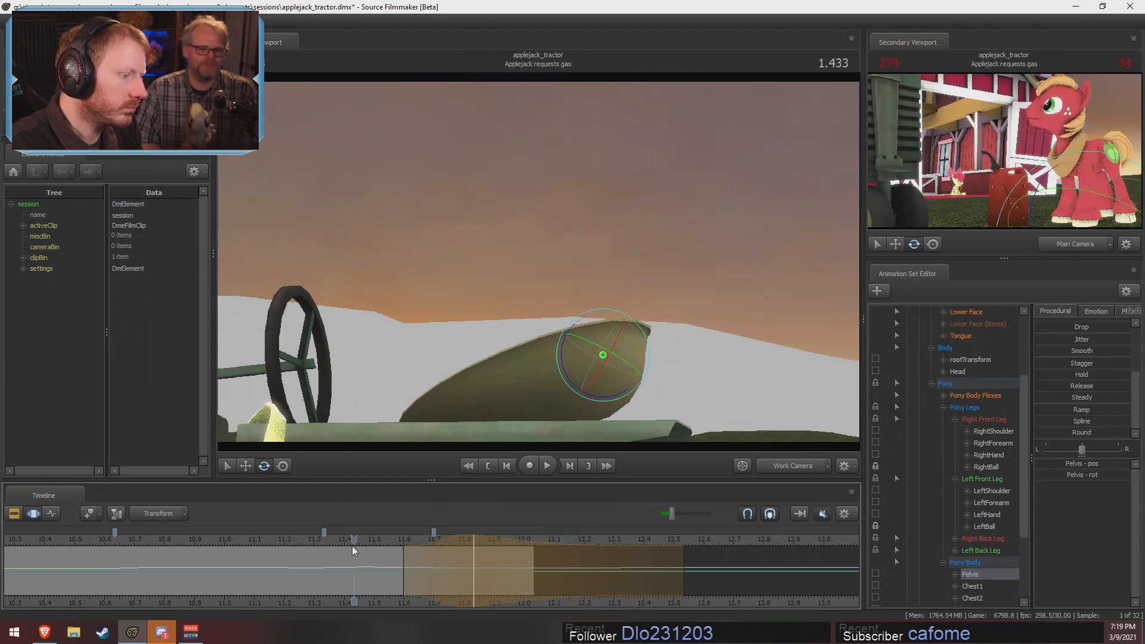
{"action": "left_click", "coordinate": [474, 547]}
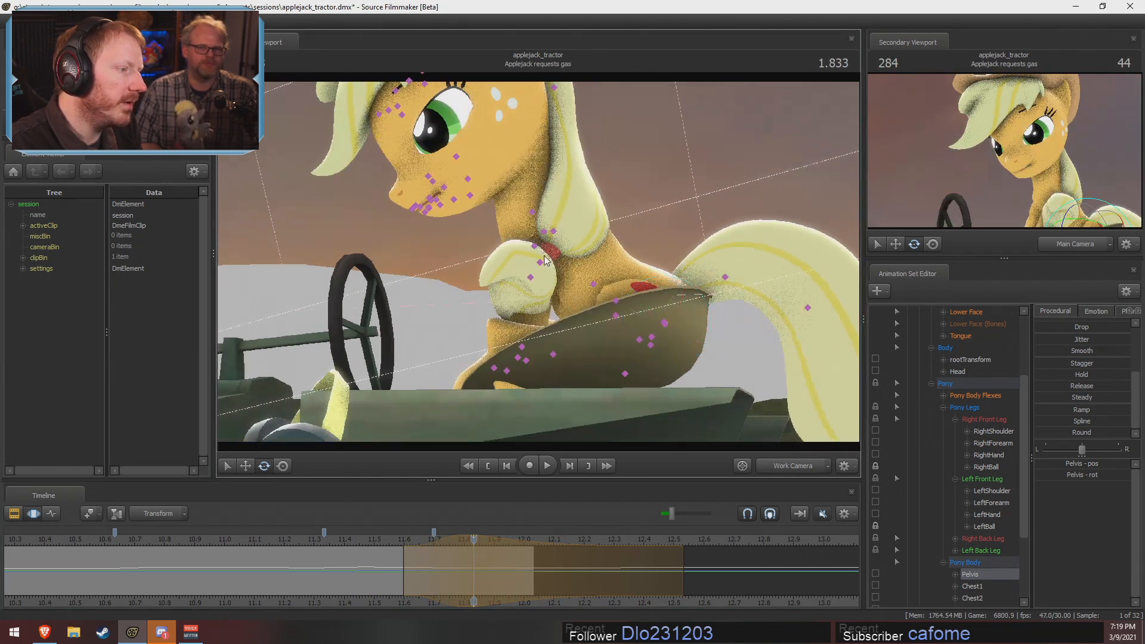
{"action": "left_click", "coordinate": [543, 230]}
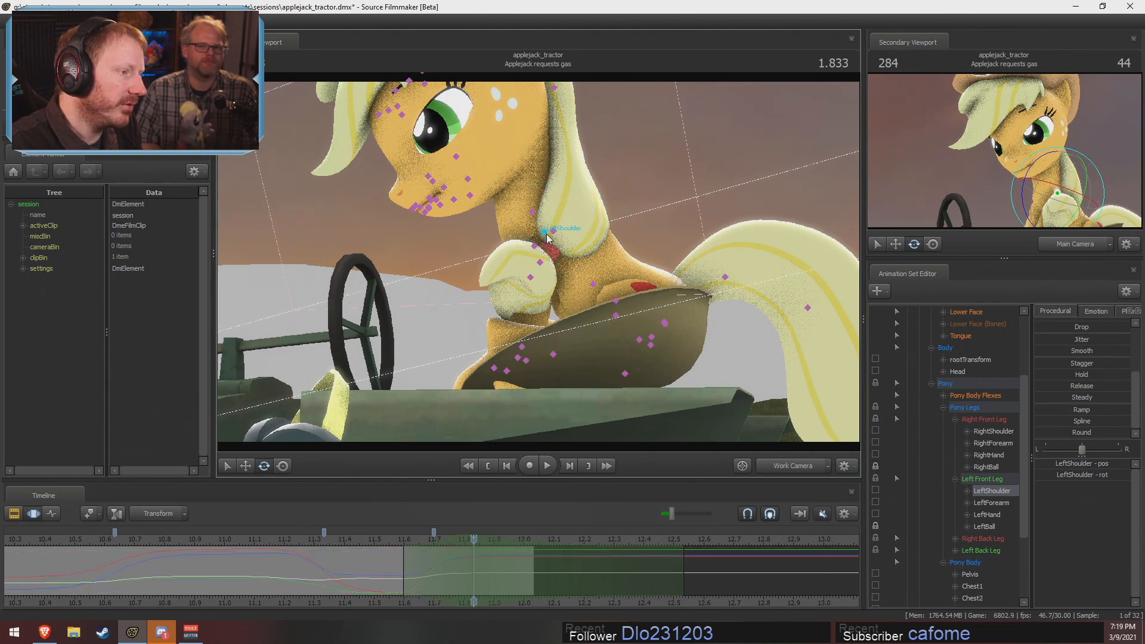
{"action": "left_click", "coordinate": [534, 245], "text": "ctrl+shift"}
{"action": "left_click_drag", "start_coordinate": [539, 249], "coordinate": [548, 211], "text": "alt"}
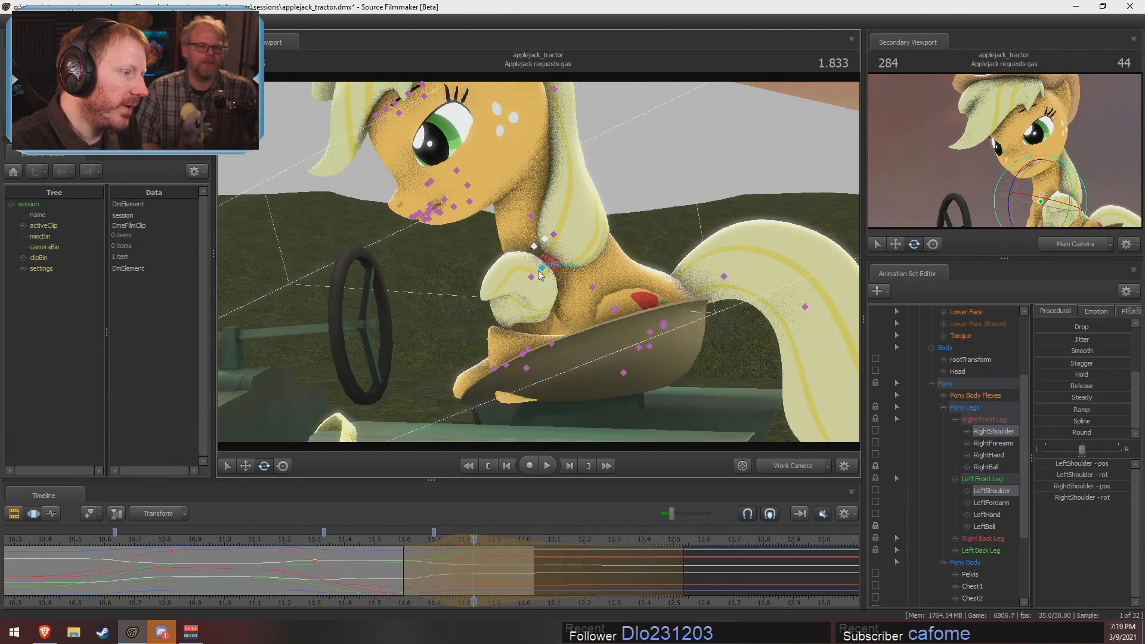
{"action": "left_click", "coordinate": [544, 272]}
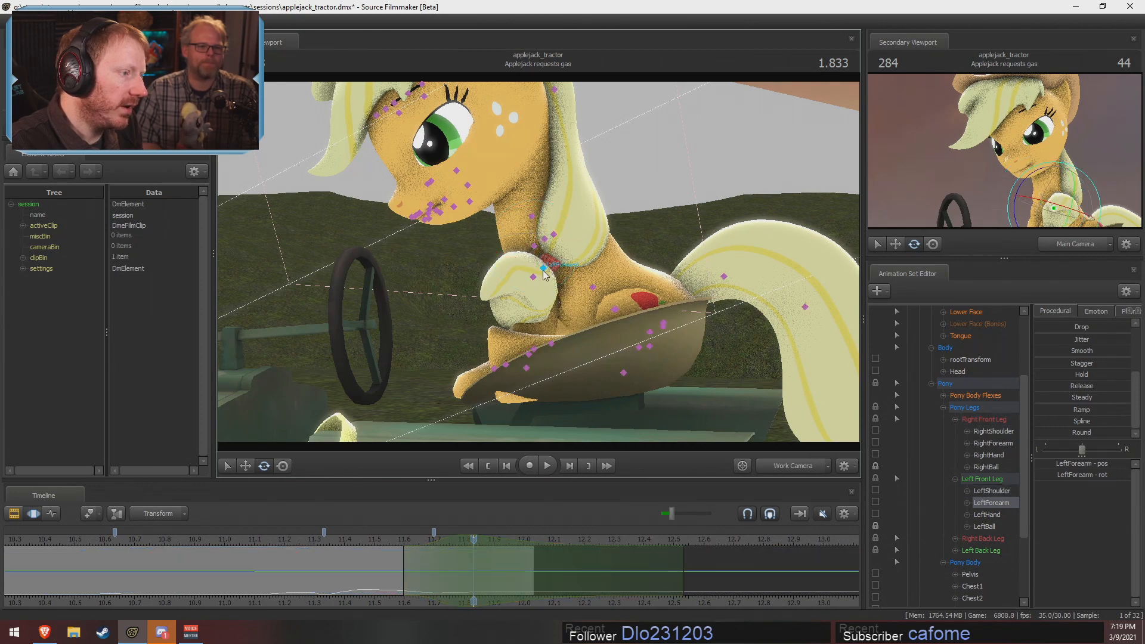
Undo the shoulder and pelvis rotations made at 1.833
{"action": "key", "text": "ctrl+z"}
{"action": "left_click_drag", "start_coordinate": [564, 544], "coordinate": [472, 548]}
{"action": "key", "text": "ctrl+z"}
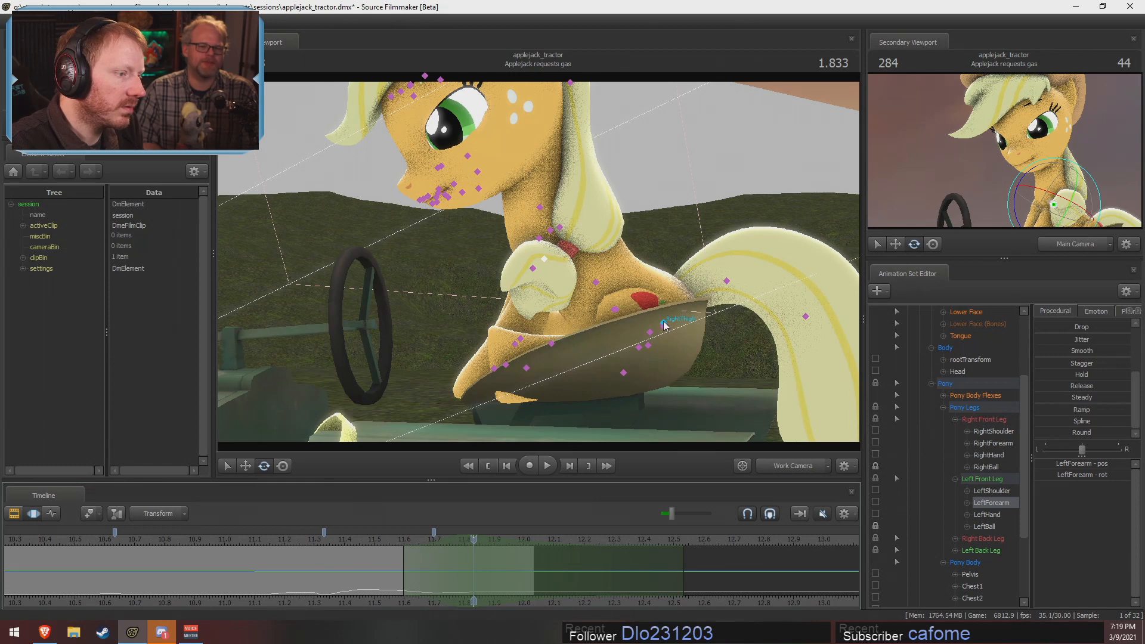
Select Applejack's pelvis and rotate it slightly at 1.833, checking the motion by scrubbing around that frame
{"action": "left_click", "coordinate": [664, 323]}
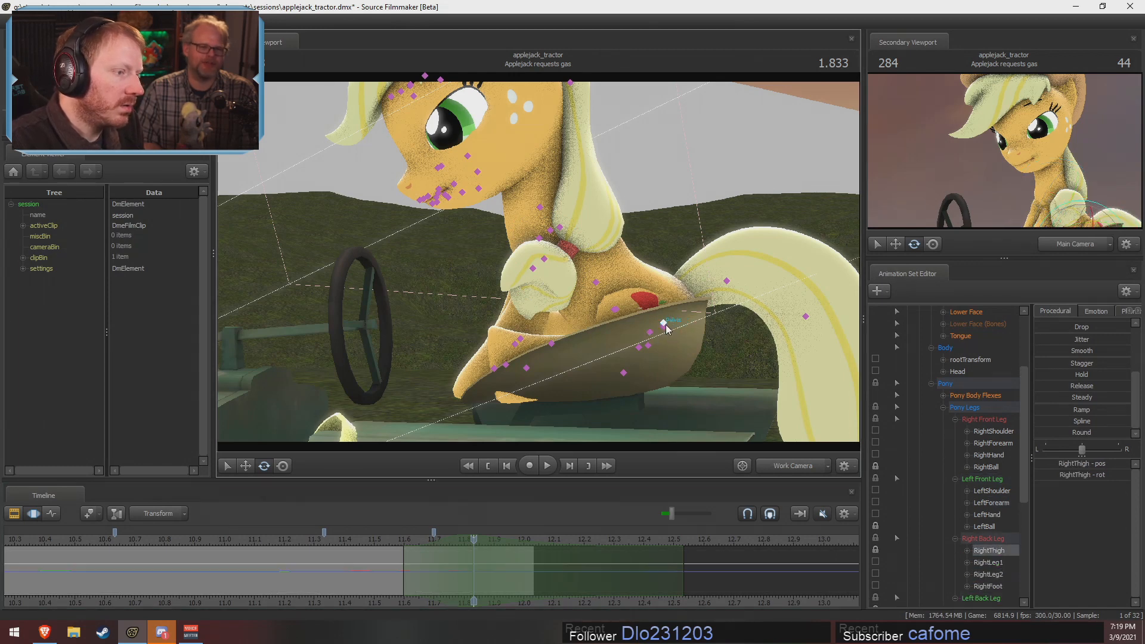
{"action": "left_click", "coordinate": [665, 324], "text": "ctrl"}
{"action": "left_click_drag", "start_coordinate": [676, 285], "coordinate": [671, 283]}
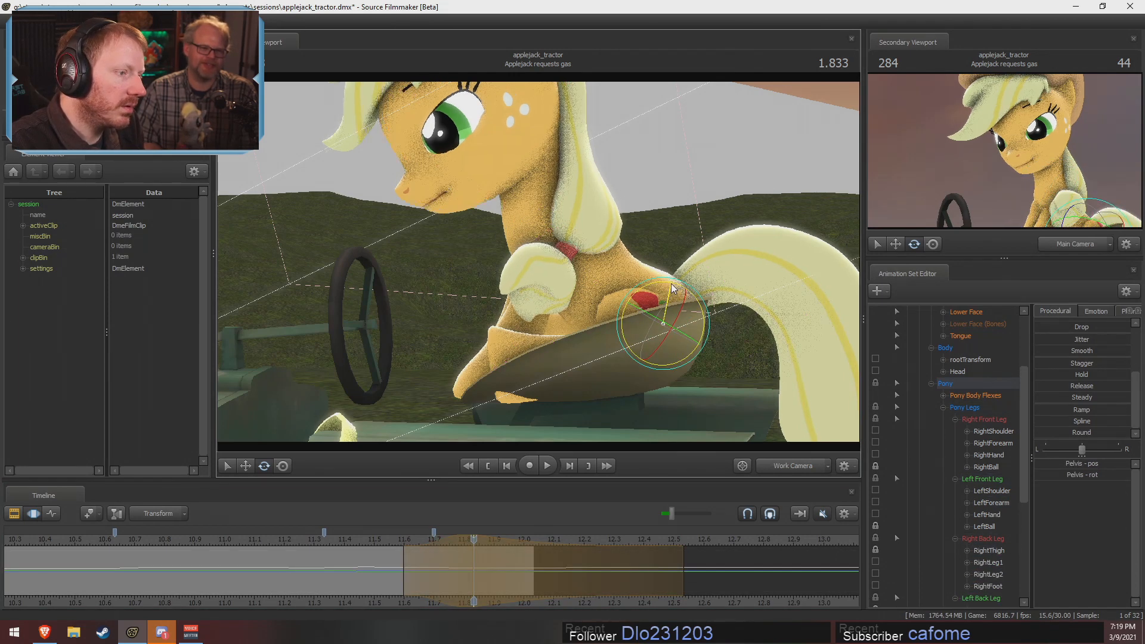
{"action": "mouse_move", "coordinate": [475, 539]}
{"action": "left_mouse_down"}
{"action": "mouse_move", "coordinate": [450, 539]}
{"action": "mouse_move", "coordinate": [472, 539]}
{"action": "left_mouse_up"}
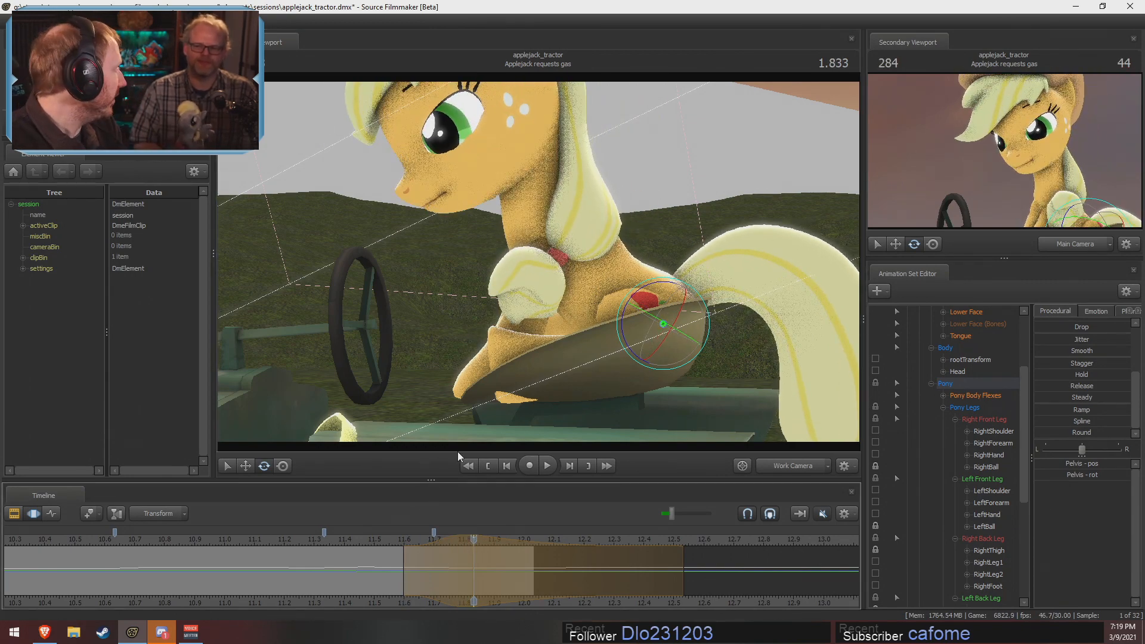
Select both of Applejack's forearms and adjust their rotation together at 1.833
{"action": "key", "text": "ctrl"}
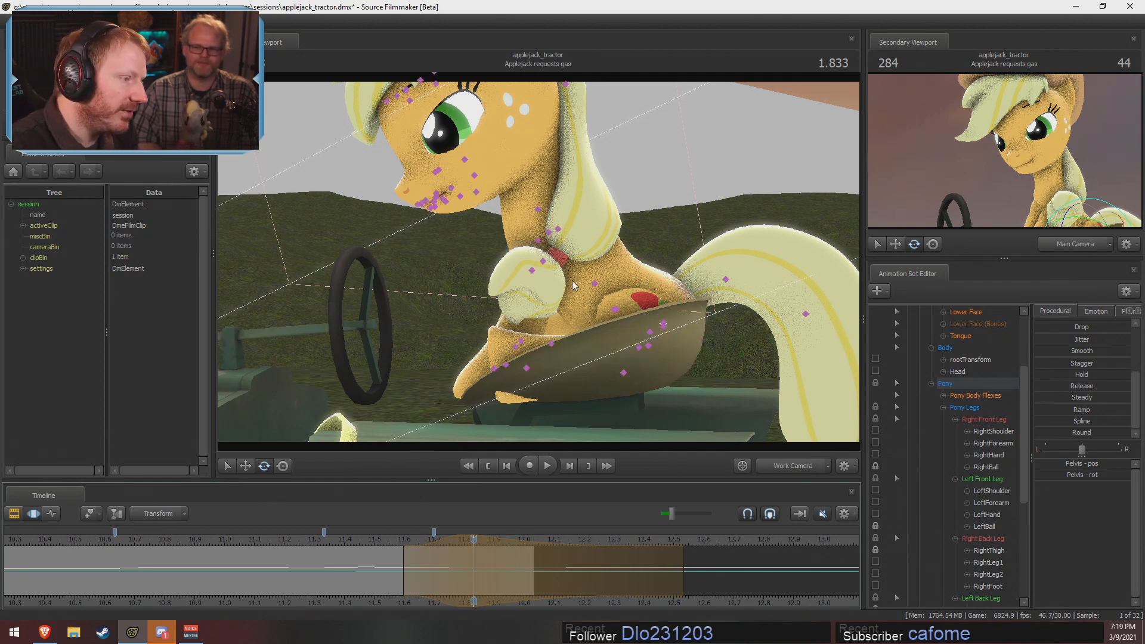
{"action": "left_click", "coordinate": [549, 232], "text": "ctrl"}
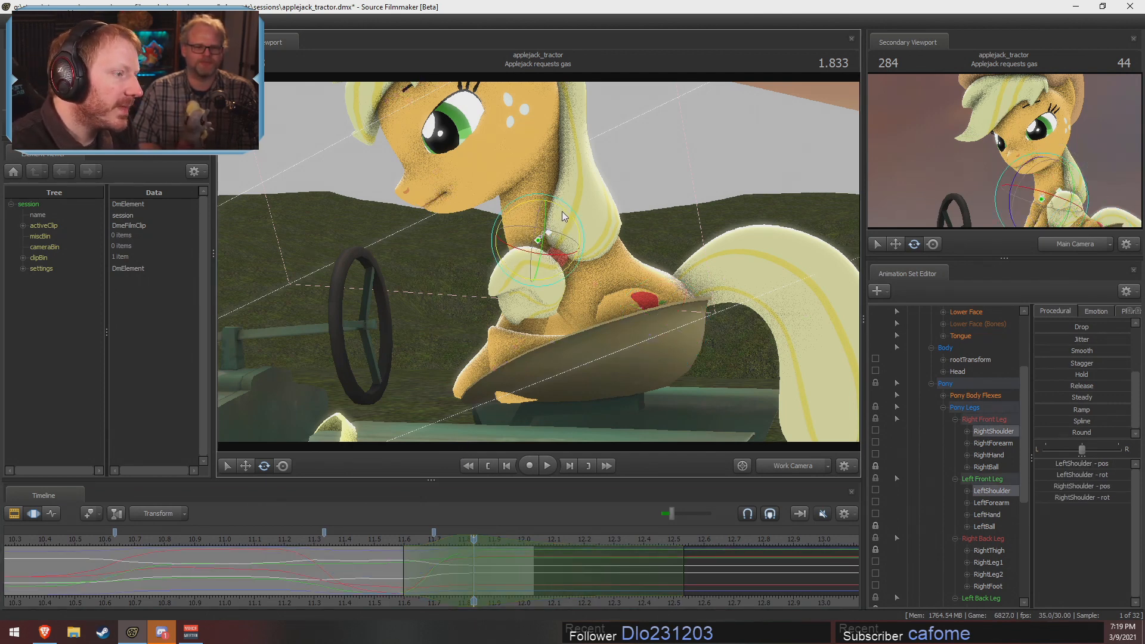
{"action": "key", "text": "ctrl"}
{"action": "left_click", "coordinate": [564, 255], "text": "ctrl"}
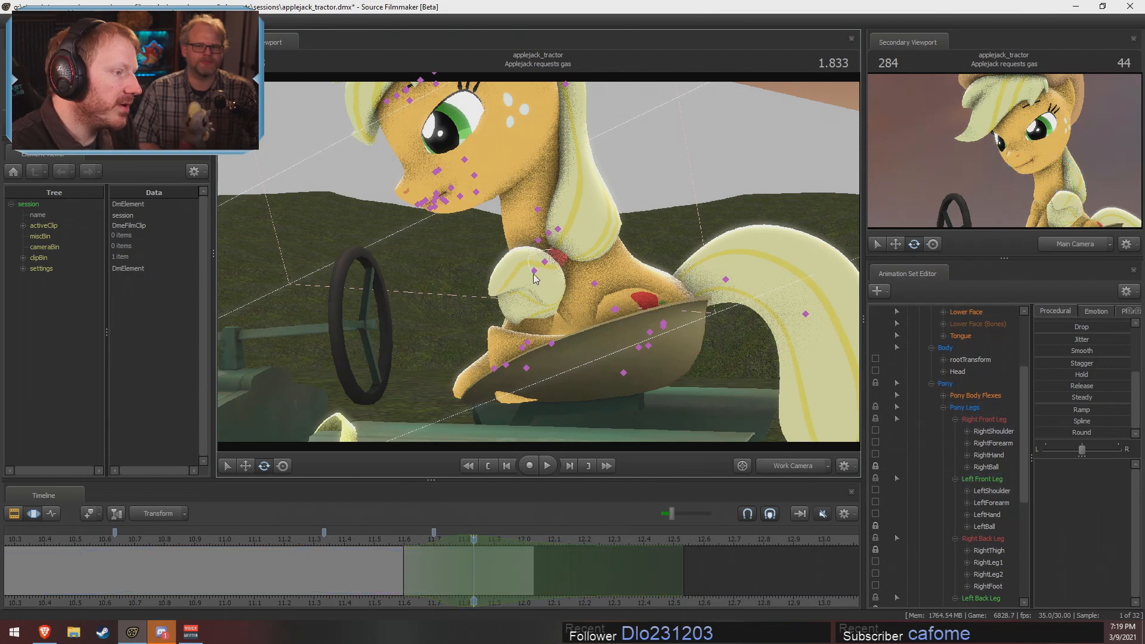
{"action": "left_click_drag", "start_coordinate": [571, 236], "coordinate": [529, 421]}
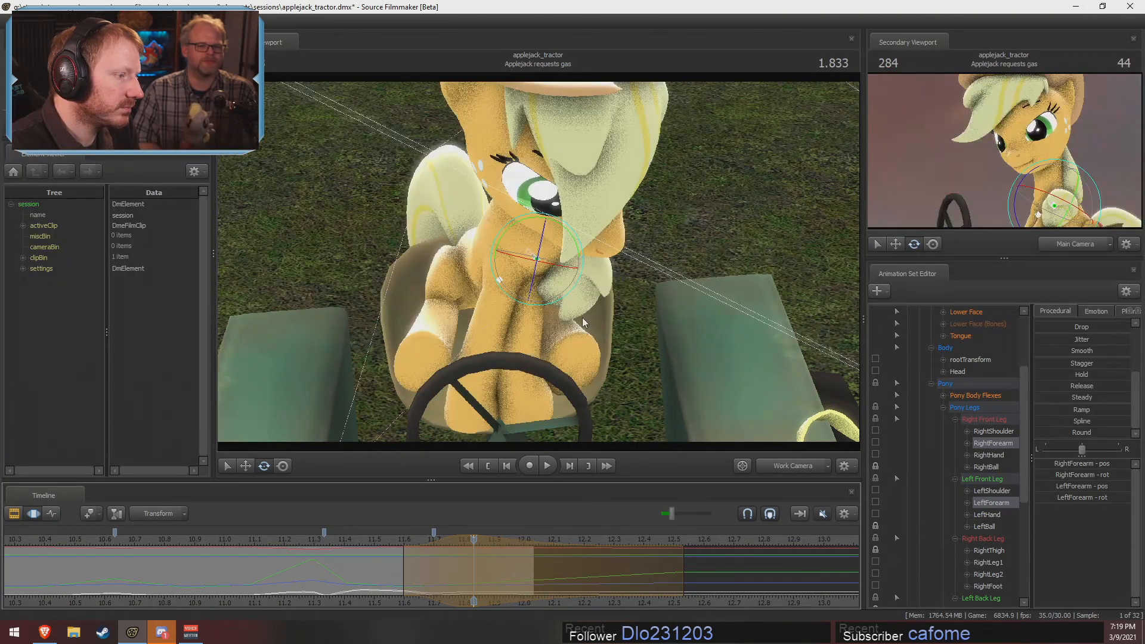
Reselect Applejack's right and left forearms and fine-tune their rotation slightly at 1.833, checking the pose from several angles
{"action": "mouse_move", "coordinate": [556, 231]}
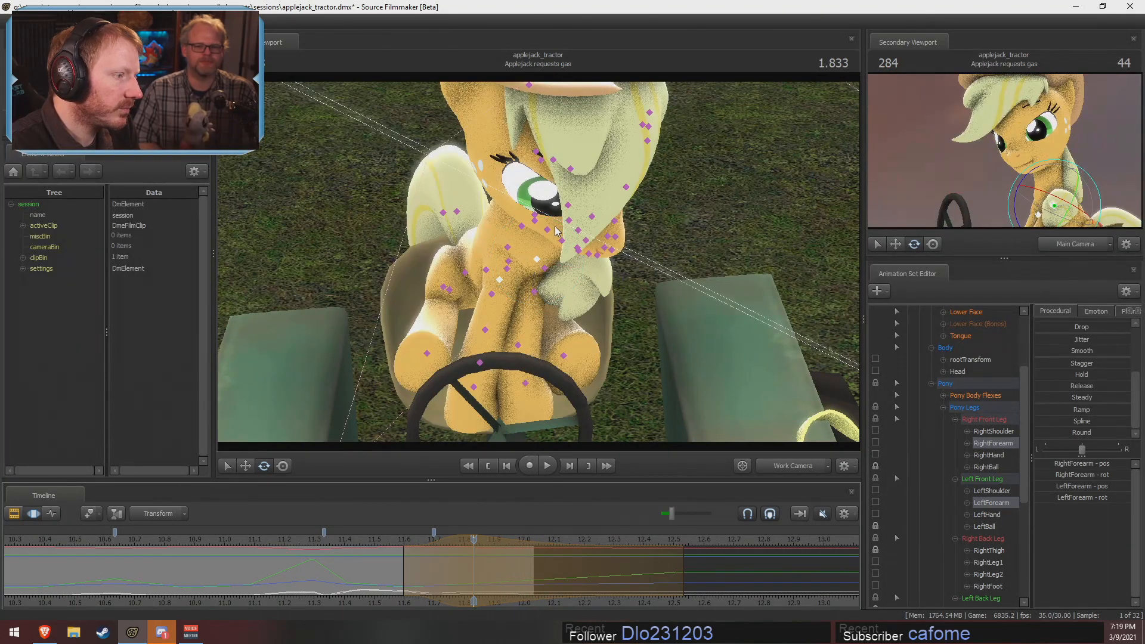
{"action": "left_click", "coordinate": [534, 291], "text": "ctrl"}
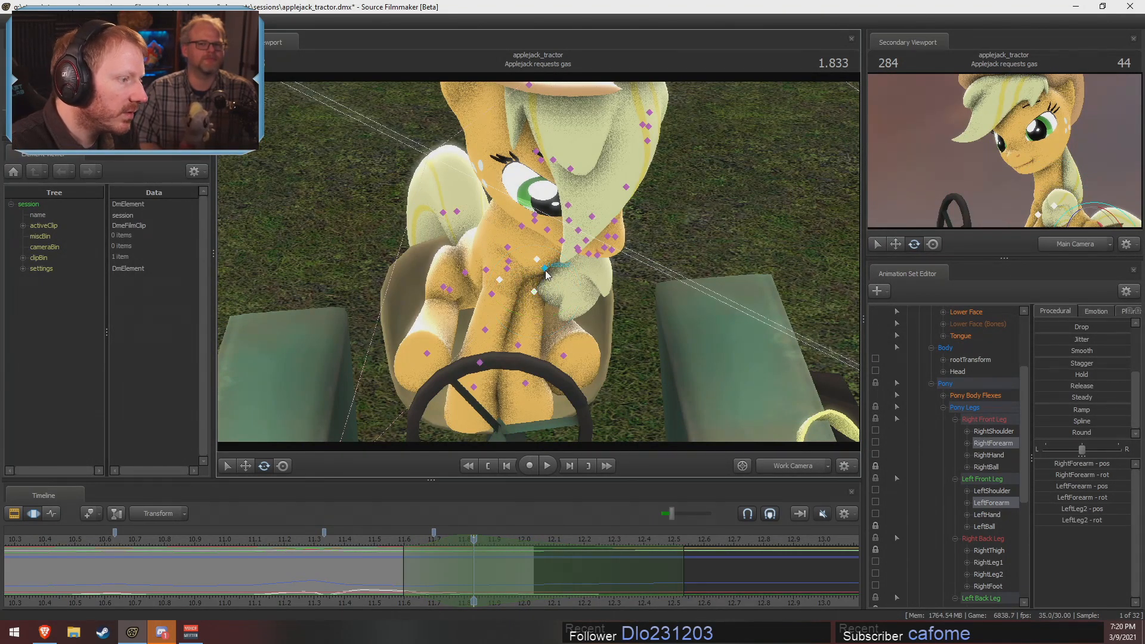
{"action": "left_click", "coordinate": [490, 295]}
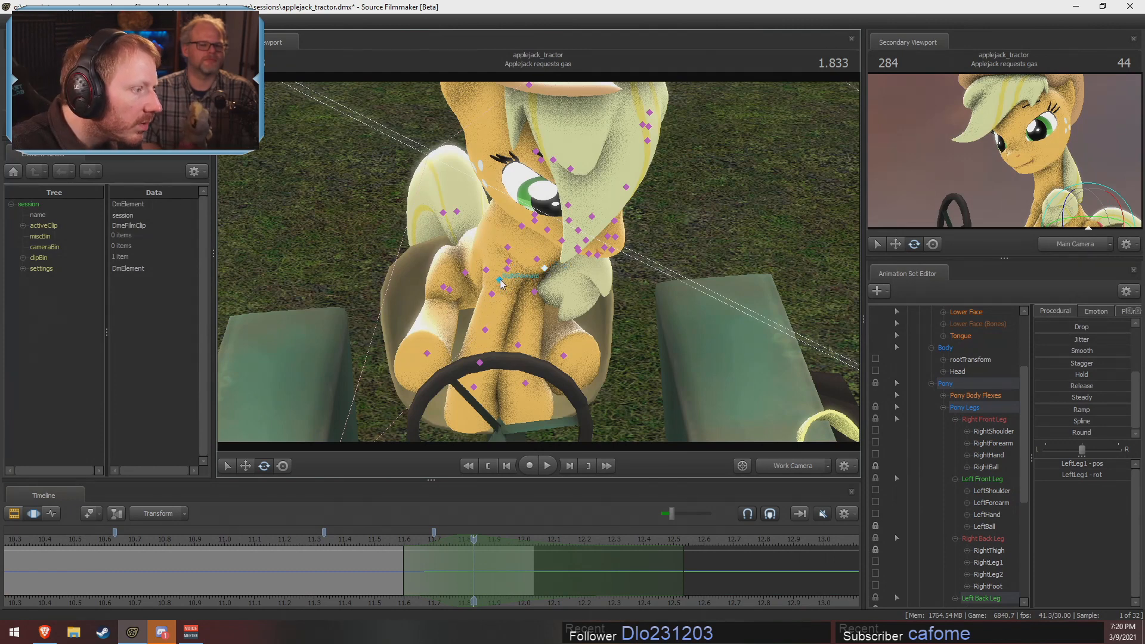
{"action": "left_click", "coordinate": [501, 284]}
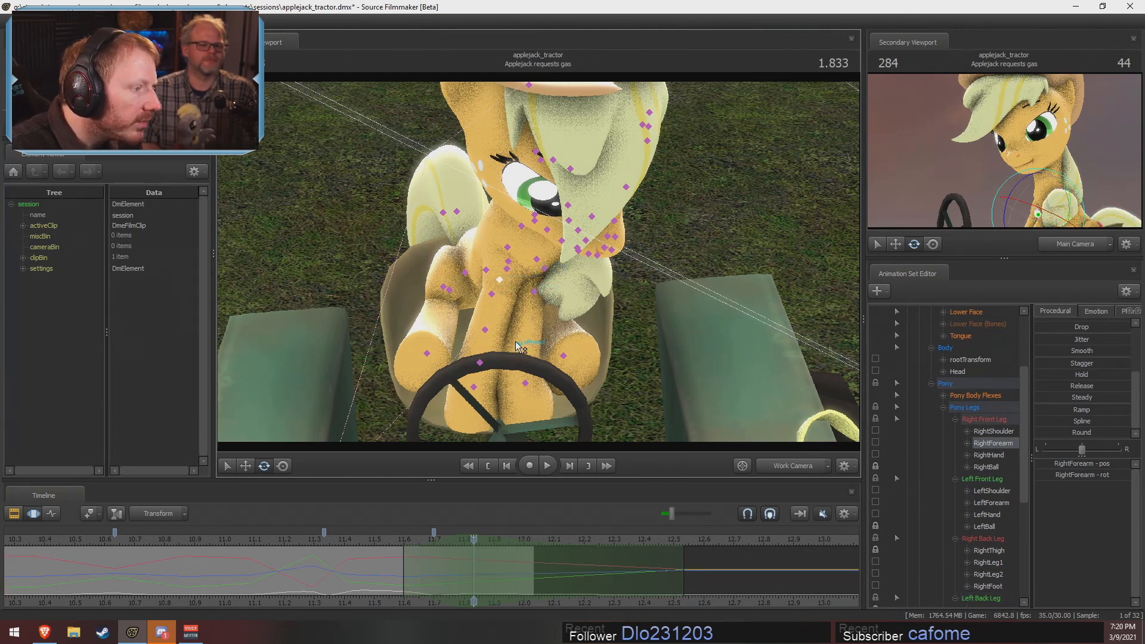
{"action": "left_click", "coordinate": [537, 261], "text": "ctrl"}
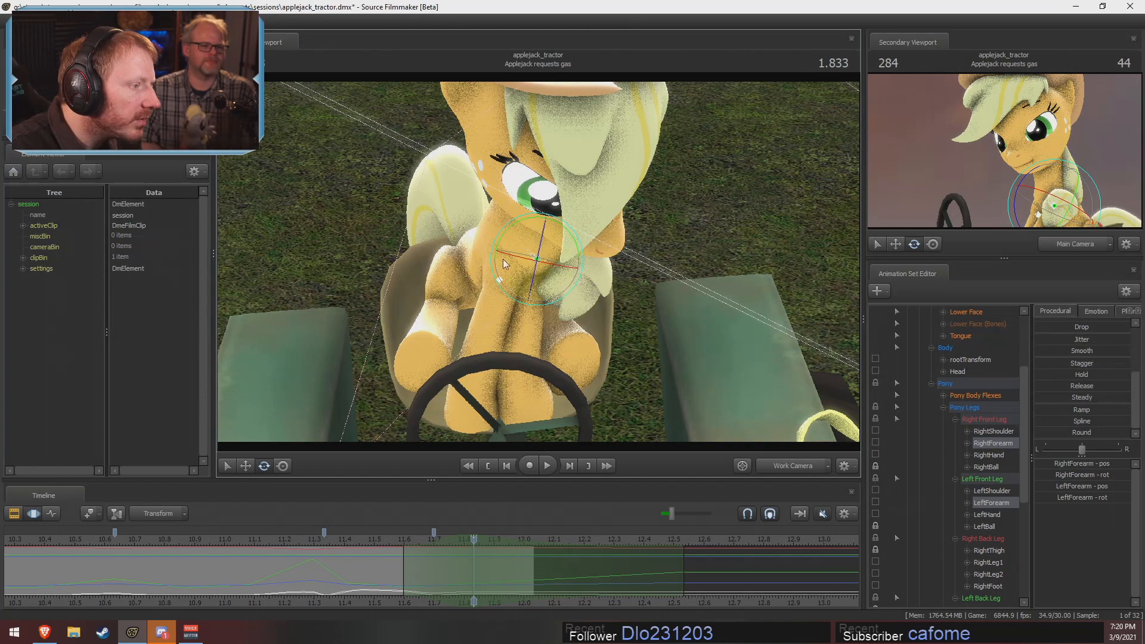
{"action": "left_click_drag", "start_coordinate": [508, 223], "coordinate": [507, 227]}
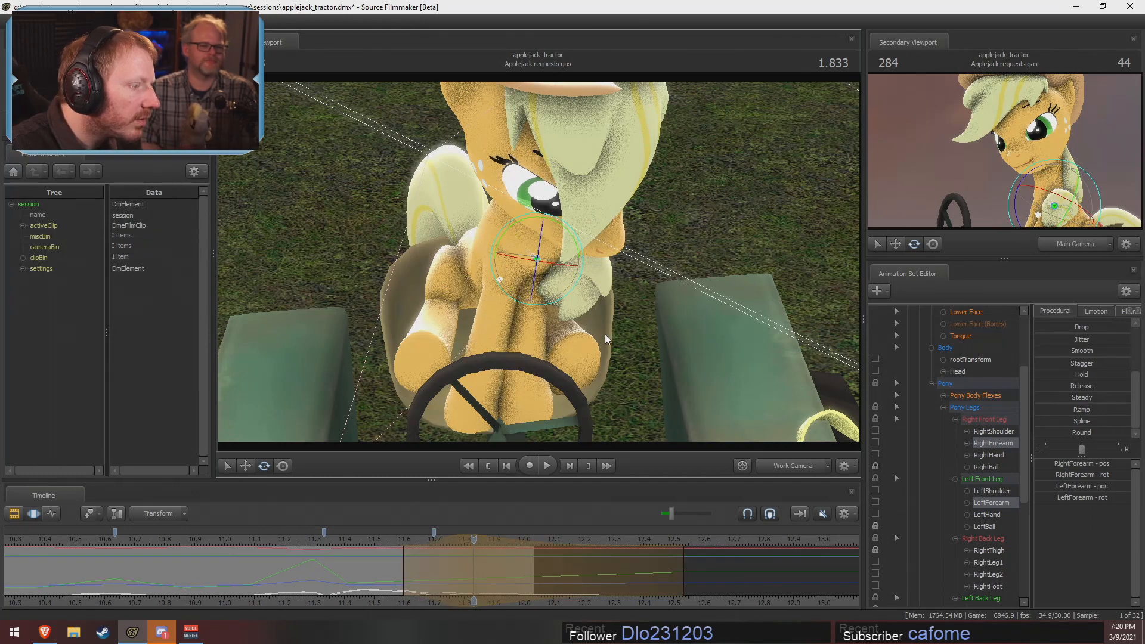
{"action": "left_click_drag", "start_coordinate": [604, 334], "coordinate": [519, 319], "text": "alt"}
{"action": "key", "text": "shift"}
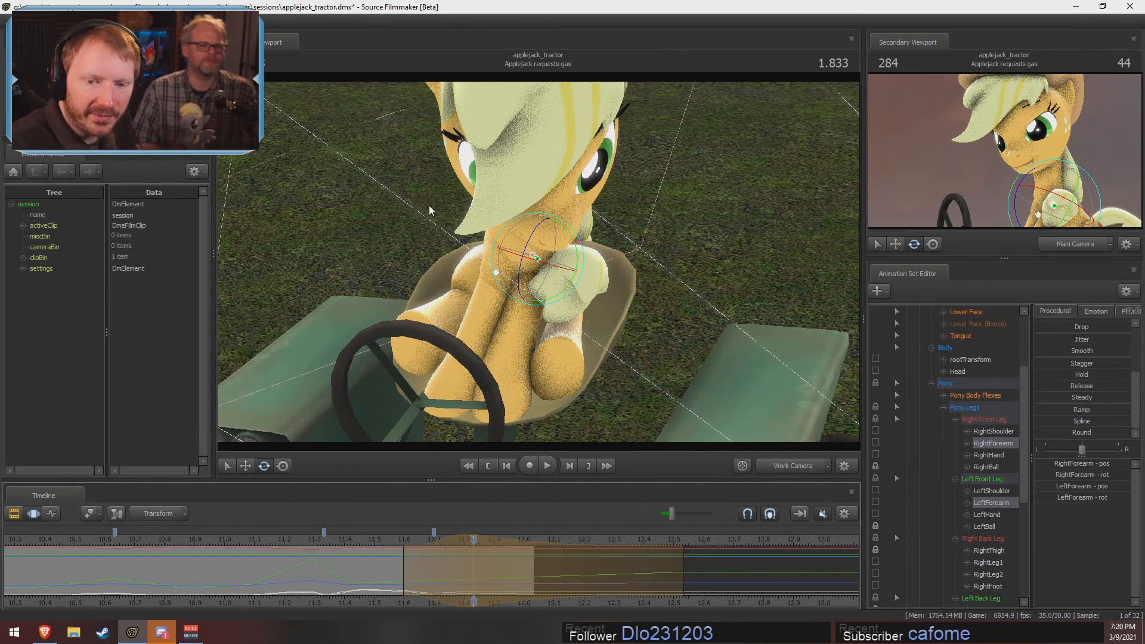
{"action": "left_click_drag", "start_coordinate": [575, 279], "coordinate": [523, 261], "text": "alt"}
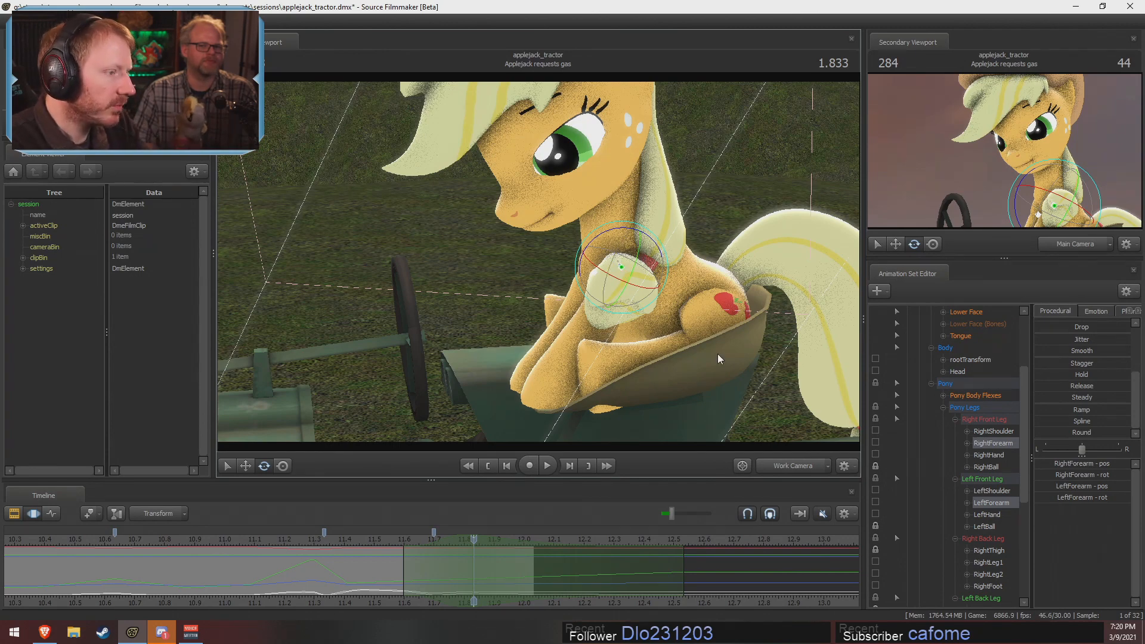
Play back the shot, tilt Applejack's head at 1.333 and replay the motion
{"action": "key", "text": "space"}
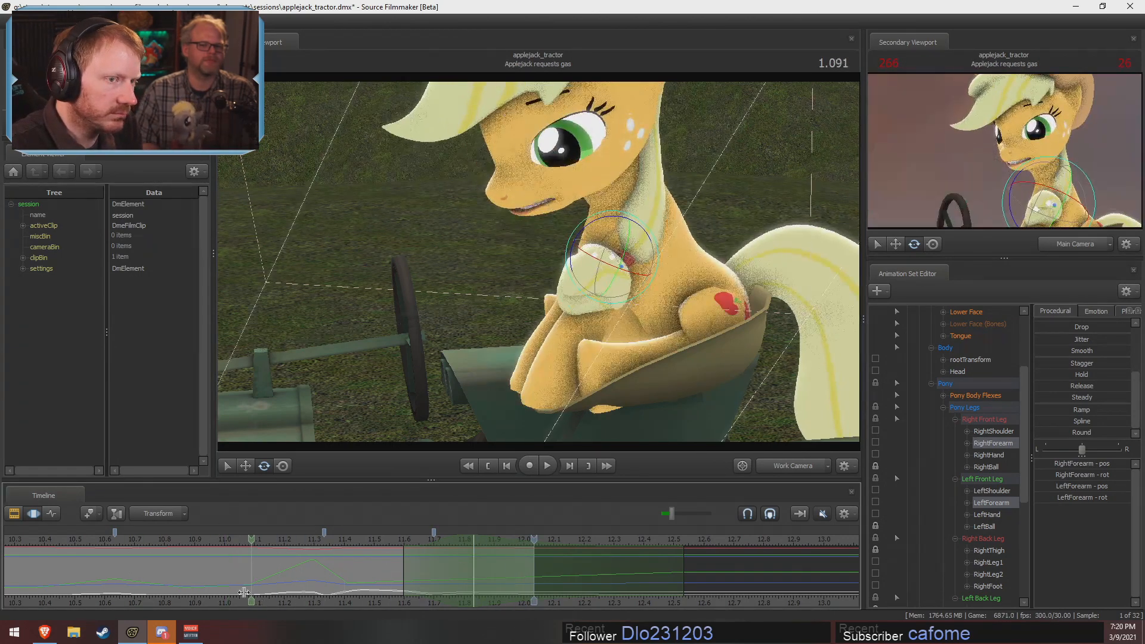
{"action": "key", "text": "space"}
{"action": "left_click_drag", "start_coordinate": [84, 586], "coordinate": [327, 574]}
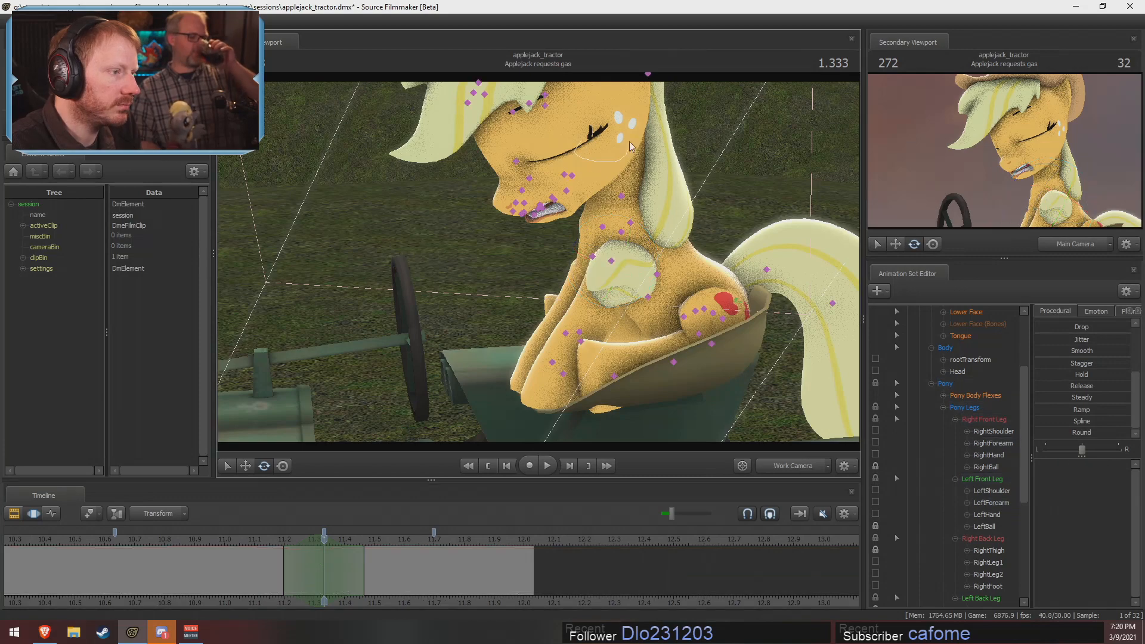
{"action": "left_click", "coordinate": [582, 126]}
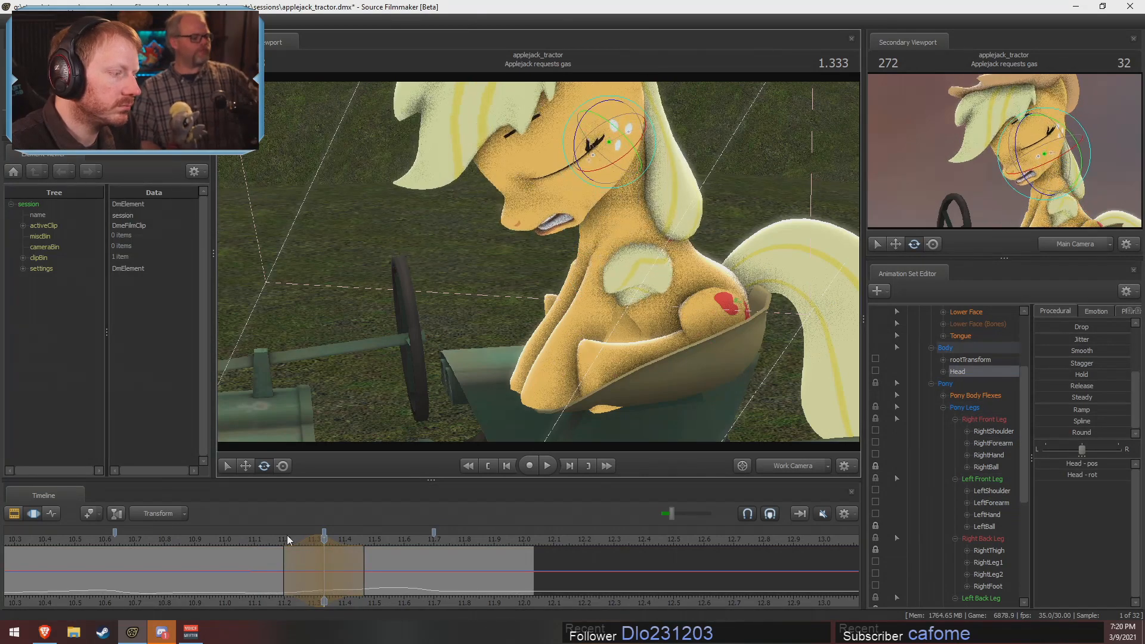
{"action": "key", "text": "space"}
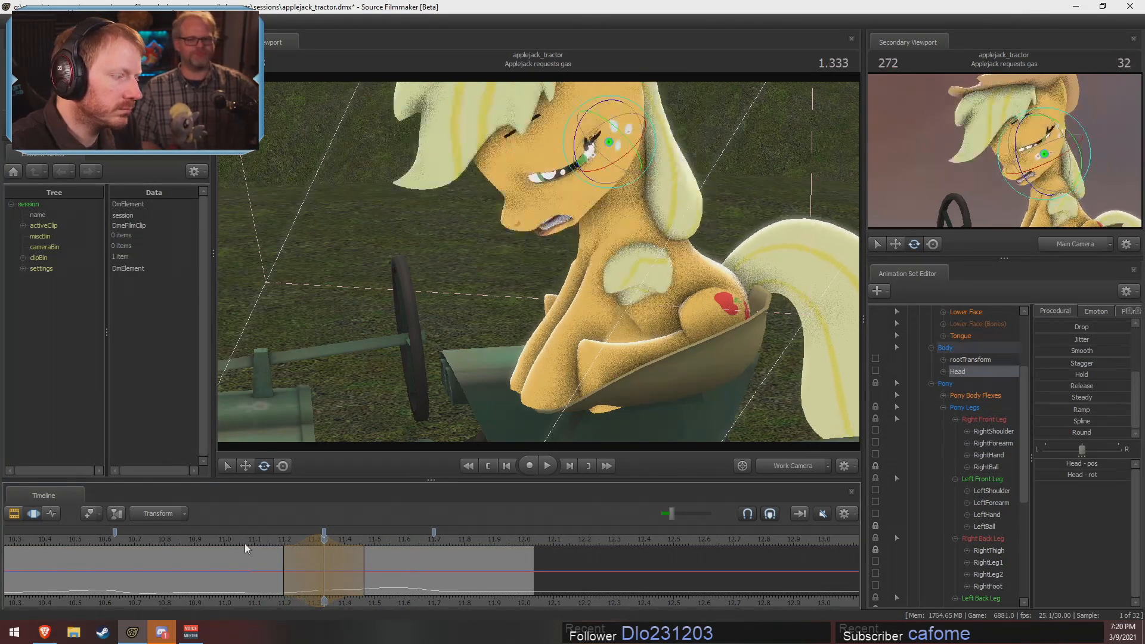
{"action": "key", "text": "space"}
Try rotating Applejack's head and neck together around 1.600, and undo the attempt
{"action": "key", "text": "shift"}
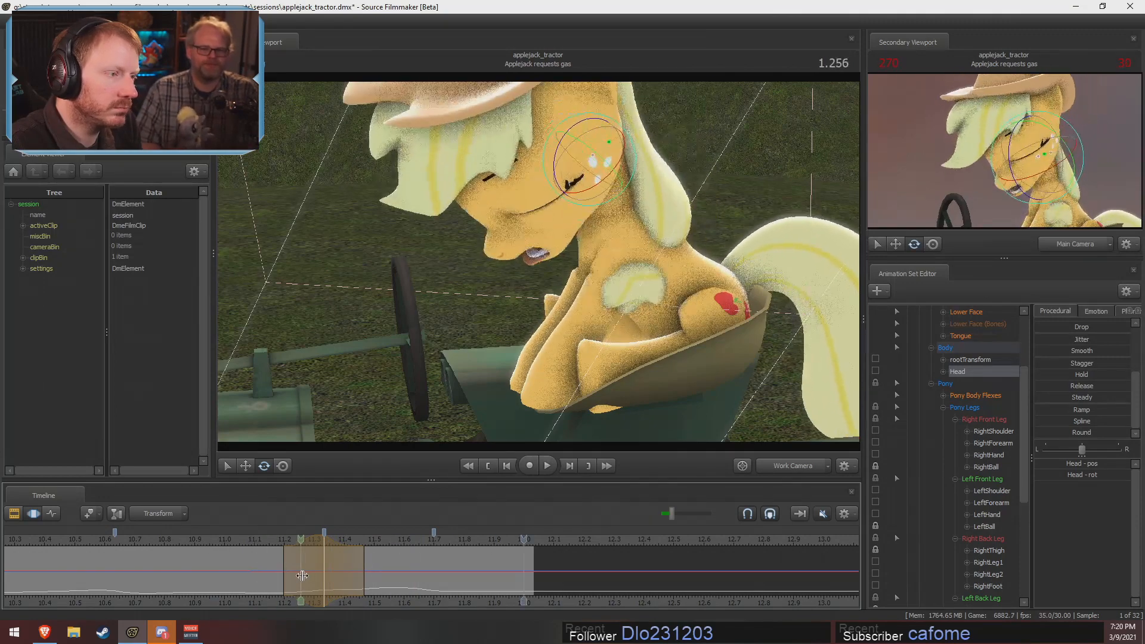
{"action": "mouse_move", "coordinate": [391, 578]}
{"action": "left_mouse_down"}
{"action": "mouse_move", "coordinate": [449, 584]}
{"action": "mouse_move", "coordinate": [365, 579]}
{"action": "mouse_move", "coordinate": [406, 580]}
{"action": "left_mouse_up"}
{"action": "left_click", "coordinate": [405, 580]}
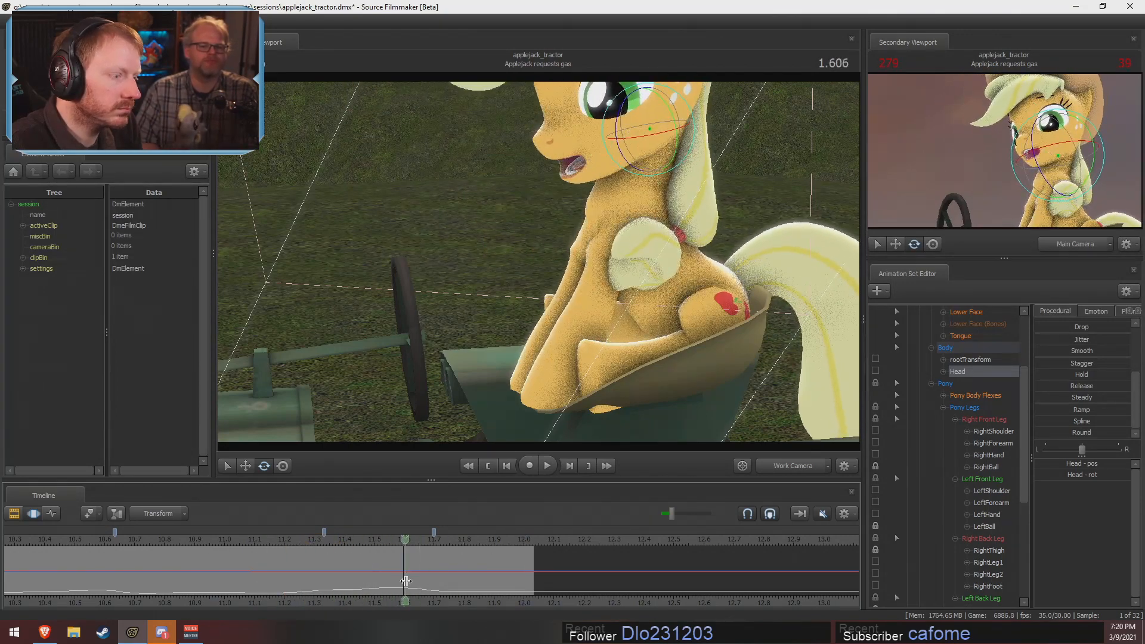
{"action": "scroll", "coordinate": [405, 580], "scroll_direction": "up", "scroll_amount": 4}
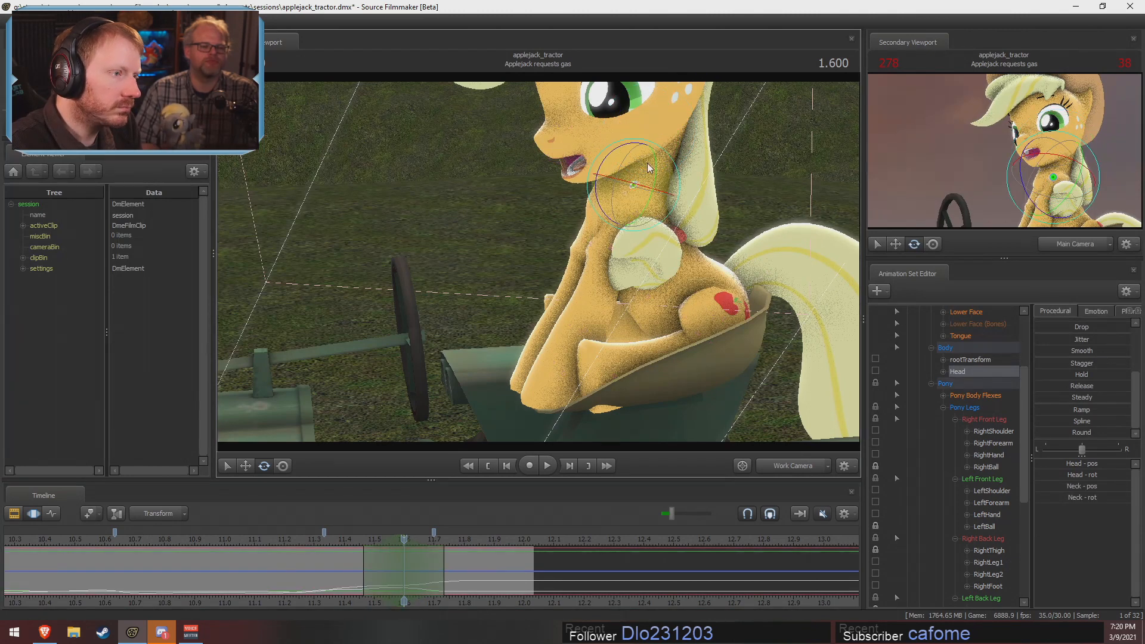
{"action": "left_click", "coordinate": [632, 186]}
{"action": "left_click_drag", "start_coordinate": [629, 199], "coordinate": [606, 184]}
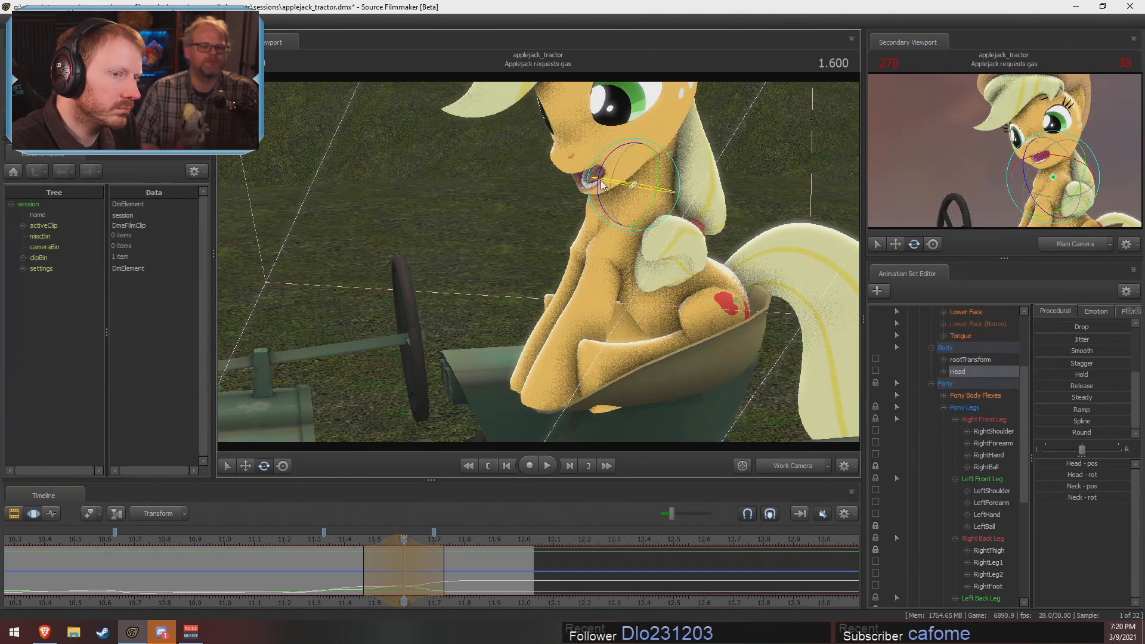
{"action": "left_click_drag", "start_coordinate": [614, 224], "coordinate": [636, 197]}
{"action": "key", "text": "ctrl+z"}
{"action": "key", "text": "ctrl+z"}
Change the rotation mode for the selected head and neck, and inspect the pose at 1.600 from a lower angle
{"action": "right_click", "coordinate": [632, 198]}
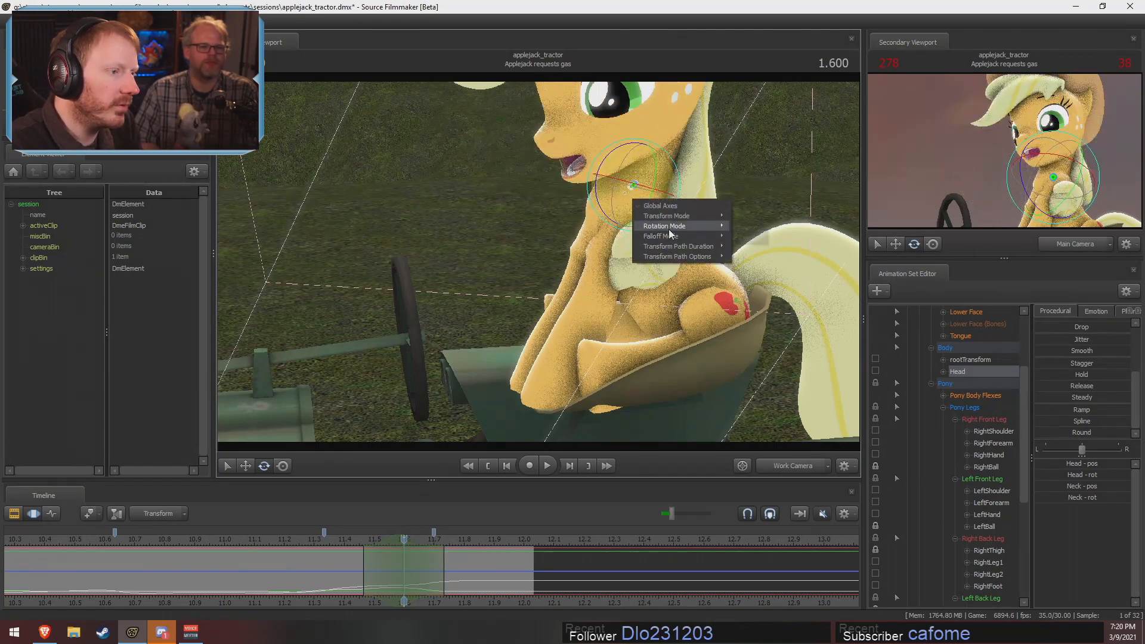
{"action": "mouse_move", "coordinate": [668, 229]}
{"action": "left_click", "coordinate": [744, 228]}
{"action": "left_click_drag", "start_coordinate": [734, 180], "coordinate": [538, 265]}
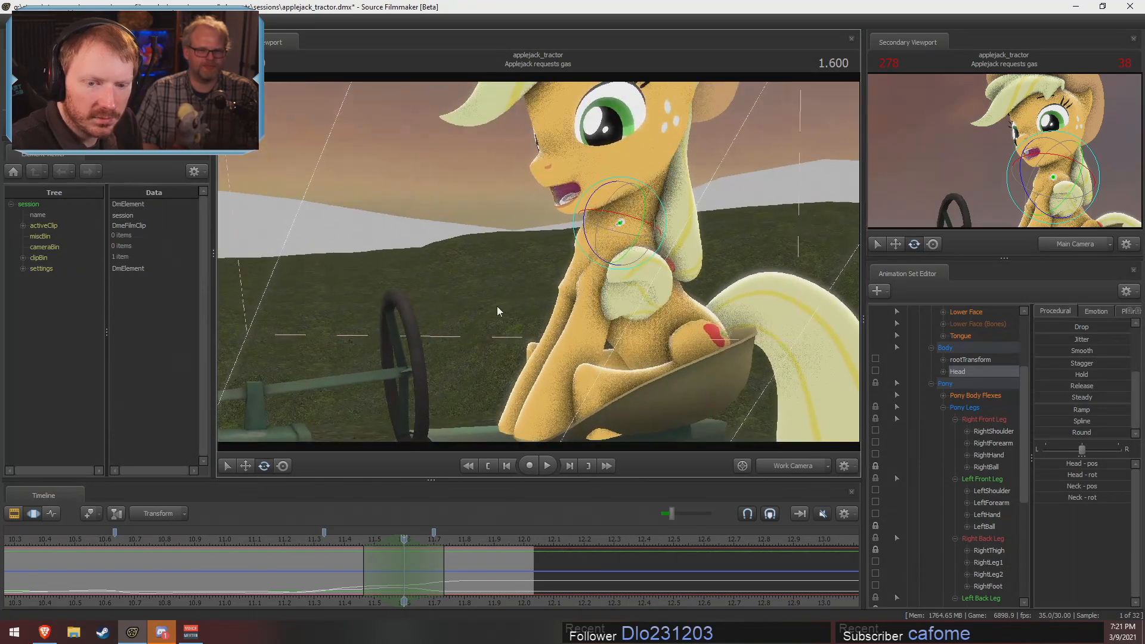
{"action": "left_click_drag", "start_coordinate": [496, 306], "coordinate": [540, 264], "text": "alt"}
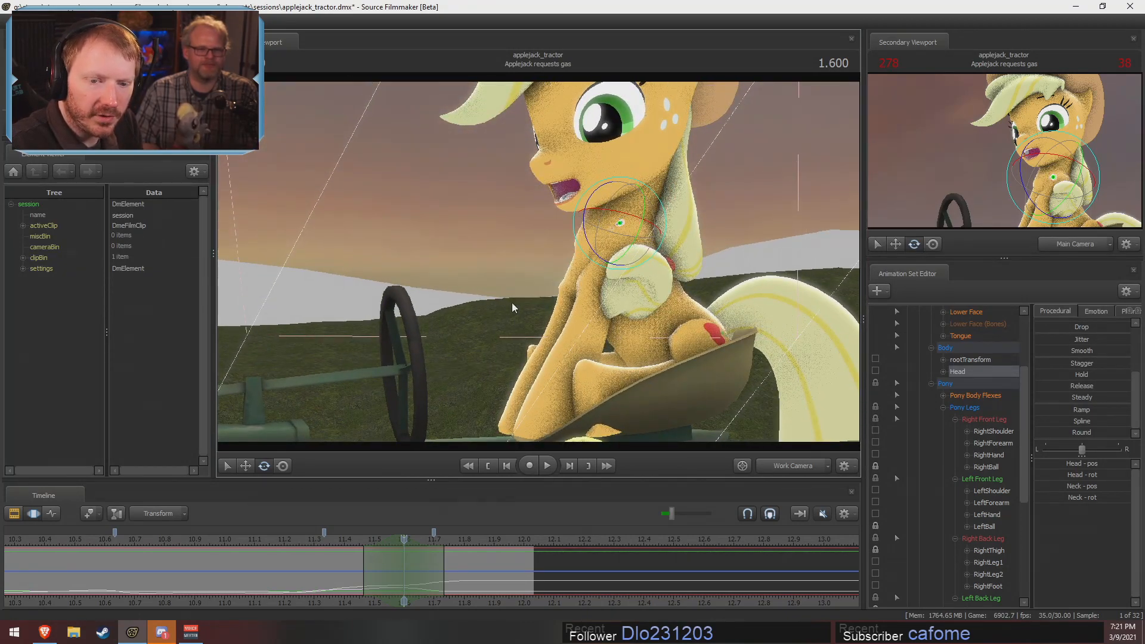
{"action": "left_click_drag", "start_coordinate": [564, 252], "coordinate": [553, 259]}
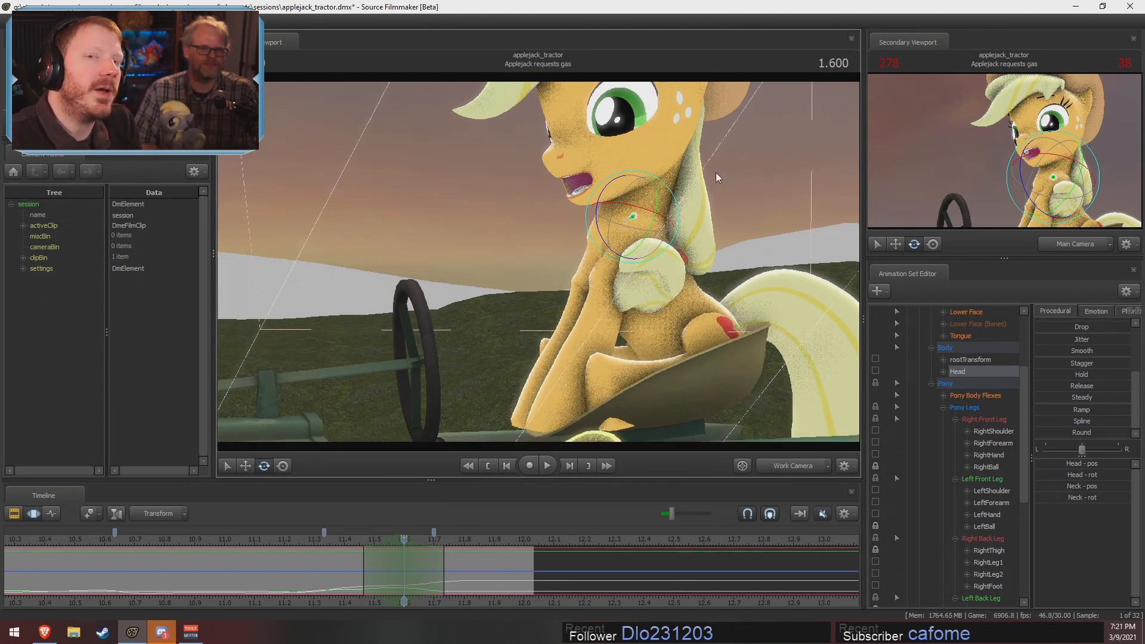
Inspect the Engine and Gear shots in the clip sequence through the main camera
{"action": "key", "text": "F2"}
{"action": "left_click", "coordinate": [524, 534]}
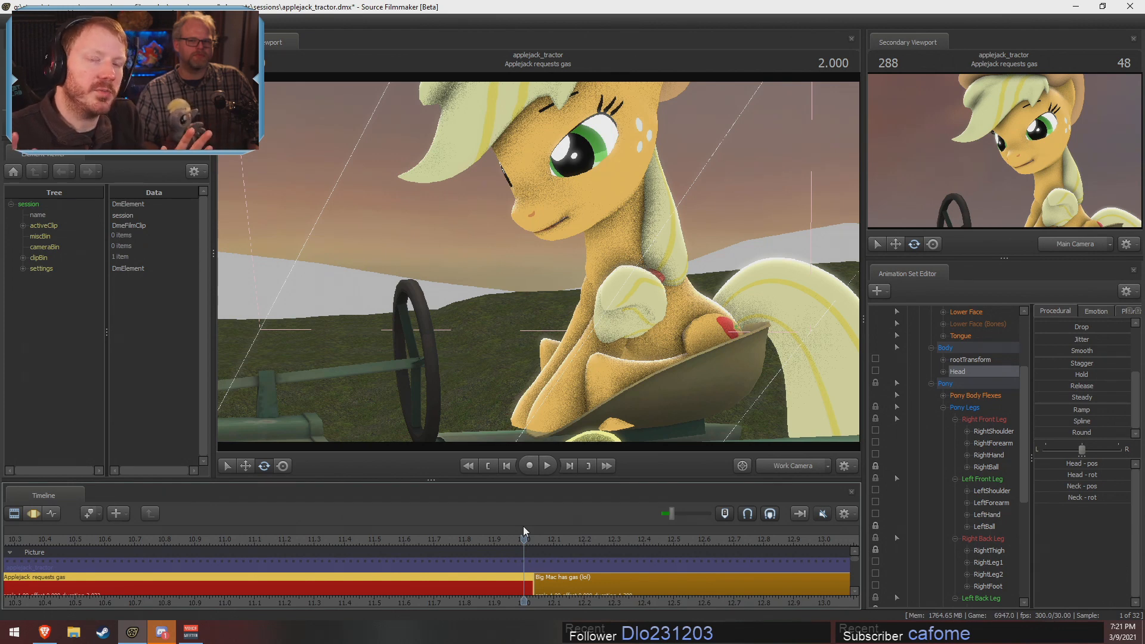
{"action": "scroll", "coordinate": [710, 581], "scroll_direction": "down", "scroll_amount": 10}
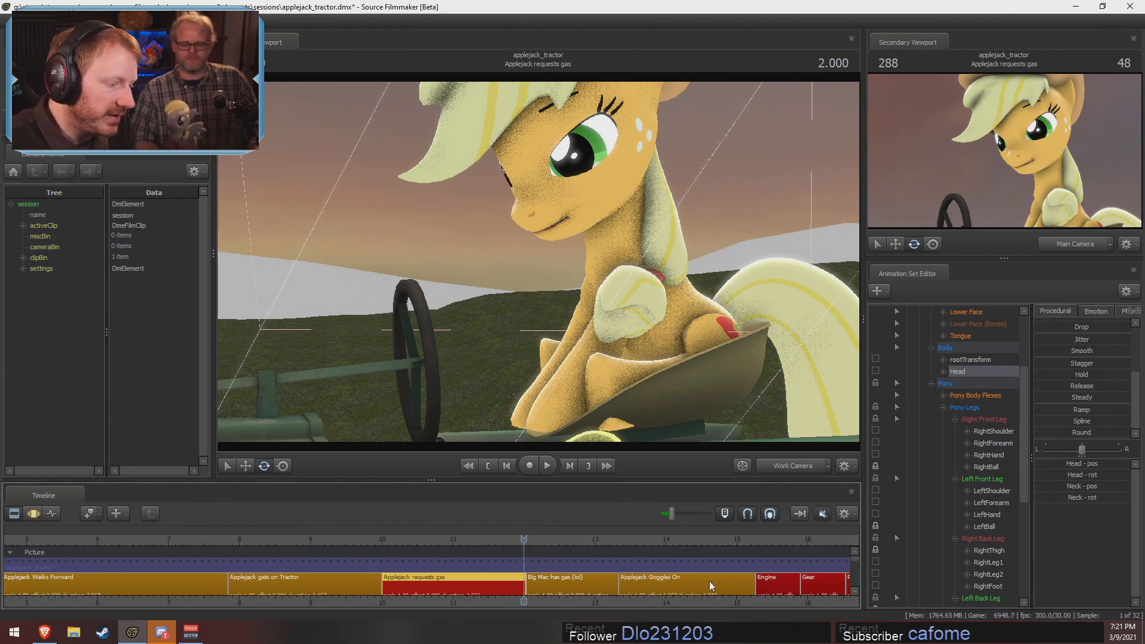
{"action": "left_click", "coordinate": [585, 538]}
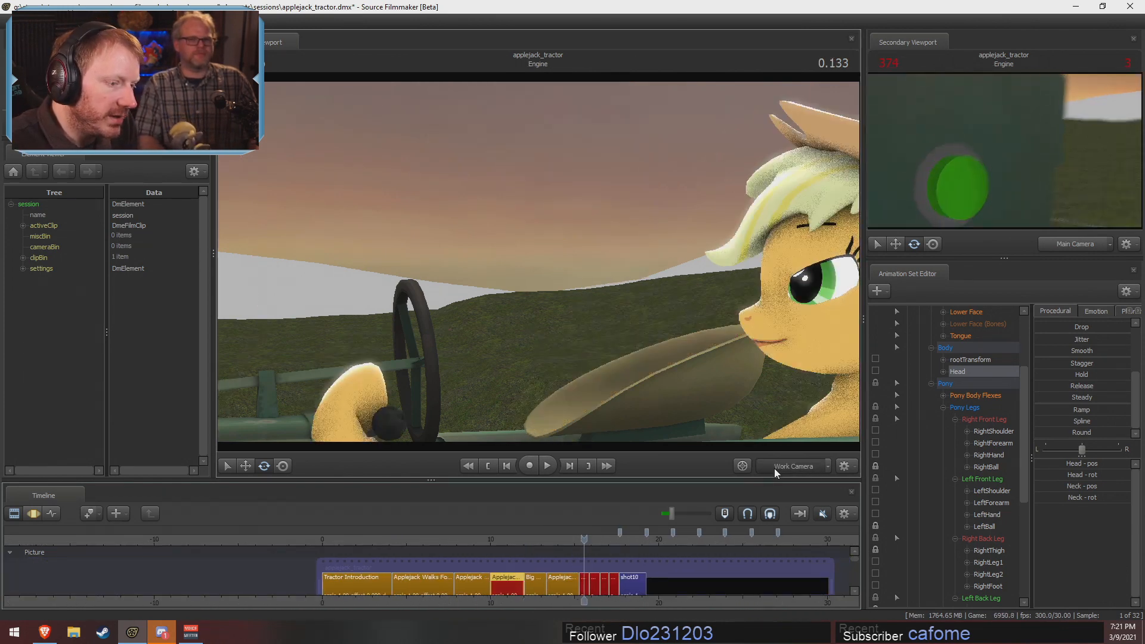
{"action": "left_click", "coordinate": [774, 467]}
{"action": "left_click", "coordinate": [583, 535]}
{"action": "mouse_move", "coordinate": [583, 534]}
{"action": "left_mouse_down"}
{"action": "mouse_move", "coordinate": [627, 539]}
{"action": "mouse_move", "coordinate": [613, 546]}
{"action": "left_mouse_up"}
{"action": "scroll", "coordinate": [598, 576], "scroll_direction": "up", "scroll_amount": 8}
{"action": "key", "text": "F3"}
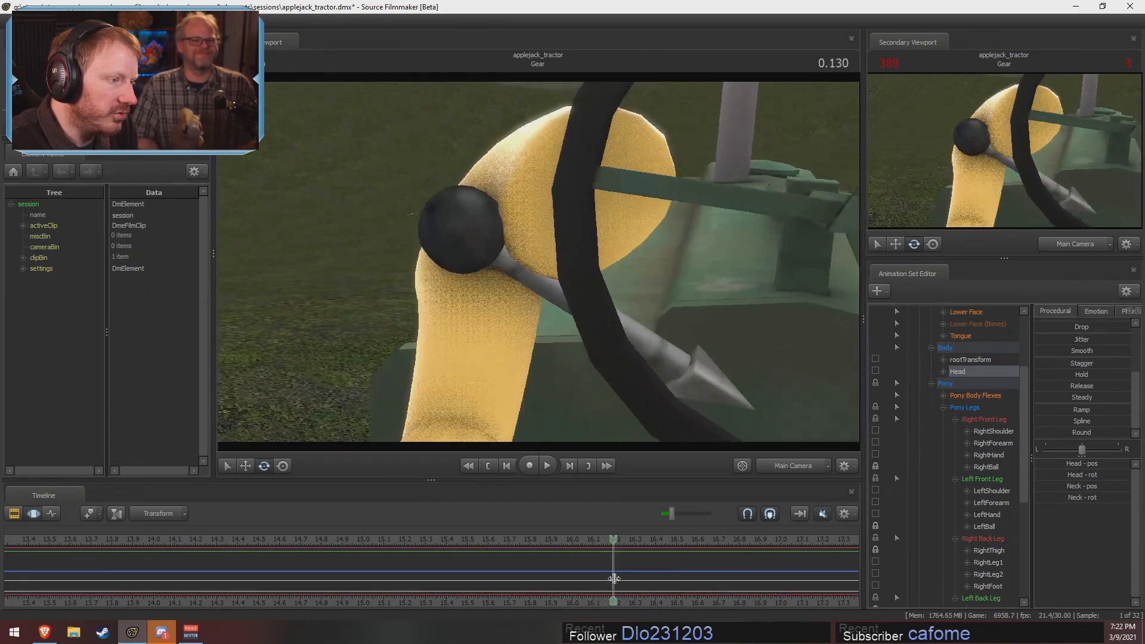
{"action": "key", "text": "F2"}
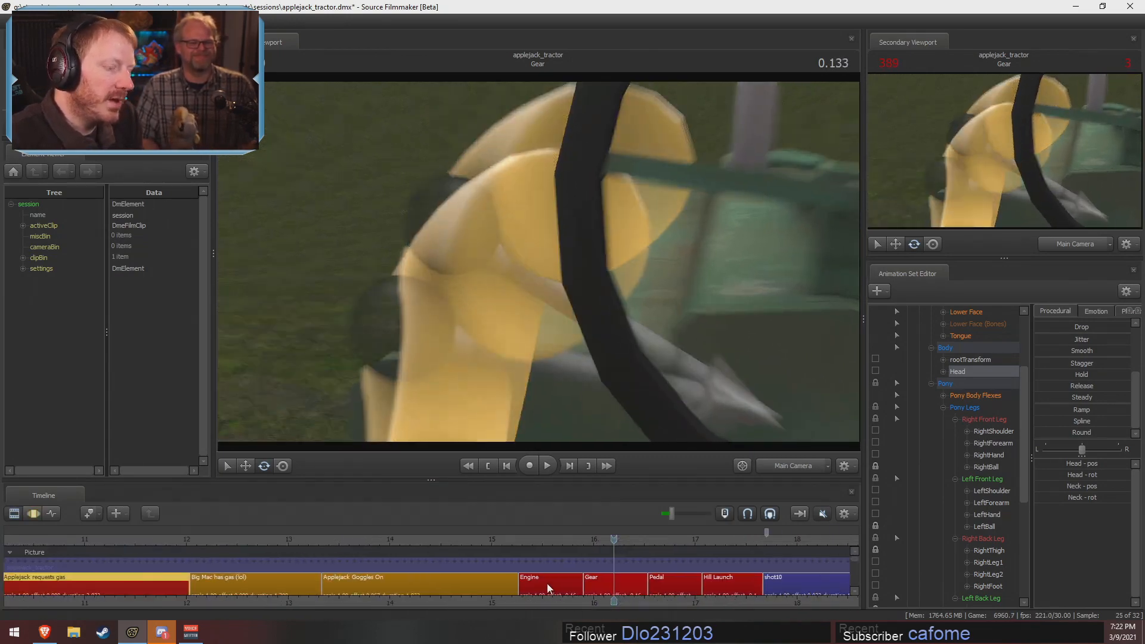
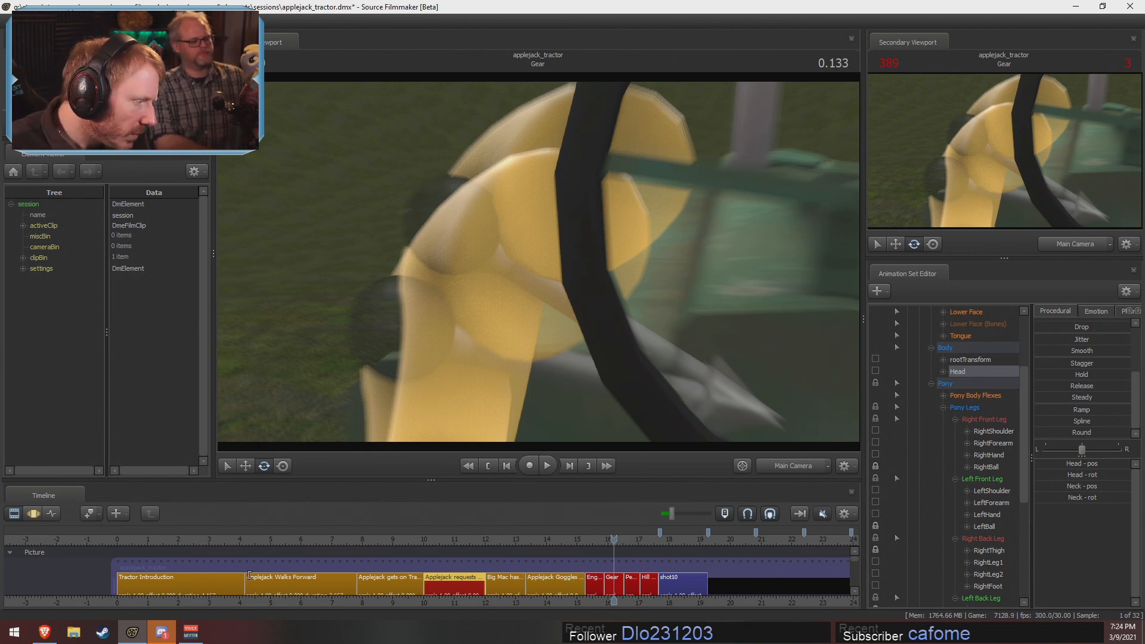
Play back the beginning of the Tractor Introduction shot from its first frame
{"action": "left_click", "coordinate": [183, 539]}
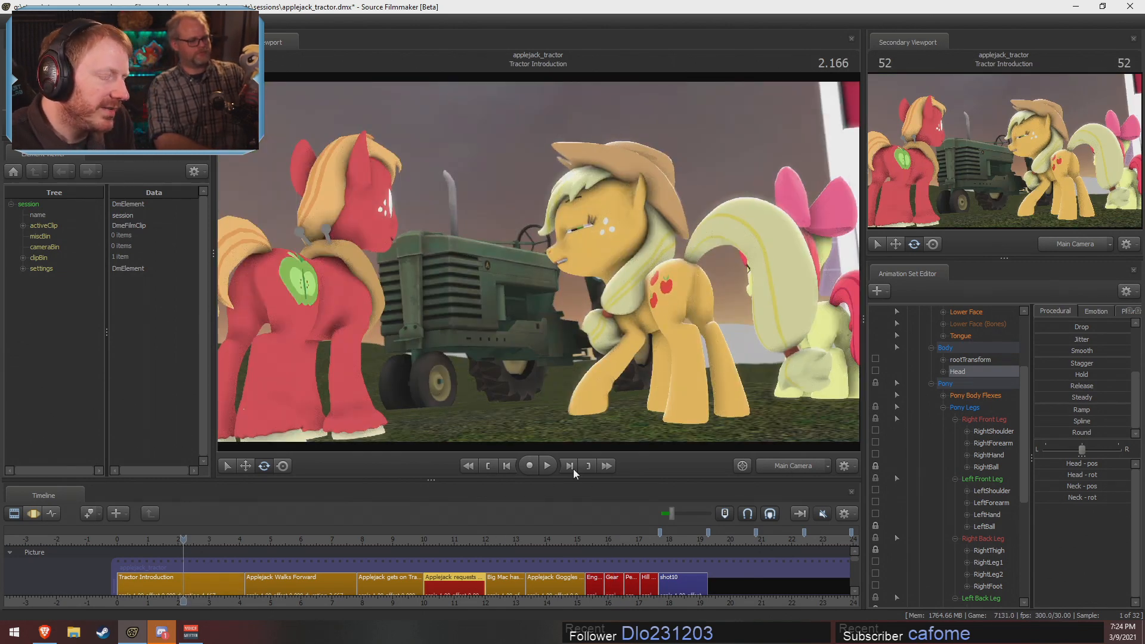
{"action": "left_click", "coordinate": [138, 539]}
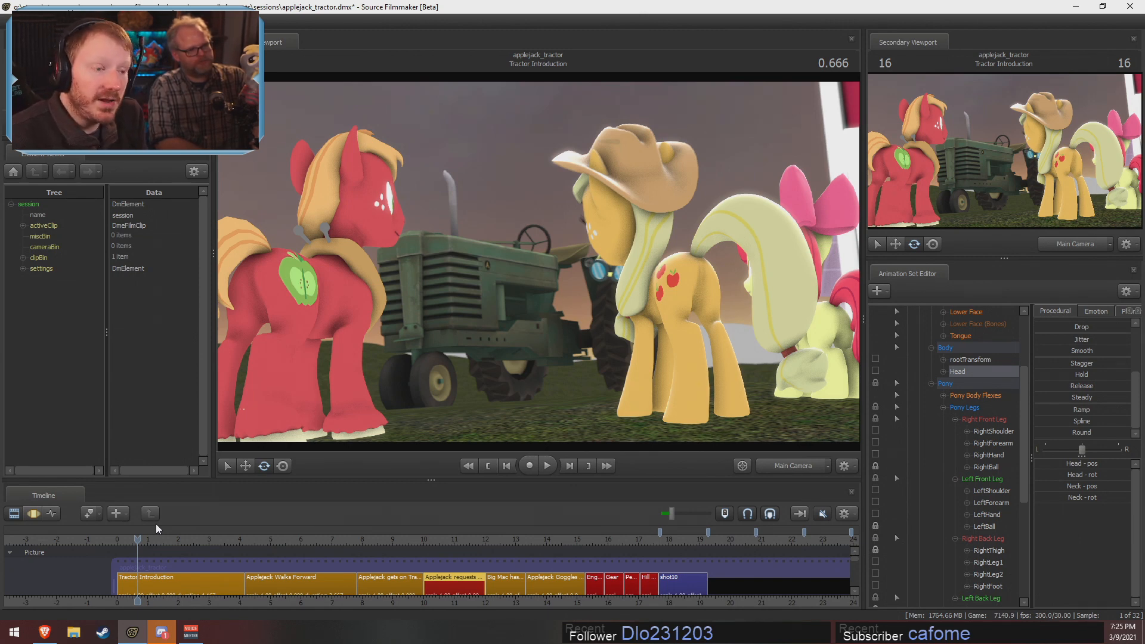
{"action": "left_click", "coordinate": [117, 541]}
{"action": "key", "text": "space"}
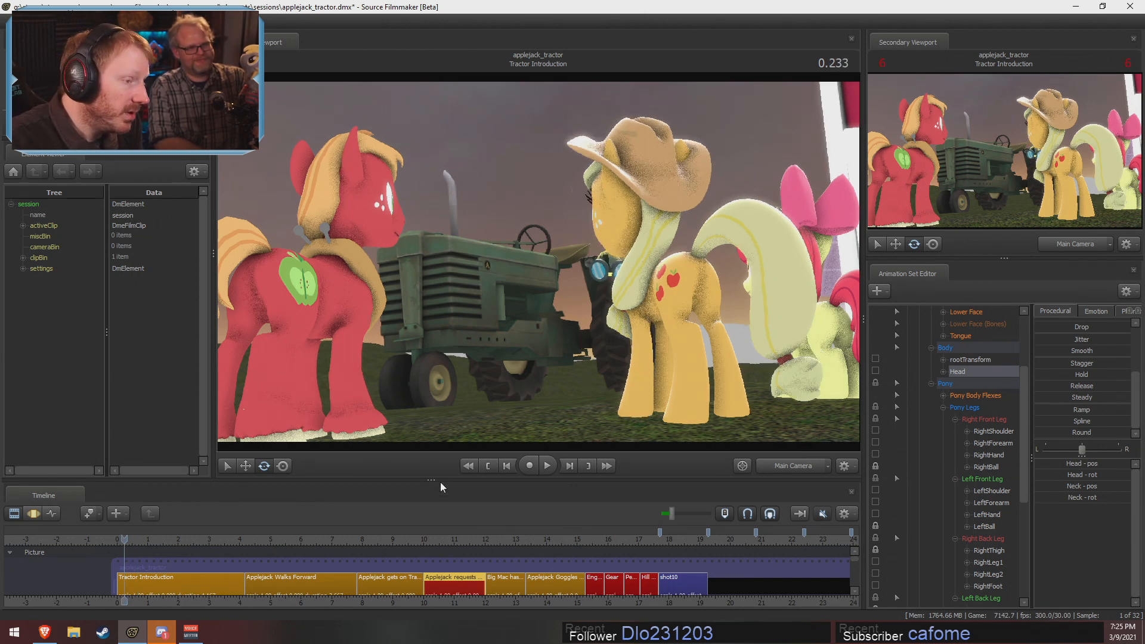
{"action": "key", "text": "space"}
Switch to the work camera at 1.033 in the Tractor Introduction shot and frame Applejack and Apple Bloom from the front
{"action": "left_click", "coordinate": [777, 460]}
{"action": "key", "text": "w"}
{"action": "left_click", "coordinate": [446, 327]}
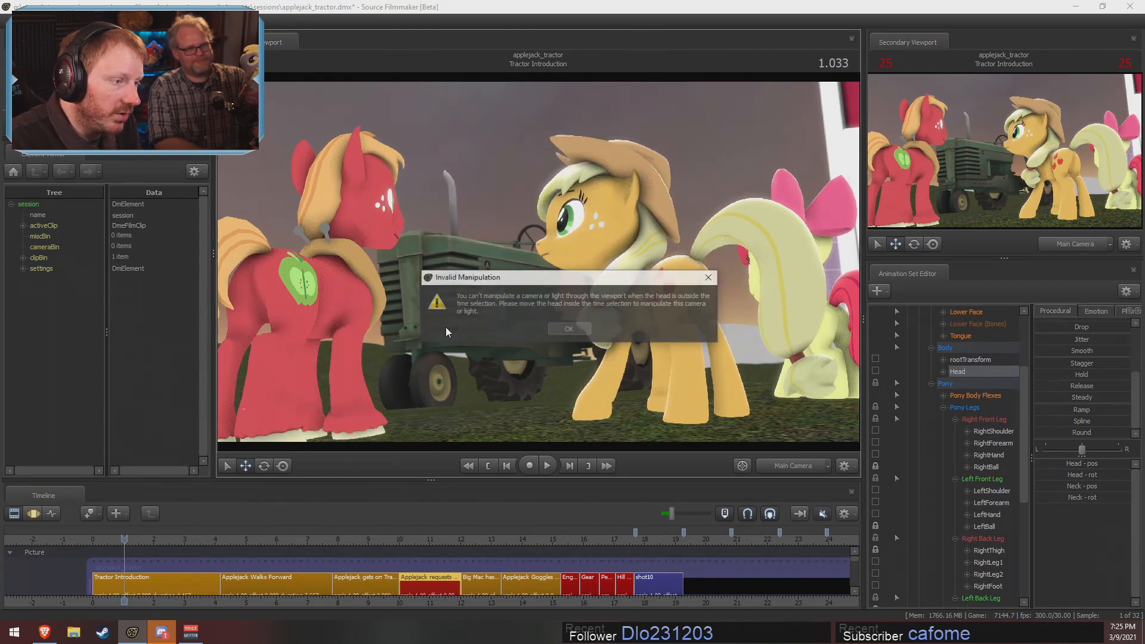
{"action": "left_click", "coordinate": [583, 333]}
{"action": "left_click", "coordinate": [789, 462]}
{"action": "mouse_move", "coordinate": [538, 262]}
{"action": "left_mouse_down"}
{"action": "mouse_move", "coordinate": [775, 265]}
{"action": "mouse_move", "coordinate": [533, 267]}
{"action": "left_mouse_up"}
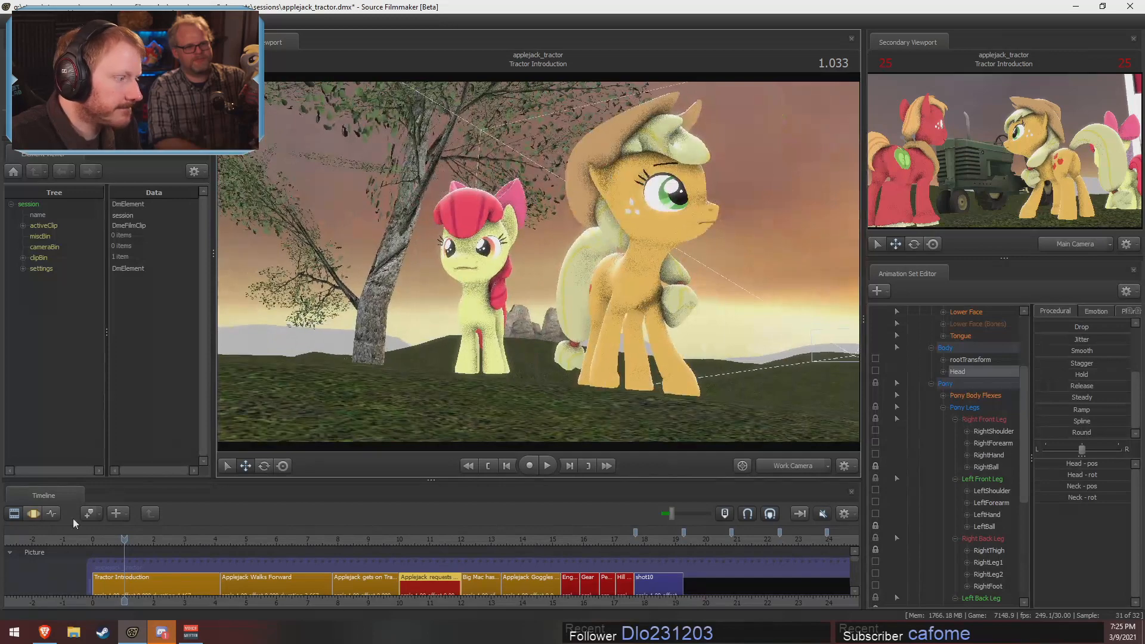
Play back the Tractor Introduction shot from its first frame through the work camera
{"action": "left_click", "coordinate": [97, 540]}
{"action": "key", "text": "space"}
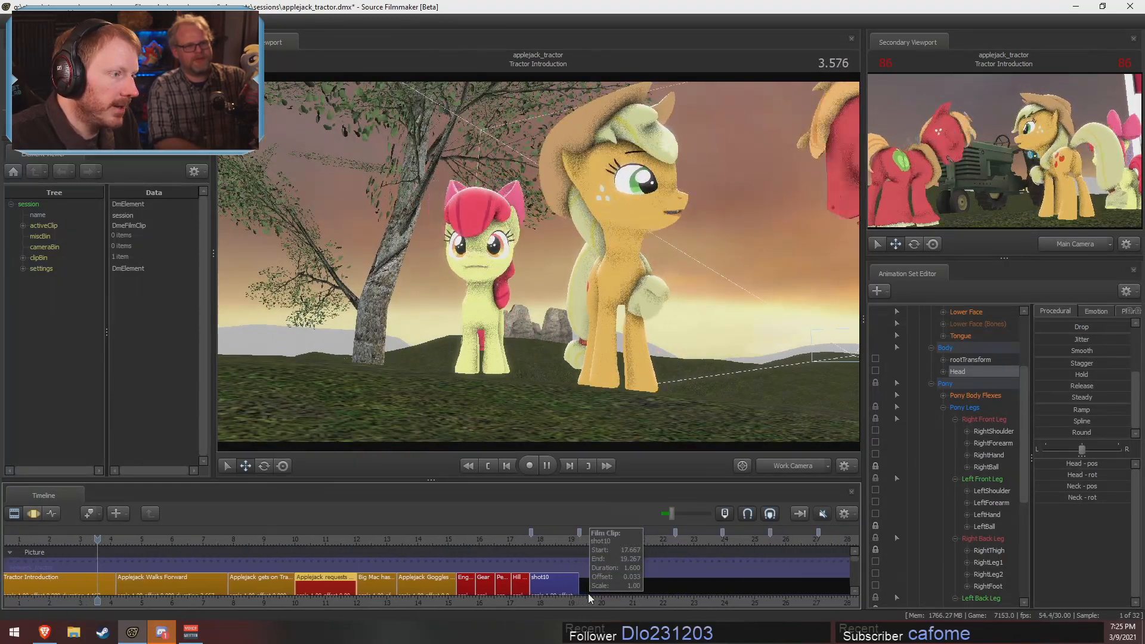
{"action": "key", "text": "space"}
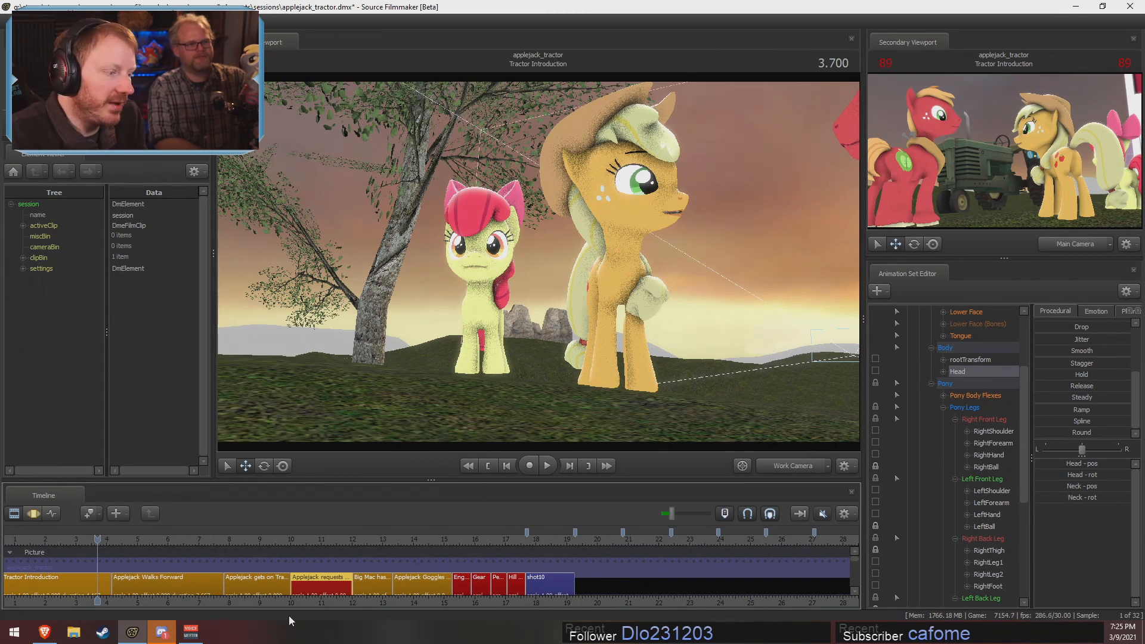
Reframe the work camera on Applejack and Big Mac and replay the Tractor Introduction shot from its first frame to 3.200
{"action": "middle_click_drag", "start_coordinate": [166, 589], "coordinate": [403, 587]}
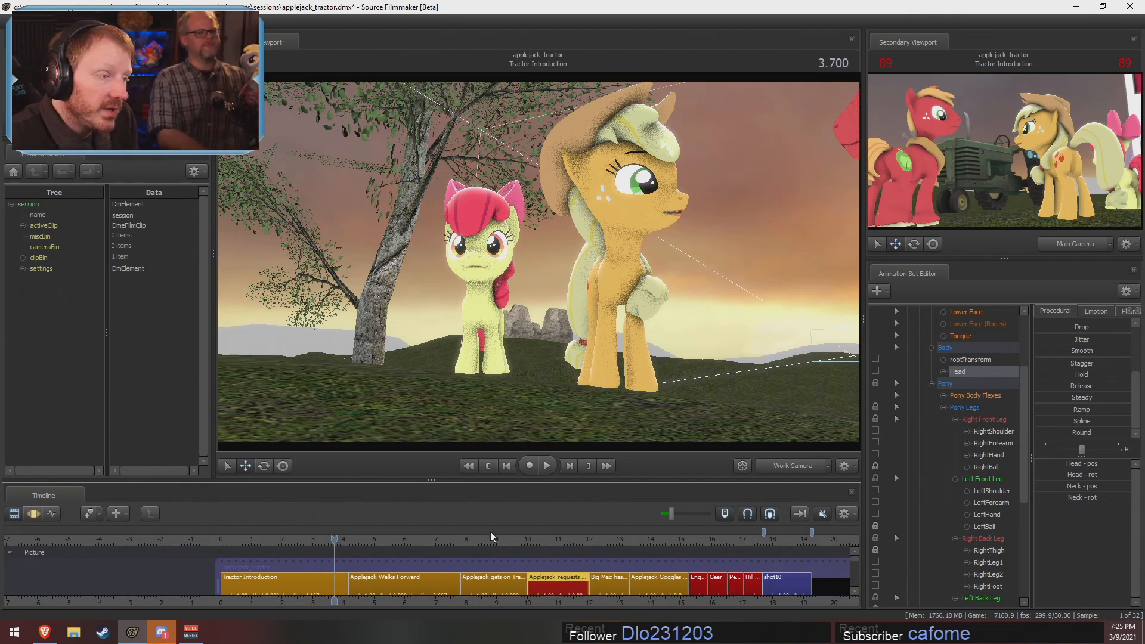
{"action": "key", "text": "s"}
{"action": "mouse_move", "coordinate": [539, 263]}
{"action": "left_mouse_down"}
{"action": "mouse_move", "coordinate": [566, 263]}
{"action": "mouse_move", "coordinate": [540, 262]}
{"action": "left_mouse_up"}
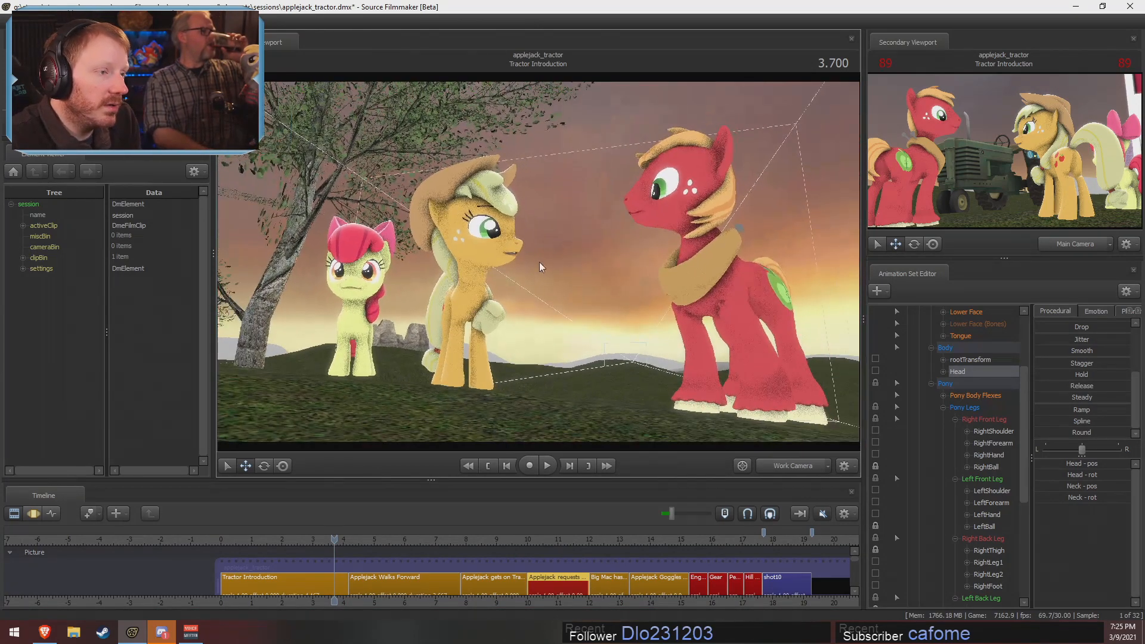
{"action": "key", "text": "space"}
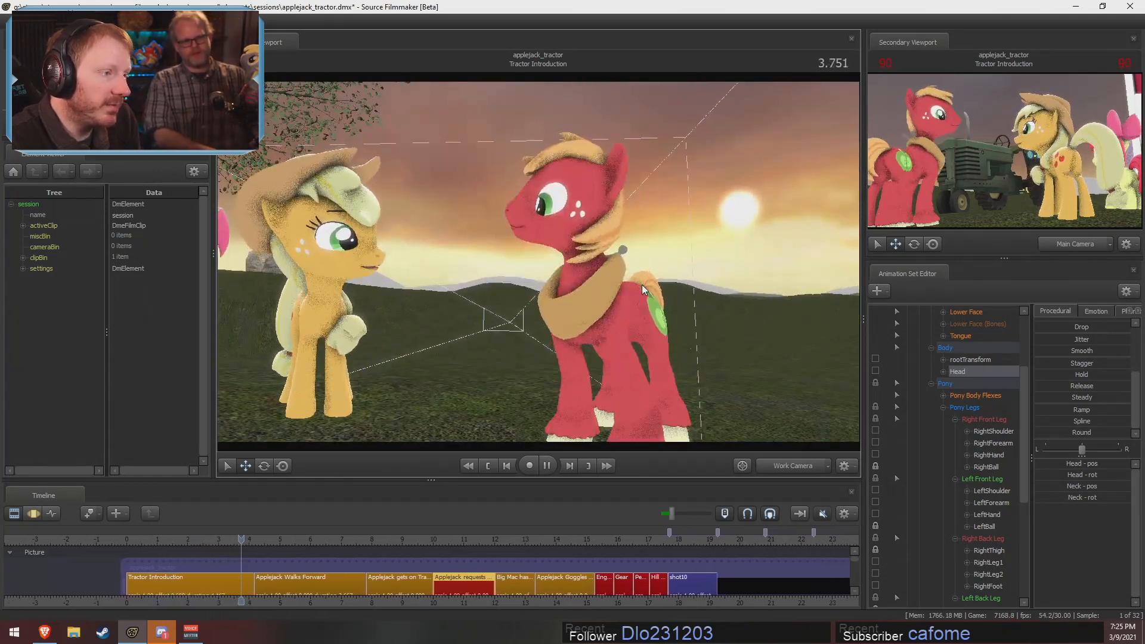
{"action": "key", "text": "space"}
{"action": "left_click_drag", "start_coordinate": [173, 537], "coordinate": [120, 538]}
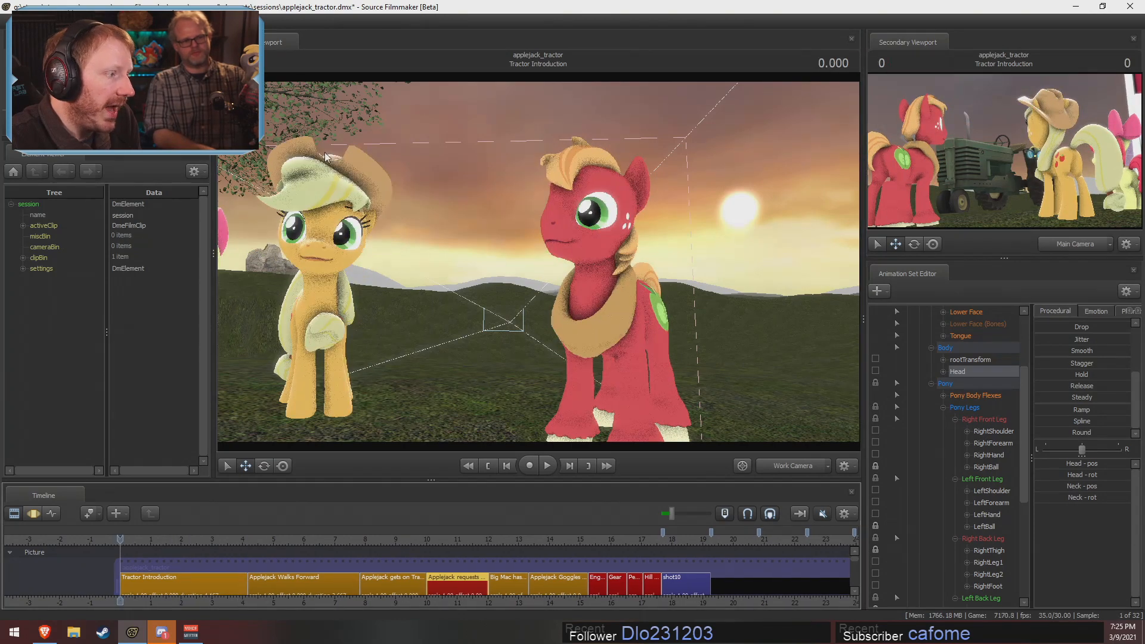
{"action": "key", "text": "space"}
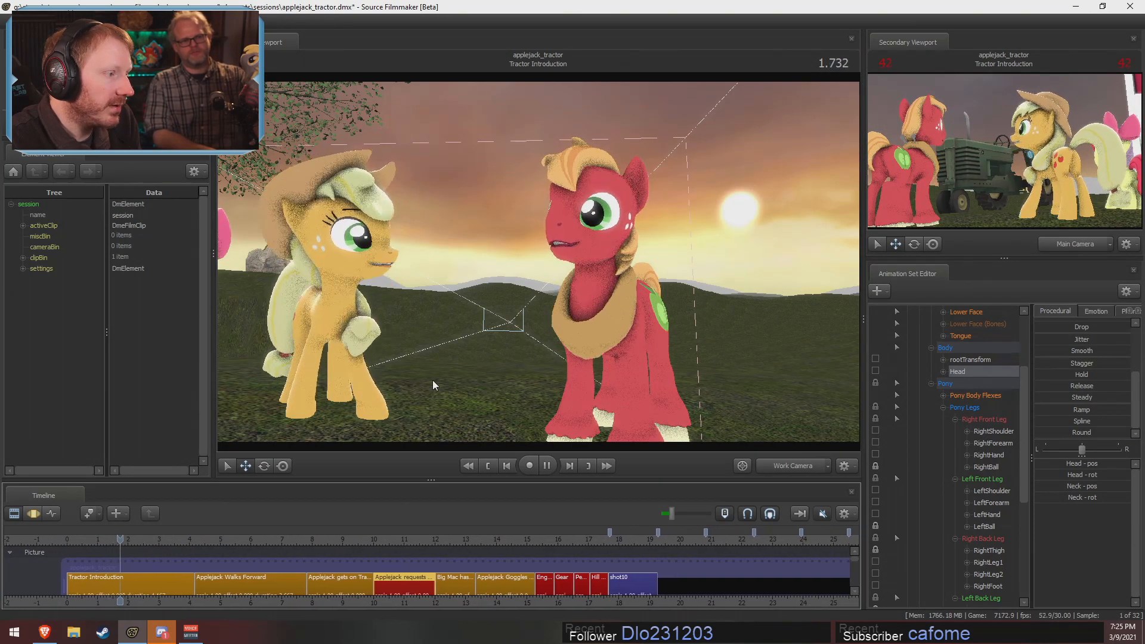
{"action": "key", "text": "space"}
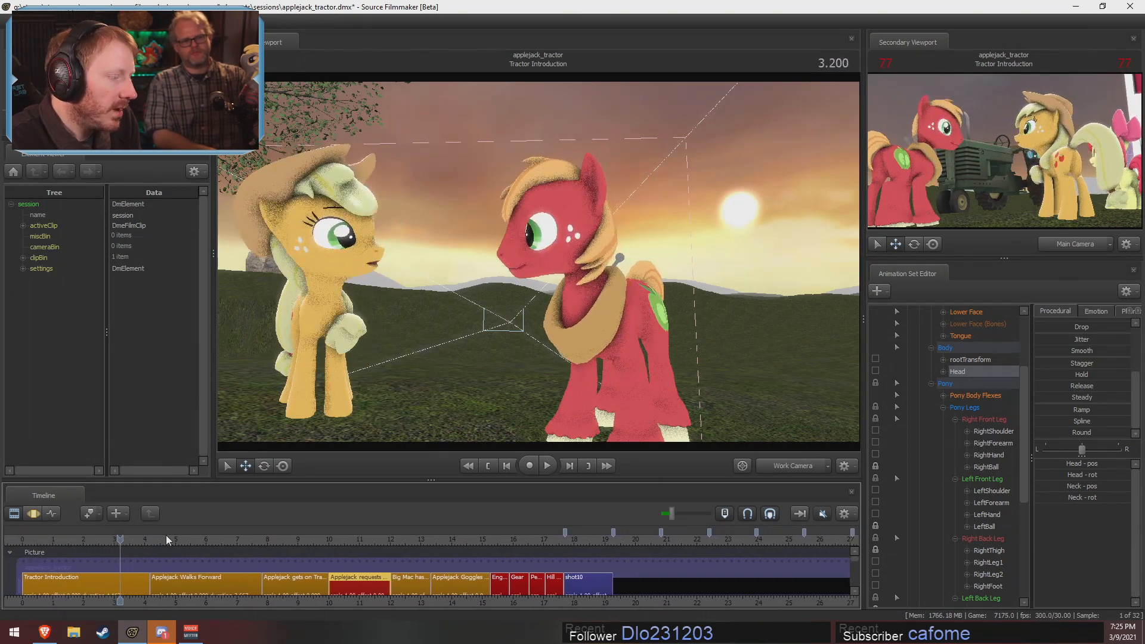
Review the Applejack Walks Forward shot through the main camera and return the playhead to 1.100
{"action": "left_click_drag", "start_coordinate": [119, 539], "coordinate": [156, 539]}
{"action": "left_click", "coordinate": [789, 466]}
{"action": "key", "text": "space"}
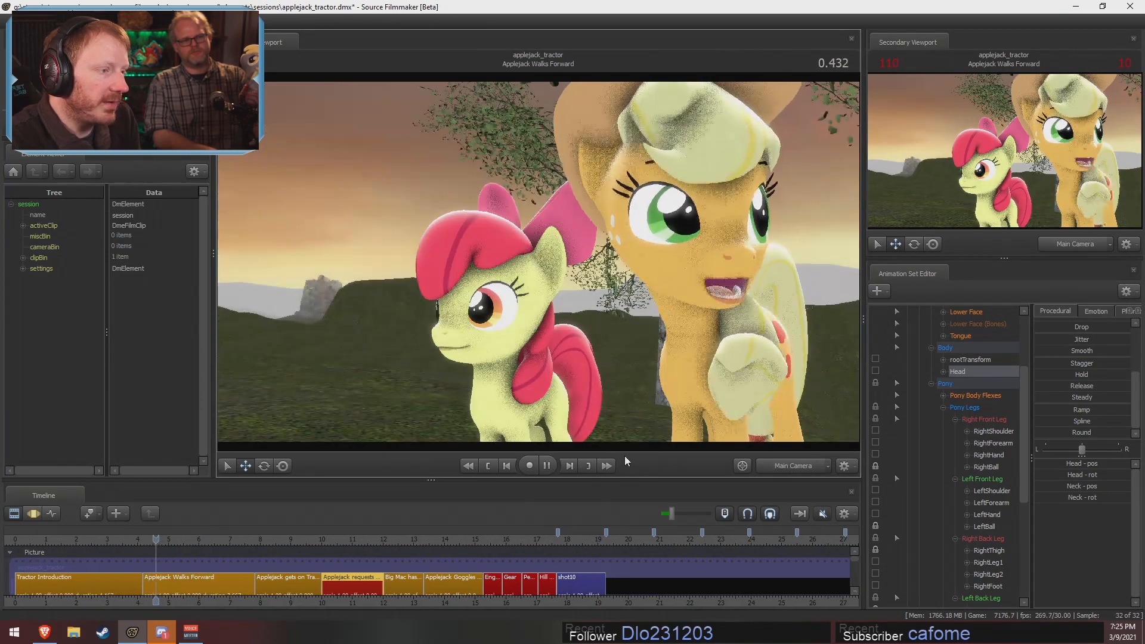
{"action": "key", "text": "space"}
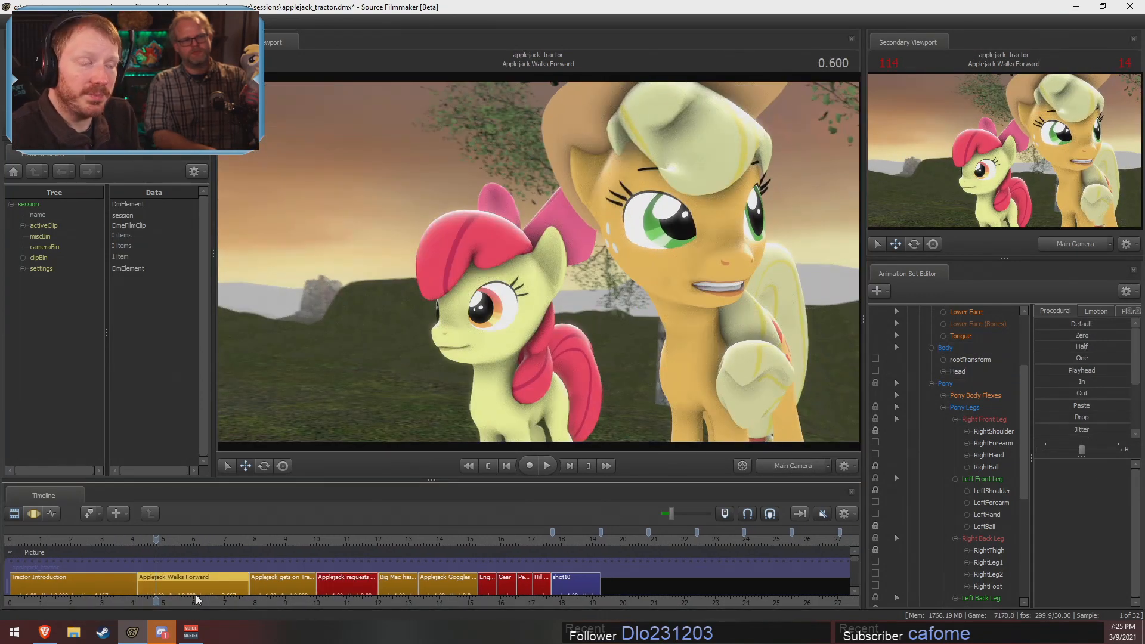
{"action": "key", "text": "space"}
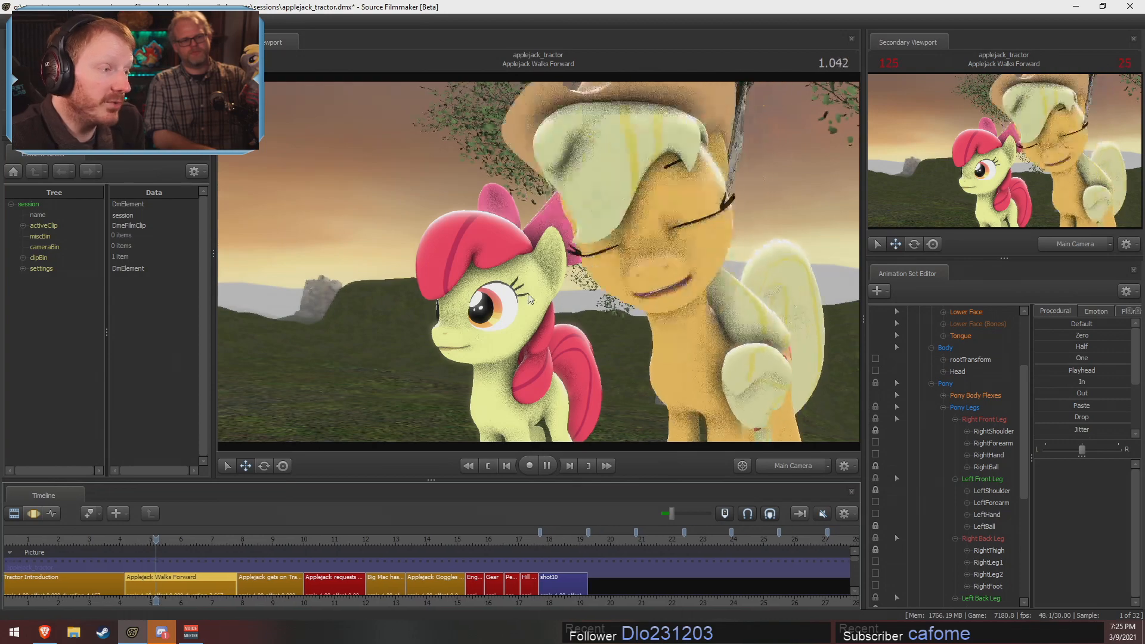
{"action": "key", "text": "space"}
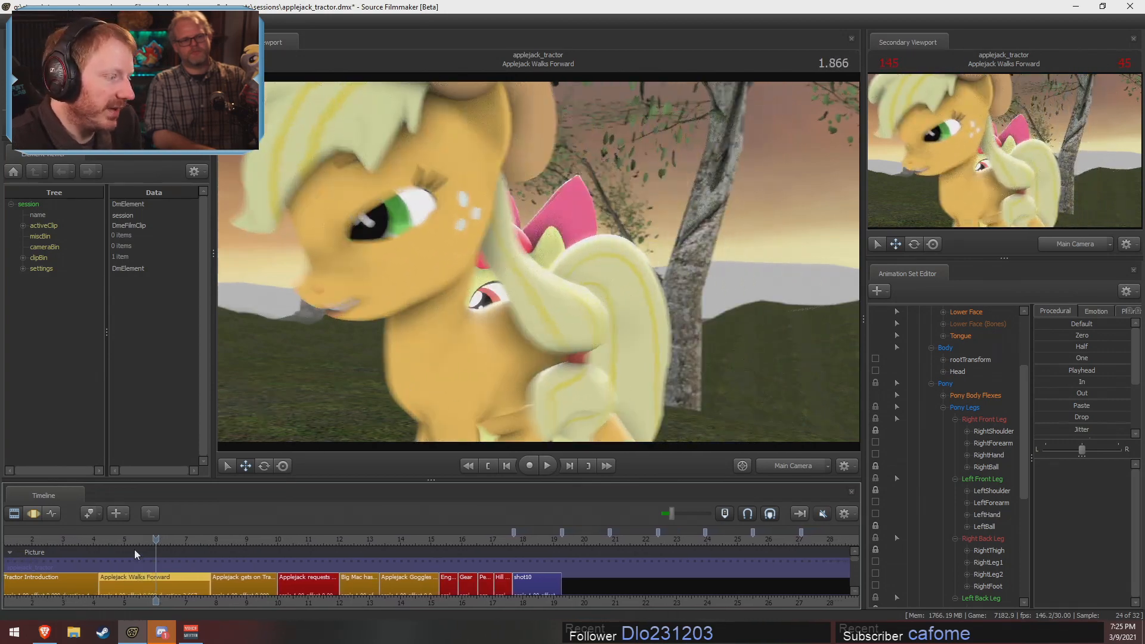
{"action": "left_click_drag", "start_coordinate": [155, 539], "coordinate": [132, 537]}
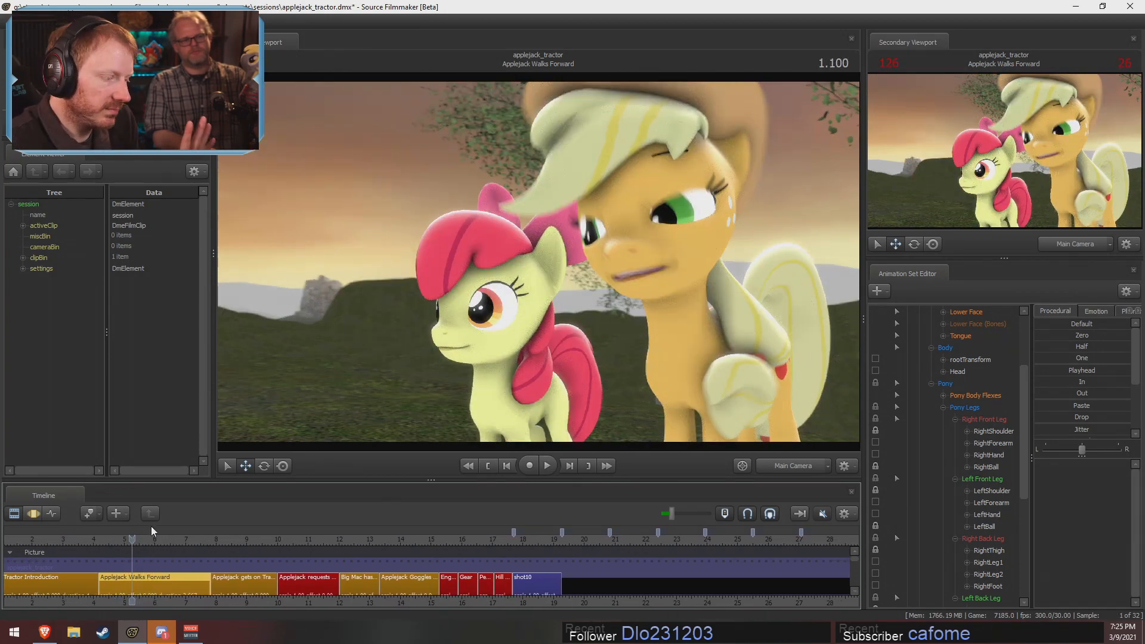
Go to 0.800 in the Applejack gets on Tractor shot and inspect both faces up close with the work camera
{"action": "left_click", "coordinate": [223, 539]}
{"action": "key", "text": "space"}
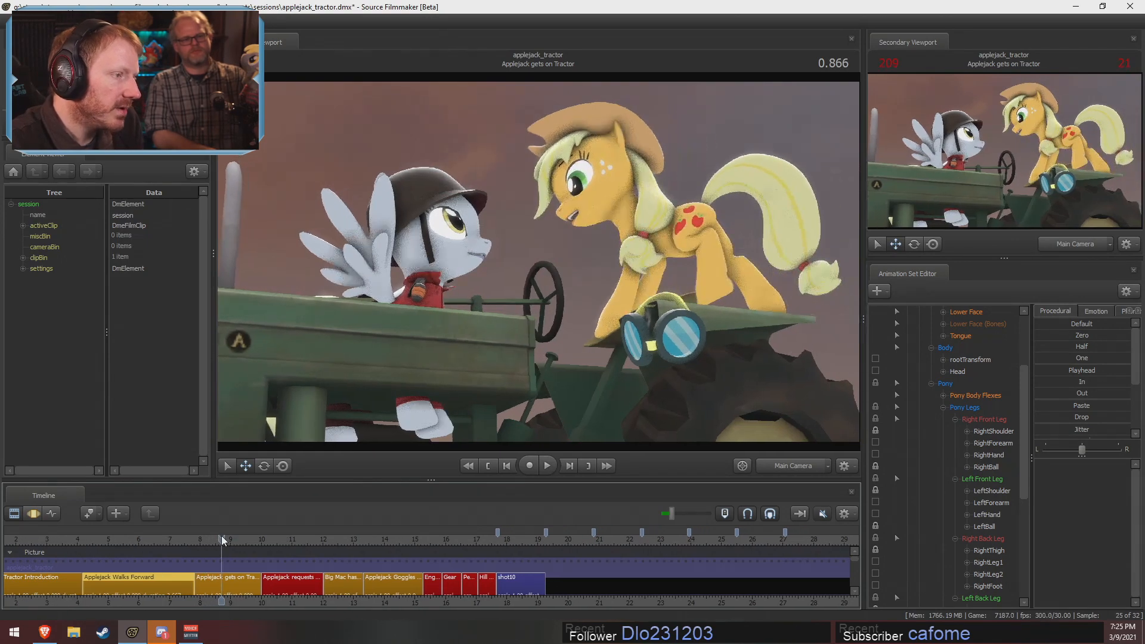
{"action": "key", "text": "space"}
{"action": "left_click_drag", "start_coordinate": [222, 539], "coordinate": [211, 534]}
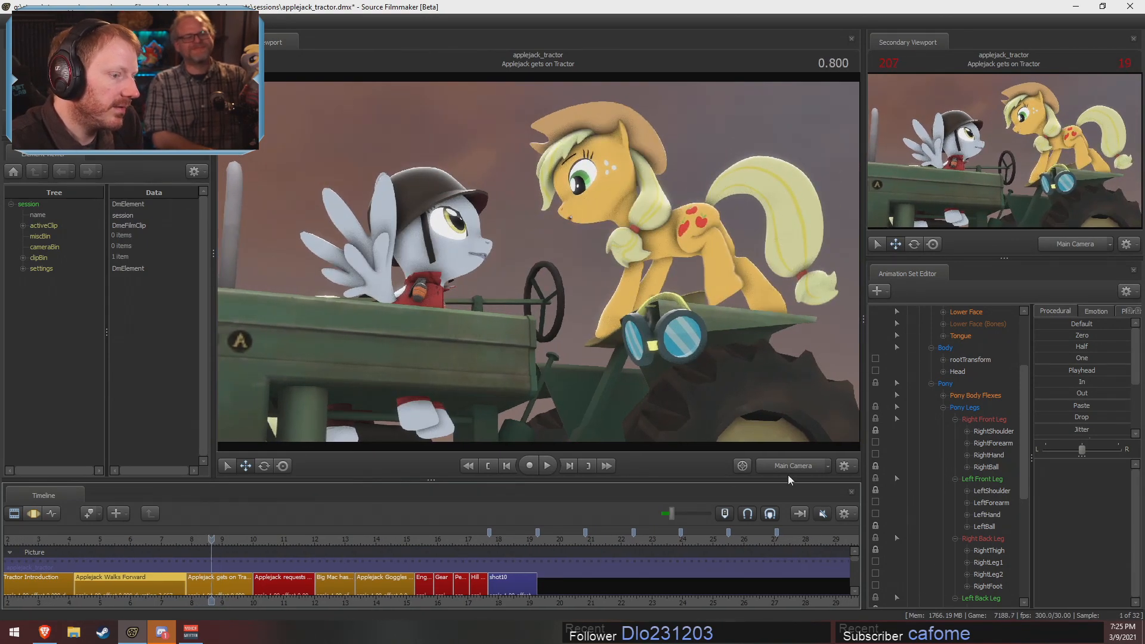
{"action": "left_click", "coordinate": [769, 466]}
{"action": "key", "text": "w"}
{"action": "left_click_drag", "start_coordinate": [660, 393], "coordinate": [634, 336]}
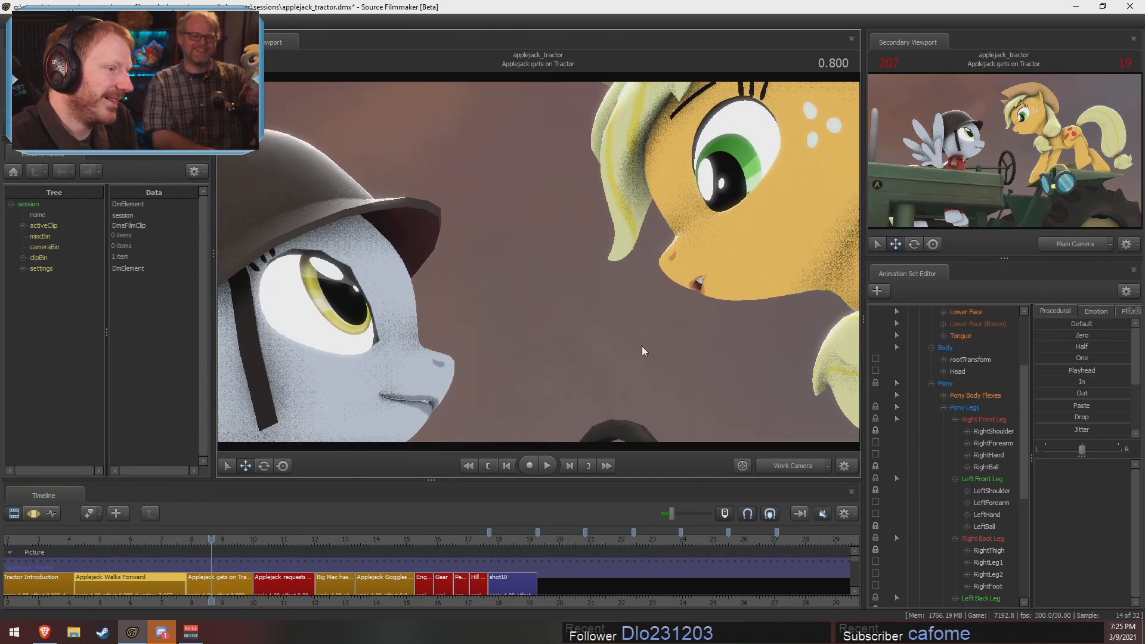
Lower Applejack's Jaw_closer across the entire Applejack gets on Tractor shot in the Motion Editor
{"action": "left_click", "coordinate": [222, 589]}
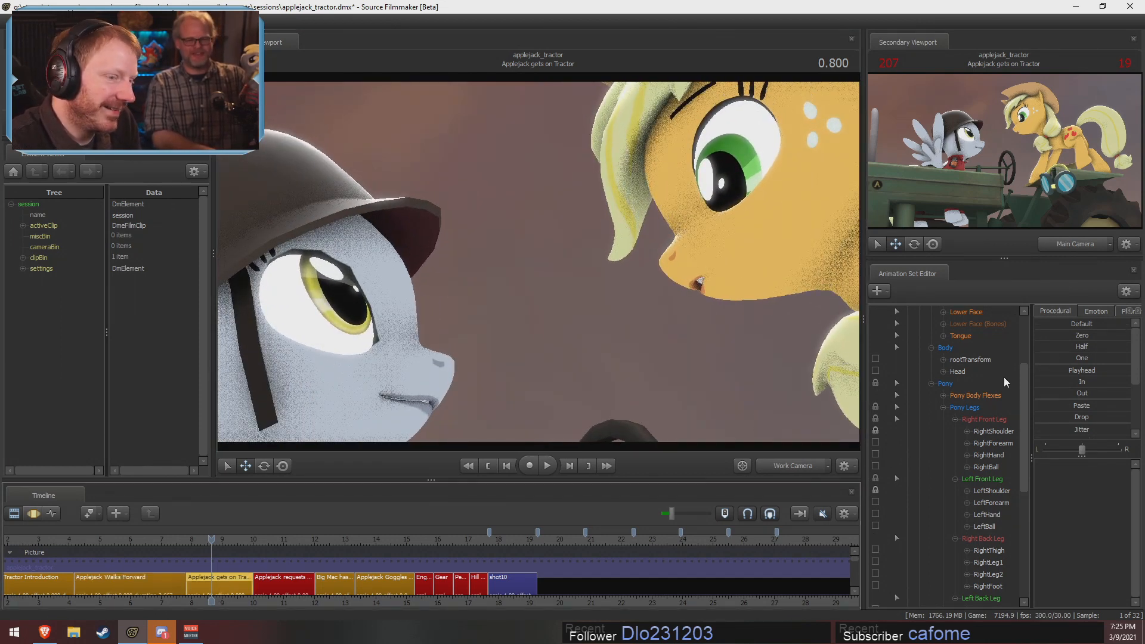
{"action": "scroll", "coordinate": [960, 393], "scroll_direction": "up", "scroll_amount": 3}
{"action": "left_click", "coordinate": [976, 423]}
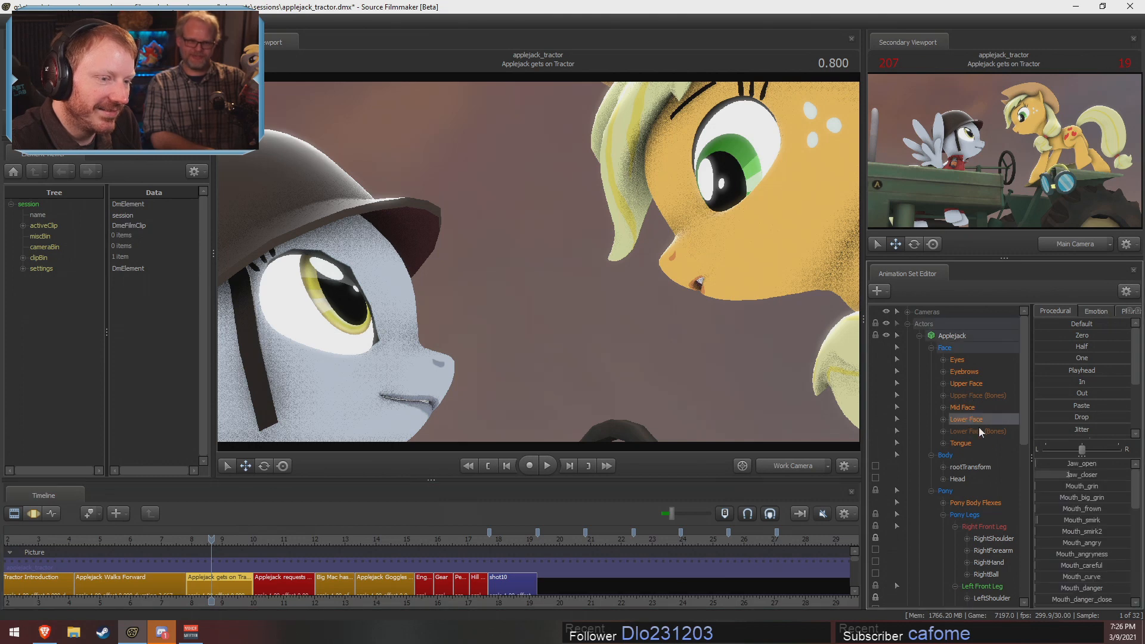
{"action": "key", "text": "F3"}
{"action": "left_click", "coordinate": [1060, 463]}
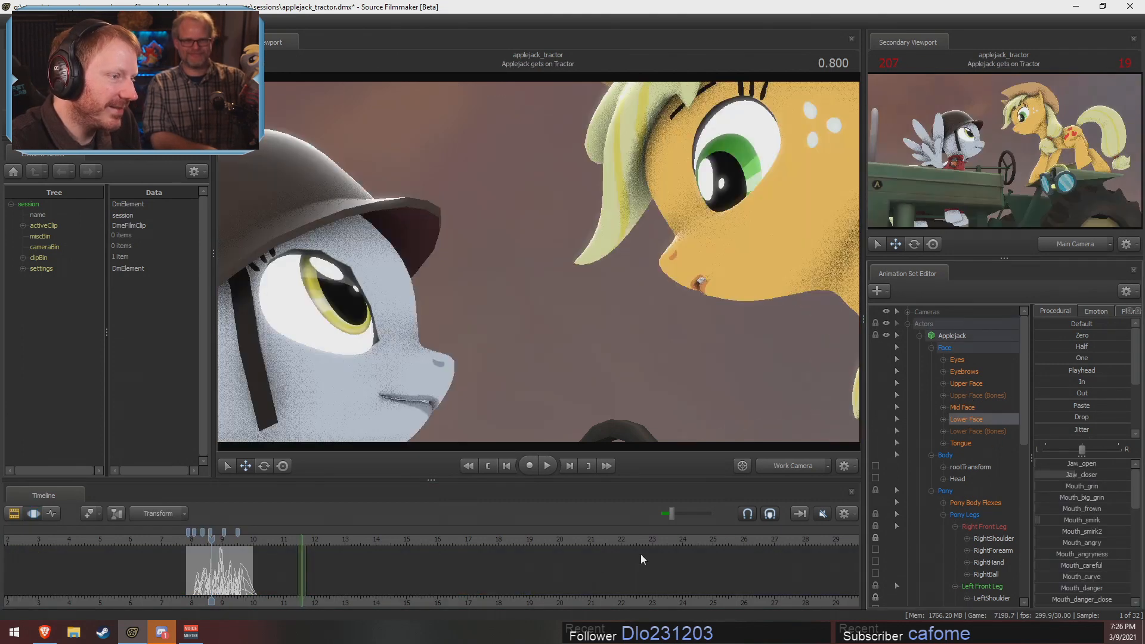
{"action": "left_click", "coordinate": [278, 562]}
{"action": "key", "text": "ctrl+a"}
{"action": "left_click_drag", "start_coordinate": [1075, 473], "coordinate": [872, 478]}
Frame Applejack's mouth and eye up close with the work camera and select her Eyes controls
{"action": "left_click_drag", "start_coordinate": [591, 396], "coordinate": [542, 268]}
{"action": "key", "text": "w"}
{"action": "key", "text": "a"}
{"action": "left_click", "coordinate": [979, 359]}
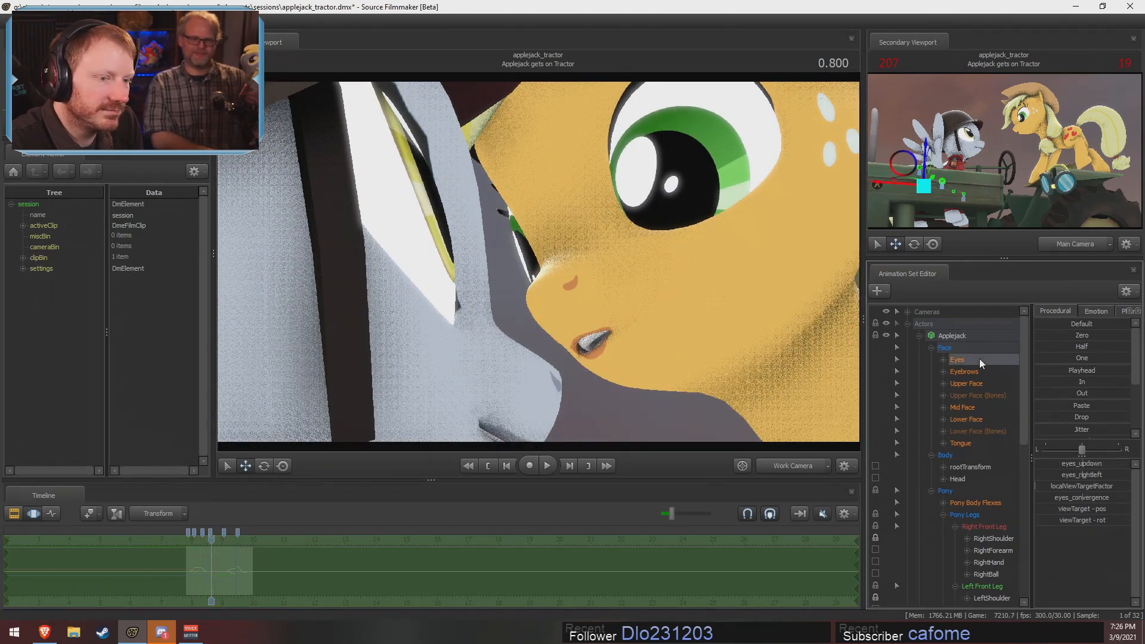
Adjust Applejack's eyes with the eyes_rightleft control, and select her Lower Face controls
{"action": "left_click_drag", "start_coordinate": [1082, 474], "coordinate": [1075, 474]}
{"action": "left_click", "coordinate": [978, 420]}
{"action": "left_click_drag", "start_coordinate": [774, 410], "coordinate": [775, 410]}
Try to reposition Applejack's left front leg by moving the LeftShoulder control, and undo the change
{"action": "key", "text": "s"}
{"action": "left_click_drag", "start_coordinate": [657, 267], "coordinate": [657, 266]}
{"action": "key", "text": "ctrl"}
{"action": "left_click", "coordinate": [615, 243]}
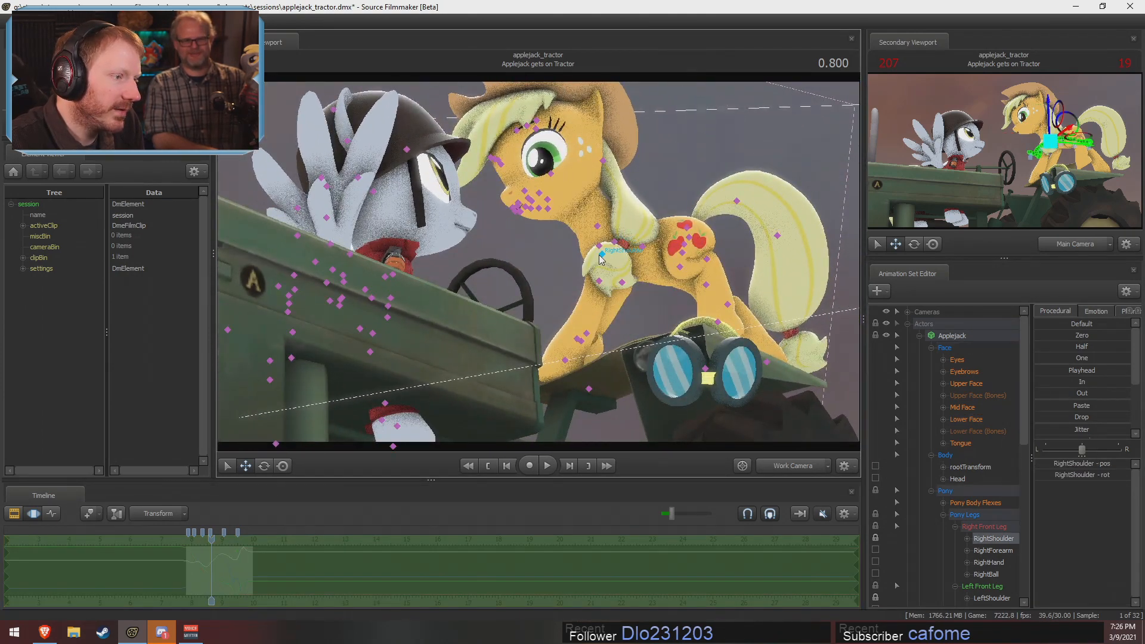
{"action": "left_click_drag", "start_coordinate": [573, 207], "coordinate": [561, 266]}
{"action": "key", "text": "w"}
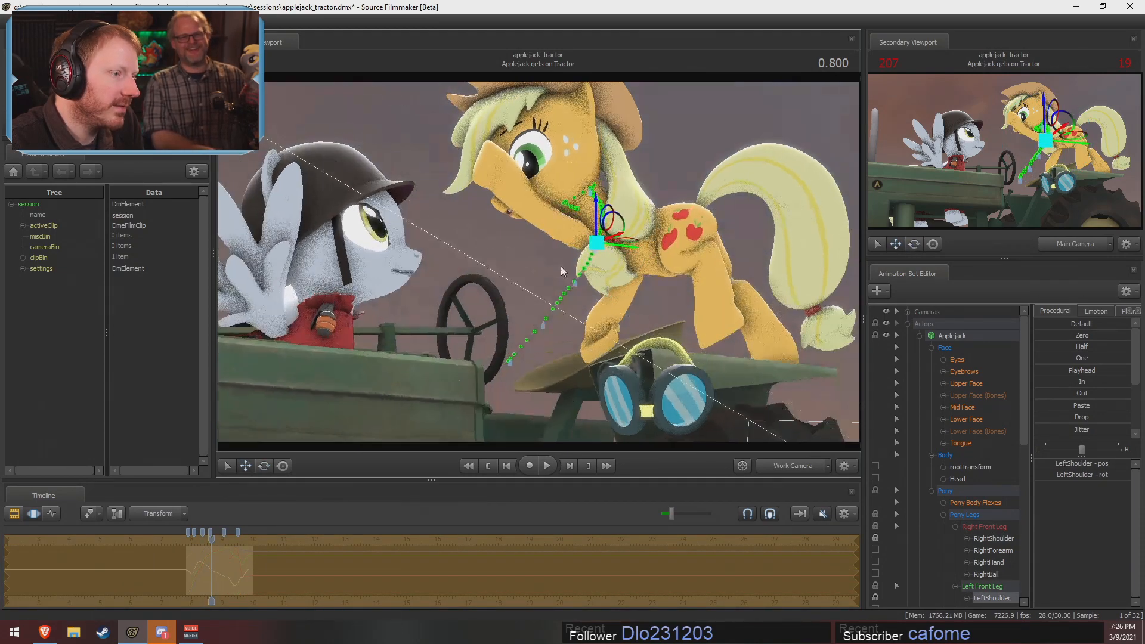
{"action": "left_click_drag", "start_coordinate": [621, 226], "coordinate": [561, 273]}
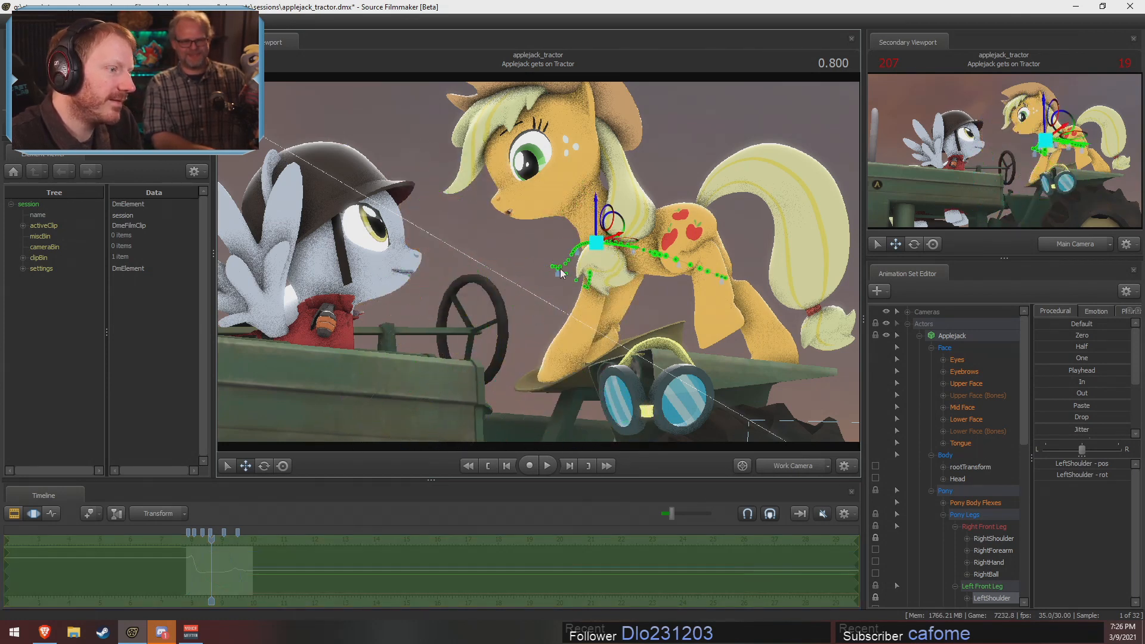
{"action": "left_click_drag", "start_coordinate": [618, 206], "coordinate": [461, 204]}
{"action": "key", "text": "ctrl+z"}
Try to rotate Applejack's LeftShoulder so the leg reaches toward the steering wheel, and undo the rotation
{"action": "key", "text": "e"}
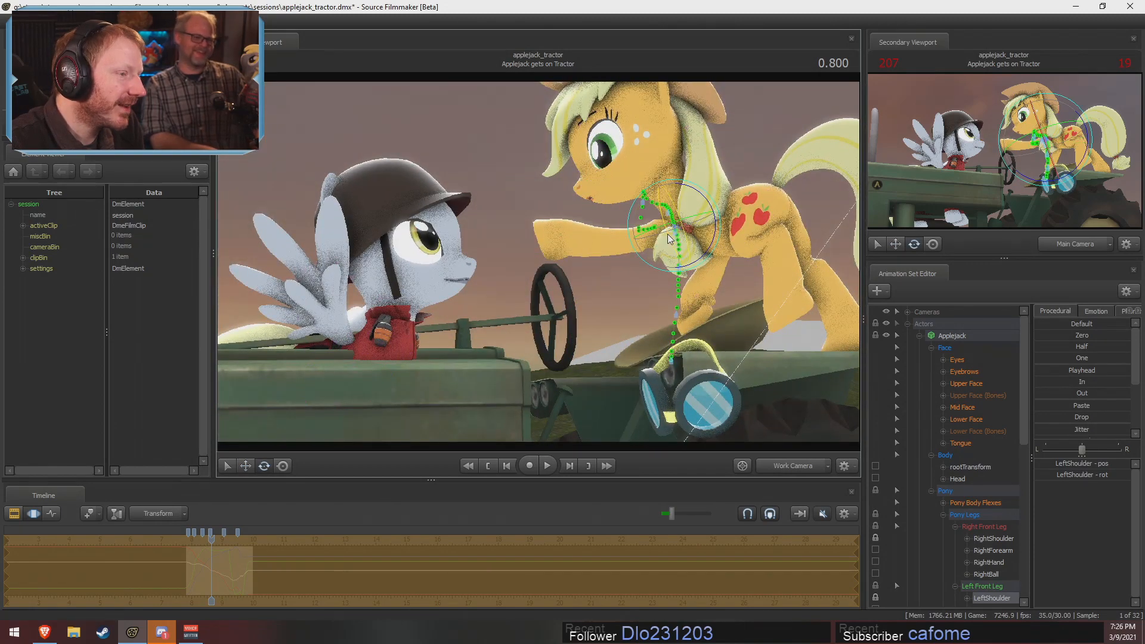
{"action": "left_click_drag", "start_coordinate": [660, 208], "coordinate": [587, 258]}
{"action": "key", "text": "w"}
{"action": "key", "text": "ctrl+z"}
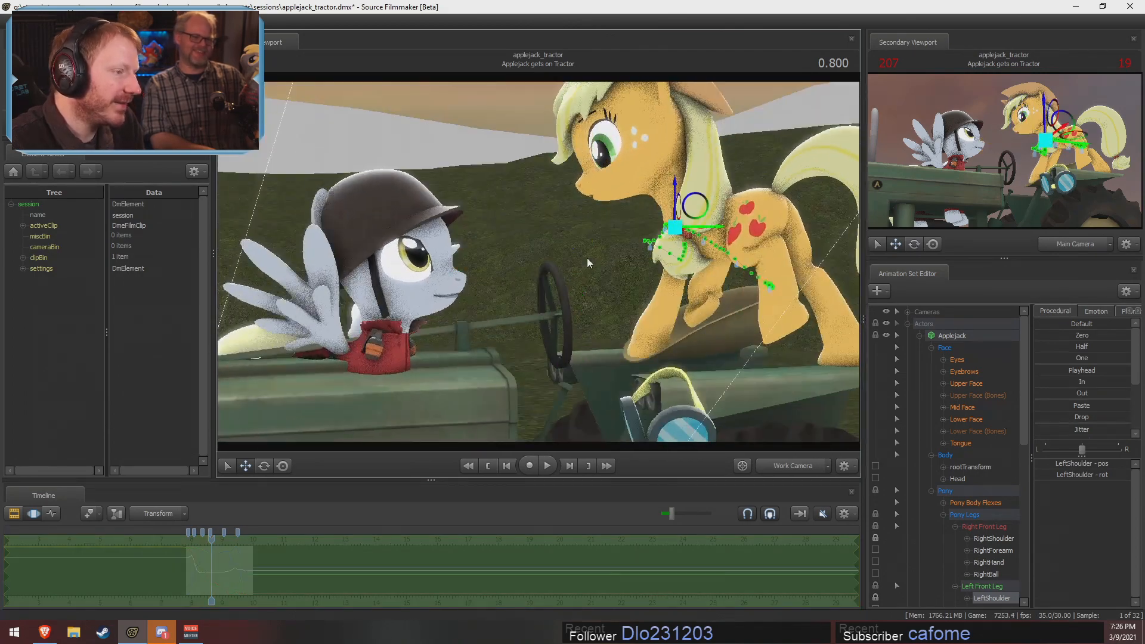
View the shot through the Main Camera and save the applejack_tractor session
{"action": "left_click", "coordinate": [787, 466]}
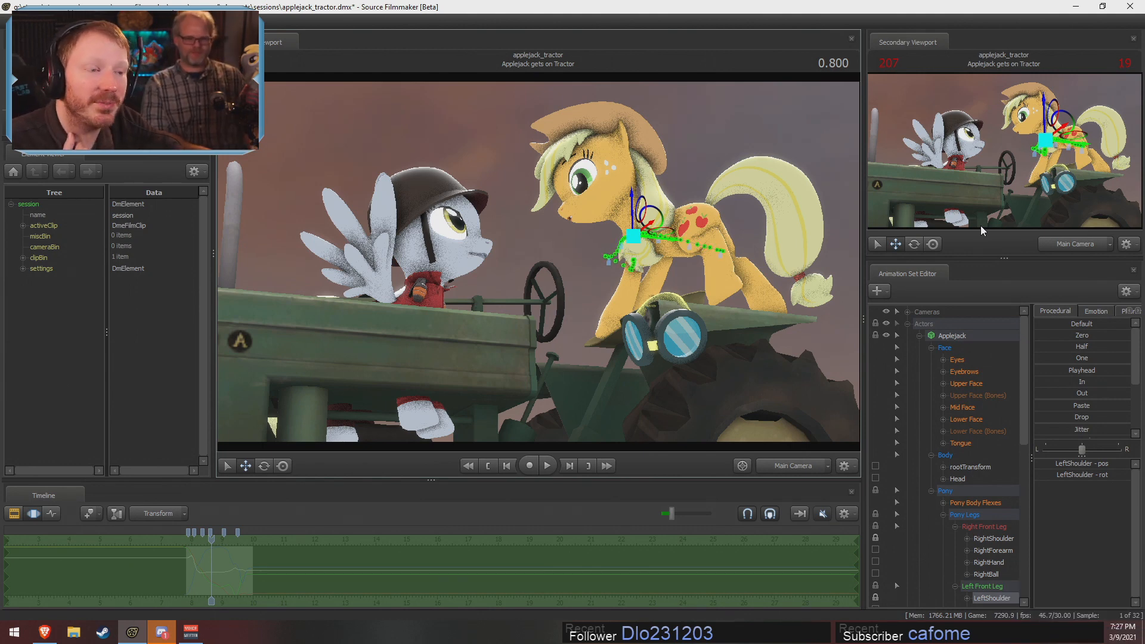
{"action": "key", "text": "ctrl+s"}
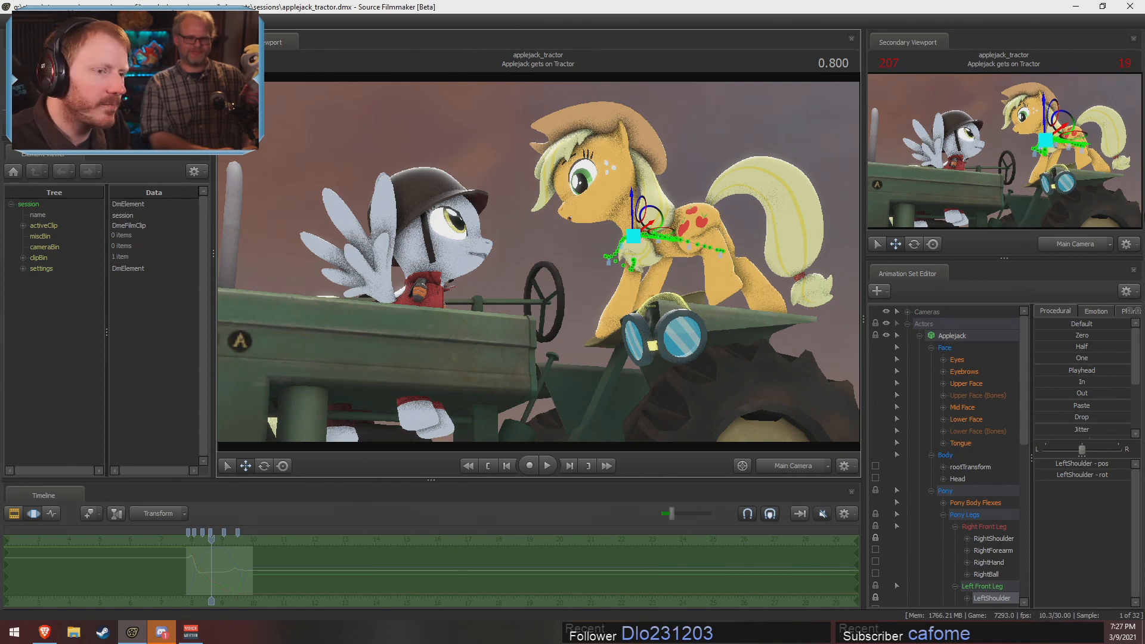
Collapse the Actors group and search for a new model to add with the filter "pony car"
{"action": "left_click", "coordinate": [907, 324]}
{"action": "right_click", "coordinate": [936, 451]}
{"action": "left_click", "coordinate": [1024, 481]}
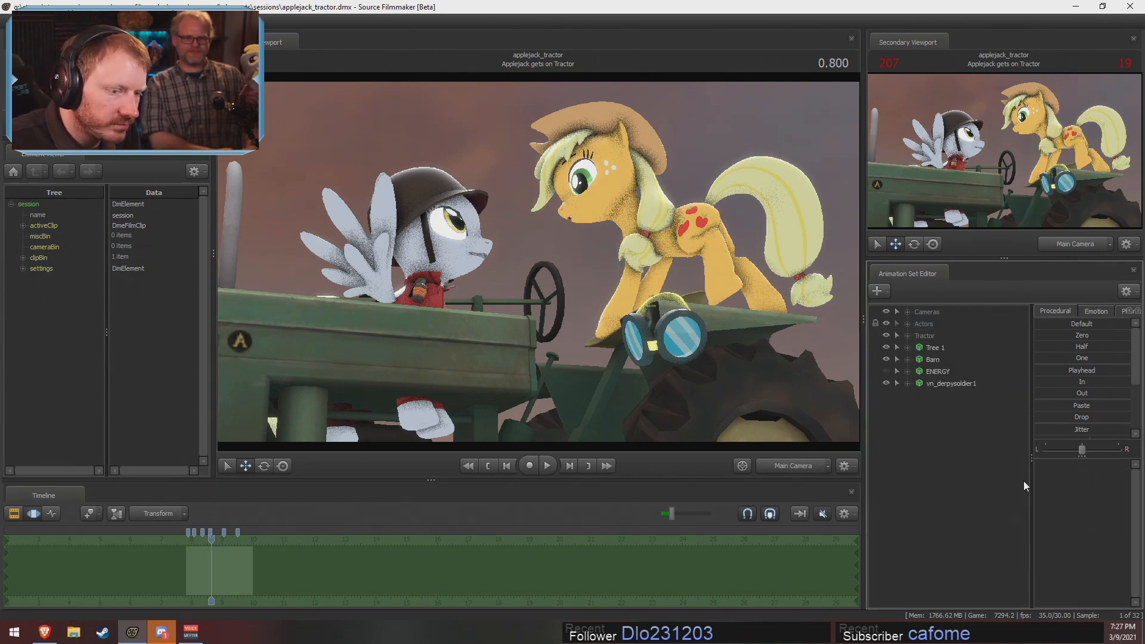
{"action": "type", "text": "pony car"}
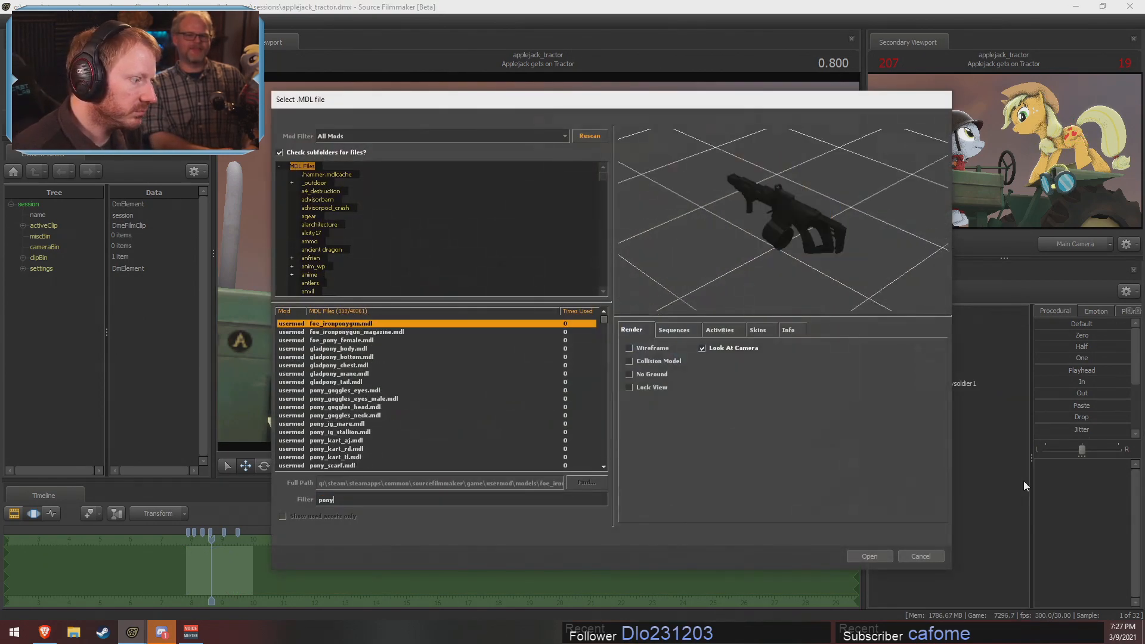
{"action": "key", "text": "BackSpace"}
{"action": "key", "text": "BackSpace"}
{"action": "key", "text": "BackSpace"}
{"action": "key", "text": "BackSpace"}
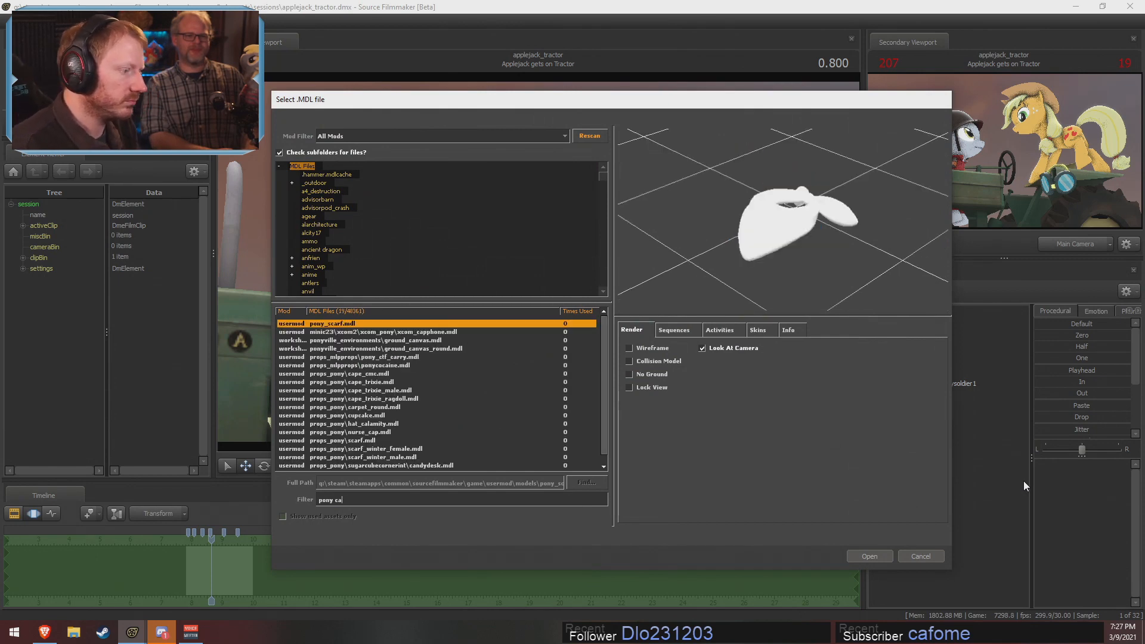
{"action": "key", "text": "BackSpace"}
{"action": "key", "text": "BackSpace"}
{"action": "key", "text": "BackSpace"}
{"action": "key", "text": "BackSpace"}
Search the models for "cart" and "kart", limiting the list to the usermod mod
{"action": "type", "text": "cart"}
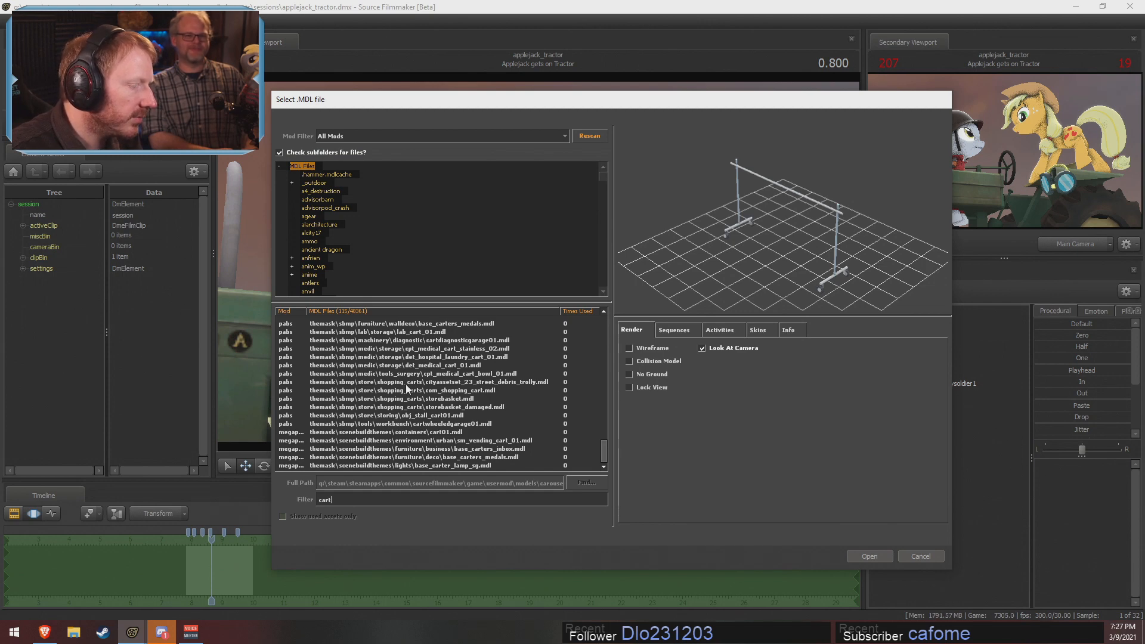
{"action": "scroll", "coordinate": [405, 384], "scroll_direction": "up", "scroll_amount": 10}
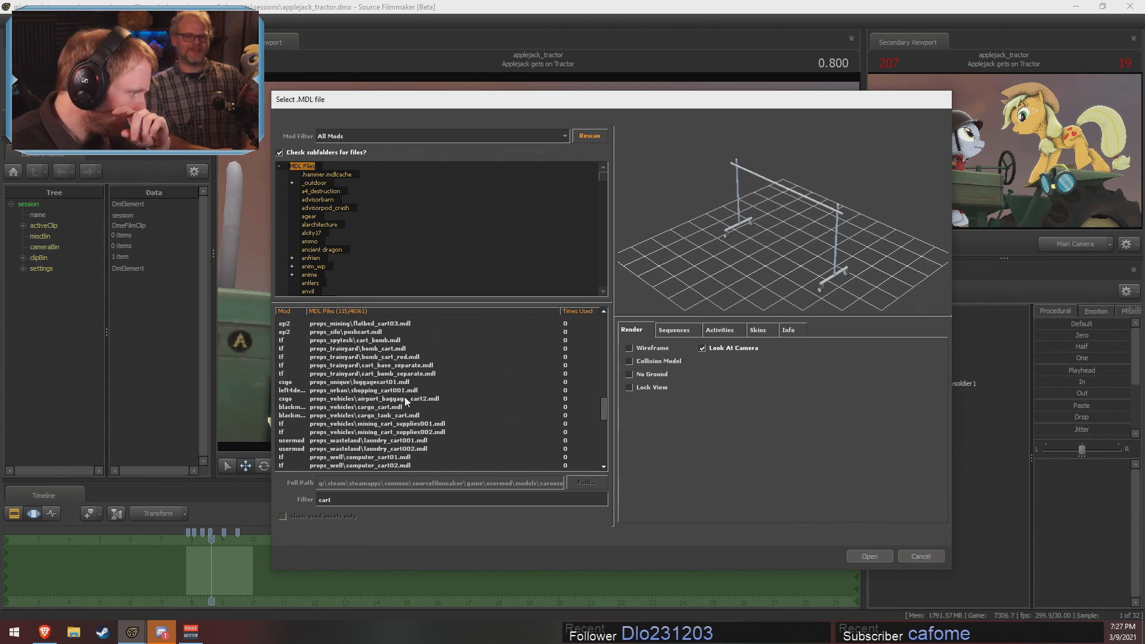
{"action": "left_click", "coordinate": [369, 136]}
{"action": "left_click", "coordinate": [345, 152]}
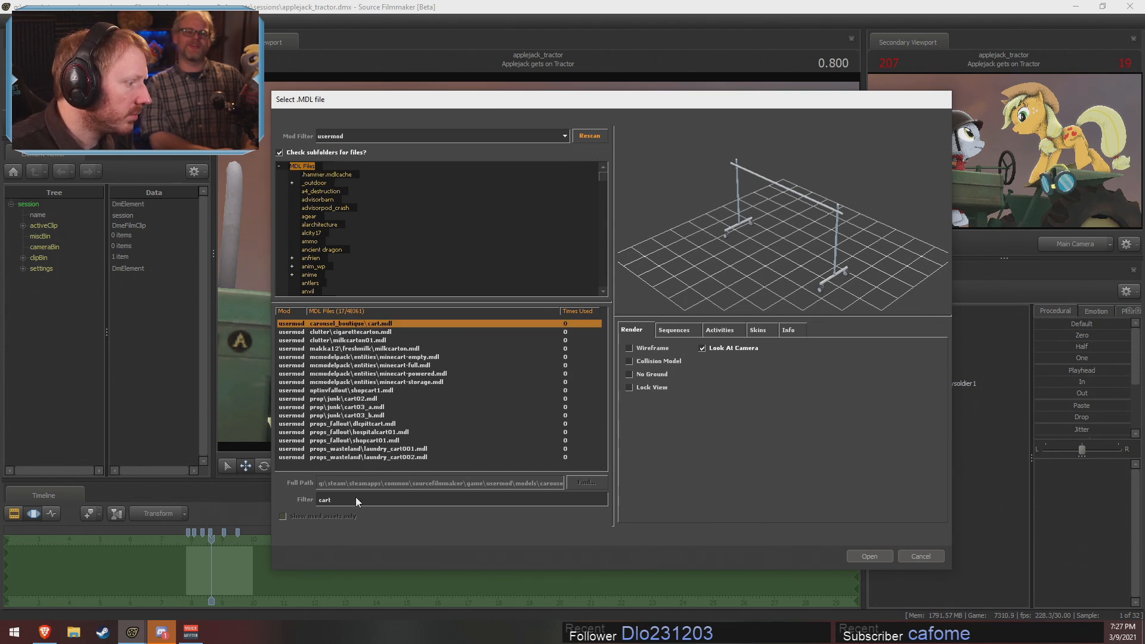
{"action": "left_click_drag", "start_coordinate": [362, 498], "coordinate": [268, 498]}
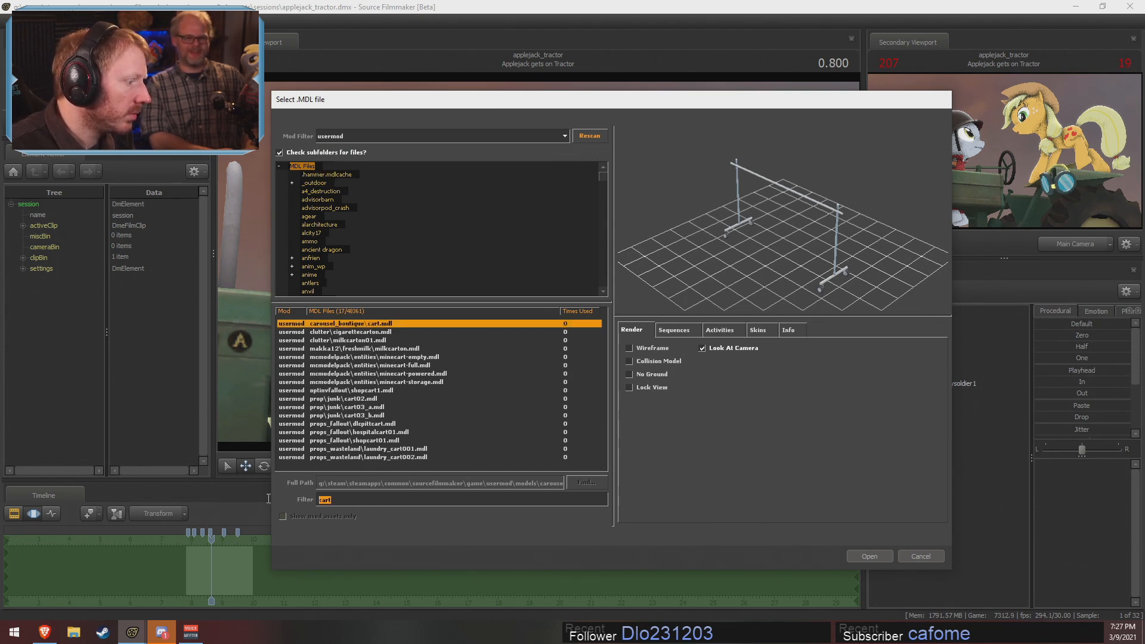
{"action": "type", "text": "kart"}
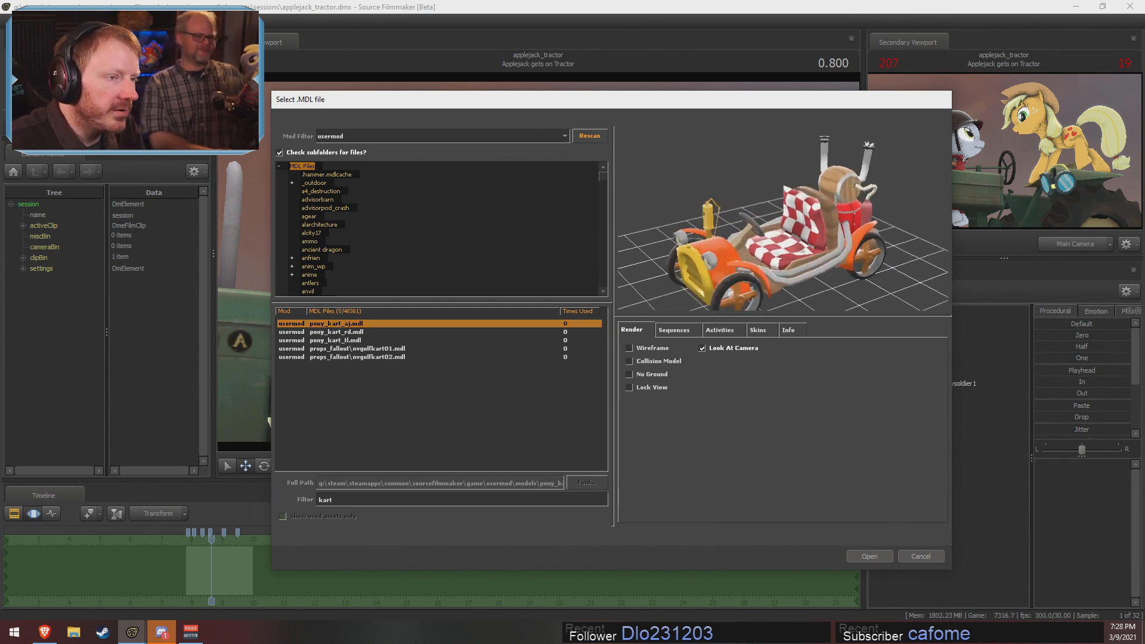
Preview the pony_kart_rd and pony_kart_tl models from several angles
{"action": "key", "text": "Down"}
{"action": "left_click_drag", "start_coordinate": [877, 269], "coordinate": [865, 276]}
{"action": "right_click_drag", "start_coordinate": [864, 276], "coordinate": [864, 222]}
{"action": "left_click_drag", "start_coordinate": [864, 222], "coordinate": [788, 212]}
{"action": "left_click_drag", "start_coordinate": [766, 170], "coordinate": [826, 179]}
{"action": "right_click_drag", "start_coordinate": [826, 179], "coordinate": [825, 150]}
{"action": "left_click_drag", "start_coordinate": [826, 150], "coordinate": [692, 179]}
{"action": "left_click", "coordinate": [340, 340]}
{"action": "right_click_drag", "start_coordinate": [769, 238], "coordinate": [770, 202]}
{"action": "left_click_drag", "start_coordinate": [817, 209], "coordinate": [766, 198]}
Compare the pony_kart_aj, pony_kart_rd and pony_kart_tl models by switching between their previews
{"action": "key", "text": "Up"}
{"action": "key", "text": "Up"}
{"action": "key", "text": "Down"}
{"action": "key", "text": "Down"}
{"action": "key", "text": "Up"}
{"action": "key", "text": "Up"}
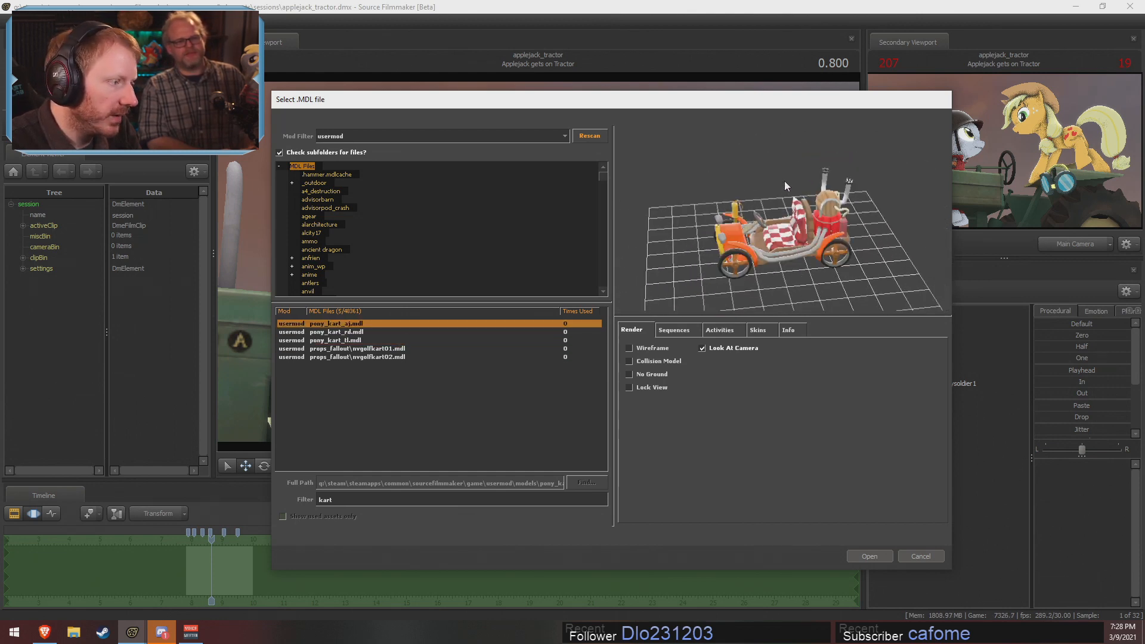
{"action": "key", "text": "Down"}
{"action": "key", "text": "Down"}
{"action": "key", "text": "Down"}
{"action": "key", "text": "Up"}
{"action": "key", "text": "Up"}
{"action": "key", "text": "Up"}
{"action": "key", "text": "Down"}
{"action": "key", "text": "Down"}
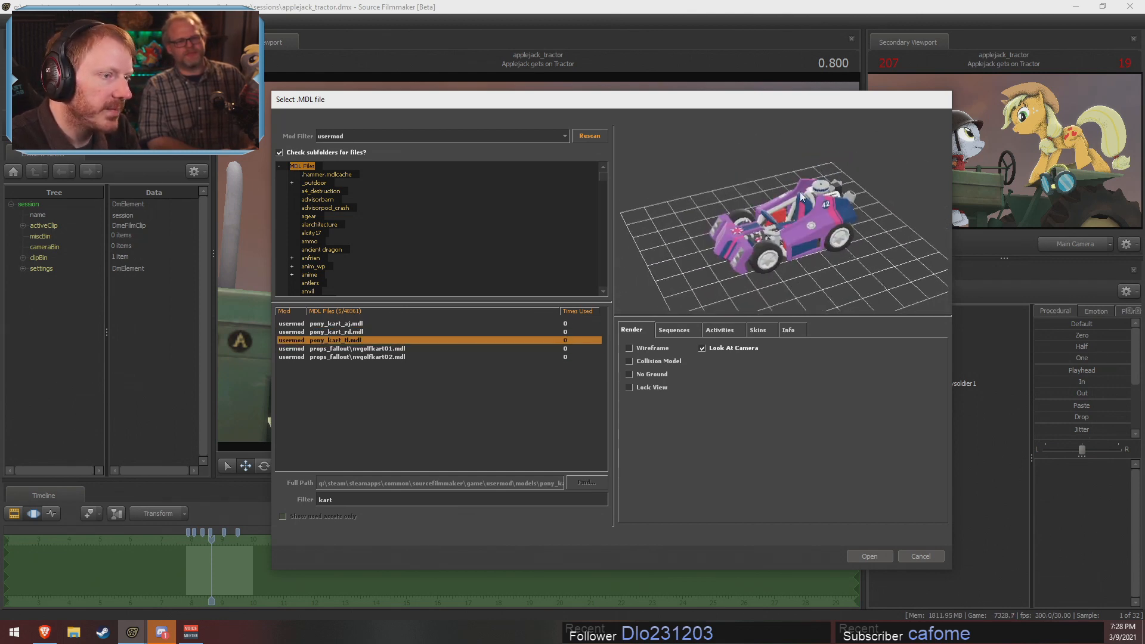
{"action": "key", "text": "Up"}
{"action": "key", "text": "Up"}
Examine the pony_kart_aj model up close from its side and front
{"action": "left_click_drag", "start_coordinate": [800, 192], "coordinate": [825, 197]}
{"action": "right_click_drag", "start_coordinate": [800, 191], "coordinate": [800, 149]}
{"action": "left_click_drag", "start_coordinate": [800, 233], "coordinate": [658, 236]}
{"action": "left_click_drag", "start_coordinate": [818, 234], "coordinate": [818, 237]}
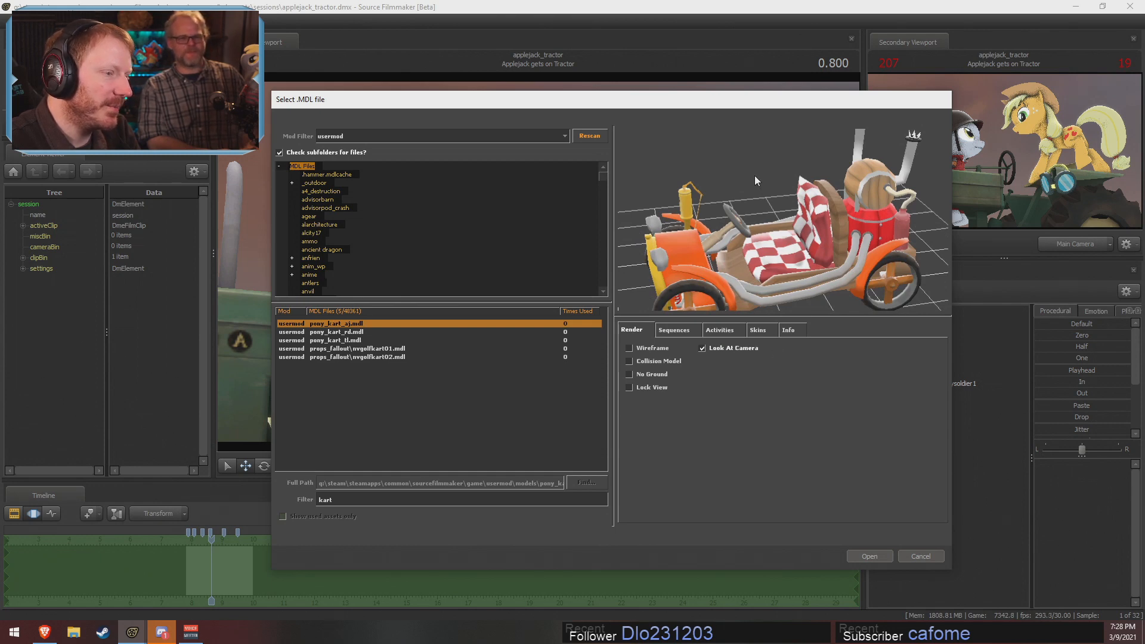
{"action": "left_click_drag", "start_coordinate": [811, 267], "coordinate": [846, 276]}
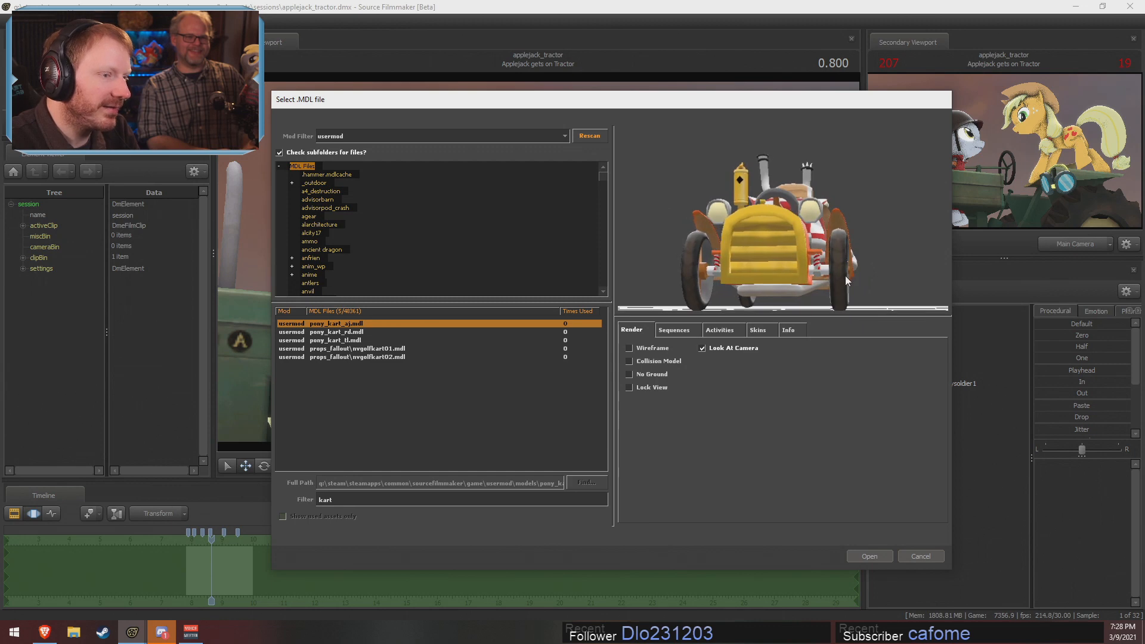
Inspect the front and rear details of pony_kart_rd, and close the model browser without adding a model
{"action": "left_click", "coordinate": [484, 332]}
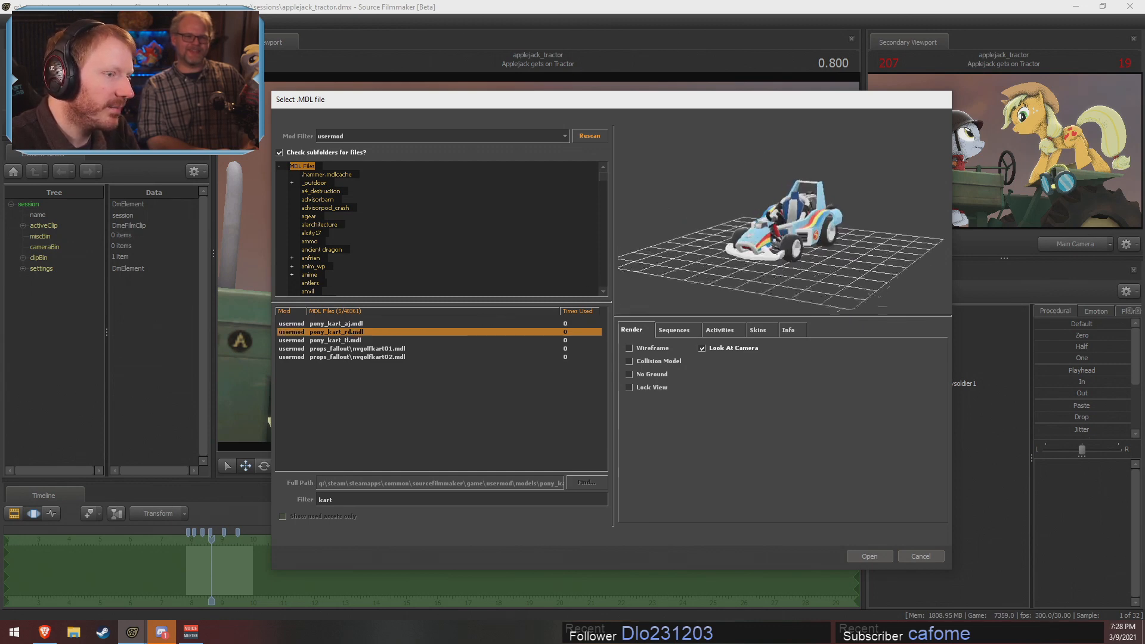
{"action": "left_click_drag", "start_coordinate": [820, 194], "coordinate": [718, 179]}
{"action": "mouse_move", "coordinate": [718, 179]}
{"action": "right_mouse_down"}
{"action": "mouse_move", "coordinate": [721, 239]}
{"action": "mouse_move", "coordinate": [722, 199]}
{"action": "right_mouse_up"}
{"action": "mouse_move", "coordinate": [782, 221]}
{"action": "left_mouse_down"}
{"action": "mouse_move", "coordinate": [805, 238]}
{"action": "mouse_move", "coordinate": [858, 239]}
{"action": "mouse_move", "coordinate": [802, 221]}
{"action": "left_mouse_up"}
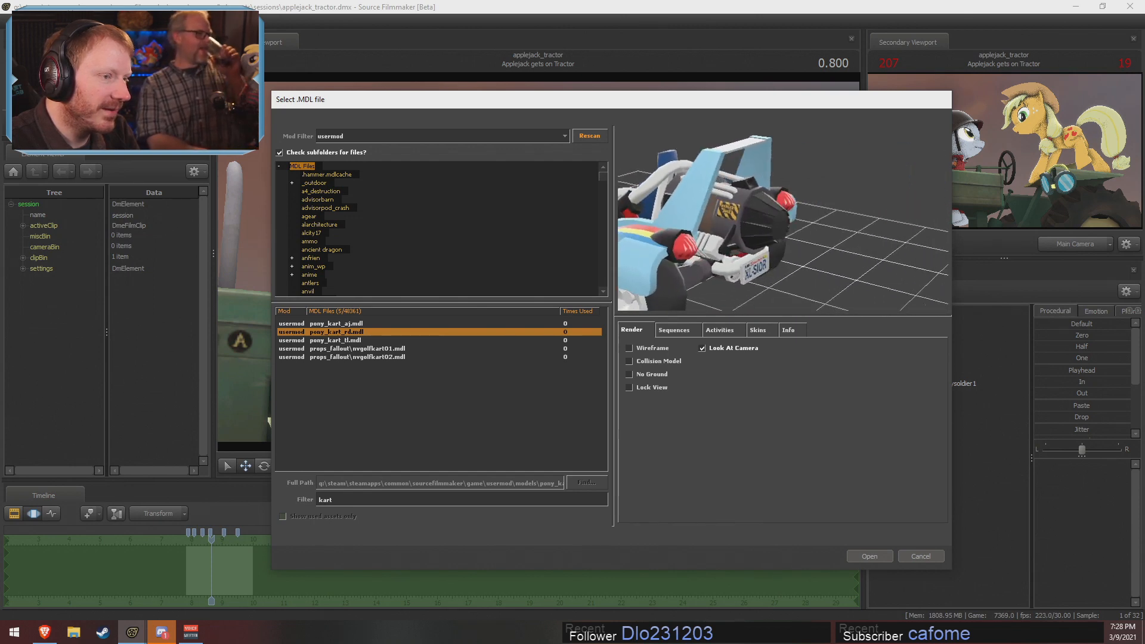
{"action": "right_click_drag", "start_coordinate": [802, 221], "coordinate": [802, 263]}
{"action": "left_click_drag", "start_coordinate": [802, 238], "coordinate": [892, 246]}
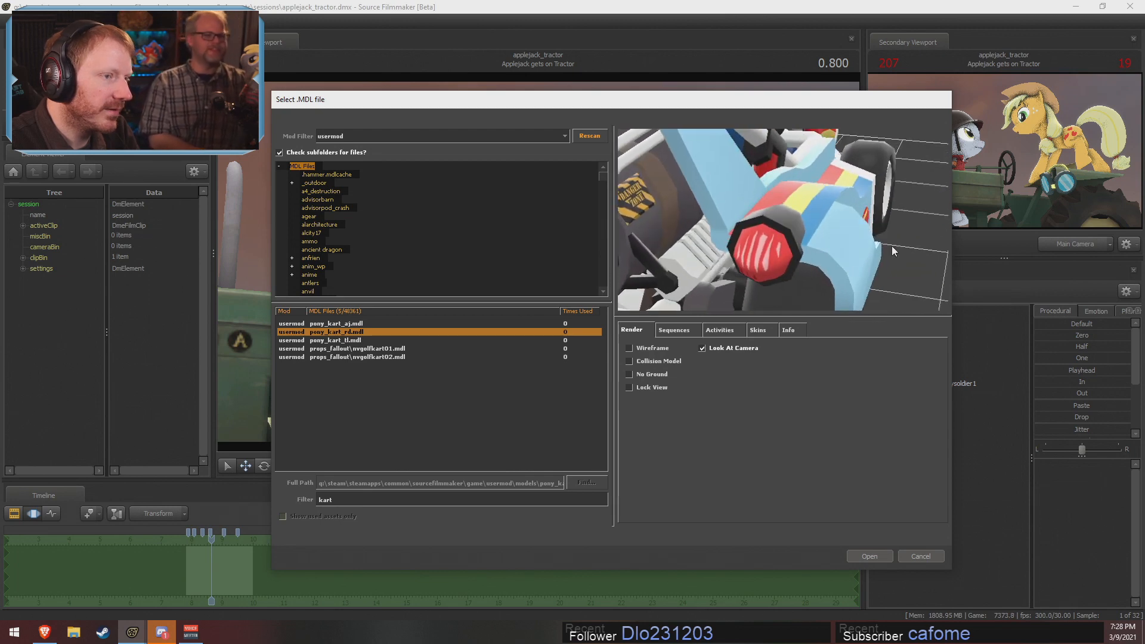
{"action": "left_click", "coordinate": [940, 557]}
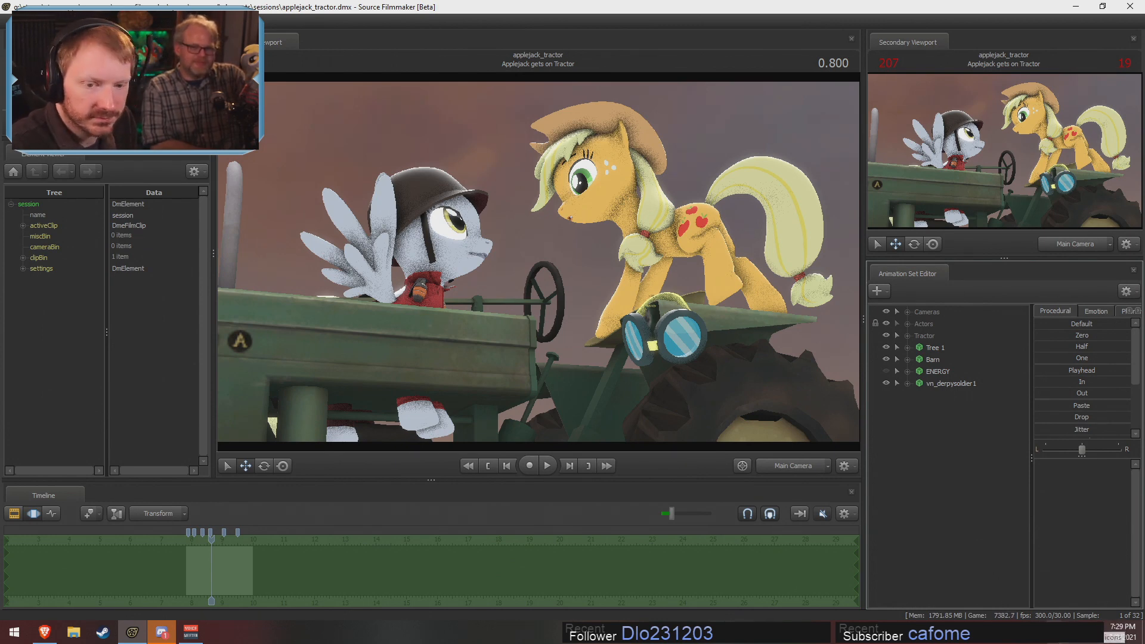
Switch to the Twitch stream manager in the browser, ban the latest follower from chat, and return to Source Filmmaker
{"action": "left_click", "coordinate": [45, 632]}
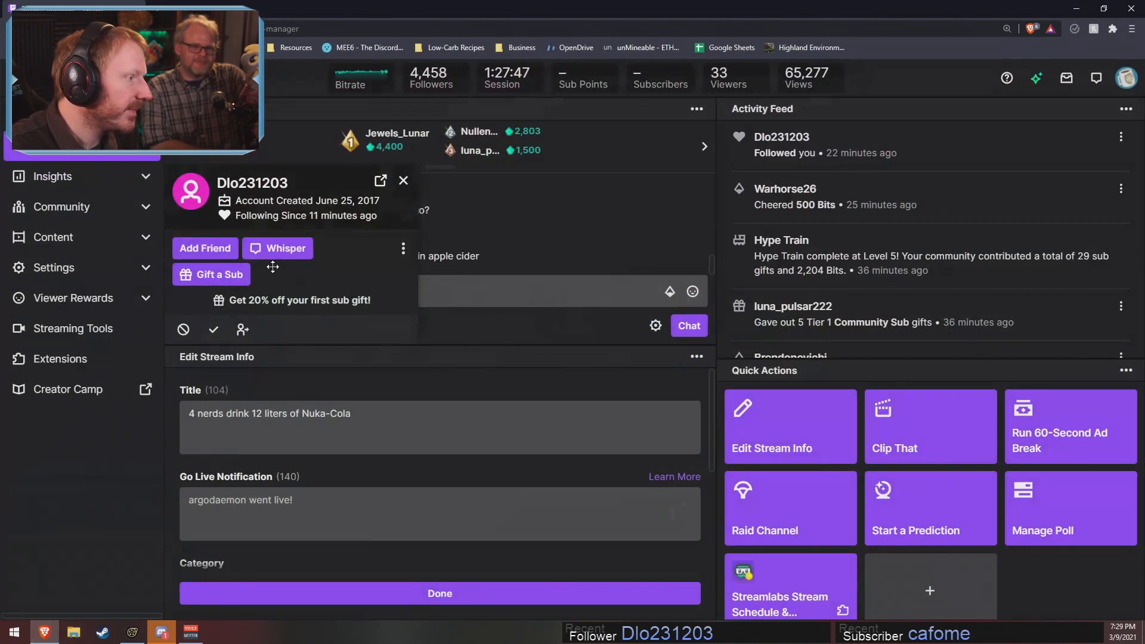
{"action": "left_click", "coordinate": [403, 181]}
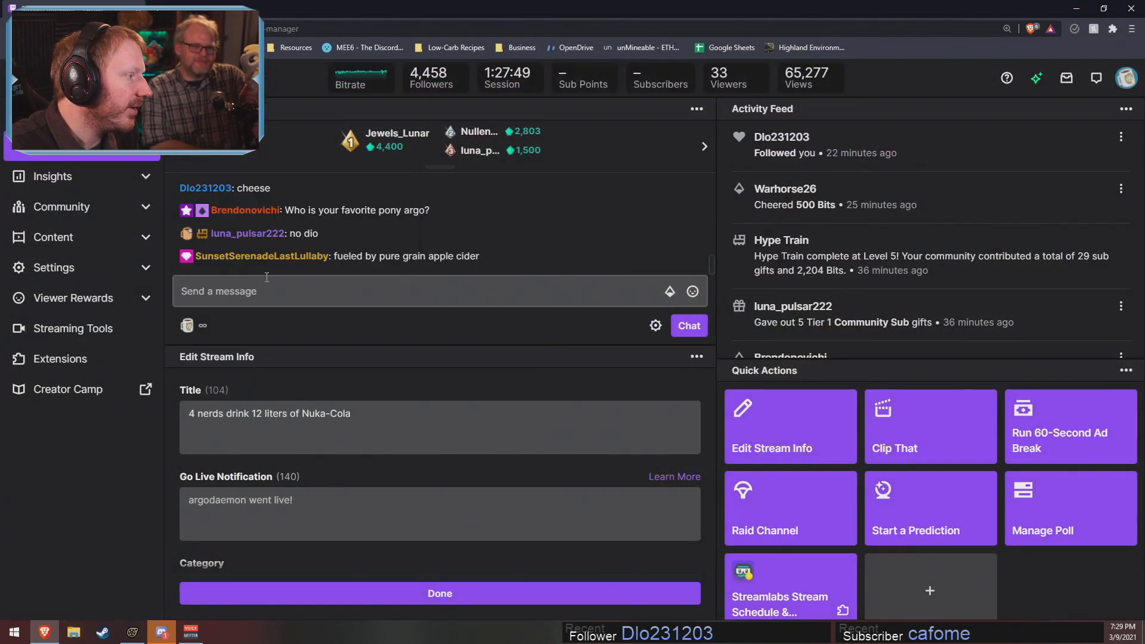
{"action": "left_click", "coordinate": [208, 249]}
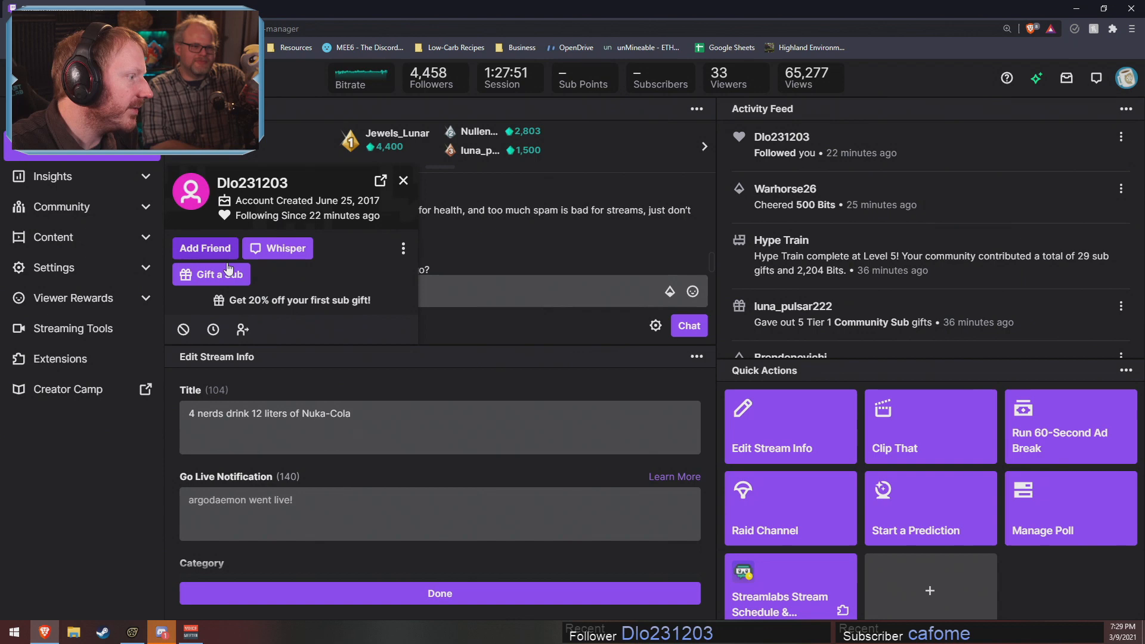
{"action": "left_click", "coordinate": [183, 330]}
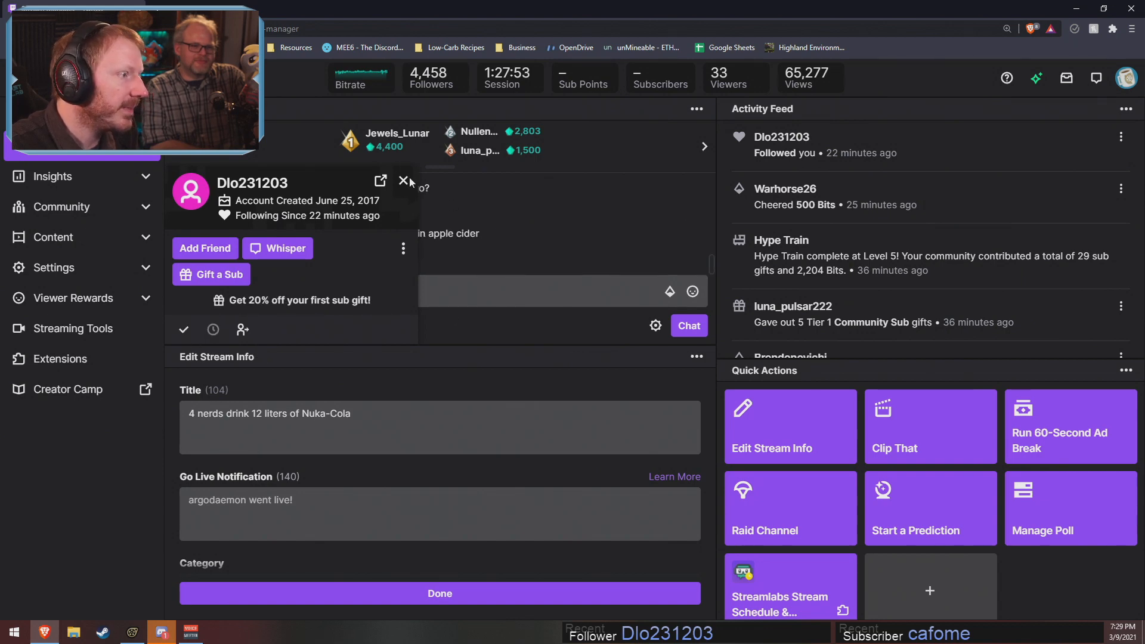
{"action": "left_click", "coordinate": [404, 181]}
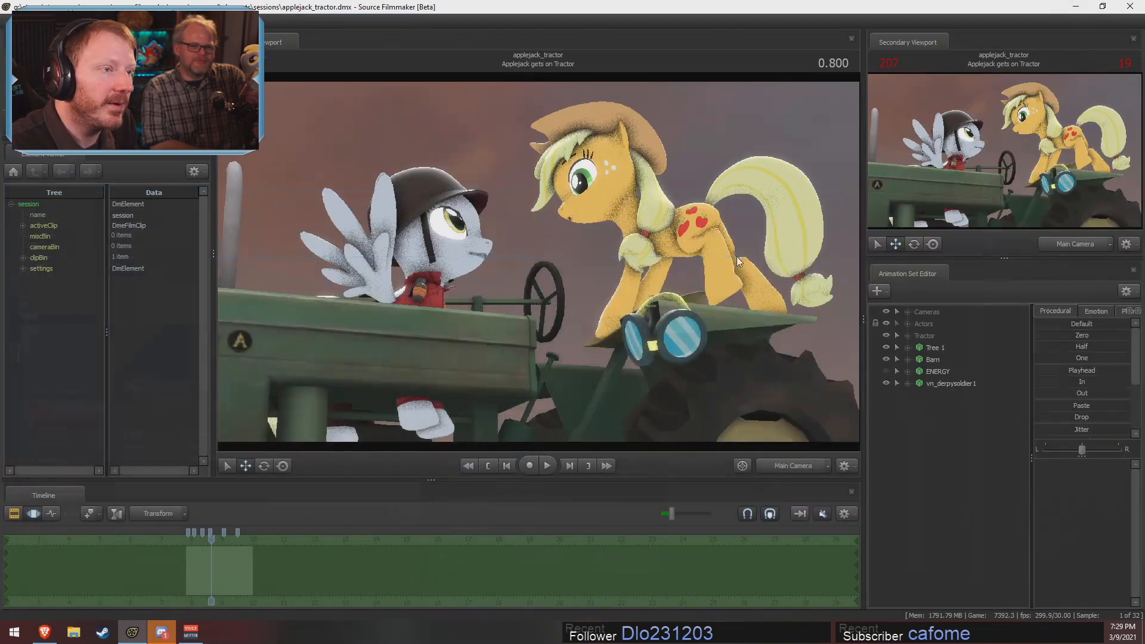
{"action": "left_click", "coordinate": [1076, 8]}
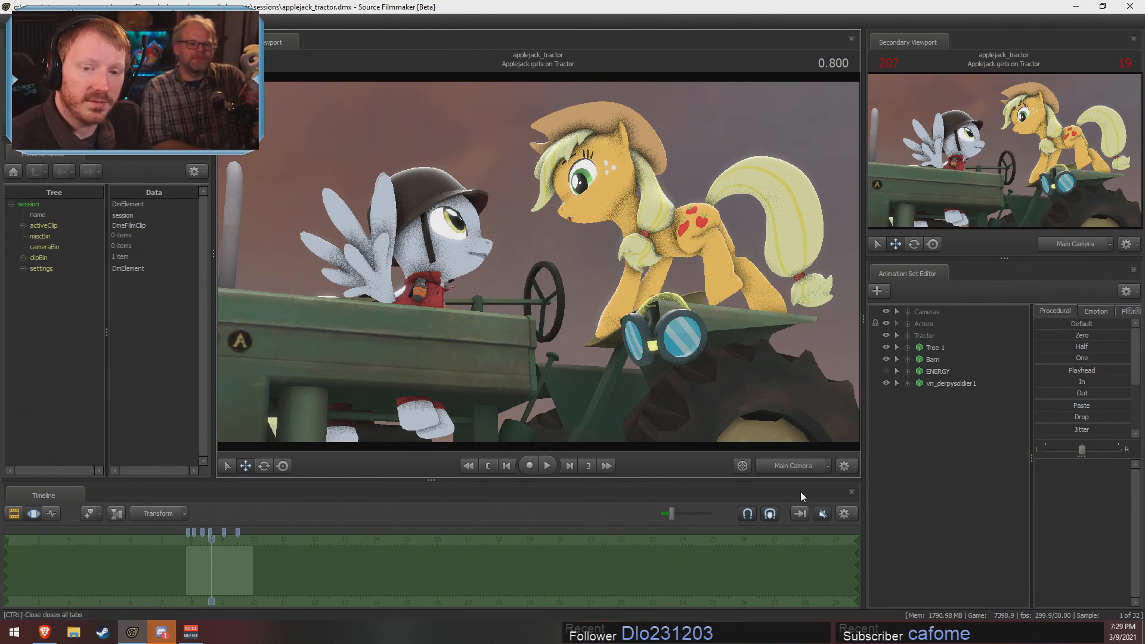
Show the Clip Editor timeline, move the playhead into the "Applejack requests gas" shot and view it through the Work Camera
{"action": "left_click", "coordinate": [330, 550]}
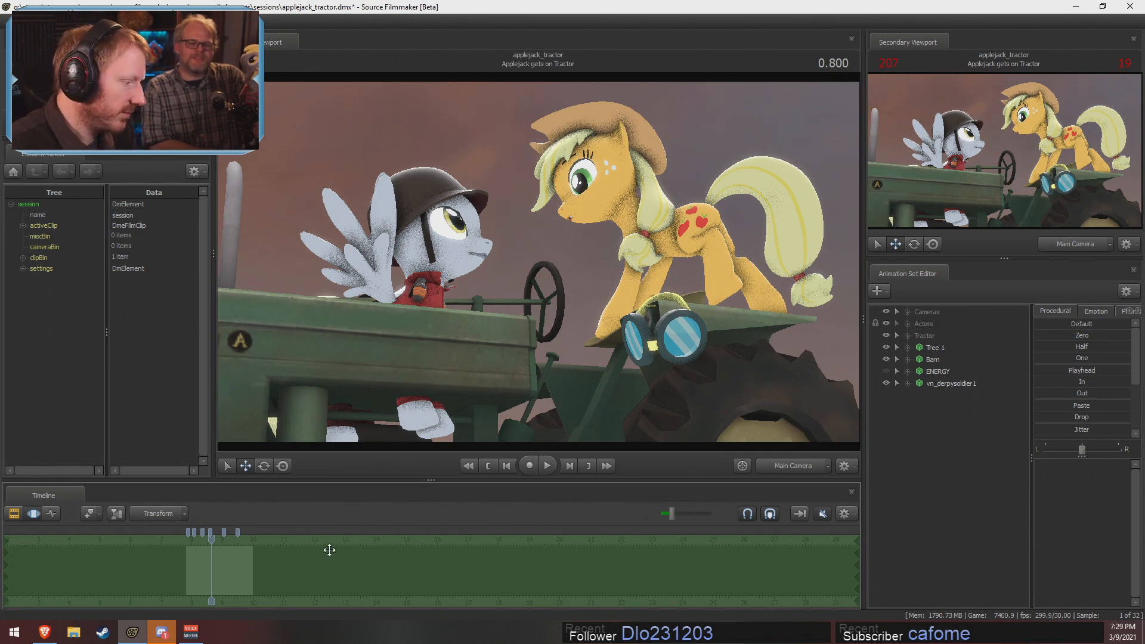
{"action": "key", "text": "F2"}
{"action": "left_click", "coordinate": [266, 536]}
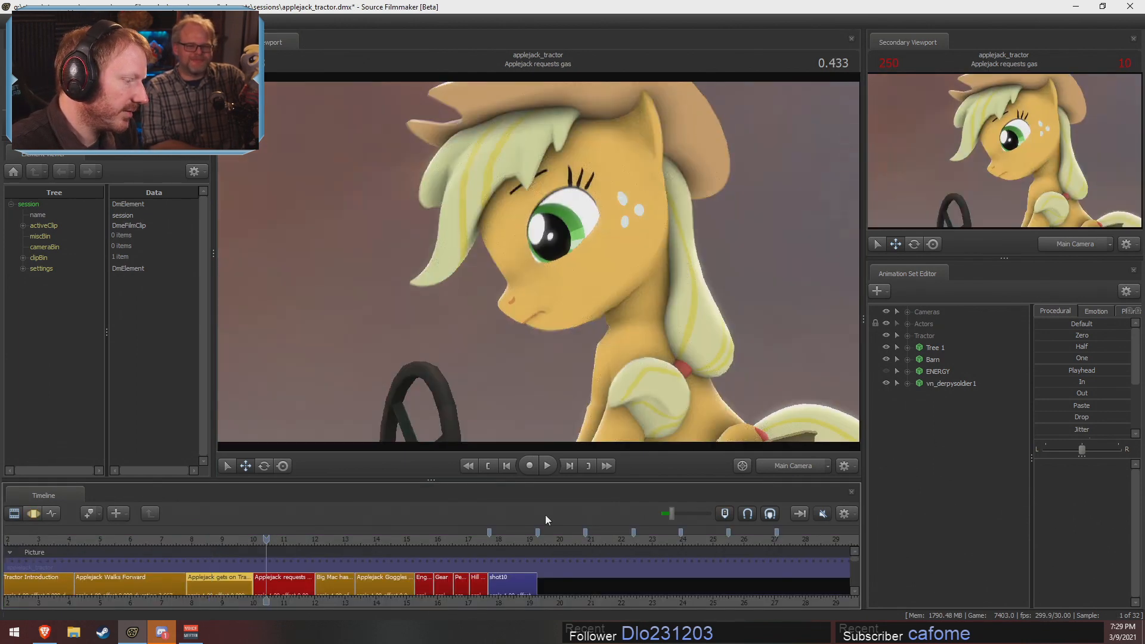
{"action": "left_click", "coordinate": [791, 465]}
{"action": "left_click", "coordinate": [790, 463], "text": "ctrl"}
{"action": "key", "text": "s"}
{"action": "left_click_drag", "start_coordinate": [535, 260], "coordinate": [534, 260]}
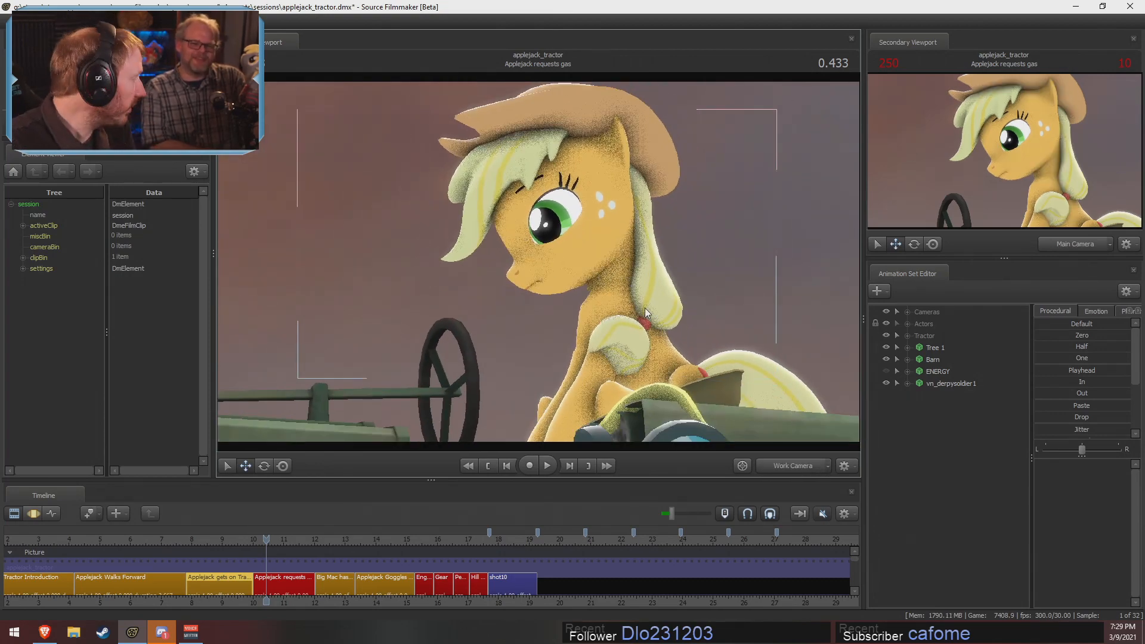
Select the "Applejack requests gas" shot, place the playhead near its start and view it through the Main Camera
{"action": "left_click", "coordinate": [256, 544]}
{"action": "left_click", "coordinate": [268, 576]}
{"action": "left_click_drag", "start_coordinate": [282, 581], "coordinate": [281, 581]}
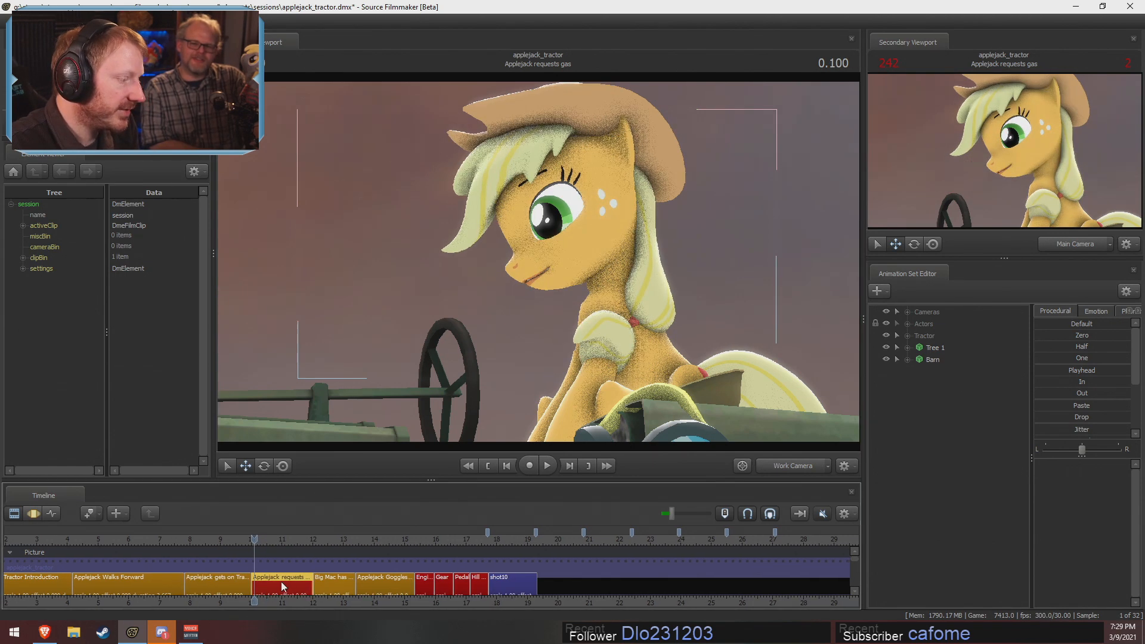
{"action": "left_click_drag", "start_coordinate": [256, 535], "coordinate": [255, 535]}
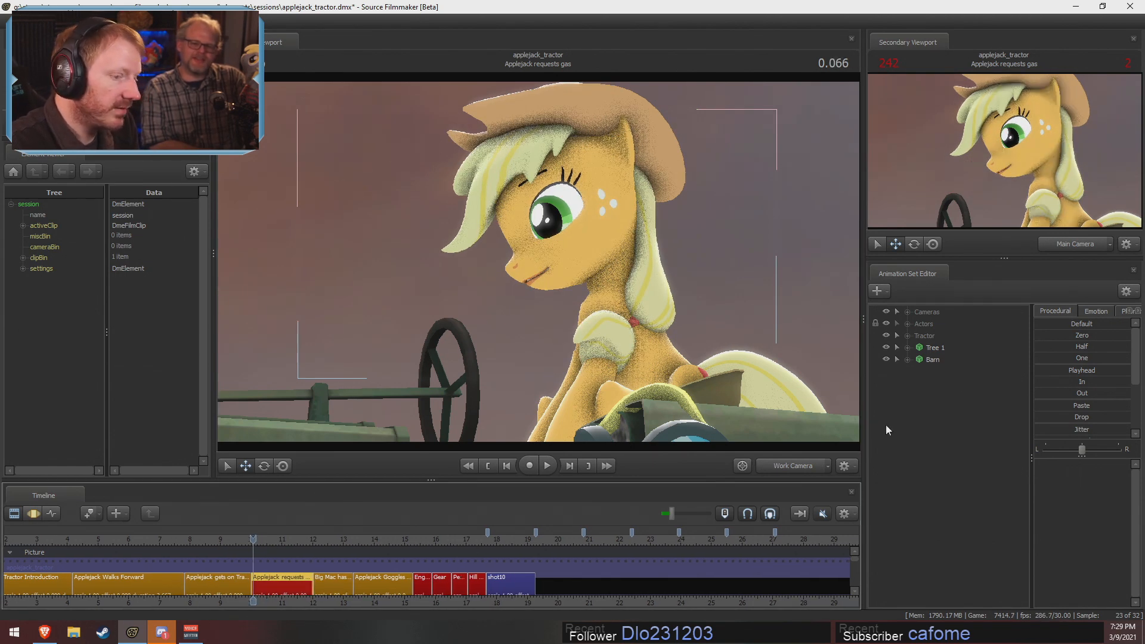
{"action": "left_click", "coordinate": [775, 463]}
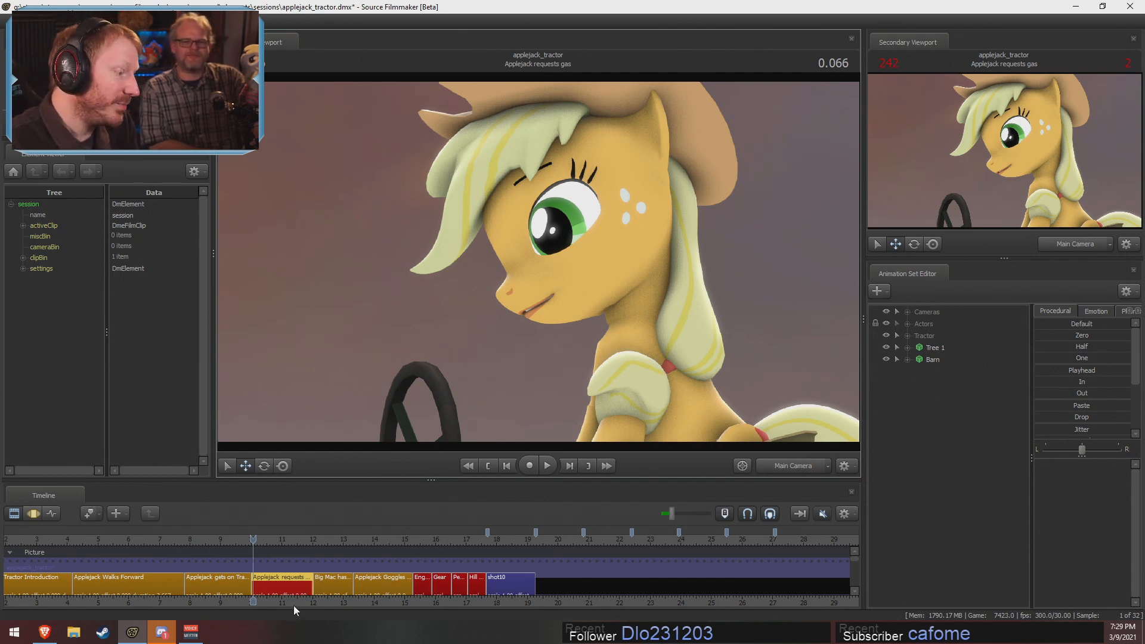
Show the Motion Editor for the "Applejack requests gas" shot and place the playhead at the shot's first frame
{"action": "middle_click_drag", "start_coordinate": [294, 605], "coordinate": [301, 605]}
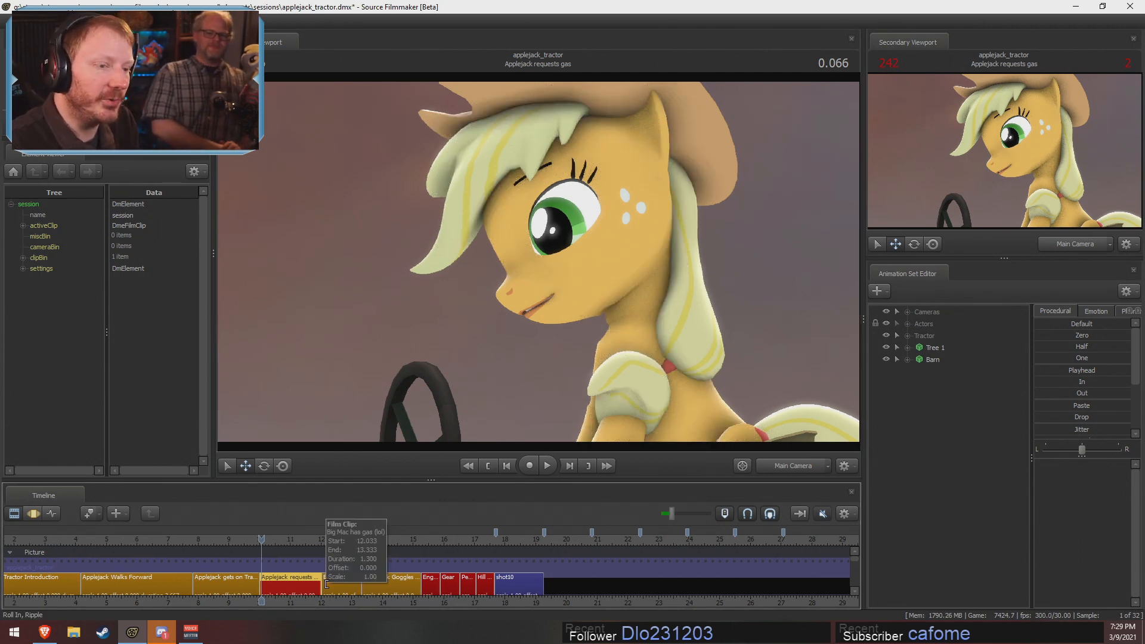
{"action": "scroll", "coordinate": [323, 607], "scroll_direction": "up", "scroll_amount": 3}
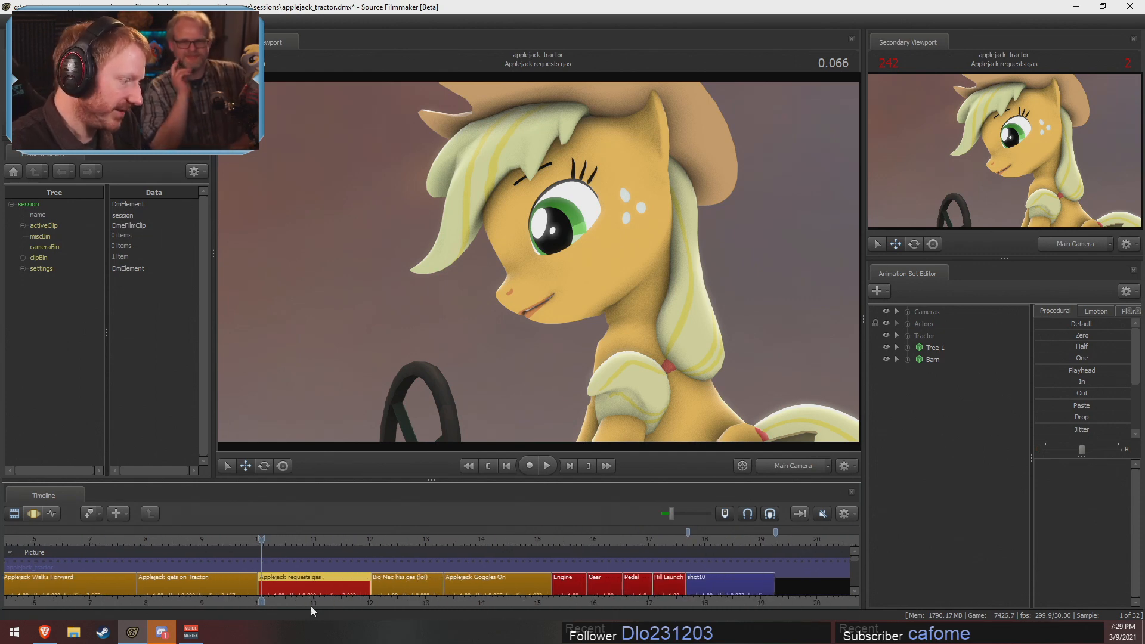
{"action": "middle_click_drag", "start_coordinate": [310, 606], "coordinate": [414, 602]}
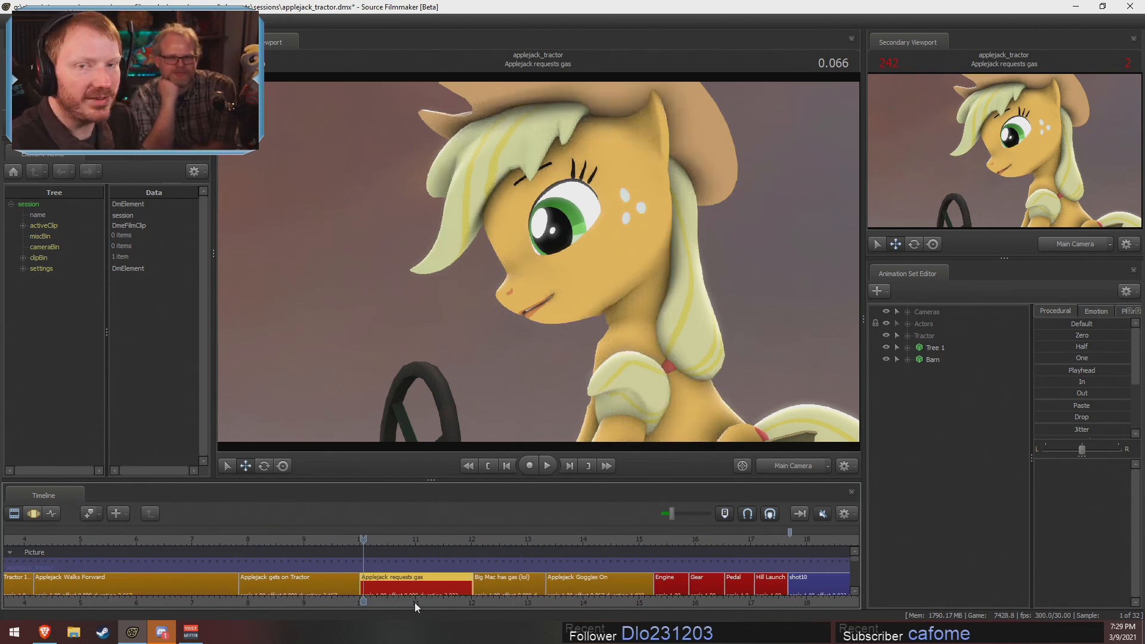
{"action": "key", "text": "F3"}
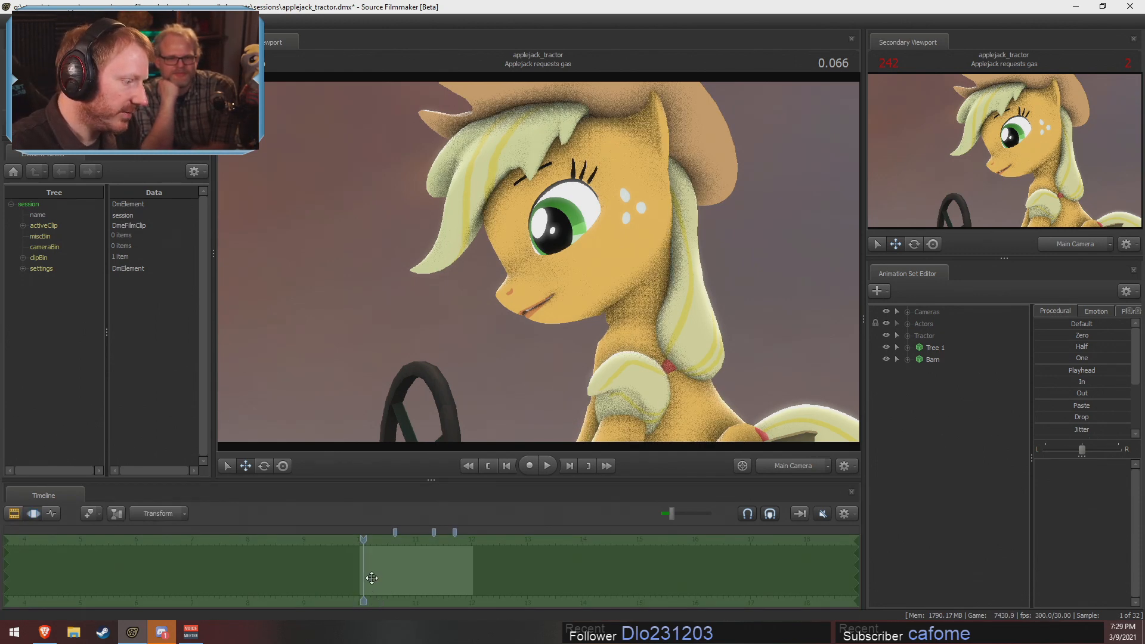
{"action": "left_click", "coordinate": [360, 539]}
{"action": "scroll", "coordinate": [384, 568], "scroll_direction": "up", "scroll_amount": 2}
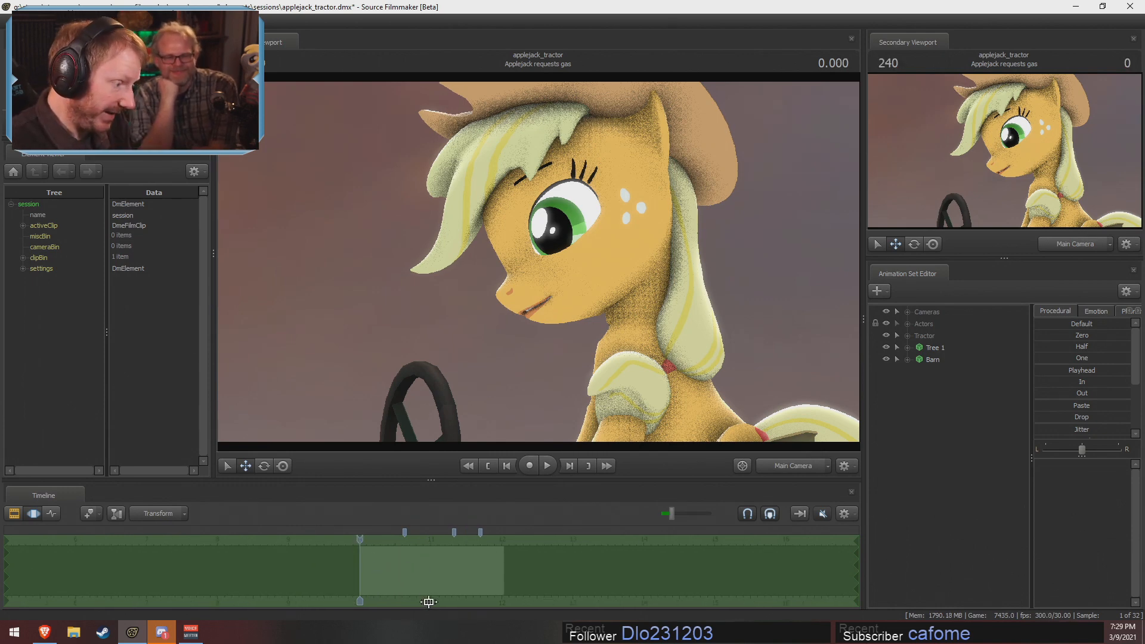
{"action": "key", "text": "F2"}
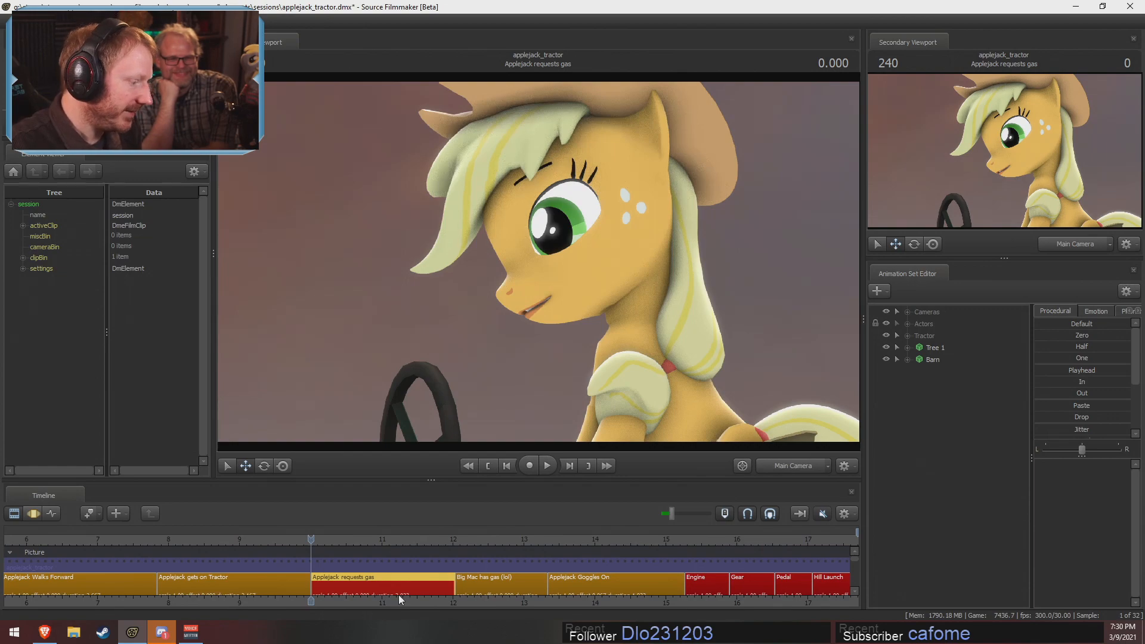
{"action": "key", "text": "F3"}
{"action": "left_click_drag", "start_coordinate": [313, 542], "coordinate": [310, 570]}
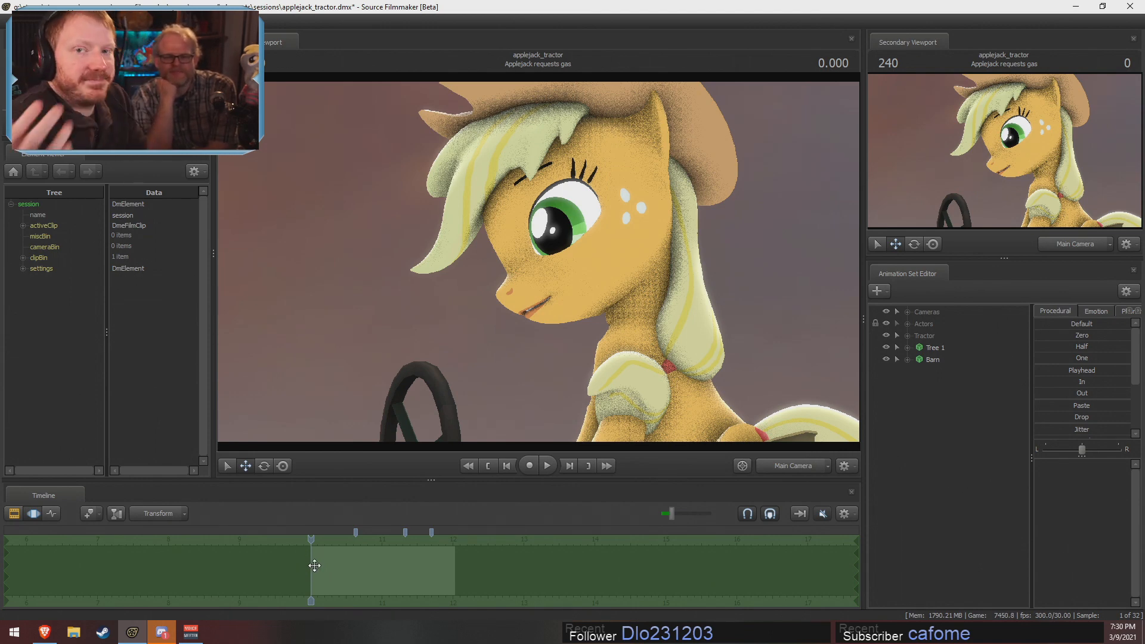
{"action": "key", "text": "F2"}
{"action": "key", "text": "F3"}
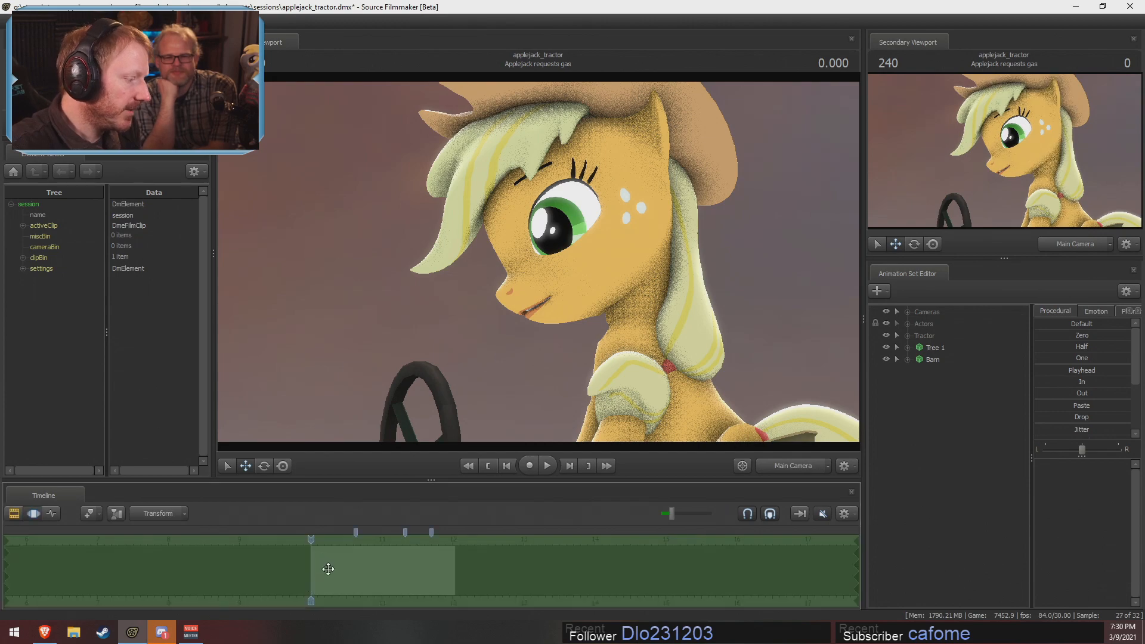
Make a short time selection with soft falloff around 1.733 s, near the end of "Applejack requests gas"
{"action": "left_click_drag", "start_coordinate": [312, 566], "coordinate": [439, 565]}
{"action": "scroll", "coordinate": [438, 566], "scroll_direction": "up", "scroll_amount": 1}
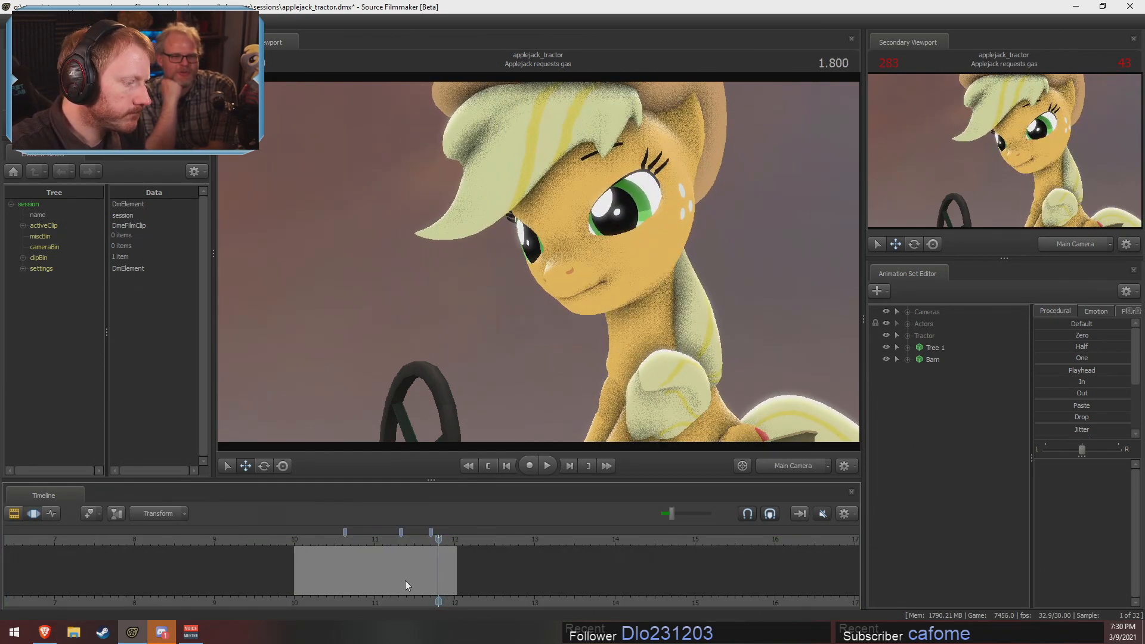
{"action": "scroll", "coordinate": [417, 578], "scroll_direction": "up", "scroll_amount": 1}
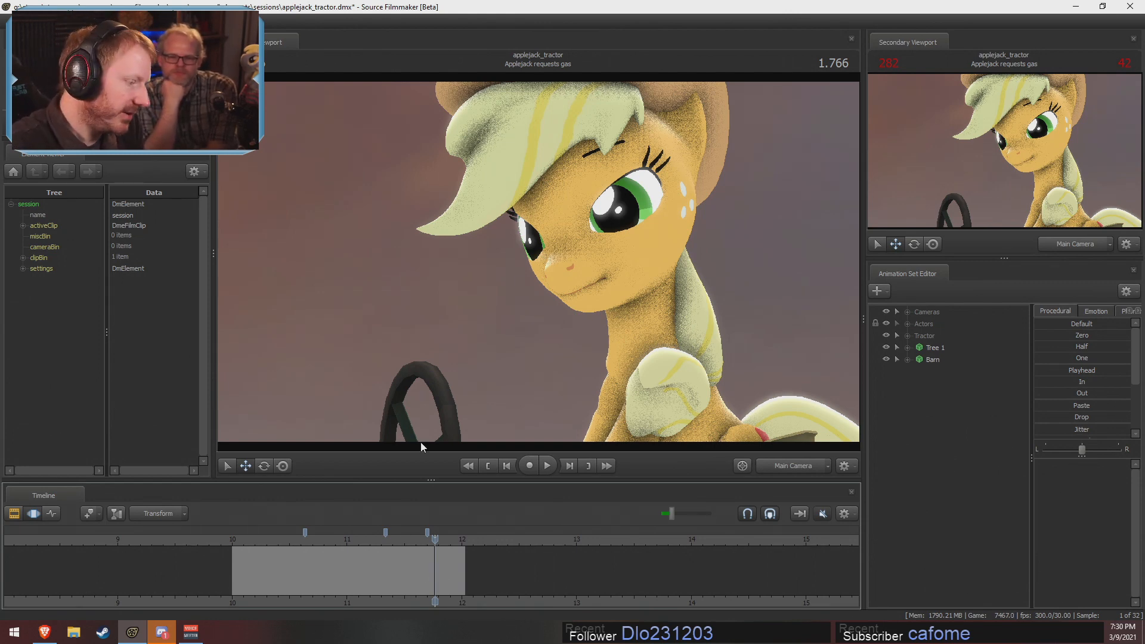
{"action": "key", "text": "shift"}
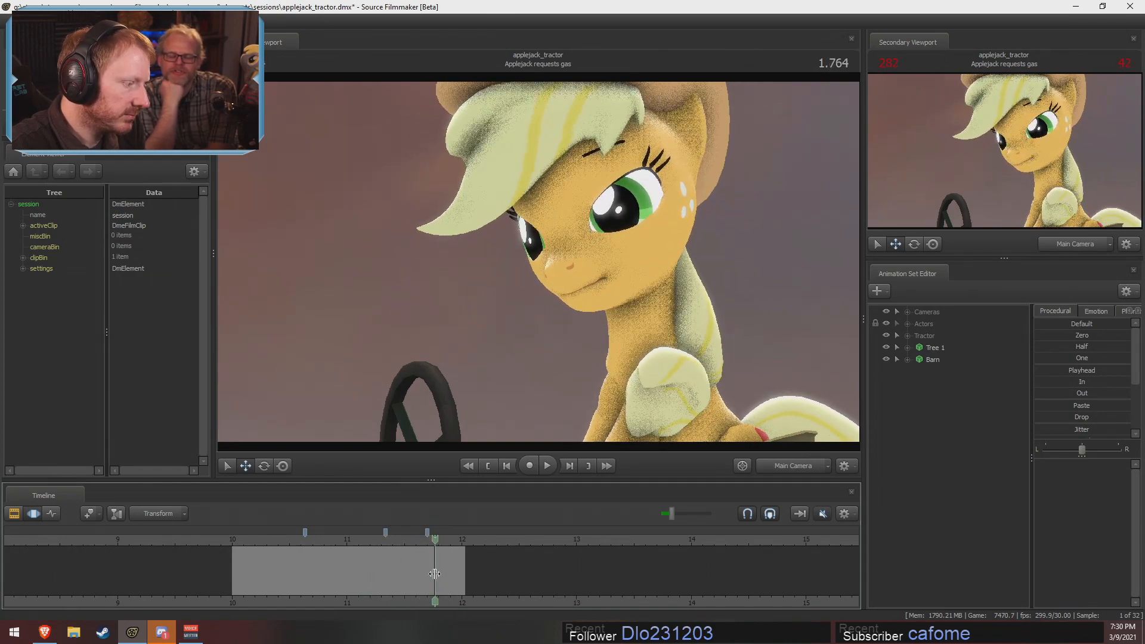
{"action": "scroll", "coordinate": [434, 573], "scroll_direction": "up", "scroll_amount": 1}
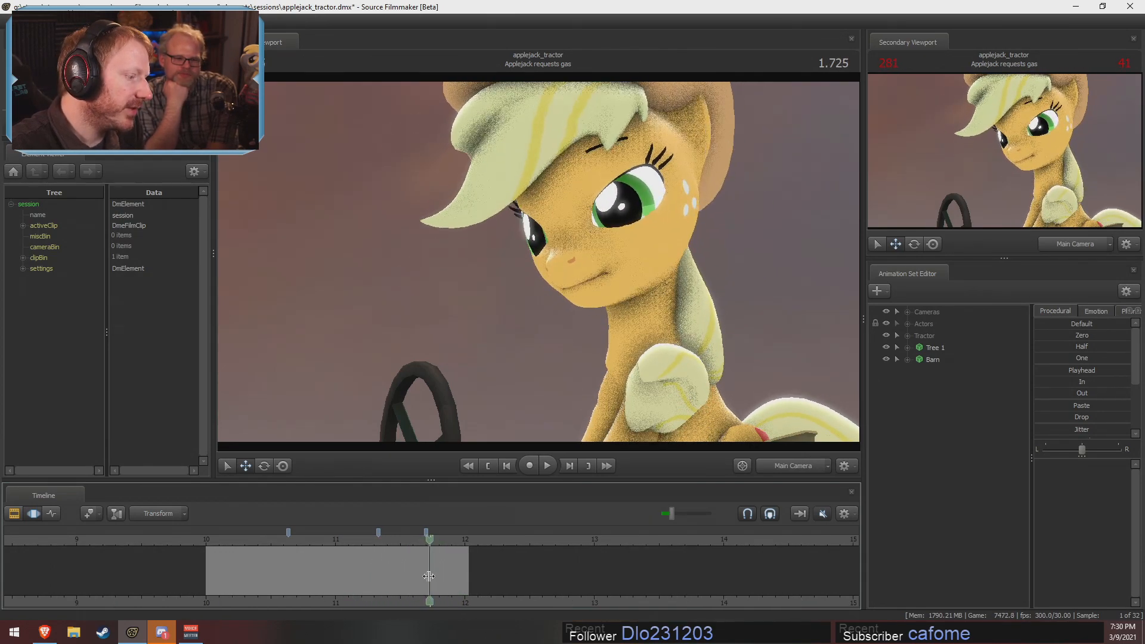
{"action": "scroll", "coordinate": [428, 577], "scroll_direction": "up", "scroll_amount": 4, "text": "shift"}
{"action": "scroll", "coordinate": [427, 577], "scroll_direction": "down", "scroll_amount": 1, "text": "shift"}
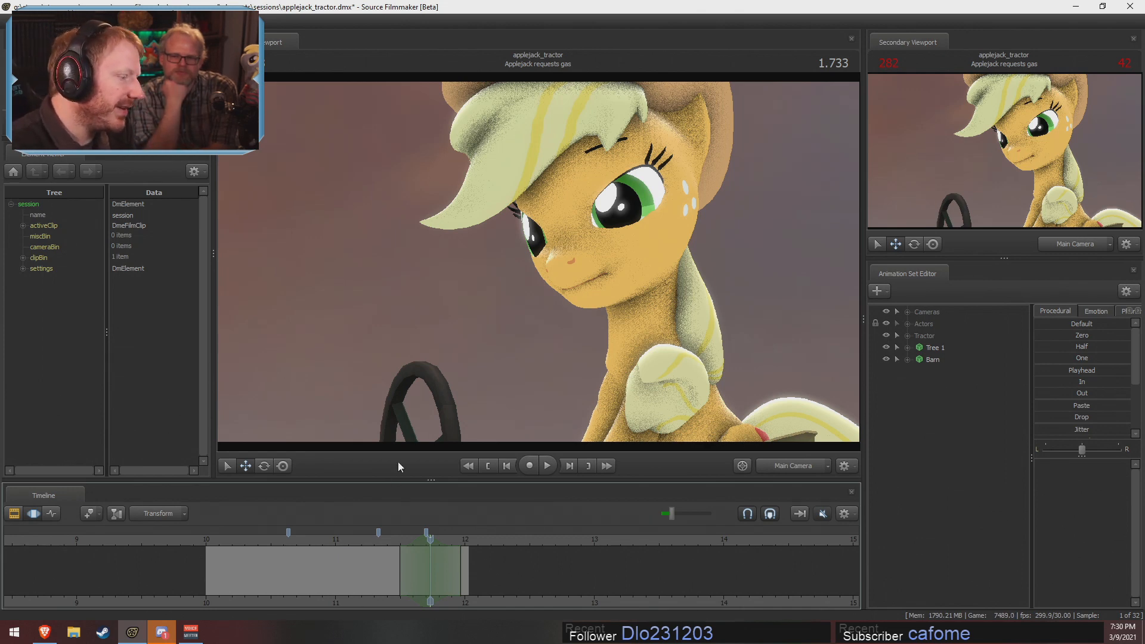
{"action": "scroll", "coordinate": [428, 565], "scroll_direction": "up", "scroll_amount": 1}
{"action": "left_click_drag", "start_coordinate": [430, 553], "coordinate": [431, 549]}
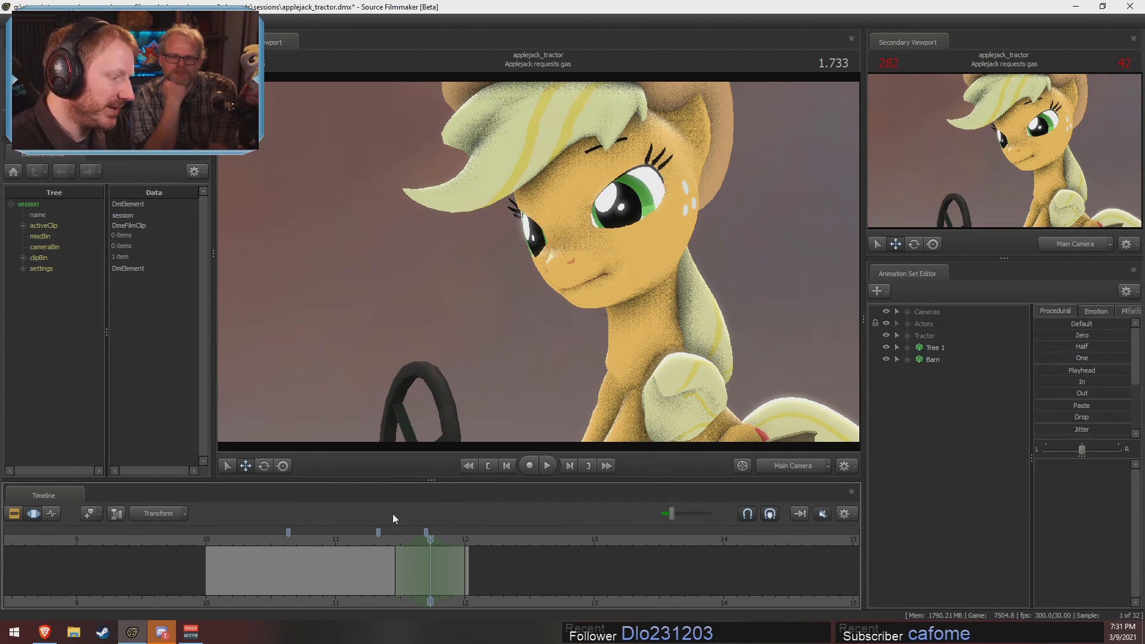
{"action": "left_click_drag", "start_coordinate": [429, 547], "coordinate": [431, 546]}
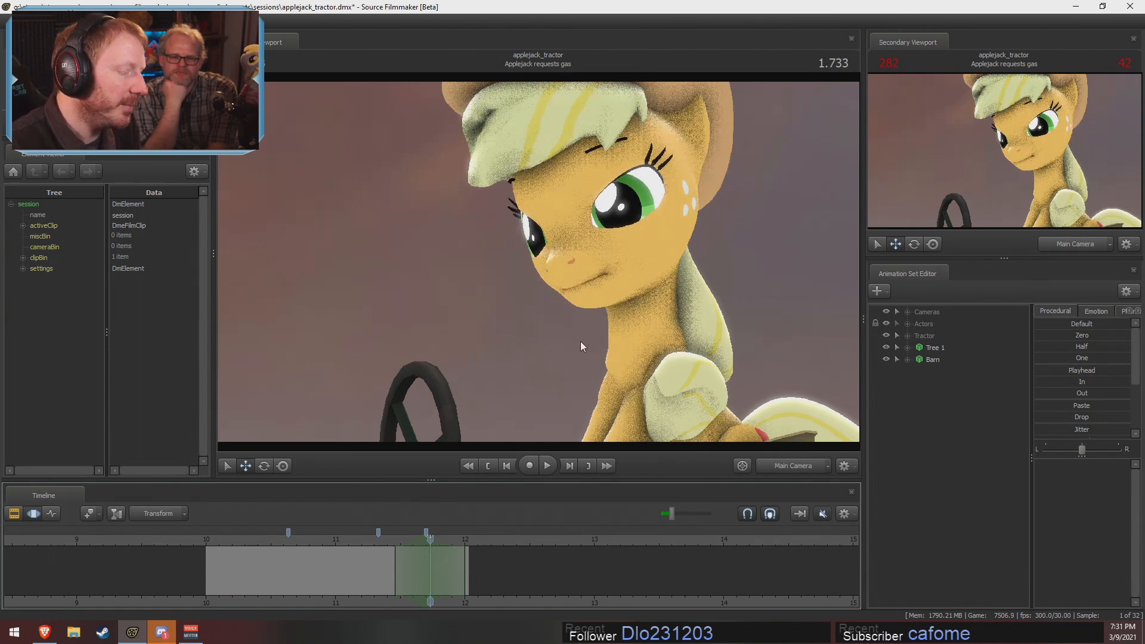
Select Applejack's head bone, rotate it slightly within the time selection and play back the result
{"action": "mouse_move", "coordinate": [603, 303]}
{"action": "left_mouse_down", "text": "ctrl"}
{"action": "mouse_move", "coordinate": [617, 274]}
{"action": "mouse_move", "coordinate": [666, 256]}
{"action": "left_mouse_up", "text": "ctrl"}
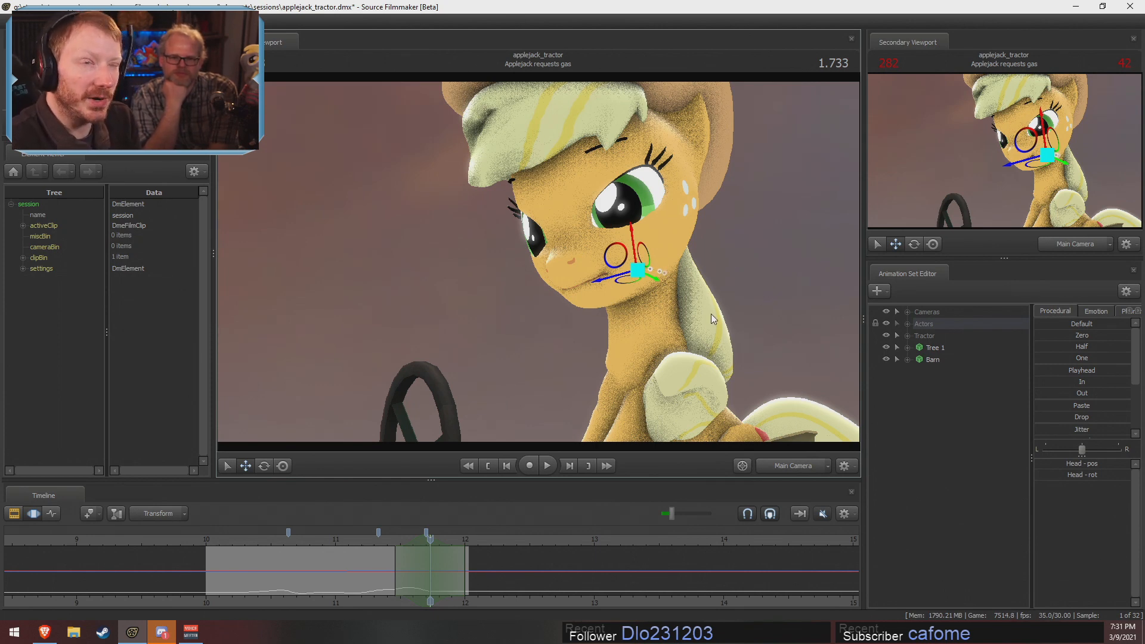
{"action": "left_click_drag", "start_coordinate": [374, 587], "coordinate": [483, 560]}
{"action": "key", "text": "e"}
{"action": "left_click_drag", "start_coordinate": [610, 295], "coordinate": [624, 299]}
{"action": "key", "text": "space"}
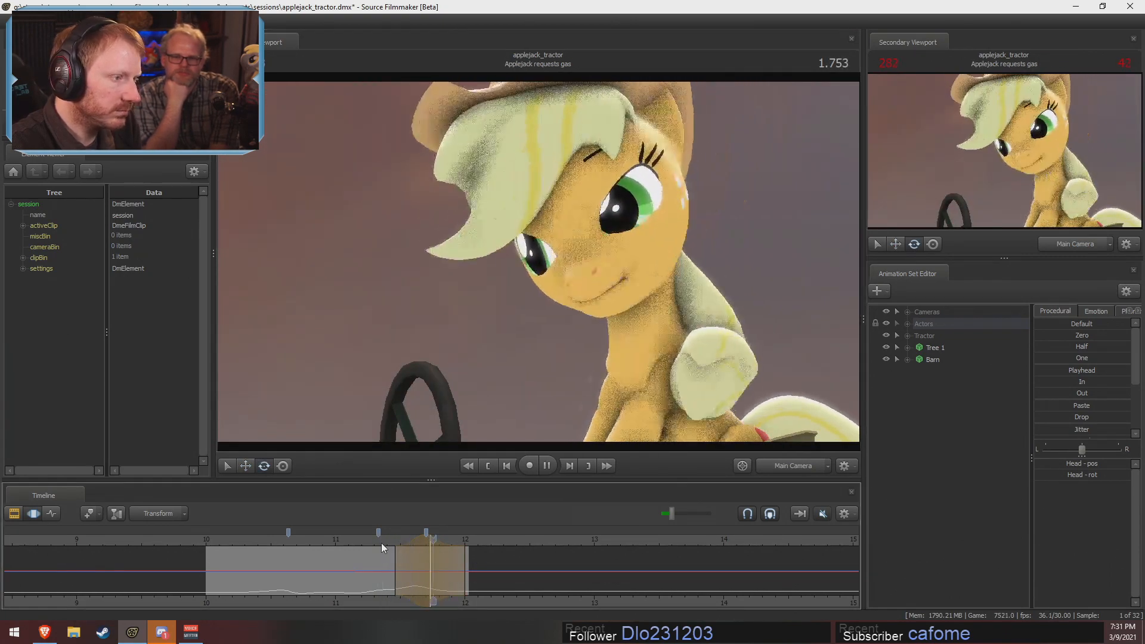
{"action": "key", "text": "space"}
Shift the head rotation edit slightly earlier and replay the end of the shot from about 1.366 s
{"action": "scroll", "coordinate": [406, 542], "scroll_direction": "down", "scroll_amount": 1}
{"action": "left_click_drag", "start_coordinate": [421, 540], "coordinate": [413, 539]}
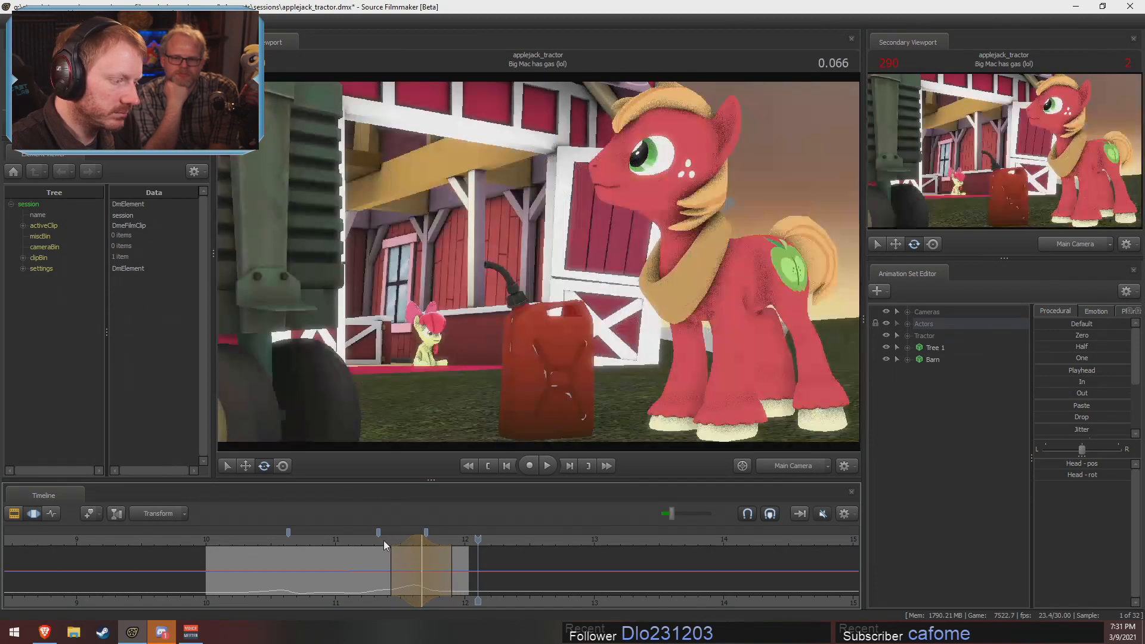
{"action": "left_click", "coordinate": [384, 540]}
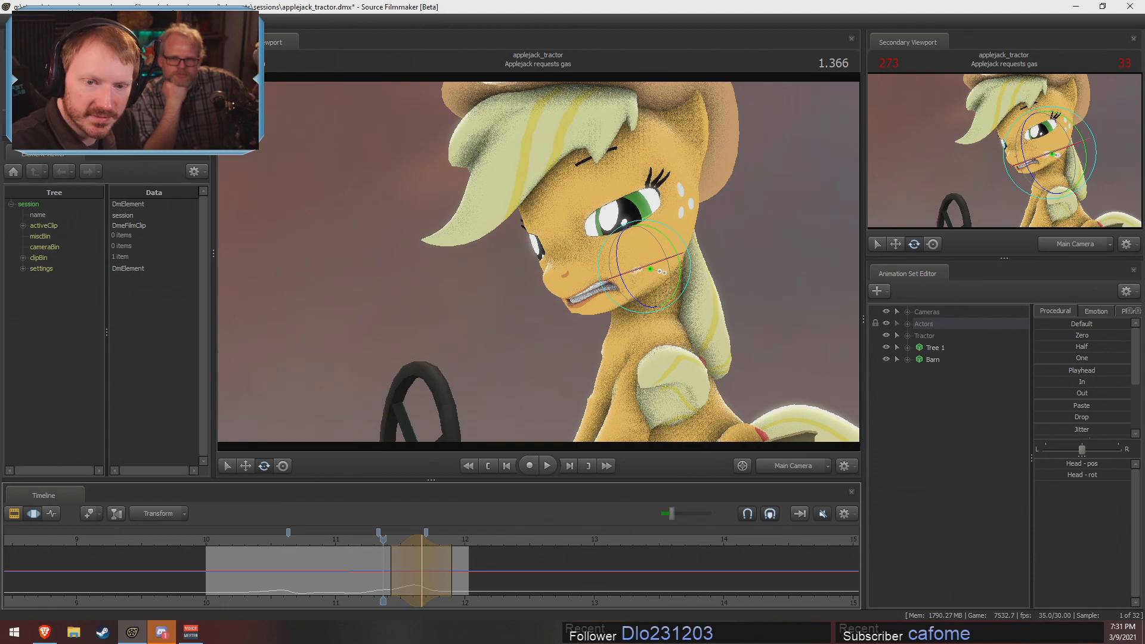
{"action": "key", "text": "space"}
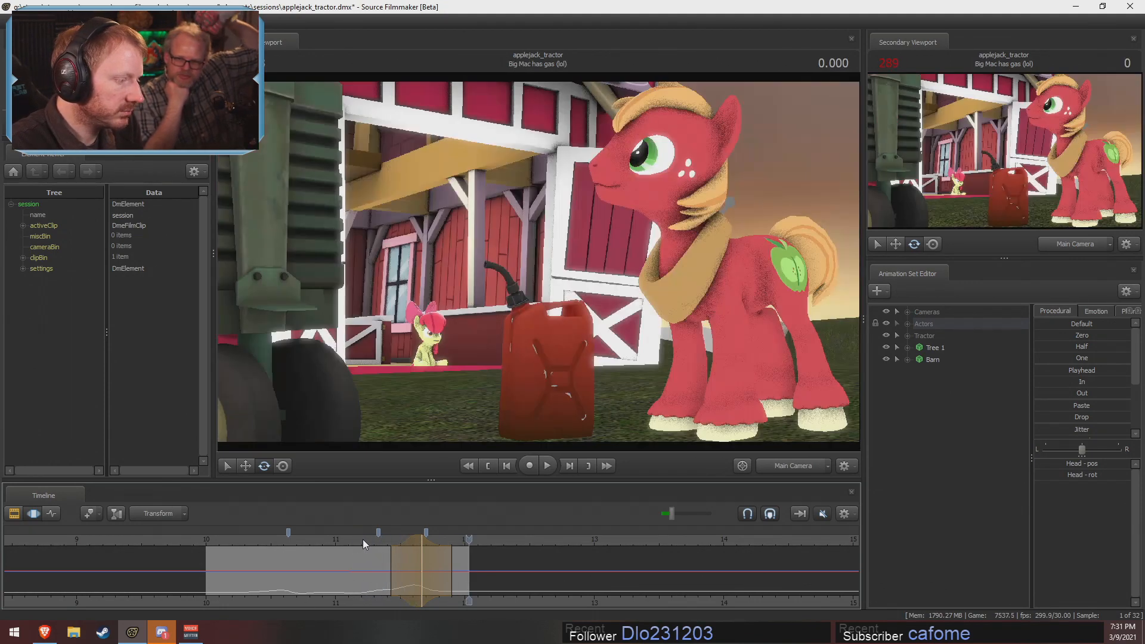
Nudge the head rotation edit a little earlier again, replay it from about 1.0 s and shorten its lead-in
{"action": "left_click_drag", "start_coordinate": [405, 542], "coordinate": [401, 542]}
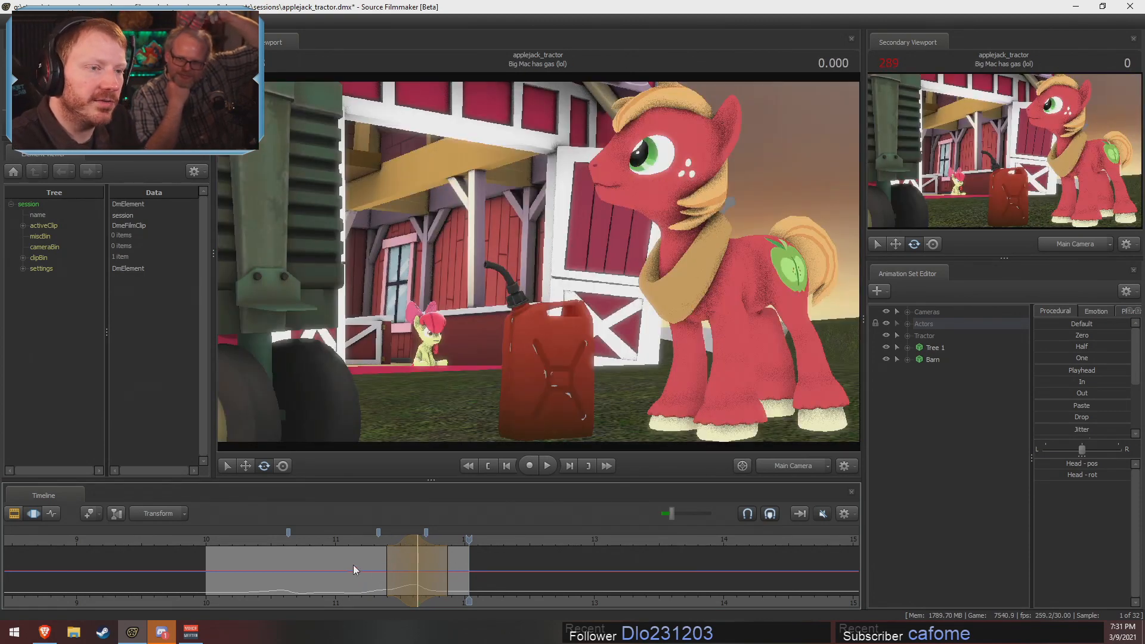
{"action": "left_click_drag", "start_coordinate": [353, 536], "coordinate": [335, 537]}
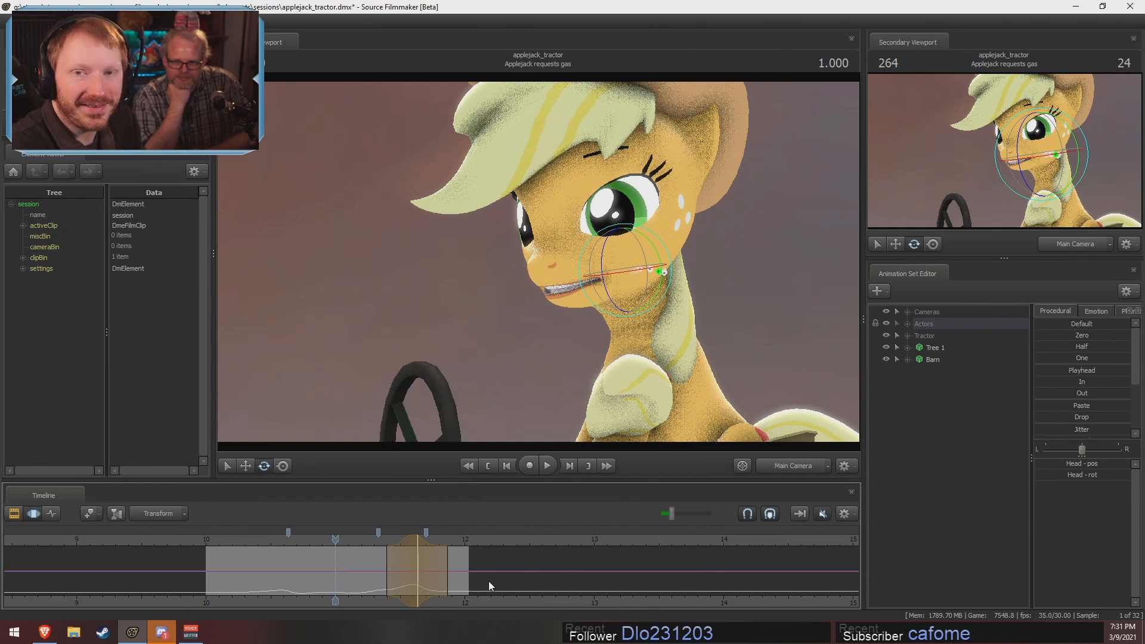
{"action": "key", "text": "space"}
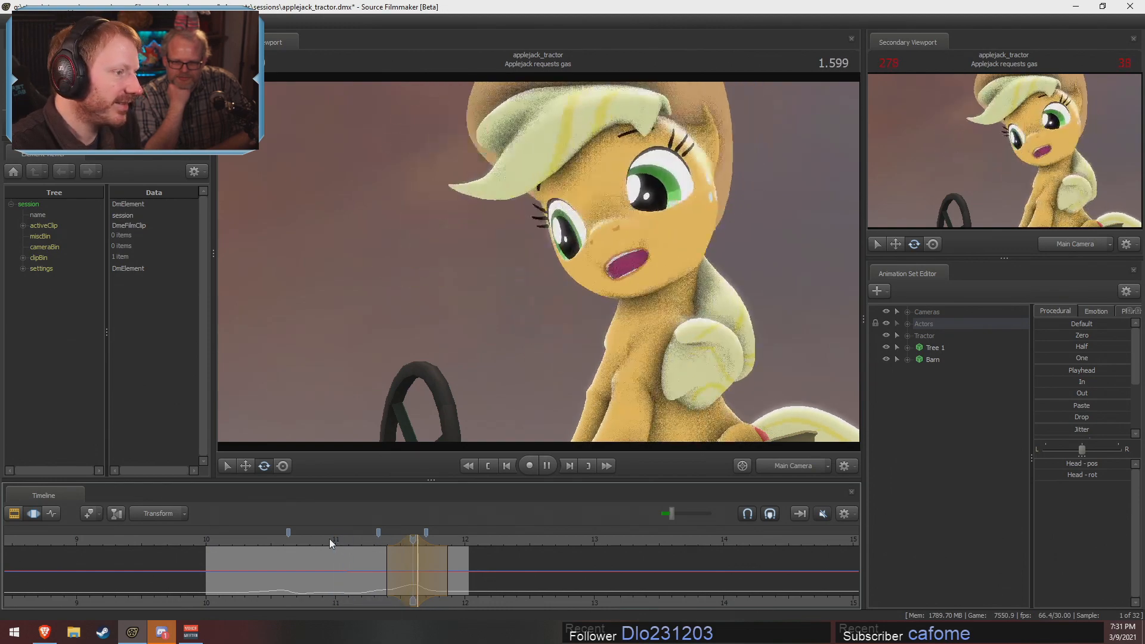
{"action": "left_click_drag", "start_coordinate": [342, 542], "coordinate": [328, 543]}
{"action": "key", "text": "space"}
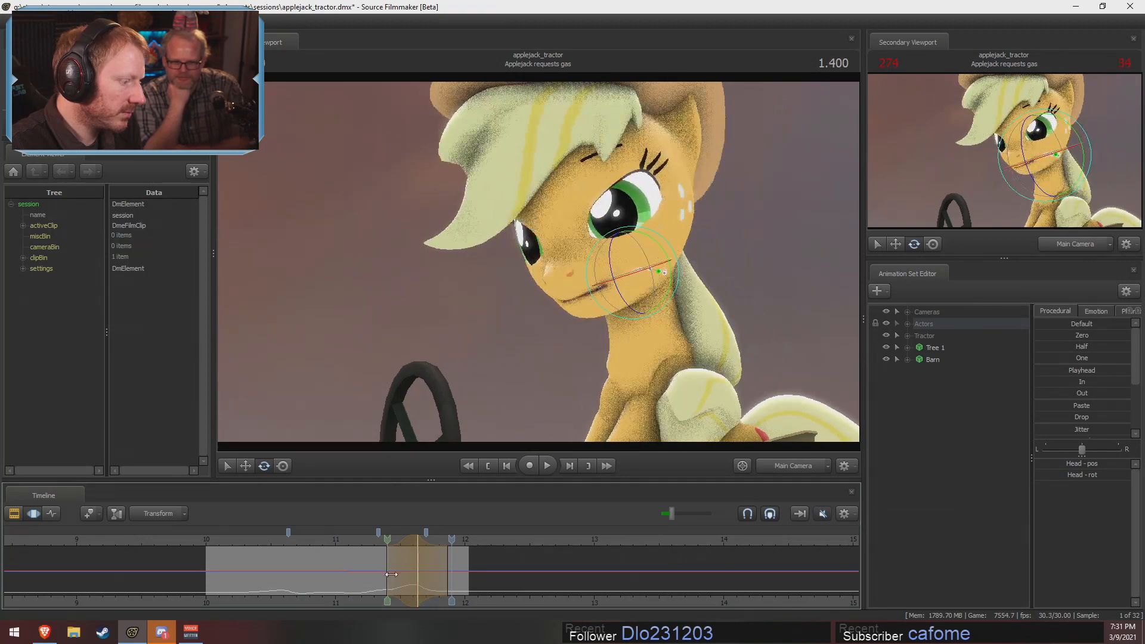
{"action": "left_click_drag", "start_coordinate": [387, 566], "coordinate": [391, 568]}
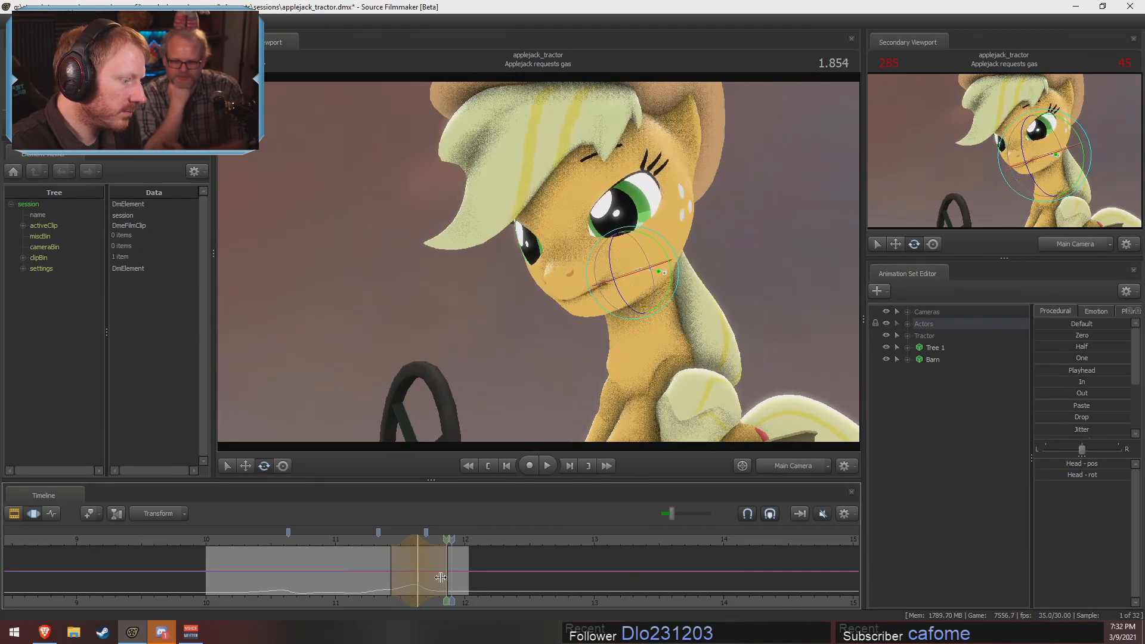
Make a new time selection around 1.866 s reaching past the shot's end, rotate Applejack's head there and play it back
{"action": "left_click", "coordinate": [444, 580], "text": "shift"}
{"action": "scroll", "coordinate": [442, 580], "scroll_direction": "up", "scroll_amount": 7, "text": "shift"}
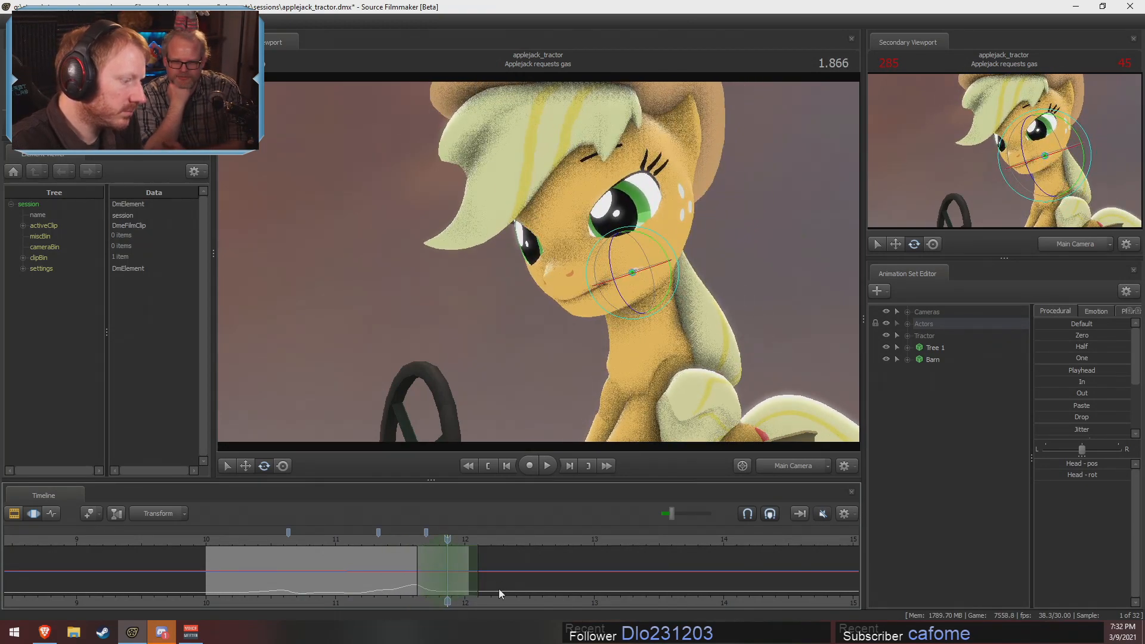
{"action": "left_click_drag", "start_coordinate": [479, 585], "coordinate": [487, 583]}
{"action": "left_click_drag", "start_coordinate": [640, 309], "coordinate": [630, 305]}
{"action": "key", "text": "space"}
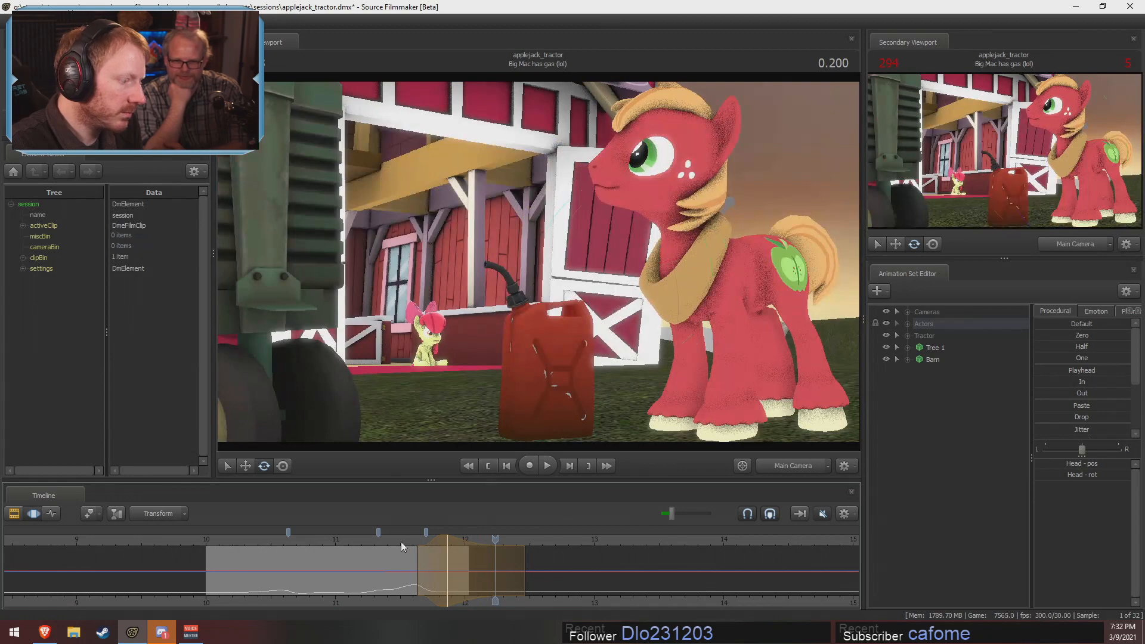
{"action": "key", "text": "space"}
Refine the head's rotation at the end of the shot and replay from about 1.5 s
{"action": "left_click_drag", "start_coordinate": [612, 265], "coordinate": [609, 248]}
{"action": "left_click", "coordinate": [399, 540]}
{"action": "key", "text": "space"}
{"action": "key", "text": "space"}
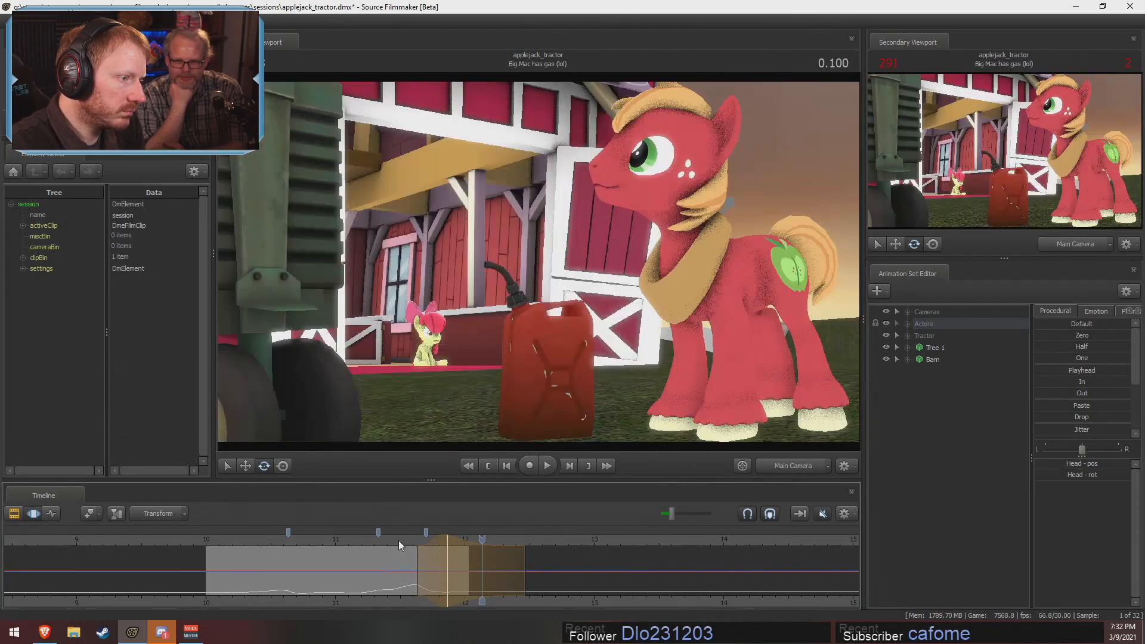
Fine-tune the timing of the closing head rotation to centre on about 11.9 s, replaying the shot after each shift
{"action": "left_click", "coordinate": [403, 541]}
{"action": "key", "text": "space"}
{"action": "key", "text": "space"}
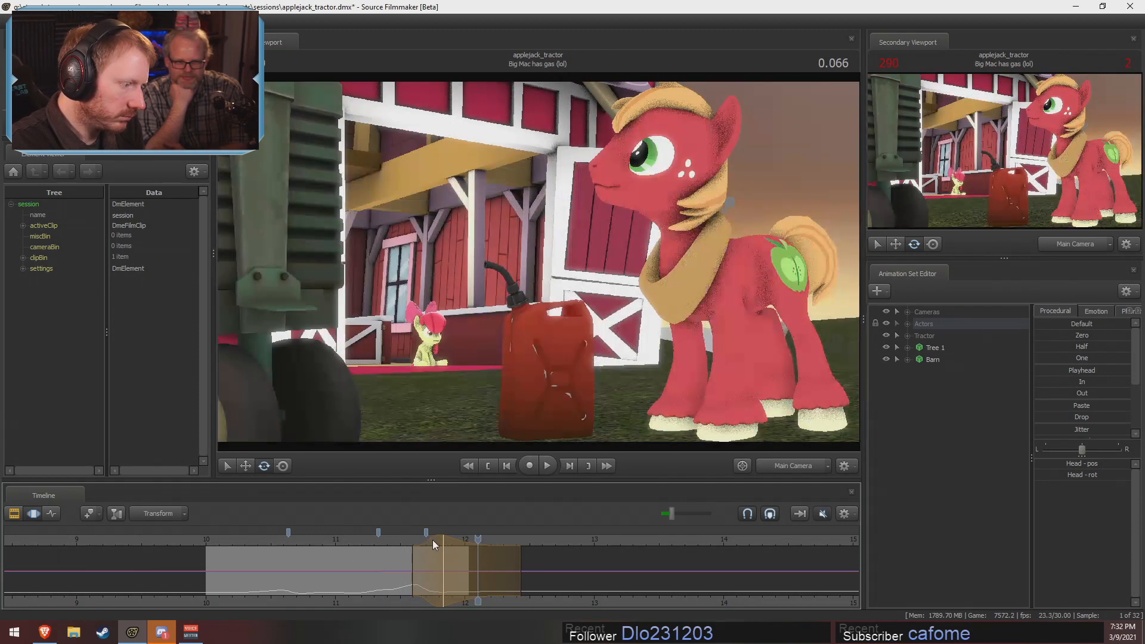
{"action": "left_click", "coordinate": [387, 541]}
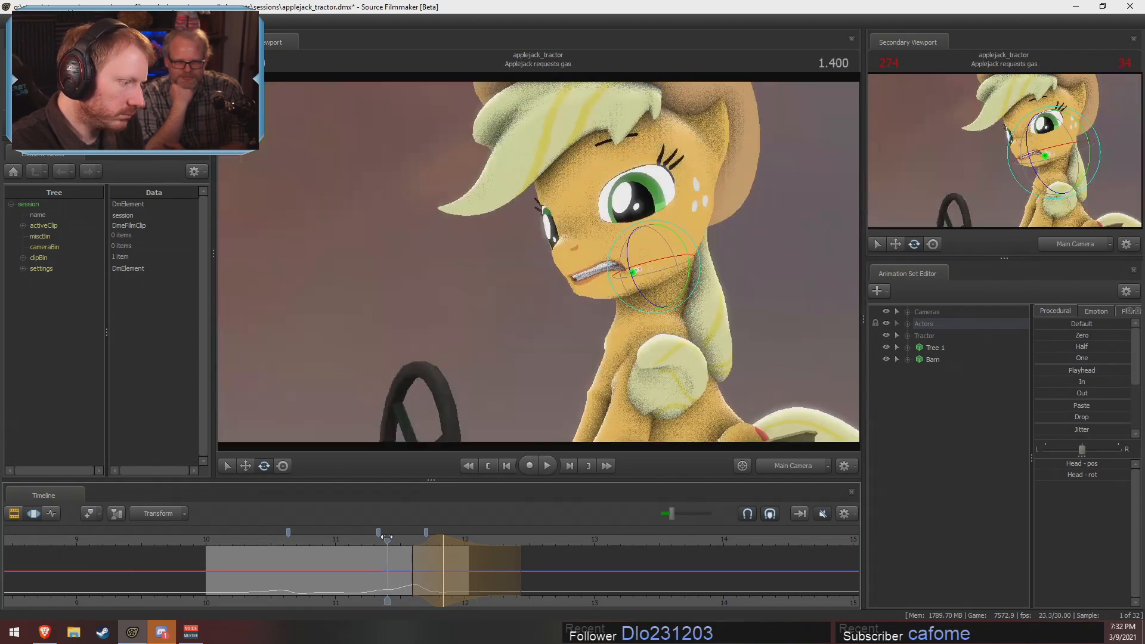
{"action": "key", "text": "space"}
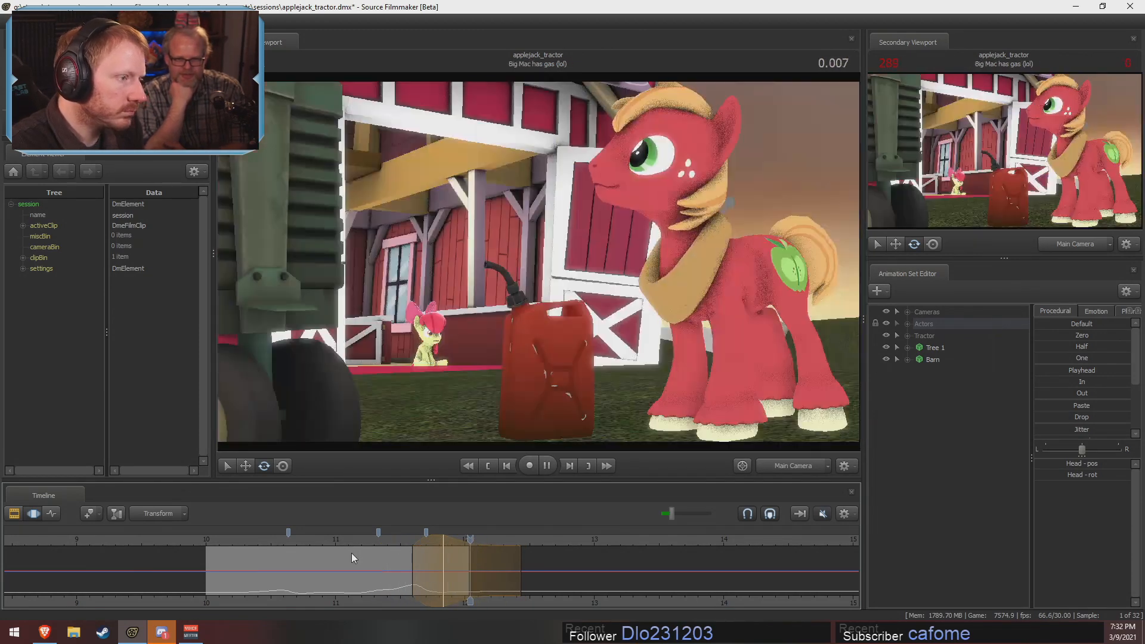
{"action": "key", "text": "space"}
{"action": "left_click_drag", "start_coordinate": [420, 542], "coordinate": [424, 542]}
{"action": "key", "text": "space"}
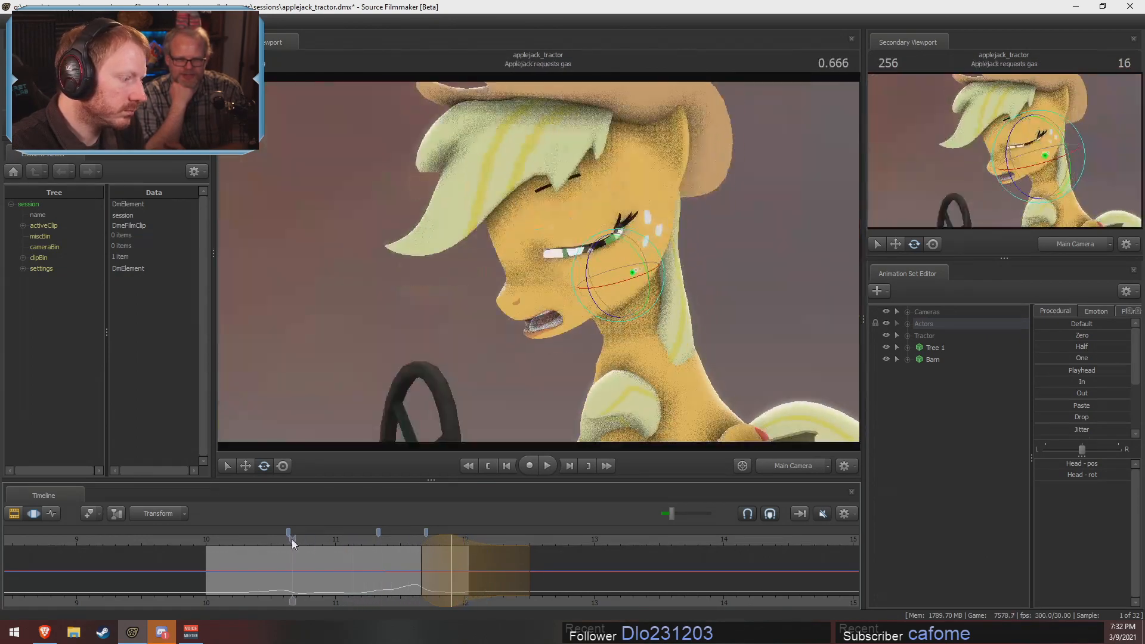
{"action": "key", "text": "space"}
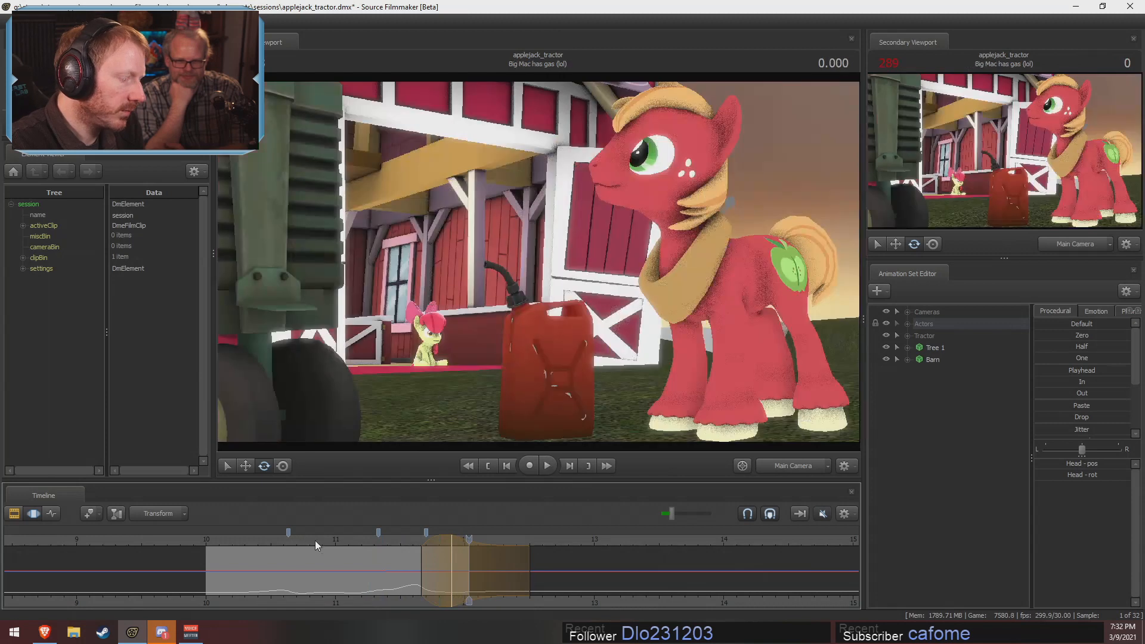
Select the Applejack animation set under Actors and expand its Face control group
{"action": "left_click", "coordinate": [907, 324]}
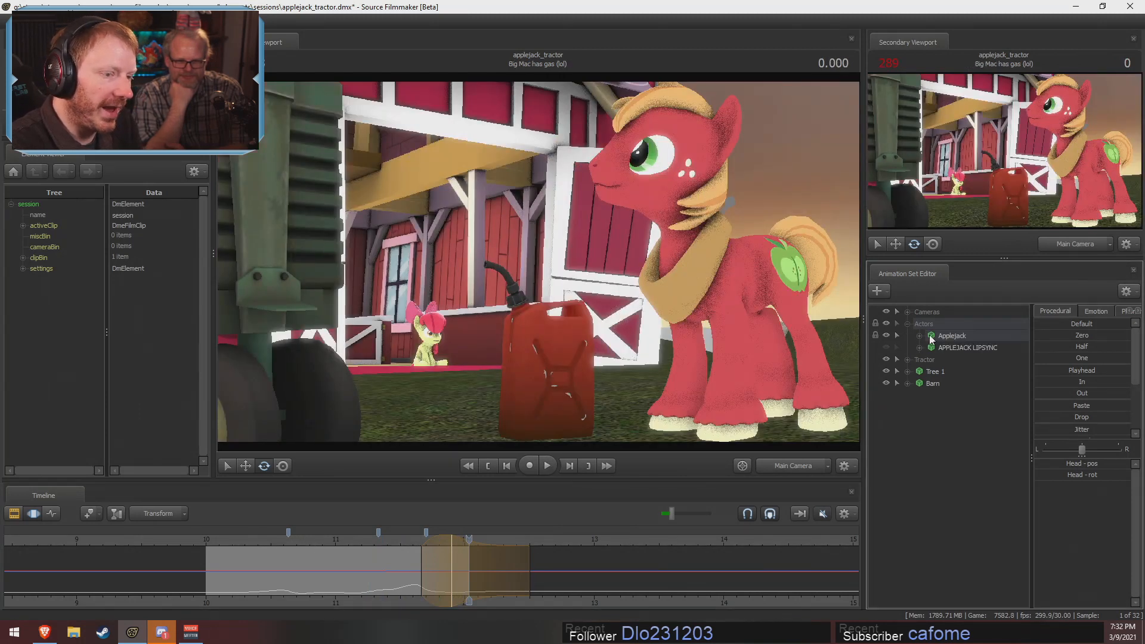
{"action": "left_click", "coordinate": [933, 336]}
{"action": "left_click", "coordinate": [918, 336]}
{"action": "left_click", "coordinate": [931, 347]}
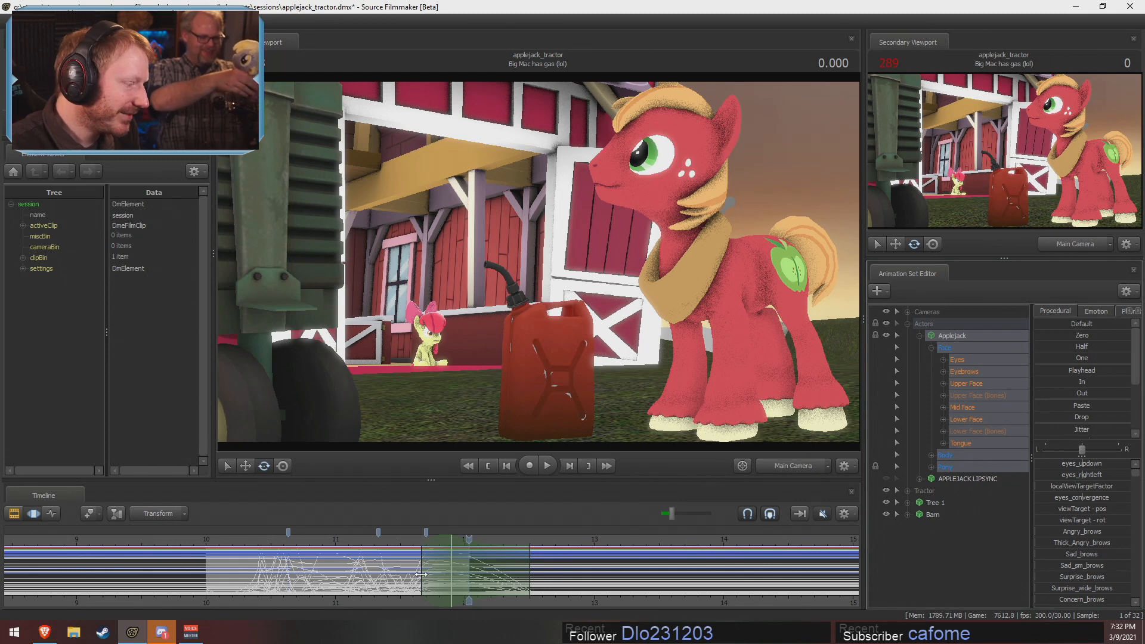
Make a short time selection around 1.633 s in "Applejack requests gas" and keep the whole Applejack animation set selected
{"action": "scroll", "coordinate": [329, 590], "scroll_direction": "up", "scroll_amount": 7}
{"action": "middle_click_drag", "start_coordinate": [350, 602], "coordinate": [442, 611]}
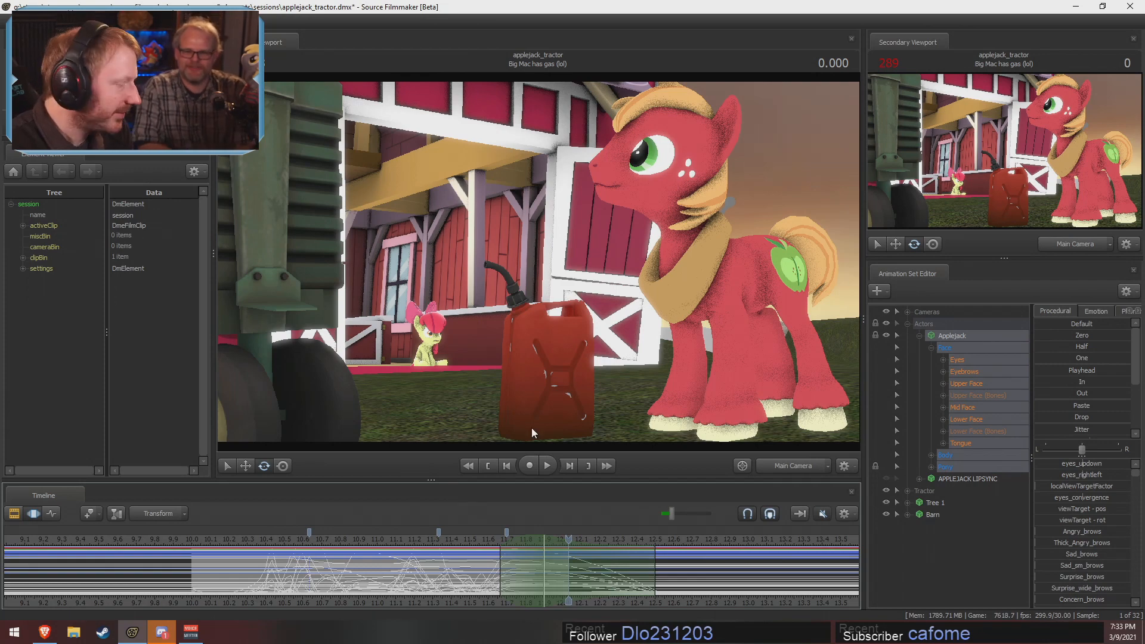
{"action": "left_click", "coordinate": [476, 539]}
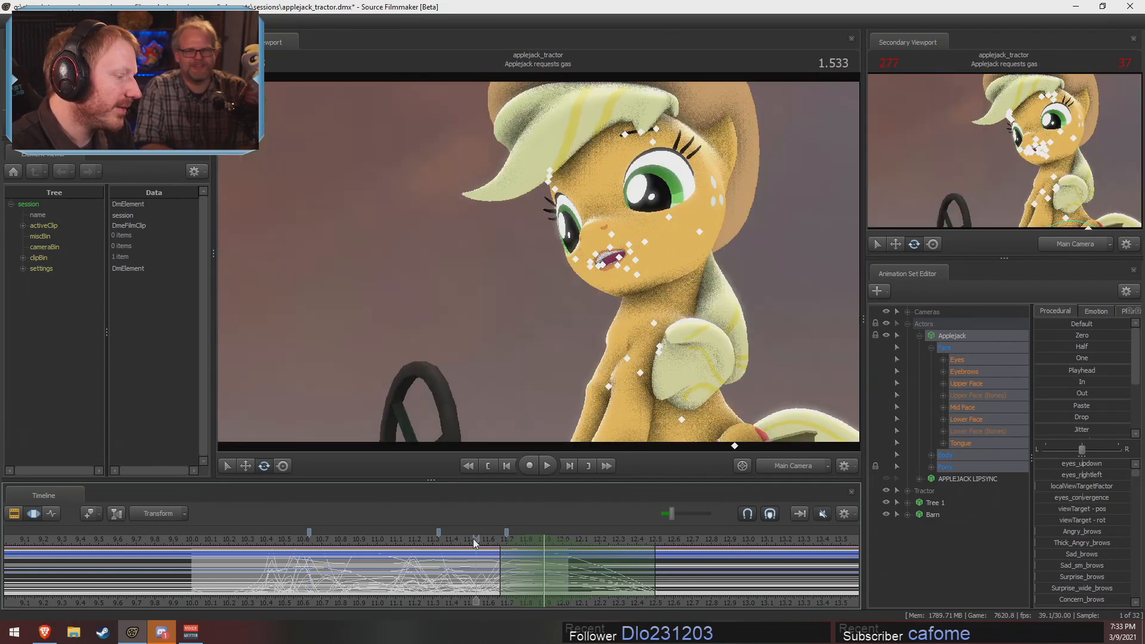
{"action": "mouse_move", "coordinate": [441, 570]}
{"action": "left_mouse_down"}
{"action": "mouse_move", "coordinate": [536, 569]}
{"action": "mouse_move", "coordinate": [432, 571]}
{"action": "mouse_move", "coordinate": [501, 571]}
{"action": "left_mouse_up"}
{"action": "left_click", "coordinate": [969, 364]}
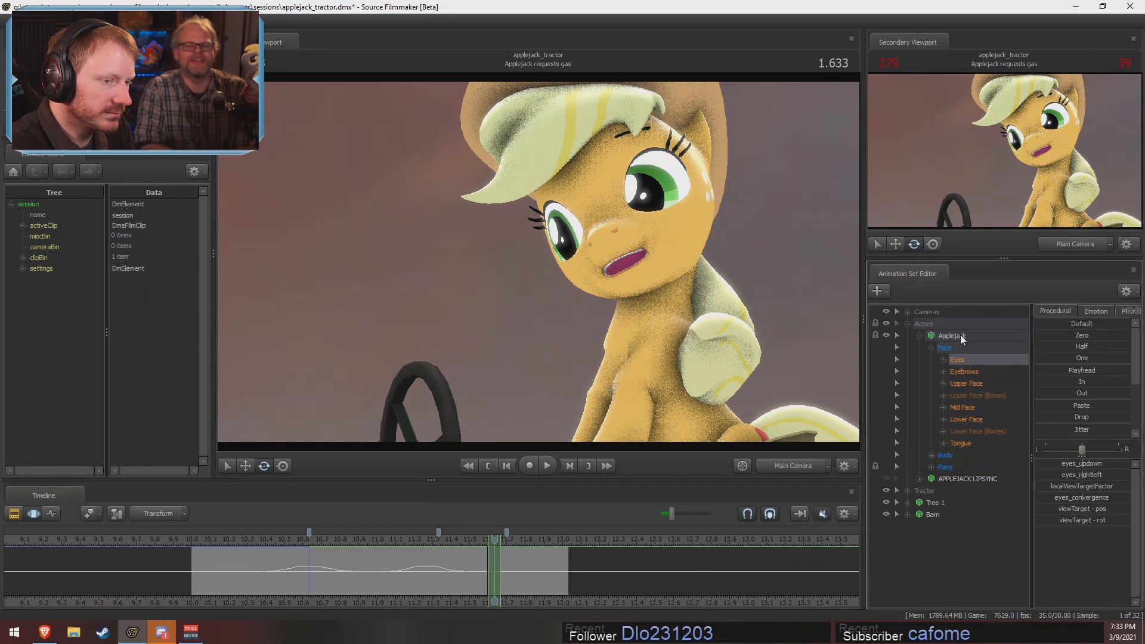
{"action": "left_click", "coordinate": [959, 334]}
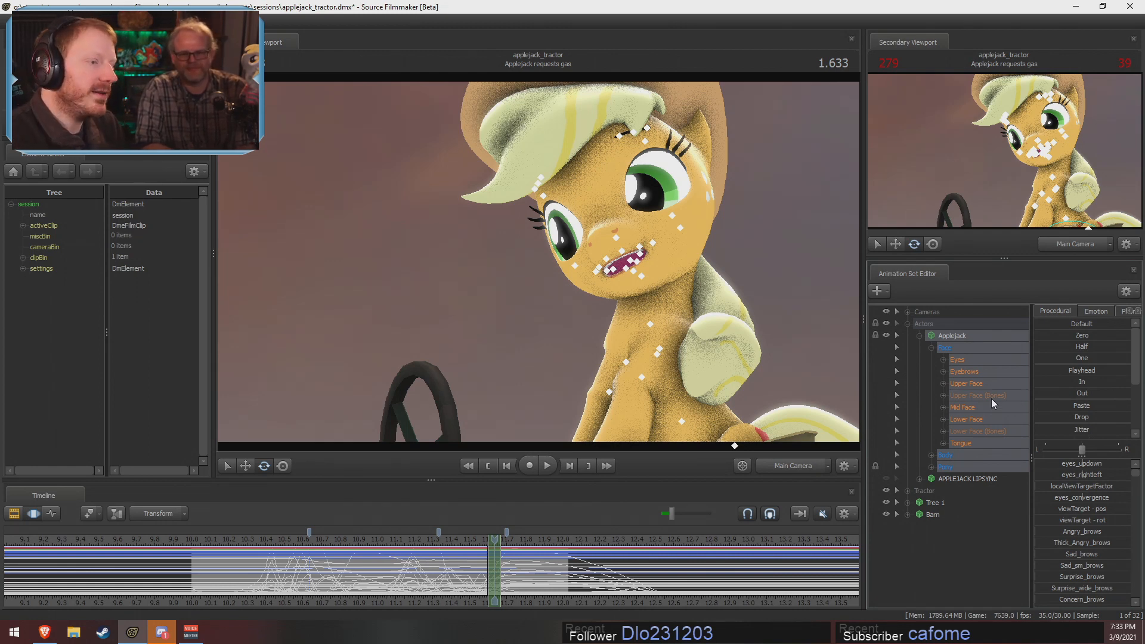
Replay the end of the "Applejack requests gas" shot from about 1.166 s
{"action": "left_click", "coordinate": [1121, 632]}
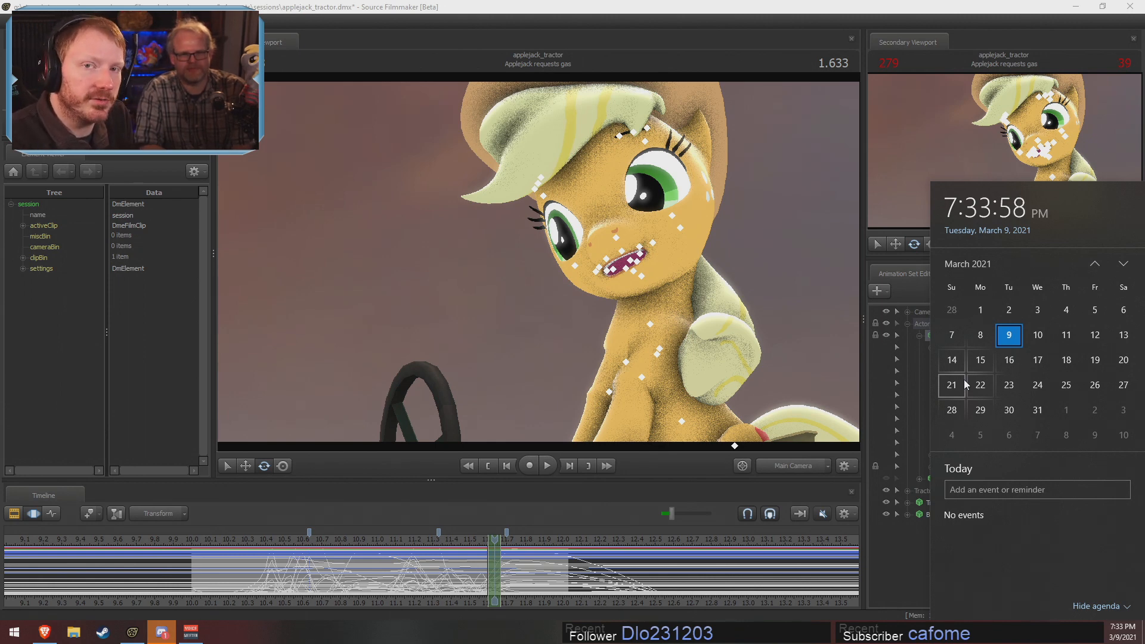
{"action": "left_click", "coordinate": [440, 546]}
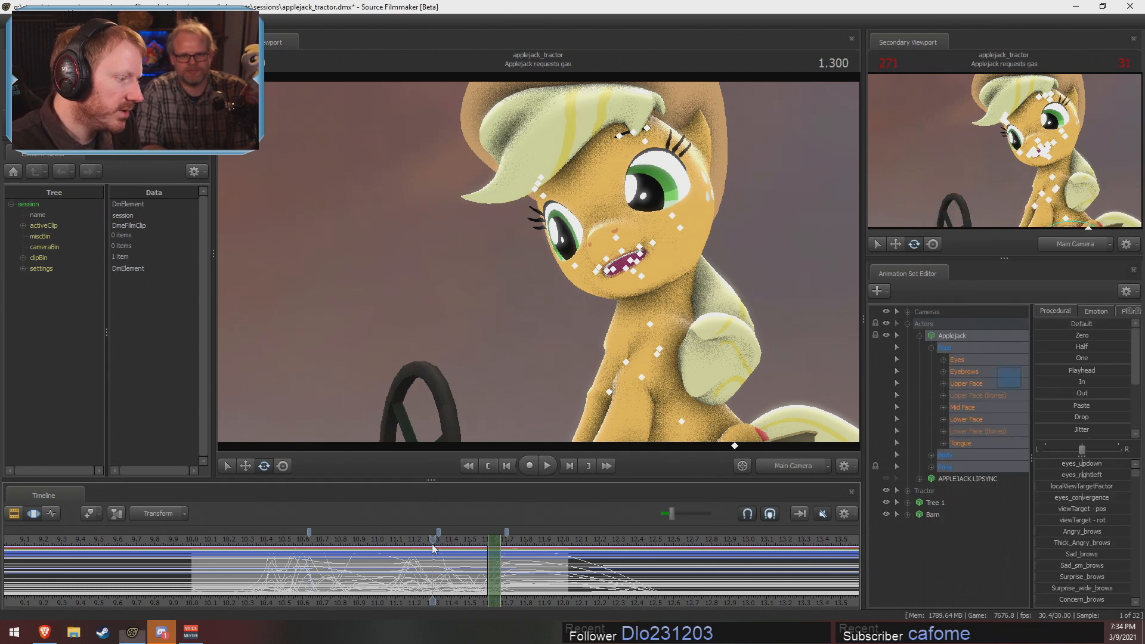
{"action": "left_click", "coordinate": [408, 547]}
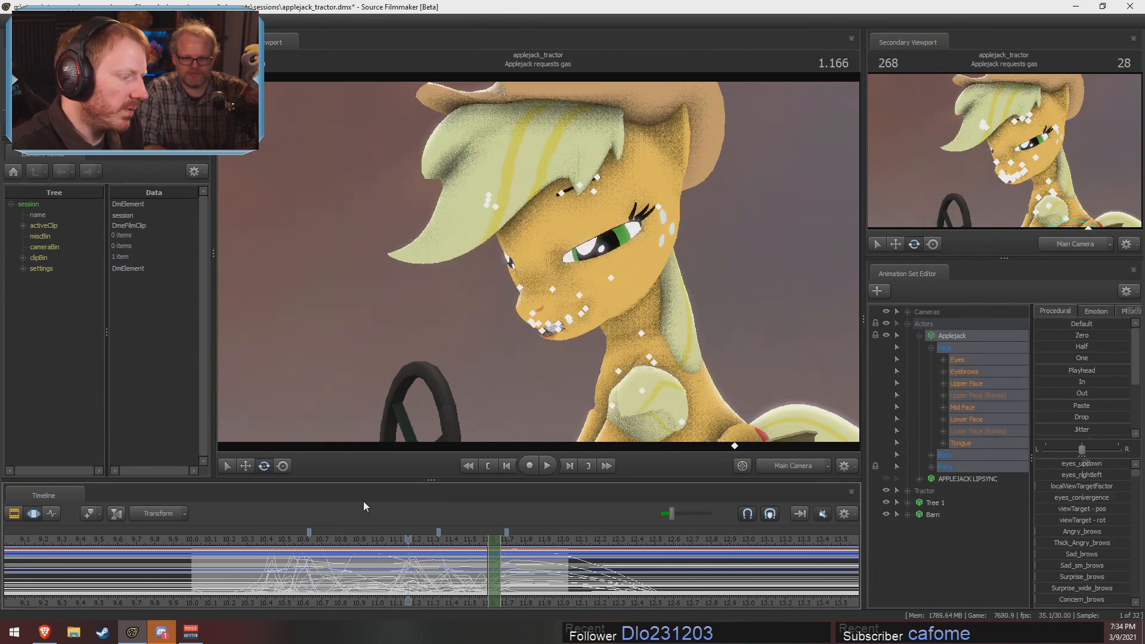
{"action": "key", "text": "space"}
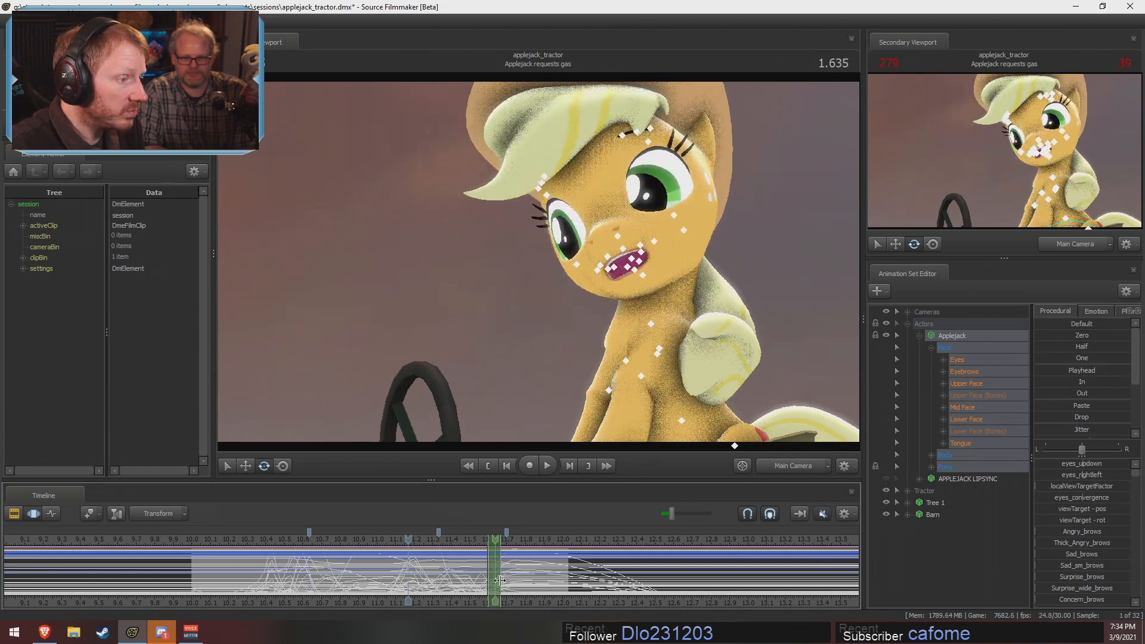
{"action": "key", "text": "space"}
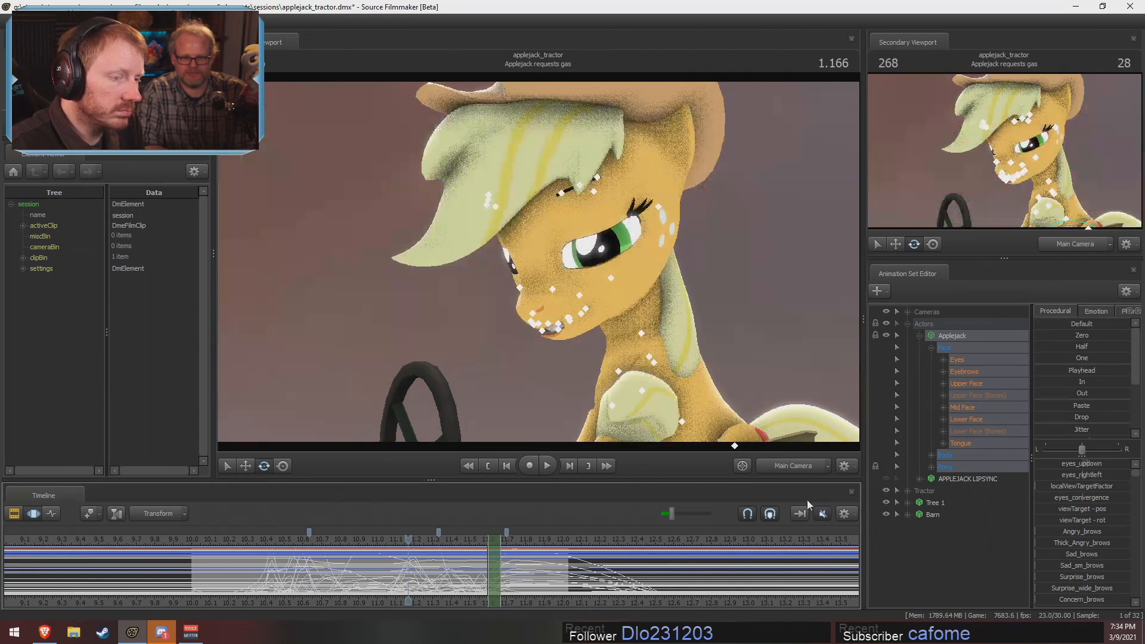
Select Applejack's Upper Face controls, widen the time selection around 11.6 s with soft falloffs and apply the Round procedural preset
{"action": "left_click", "coordinate": [978, 383]}
{"action": "scroll", "coordinate": [544, 580], "scroll_direction": "up", "scroll_amount": 1}
{"action": "left_click_drag", "start_coordinate": [544, 580], "coordinate": [569, 580]}
{"action": "scroll", "coordinate": [584, 582], "scroll_direction": "up", "scroll_amount": 2, "text": "shift"}
{"action": "scroll", "coordinate": [1053, 427], "scroll_direction": "down", "scroll_amount": 3}
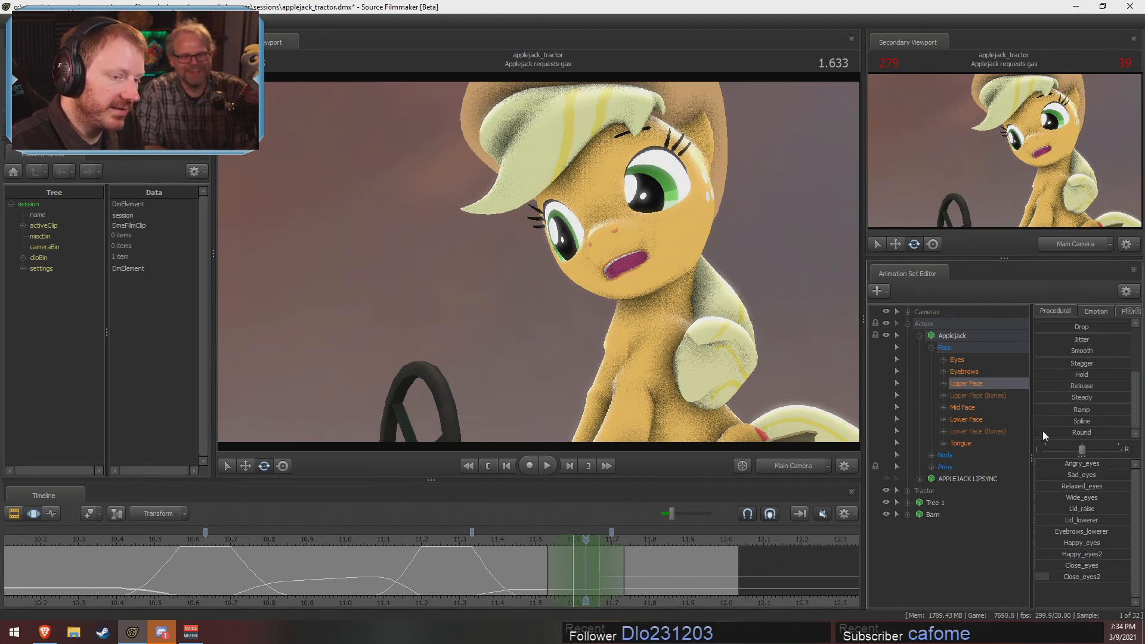
{"action": "left_click", "coordinate": [1044, 434]}
Scrub and play the eyelid transition from 1.366 s, and extend the selection's leading falloff back to about 11.47 s
{"action": "left_click_drag", "start_coordinate": [534, 541], "coordinate": [484, 540]}
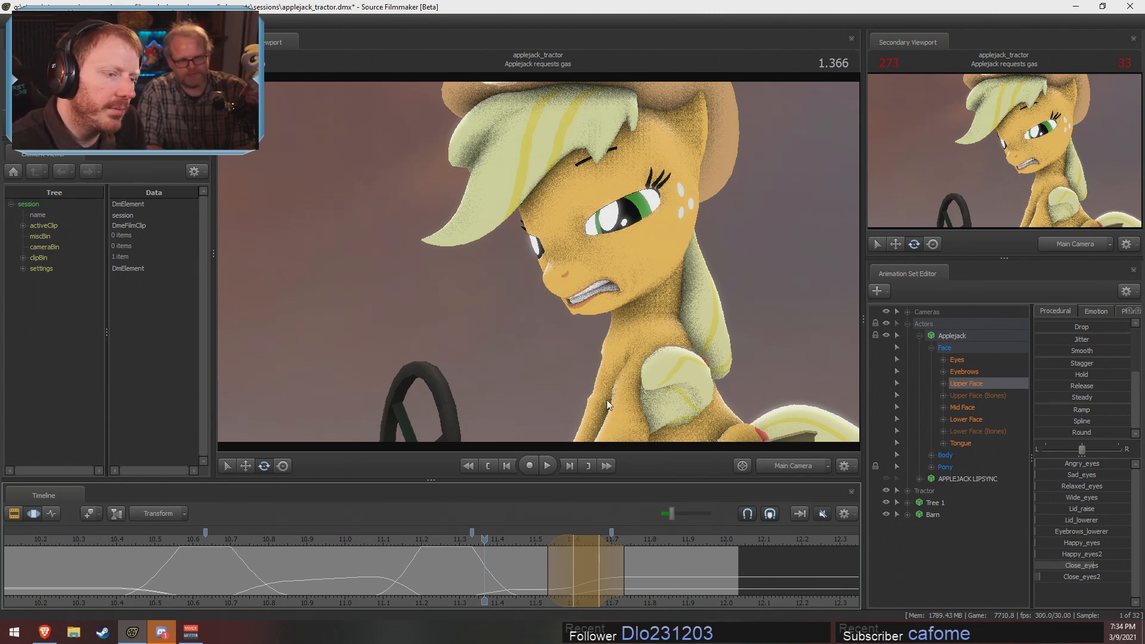
{"action": "left_click_drag", "start_coordinate": [513, 570], "coordinate": [587, 578]}
{"action": "key", "text": "space"}
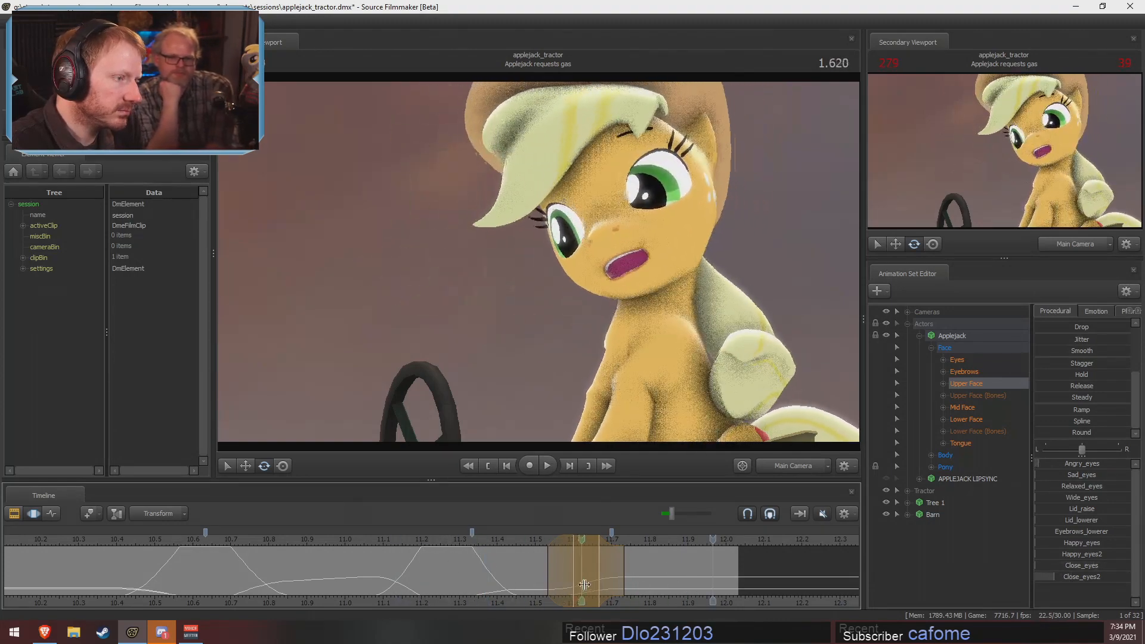
{"action": "left_click", "coordinate": [633, 587]}
{"action": "left_click", "coordinate": [596, 590]}
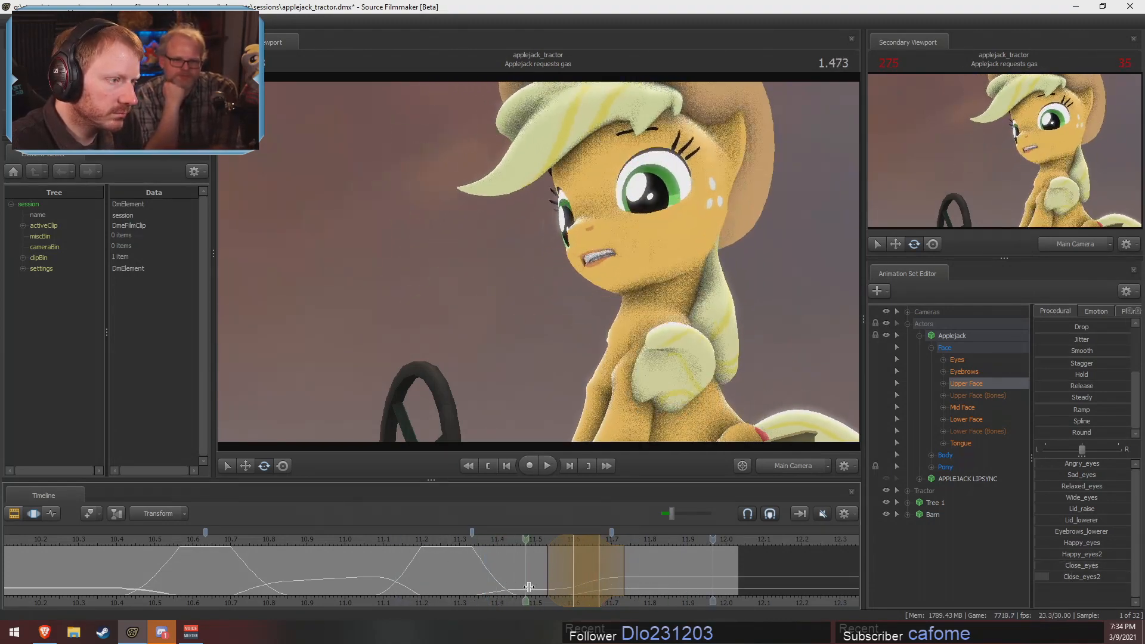
{"action": "left_click_drag", "start_coordinate": [547, 579], "coordinate": [522, 577]}
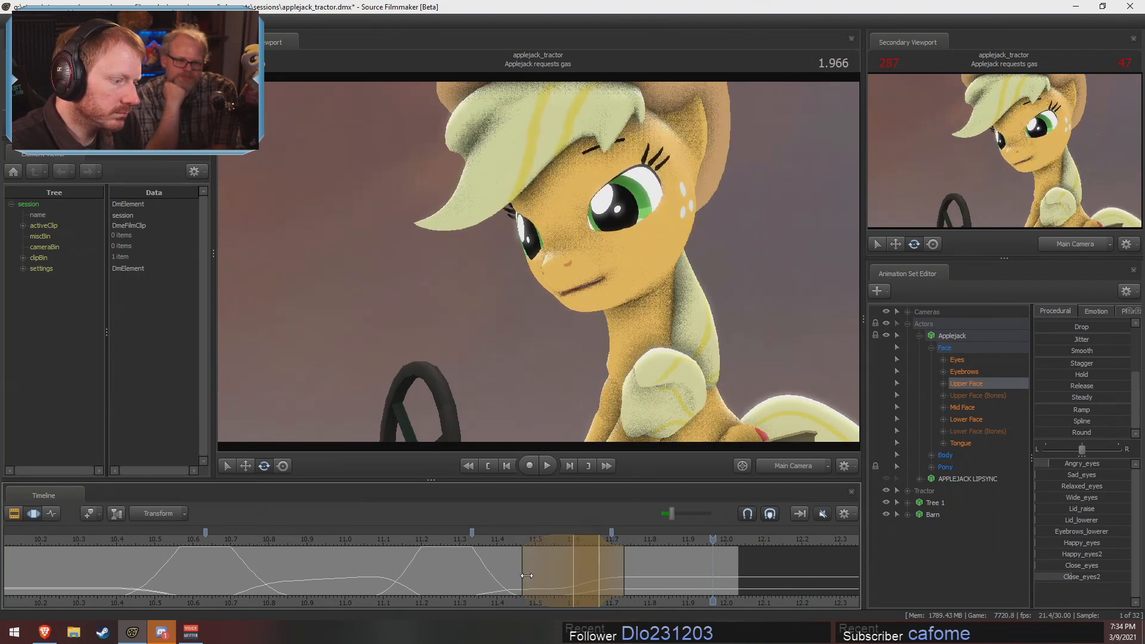
Make a soft time selection centred on 1.700 s, raise Close_eyes2 to lower the eyelids there, and replay the result
{"action": "key", "text": "shift"}
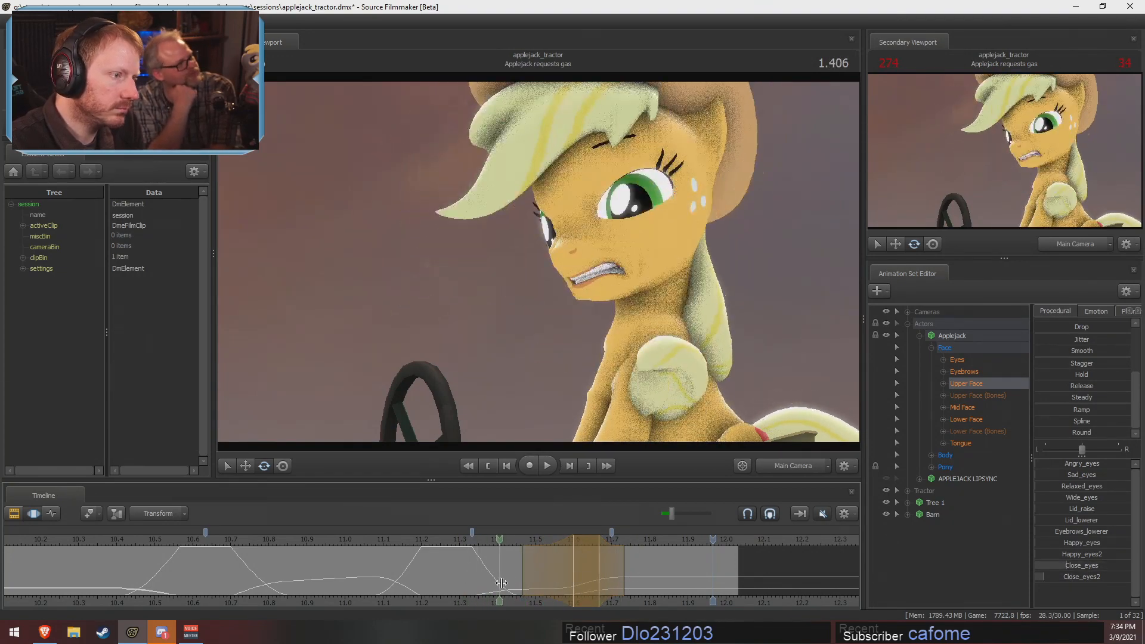
{"action": "left_click", "coordinate": [616, 586], "text": "shift"}
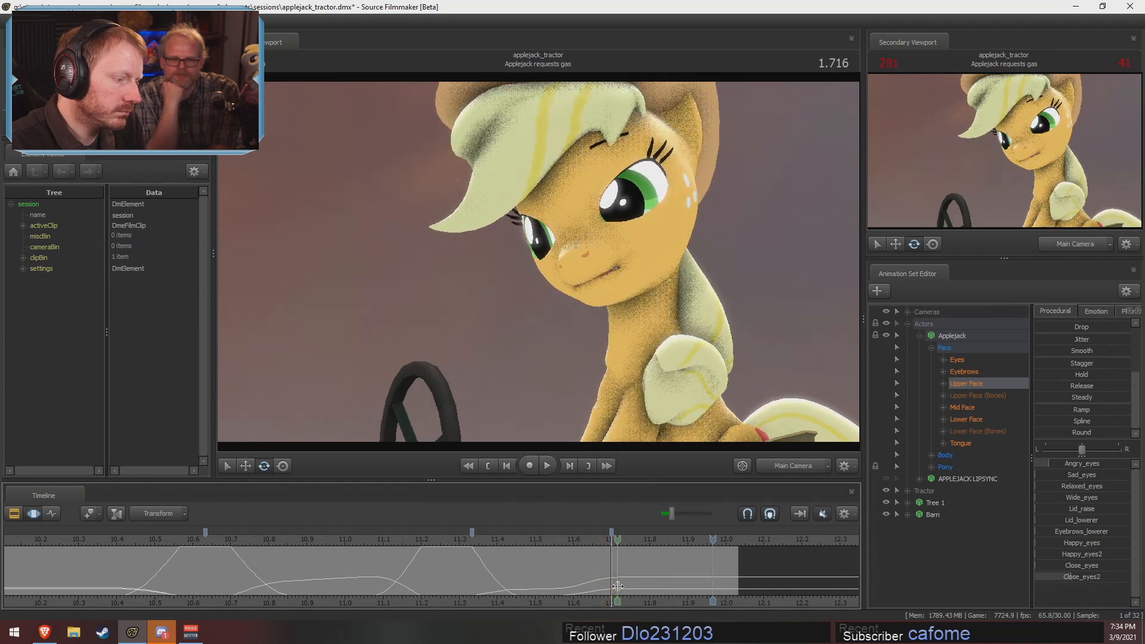
{"action": "scroll", "coordinate": [618, 587], "scroll_direction": "up", "scroll_amount": 4}
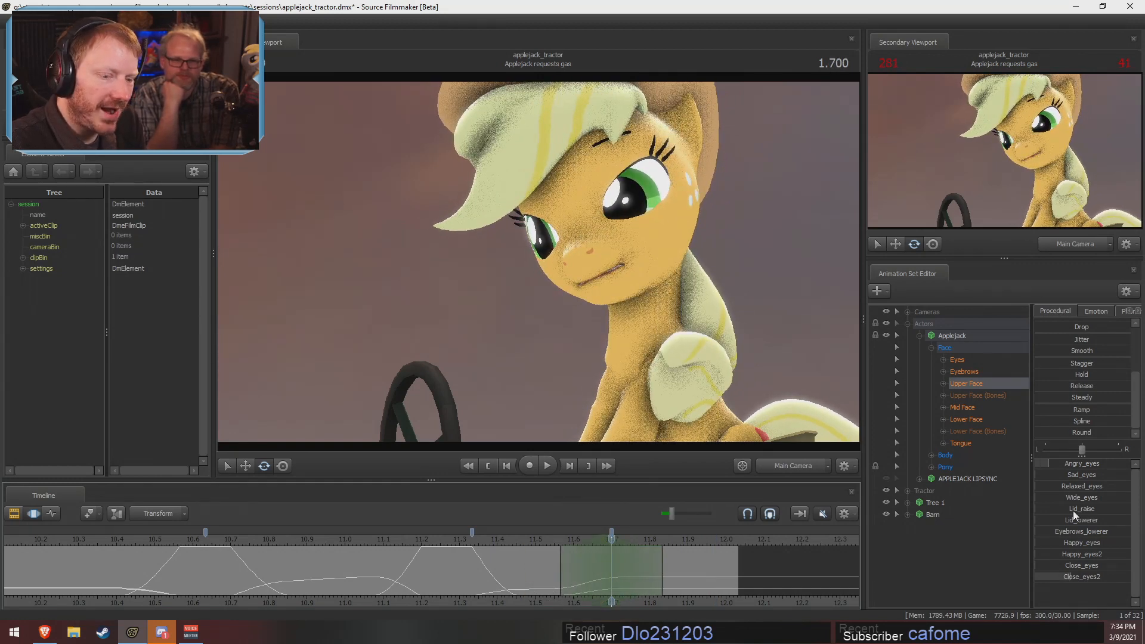
{"action": "left_click_drag", "start_coordinate": [1080, 578], "coordinate": [1106, 578]}
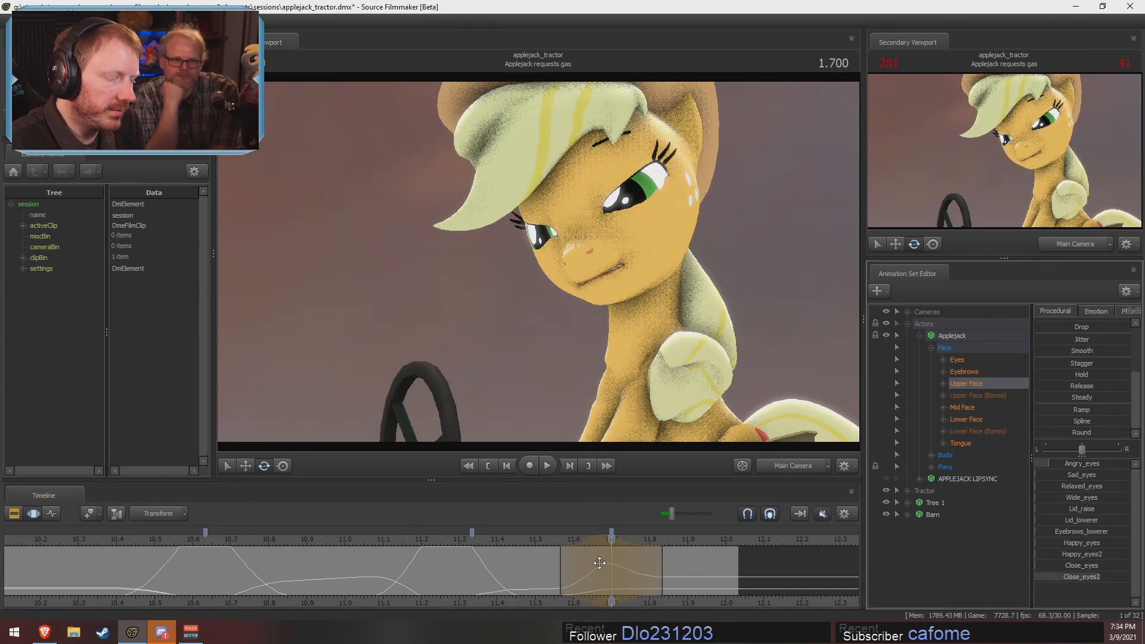
{"action": "left_click_drag", "start_coordinate": [609, 539], "coordinate": [513, 538]}
{"action": "key", "text": "space"}
{"action": "key", "text": "space"}
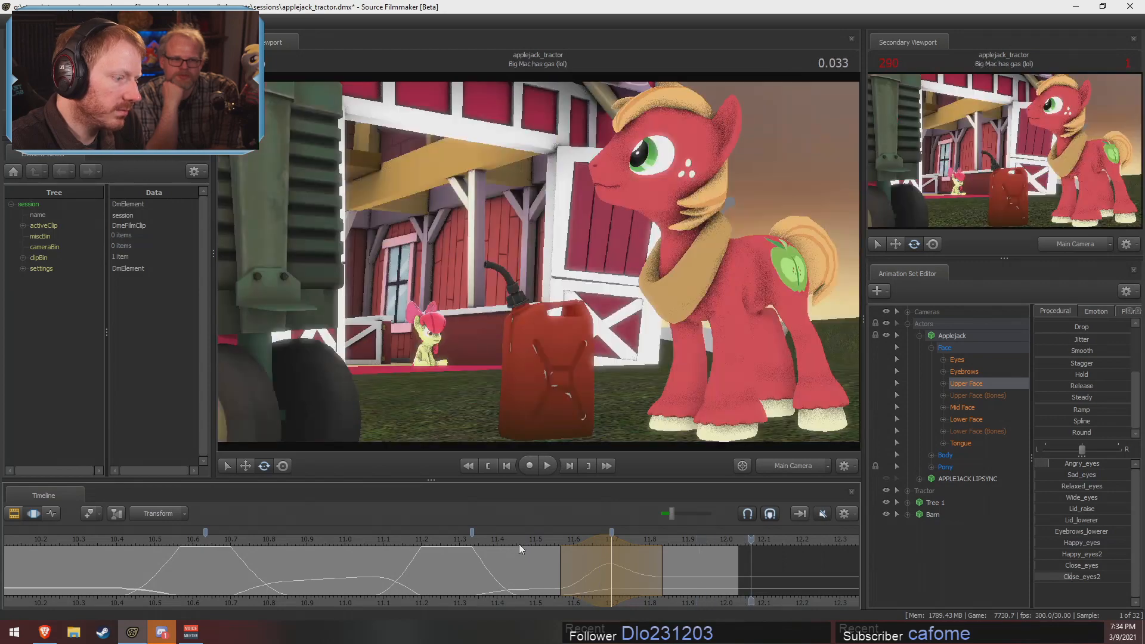
Shift the eyelid-lowering selection earlier so it centres on about 11.67 s, and preview it
{"action": "key", "text": "shift"}
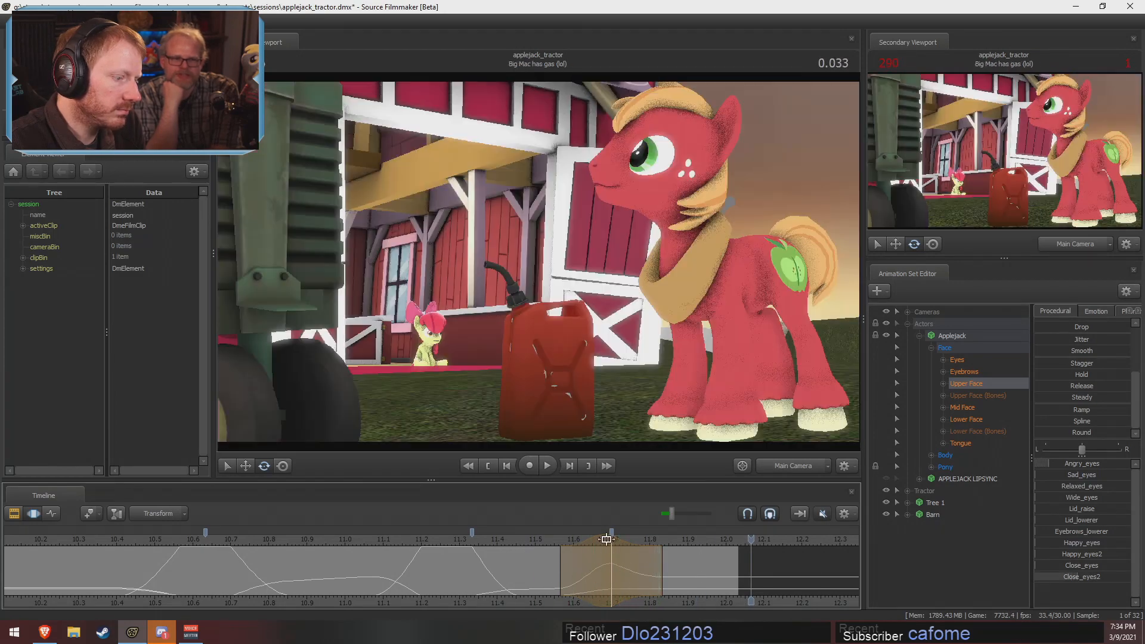
{"action": "left_click_drag", "start_coordinate": [611, 540], "coordinate": [581, 541]}
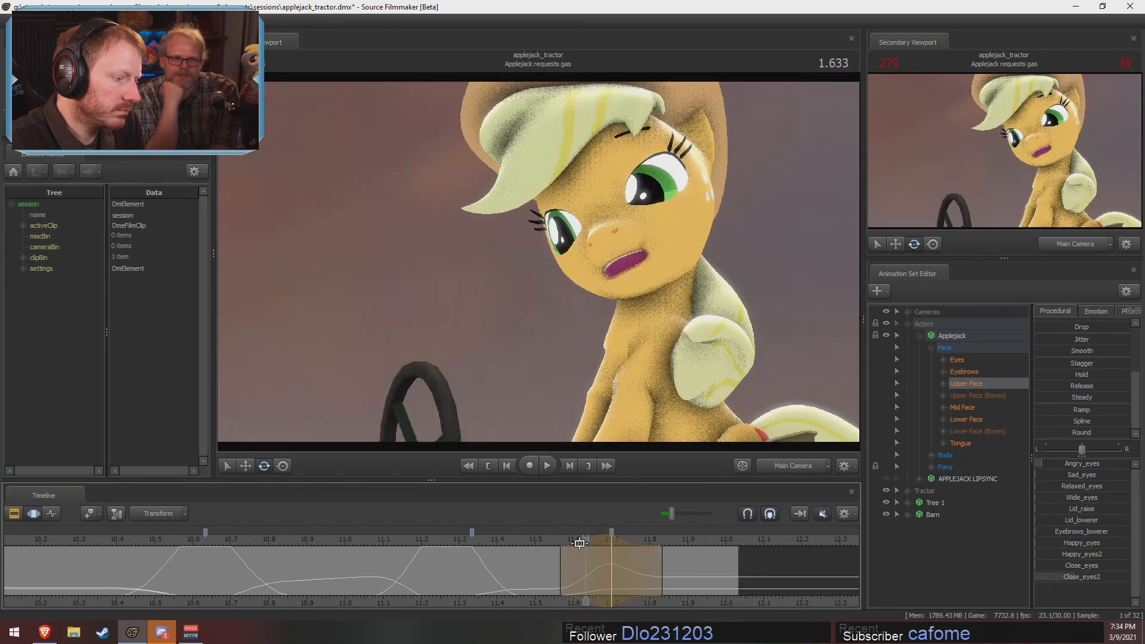
{"action": "key", "text": "shift"}
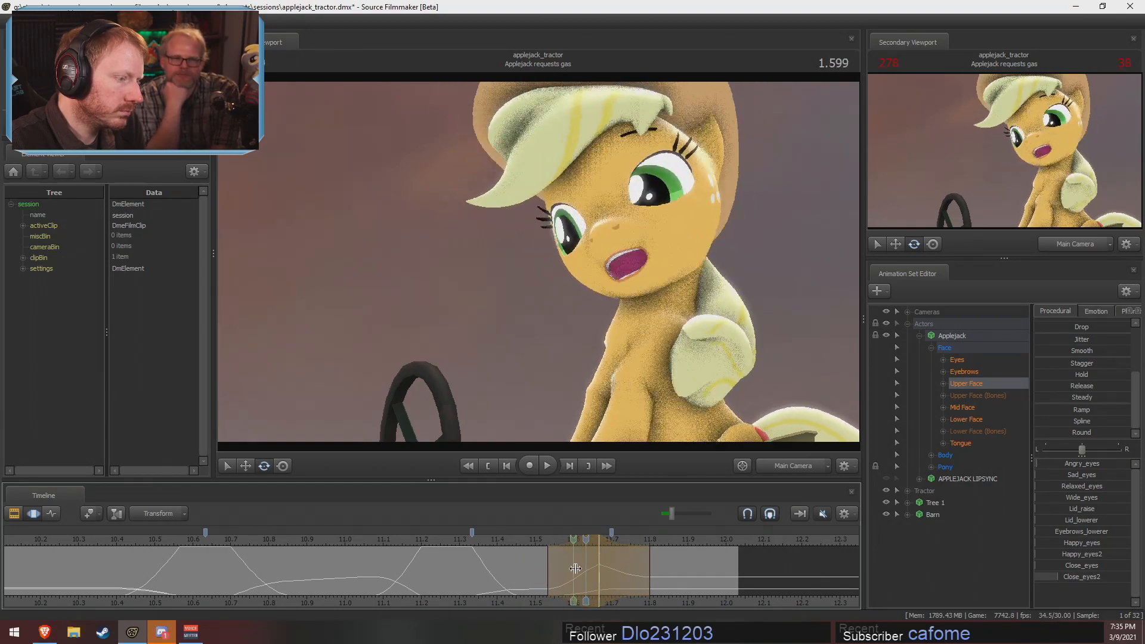
Make a new time selection centred on 1.800 s, extend its trailing falloff to 12.0 s and reduce Close_eyes2 there
{"action": "left_click", "coordinate": [650, 572], "text": "shift"}
{"action": "scroll", "coordinate": [650, 573], "scroll_direction": "up", "scroll_amount": 4, "text": "shift"}
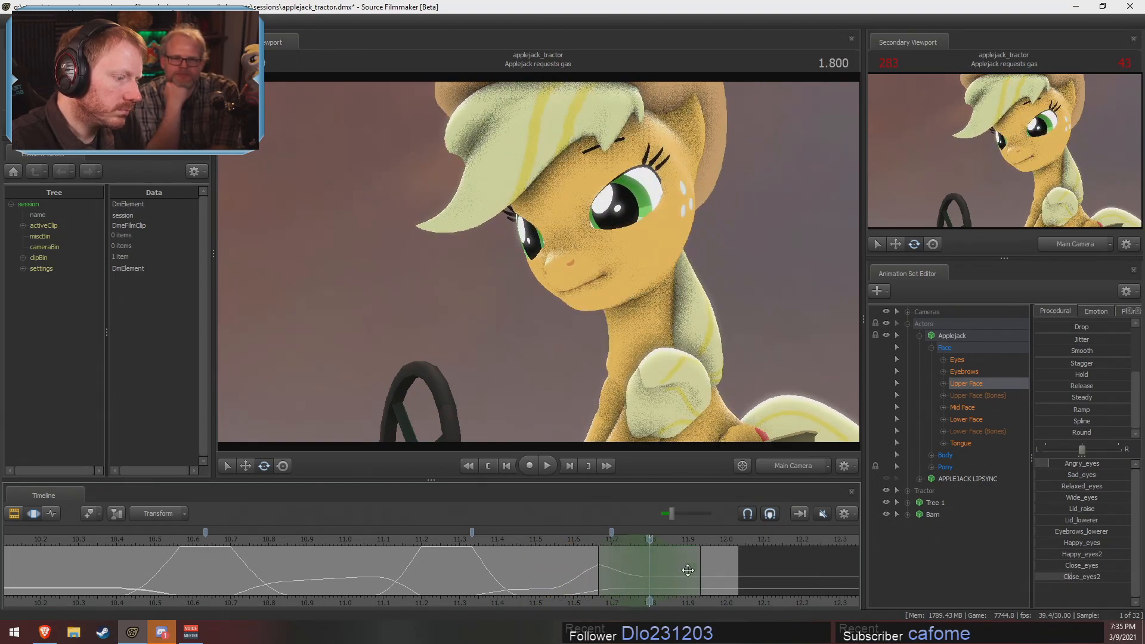
{"action": "left_click_drag", "start_coordinate": [705, 574], "coordinate": [729, 576]}
{"action": "left_click_drag", "start_coordinate": [1077, 577], "coordinate": [1059, 578]}
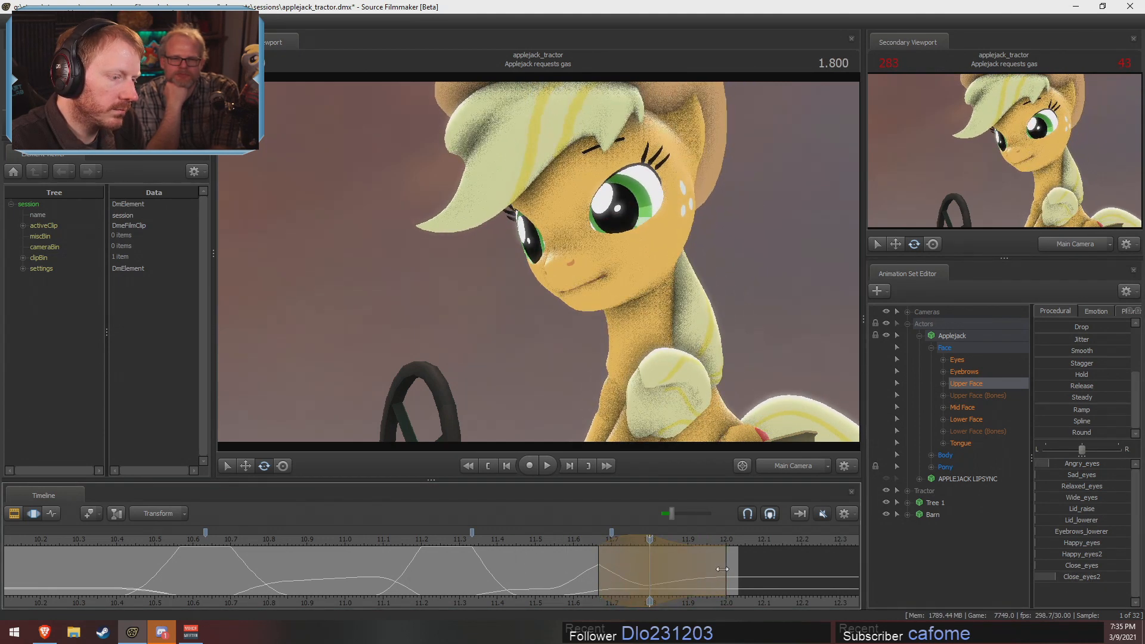
Extend the eyelid-opening selection's falloff past the shot's end, shift it earlier to centre on about 11.77 s, and play it back
{"action": "left_click_drag", "start_coordinate": [725, 573], "coordinate": [763, 576]}
{"action": "left_click_drag", "start_coordinate": [649, 540], "coordinate": [636, 541]}
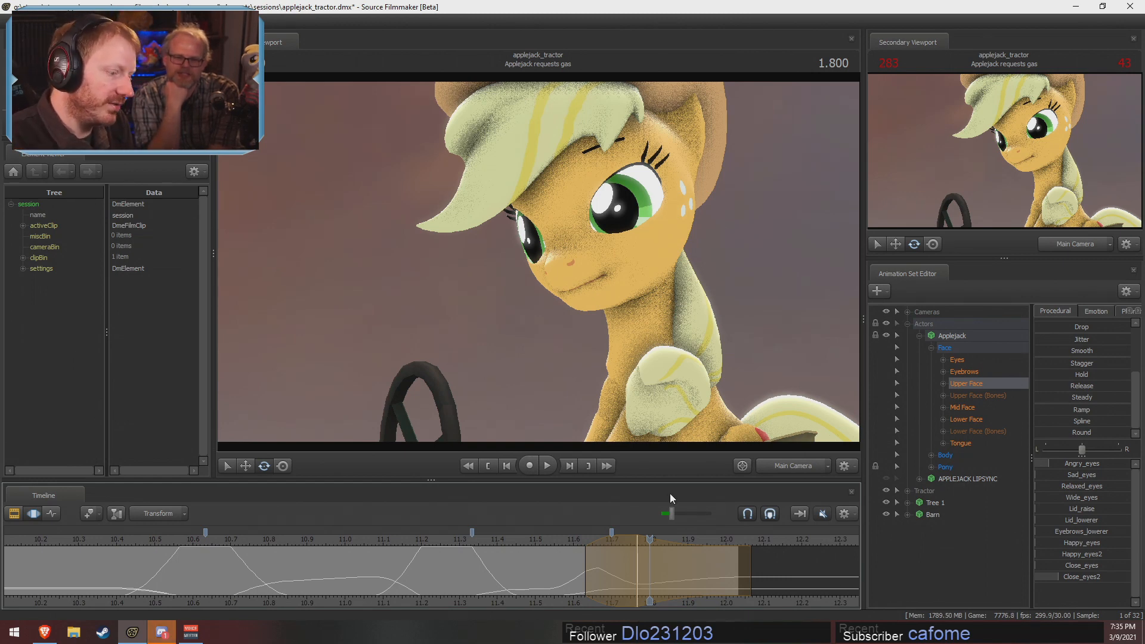
{"action": "left_click", "coordinate": [614, 581]}
{"action": "key", "text": "space"}
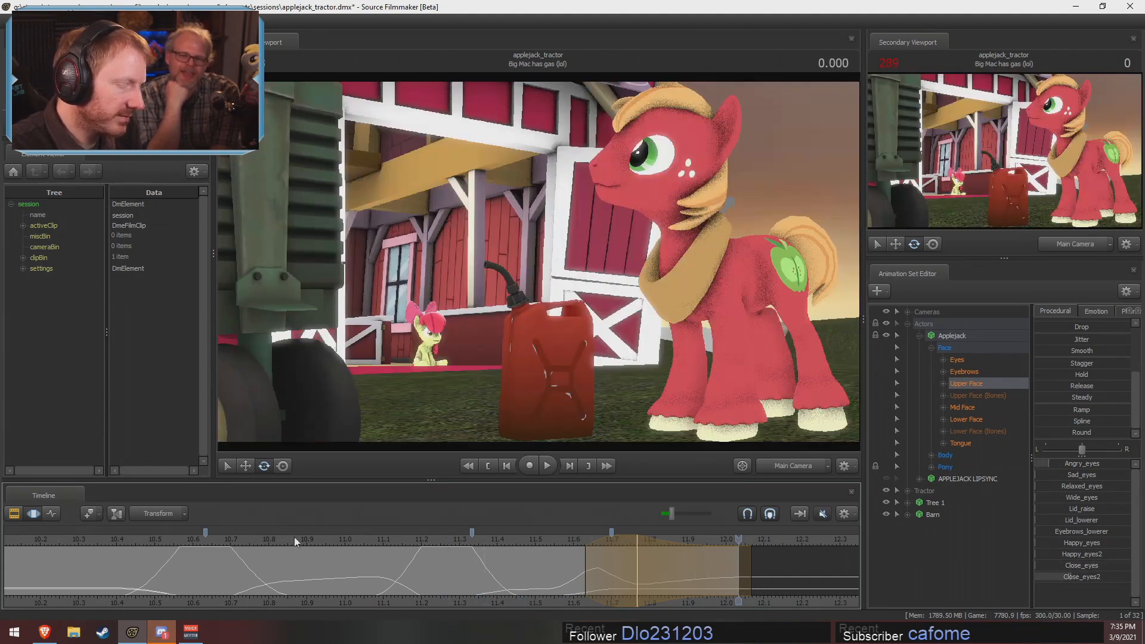
Replay "Applejack requests gas" repeatedly from near its start to review the facial and head animation
{"action": "left_click", "coordinate": [69, 539]}
{"action": "key", "text": "space"}
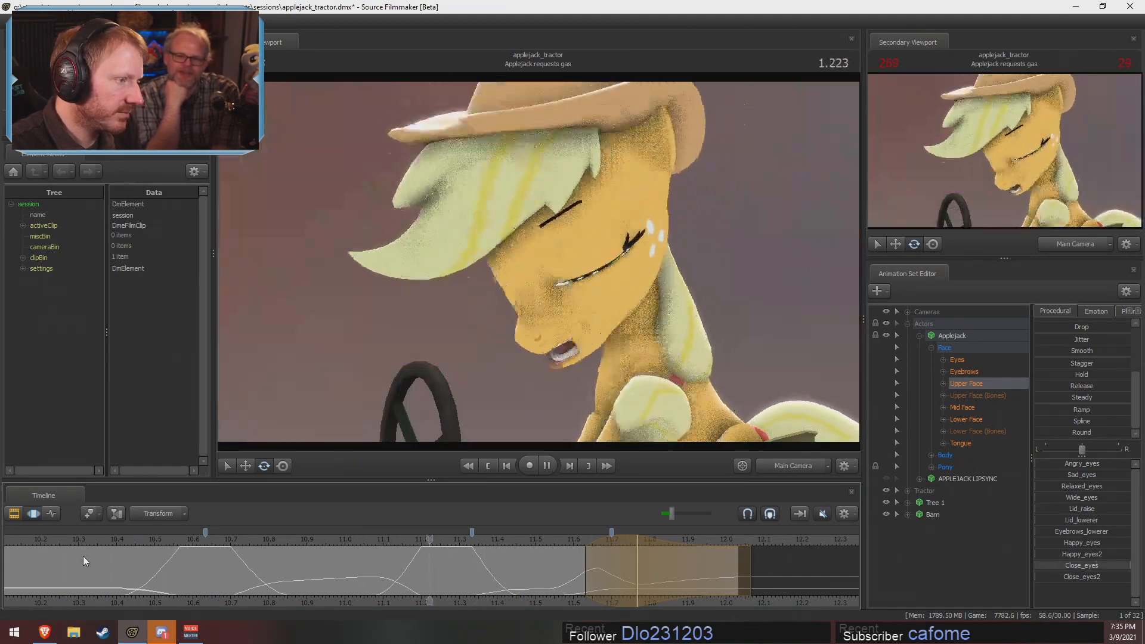
{"action": "scroll", "coordinate": [60, 562], "scroll_direction": "down", "scroll_amount": 3}
{"action": "key", "text": "space"}
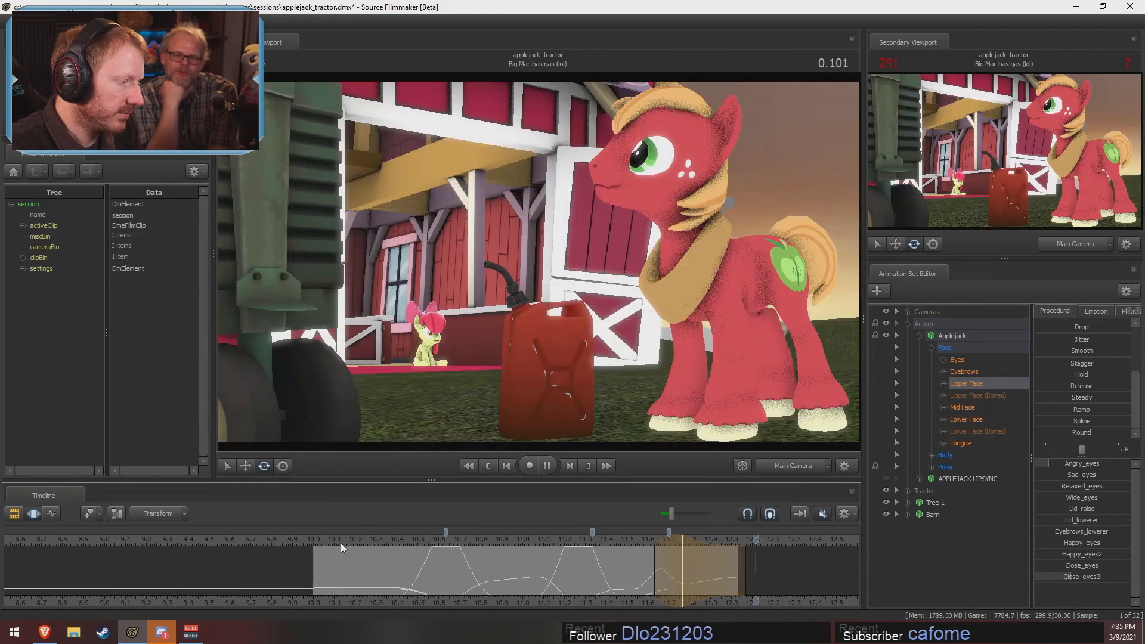
{"action": "left_click", "coordinate": [344, 543]}
{"action": "key", "text": "space"}
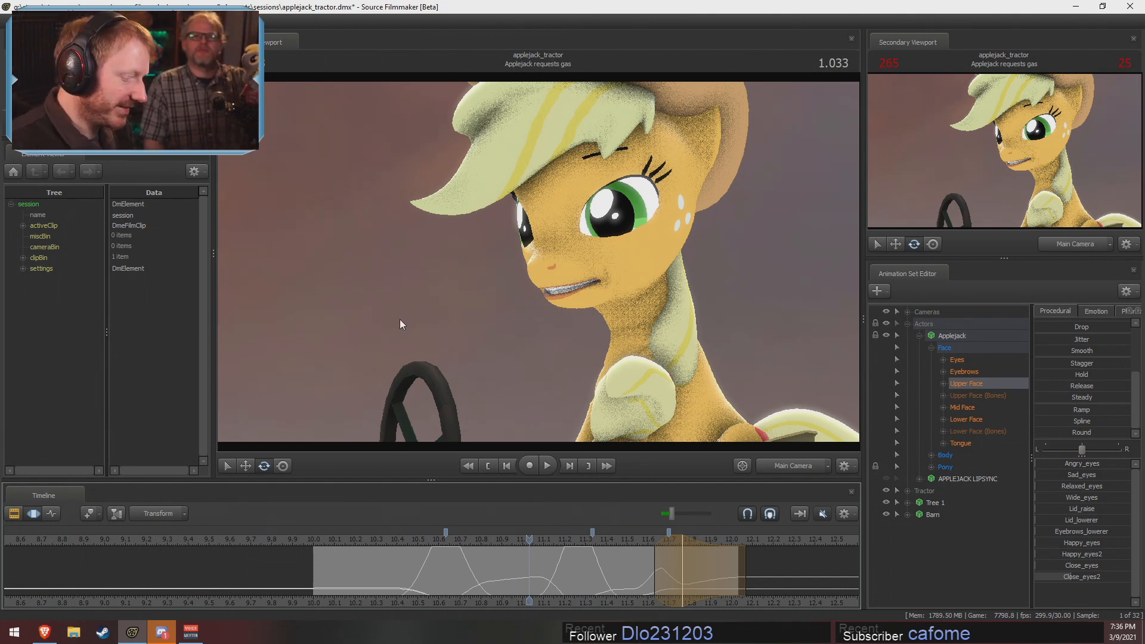
{"action": "left_click_drag", "start_coordinate": [339, 539], "coordinate": [407, 541]}
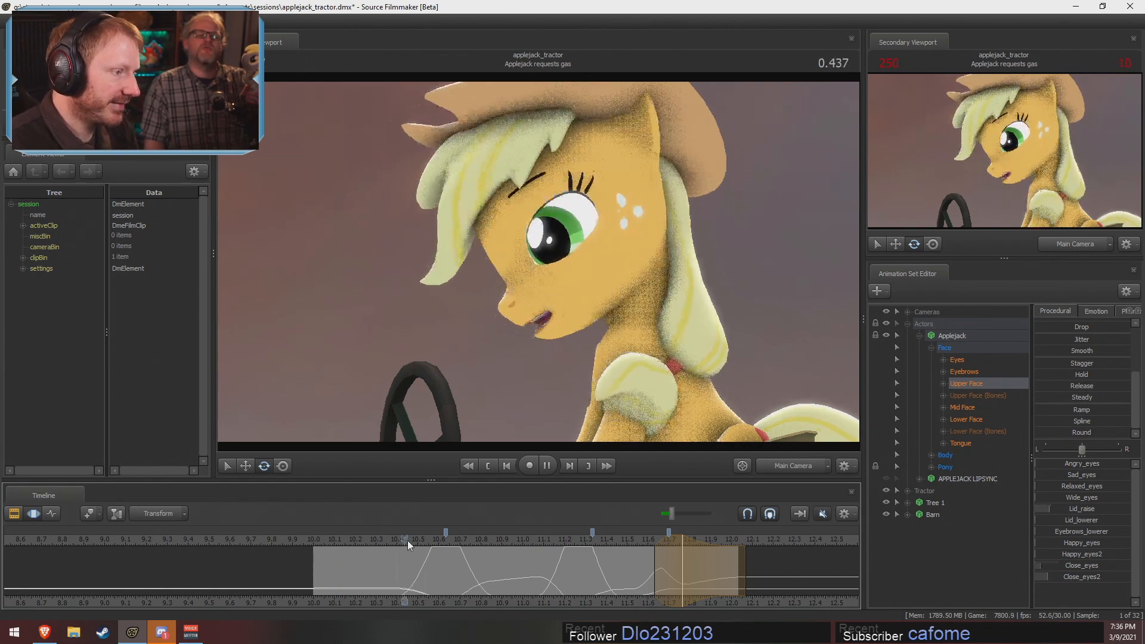
{"action": "key", "text": "space"}
{"action": "key", "text": "space"}
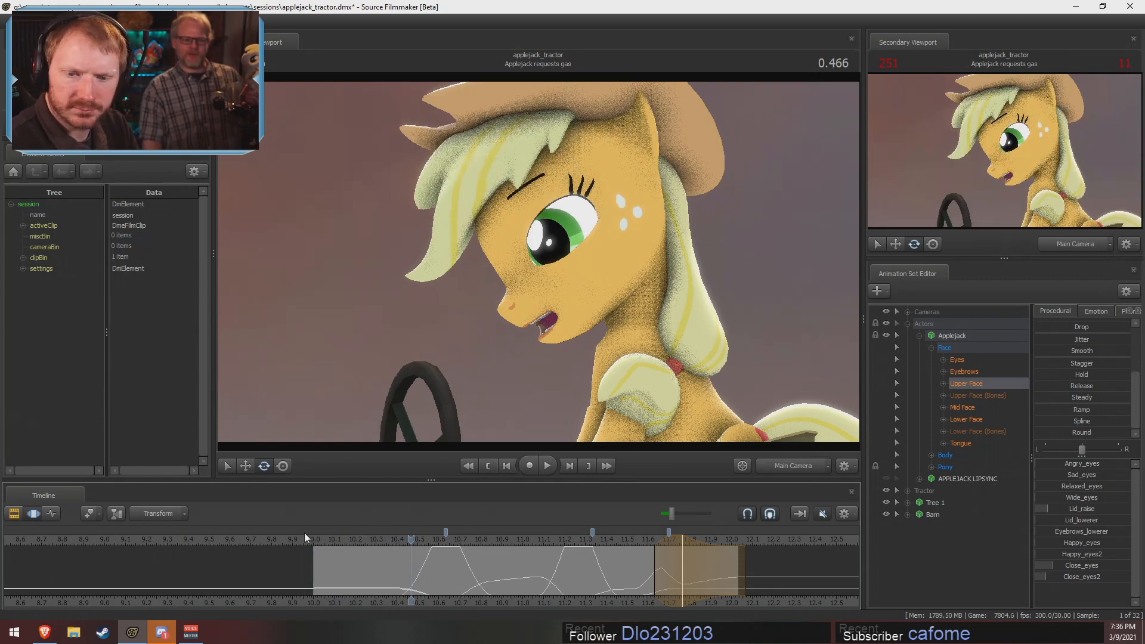
{"action": "key", "text": "space"}
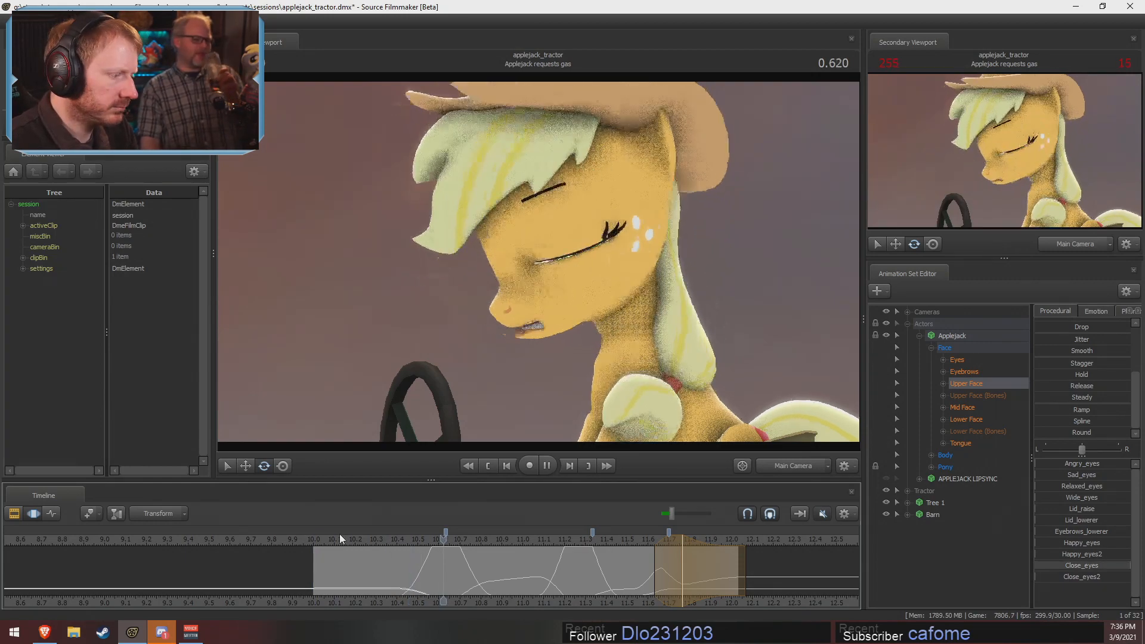
{"action": "left_click_drag", "start_coordinate": [339, 537], "coordinate": [300, 540]}
{"action": "key", "text": "space"}
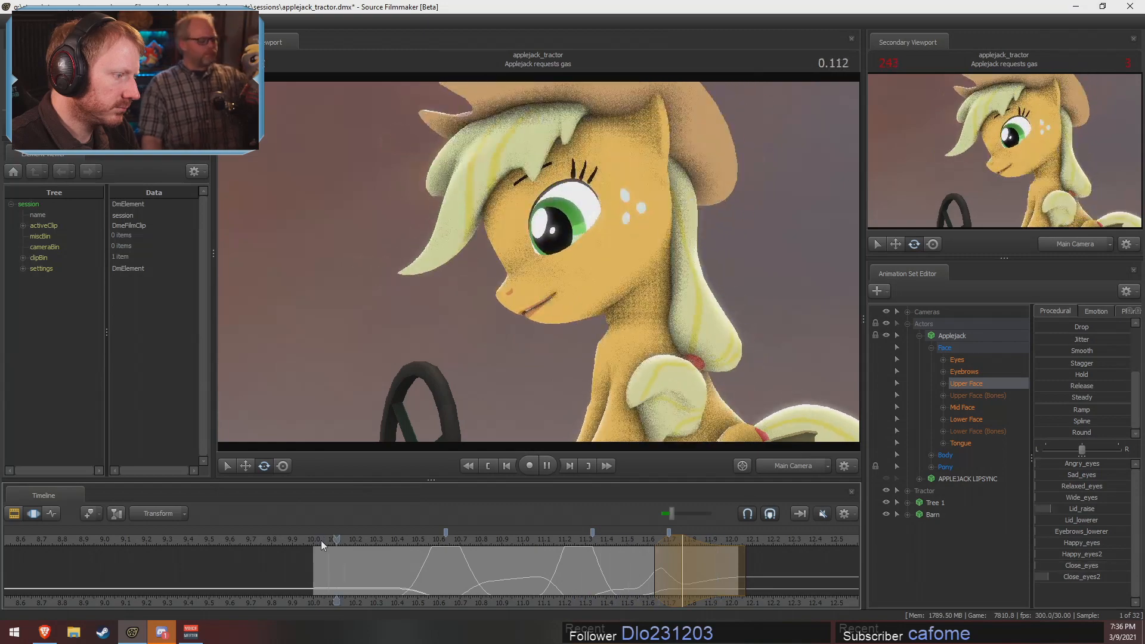
{"action": "key", "text": "space"}
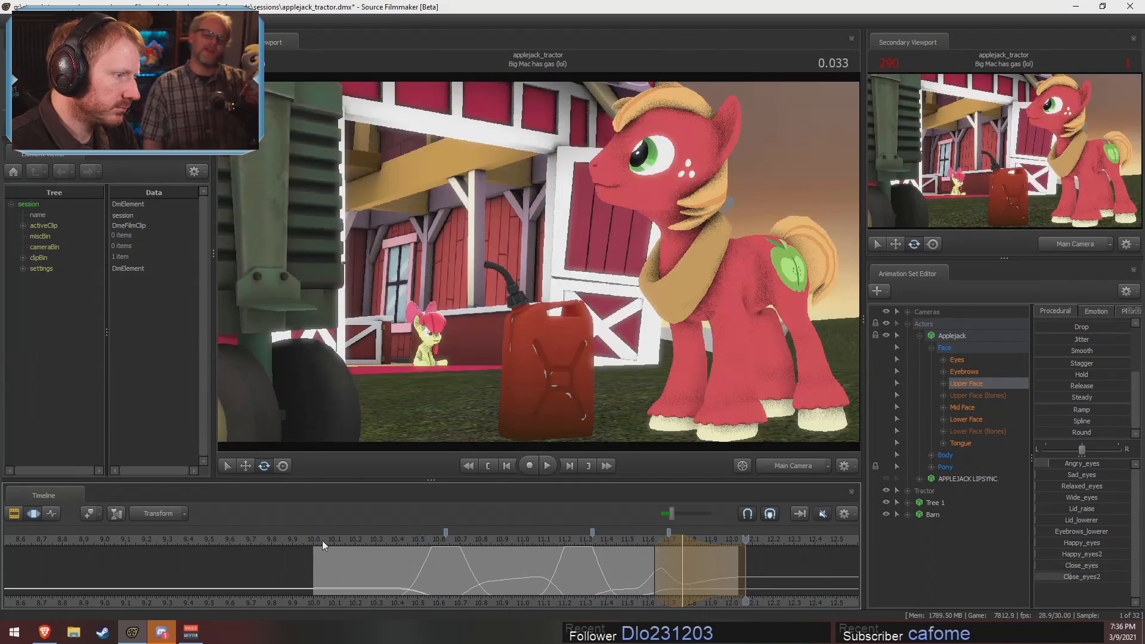
Move the playhead to 0.866 s and switch the timeline to the Clip Editor
{"action": "left_click", "coordinate": [492, 538]}
{"action": "key", "text": "F2"}
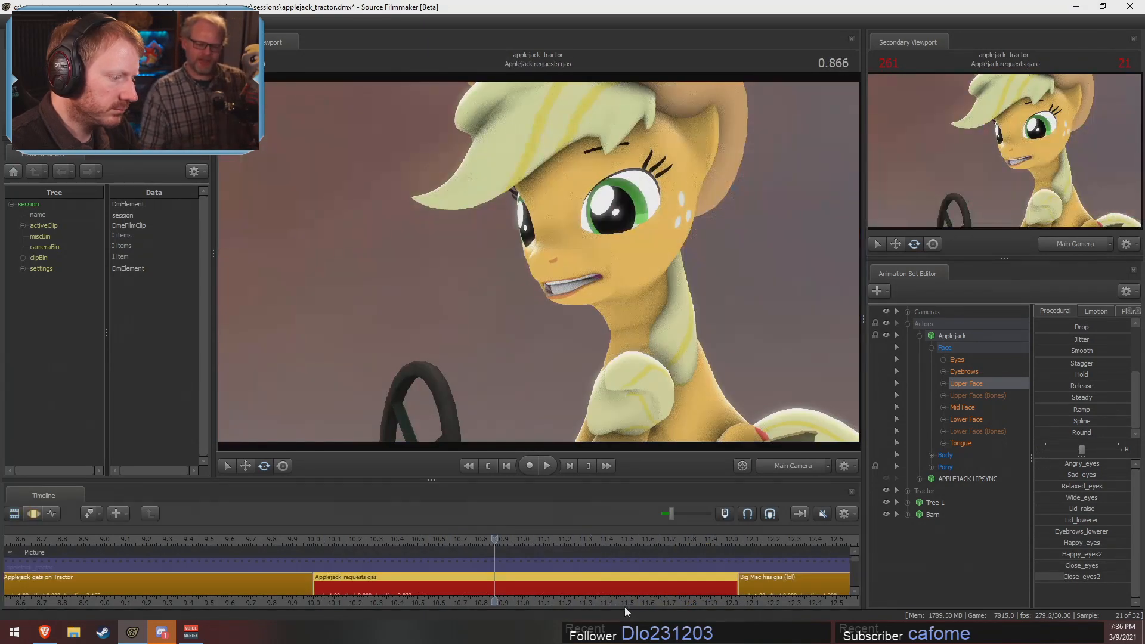
{"action": "key", "text": "space"}
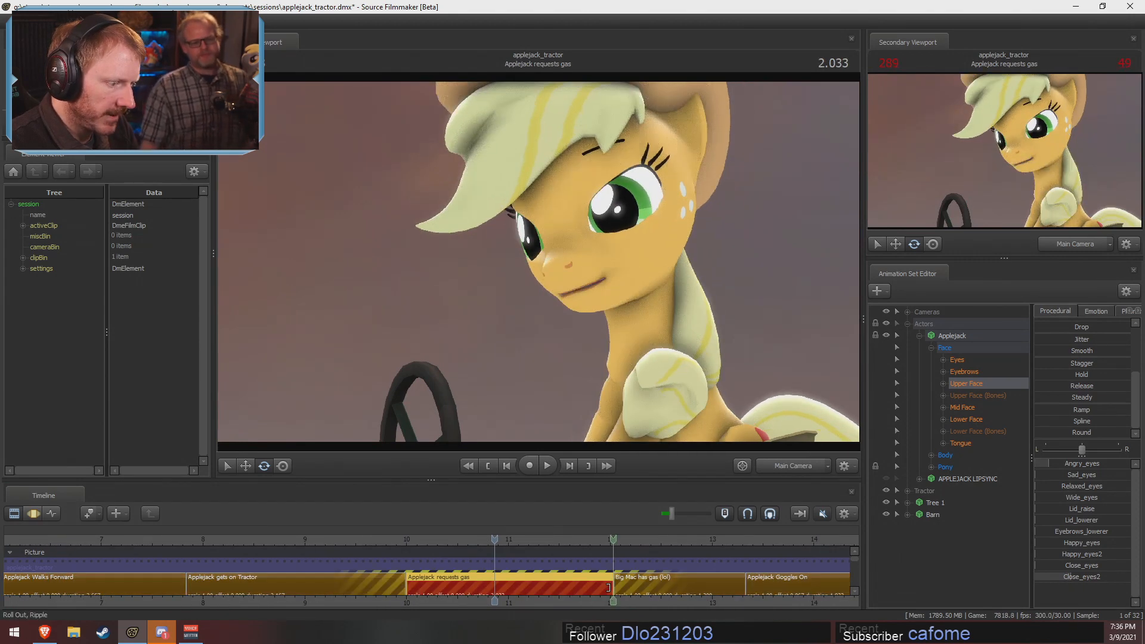
{"action": "left_click_drag", "start_coordinate": [608, 587], "coordinate": [664, 590]}
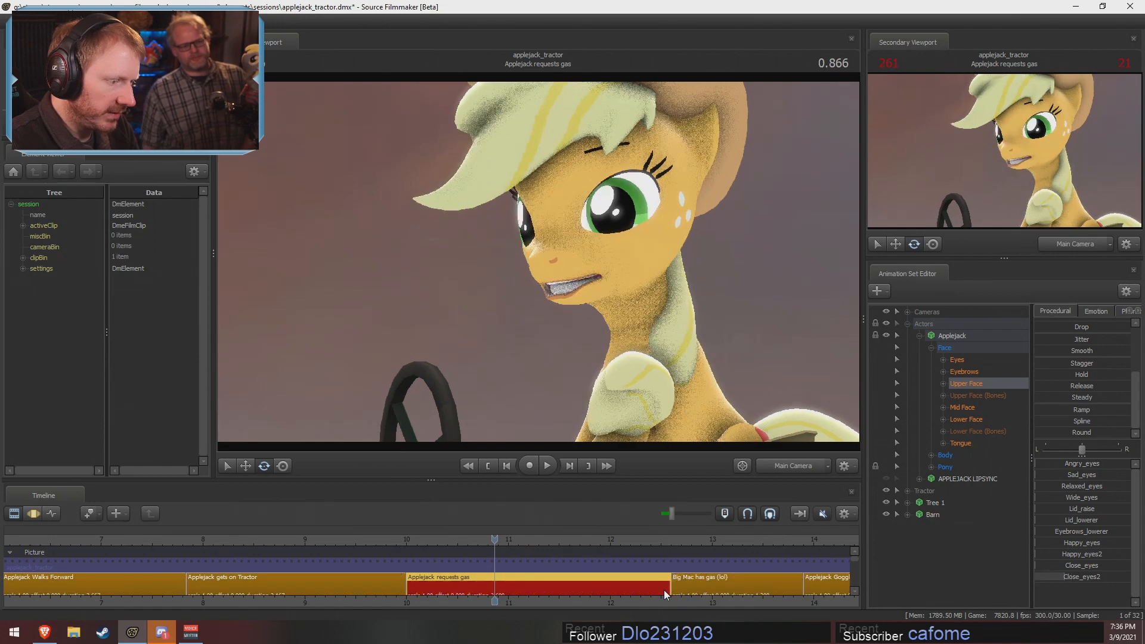
{"action": "key", "text": "ctrl+z"}
Ripple-extend the end of "Applejack requests gas" by half a second, giving the shot a duration of 2.533 s
{"action": "left_click", "coordinate": [613, 542]}
{"action": "scroll", "coordinate": [613, 568], "scroll_direction": "up", "scroll_amount": 3}
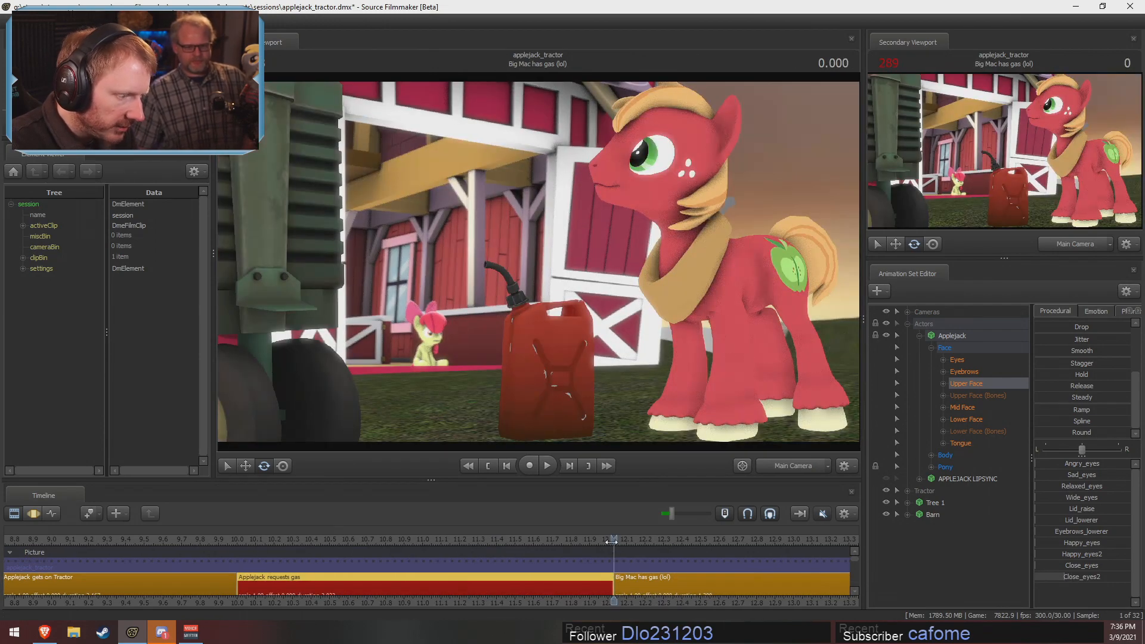
{"action": "left_click", "coordinate": [611, 540]}
{"action": "scroll", "coordinate": [613, 554], "scroll_direction": "down", "scroll_amount": 4}
{"action": "left_click_drag", "start_coordinate": [612, 540], "coordinate": [670, 540]}
{"action": "left_click_drag", "start_coordinate": [613, 587], "coordinate": [670, 588]}
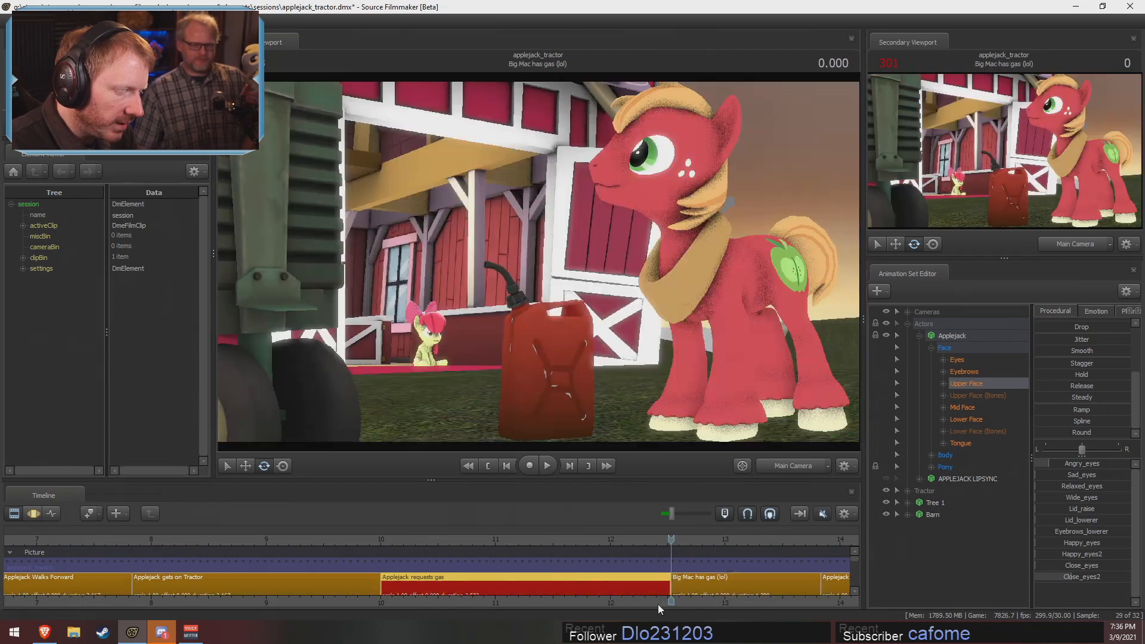
{"action": "scroll", "coordinate": [598, 576], "scroll_direction": "down", "scroll_amount": 2}
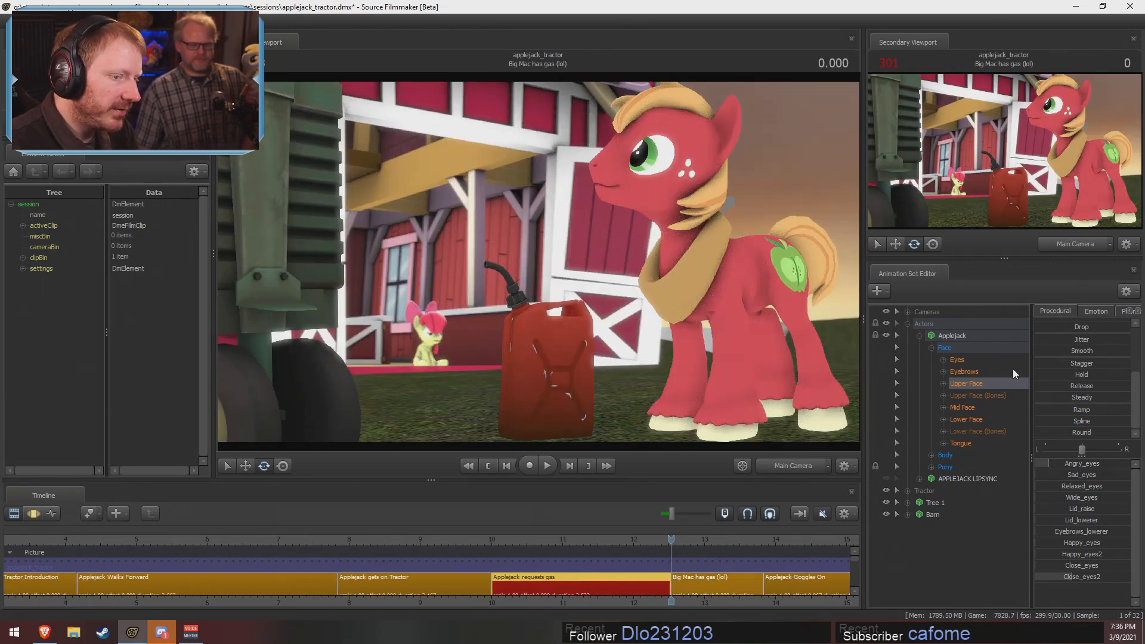
Select all of Applejack's controls in the Motion Editor and make a time selection from about 0.90 to 1.07 s
{"action": "left_click", "coordinate": [953, 336]}
{"action": "key", "text": "F3"}
{"action": "scroll", "coordinate": [533, 562], "scroll_direction": "up", "scroll_amount": 3}
{"action": "key", "text": "shift"}
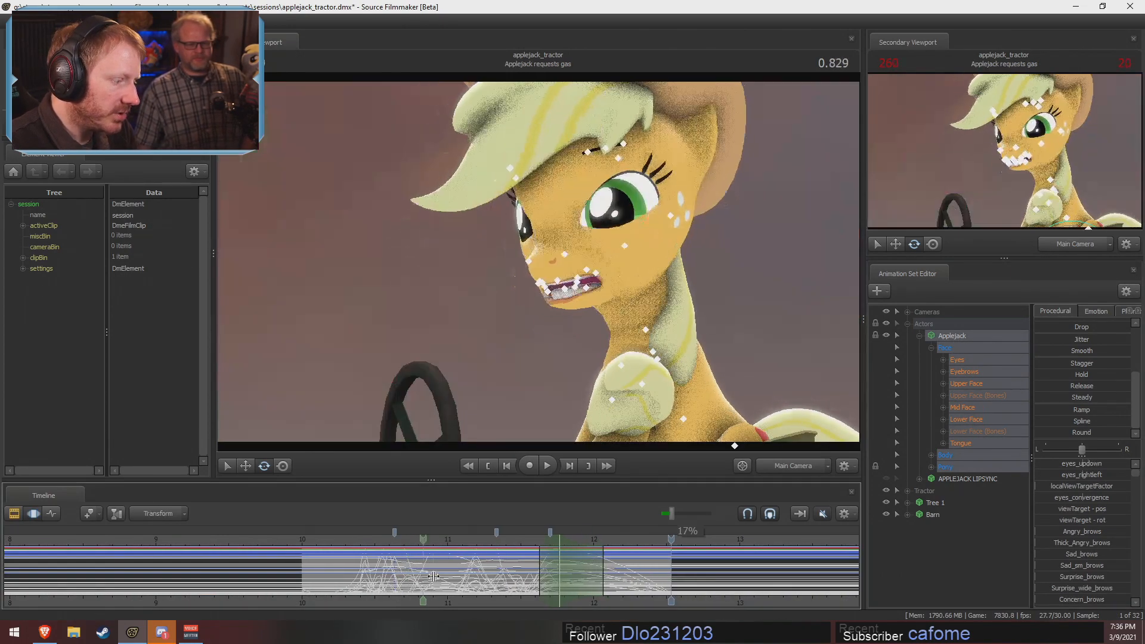
{"action": "left_click_drag", "start_coordinate": [433, 580], "coordinate": [462, 568], "text": "shift"}
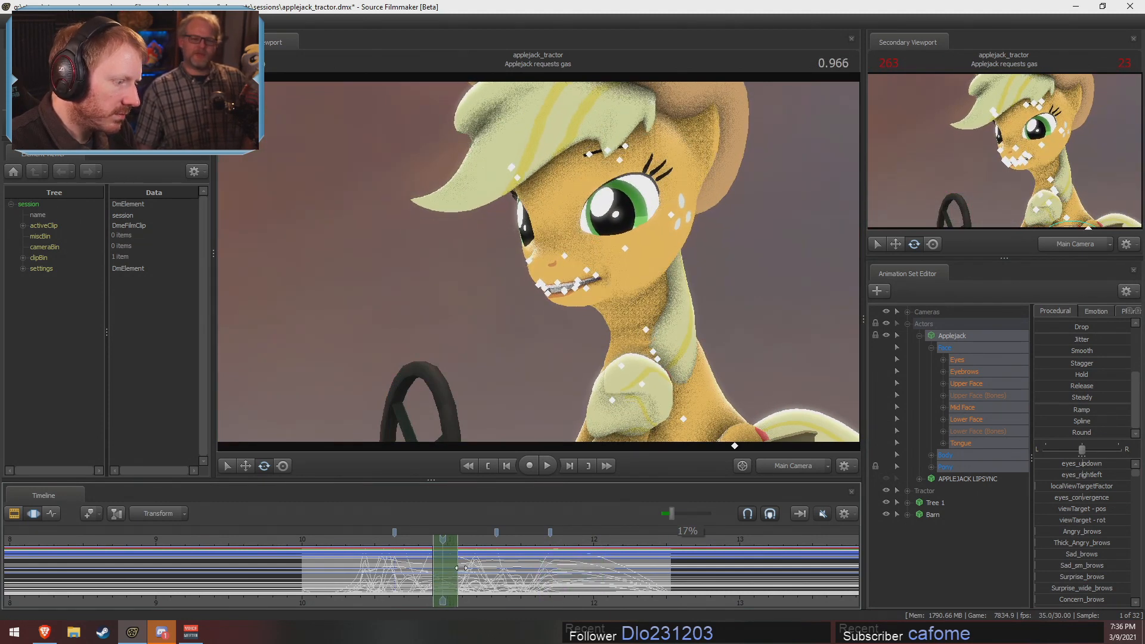
Stretch the time selection's end to 1.566 s so Applejack's remaining animation shifts half a second later, and play the shot back
{"action": "scroll", "coordinate": [458, 568], "scroll_direction": "up", "scroll_amount": 3}
{"action": "left_click", "coordinate": [464, 545]}
{"action": "scroll", "coordinate": [464, 546], "scroll_direction": "down", "scroll_amount": 2}
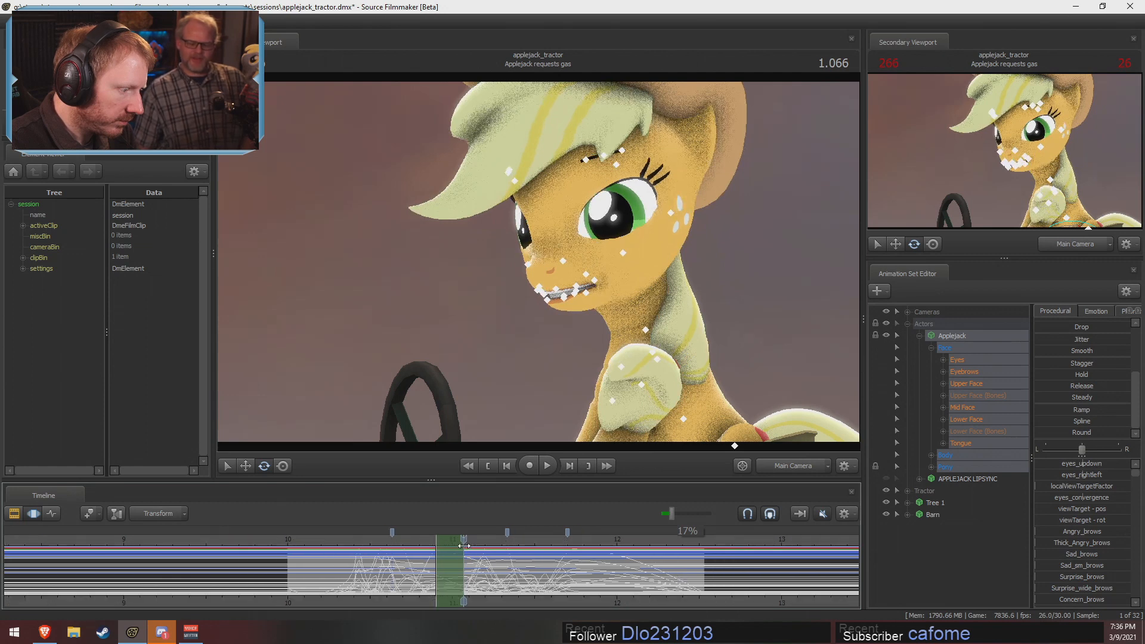
{"action": "left_click_drag", "start_coordinate": [464, 540], "coordinate": [546, 578]}
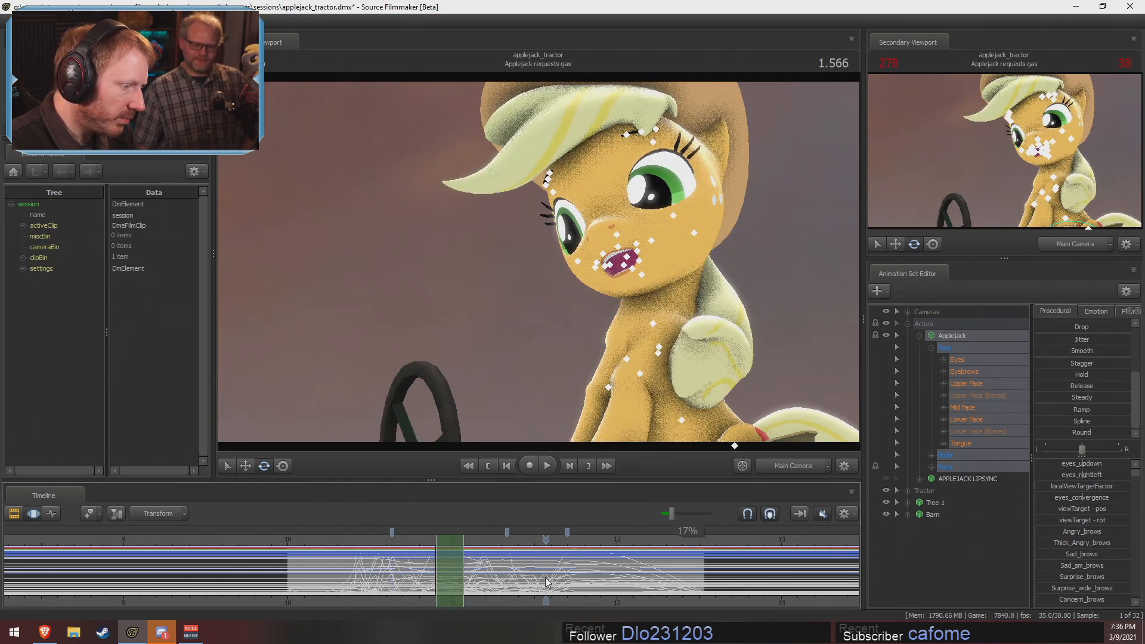
{"action": "left_click_drag", "start_coordinate": [463, 555], "coordinate": [546, 572]}
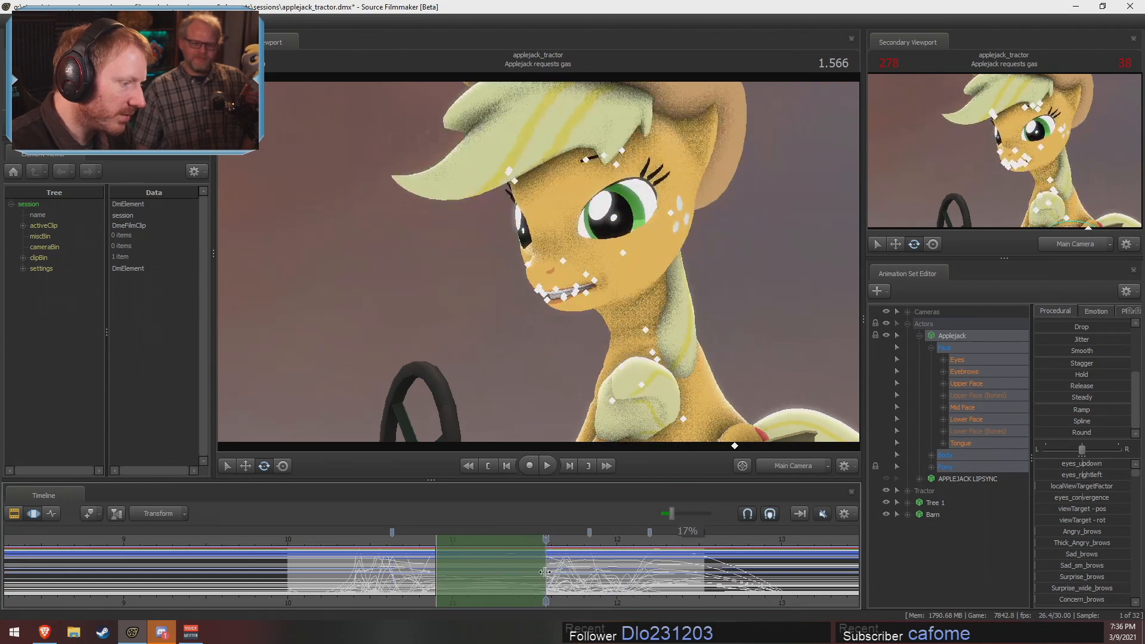
{"action": "left_click", "coordinate": [309, 542]}
{"action": "key", "text": "space"}
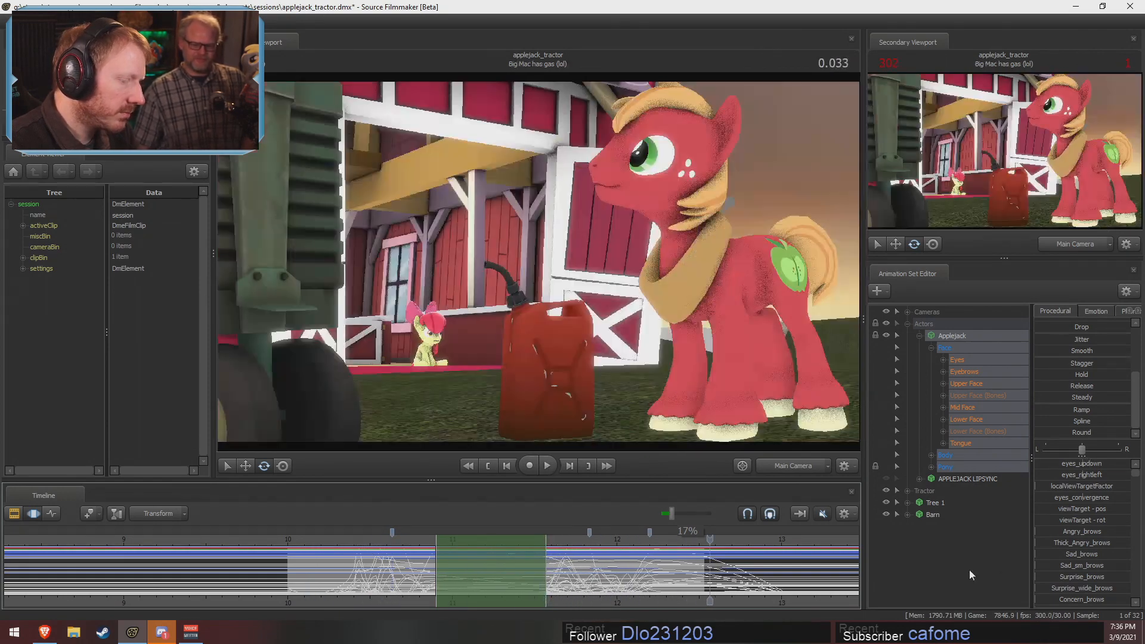
Move the "Gas 'er up!" dialogue clip later so that it starts at 1.466 s in the shot
{"action": "key", "text": "F2"}
{"action": "left_click_drag", "start_coordinate": [855, 560], "coordinate": [854, 576]}
{"action": "scroll", "coordinate": [595, 573], "scroll_direction": "up", "scroll_amount": 1}
{"action": "left_click_drag", "start_coordinate": [428, 539], "coordinate": [413, 539]}
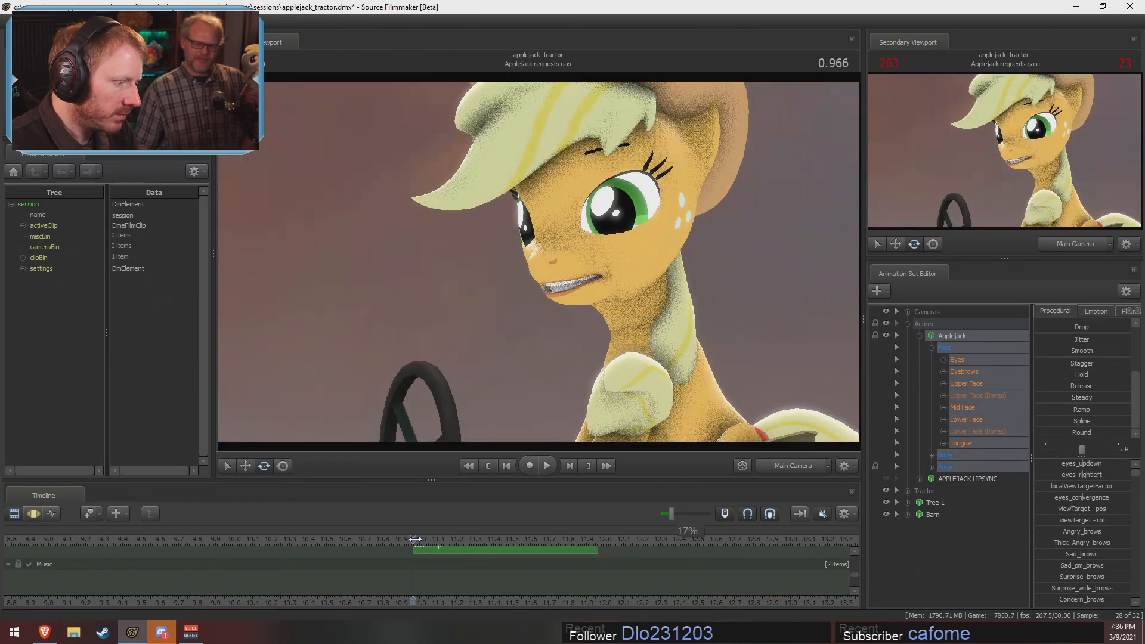
{"action": "scroll", "coordinate": [418, 563], "scroll_direction": "down", "scroll_amount": 2}
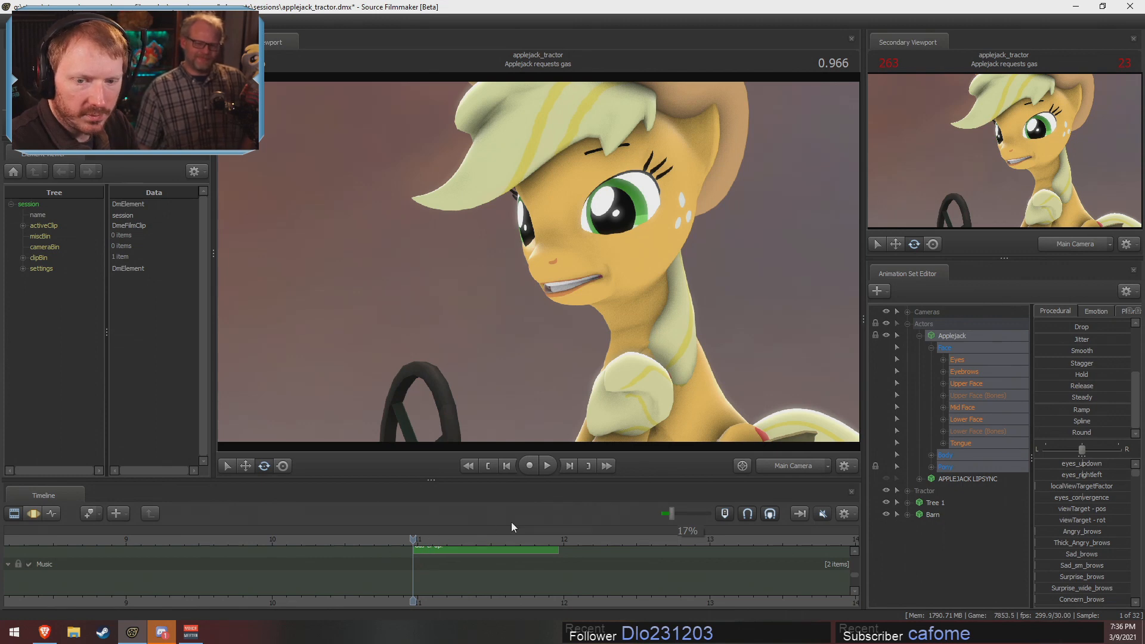
{"action": "key", "text": "space"}
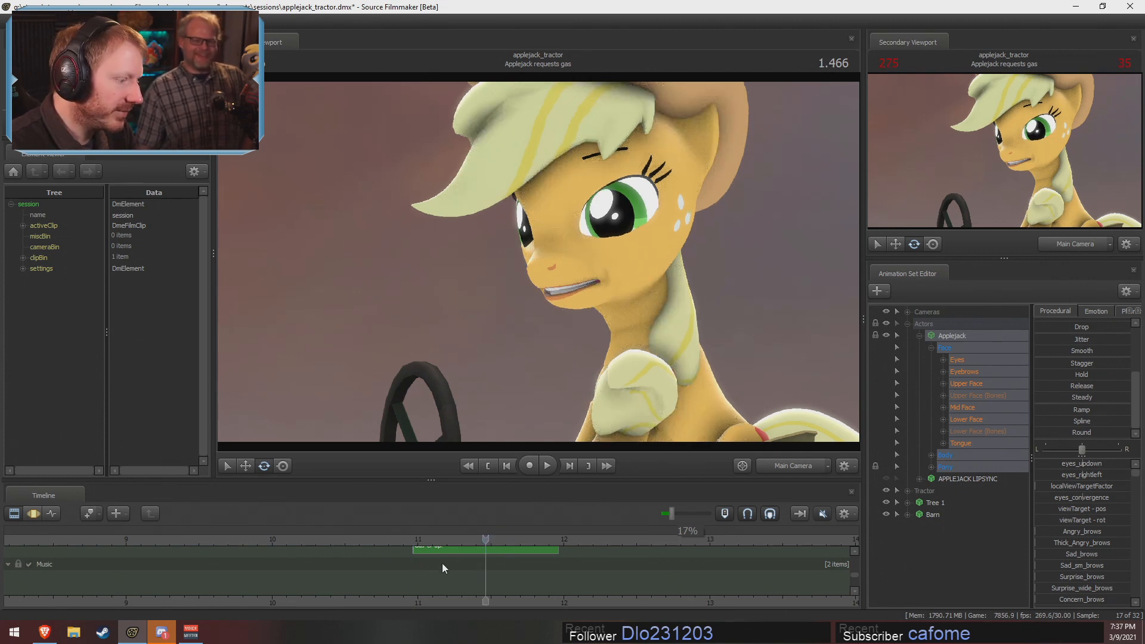
{"action": "left_click_drag", "start_coordinate": [446, 552], "coordinate": [514, 554]}
{"action": "scroll", "coordinate": [856, 574], "scroll_direction": "up", "scroll_amount": 1}
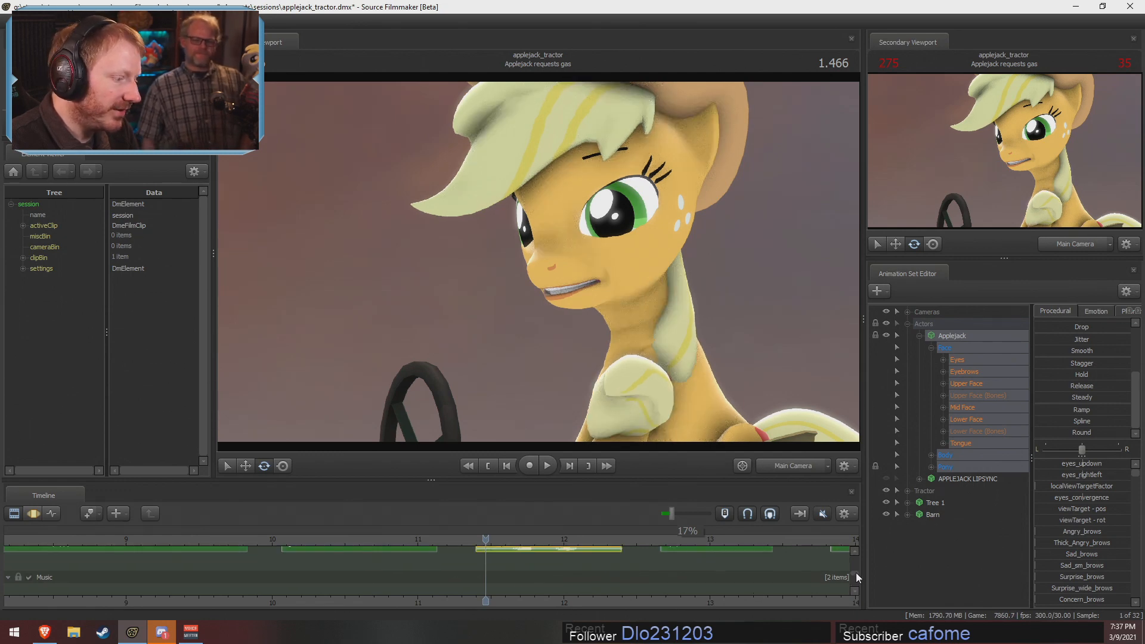
{"action": "scroll", "coordinate": [856, 572], "scroll_direction": "up", "scroll_amount": 1}
{"action": "left_click_drag", "start_coordinate": [559, 563], "coordinate": [564, 568]}
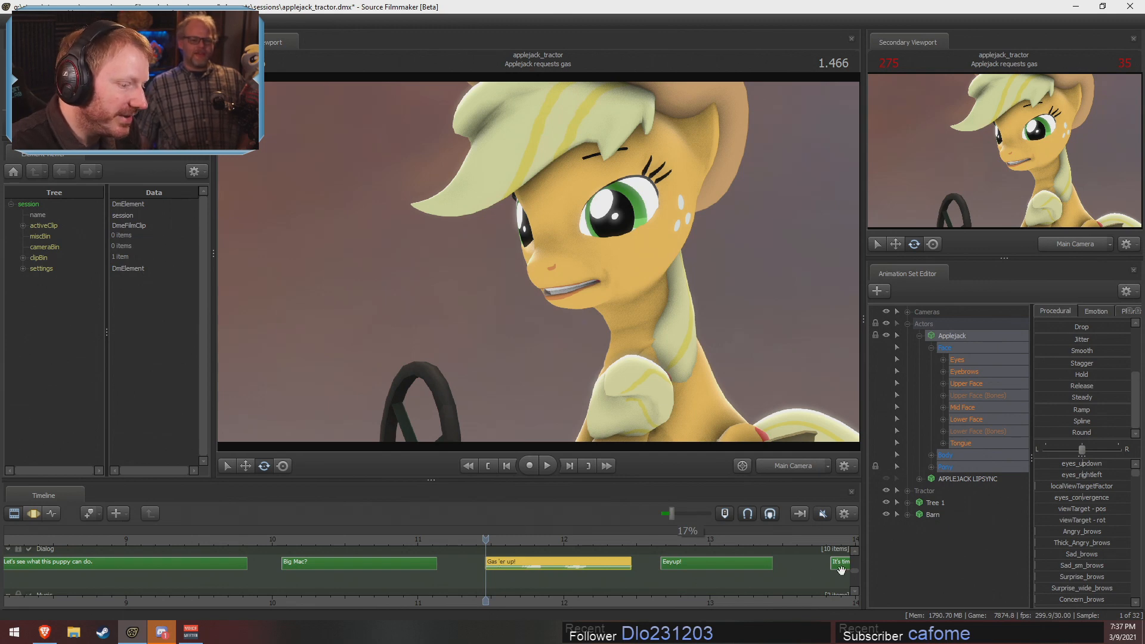
{"action": "scroll", "coordinate": [857, 570], "scroll_direction": "up", "scroll_amount": 2}
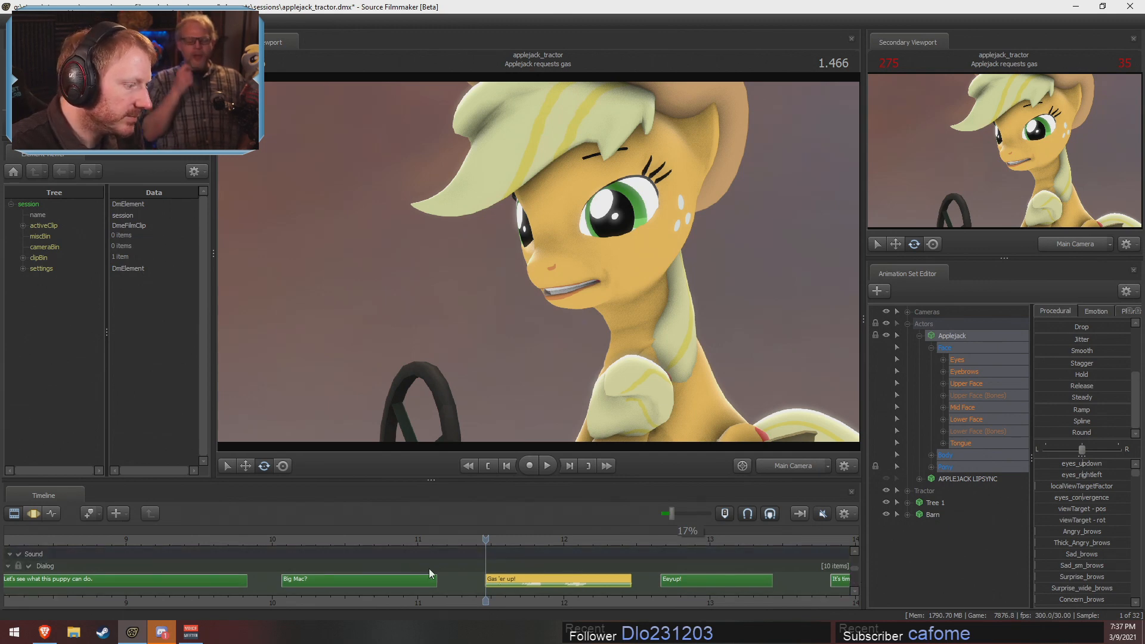
Play back "Applejack requests gas" from near its start to review the retimed dialogue and animation
{"action": "key", "text": "space"}
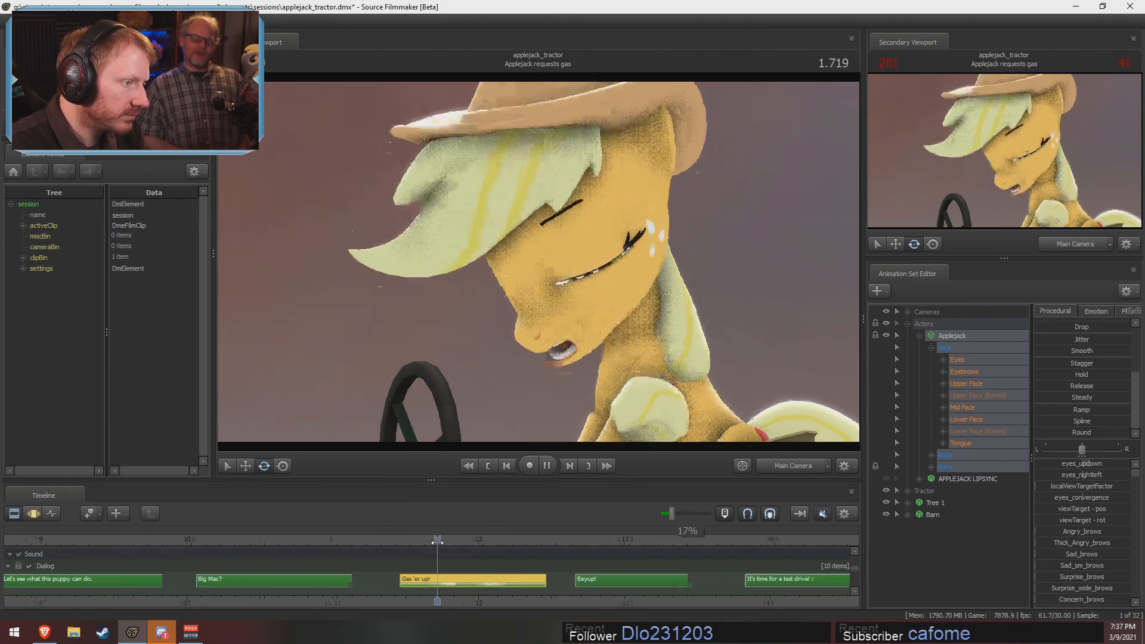
{"action": "key", "text": "space"}
{"action": "left_click", "coordinate": [116, 540]}
{"action": "key", "text": "space"}
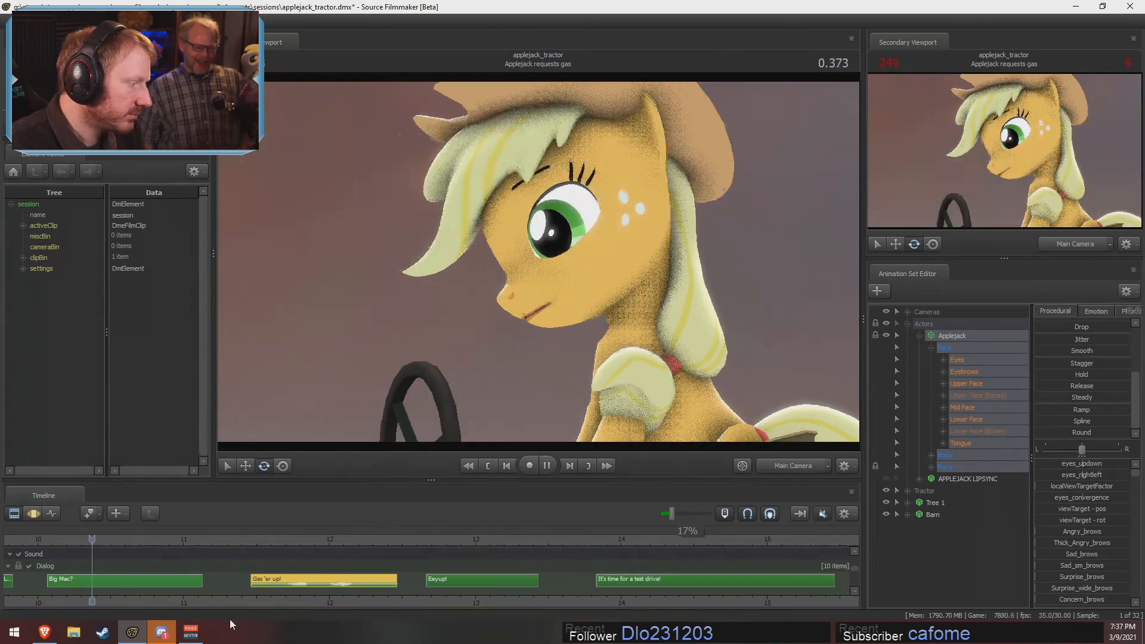
{"action": "key", "text": "space"}
{"action": "key", "text": "space"}
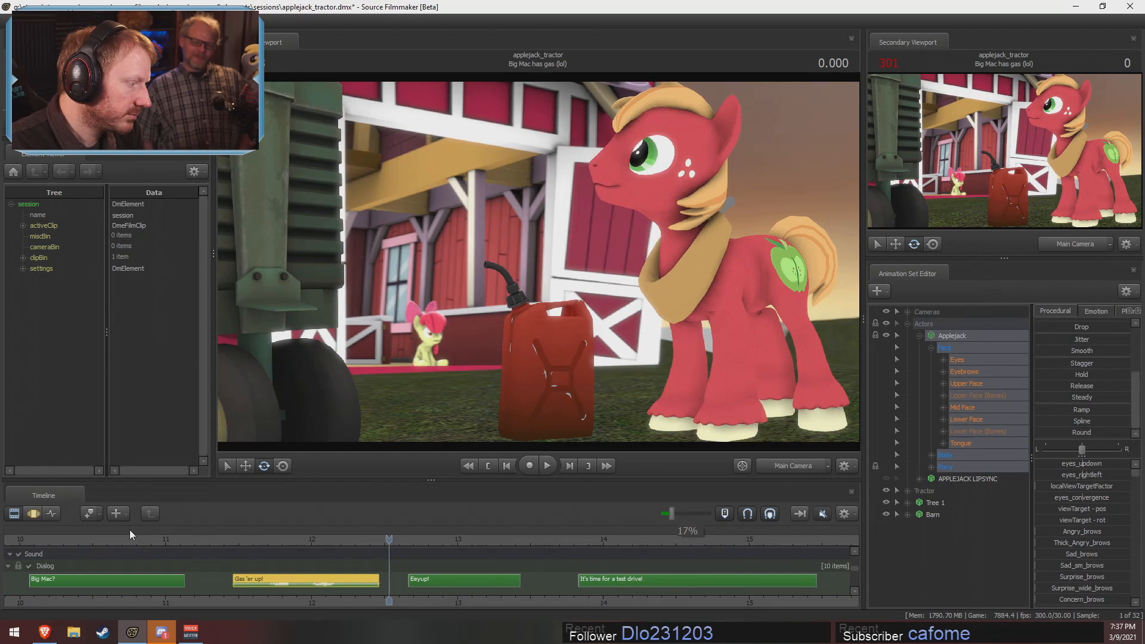
Pull the end of Applejack's stretched time selection back to 1.466 s in the Motion Editor, bringing the following animation earlier
{"action": "left_click", "coordinate": [155, 541]}
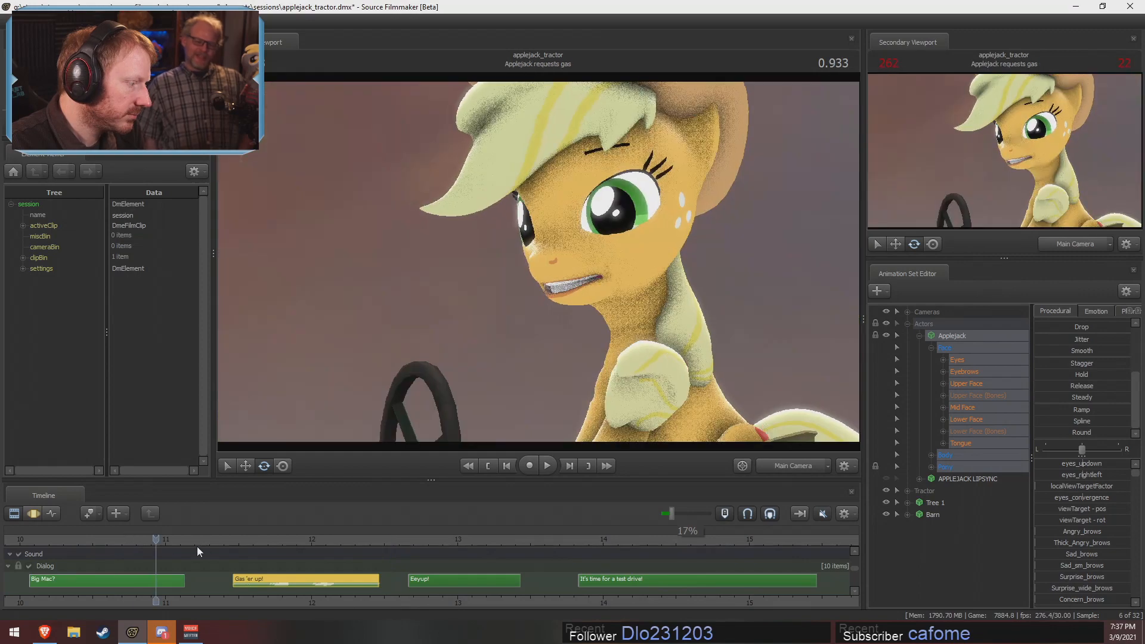
{"action": "mouse_move", "coordinate": [204, 545]}
{"action": "left_mouse_down"}
{"action": "mouse_move", "coordinate": [223, 548]}
{"action": "mouse_move", "coordinate": [210, 547]}
{"action": "left_mouse_up"}
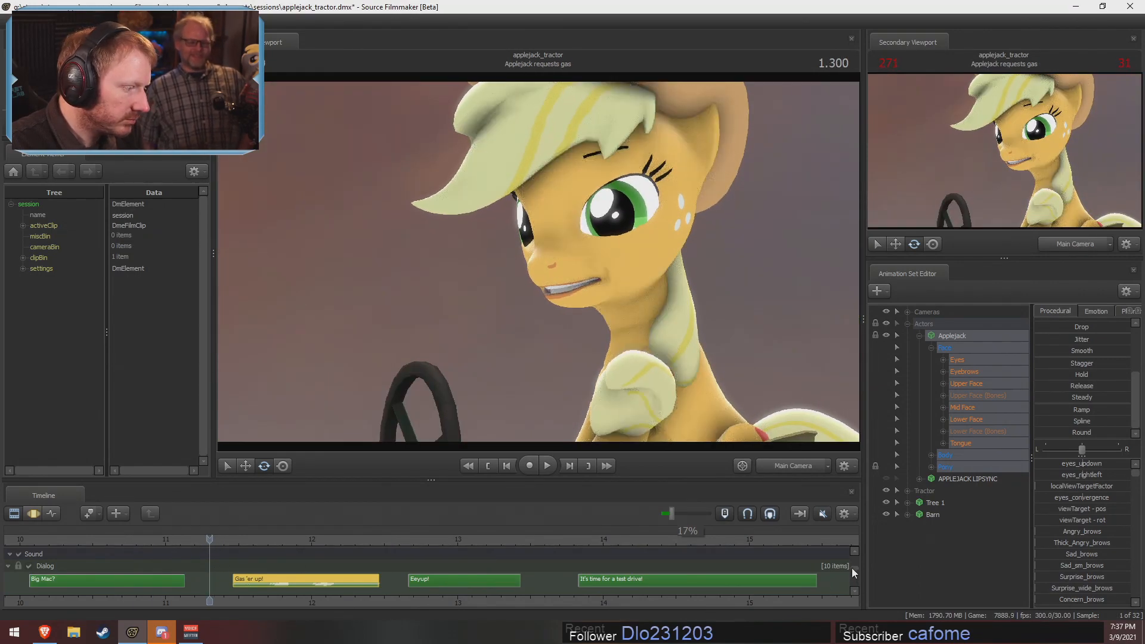
{"action": "scroll", "coordinate": [851, 568], "scroll_direction": "up", "scroll_amount": 3}
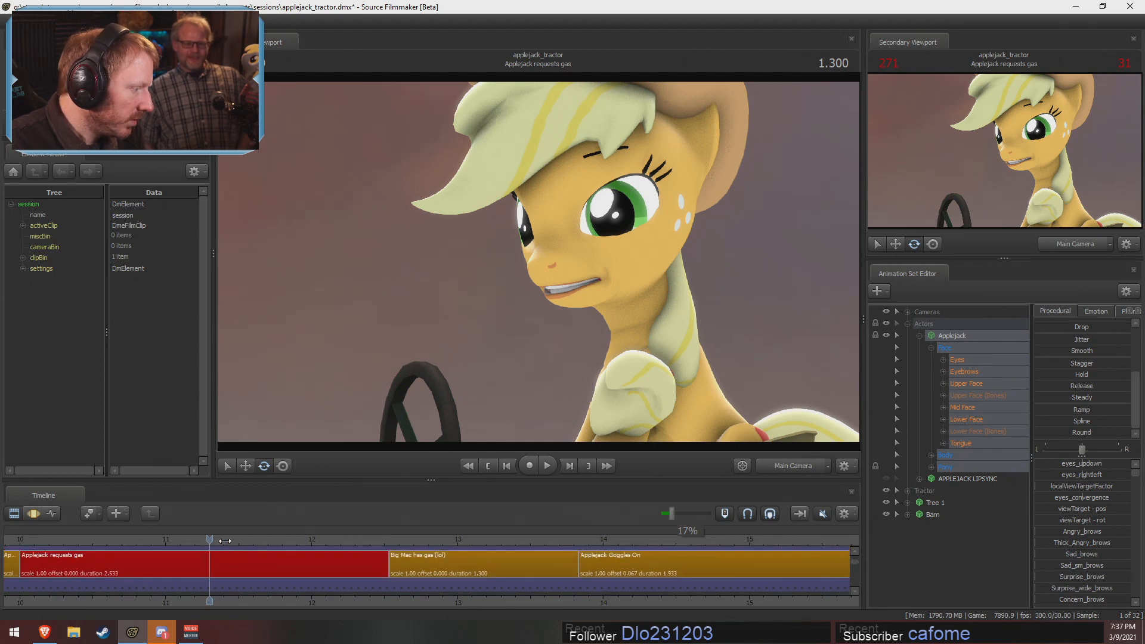
{"action": "key", "text": "F3"}
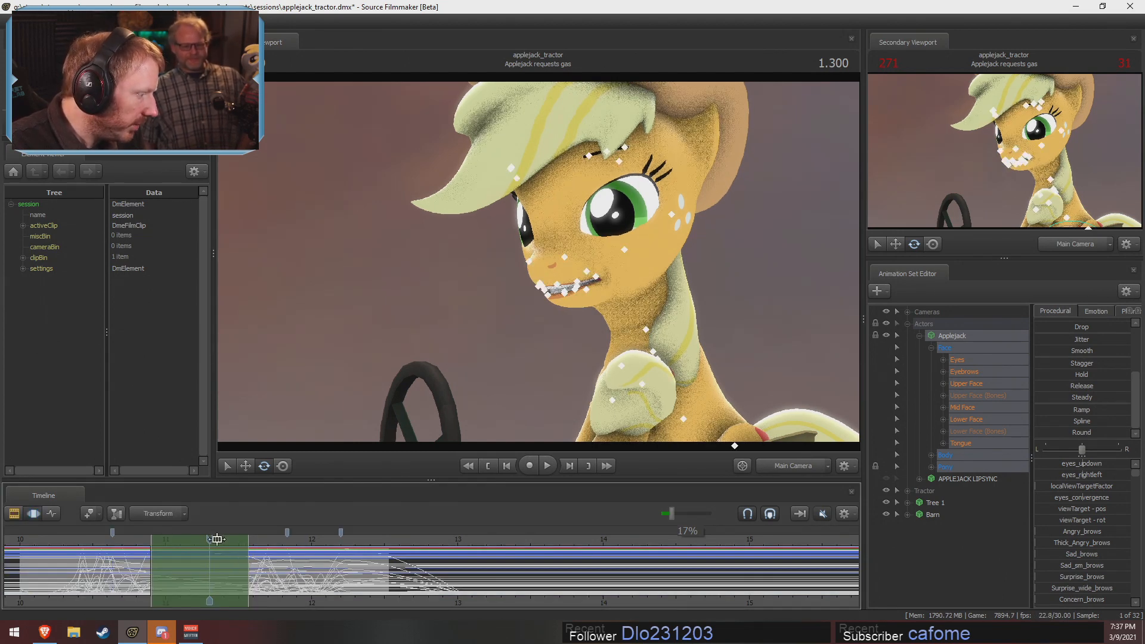
{"action": "left_click", "coordinate": [220, 539]}
{"action": "left_click_drag", "start_coordinate": [221, 540], "coordinate": [235, 539]}
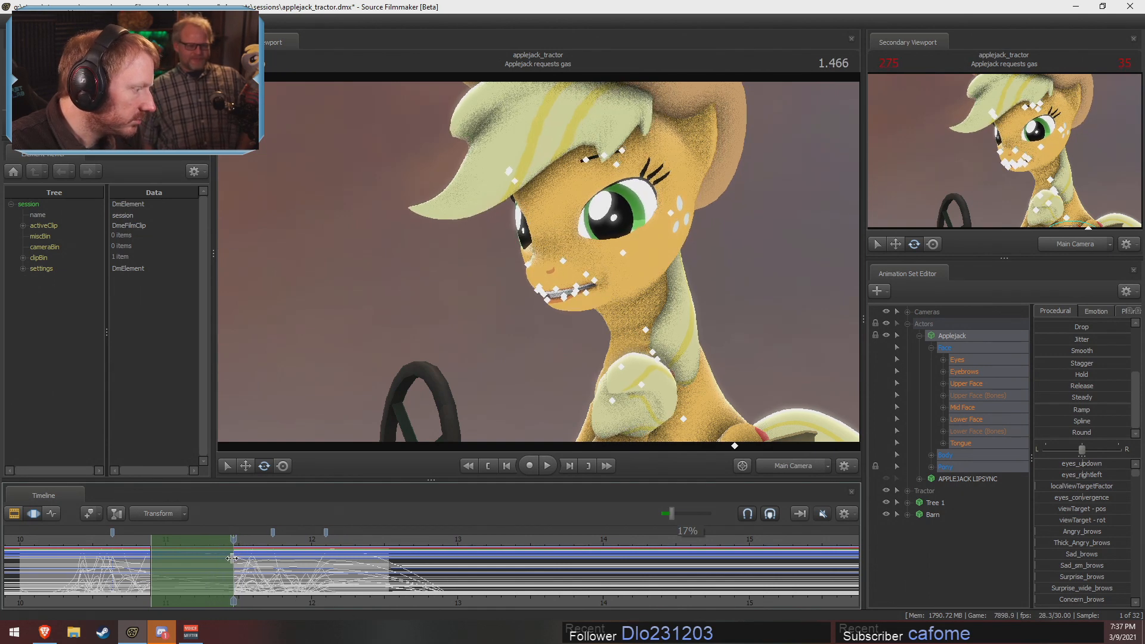
Ripple-trim the end of "Applejack requests gas" to a duration of 2.433 s in the Clip Editor
{"action": "key", "text": "F2"}
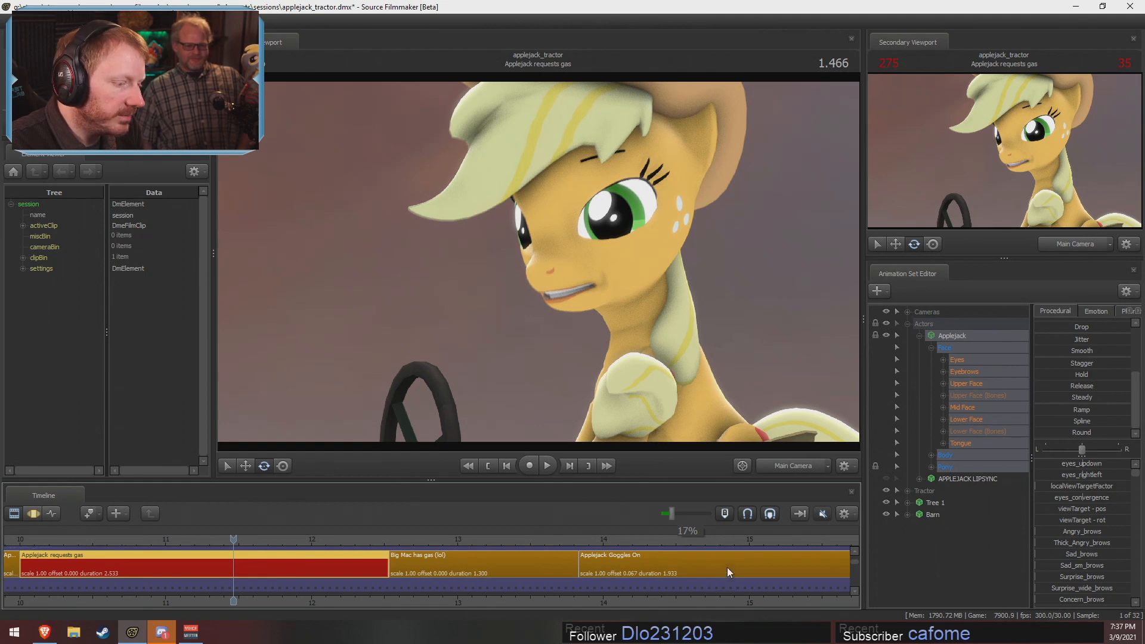
{"action": "left_click", "coordinate": [382, 557]}
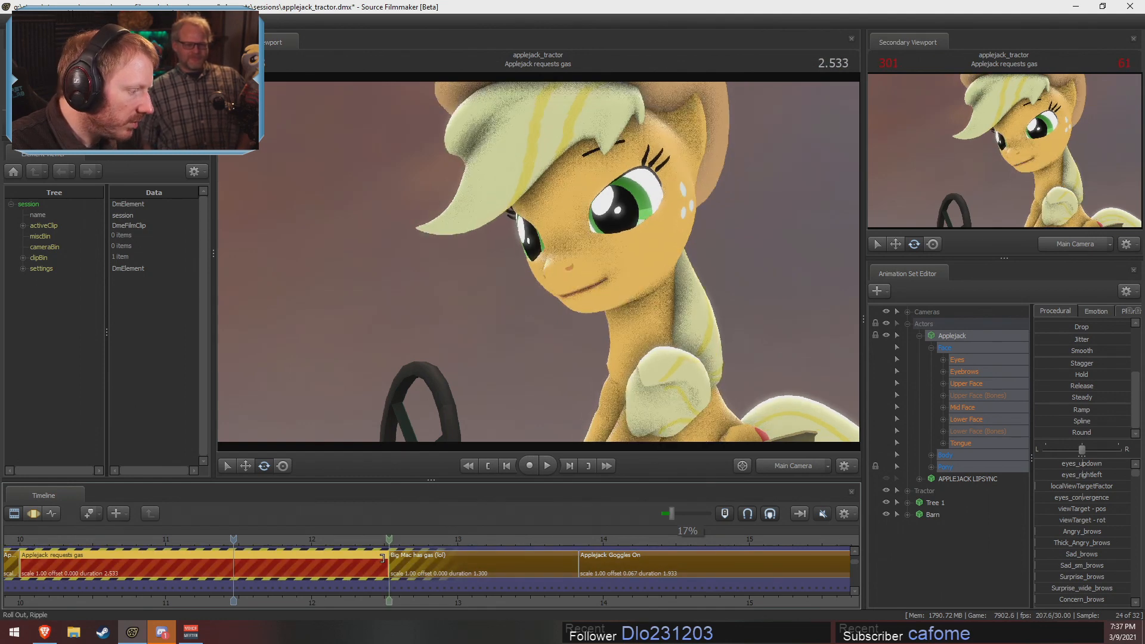
{"action": "left_click_drag", "start_coordinate": [383, 557], "coordinate": [368, 558]}
{"action": "key", "text": "F3"}
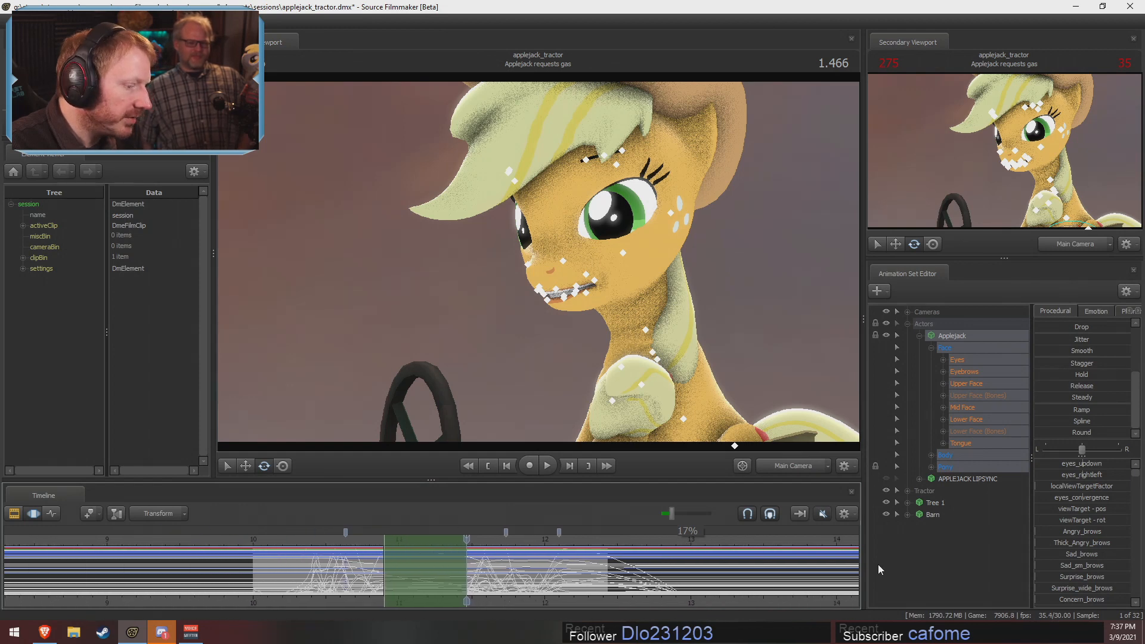
{"action": "key", "text": "F2"}
{"action": "key", "text": "F3"}
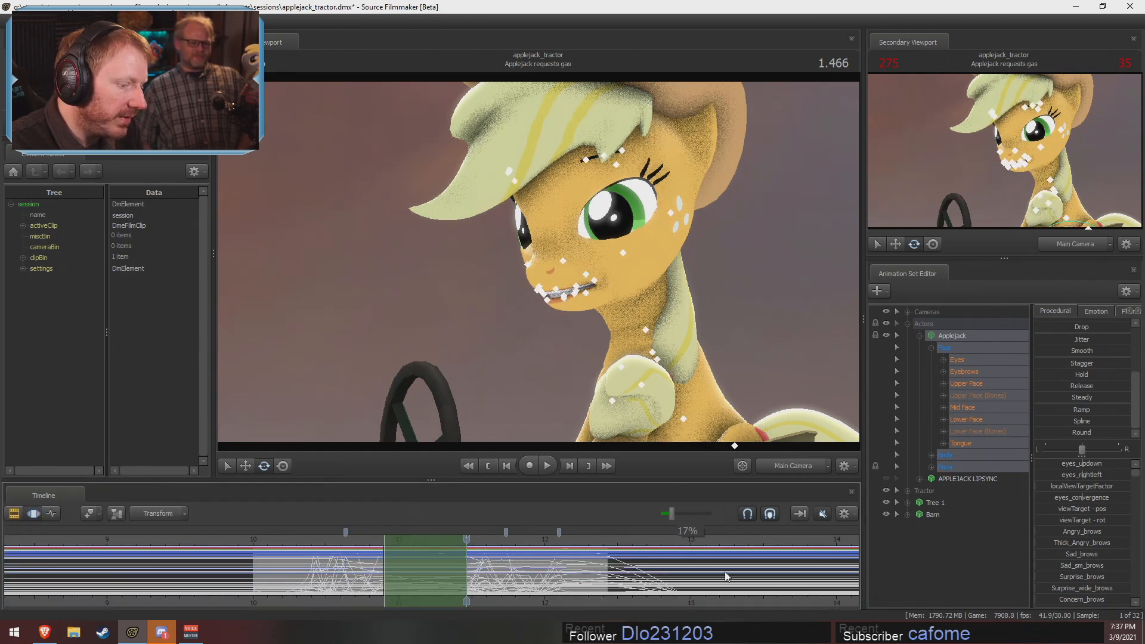
{"action": "key", "text": "F2"}
{"action": "key", "text": "F3"}
{"action": "key", "text": "F2"}
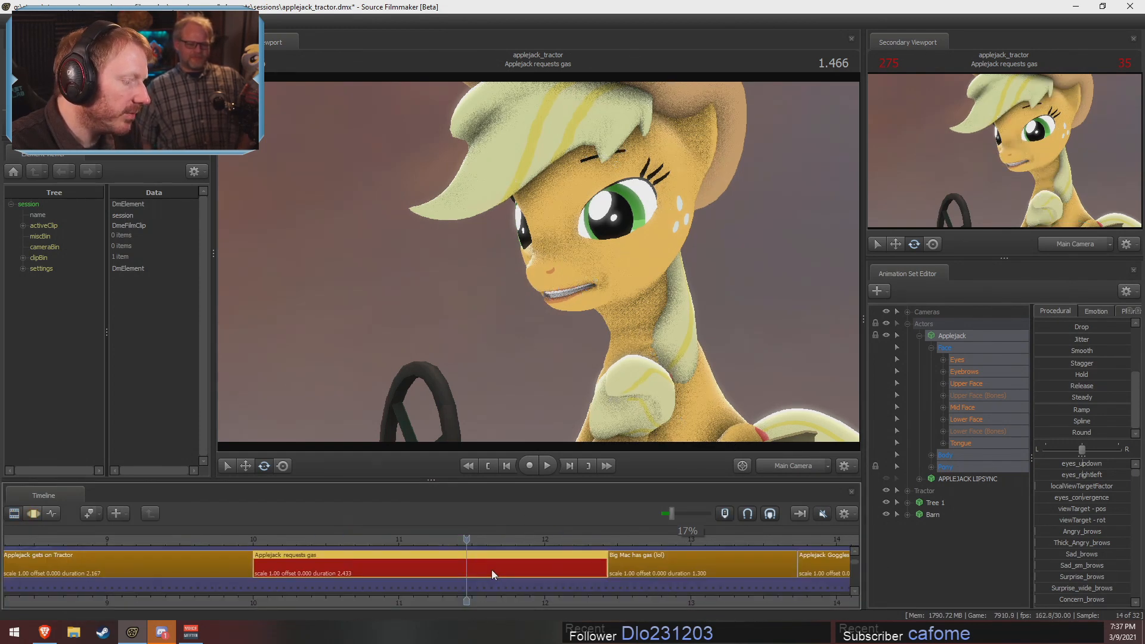
Shift the "Gas 'er up!" dialogue clip about 0.1 s earlier to match the shortened pause
{"action": "left_click_drag", "start_coordinate": [852, 563], "coordinate": [853, 572]}
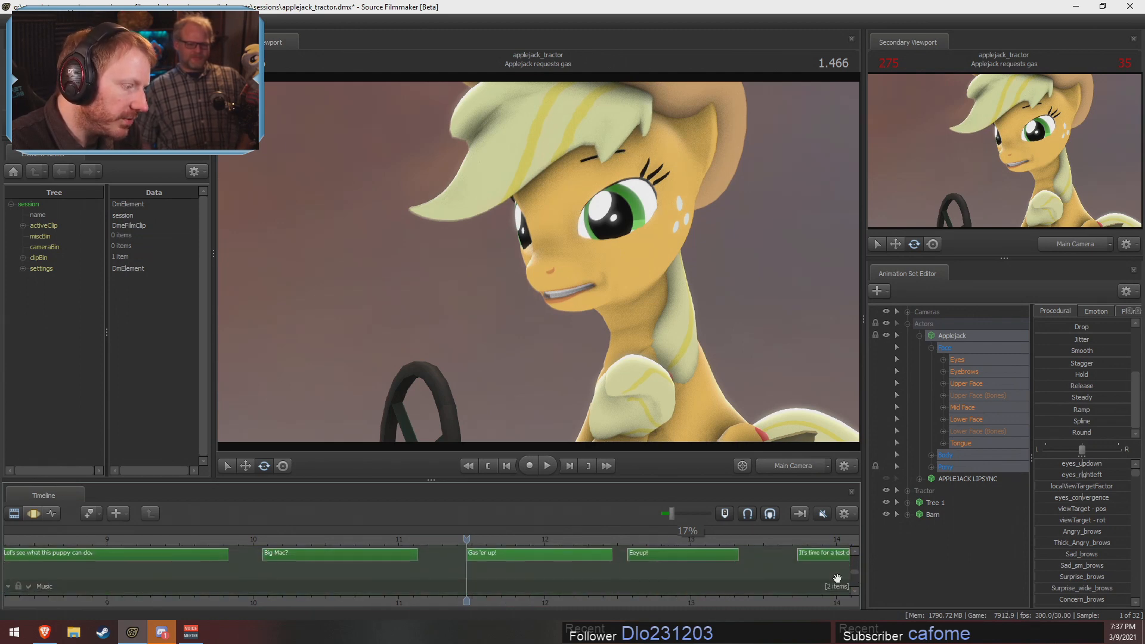
{"action": "left_click", "coordinate": [504, 552]}
{"action": "left_click_drag", "start_coordinate": [478, 557], "coordinate": [461, 552]}
Replay "Applejack requests gas" from about 0.53 s and from 0.300 s to check the dialogue timing
{"action": "left_click", "coordinate": [382, 538]}
{"action": "left_click_drag", "start_coordinate": [377, 538], "coordinate": [330, 538]}
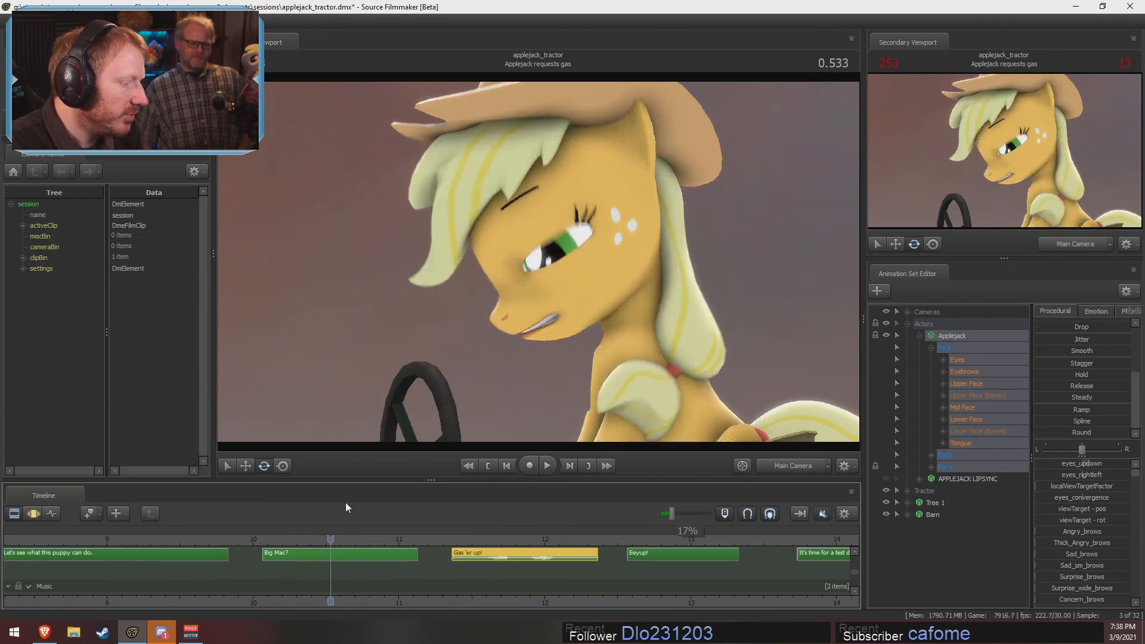
{"action": "key", "text": "space"}
{"action": "key", "text": "space"}
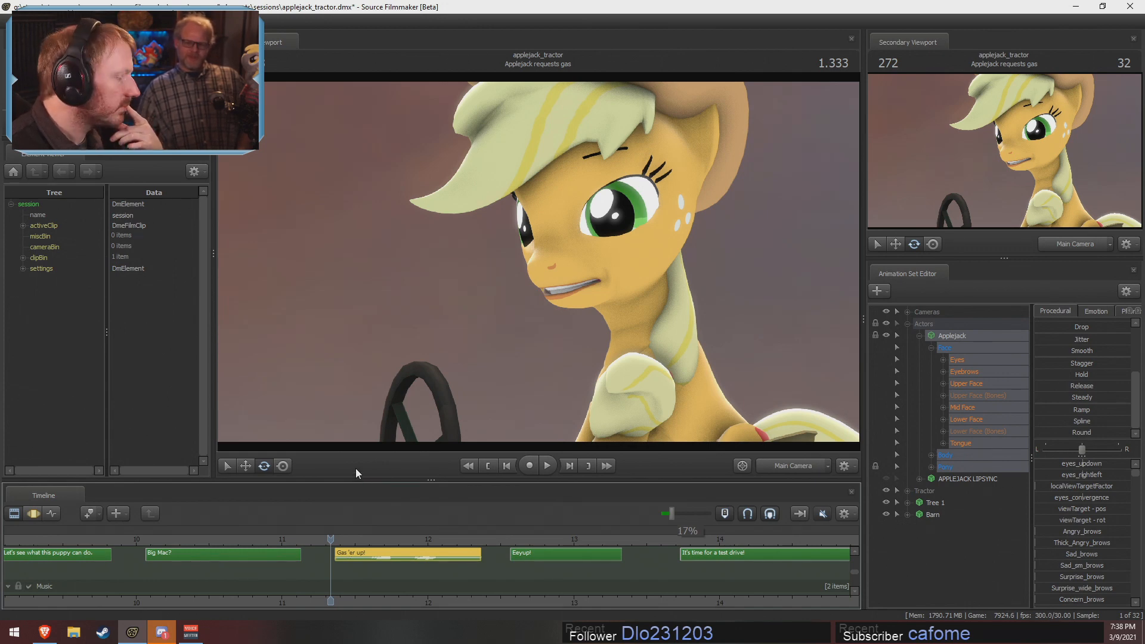
{"action": "left_click_drag", "start_coordinate": [267, 539], "coordinate": [181, 537]}
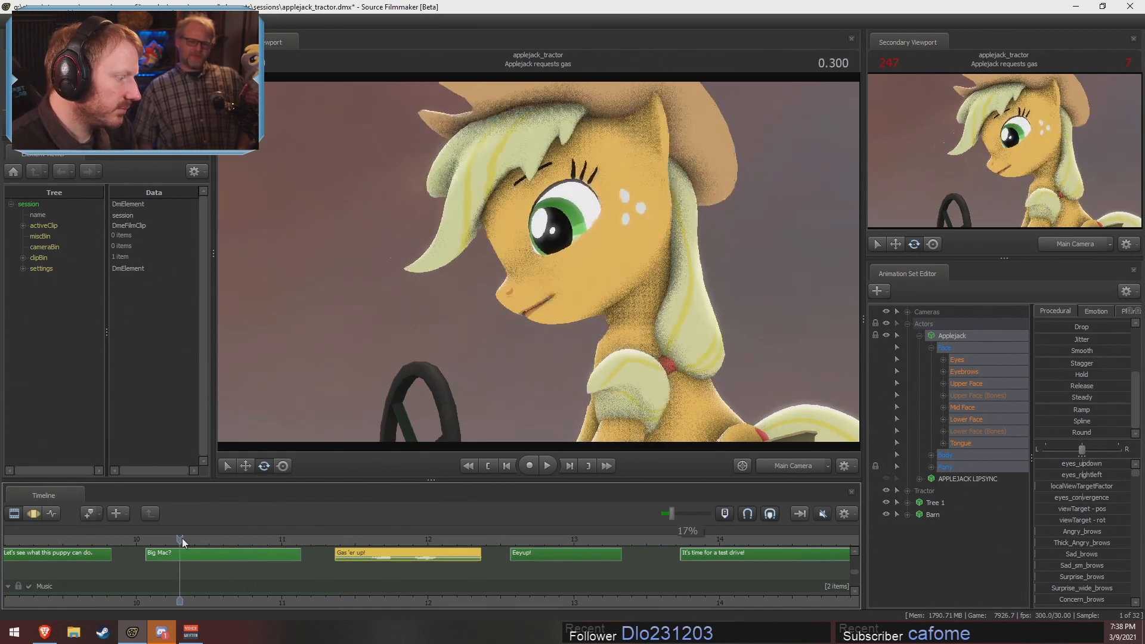
{"action": "key", "text": "space"}
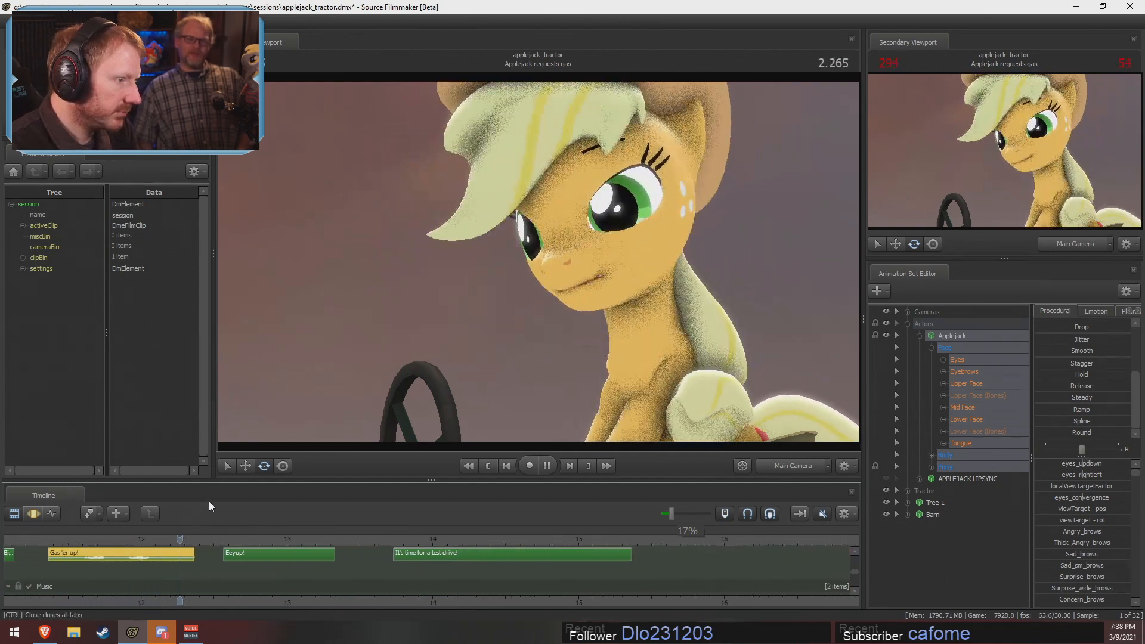
Replay "Applejack requests gas" from about 0.6 s to check how the animation matches the retimed dialogue
{"action": "key", "text": "space"}
{"action": "left_click_drag", "start_coordinate": [196, 592], "coordinate": [537, 584]}
{"action": "left_click_drag", "start_coordinate": [298, 539], "coordinate": [266, 541]}
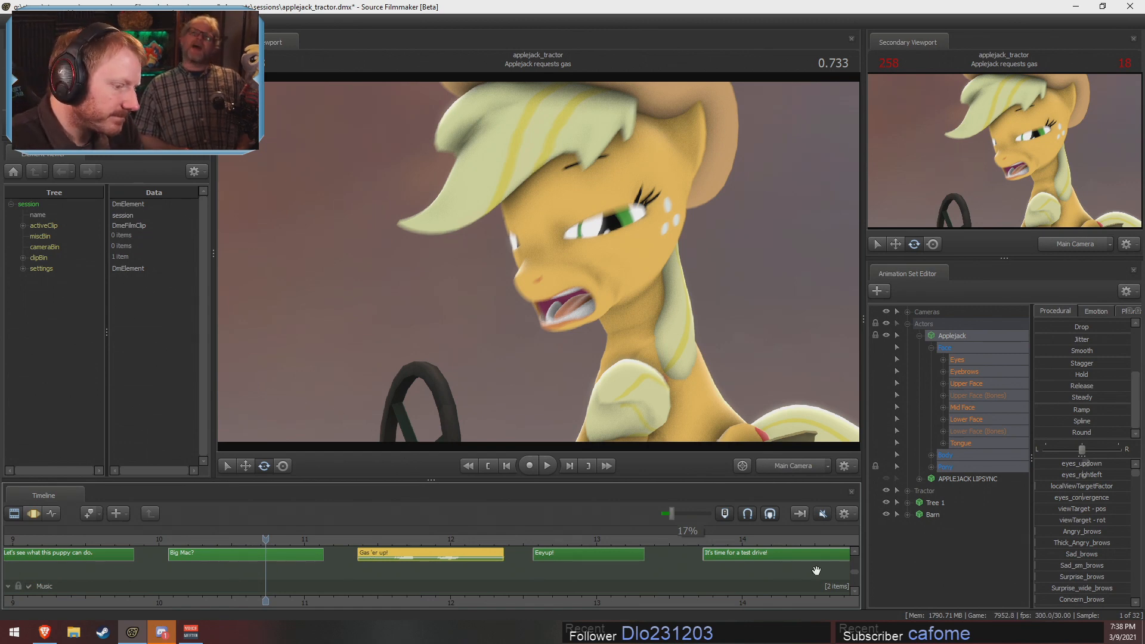
{"action": "scroll", "coordinate": [857, 567], "scroll_direction": "up", "scroll_amount": 2}
{"action": "left_click", "coordinate": [241, 534]}
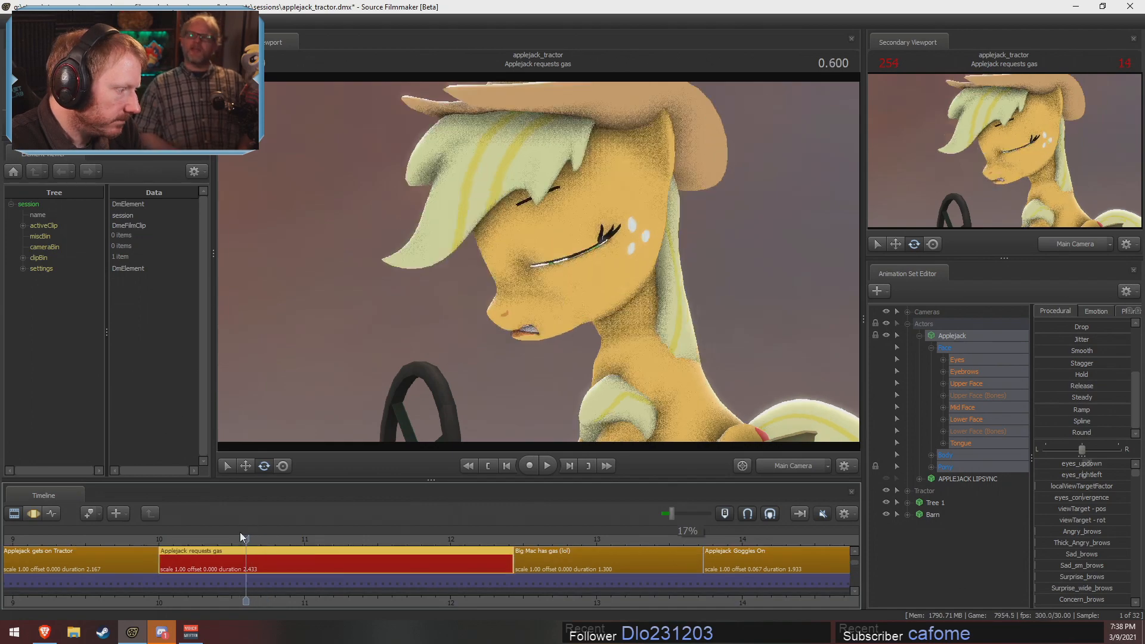
{"action": "key", "text": "space"}
{"action": "key", "text": "space"}
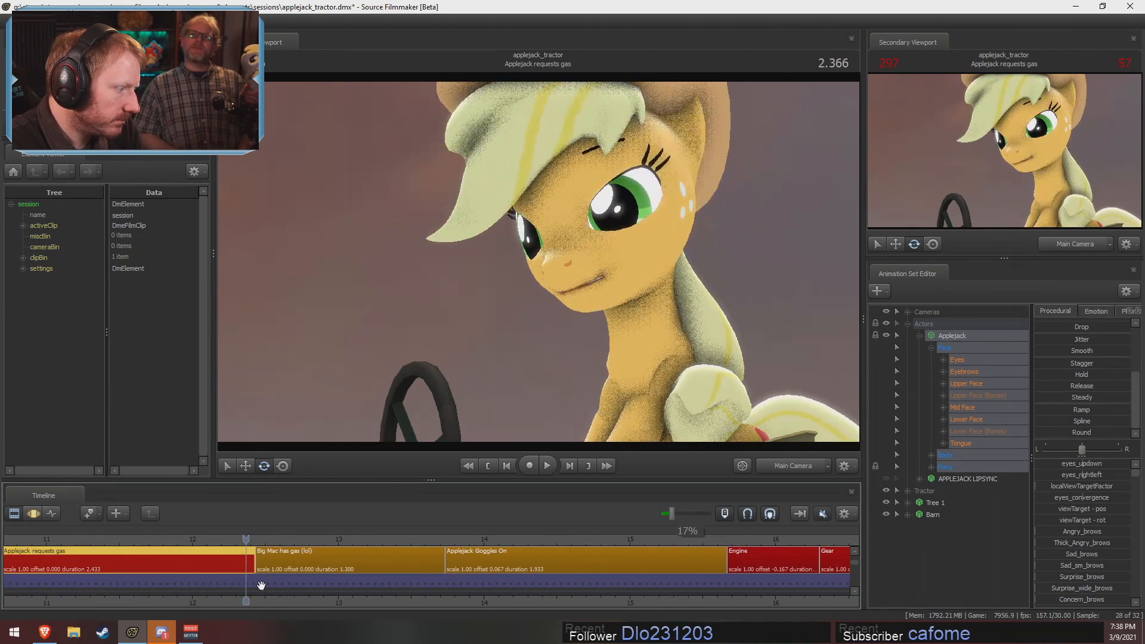
{"action": "middle_click_drag", "start_coordinate": [260, 582], "coordinate": [568, 583]}
{"action": "left_click_drag", "start_coordinate": [345, 536], "coordinate": [292, 539]}
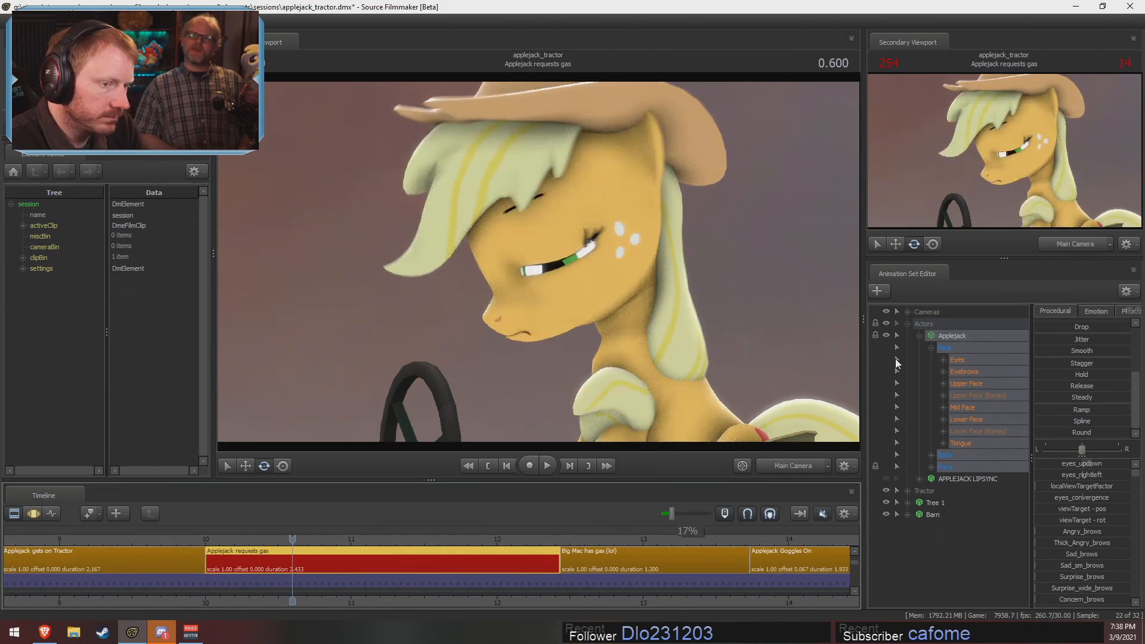
Lower Applejack's Close_eyes2 upper-face control slightly at 0.866 s in the Motion Editor, using a time selection from about 10.7 to 11.23 s
{"action": "left_click", "coordinate": [948, 348], "text": "ctrl"}
{"action": "key", "text": "F3"}
{"action": "scroll", "coordinate": [347, 541], "scroll_direction": "up", "scroll_amount": 3}
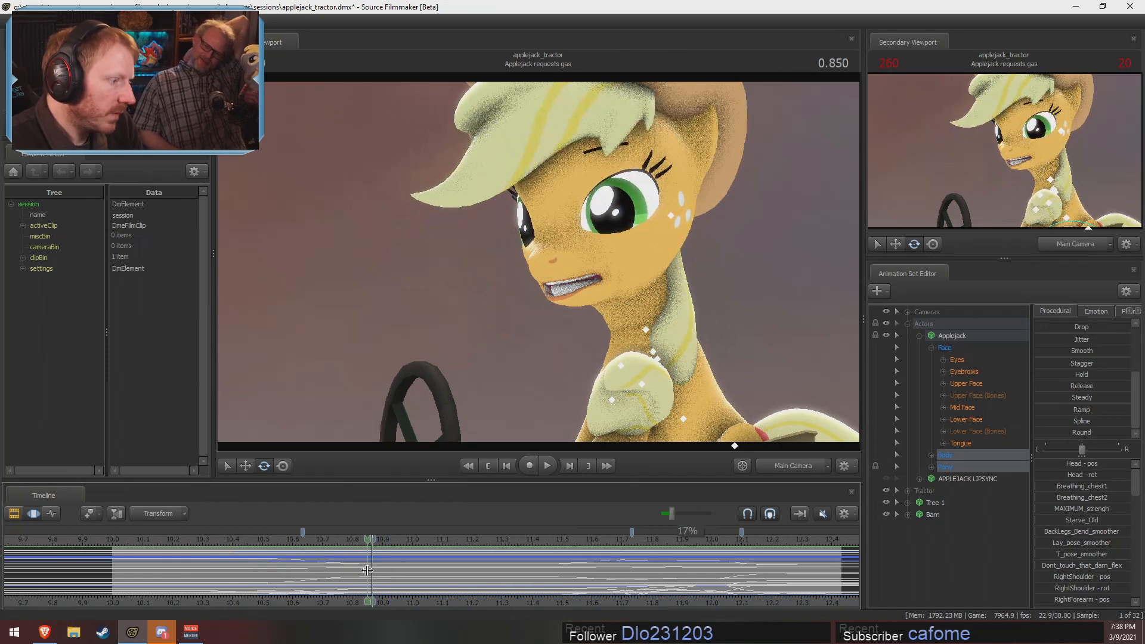
{"action": "left_click", "coordinate": [965, 383]}
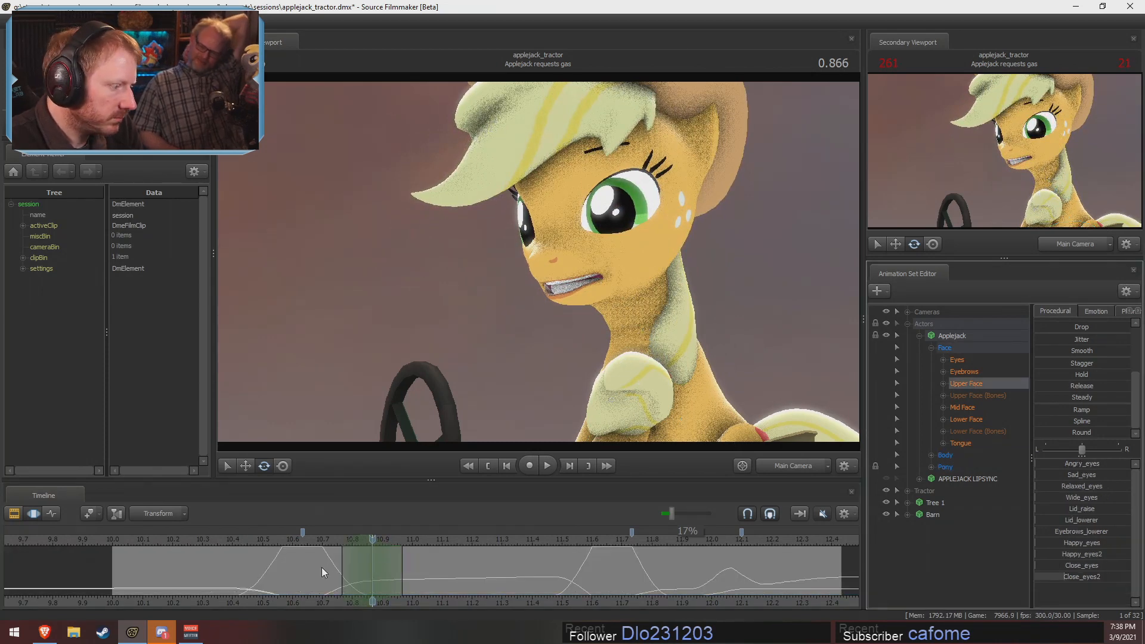
{"action": "scroll", "coordinate": [373, 572], "scroll_direction": "up", "scroll_amount": 2, "text": "shift"}
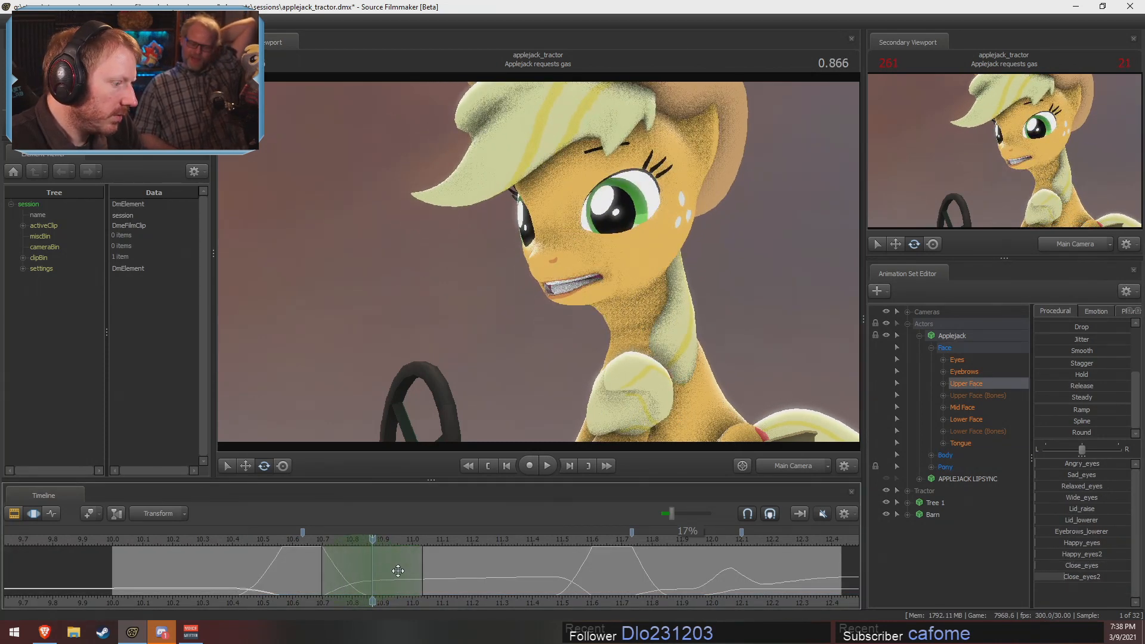
{"action": "left_click_drag", "start_coordinate": [423, 567], "coordinate": [482, 571]}
{"action": "left_click_drag", "start_coordinate": [1085, 577], "coordinate": [1075, 577]}
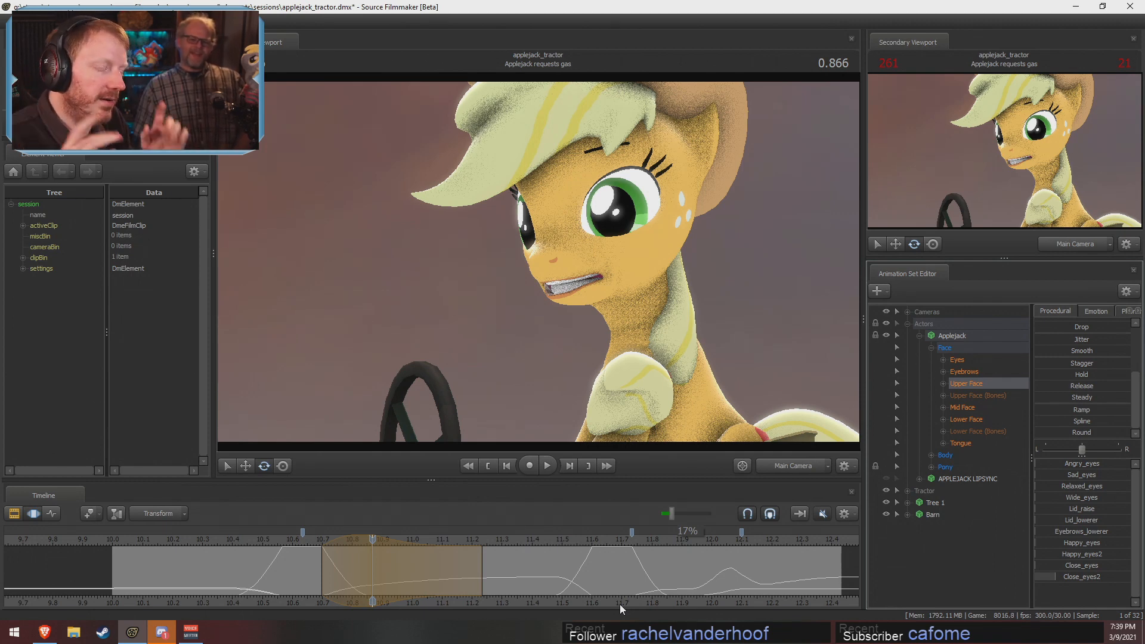
Replay "Applejack requests gas" from about 0.5 s to check the eyelid adjustment
{"action": "left_click", "coordinate": [266, 542]}
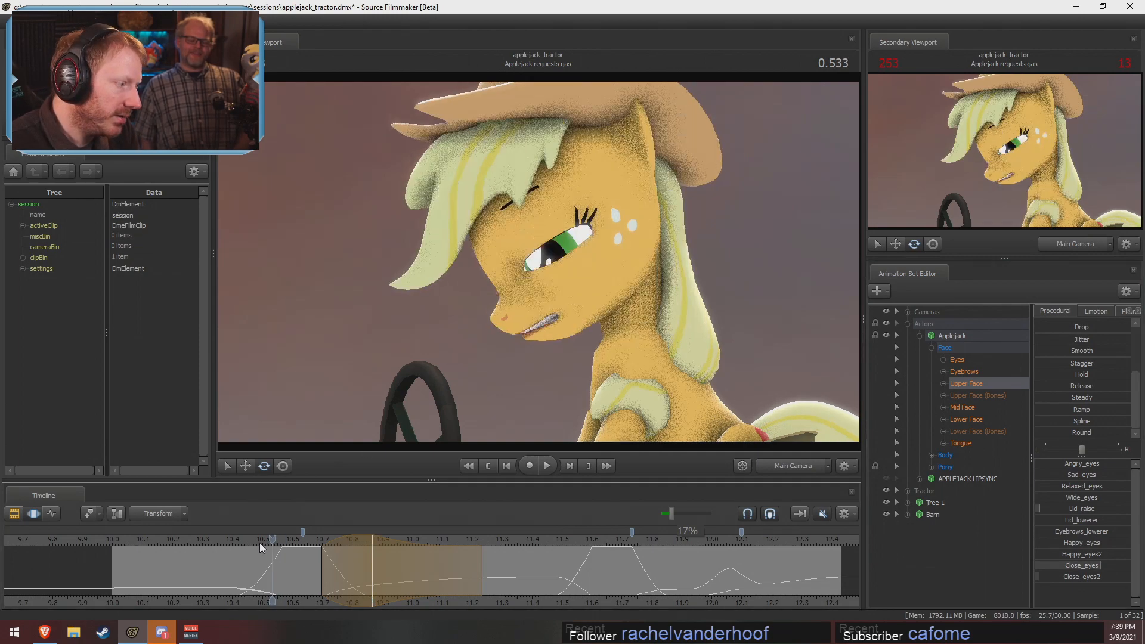
{"action": "key", "text": "space"}
{"action": "key", "text": "space"}
{"action": "key", "text": "shift"}
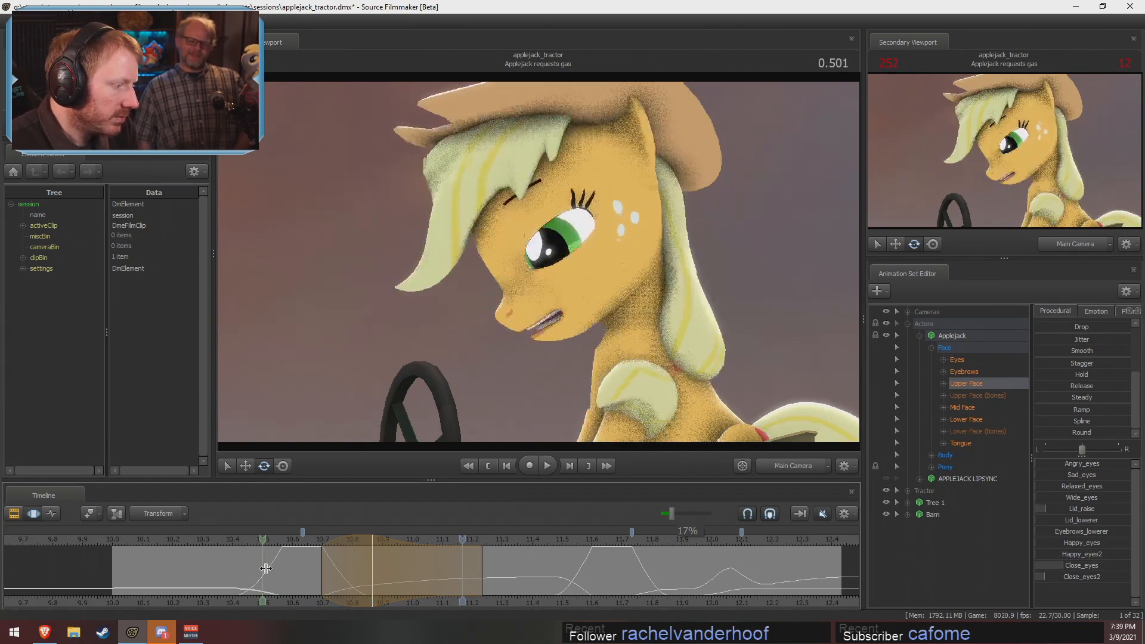
Rotate Applejack's head slightly upward at 0.833 s, using a time selection from about 10.6 to 11.27 s, and check the motion
{"action": "left_click", "coordinate": [358, 580], "text": "shift"}
{"action": "scroll", "coordinate": [358, 578], "scroll_direction": "up", "scroll_amount": 5, "text": "shift"}
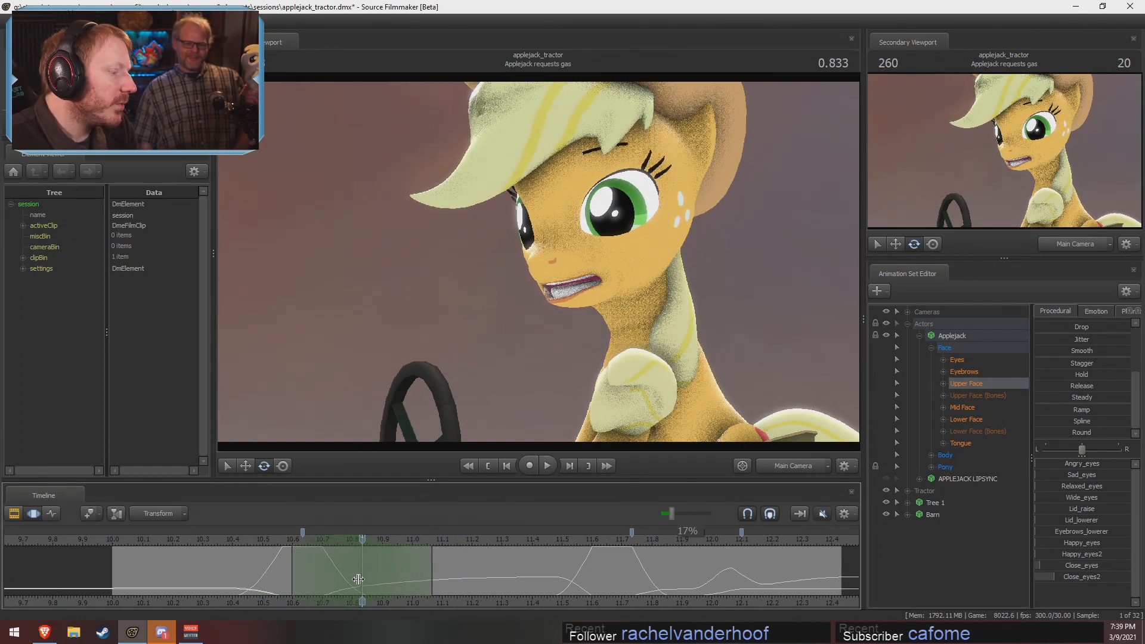
{"action": "left_click_drag", "start_coordinate": [433, 567], "coordinate": [496, 563]}
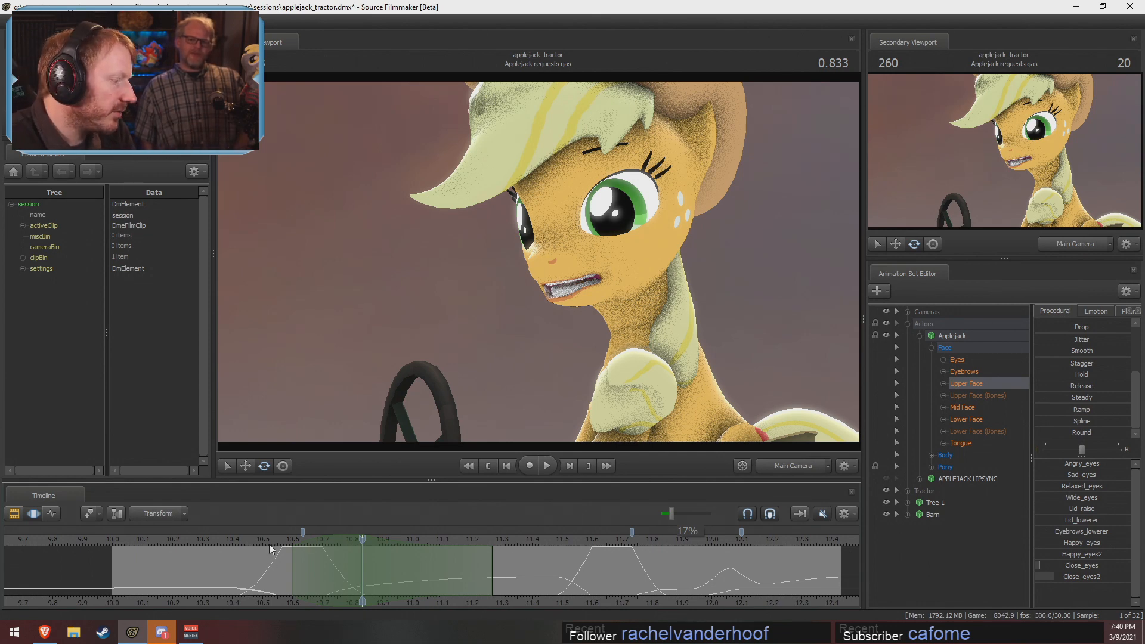
{"action": "mouse_move", "coordinate": [655, 282]}
{"action": "left_mouse_down", "text": "ctrl"}
{"action": "mouse_move", "coordinate": [610, 291]}
{"action": "mouse_move", "coordinate": [685, 209]}
{"action": "mouse_move", "coordinate": [655, 262]}
{"action": "mouse_move", "coordinate": [630, 257]}
{"action": "mouse_move", "coordinate": [642, 276]}
{"action": "mouse_move", "coordinate": [613, 252]}
{"action": "left_mouse_up", "text": "ctrl"}
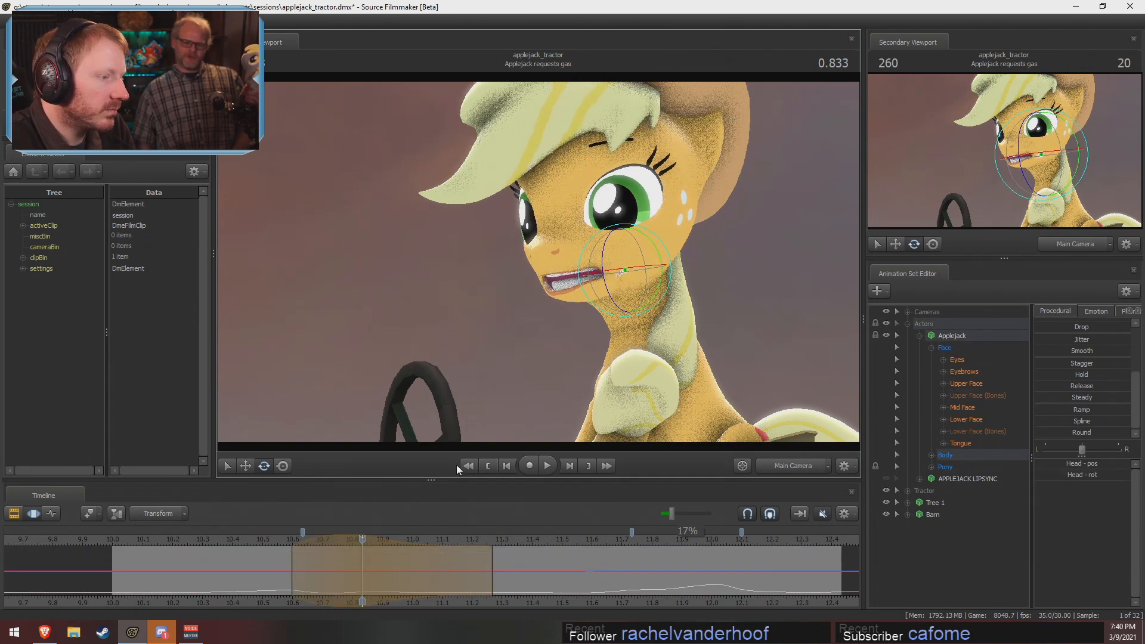
{"action": "left_click", "coordinate": [266, 541]}
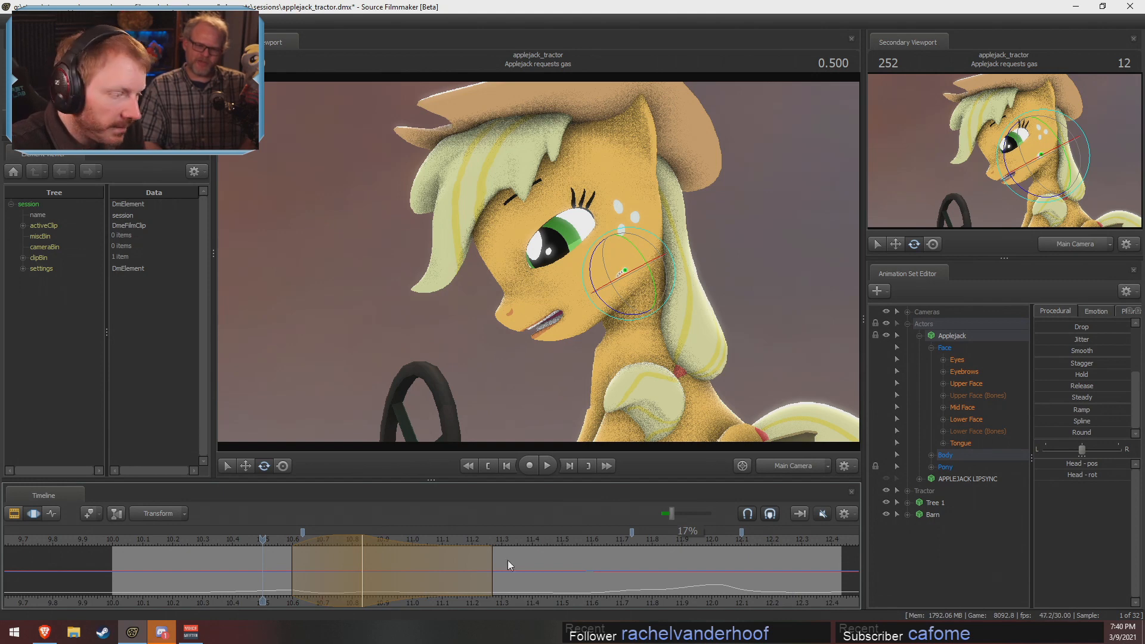
{"action": "left_click_drag", "start_coordinate": [274, 572], "coordinate": [387, 580]}
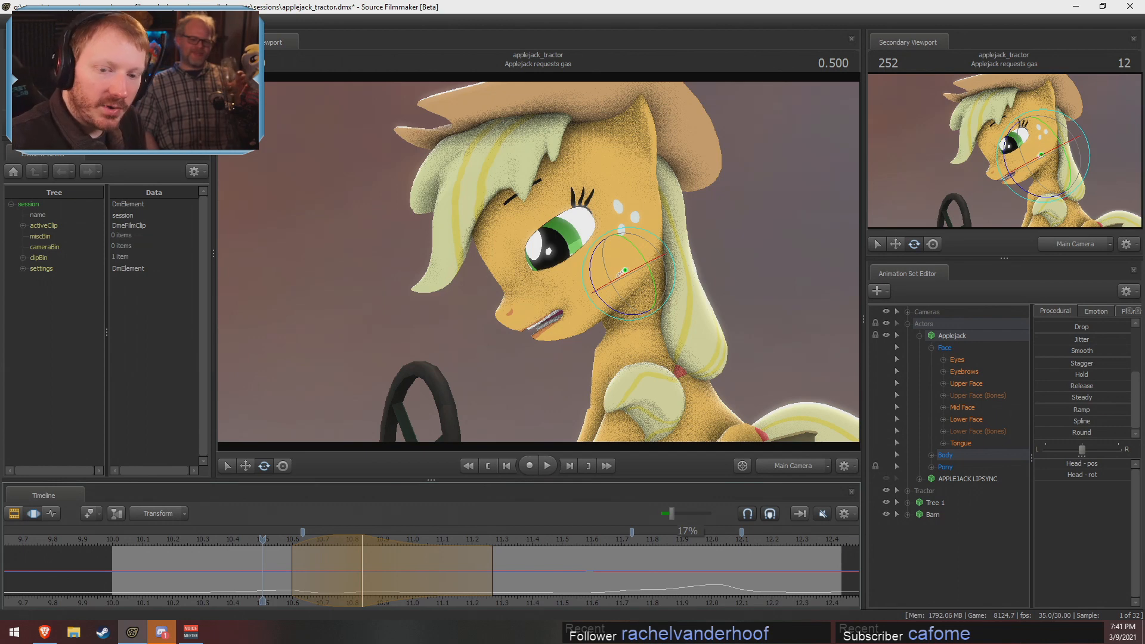
Play "Tractor Introduction" from 0.400 s in the Clip Editor and raise the playback volume
{"action": "key", "text": "F2"}
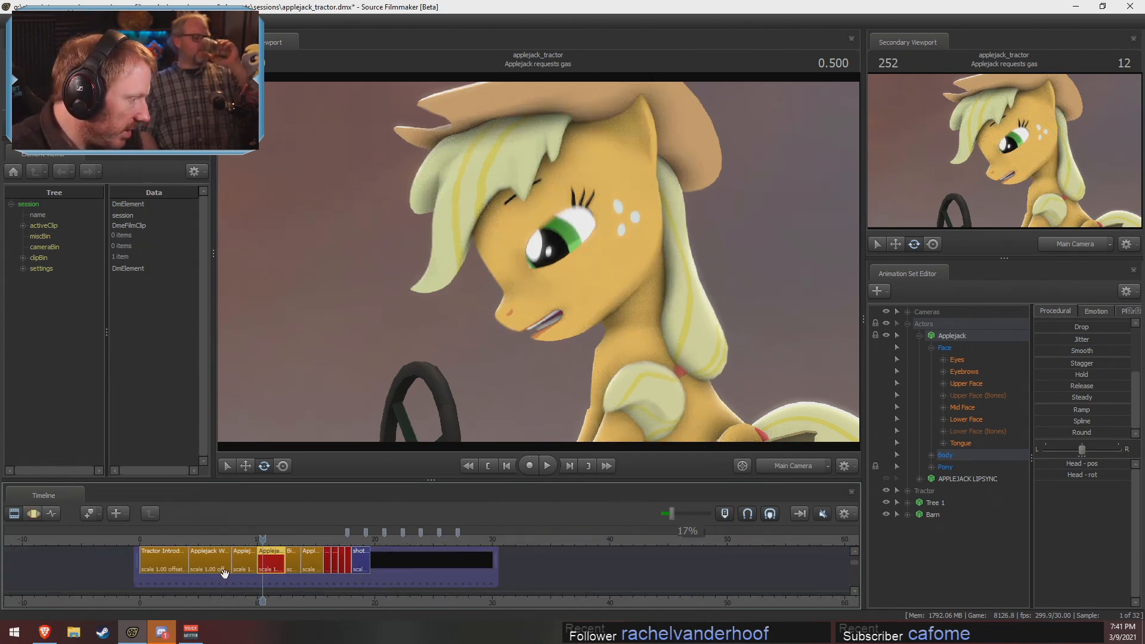
{"action": "left_click", "coordinate": [143, 536]}
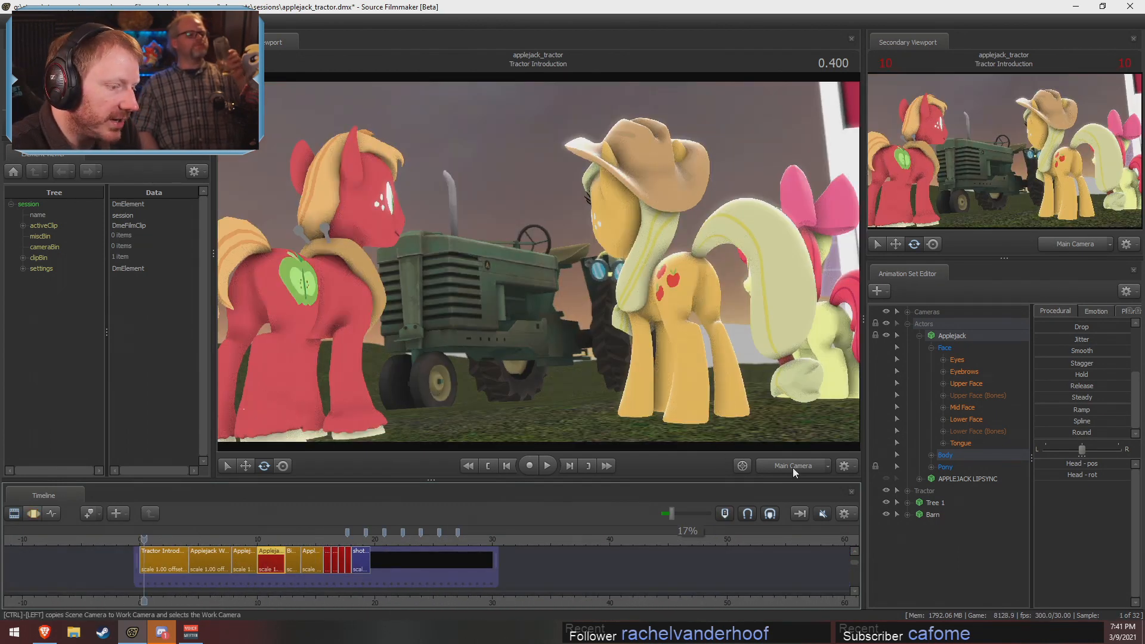
{"action": "key", "text": "space"}
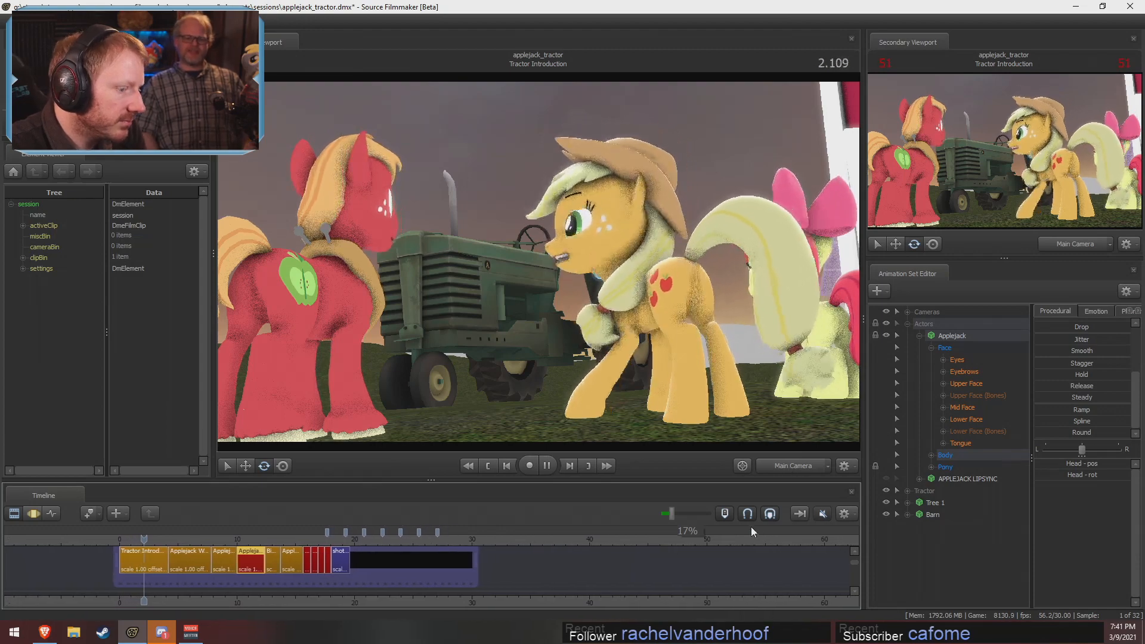
{"action": "key", "text": "space"}
{"action": "left_click_drag", "start_coordinate": [672, 514], "coordinate": [691, 513]}
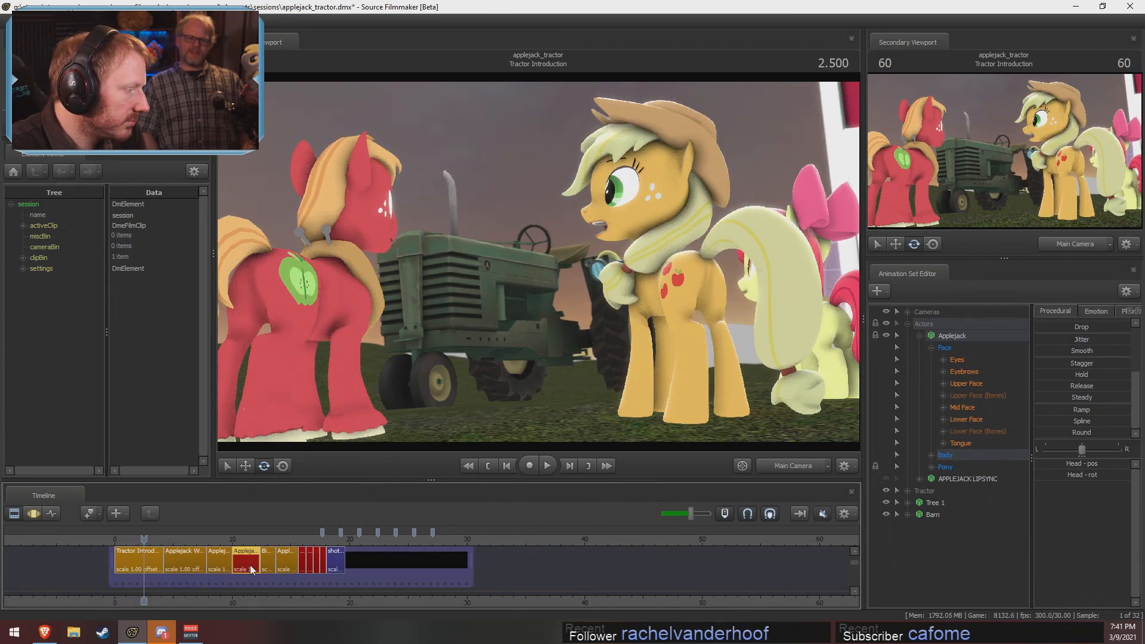
Review "Tractor Introduction" at 1.066 s and play through "Applejack Walks Forward" to about 3.433 s
{"action": "left_click", "coordinate": [127, 539]}
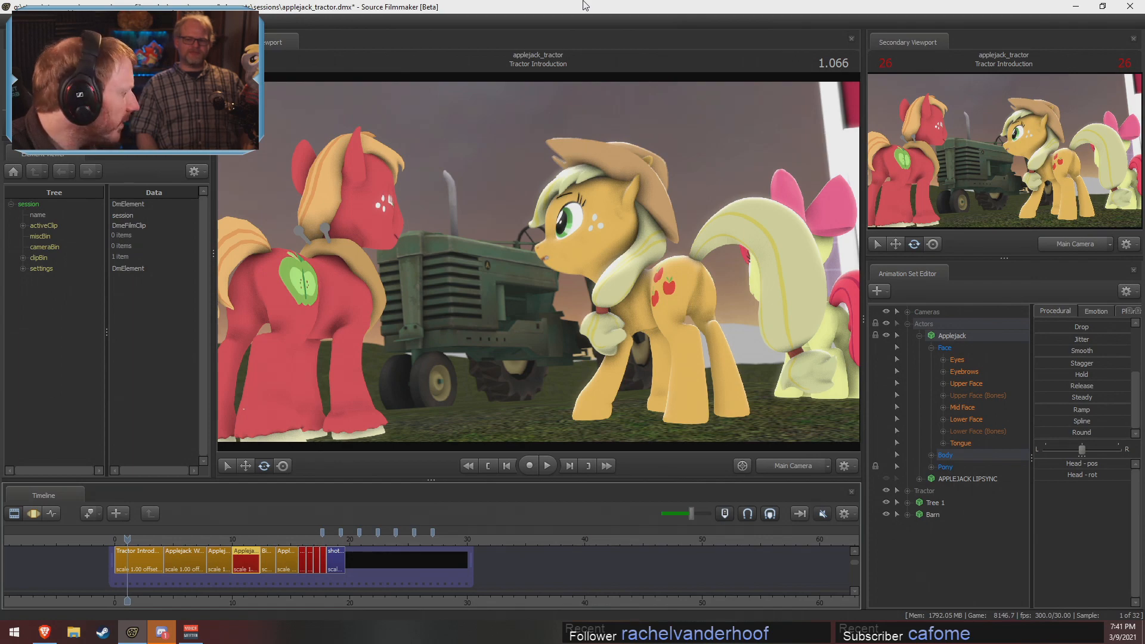
{"action": "left_click", "coordinate": [167, 539]}
{"action": "key", "text": "space"}
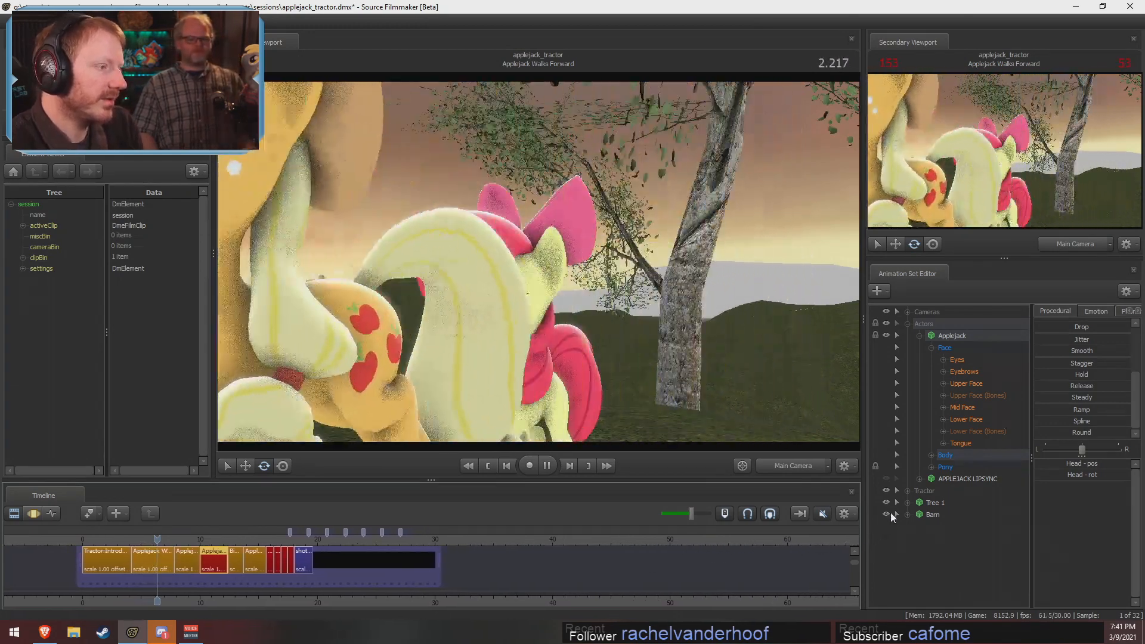
{"action": "key", "text": "space"}
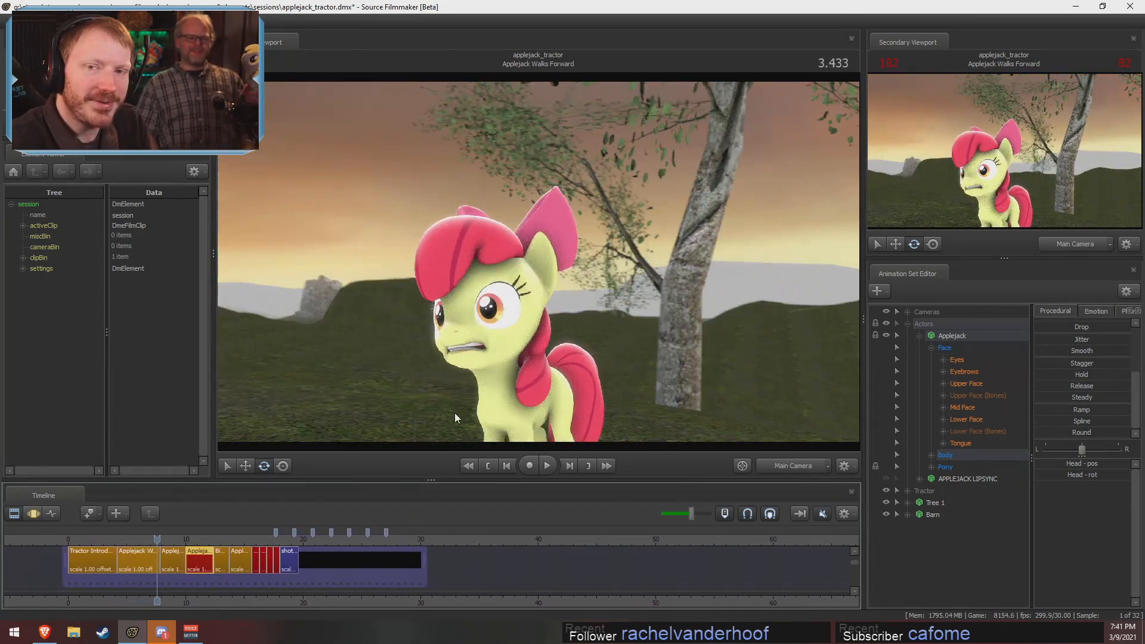
Move the playhead to 0.300 s in "Applejack requests gas" and switch the primary viewport to the Work Camera
{"action": "left_click_drag", "start_coordinate": [181, 537], "coordinate": [188, 537]}
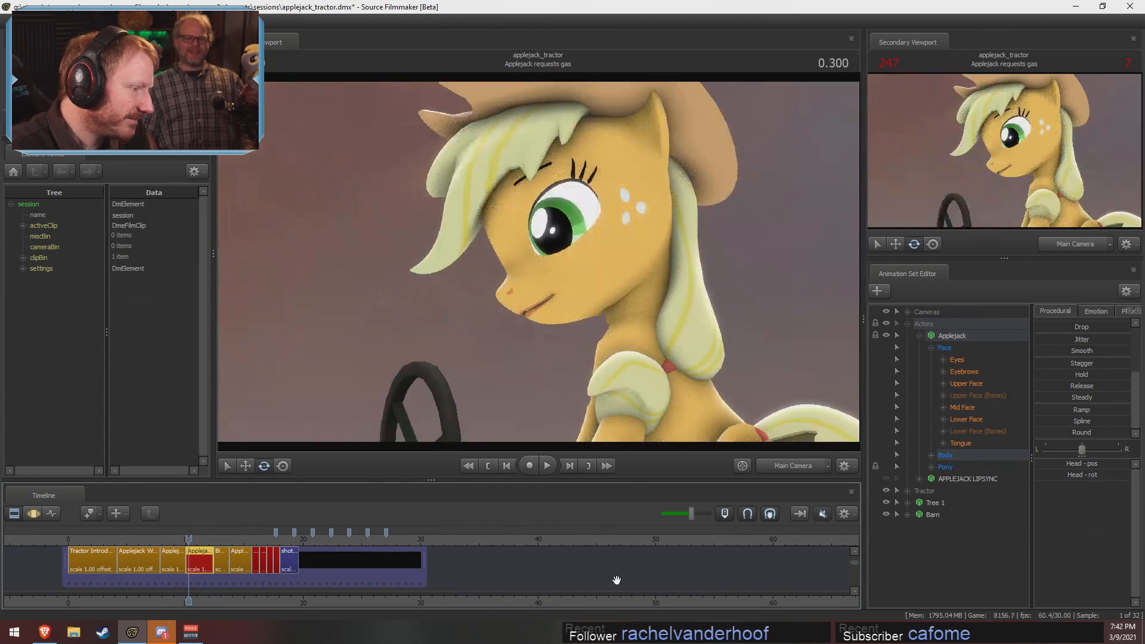
{"action": "left_click", "coordinate": [492, 294]}
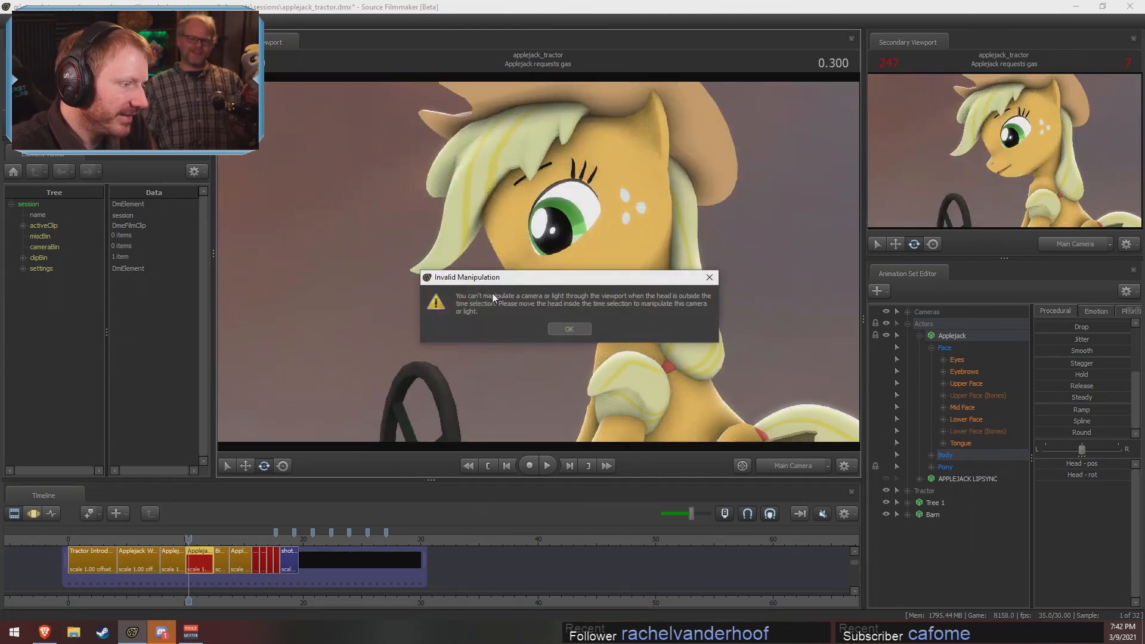
{"action": "left_click", "coordinate": [562, 327]}
{"action": "left_click", "coordinate": [772, 464]}
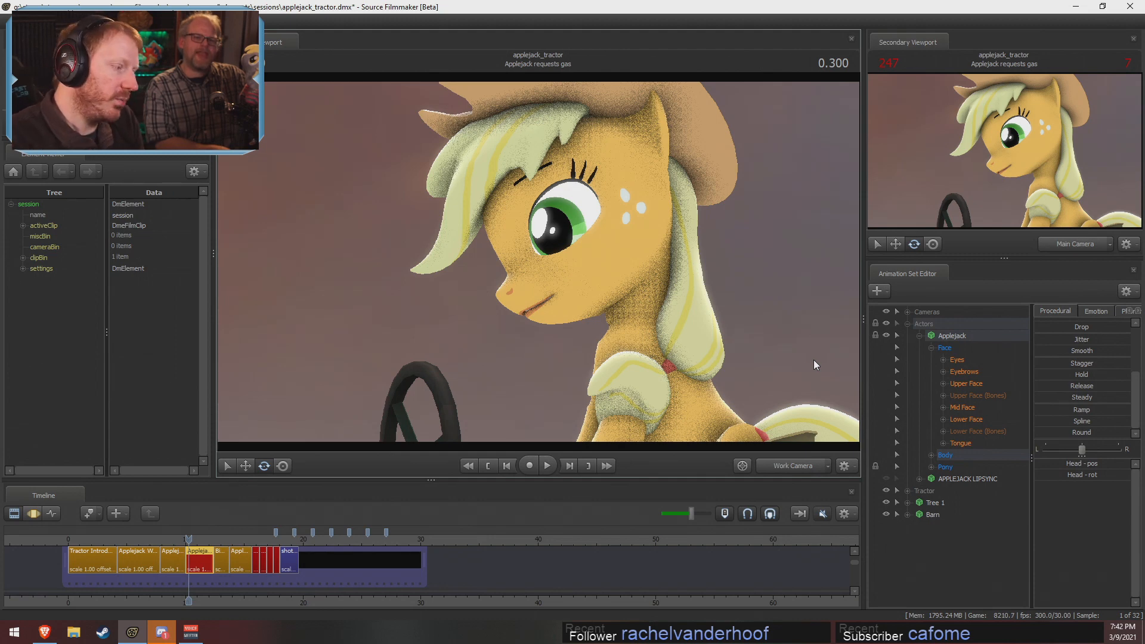
Replay "Applejack requests gas" from 0.300 s in the Motion Editor and scrub through to its end to check the head motion
{"action": "scroll", "coordinate": [227, 598], "scroll_direction": "up", "scroll_amount": 5}
{"action": "left_click_drag", "start_coordinate": [227, 598], "coordinate": [284, 576]}
{"action": "key", "text": "F3"}
{"action": "scroll", "coordinate": [215, 579], "scroll_direction": "up", "scroll_amount": 4}
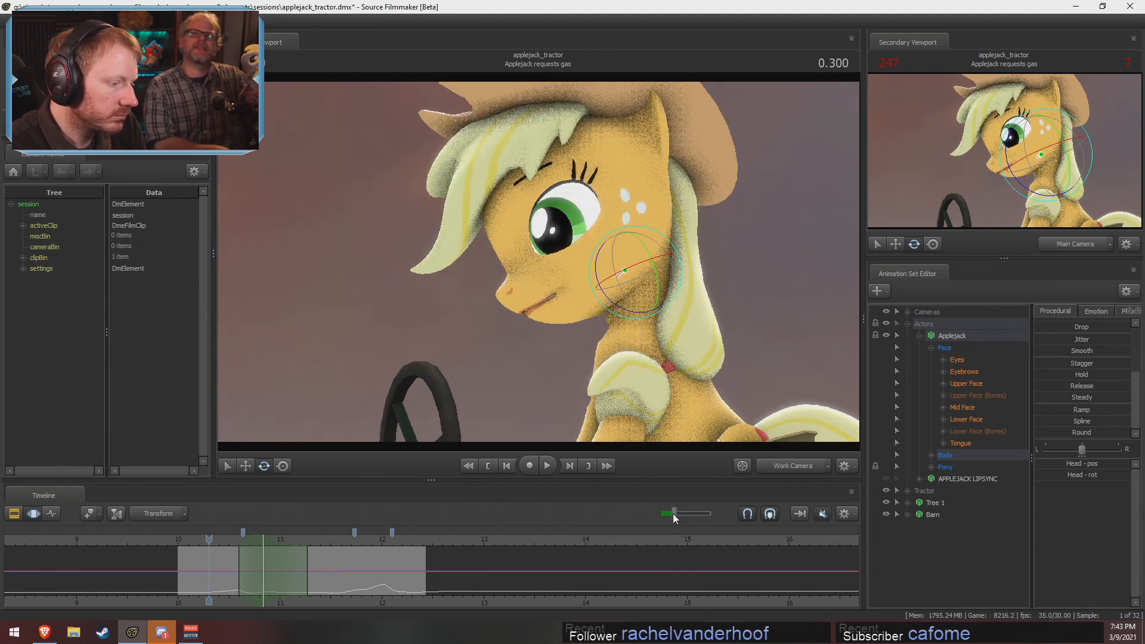
{"action": "key", "text": "space"}
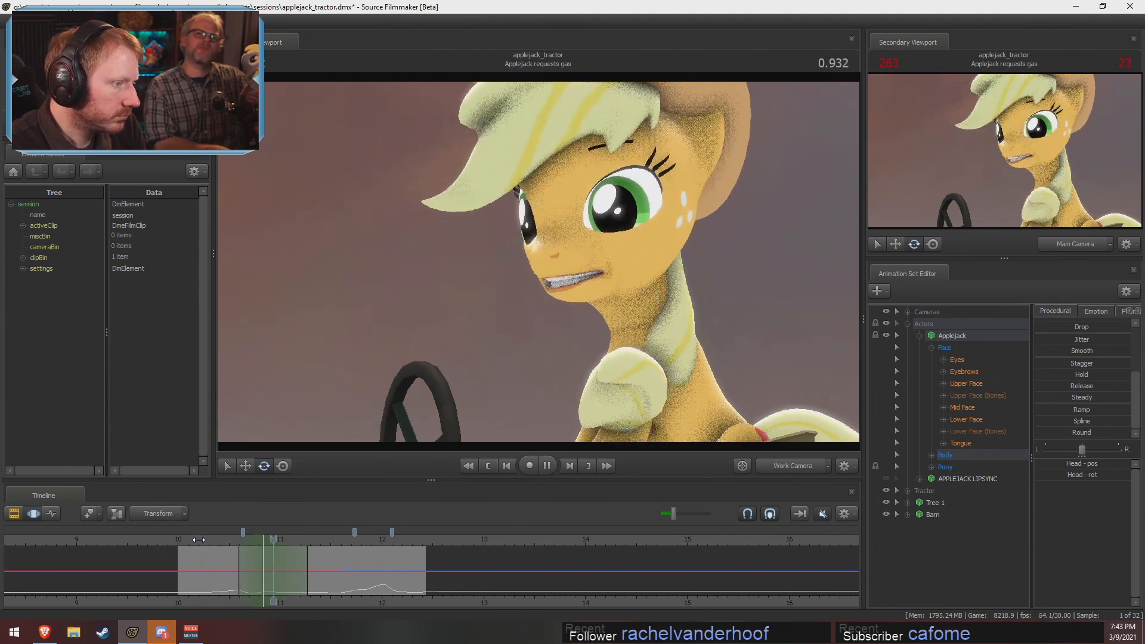
{"action": "key", "text": "space"}
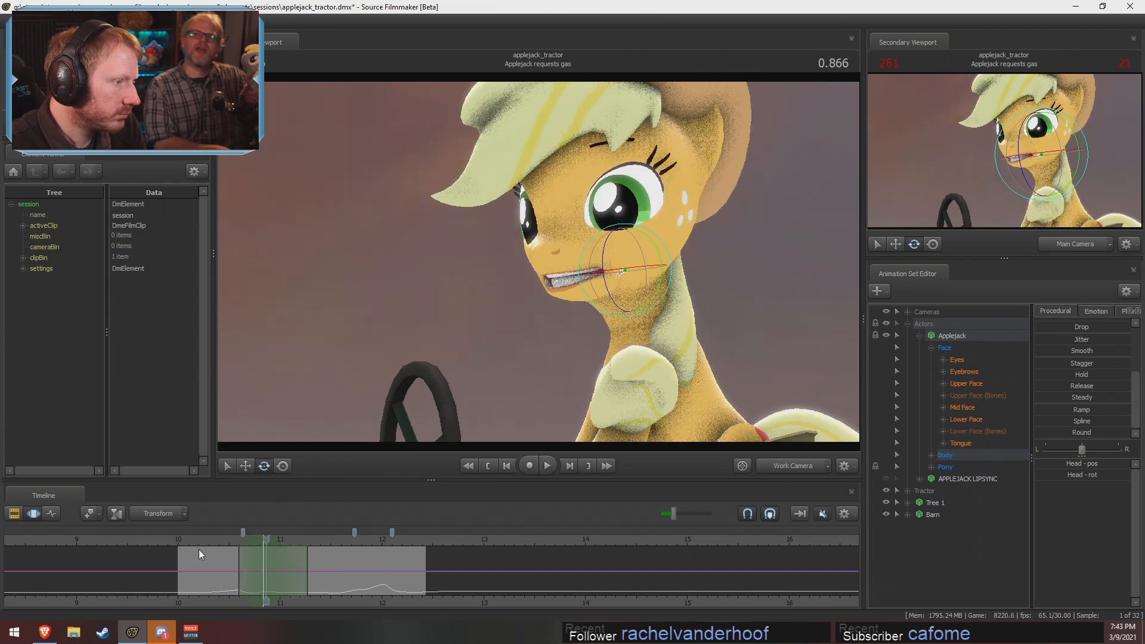
{"action": "left_click_drag", "start_coordinate": [227, 571], "coordinate": [387, 580]}
{"action": "key", "text": "space"}
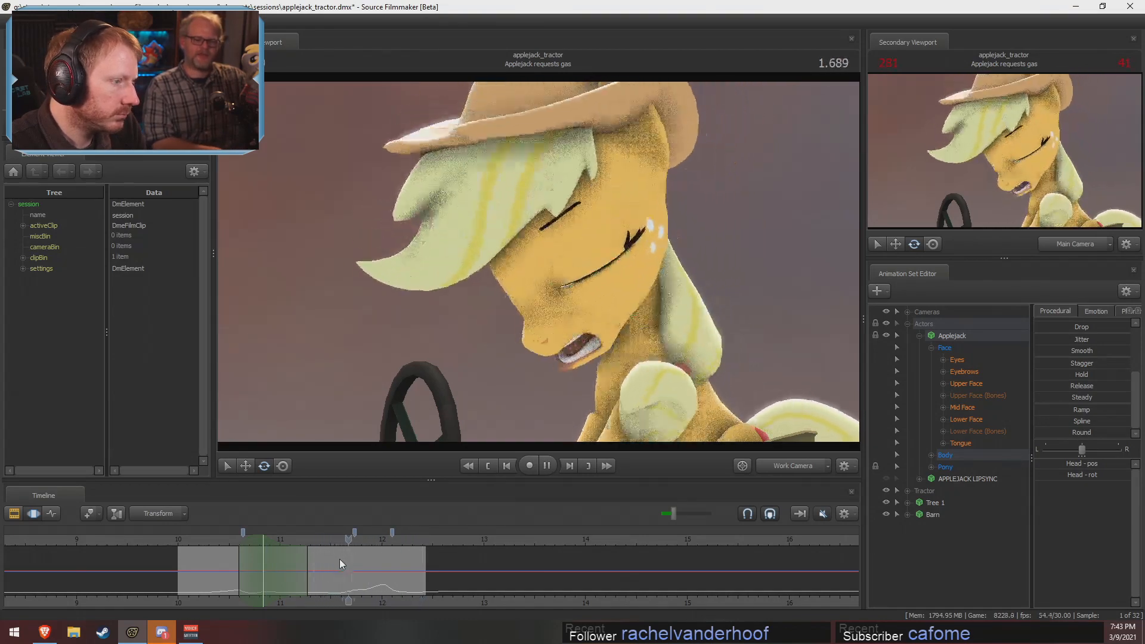
{"action": "key", "text": "space"}
{"action": "left_click_drag", "start_coordinate": [307, 581], "coordinate": [410, 584]}
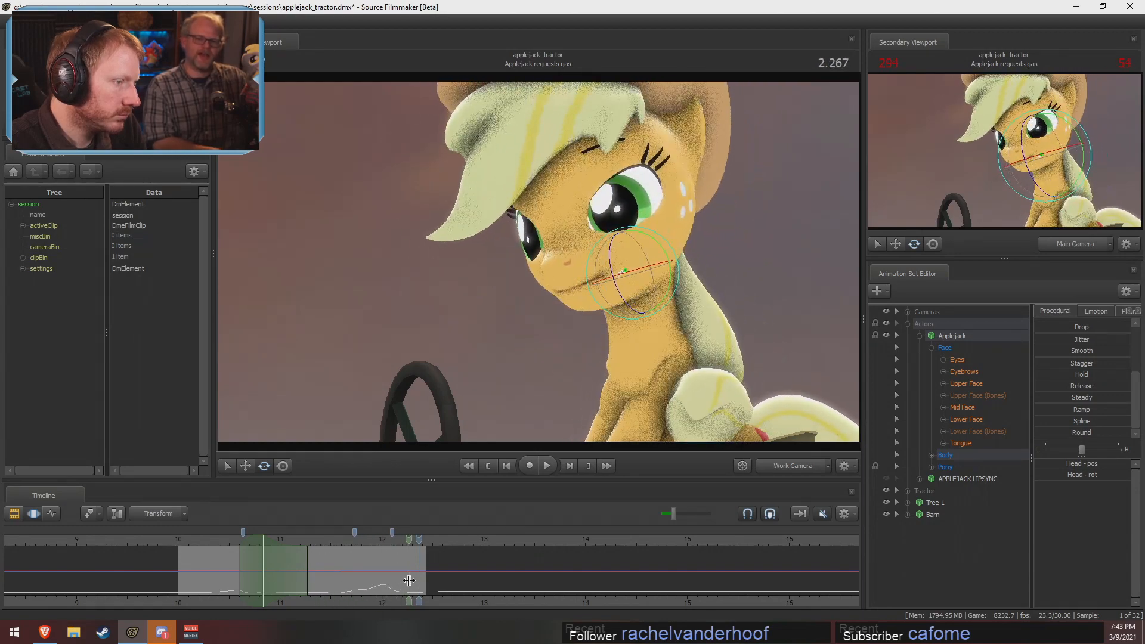
Select Applejack's upper-face controls and set a time selection around 1.800 s, spanning about 11.7 to 11.9 s with short falloffs
{"action": "left_click", "coordinate": [977, 385]}
{"action": "scroll", "coordinate": [373, 572], "scroll_direction": "up", "scroll_amount": 3}
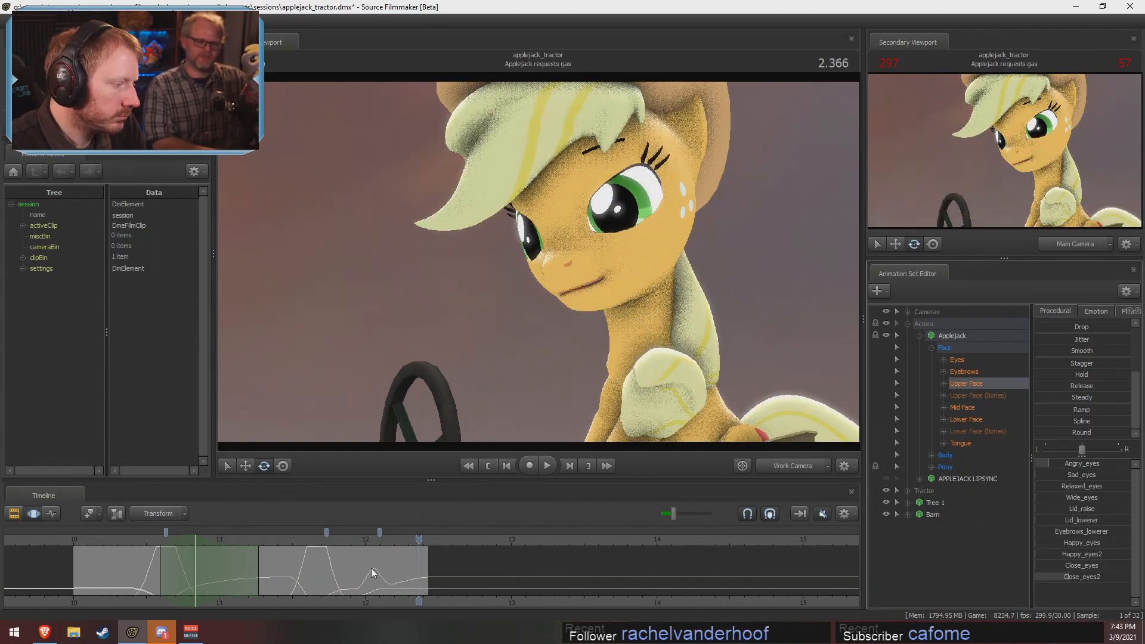
{"action": "mouse_move", "coordinate": [298, 581]}
{"action": "left_mouse_down"}
{"action": "mouse_move", "coordinate": [389, 582]}
{"action": "mouse_move", "coordinate": [307, 579]}
{"action": "left_mouse_up"}
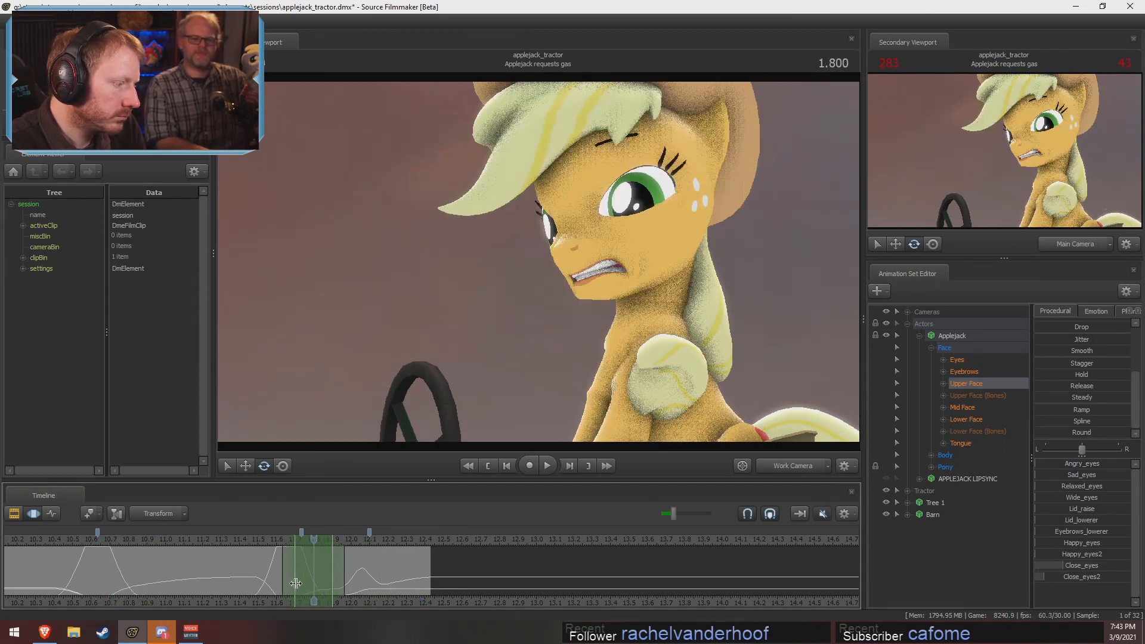
{"action": "scroll", "coordinate": [166, 553], "scroll_direction": "down", "scroll_amount": 5}
{"action": "middle_click_drag", "start_coordinate": [224, 605], "coordinate": [361, 599]}
{"action": "scroll", "coordinate": [361, 600], "scroll_direction": "up", "scroll_amount": 5}
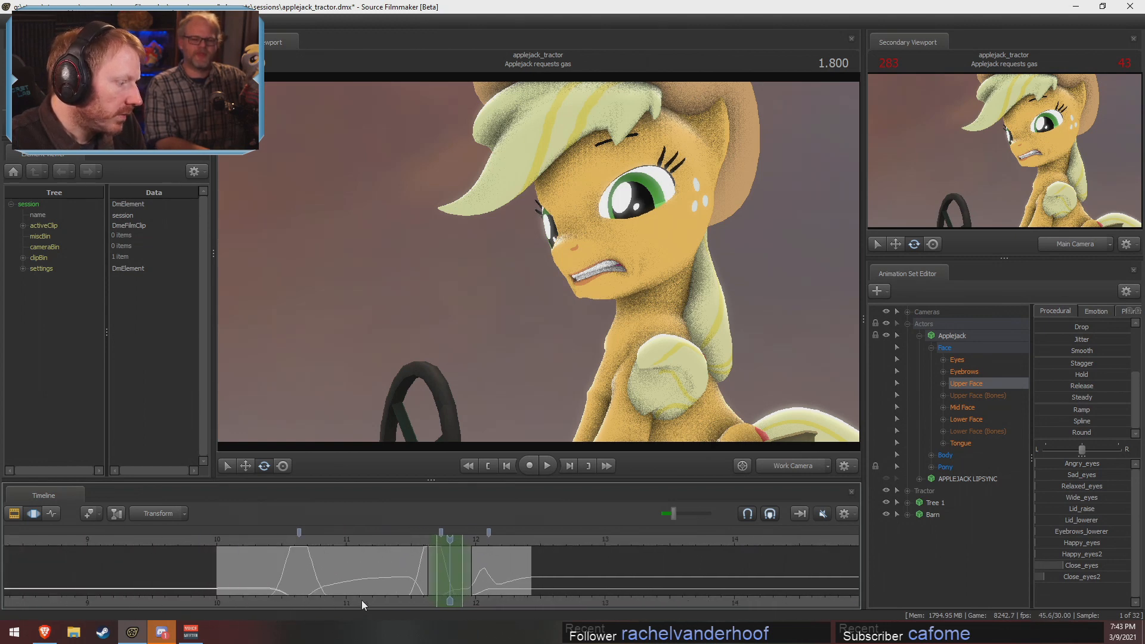
Return the playhead to 0.200 s near the start of "Applejack requests gas" in the Motion Editor
{"action": "left_click", "coordinate": [156, 539]}
{"action": "left_click_drag", "start_coordinate": [158, 538], "coordinate": [153, 524]}
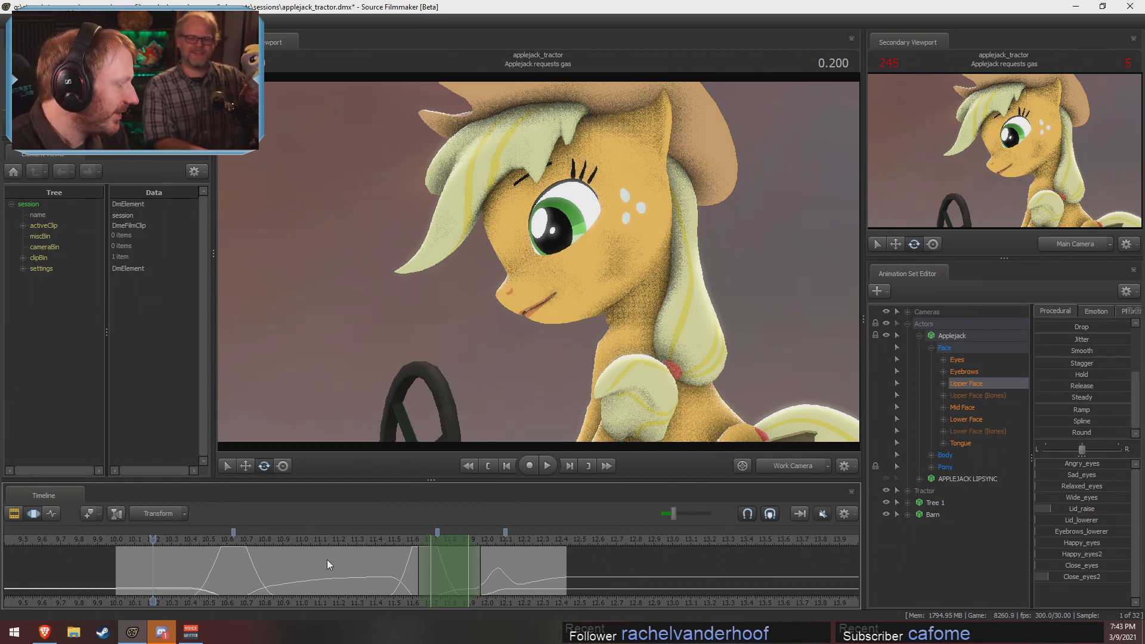
{"action": "key", "text": "F2"}
{"action": "key", "text": "F3"}
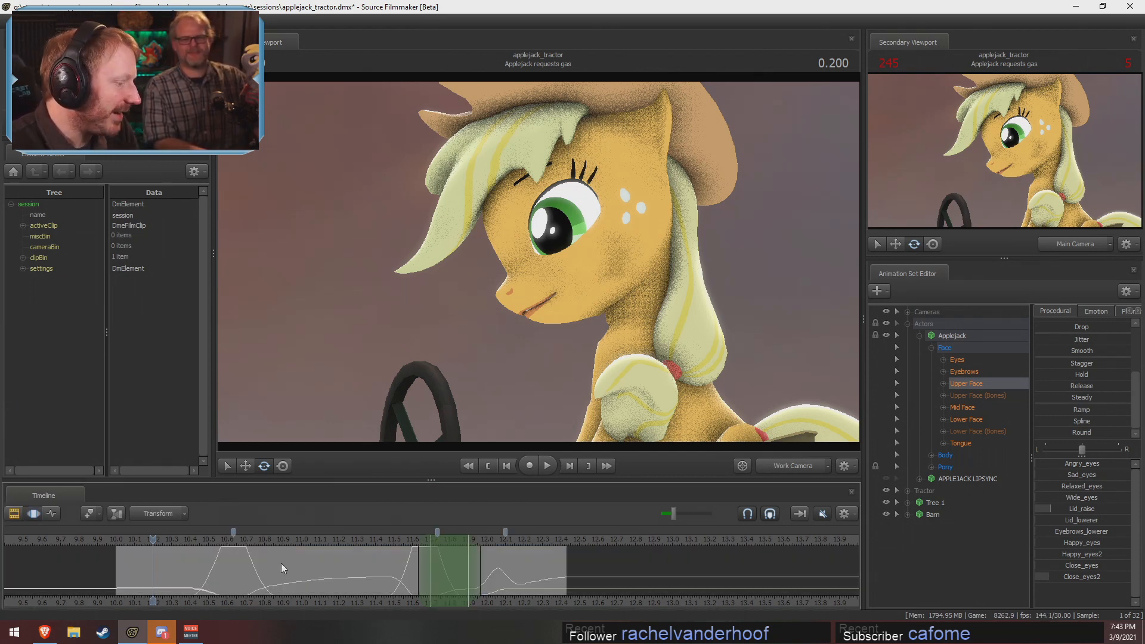
Select Applejack's upper-face controls and set a time selection around 1.666 s, held from about 11.6 to 11.73 s with short falloffs
{"action": "left_click_drag", "start_coordinate": [280, 564], "coordinate": [504, 571]}
{"action": "left_click", "coordinate": [984, 361]}
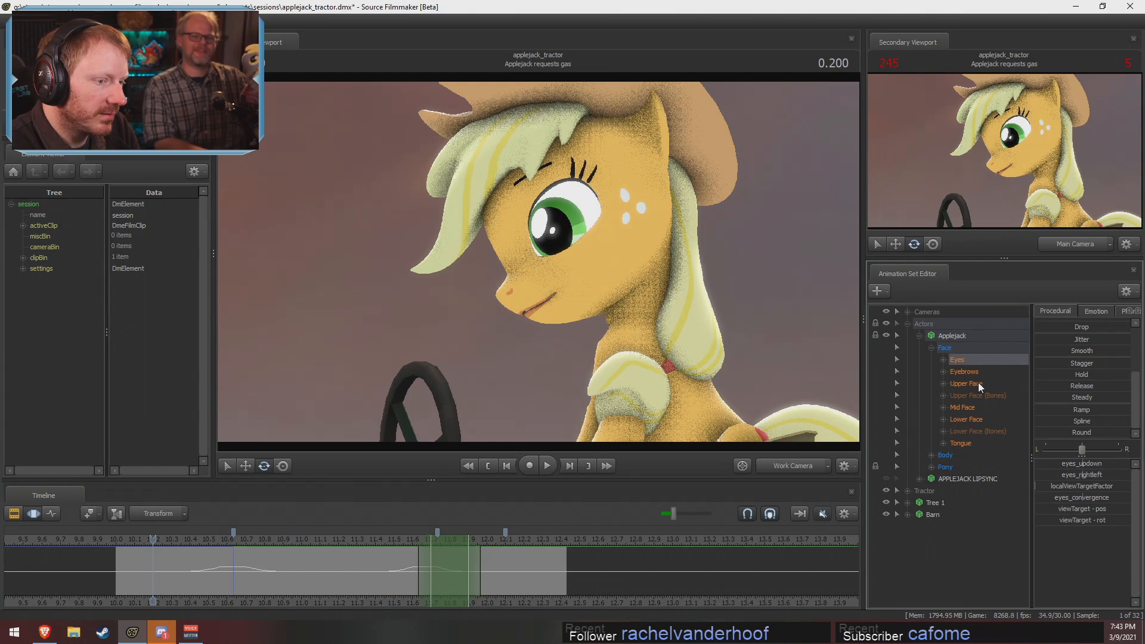
{"action": "left_click", "coordinate": [978, 384]}
{"action": "scroll", "coordinate": [496, 544], "scroll_direction": "up", "scroll_amount": 2}
{"action": "left_click_drag", "start_coordinate": [485, 557], "coordinate": [514, 560], "text": "shift"}
{"action": "scroll", "coordinate": [512, 563], "scroll_direction": "up", "scroll_amount": 4}
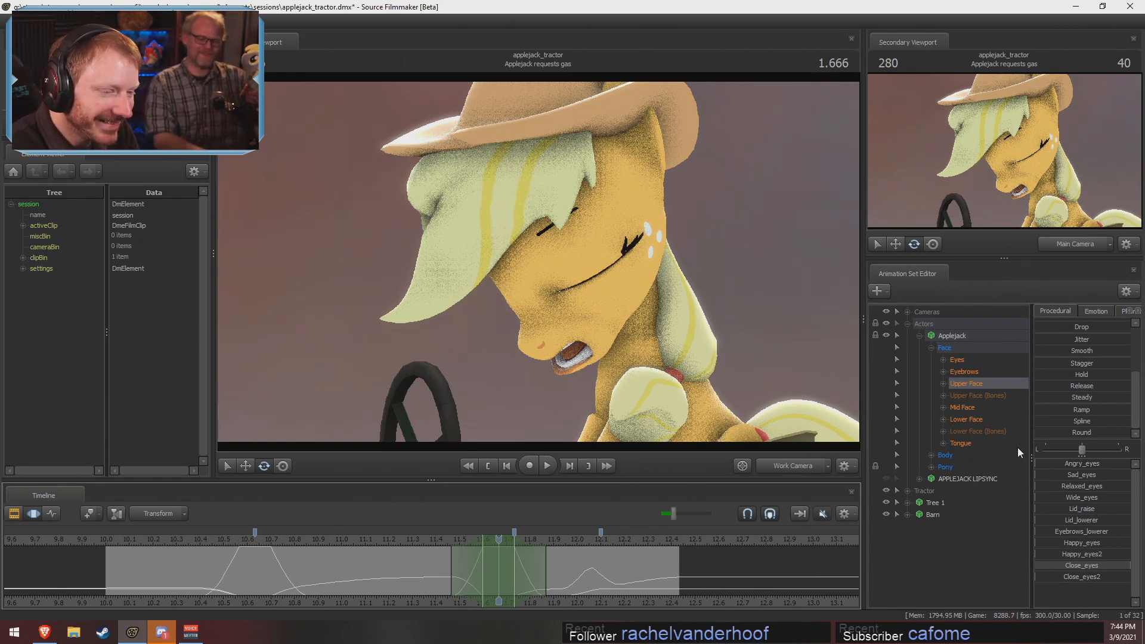
Lower Applejack's gaze with eyes_updown around 2.033 s, and adjust it again around 2.133 s over about 12.0 to 12.3 s
{"action": "left_click", "coordinate": [966, 361]}
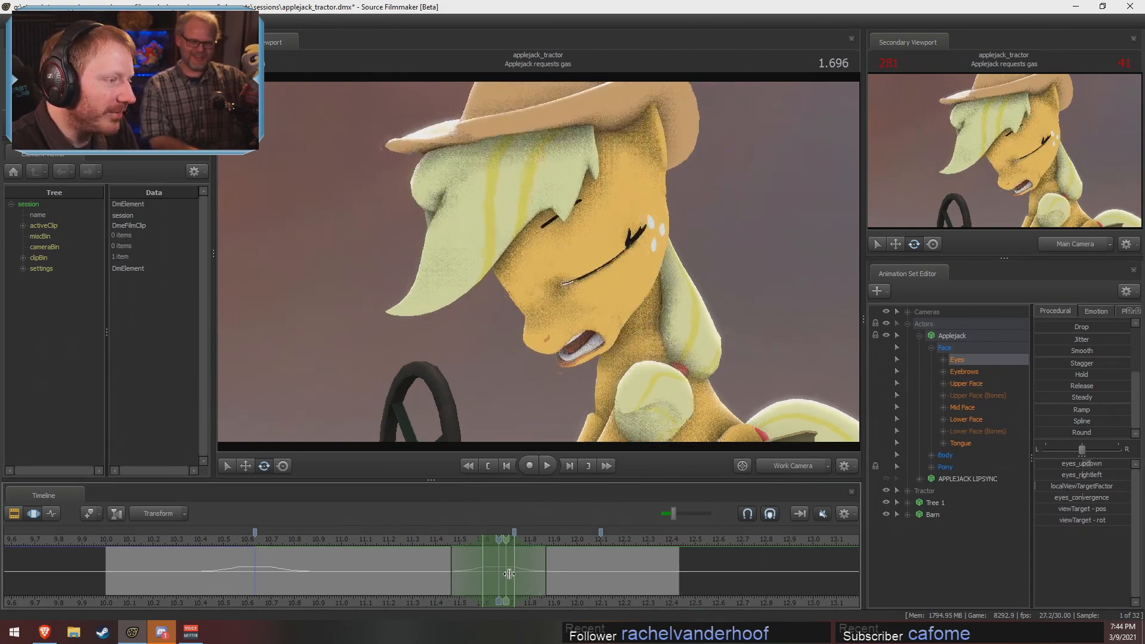
{"action": "left_click", "coordinate": [547, 574]}
{"action": "left_click", "coordinate": [585, 577], "text": "shift"}
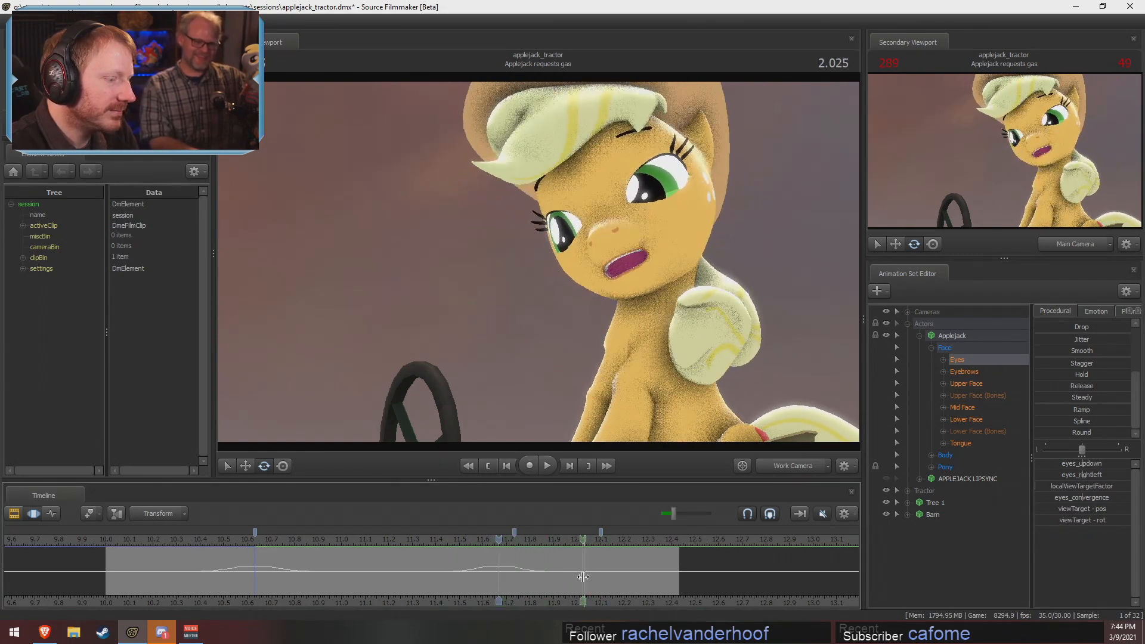
{"action": "scroll", "coordinate": [587, 578], "scroll_direction": "up", "scroll_amount": 4, "text": "shift"}
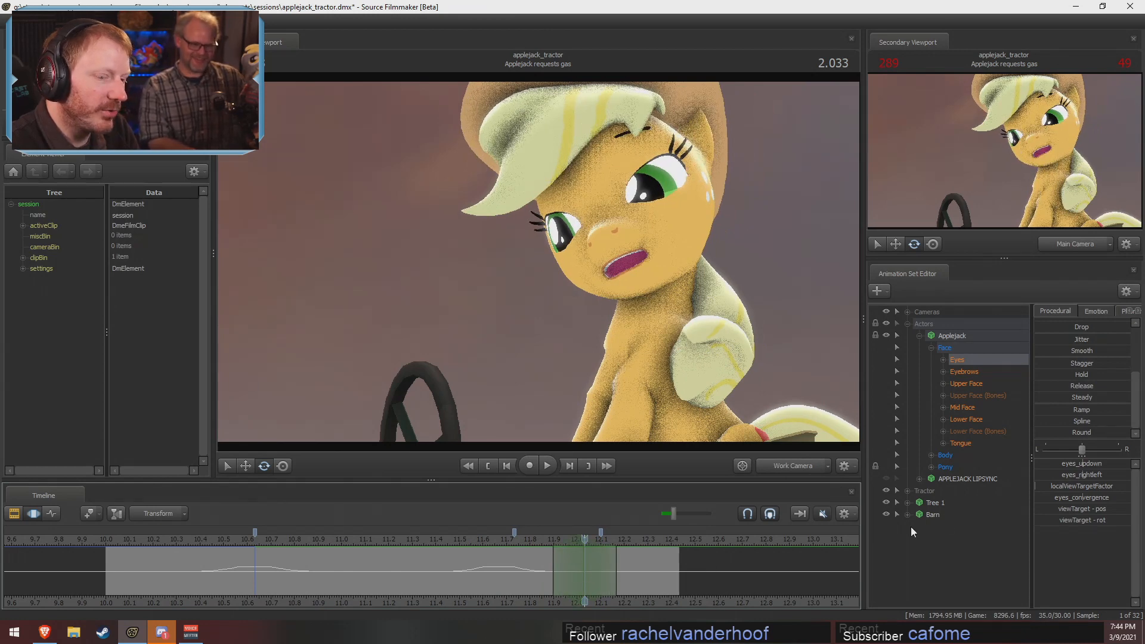
{"action": "left_click", "coordinate": [1104, 469]}
{"action": "left_click_drag", "start_coordinate": [1105, 468], "coordinate": [1061, 466]}
{"action": "key", "text": "ctrl+z"}
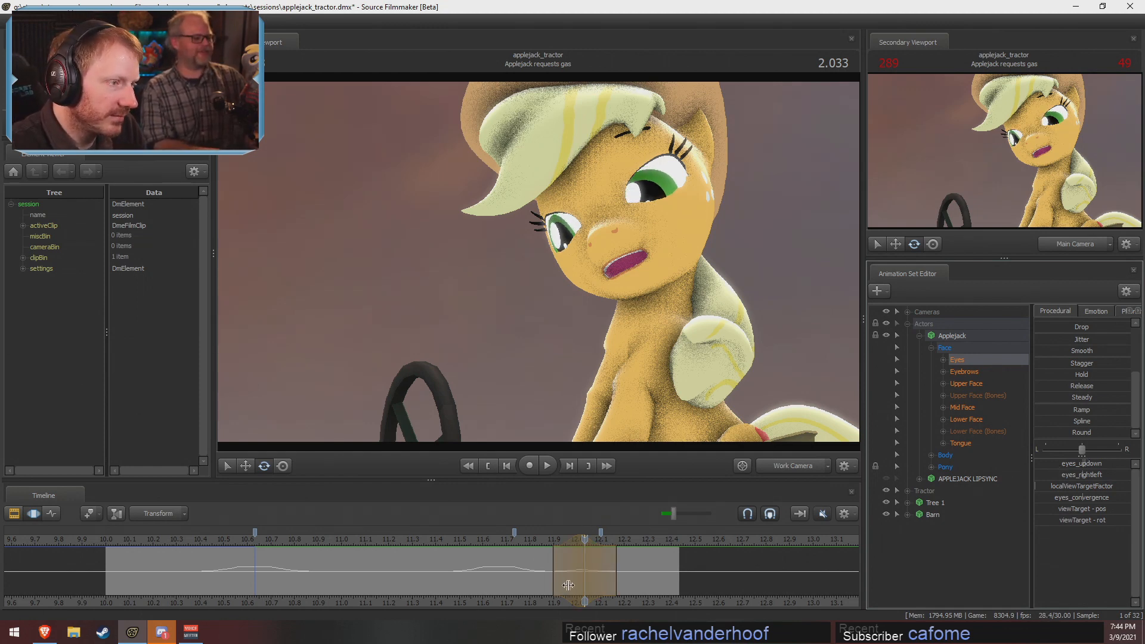
{"action": "left_click_drag", "start_coordinate": [565, 582], "coordinate": [656, 573]}
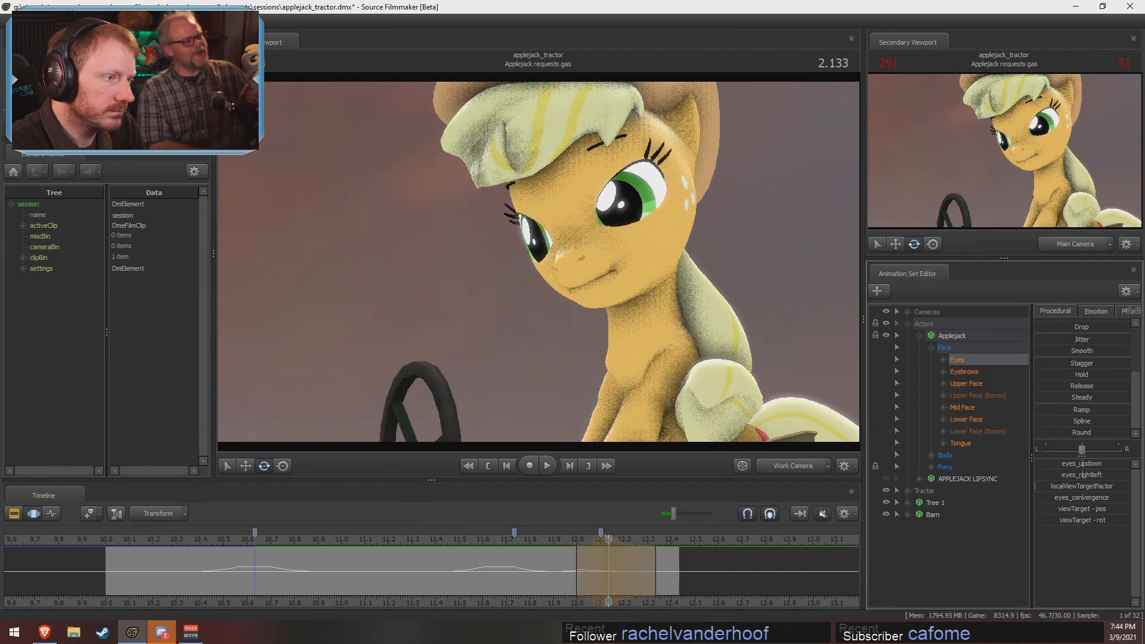
{"action": "left_click_drag", "start_coordinate": [1073, 464], "coordinate": [1069, 464]}
Replay the end of "Applejack requests gas" from 1.533 s and again from about 1.600 s to review the eye movement
{"action": "left_click_drag", "start_coordinate": [542, 578], "coordinate": [420, 544]}
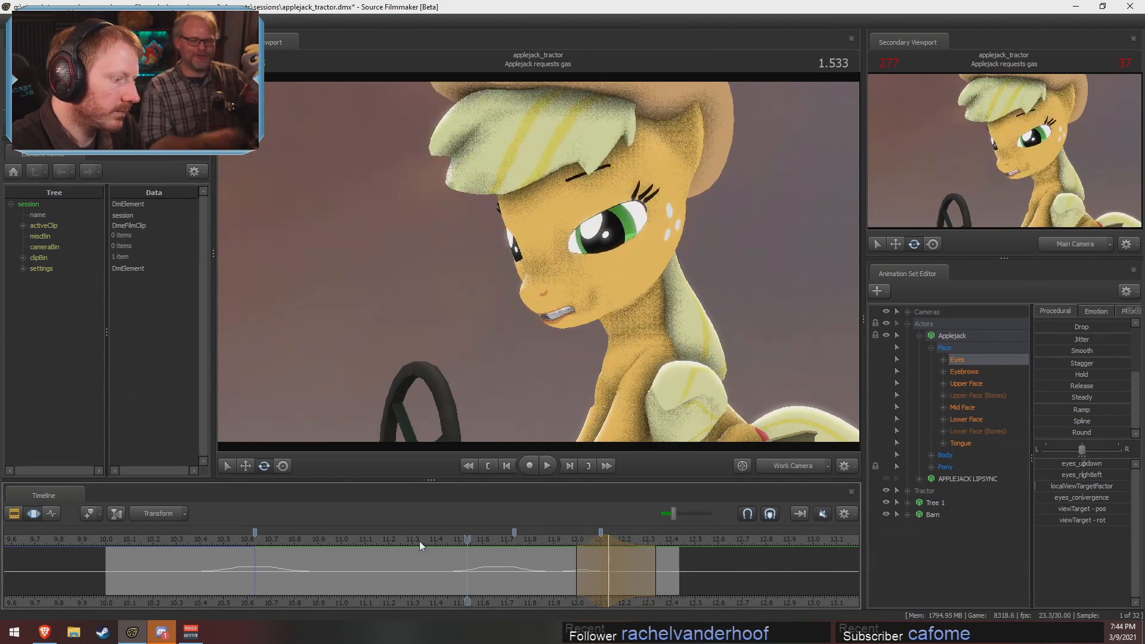
{"action": "key", "text": "space"}
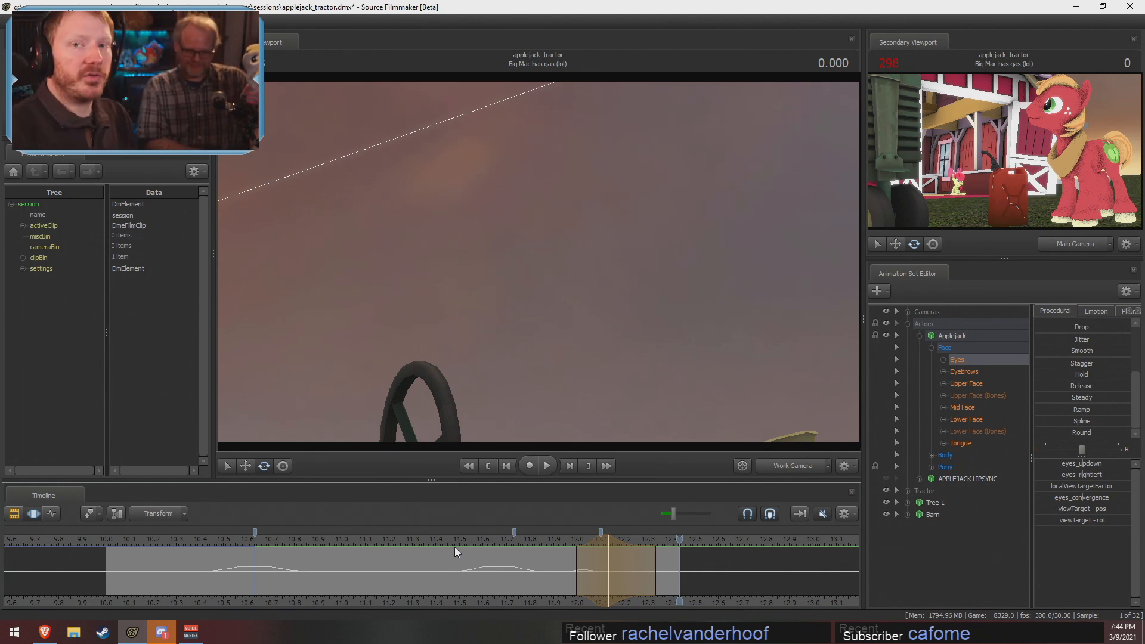
{"action": "left_click", "coordinate": [530, 540]}
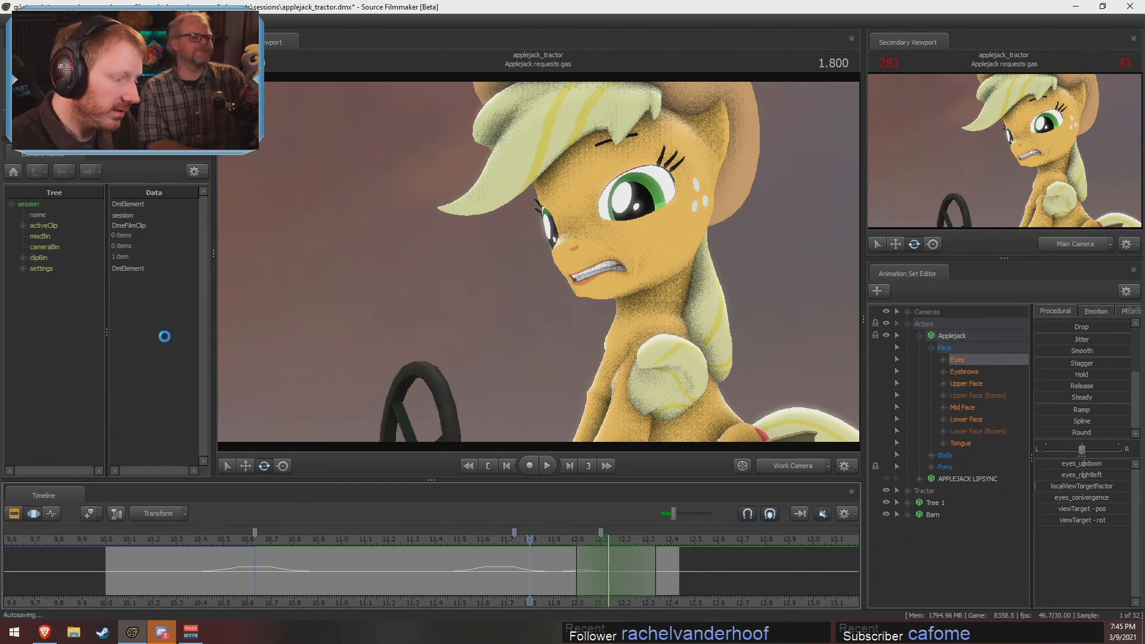
{"action": "left_click", "coordinate": [473, 544]}
{"action": "left_click_drag", "start_coordinate": [471, 545], "coordinate": [479, 544]}
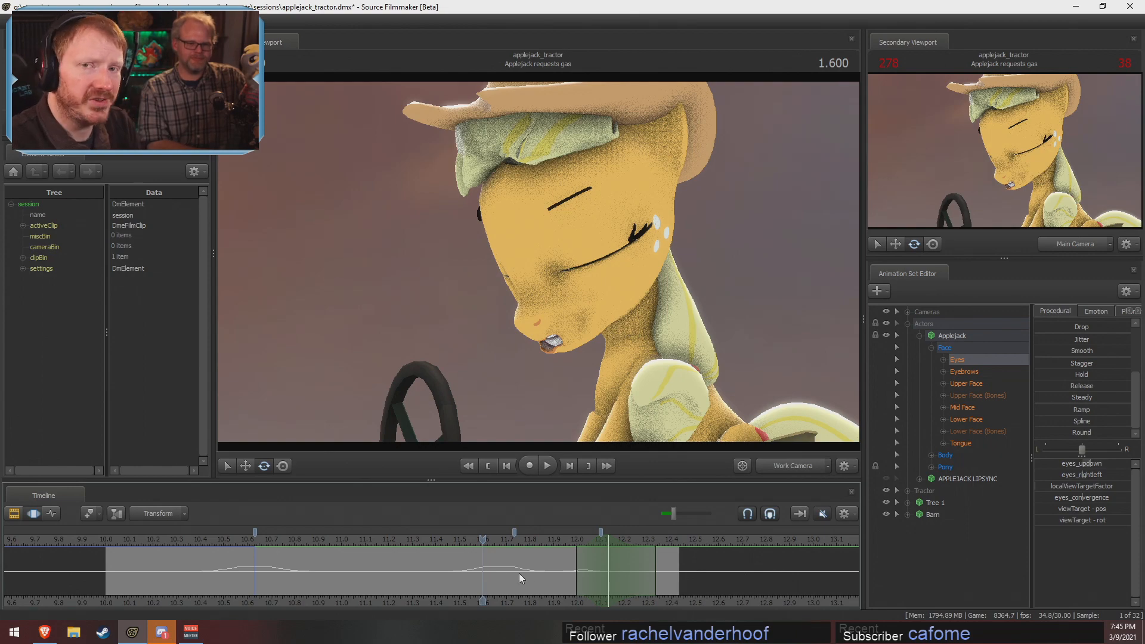
{"action": "key", "text": "space"}
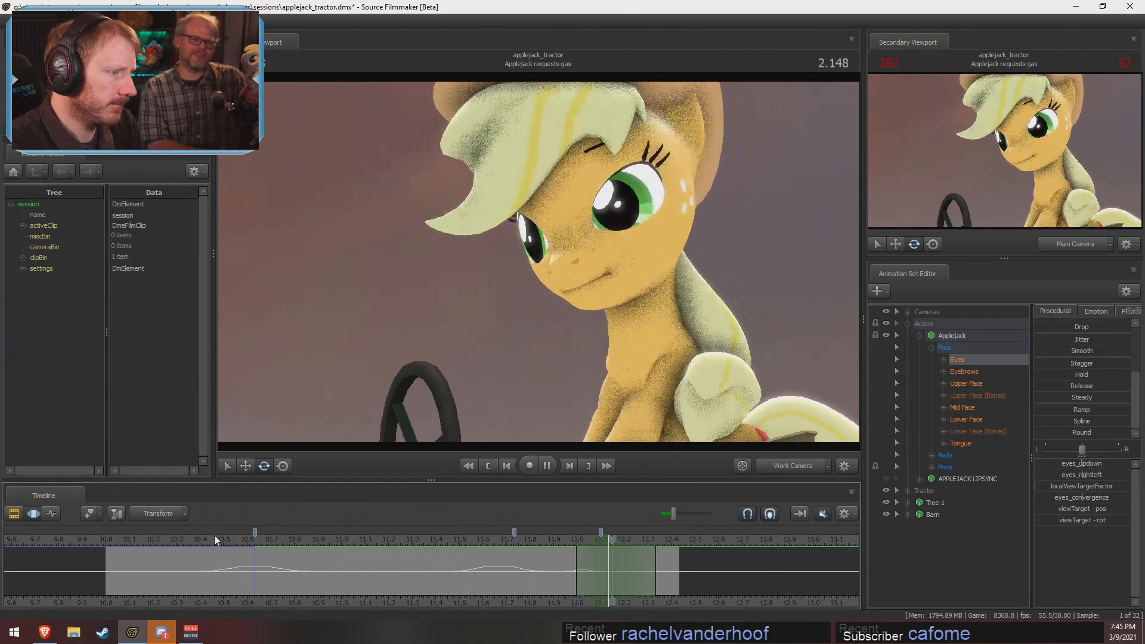
{"action": "key", "text": "space"}
Select Applejack's upper-face controls and set a time selection around 0.900 s, spanning about 10.7 to 11.3 s
{"action": "left_click_drag", "start_coordinate": [295, 587], "coordinate": [349, 590]}
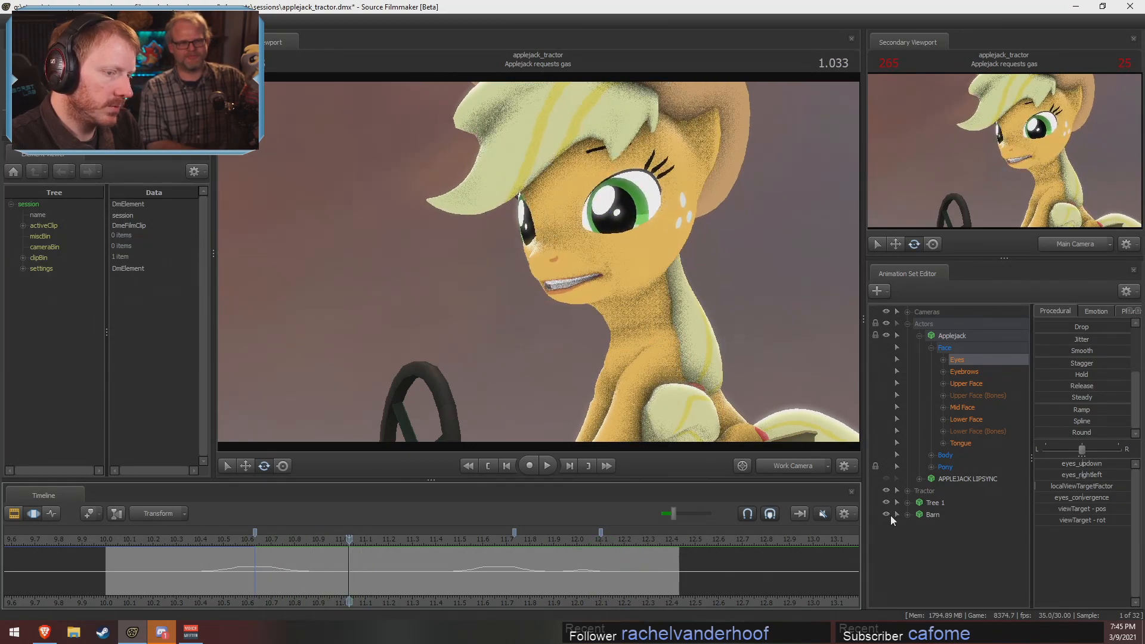
{"action": "left_click", "coordinate": [964, 354]}
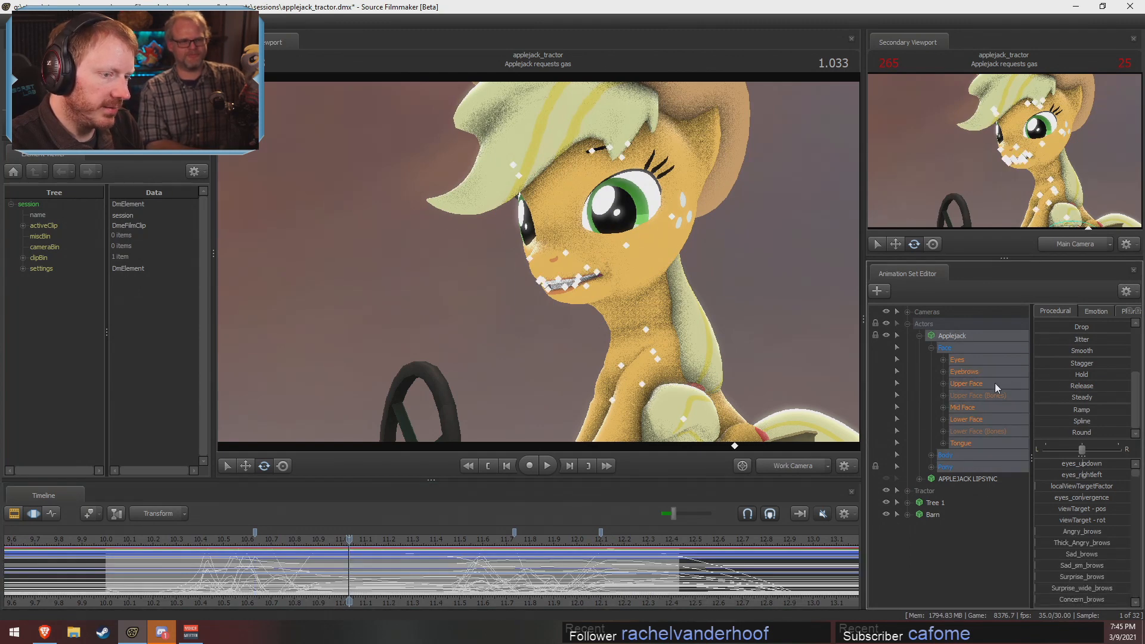
{"action": "left_click", "coordinate": [976, 384]}
{"action": "left_click_drag", "start_coordinate": [350, 581], "coordinate": [425, 580]}
{"action": "left_click", "coordinate": [317, 581], "text": "shift"}
{"action": "scroll", "coordinate": [317, 581], "scroll_direction": "up", "scroll_amount": 6, "text": "shift"}
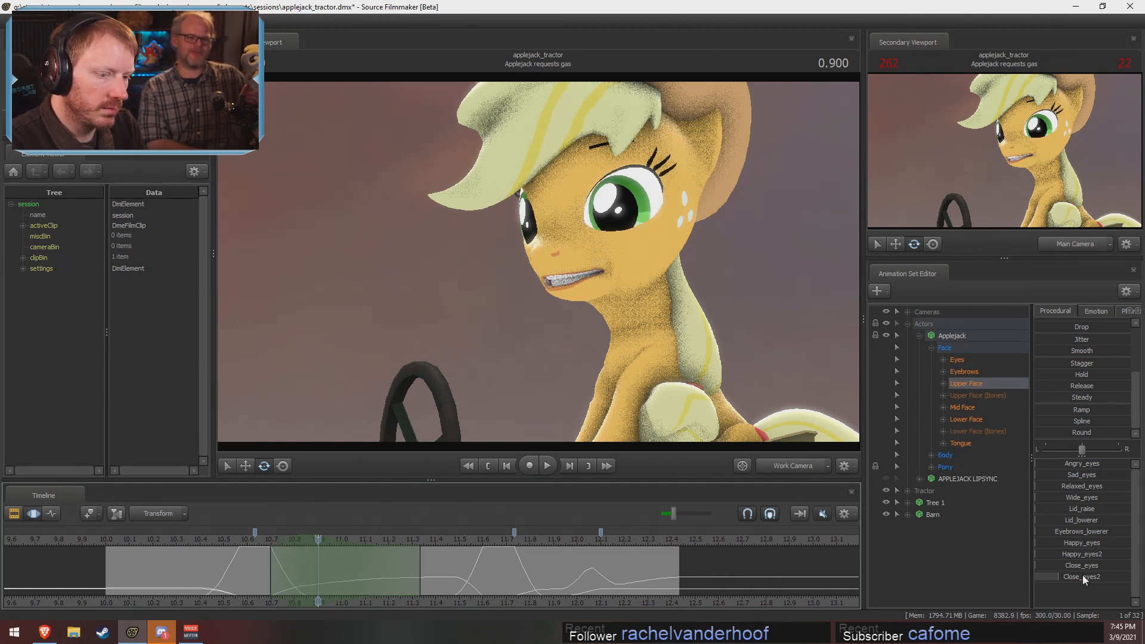
Discard a trial Close_eyes2 change, widen Applejack's eyes around 0.900 s with Wide_eyes, and replay the shot
{"action": "left_click_drag", "start_coordinate": [1082, 575], "coordinate": [1060, 575]}
{"action": "key", "text": "ctrl+z"}
{"action": "left_click_drag", "start_coordinate": [1080, 499], "coordinate": [1121, 499]}
{"action": "left_click", "coordinate": [255, 538]}
{"action": "key", "text": "space"}
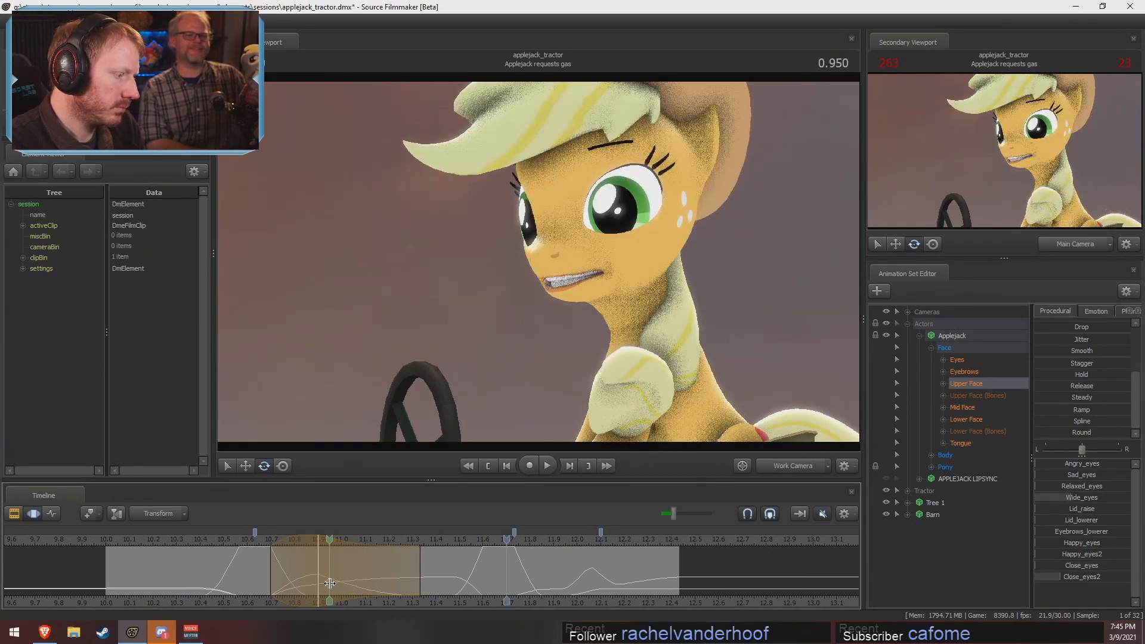
Apply the Round procedural preset to the upper face around 1.233 s, with a held time selection of about 11.07 to 11.33 s
{"action": "left_click_drag", "start_coordinate": [364, 583], "coordinate": [427, 582], "text": "shift"}
{"action": "scroll", "coordinate": [428, 583], "scroll_direction": "up", "scroll_amount": 2, "text": "shift"}
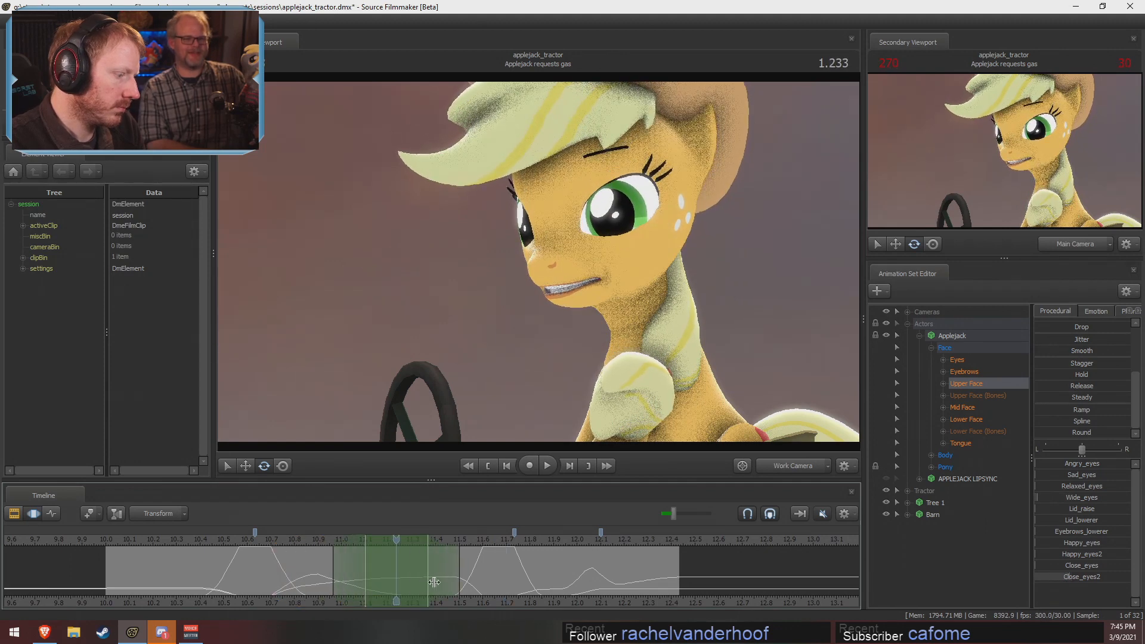
{"action": "left_click_drag", "start_coordinate": [1047, 432], "coordinate": [1132, 435]}
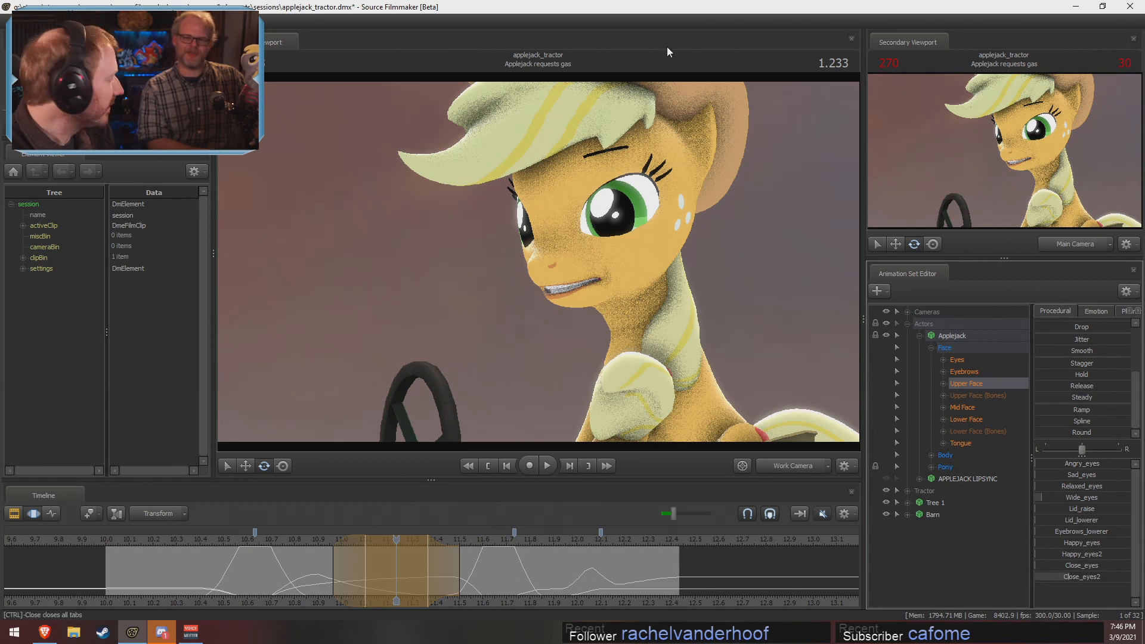
{"action": "left_click_drag", "start_coordinate": [401, 557], "coordinate": [393, 557]}
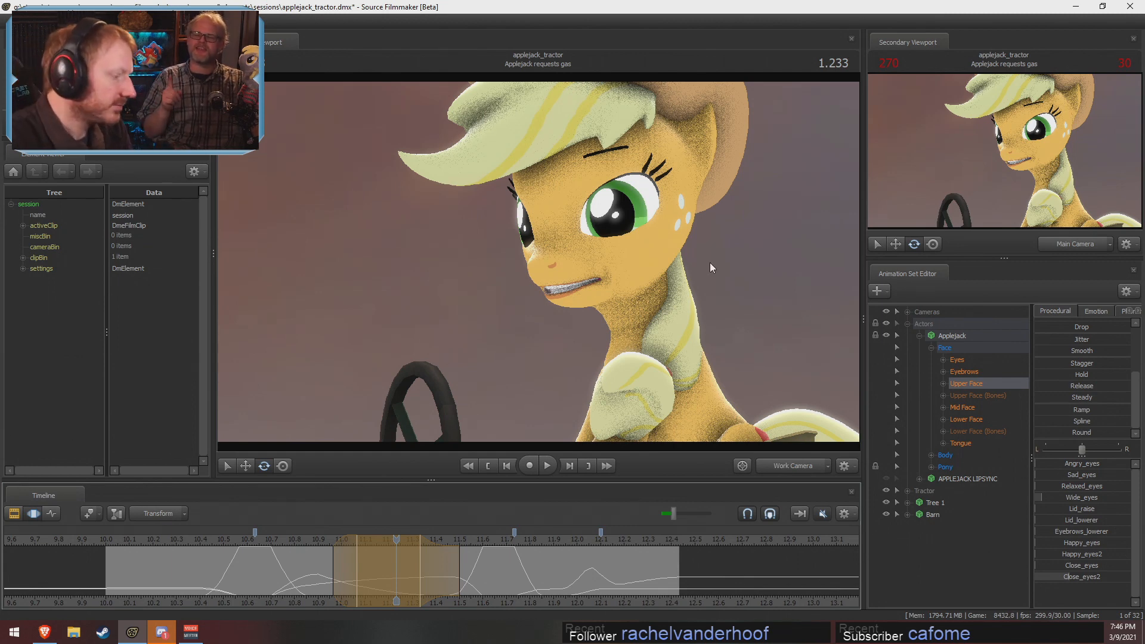
Move the playhead to 0.833 s, leave and re-enter the Motion Editor to settle the pending edit, and replay
{"action": "left_click", "coordinate": [302, 543]}
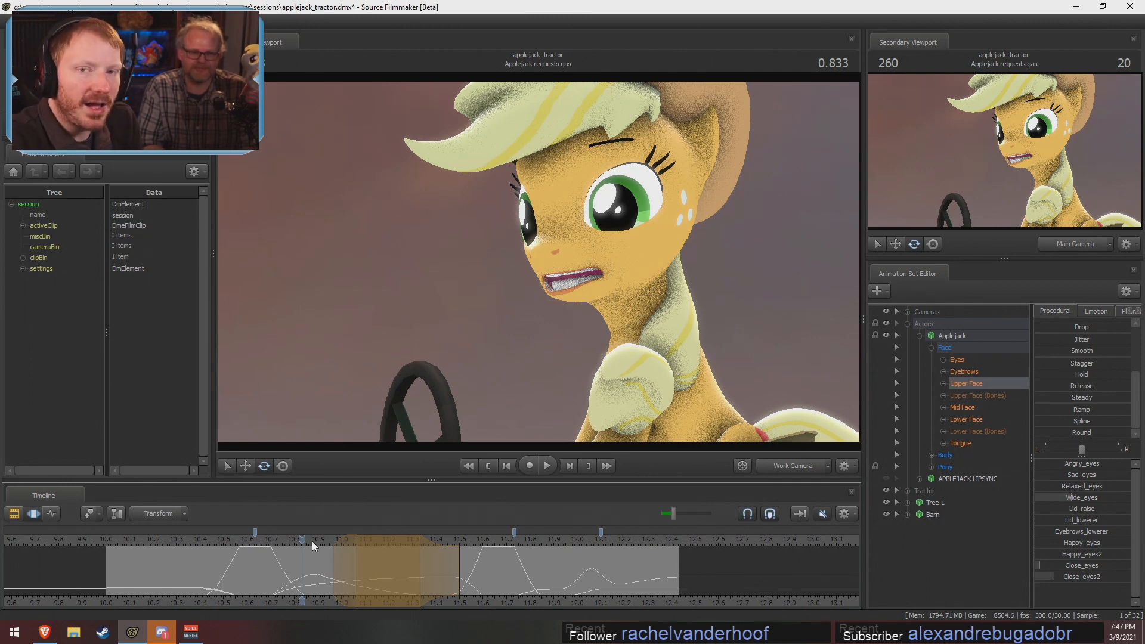
{"action": "key", "text": "F2"}
{"action": "key", "text": "F3"}
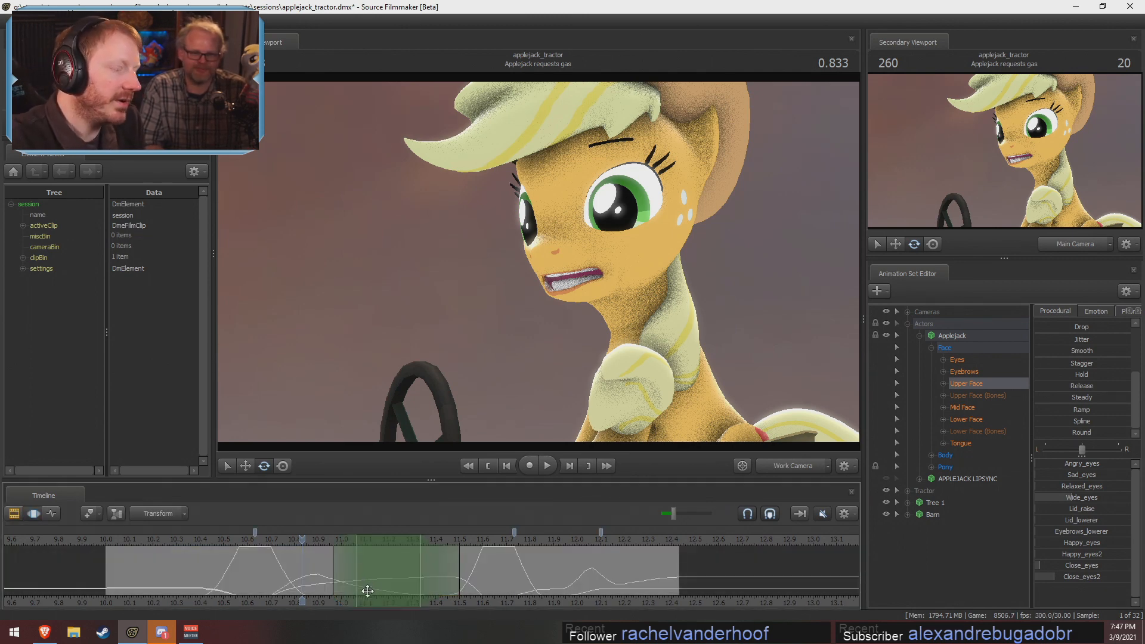
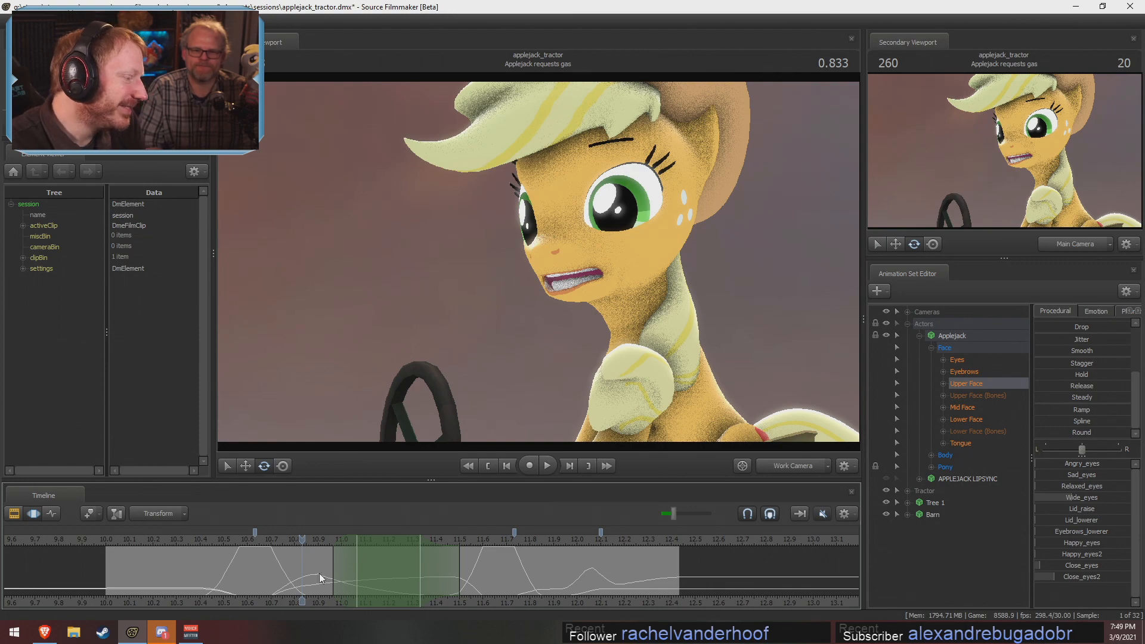
{"action": "key", "text": "space"}
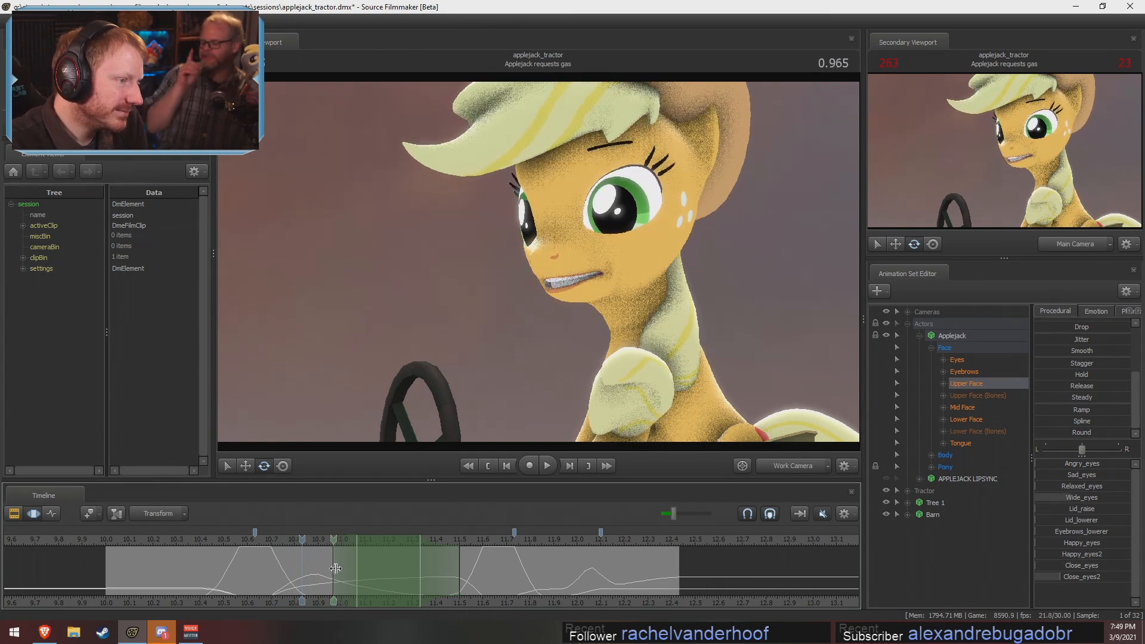
Nudge Applejack's eyes_updown around 0.933 s over a time selection of about 10.7 to 11.2 s, and replay the shot
{"action": "mouse_move", "coordinate": [335, 568]}
{"action": "left_mouse_down"}
{"action": "mouse_move", "coordinate": [255, 570]}
{"action": "mouse_move", "coordinate": [326, 573]}
{"action": "left_mouse_up"}
{"action": "left_click_drag", "start_coordinate": [326, 572], "coordinate": [397, 582], "text": "shift"}
{"action": "scroll", "coordinate": [328, 572], "scroll_direction": "up", "scroll_amount": 6, "text": "shift"}
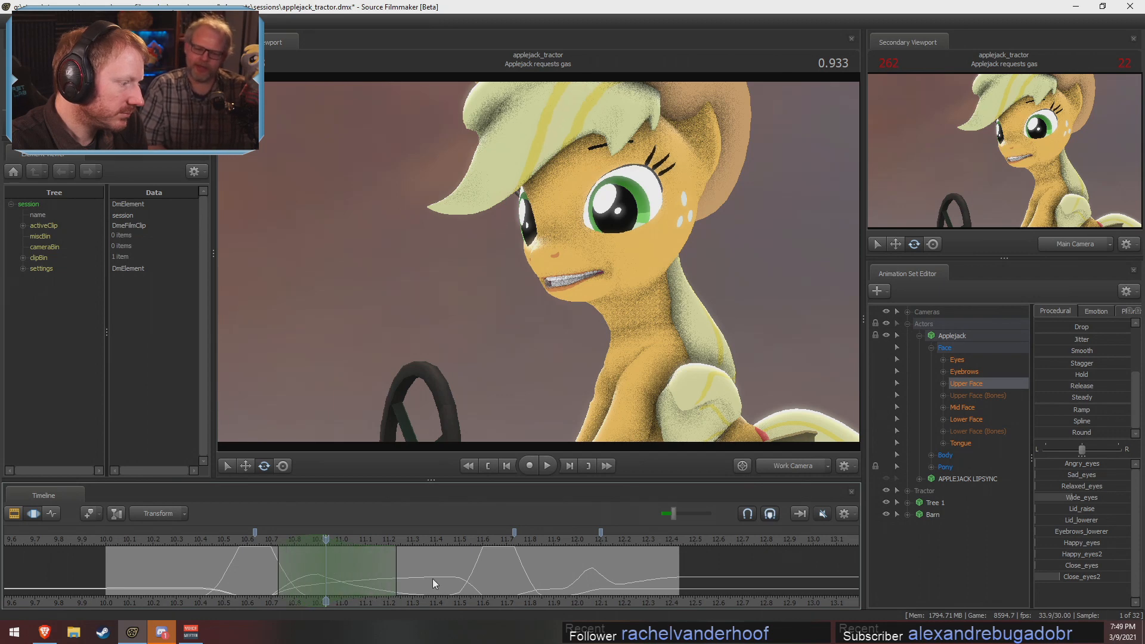
{"action": "left_click", "coordinate": [976, 361]}
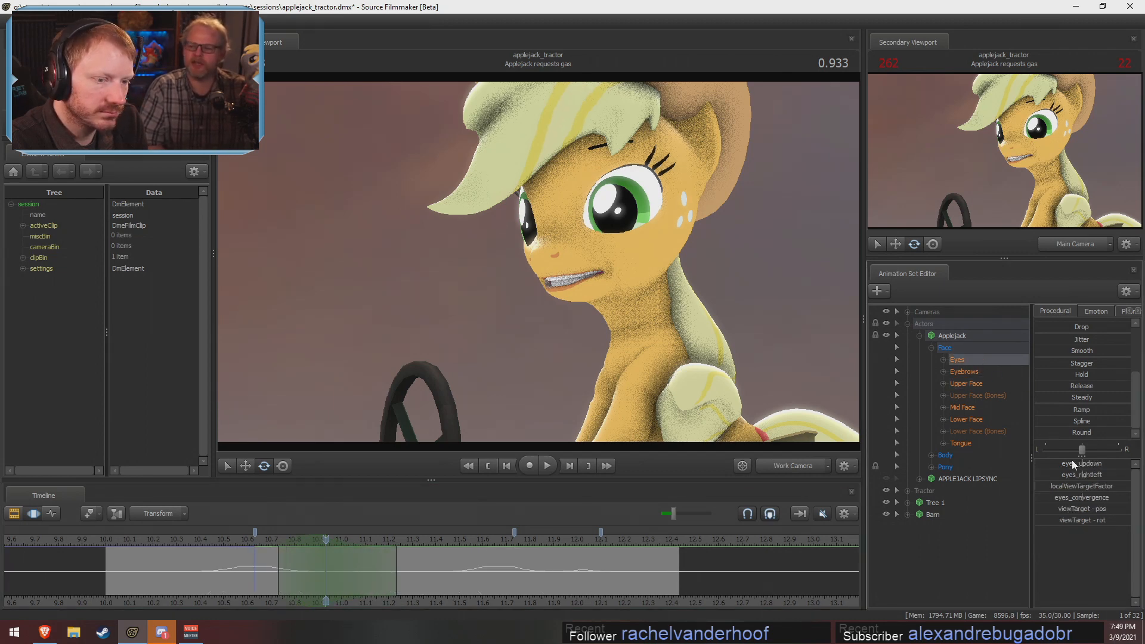
{"action": "left_click_drag", "start_coordinate": [1072, 461], "coordinate": [1064, 467]}
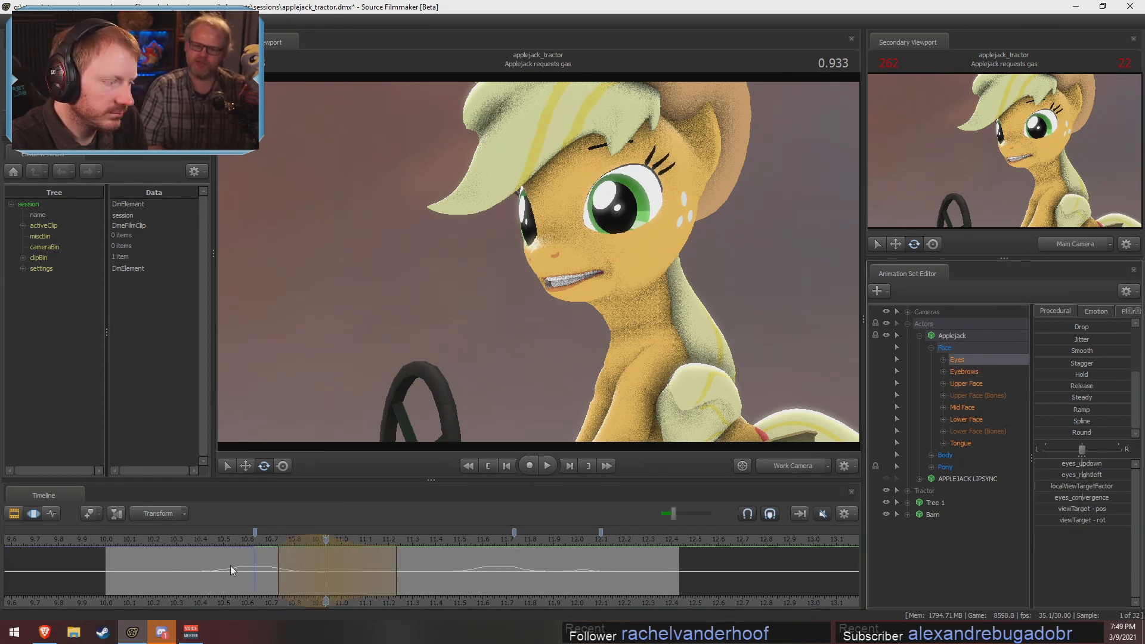
{"action": "key", "text": "space"}
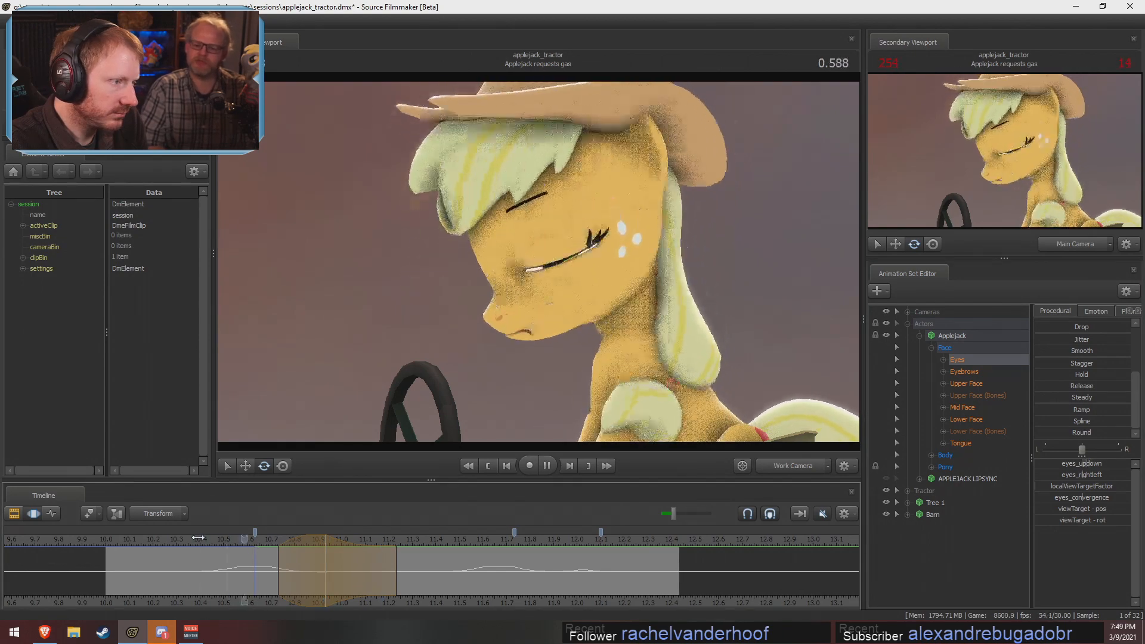
{"action": "key", "text": "space"}
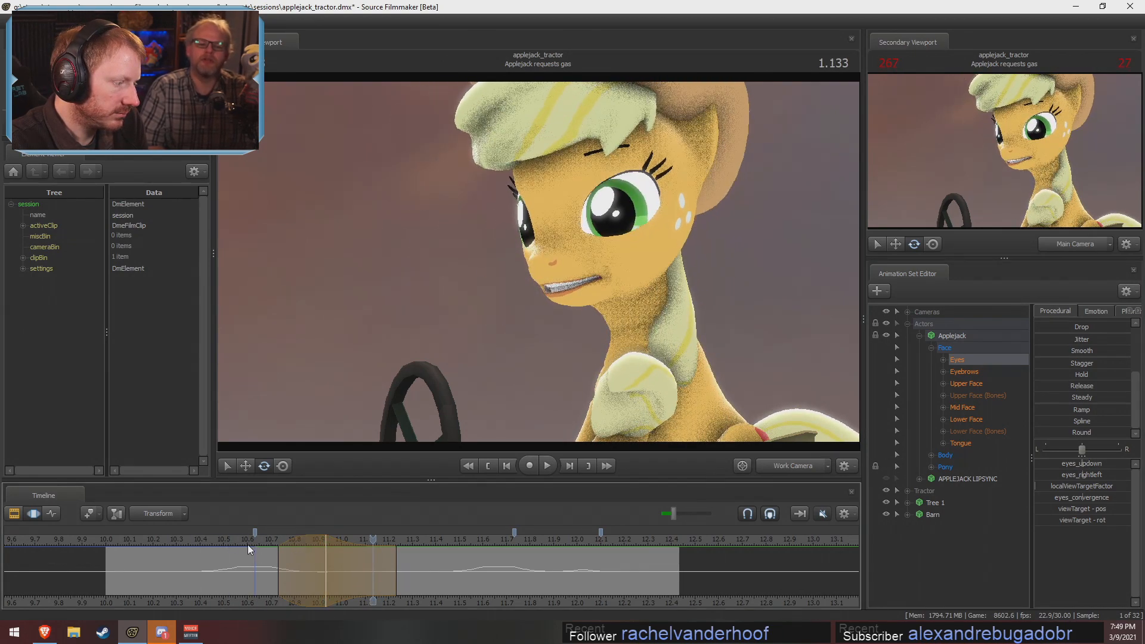
Set a time selection for the eyes around 1.266 s, held from about 11.13 to 11.37 s with short falloffs
{"action": "left_click_drag", "start_coordinate": [248, 545], "coordinate": [427, 585], "text": "shift"}
{"action": "scroll", "coordinate": [421, 587], "scroll_direction": "up", "scroll_amount": 2}
{"action": "scroll", "coordinate": [380, 590], "scroll_direction": "down", "scroll_amount": 1}
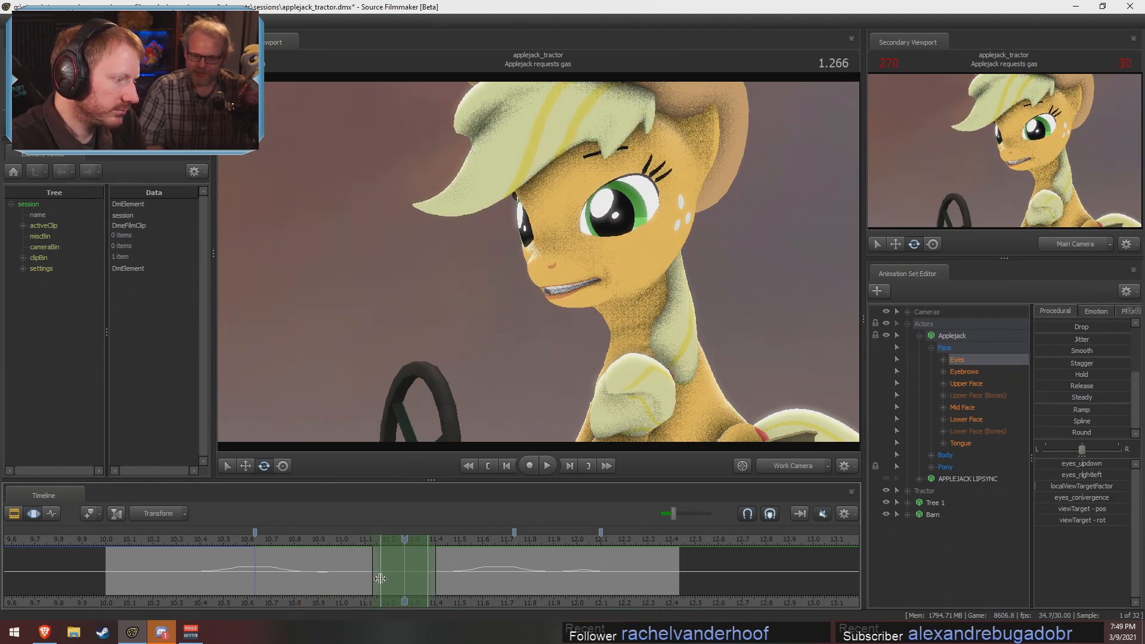
{"action": "scroll", "coordinate": [381, 578], "scroll_direction": "up", "scroll_amount": 1}
{"action": "key", "text": "shift"}
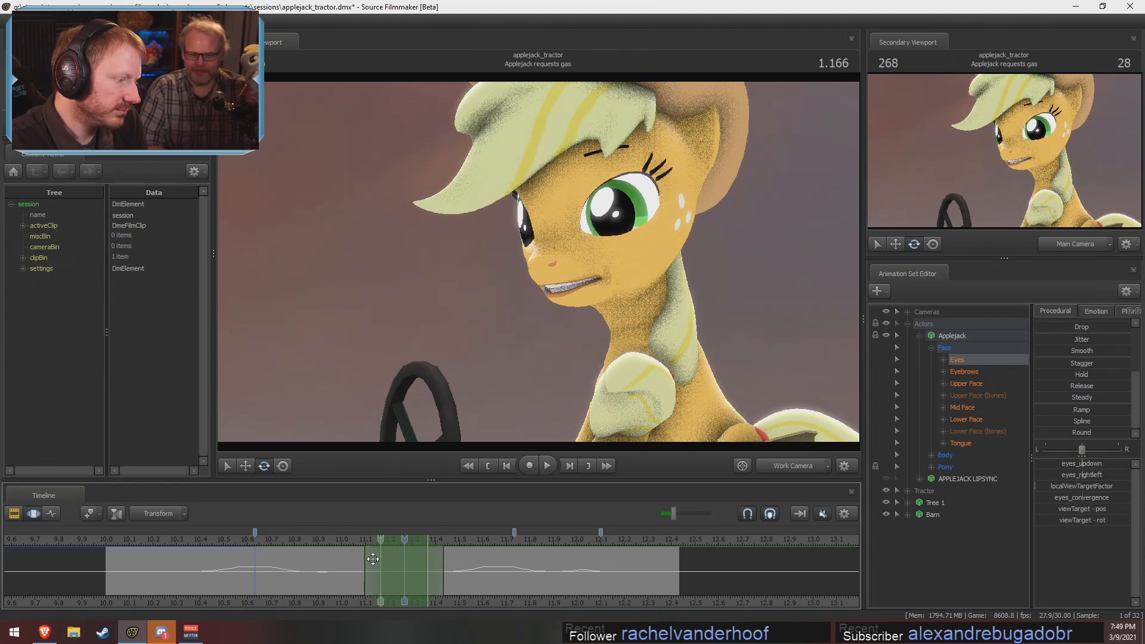
{"action": "left_click_drag", "start_coordinate": [373, 559], "coordinate": [371, 559]}
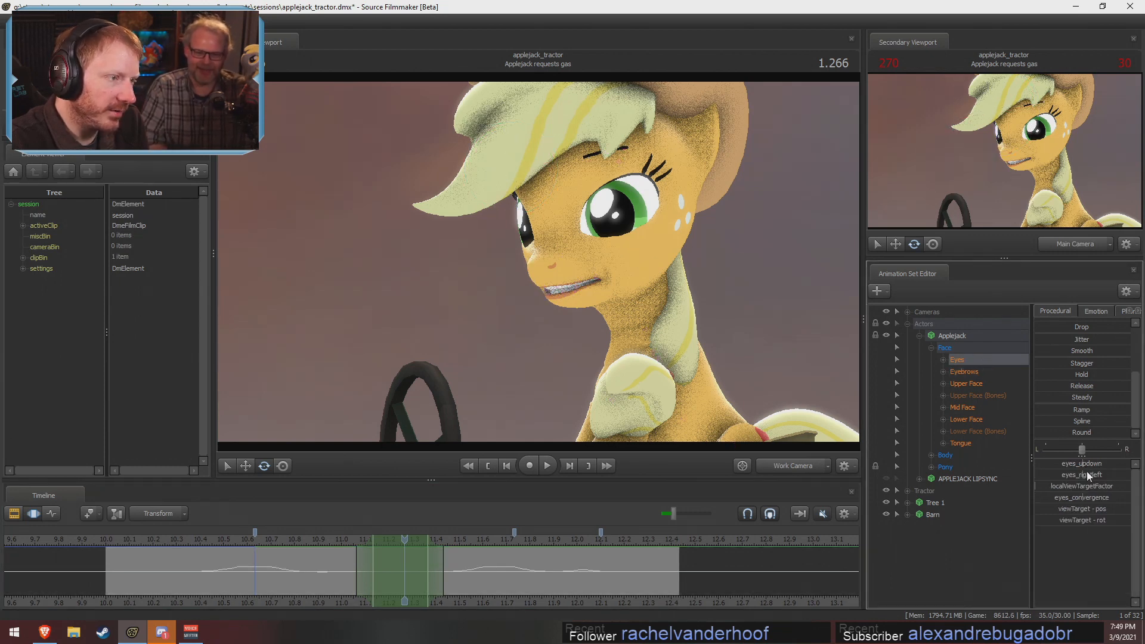
Move the playhead to 1.200 s and nudge Applejack's gaze sideways with eyes_rightleft within the time selection
{"action": "left_click_drag", "start_coordinate": [1086, 471], "coordinate": [1092, 473]}
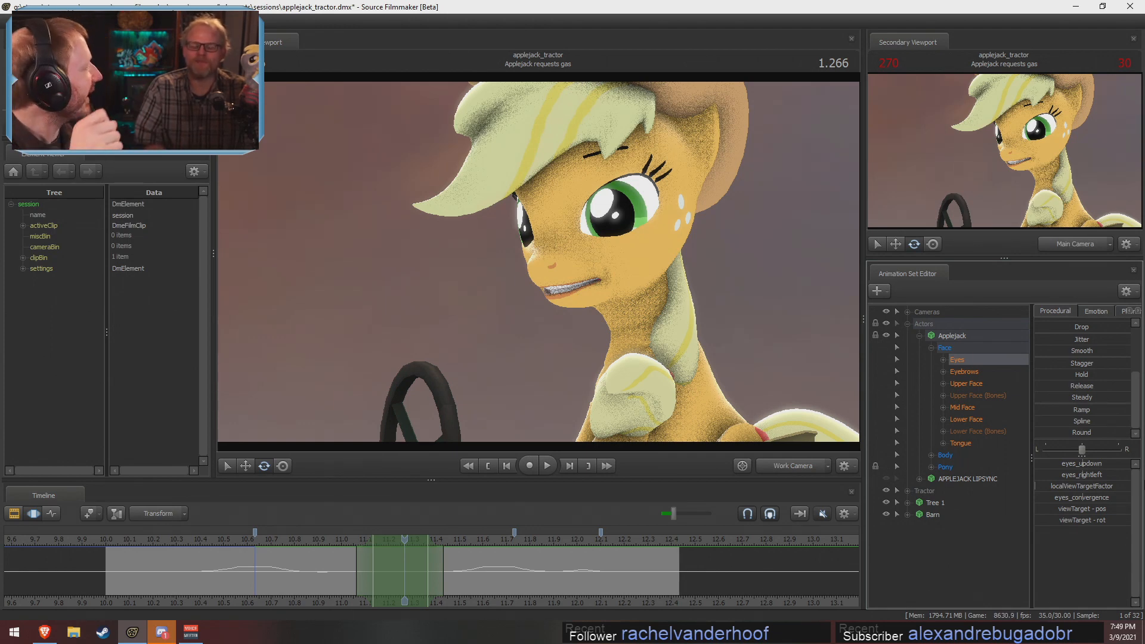
{"action": "left_click", "coordinate": [390, 545]}
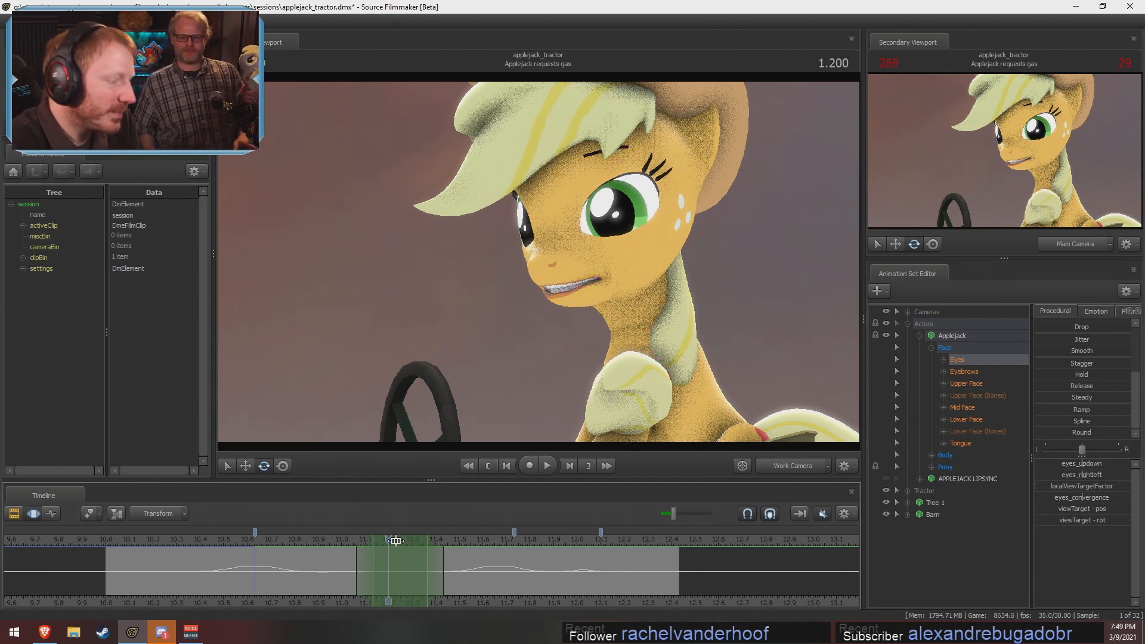
{"action": "left_click", "coordinate": [348, 544]}
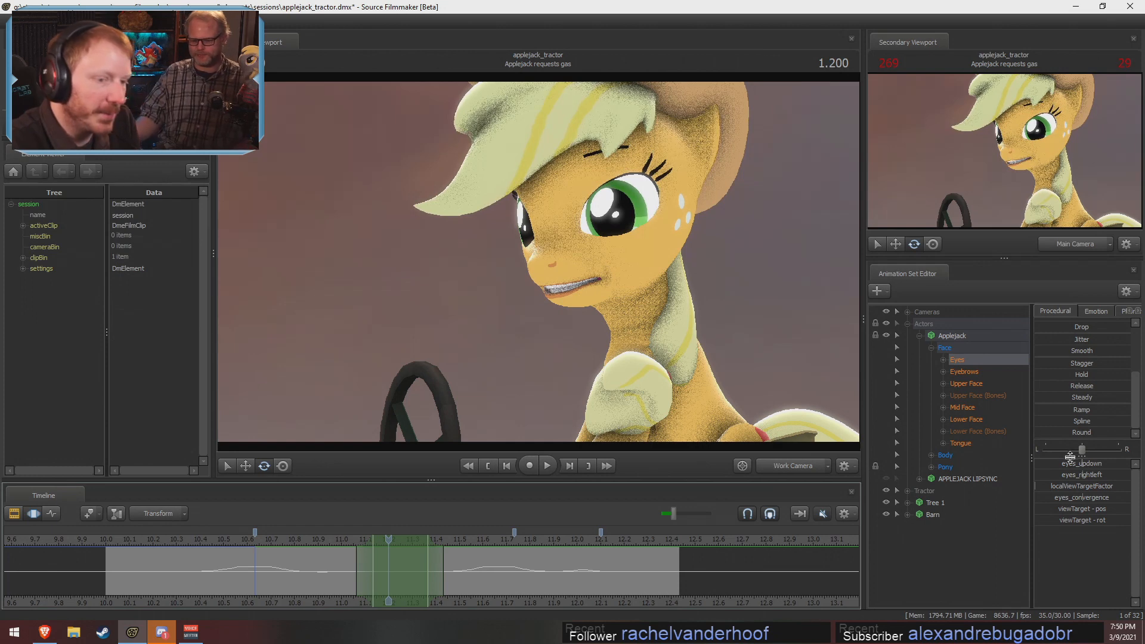
{"action": "left_click_drag", "start_coordinate": [1083, 473], "coordinate": [1084, 474]}
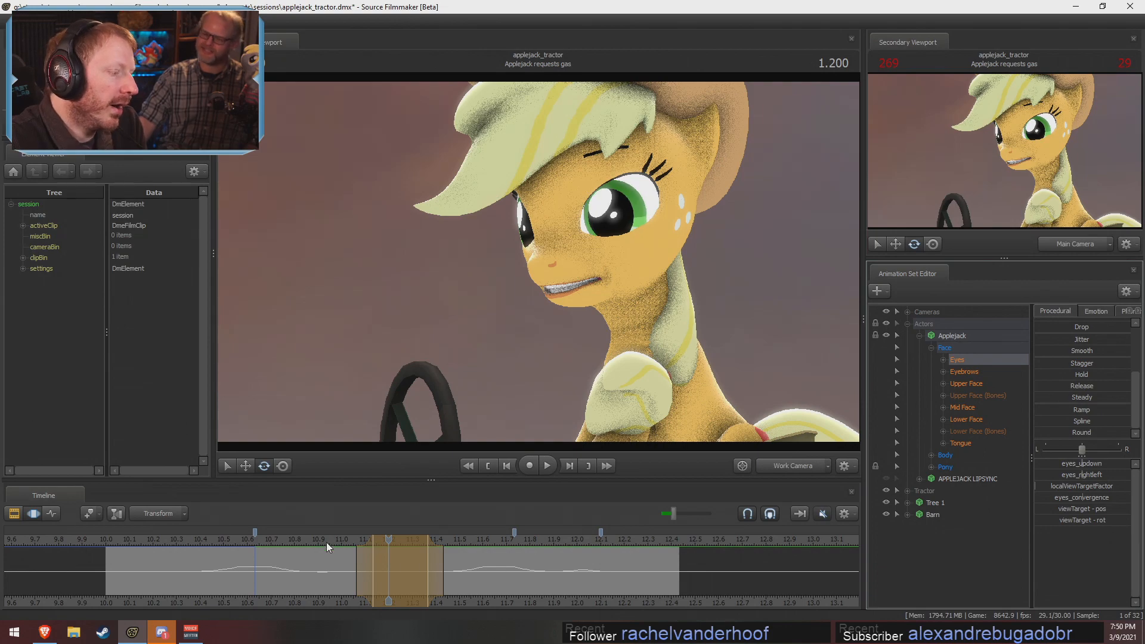
Shift the gaze edit's time selection slightly earlier, to span about 11.03 to 11.40 s, and replay the shot before and after
{"action": "left_click", "coordinate": [294, 549]}
{"action": "key", "text": "space"}
{"action": "key", "text": "space"}
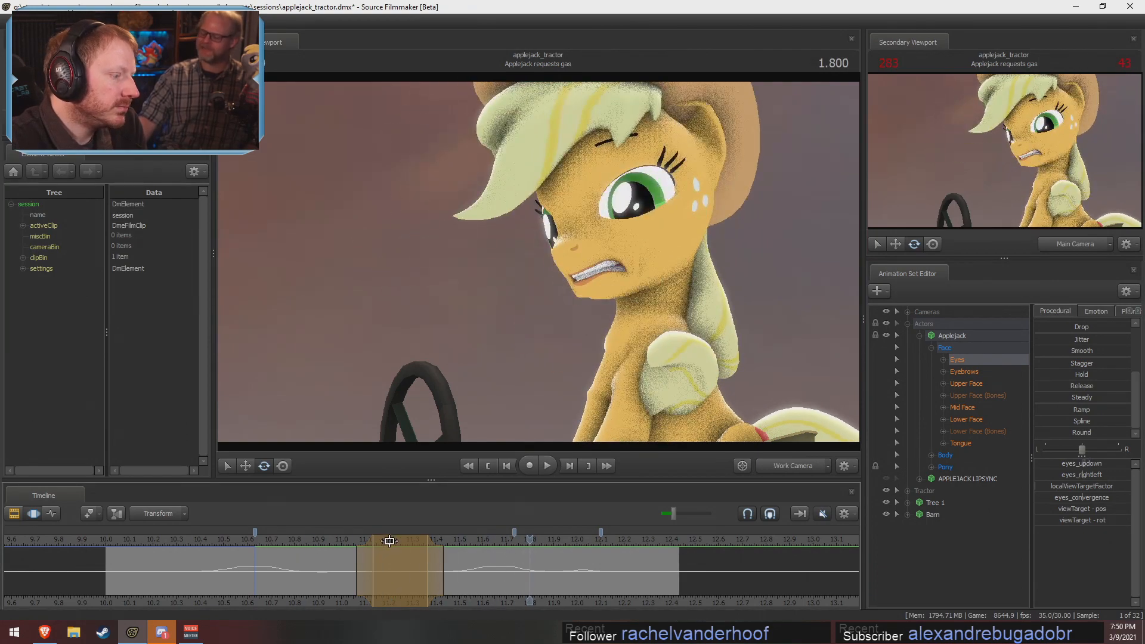
{"action": "left_click_drag", "start_coordinate": [389, 539], "coordinate": [381, 539]}
{"action": "left_click_drag", "start_coordinate": [254, 543], "coordinate": [202, 544]}
{"action": "key", "text": "space"}
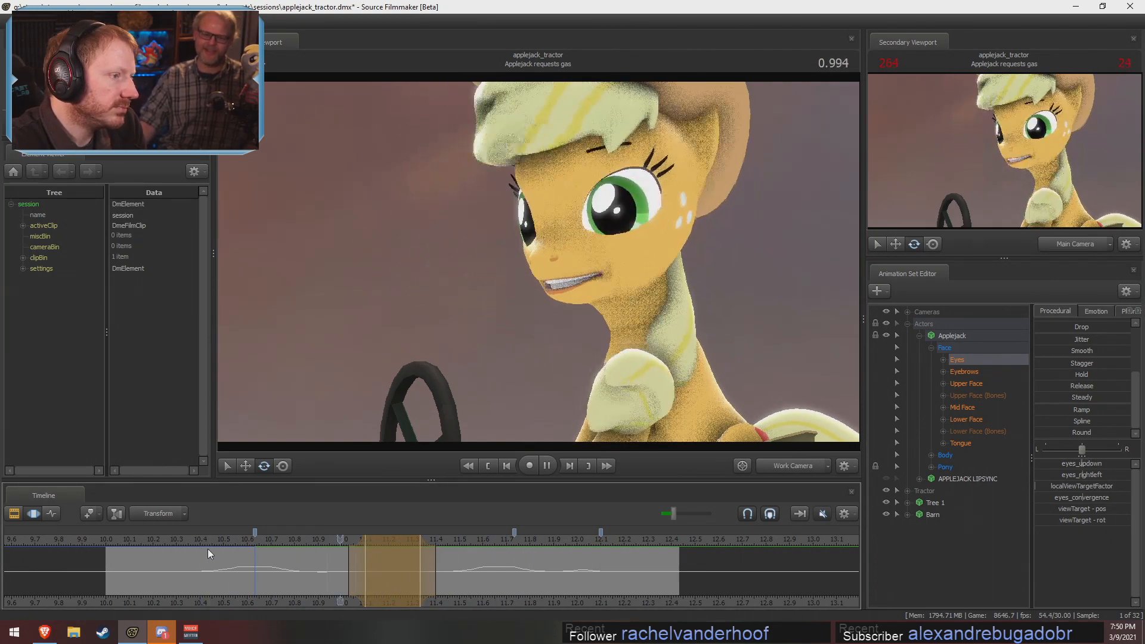
{"action": "key", "text": "space"}
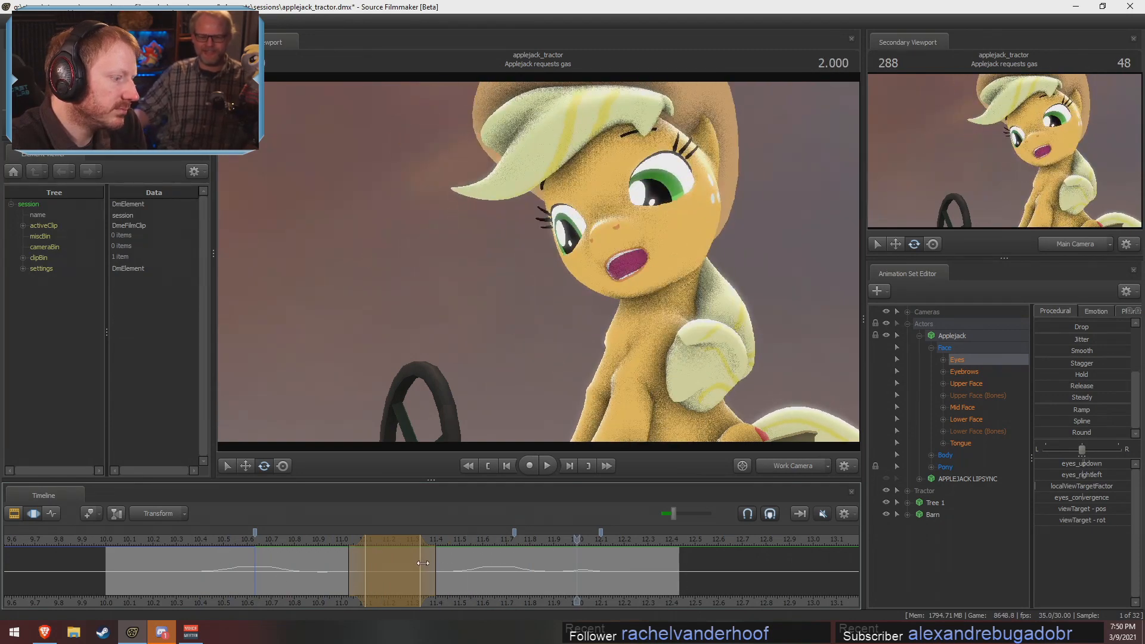
Extend the end of the gaze edit to about 11.66 s, start it at about 11.06 s, and replay the shot
{"action": "left_click_drag", "start_coordinate": [436, 566], "coordinate": [499, 581]}
{"action": "key", "text": "space"}
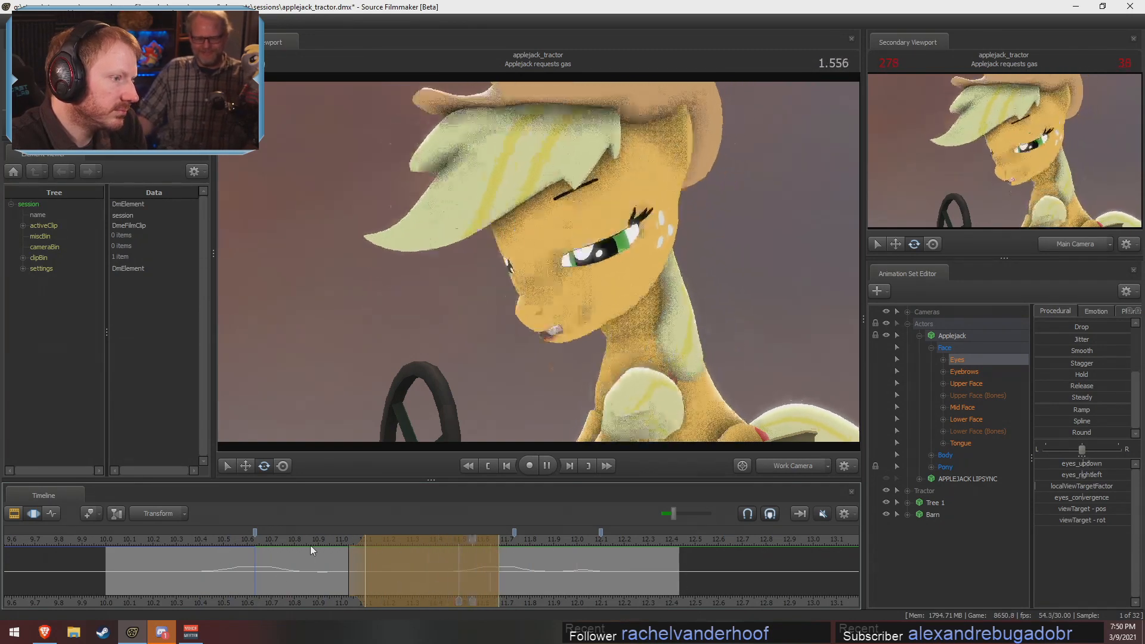
{"action": "key", "text": "space"}
{"action": "left_click_drag", "start_coordinate": [359, 555], "coordinate": [368, 558]}
{"action": "key", "text": "space"}
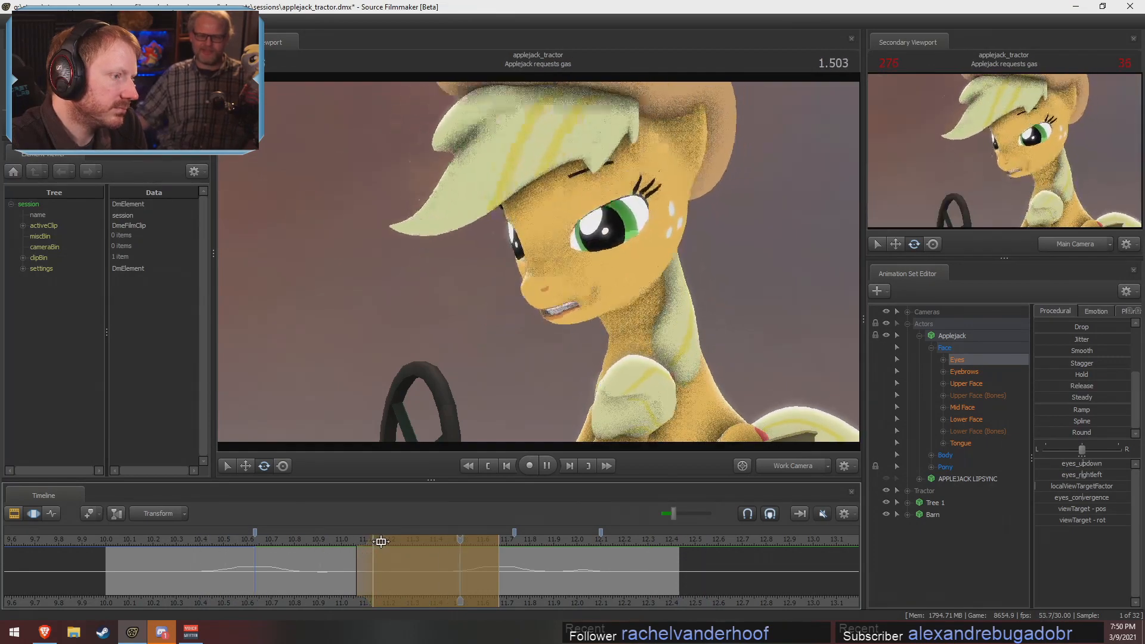
{"action": "key", "text": "space"}
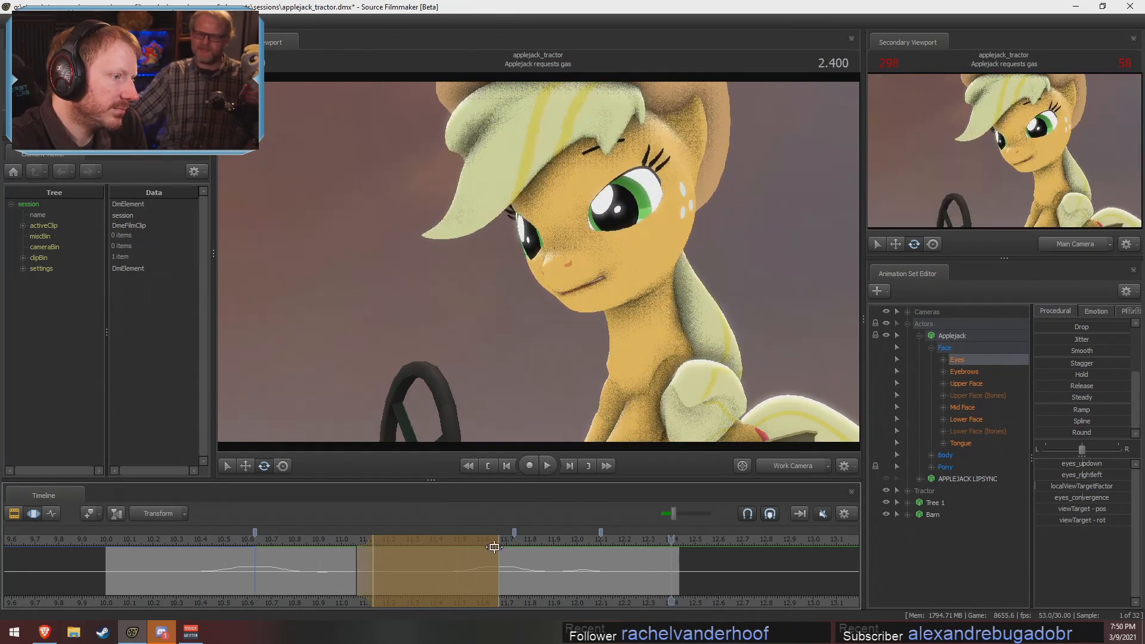
Raise Mouth_smirk2 in Applejack's Lower Face at 2.133 s over an open-ended time selection starting at about 11.93 s, and replay
{"action": "left_click", "coordinate": [966, 419]}
{"action": "left_click_drag", "start_coordinate": [544, 565], "coordinate": [617, 567]}
{"action": "key", "text": "space"}
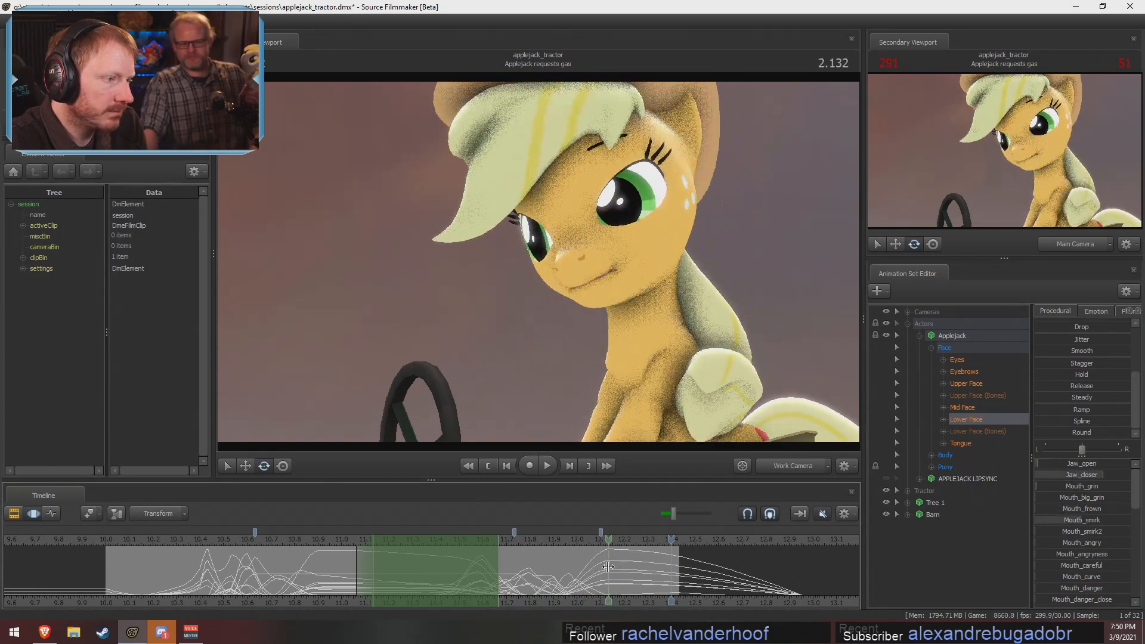
{"action": "key", "text": "space"}
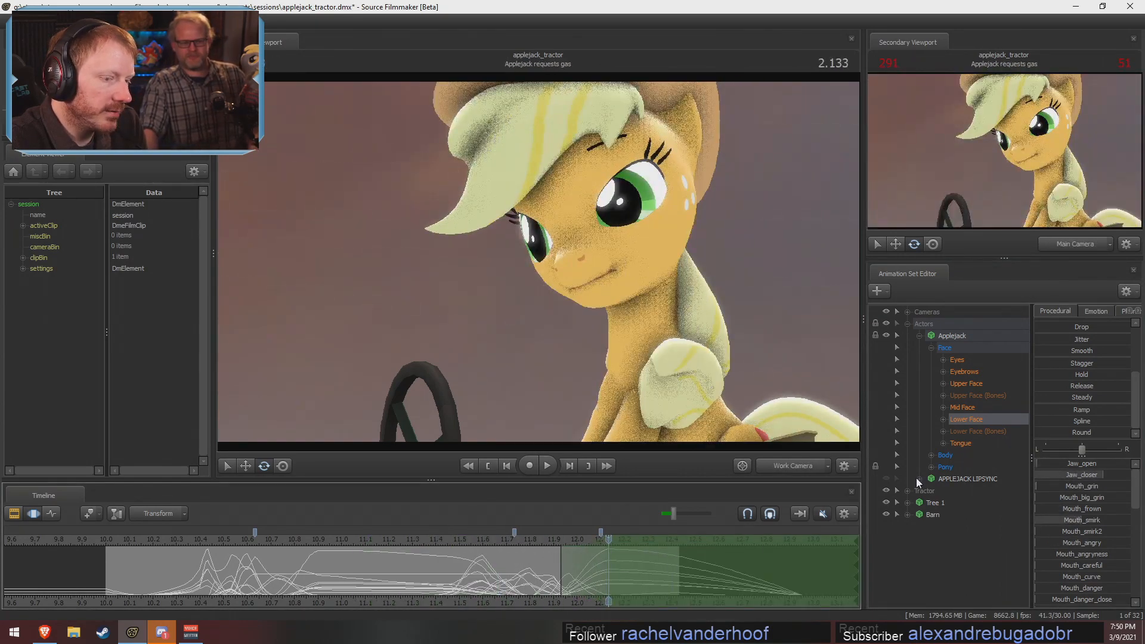
{"action": "left_click_drag", "start_coordinate": [1092, 524], "coordinate": [1136, 536]}
{"action": "key", "text": "ctrl+z"}
{"action": "left_click_drag", "start_coordinate": [1046, 534], "coordinate": [1056, 539]}
{"action": "key", "text": "space"}
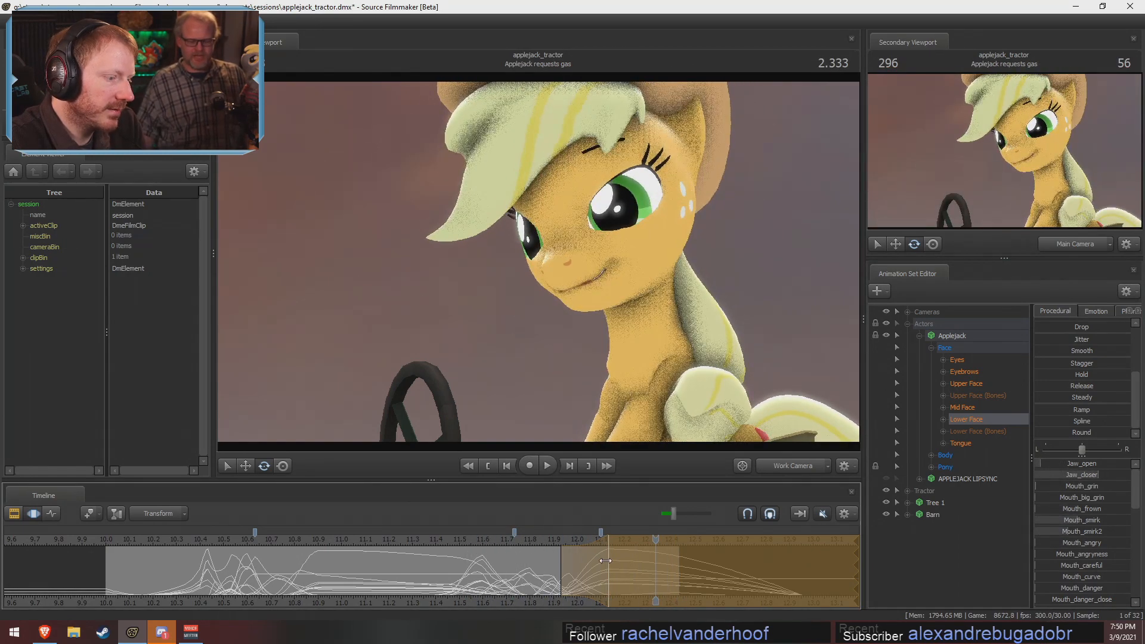
Replay the closing smirk and delay its full-strength start to 2.266 s by lengthening the lead-in falloff, leaving the playhead there
{"action": "left_click", "coordinate": [506, 545]}
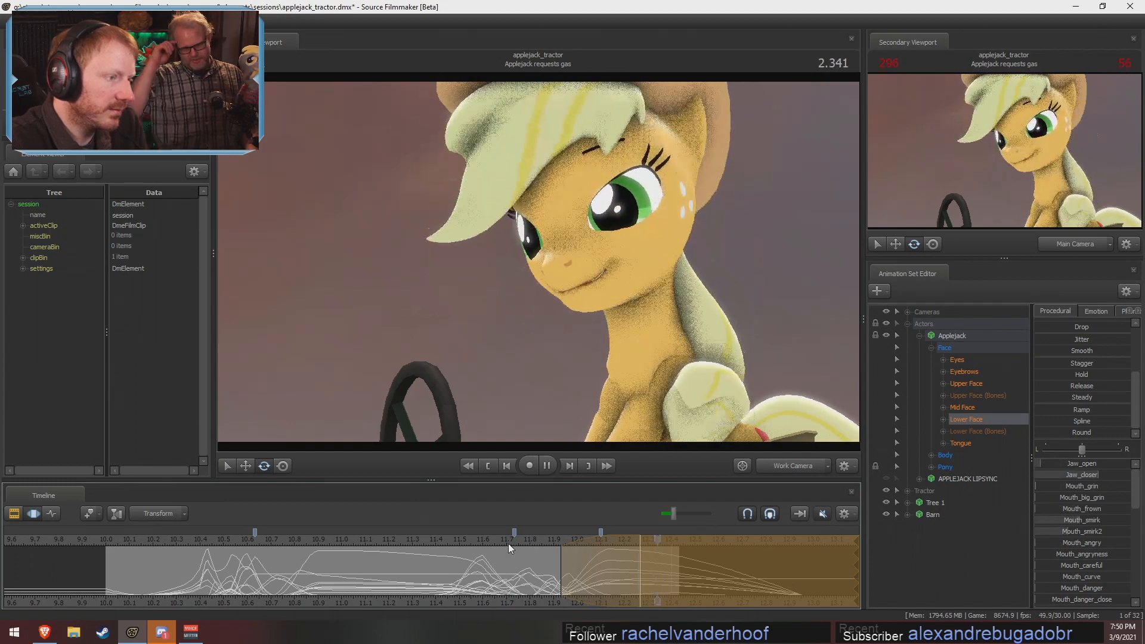
{"action": "left_click", "coordinate": [453, 543]}
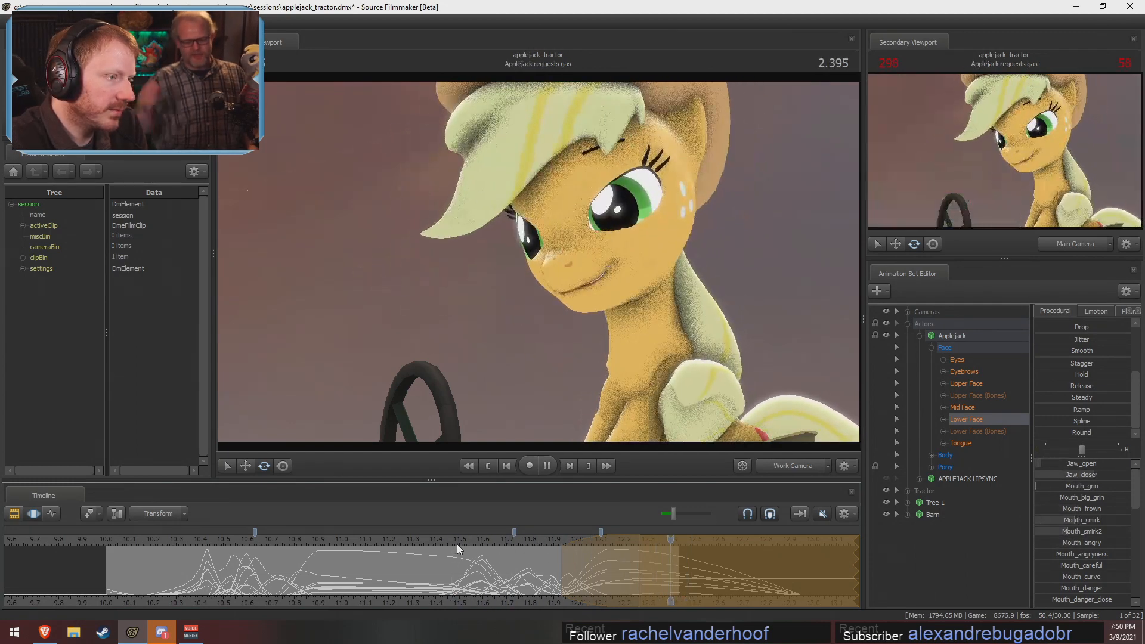
{"action": "mouse_move", "coordinate": [559, 563]}
{"action": "left_mouse_down"}
{"action": "mouse_move", "coordinate": [597, 563]}
{"action": "mouse_move", "coordinate": [557, 563]}
{"action": "left_mouse_up"}
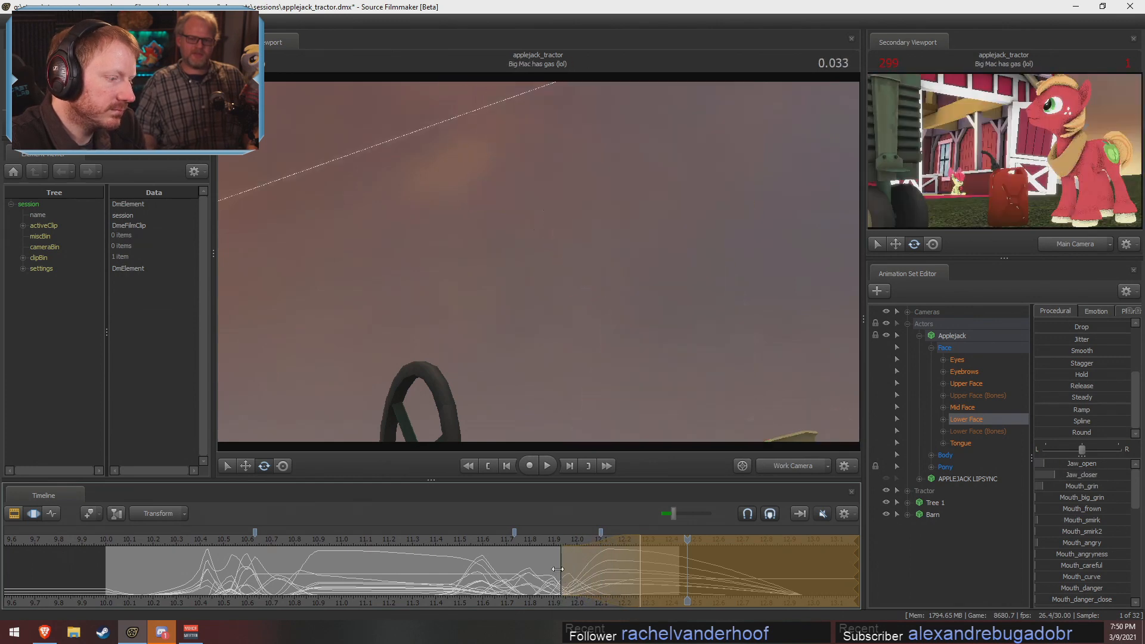
{"action": "left_click", "coordinate": [638, 555]}
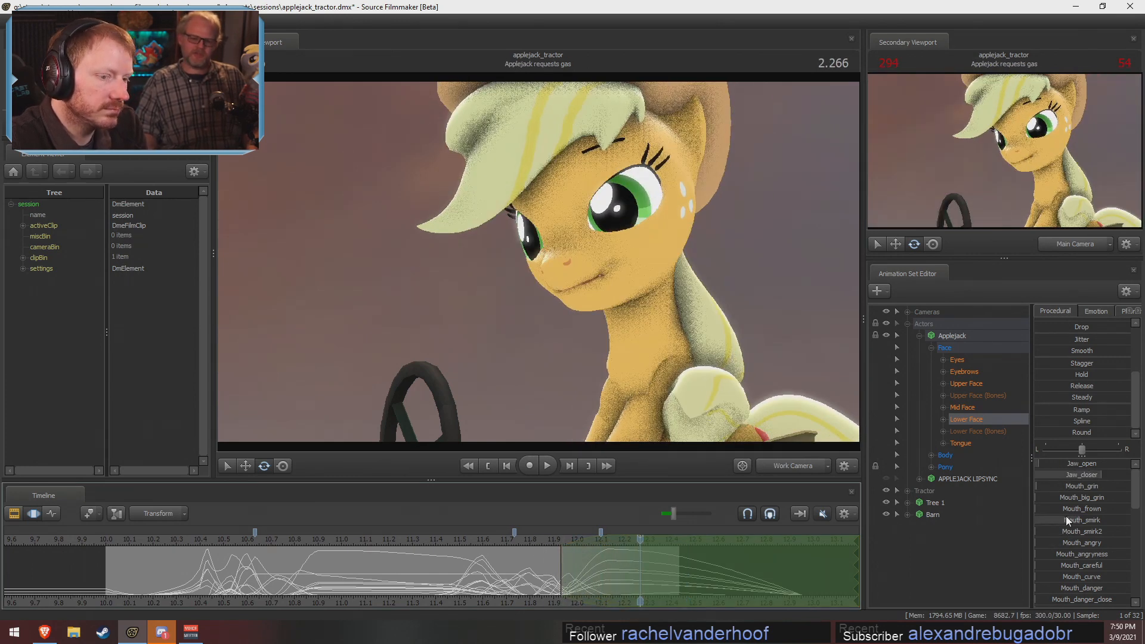
Lower Mouth_smirk at 2.266 s, replay the ending, re-enter the Motion Editor to settle the edit, and park the playhead at 0.433 s
{"action": "left_click_drag", "start_coordinate": [1078, 524], "coordinate": [1048, 521]}
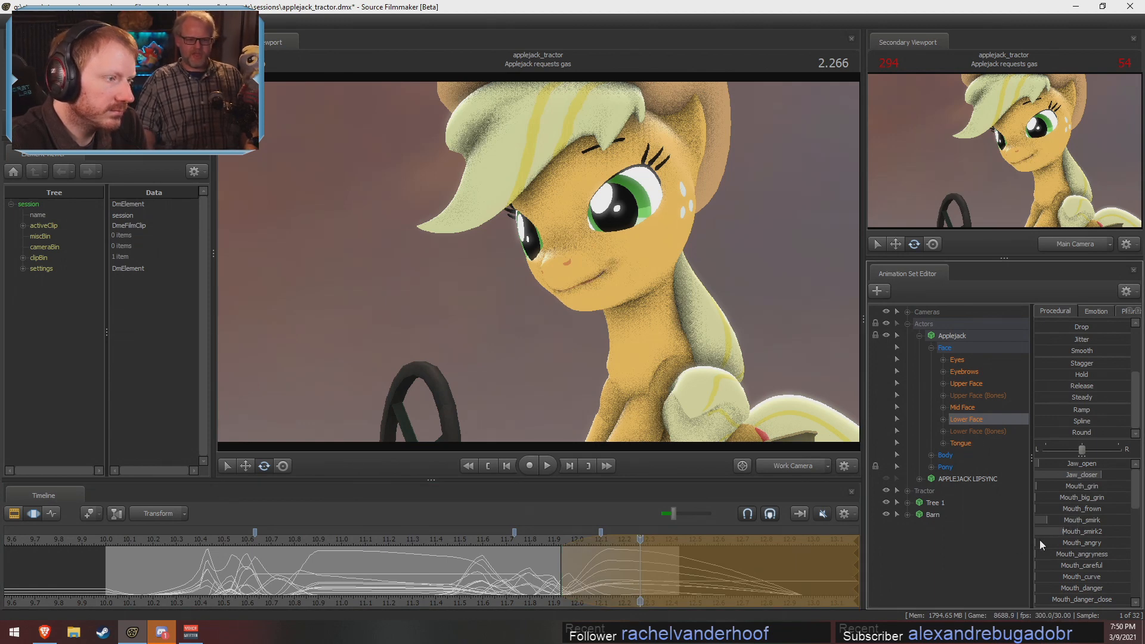
{"action": "left_click_drag", "start_coordinate": [534, 540], "coordinate": [450, 541]}
{"action": "key", "text": "space"}
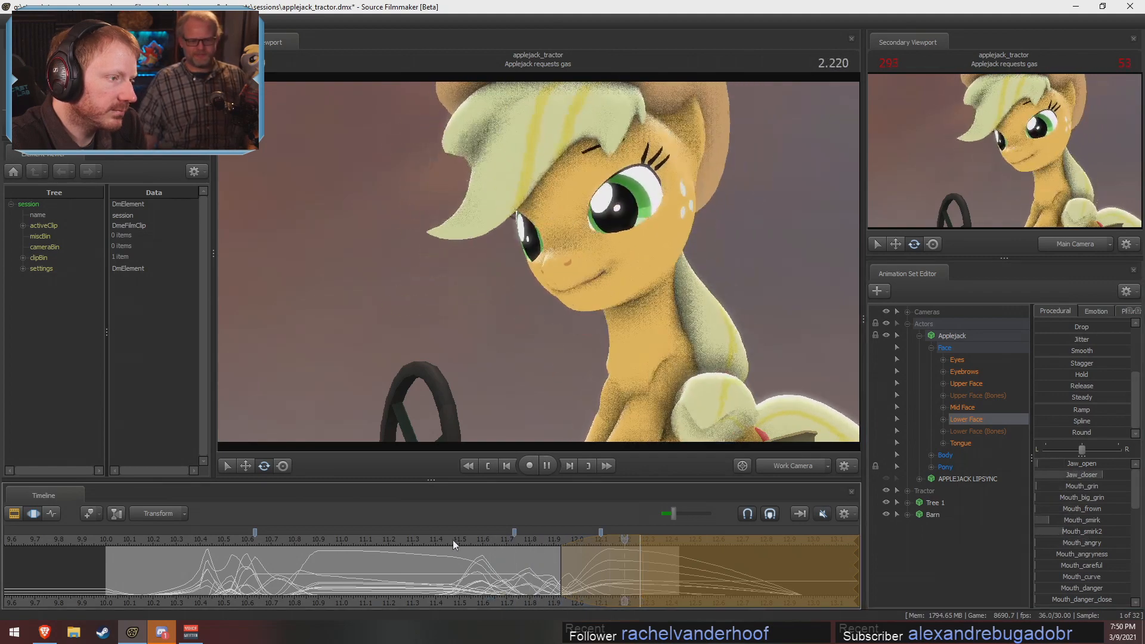
{"action": "key", "text": "space"}
{"action": "key", "text": "F2"}
{"action": "key", "text": "F3"}
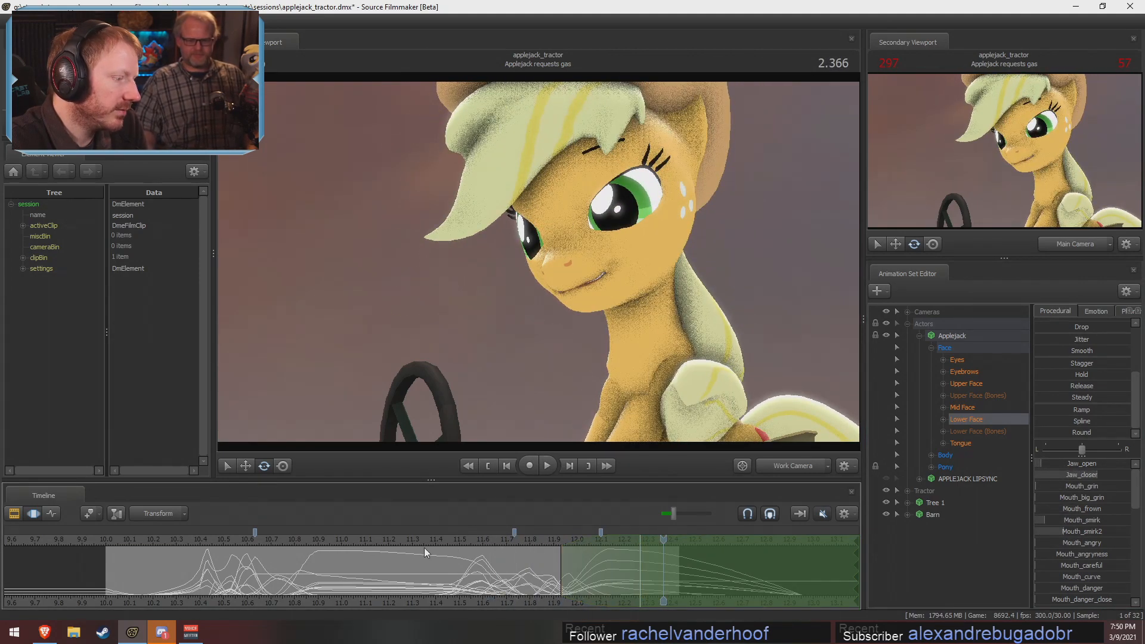
{"action": "left_click", "coordinate": [202, 541]}
{"action": "left_click", "coordinate": [207, 540]}
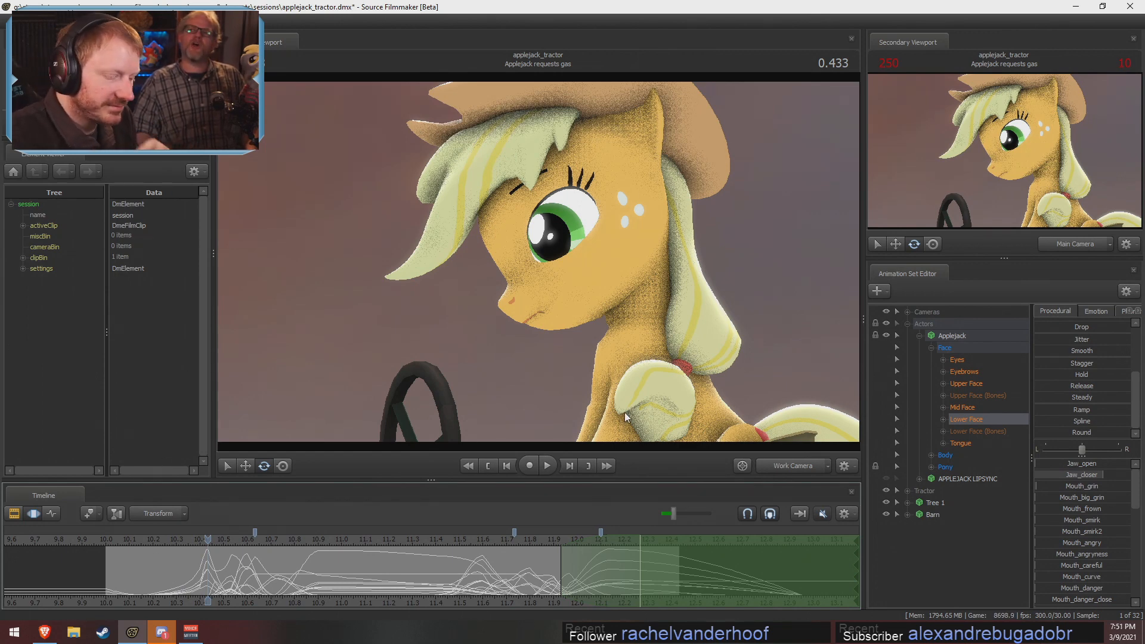
Switch to File Explorer and open the Pictures (RL) folder within Pony SFM's Pictures folder
{"action": "left_click", "coordinate": [74, 631]}
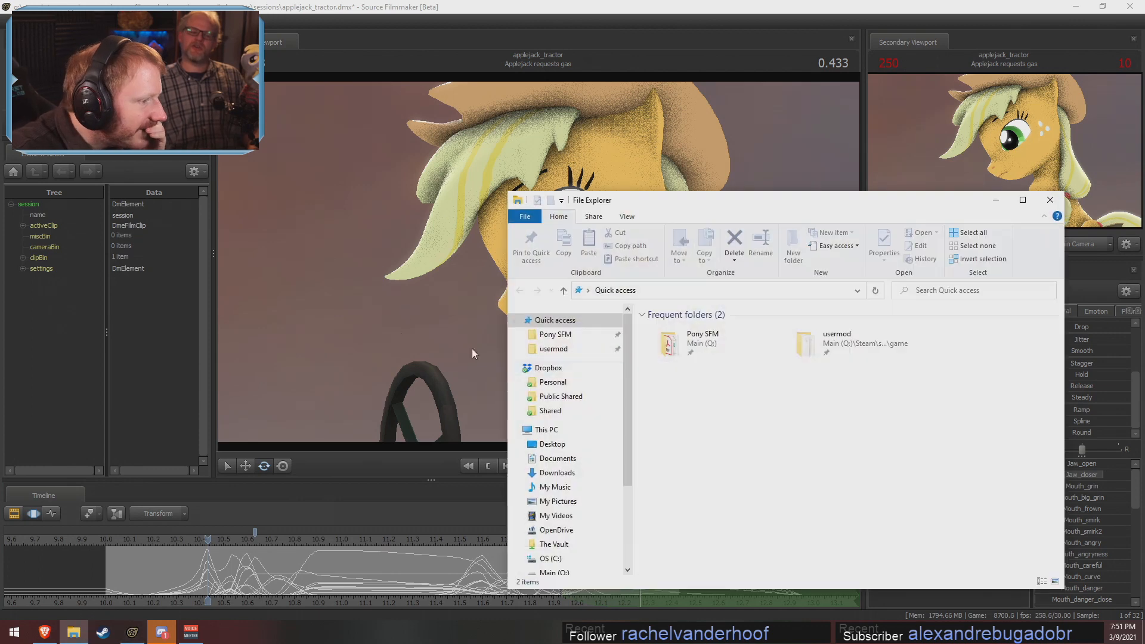
{"action": "left_click", "coordinate": [556, 335]}
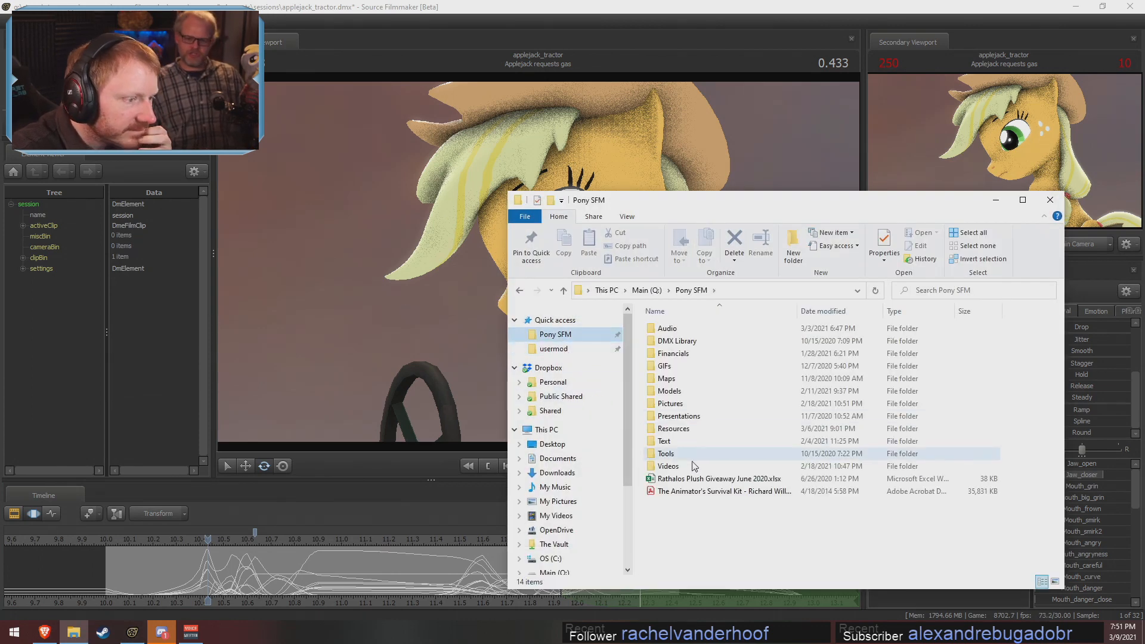
{"action": "double_click", "coordinate": [679, 406]}
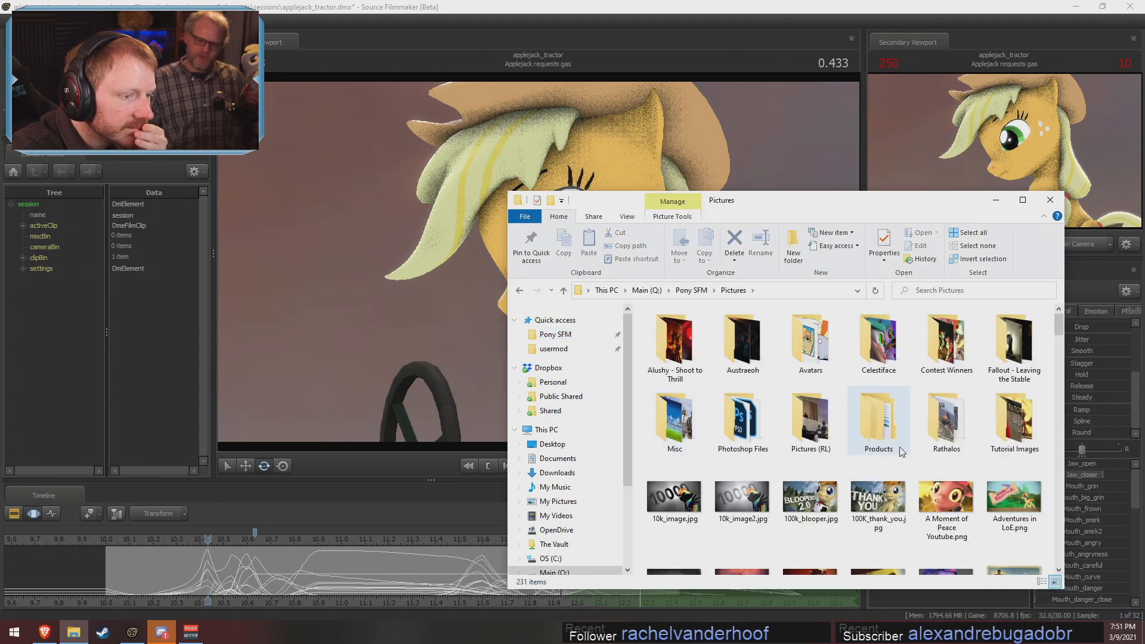
{"action": "double_click", "coordinate": [829, 432]}
Look through the photo thumbnails in Pictures (RL), concentrating on the ones dated 2019
{"action": "scroll", "coordinate": [847, 430], "scroll_direction": "down", "scroll_amount": 10}
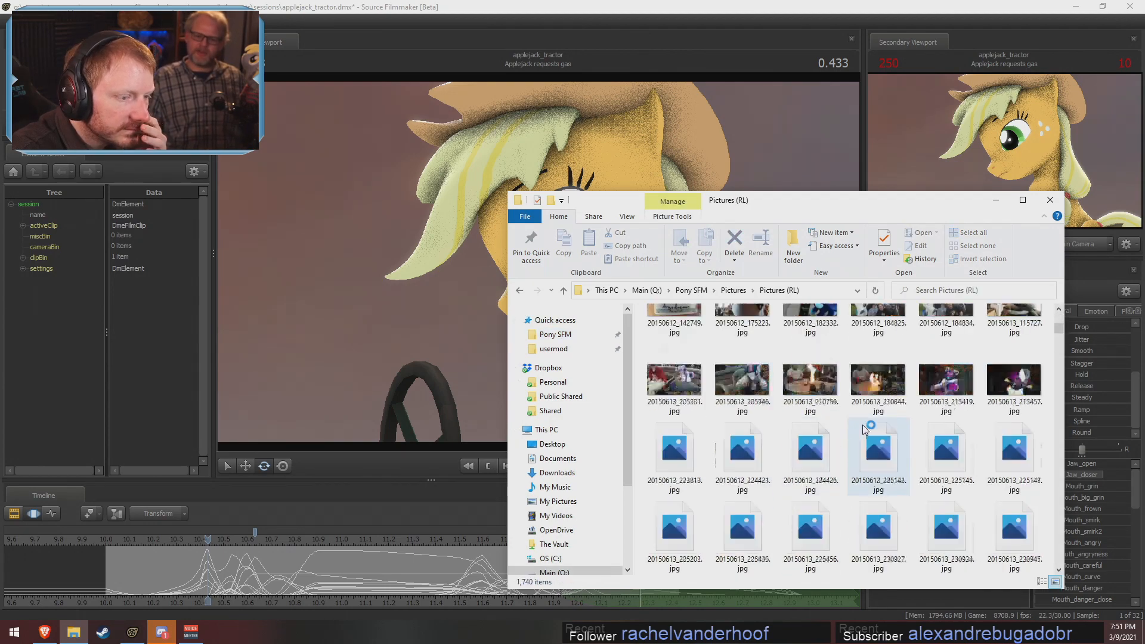
{"action": "scroll", "coordinate": [894, 431], "scroll_direction": "down", "scroll_amount": 10}
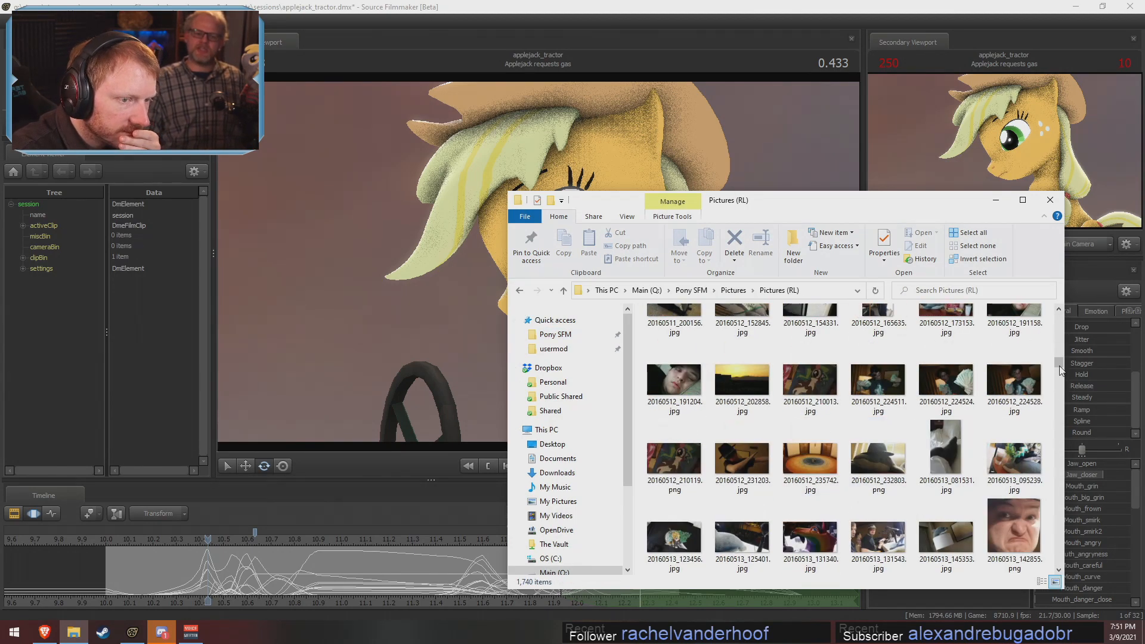
{"action": "left_click_drag", "start_coordinate": [1059, 370], "coordinate": [1061, 563]}
{"action": "scroll", "coordinate": [916, 523], "scroll_direction": "up", "scroll_amount": 5}
{"action": "scroll", "coordinate": [913, 522], "scroll_direction": "up", "scroll_amount": 10}
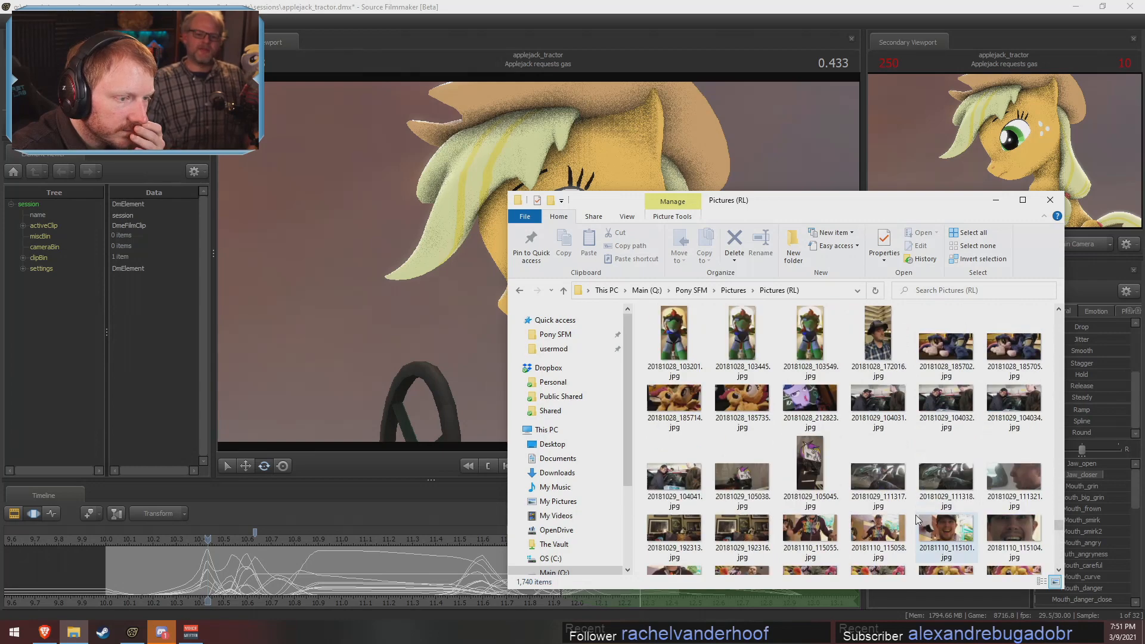
{"action": "scroll", "coordinate": [915, 514], "scroll_direction": "down", "scroll_amount": 5}
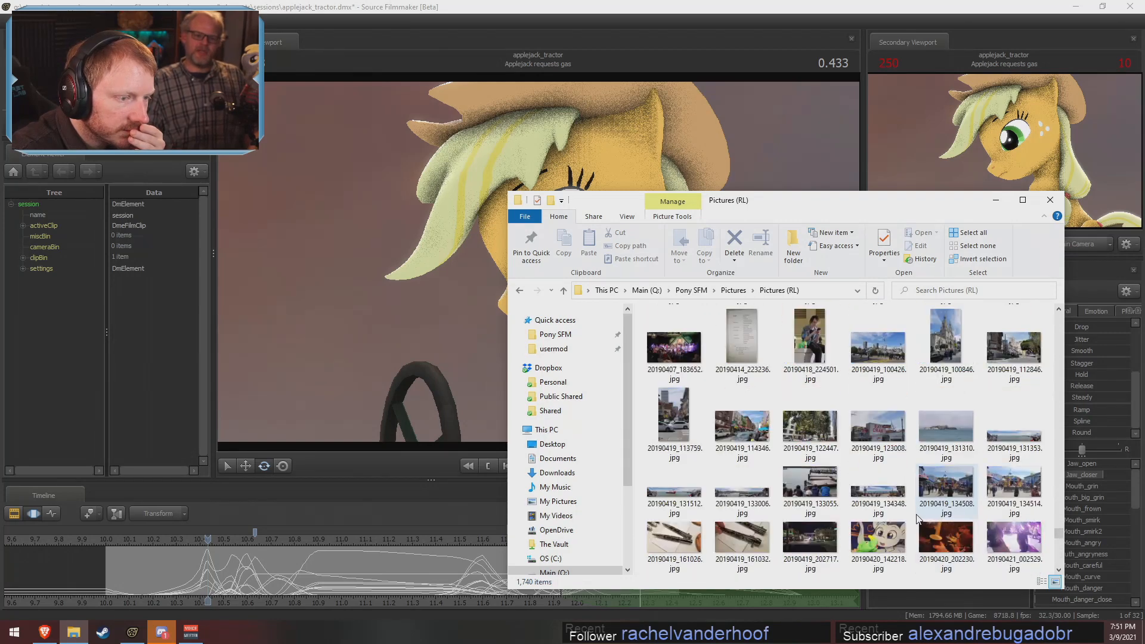
{"action": "scroll", "coordinate": [917, 519], "scroll_direction": "down", "scroll_amount": 3}
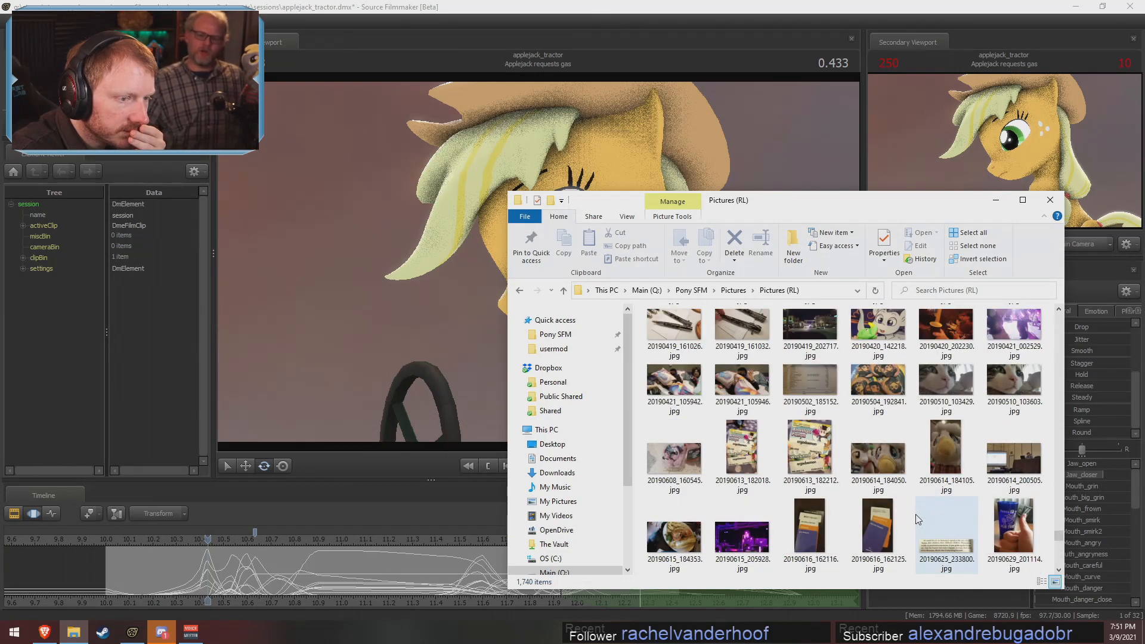
{"action": "scroll", "coordinate": [916, 518], "scroll_direction": "down", "scroll_amount": 3}
{"action": "scroll", "coordinate": [912, 530], "scroll_direction": "down", "scroll_amount": 3}
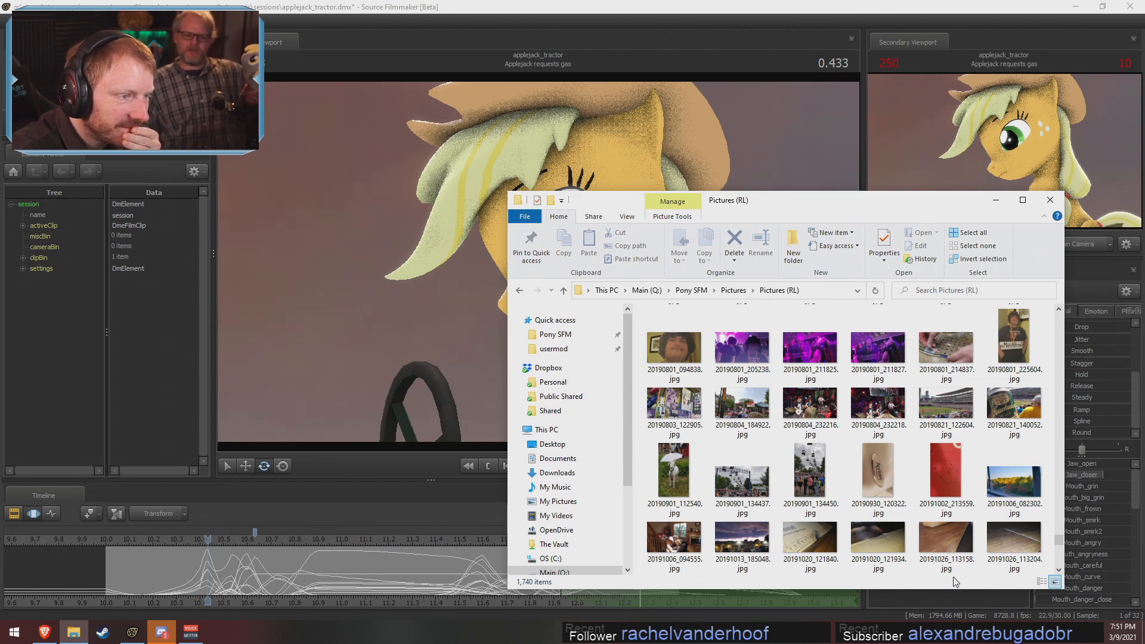
{"action": "scroll", "coordinate": [954, 506], "scroll_direction": "up", "scroll_amount": 3}
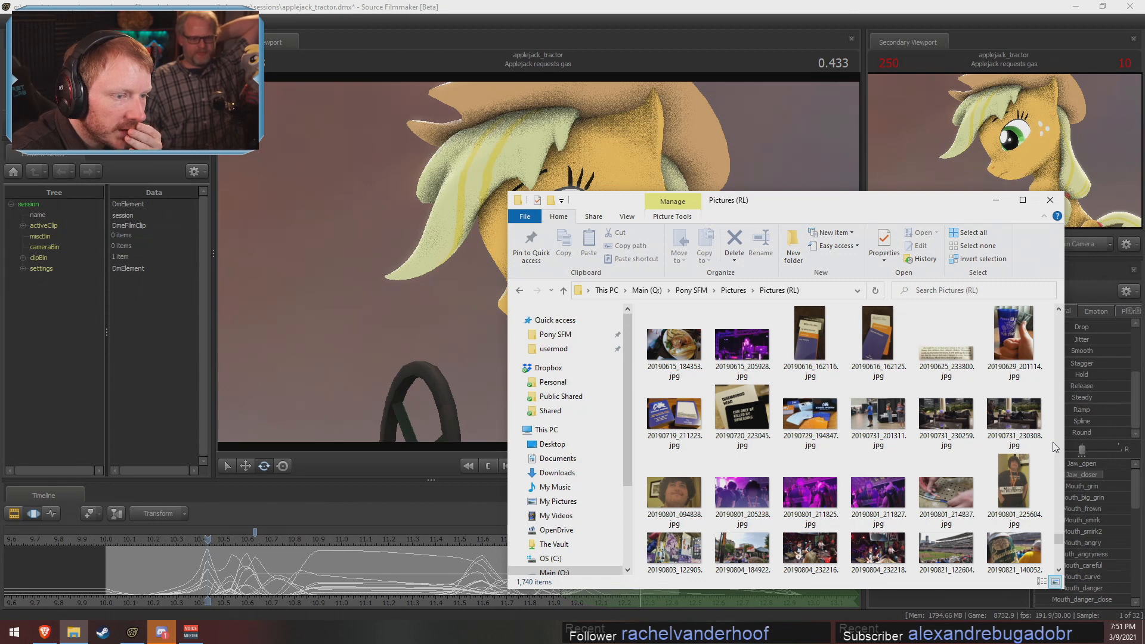
{"action": "scroll", "coordinate": [1053, 442], "scroll_direction": "down", "scroll_amount": 3}
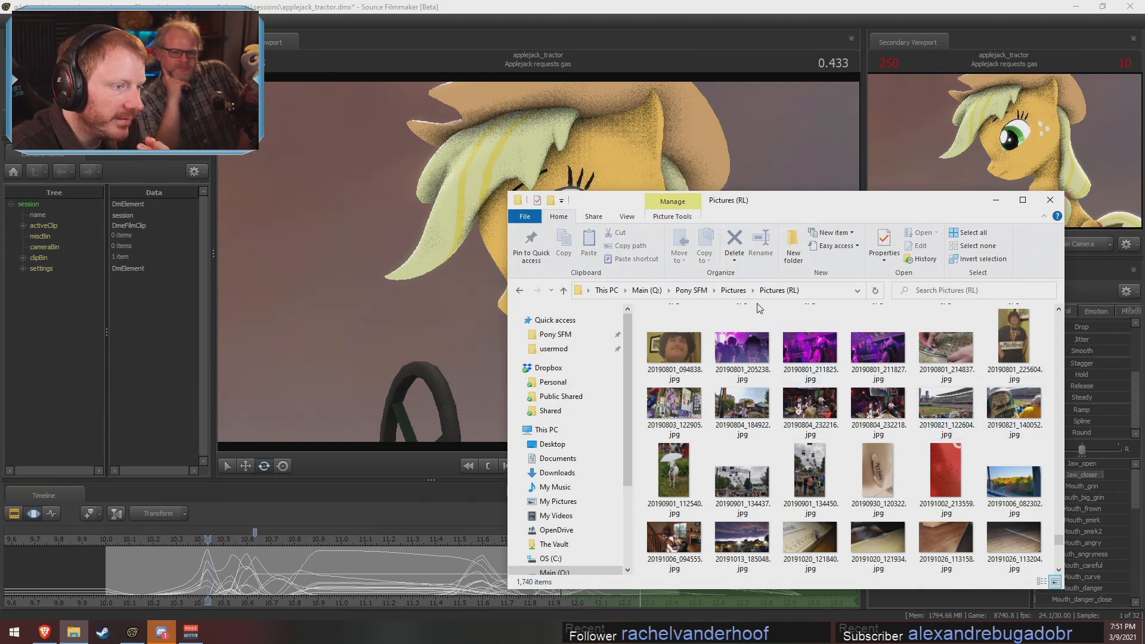
Open the Videos (RL) folder within Pony SFM's Videos folder
{"action": "left_click", "coordinate": [691, 290]}
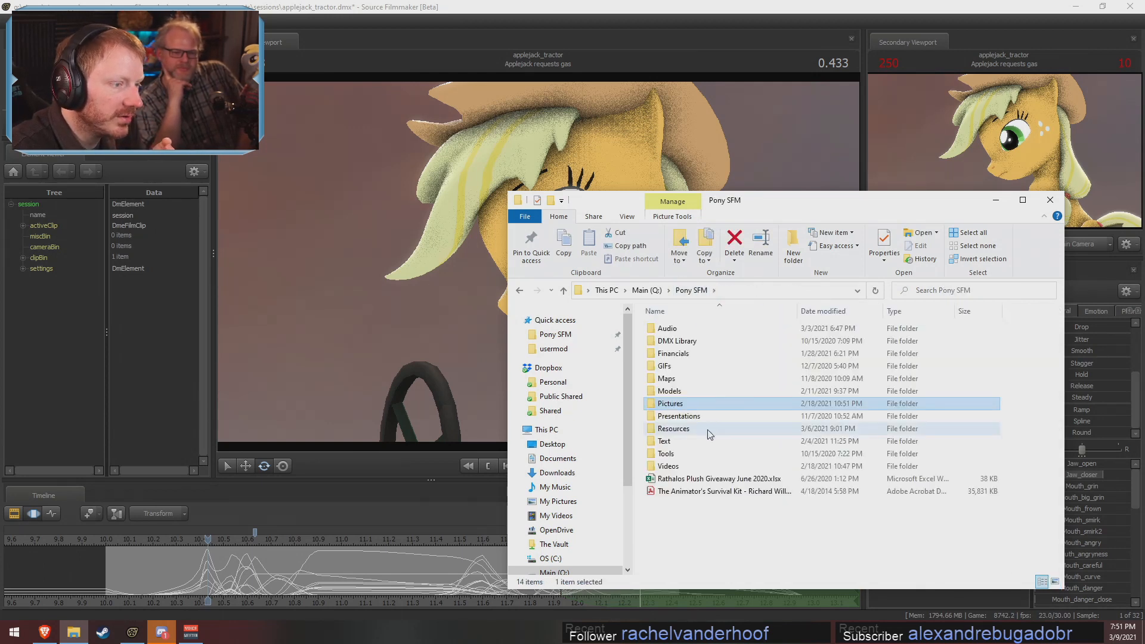
{"action": "double_click", "coordinate": [668, 467]}
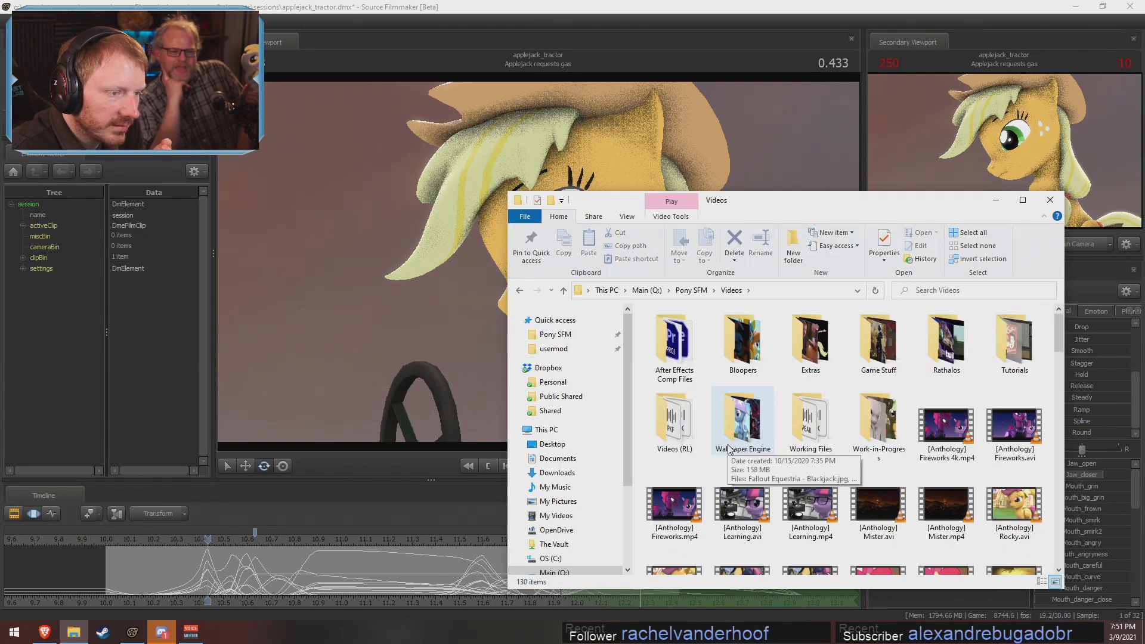
{"action": "left_click", "coordinate": [696, 418]}
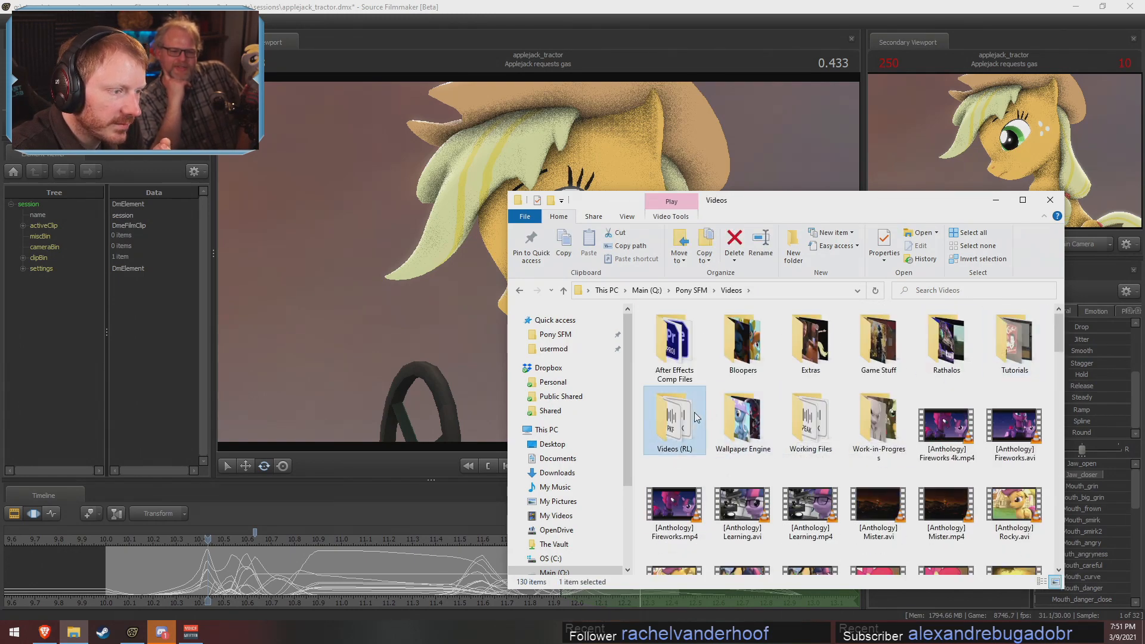
{"action": "double_click", "coordinate": [695, 418]}
Look through the clips in Videos (RL), concentrating on those from 2019 onward, and return to Source Filmmaker
{"action": "scroll", "coordinate": [792, 447], "scroll_direction": "down", "scroll_amount": 15}
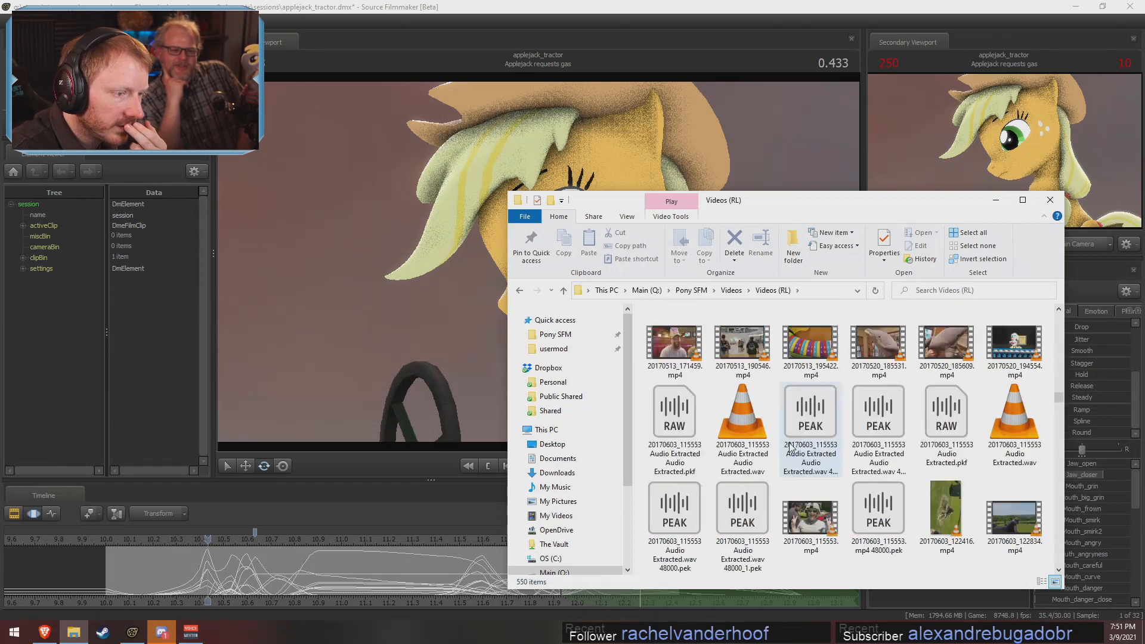
{"action": "scroll", "coordinate": [791, 447], "scroll_direction": "down", "scroll_amount": 20}
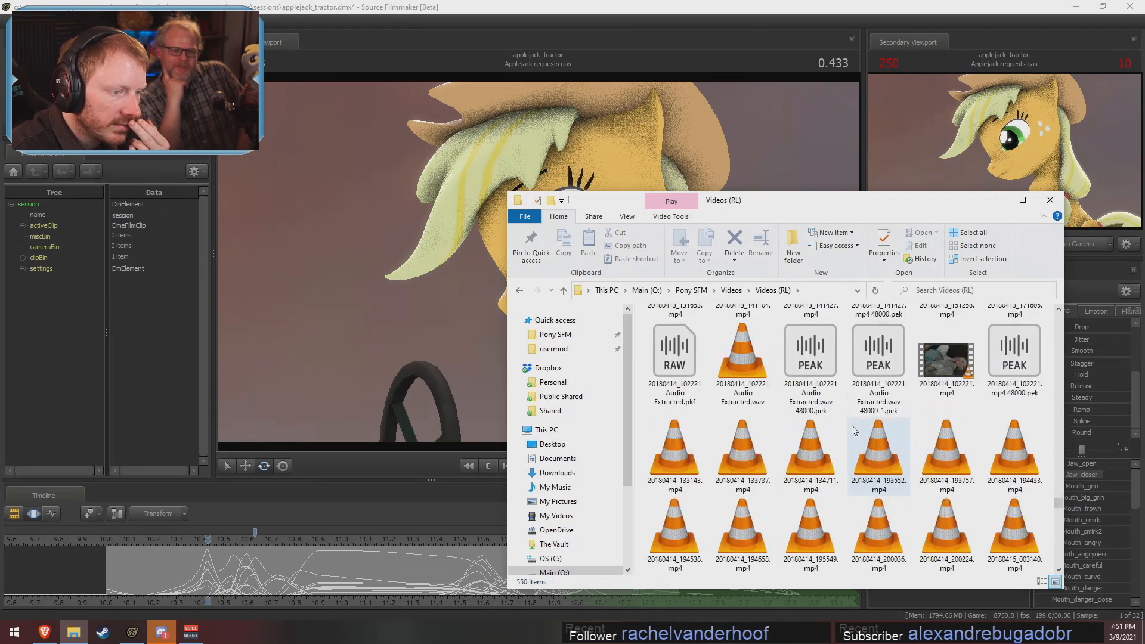
{"action": "scroll", "coordinate": [854, 430], "scroll_direction": "down", "scroll_amount": 15}
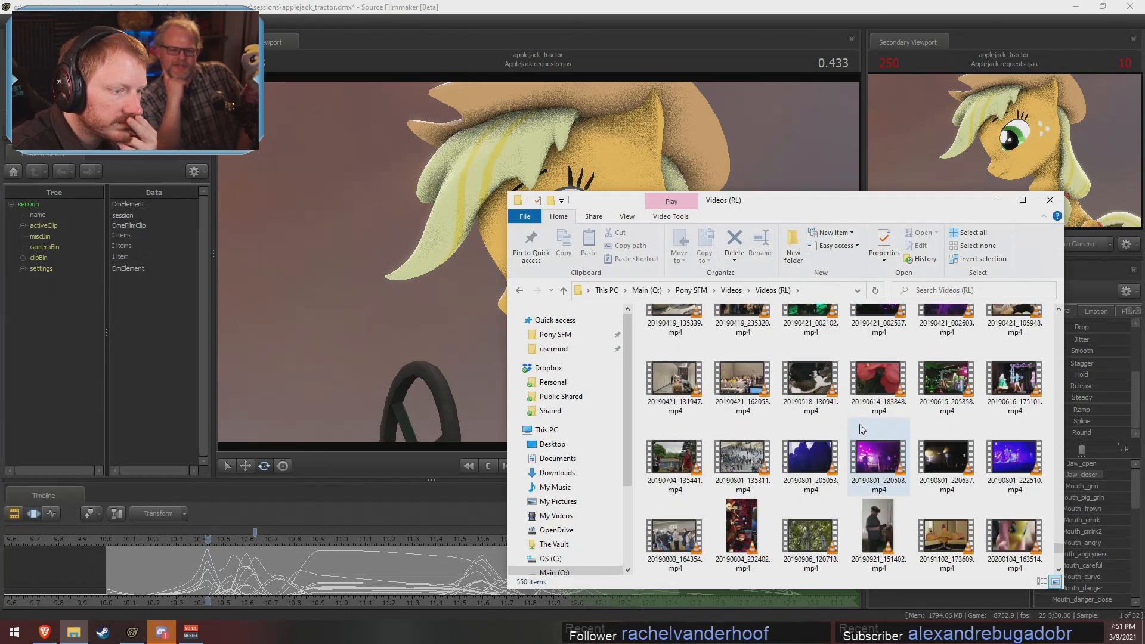
{"action": "scroll", "coordinate": [862, 429], "scroll_direction": "down", "scroll_amount": 3}
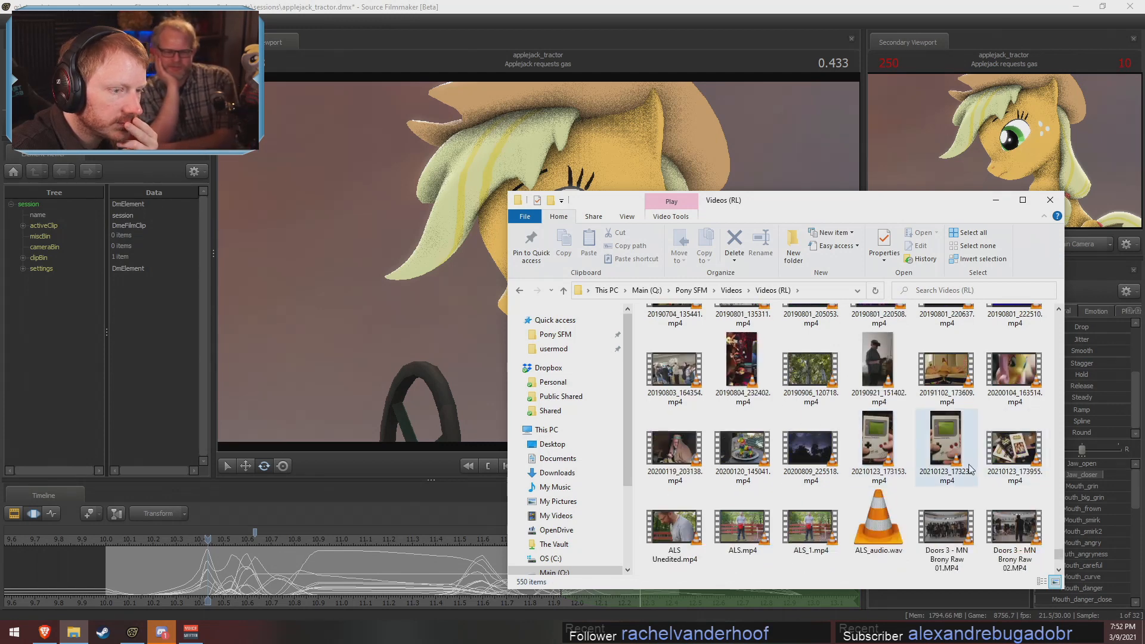
{"action": "left_click", "coordinate": [688, 394]}
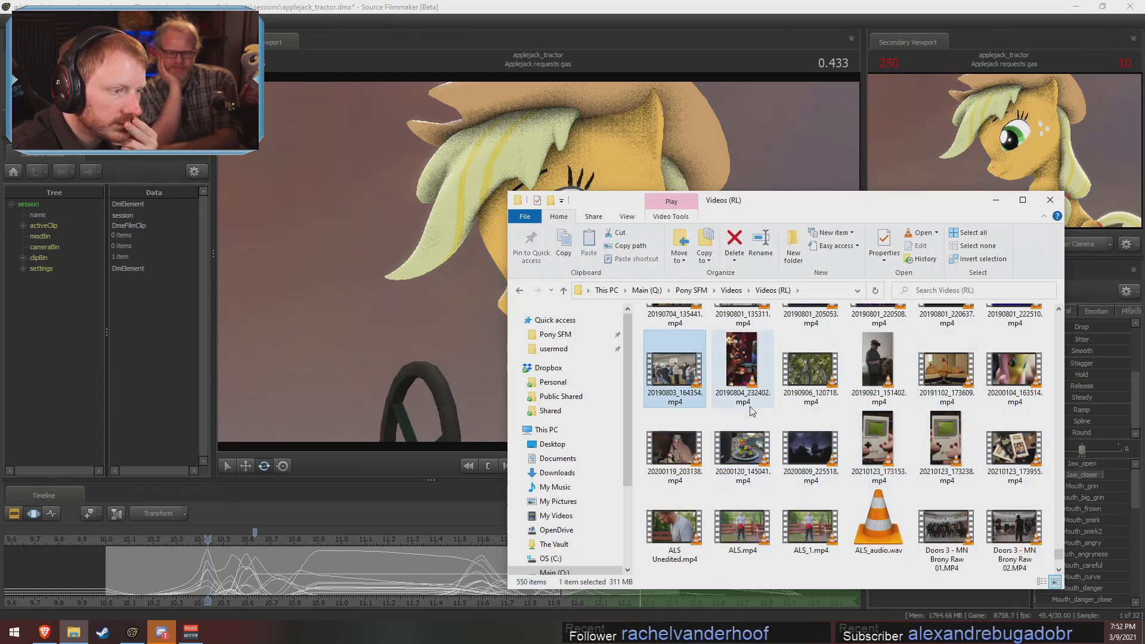
{"action": "scroll", "coordinate": [787, 455], "scroll_direction": "up", "scroll_amount": 2}
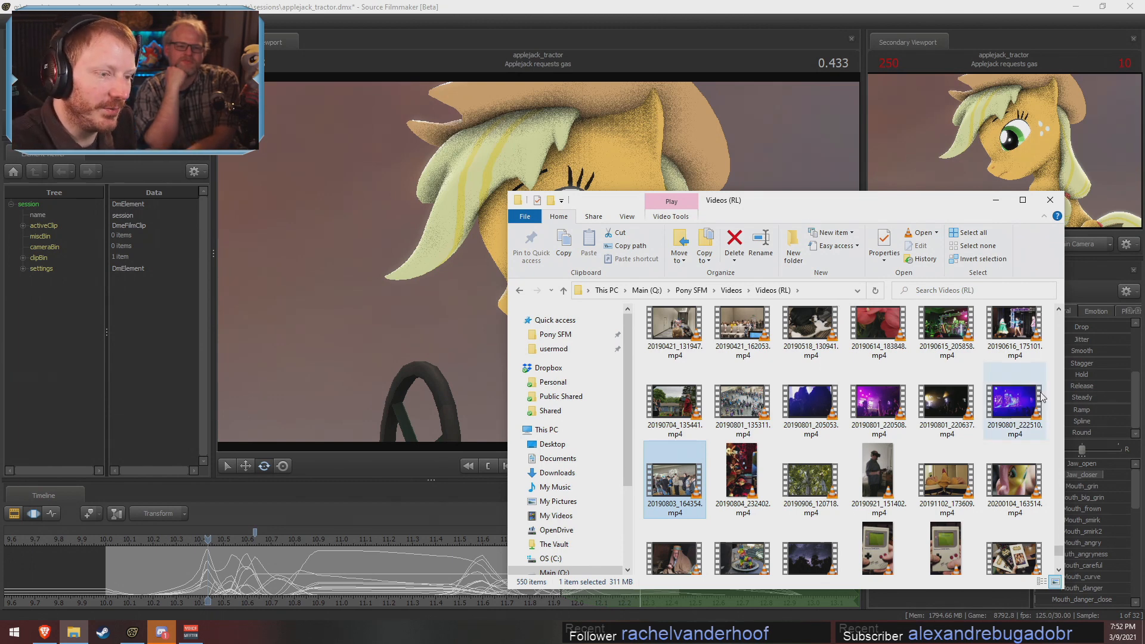
{"action": "scroll", "coordinate": [1006, 434], "scroll_direction": "down", "scroll_amount": 2}
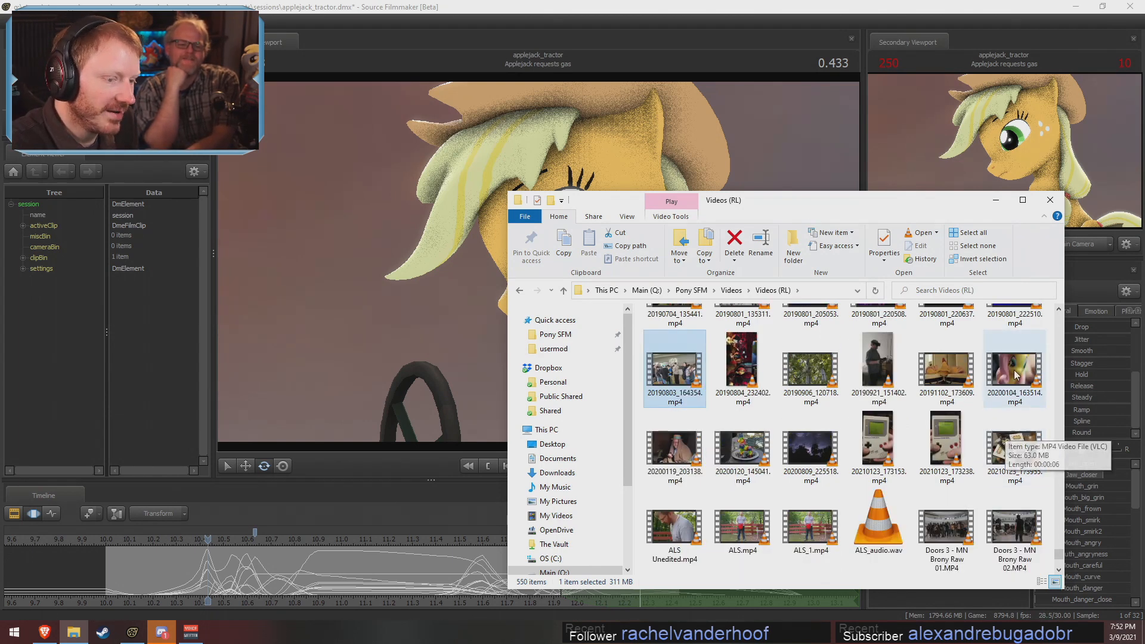
{"action": "scroll", "coordinate": [1013, 442], "scroll_direction": "down", "scroll_amount": 3}
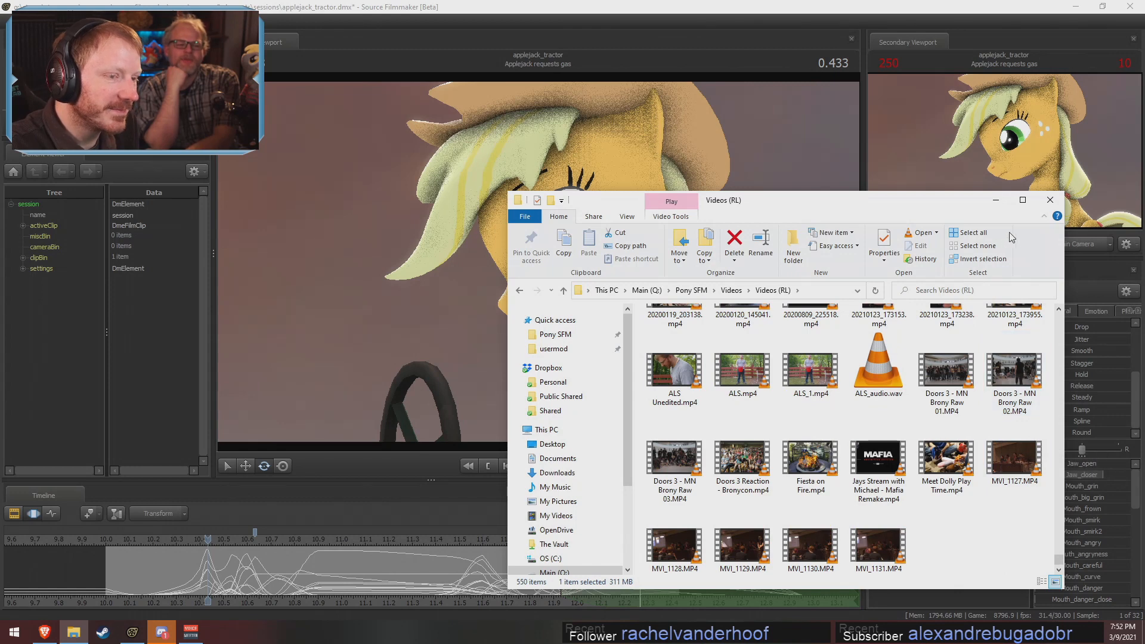
{"action": "left_click", "coordinate": [1006, 207]}
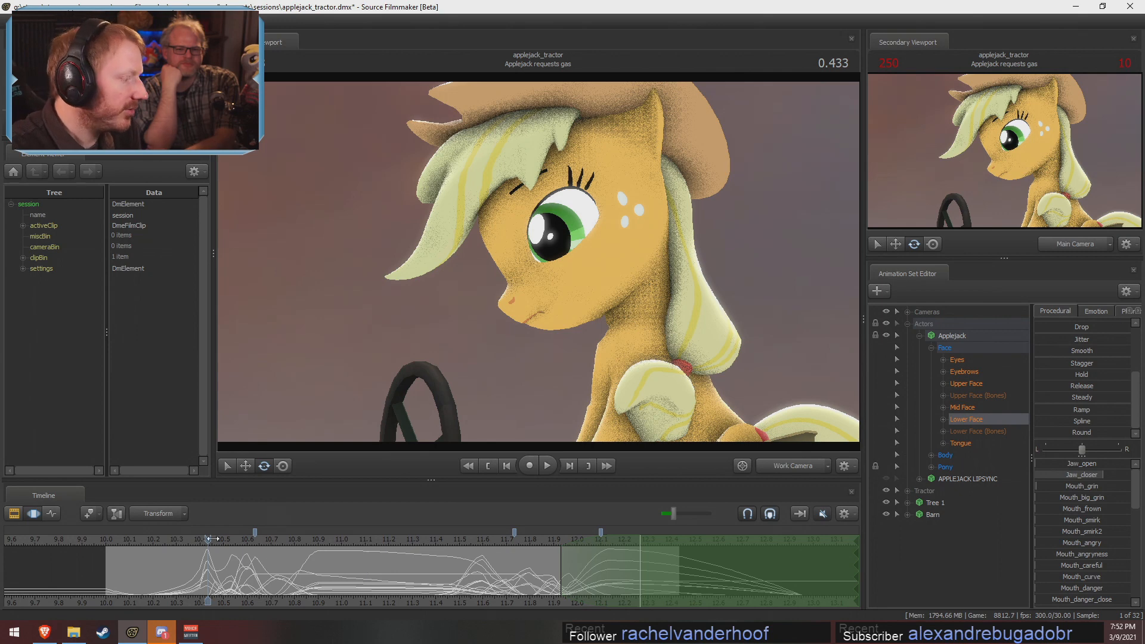
Replay "Applejack requests gas" from 0.000 s and review Applejack's facial animation through to the closing smirk
{"action": "mouse_move", "coordinate": [213, 538]}
{"action": "left_mouse_down"}
{"action": "mouse_move", "coordinate": [189, 539]}
{"action": "mouse_move", "coordinate": [210, 540]}
{"action": "left_mouse_up"}
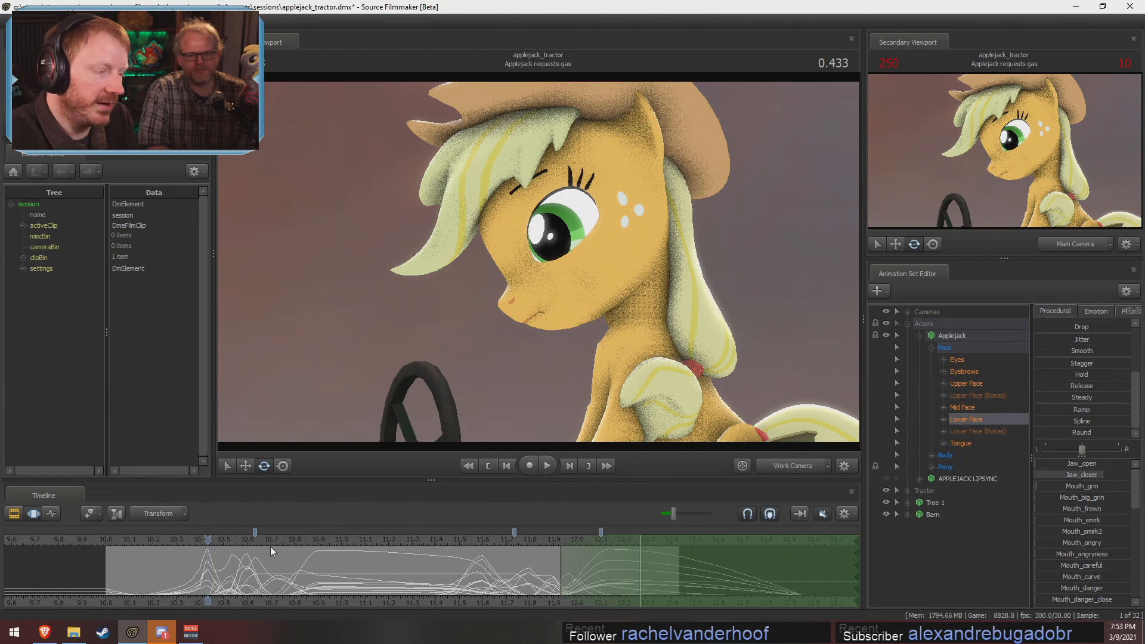
{"action": "left_click", "coordinate": [128, 539]}
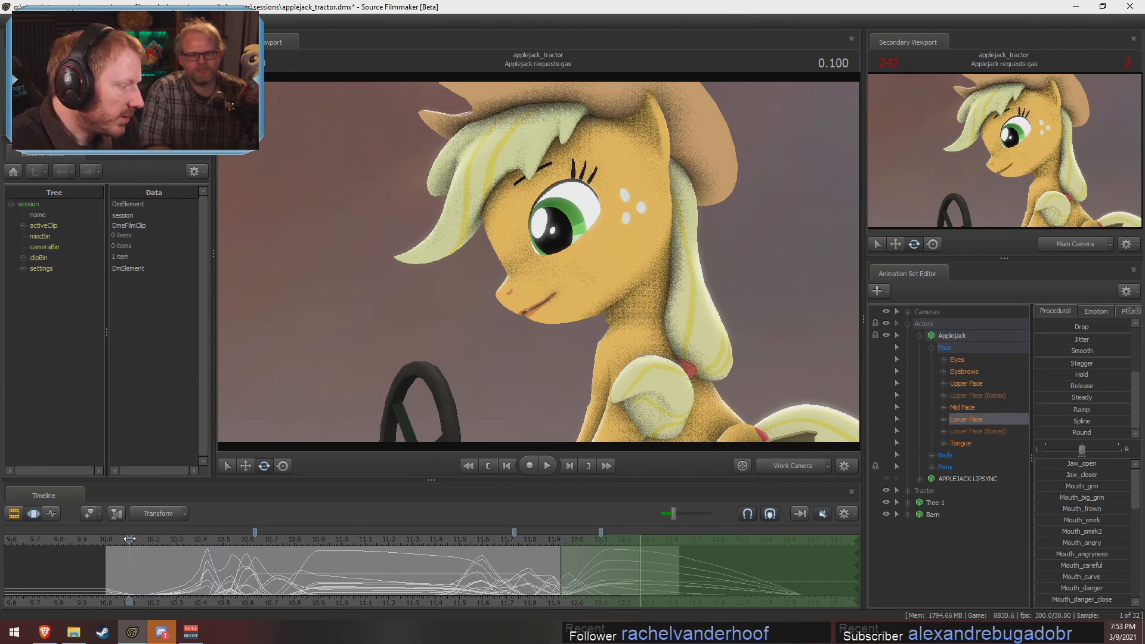
{"action": "key", "text": "F2"}
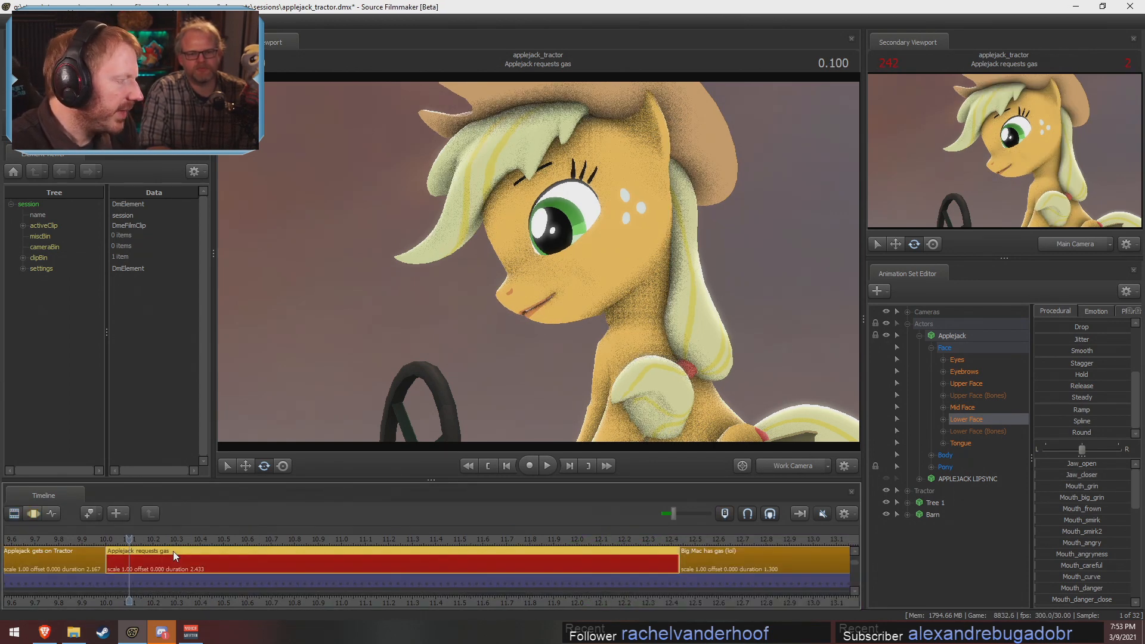
{"action": "key", "text": "F2"}
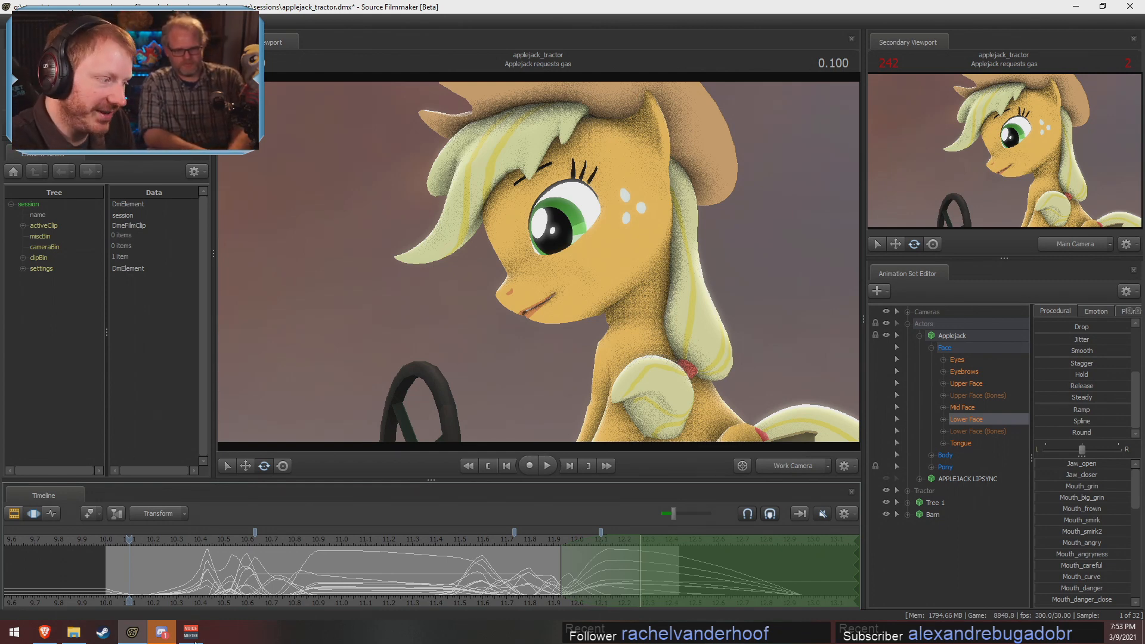
{"action": "left_click", "coordinate": [107, 538]}
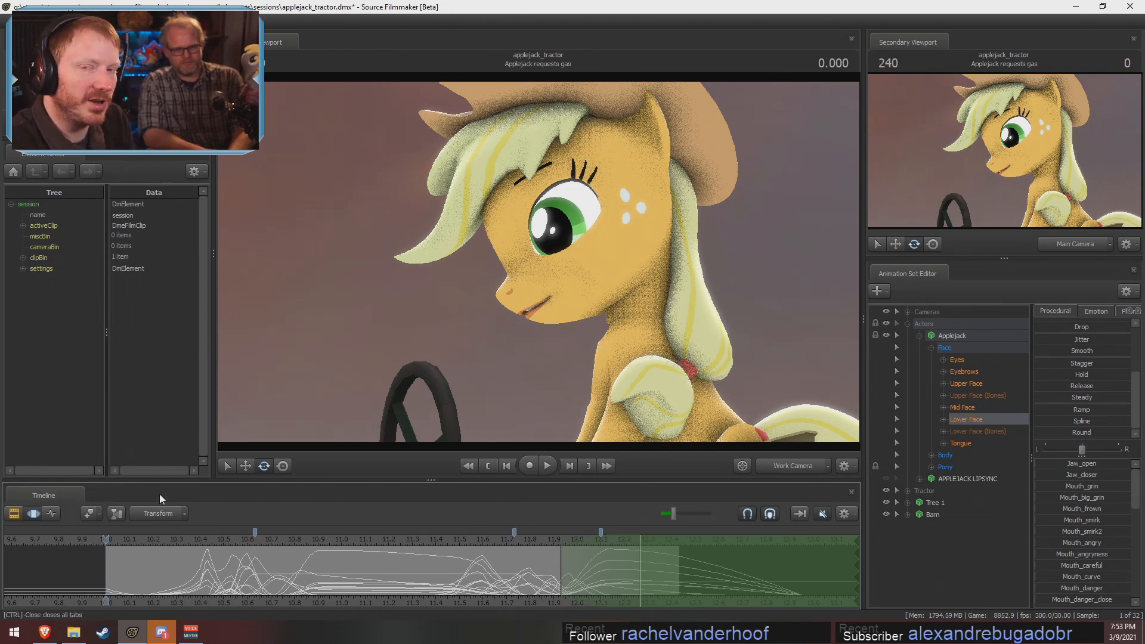
{"action": "key", "text": "space"}
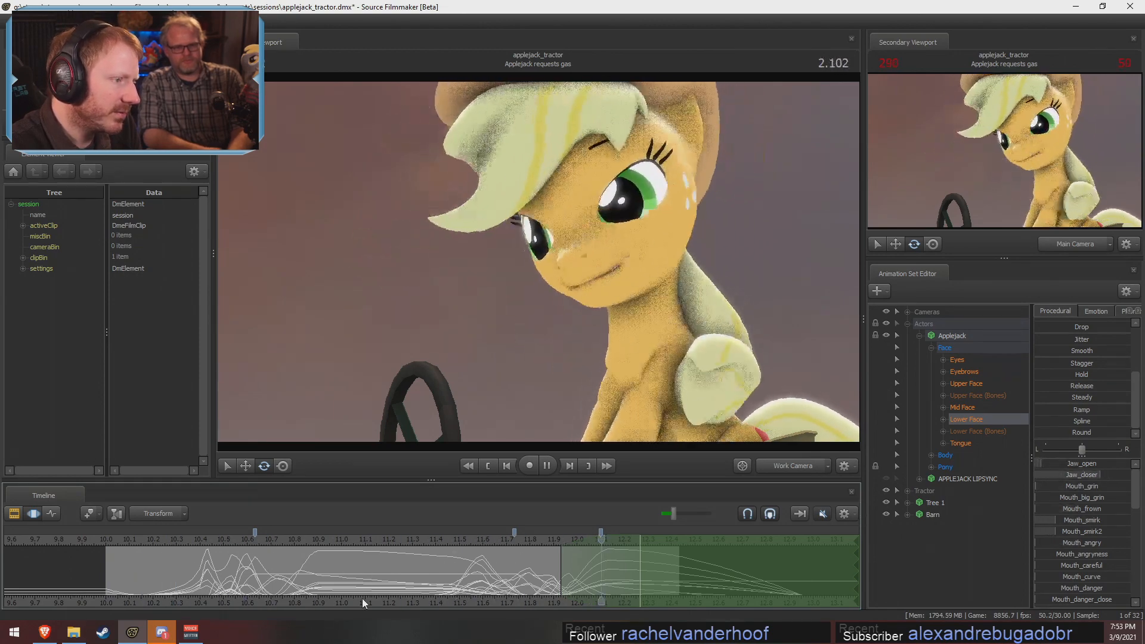
{"action": "left_click_drag", "start_coordinate": [614, 540], "coordinate": [235, 542]}
{"action": "key", "text": "space"}
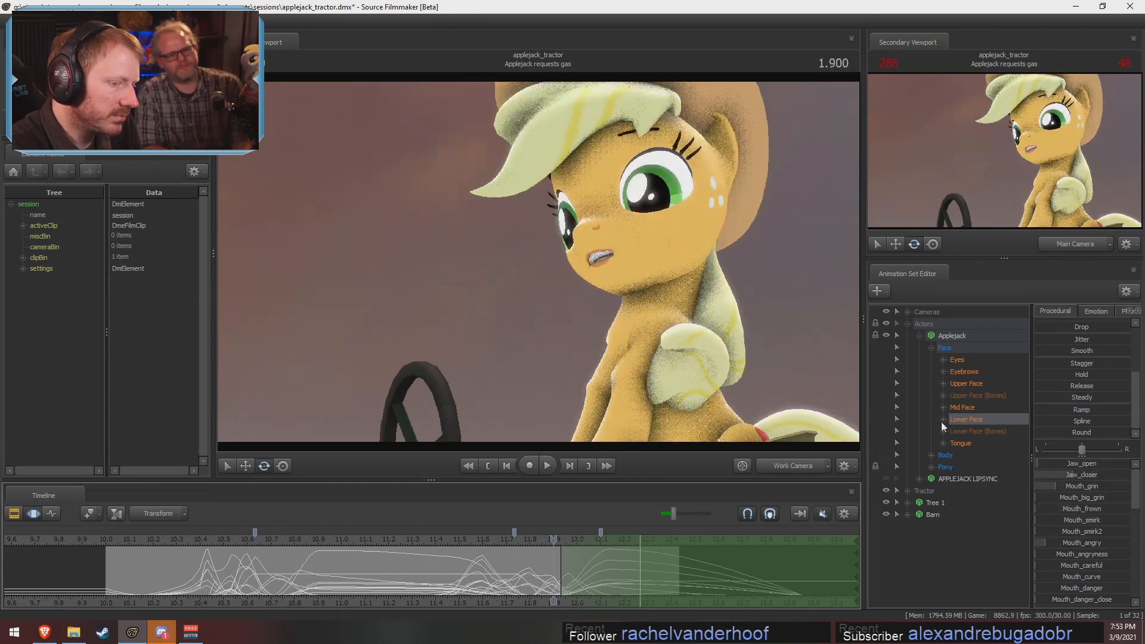
Across about 0.77 to 1.57 s, centred on 1.166 s, reduce Applejack's Mouth_grin to zero and Mouth_stretch to nearly zero
{"action": "left_click_drag", "start_coordinate": [302, 595], "coordinate": [287, 576]}
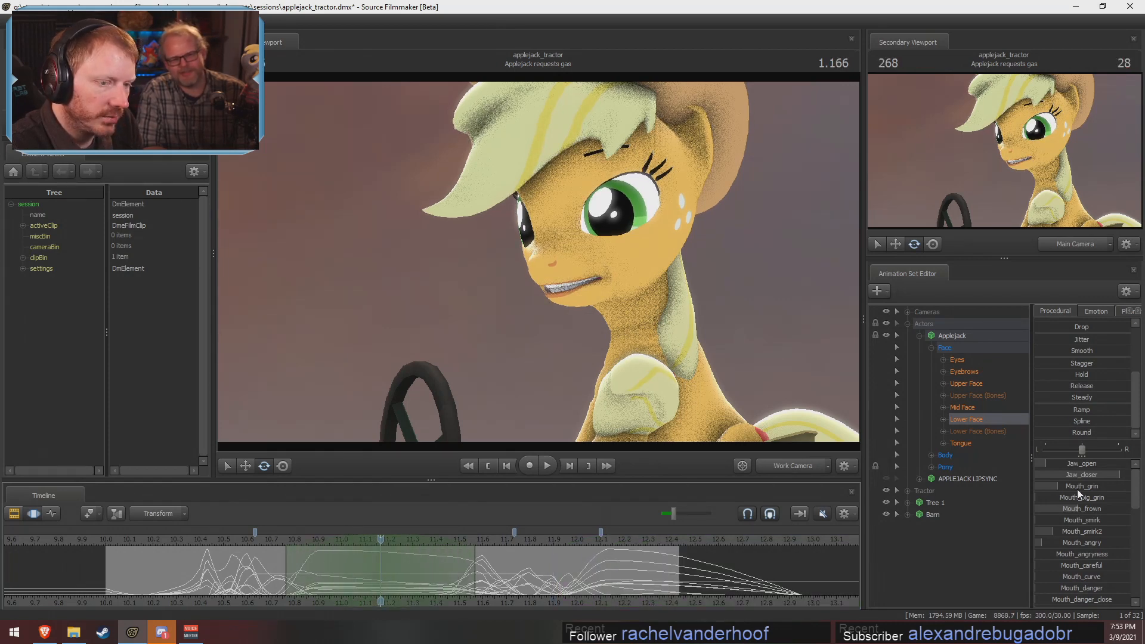
{"action": "mouse_move", "coordinate": [1077, 489]}
{"action": "left_mouse_down"}
{"action": "mouse_move", "coordinate": [1059, 489]}
{"action": "mouse_move", "coordinate": [1063, 505]}
{"action": "left_mouse_up"}
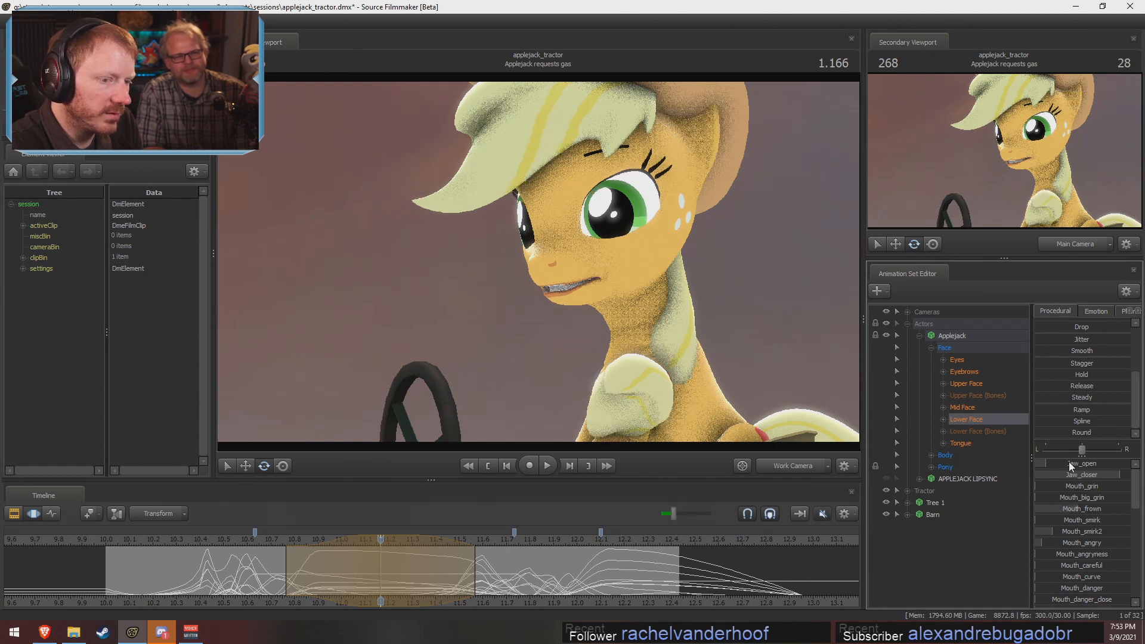
{"action": "left_click_drag", "start_coordinate": [1068, 463], "coordinate": [1068, 463]}
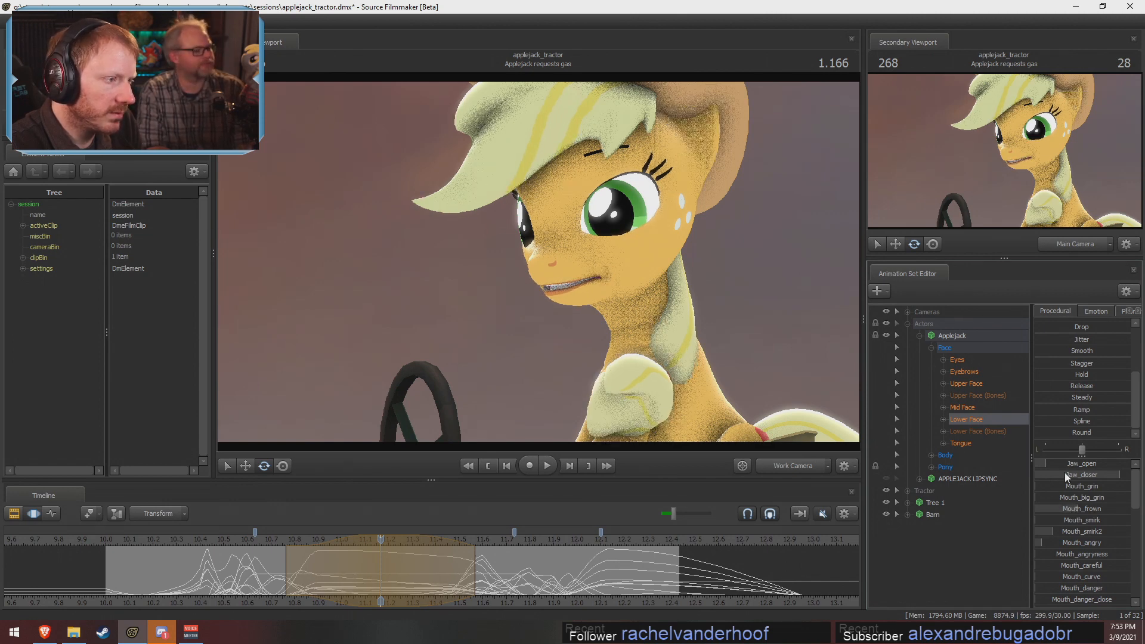
{"action": "scroll", "coordinate": [1066, 545], "scroll_direction": "down", "scroll_amount": 5}
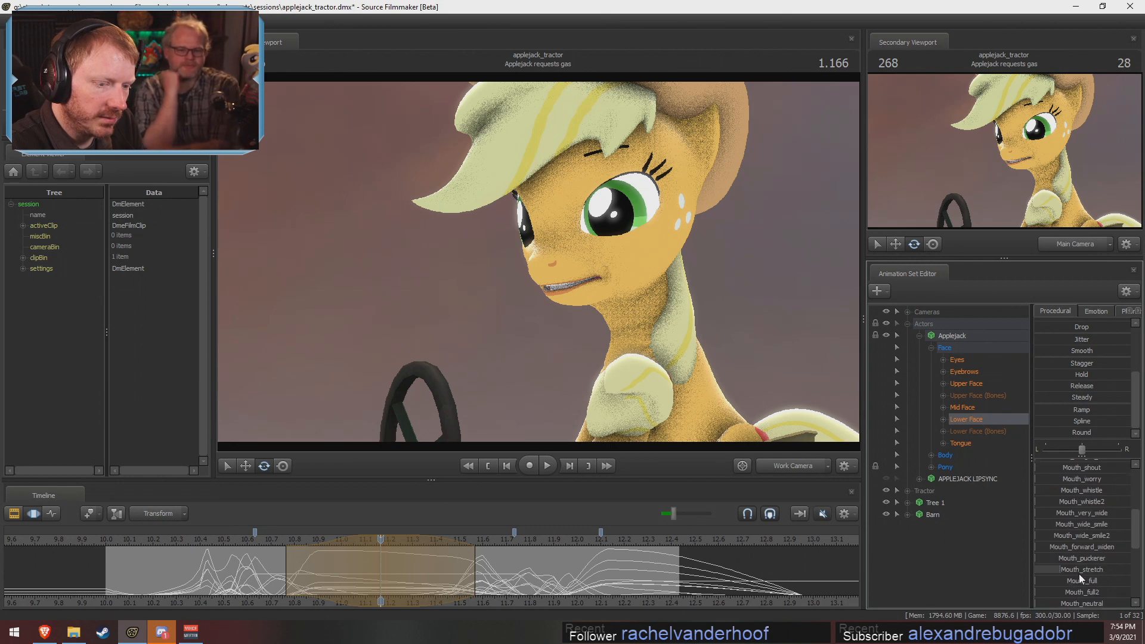
{"action": "left_click_drag", "start_coordinate": [1059, 569], "coordinate": [1037, 569]}
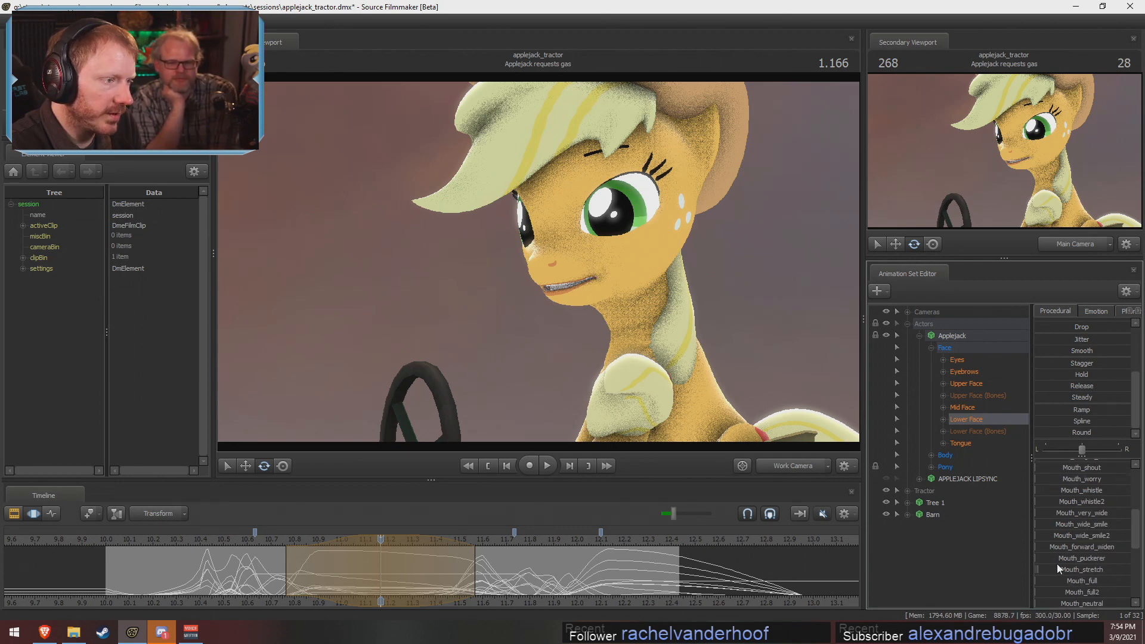
Move the mouth edit's full-strength point to about 1.43 s, replay the shot, and settle the edit with the playhead at 2.400 s
{"action": "key", "text": "space"}
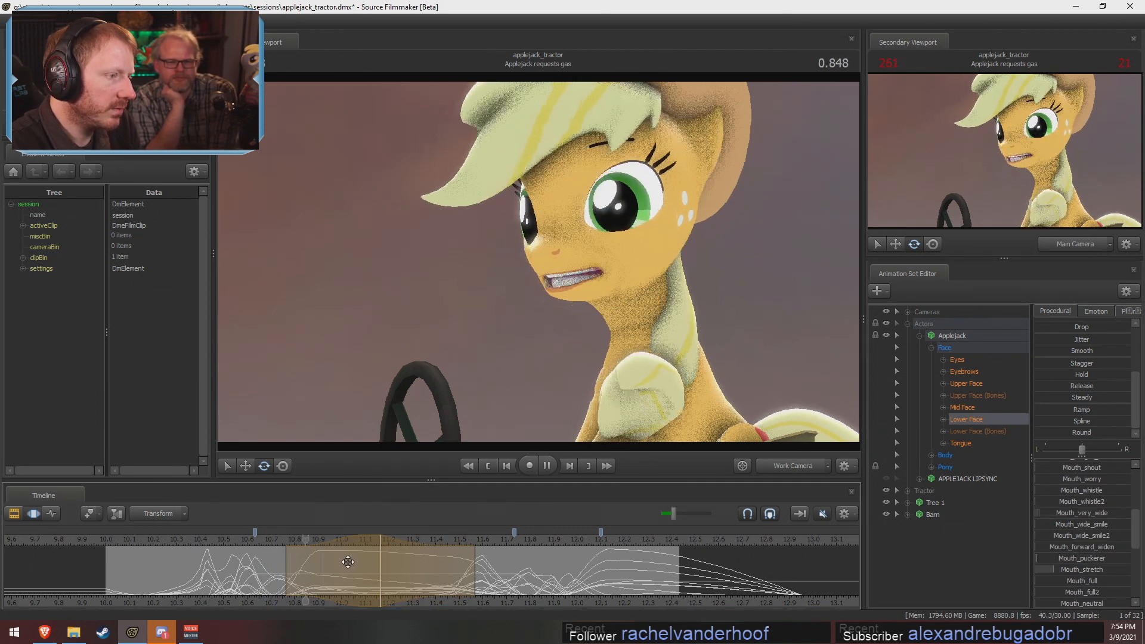
{"action": "key", "text": "space"}
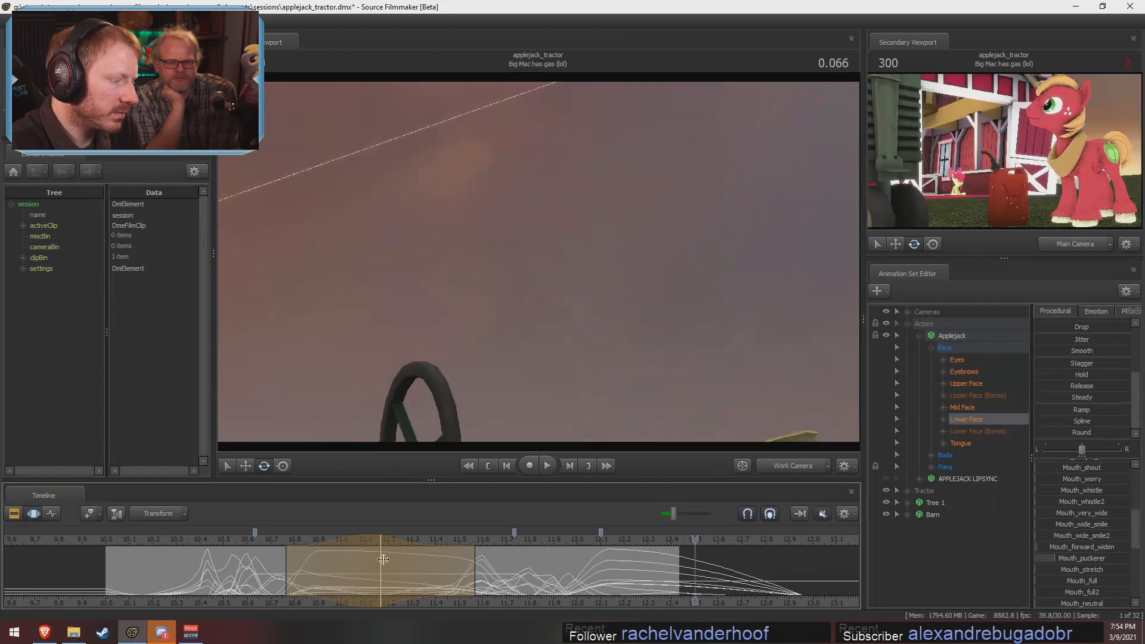
{"action": "left_click_drag", "start_coordinate": [383, 557], "coordinate": [447, 565]}
{"action": "left_click", "coordinate": [242, 537]}
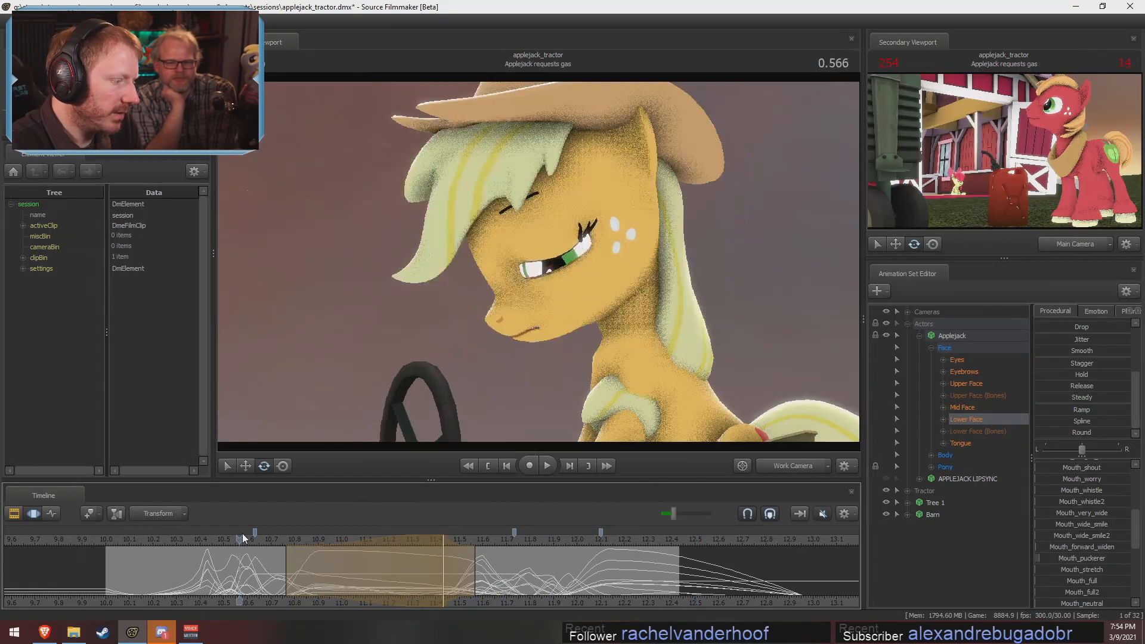
{"action": "key", "text": "space"}
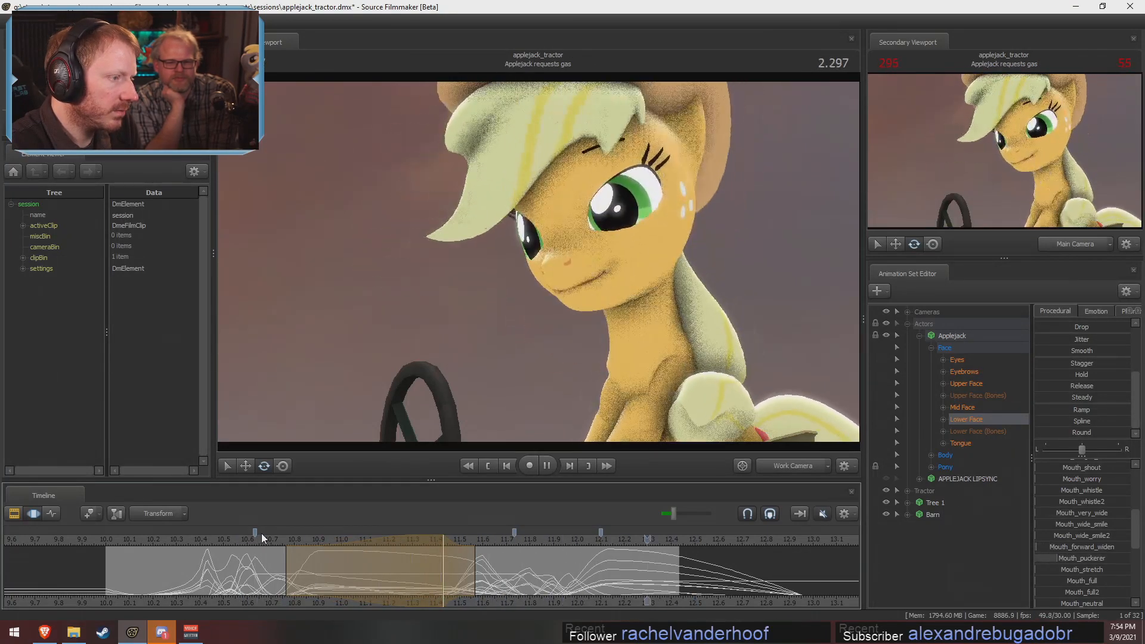
{"action": "left_click", "coordinate": [115, 536]}
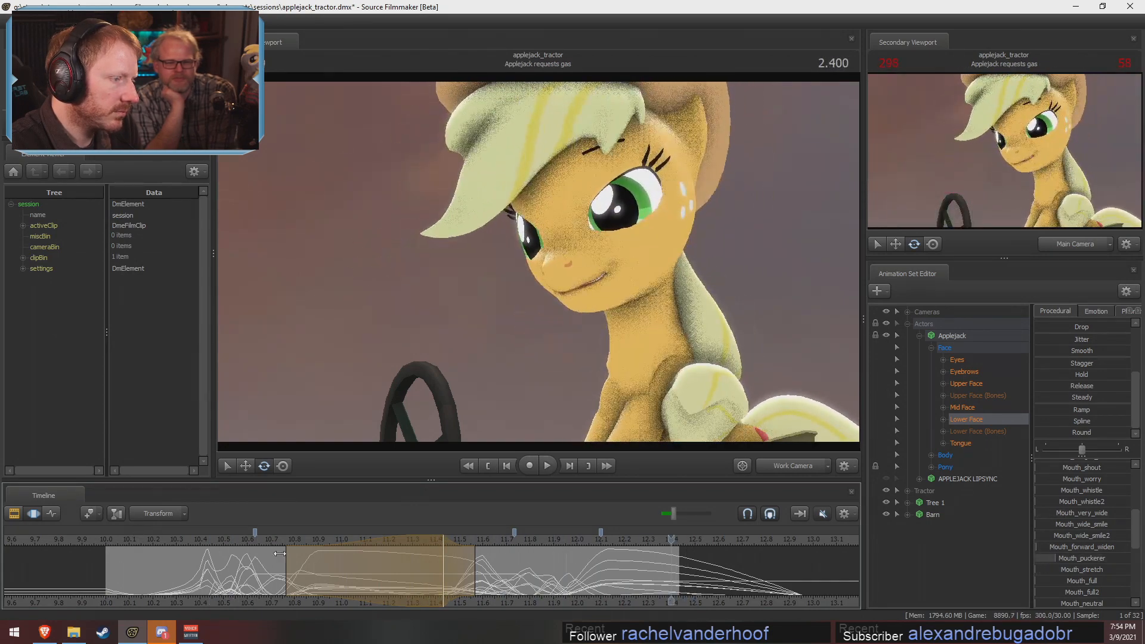
{"action": "left_click", "coordinate": [260, 540]}
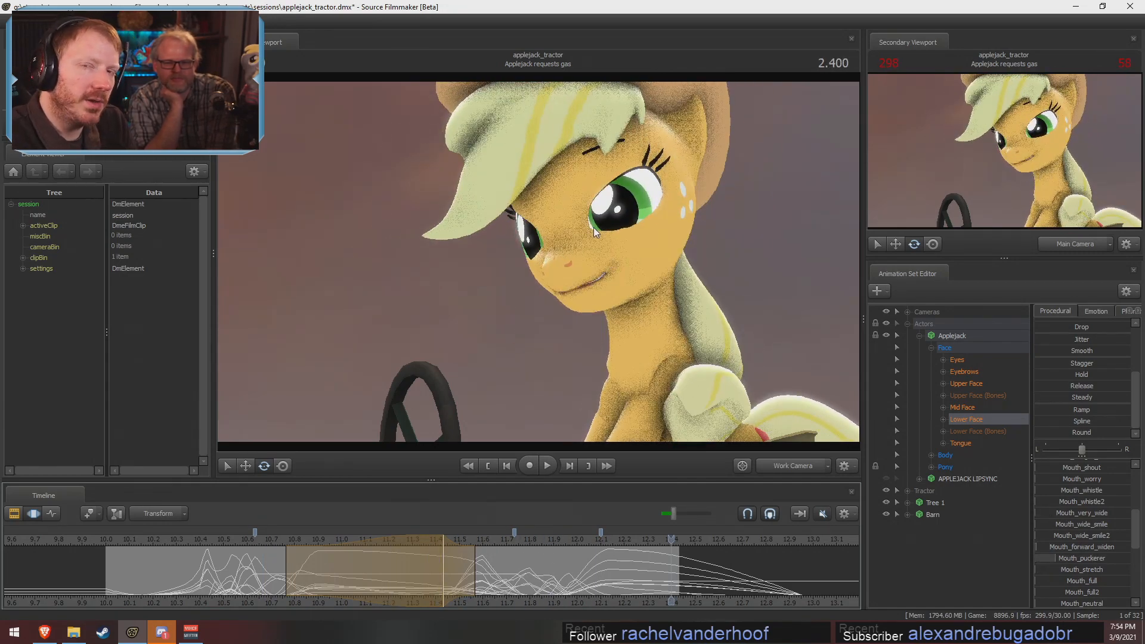
{"action": "key", "text": "F3"}
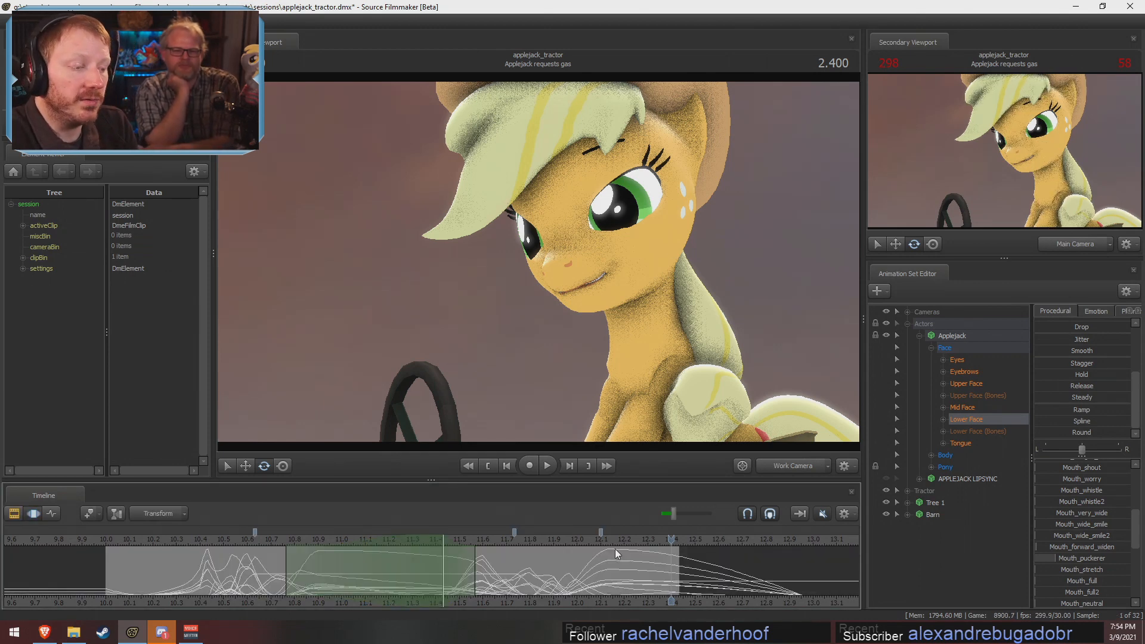
{"action": "key", "text": "F4"}
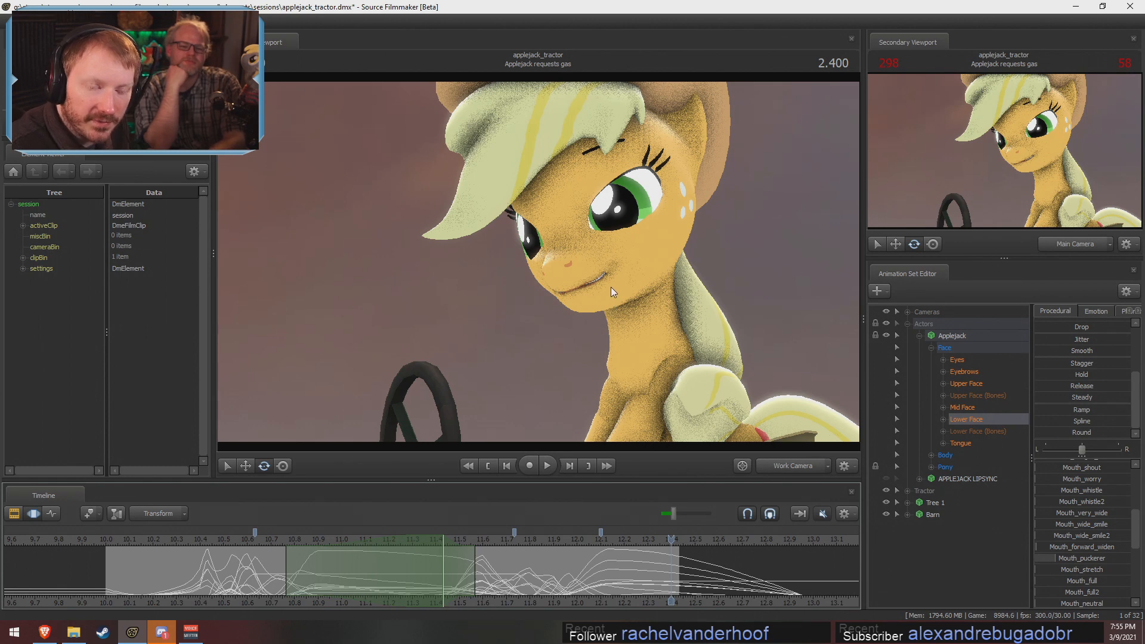
Switch to the Clip Editor, select the "Applejack gets on Tractor" shot, replay it, and park the playhead at 0.033 s
{"action": "key", "text": "F2"}
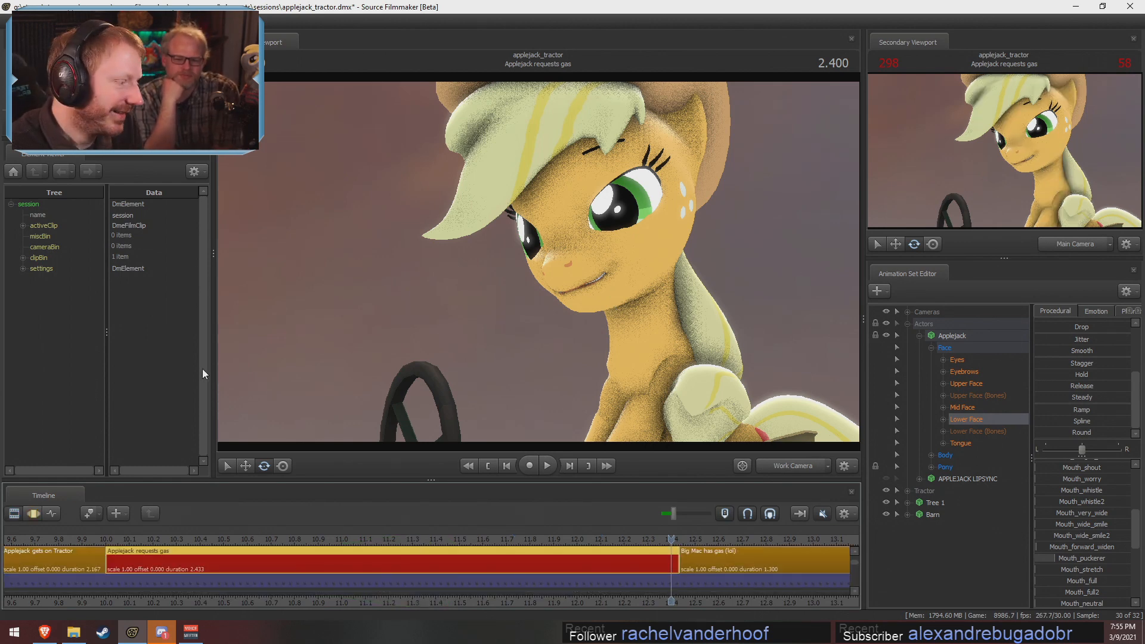
{"action": "key", "text": "F3"}
{"action": "left_click_drag", "start_coordinate": [142, 564], "coordinate": [110, 583]}
{"action": "scroll", "coordinate": [173, 599], "scroll_direction": "down", "scroll_amount": 4}
{"action": "middle_click_drag", "start_coordinate": [221, 605], "coordinate": [279, 596]}
{"action": "key", "text": "F2"}
{"action": "left_click", "coordinate": [309, 556]}
{"action": "left_click", "coordinate": [231, 529]}
{"action": "key", "text": "space"}
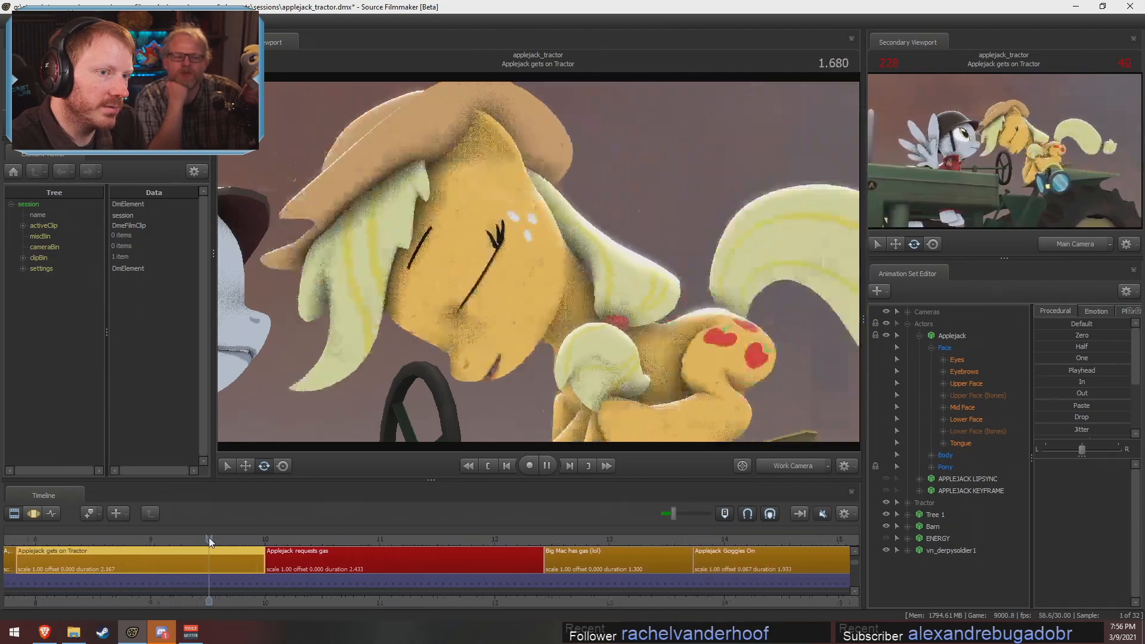
{"action": "key", "text": "space"}
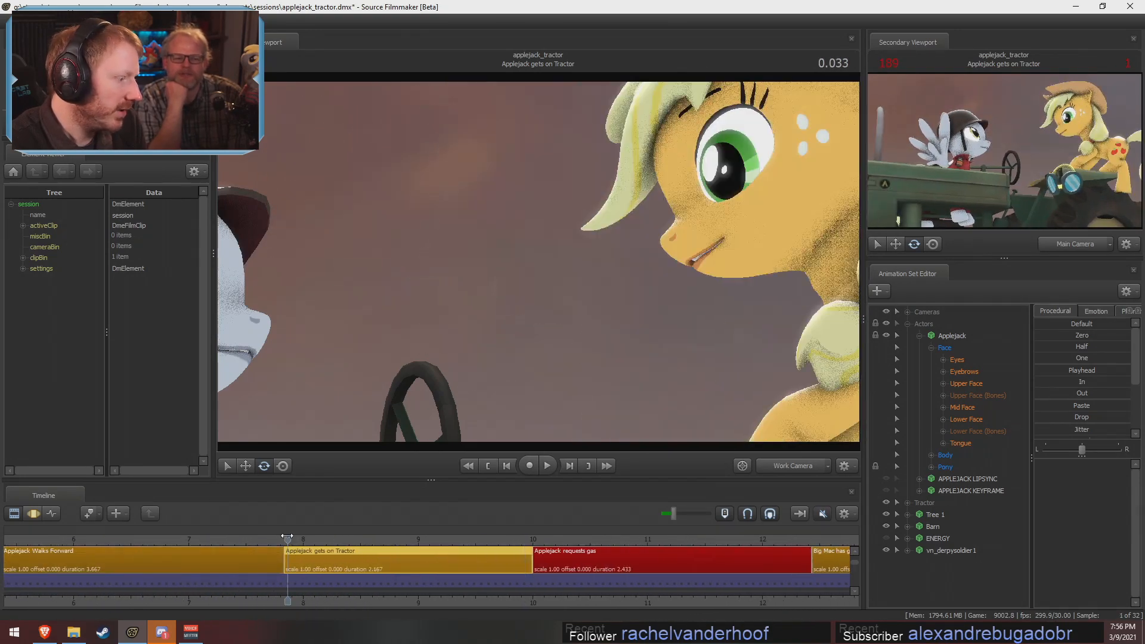
Play "Applejack gets on Tractor" to 1.466 s and inspect the animation of APPLEJACK LIPSYNC and Applejack's Lower Face and Lower Face (Bones) controls
{"action": "key", "text": "space"}
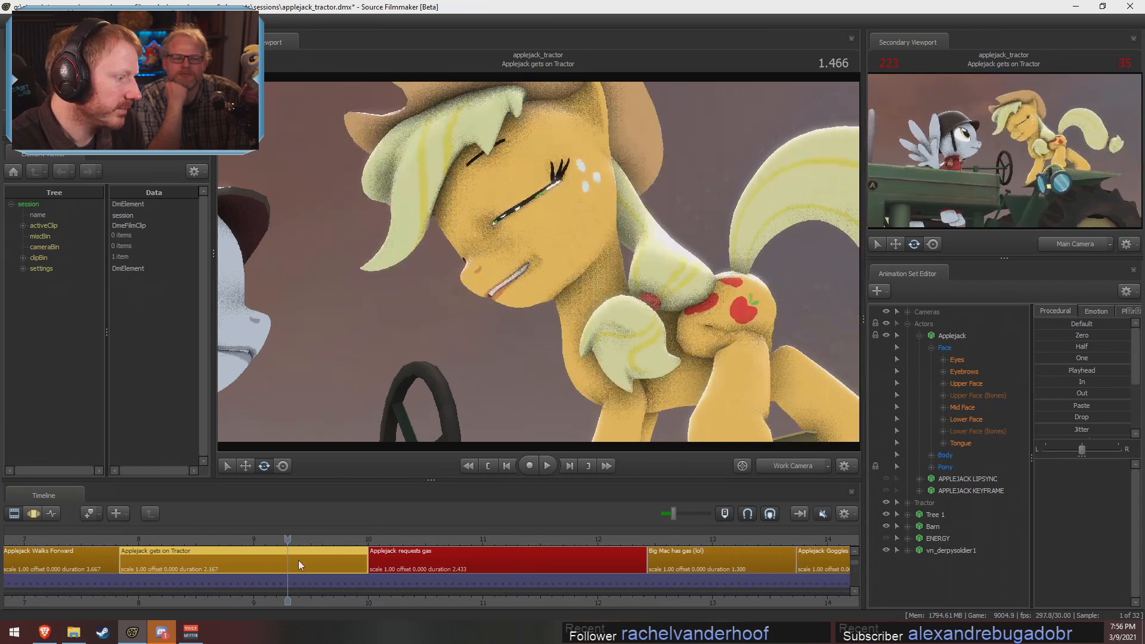
{"action": "left_click", "coordinate": [969, 479]}
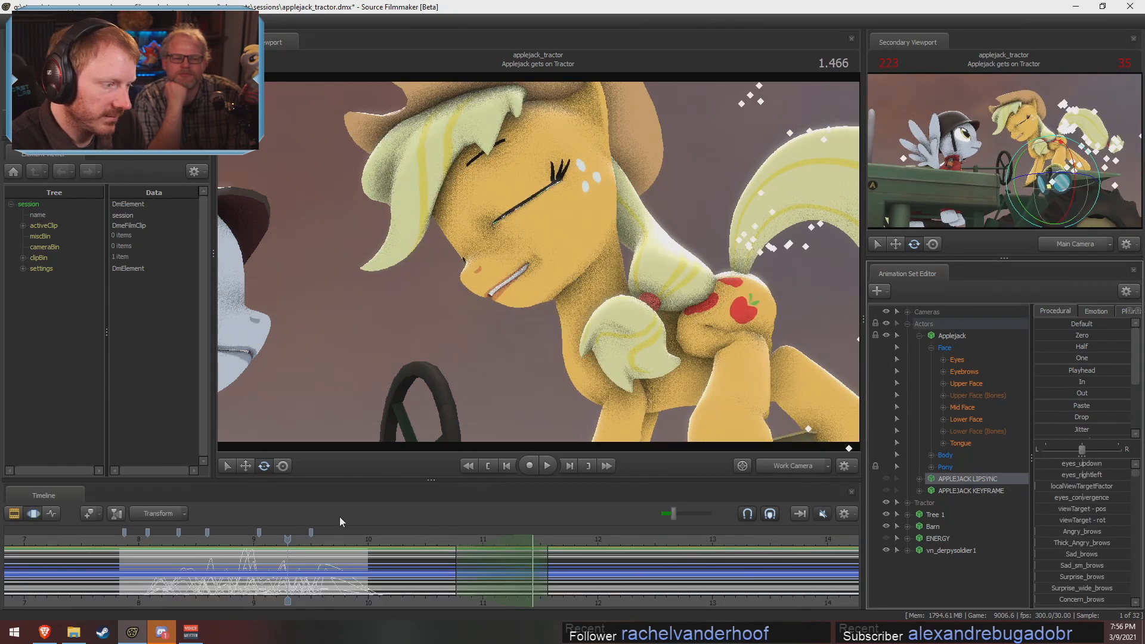
{"action": "key", "text": "F1"}
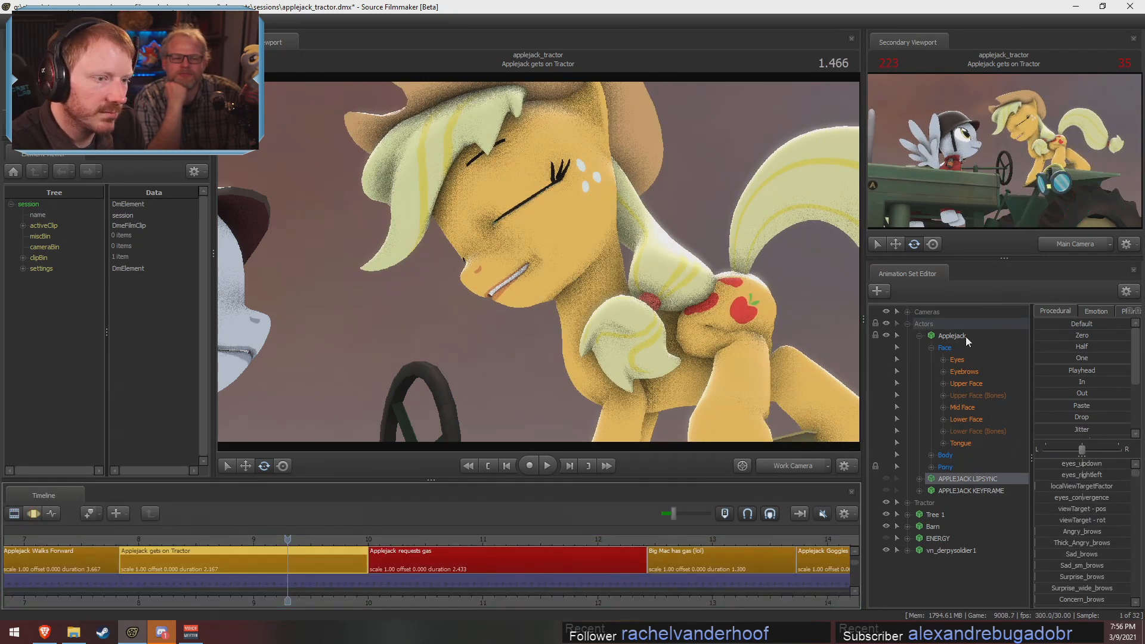
{"action": "left_click", "coordinate": [974, 419]}
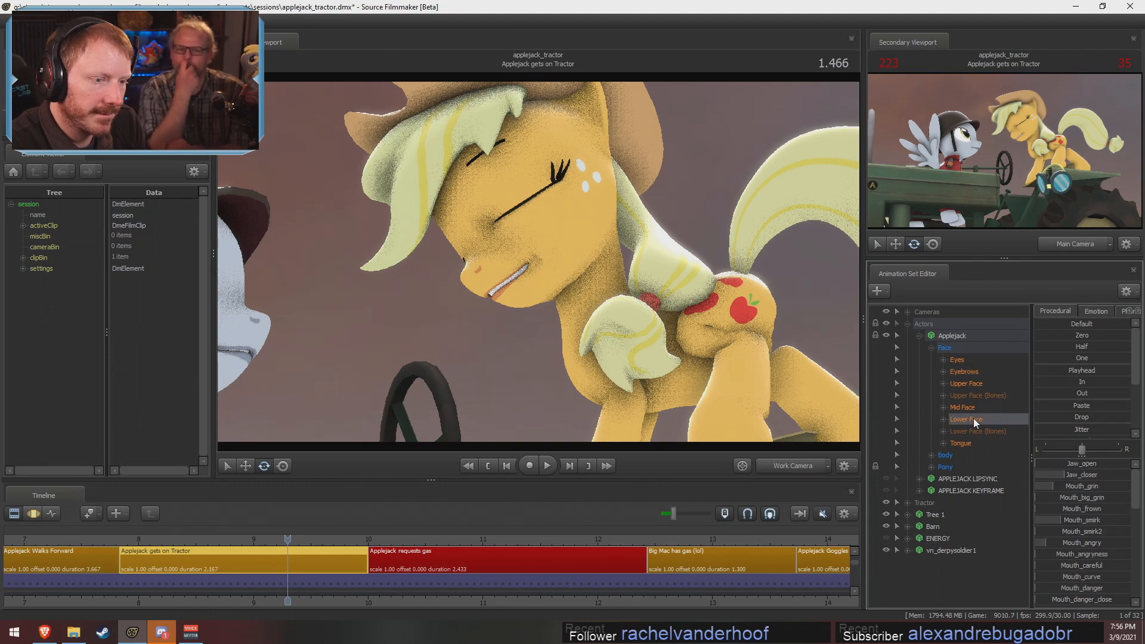
{"action": "left_click", "coordinate": [976, 431], "text": "ctrl"}
{"action": "key", "text": "F4"}
{"action": "left_click_drag", "start_coordinate": [120, 540], "coordinate": [353, 573]}
{"action": "key", "text": "F2"}
Replay "Applejack gets on Tractor" from 0.033 s and 0.133 s, and check the cut into "Applejack requests gas"
{"action": "left_click", "coordinate": [124, 539]}
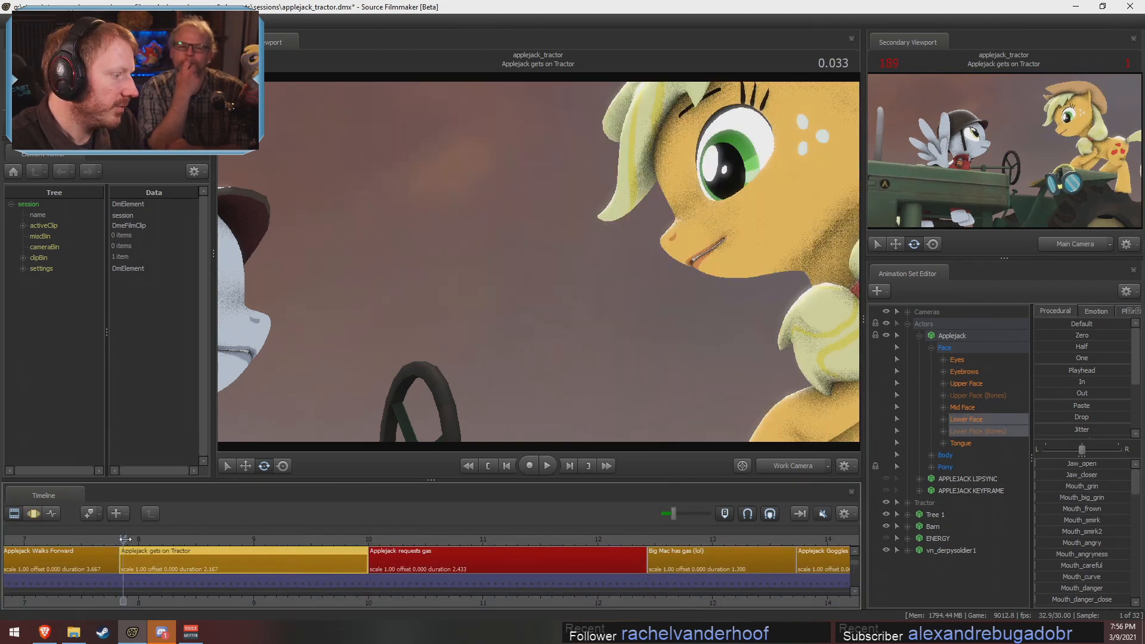
{"action": "key", "text": "space"}
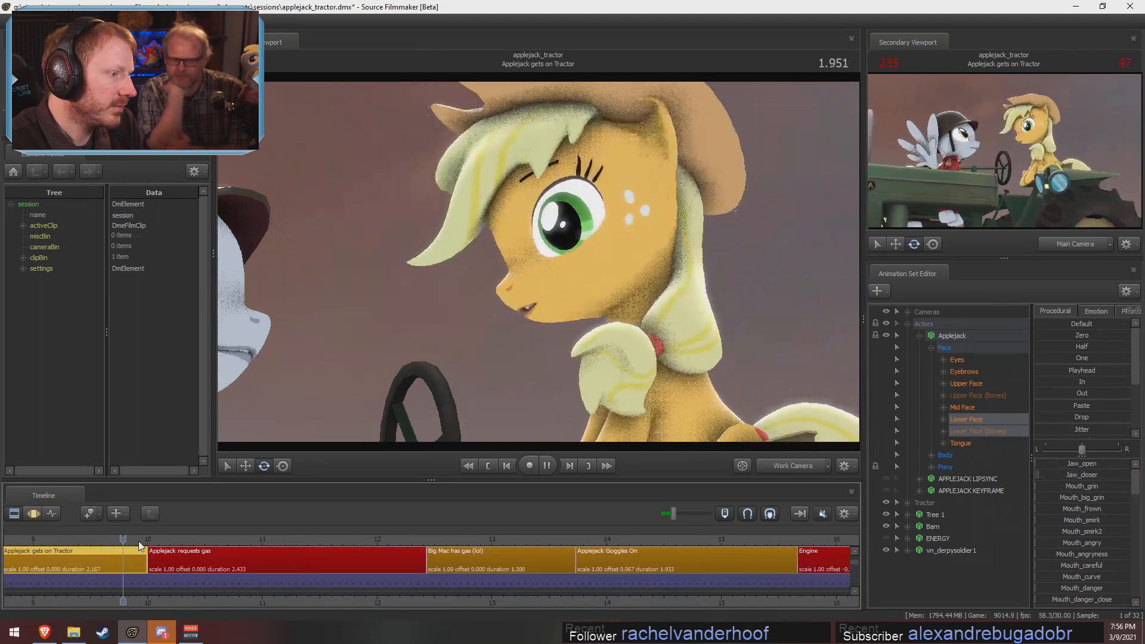
{"action": "key", "text": "space"}
{"action": "middle_click_drag", "start_coordinate": [158, 582], "coordinate": [617, 590]}
{"action": "left_click", "coordinate": [340, 539]}
{"action": "key", "text": "space"}
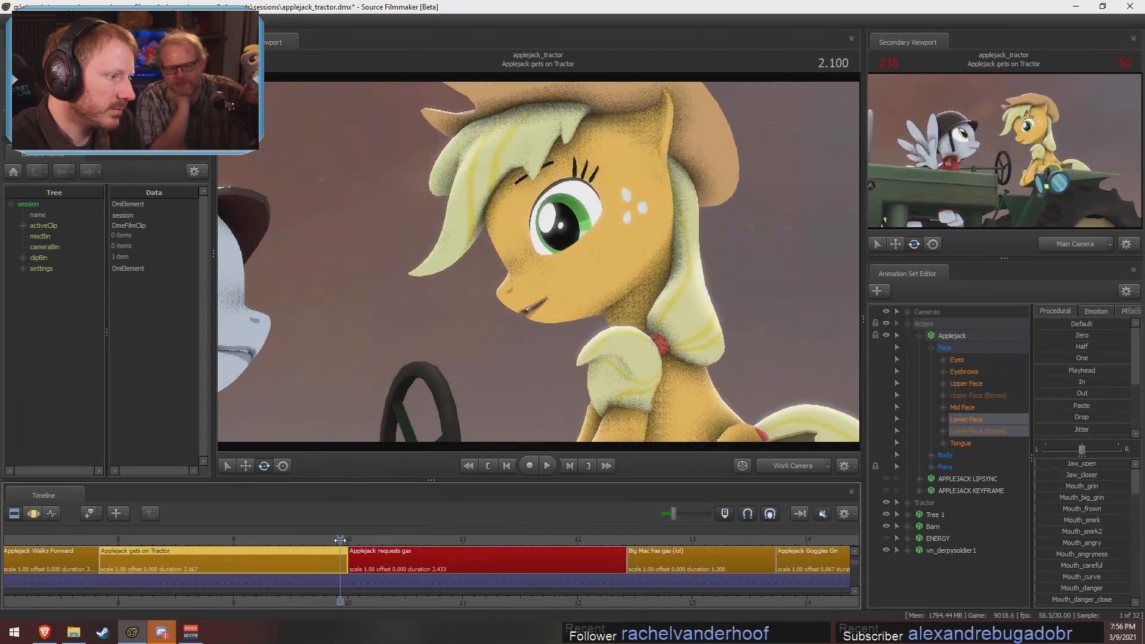
{"action": "middle_click_drag", "start_coordinate": [331, 592], "coordinate": [568, 591]}
{"action": "left_click", "coordinate": [351, 538]}
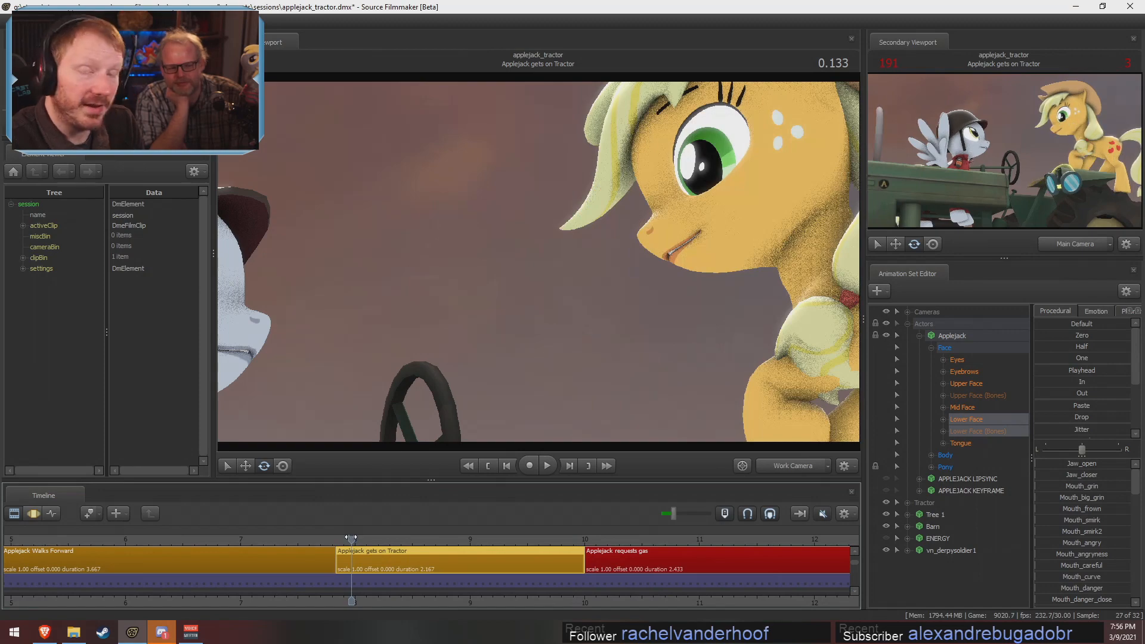
{"action": "key", "text": "space"}
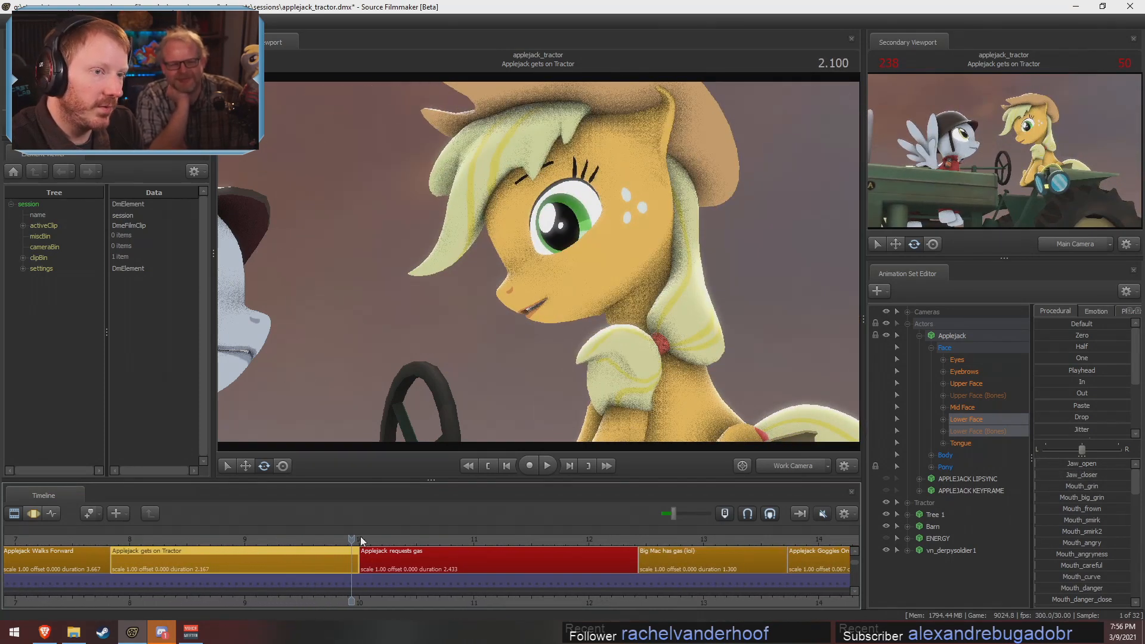
{"action": "scroll", "coordinate": [362, 537], "scroll_direction": "down", "scroll_amount": 2}
{"action": "left_click", "coordinate": [365, 538]}
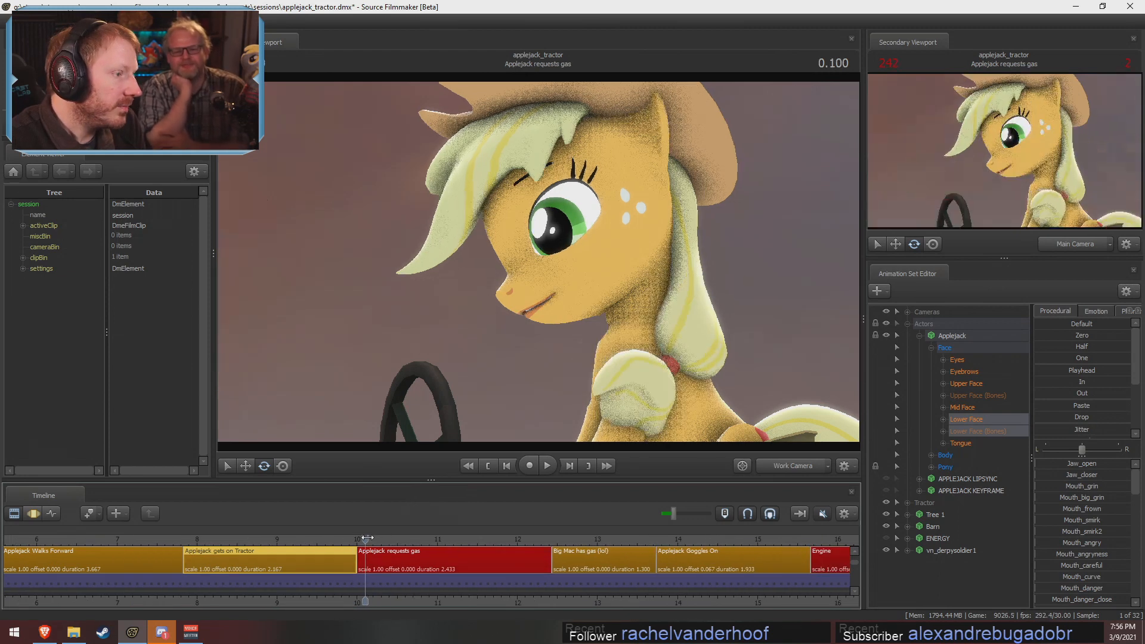
At 1.033 s, select Applejack's eyes_updown and eyes_rightleft controls and lower her gaze slightly across the whole "Applejack gets on Tractor" shot
{"action": "left_click_drag", "start_coordinate": [367, 538], "coordinate": [270, 556]}
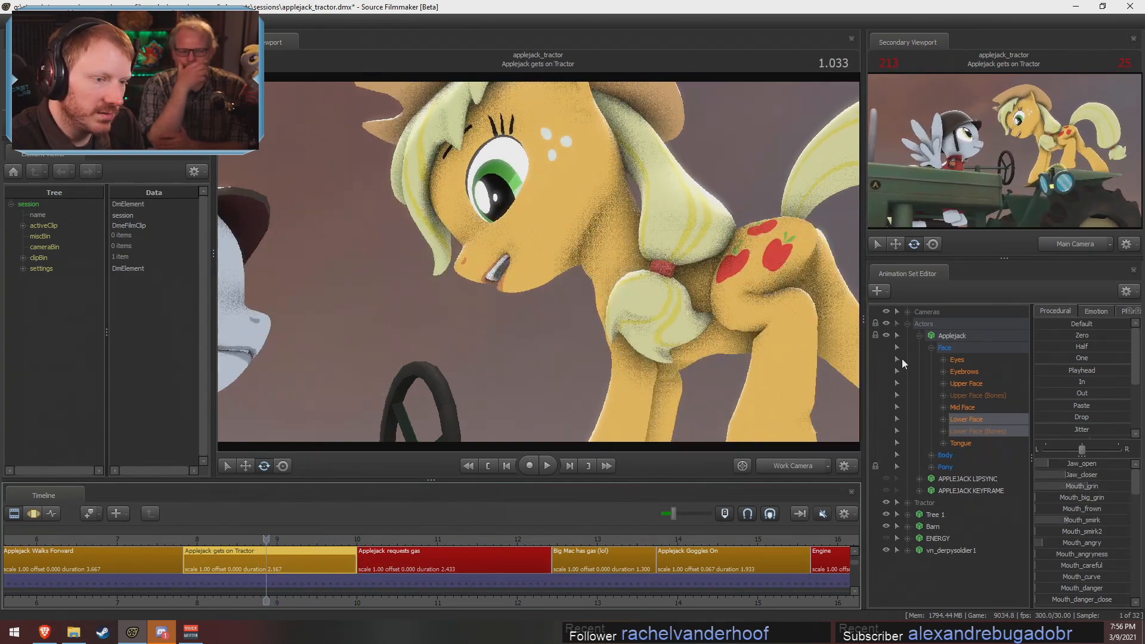
{"action": "left_click", "coordinate": [964, 370]}
{"action": "left_click", "coordinate": [961, 360]}
{"action": "left_click", "coordinate": [943, 360]}
{"action": "left_click_drag", "start_coordinate": [988, 375], "coordinate": [988, 386]}
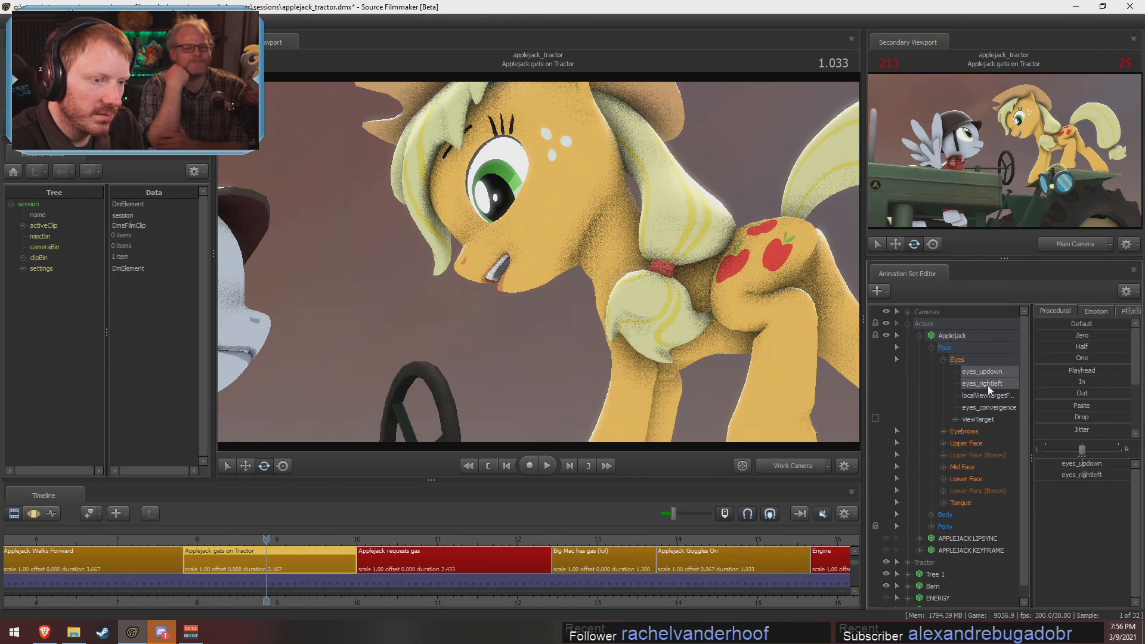
{"action": "key", "text": "F3"}
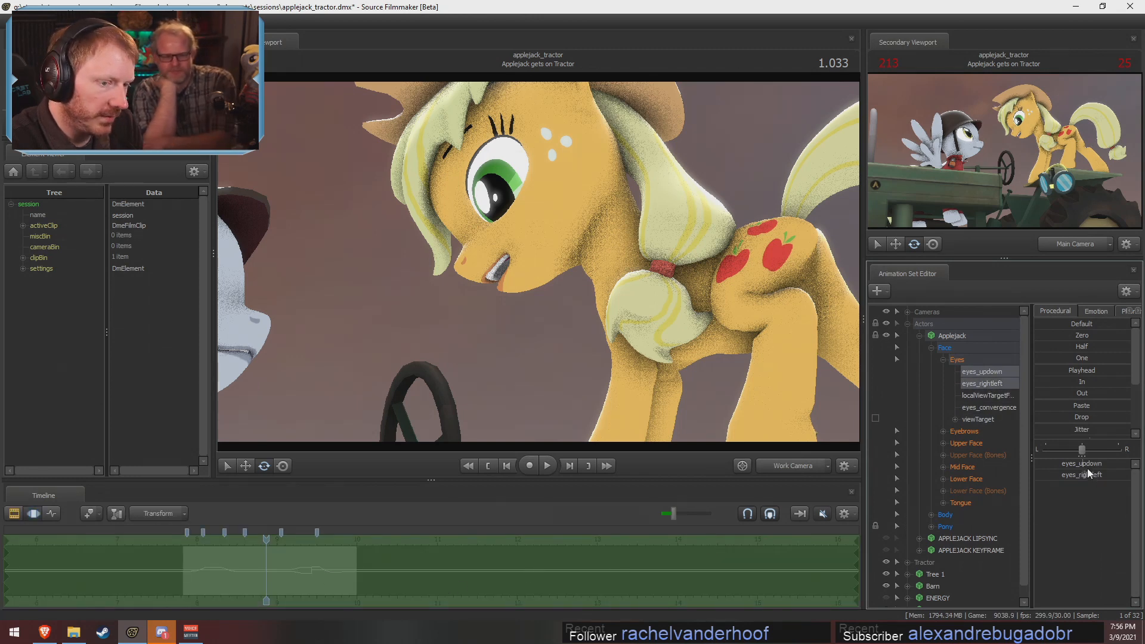
{"action": "left_click_drag", "start_coordinate": [1089, 475], "coordinate": [1085, 476]}
{"action": "key", "text": "F2"}
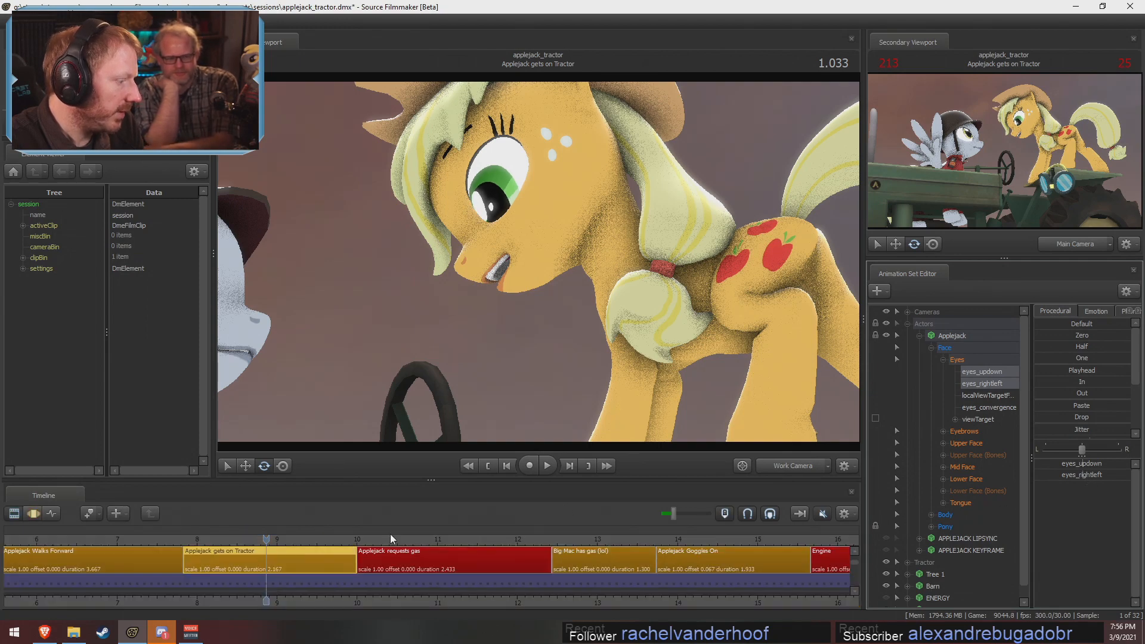
Replay the gaze through the end of "Applejack gets on Tractor" and the cut, and park the playhead at 1.733 s
{"action": "key", "text": "space"}
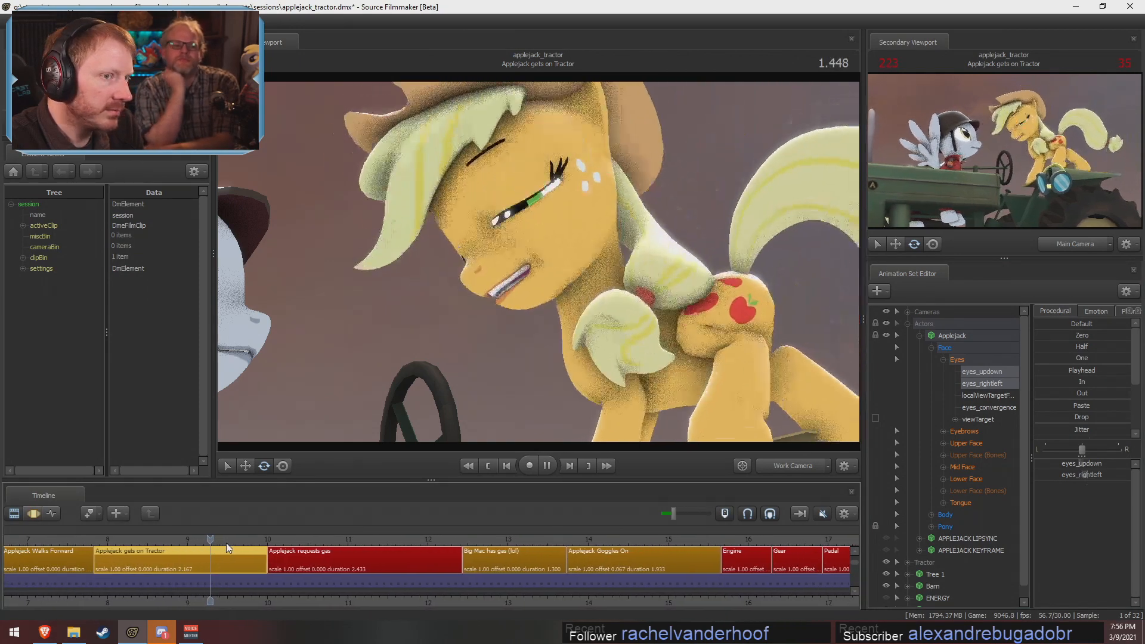
{"action": "left_click_drag", "start_coordinate": [232, 540], "coordinate": [205, 567]}
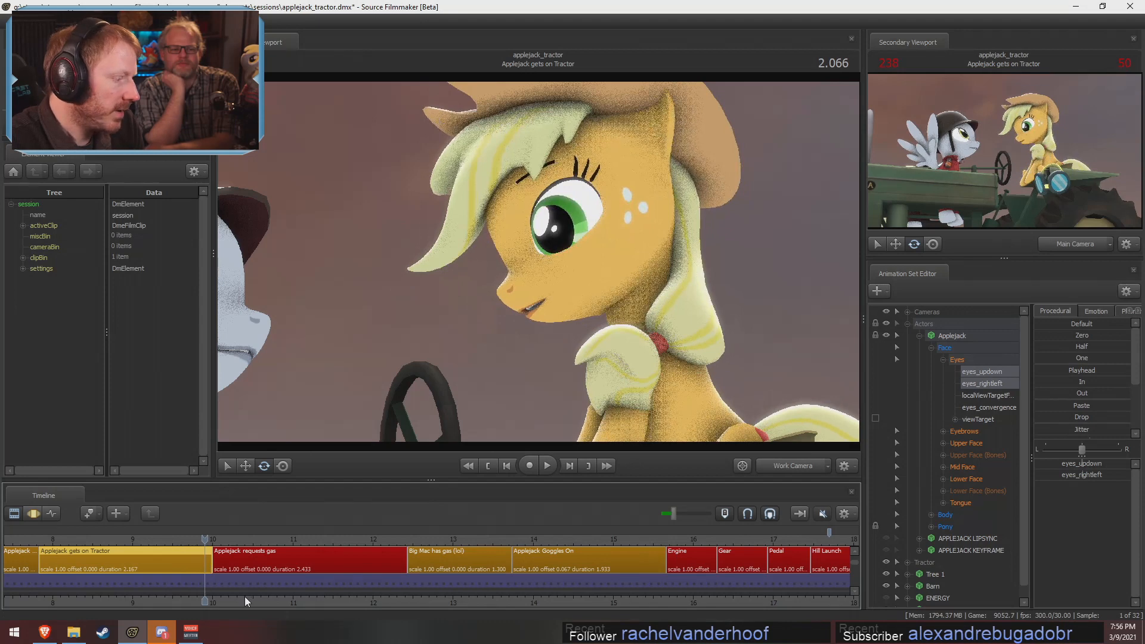
{"action": "middle_click_drag", "start_coordinate": [244, 597], "coordinate": [465, 566]}
{"action": "left_click", "coordinate": [451, 539]}
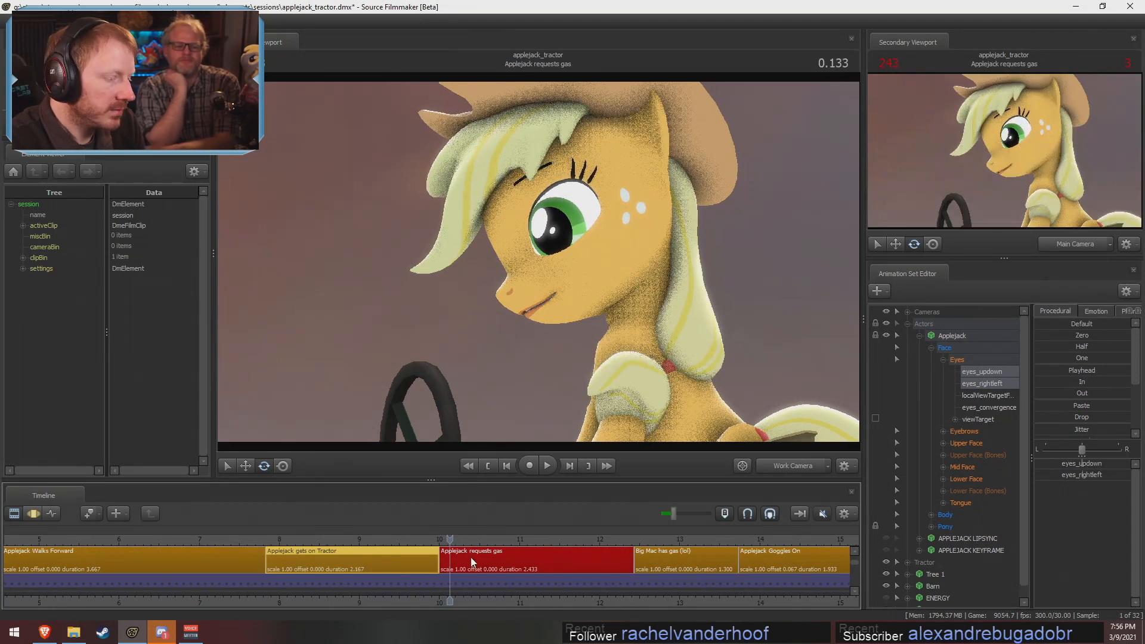
{"action": "left_click", "coordinate": [404, 539]}
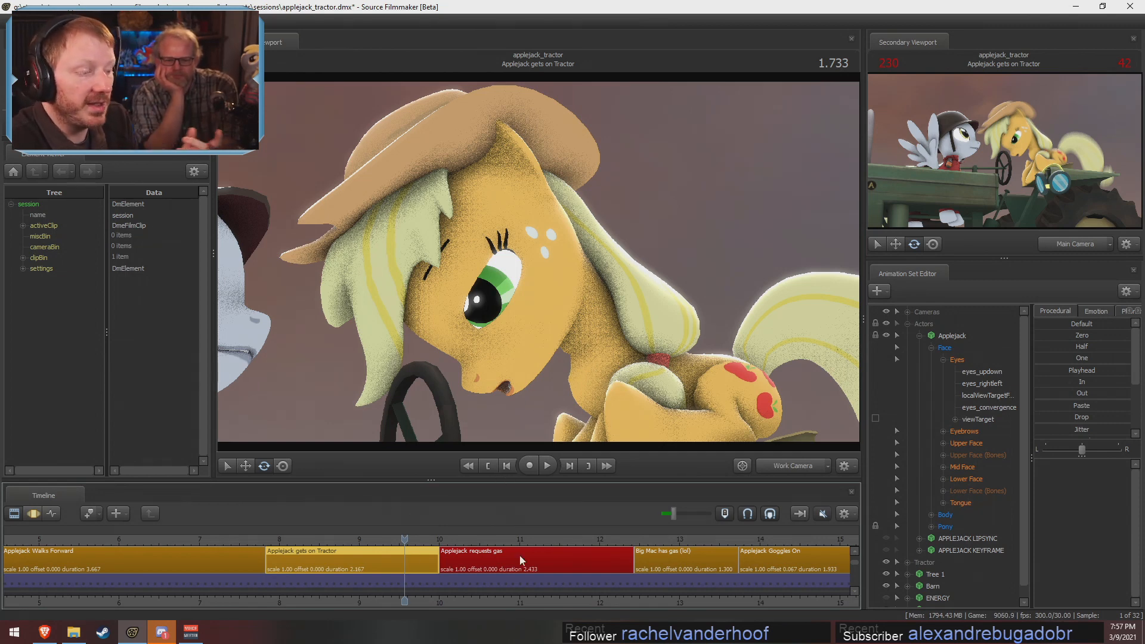
Inspect APPLEJACK LIPSYNC, switch the viewport to Main Camera, and replay "Applejack gets on Tractor" from 0.033 s
{"action": "left_click", "coordinate": [984, 538]}
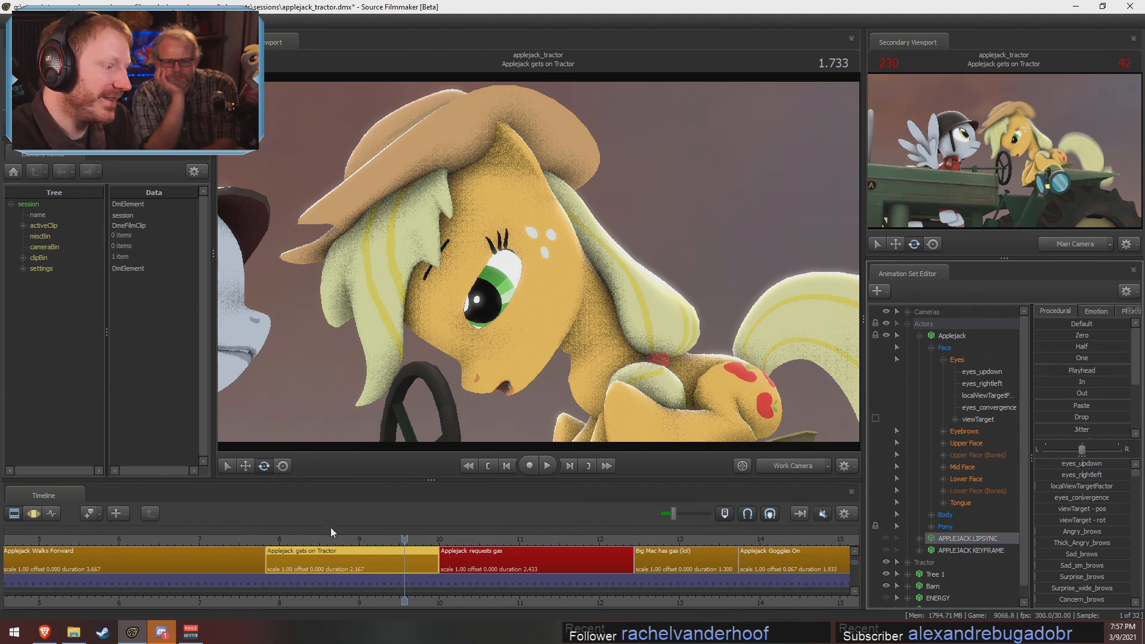
{"action": "key", "text": "F3"}
{"action": "key", "text": "F2"}
{"action": "left_click", "coordinate": [268, 539]}
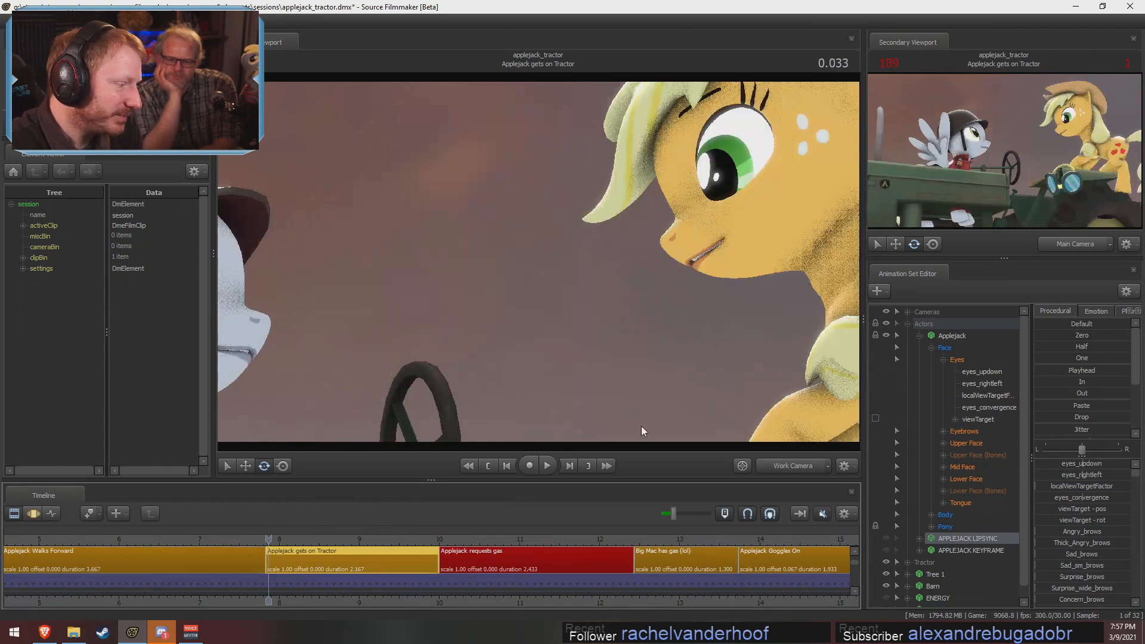
{"action": "left_click", "coordinate": [641, 425]}
{"action": "left_click", "coordinate": [778, 469]}
{"action": "key", "text": "space"}
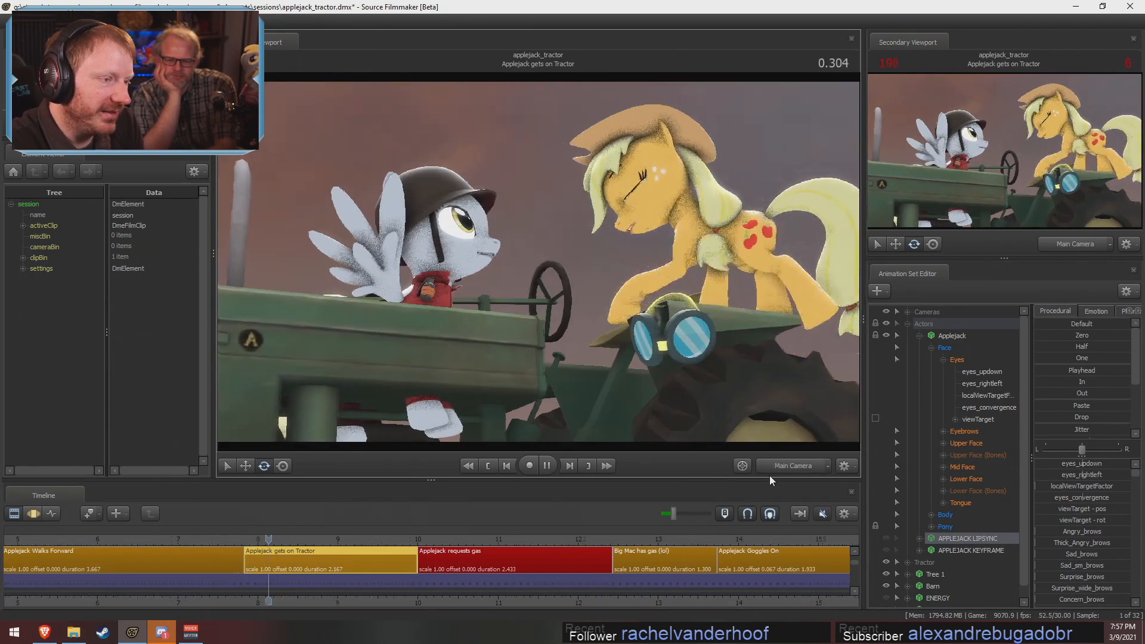
{"action": "key", "text": "space"}
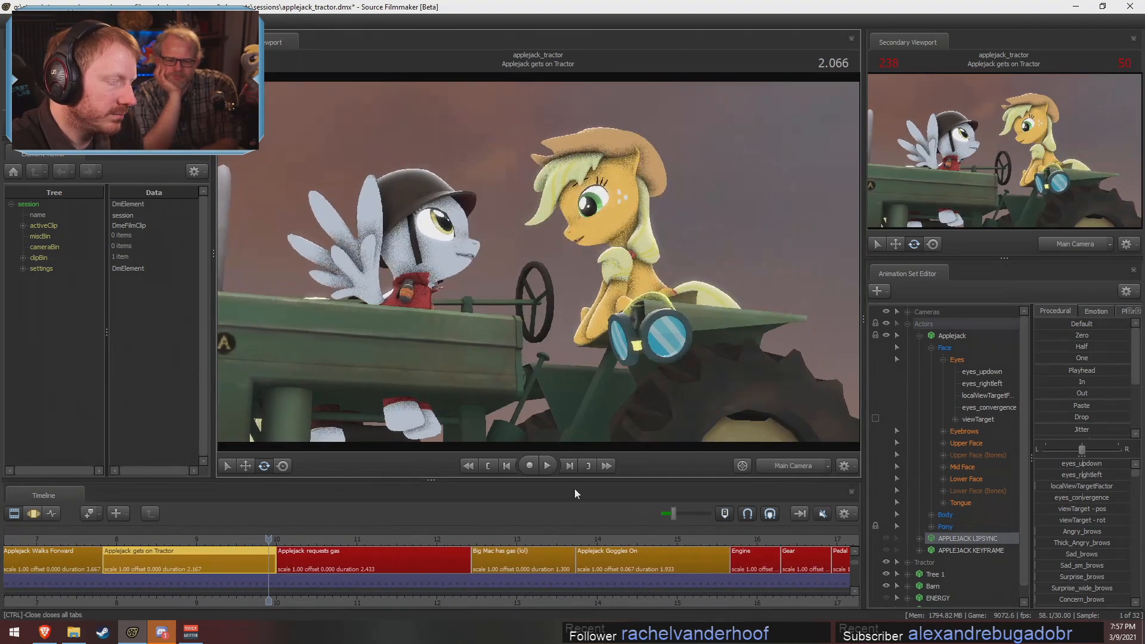
Scrub "Applejack gets on Tractor" back to 1.166 s in the Motion Editor, return to the Clip Editor, and save the session
{"action": "key", "text": "F3"}
{"action": "left_click_drag", "start_coordinate": [219, 574], "coordinate": [196, 572]}
{"action": "key", "text": "F2"}
{"action": "key", "text": "ctrl+s"}
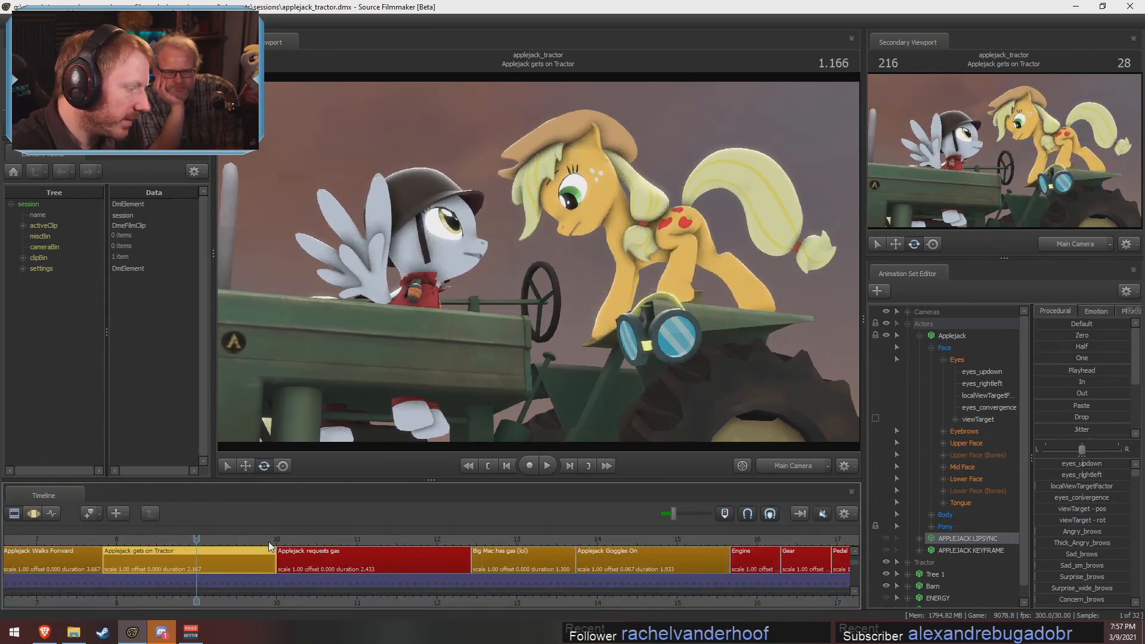
Play "Applejack requests gas" to its end, select that shot, and replay the cut into it up to 1.466 s
{"action": "left_click", "coordinate": [288, 540]}
{"action": "key", "text": "space"}
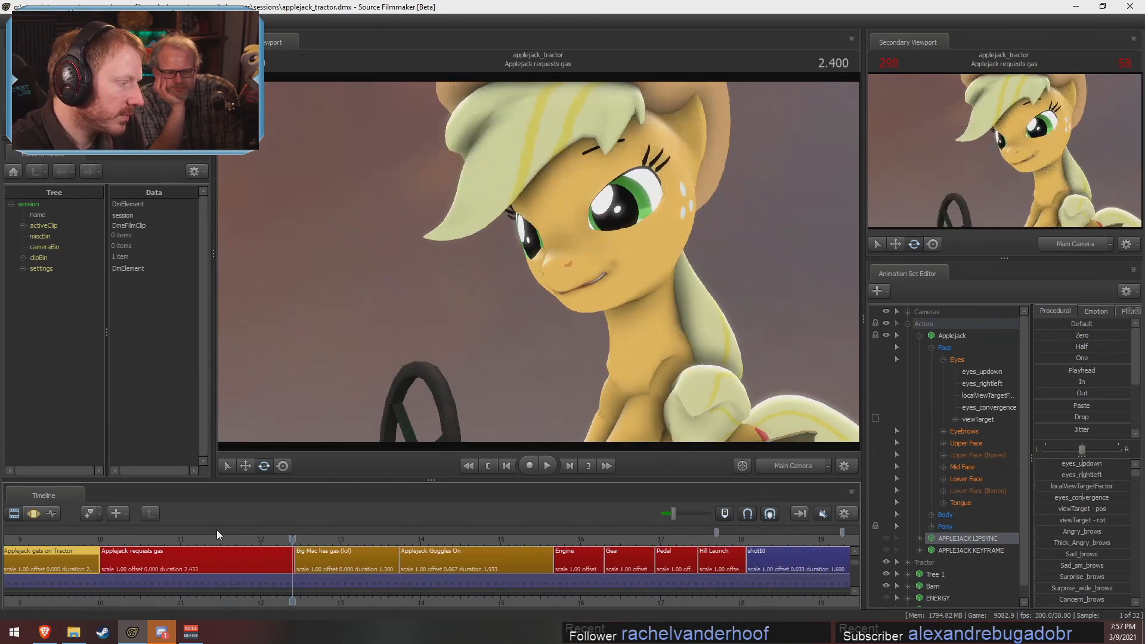
{"action": "left_click_drag", "start_coordinate": [179, 538], "coordinate": [124, 539]}
{"action": "left_click", "coordinate": [152, 555]}
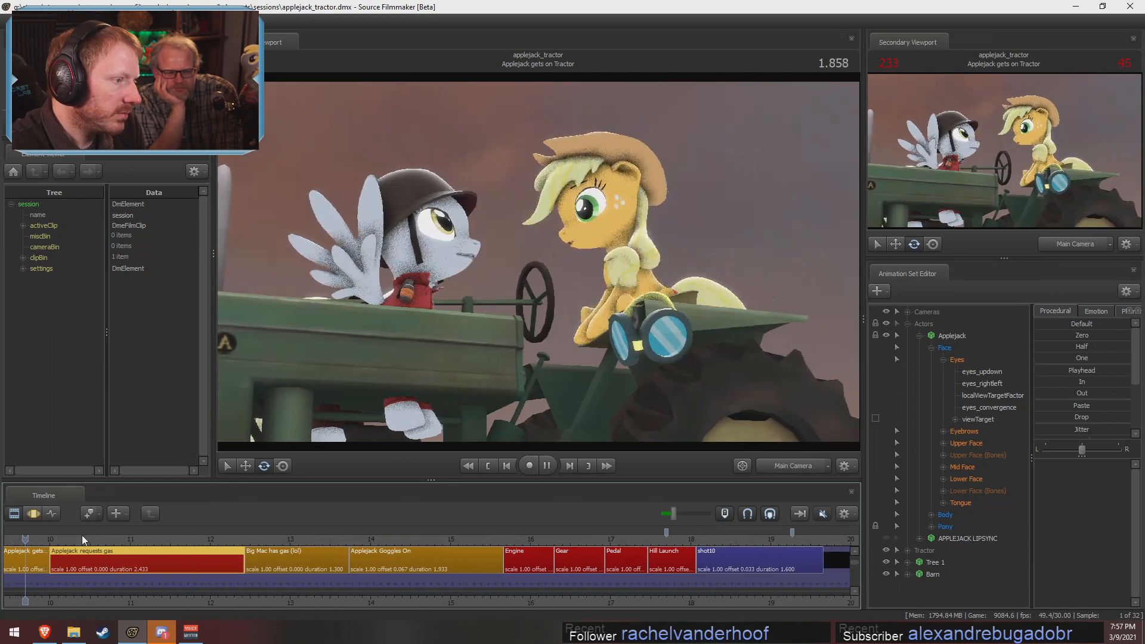
{"action": "key", "text": "space"}
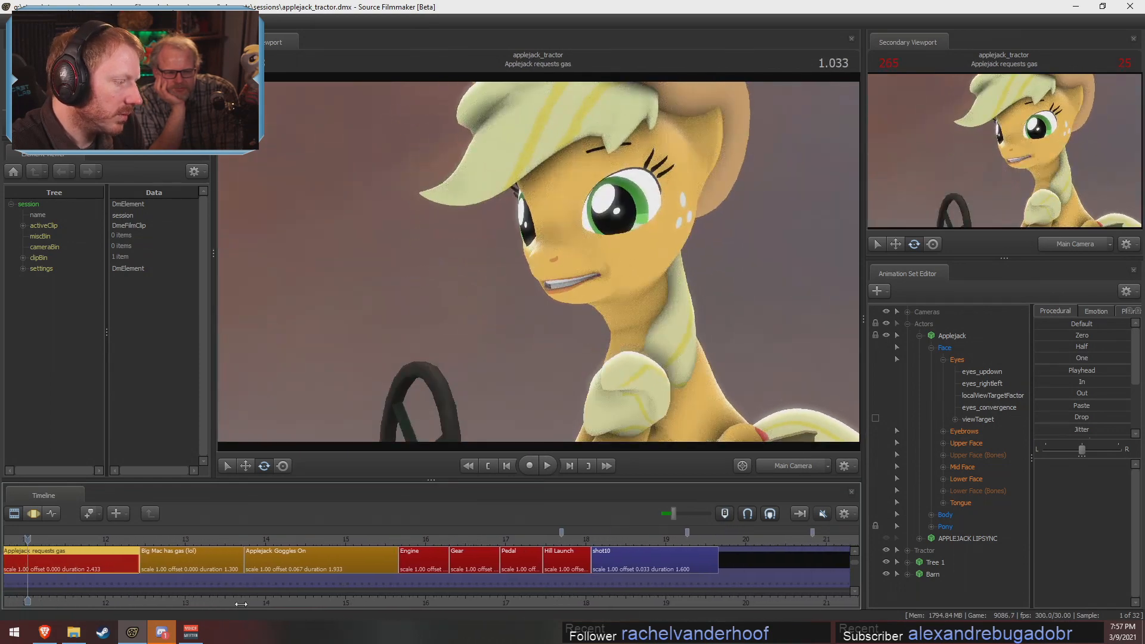
{"action": "key", "text": "space"}
{"action": "key", "text": "space"}
Switch to the Work Camera, move in close on Applejack's mouth, and play "Applejack requests gas" through to 2.400 s
{"action": "left_click", "coordinate": [797, 464]}
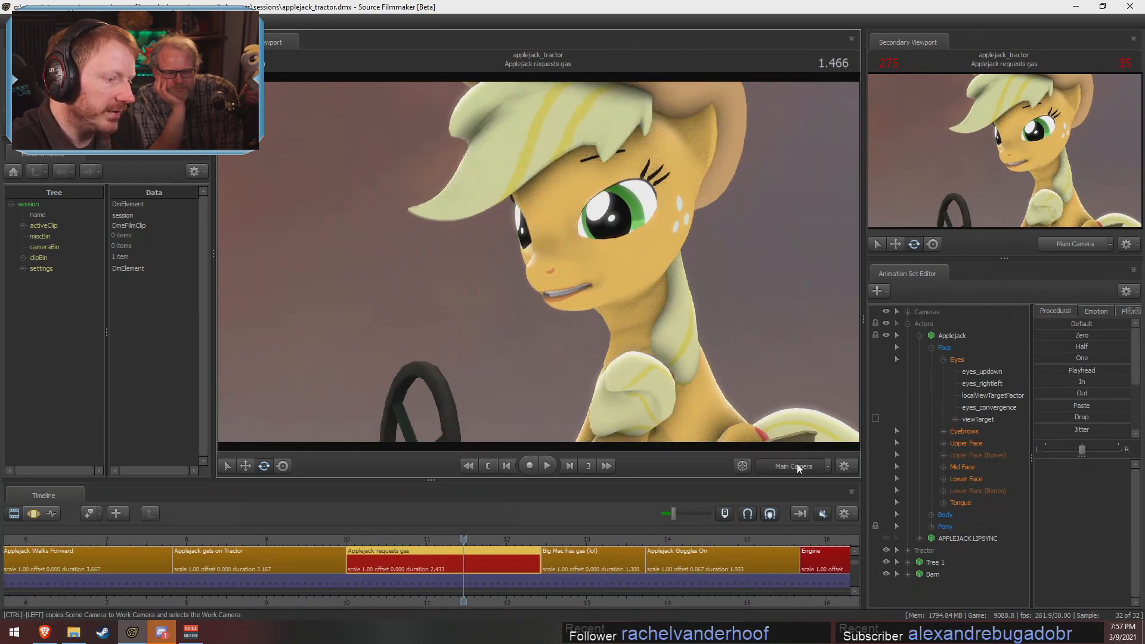
{"action": "left_click", "coordinate": [728, 366]}
{"action": "left_click_drag", "start_coordinate": [732, 402], "coordinate": [539, 378]}
{"action": "key", "text": "w"}
{"action": "key", "text": "space"}
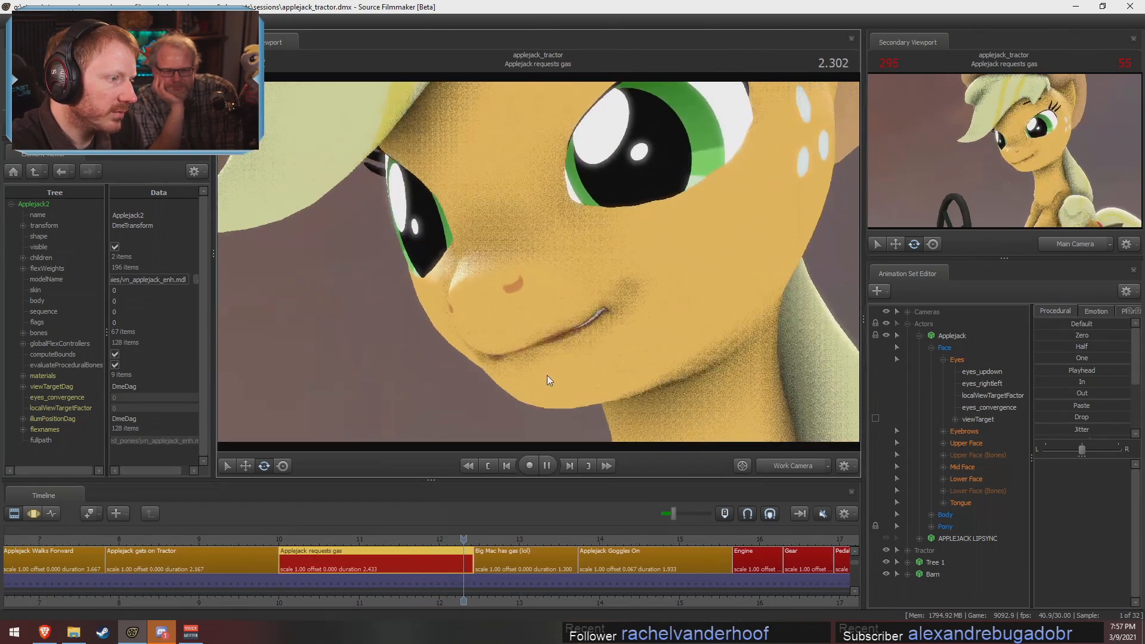
{"action": "key", "text": "space"}
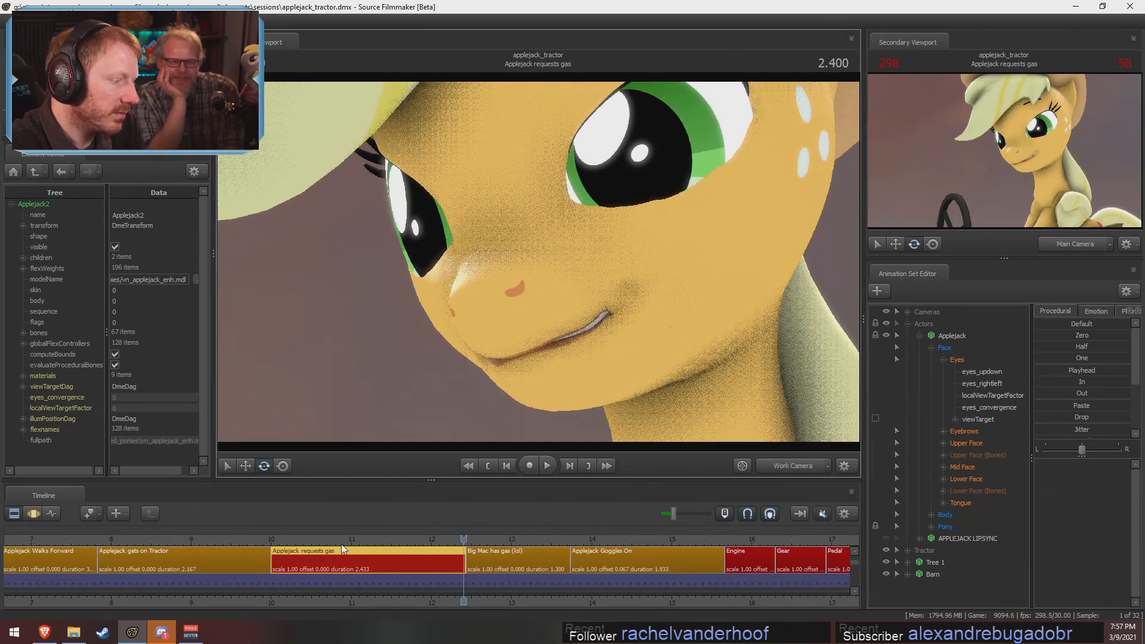
Select "Big Mac has gas (lol)", return the viewport to Main Camera, and replay the second half of "Applejack requests gas"
{"action": "left_click", "coordinate": [514, 559]}
{"action": "left_click", "coordinate": [781, 465]}
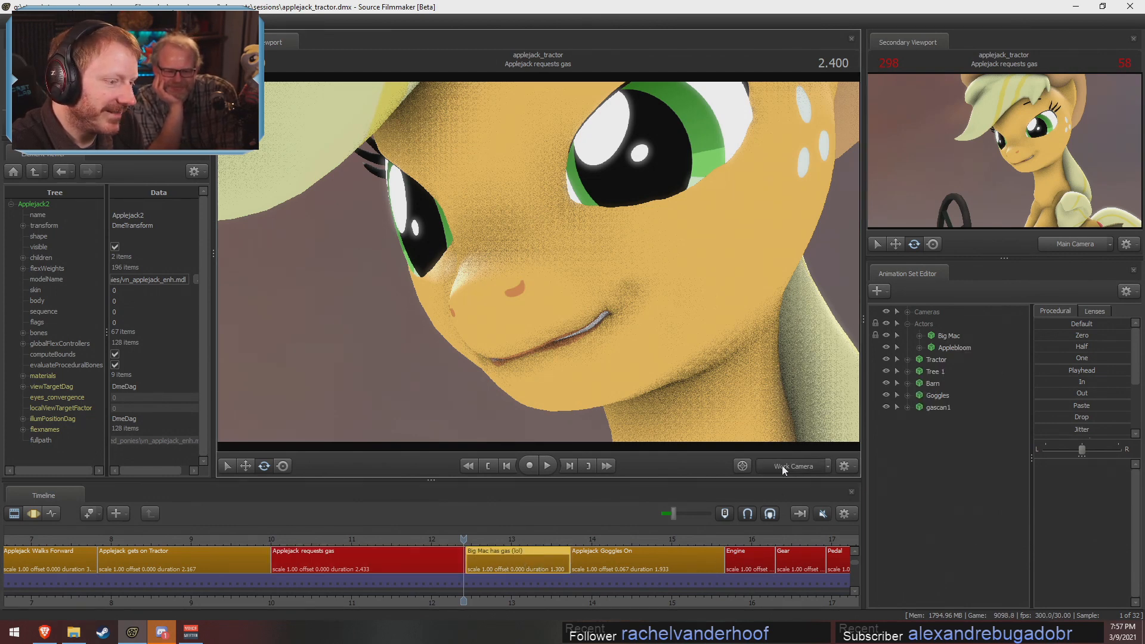
{"action": "left_click", "coordinate": [786, 477]}
{"action": "left_click_drag", "start_coordinate": [283, 532], "coordinate": [214, 535]}
{"action": "key", "text": "space"}
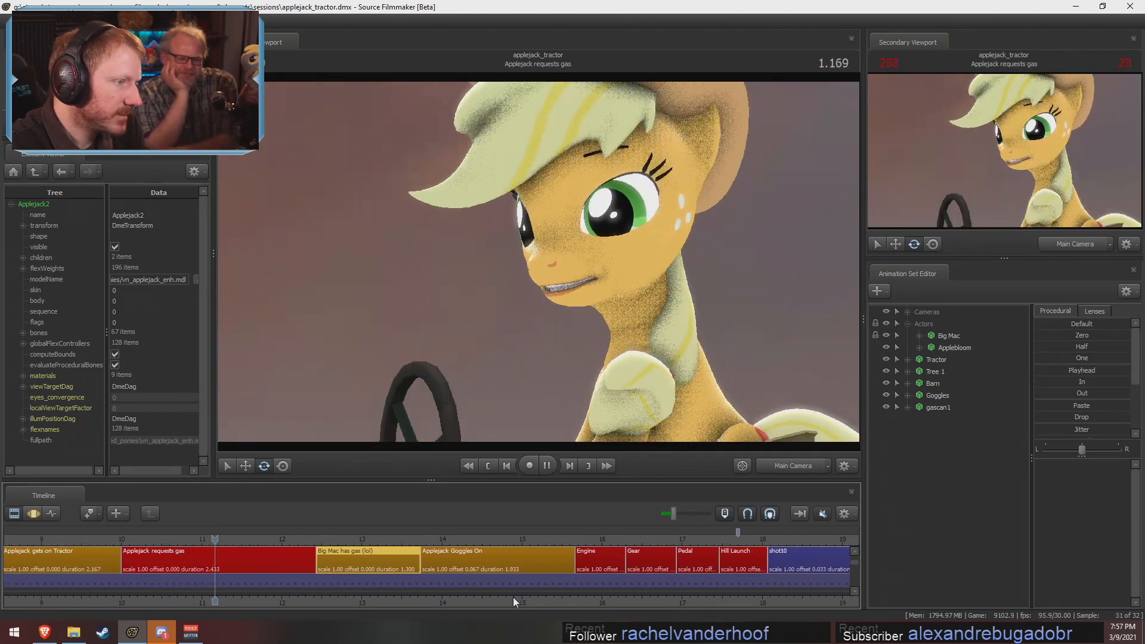
{"action": "key", "text": "space"}
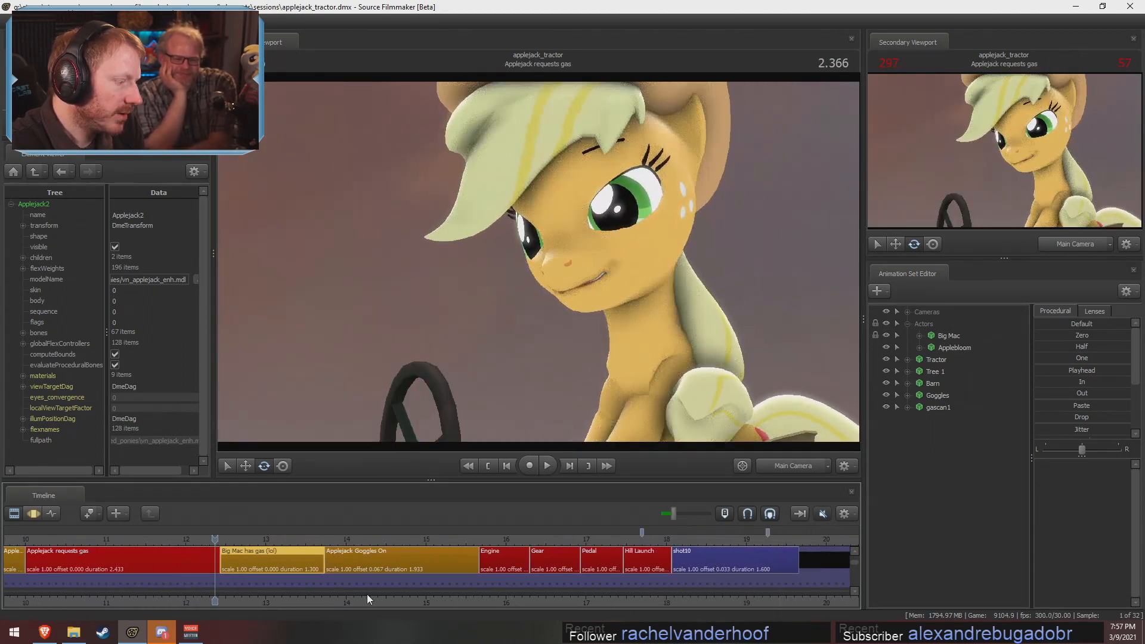
{"action": "middle_click_drag", "start_coordinate": [367, 595], "coordinate": [510, 604]}
{"action": "key", "text": "space"}
{"action": "key", "text": "space"}
Recolor the "Applejack requests gas" clip by setting its background color's green value to 100
{"action": "middle_click_drag", "start_coordinate": [398, 597], "coordinate": [674, 596]}
{"action": "left_click", "coordinate": [449, 539]}
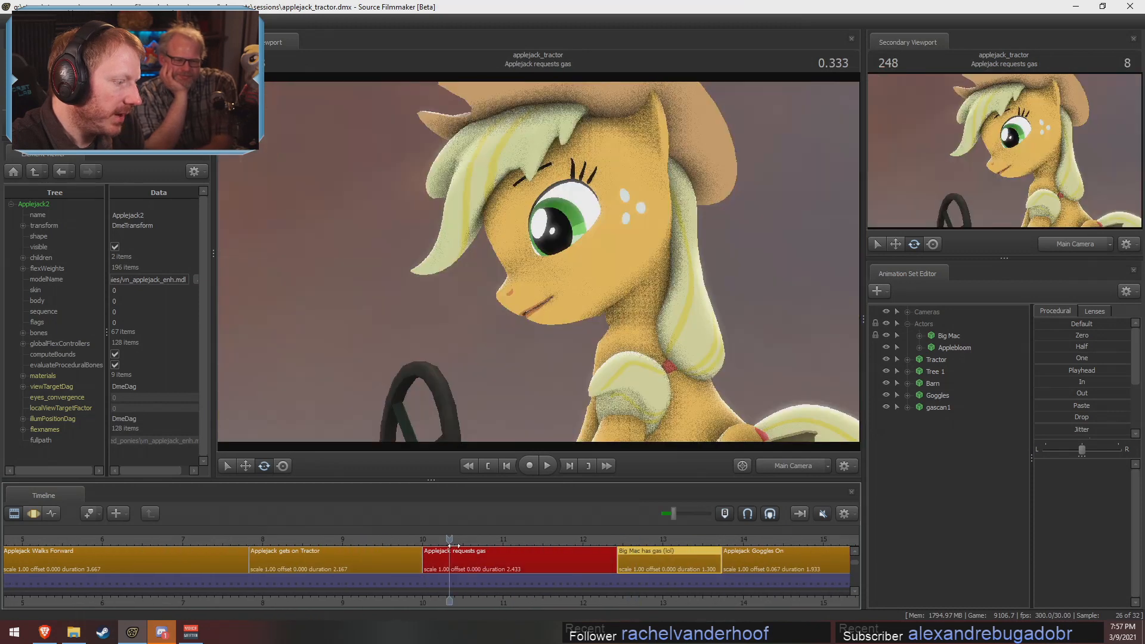
{"action": "right_click", "coordinate": [463, 560]}
{"action": "mouse_move", "coordinate": [501, 411]}
{"action": "left_click", "coordinate": [620, 414]}
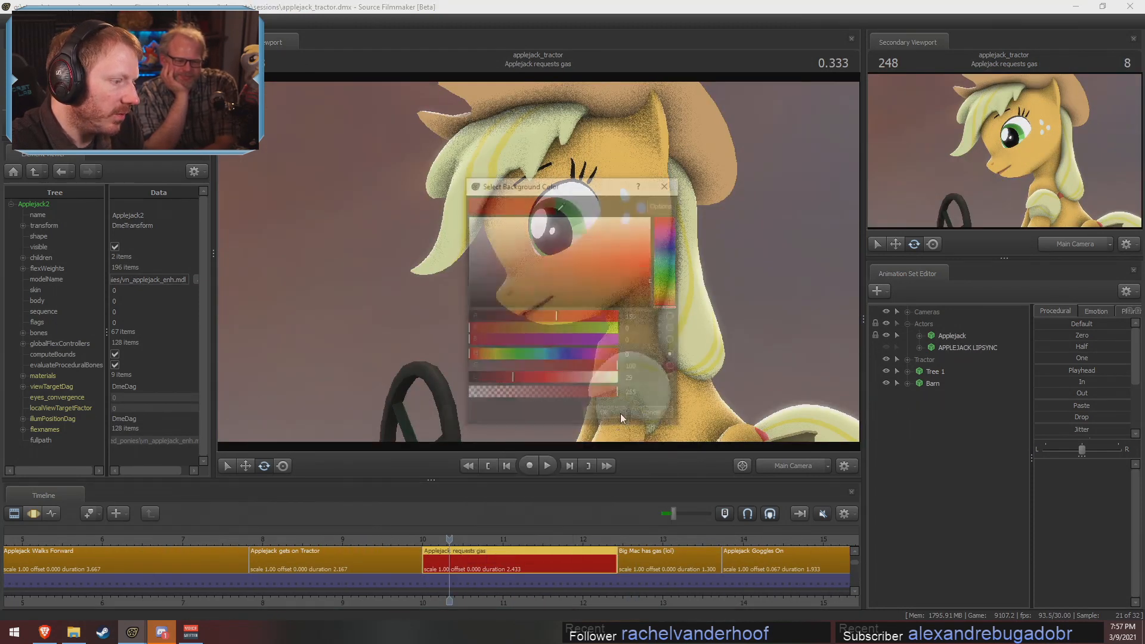
{"action": "key", "text": "Tab"}
{"action": "type", "text": "100"}
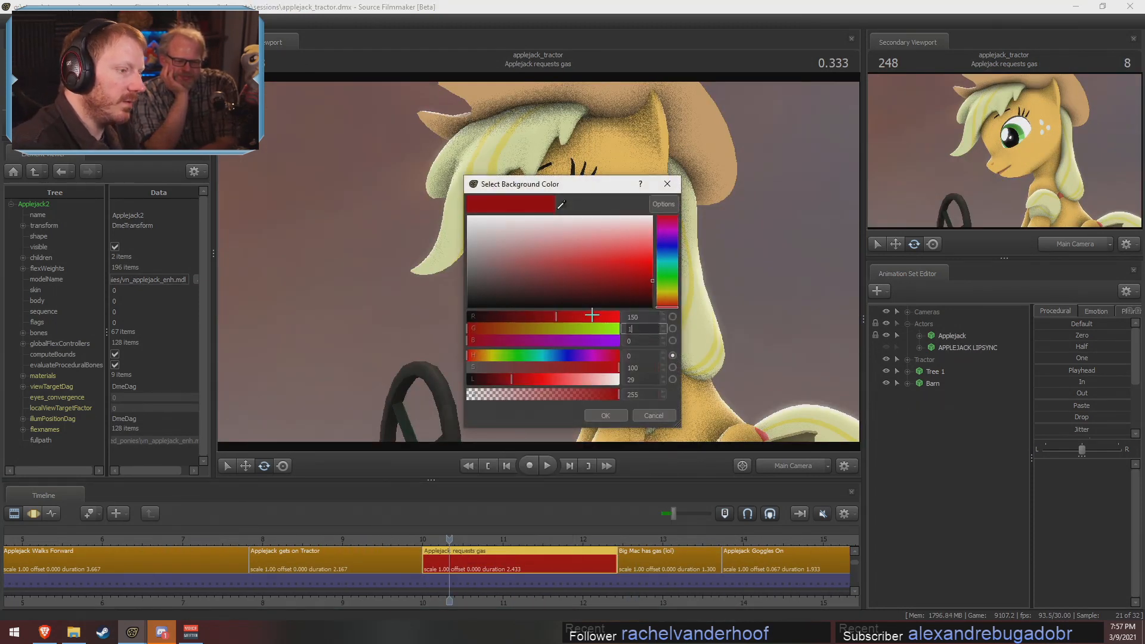
{"action": "key", "text": "Return"}
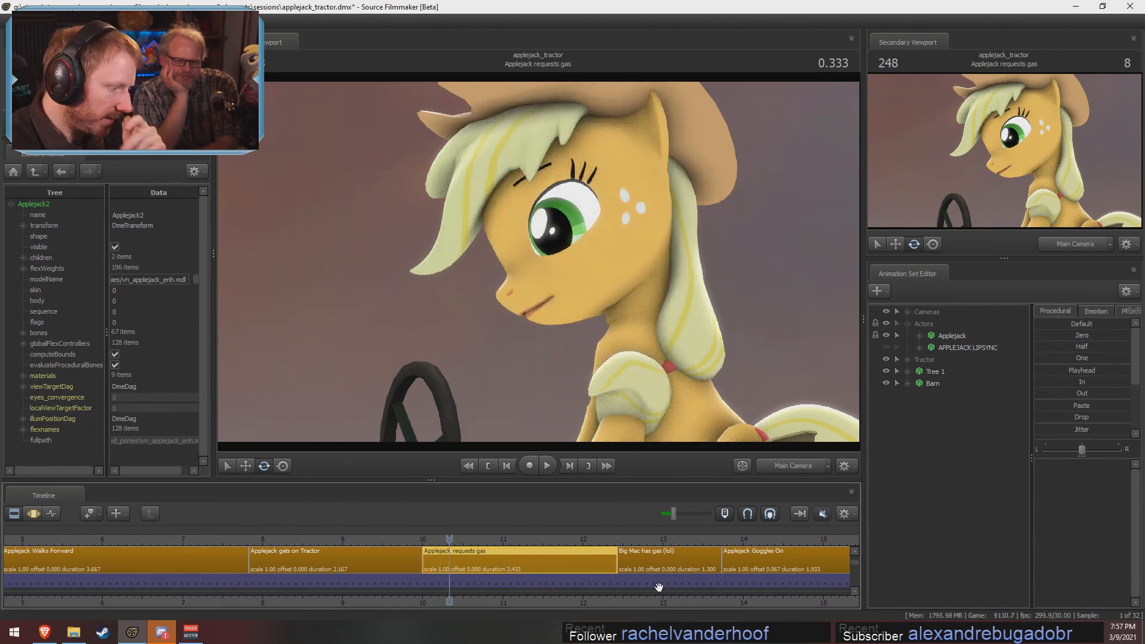
Check "Applejack Goggles On" at 1.166 s and play shot10 through to 1.400 s
{"action": "scroll", "coordinate": [589, 563], "scroll_direction": "down", "scroll_amount": 5}
{"action": "left_click", "coordinate": [514, 594]}
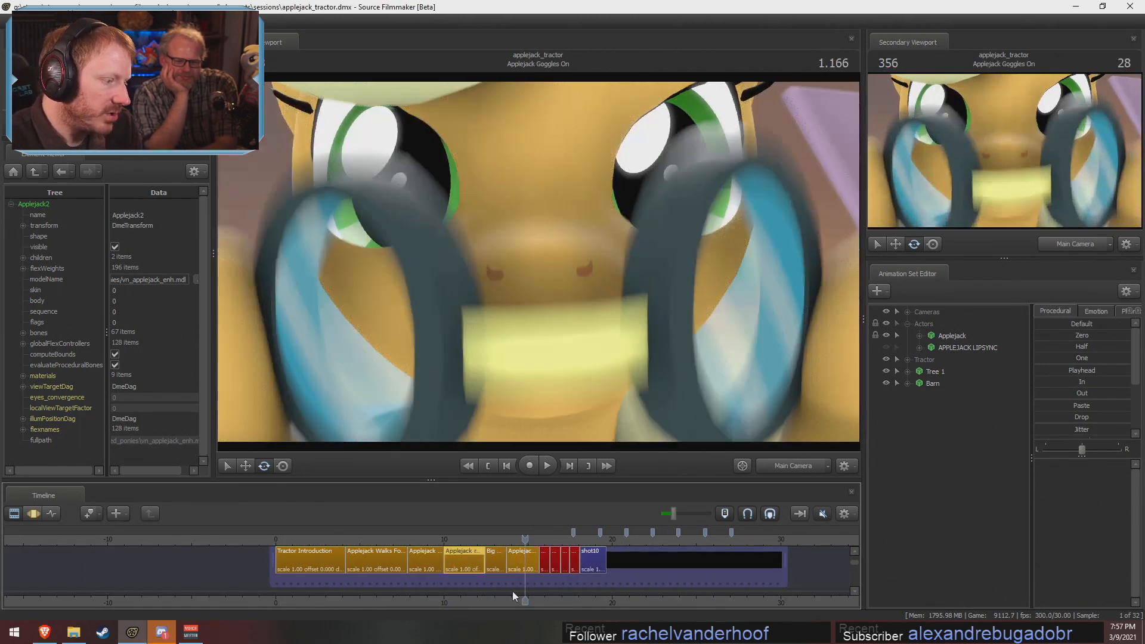
{"action": "scroll", "coordinate": [512, 592], "scroll_direction": "up", "scroll_amount": 5}
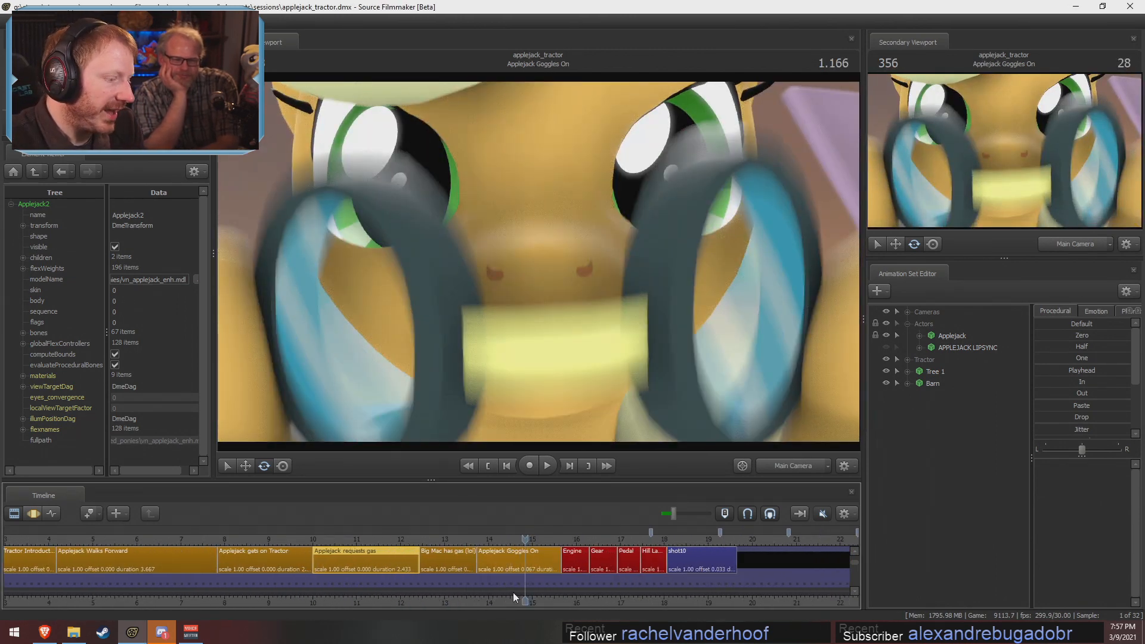
{"action": "left_click", "coordinate": [675, 551]}
{"action": "key", "text": "space"}
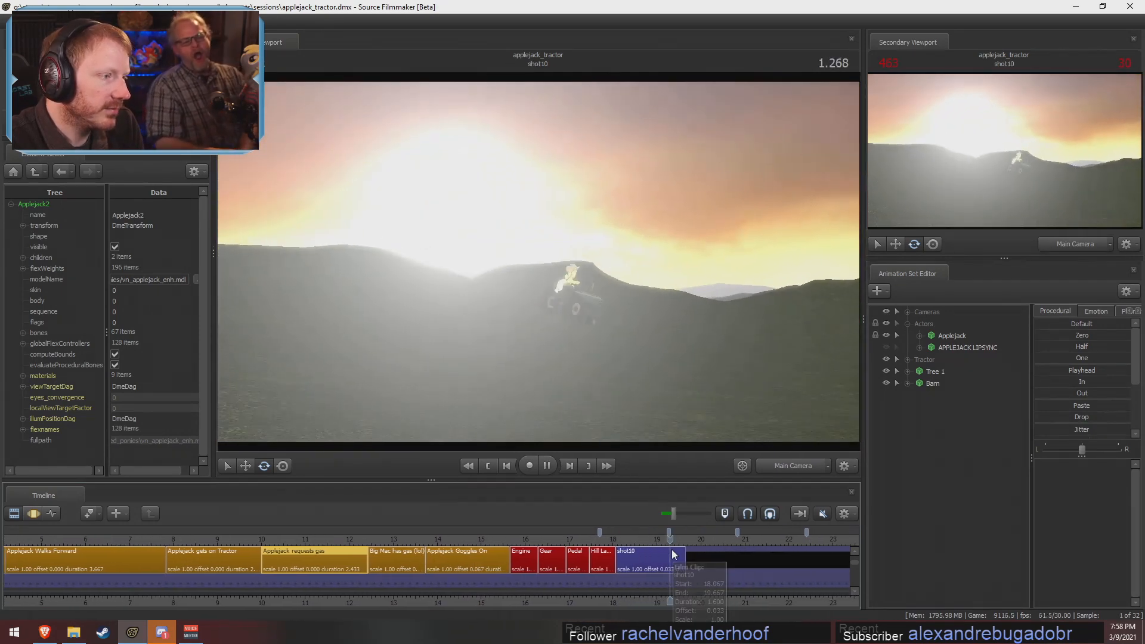
{"action": "key", "text": "space"}
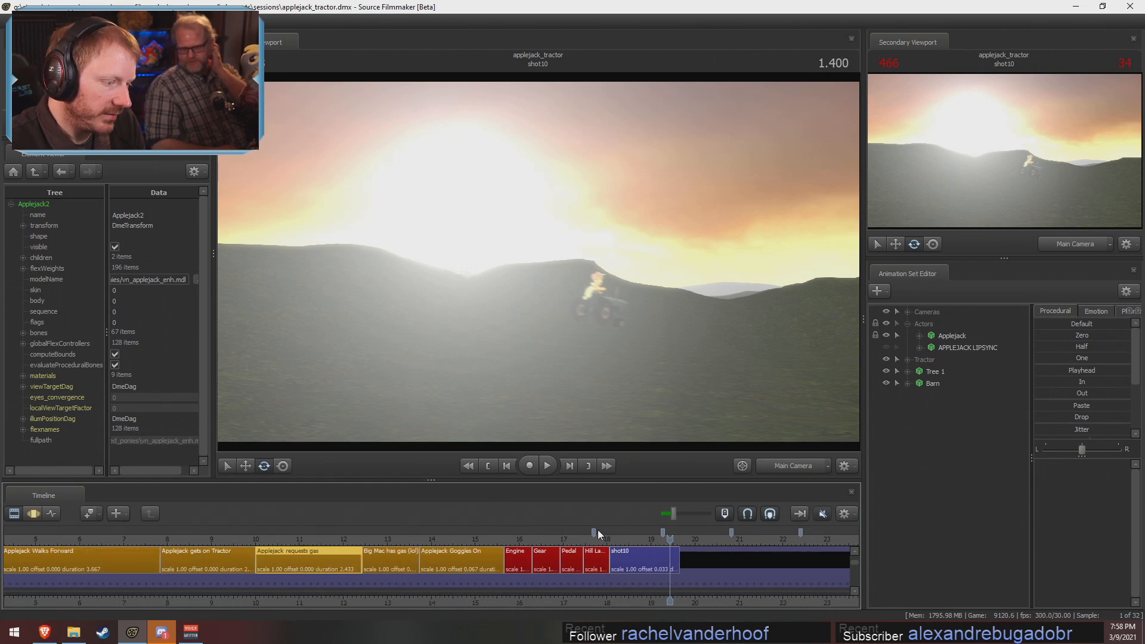
Move the playhead to 1.566 s in shot10 and shift the timeline markers so one aligns with it
{"action": "scroll", "coordinate": [750, 545], "scroll_direction": "down", "scroll_amount": 3}
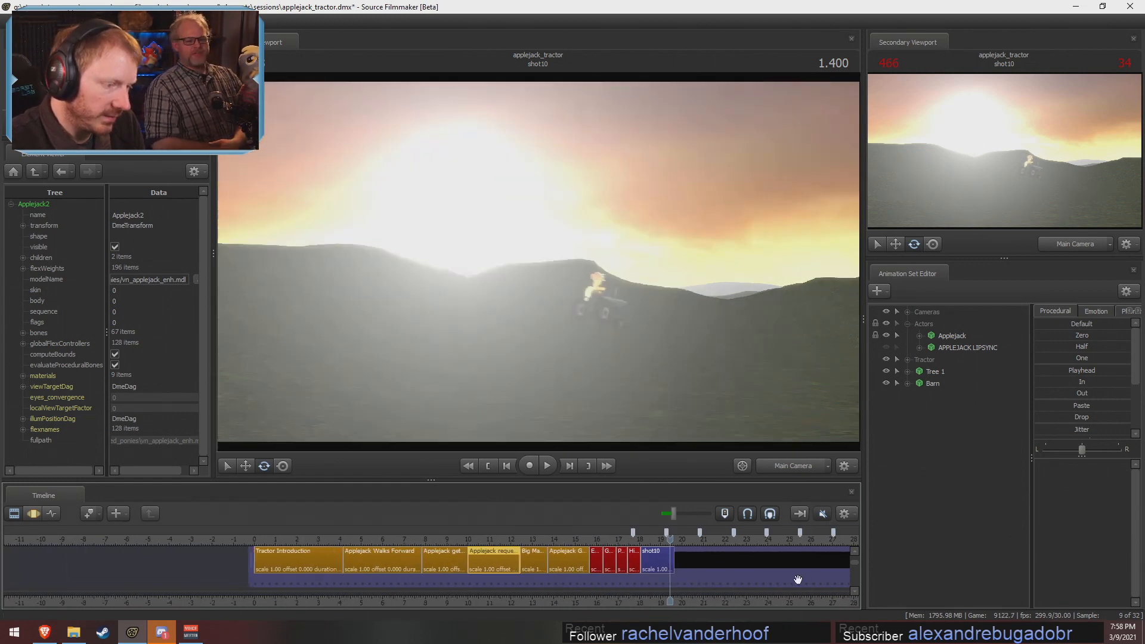
{"action": "scroll", "coordinate": [761, 606], "scroll_direction": "up", "scroll_amount": 6}
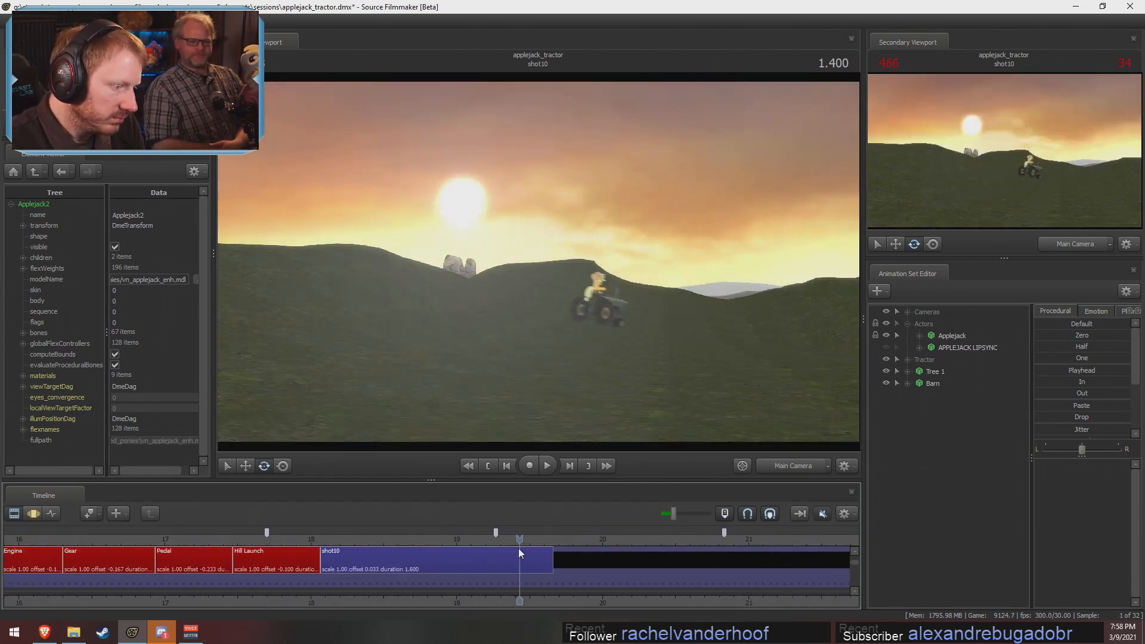
{"action": "scroll", "coordinate": [520, 553], "scroll_direction": "up", "scroll_amount": 2}
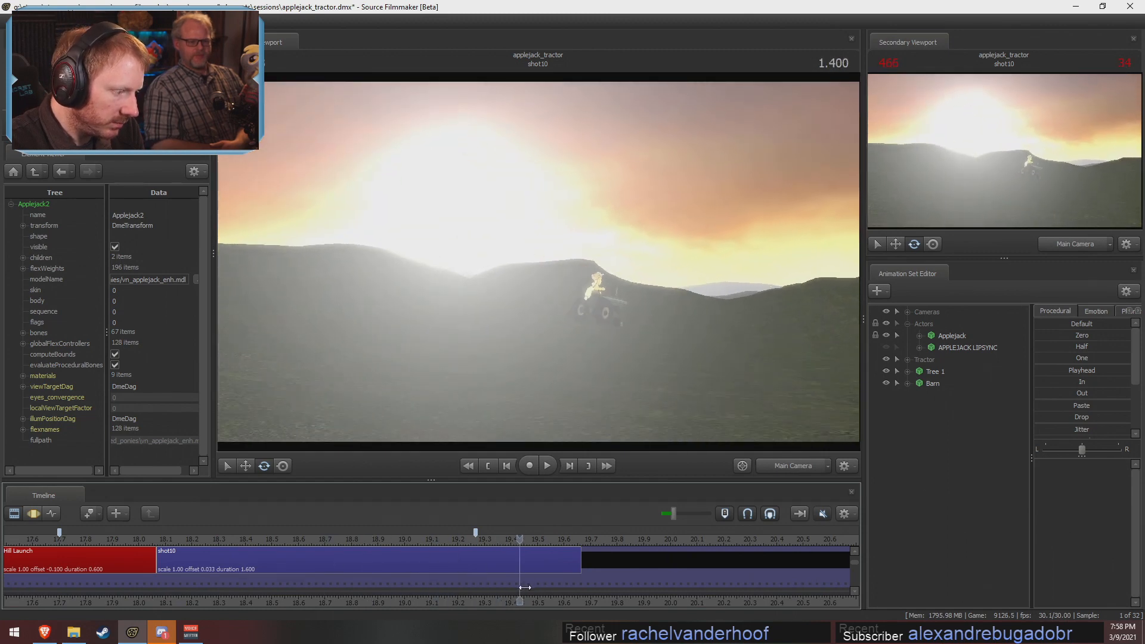
{"action": "middle_click_drag", "start_coordinate": [524, 588], "coordinate": [565, 593]}
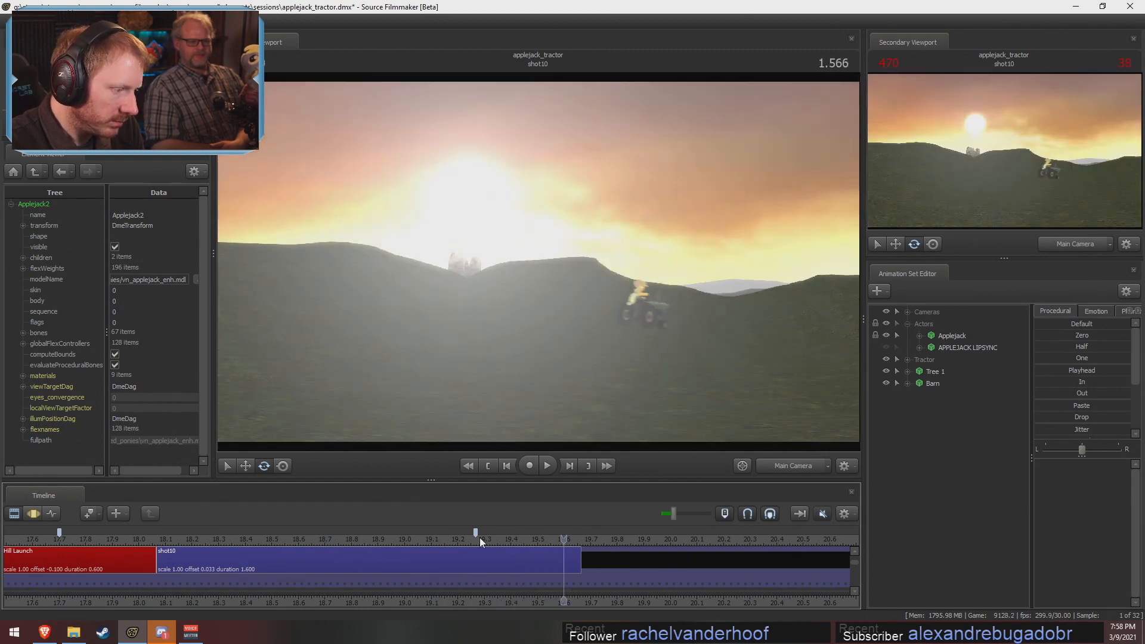
{"action": "left_click_drag", "start_coordinate": [476, 535], "coordinate": [564, 542]}
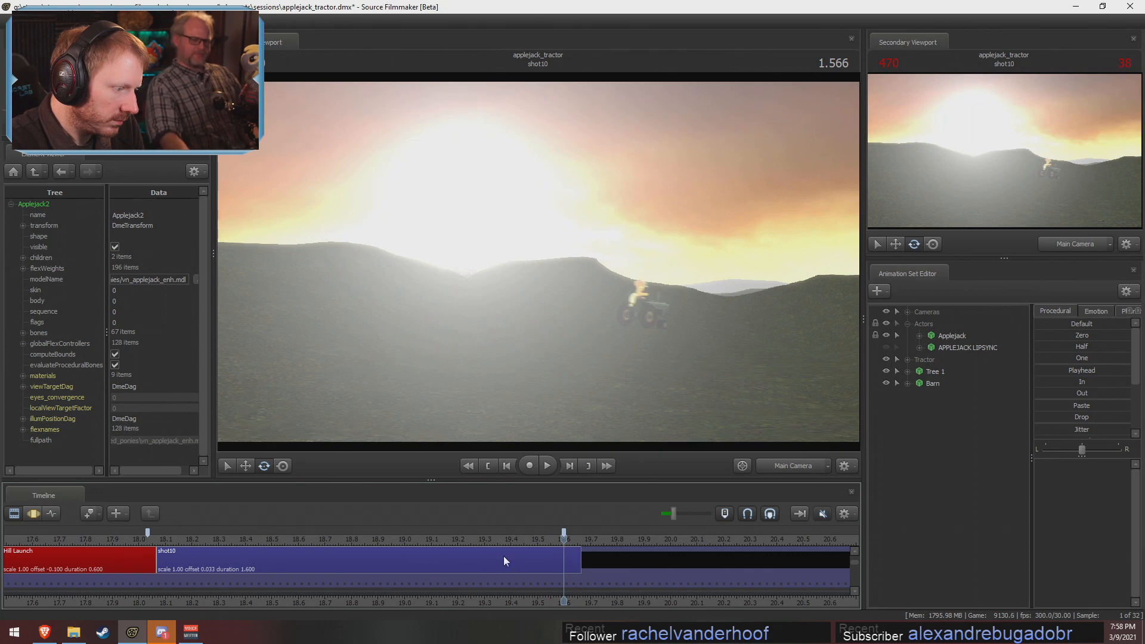
Replay shot10 up to 1.500 s, scrub back to 0.366 s in "Hill Launch", and return to 0.066 s in shot10
{"action": "scroll", "coordinate": [560, 563], "scroll_direction": "down", "scroll_amount": 2}
{"action": "middle_click_drag", "start_coordinate": [560, 563], "coordinate": [363, 586]}
{"action": "key", "text": "space"}
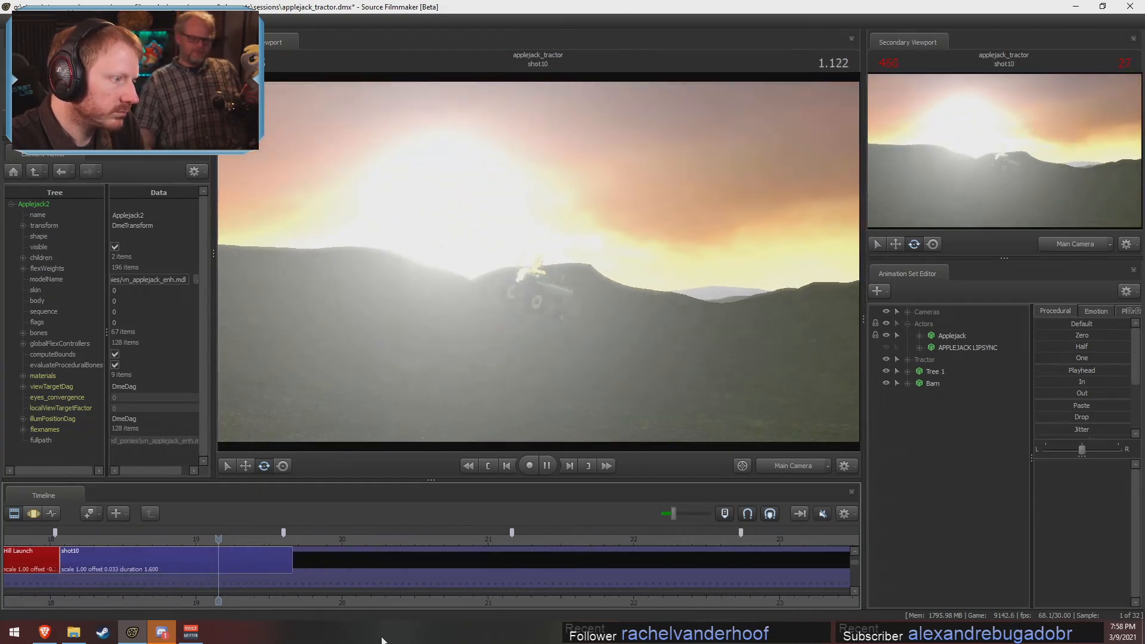
{"action": "key", "text": "space"}
{"action": "scroll", "coordinate": [248, 599], "scroll_direction": "down", "scroll_amount": 3}
{"action": "middle_click_drag", "start_coordinate": [239, 587], "coordinate": [556, 563]}
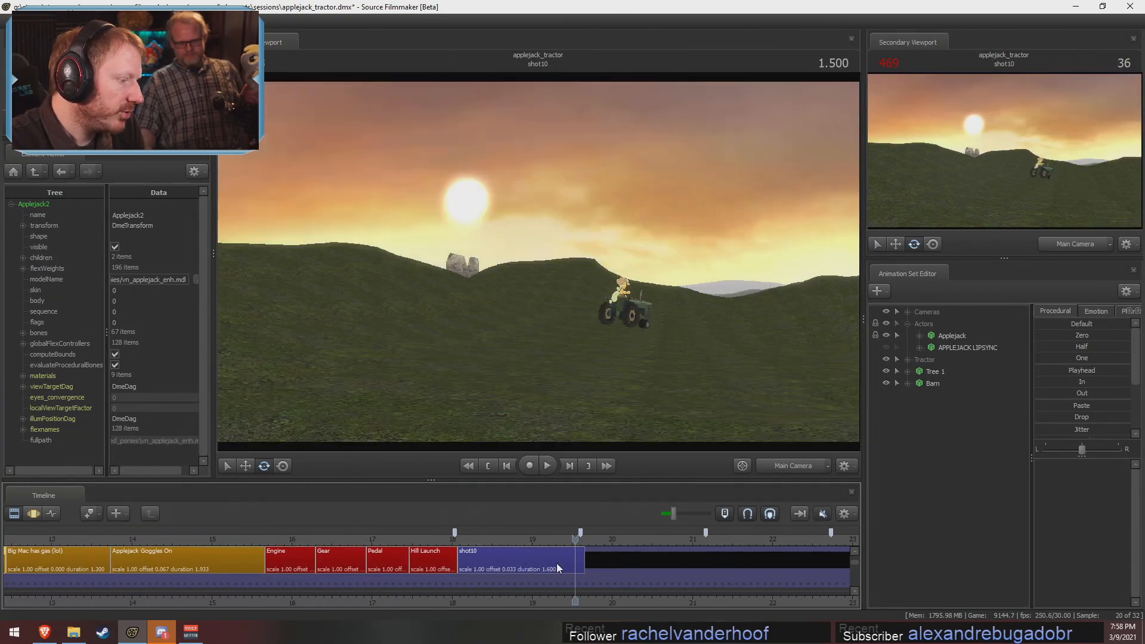
{"action": "left_click_drag", "start_coordinate": [566, 581], "coordinate": [448, 584]}
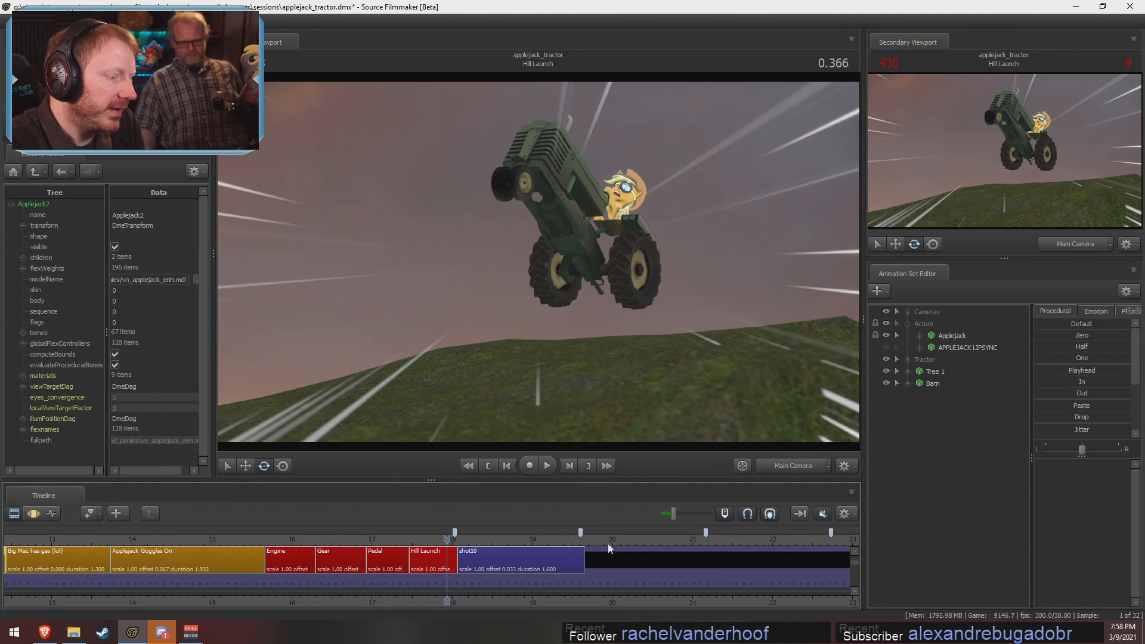
{"action": "left_click_drag", "start_coordinate": [449, 539], "coordinate": [461, 540]}
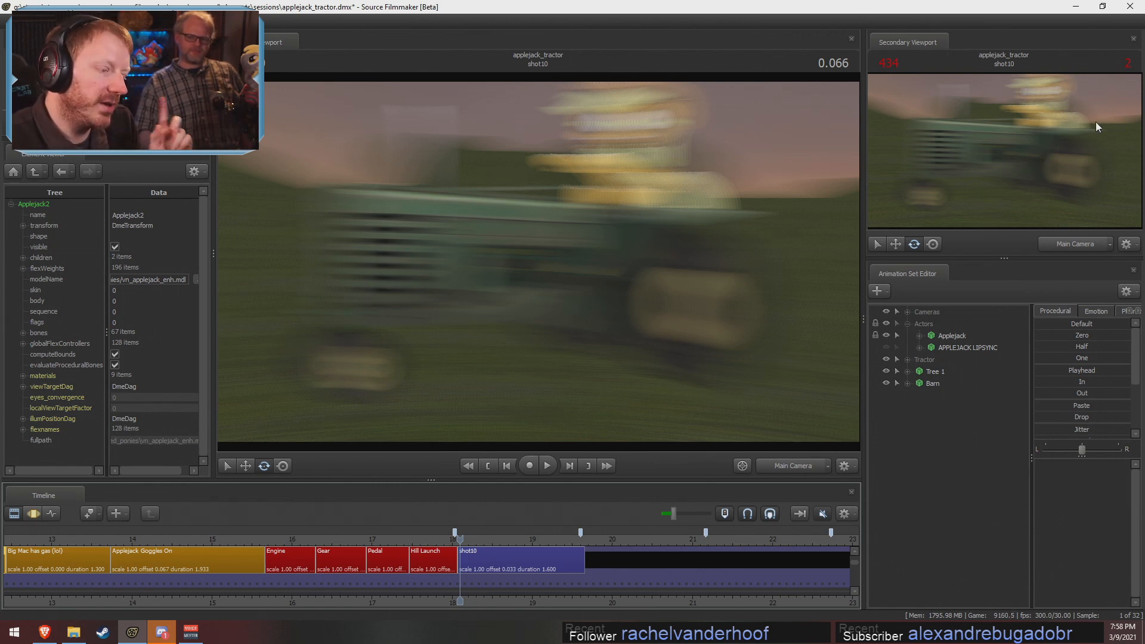
Select shot10 and nudge the timeline markers so one aligns with the start of that shot
{"action": "left_click", "coordinate": [524, 563]}
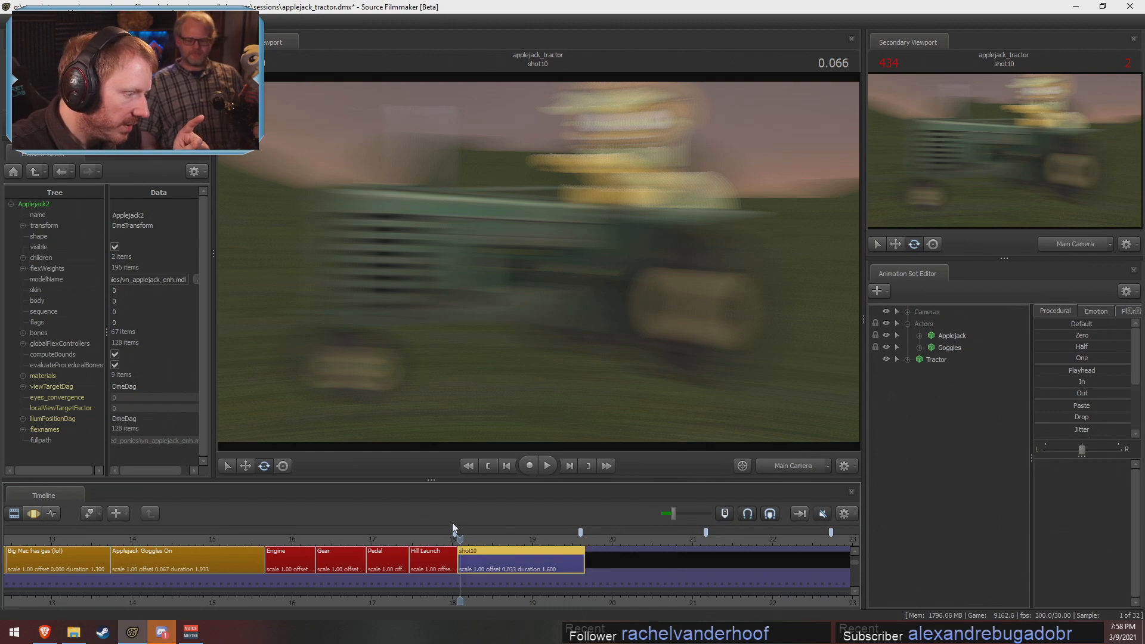
{"action": "scroll", "coordinate": [767, 539], "scroll_direction": "down", "scroll_amount": 5}
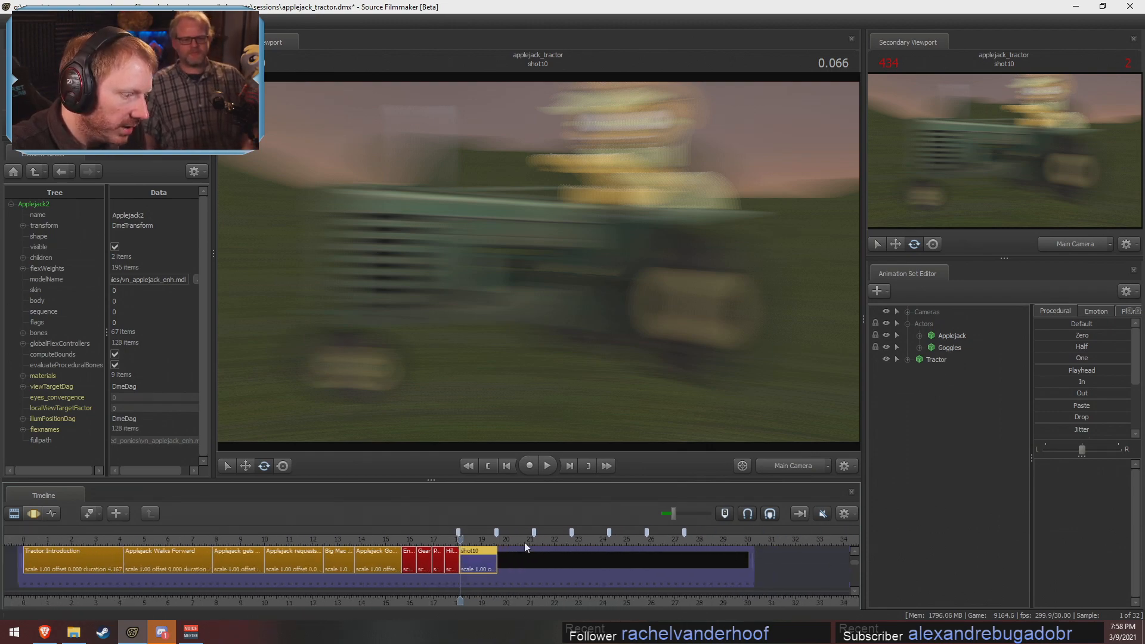
{"action": "scroll", "coordinate": [525, 543], "scroll_direction": "up", "scroll_amount": 8}
{"action": "left_click_drag", "start_coordinate": [451, 531], "coordinate": [455, 531], "text": "shift"}
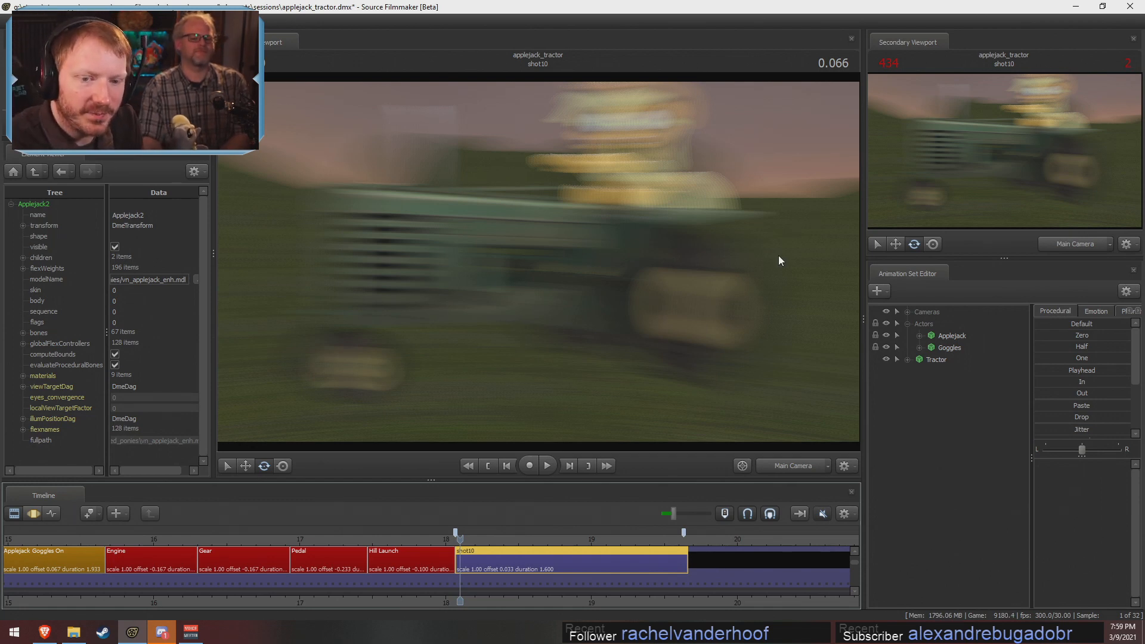
In the Motion Editor, view the tractor through the Work Camera, and play shot10 from the Main Camera to 1.133 s
{"action": "key", "text": "F3"}
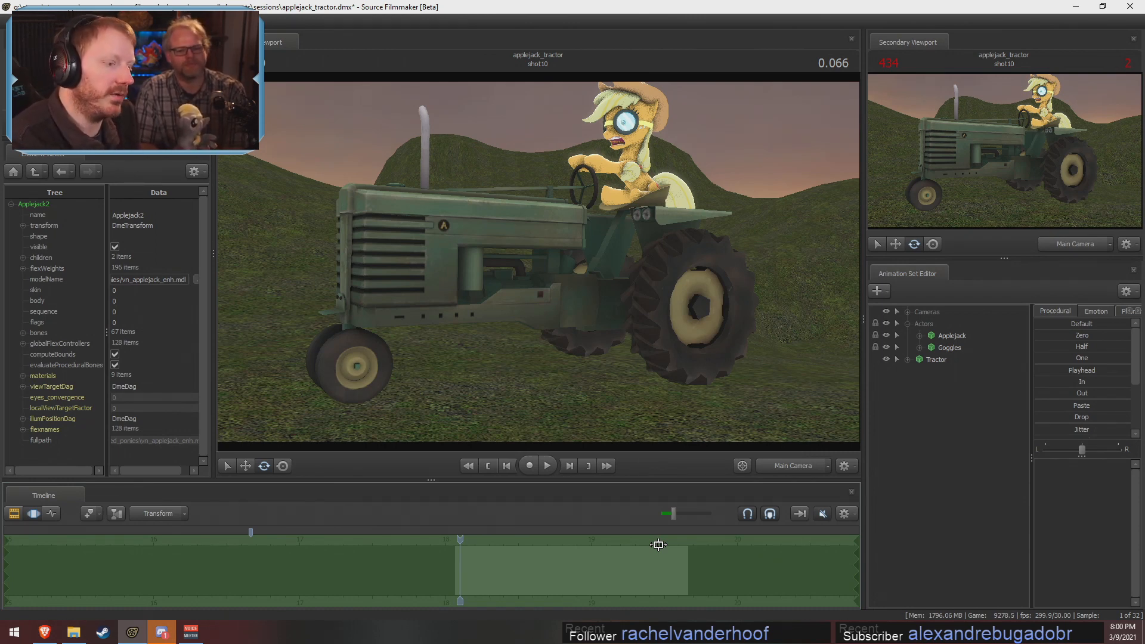
{"action": "left_click", "coordinate": [796, 472]}
{"action": "left_click_drag", "start_coordinate": [751, 369], "coordinate": [796, 418]}
{"action": "key", "text": "s"}
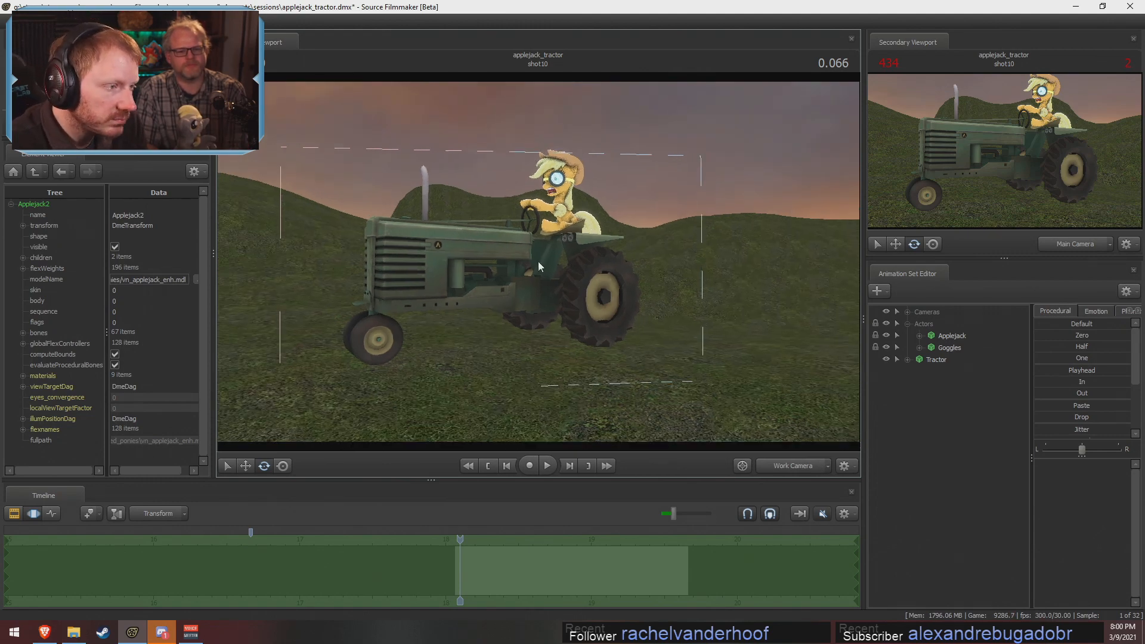
{"action": "key", "text": "space"}
{"action": "key", "text": "space"}
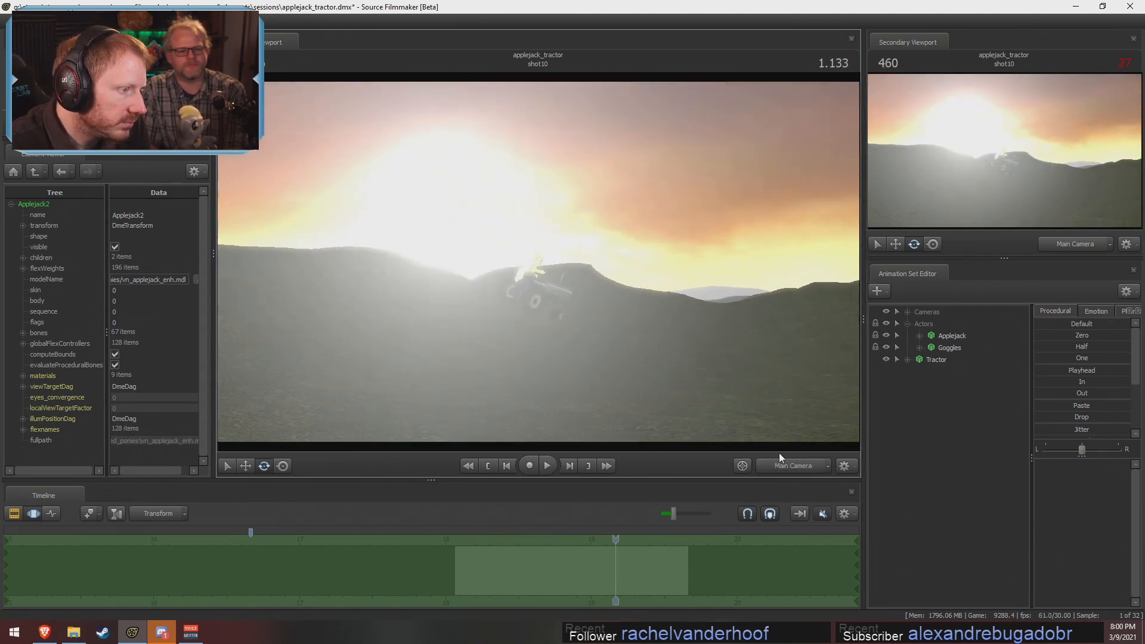
Scrub shot10 back to 0.866 s, return to the Clip Editor, and move the playhead to 0.833 s
{"action": "scroll", "coordinate": [534, 577], "scroll_direction": "down", "scroll_amount": 5}
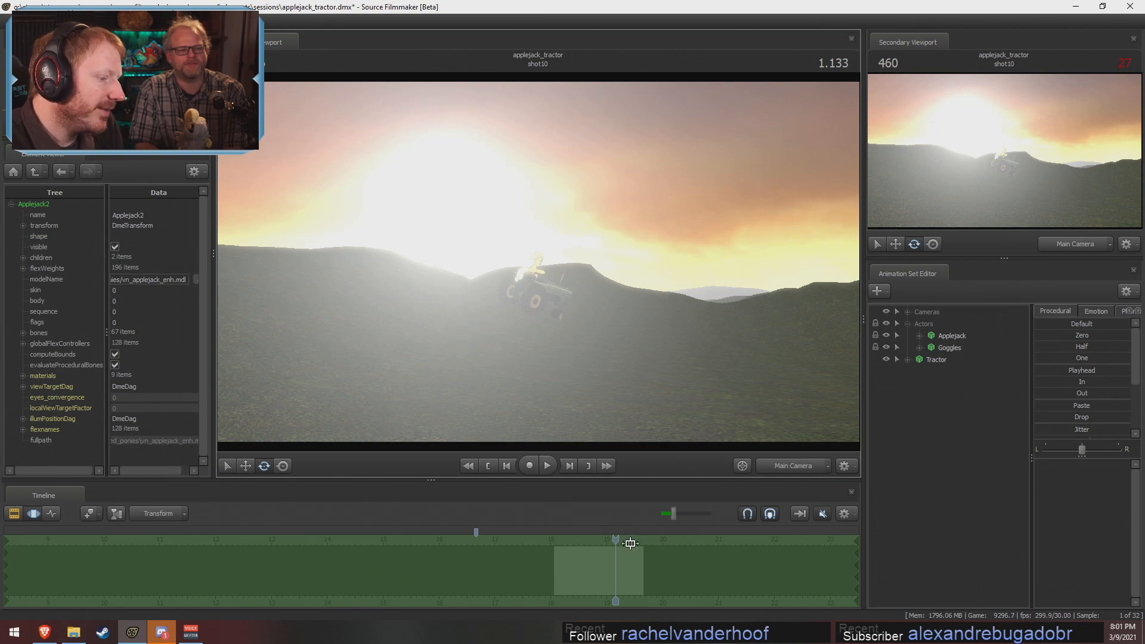
{"action": "mouse_move", "coordinate": [615, 539]}
{"action": "left_mouse_down"}
{"action": "mouse_move", "coordinate": [565, 540]}
{"action": "mouse_move", "coordinate": [600, 544]}
{"action": "left_mouse_up"}
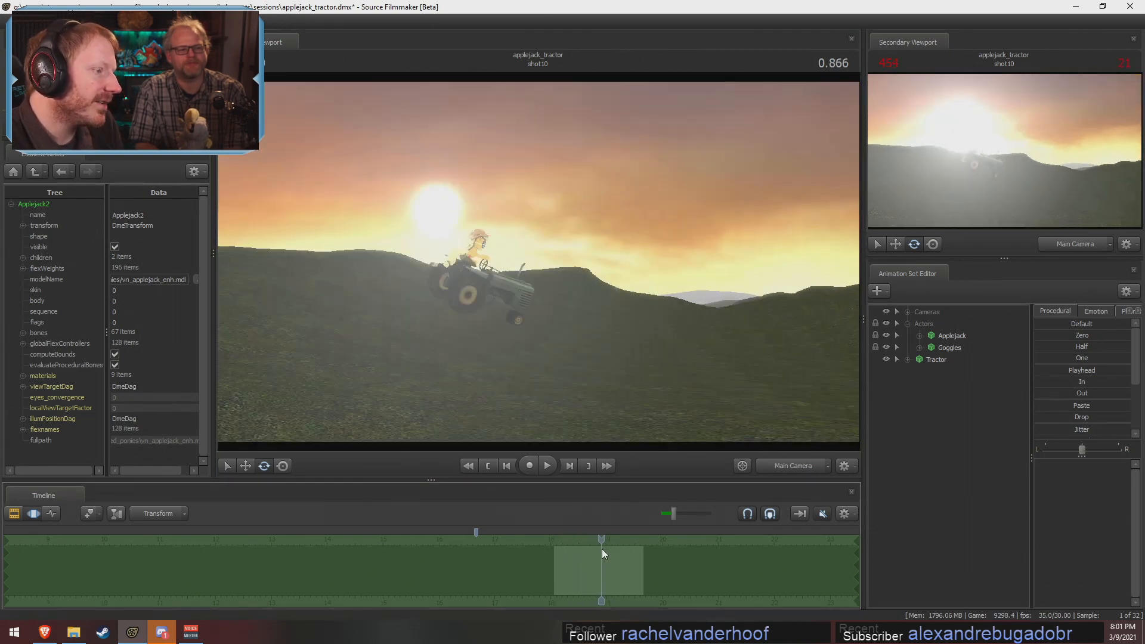
{"action": "key", "text": "F2"}
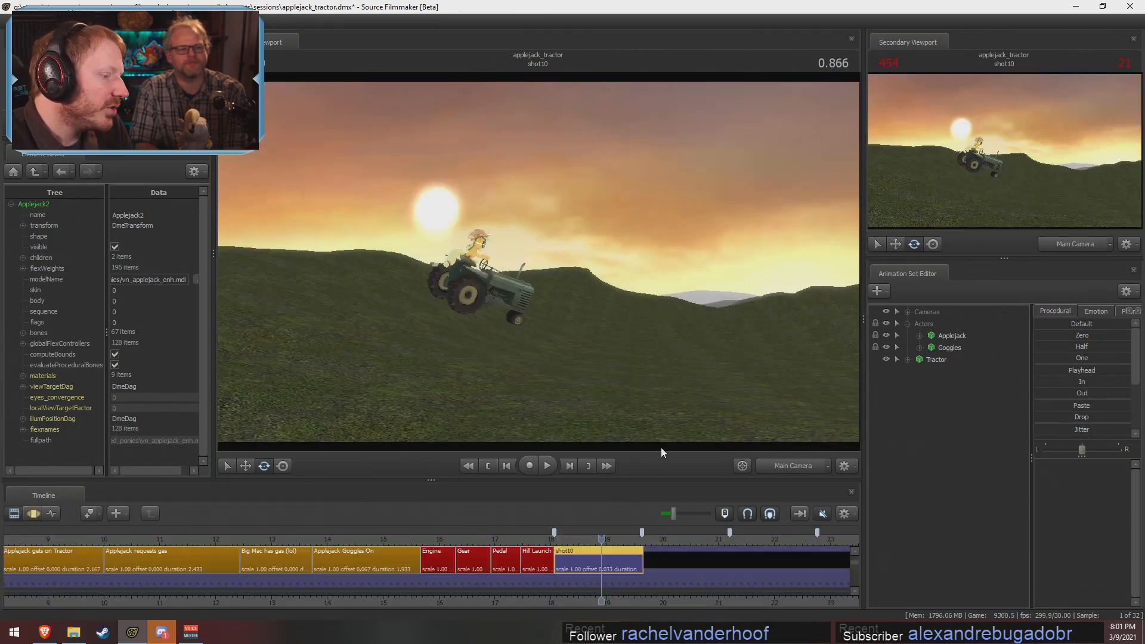
{"action": "left_click_drag", "start_coordinate": [599, 540], "coordinate": [592, 547]}
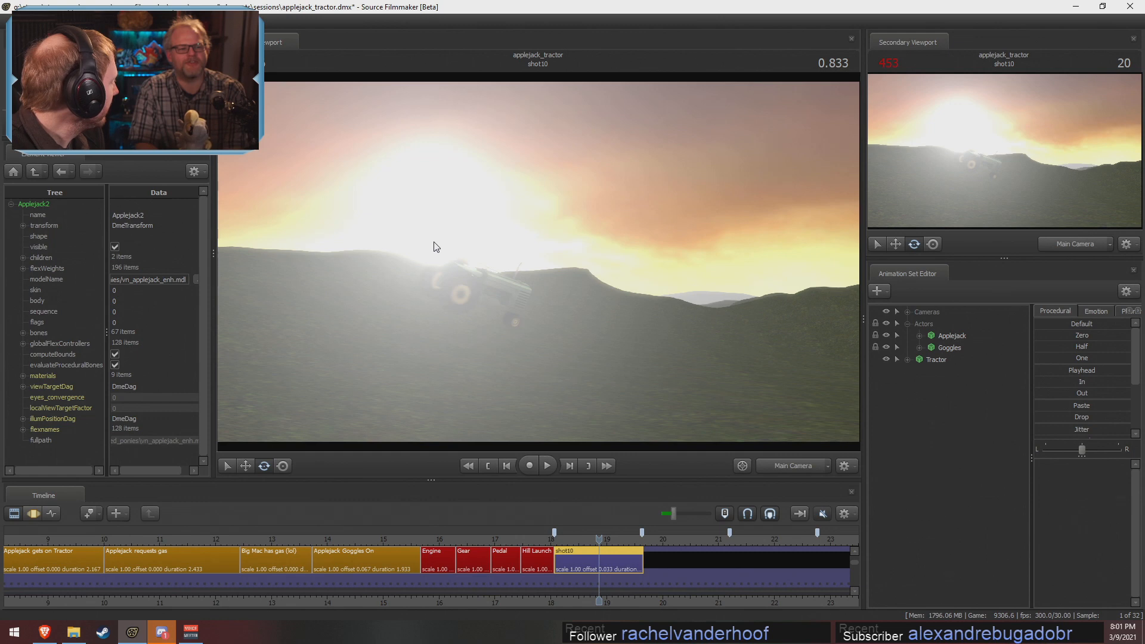
{"action": "scroll", "coordinate": [628, 591], "scroll_direction": "down", "scroll_amount": 5}
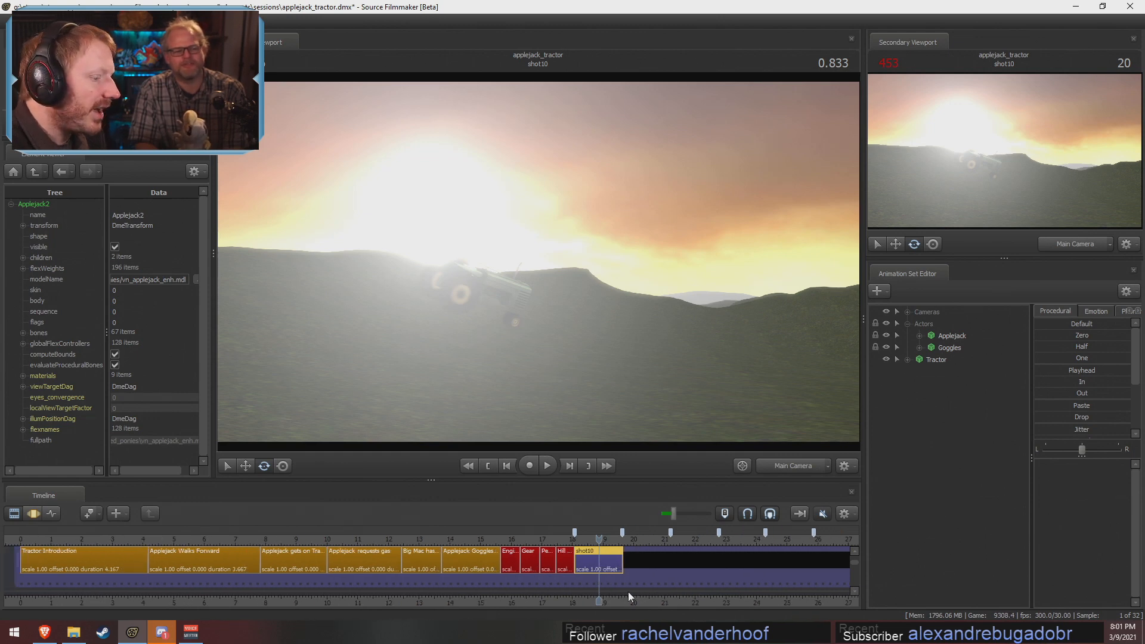
{"action": "middle_click_drag", "start_coordinate": [610, 576], "coordinate": [398, 569]}
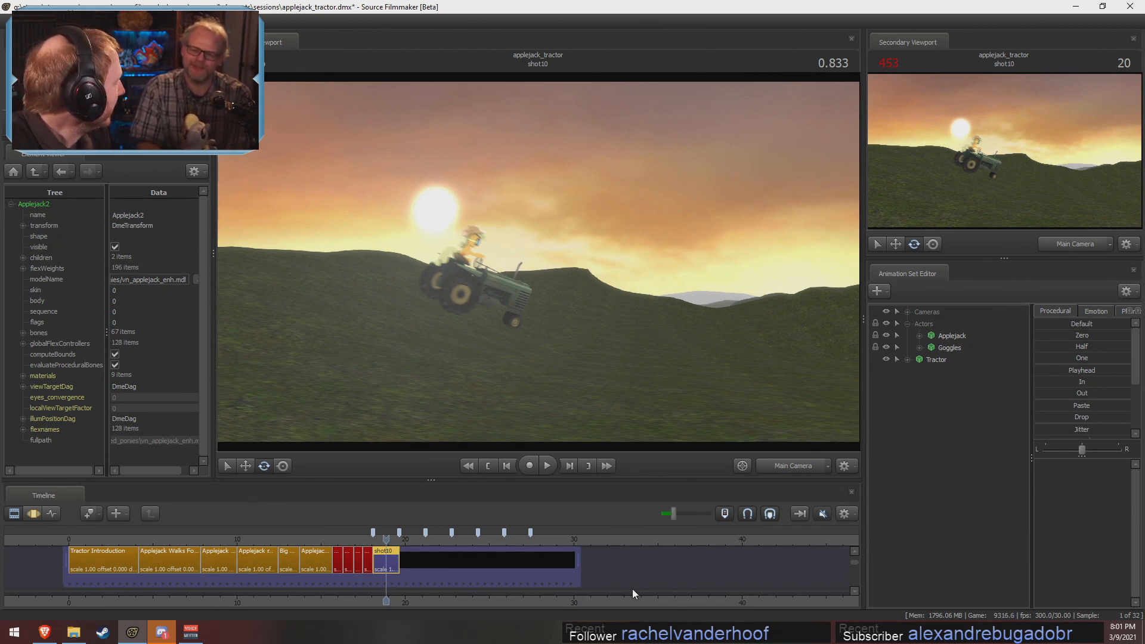
Switch to the Work Camera, move in on Applejack's goggles in shot10, and return to the Main Camera
{"action": "left_click", "coordinate": [793, 466]}
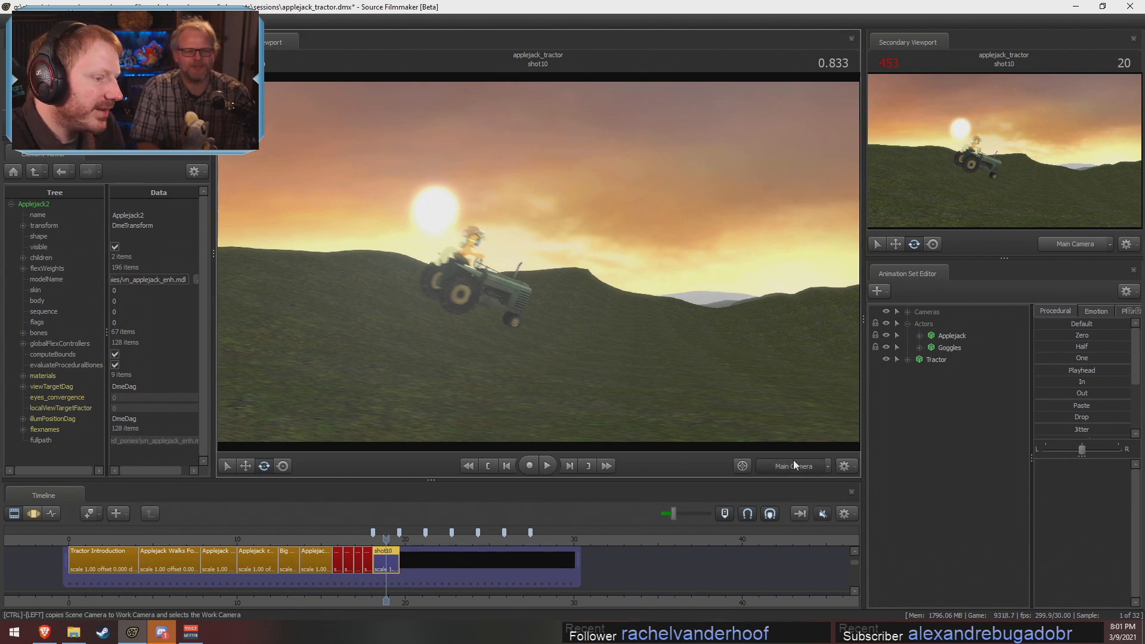
{"action": "left_click_drag", "start_coordinate": [560, 177], "coordinate": [501, 178]}
{"action": "key", "text": "w"}
{"action": "mouse_move", "coordinate": [538, 262]}
{"action": "left_mouse_down"}
{"action": "mouse_move", "coordinate": [539, 217]}
{"action": "mouse_move", "coordinate": [542, 263]}
{"action": "left_mouse_up"}
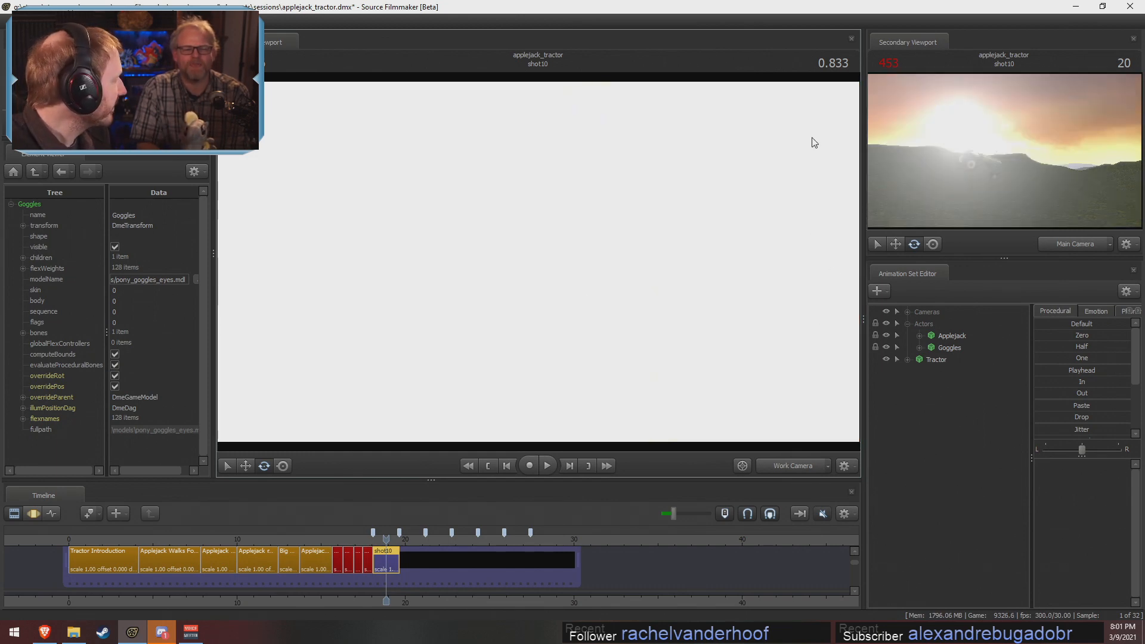
{"action": "left_click", "coordinate": [778, 465]}
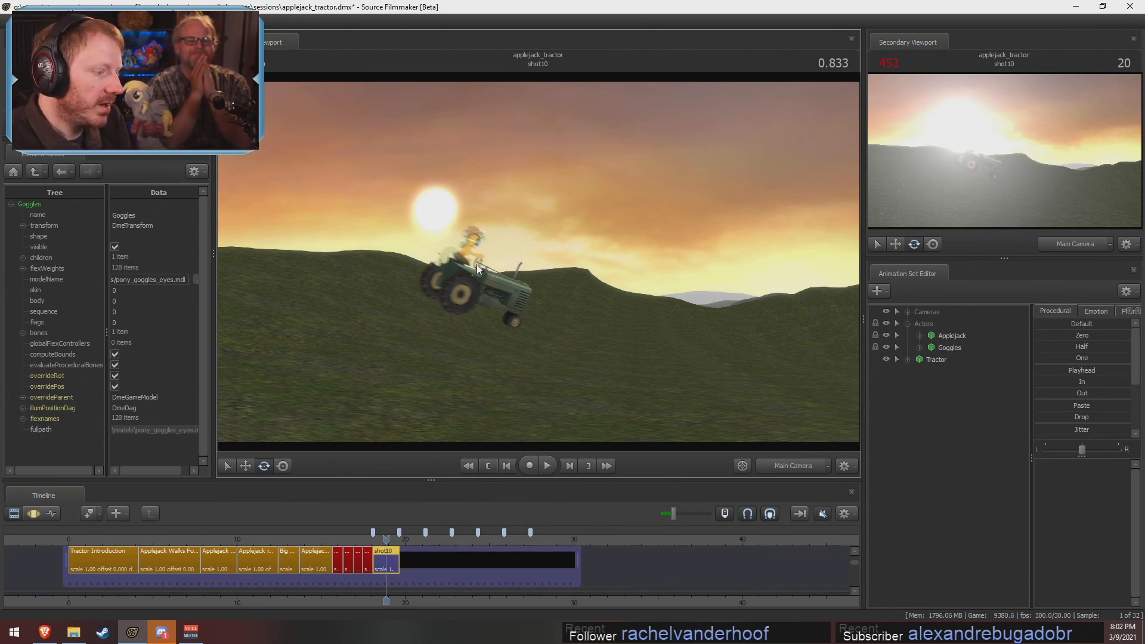
{"action": "scroll", "coordinate": [385, 571], "scroll_direction": "up", "scroll_amount": 5}
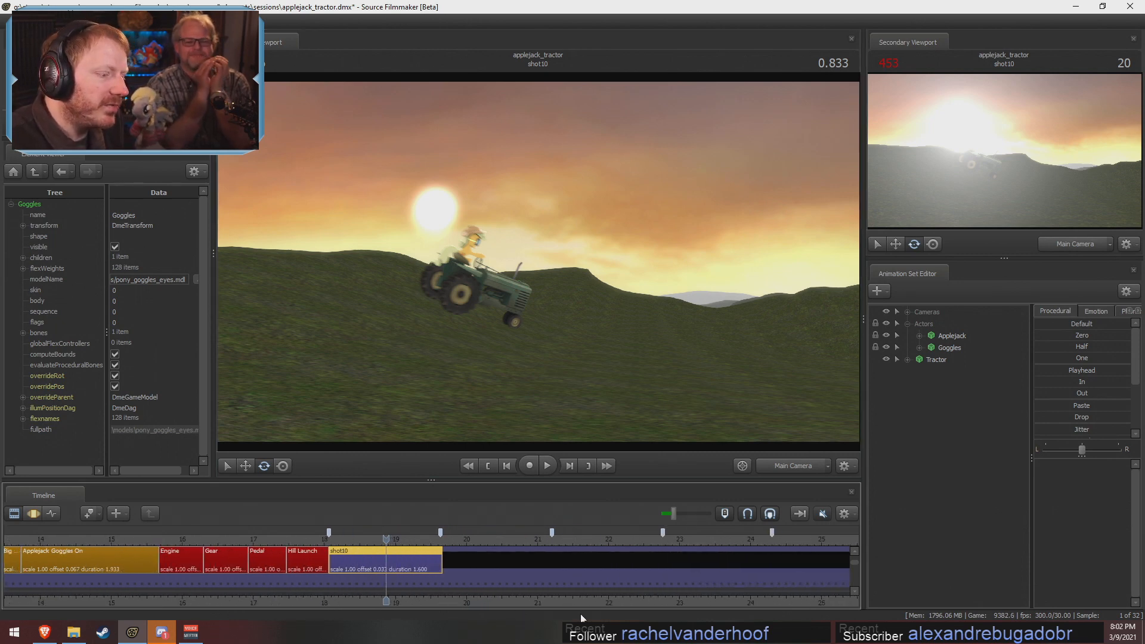
{"action": "middle_click_drag", "start_coordinate": [611, 575], "coordinate": [523, 561]}
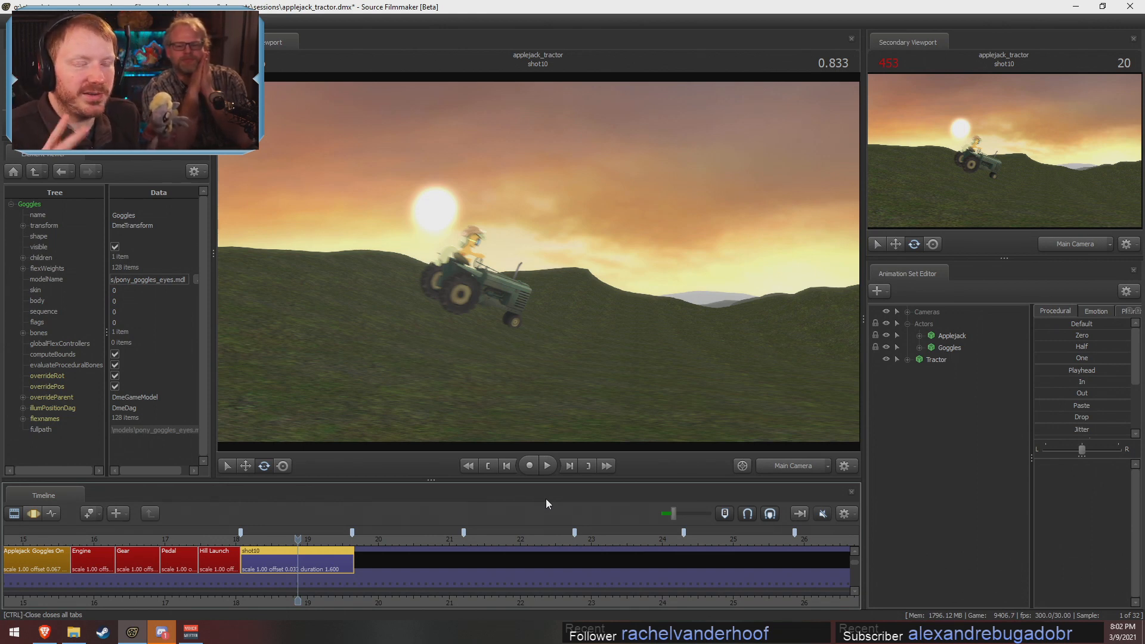
{"action": "scroll", "coordinate": [395, 589], "scroll_direction": "down", "scroll_amount": 6}
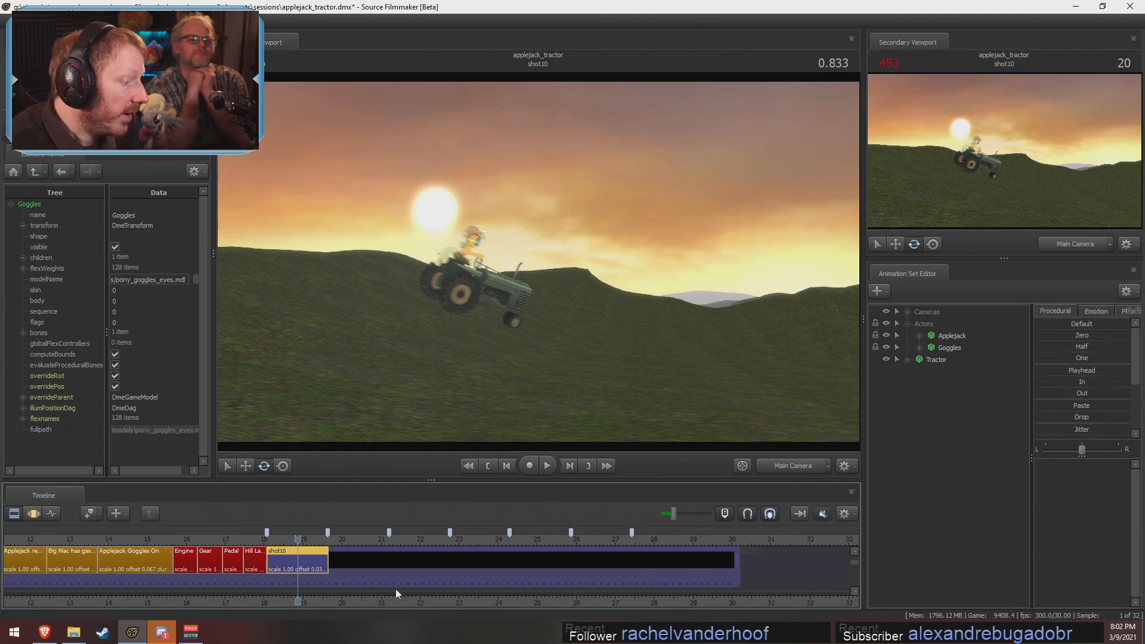
Scrub the playhead along the timeline to just past the end of shot10
{"action": "scroll", "coordinate": [675, 595], "scroll_direction": "down", "scroll_amount": 2}
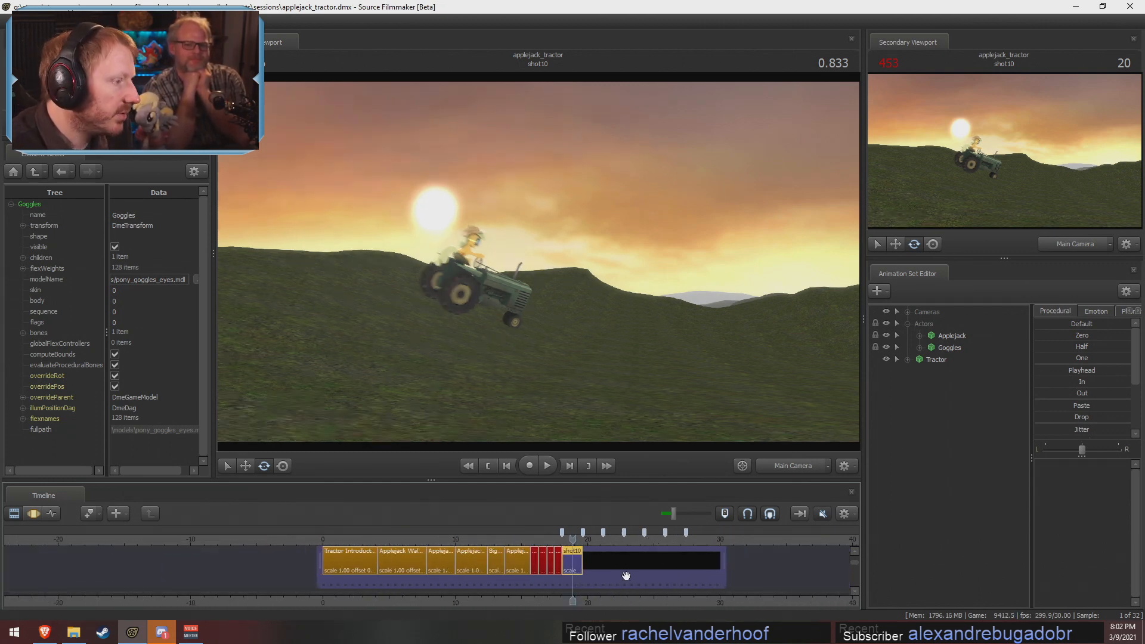
{"action": "scroll", "coordinate": [554, 562], "scroll_direction": "up", "scroll_amount": 2}
{"action": "scroll", "coordinate": [555, 562], "scroll_direction": "up", "scroll_amount": 1}
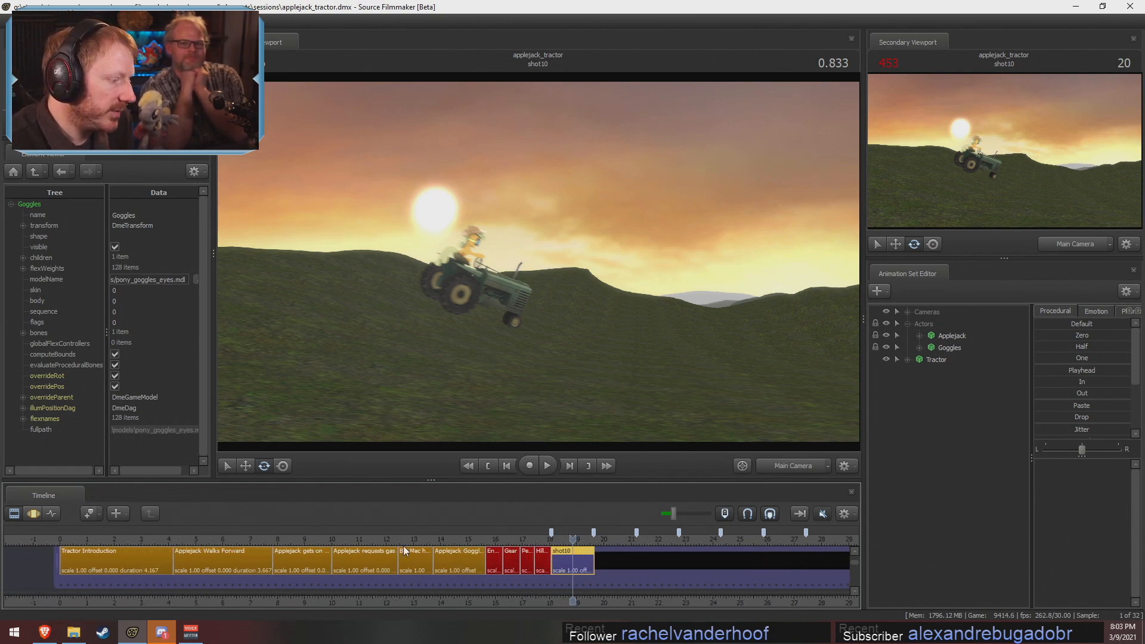
{"action": "left_click_drag", "start_coordinate": [405, 541], "coordinate": [596, 556]}
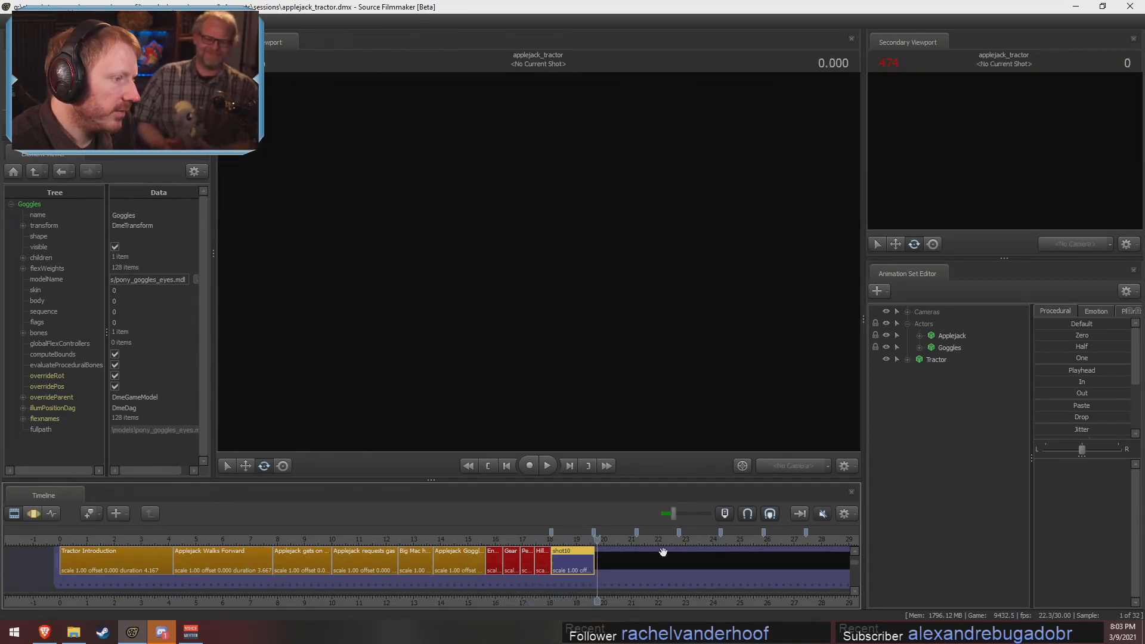
{"action": "scroll", "coordinate": [606, 556], "scroll_direction": "up", "scroll_amount": 3}
{"action": "scroll", "coordinate": [623, 594], "scroll_direction": "down", "scroll_amount": 1}
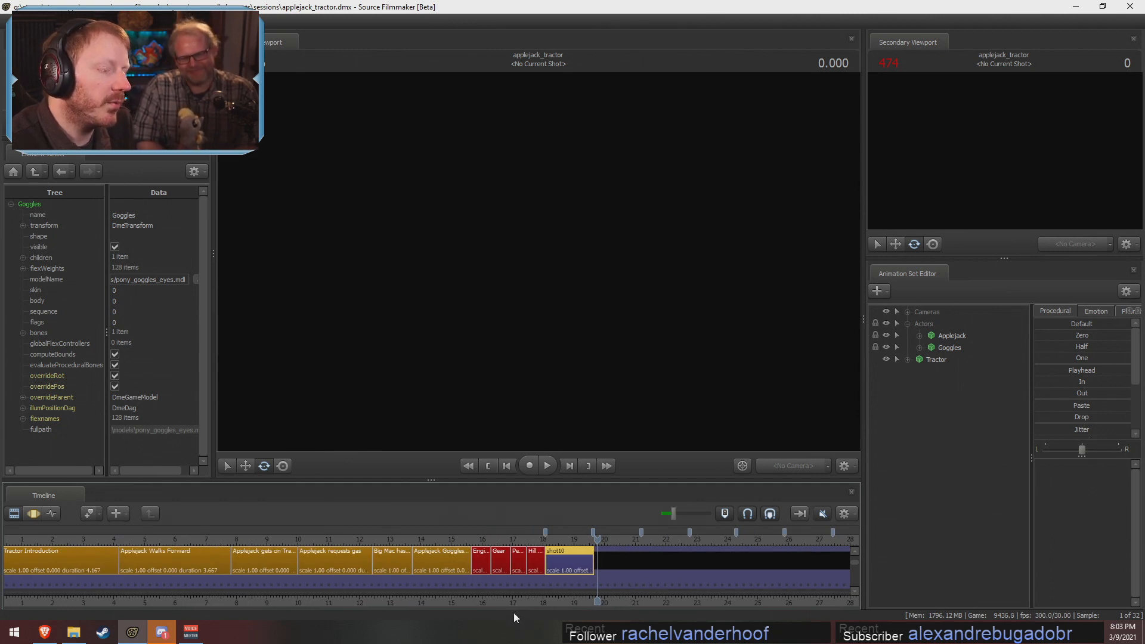
Reselect shot10 in the timeline and scrub the playhead back to 0.400 s within that shot
{"action": "left_click", "coordinate": [585, 593]}
{"action": "scroll", "coordinate": [517, 604], "scroll_direction": "down", "scroll_amount": 5}
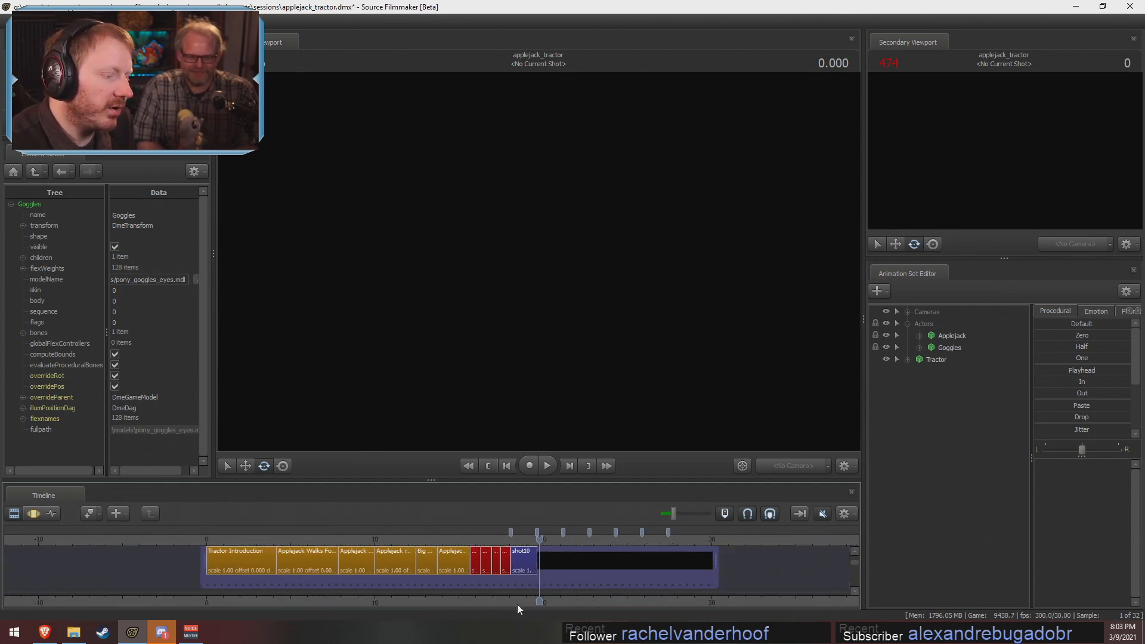
{"action": "left_click", "coordinate": [523, 562]}
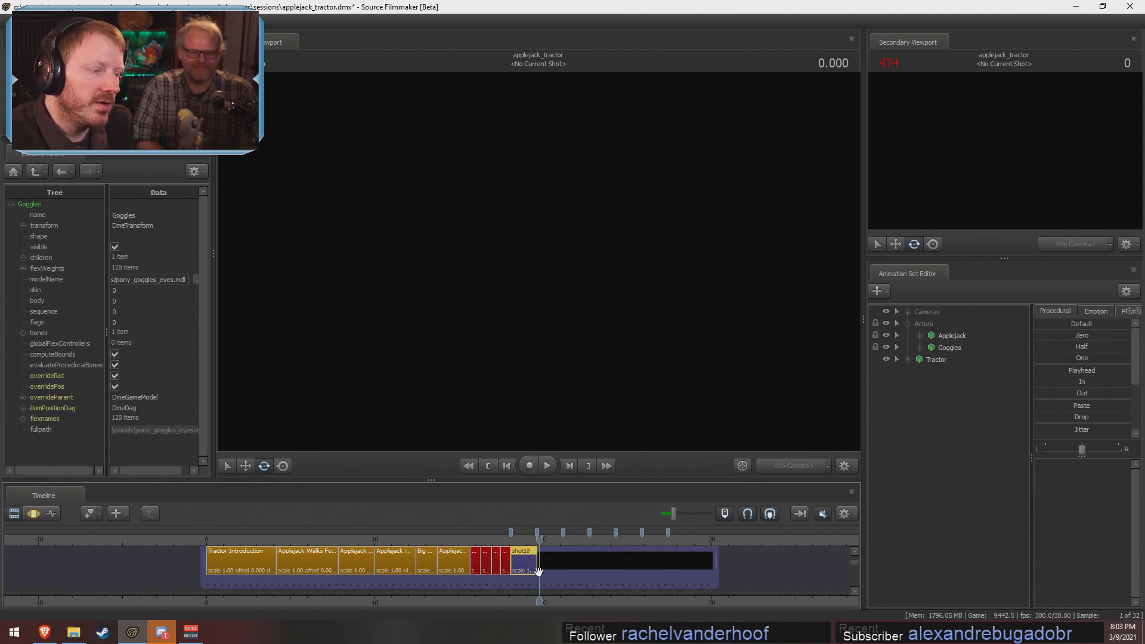
{"action": "left_click", "coordinate": [523, 538]}
{"action": "left_click_drag", "start_coordinate": [523, 538], "coordinate": [516, 539]}
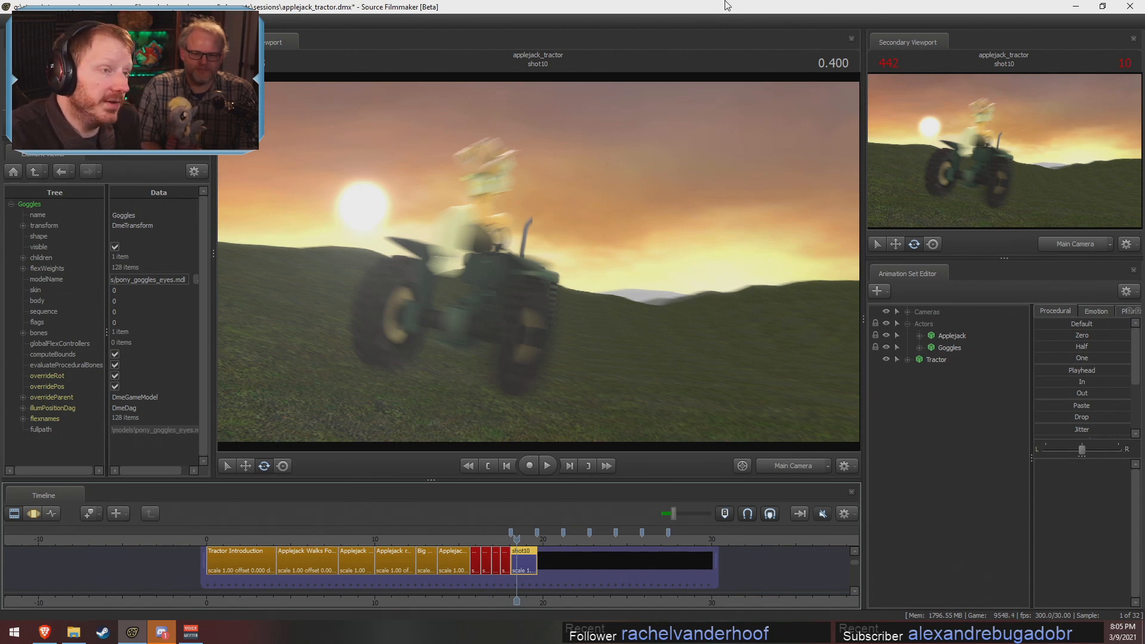
Save the applejack_tractor session and close the program
{"action": "key", "text": "ctrl+s"}
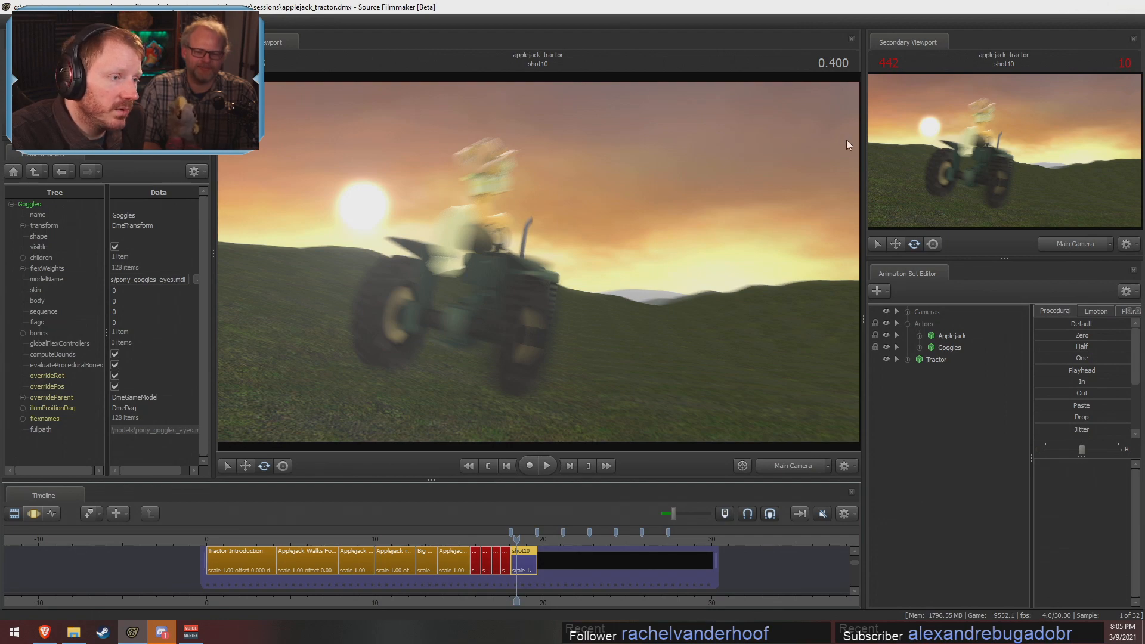
{"action": "left_click", "coordinate": [1076, 8]}
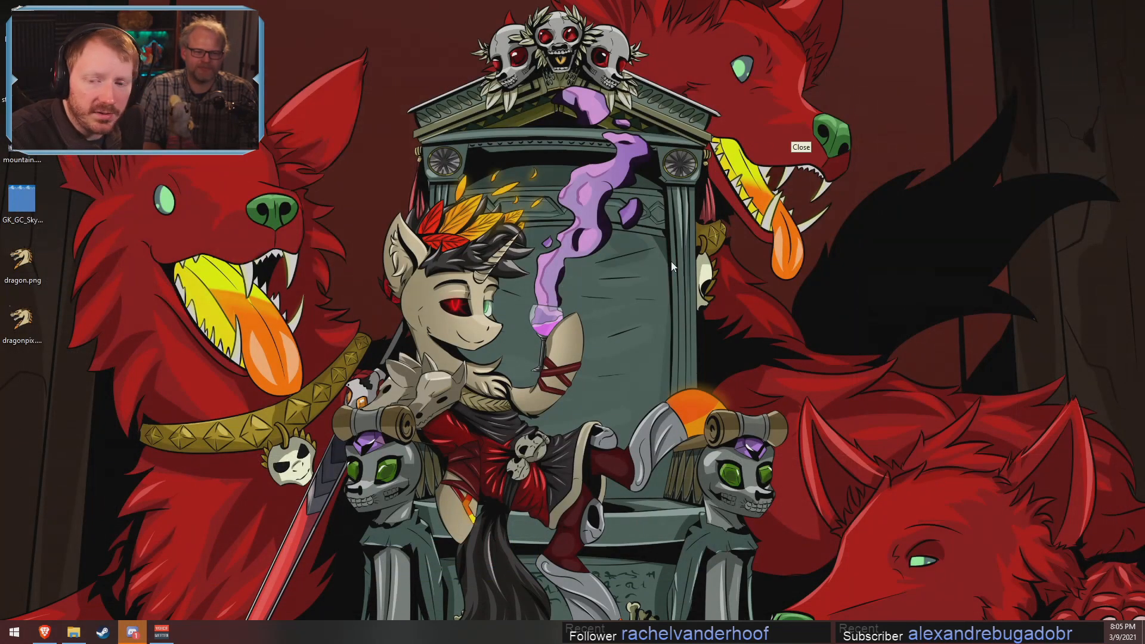